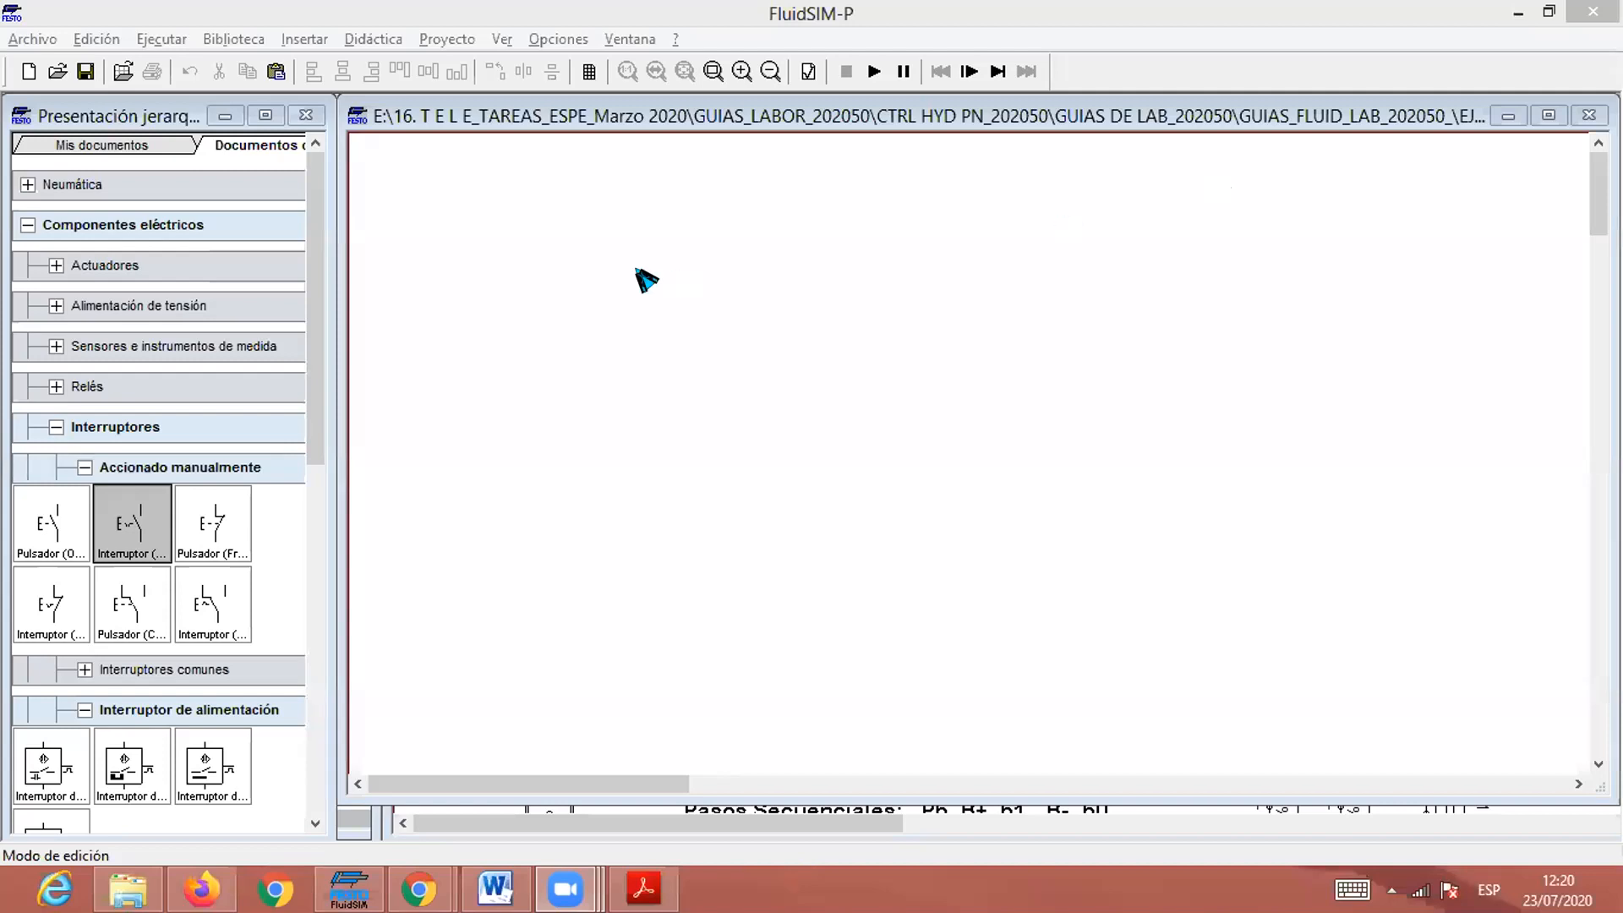
Place a bitmap component near the upper-left corner of the drawing sheet.
left_click(27, 224)
left_click(28, 224)
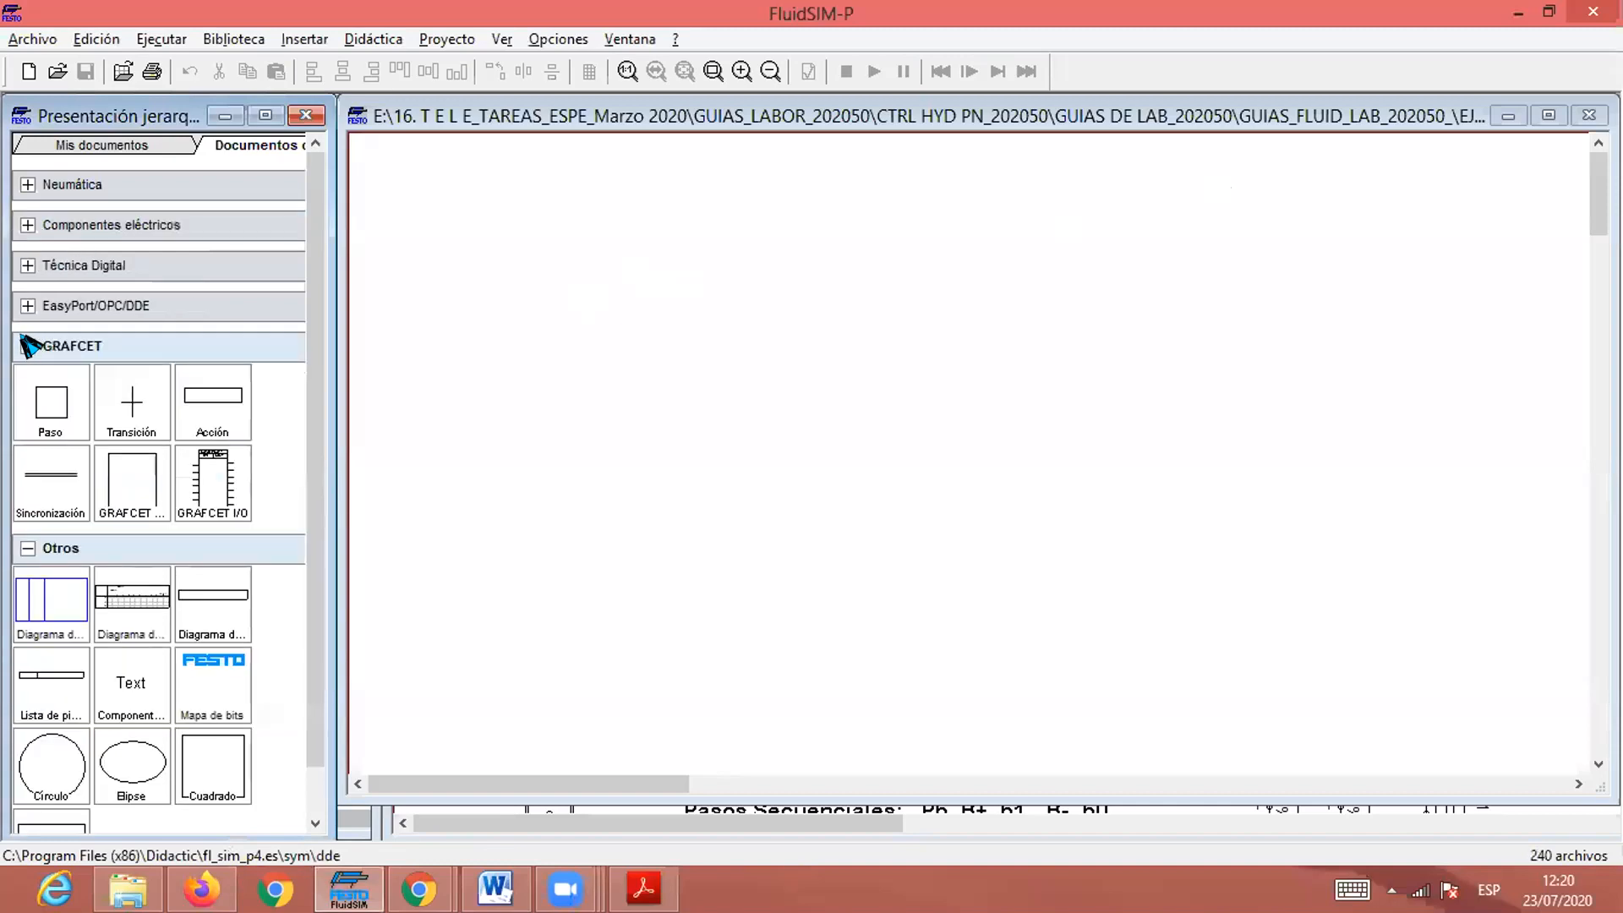
left_click_drag(222, 677, 506, 183)
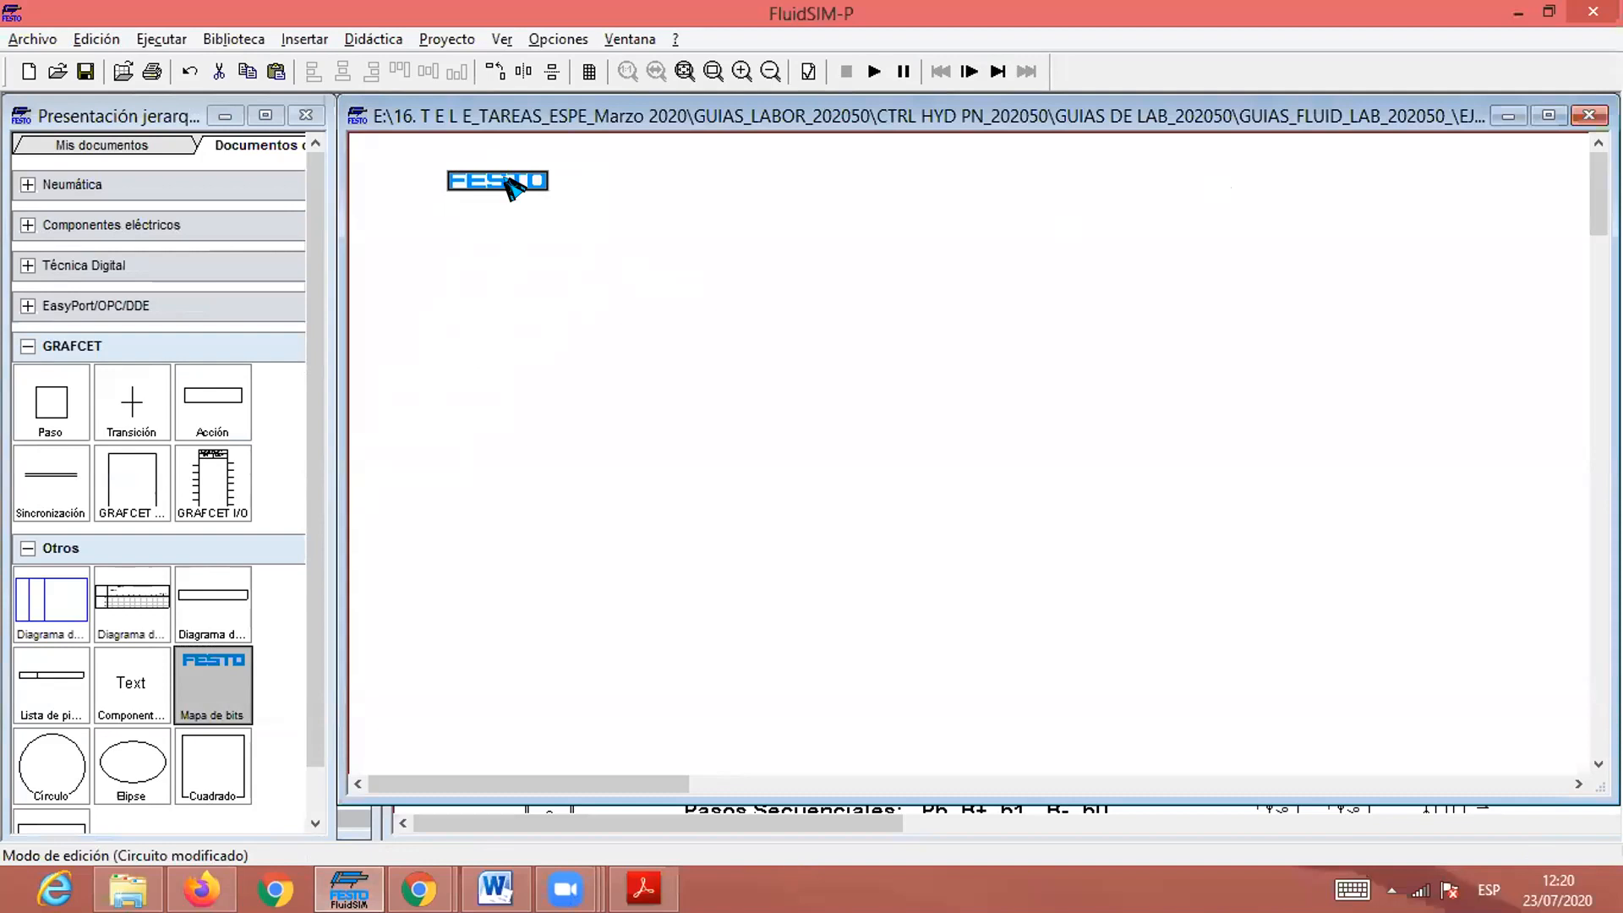
Browse for the bitmap's image file in the FIGURAS_PROCESOS_INDUSTRIALES folder inside CTRL HYD PN_202050.
double_click(511, 186)
left_click(676, 367)
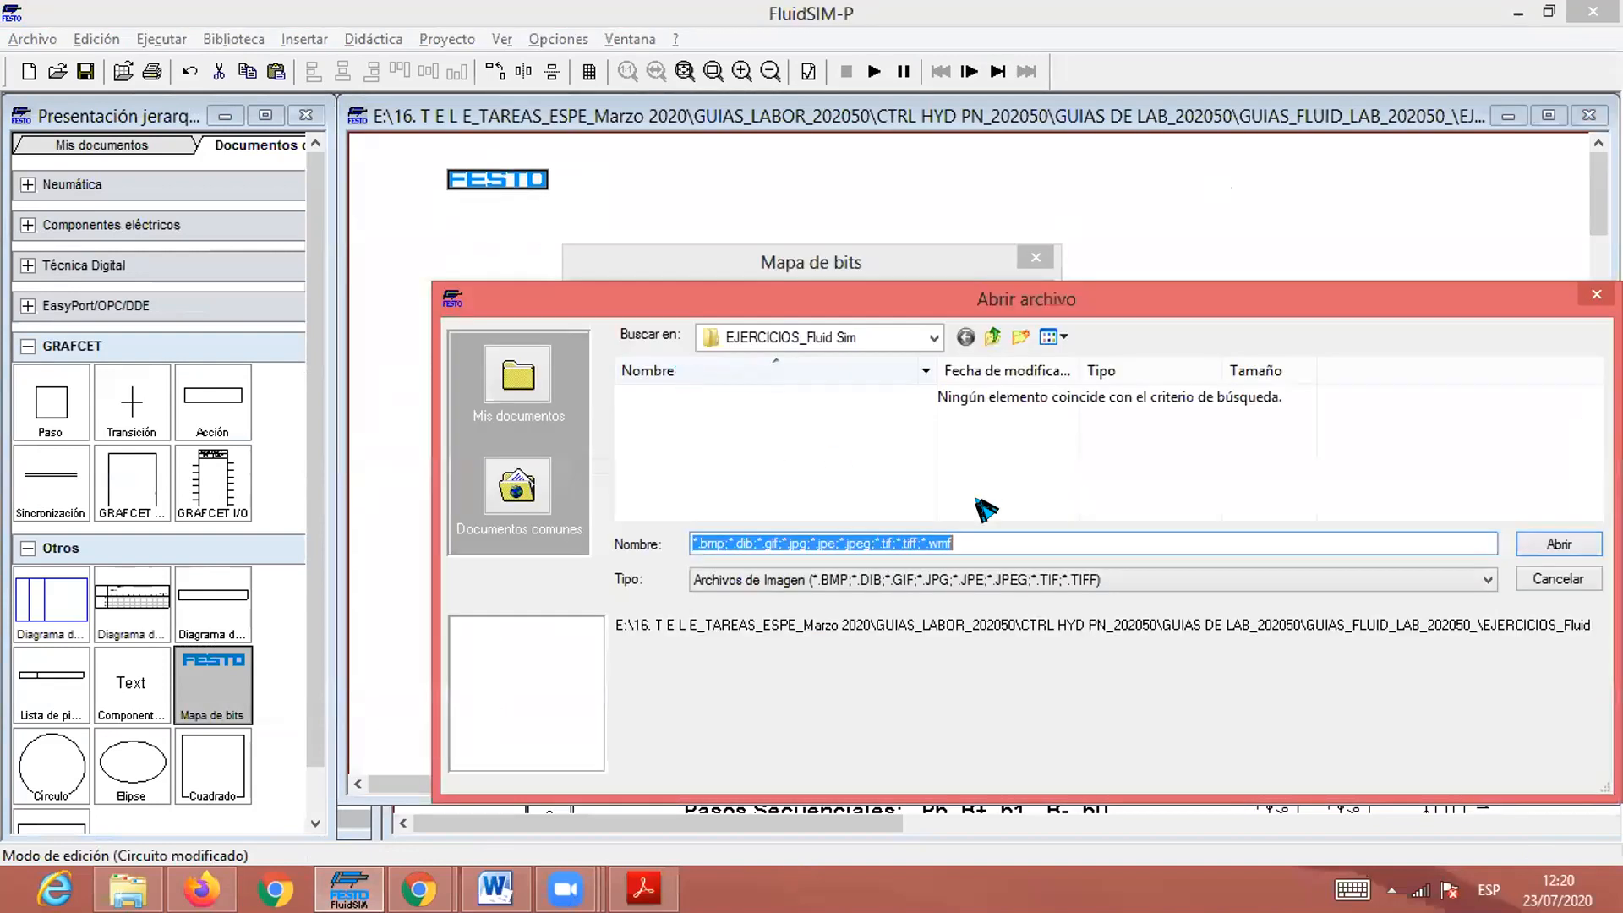
left_click(937, 339)
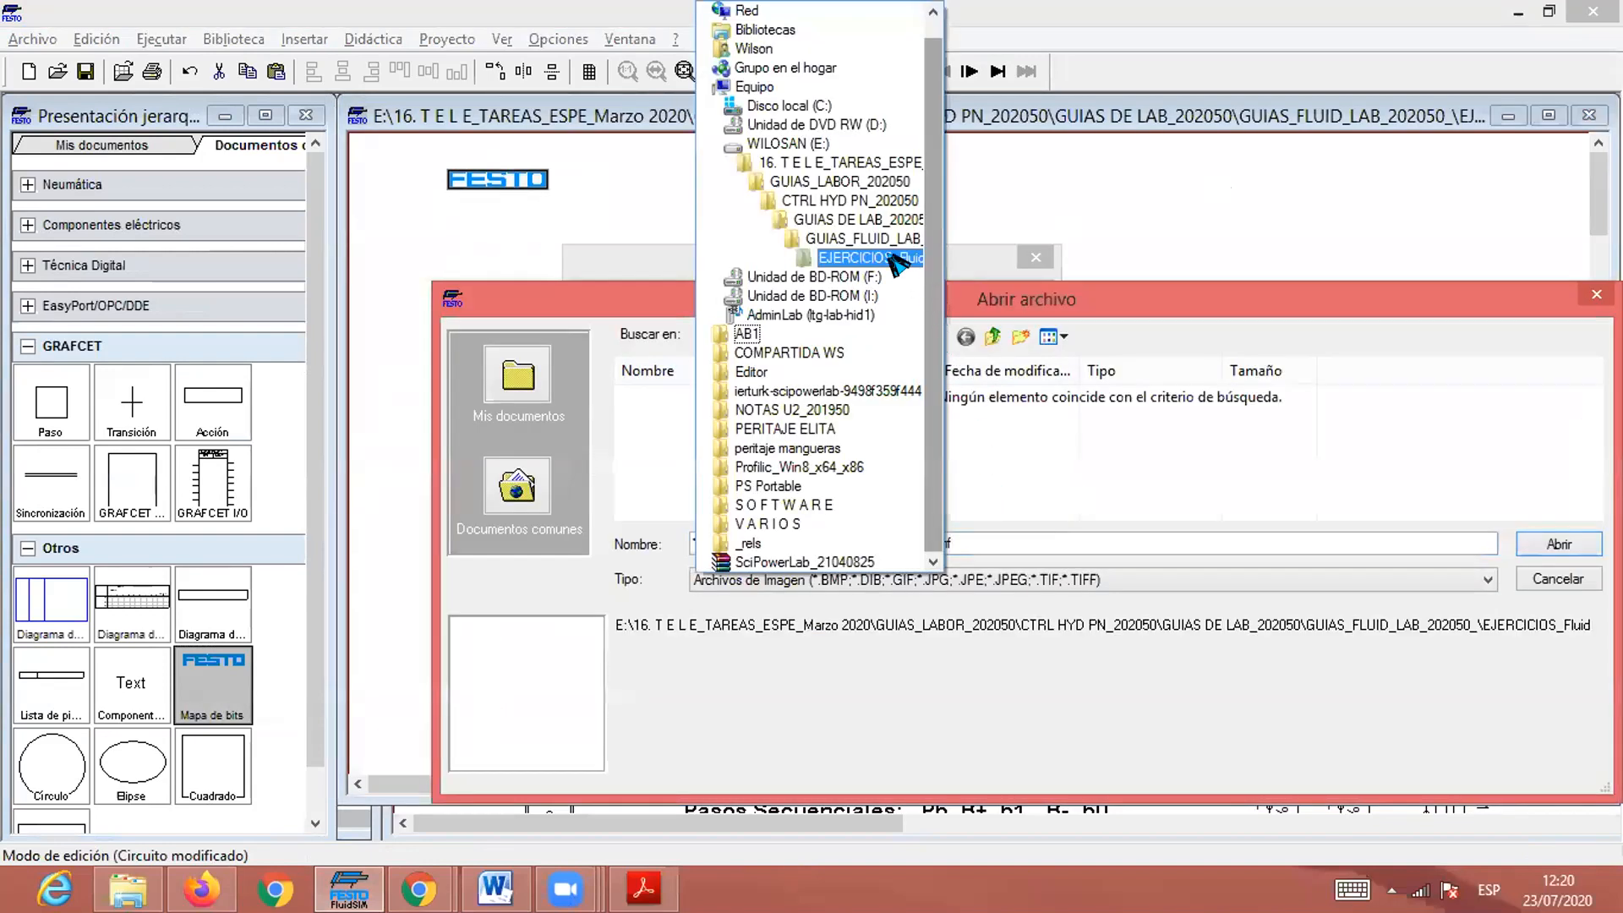
left_click(866, 205)
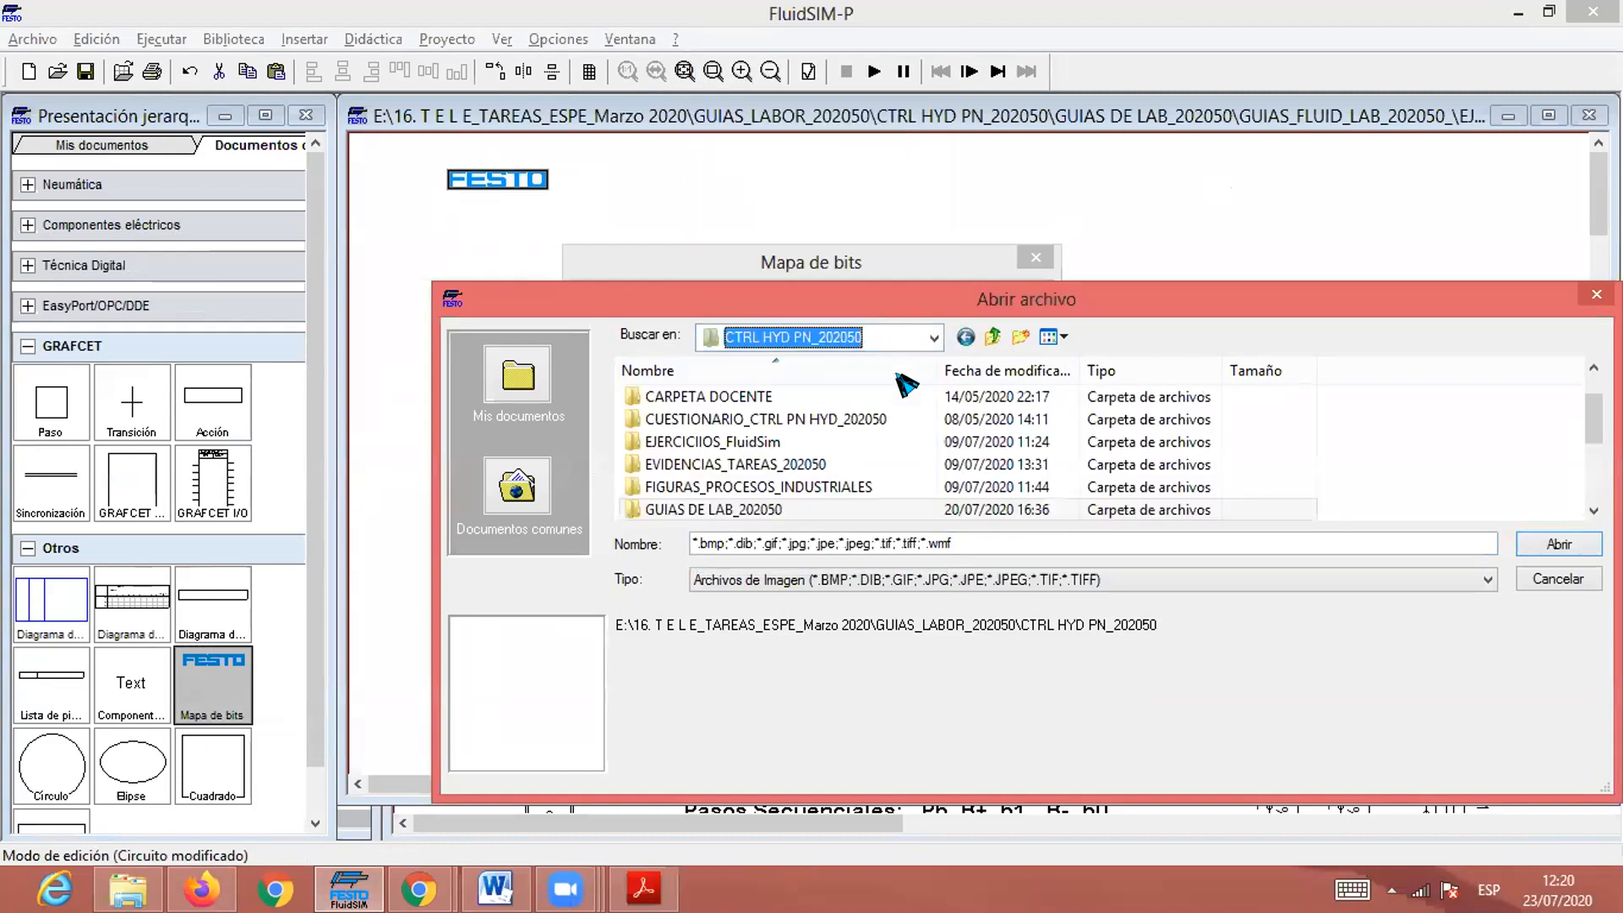
double_click(871, 492)
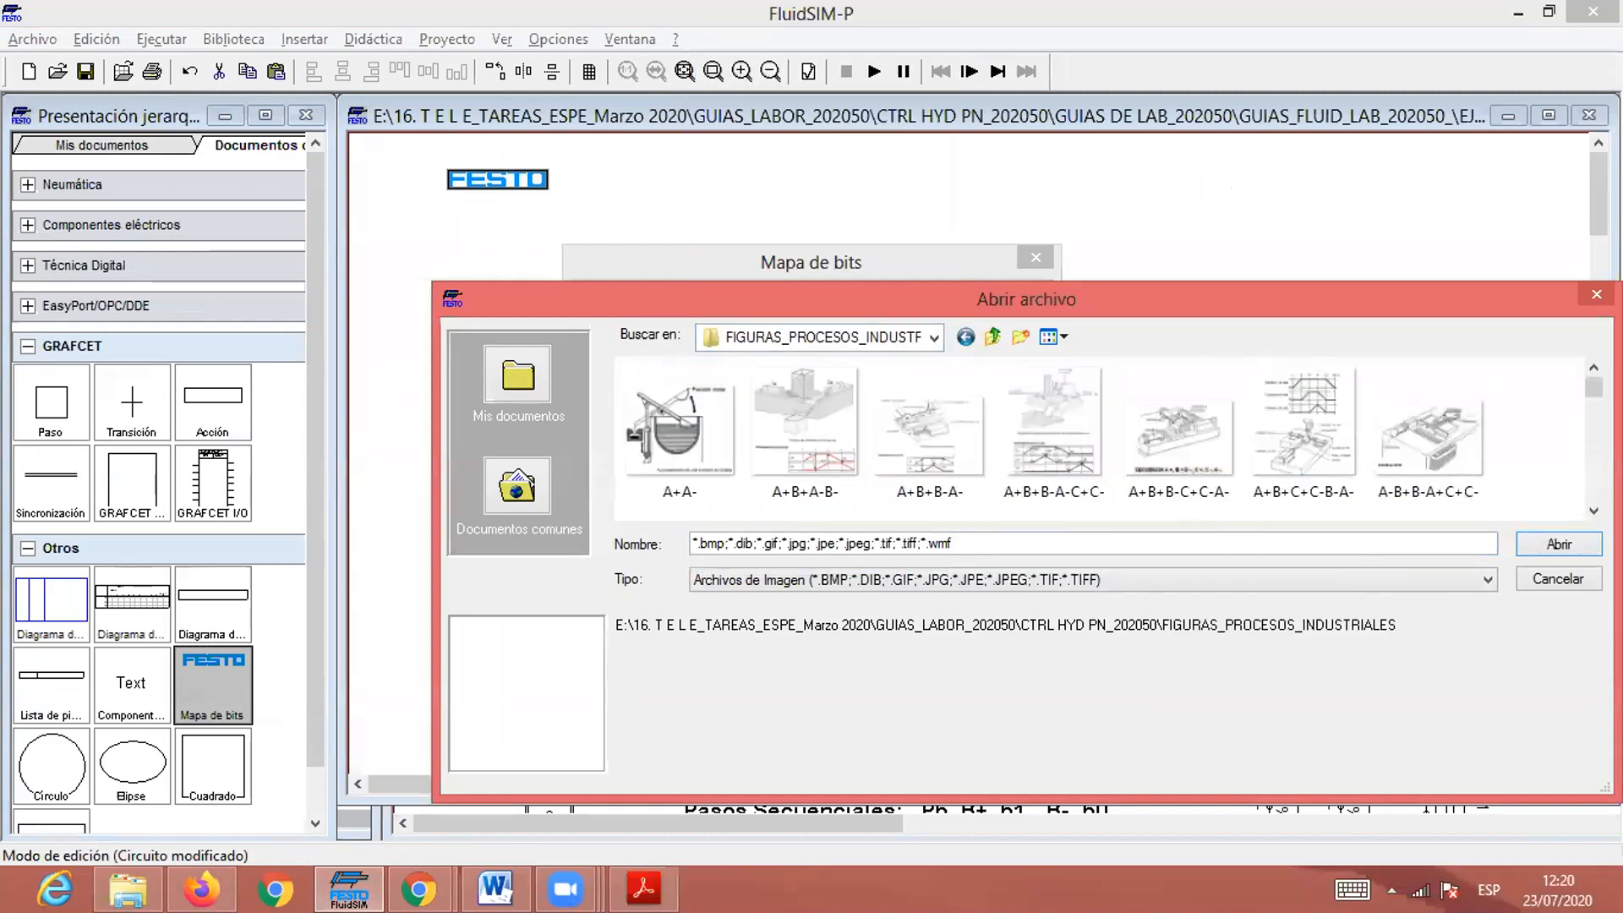
Load the CABEZAL_TALA... drilling-head picture into the bitmap component, embedded in the foreground at 100% scale.
left_click(1594, 511)
left_click(1595, 510)
left_click(1594, 511)
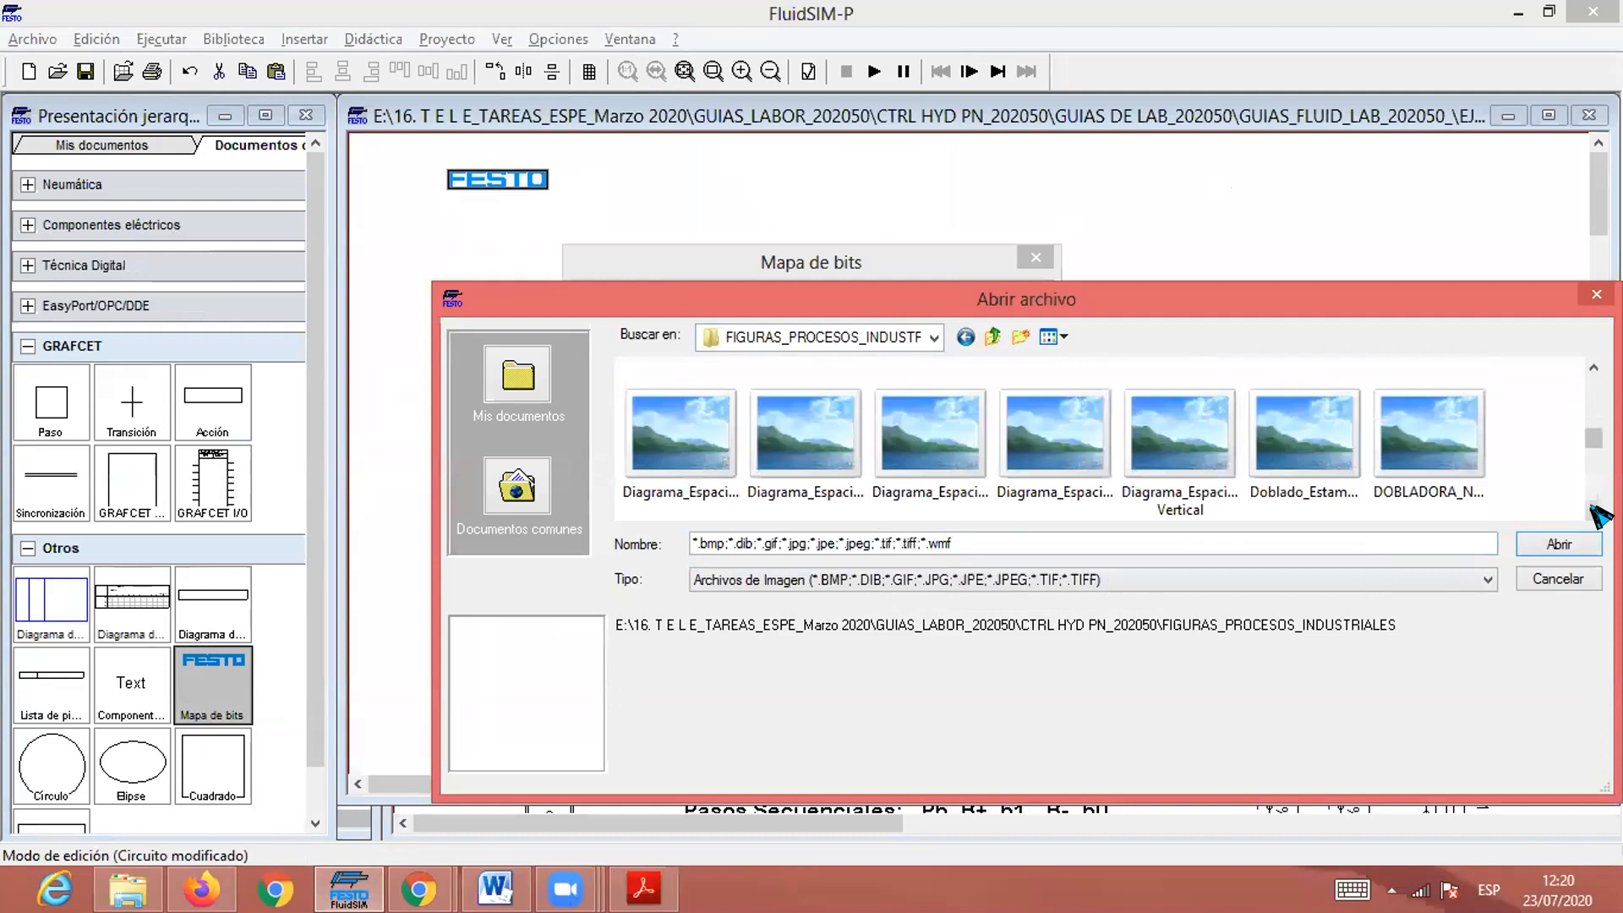
left_click(1595, 510)
left_click(1594, 511)
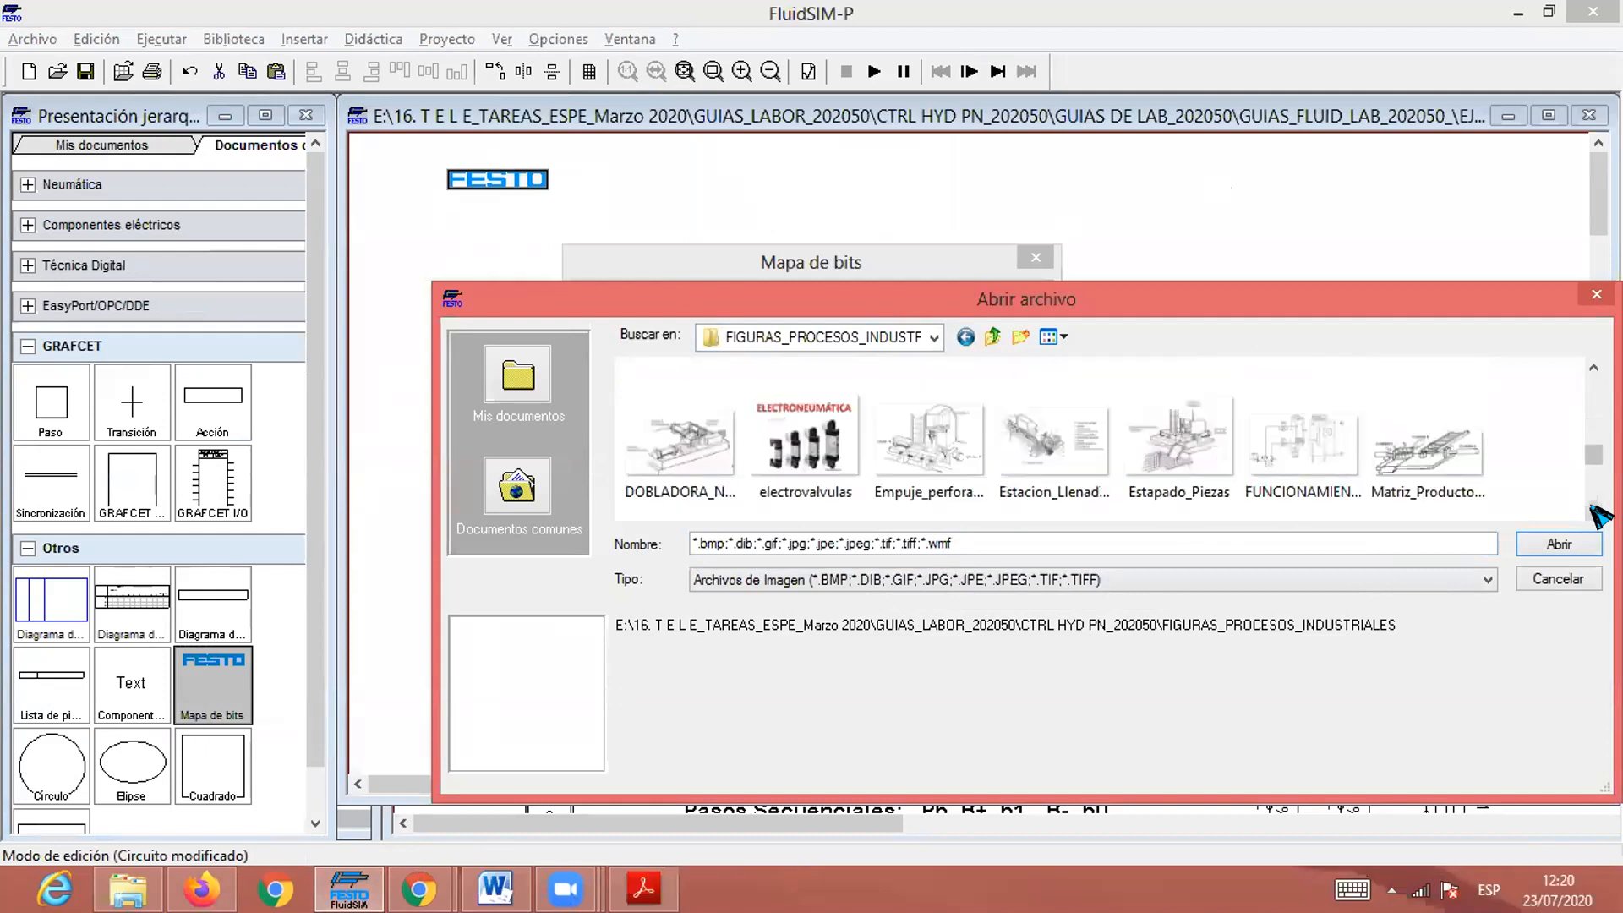
left_click(1596, 512)
left_click(1597, 511)
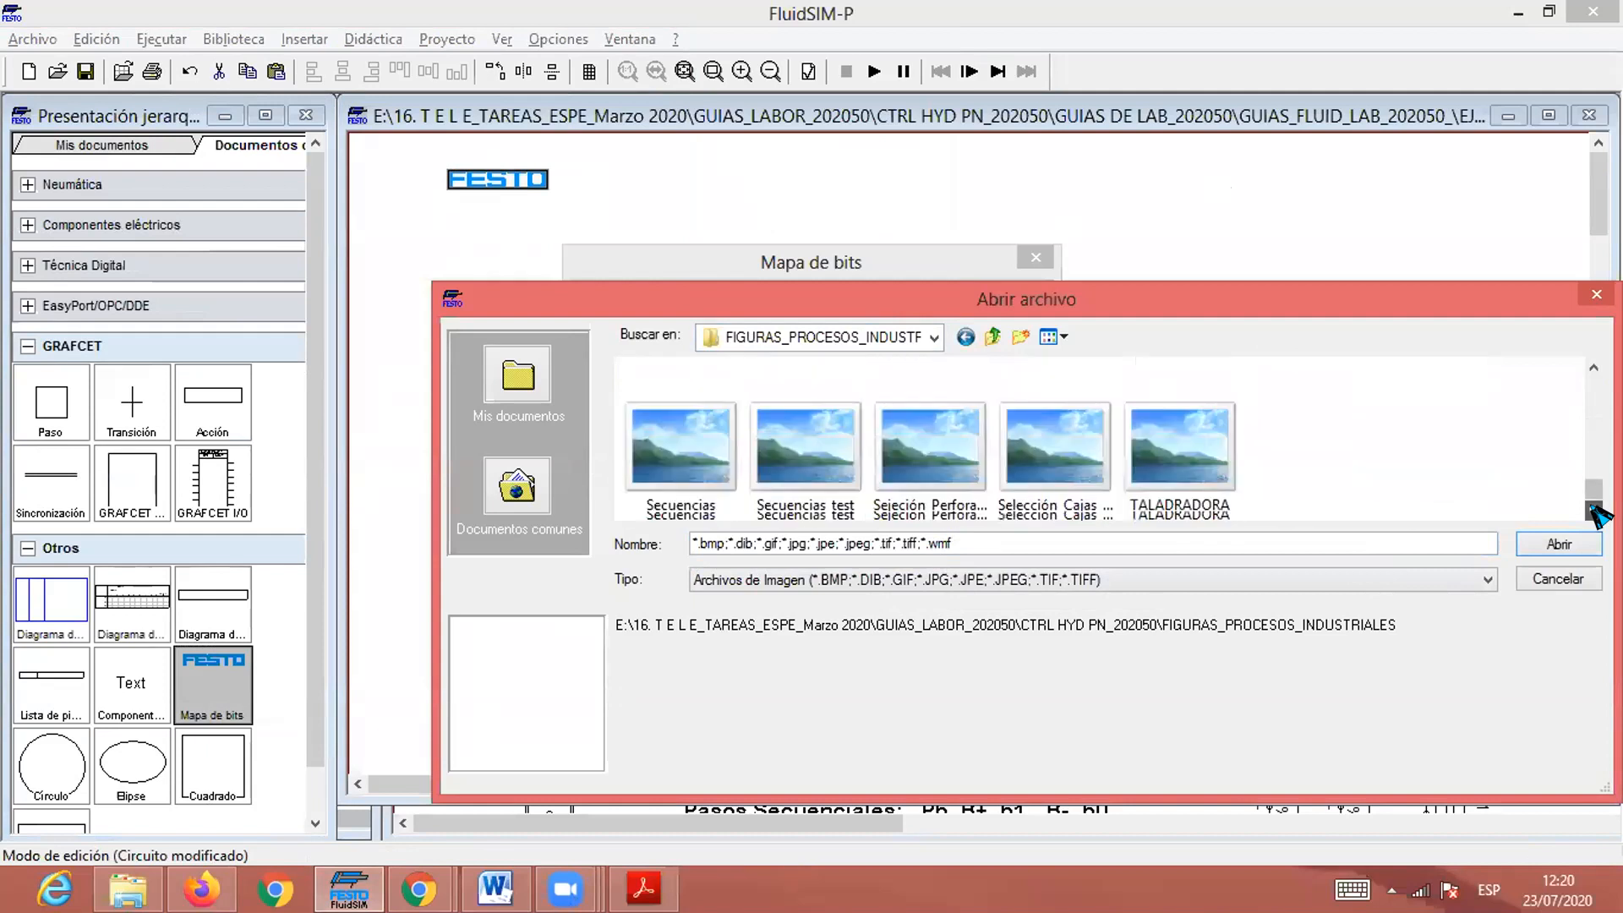
left_click(1594, 367)
left_click(1595, 367)
left_click(1597, 367)
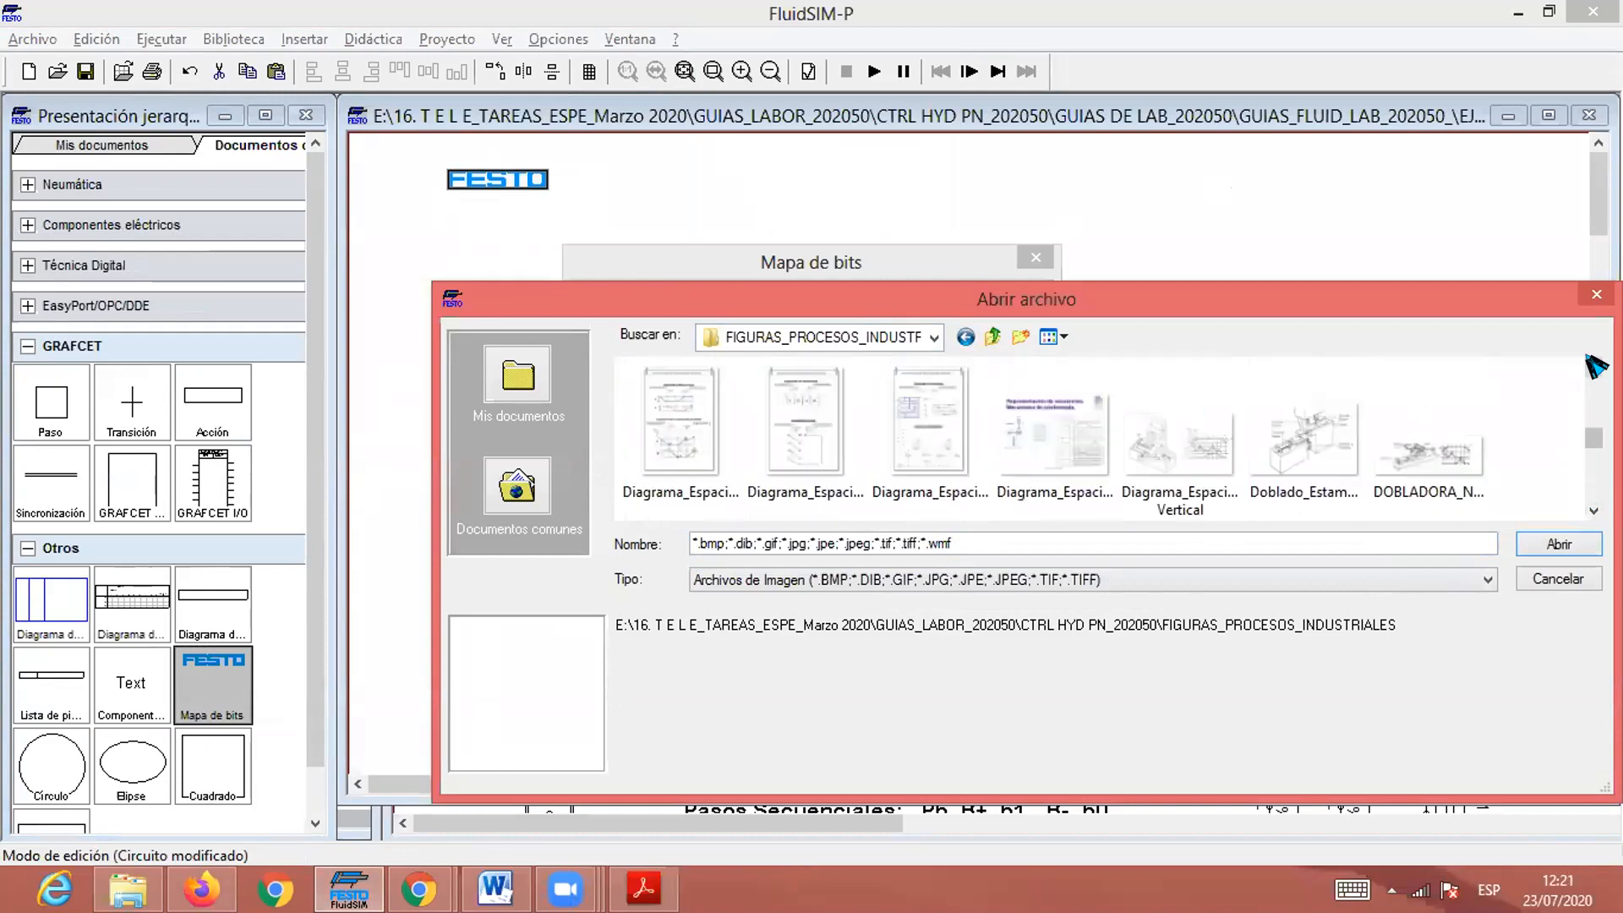
left_click(1596, 366)
left_click(1596, 367)
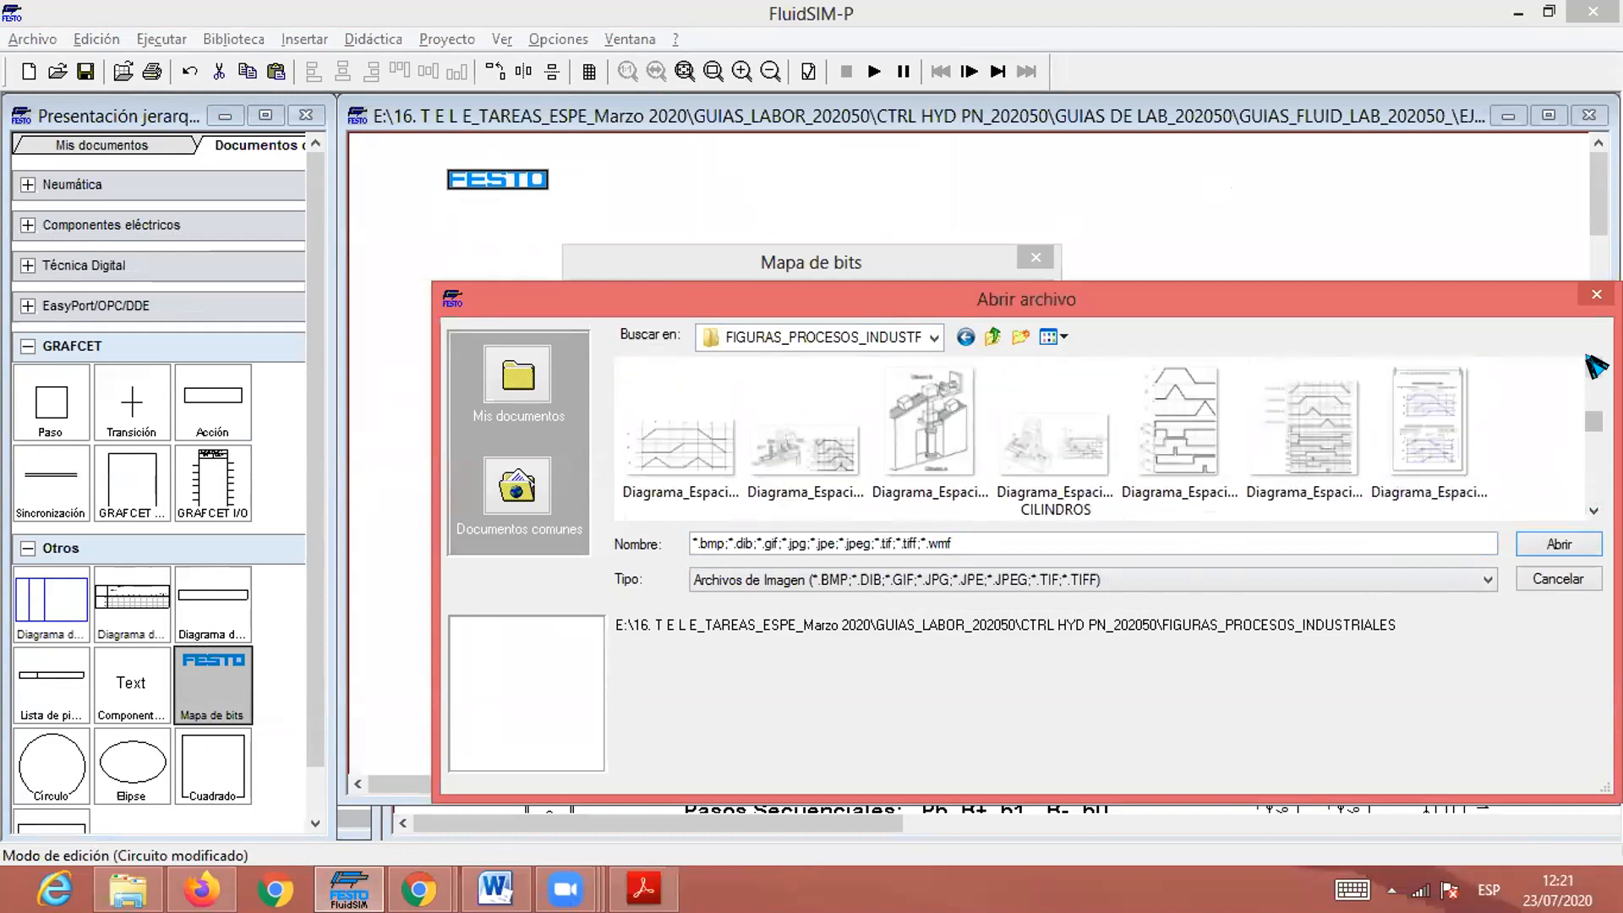
left_click(1596, 367)
left_click(1596, 367)
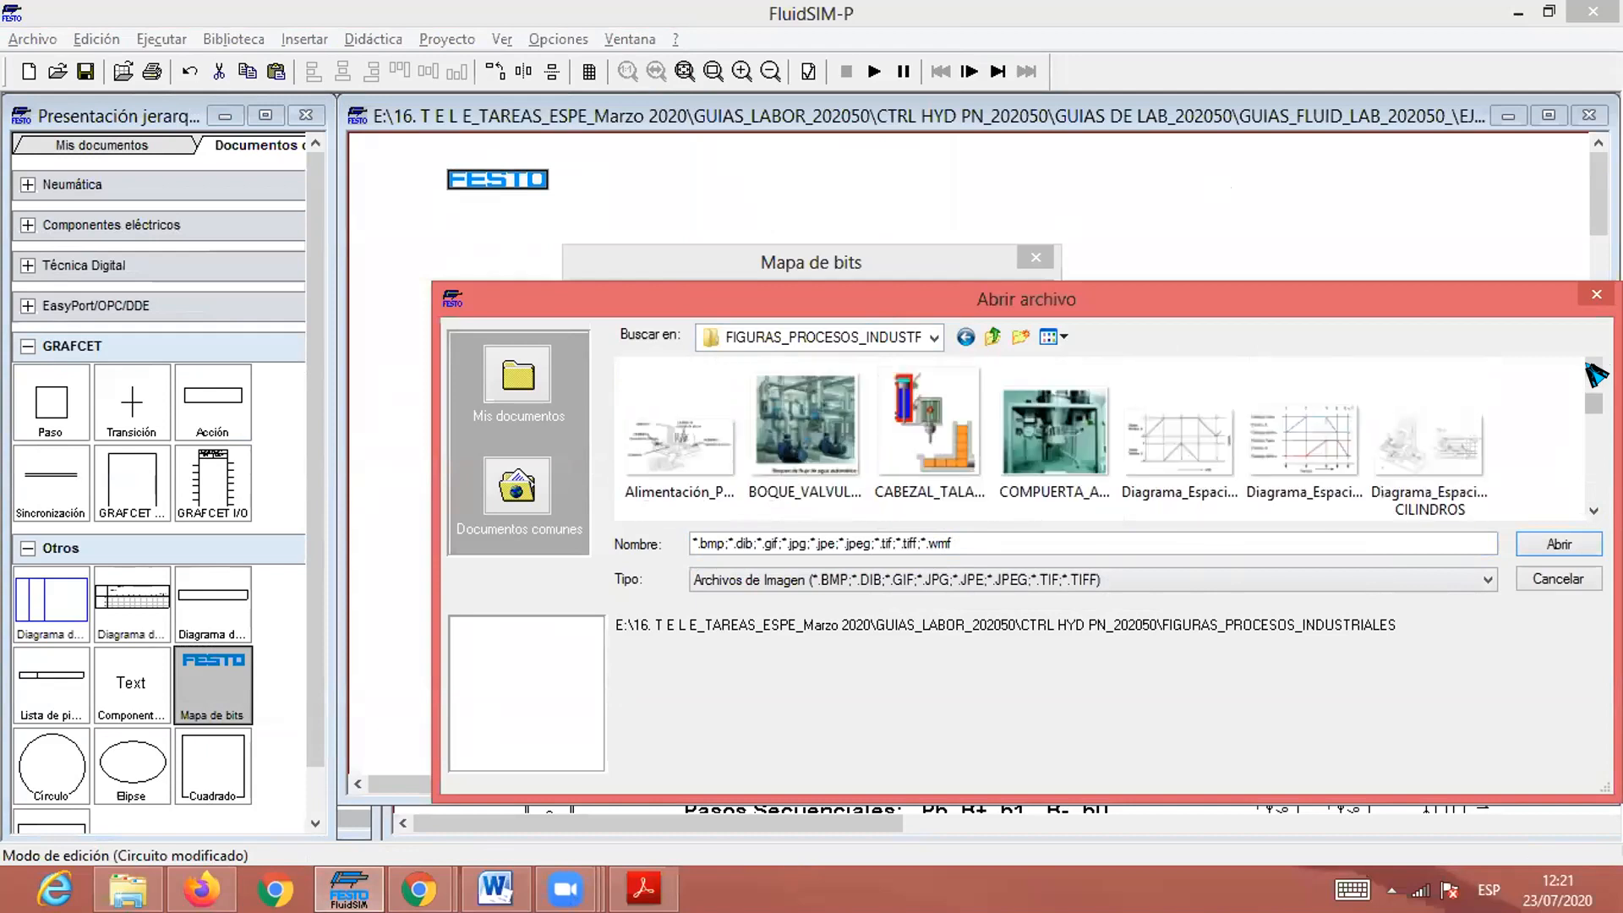
double_click(940, 394)
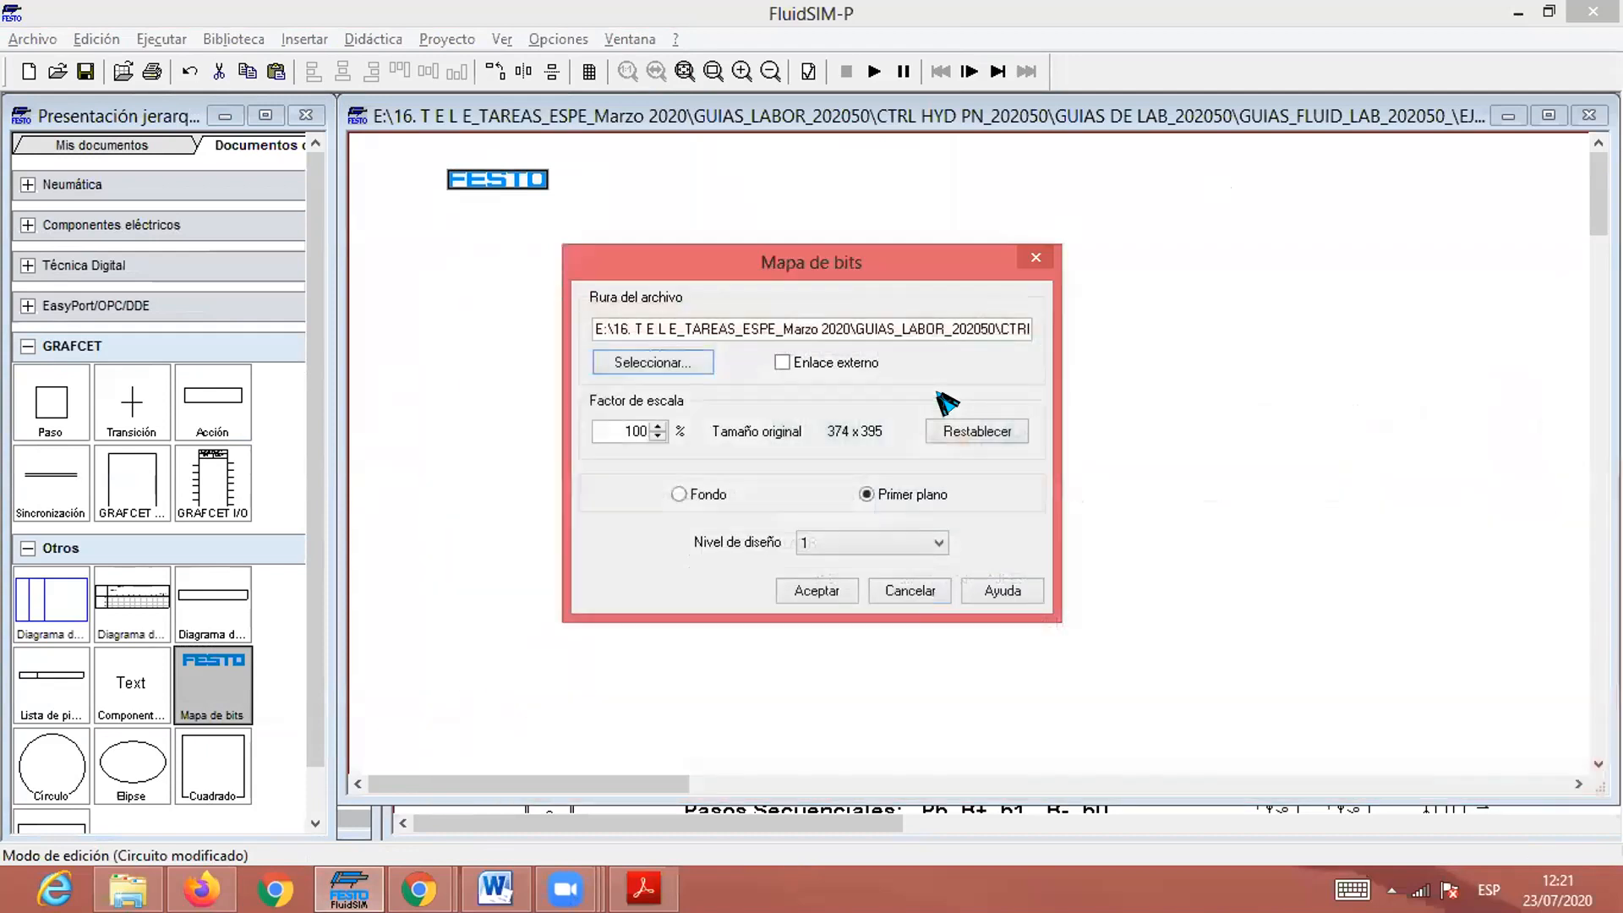
left_click(835, 595)
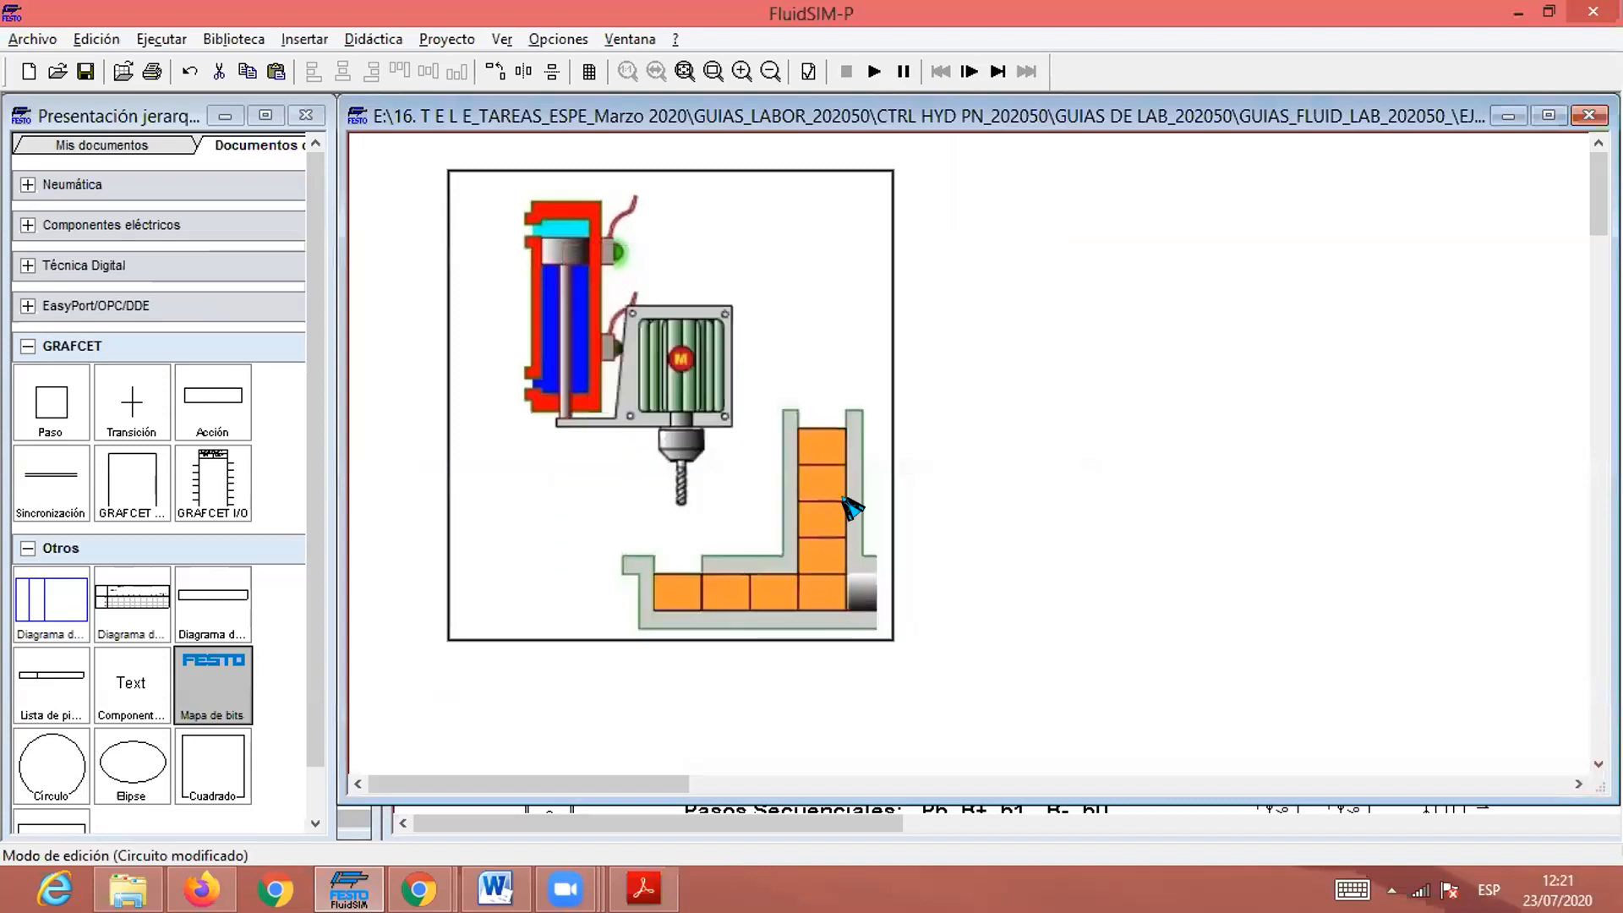
Check the drawing size settings and accept DIN A2 paper in horizontal format.
scroll(1040, 366, "down", 4)
scroll(1040, 367, "up", 1)
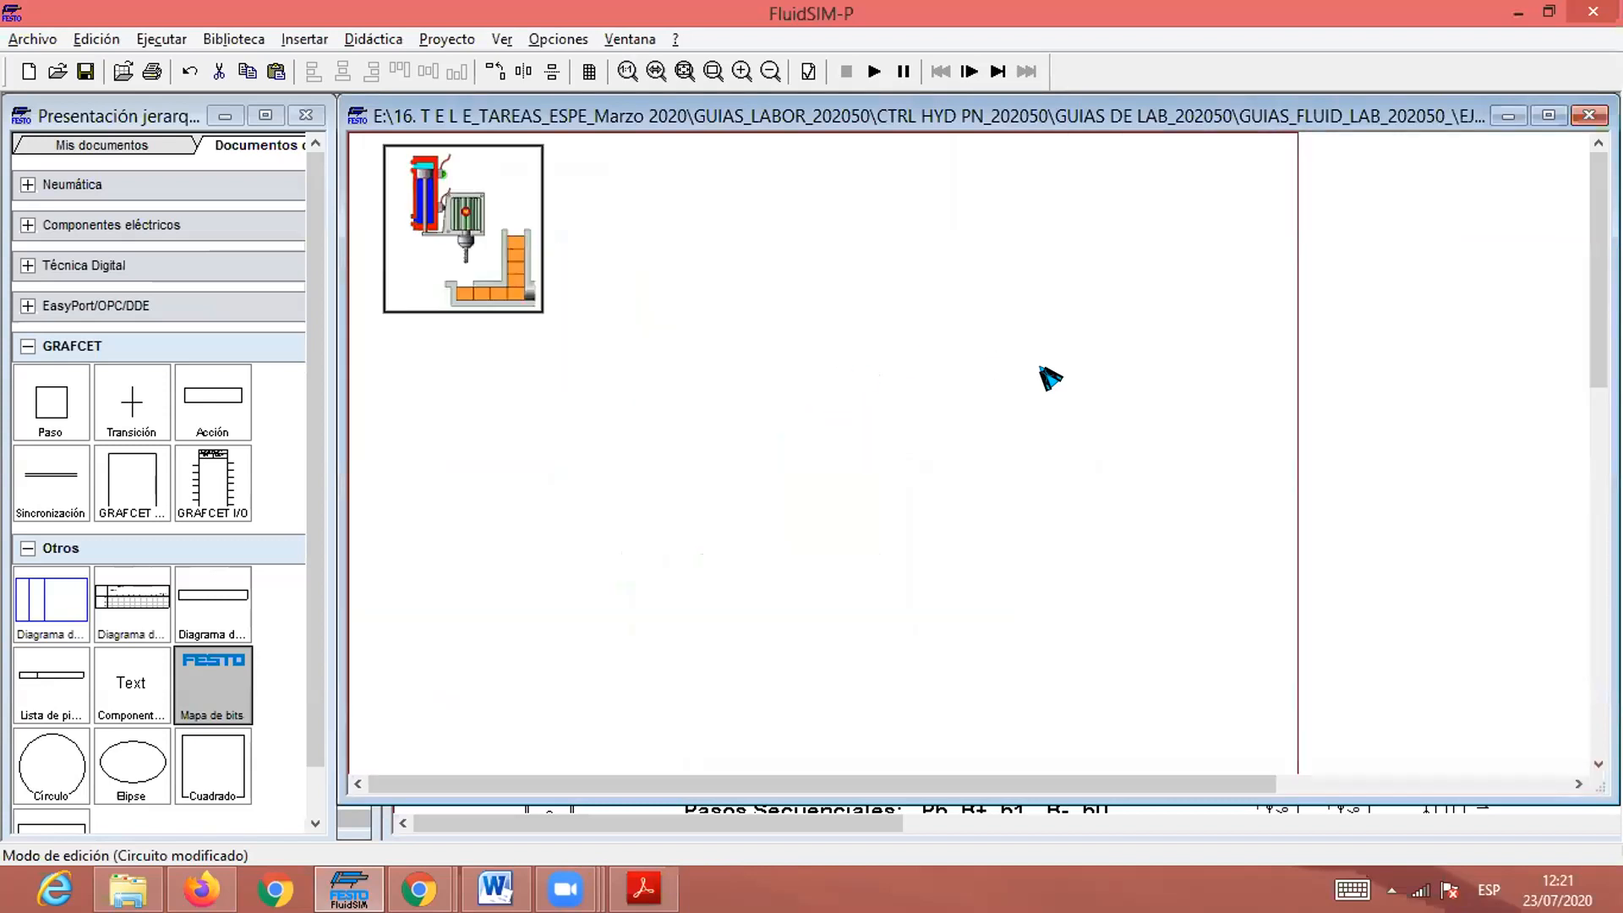
left_click(33, 39)
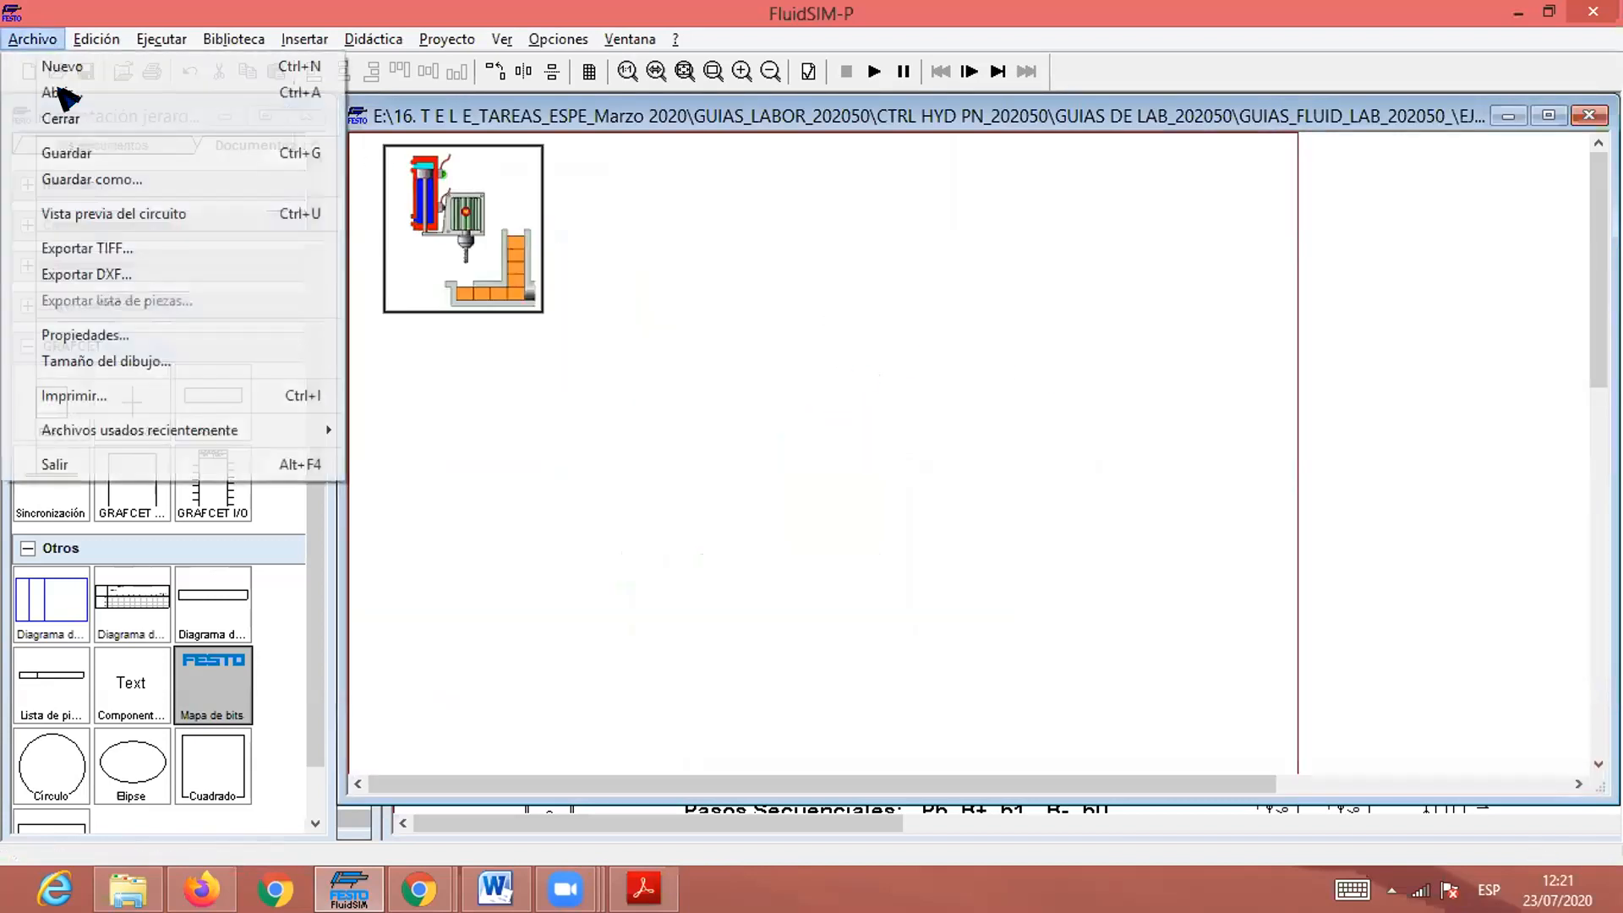
left_click(157, 362)
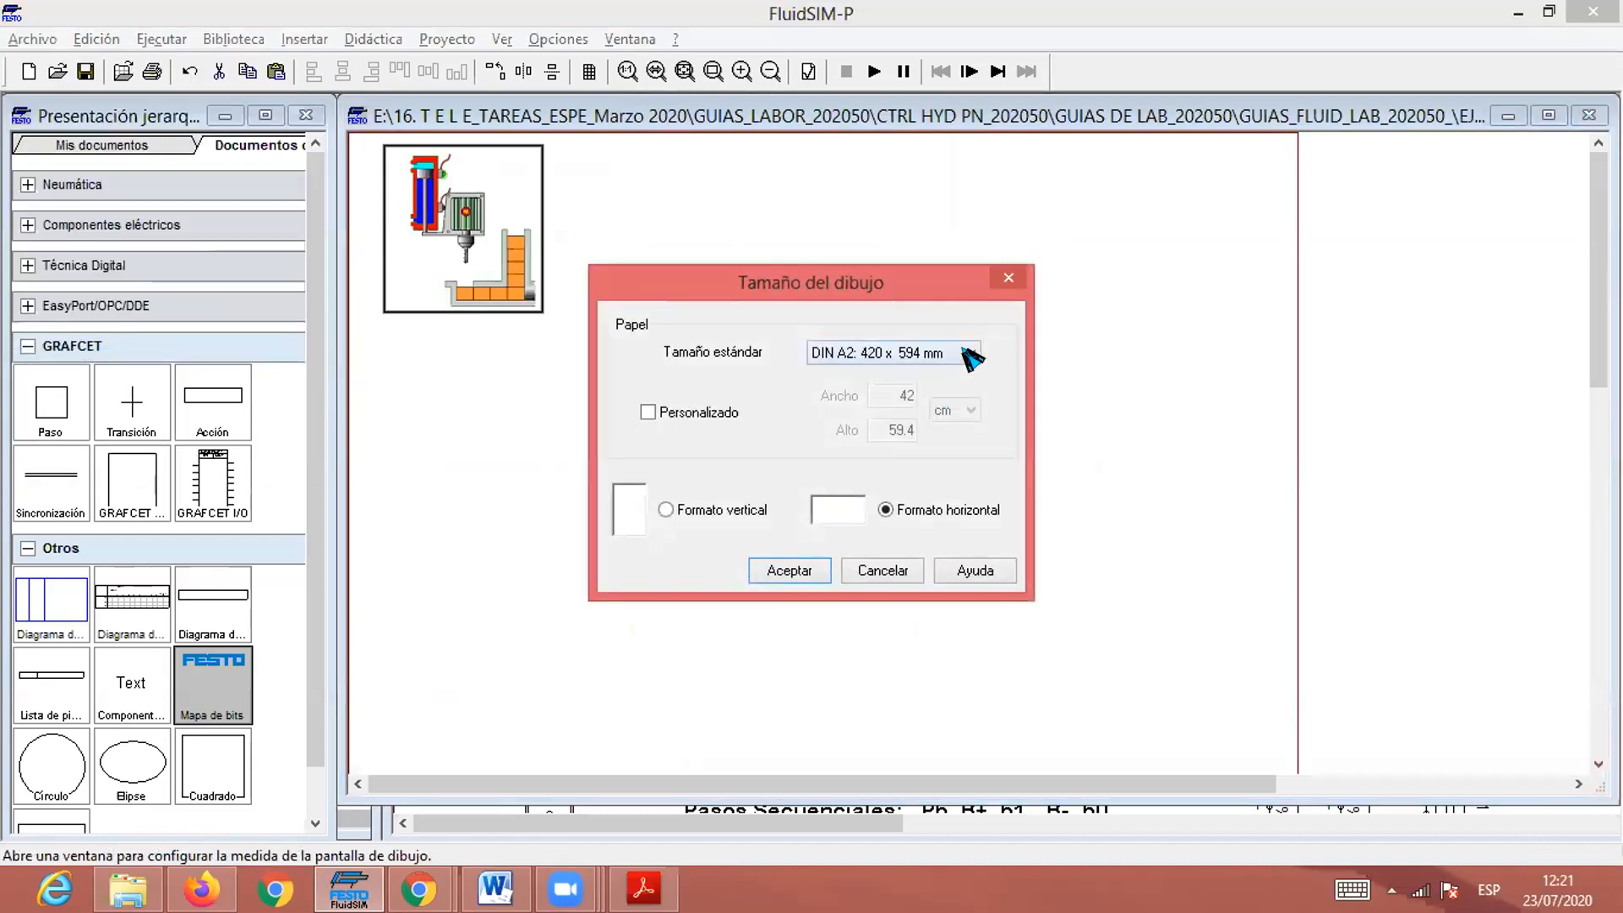
left_click(803, 573)
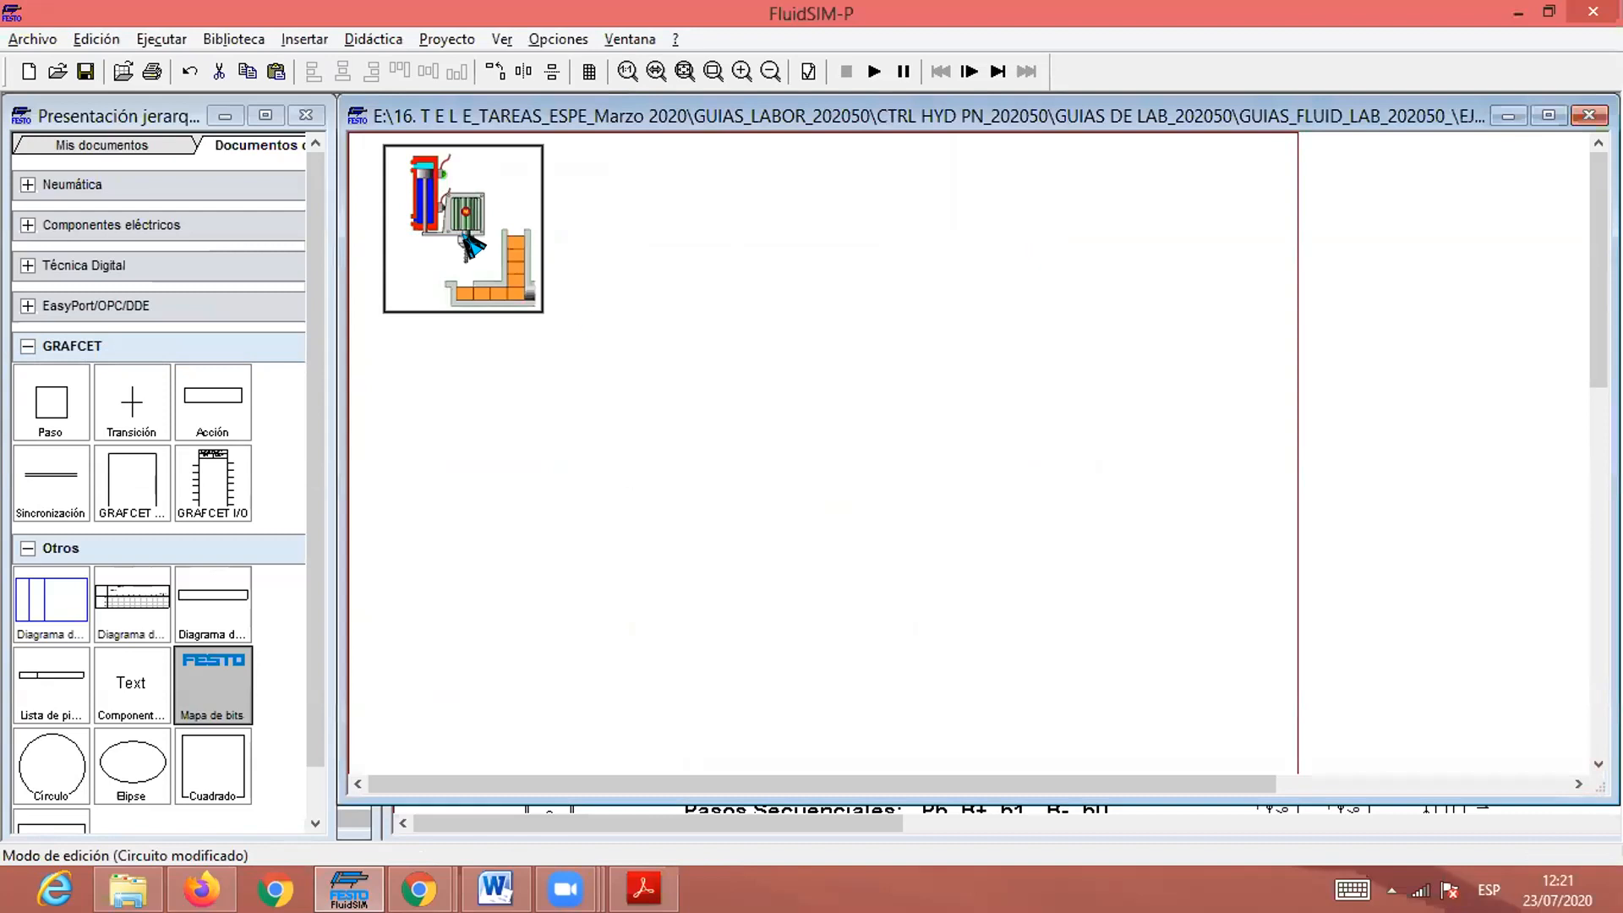
Move the drilling-head picture to the upper middle of the sheet and shrink it slightly from its lower-left corner.
mouse_move(464, 215)
left_mouse_down()
mouse_move(758, 232)
mouse_move(1008, 206)
mouse_move(996, 203)
left_mouse_up()
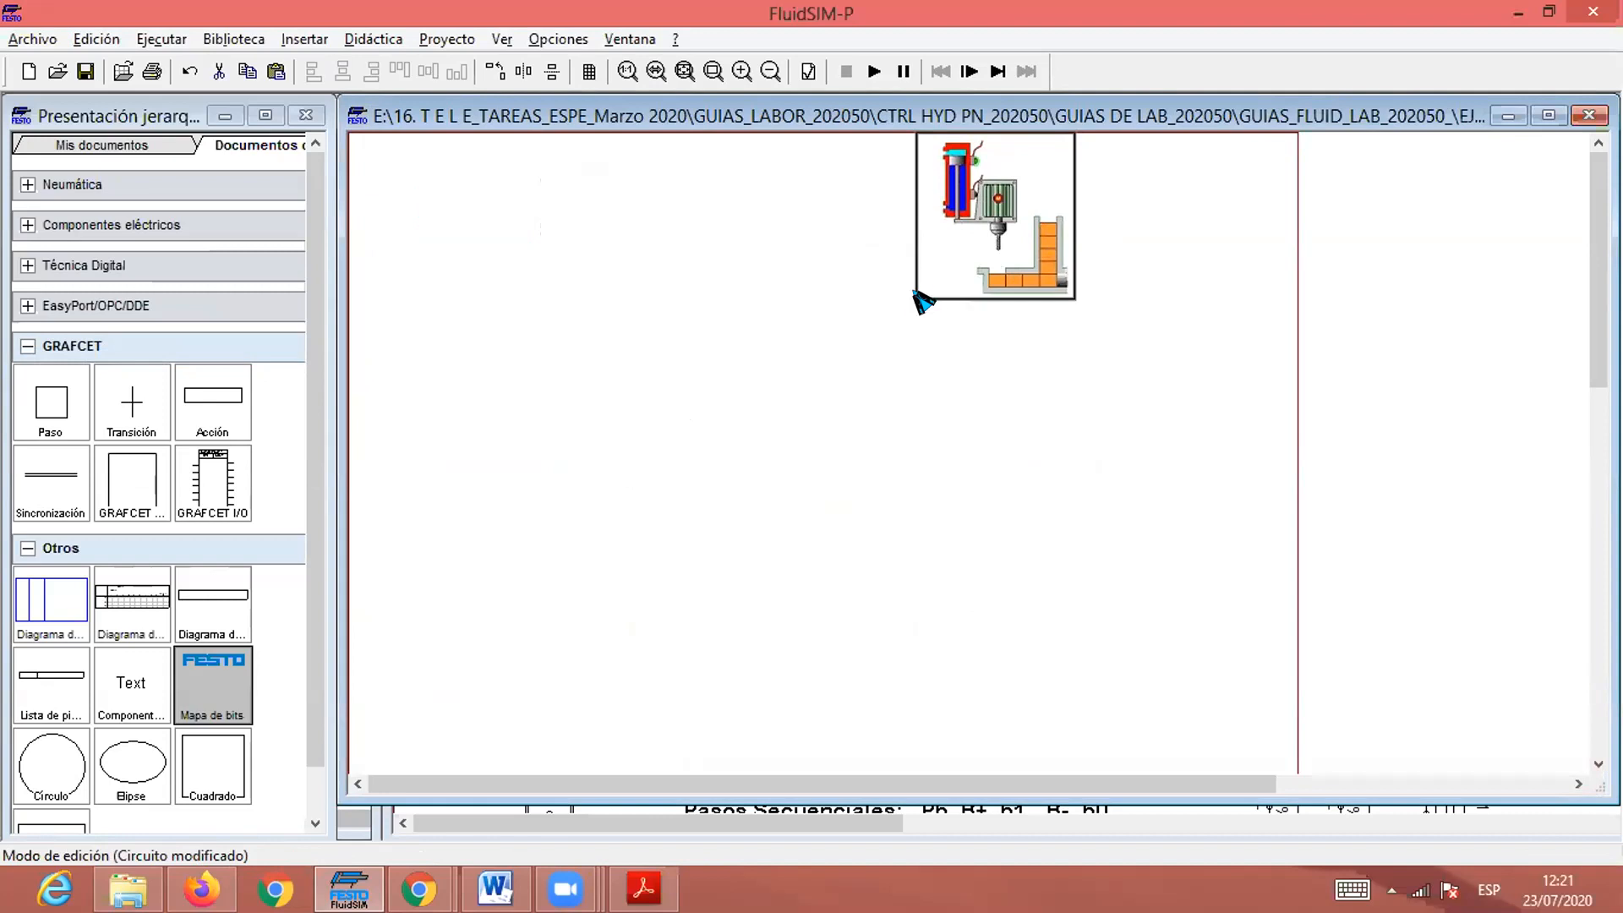
left_click_drag(909, 291, 941, 273)
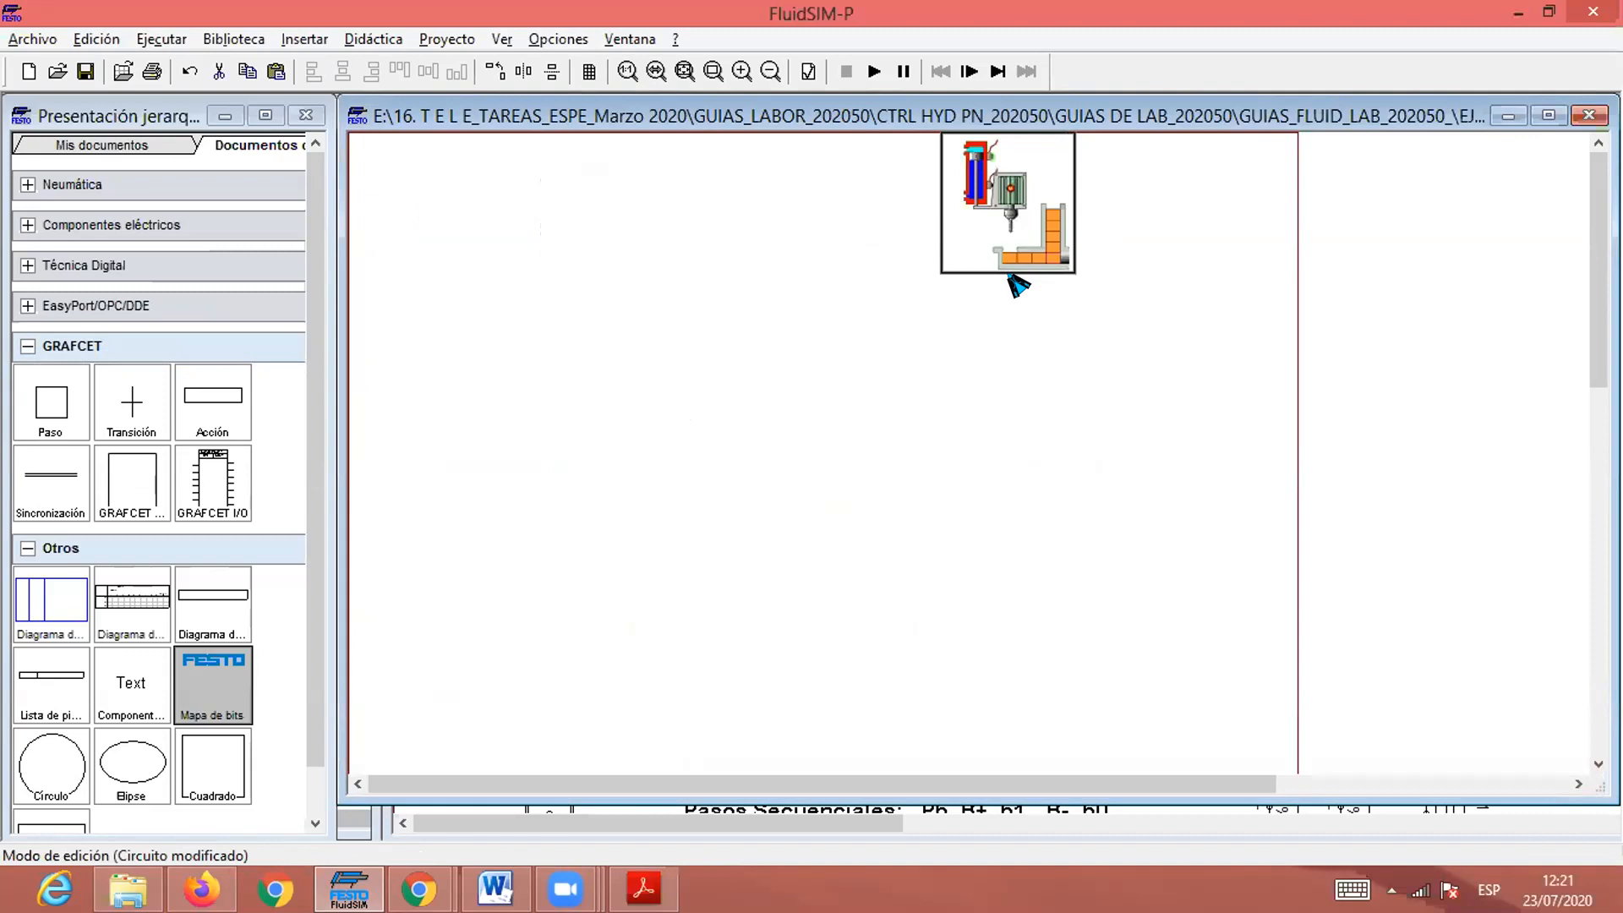
Place a function diagram to the right of the drilling-head picture and open it for editing.
left_click(967, 301)
left_click_drag(127, 602, 1200, 187)
double_click(1250, 192)
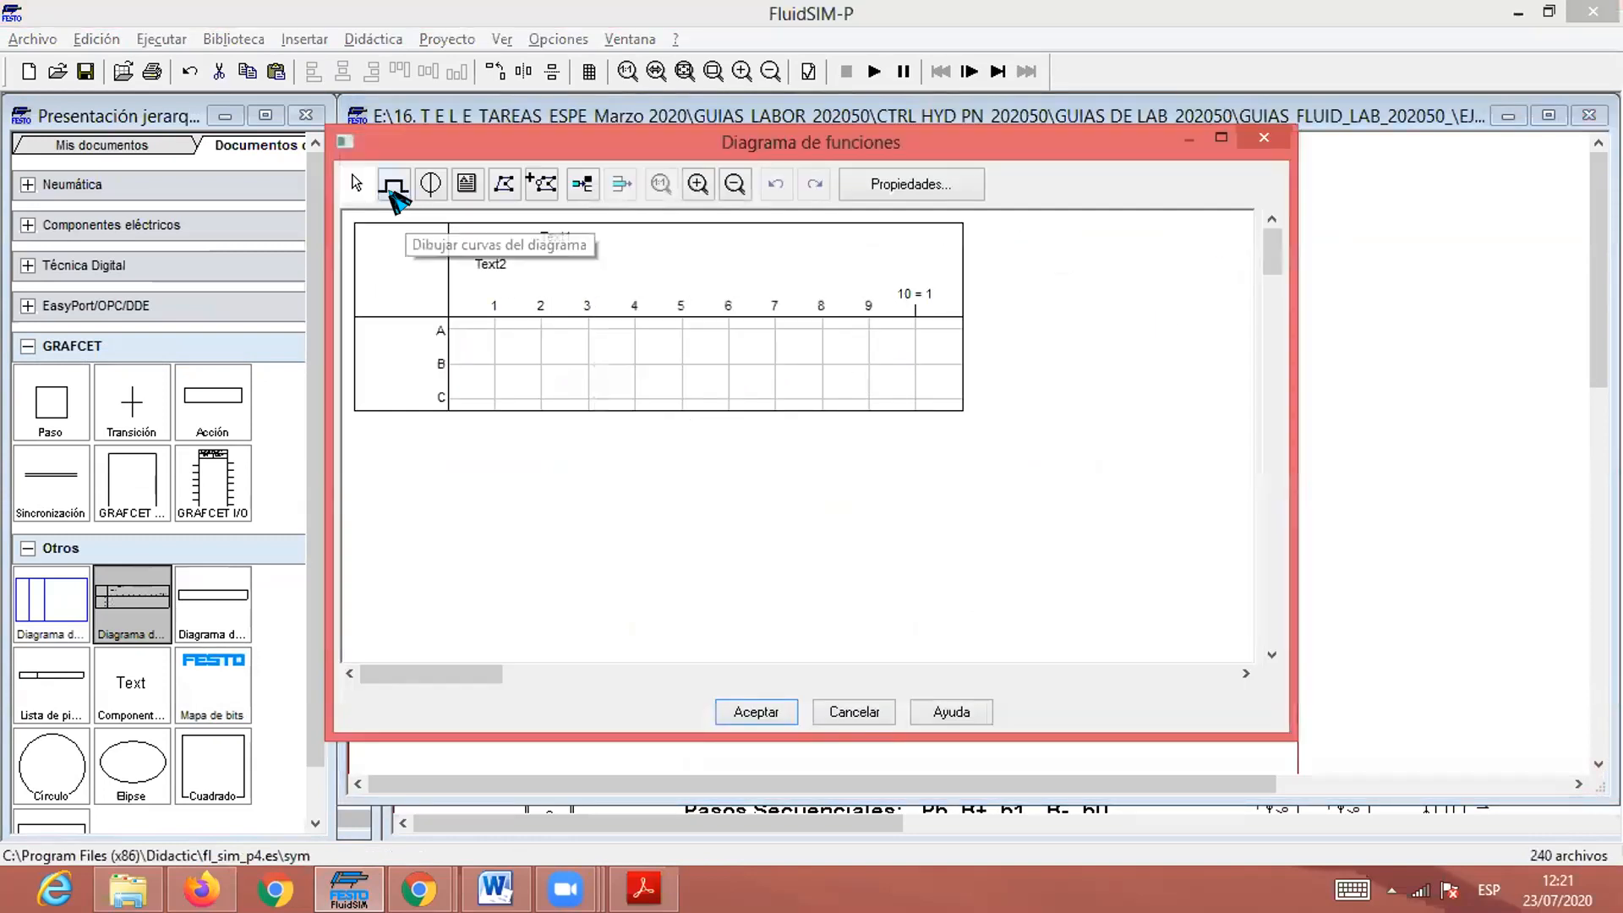
Draw a curve rising from C to A at step 3, held to 5, falling to C at 8 and ending at 9; shorten the diagram to step 9.
left_click(445, 399)
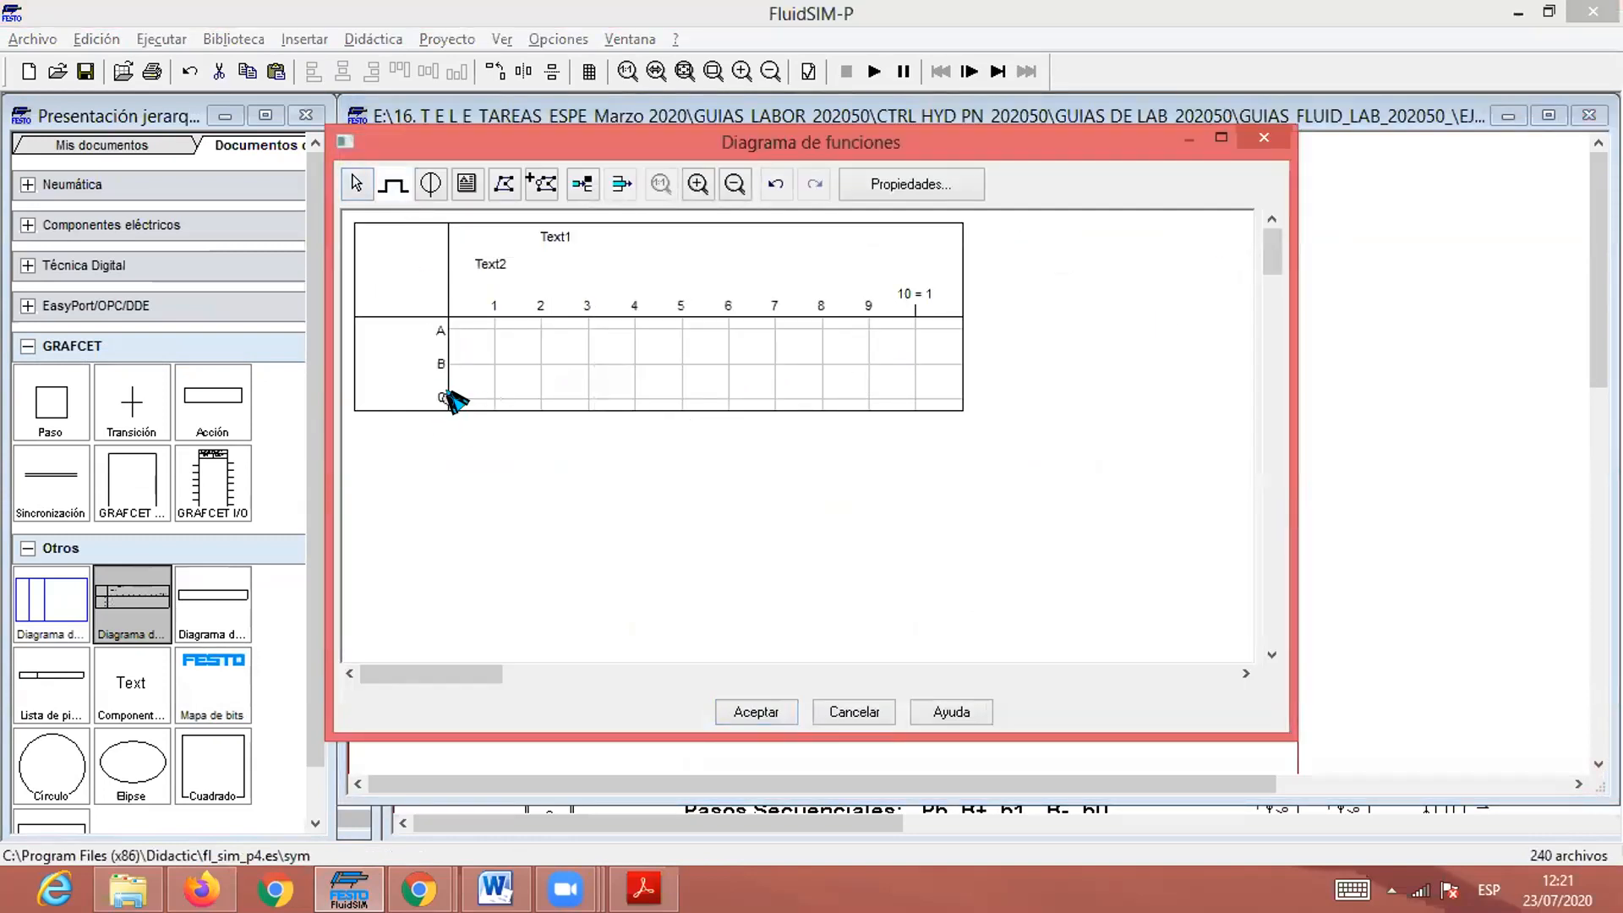
left_click(589, 329)
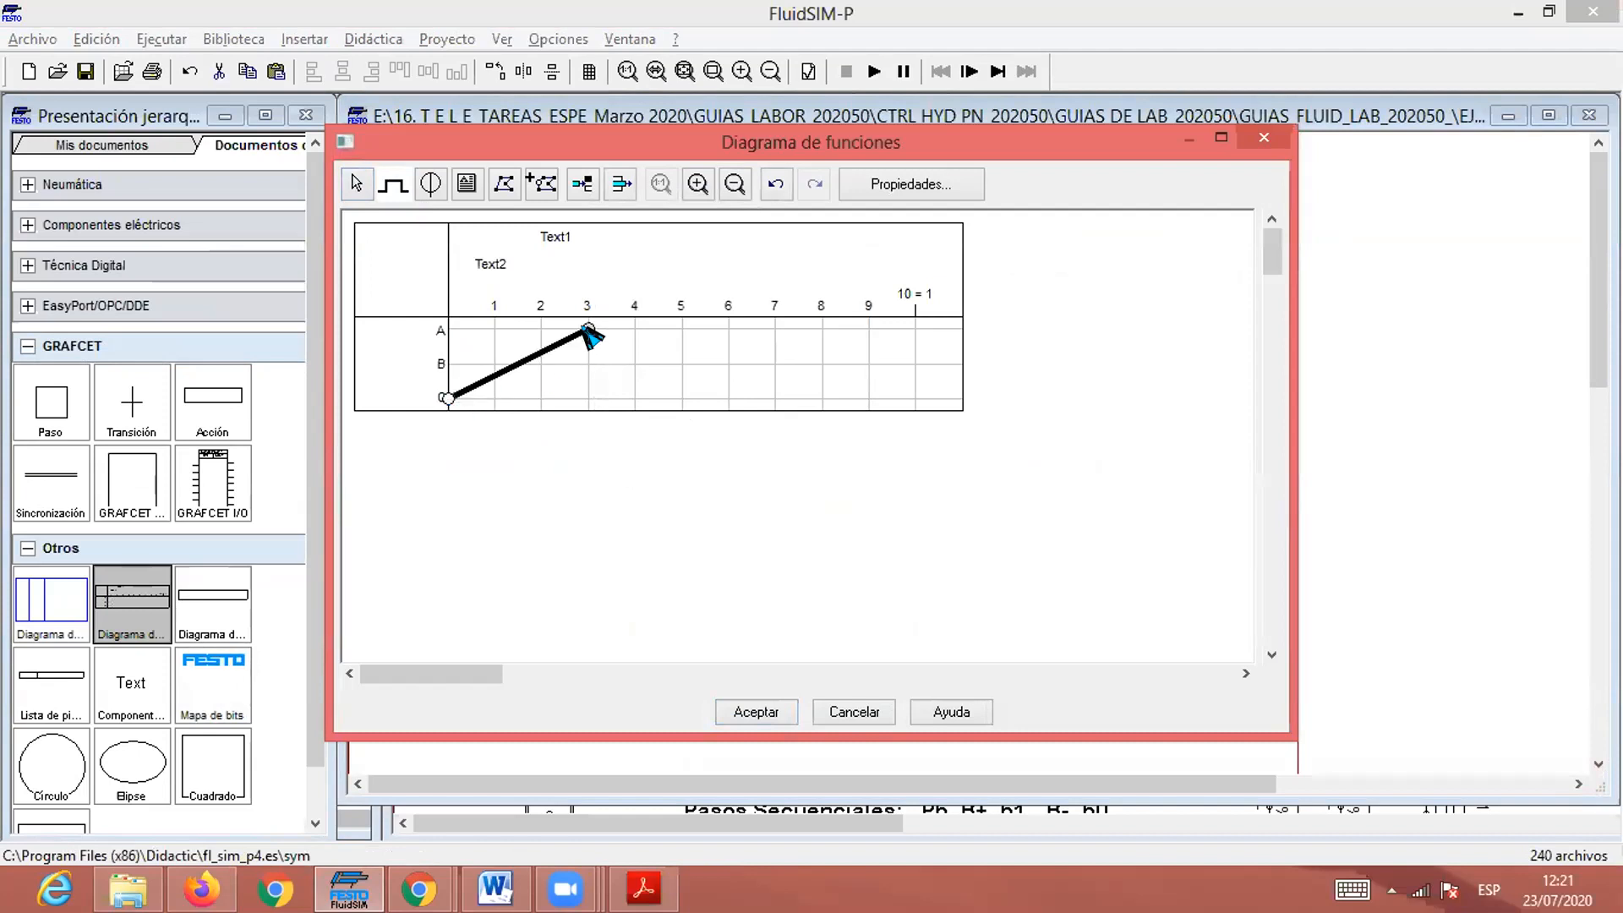
left_click(682, 329)
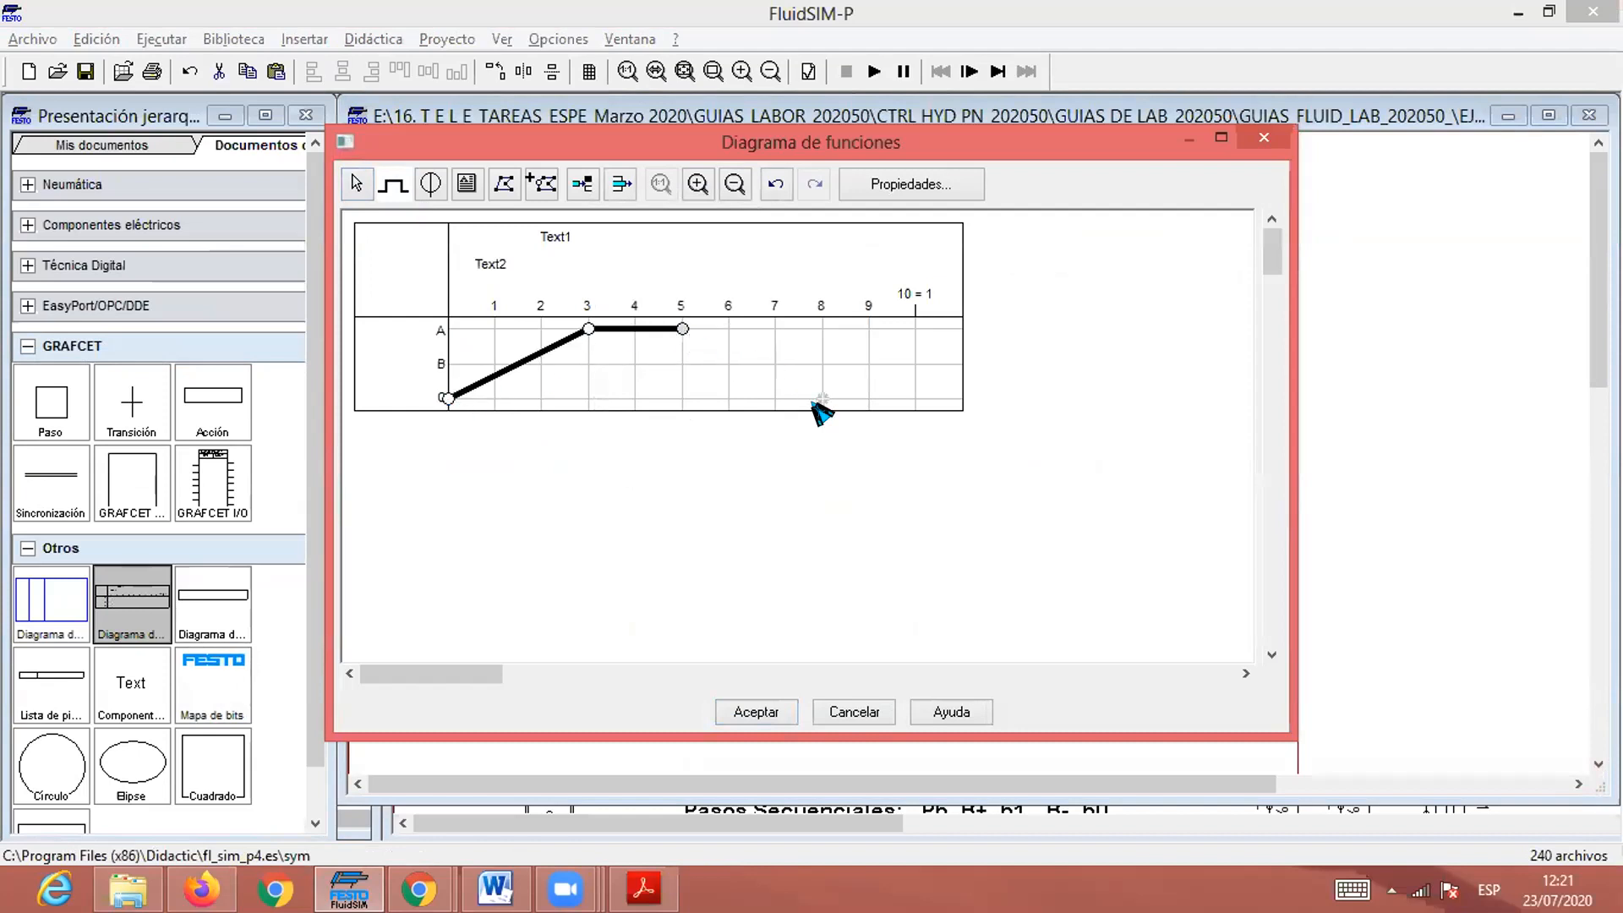
left_click(823, 398)
left_click(869, 398)
left_click(394, 184)
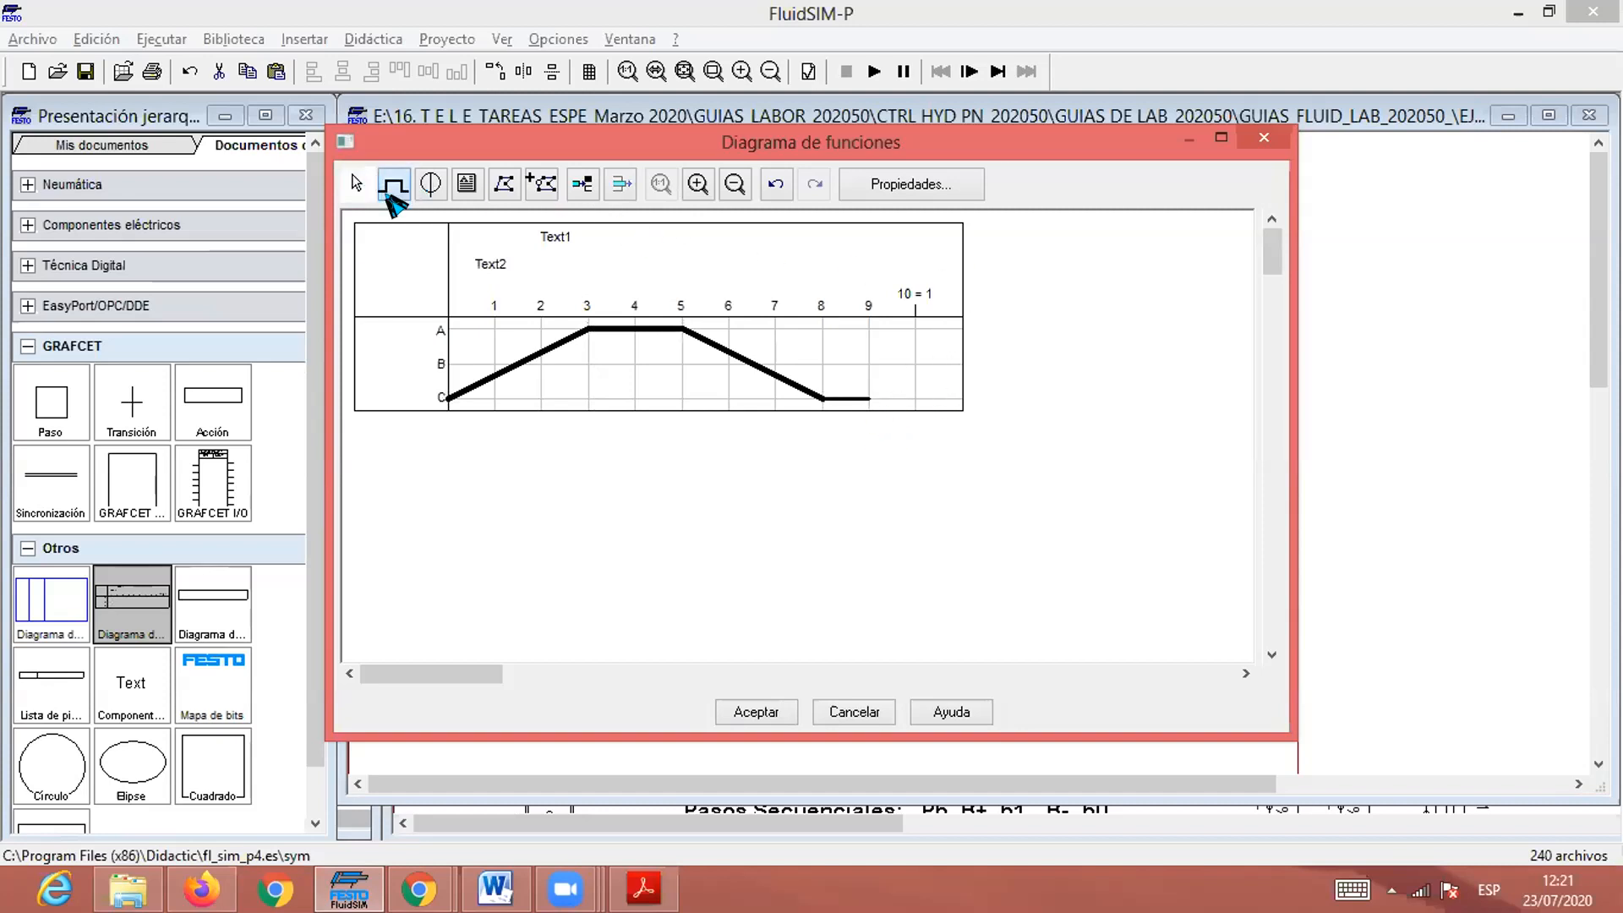
left_click_drag(960, 256, 862, 261)
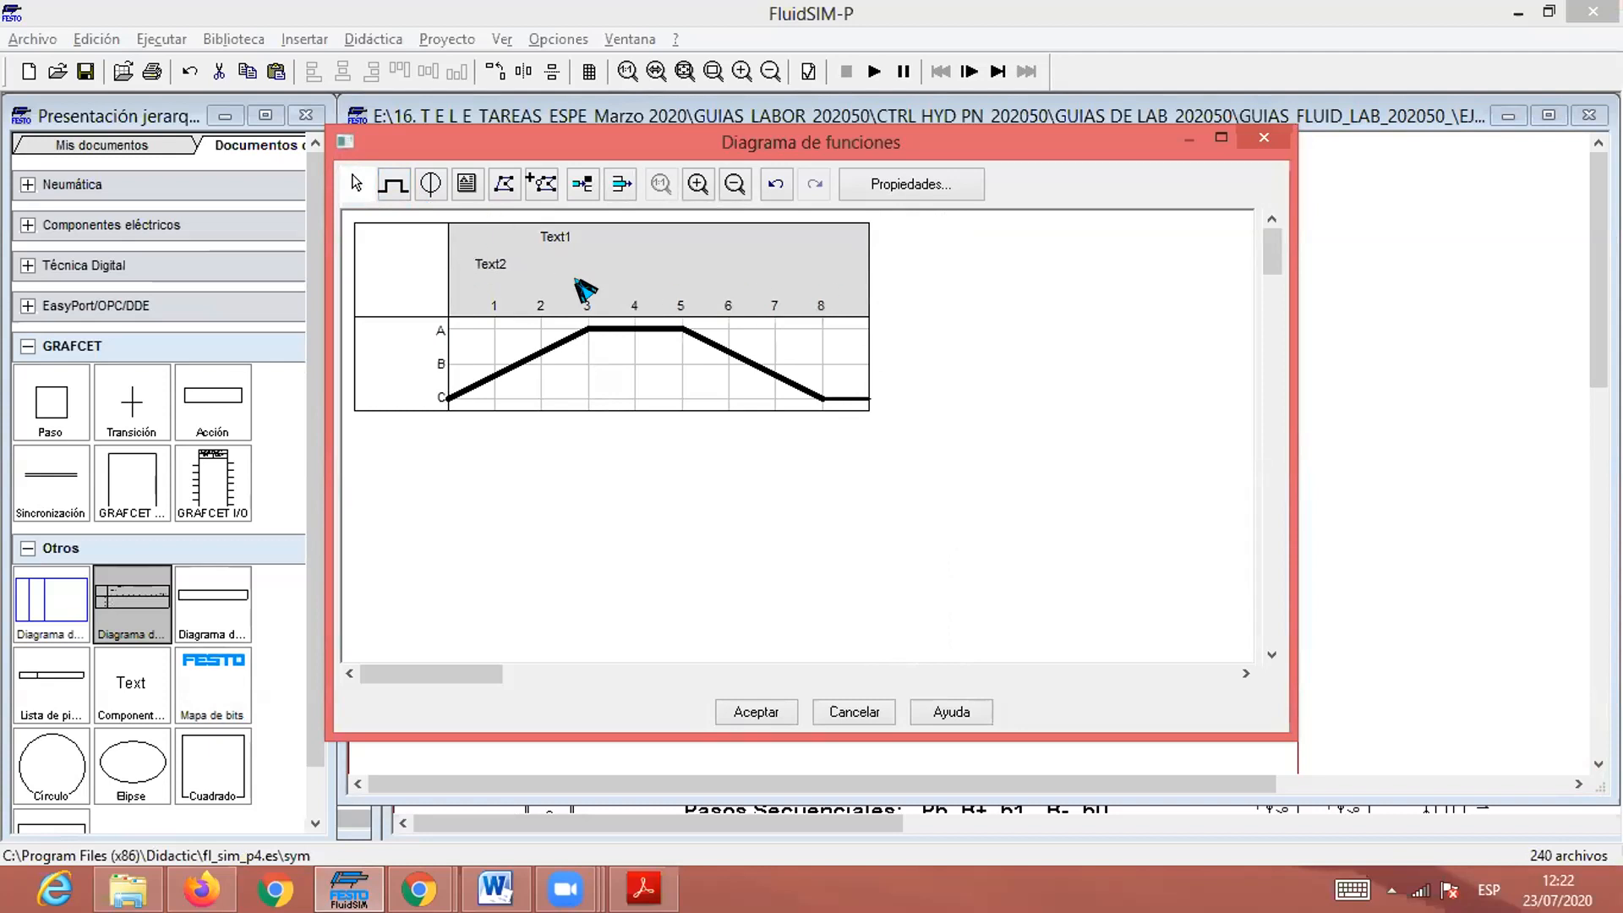
Change the diagram's Text1 label to "SECUENCIA A + A-" with text height 15 and red colour.
double_click(560, 243)
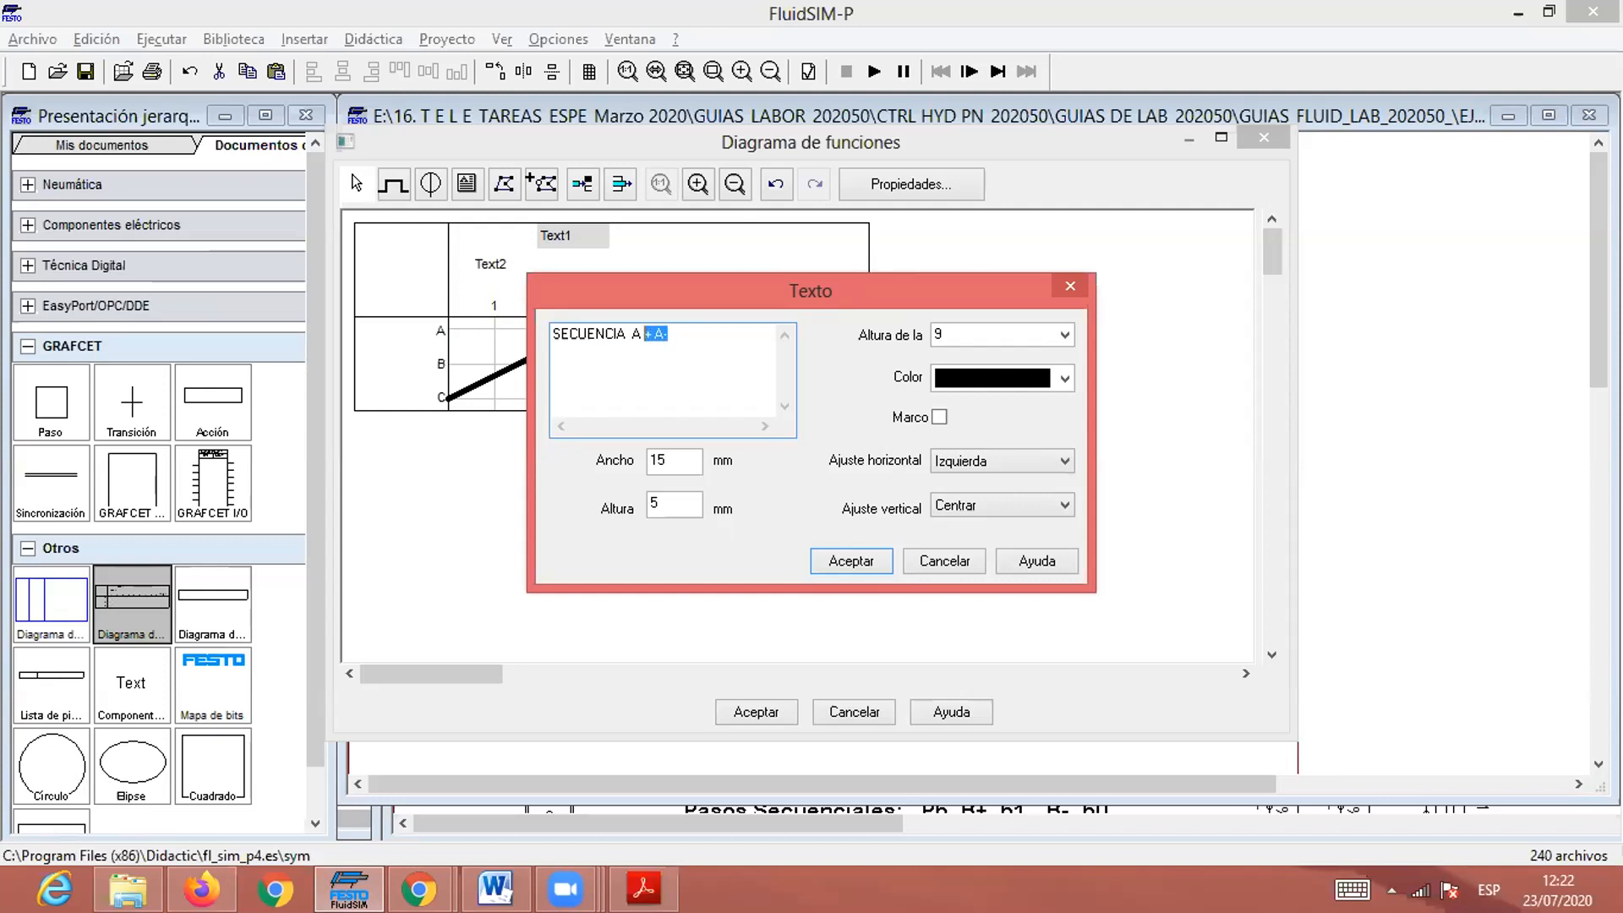
key("shift+Home")
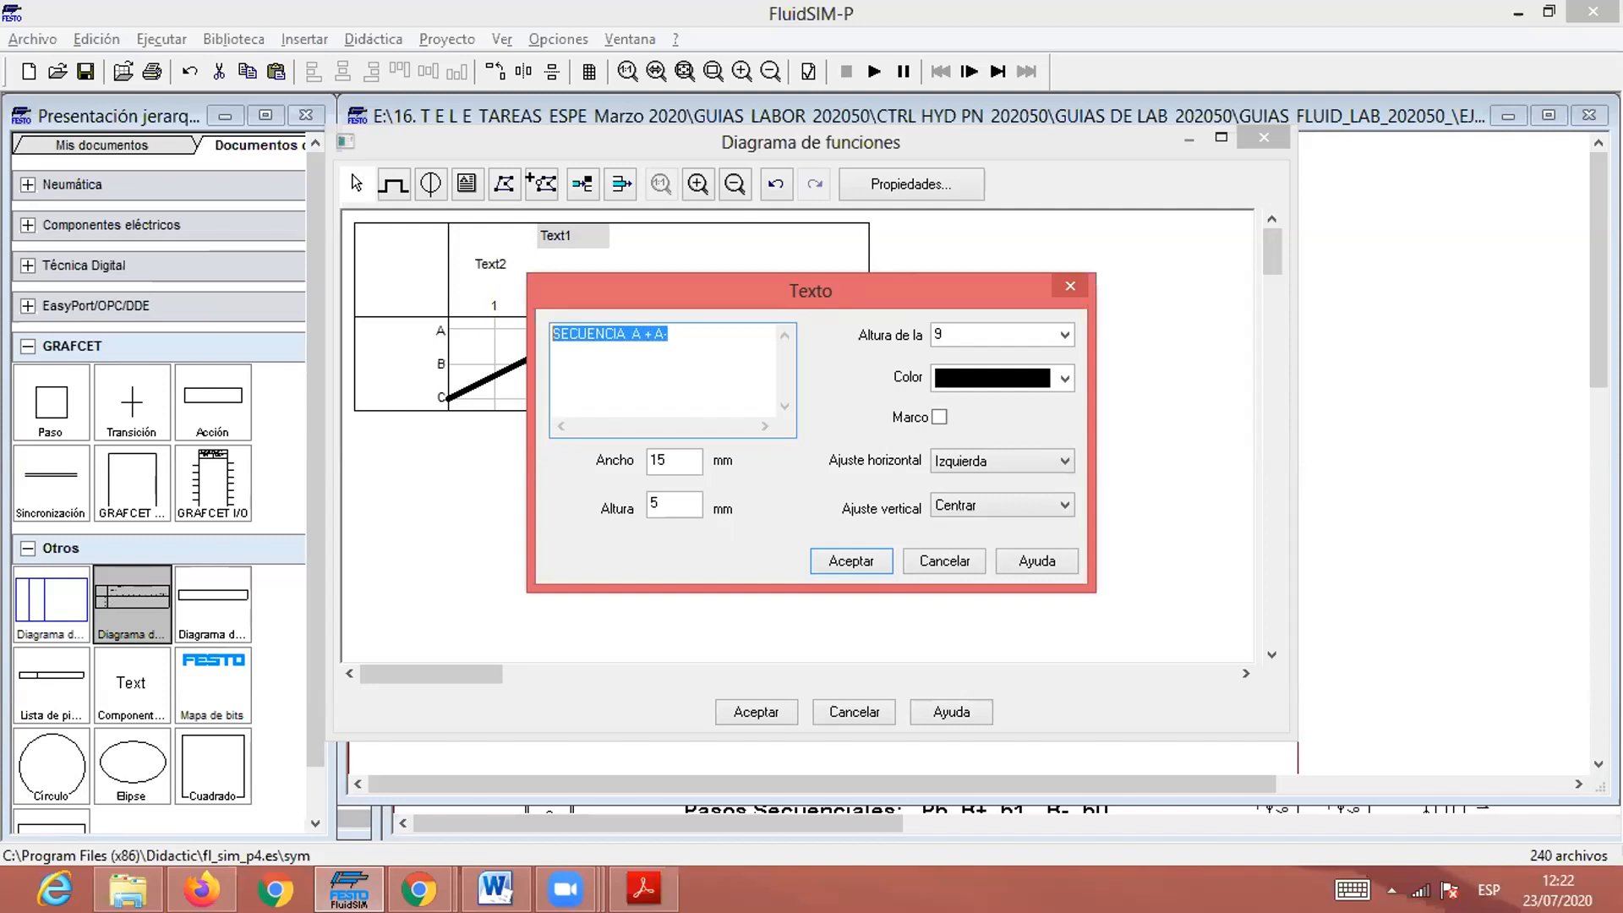
left_click(1067, 334)
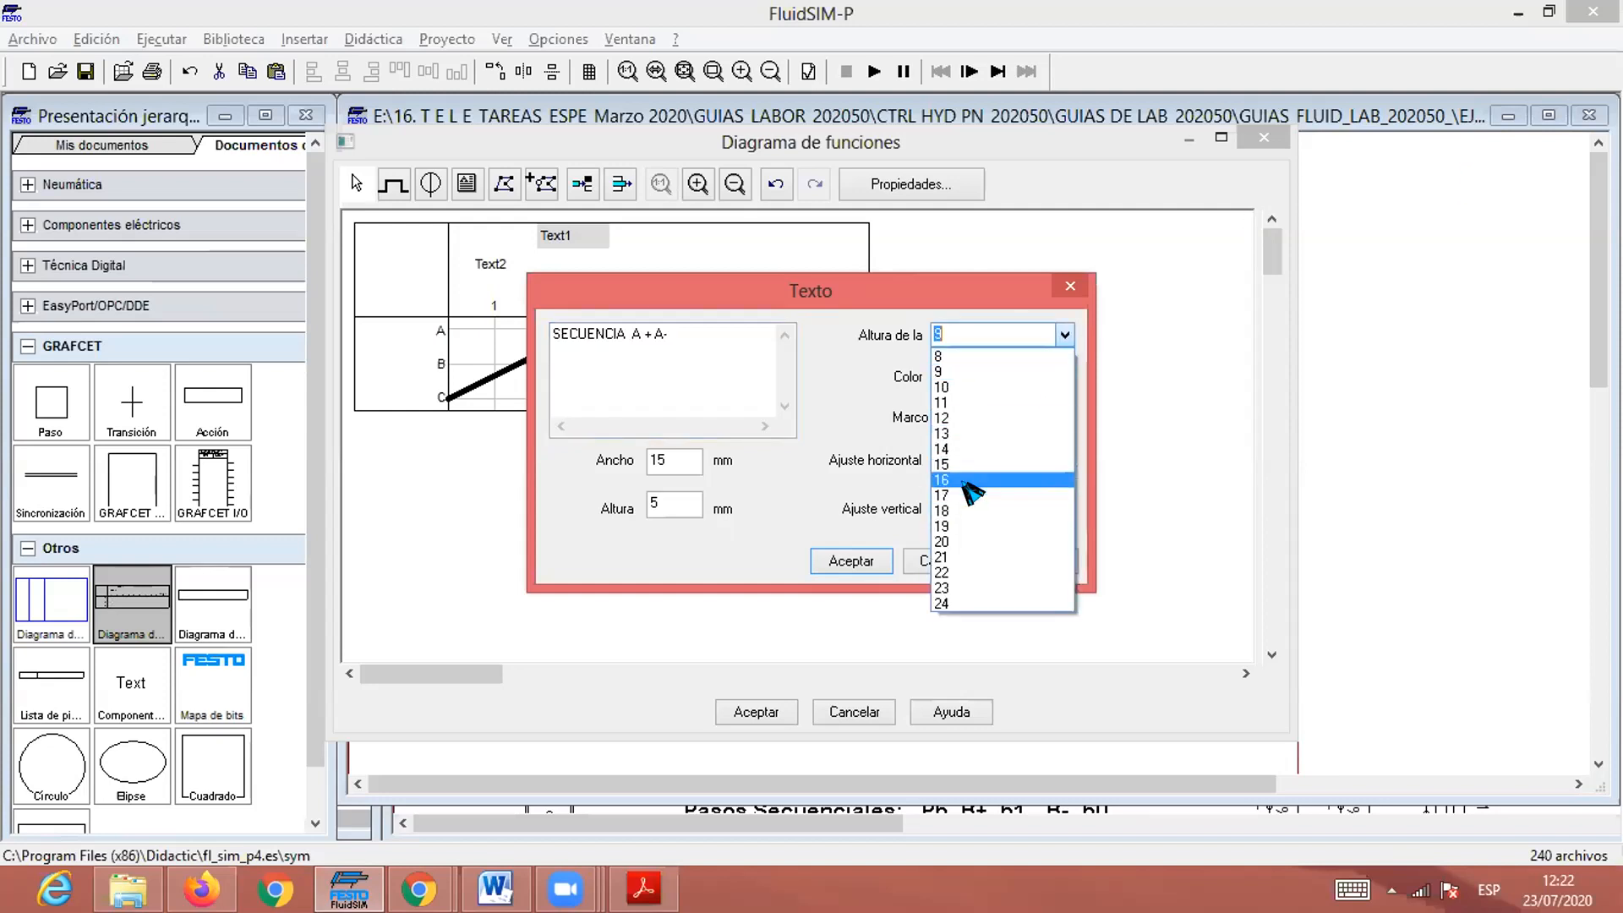
left_click(968, 465)
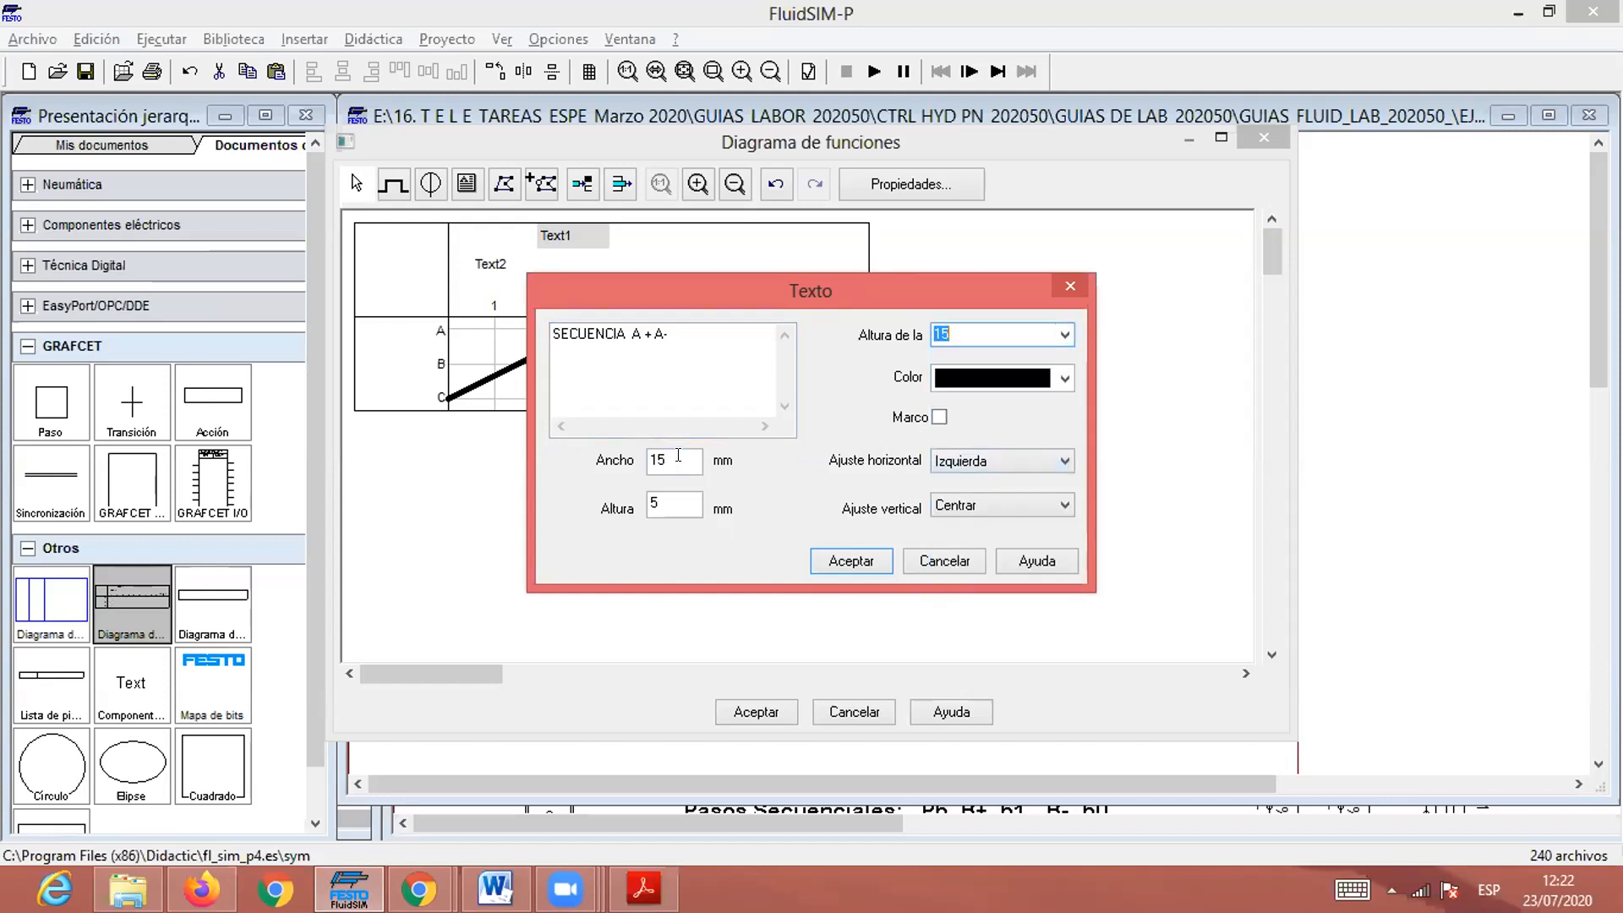
left_click(1064, 378)
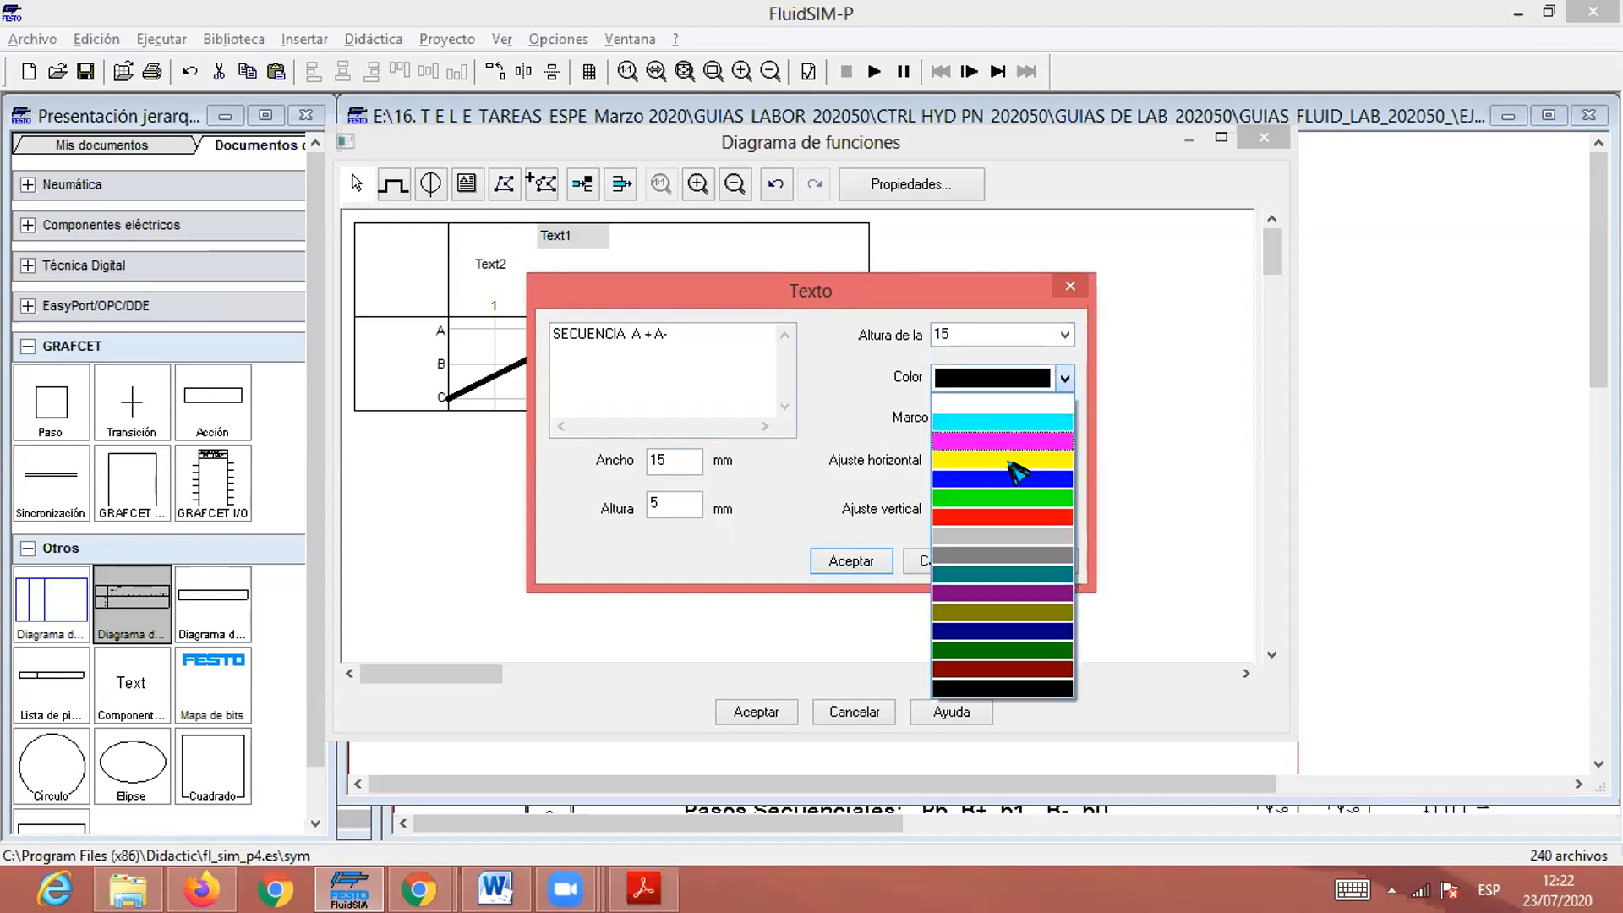
left_click(1007, 515)
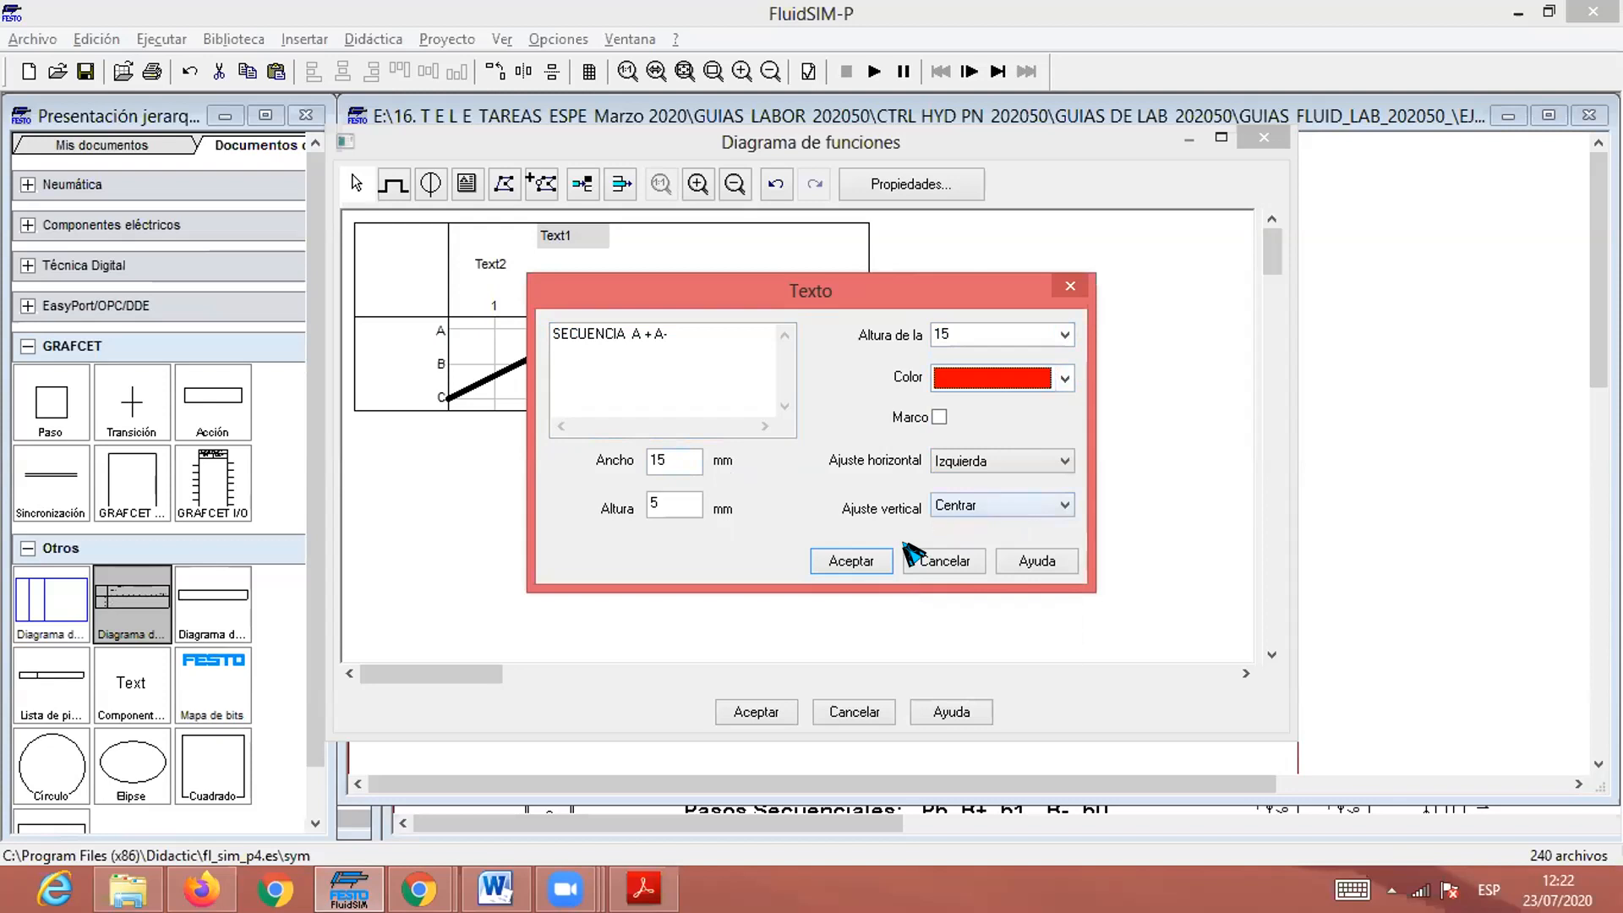
left_click(852, 560)
Remove the Text2 label from the function diagram's header.
double_click(611, 262)
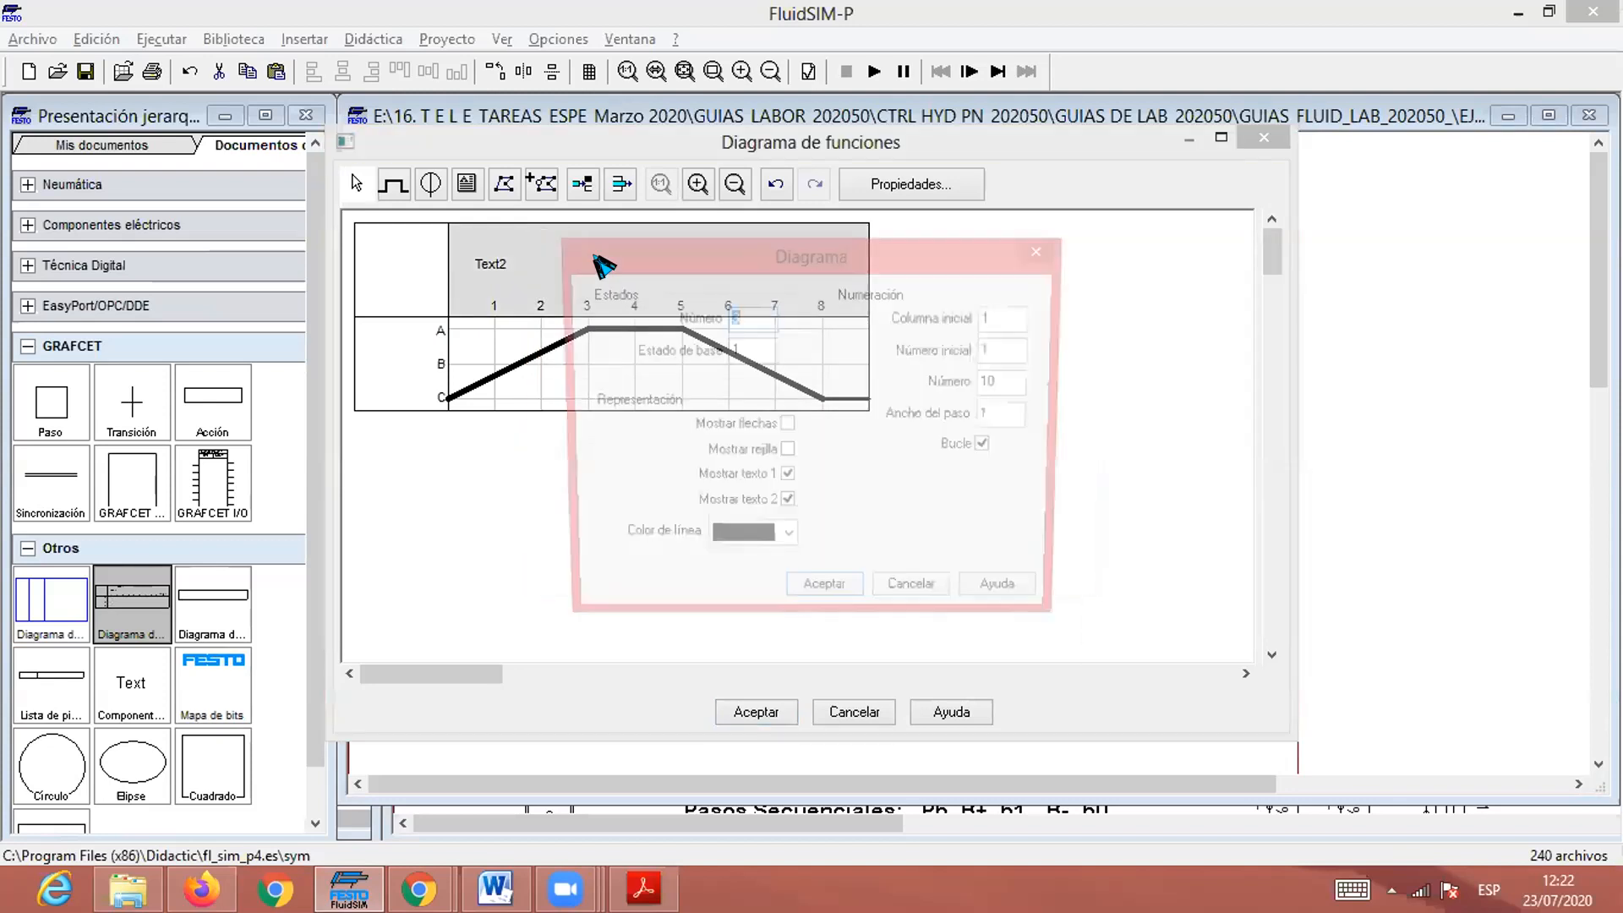
key("Return")
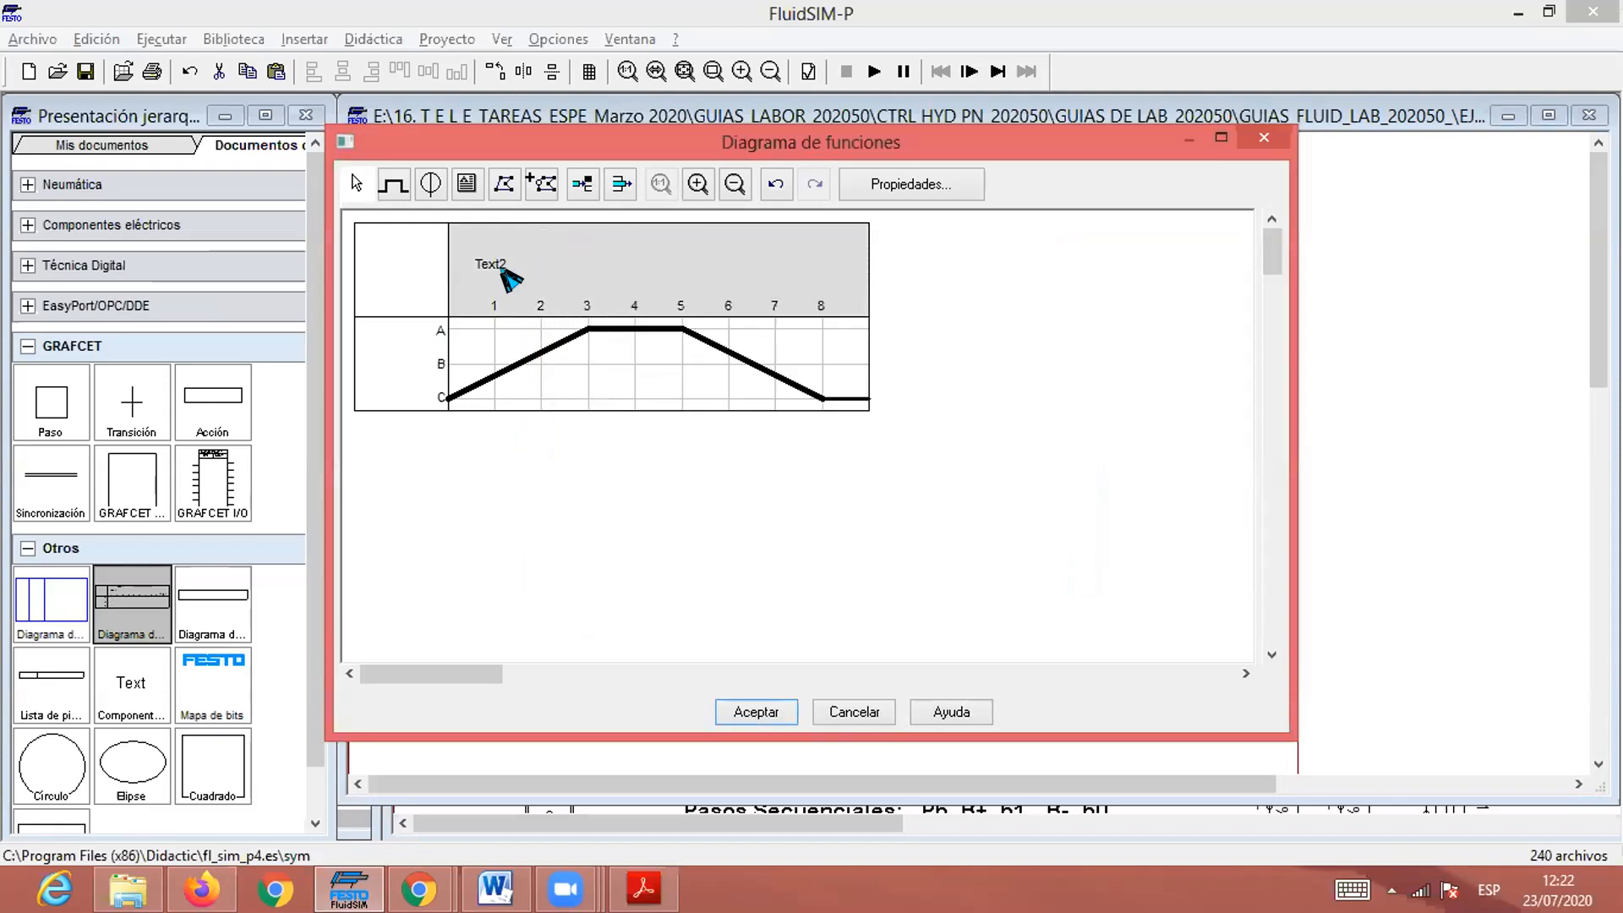
key("Delete")
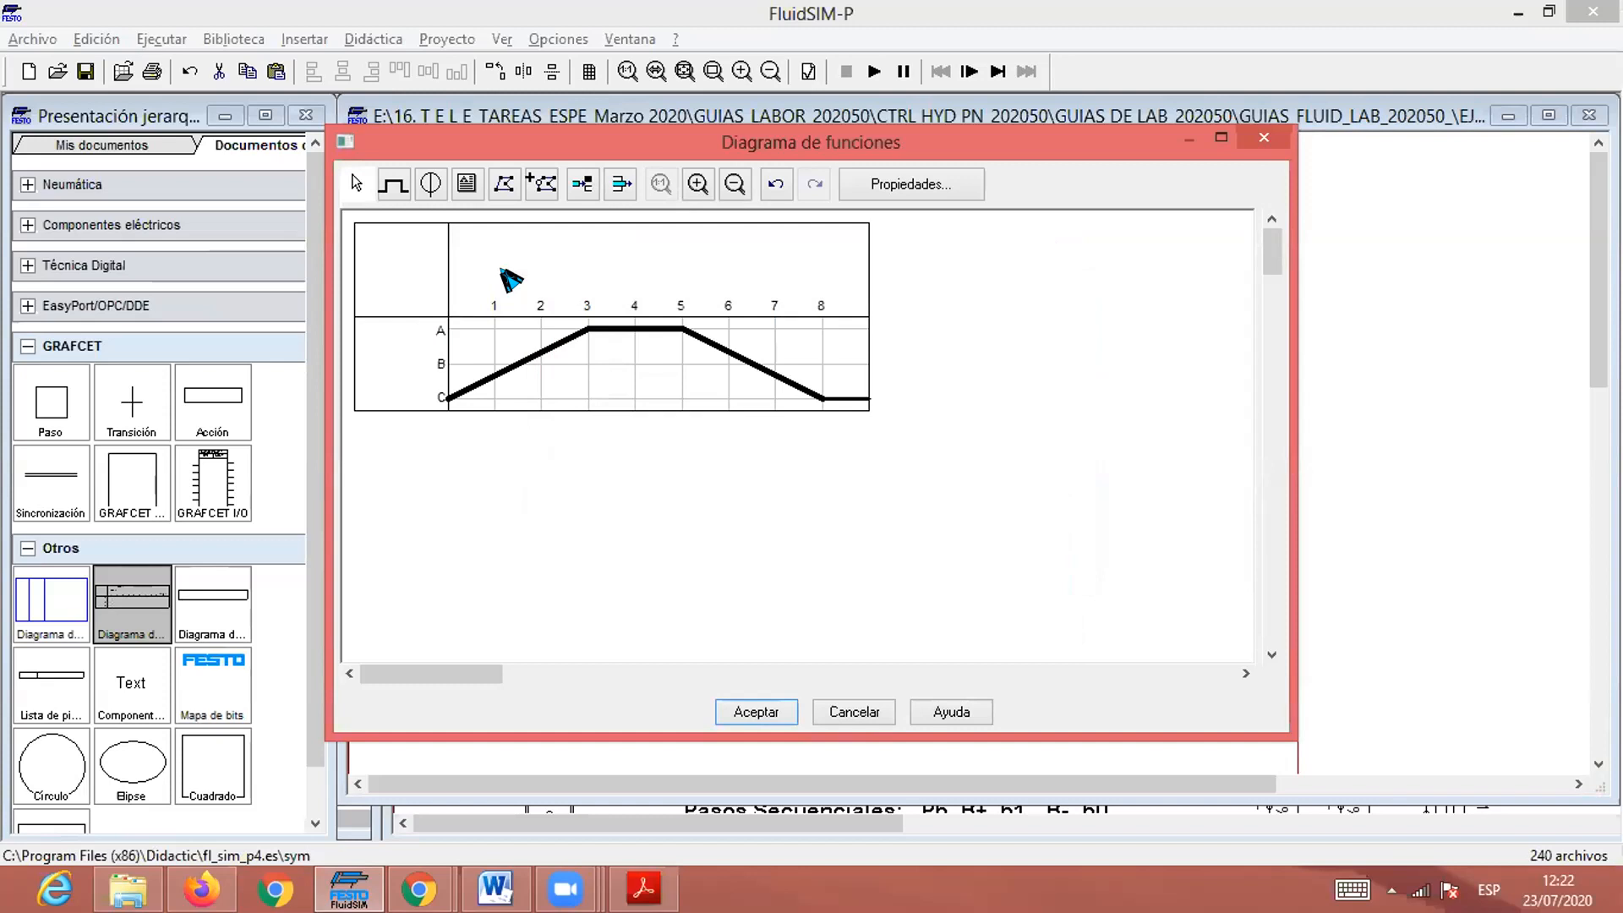
Add a text box to the function diagram's header, positioned above steps 1 to 3.
left_click(465, 184)
left_click(466, 225)
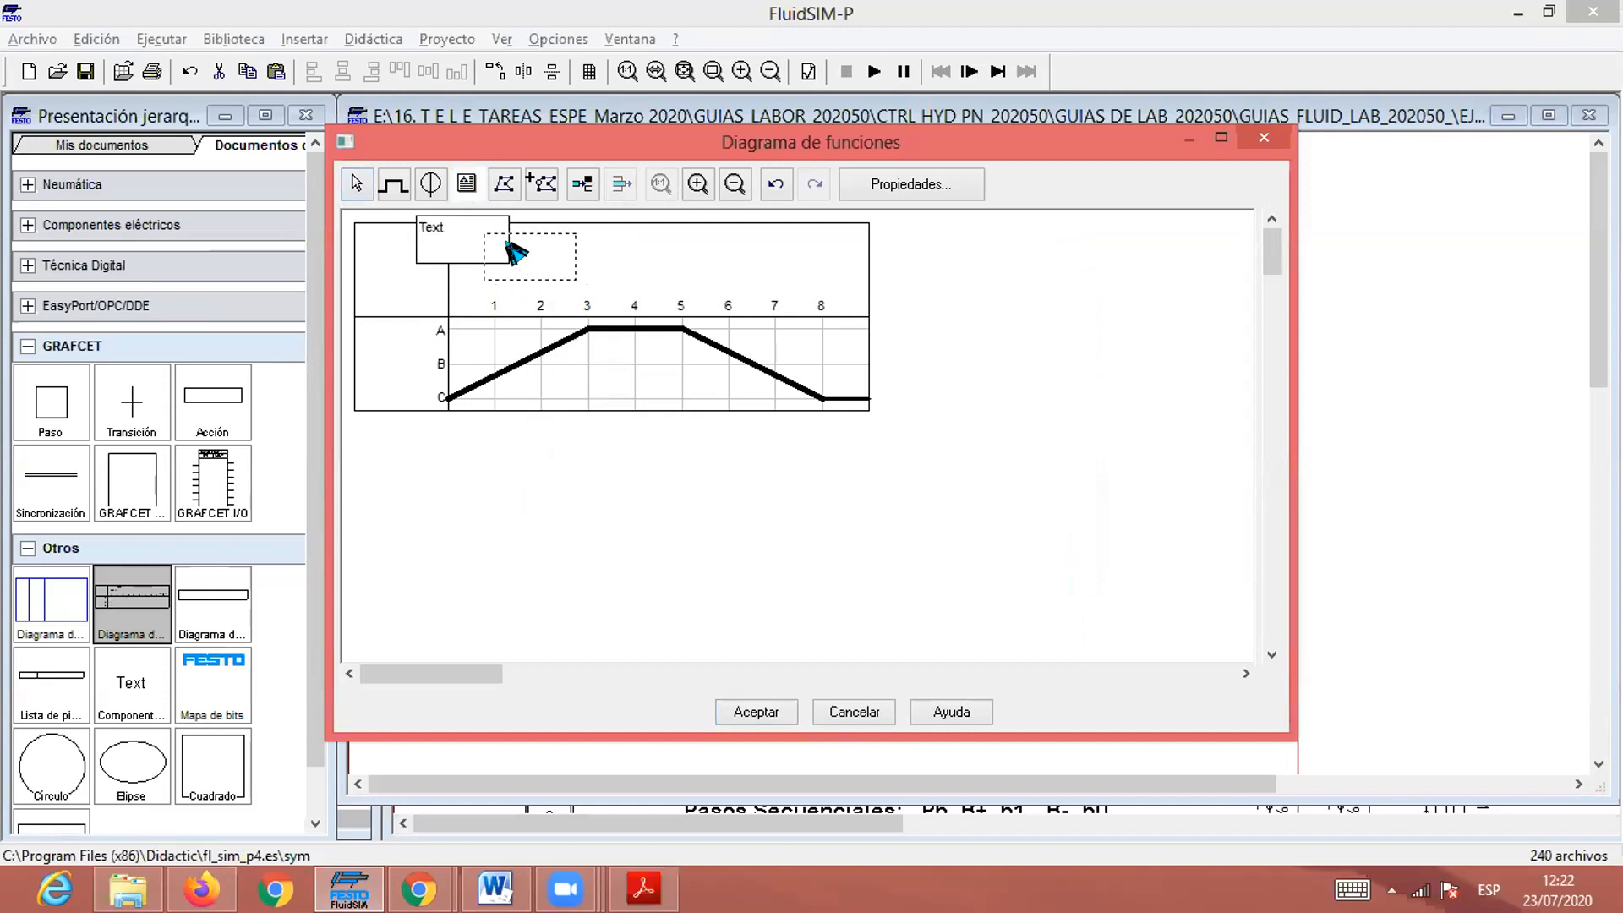
left_click(355, 184)
left_click_drag(445, 239, 525, 259)
Set the header text box to "SECUENCIA: A + A-" in red, with text height 18, no frame and width 50 mm.
double_click(528, 264)
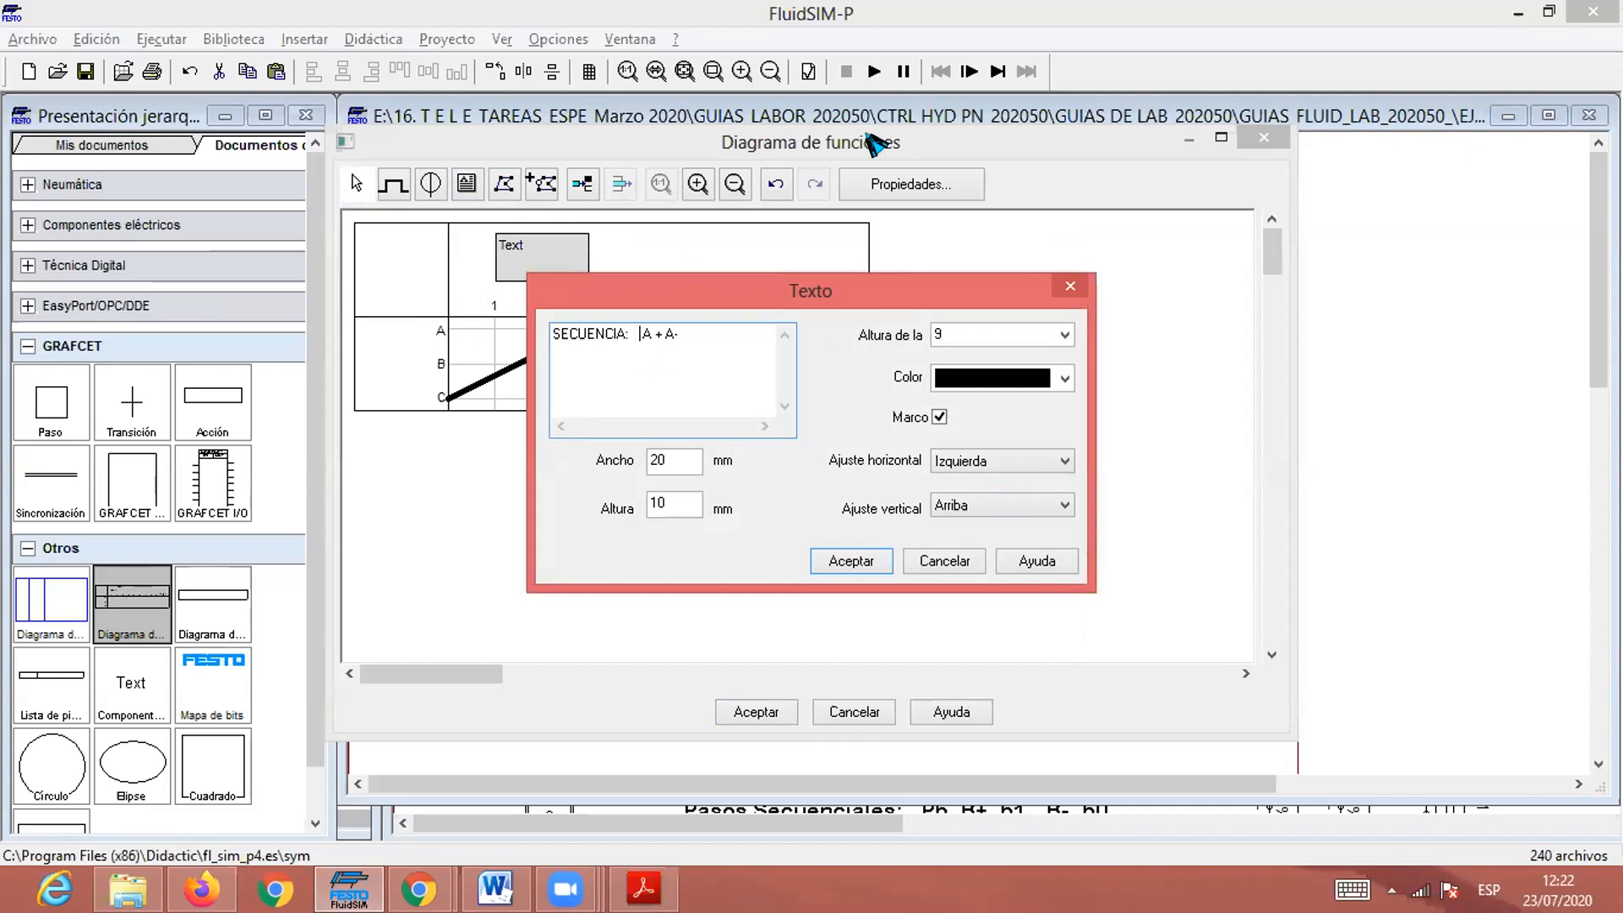
left_click(1064, 334)
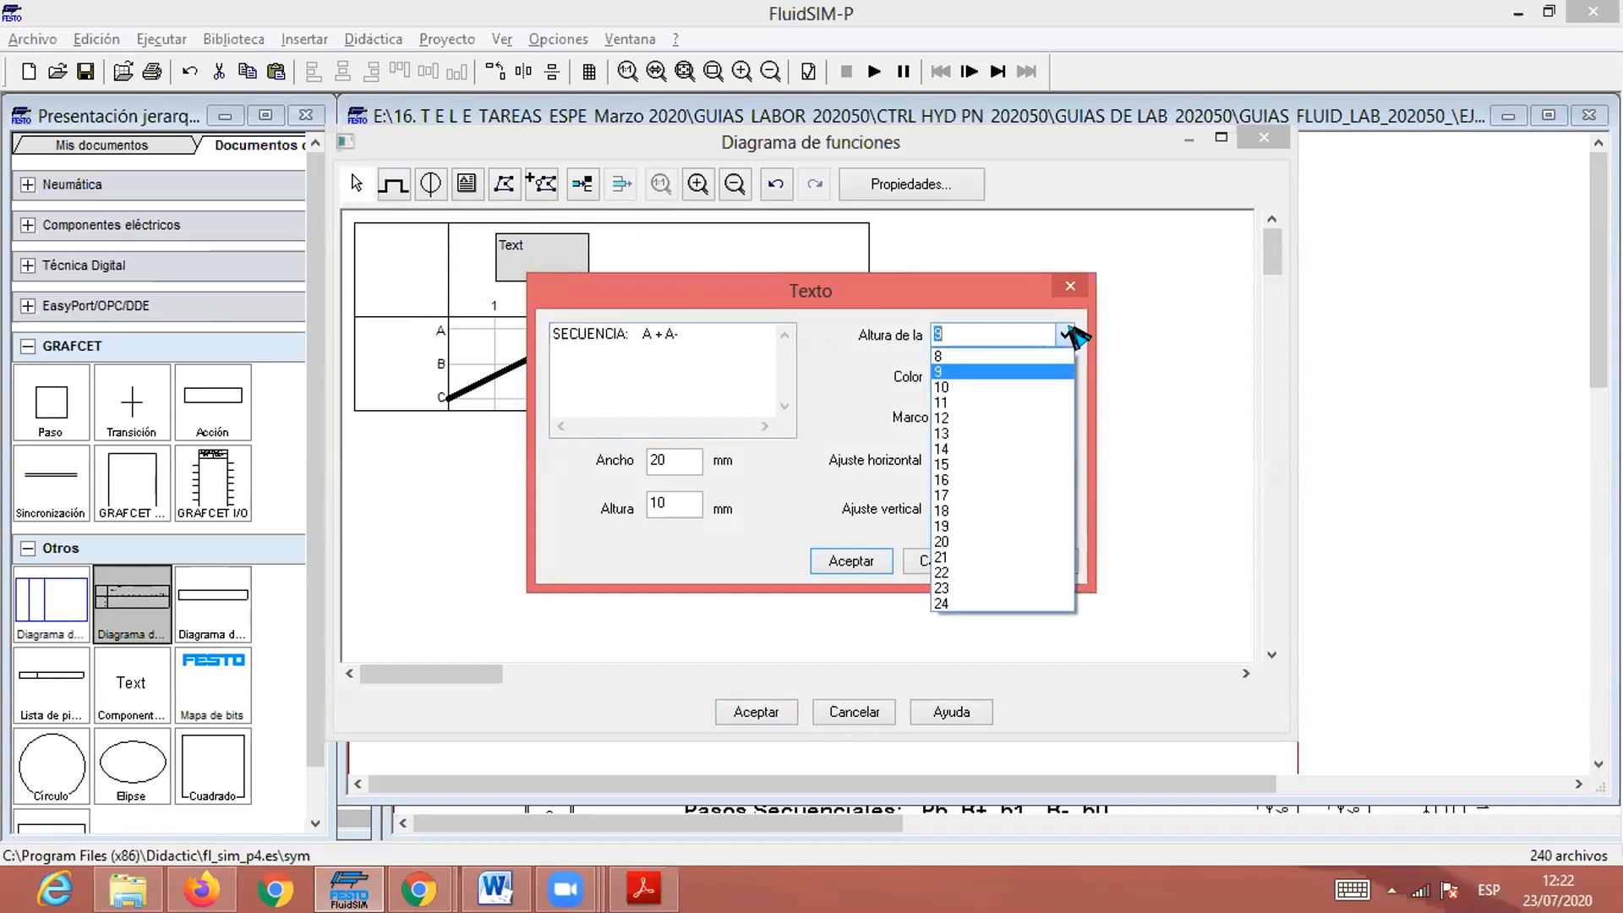
left_click(980, 510)
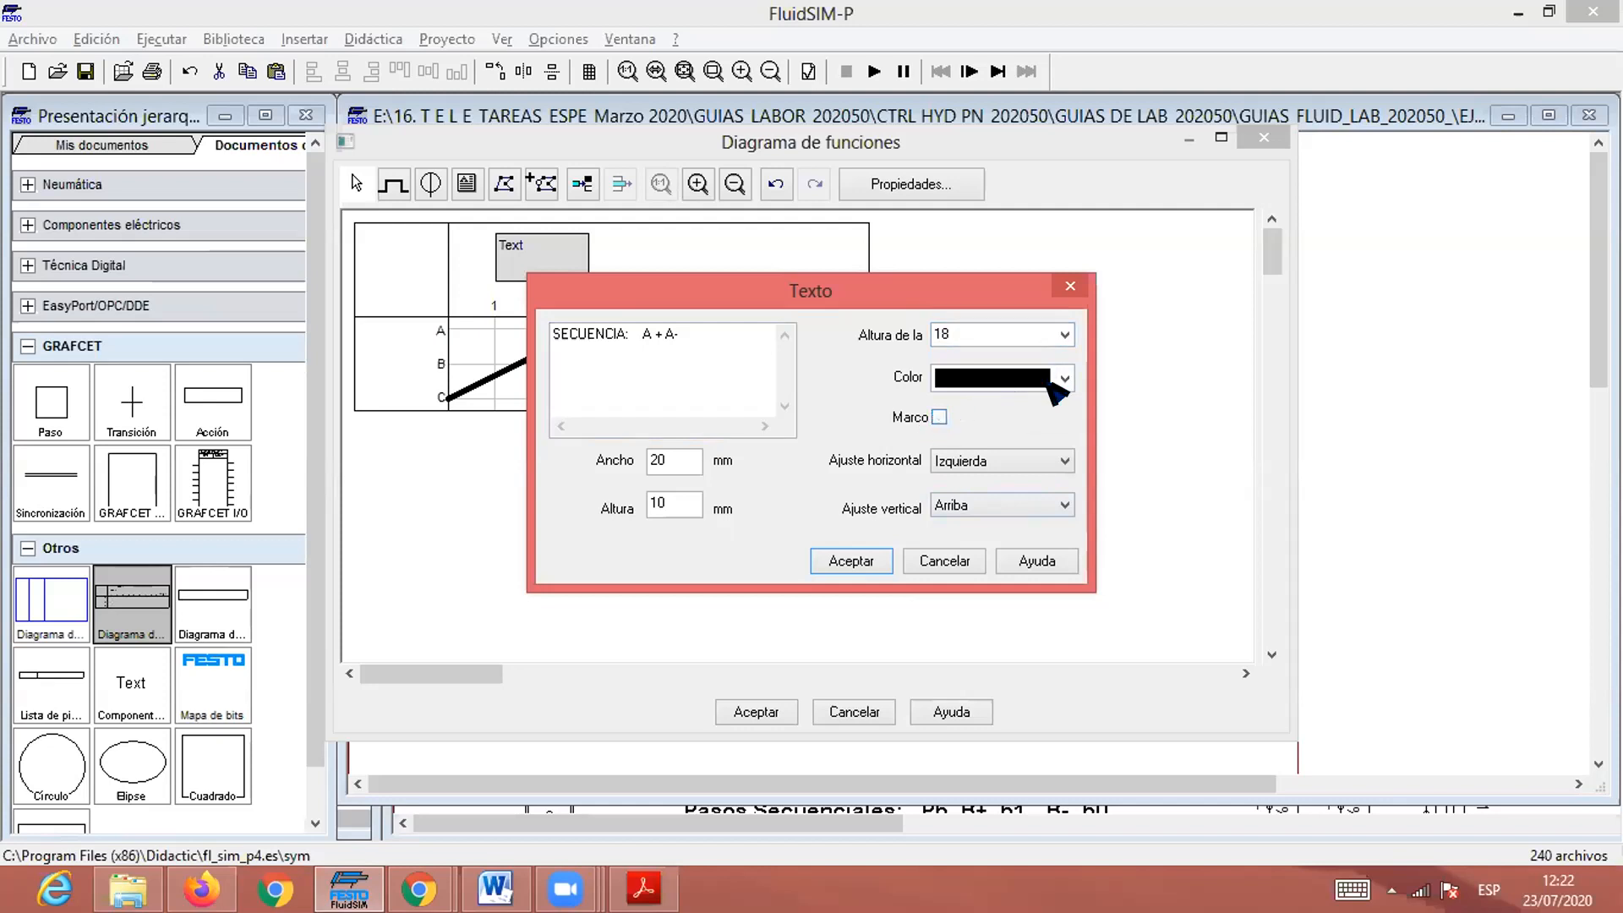
left_click(1053, 382)
left_click(1025, 518)
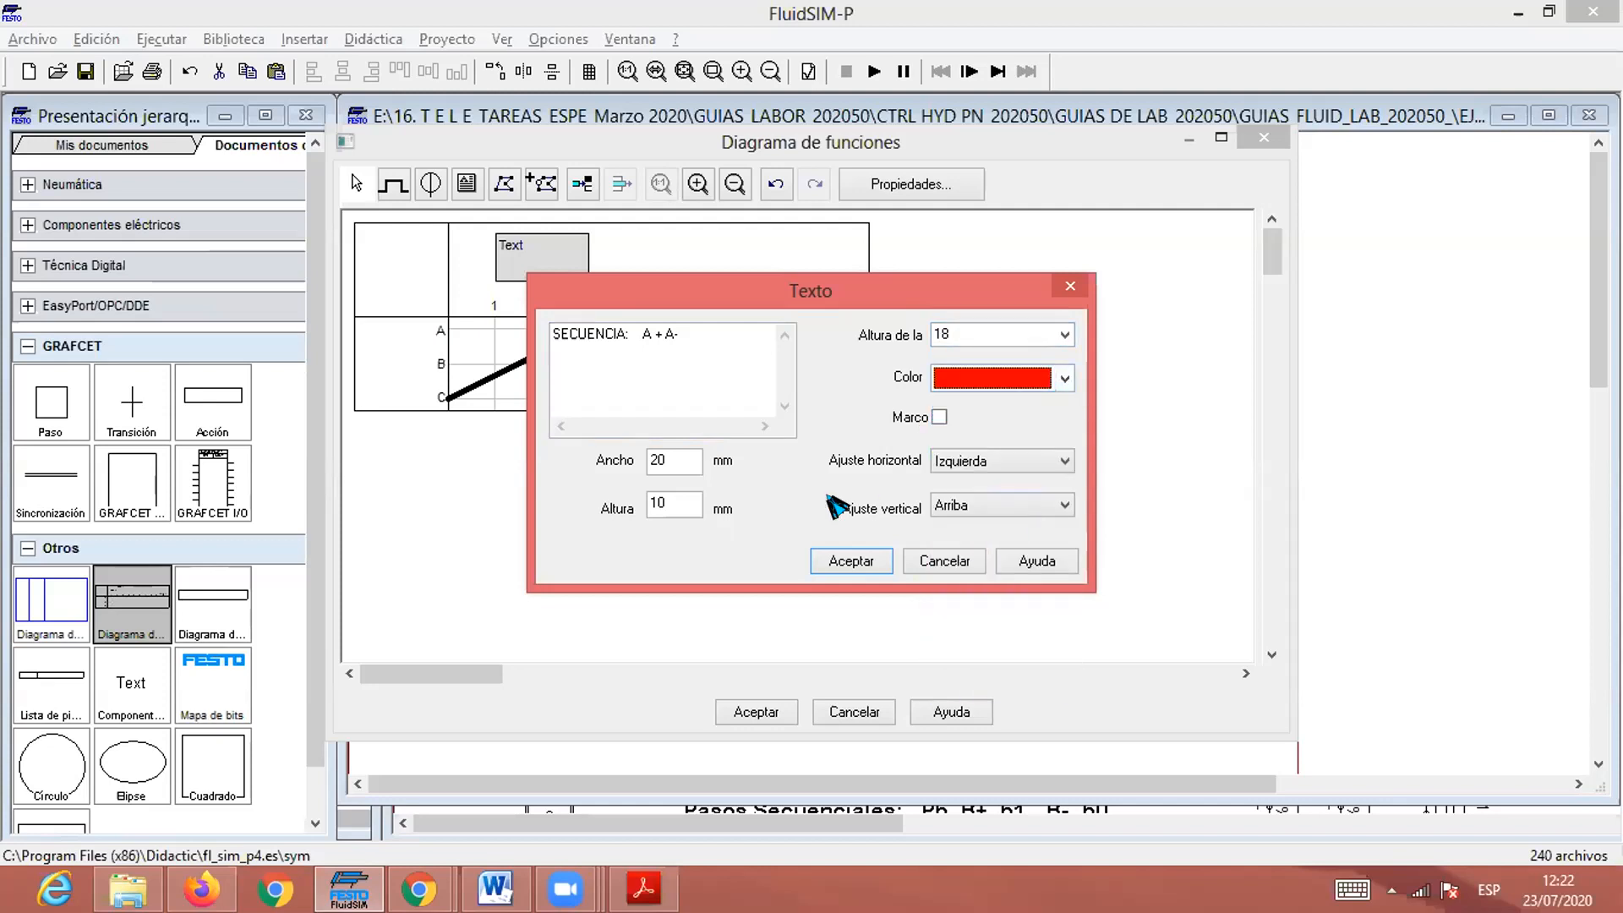
left_click_drag(678, 458, 604, 454)
type("5")
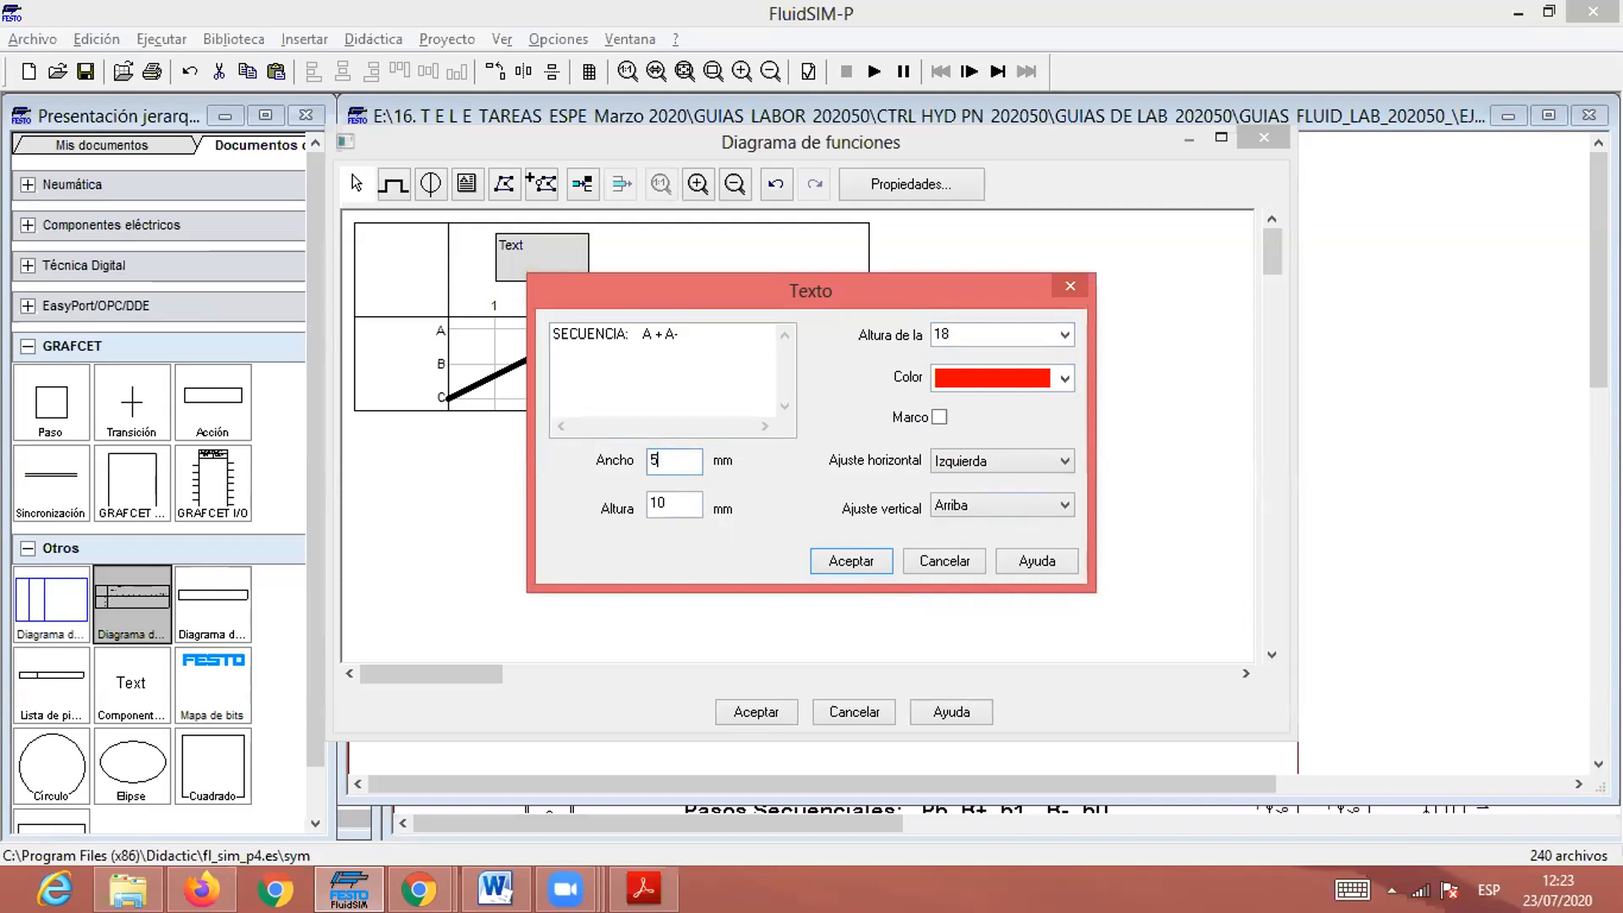
left_click(845, 562)
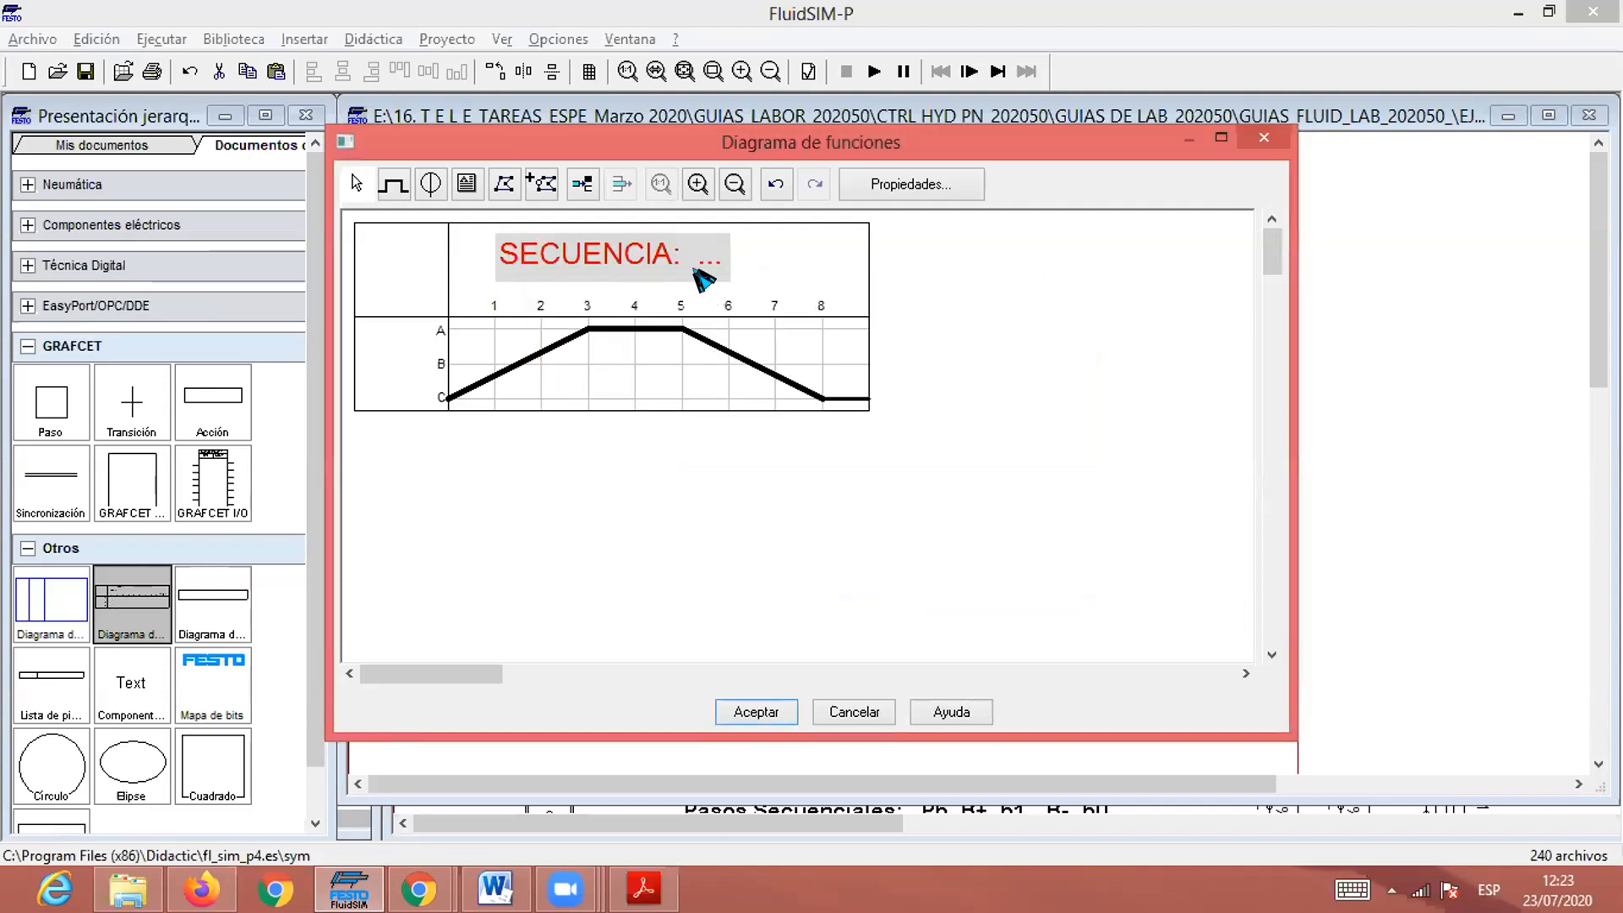
Set the header text's height to 15 and its box width to 70 mm, and accept the function diagram.
double_click(689, 259)
double_click(942, 334)
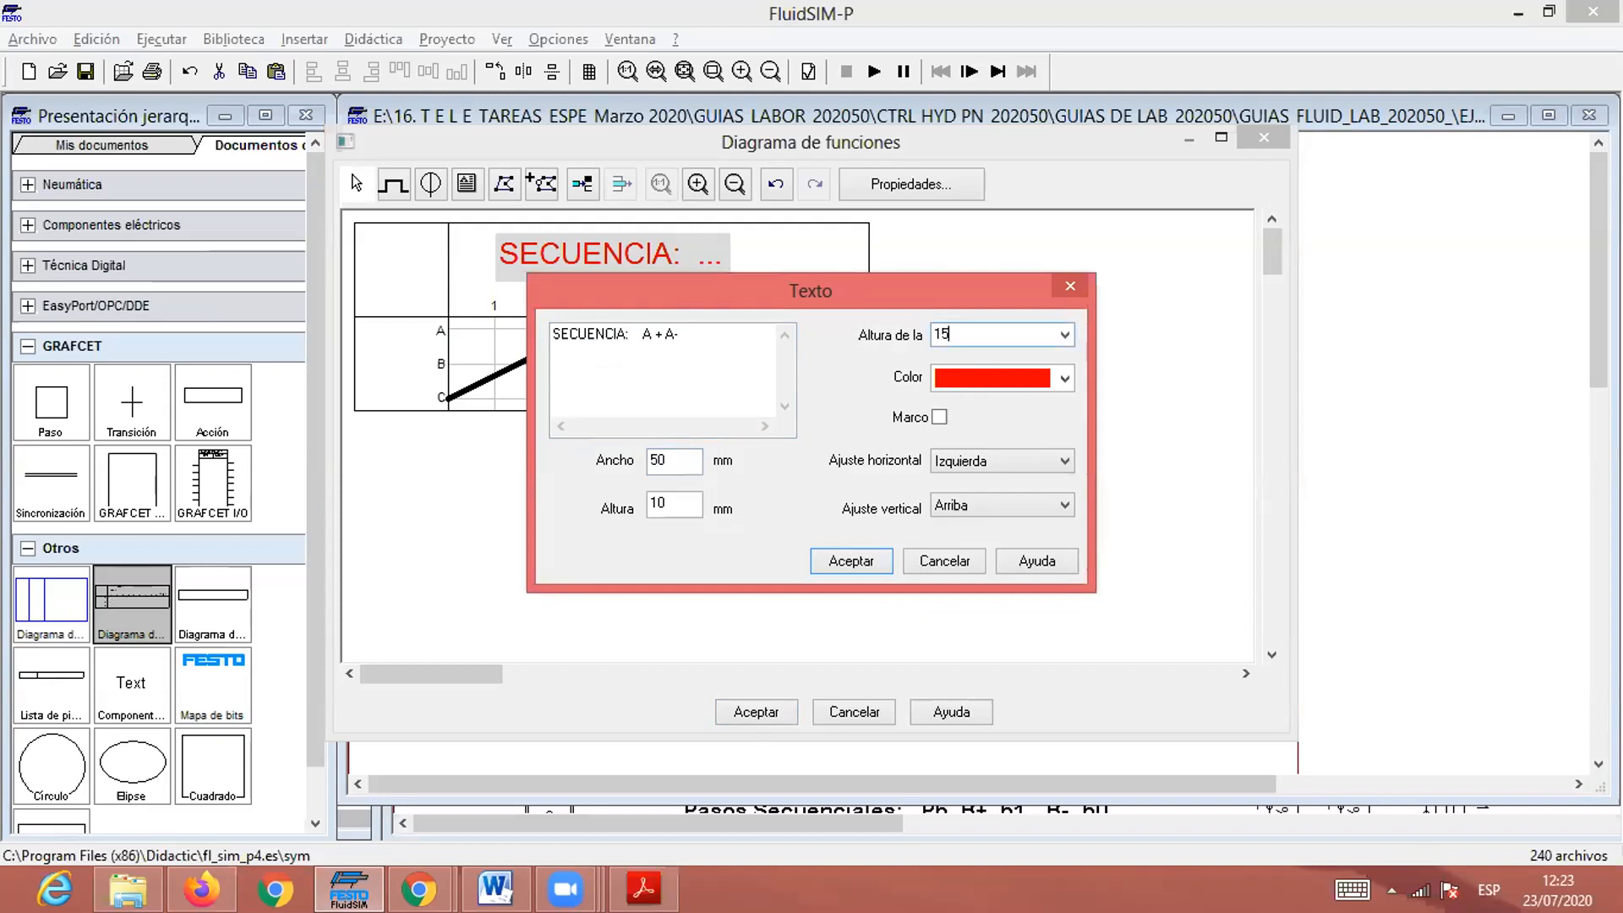
left_click(871, 565)
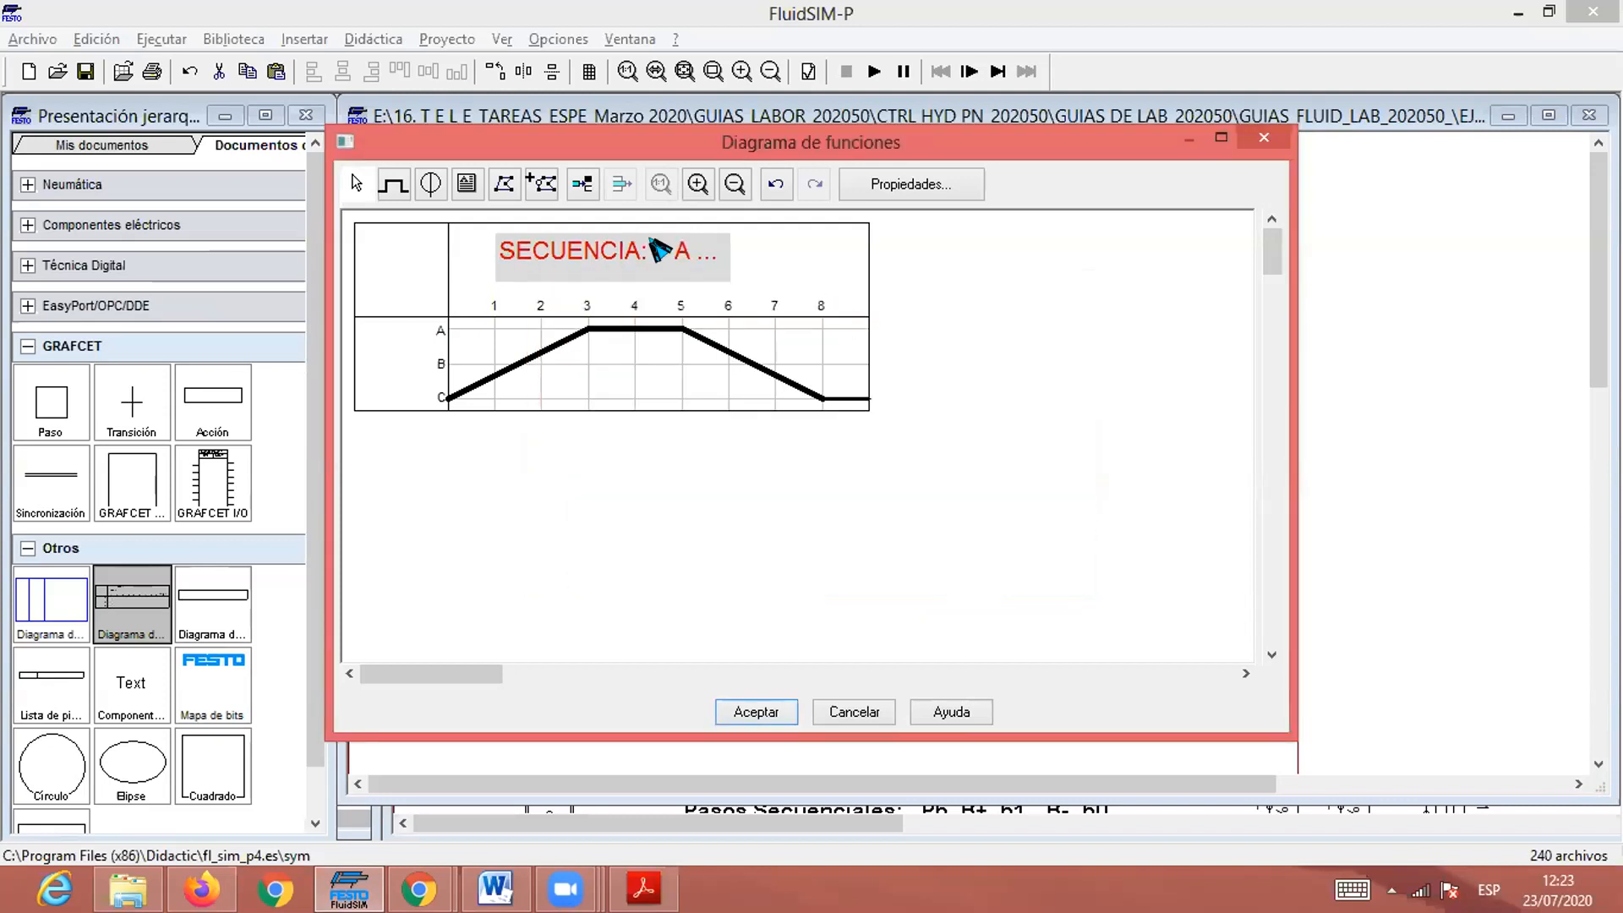
double_click(660, 250)
double_click(675, 461)
type("7")
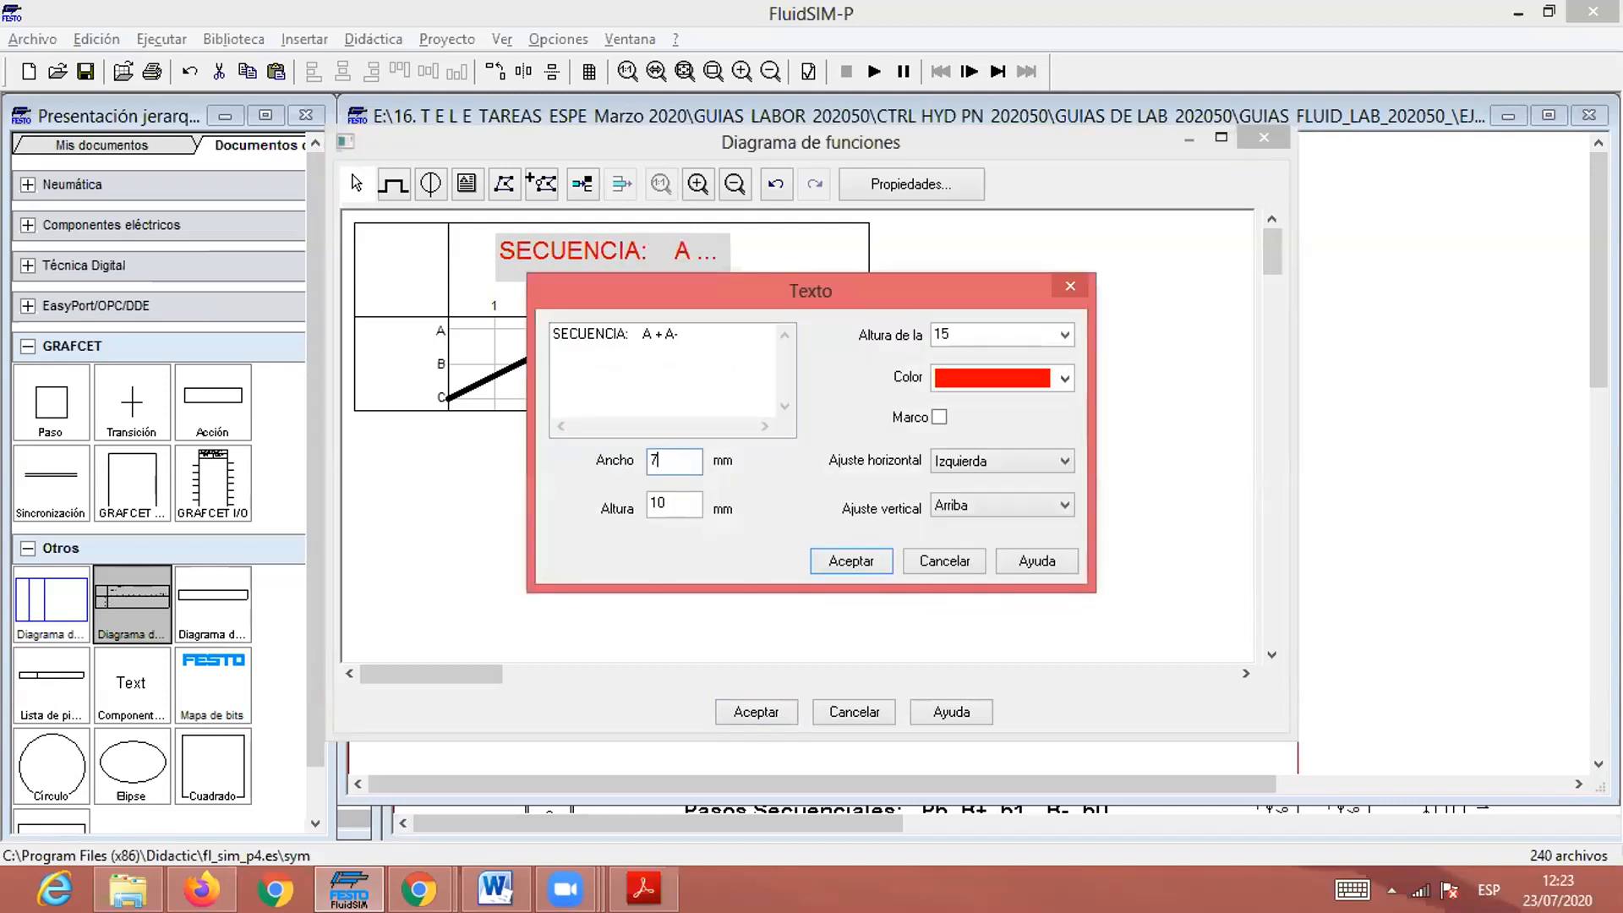
type("0")
left_click(864, 566)
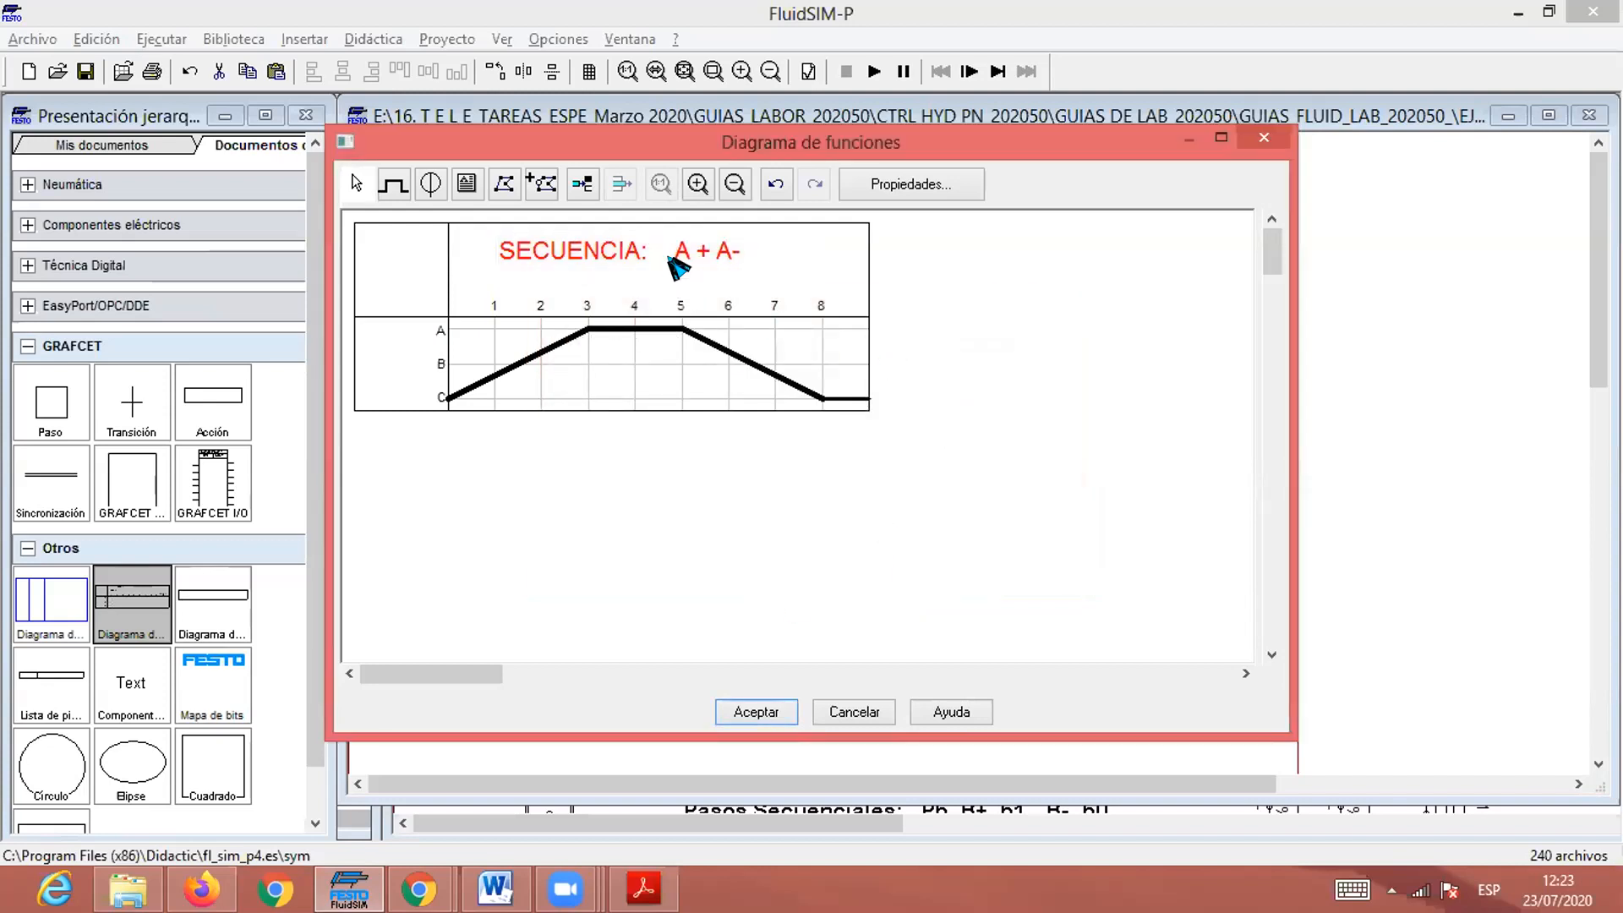
left_click(755, 711)
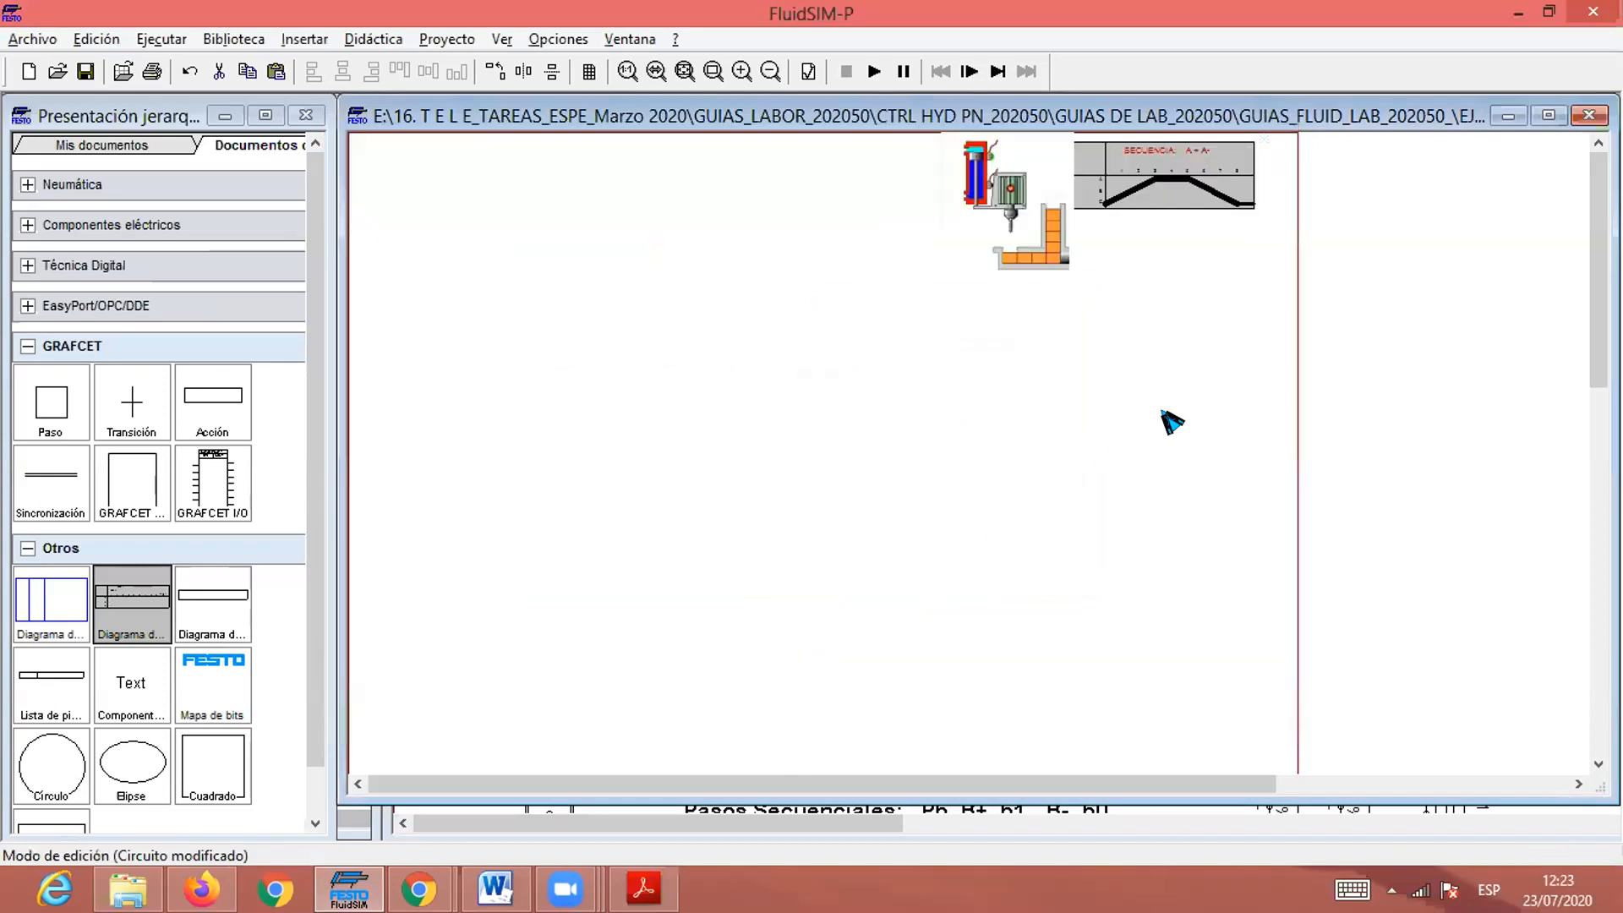
Shift the function diagram right and slightly up, and move the drilling-head picture closer to it.
double_click(1192, 203)
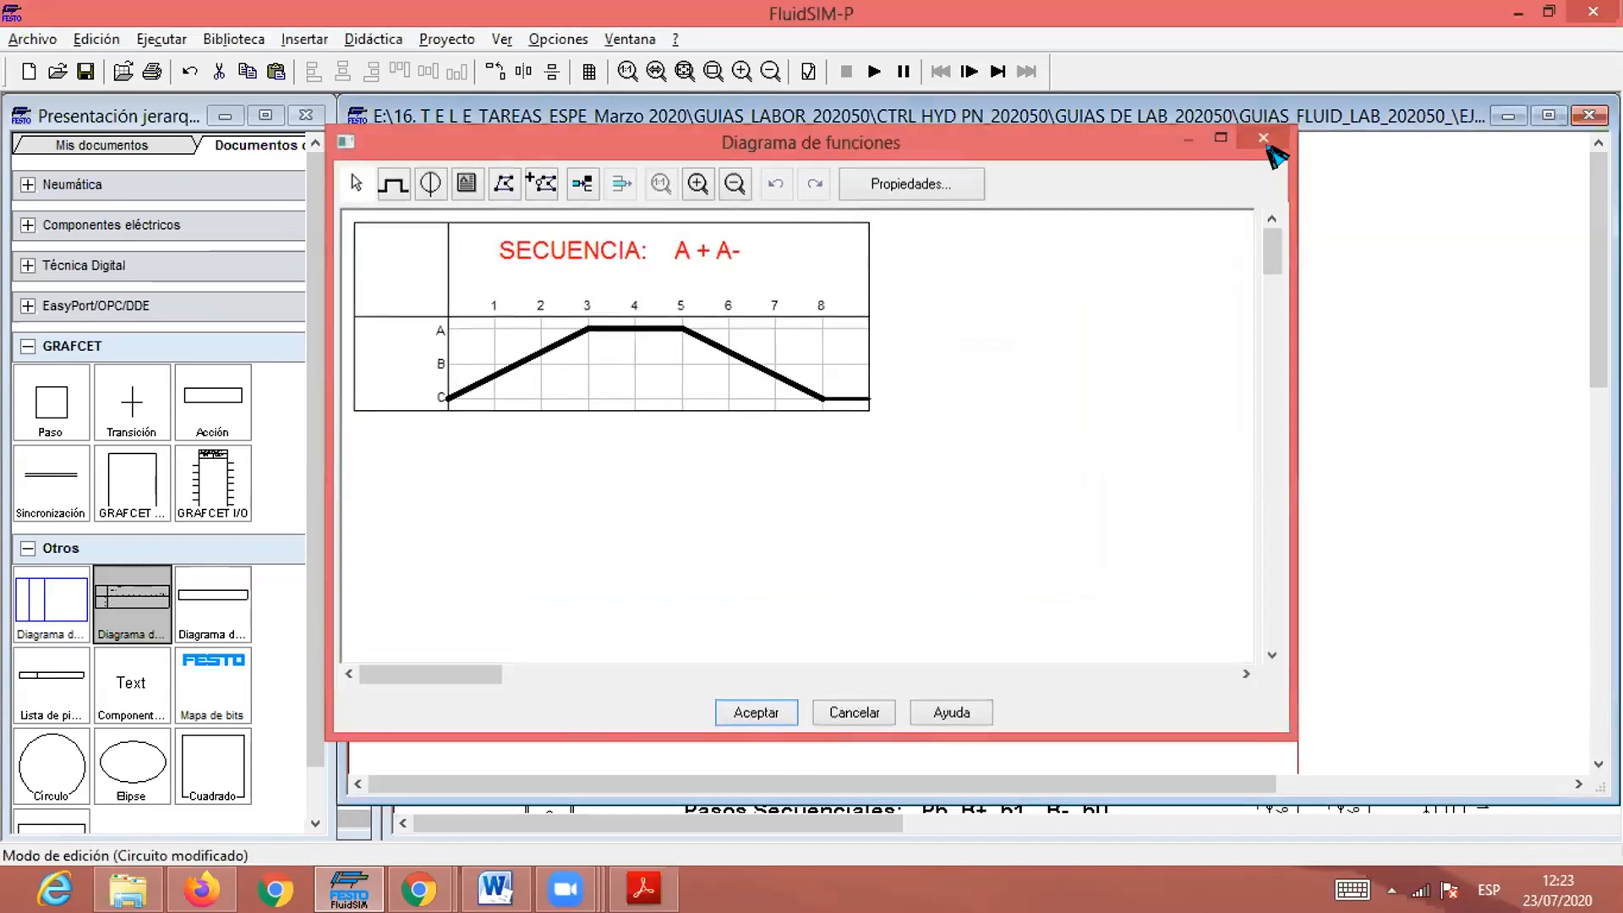
left_click(1264, 140)
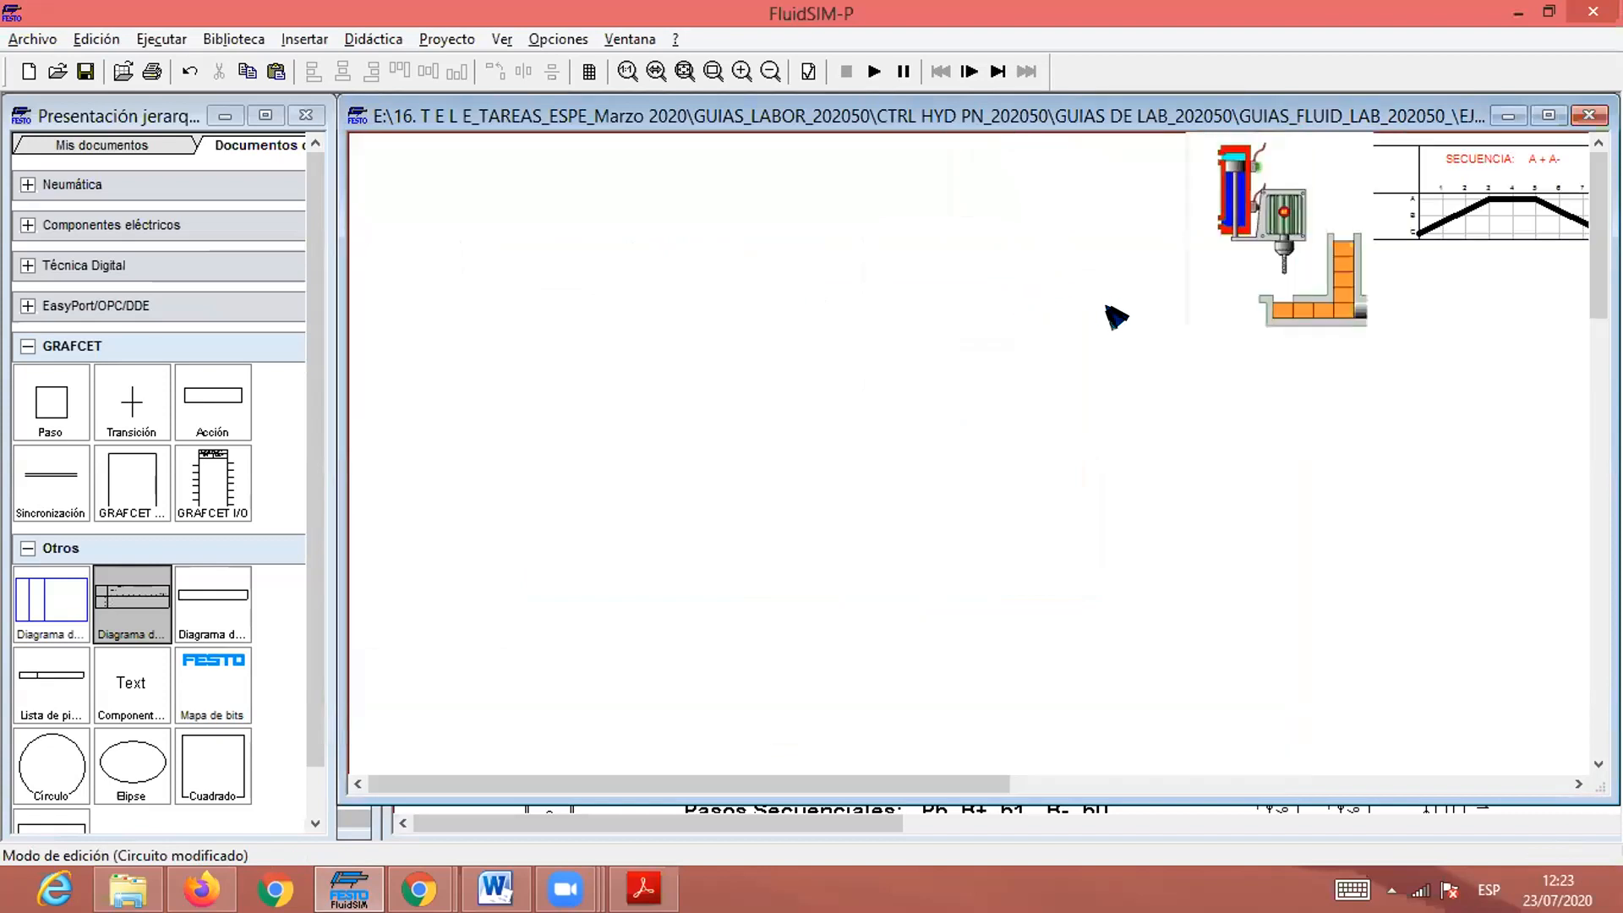
left_click_drag(921, 784, 1091, 791)
scroll(1303, 485, "up", 1)
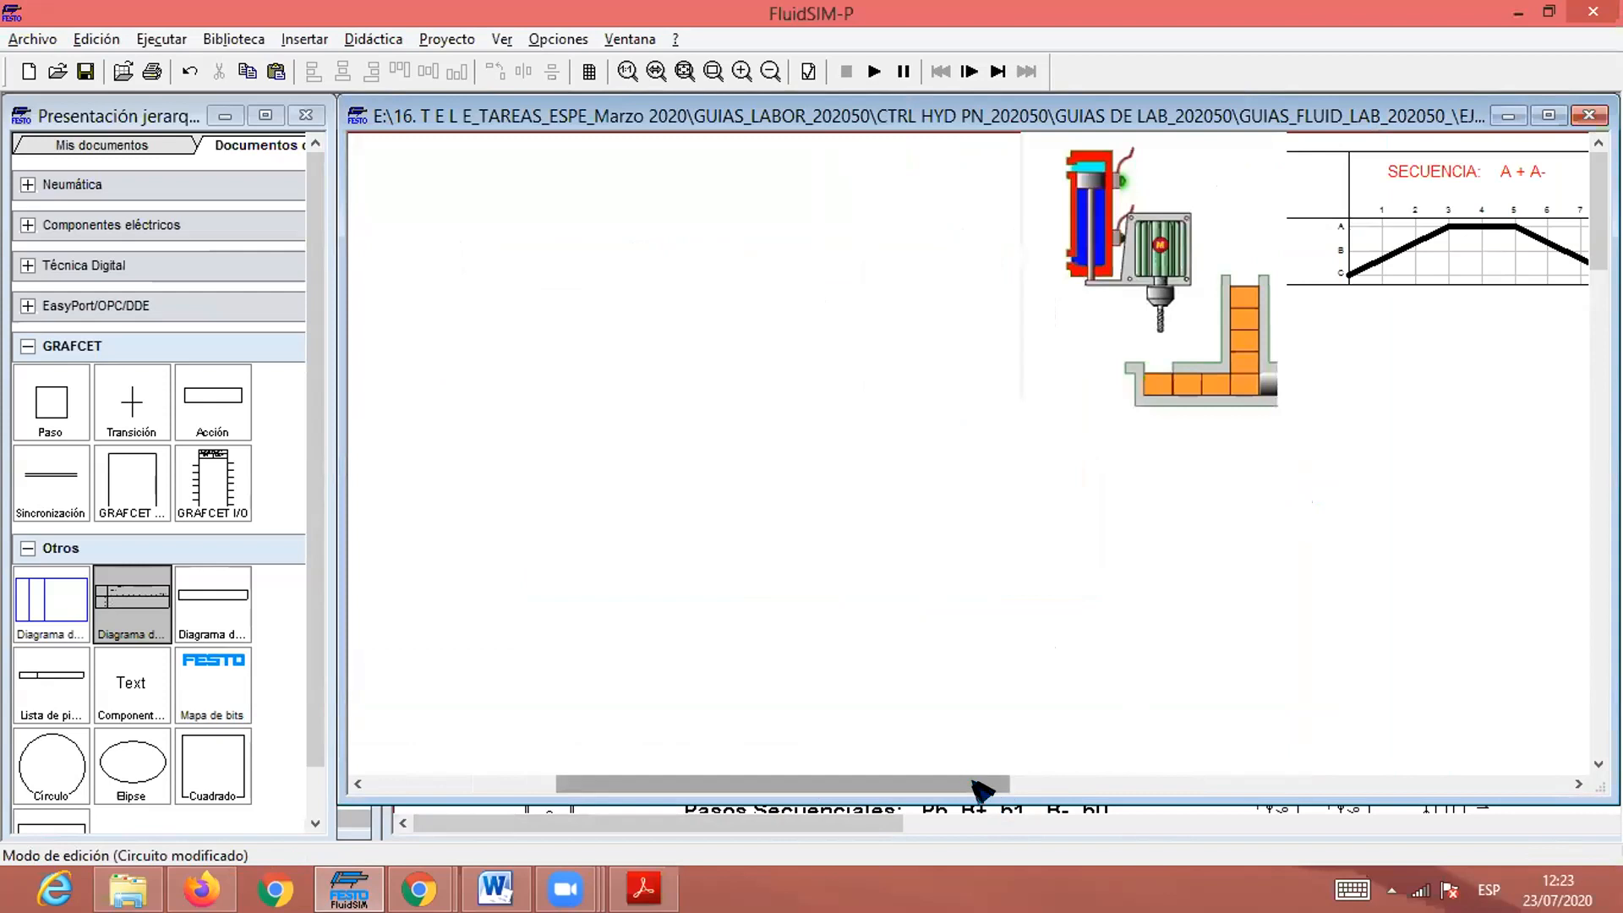
left_click_drag(981, 790, 1062, 789)
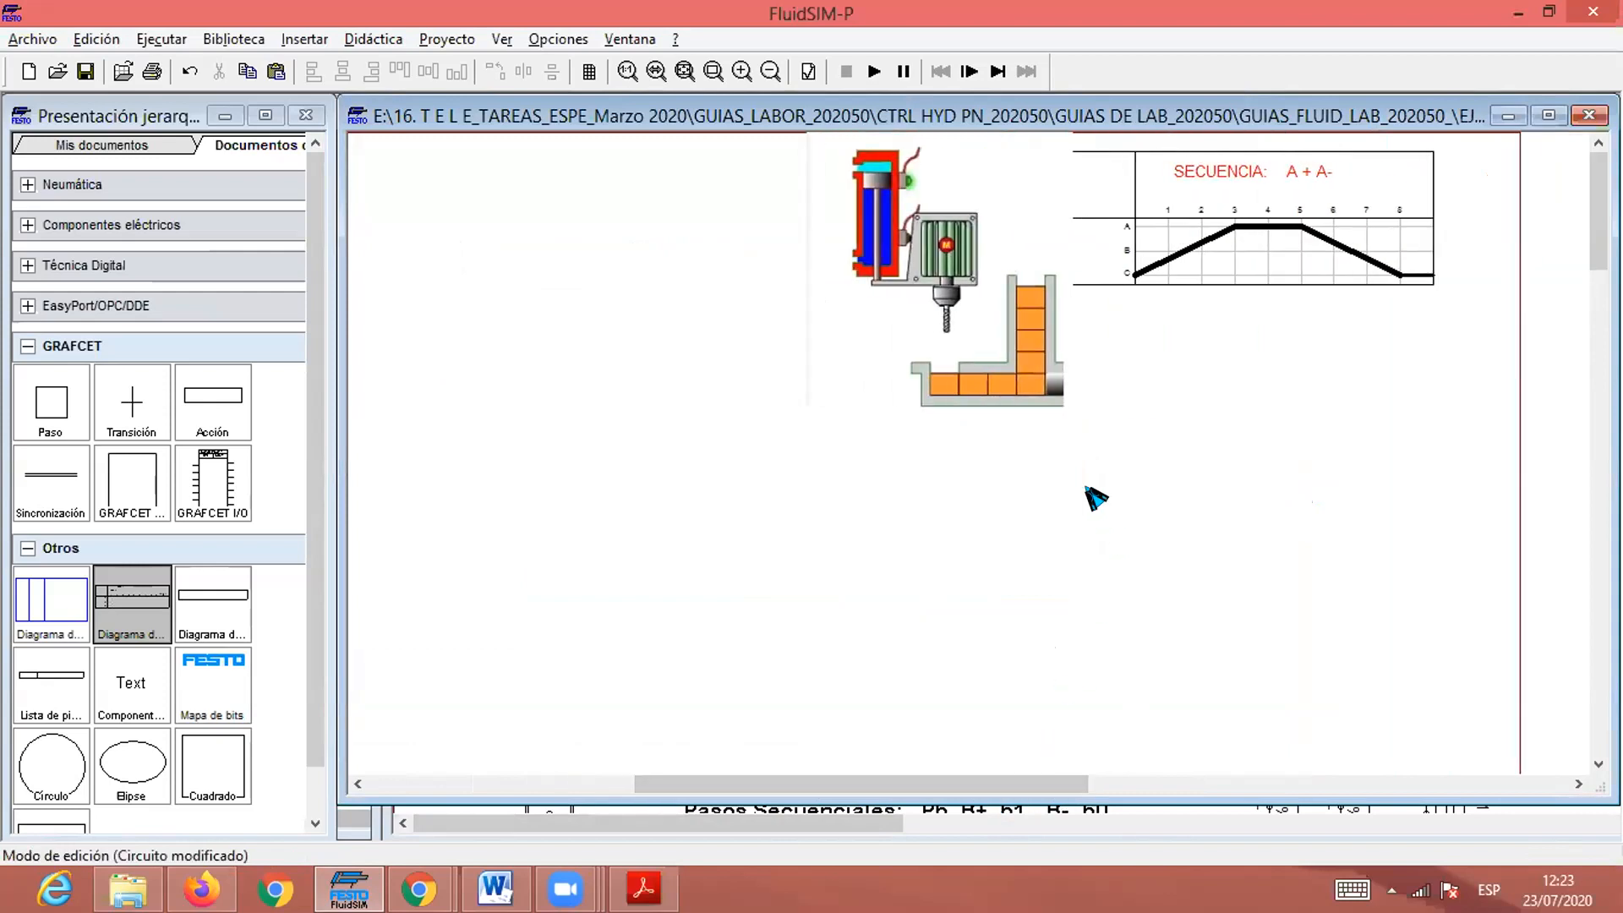
scroll(1091, 492, "up", 1)
left_click_drag(935, 792, 1008, 826)
left_click_drag(1275, 295, 1334, 272)
left_click(951, 374)
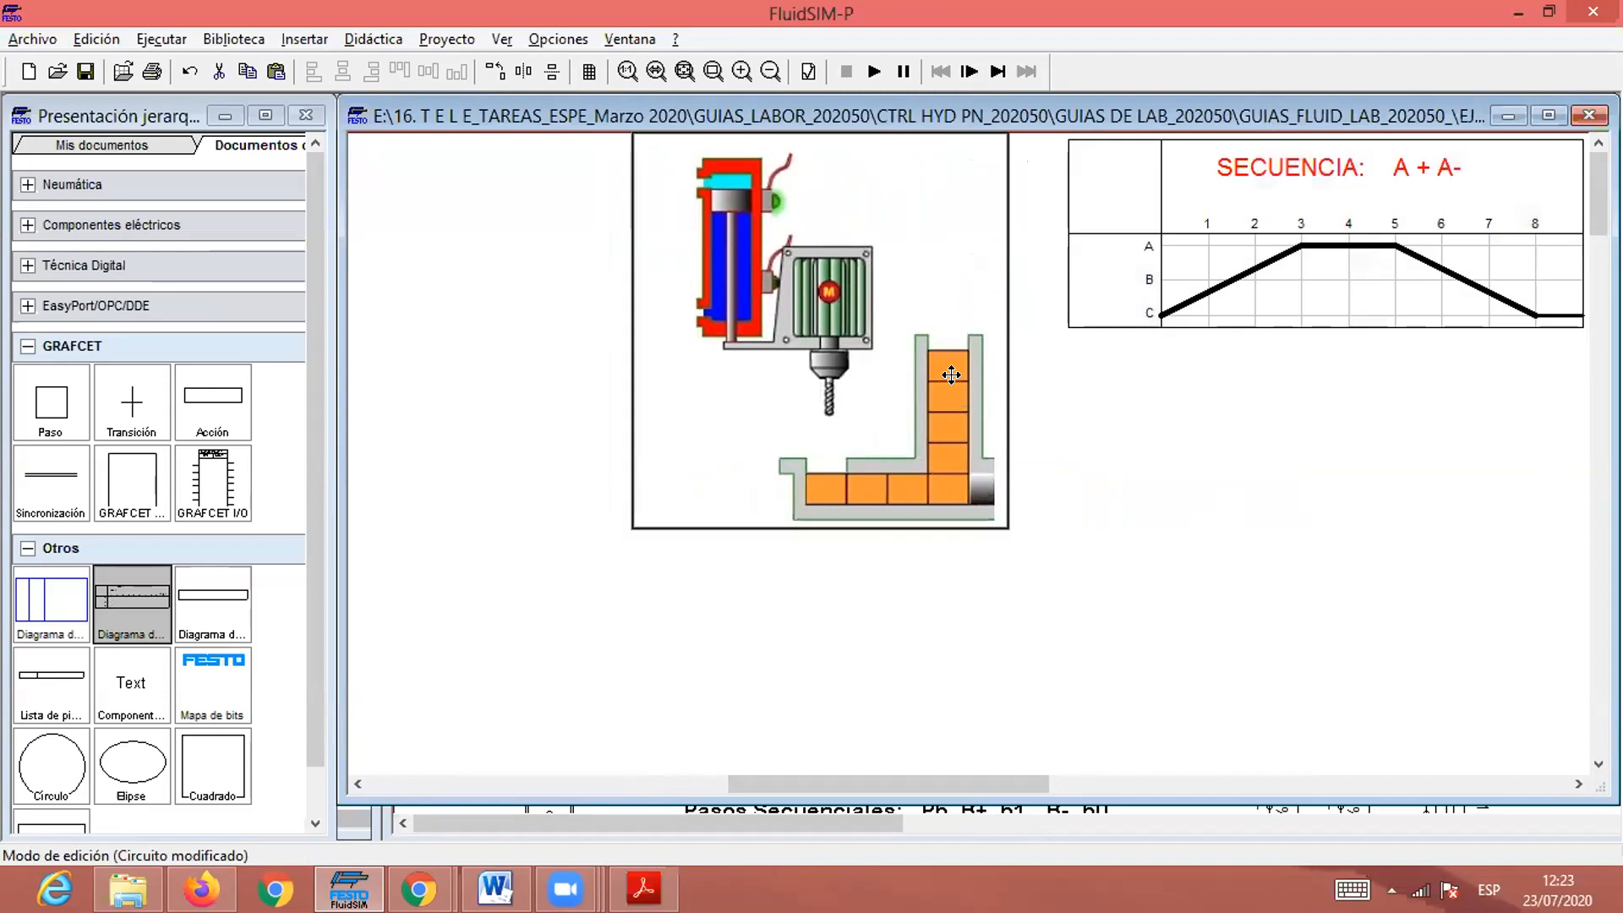
left_click_drag(993, 358, 1041, 360)
left_click(888, 670)
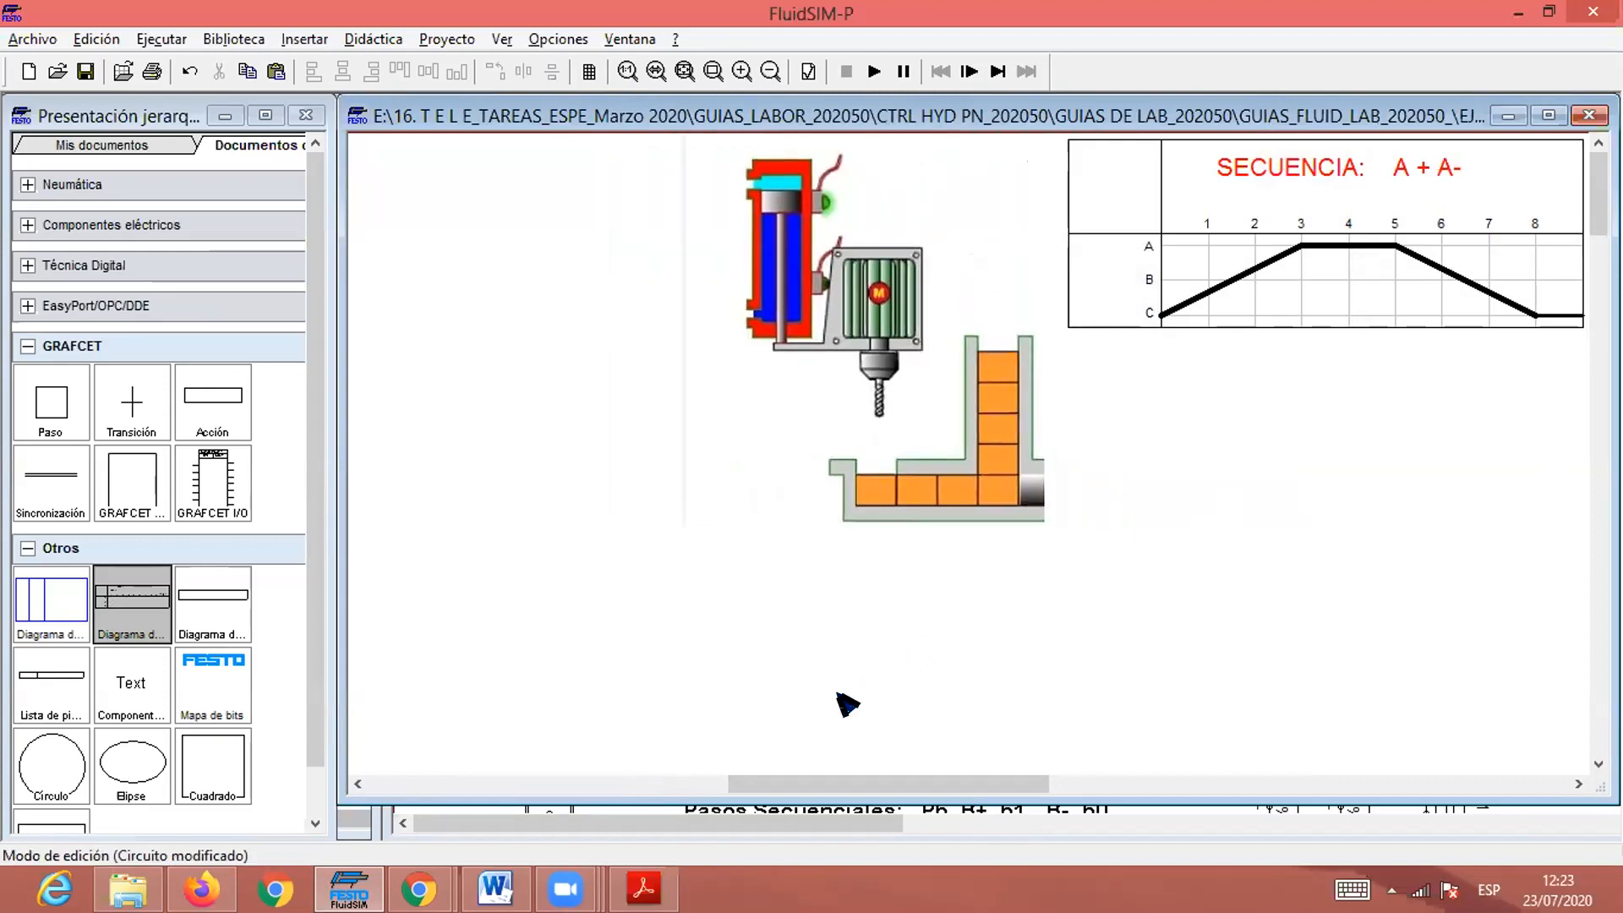
Place a compressed-air source from the pneumatic supply elements below and to the left of the drilling-head picture.
left_click(26, 346)
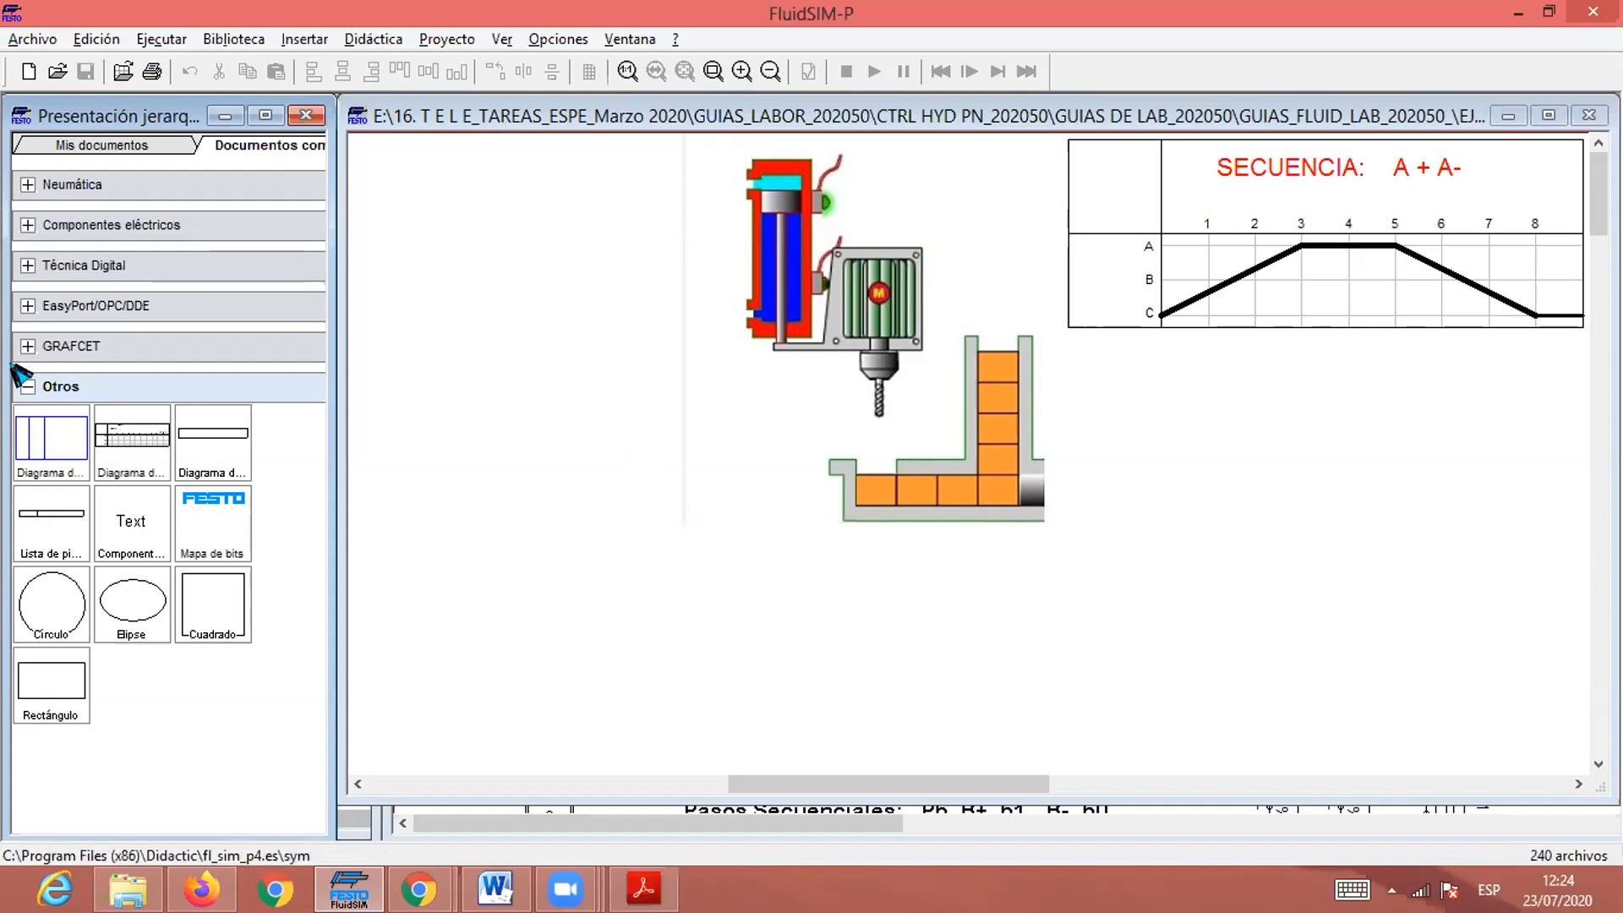
left_click(29, 388)
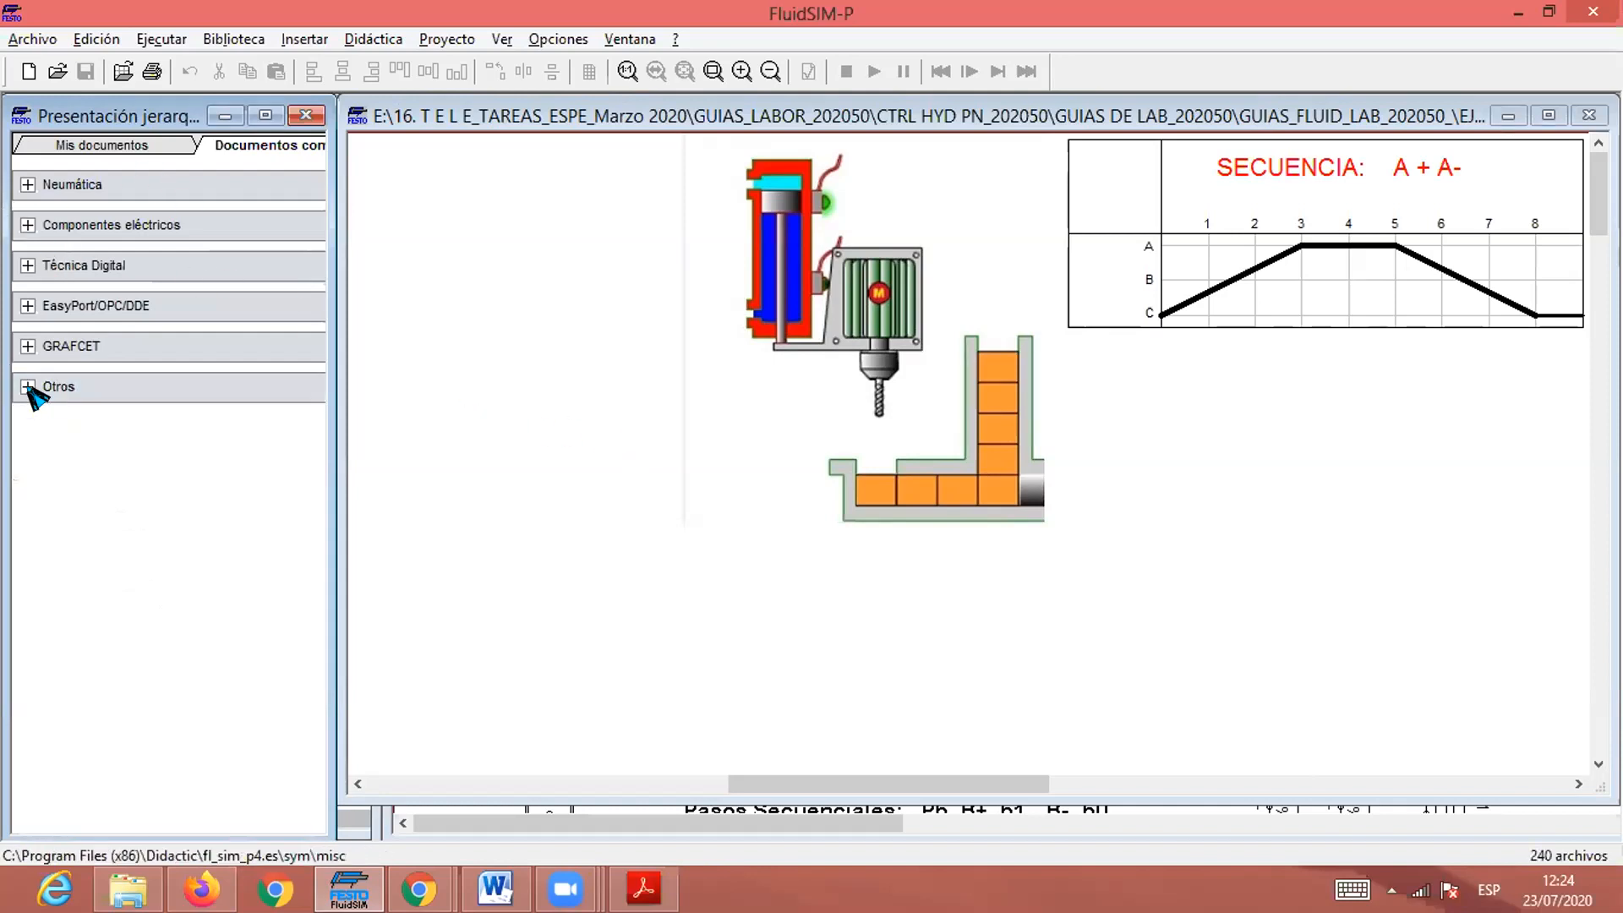
left_click(28, 225)
left_click(56, 265)
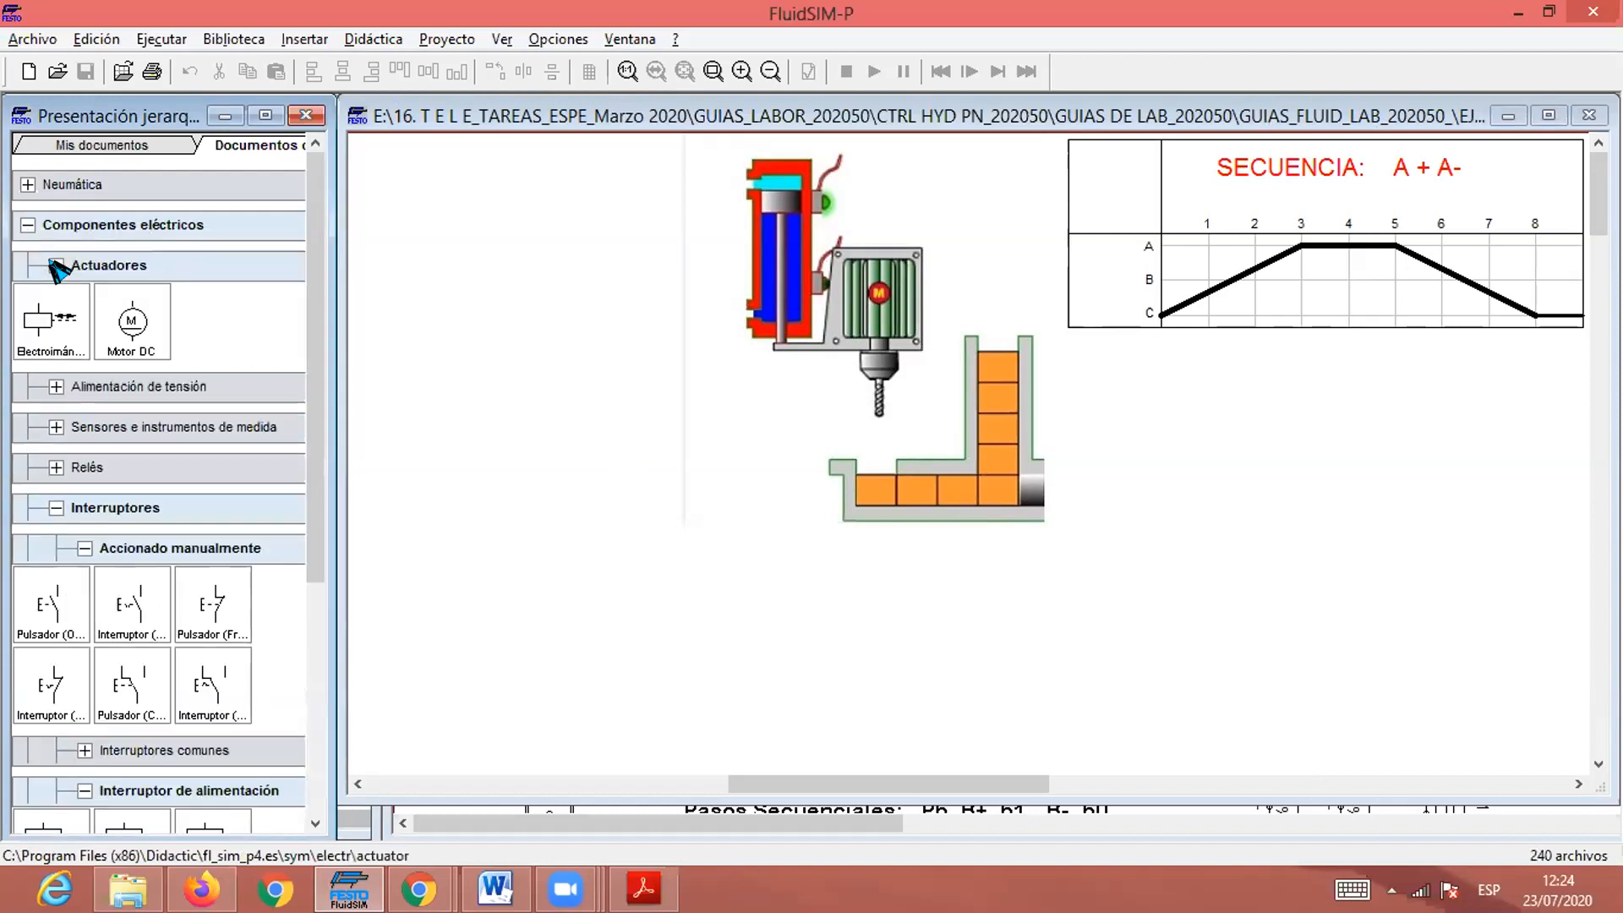
left_click(56, 264)
left_click(28, 185)
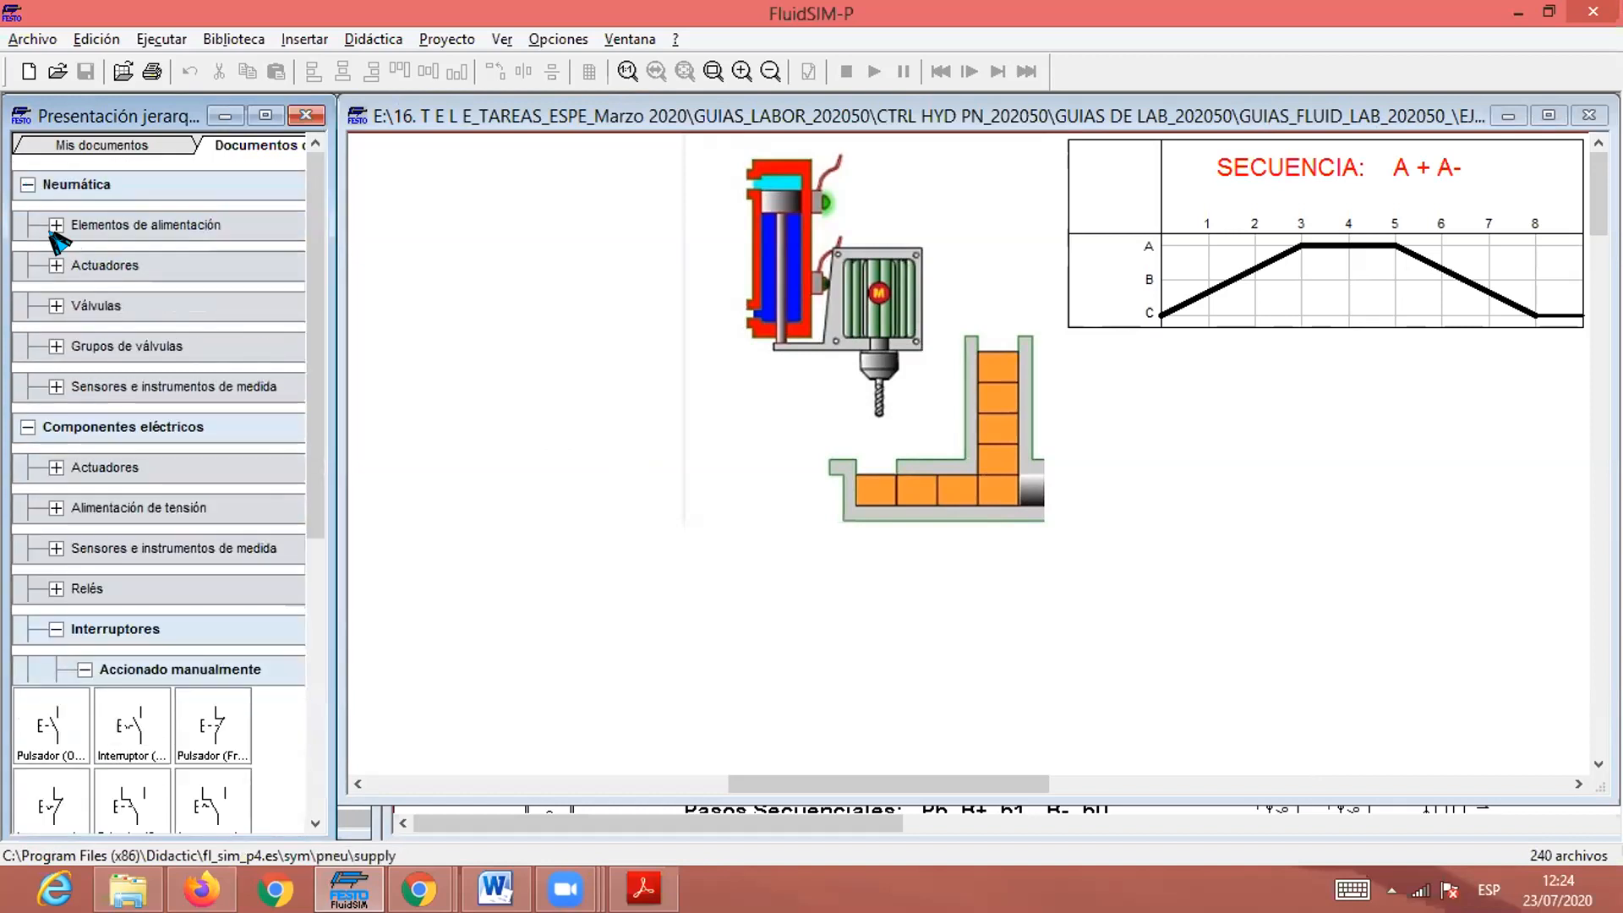
left_click(55, 224)
left_click_drag(51, 292, 447, 605)
right_click(825, 397)
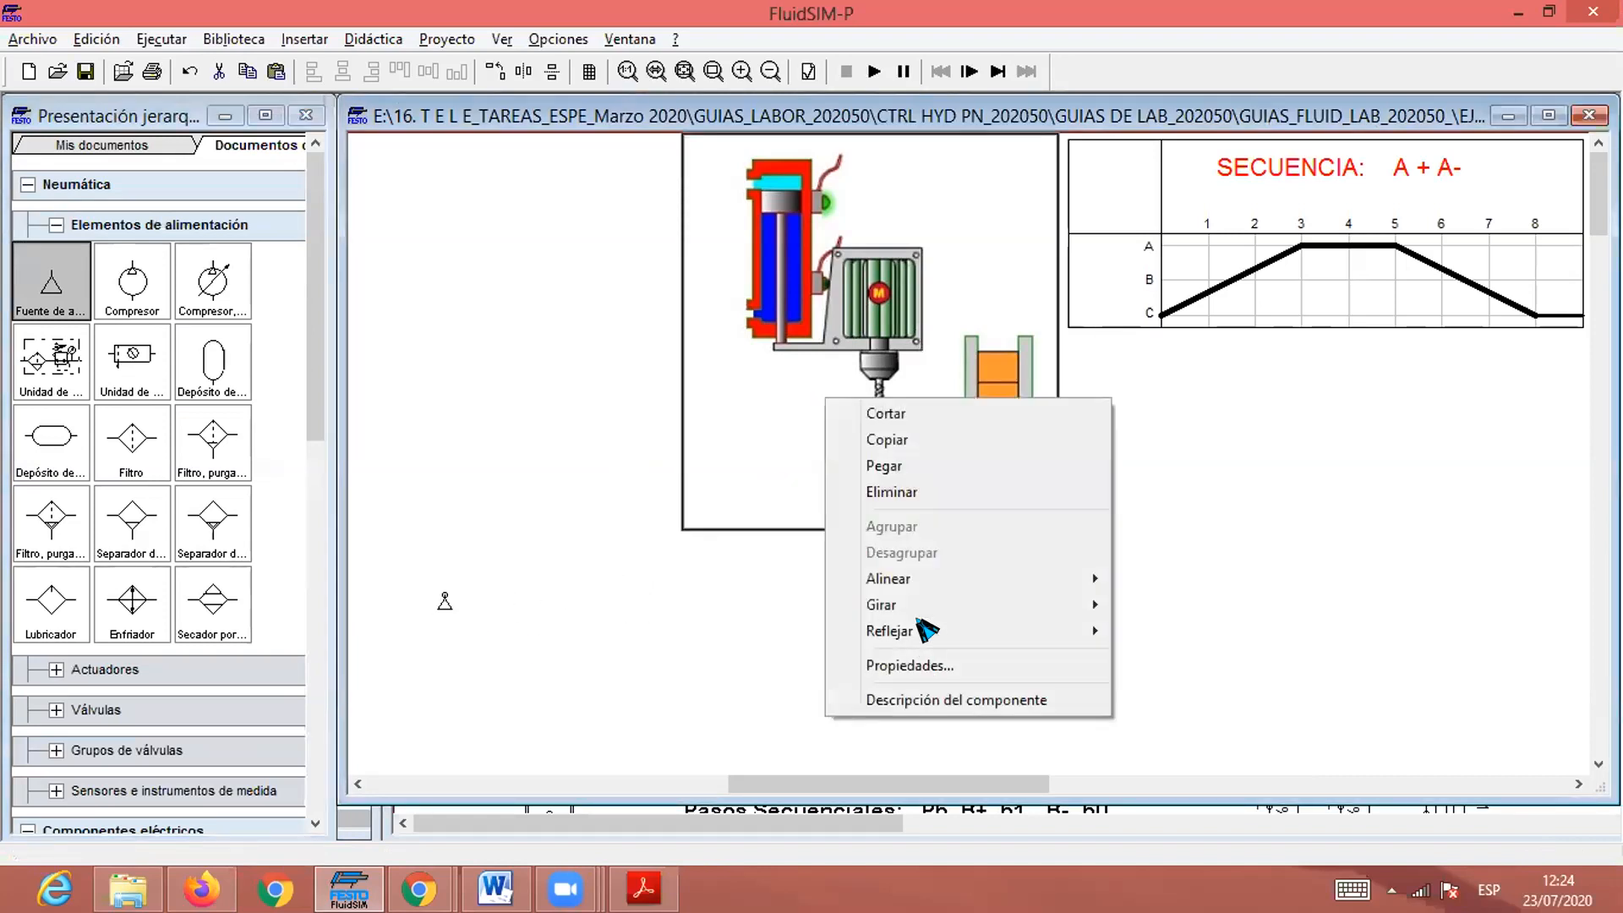
left_click(1057, 668)
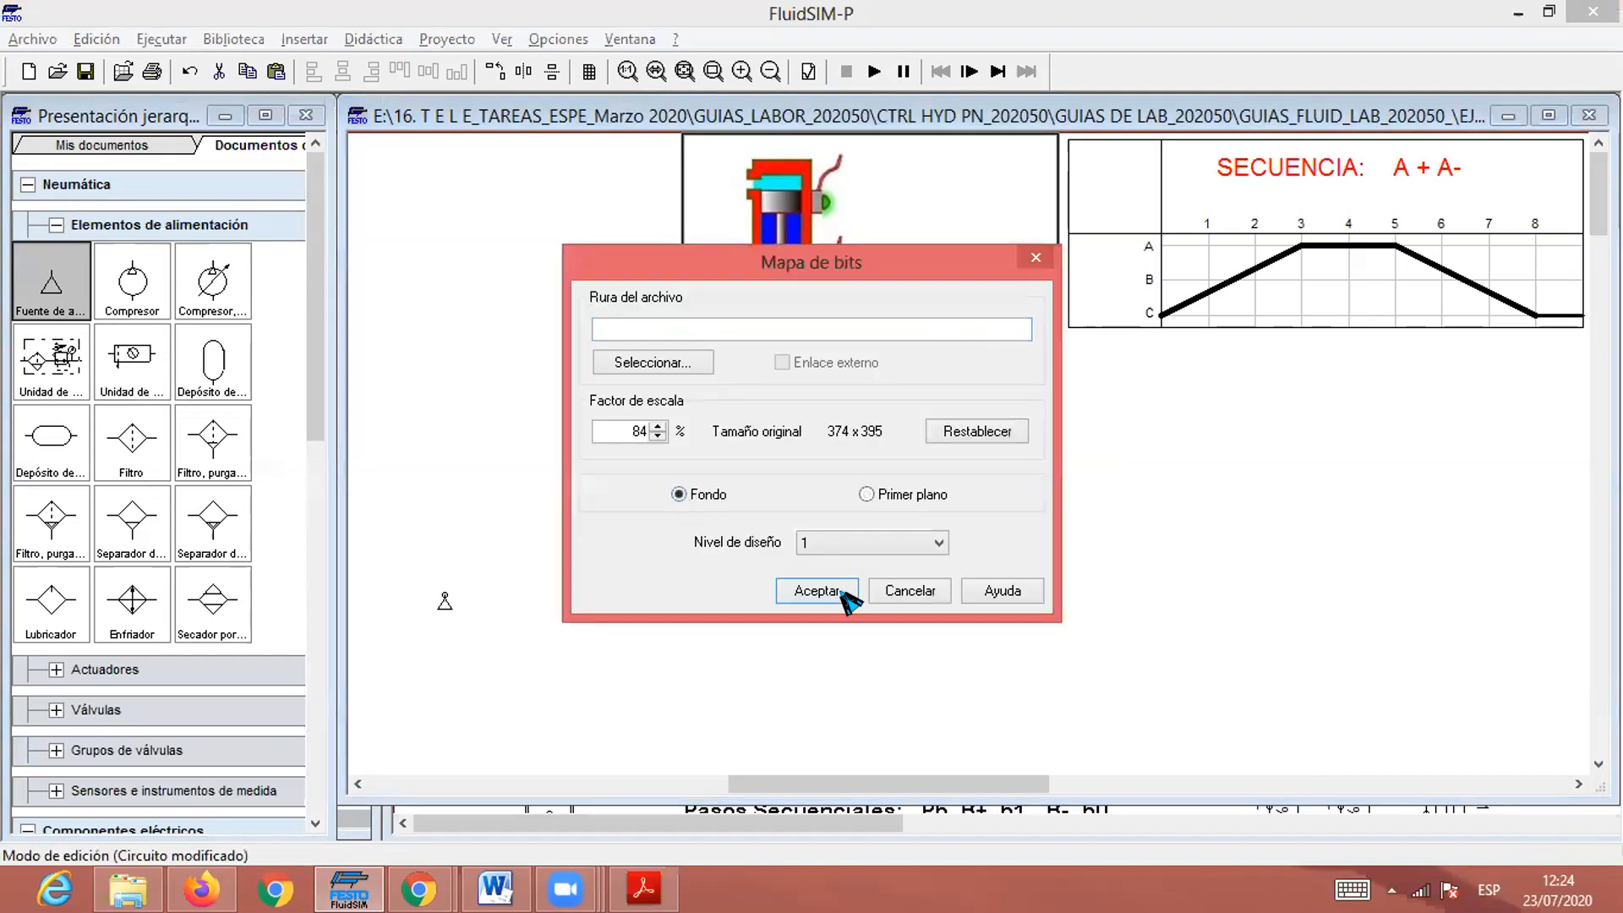
left_click(842, 590)
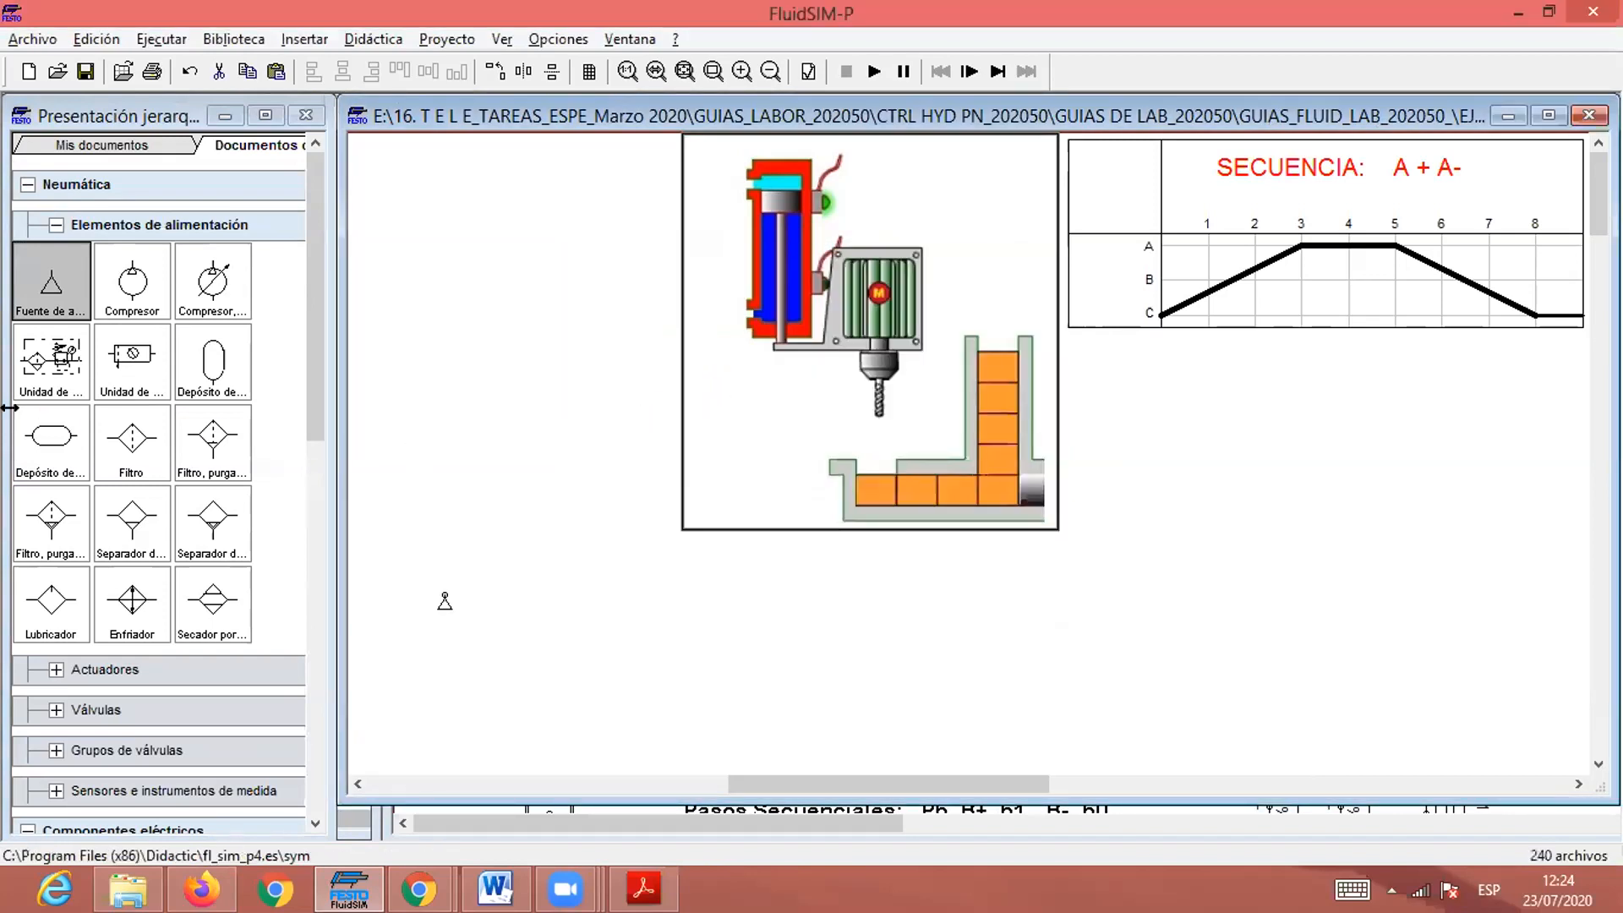
Place the simplified air service unit above the compressed-air source.
left_click_drag(135, 360, 484, 515)
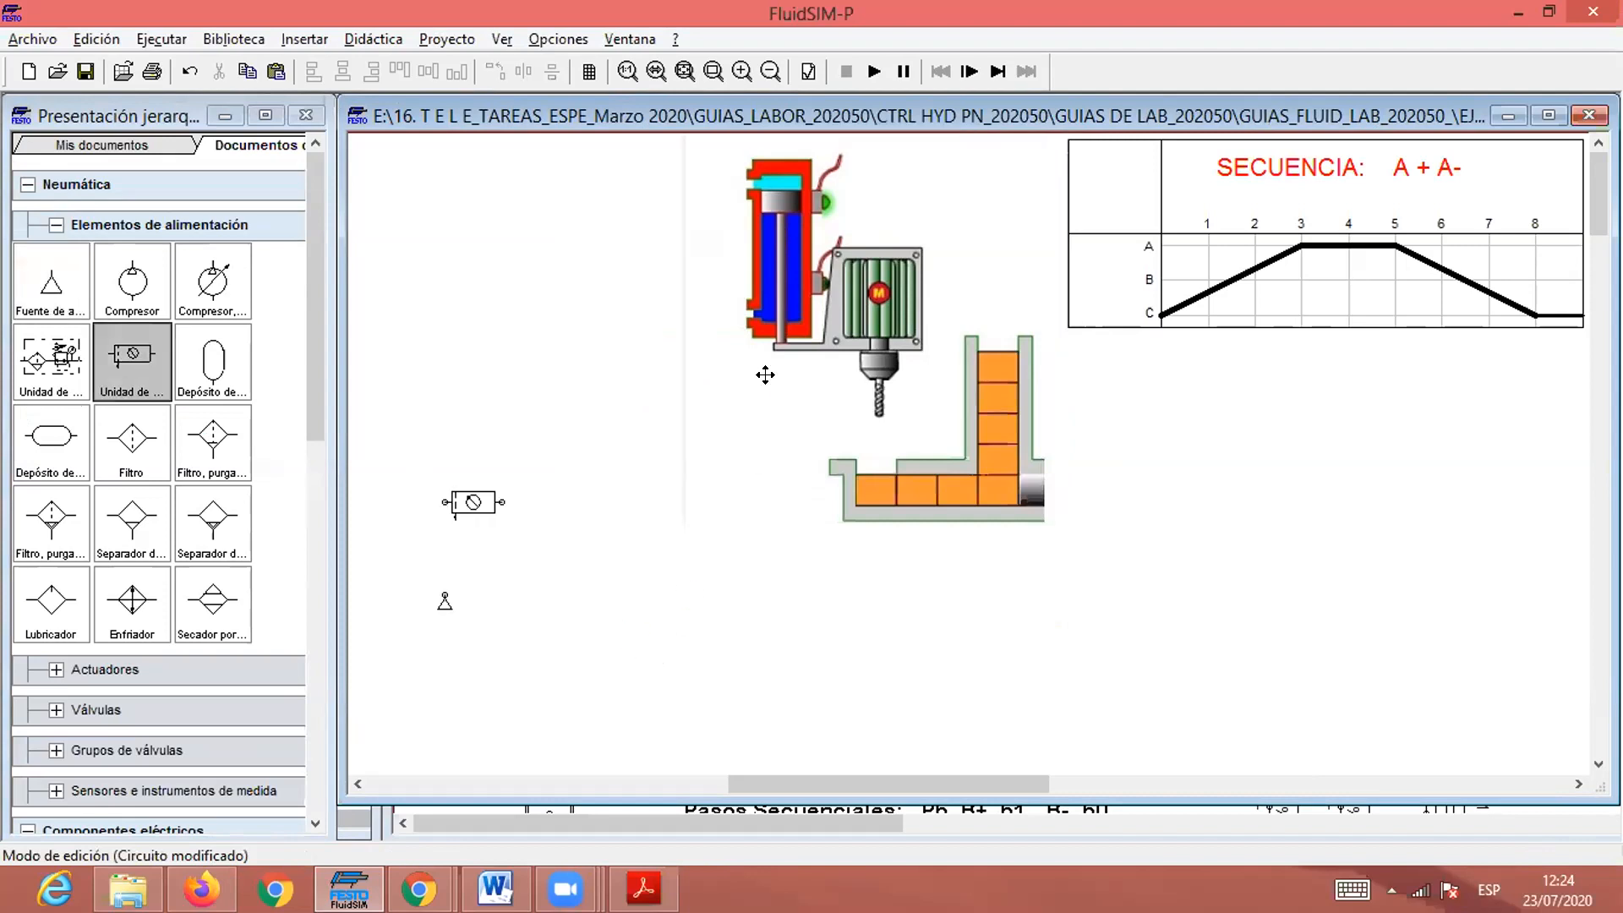
double_click(765, 374)
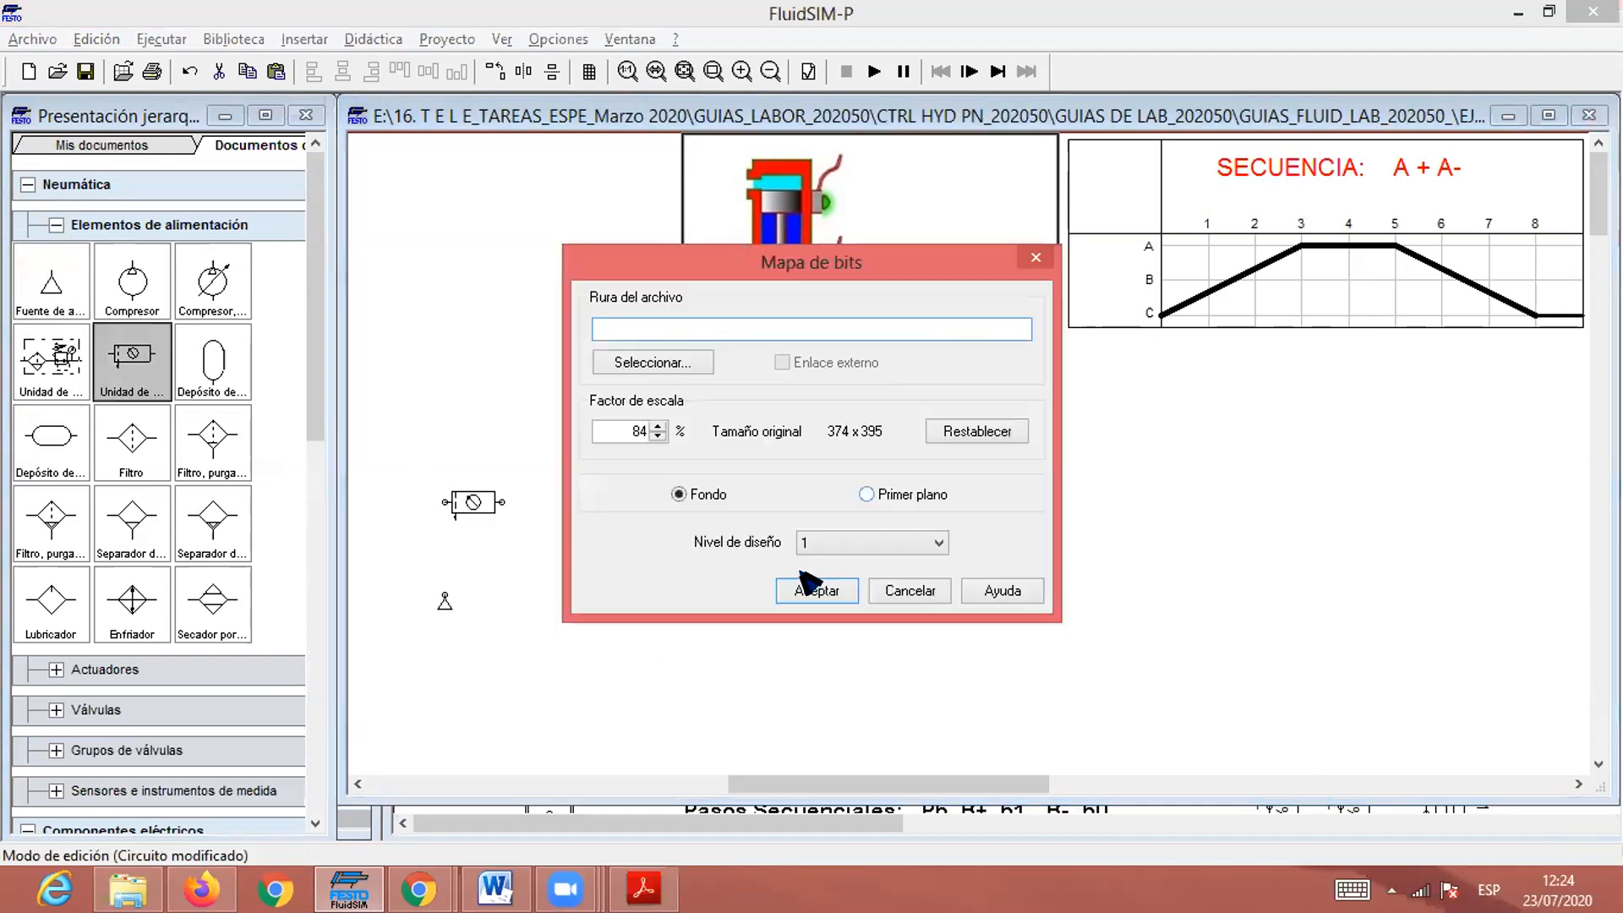
left_click(803, 583)
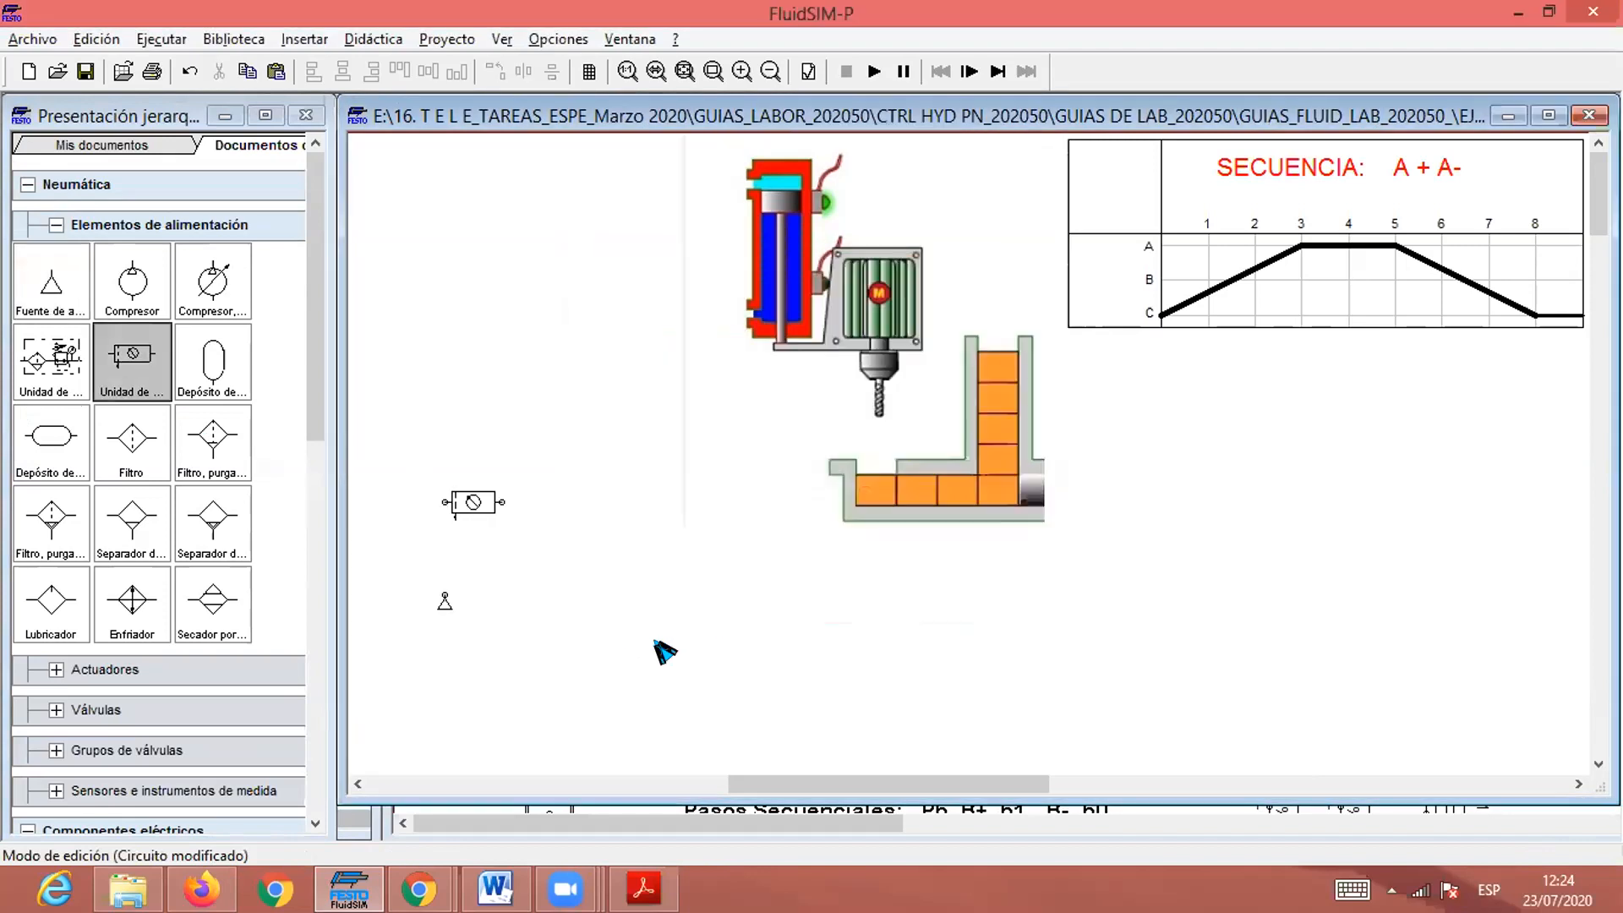
Place a double-acting cylinder to the left of the drilling-head picture and rotate it 90°.
left_click(47, 224)
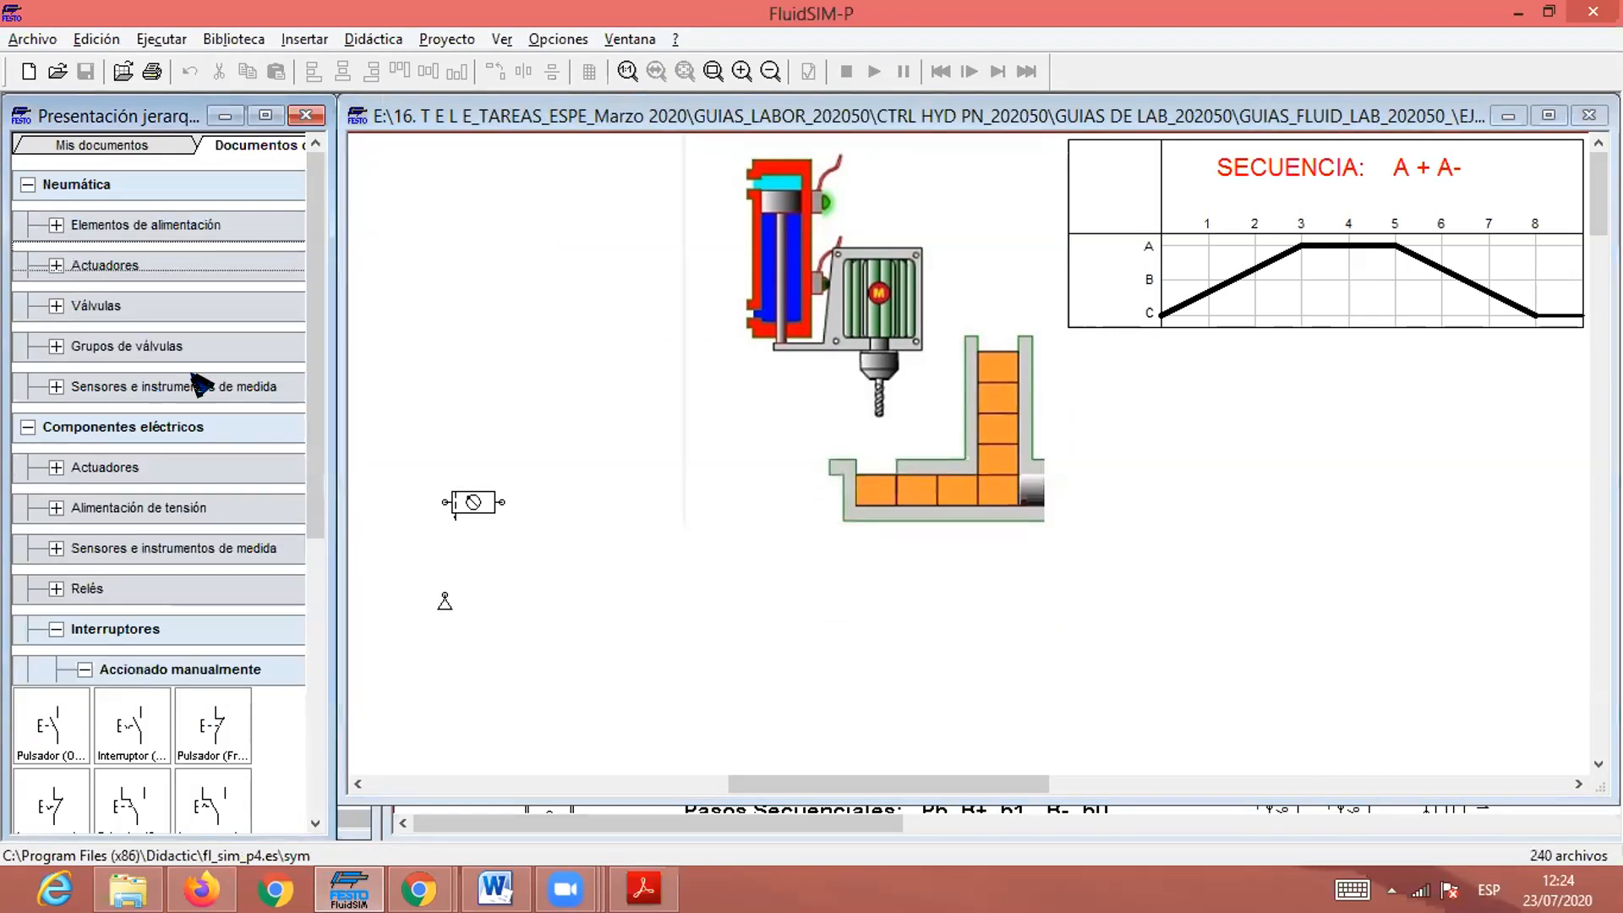
left_click(56, 265)
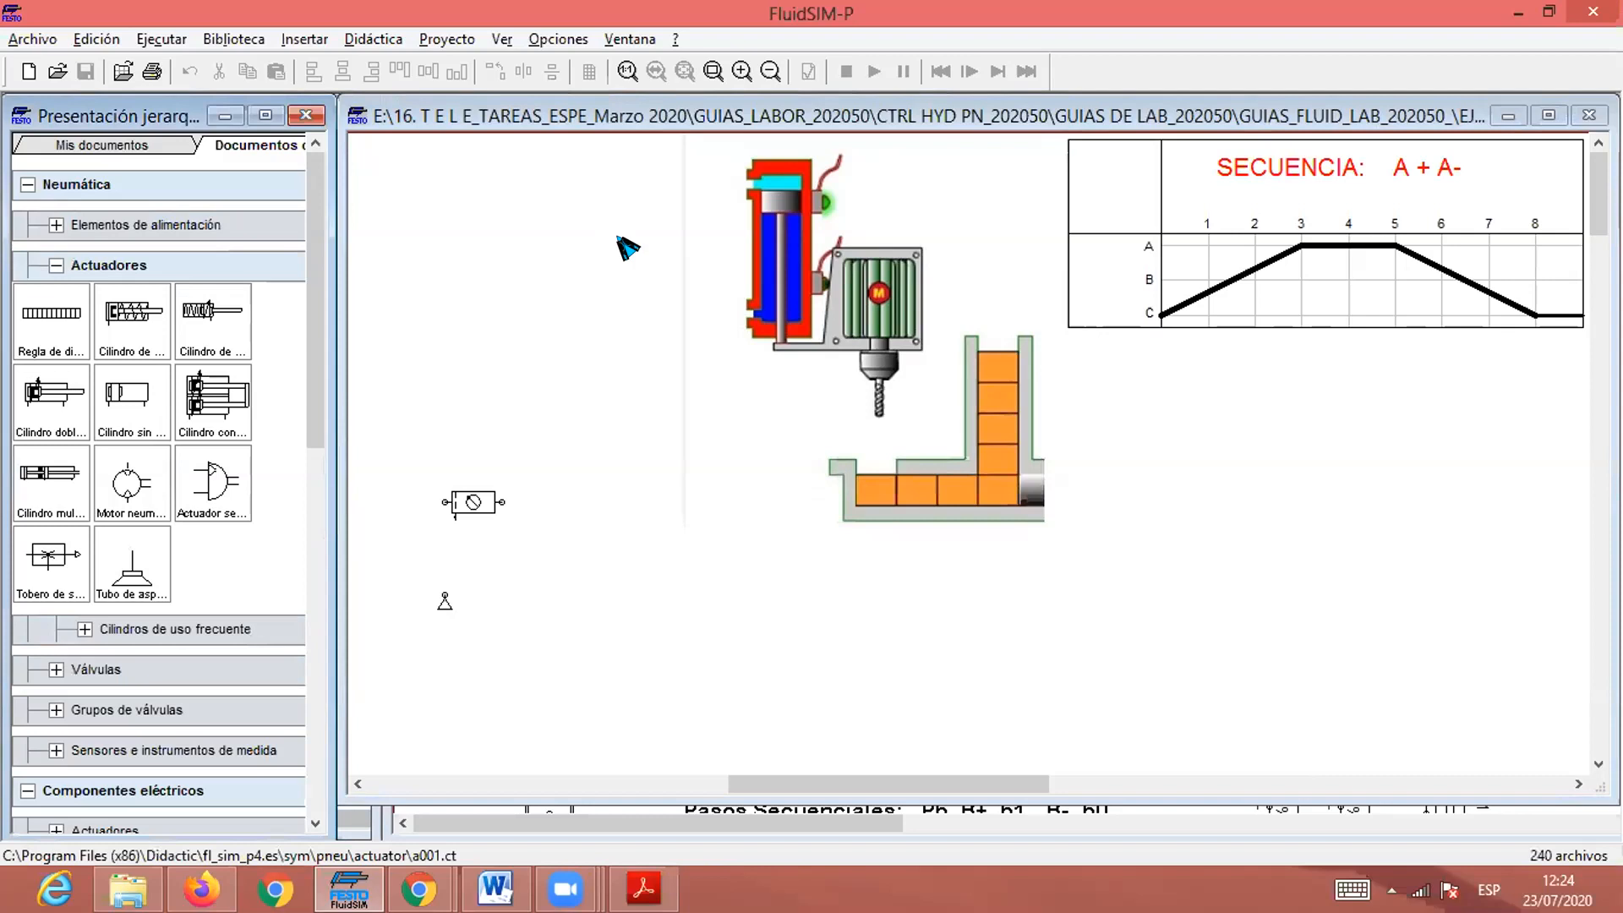
left_click_drag(680, 248, 675, 241)
right_click(675, 241)
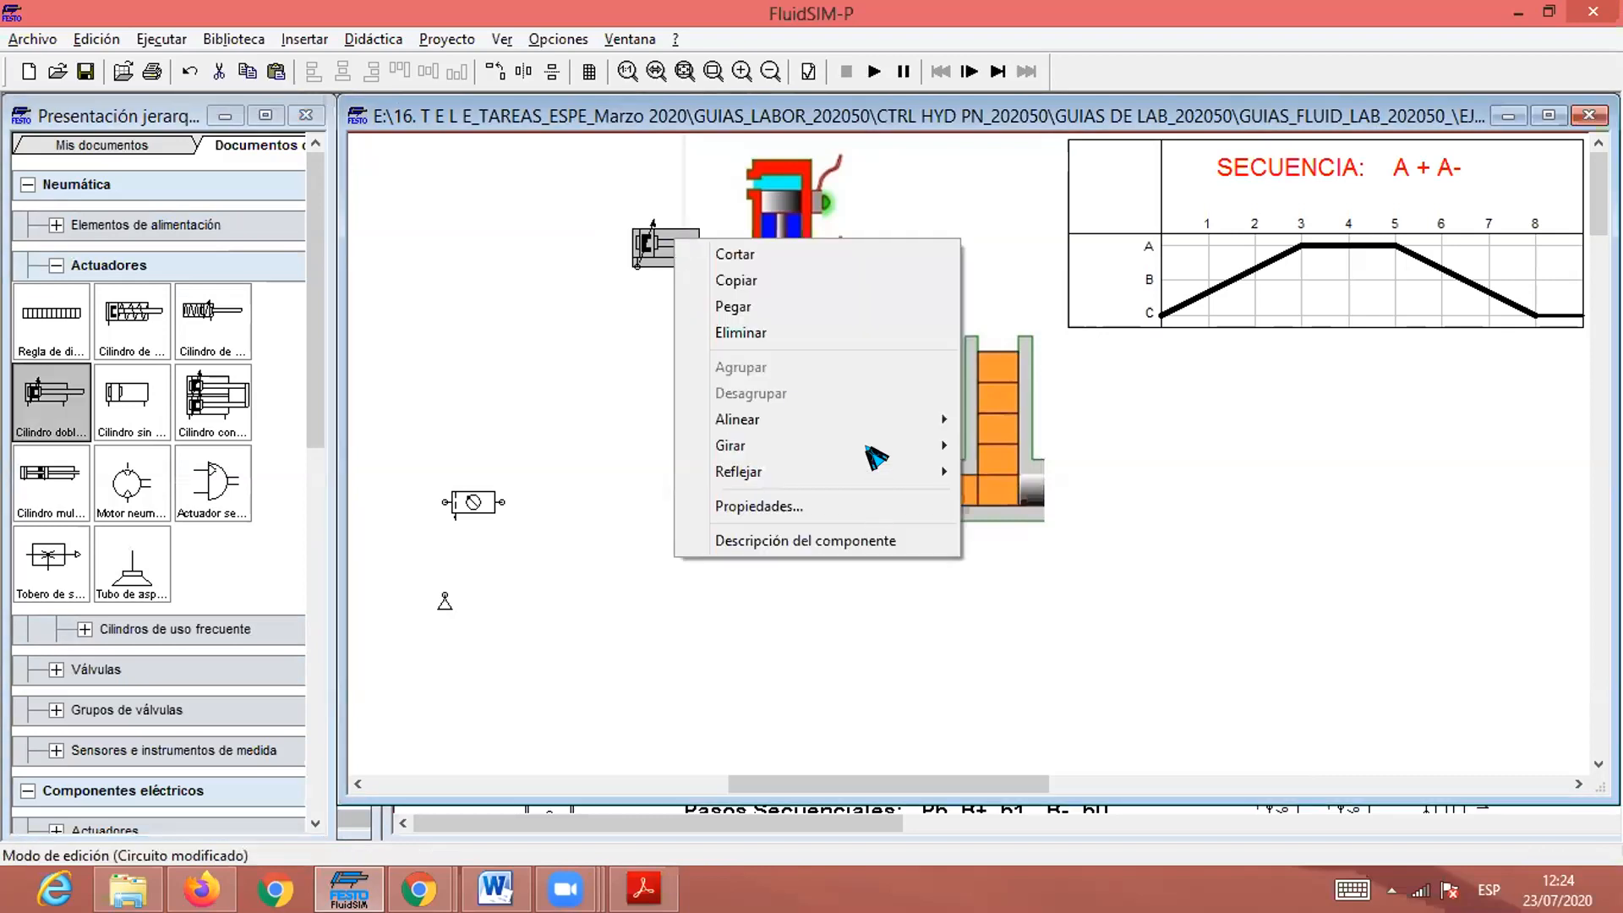
mouse_move(880, 446)
left_click(1007, 447)
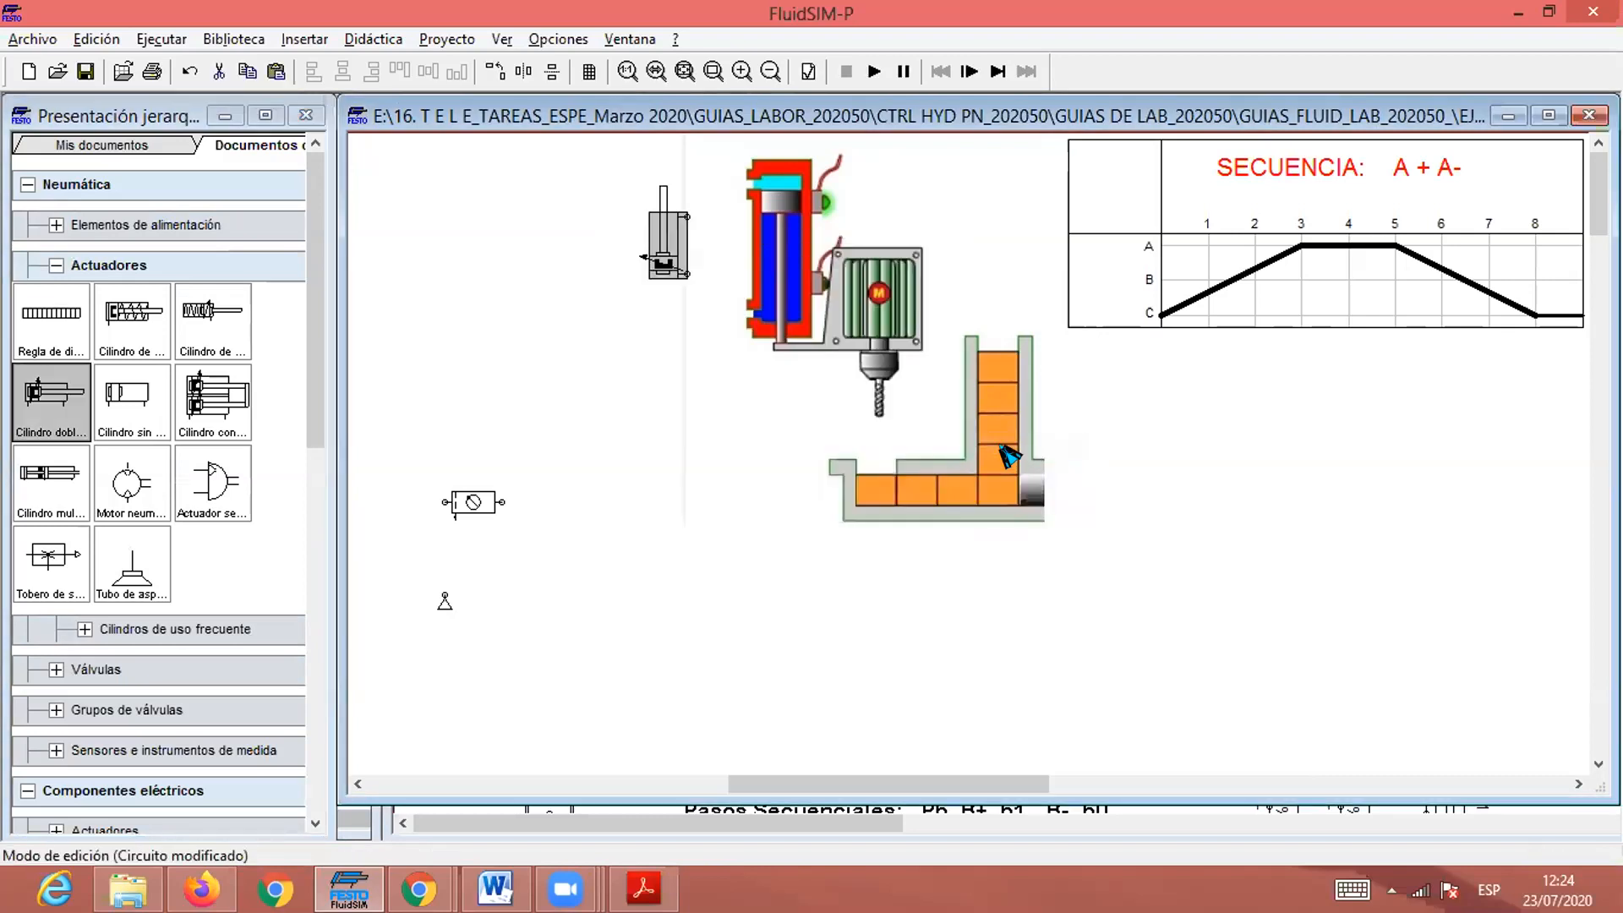
Rotate the double-acting cylinder 180° and move it beside the cylinder in the drilling-head picture.
right_click(657, 245)
mouse_move(854, 449)
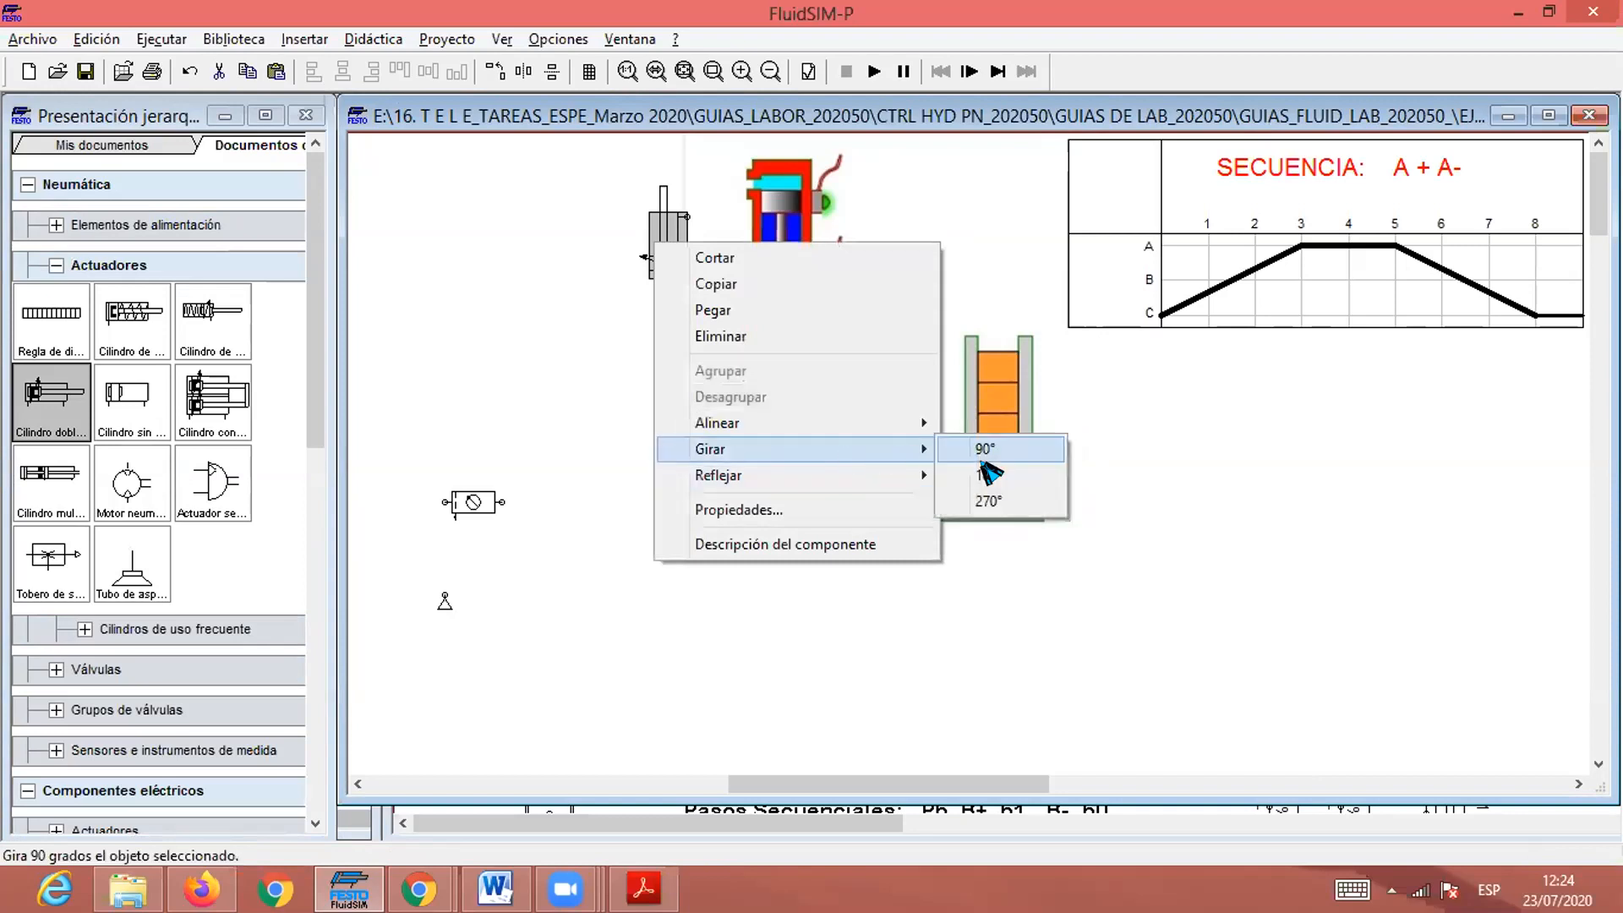
left_click(1034, 471)
left_click_drag(674, 253, 707, 240)
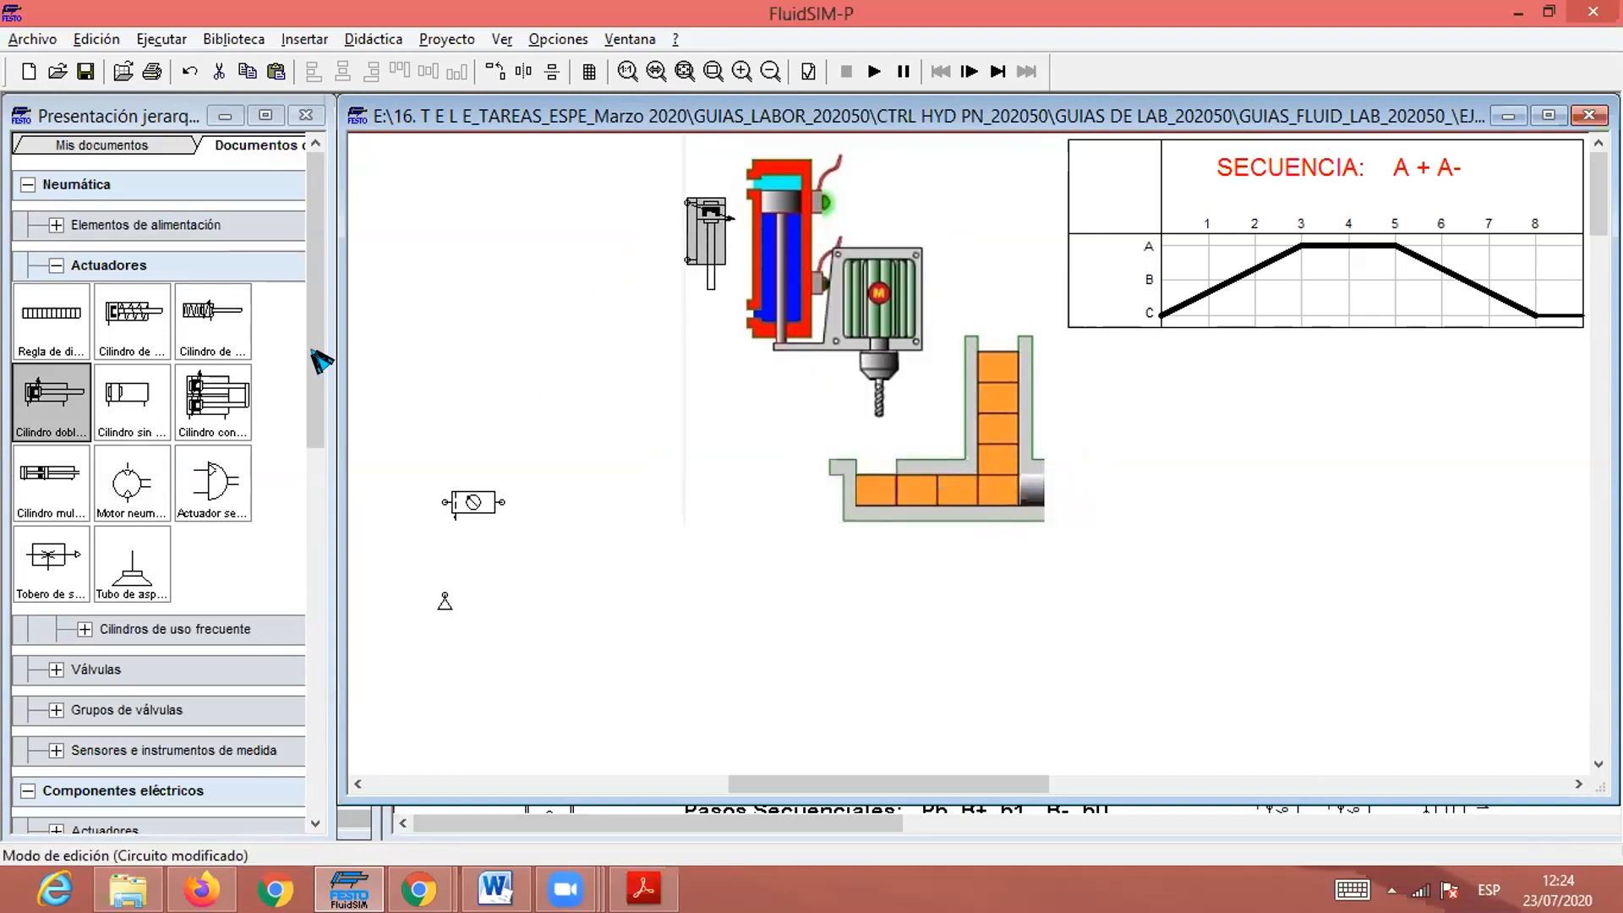
Give the double-acting cylinder the actuation labels A0., from 0 to 0 mm, and A1. in the second row.
left_click(56, 264)
double_click(725, 249)
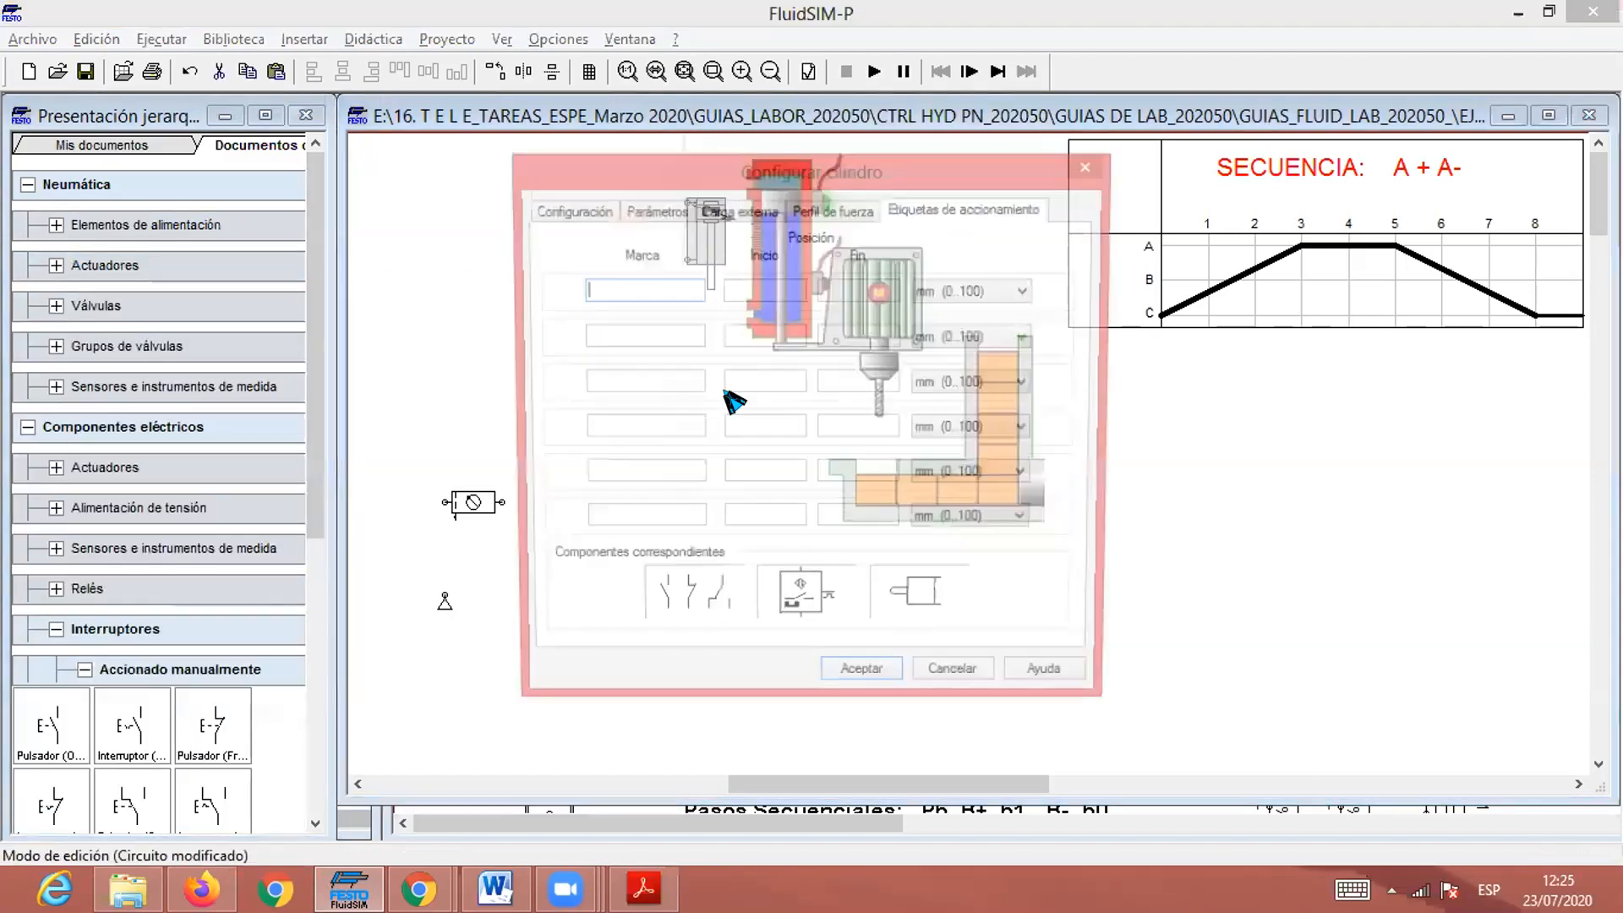
left_click(630, 302)
type("A0.")
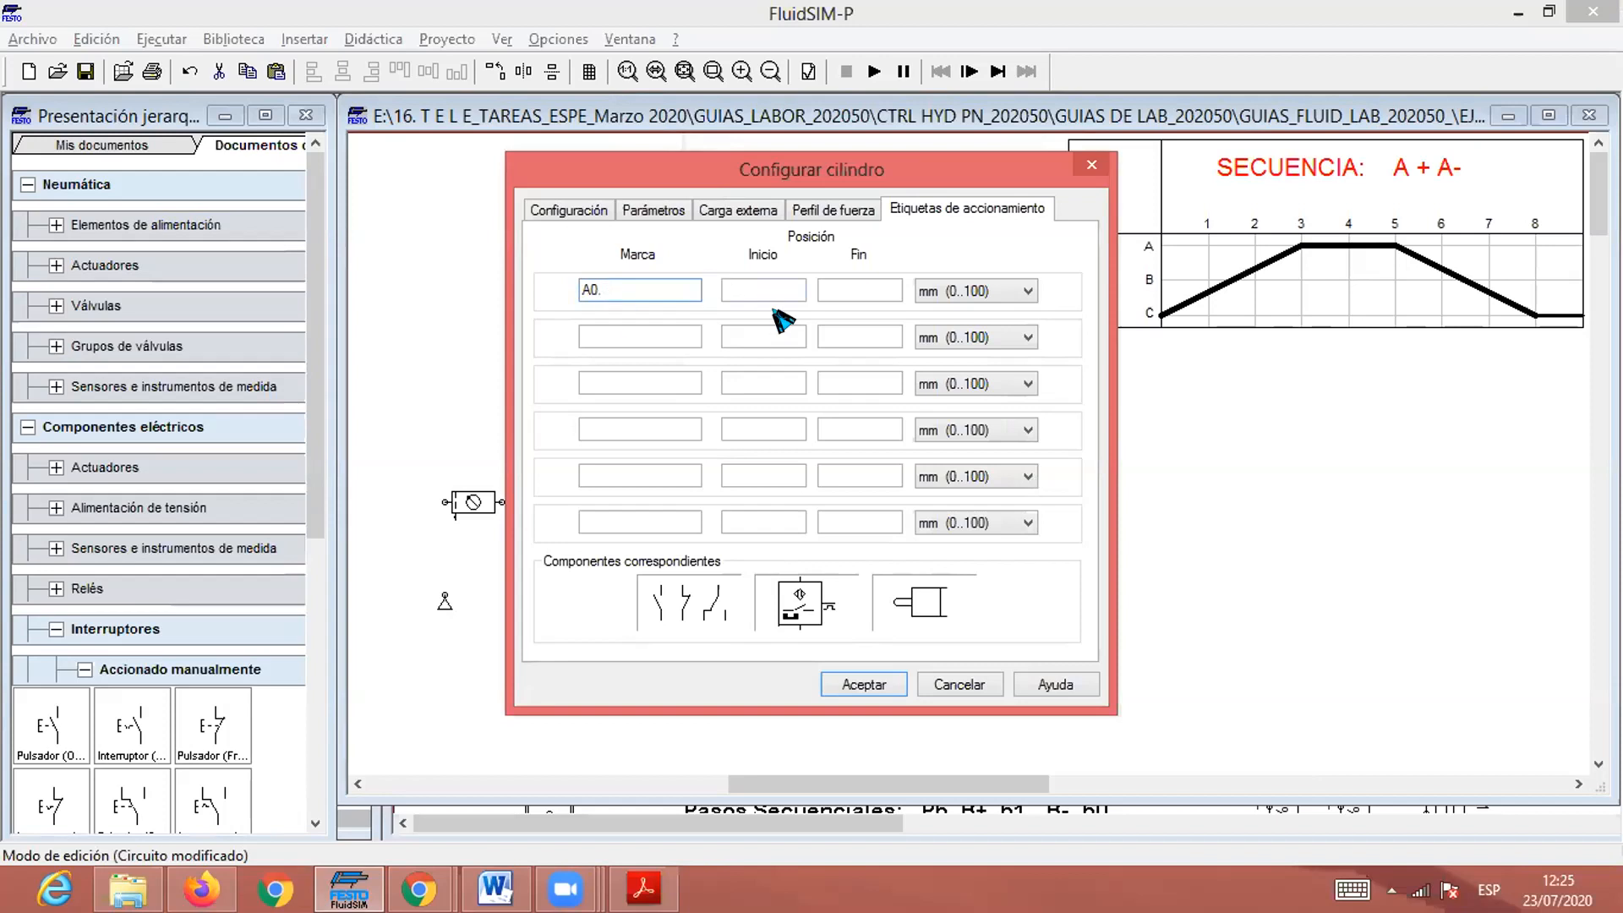
left_click(862, 285)
left_click(608, 325)
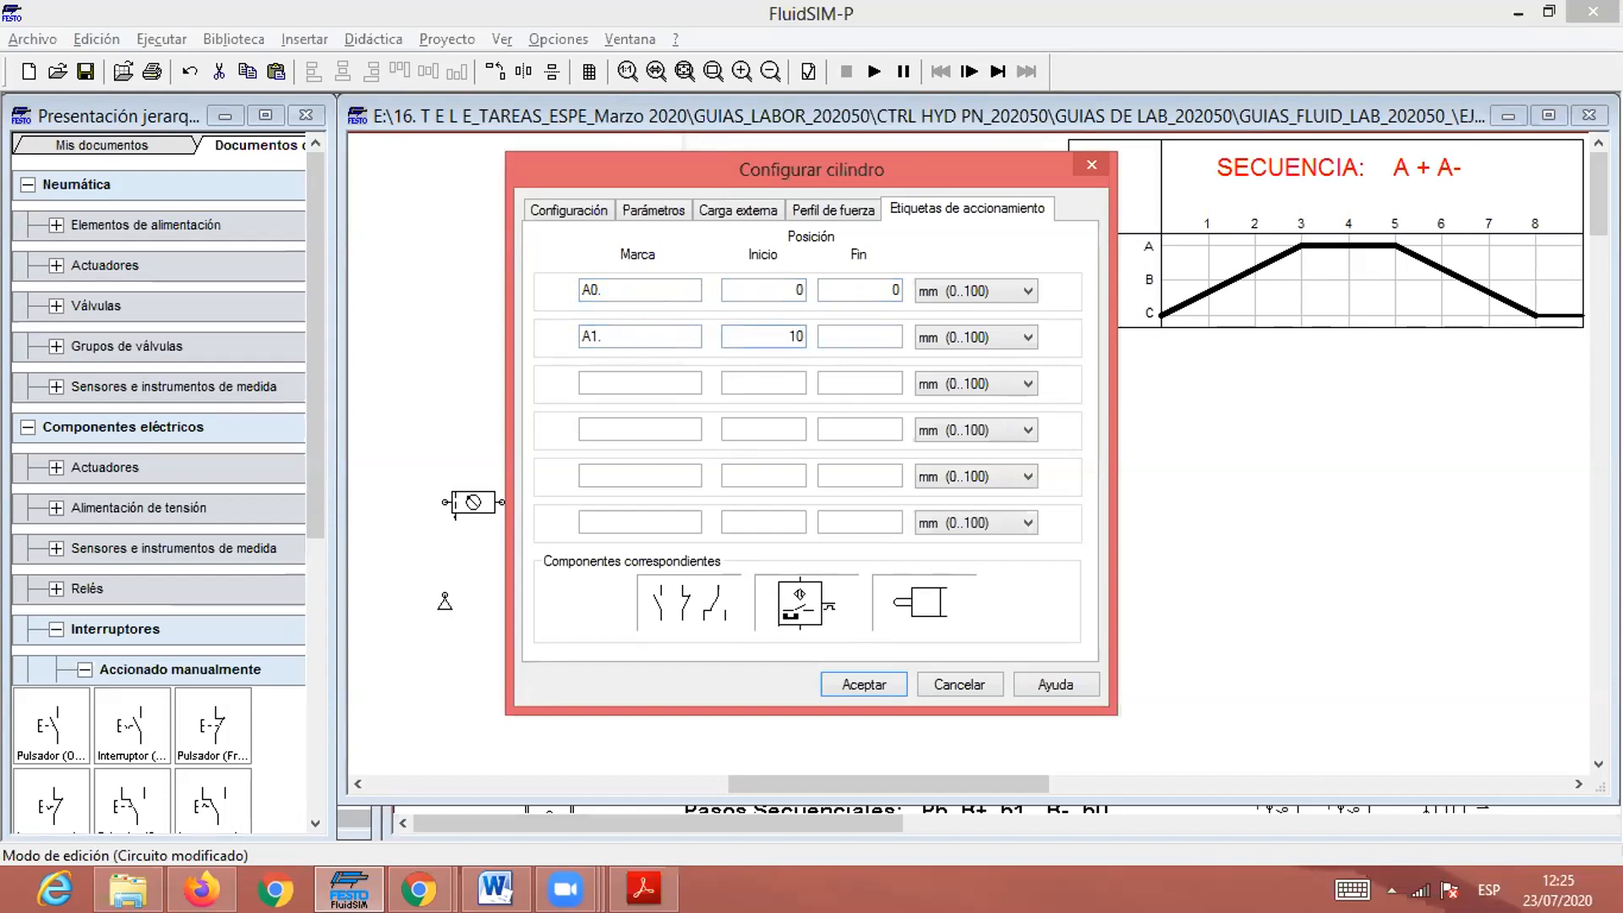
left_click_drag(888, 334, 886, 323)
left_click(879, 683)
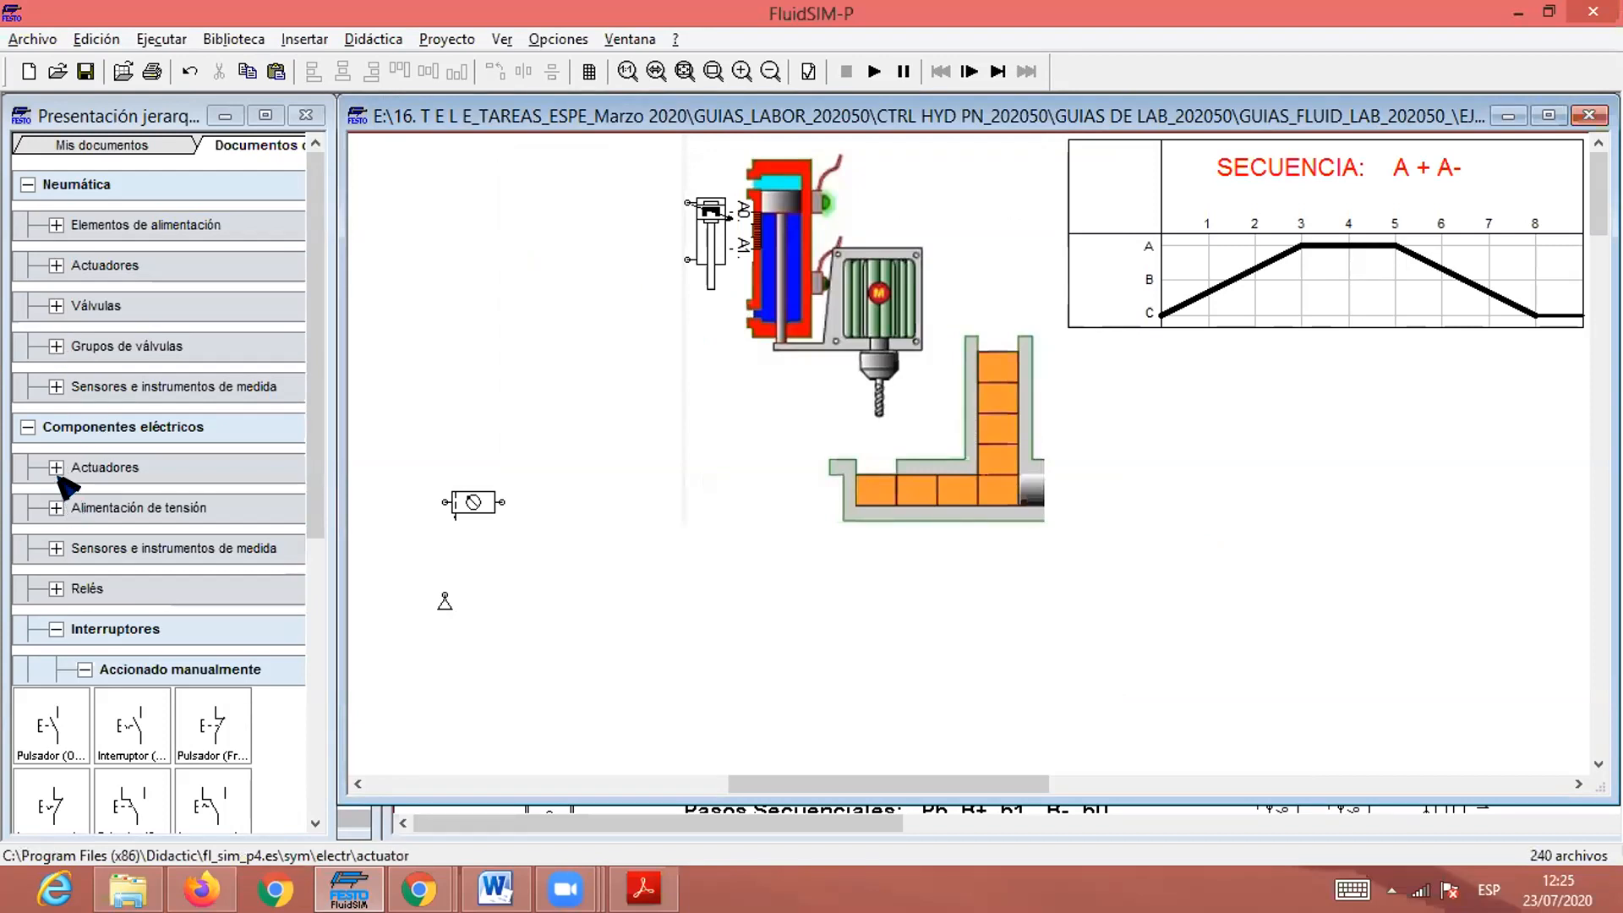
Place a configurable 5/n-way valve below and to the left of the double-acting cylinder.
left_click(56, 305)
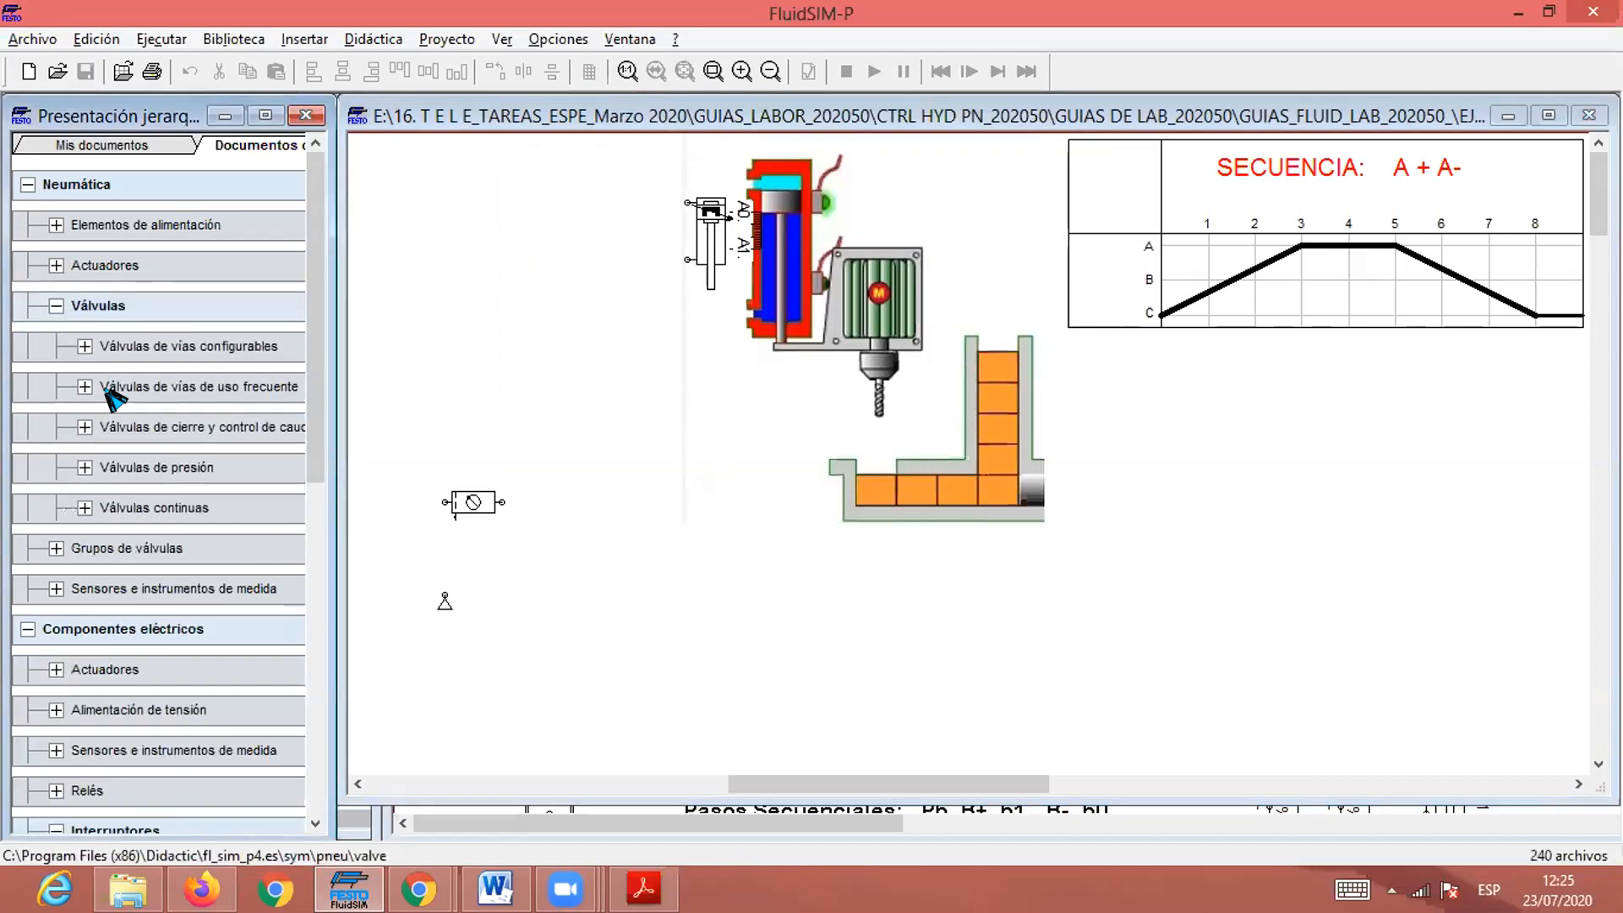
left_click(85, 349)
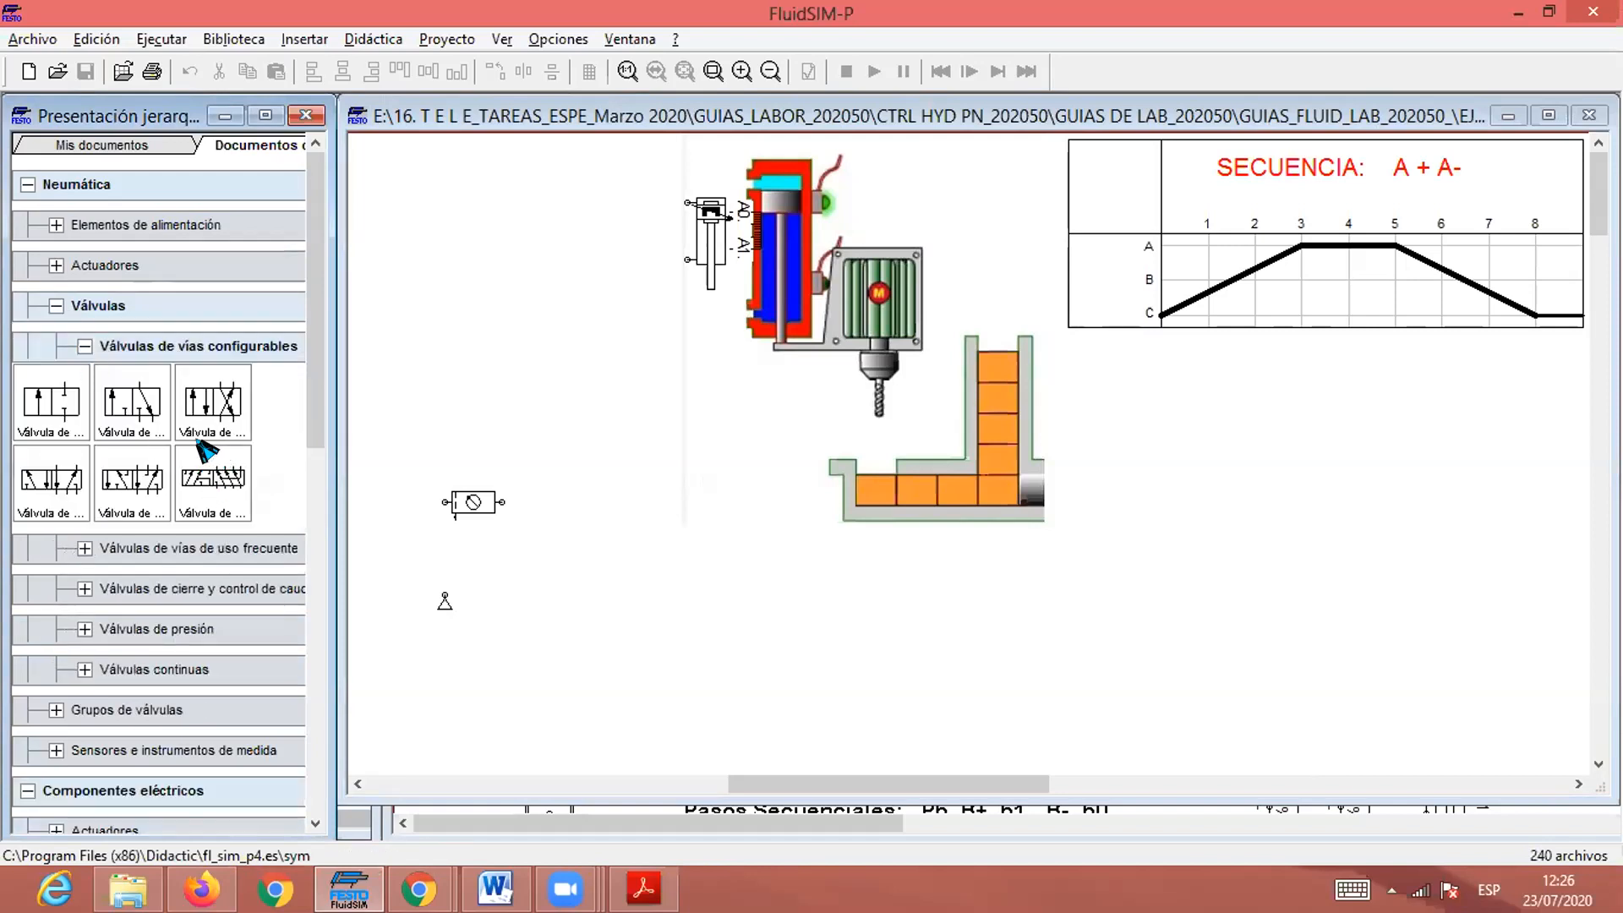
left_click_drag(68, 490, 567, 361)
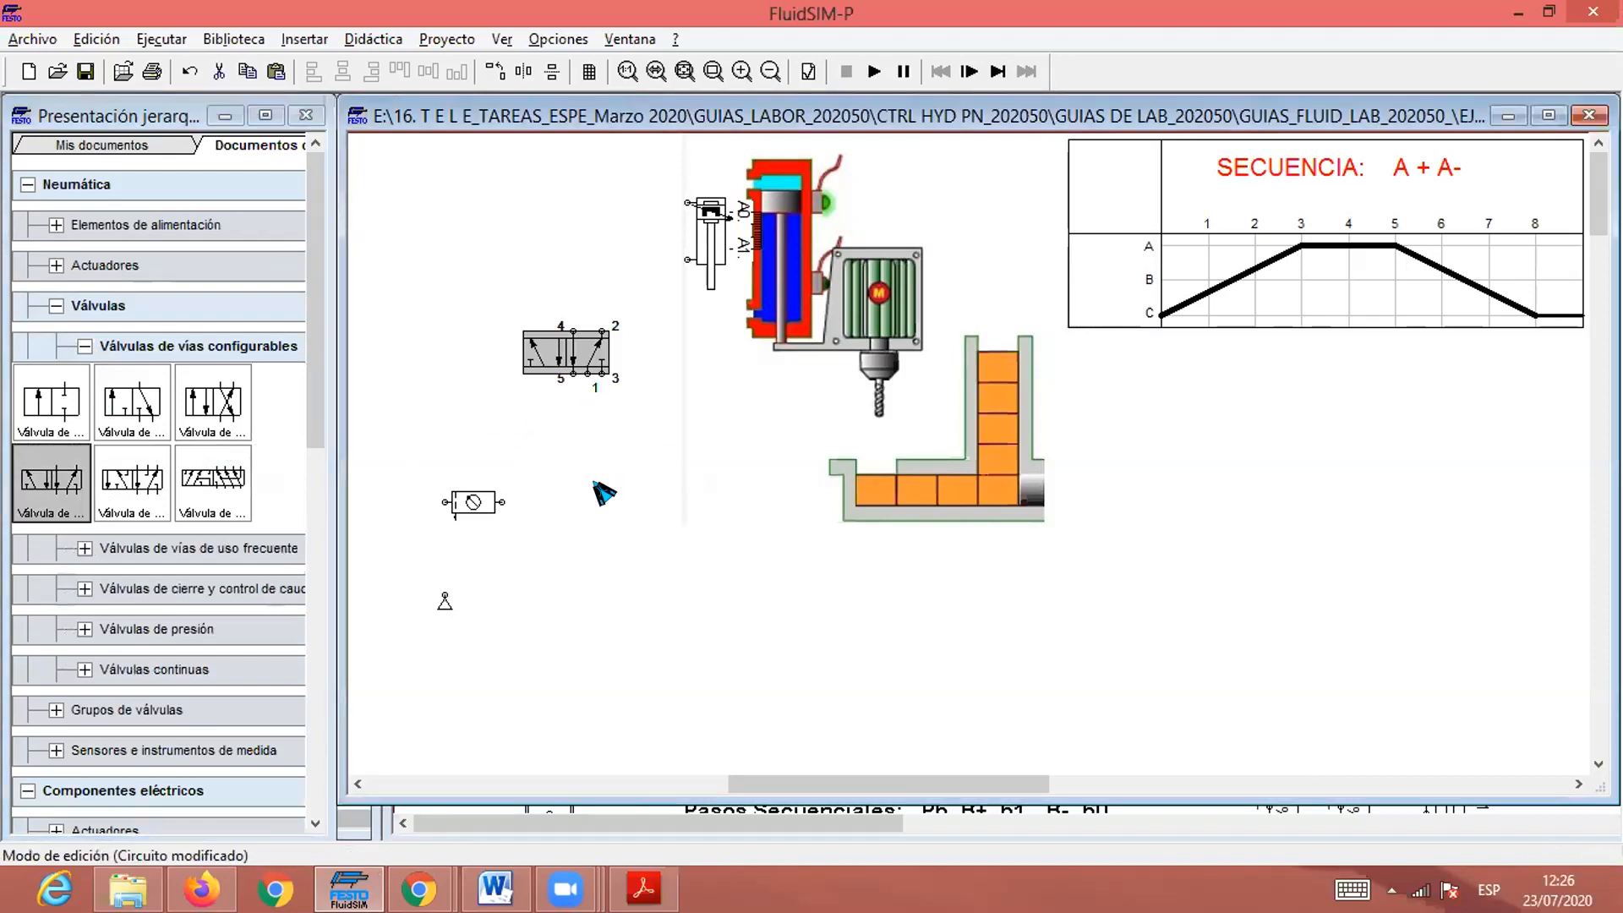
Configure the 5/n-way valve with electrical solenoid actuation on its left side and a spring return on its right side.
double_click(564, 355)
left_click(649, 450)
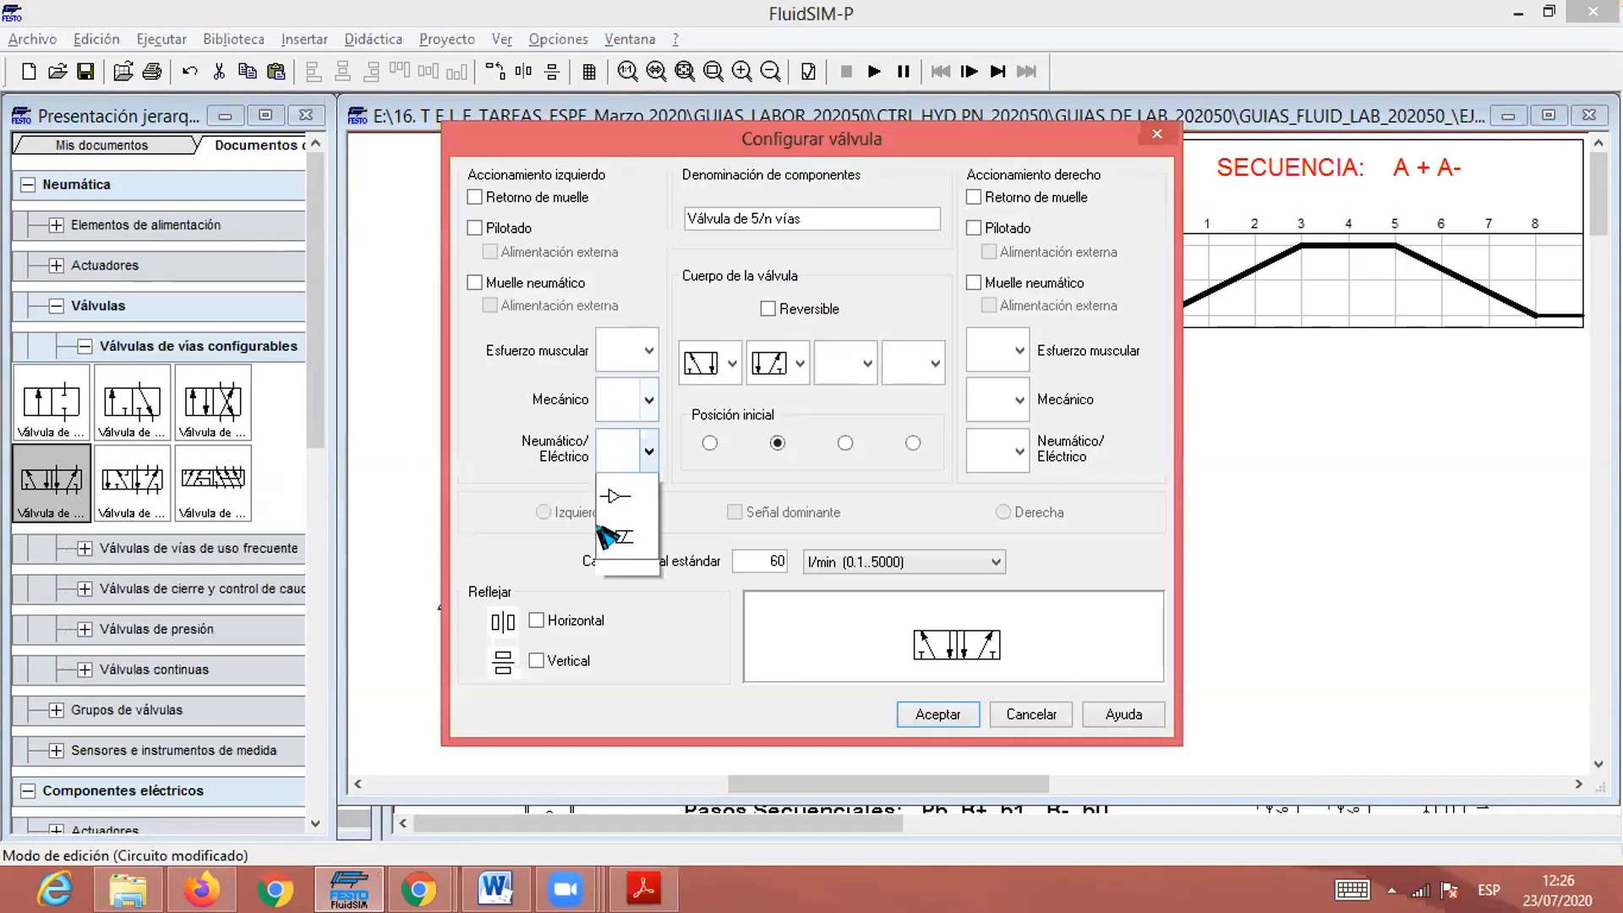
left_click(624, 541)
left_click(974, 197)
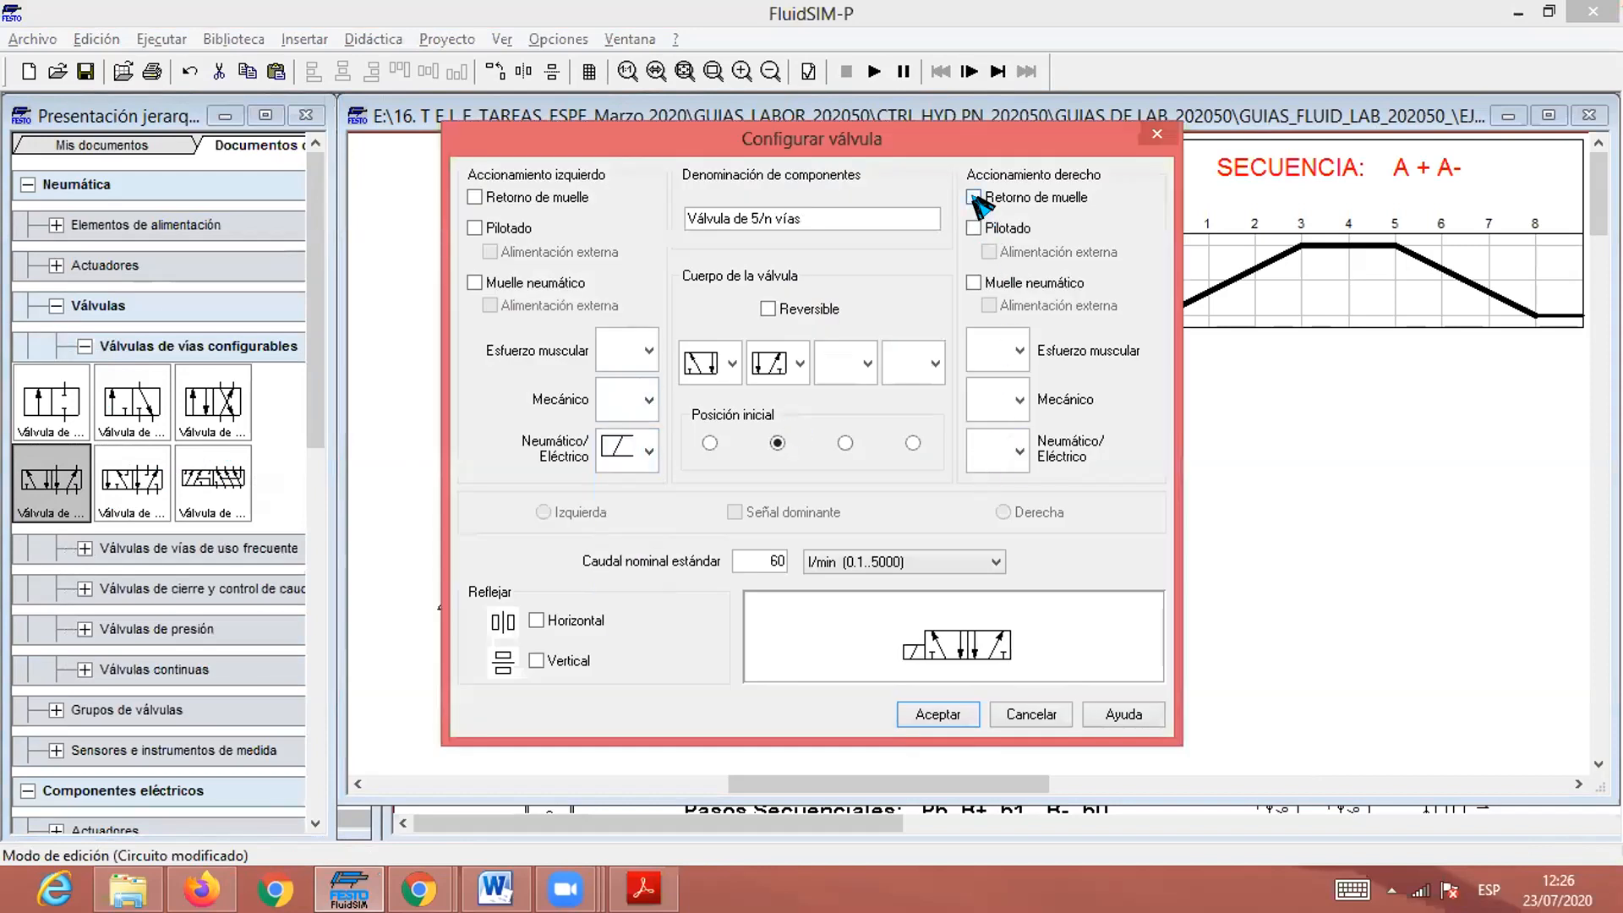
left_click(934, 714)
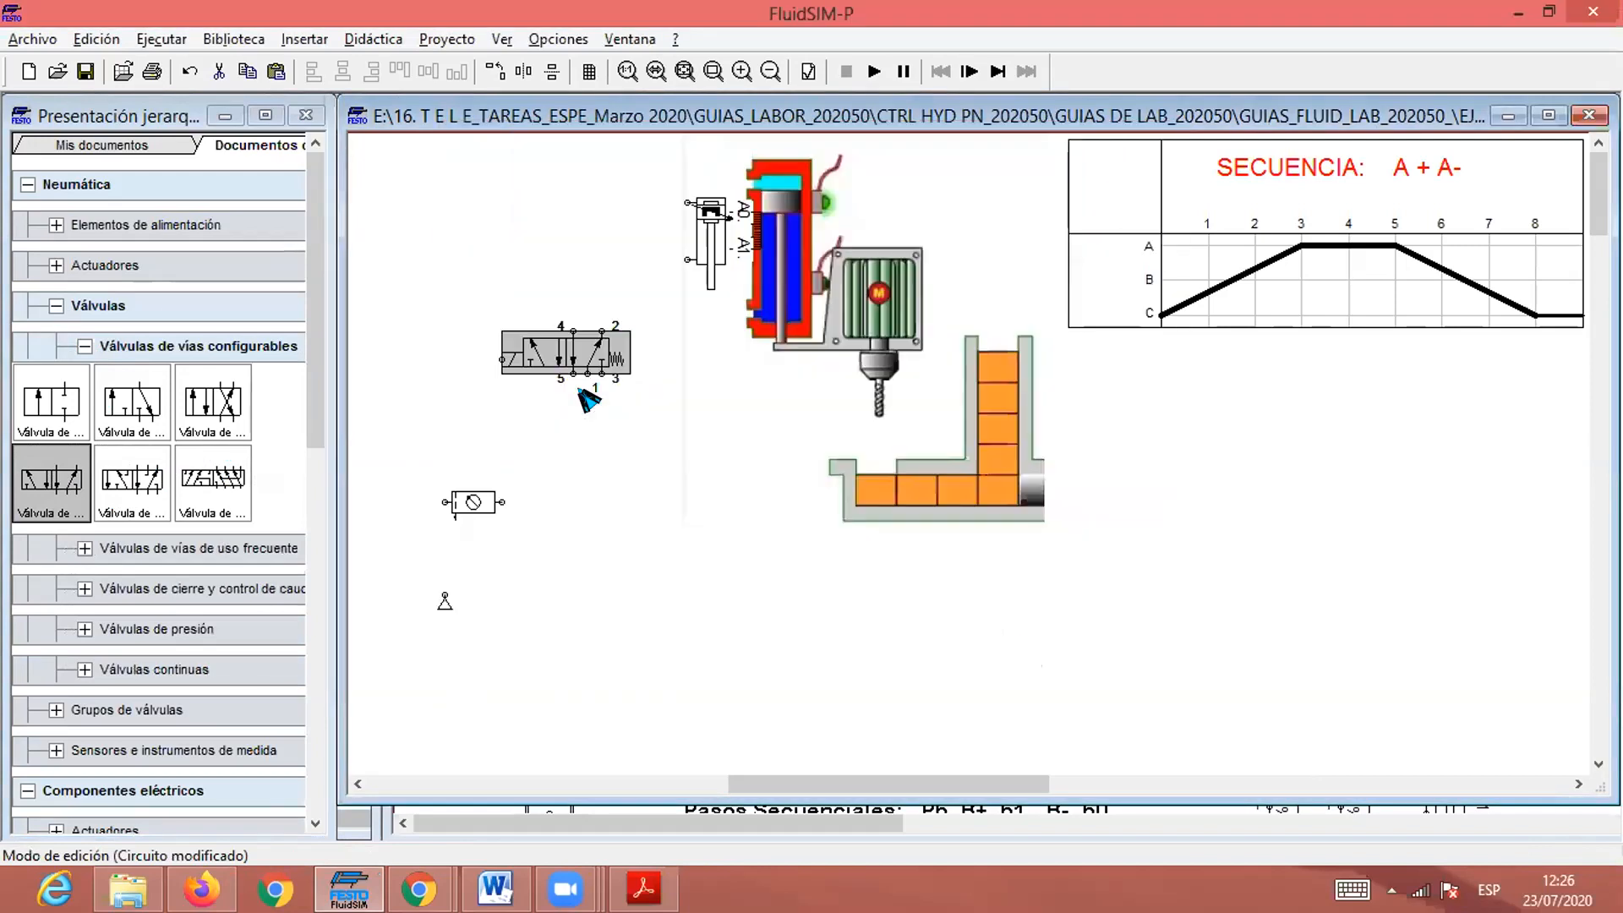
Move the air service unit and the compressed-air source just below the 5/n-way valve and connect the service unit to port 1.
left_click_drag(461, 491, 532, 395)
left_click_drag(447, 604, 467, 402)
left_click(589, 491)
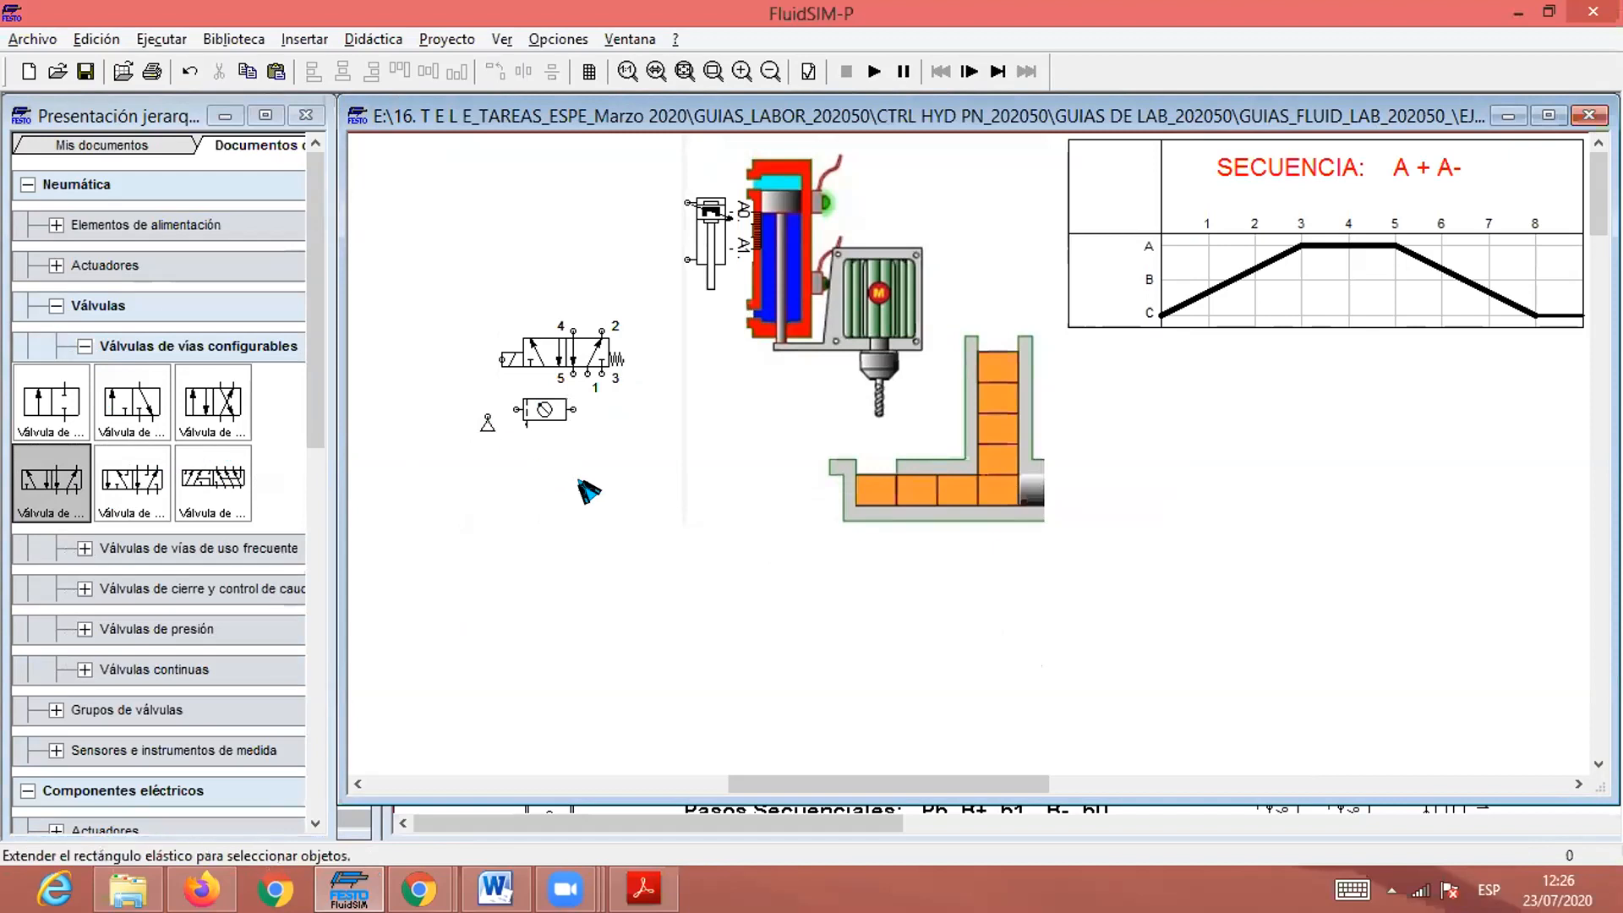
Fit silencers to ports 5 and 3 of the 5/n-way valve and connect the compressed-air source to the service unit.
double_click(564, 362)
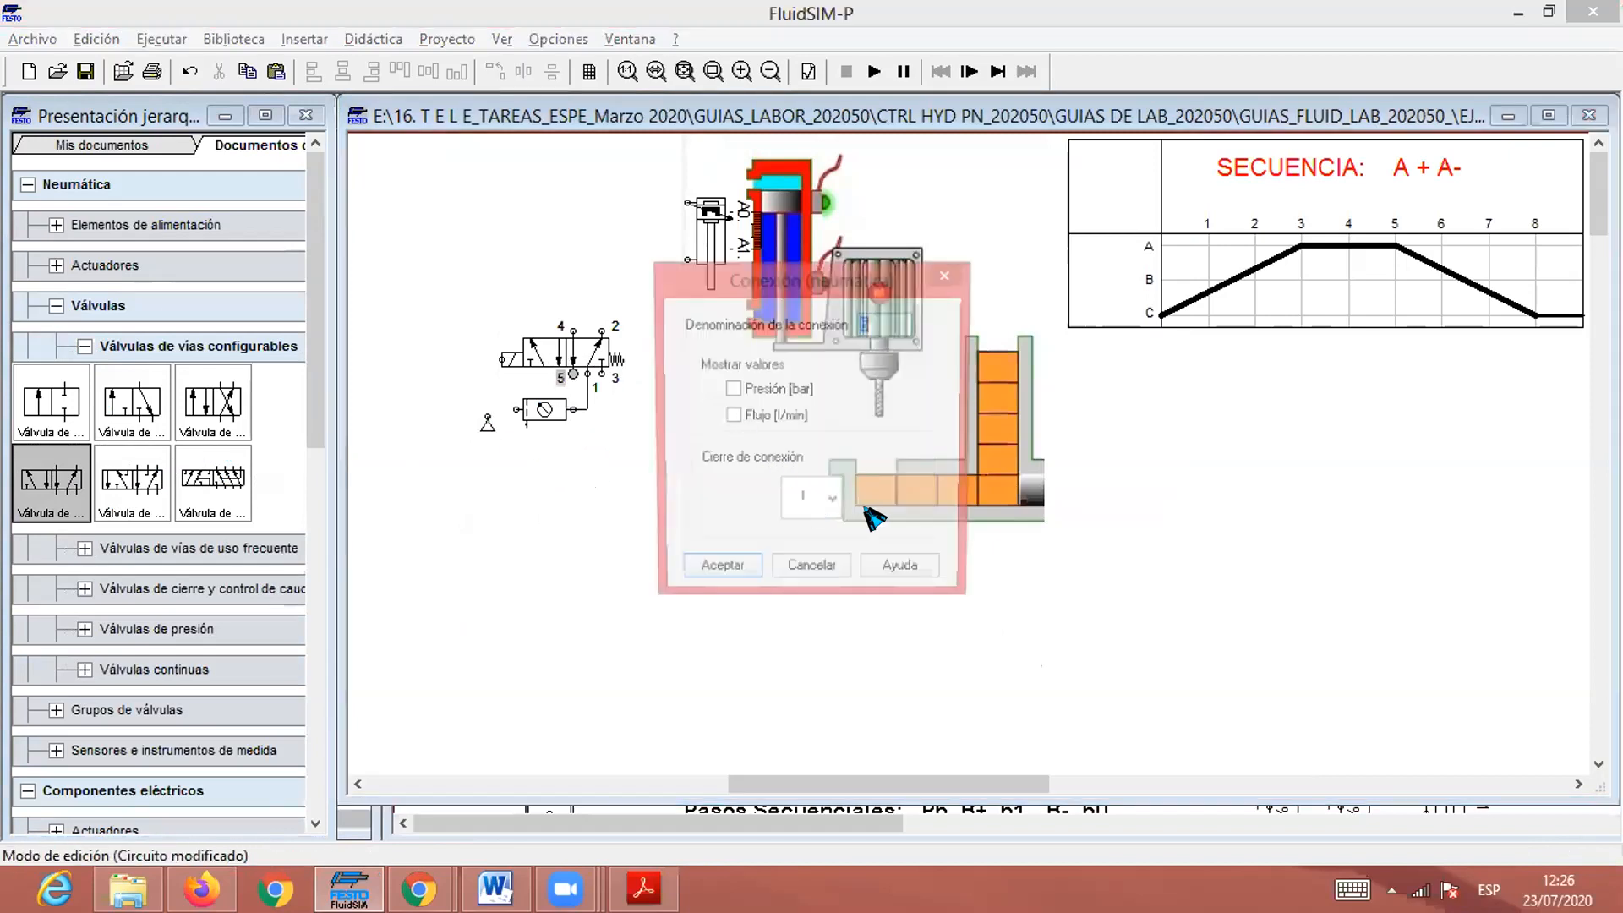
left_click(832, 503)
left_click(801, 701)
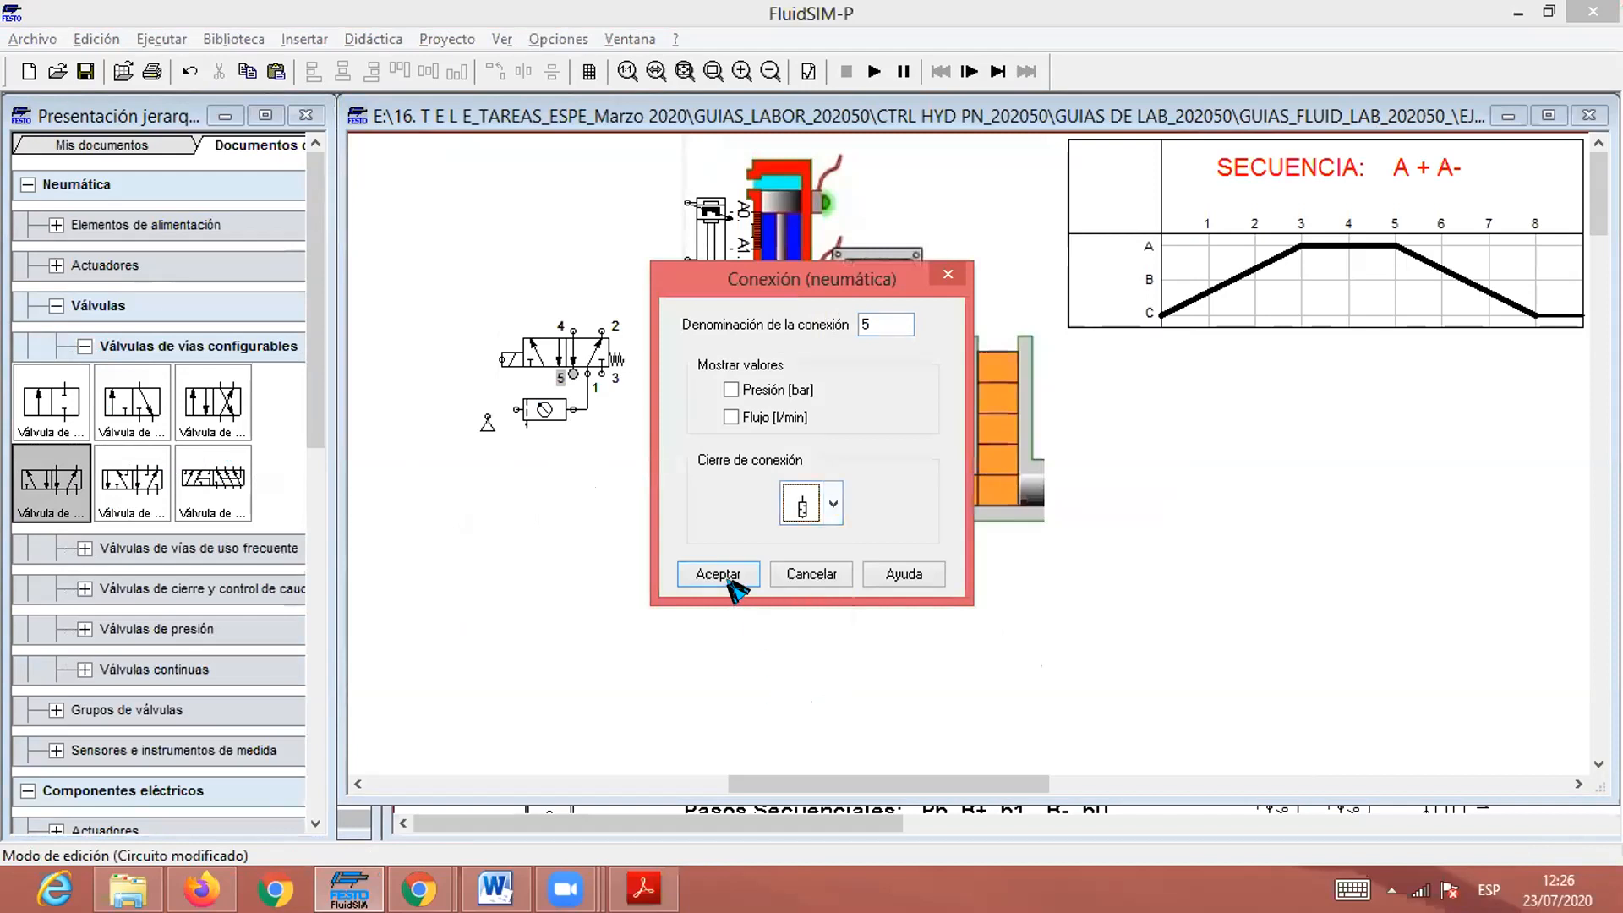
left_click(717, 573)
double_click(601, 372)
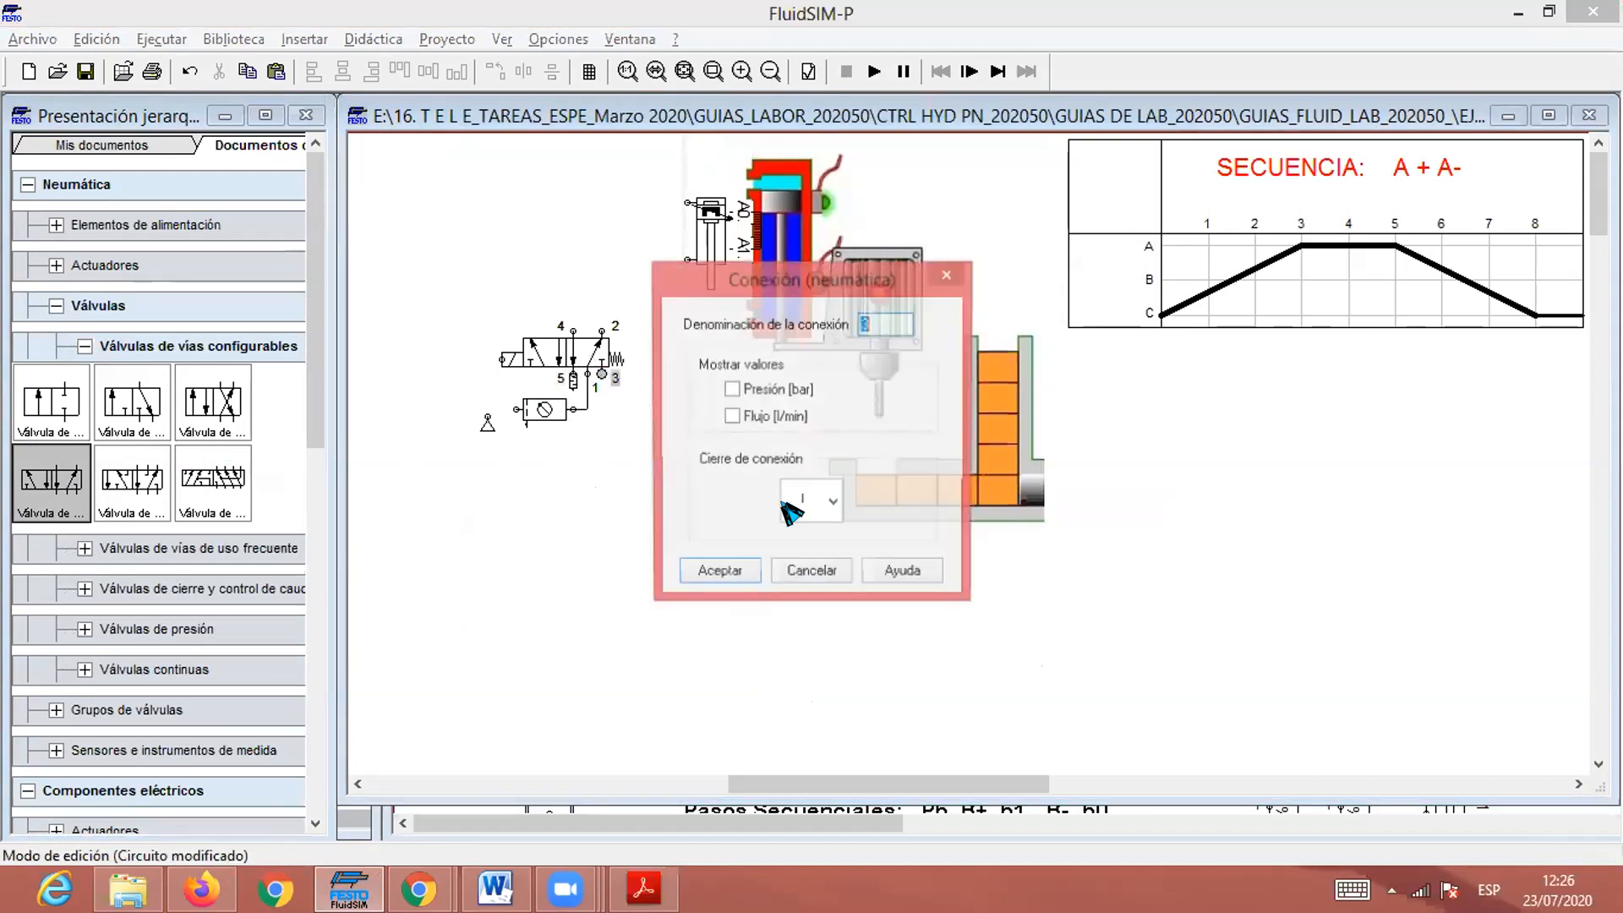
left_click(833, 504)
left_click(802, 701)
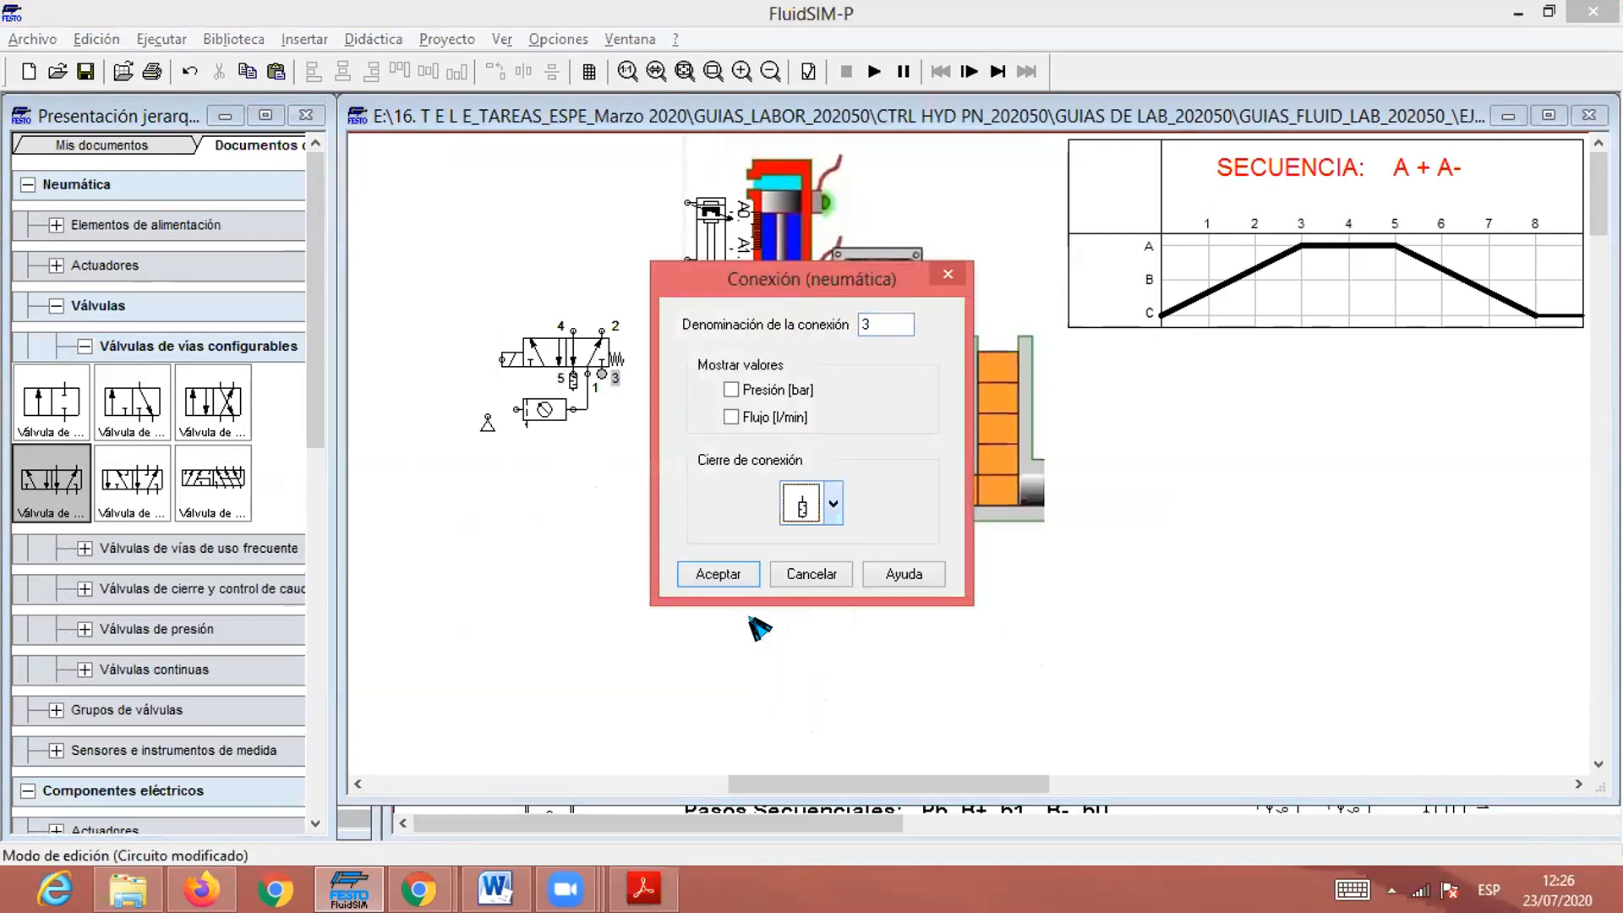
left_click(718, 573)
left_click_drag(487, 417, 516, 409)
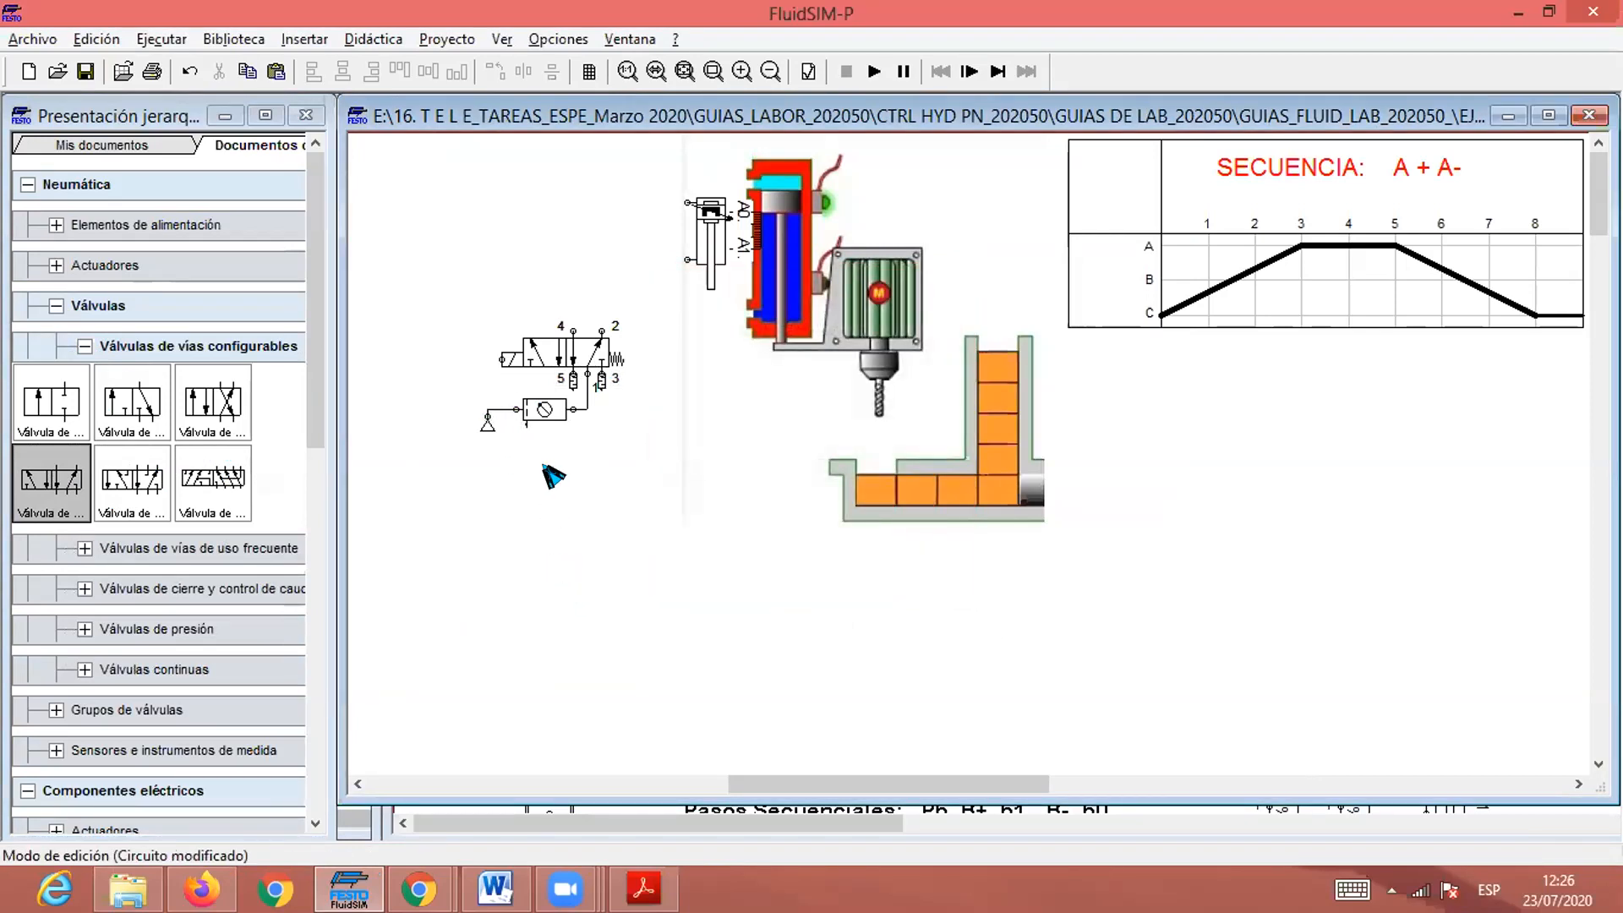
Place a throttle valve and a check valve side by side above the 5/n-way valve.
left_click(84, 345)
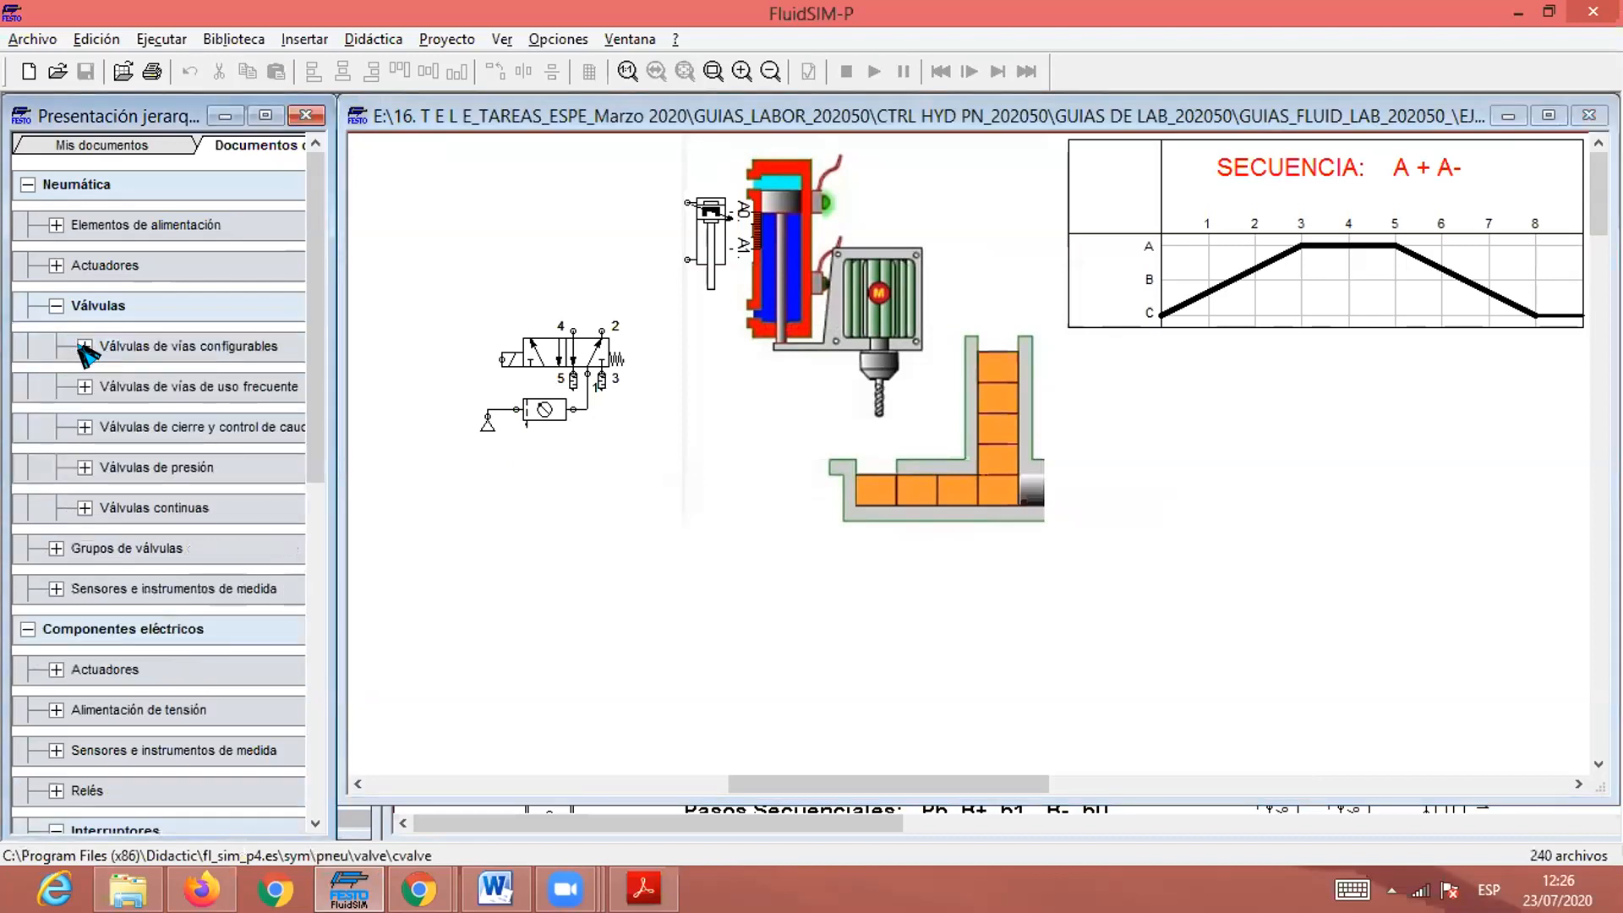
left_click(84, 427)
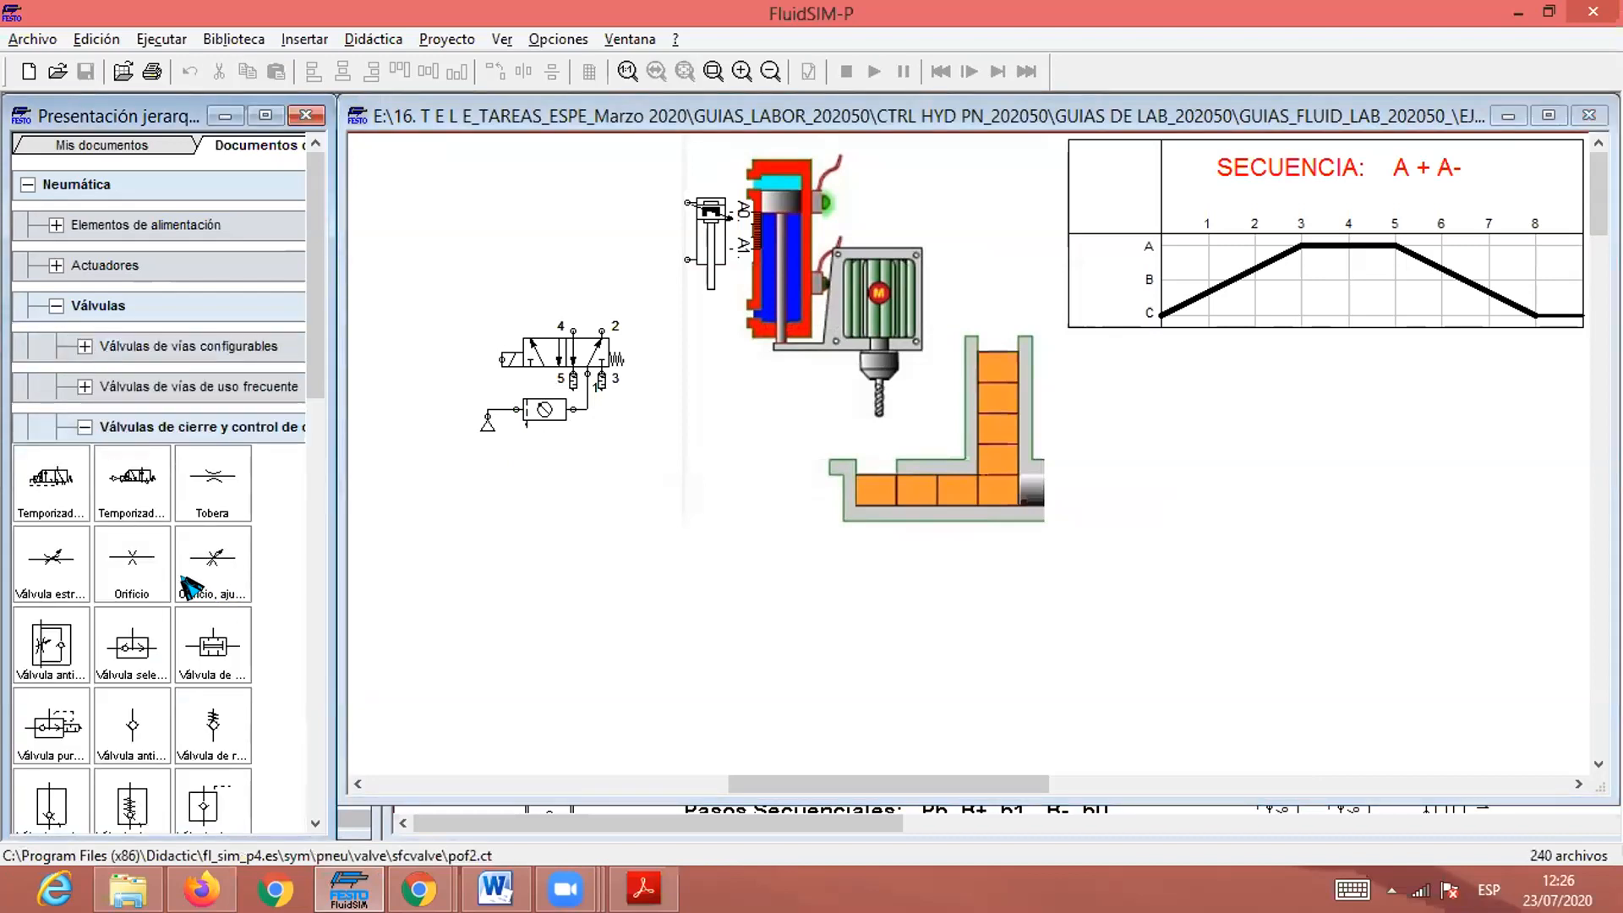
left_click_drag(51, 558, 556, 229)
left_click_drag(144, 727, 594, 222)
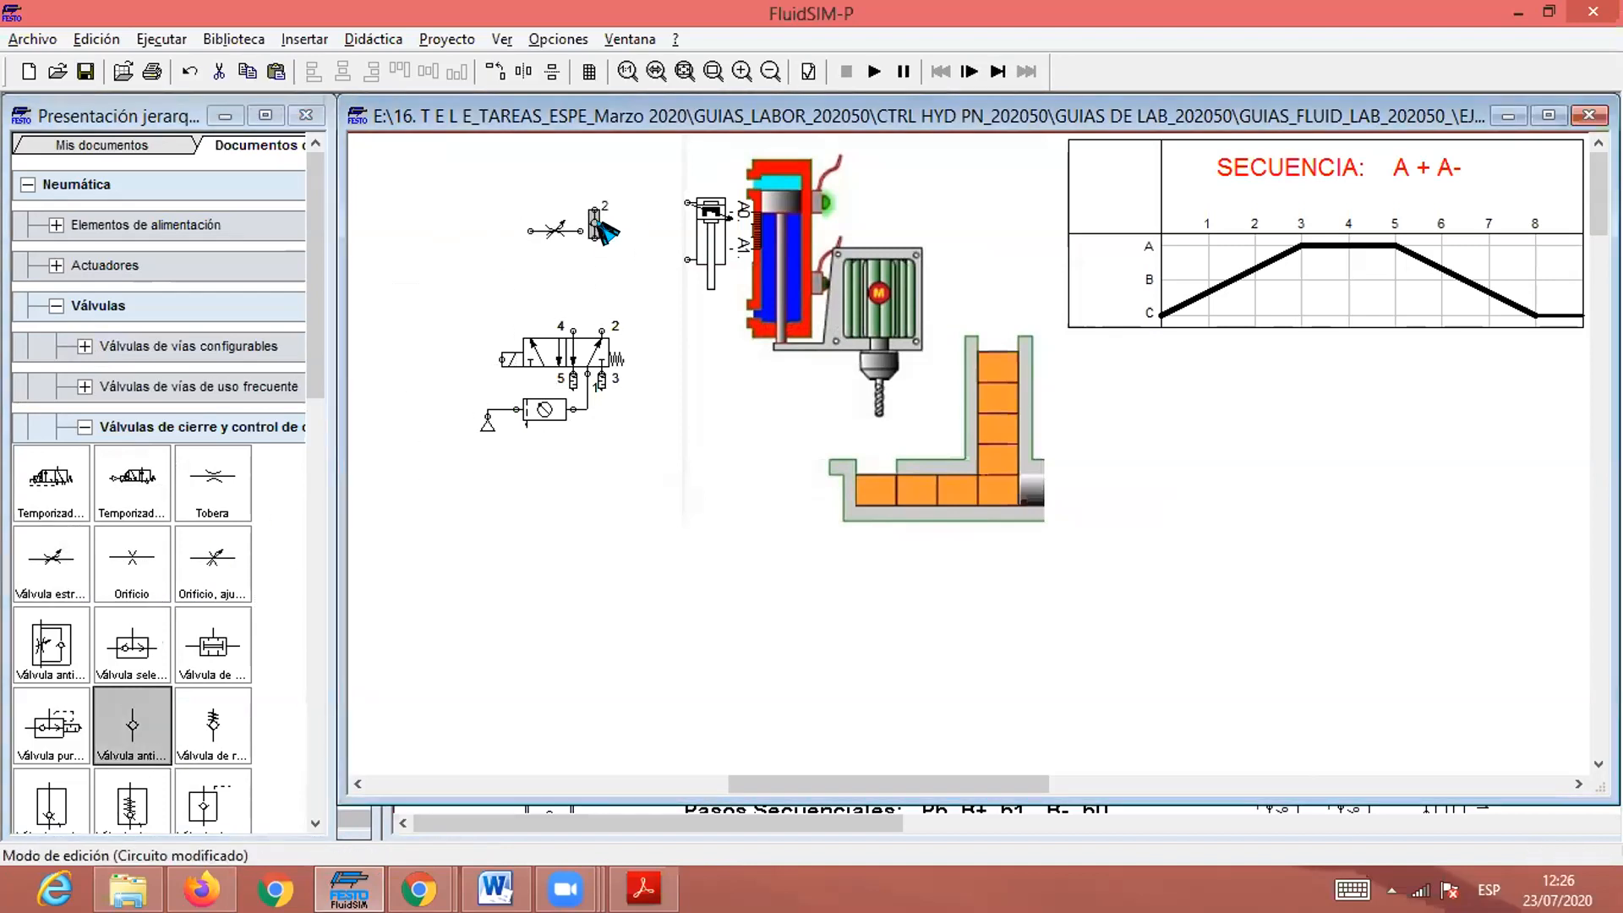
Rotate the check valve 180° and the throttle valve 90°.
right_click(594, 222)
mouse_move(699, 429)
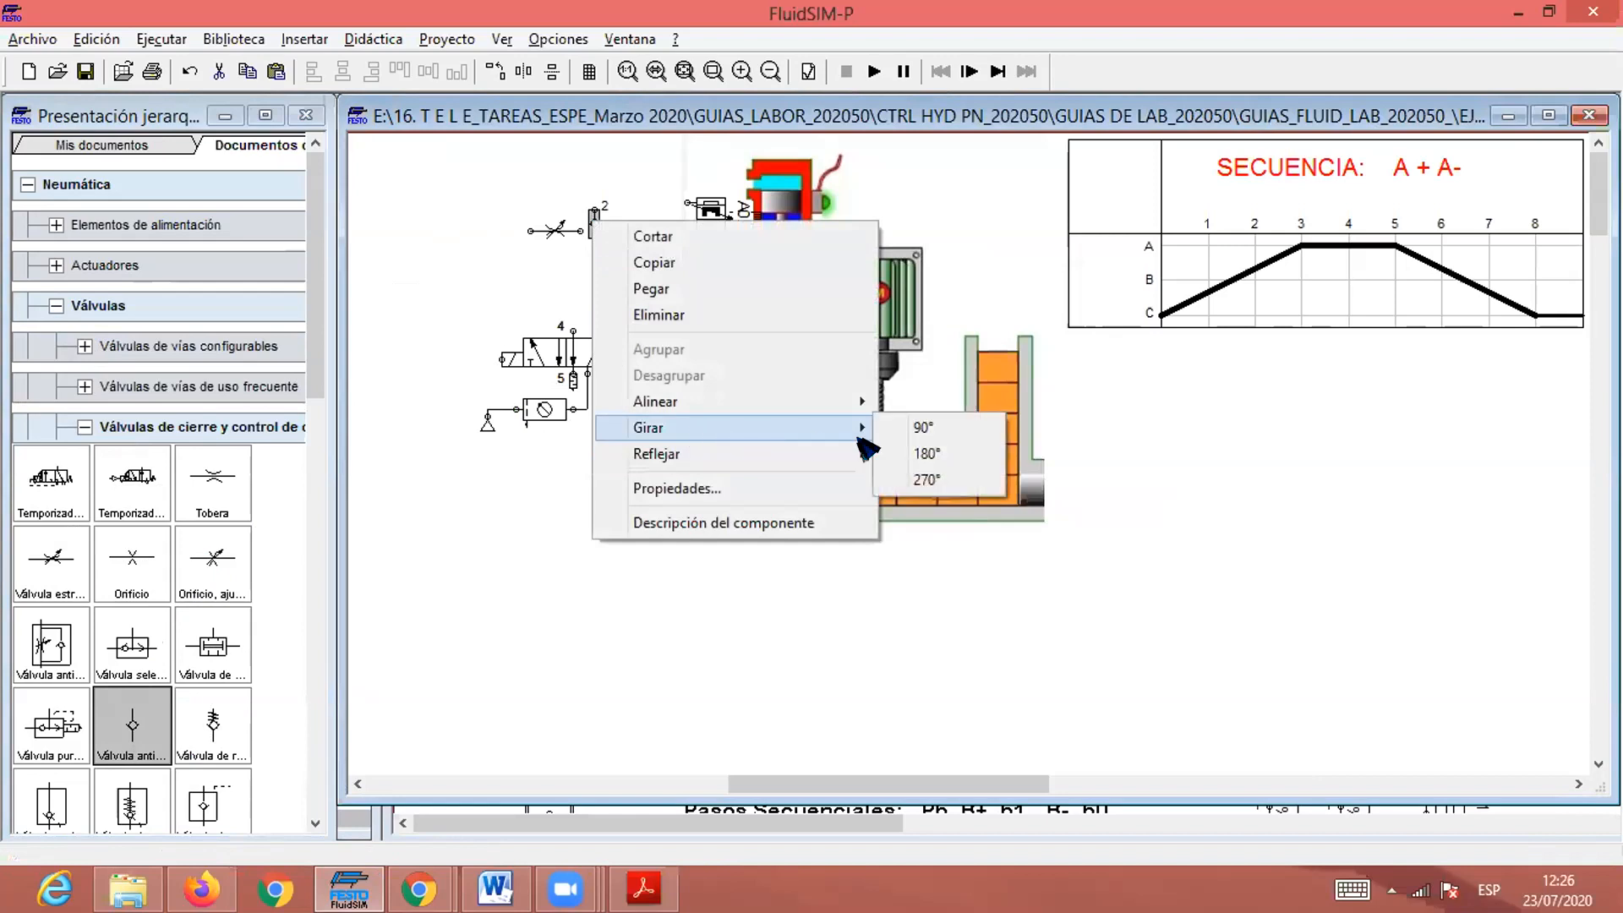
left_click(926, 456)
right_click(552, 228)
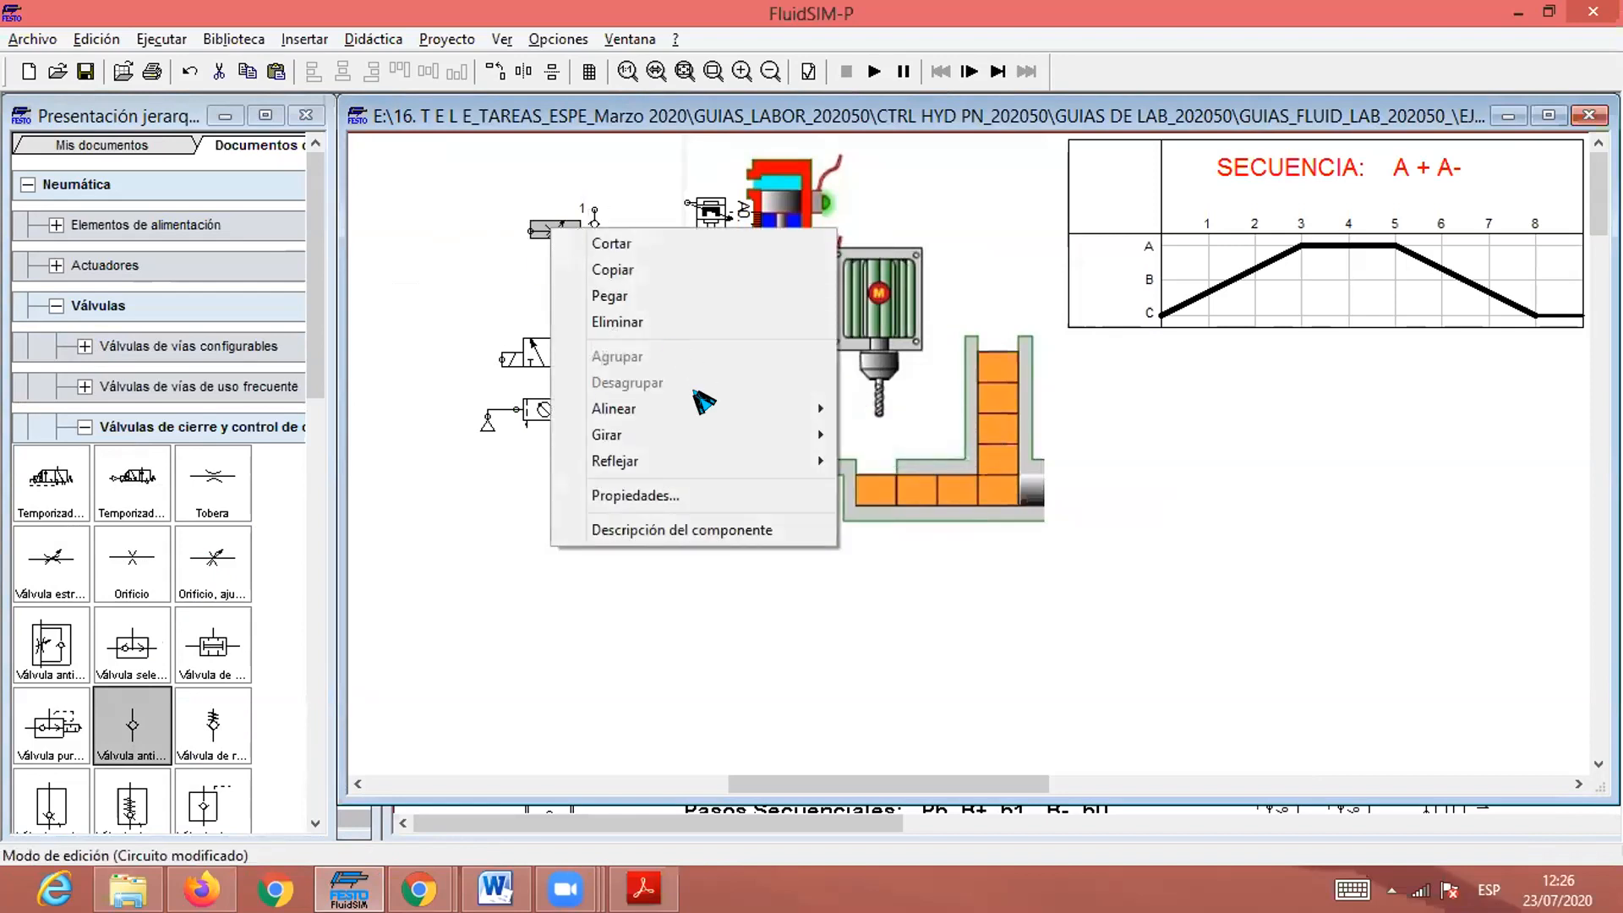
left_click(929, 431)
Move the throttle and check valves together to just above the left half of the 5/n-way valve and connect them in parallel.
left_click_drag(507, 170, 627, 271)
key("Left")
key("Left")
key("Left")
key("Left")
key("Left")
key("Left")
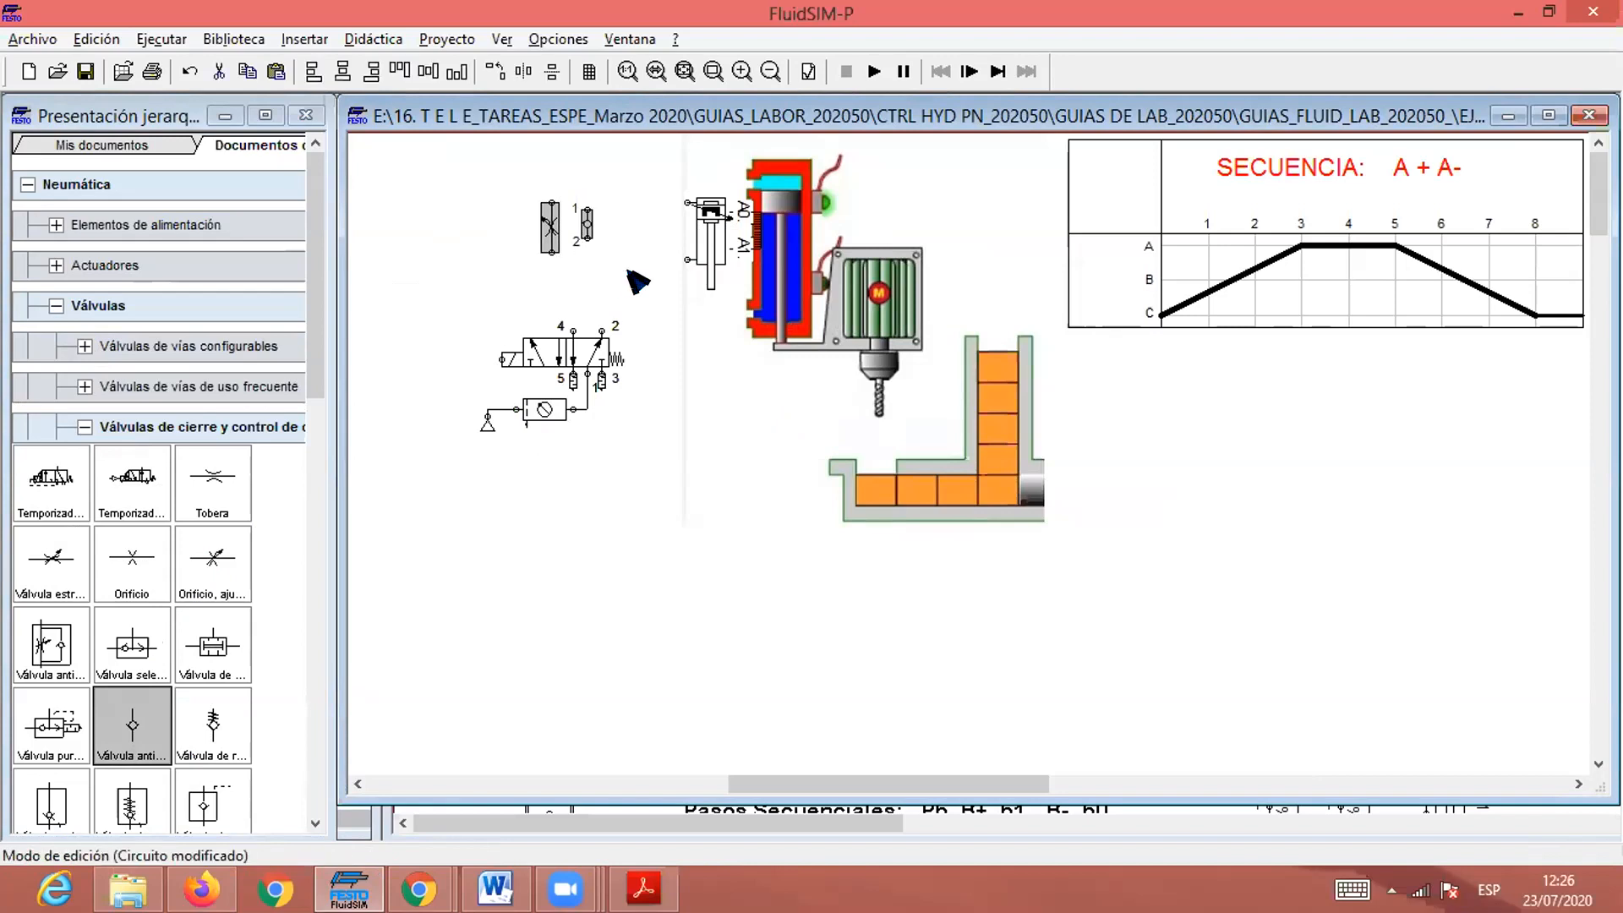
key("Down")
key("Down")
key("Down")
key("Down")
key("Down")
key("Down")
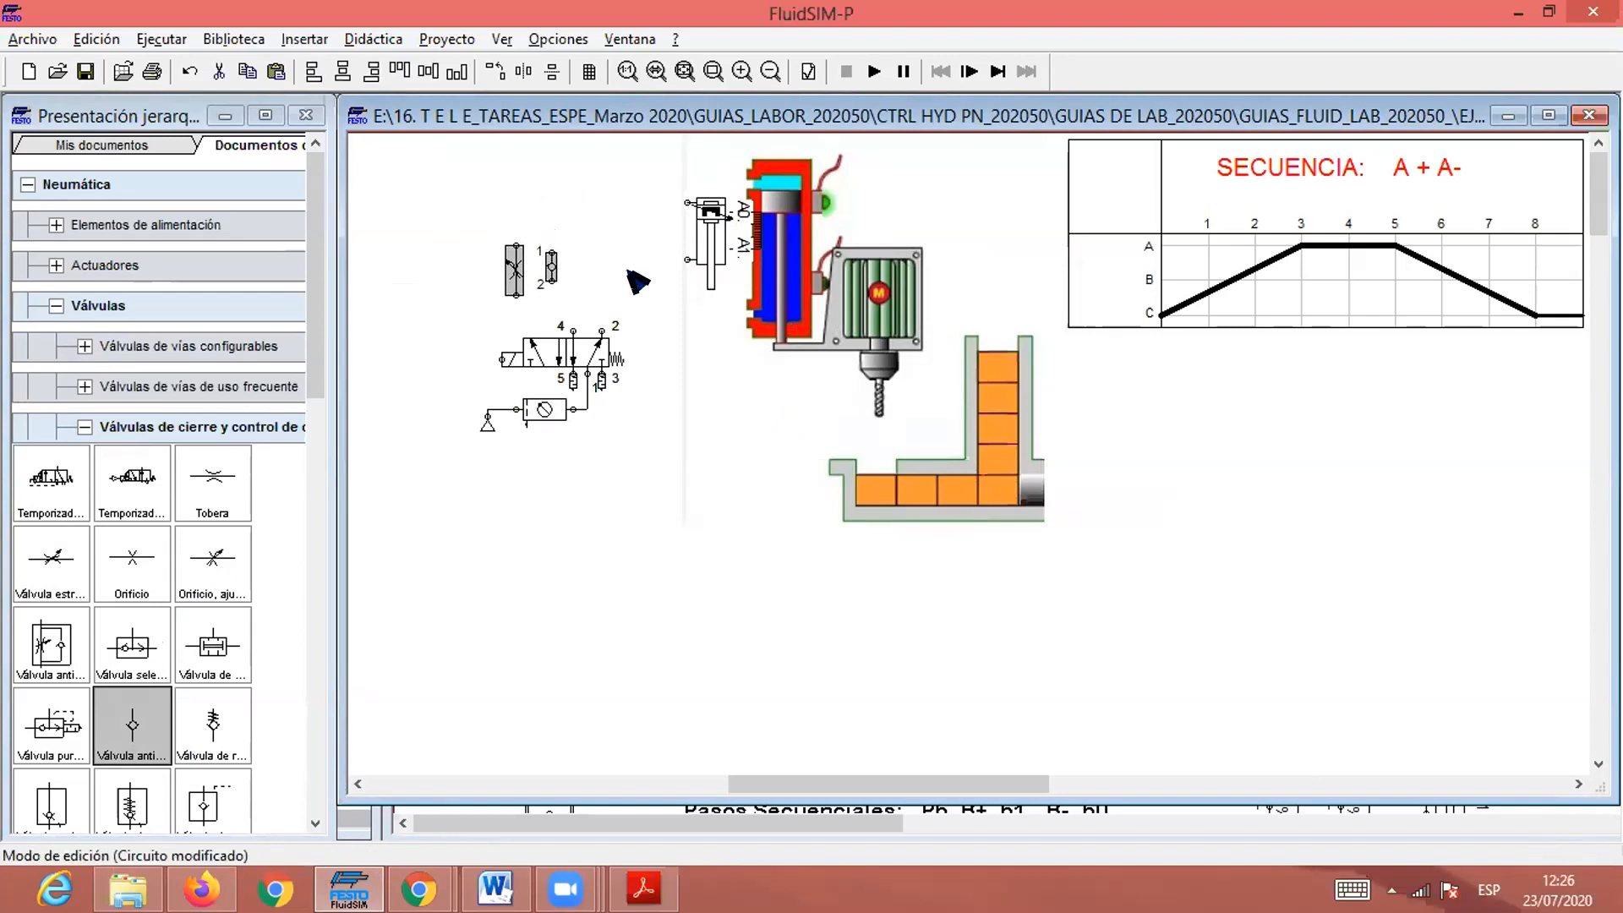
key("Right")
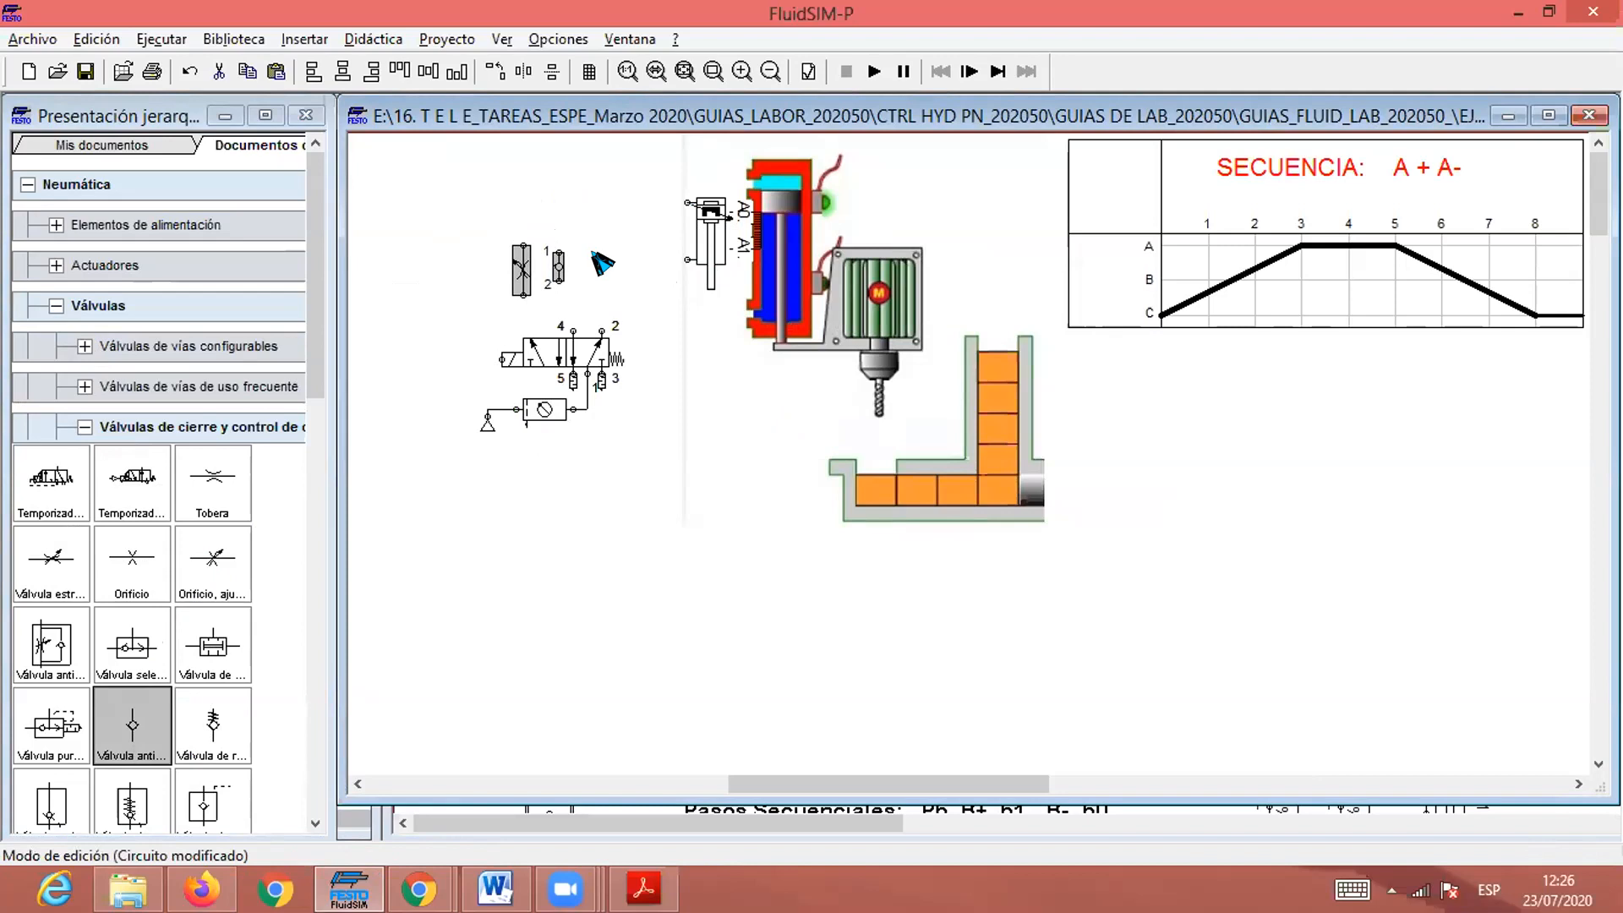
left_click(519, 201)
left_click_drag(558, 252, 524, 244)
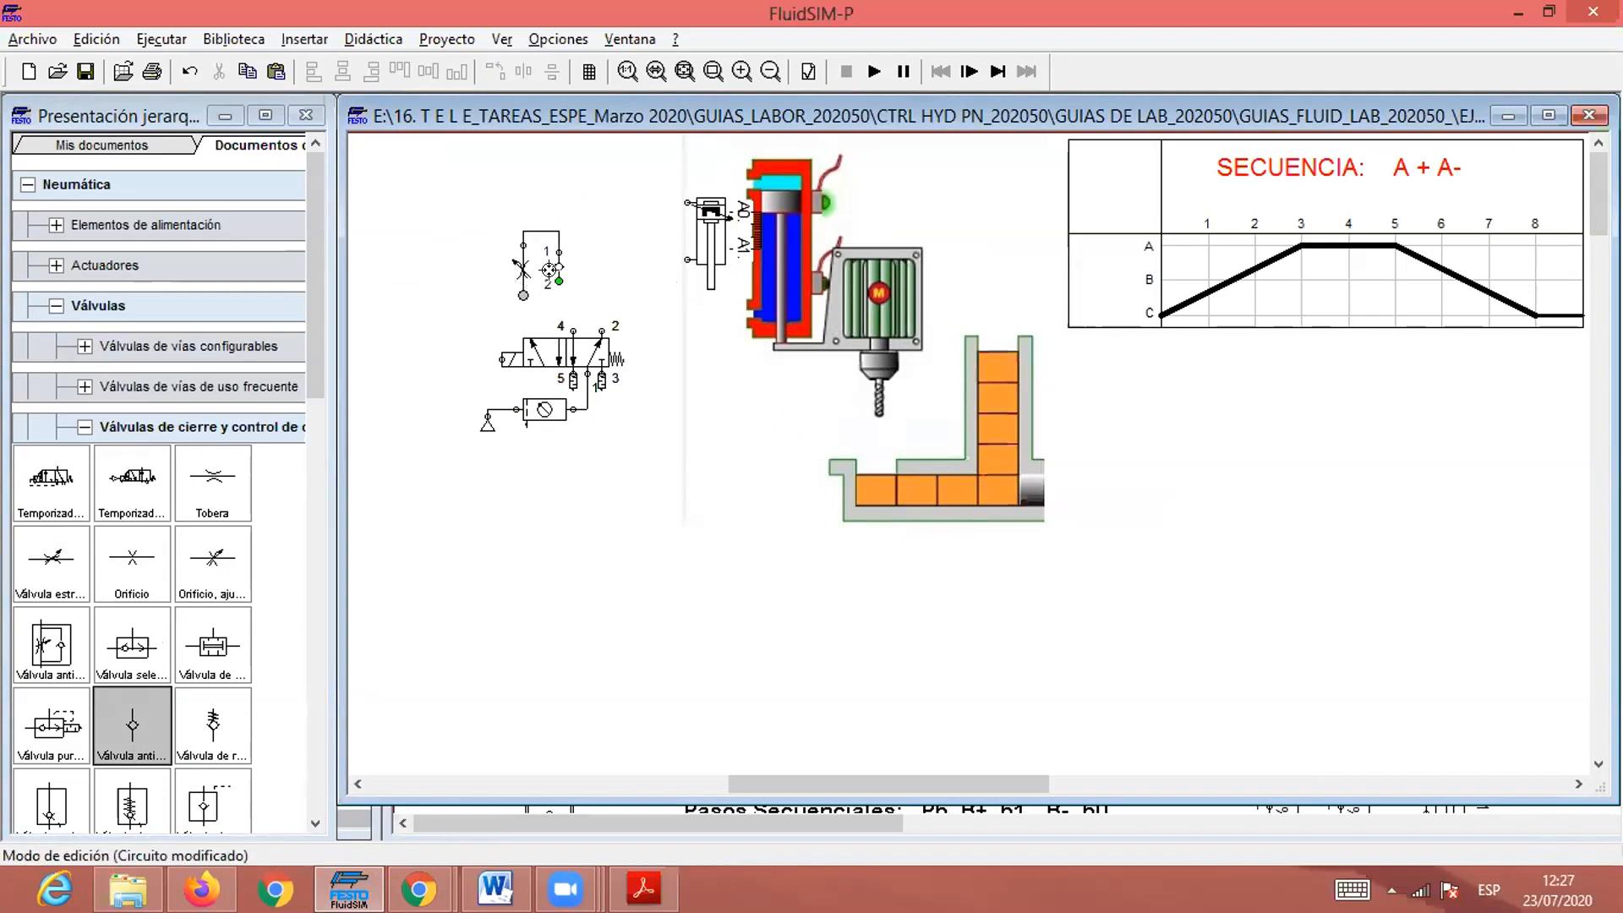
Copy the parallel throttle and check valve group and place the duplicate to its right, level with the original.
left_click_drag(508, 217, 583, 319)
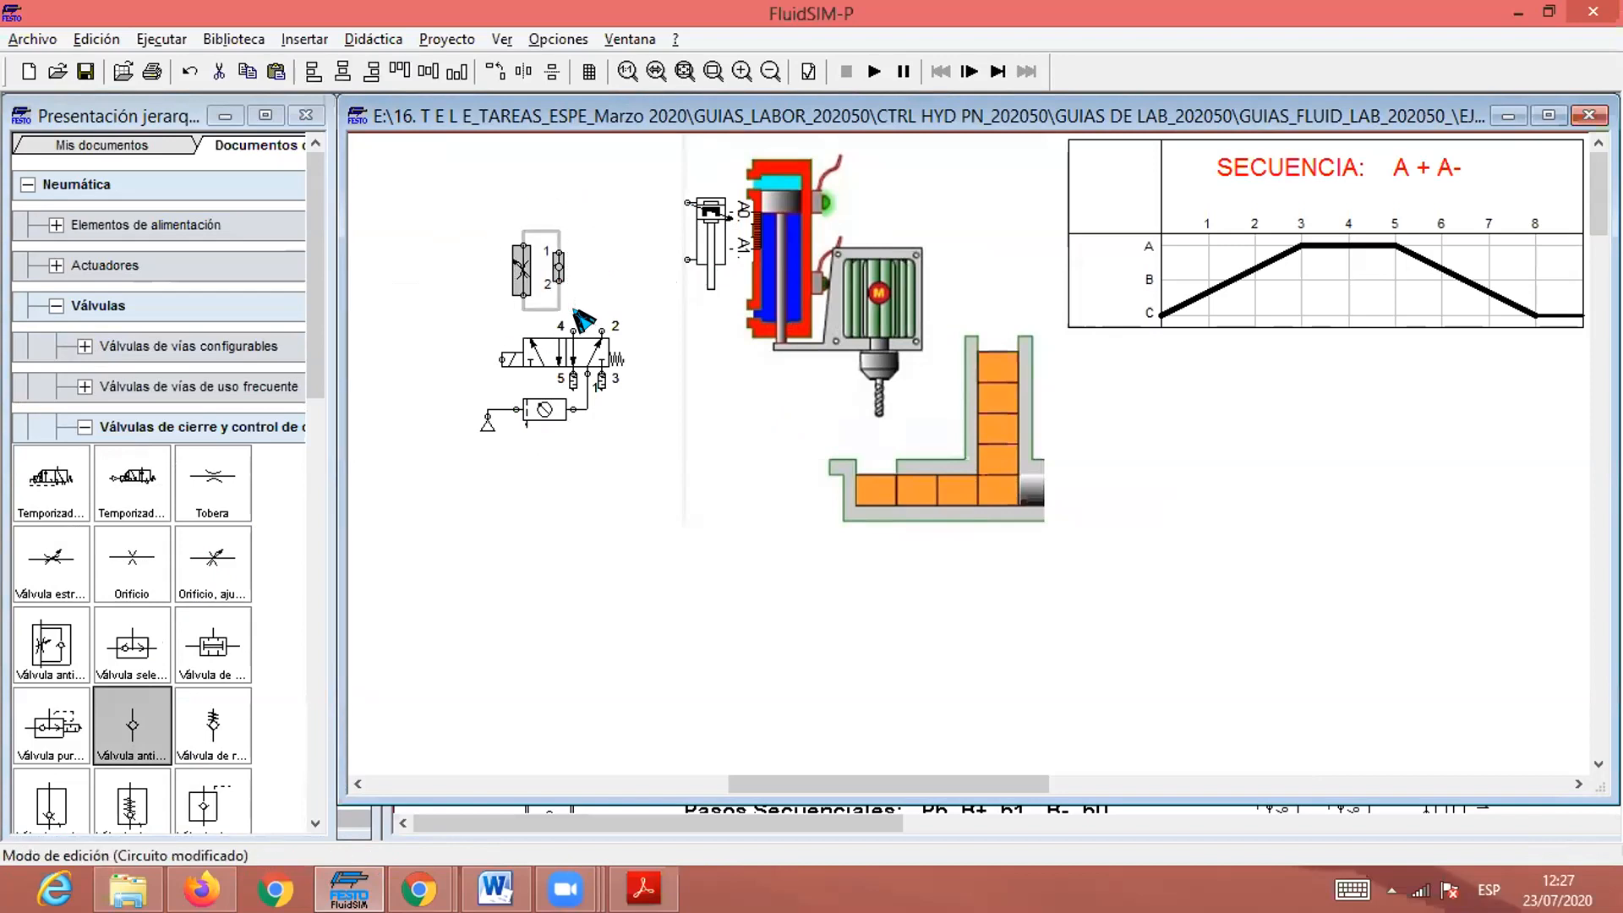
key("ctrl+c")
key("ctrl+v")
left_click_drag(986, 507, 584, 265)
key("Down")
key("Up")
left_click(618, 446)
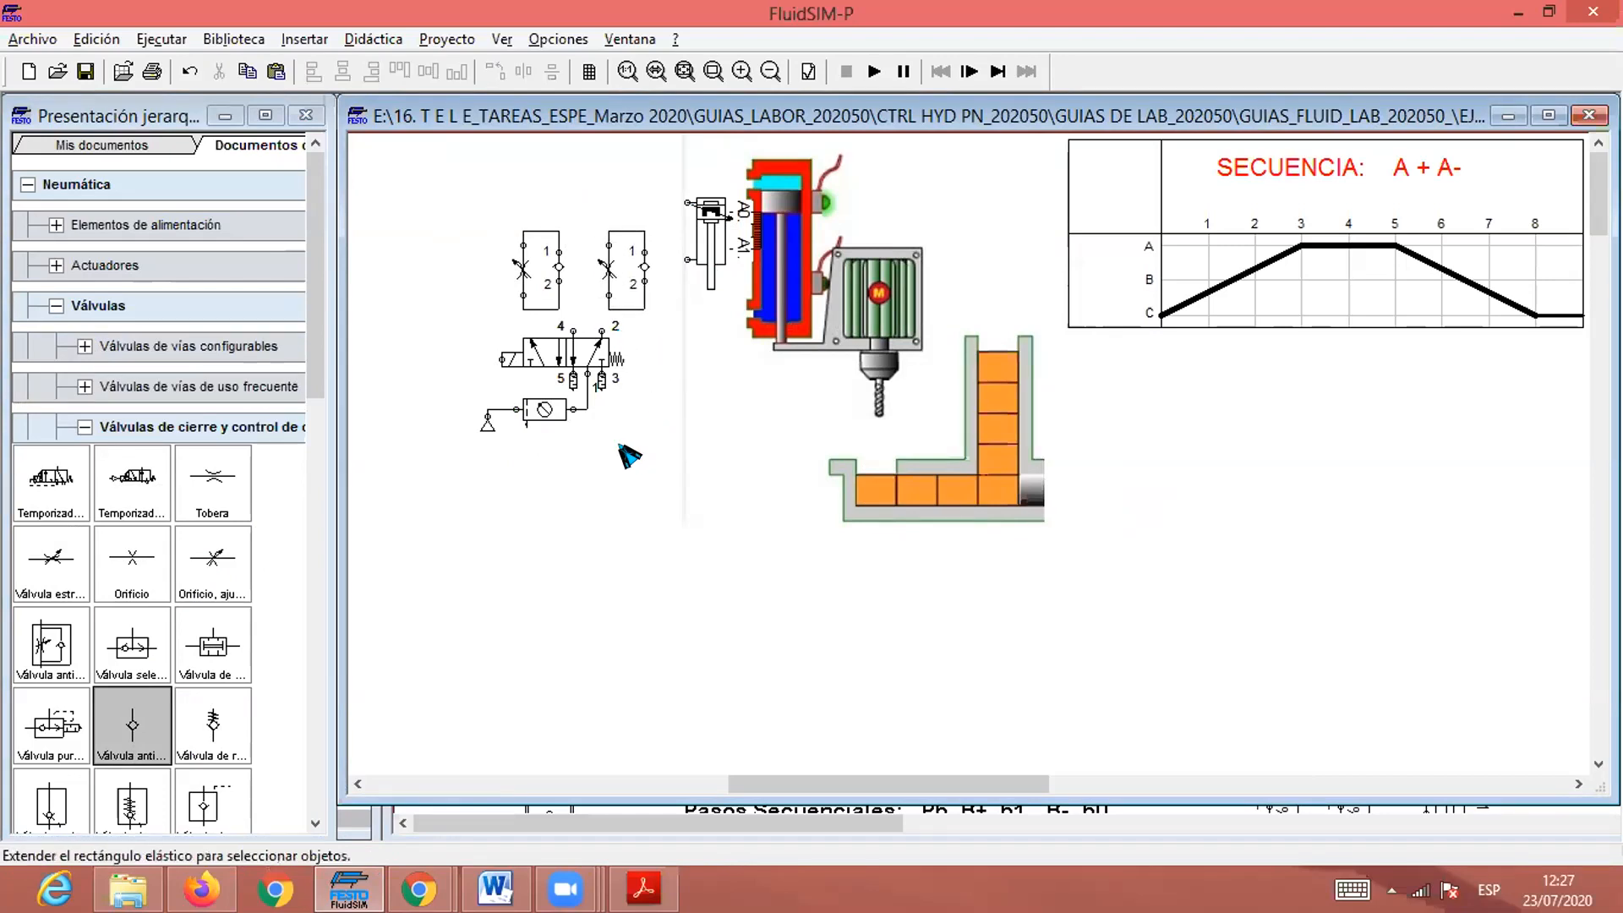
Connect the two throttle-check groups to valve ports 4 and 2 and to the cylinder's upper and lower ports.
left_click_drag(607, 302, 602, 330)
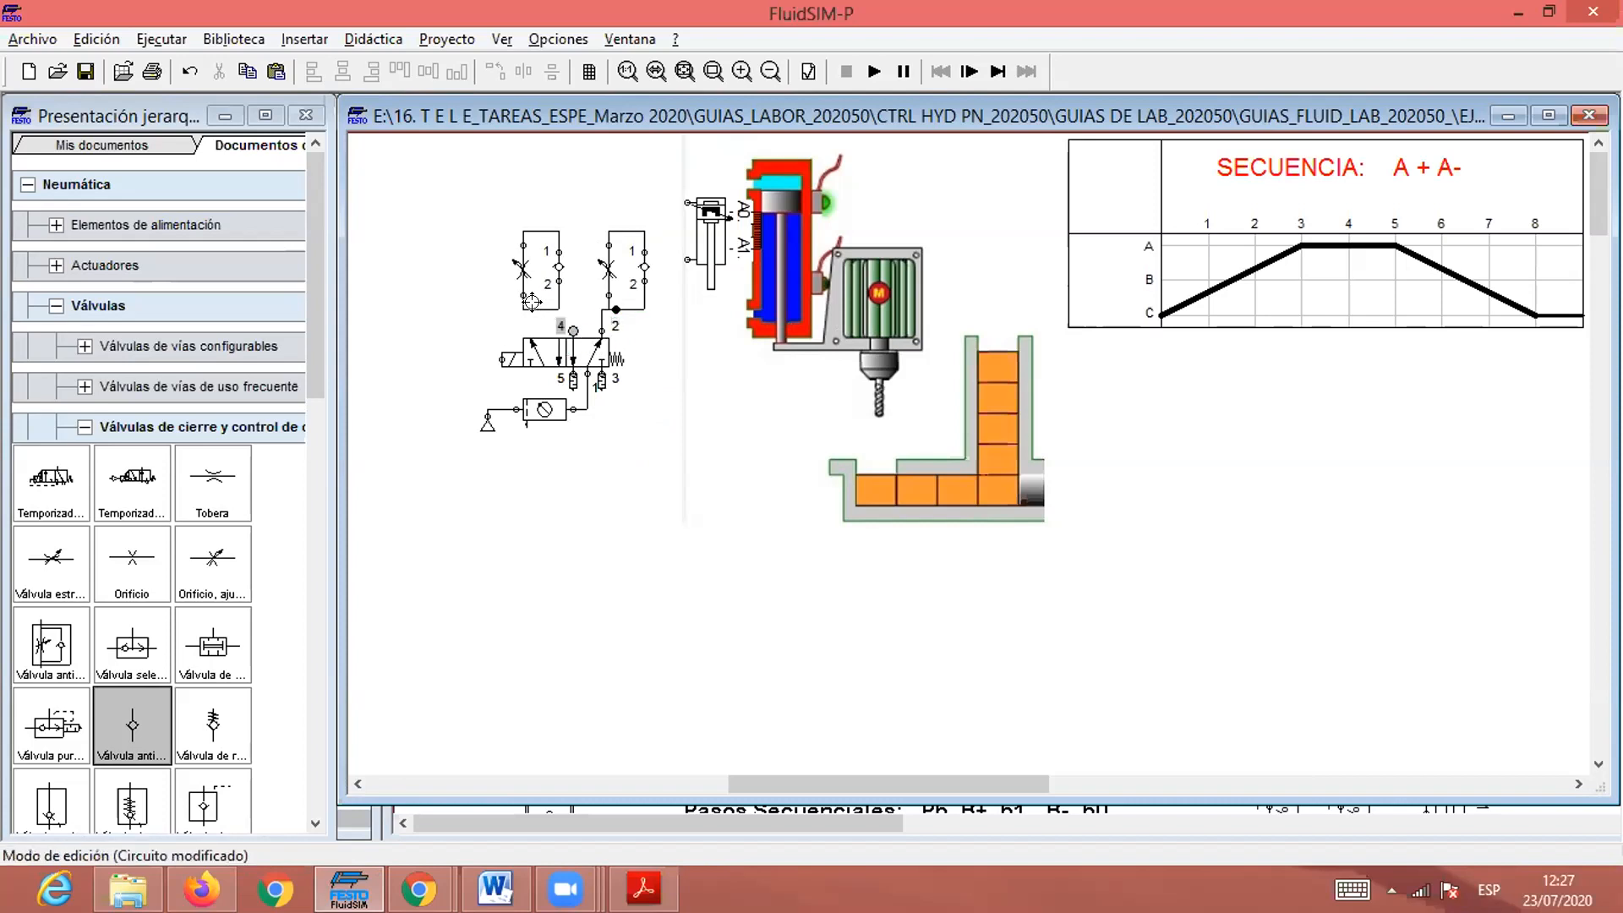
left_click_drag(531, 300, 560, 324)
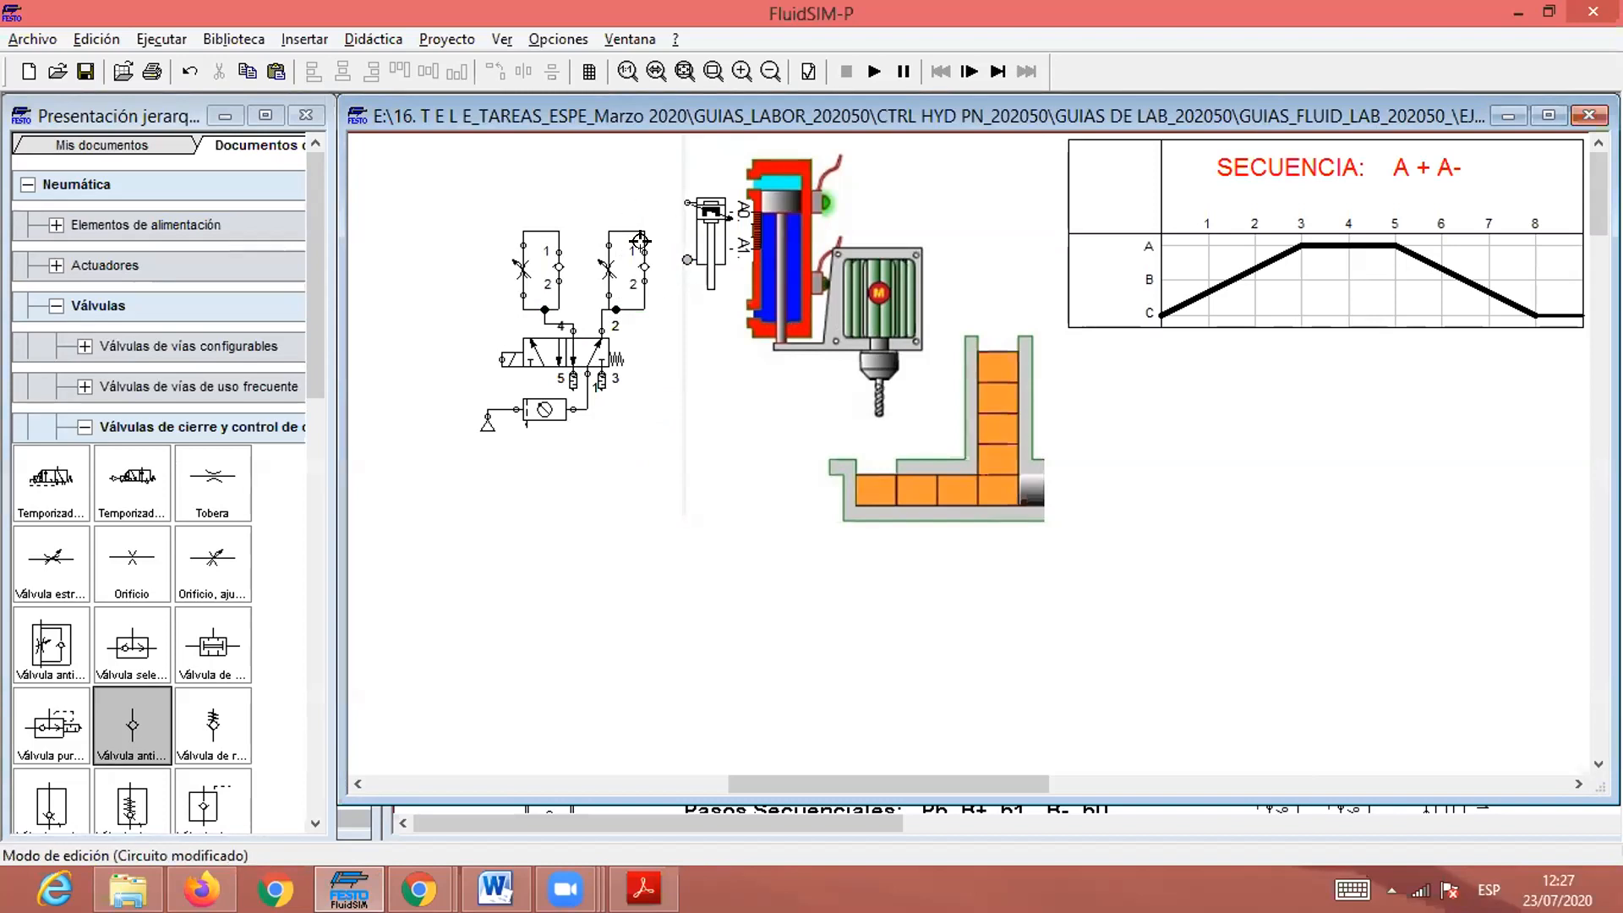
left_click_drag(642, 226, 640, 229)
Turn off cushioning and detection in the double-acting cylinder's configuration.
double_click(714, 241)
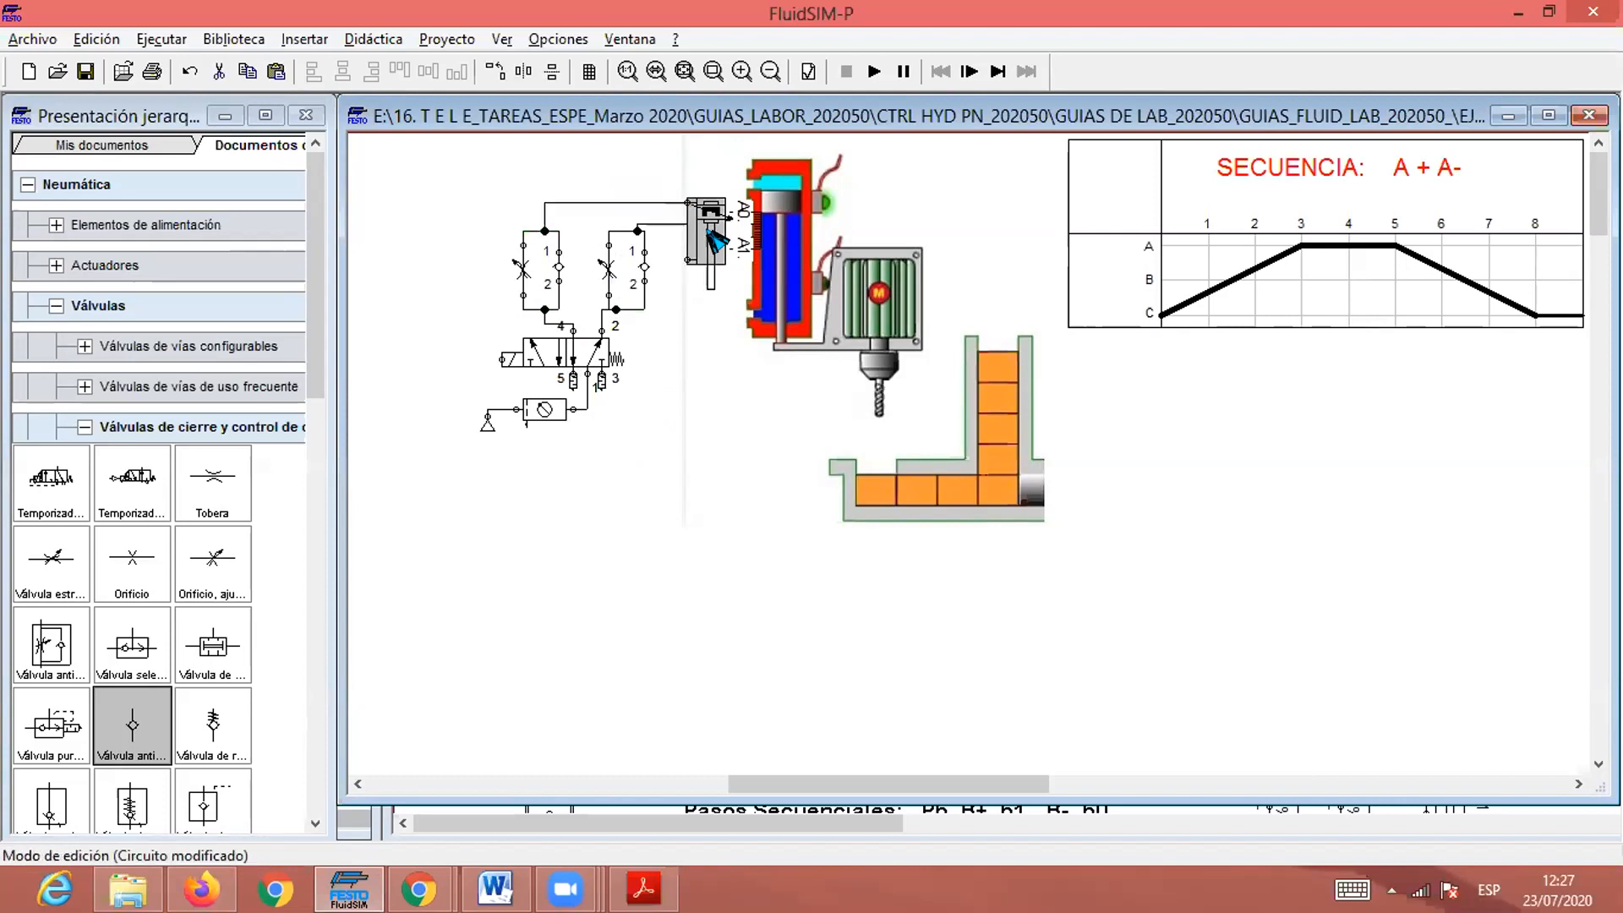
left_click(579, 209)
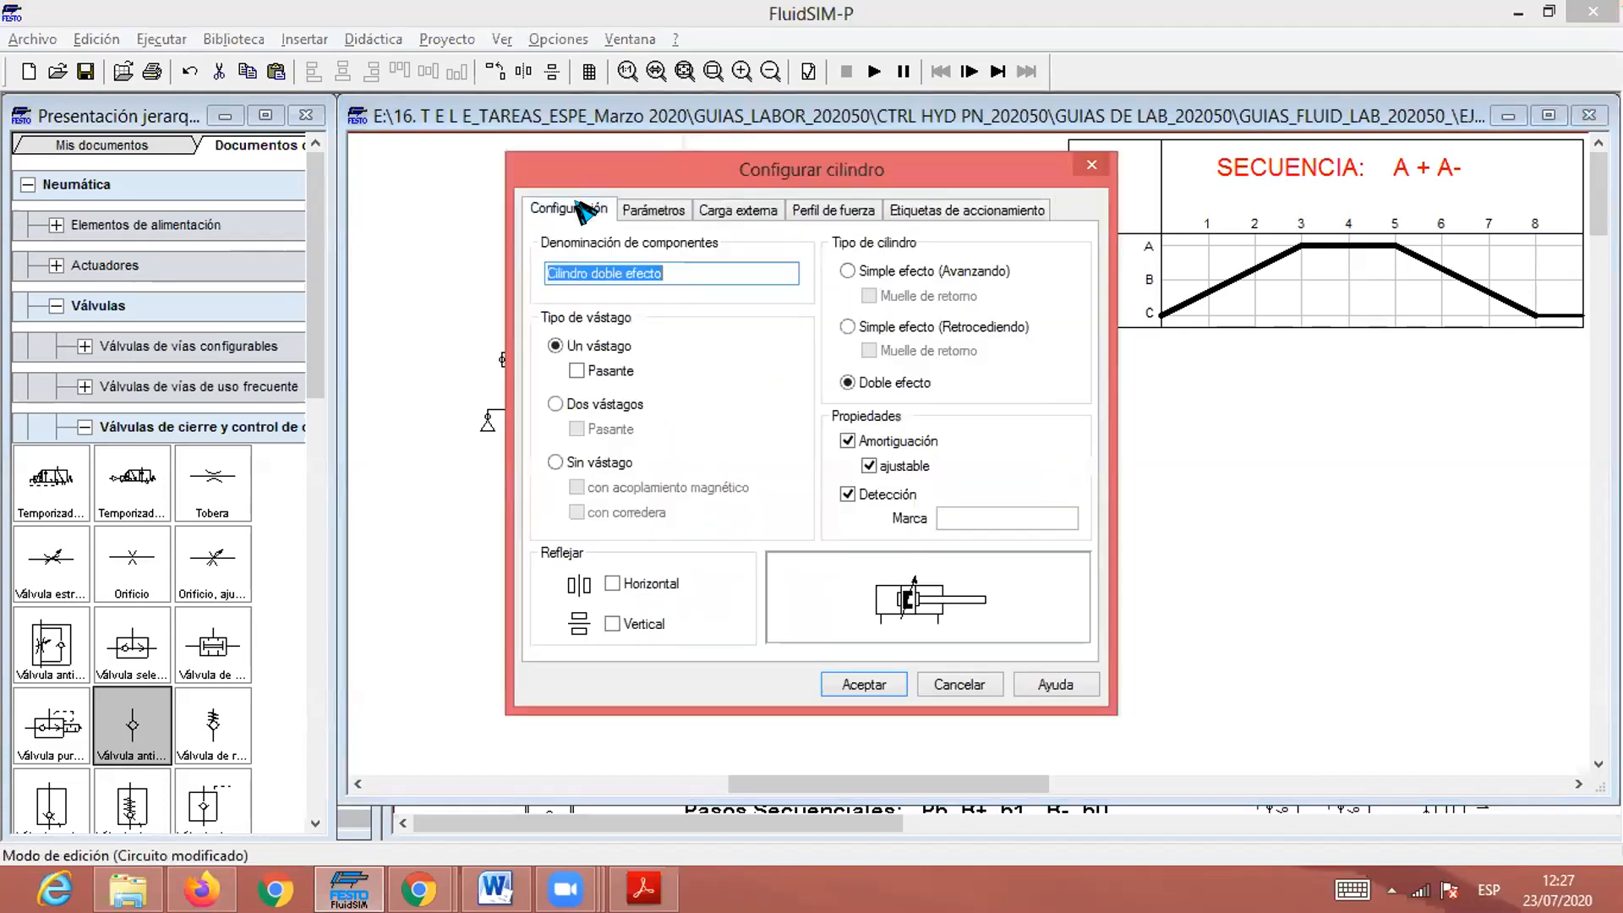
left_click(847, 440)
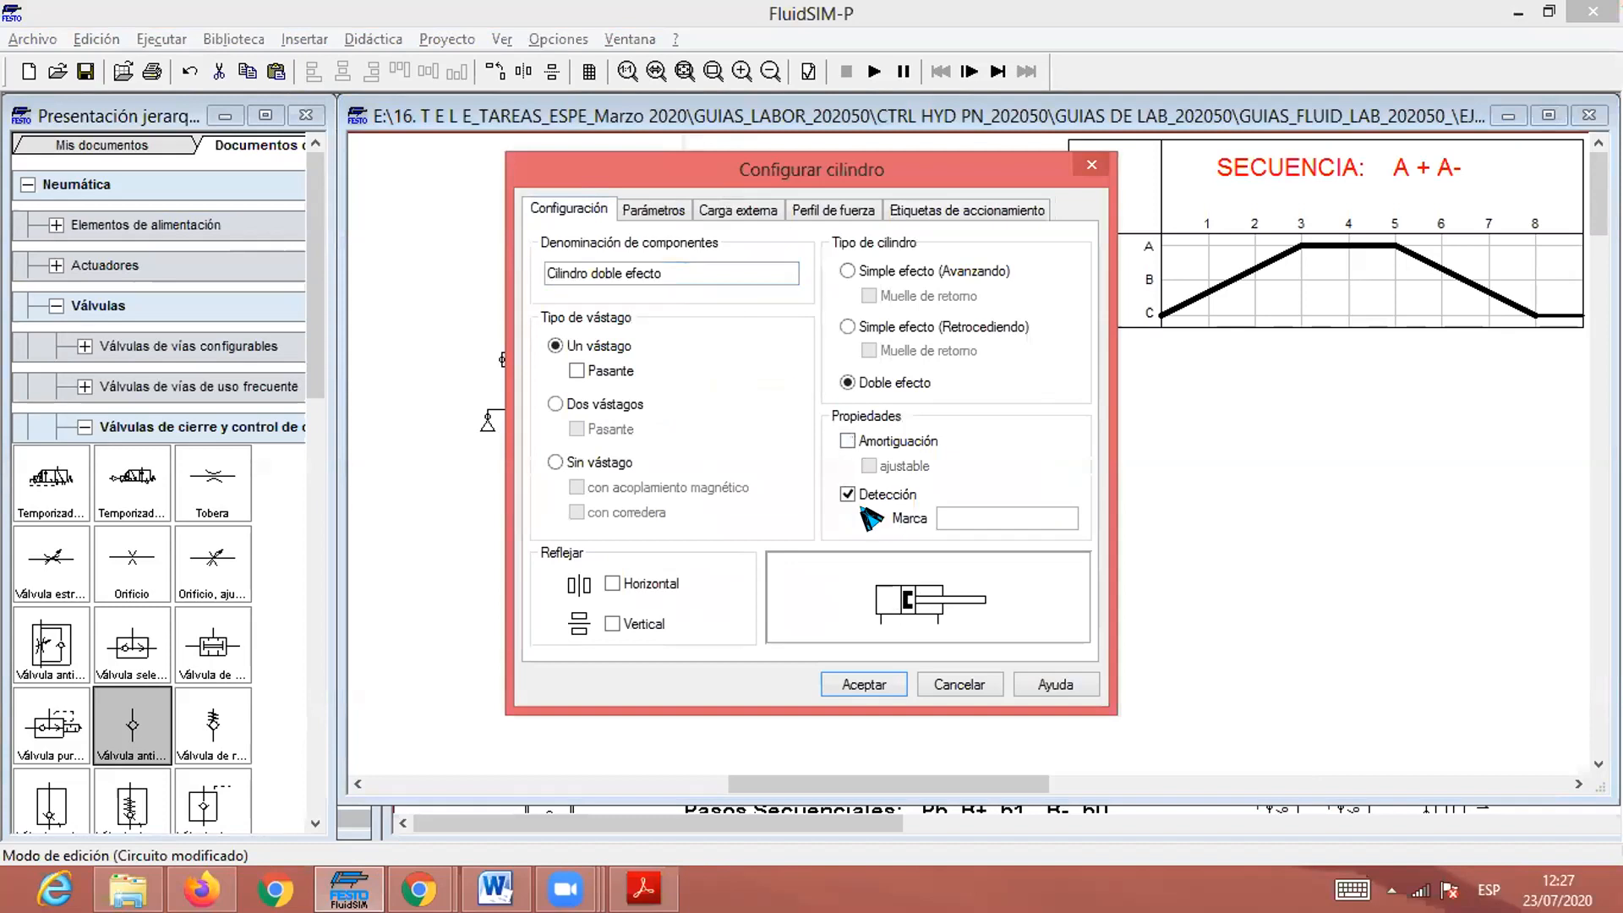
left_click(887, 493)
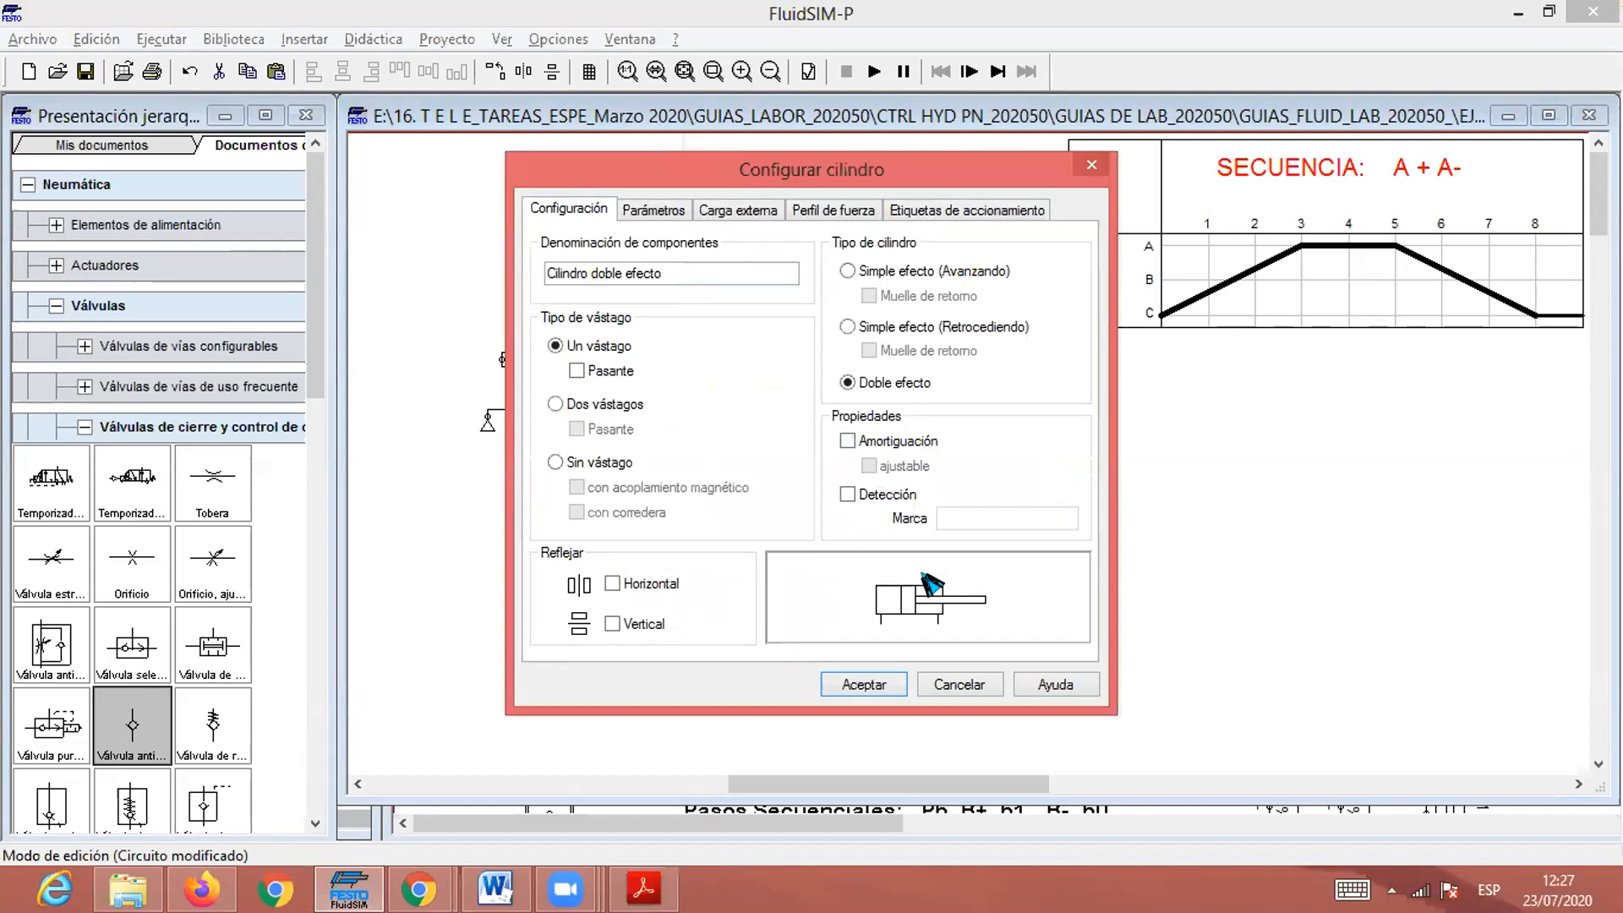
left_click(863, 685)
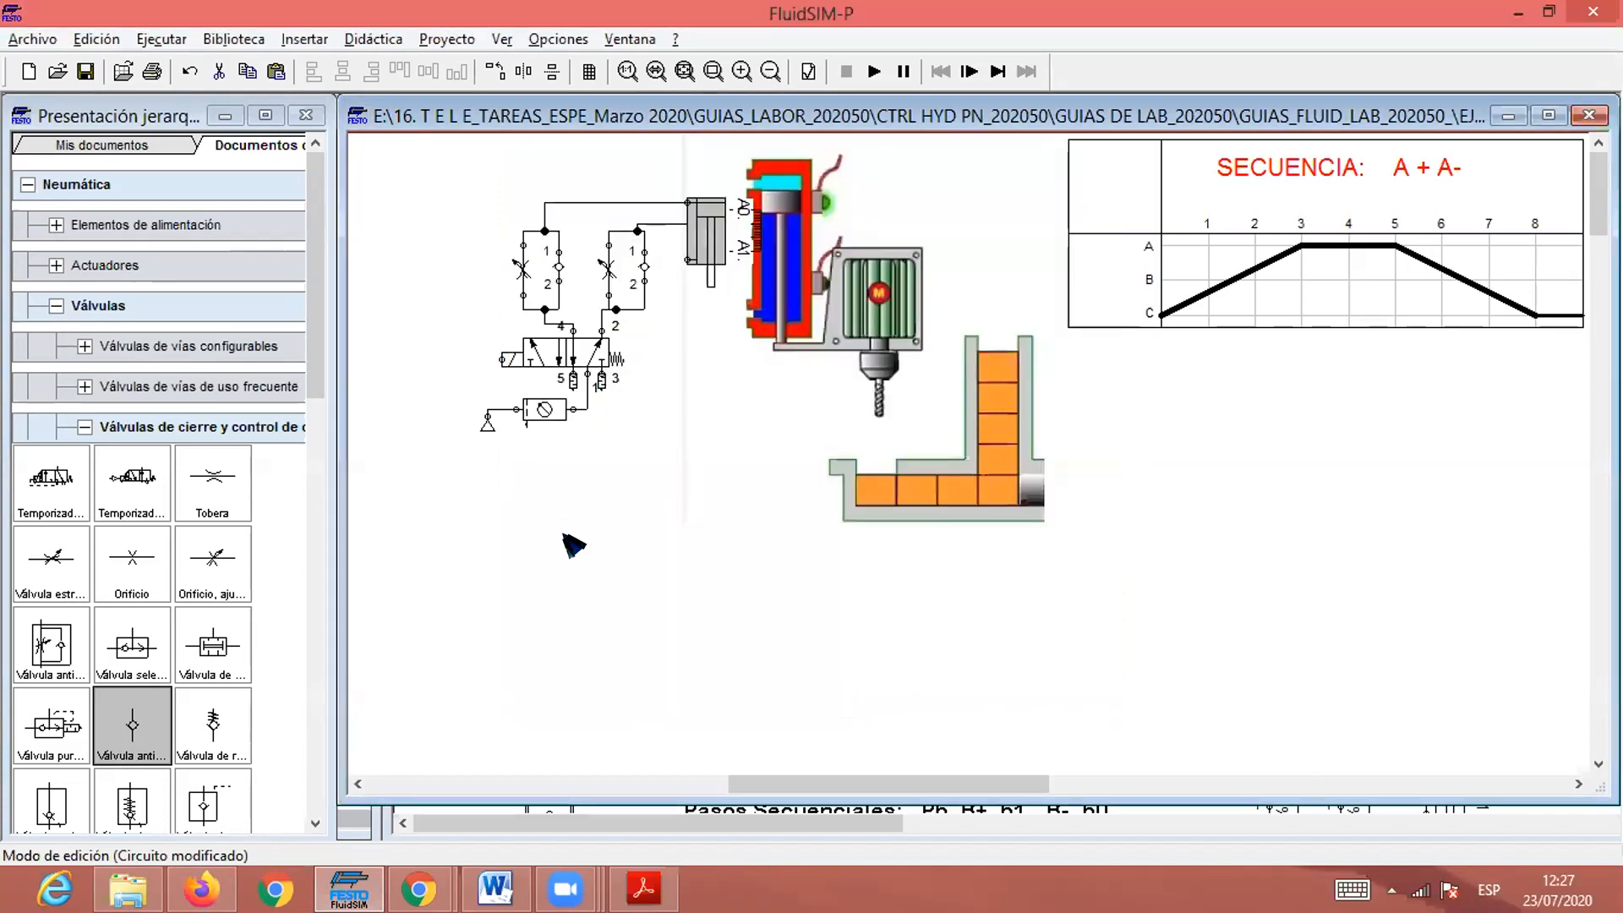
Label the solenoid of the 5/n-way valve "A.".
double_click(491, 355)
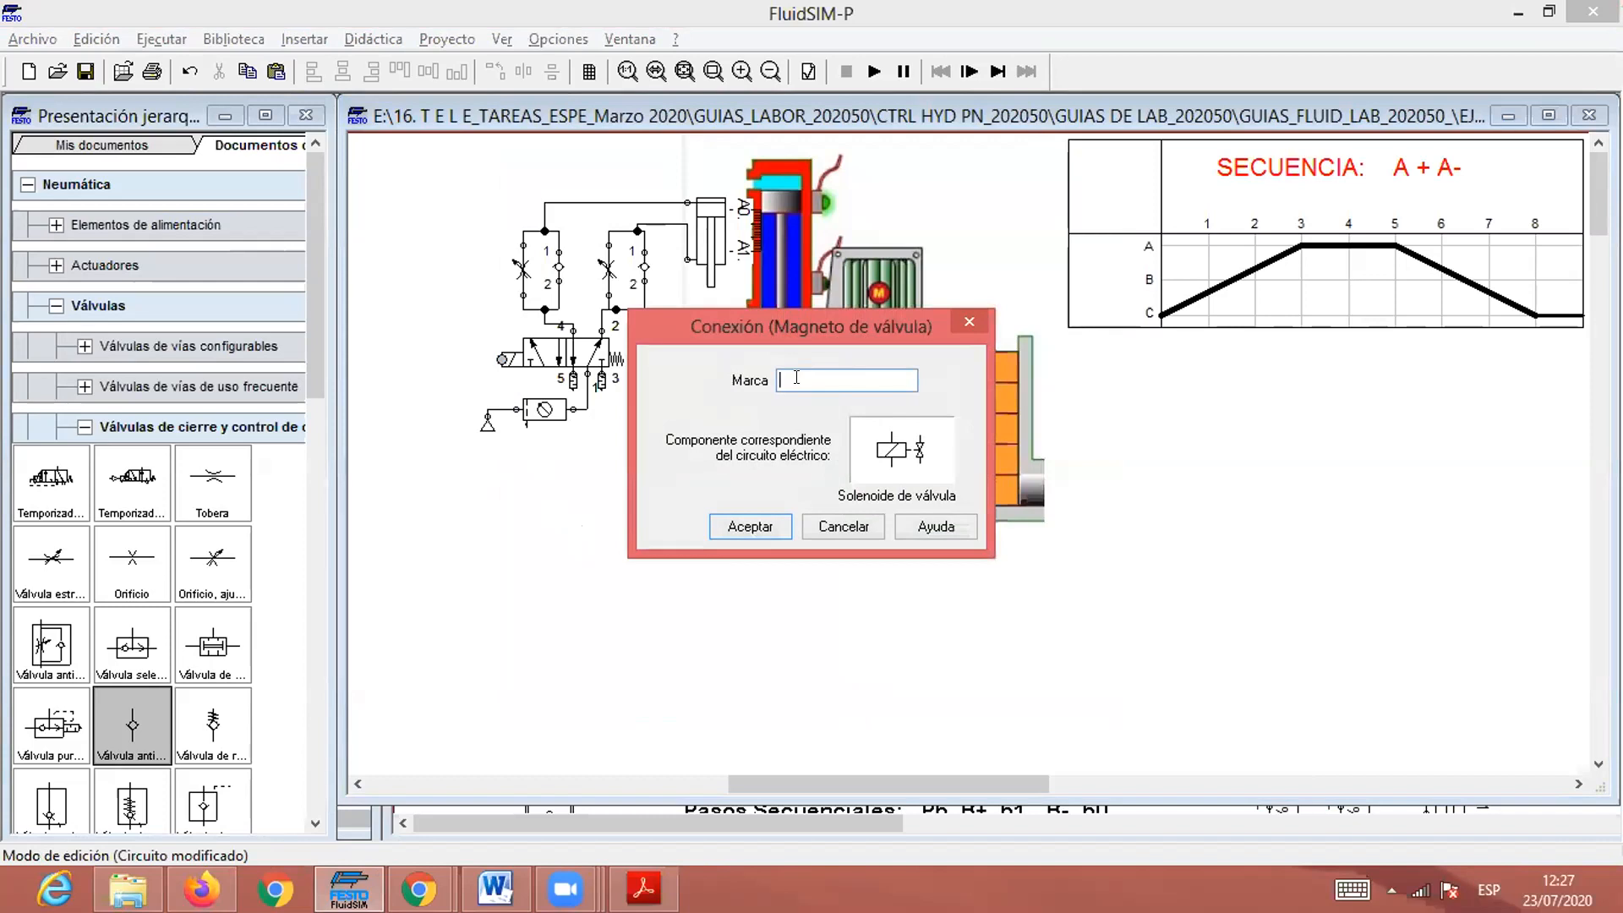
type("M")
type(".")
left_click(767, 527)
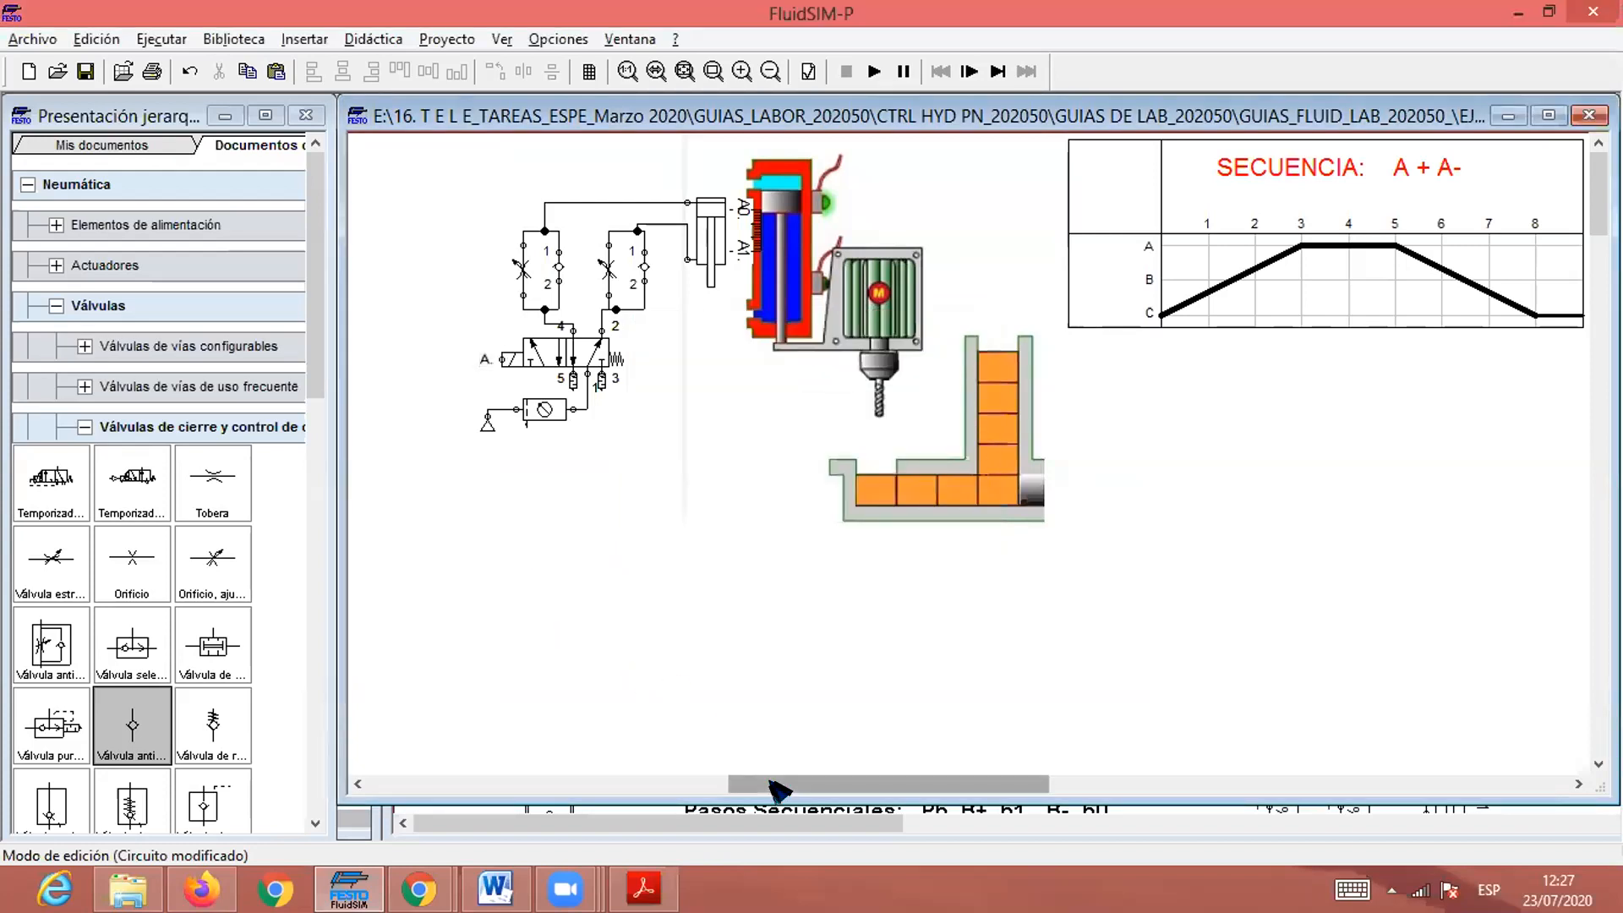
Set both throttle valves to a 2% opening degree and display that value beside each symbol.
left_click_drag(815, 790, 684, 776)
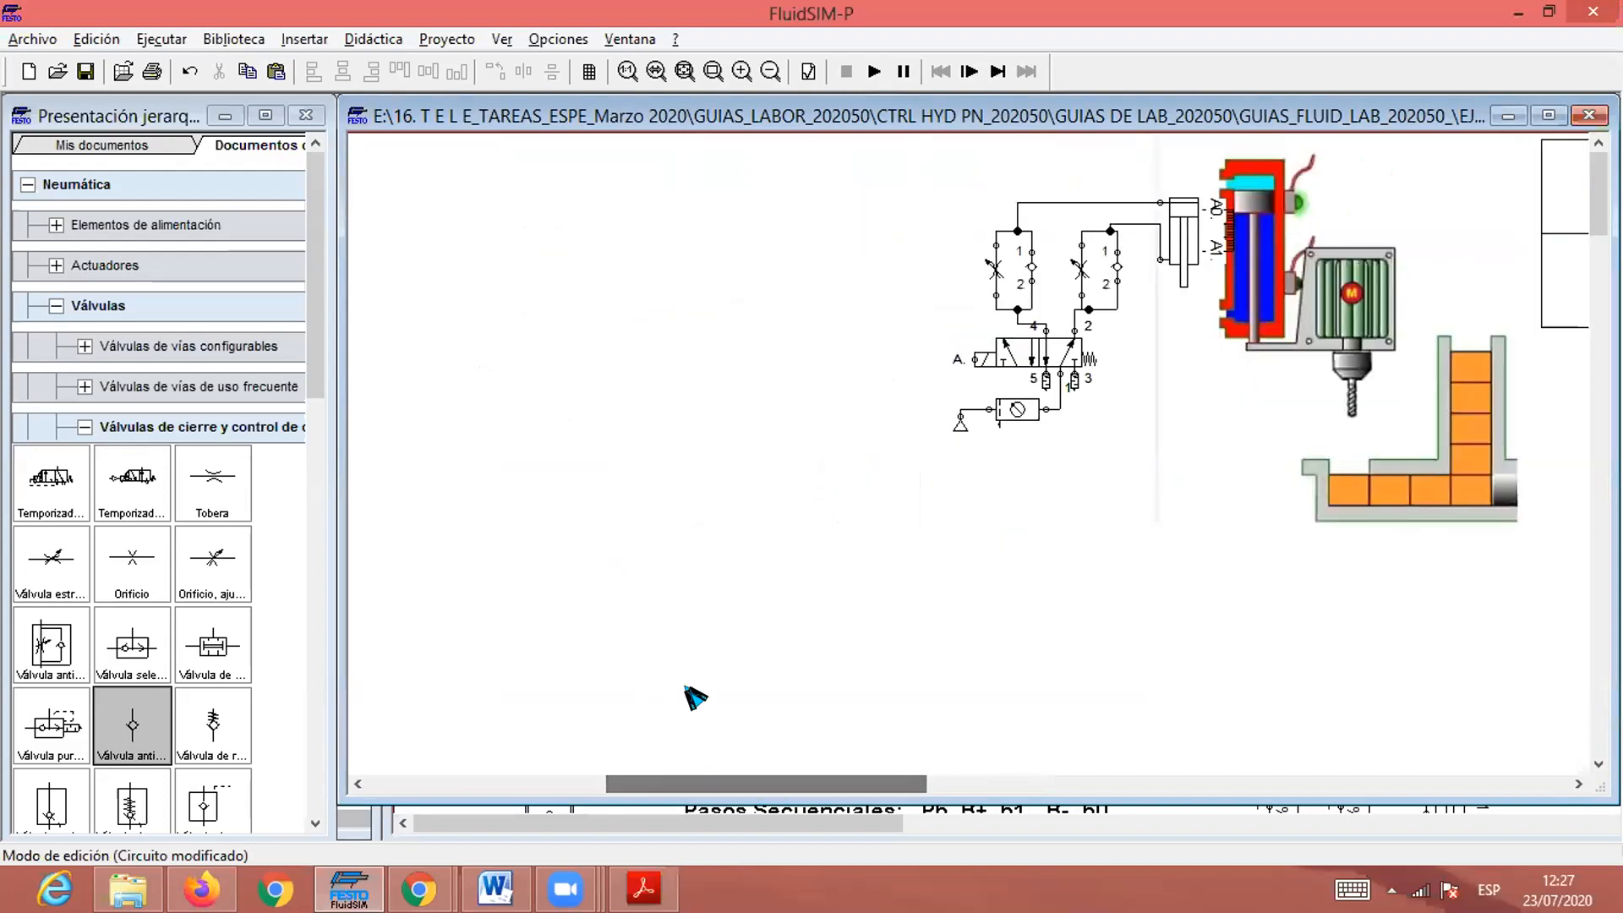
double_click(997, 270)
type("2")
left_click(801, 370)
left_click(810, 549)
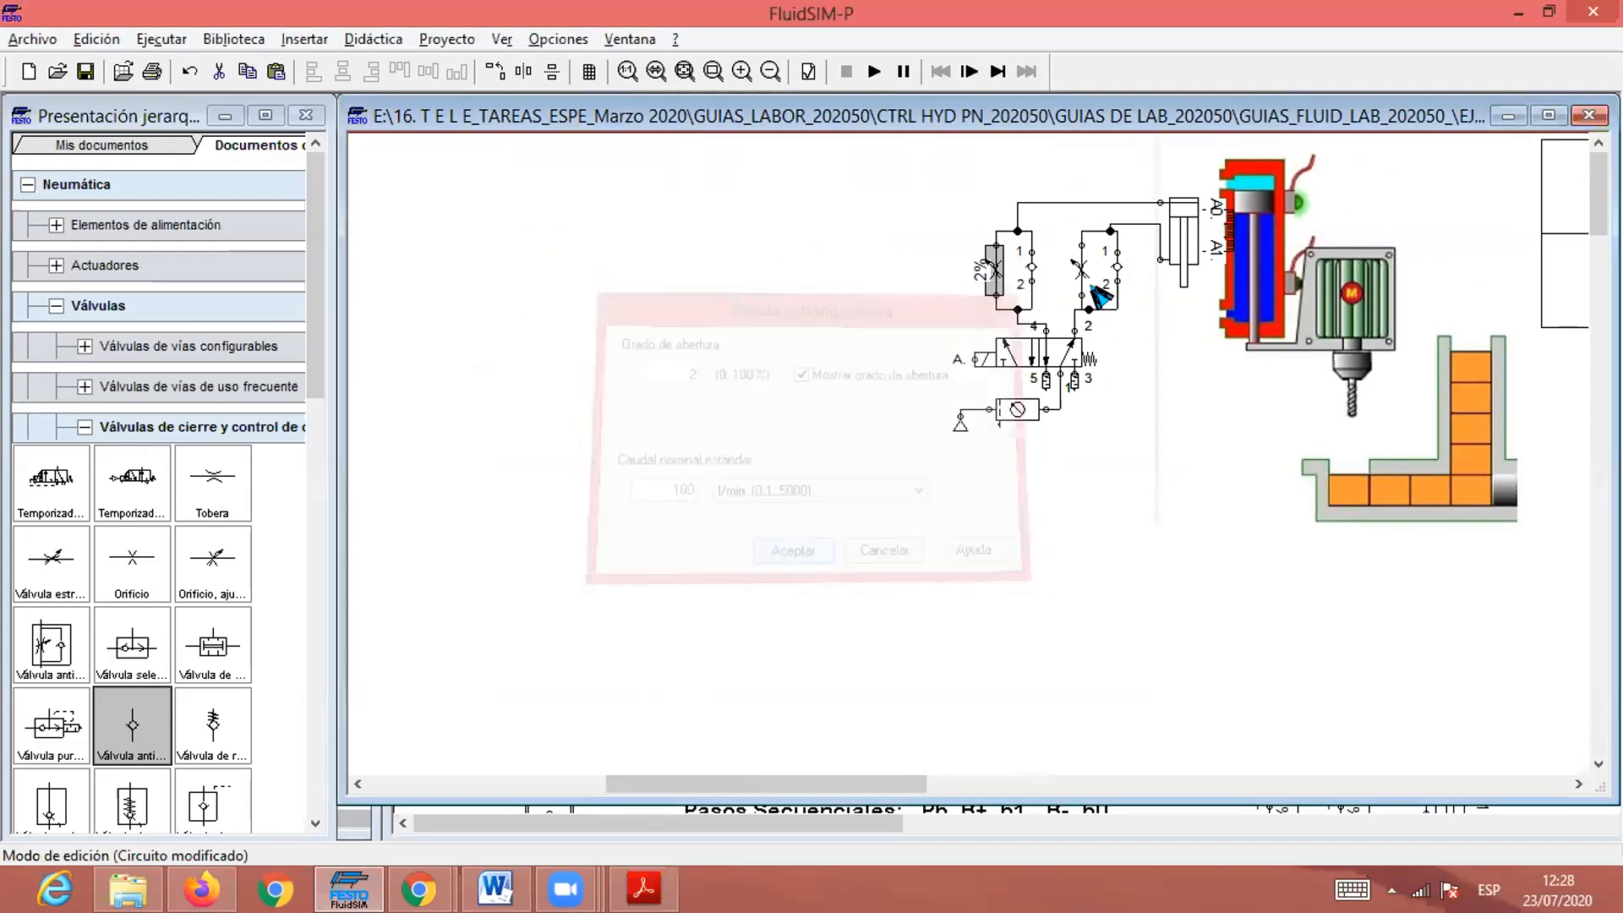
double_click(1091, 286)
type("2")
left_click(800, 370)
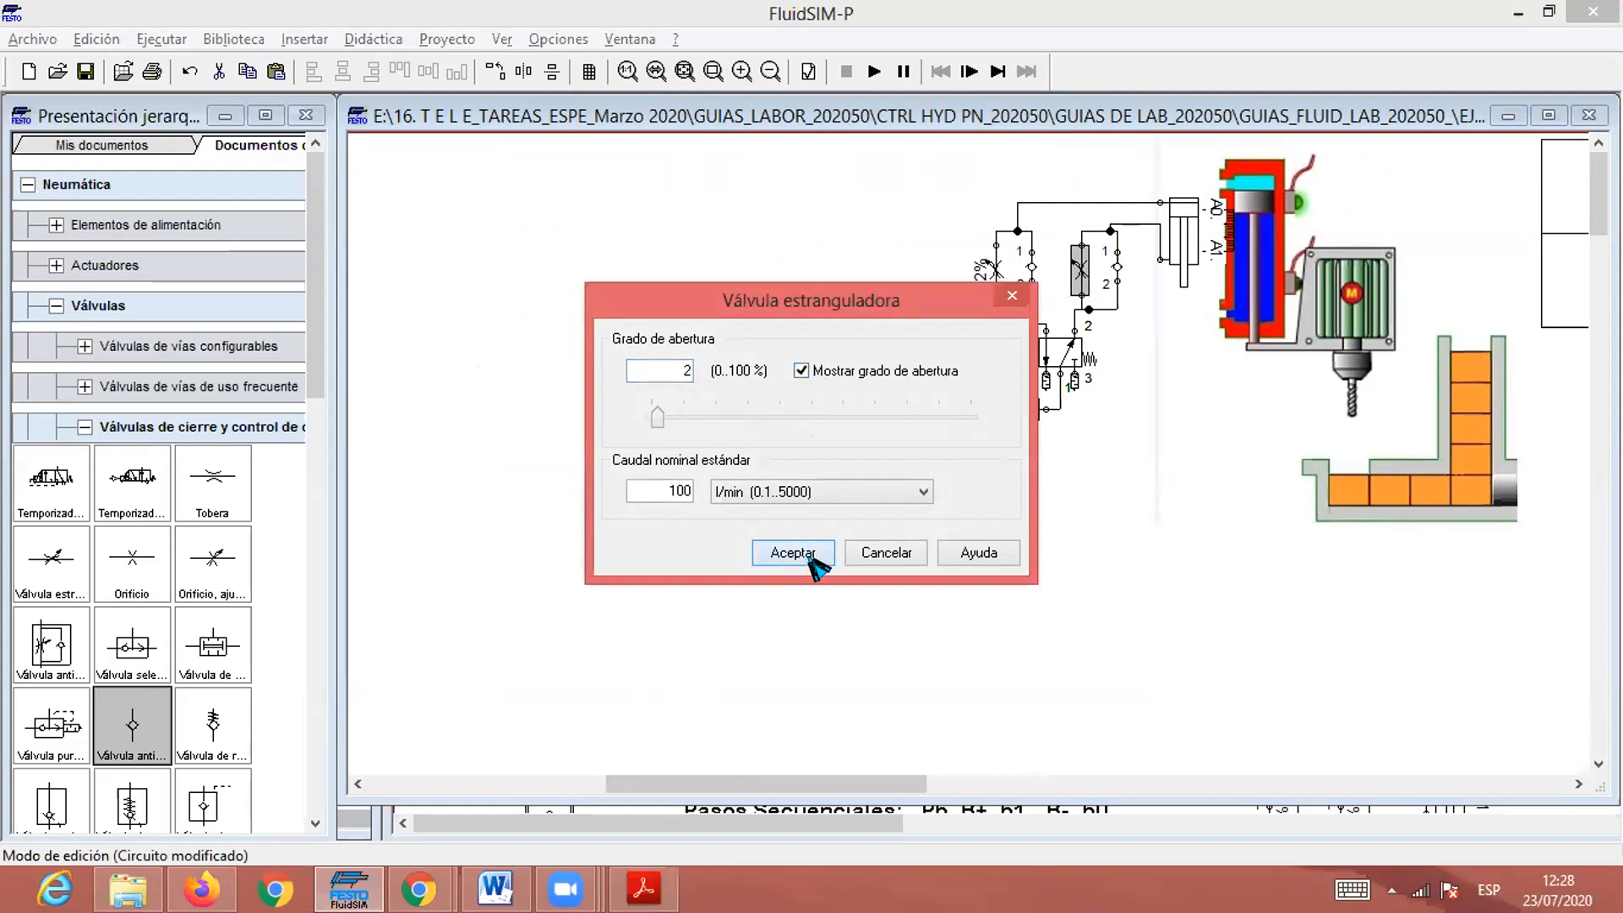
left_click(793, 553)
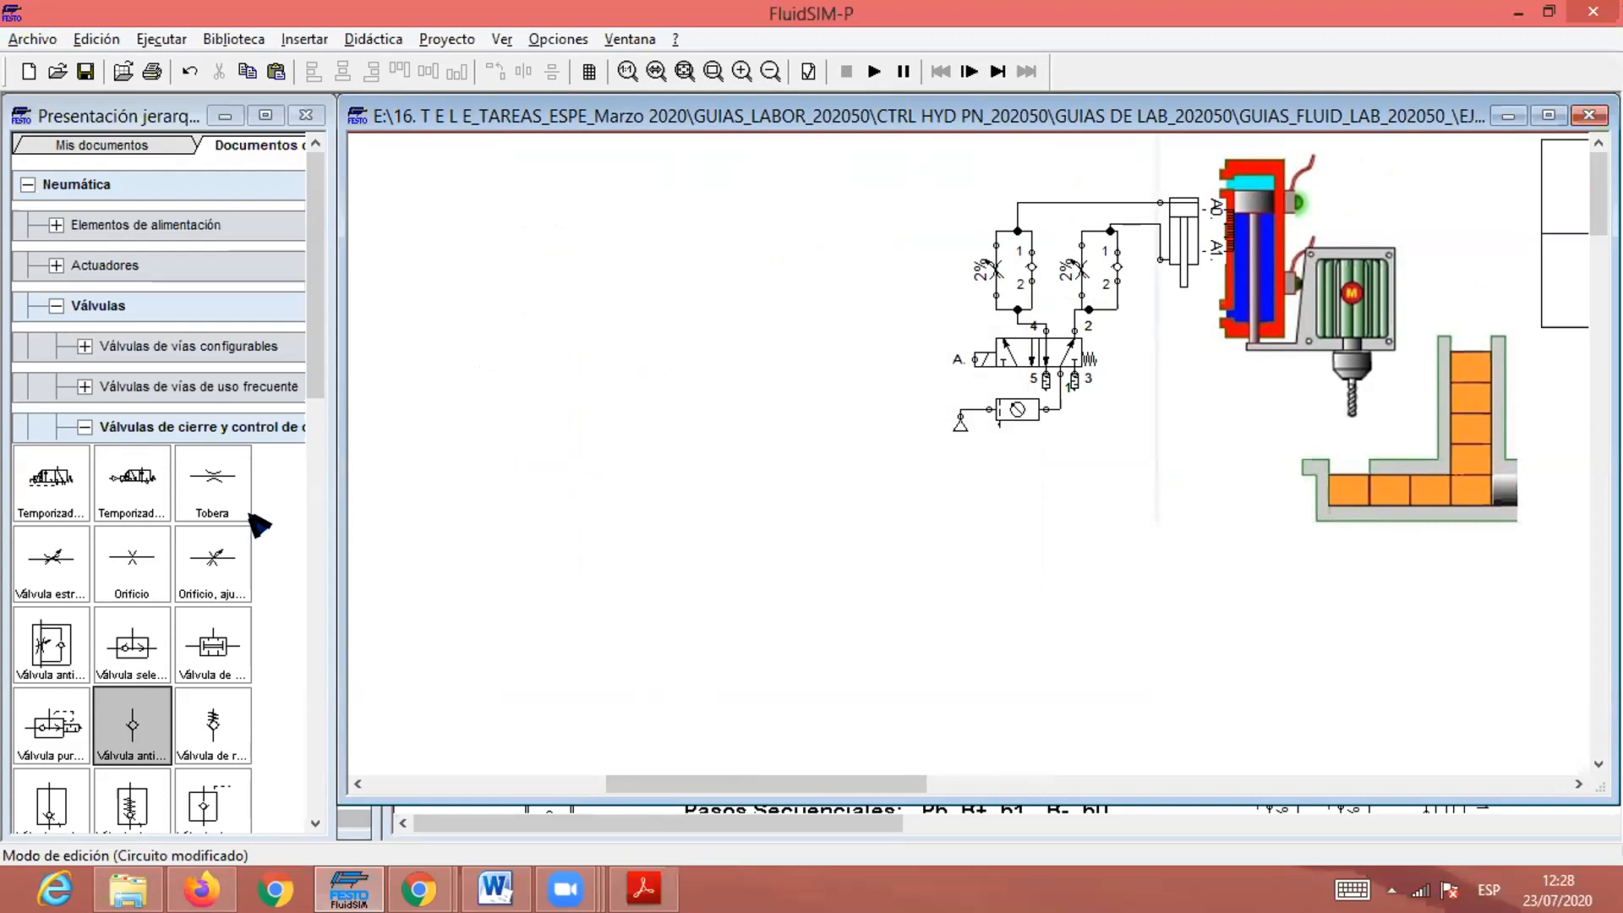
Place a text component in the blank area left of the pneumatic circuit and enter "ELECTRONEUMATICA CON GRACET 1_CYD" in it.
left_click(55, 306)
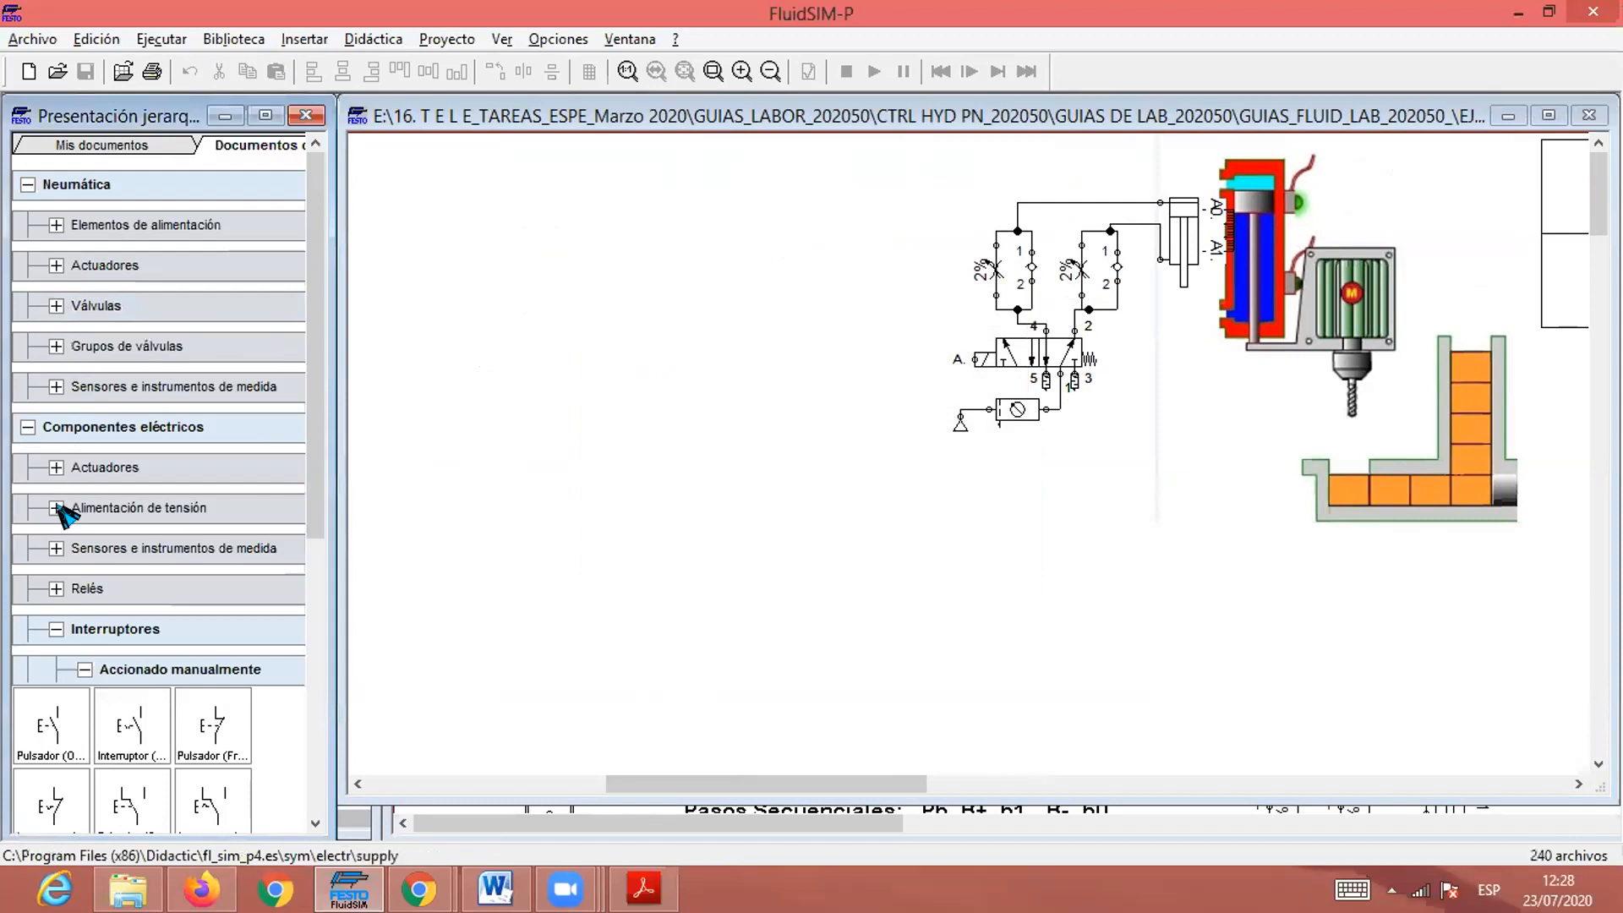
left_click(28, 427)
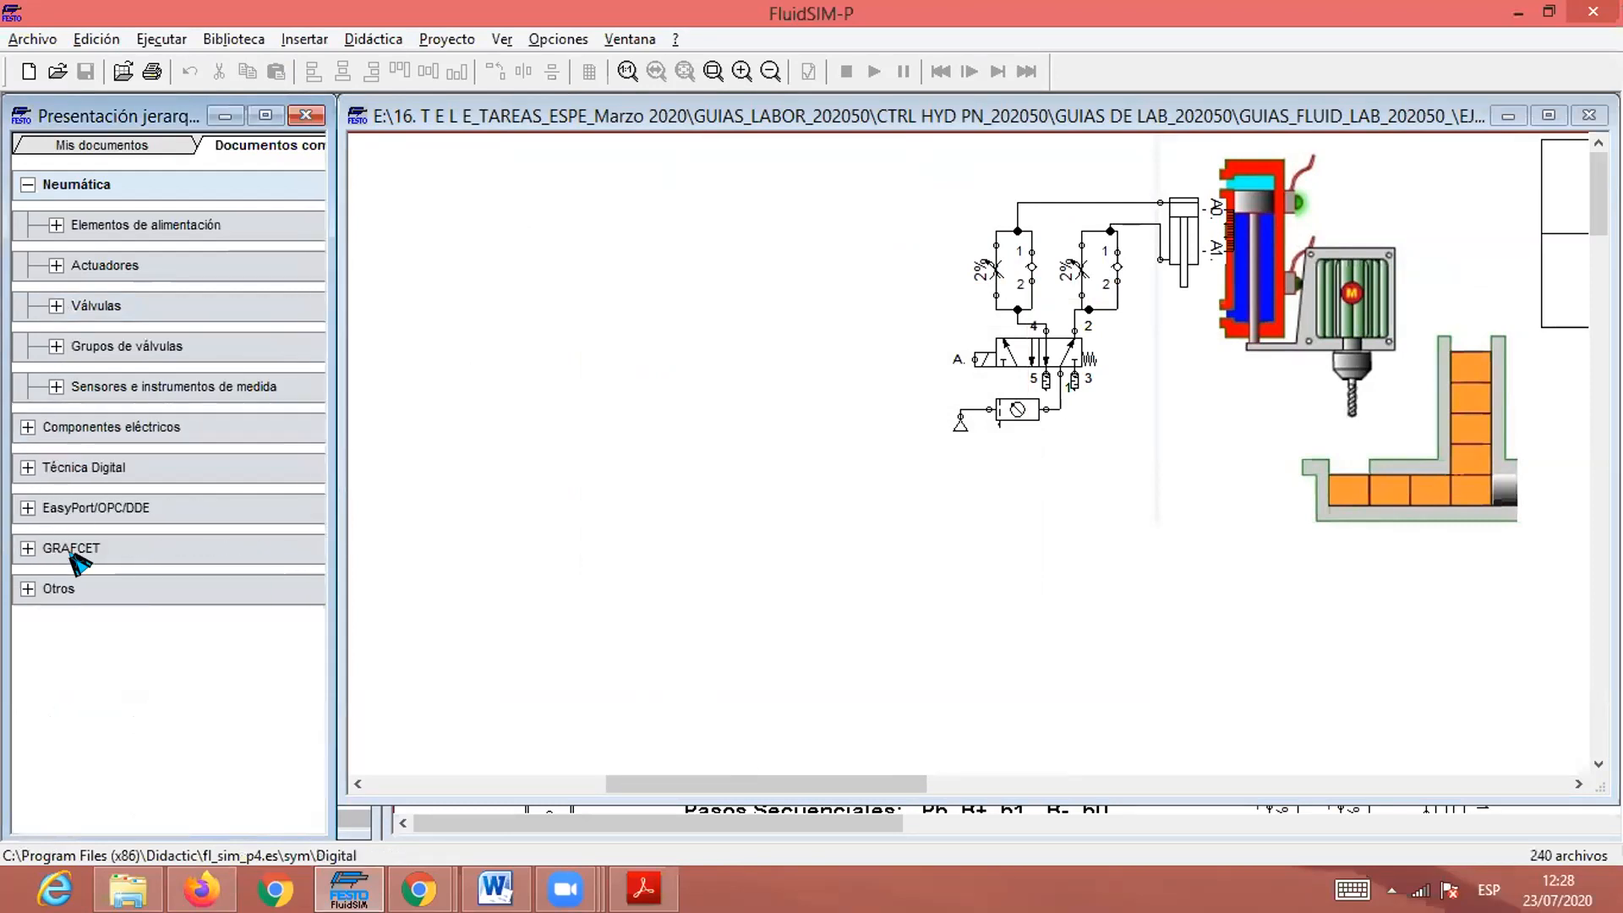
left_click(28, 588)
left_click_drag(148, 736, 514, 173)
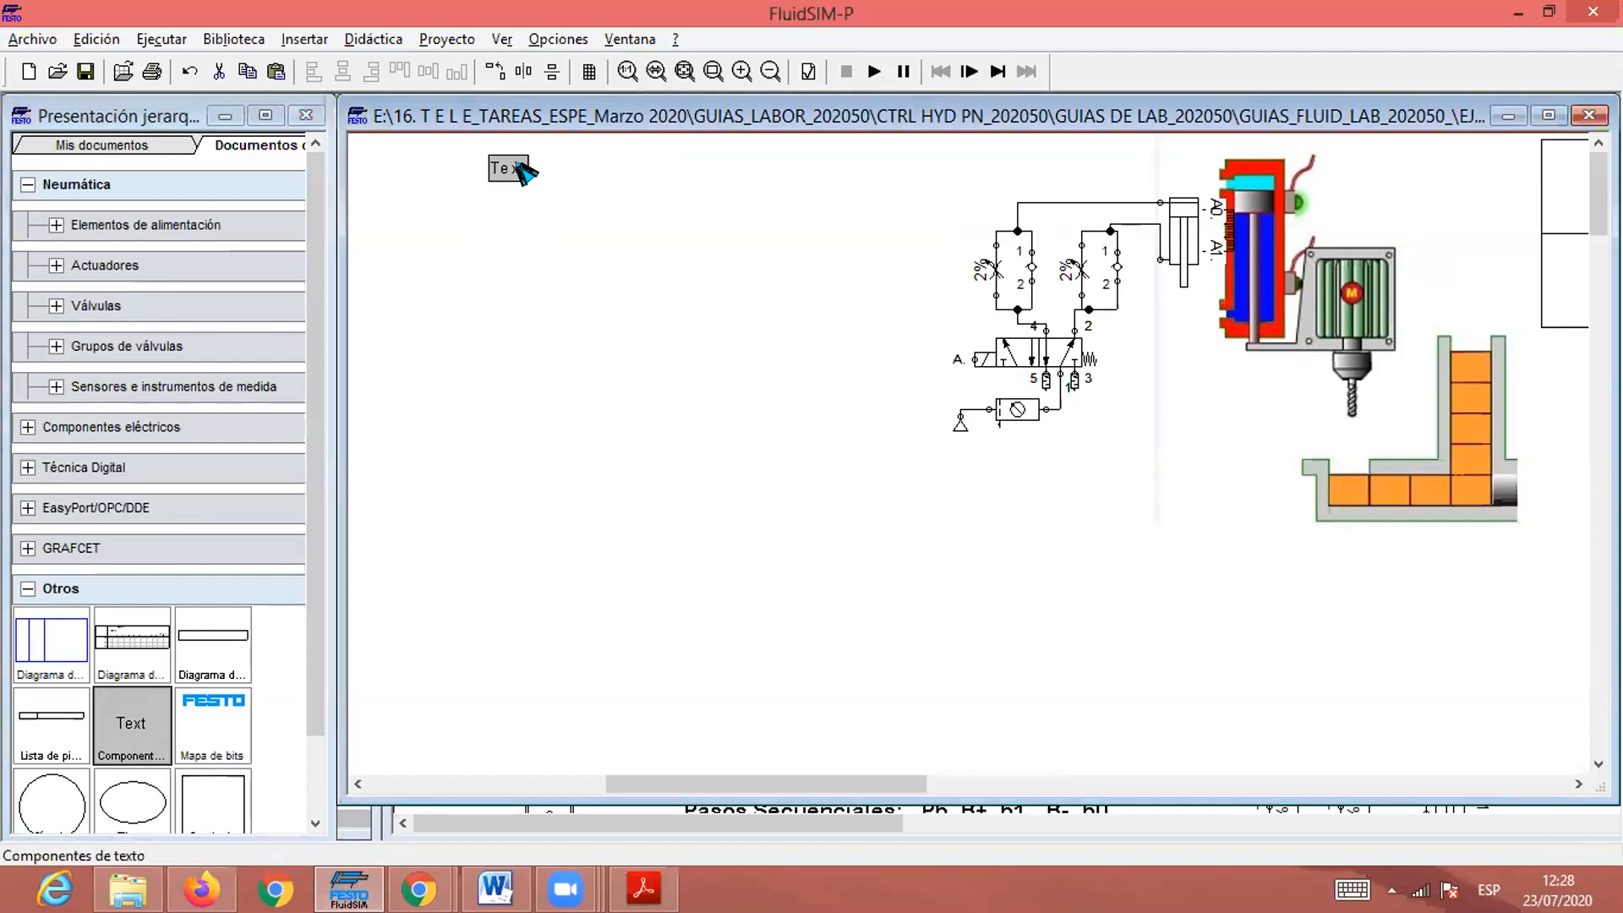
double_click(523, 171)
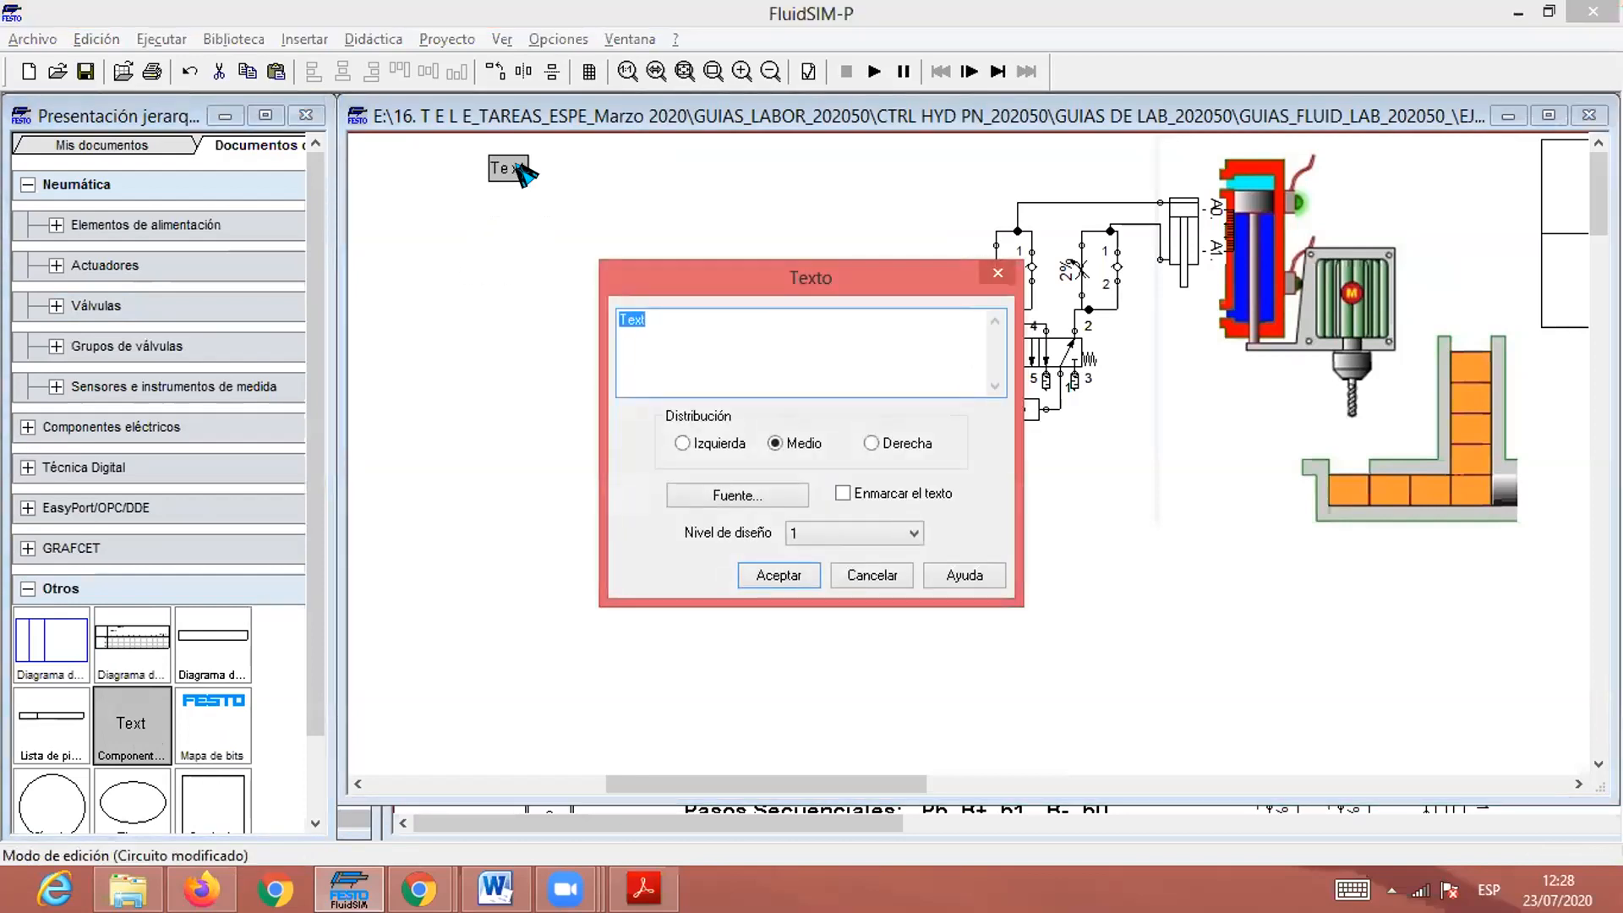
type("ELECTRONEUMATICA CON GRACET  1 CYD")
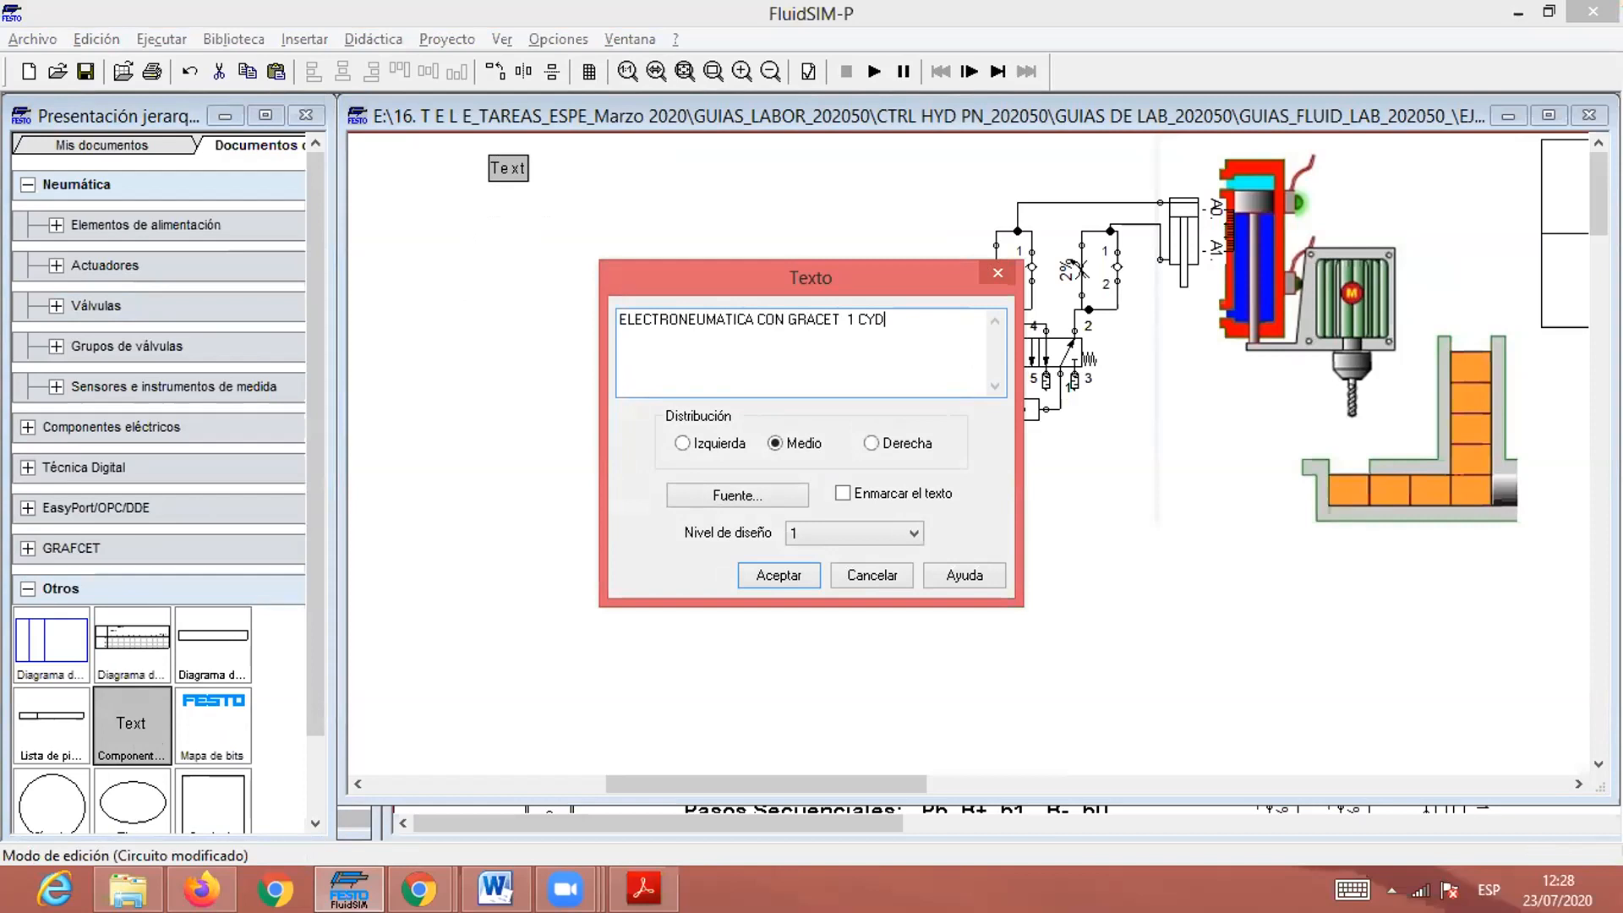
type("_")
left_click_drag(890, 319, 597, 321)
Format the title text in Arial Rounded MT, Negrita, size 26.
left_click(741, 492)
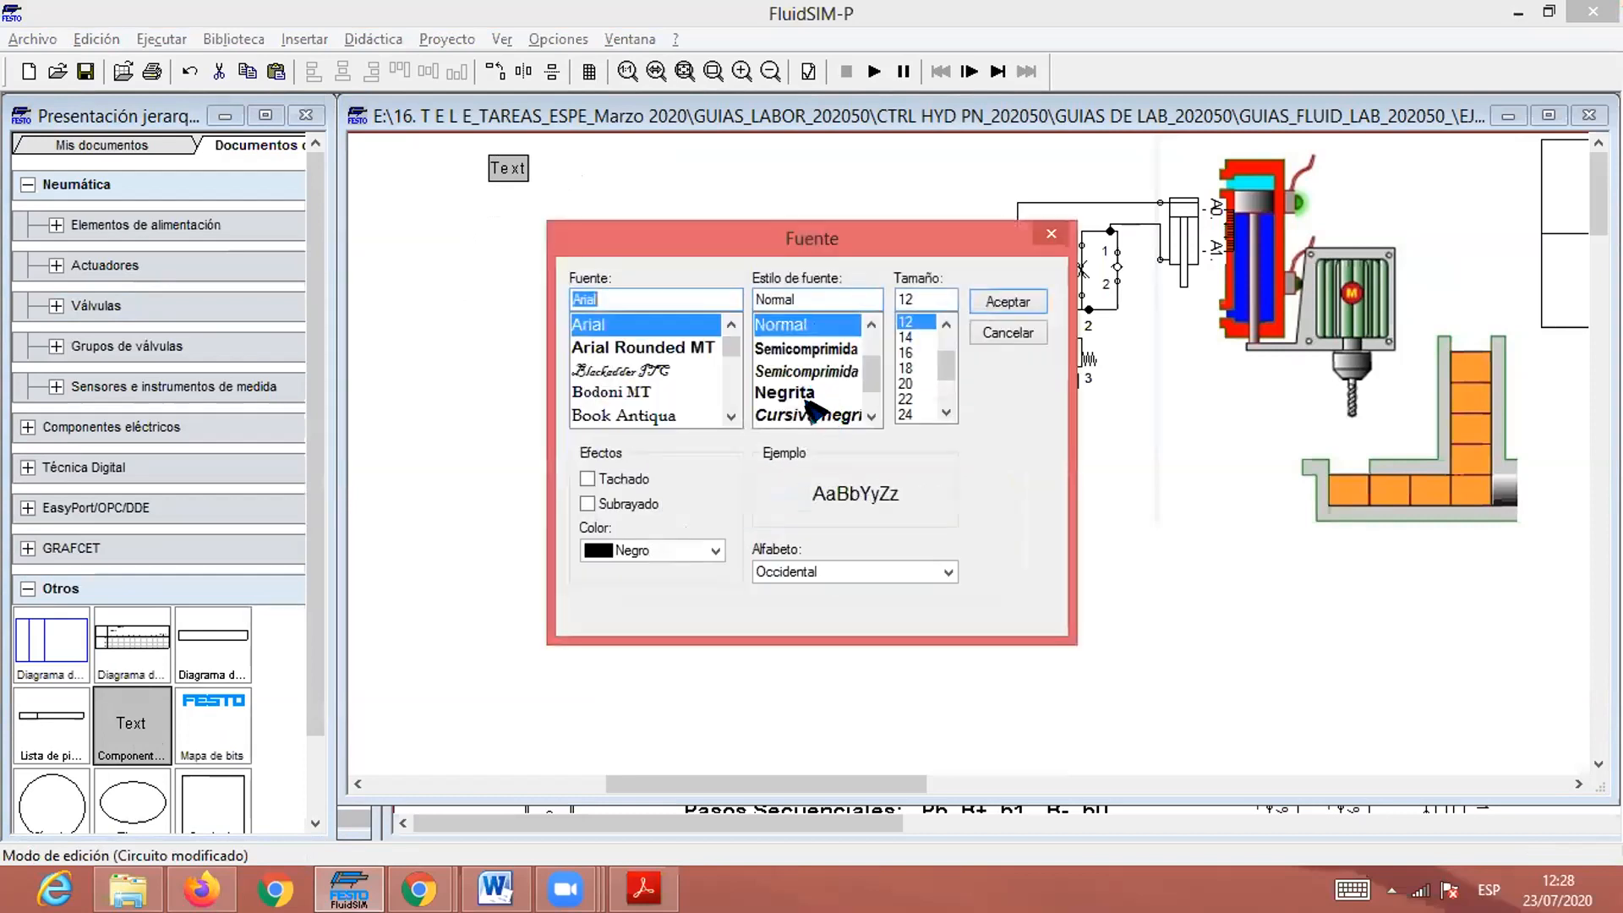
left_click(945, 413)
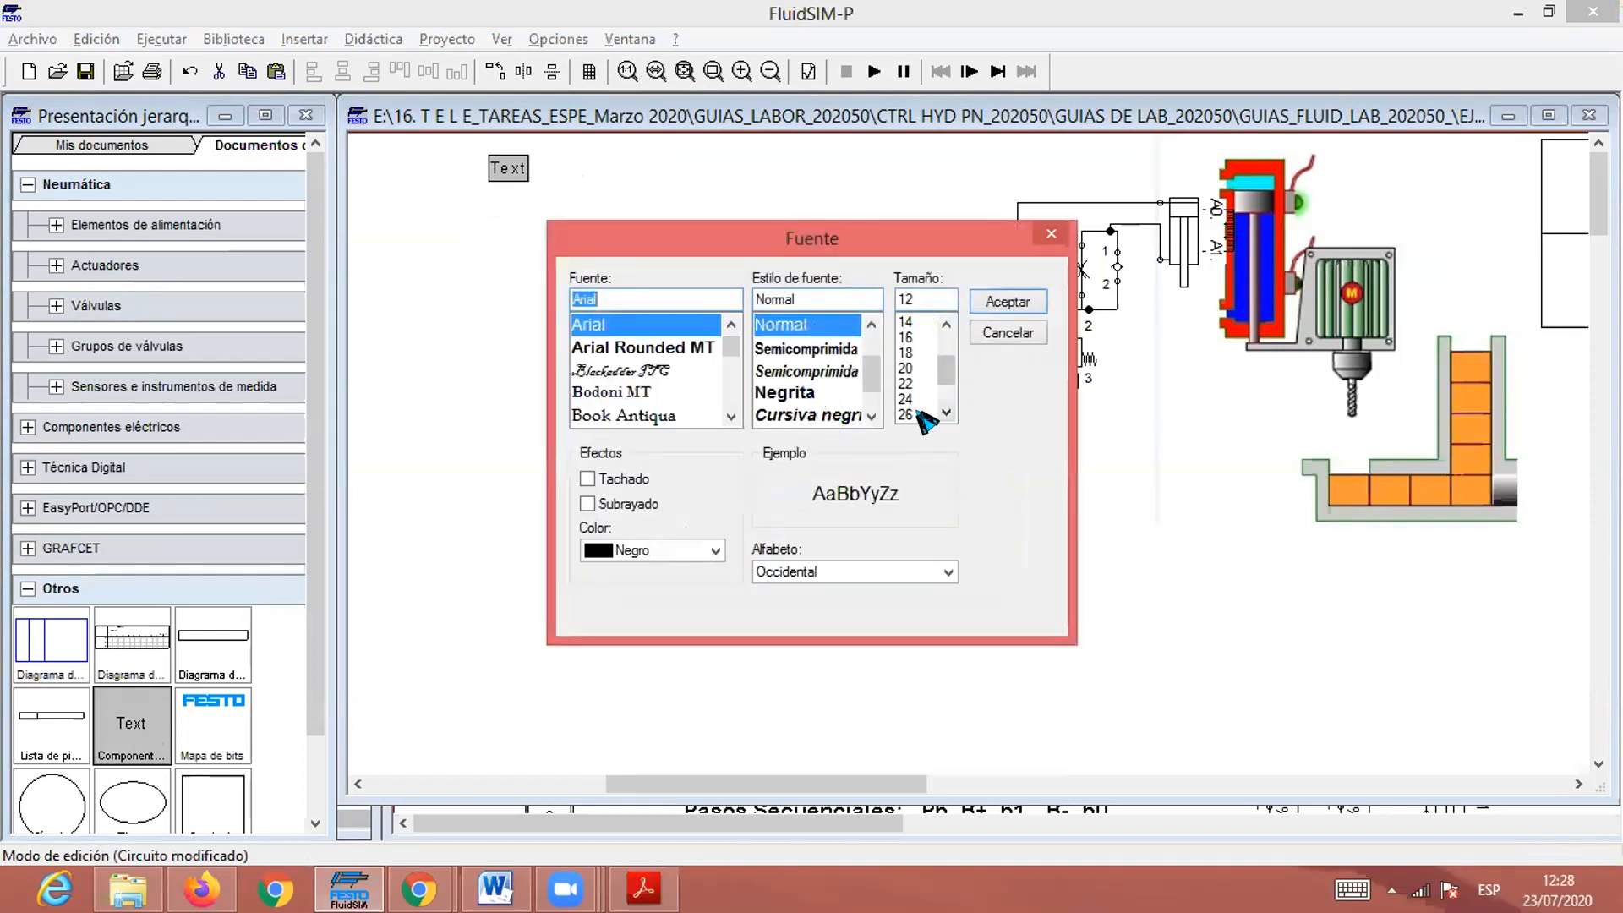
left_click(947, 413)
left_click(917, 398)
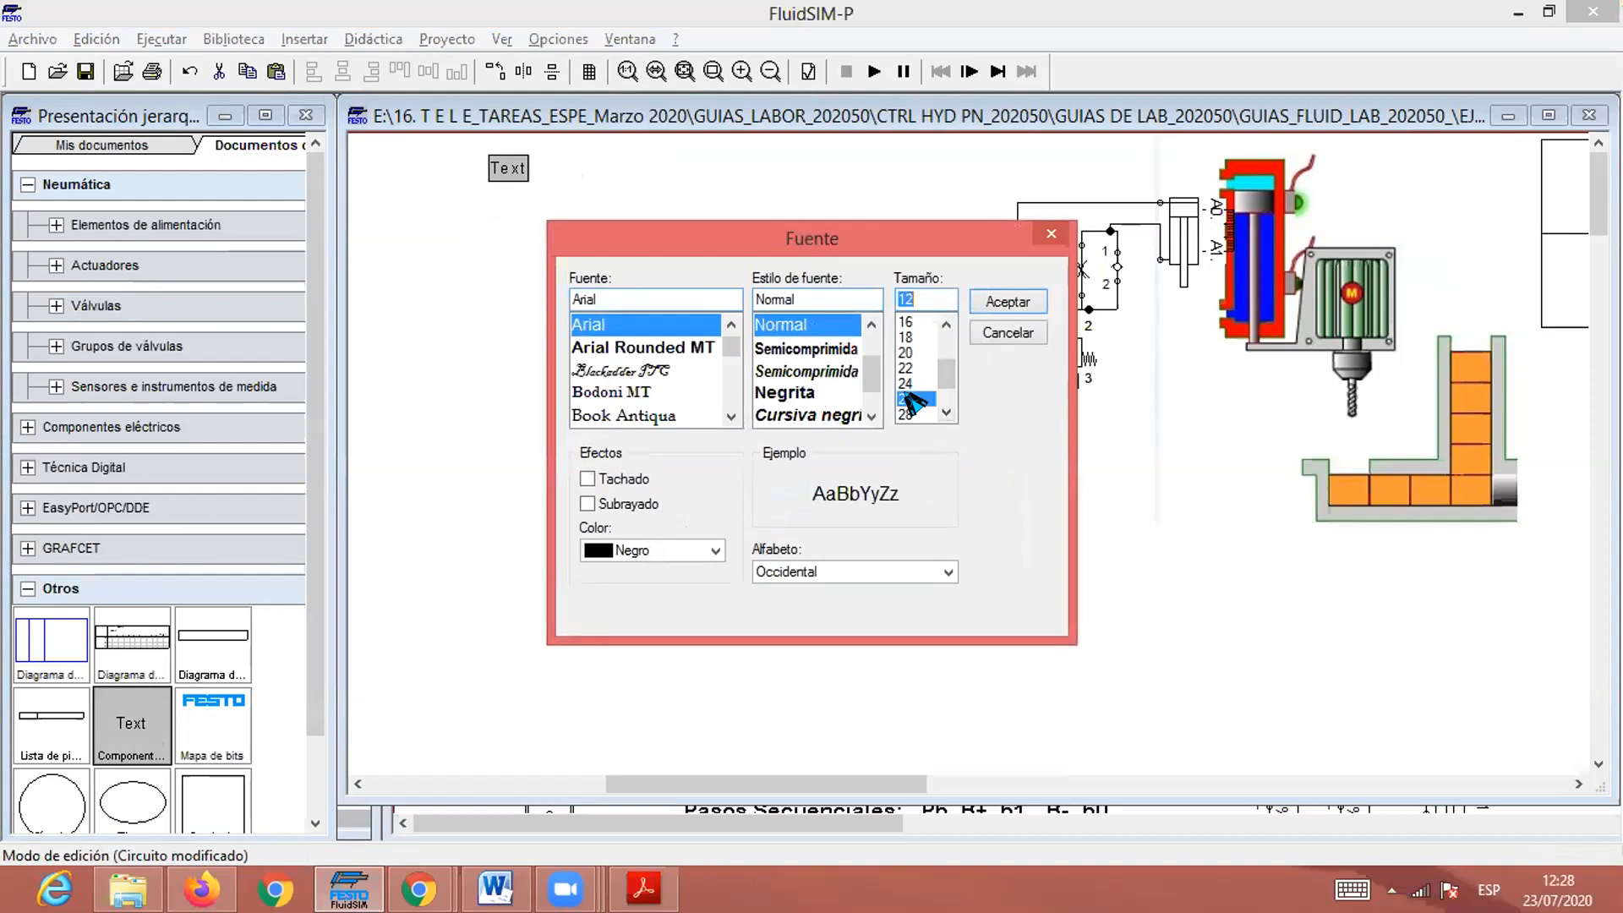
left_click(676, 346)
left_click(1008, 302)
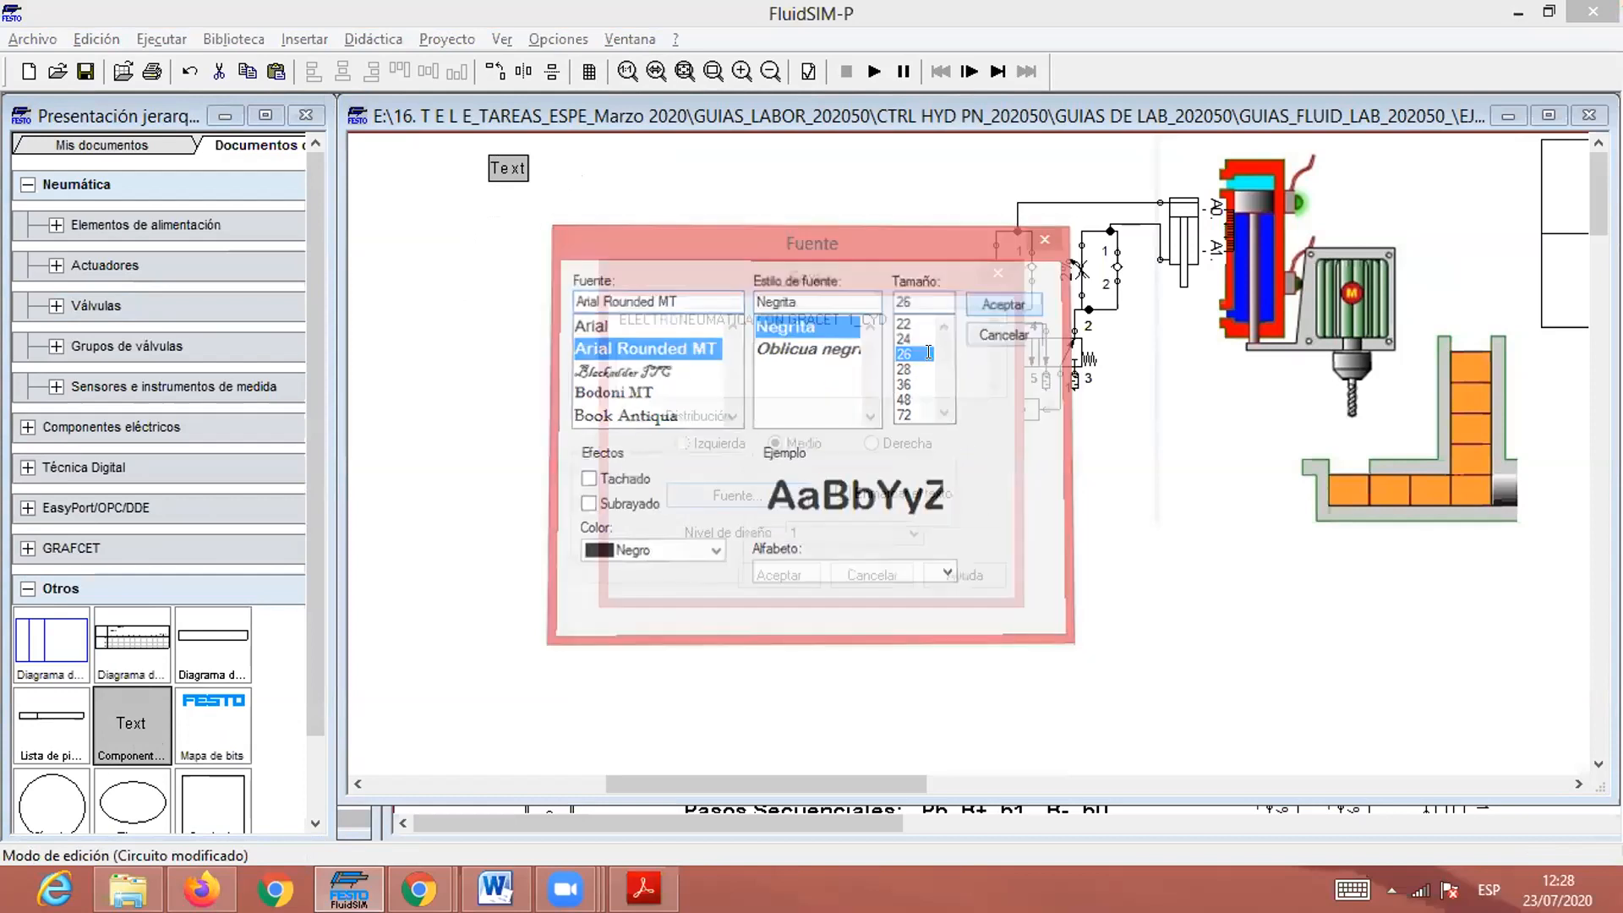
left_click(737, 495)
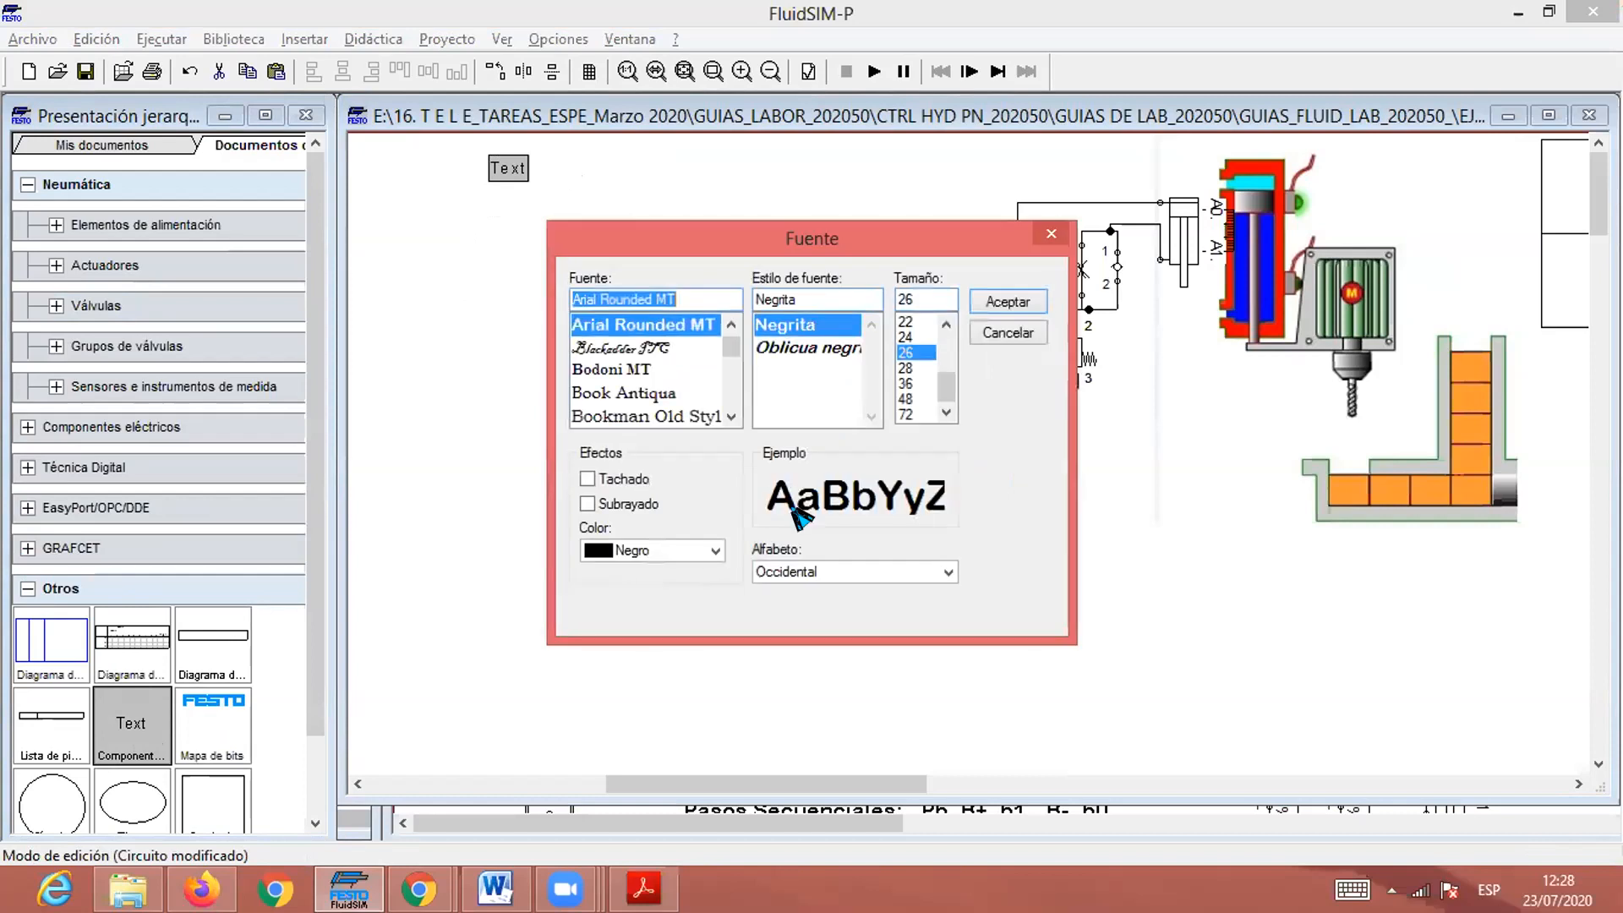
key("Return")
left_click(795, 572)
Position the title above the pneumatic circuit and correct its wording to "ELECTRONEUMATICA CON GRAFCET 1_CYD".
left_click_drag(670, 169, 911, 149)
left_click(730, 365)
left_click(671, 180)
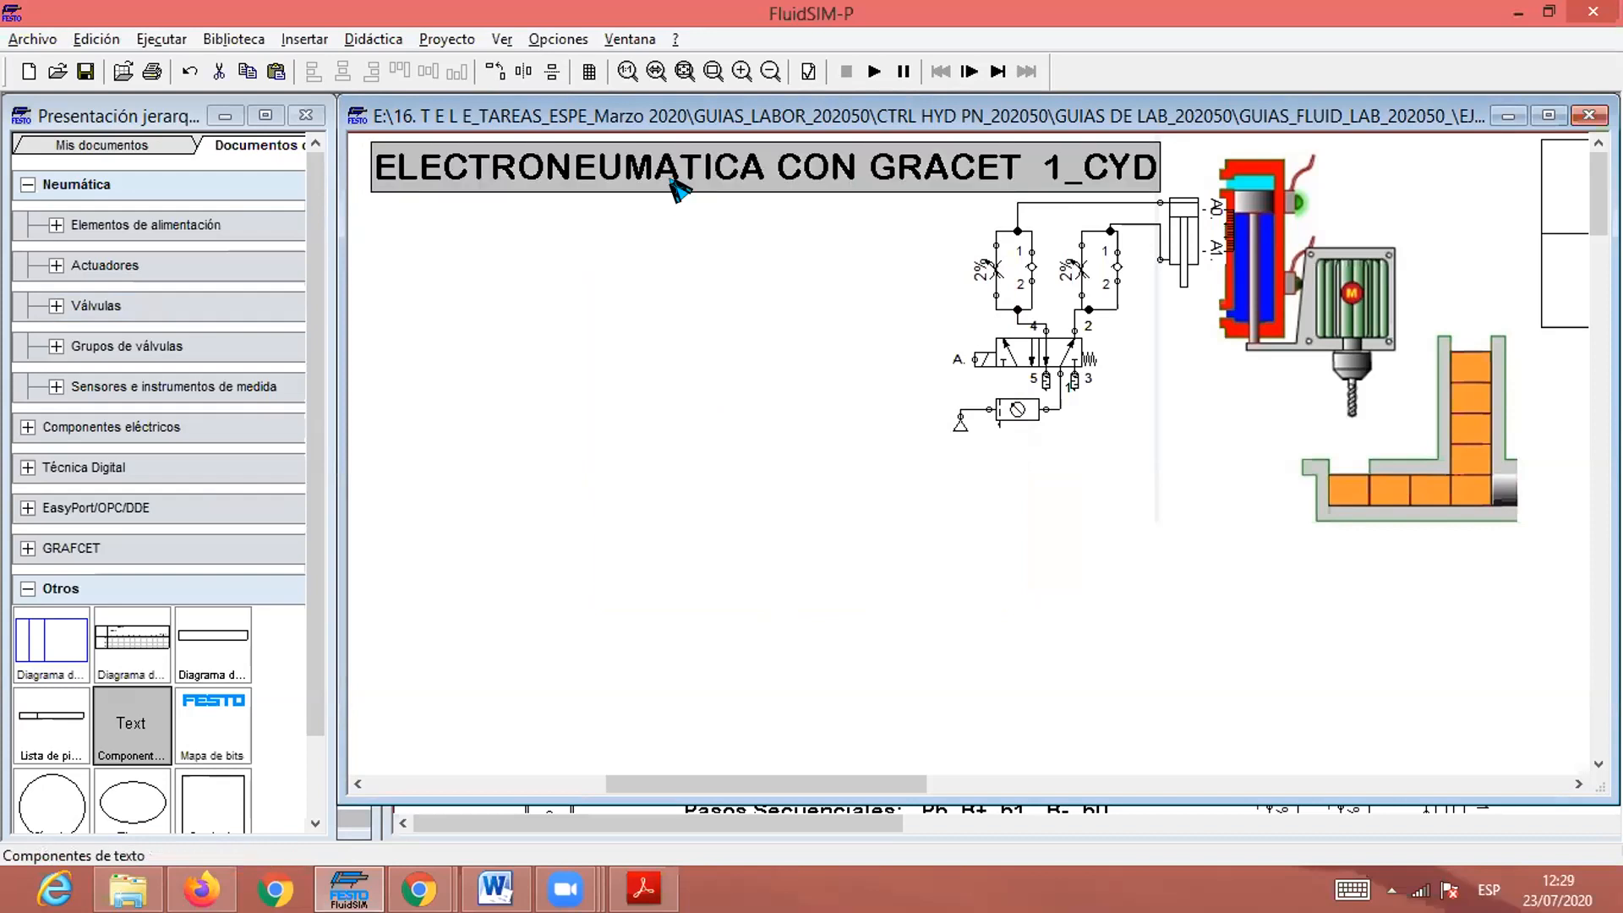
double_click(833, 182)
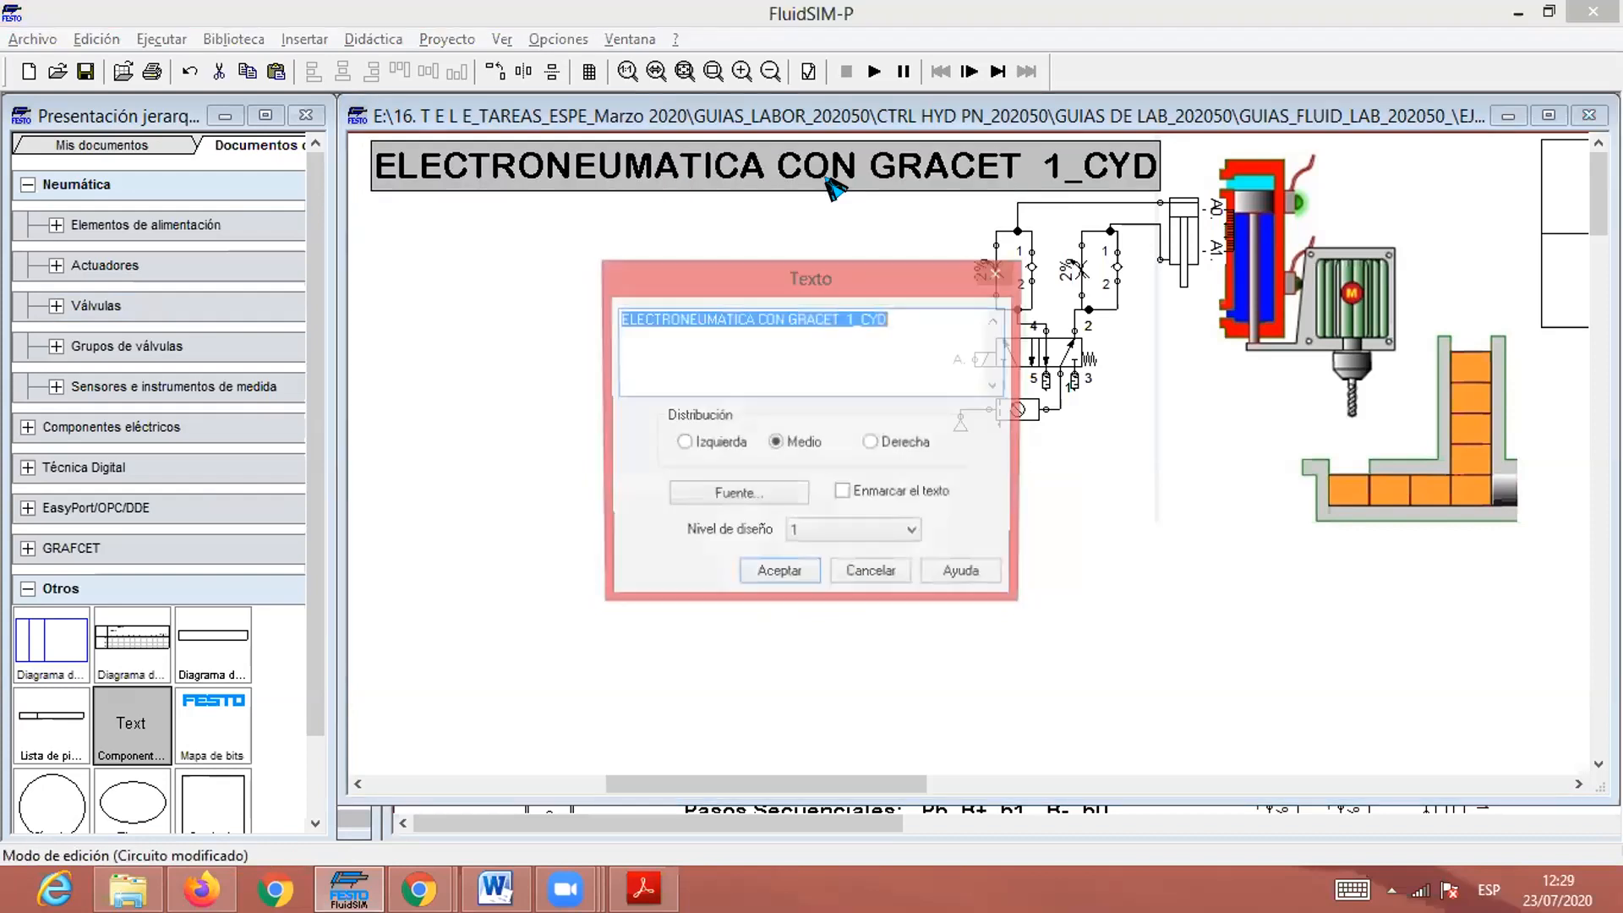
left_click(810, 319)
key("Right")
type("F")
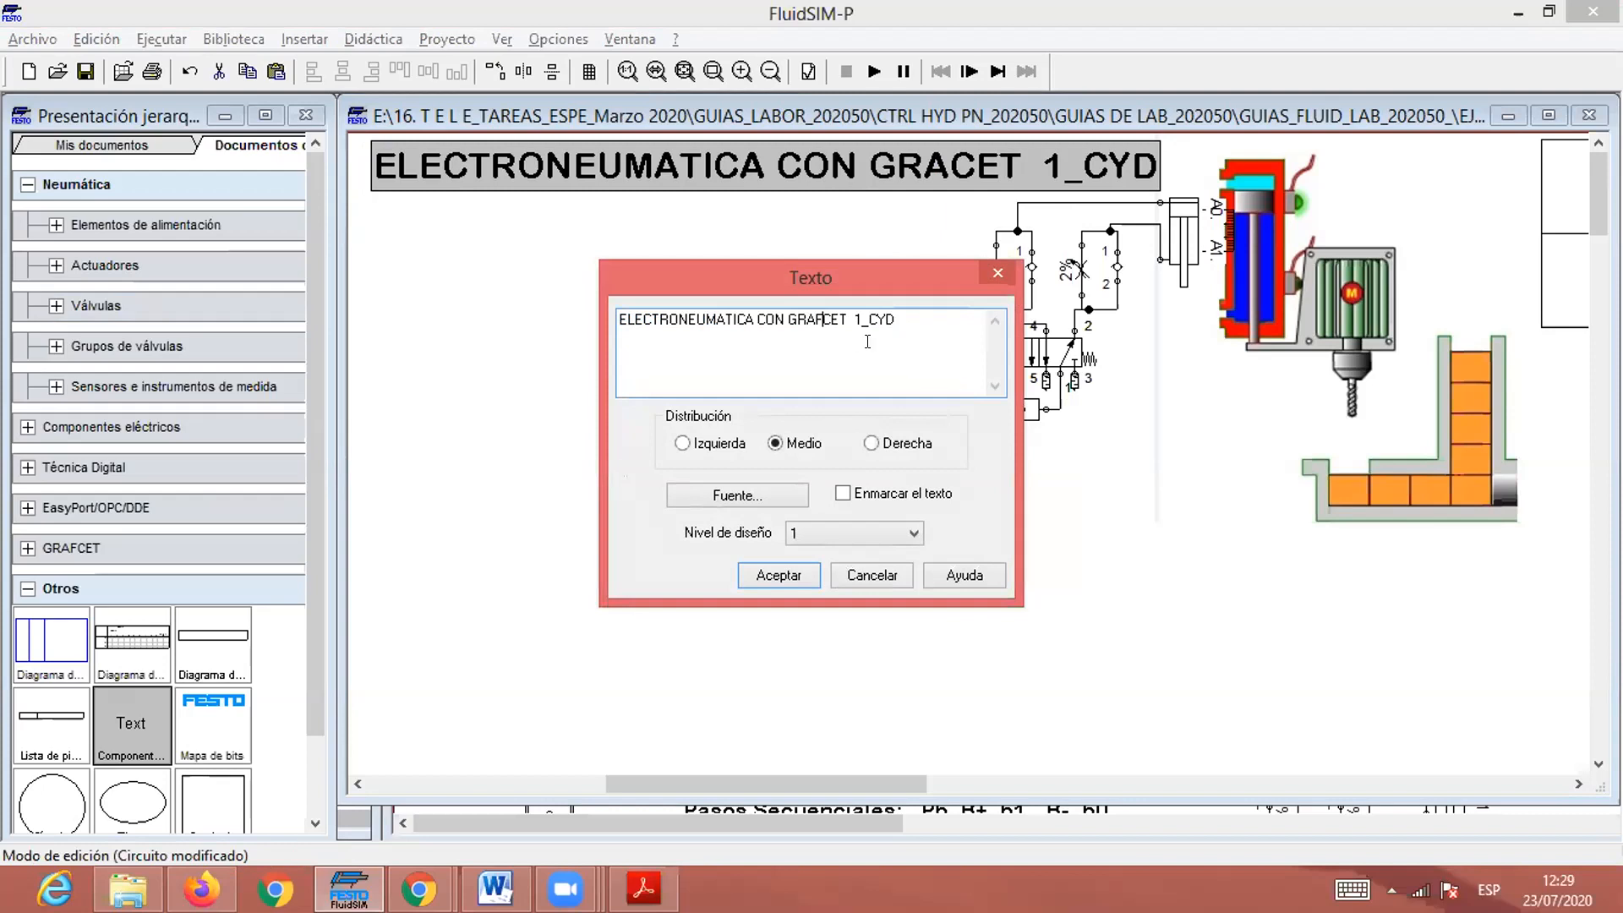
left_click(774, 580)
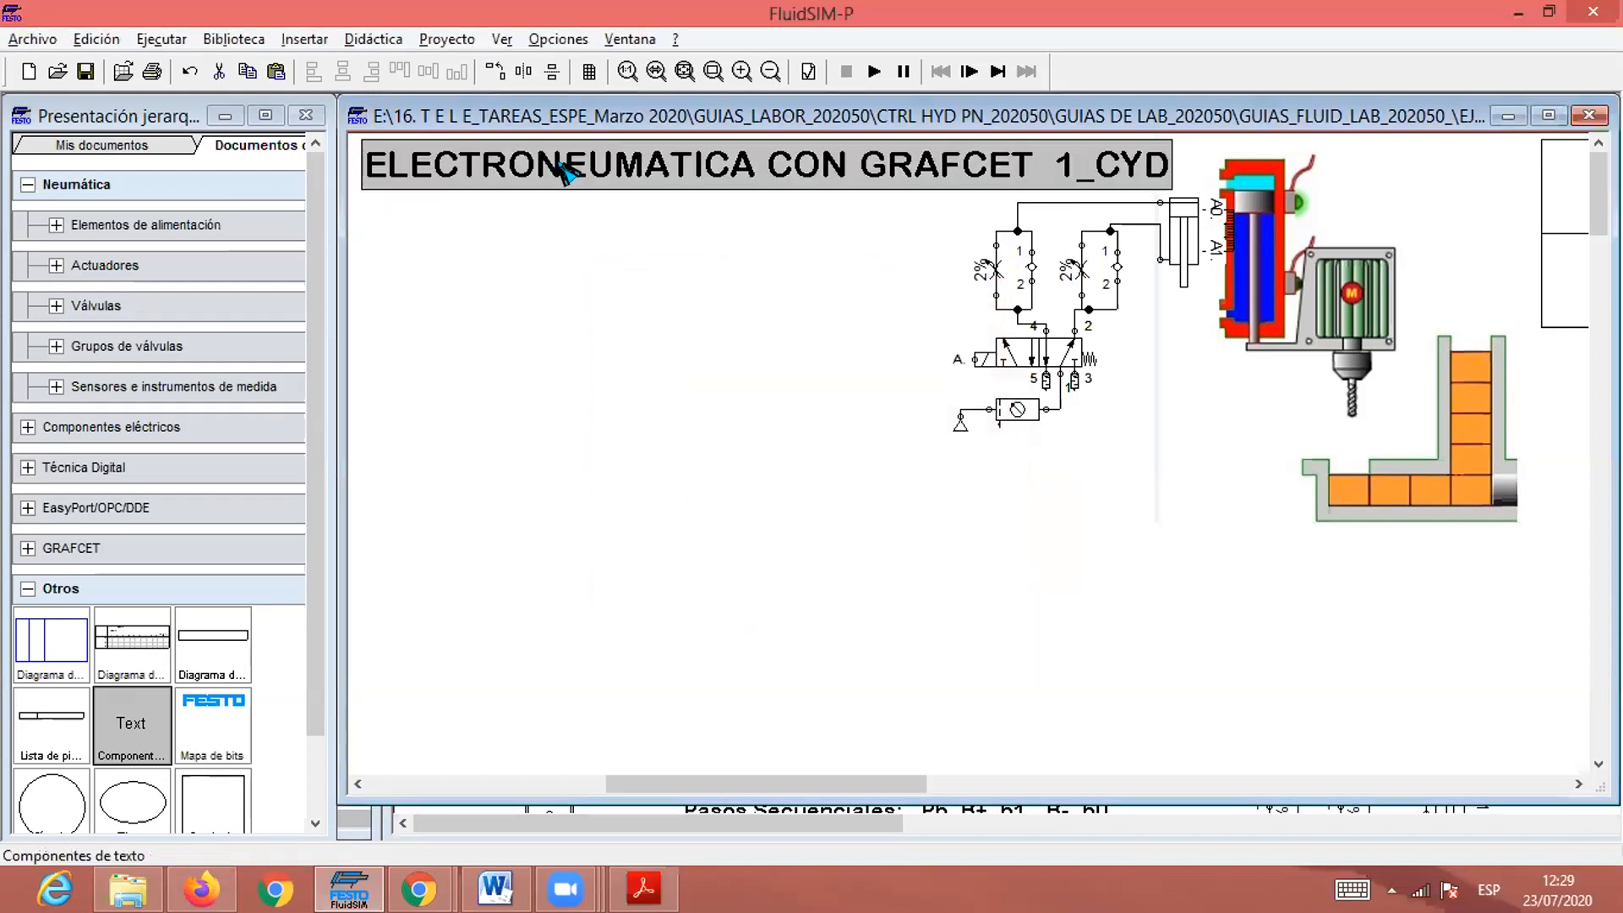
Duplicate the title below the original and replace the copy's text with SECUENCIA: A+ A- "Monoestable".
key("ctrl+v")
left_click_drag(816, 501, 618, 311)
double_click(659, 319)
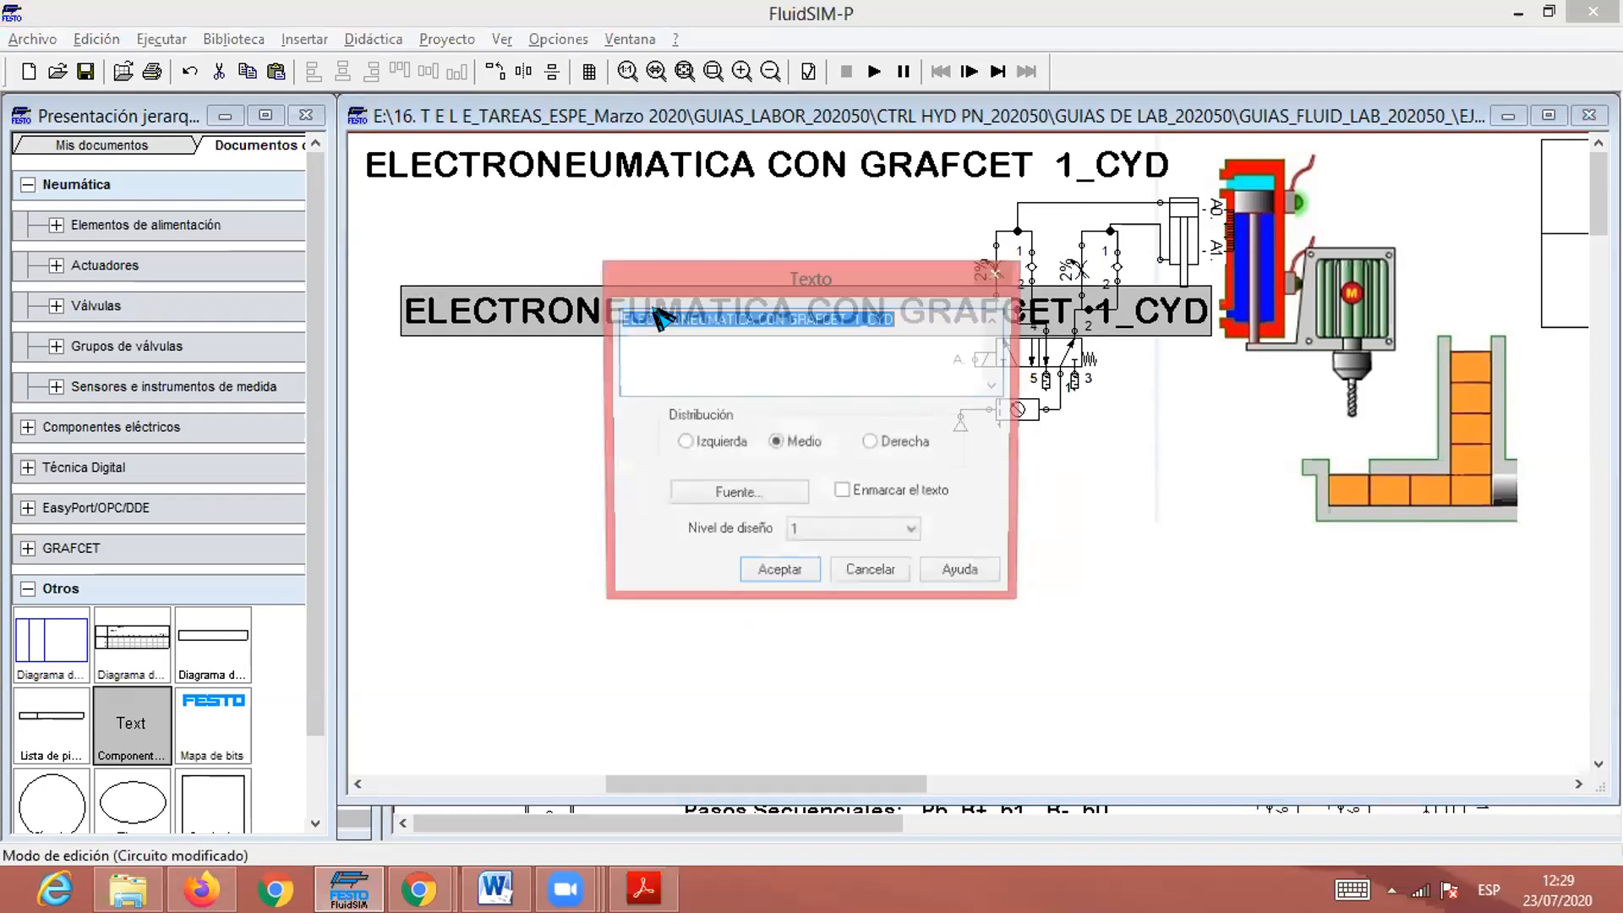
type("A")
type("ECUENCI")
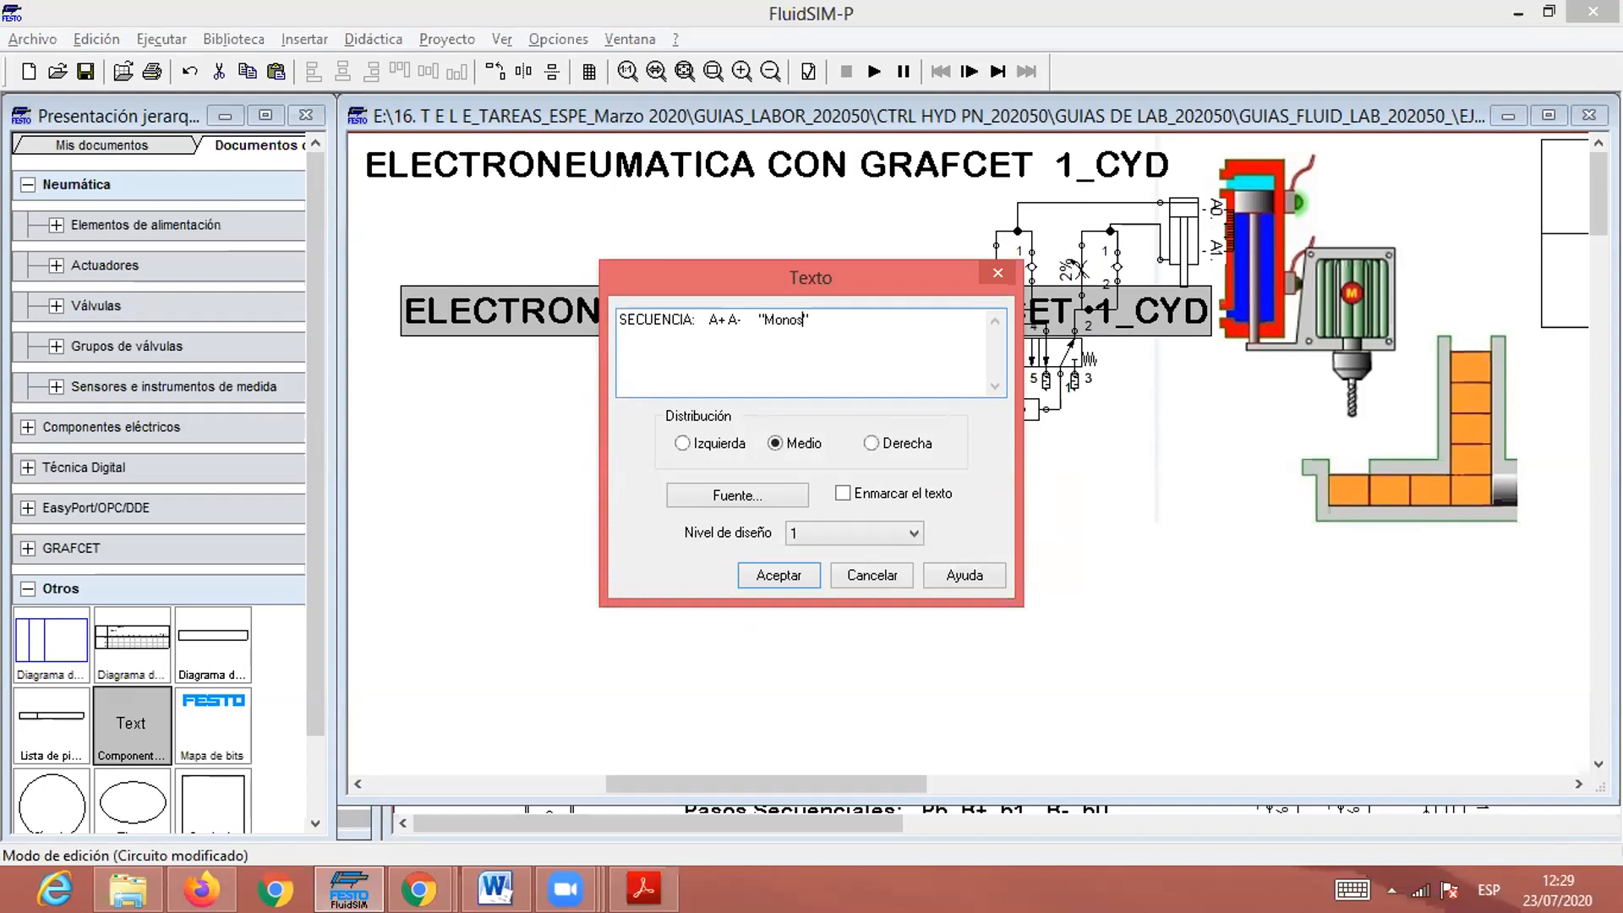
type("estable")
Set the sequence text to font size 18 and place it directly beneath the title.
left_click(785, 495)
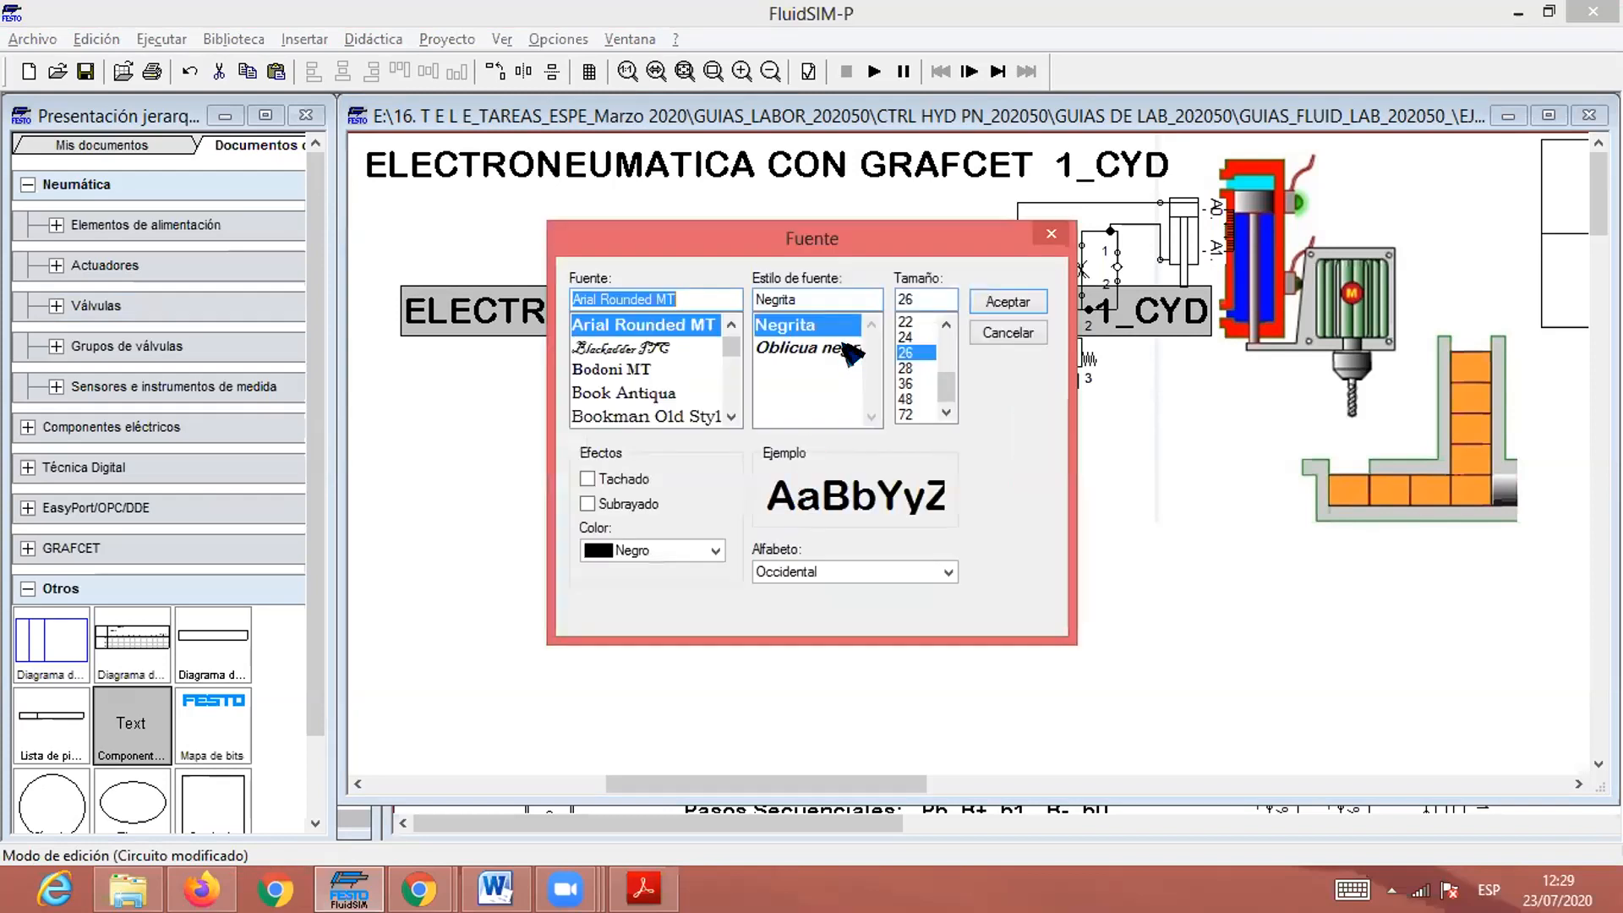
left_click_drag(945, 323, 945, 323)
left_click(917, 367)
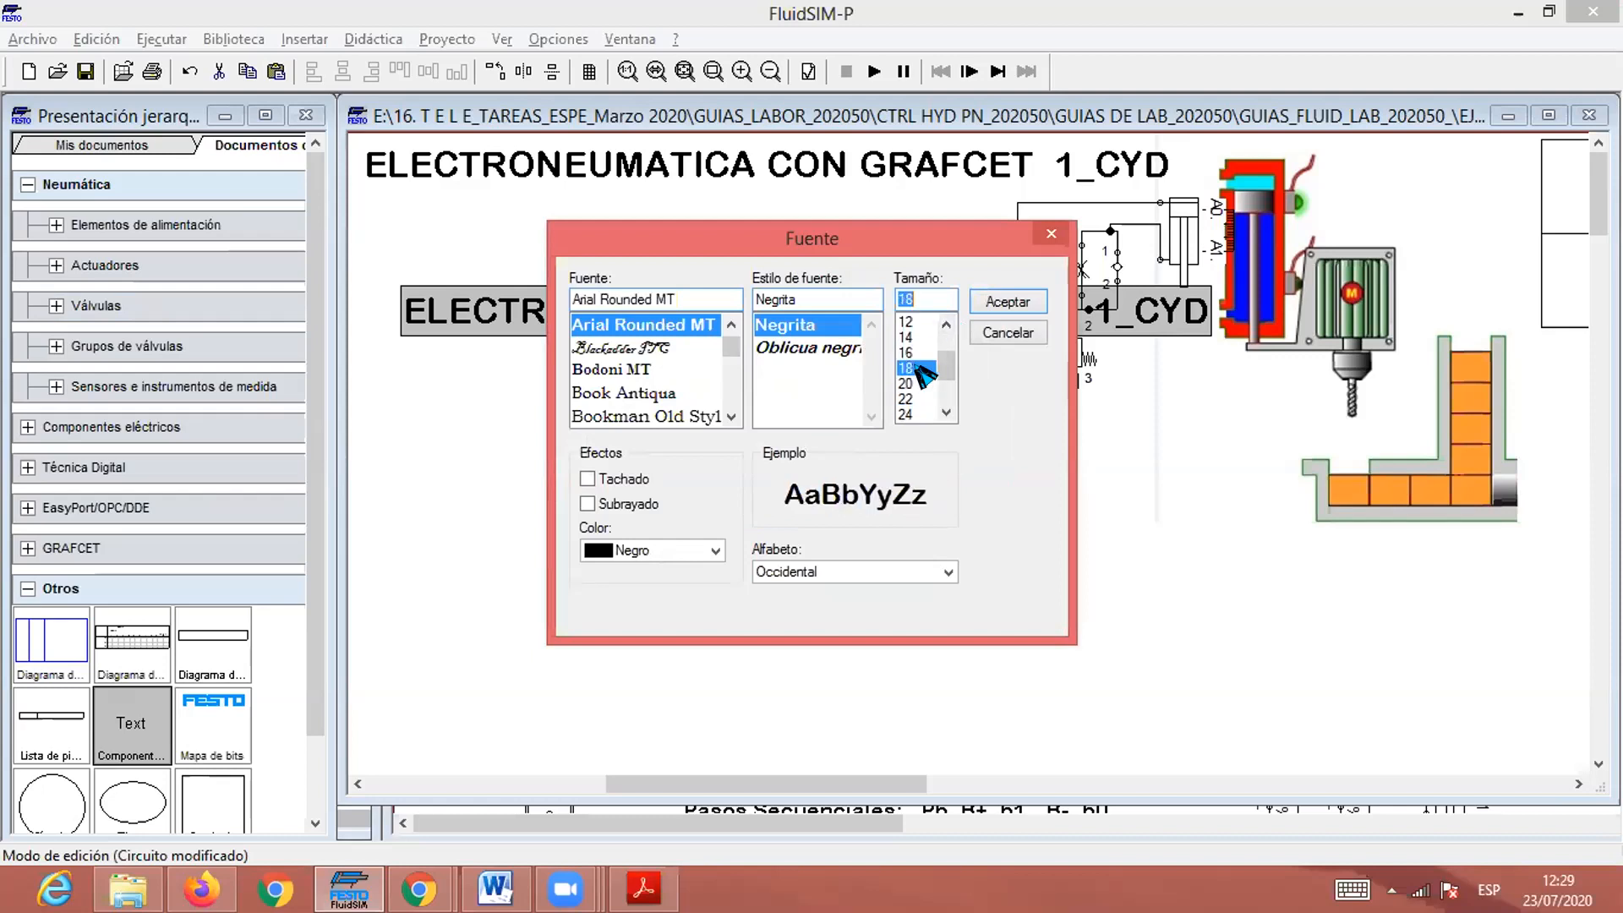
left_click(1007, 302)
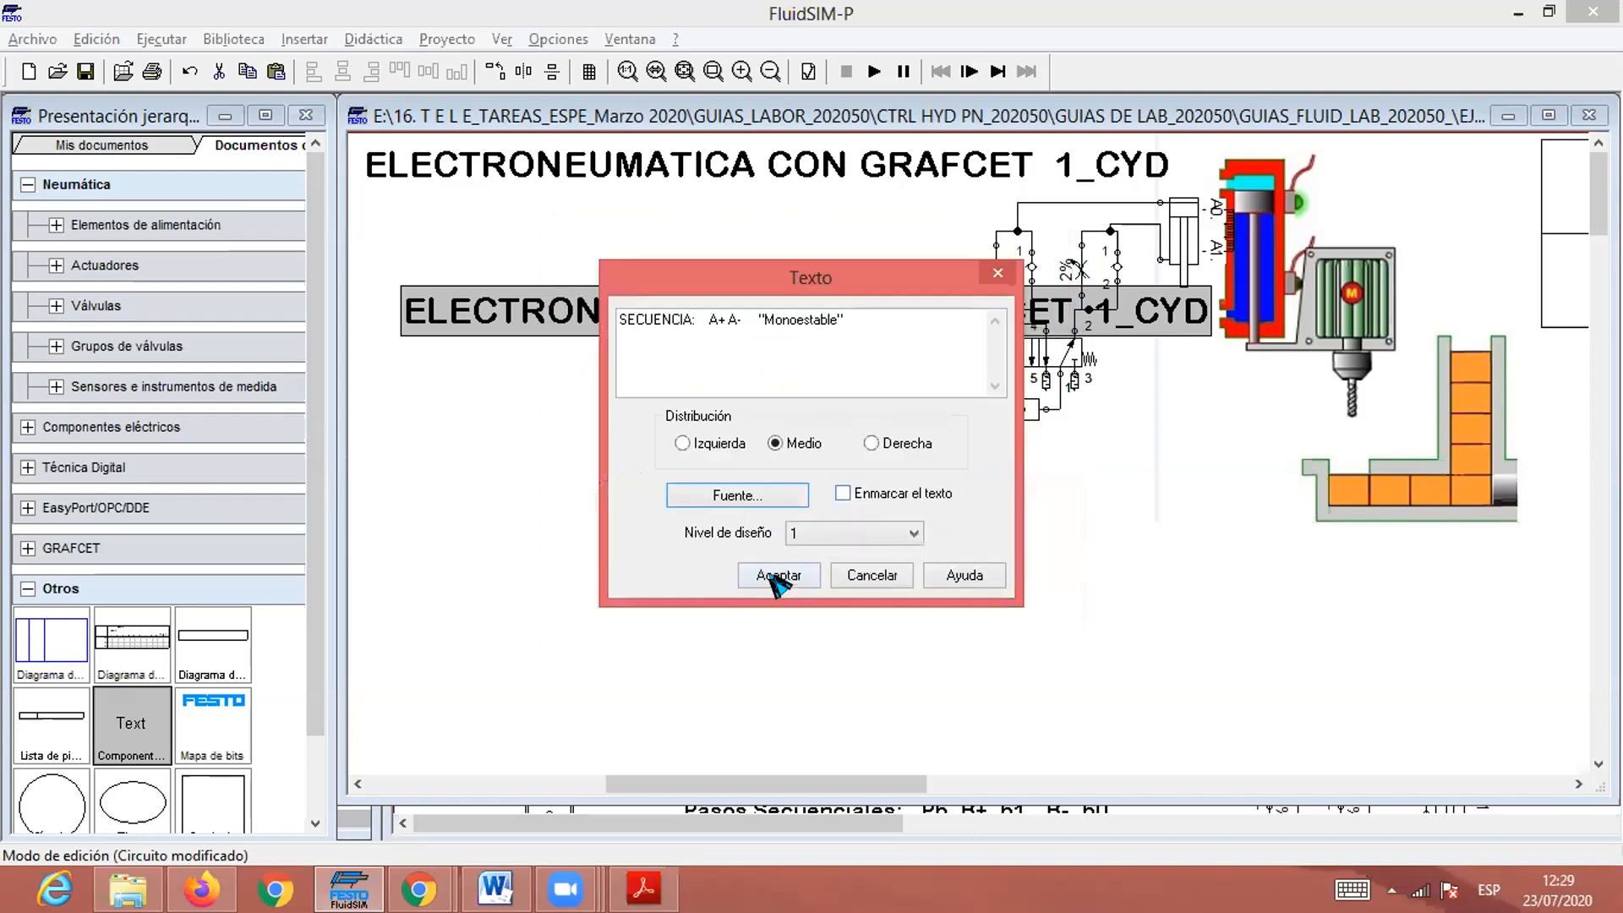
left_click(776, 582)
left_click_drag(724, 318, 618, 187)
left_click(703, 347)
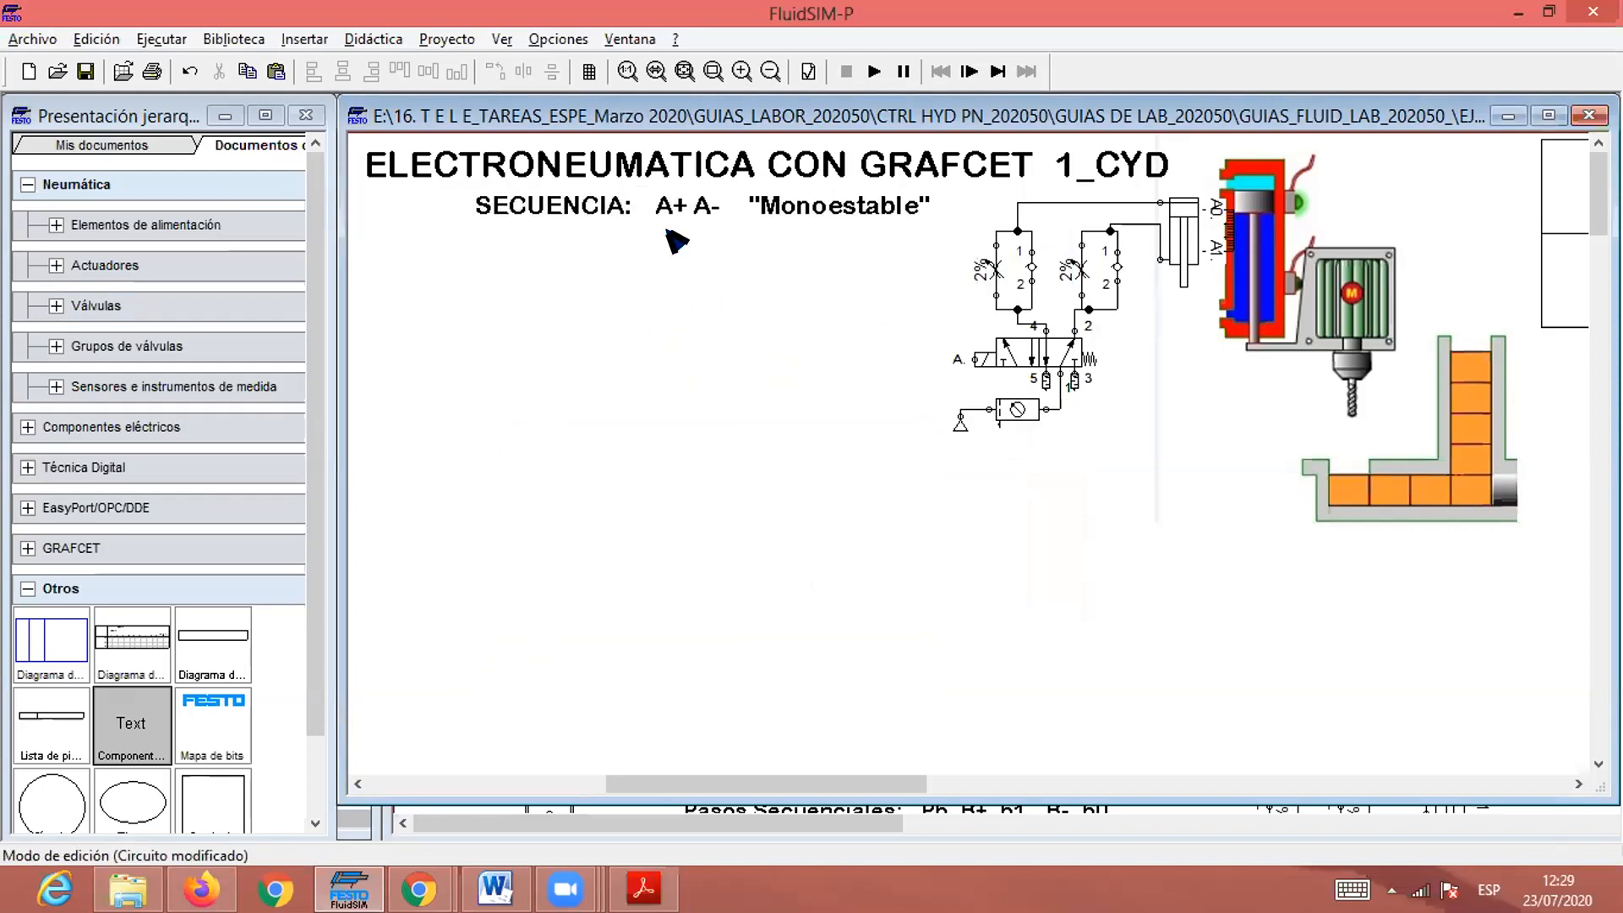
Duplicate the SECUENCIA text and place the copy just below the original, left of the circuit.
left_click(659, 204)
key("ctrl+c")
key("ctrl+v")
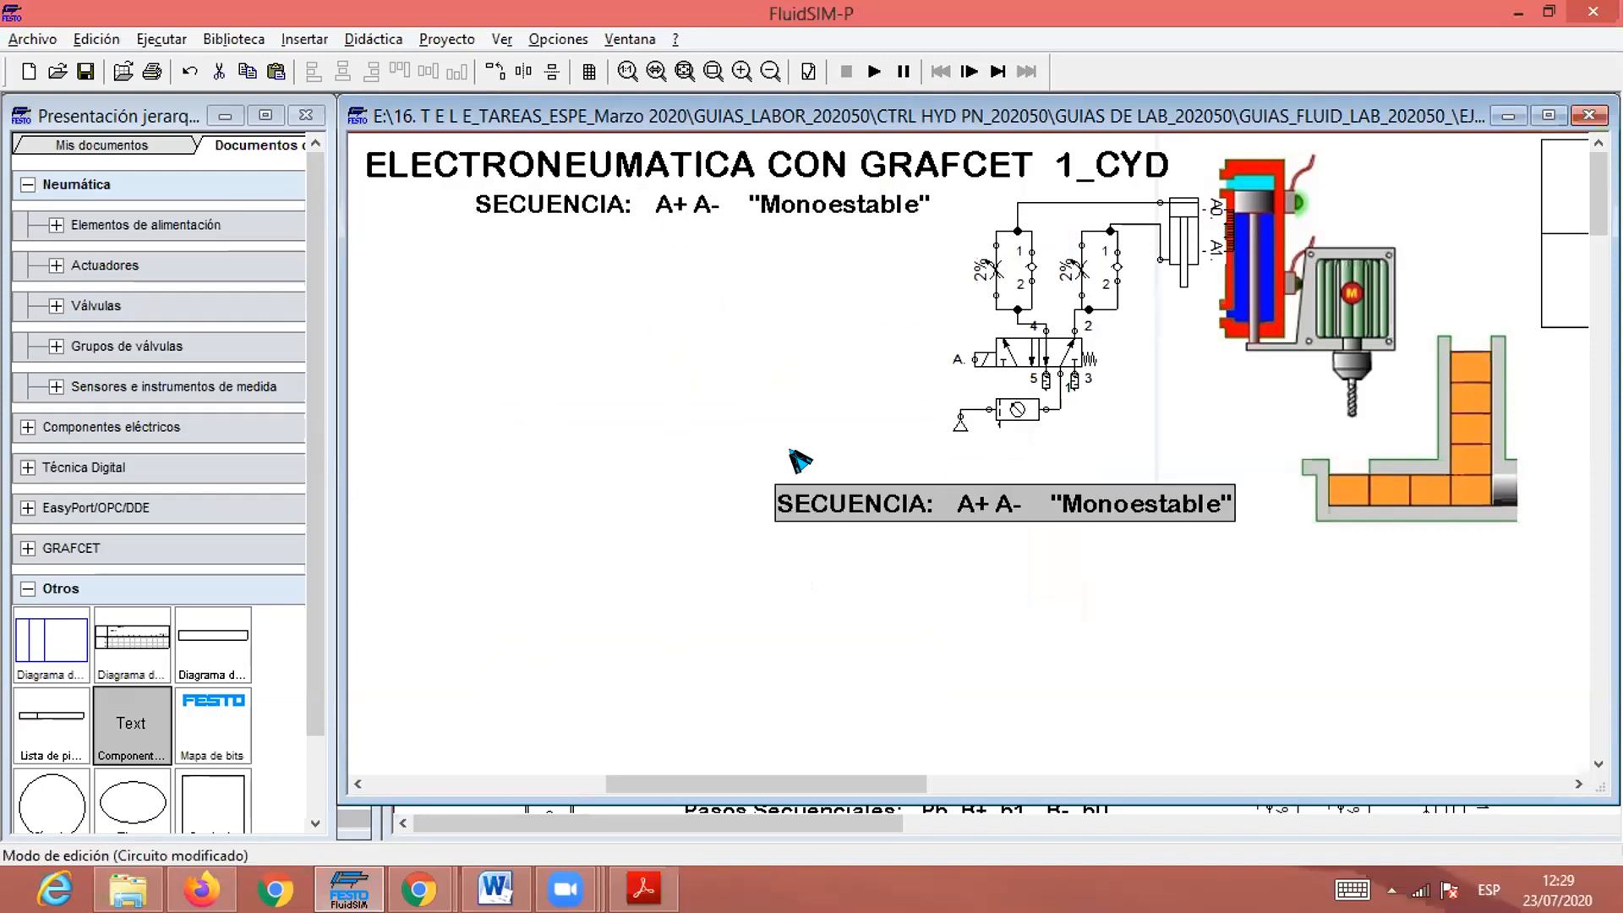
left_click_drag(913, 507, 604, 279)
Replace the word "SECUENCIA:" in the copied text with "Pasos Secuenciales:".
double_click(605, 279)
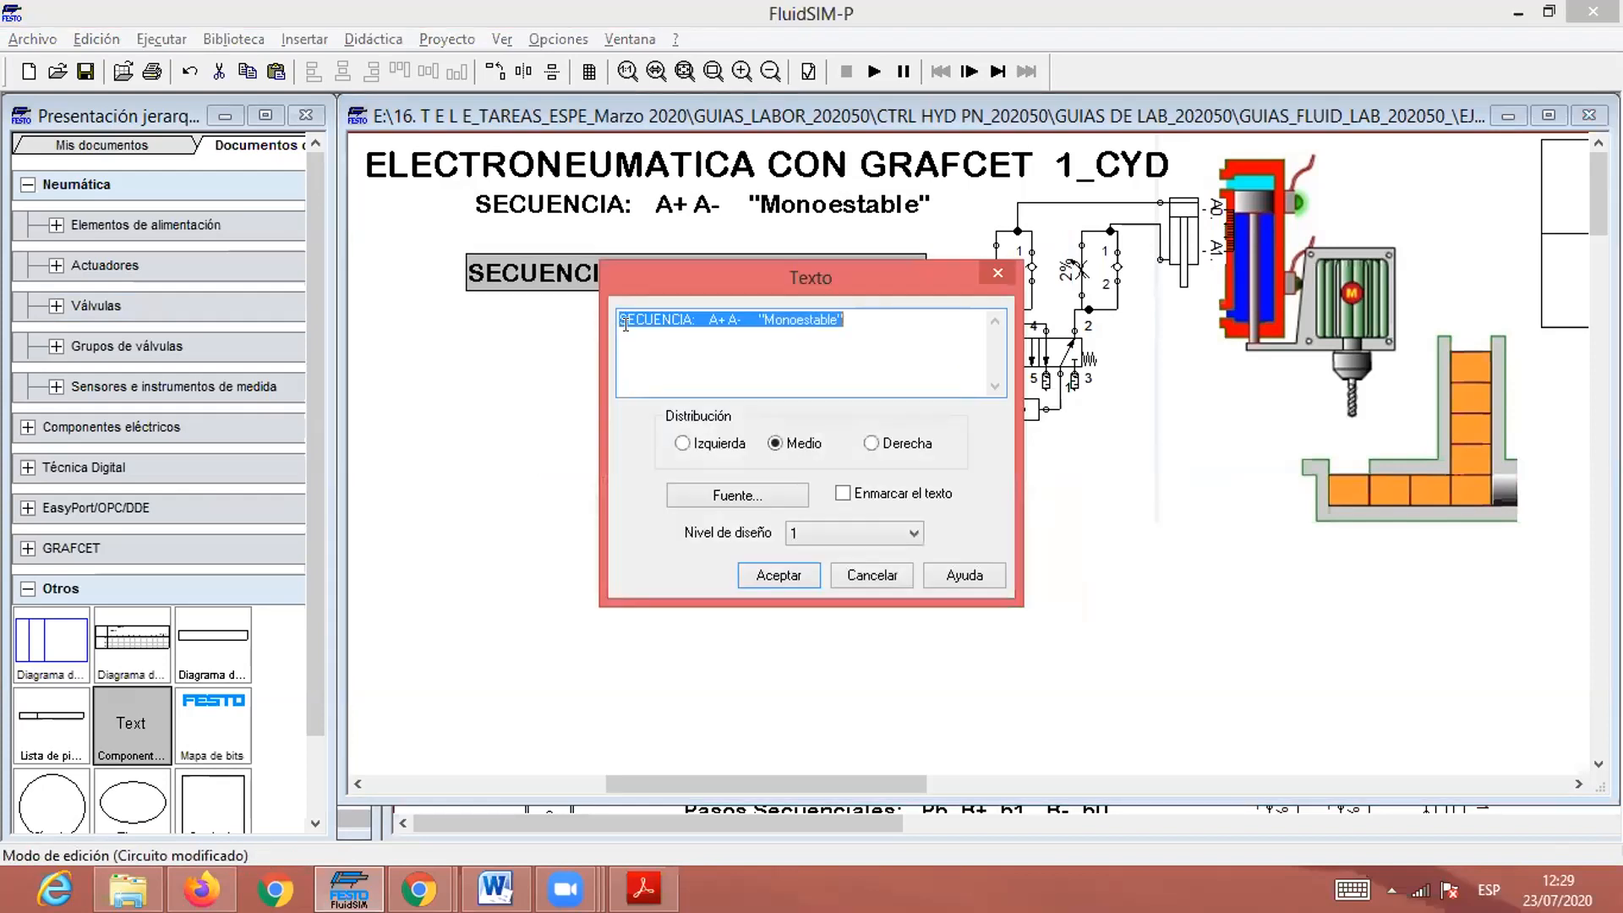
left_click(698, 318)
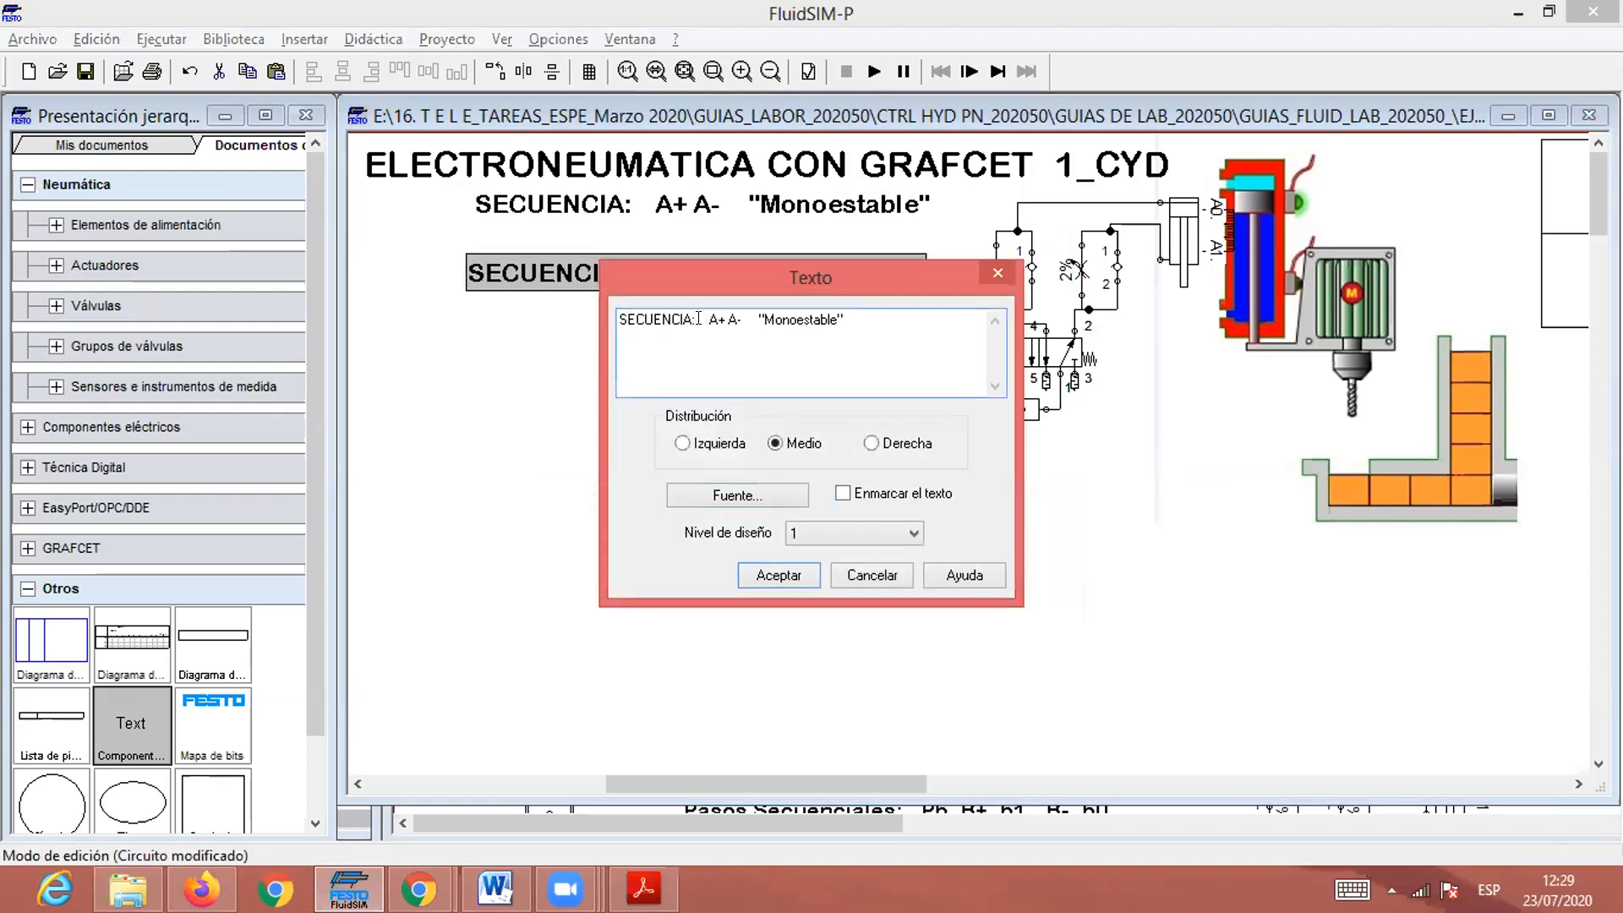
type("Pasos ")
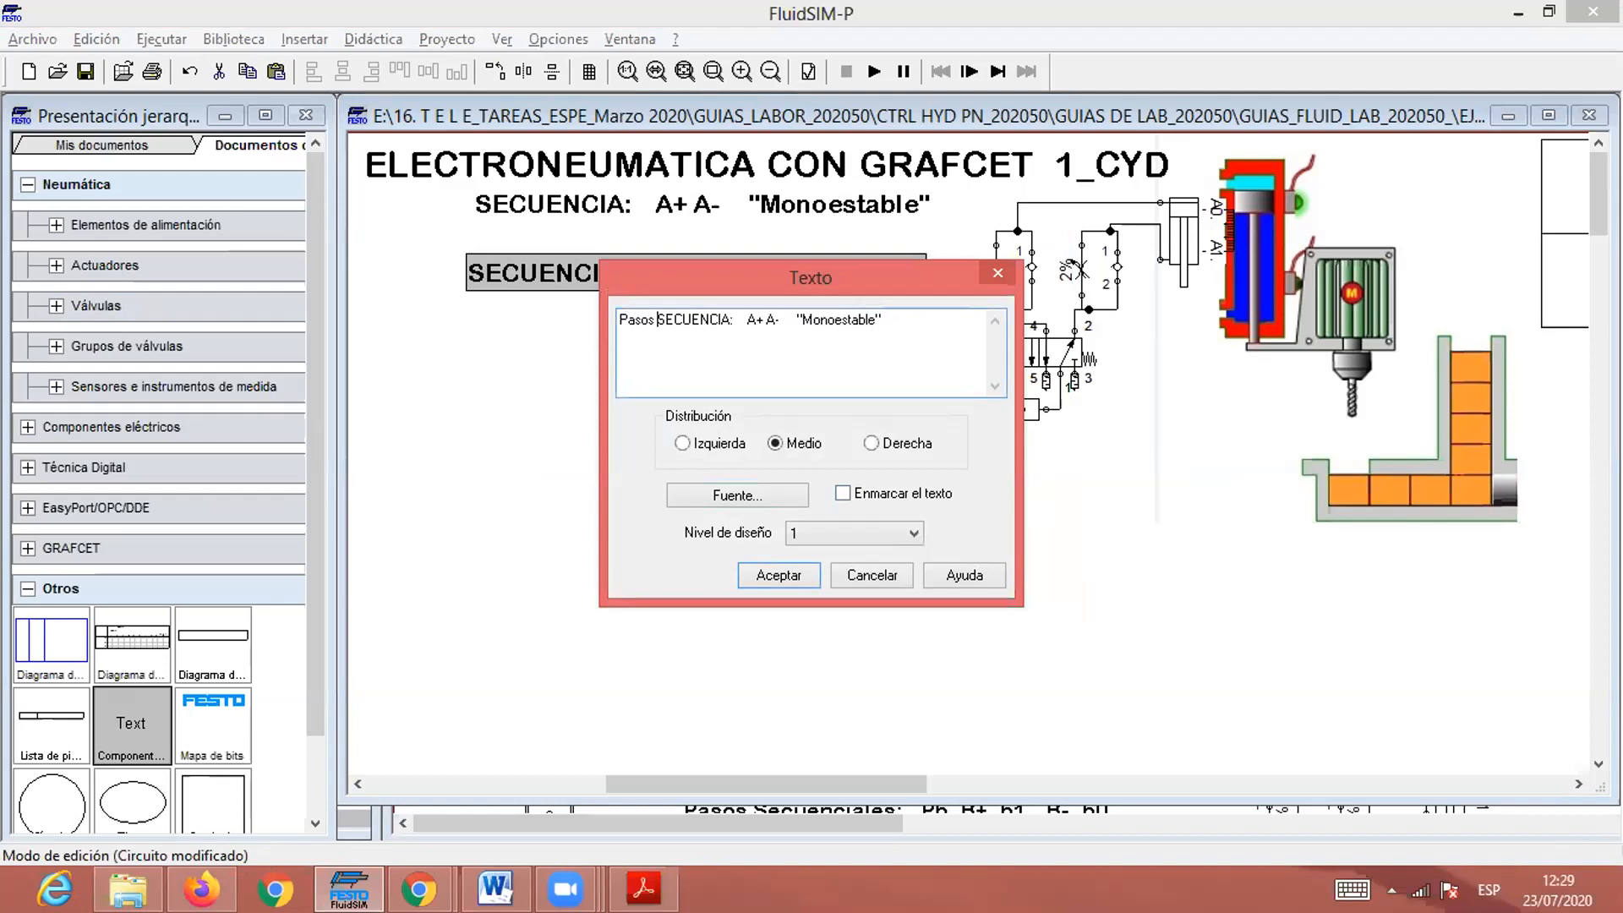
type("Secuenciales")
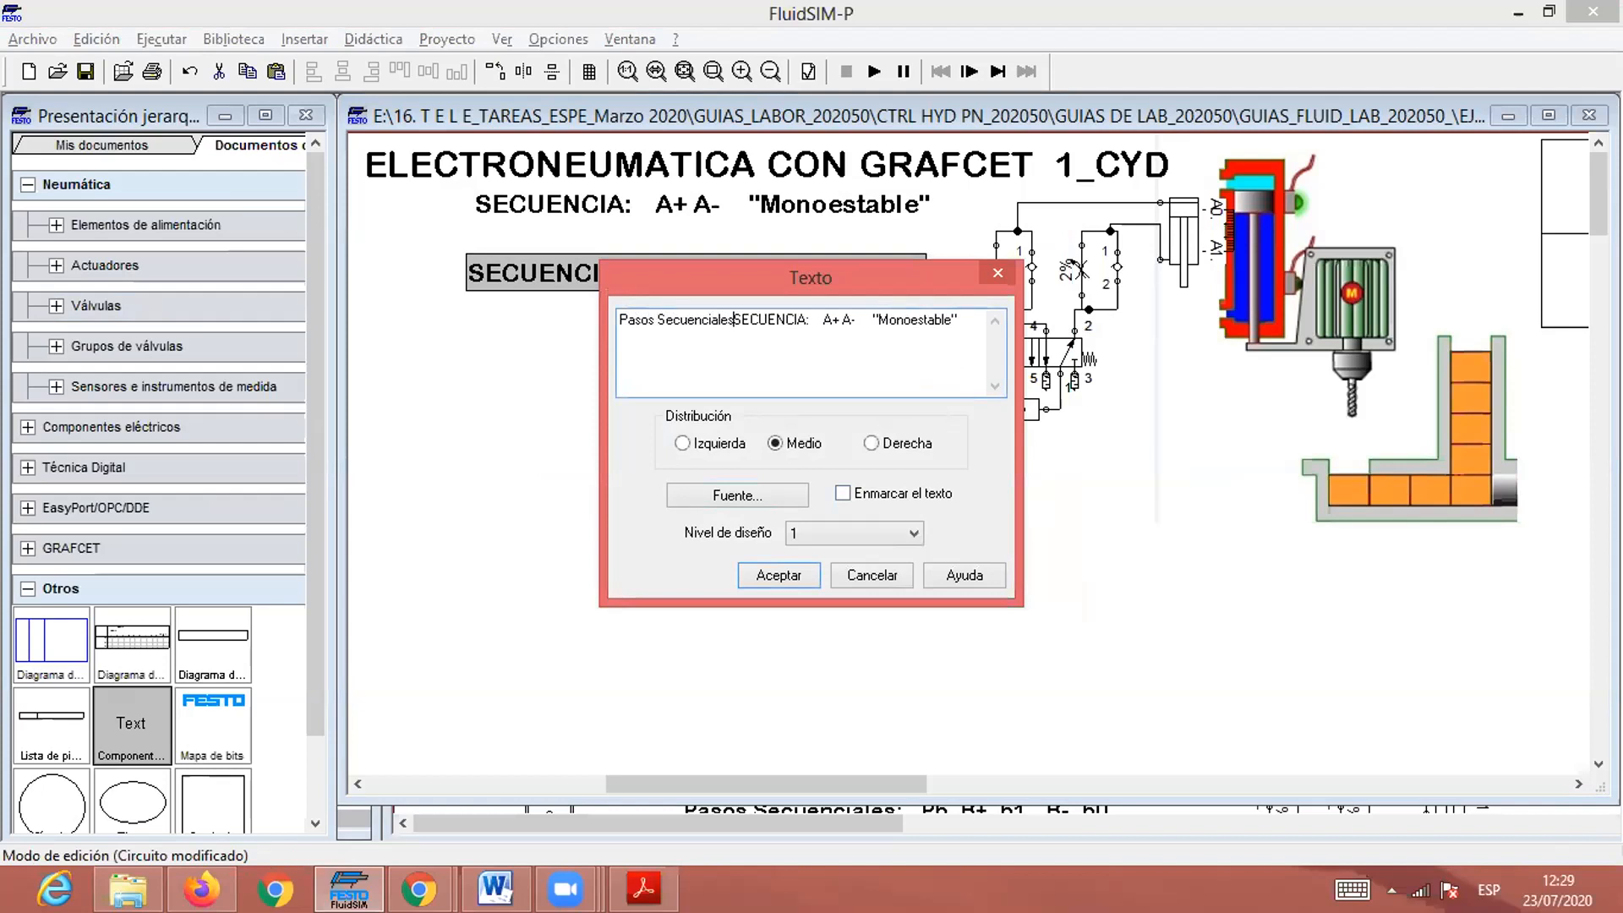
key("BackSpace")
type(":")
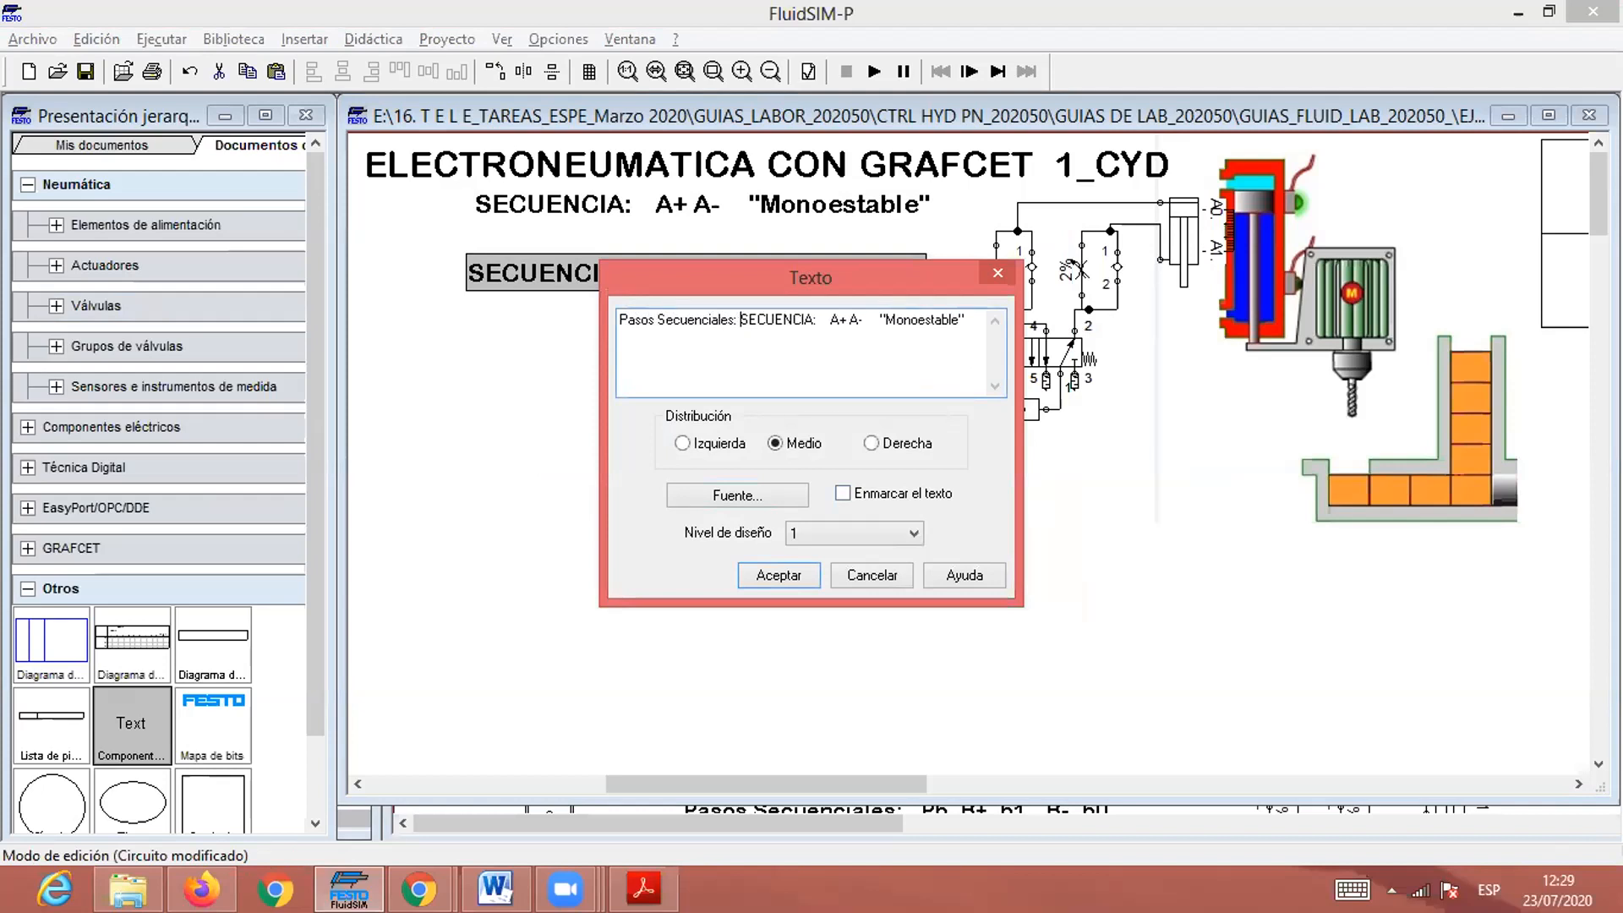
key("ctrl+shift+Right")
key("Delete")
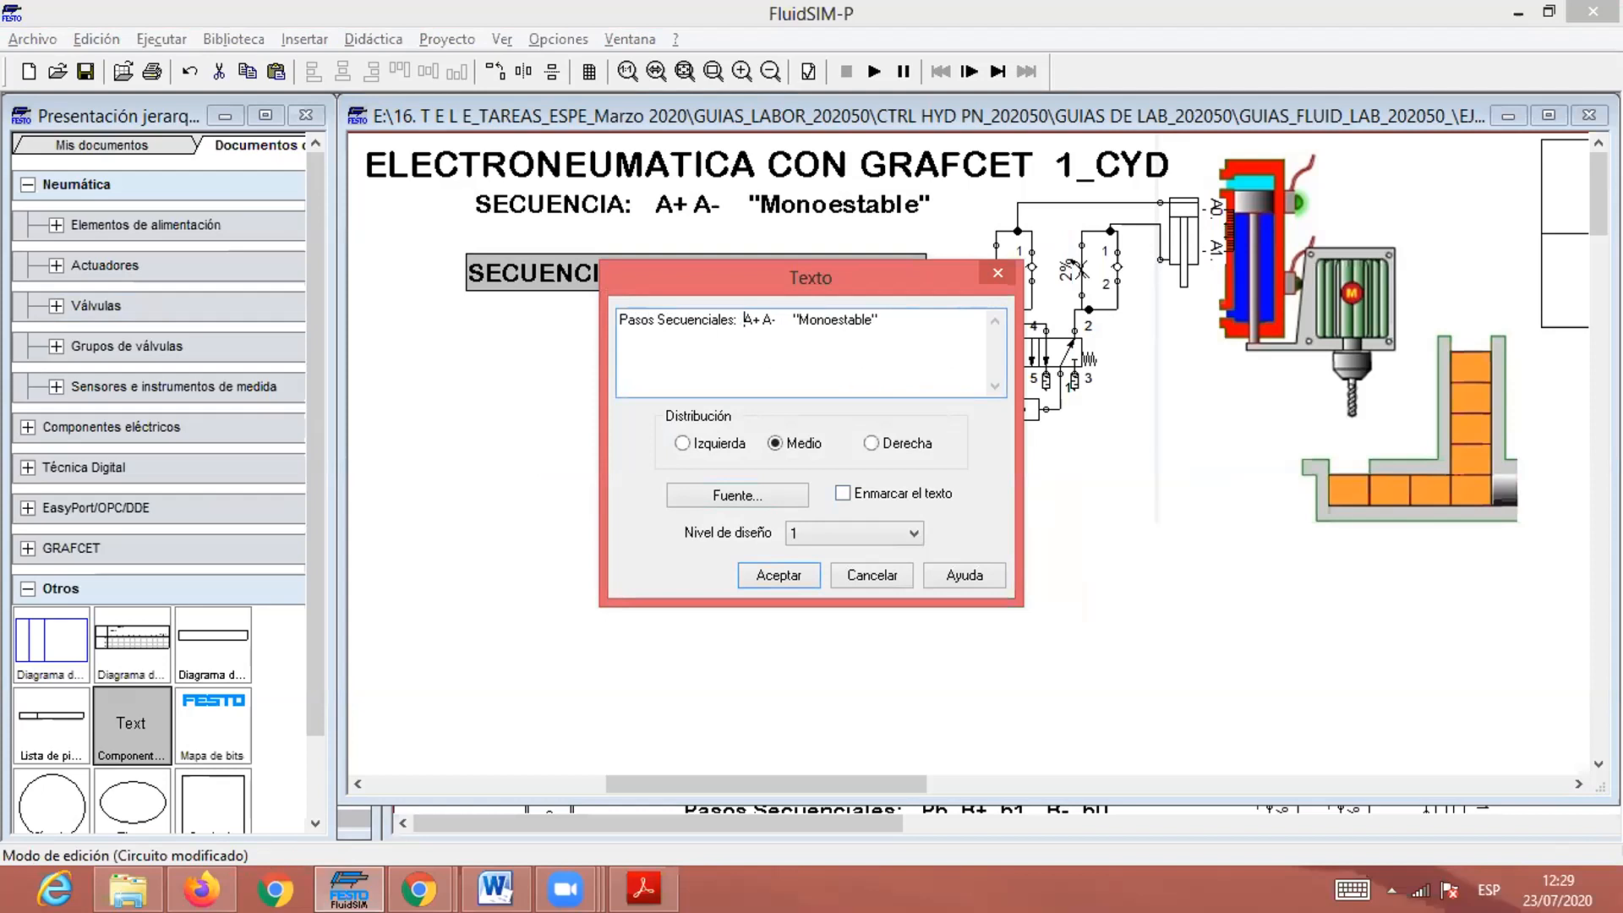
Complete the copied text as Pasos Secuenciales: Pb A+ a1 A- a0, removing the word "Monoestable".
type("Pb A+")
left_click(787, 319)
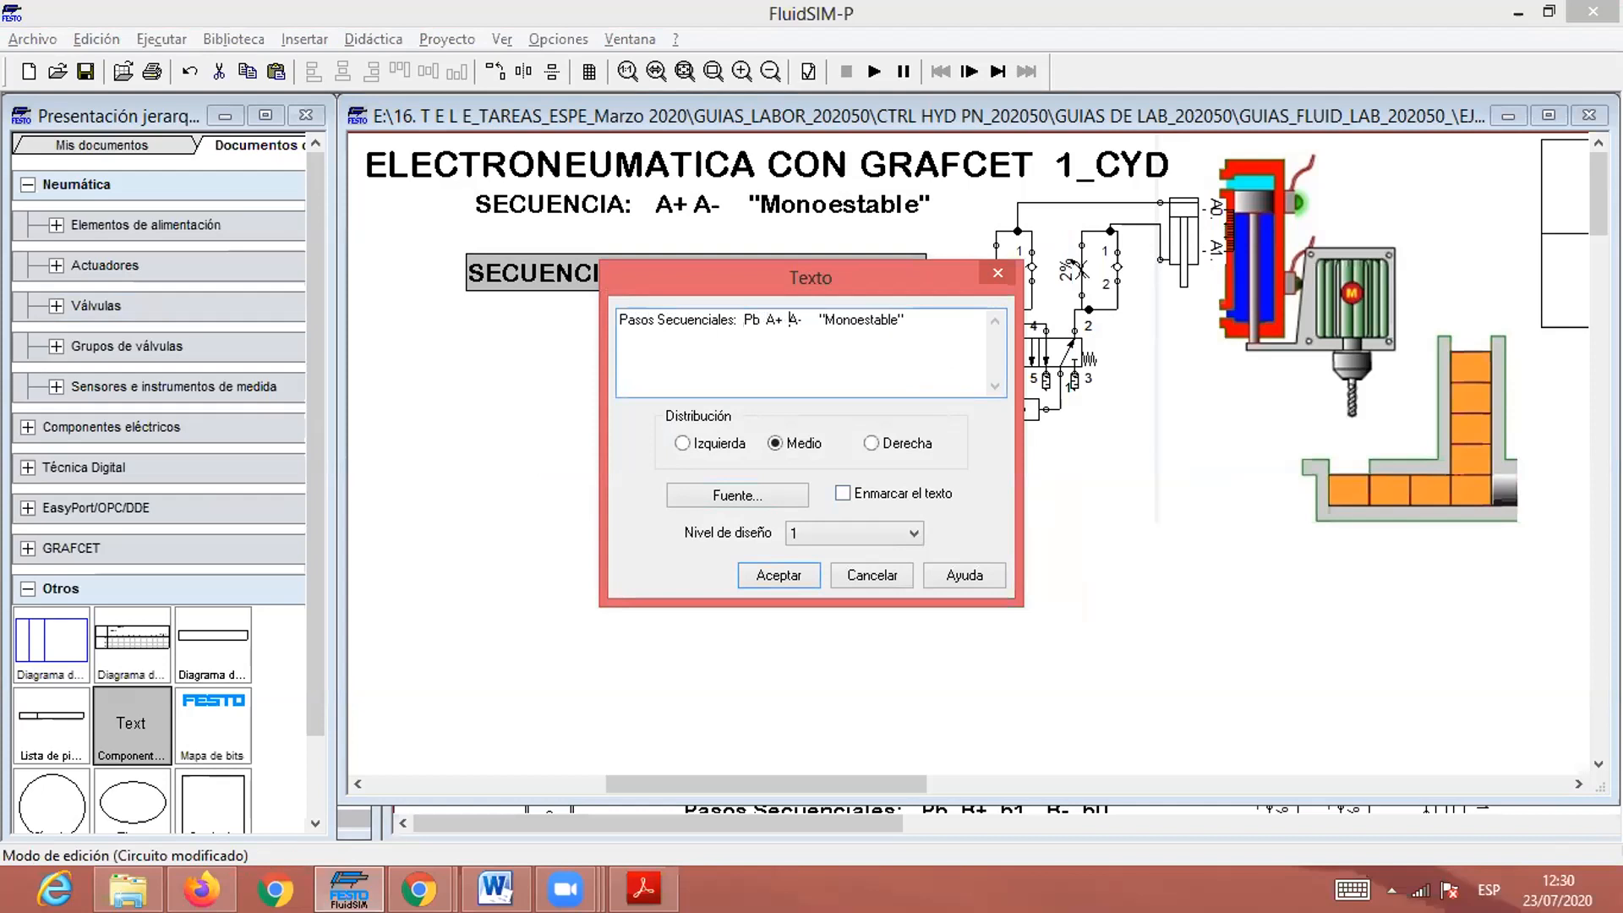
type("a1   ")
type("   a0")
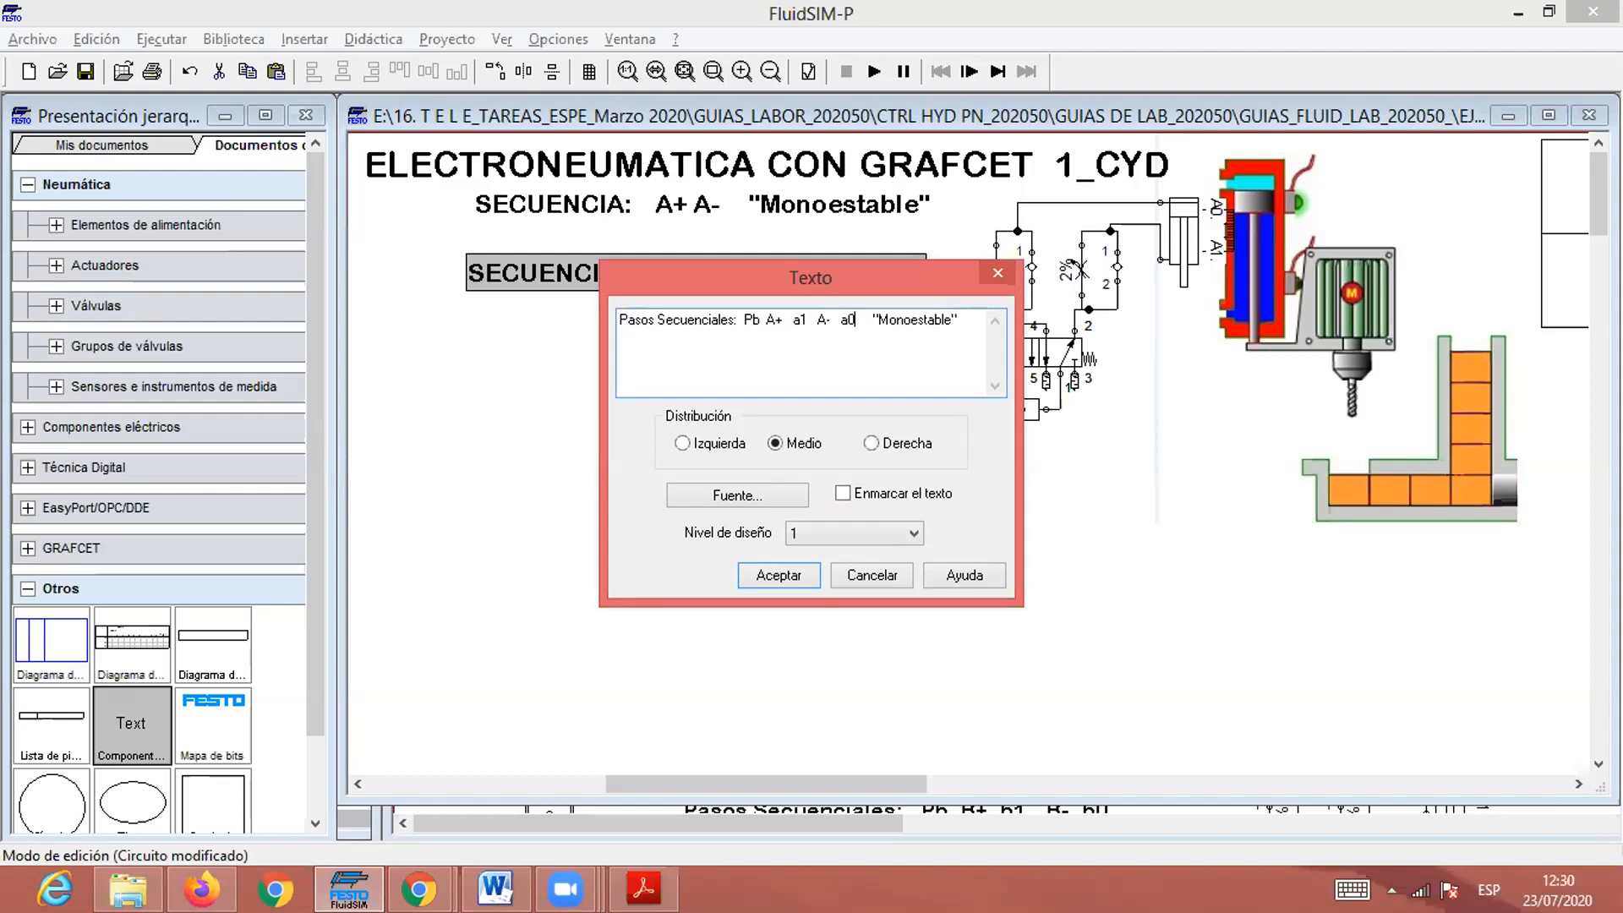
key("shift+End")
key("Delete")
Set the Pasos Secuenciales text to font size 16 and place it directly beneath the SECUENCIA line.
left_click(771, 499)
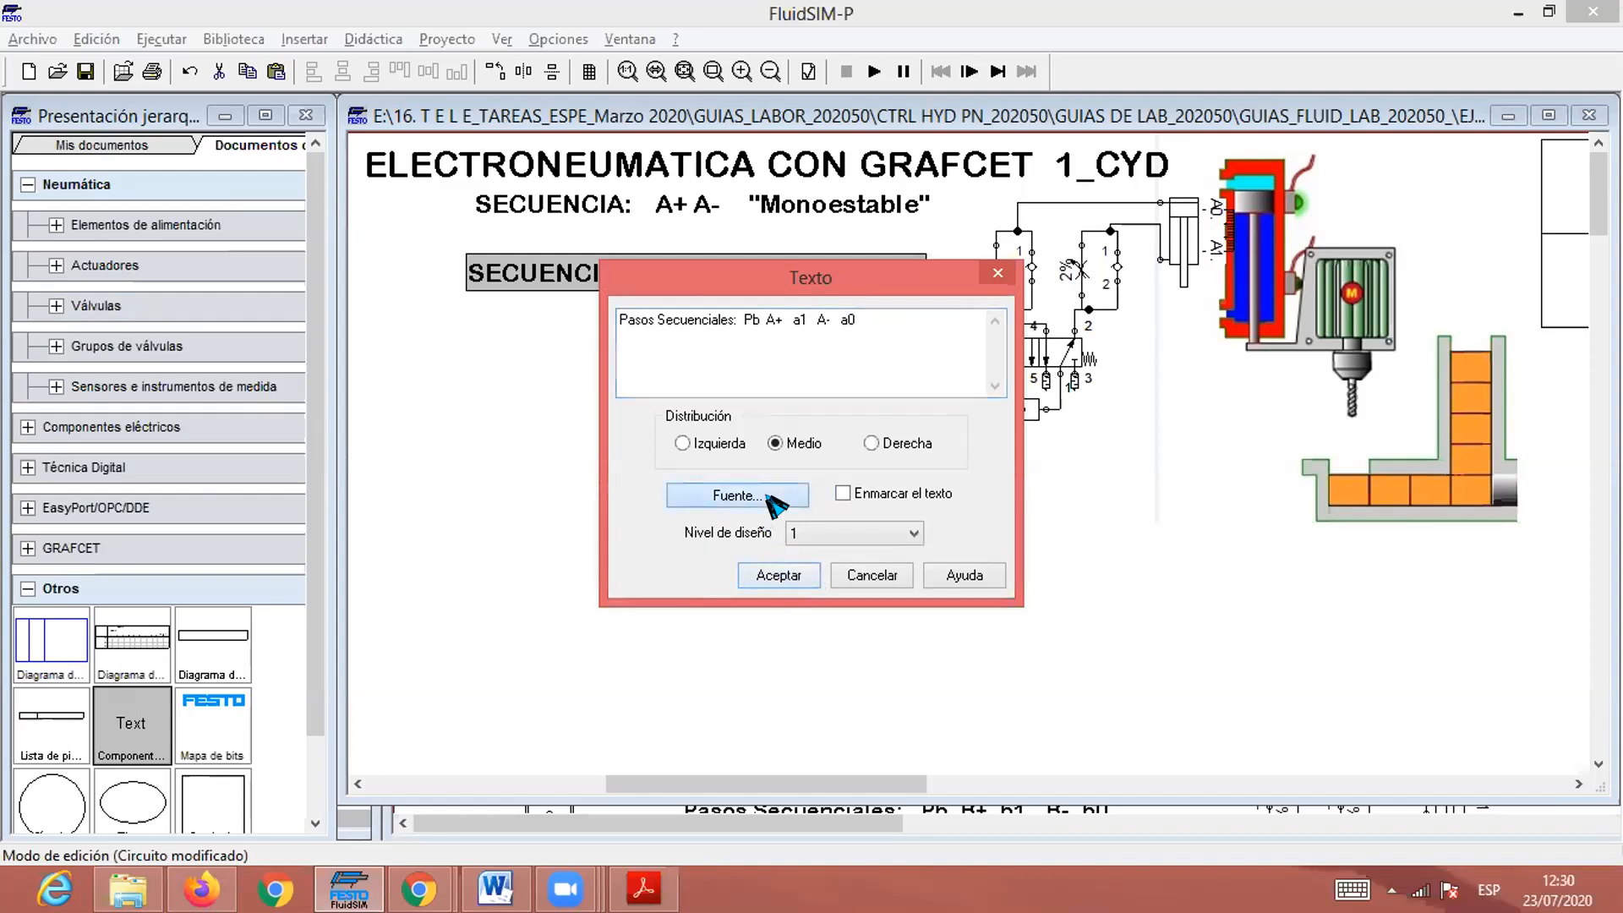
left_click(946, 324)
left_click(947, 324)
left_click(913, 337)
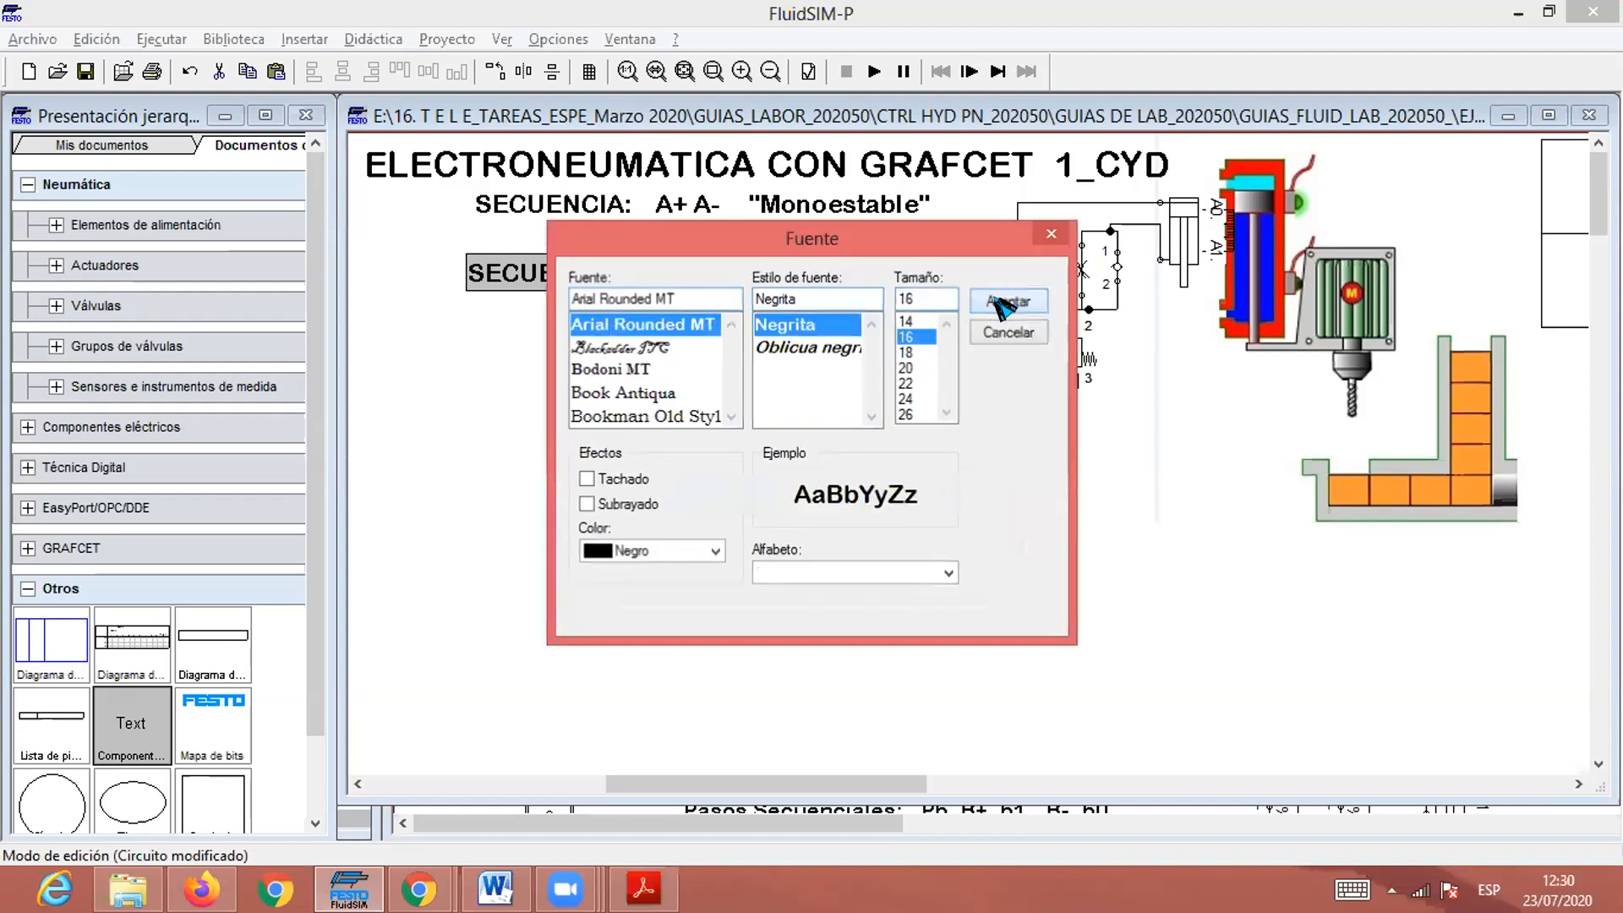
left_click(1007, 301)
left_click(779, 575)
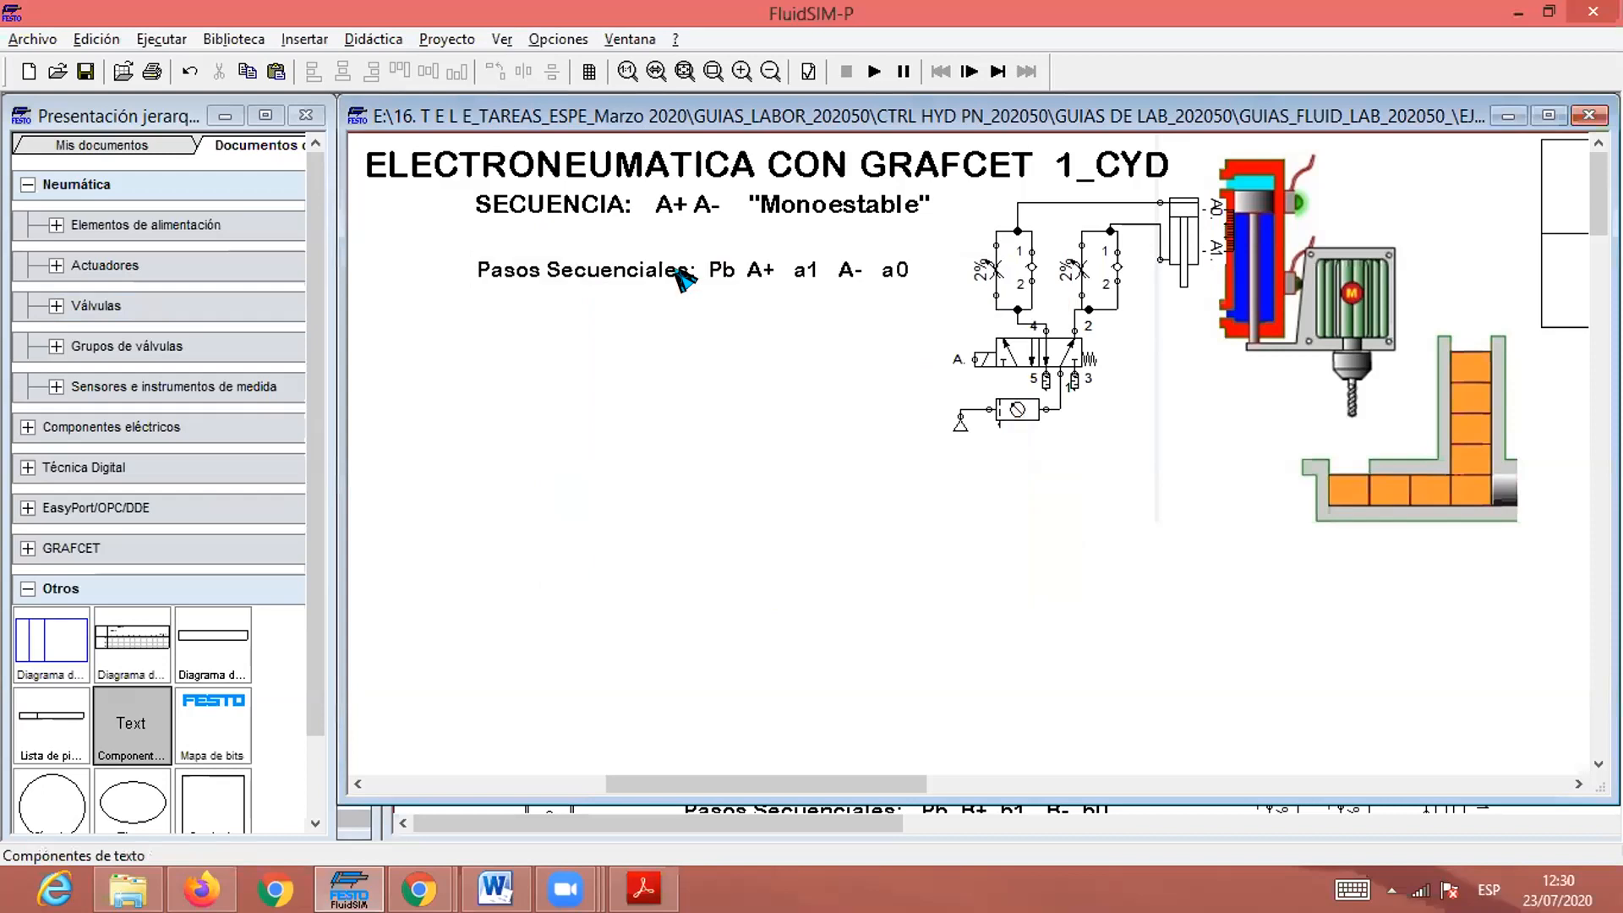
left_click(669, 435)
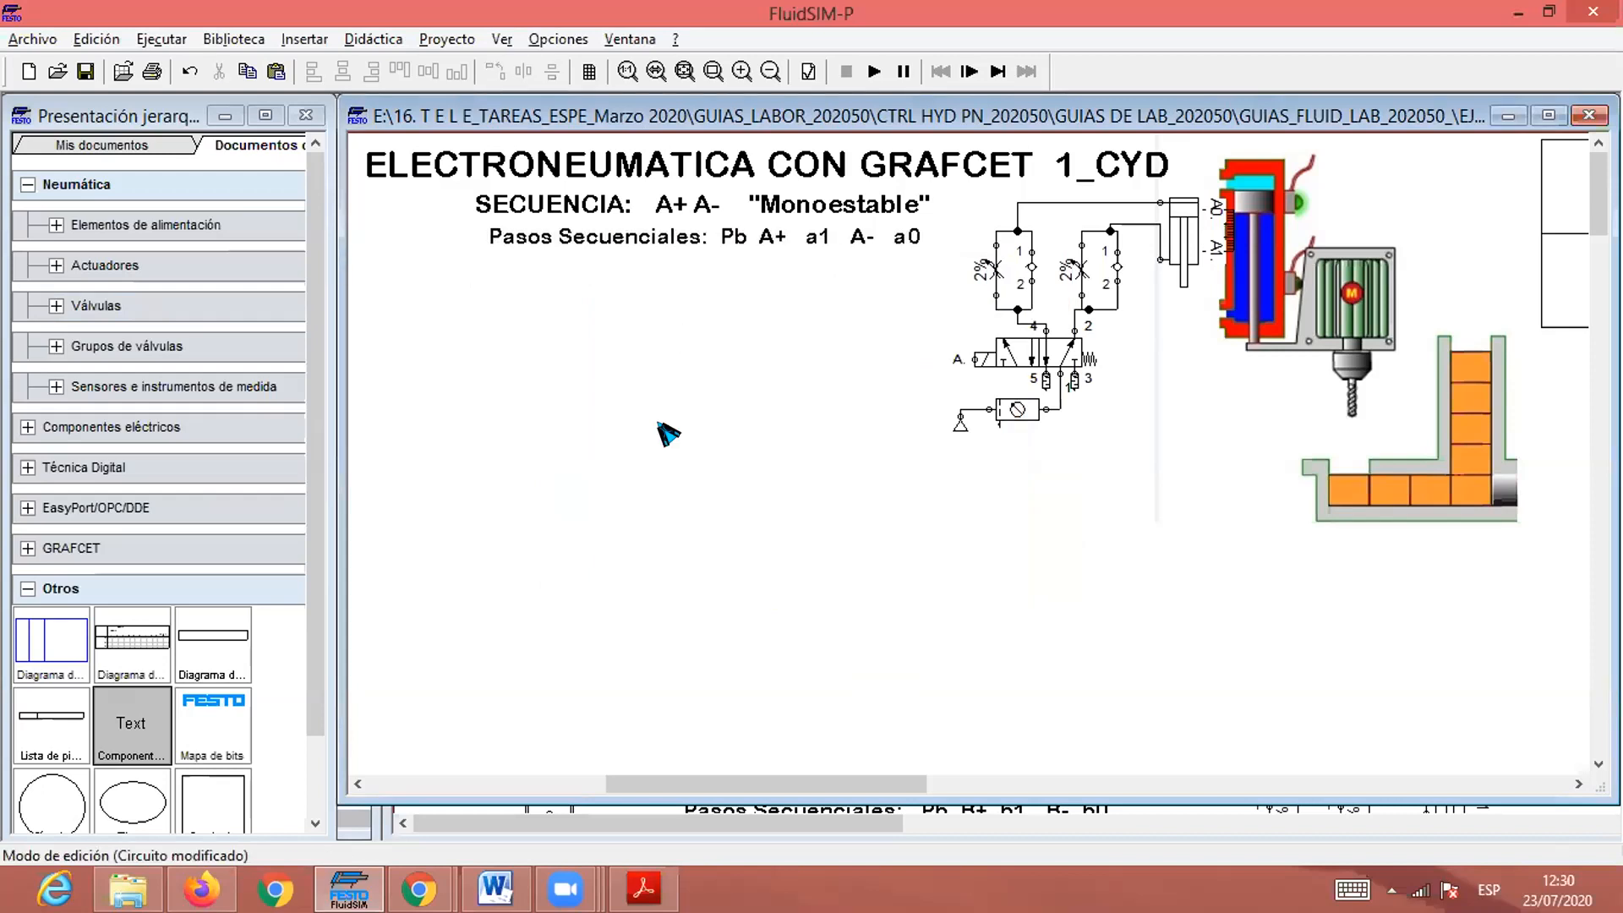
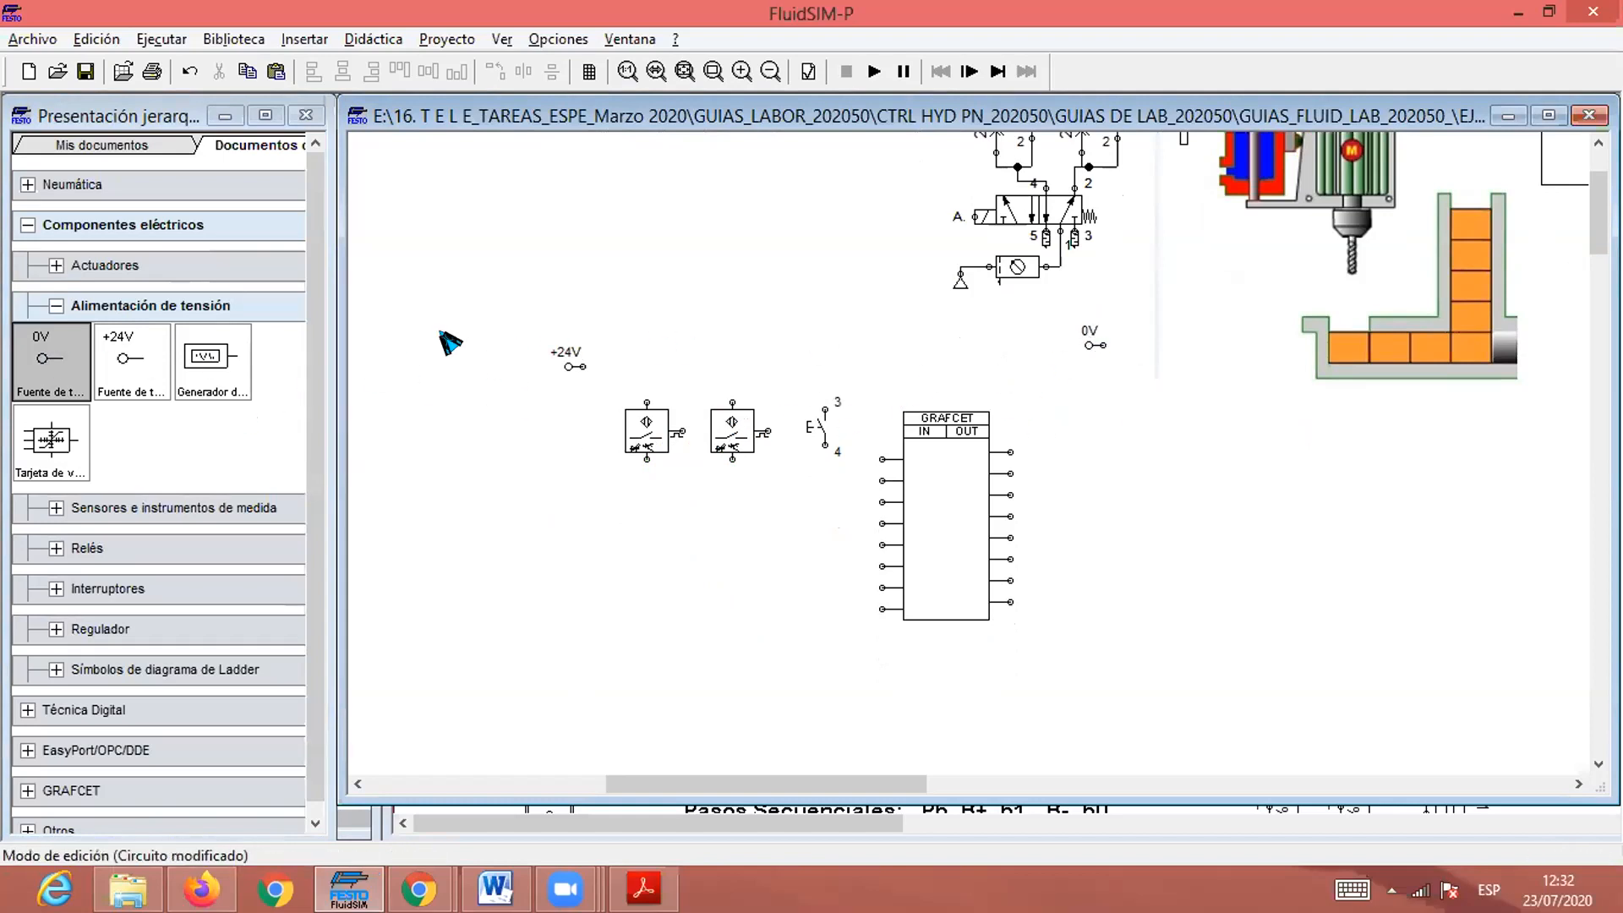
Add a 0V source below and to the left of the sensors, and a valve solenoid just under the upper 0V source.
left_click(42, 346)
left_click_drag(50, 359, 554, 641)
left_click(43, 297)
left_click(54, 304)
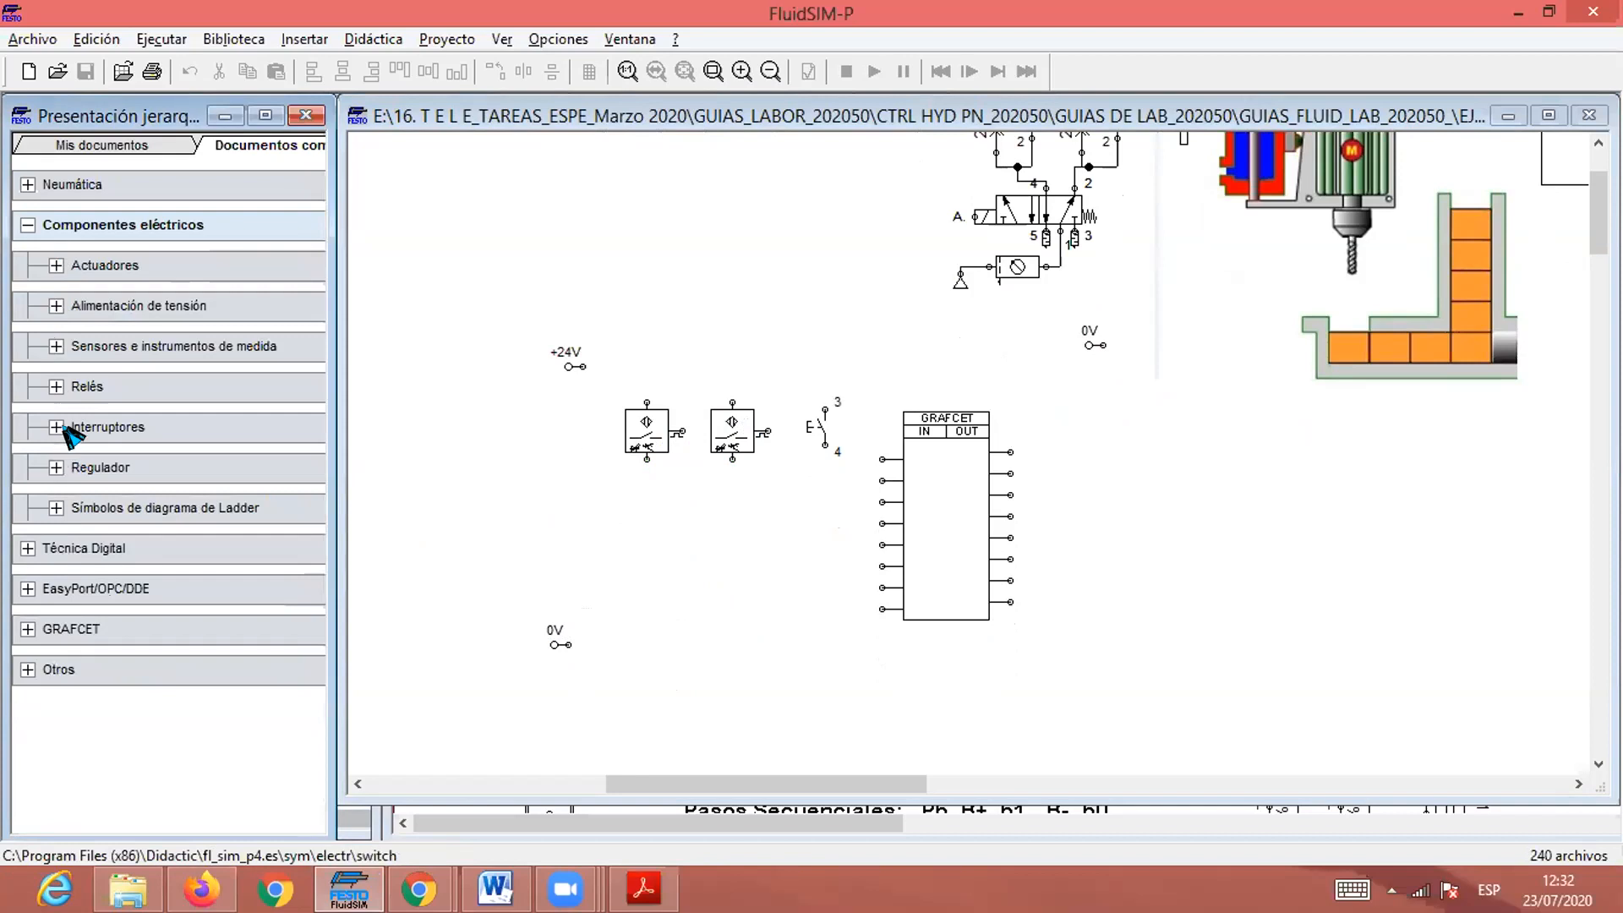
left_click(56, 387)
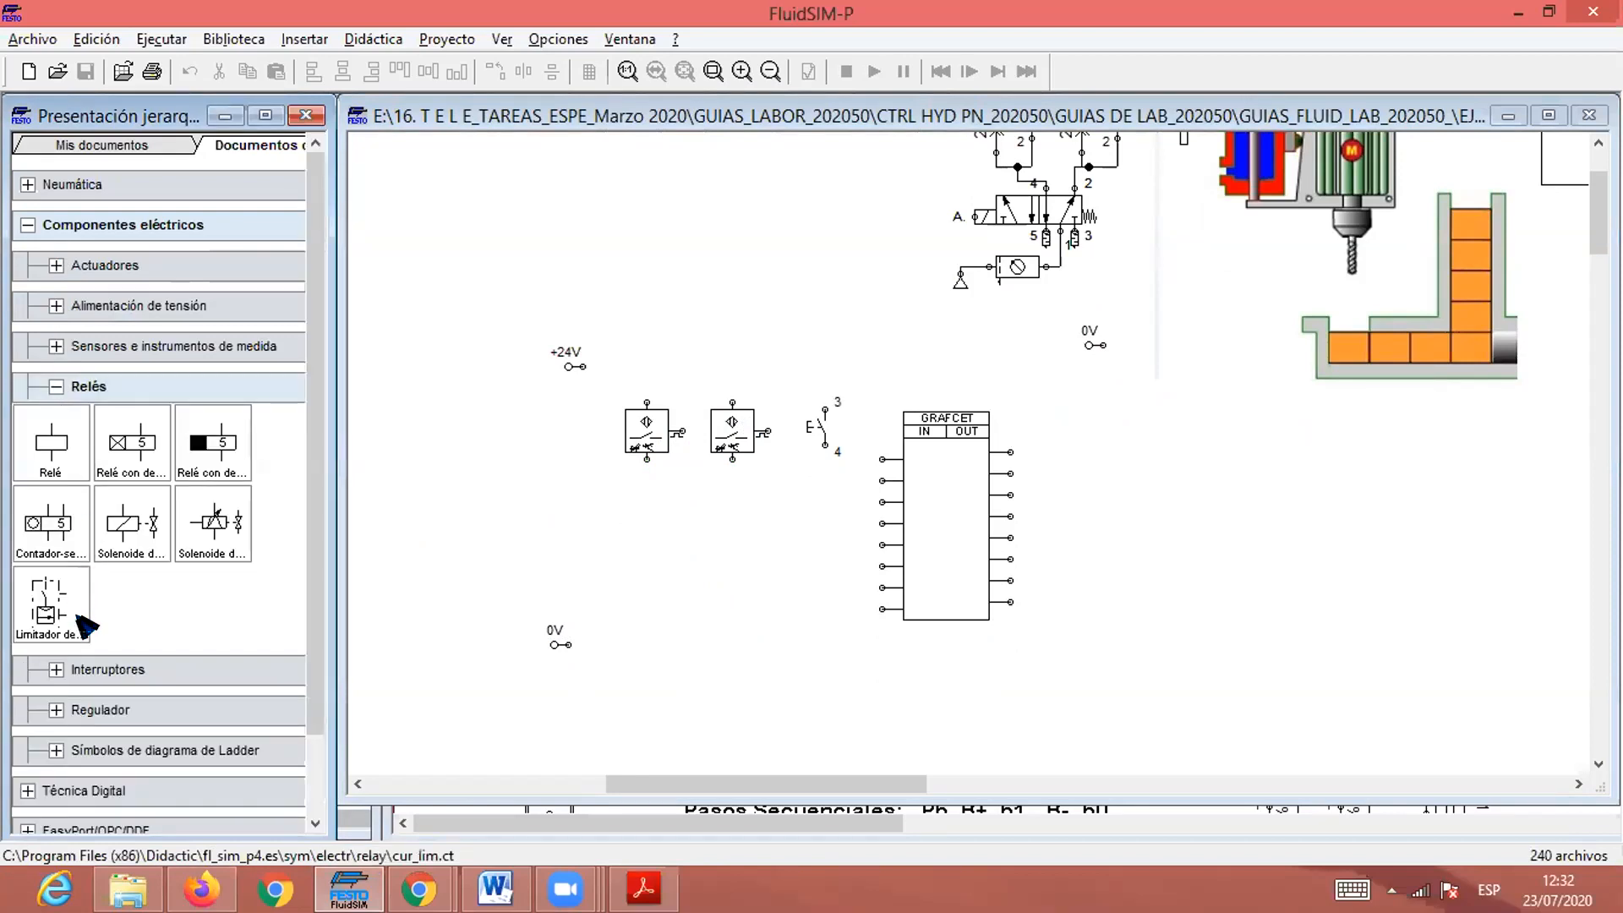
left_click_drag(127, 528, 1090, 427)
left_click(1165, 522)
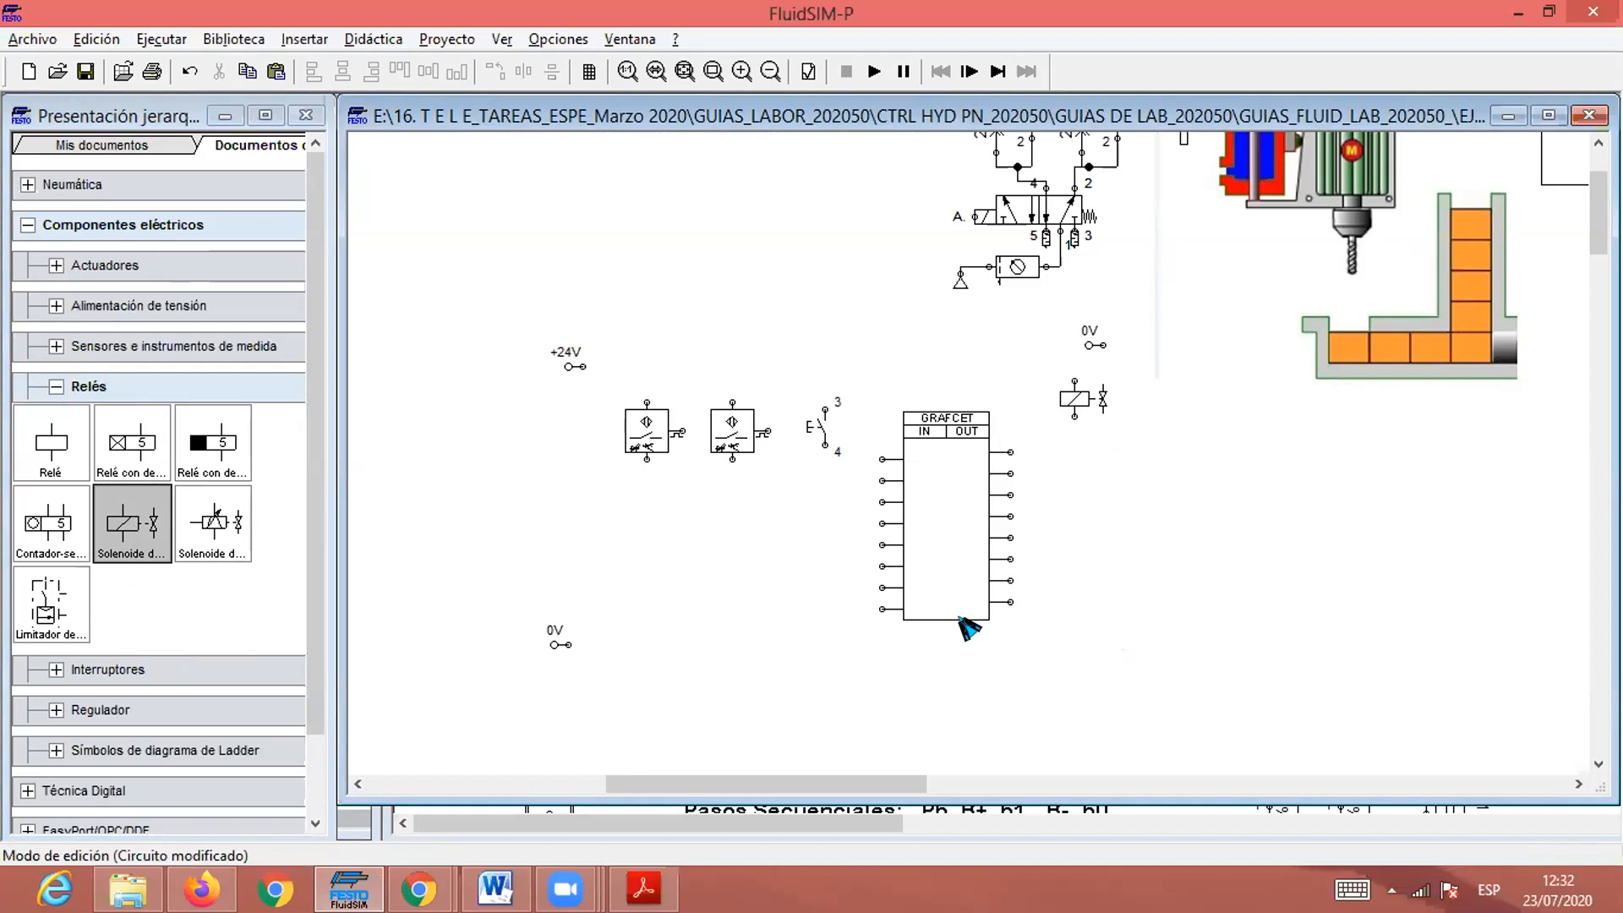
Name the first three inputs of the GRAFCET block PB, A0 and A1.
scroll(968, 629, "up", 3)
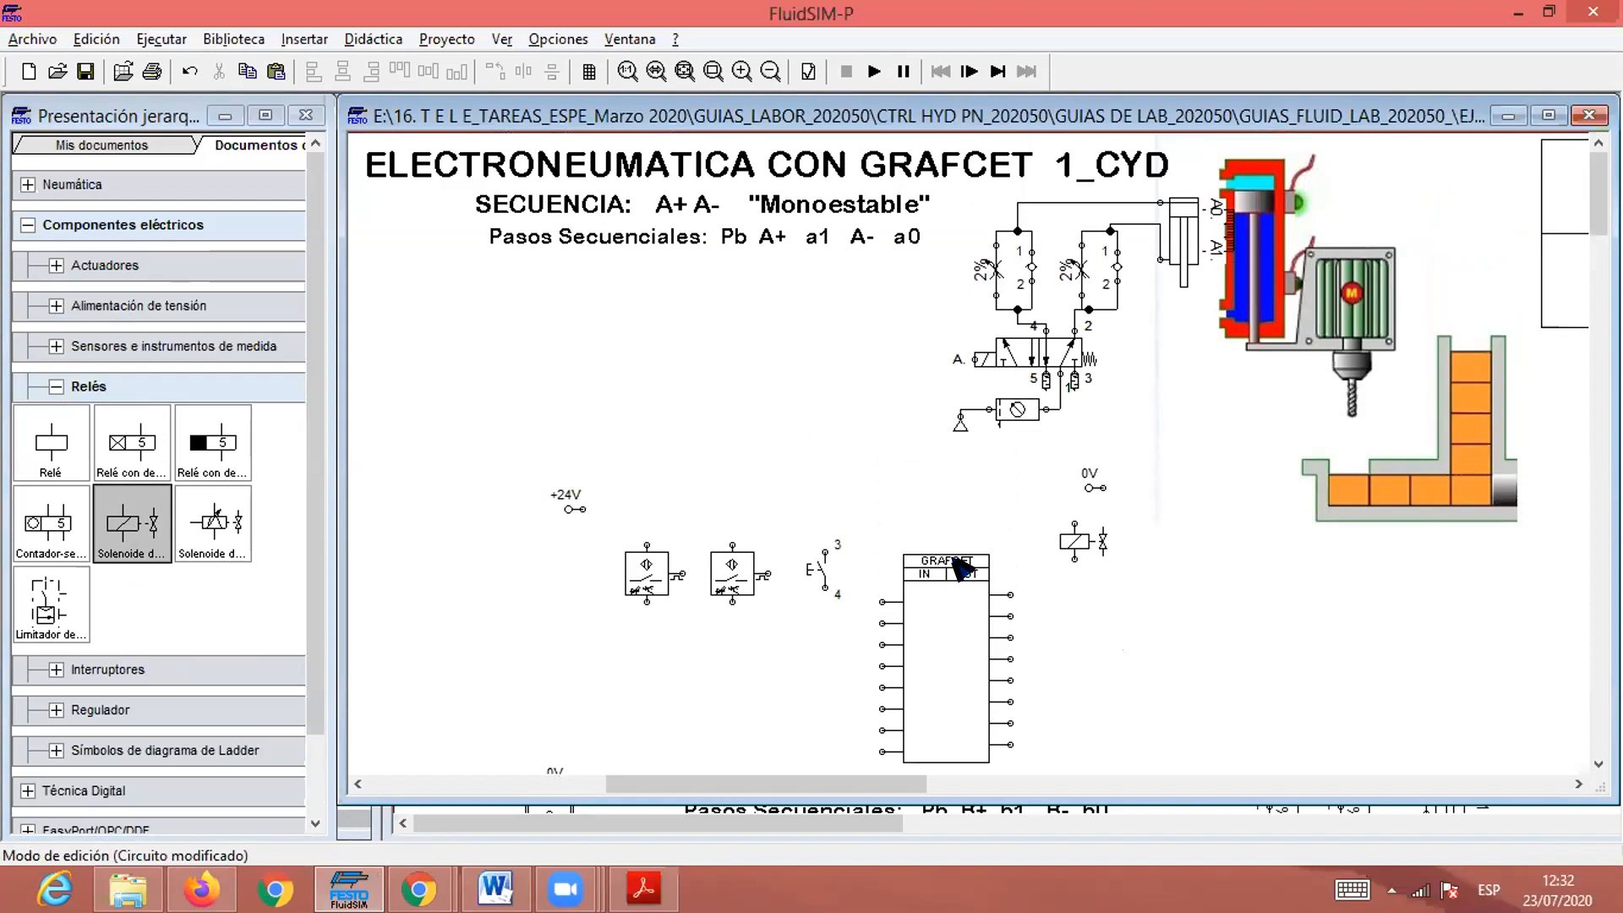
scroll(962, 571, "down", 3)
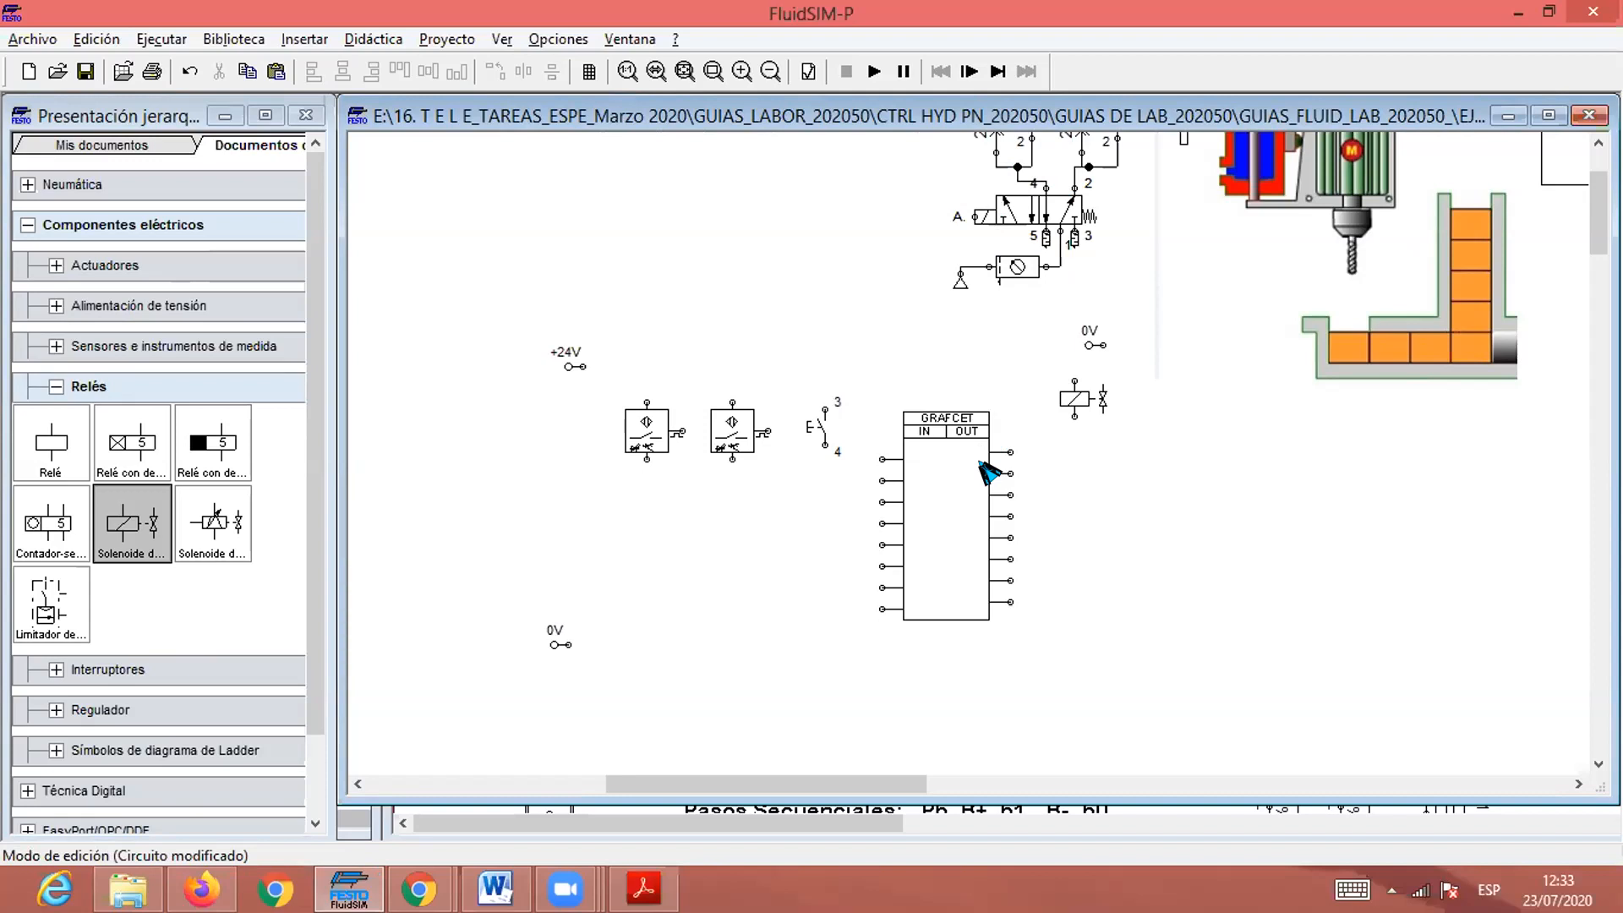
double_click(953, 509)
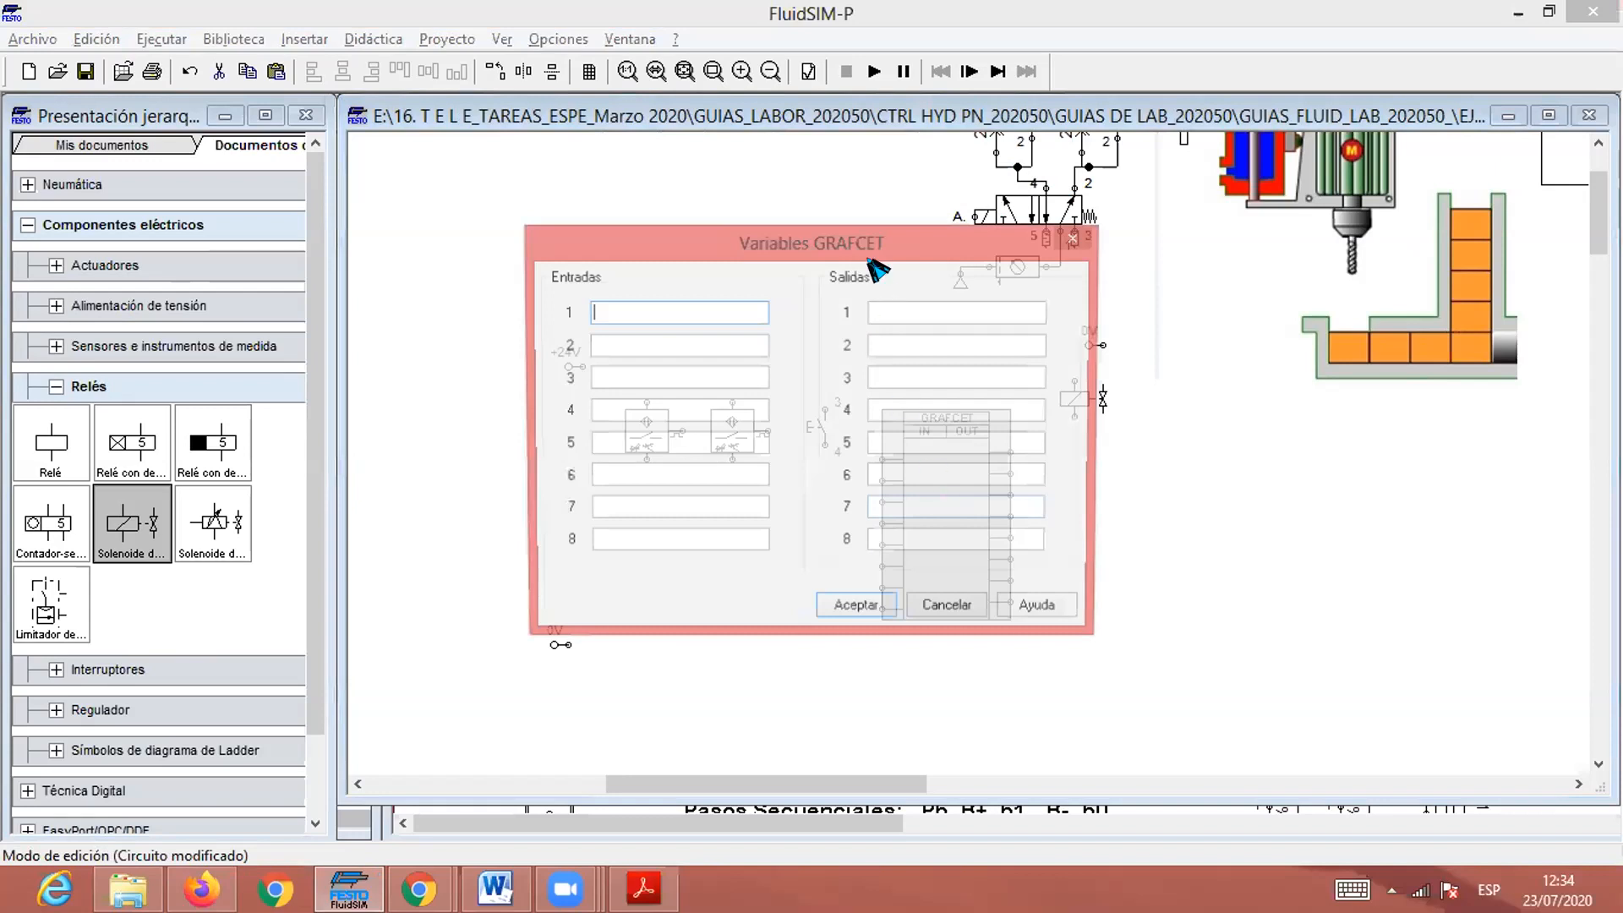
left_click_drag(889, 235, 888, 297)
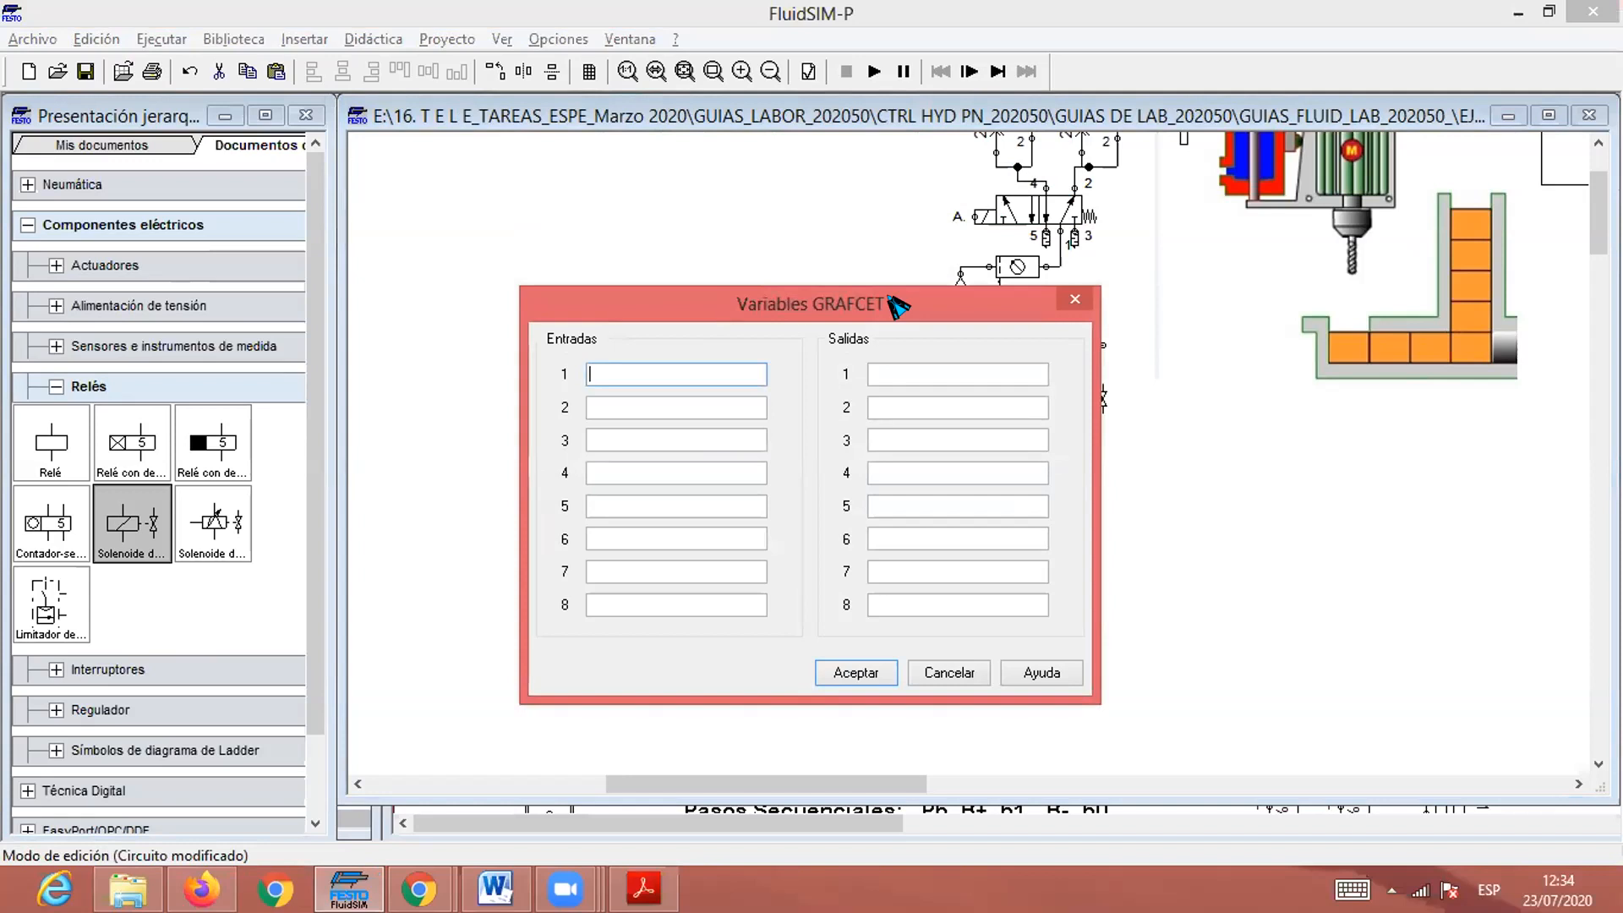
type("pb")
key("BackSpace")
key("BackSpace")
type("PB")
left_click(618, 409)
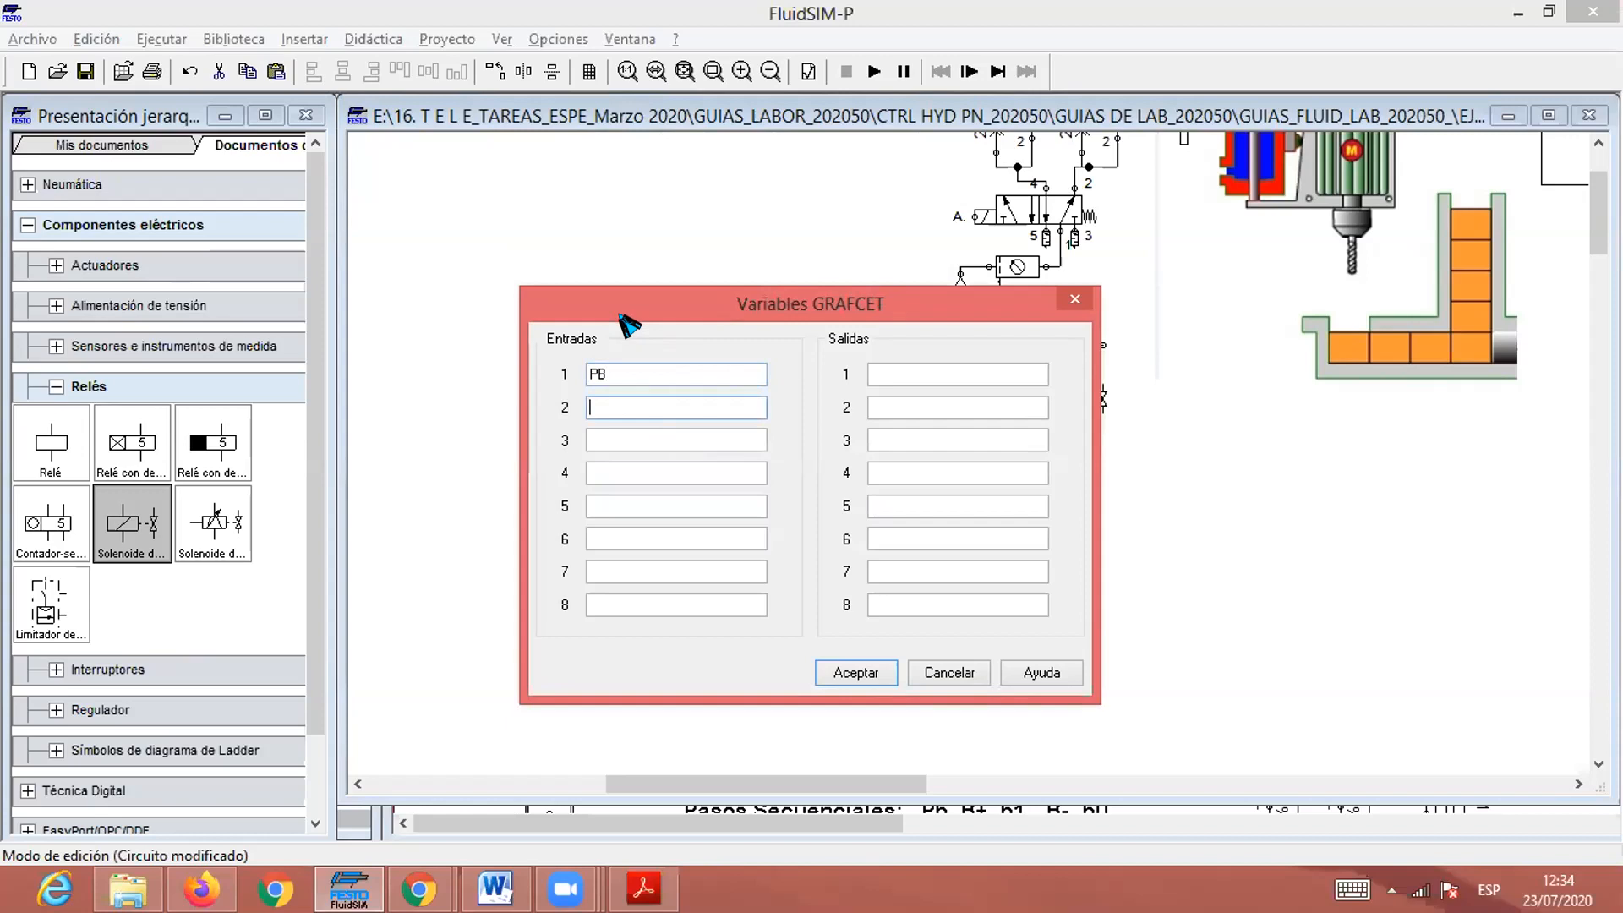
type("A0")
left_click(641, 433)
type("A1")
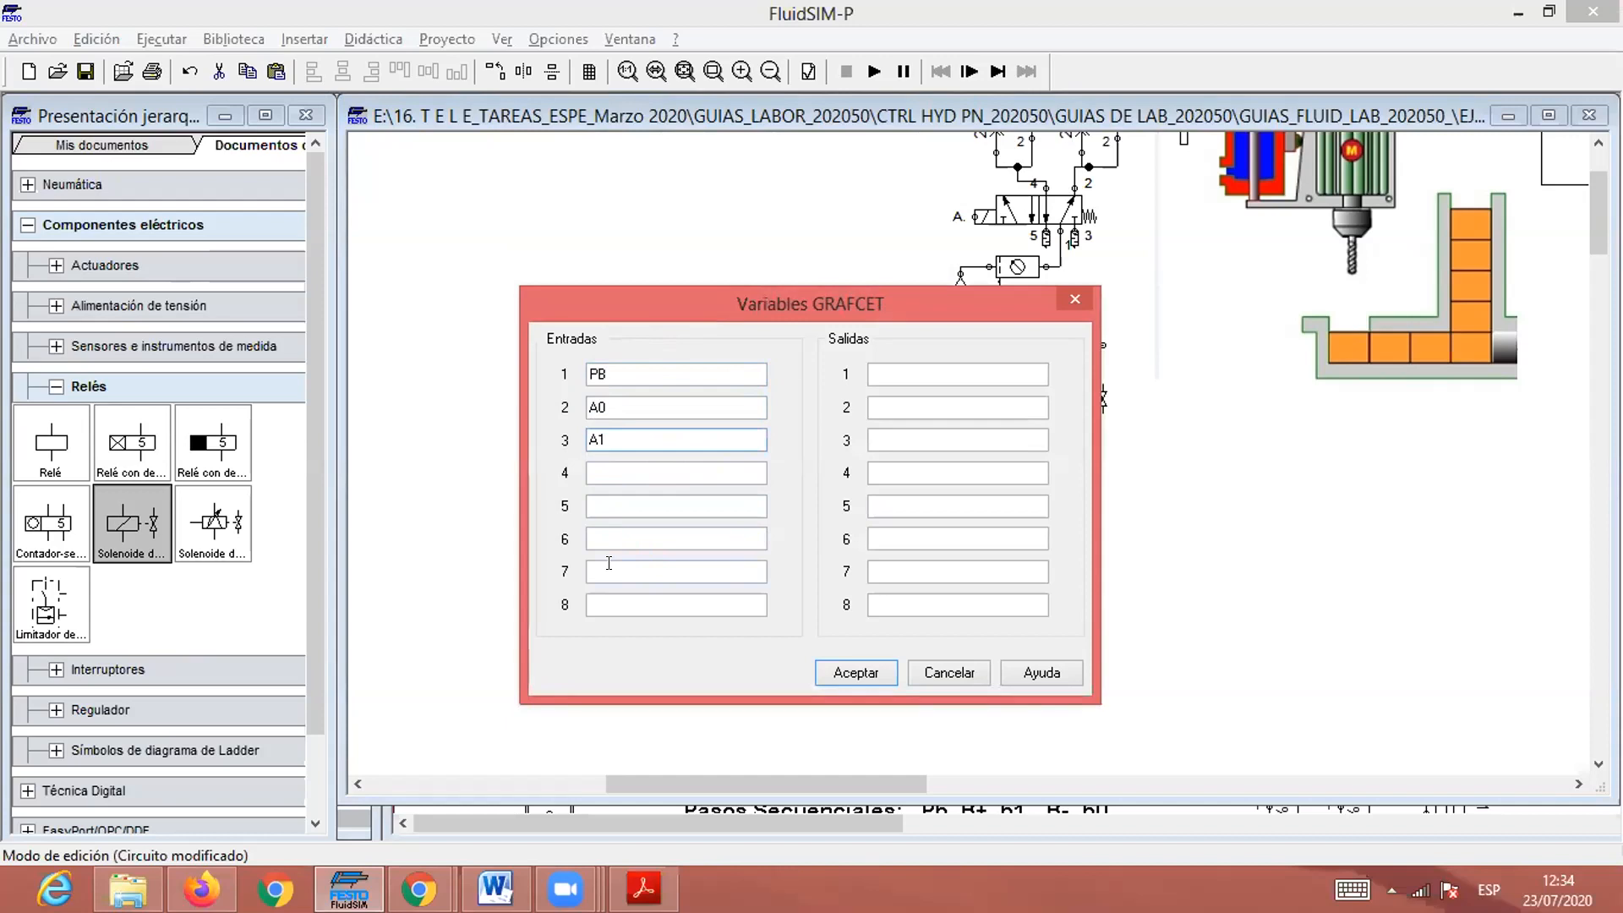
Name the first output of the GRAFCET block A and accept its variables.
left_click(888, 370)
left_click_drag(883, 314, 741, 353)
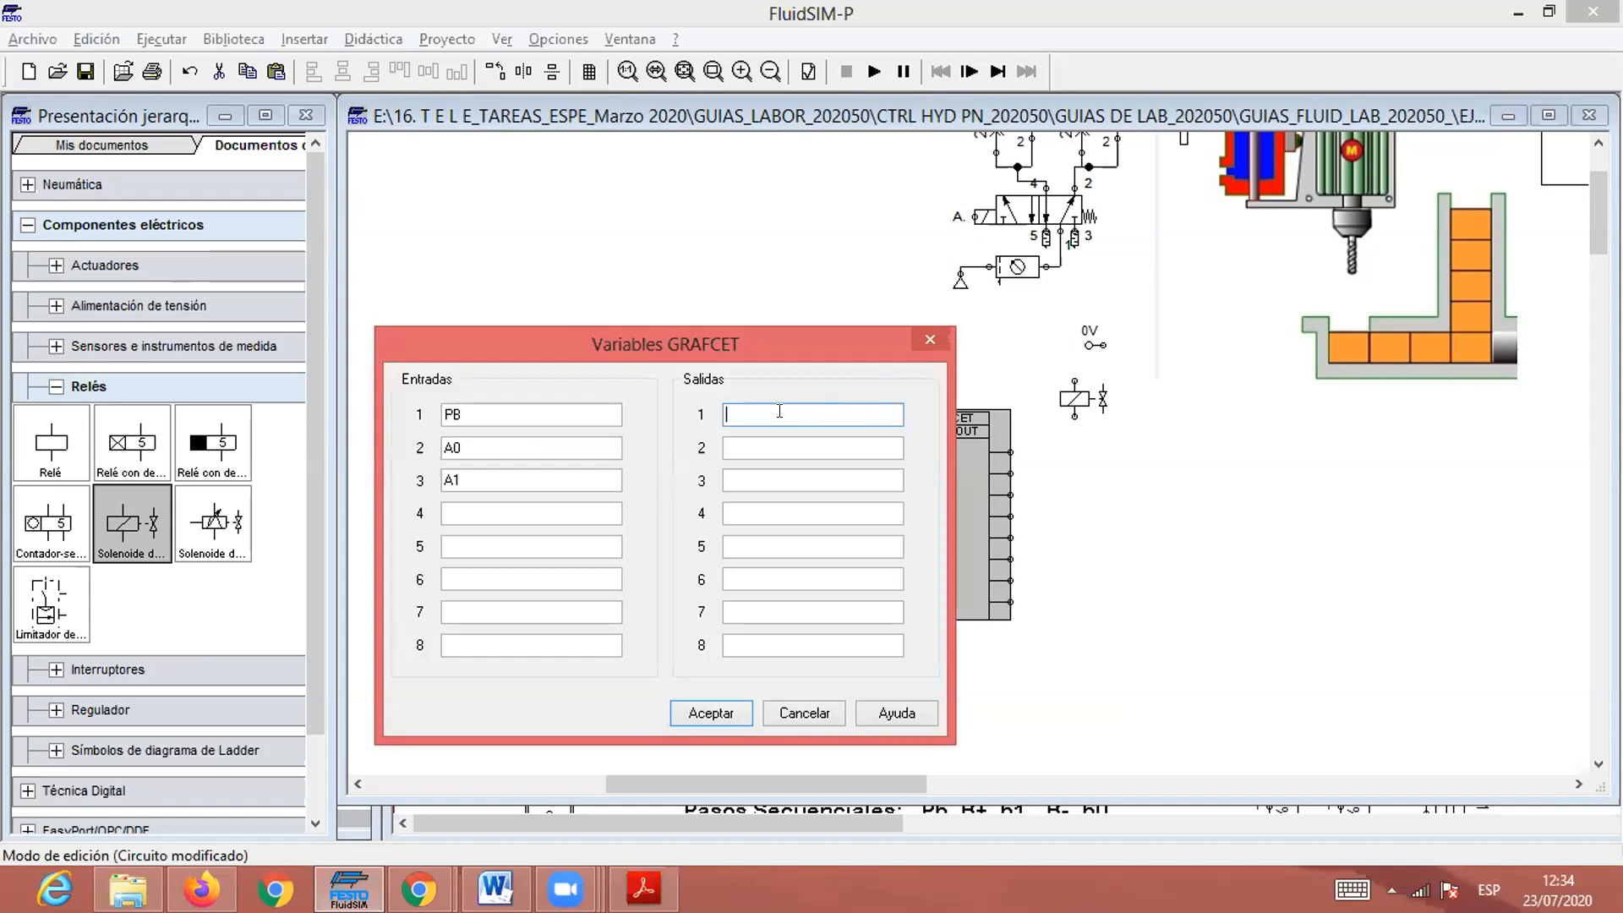
type("A")
left_click(719, 712)
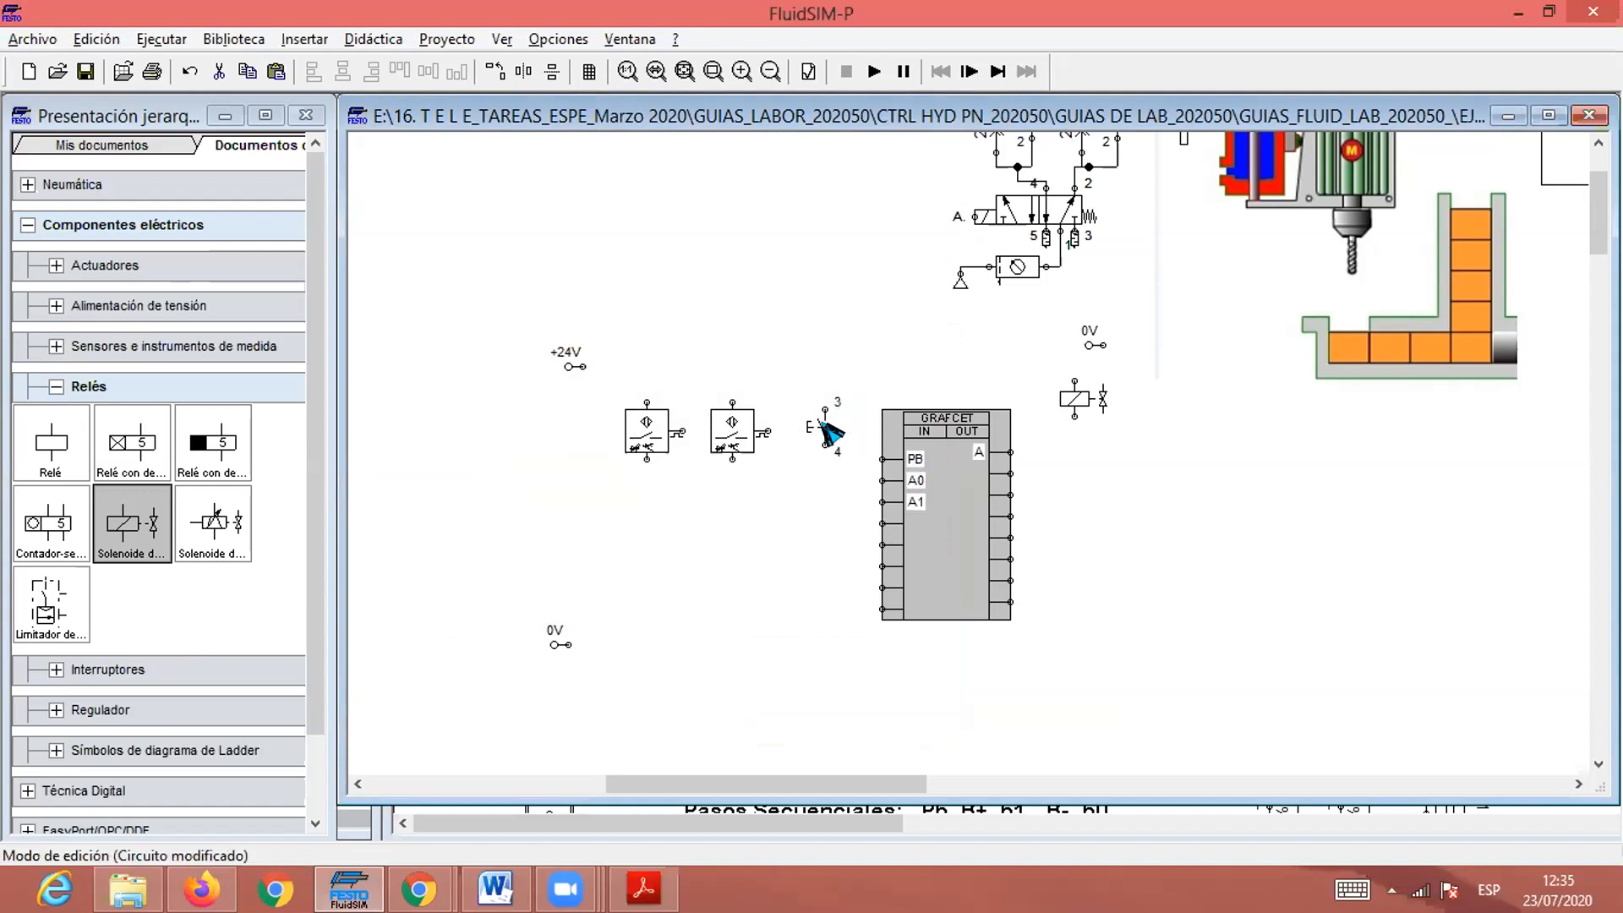
Label the pushbutton beside the GRAFCET block PB.
double_click(817, 426)
type("PB.")
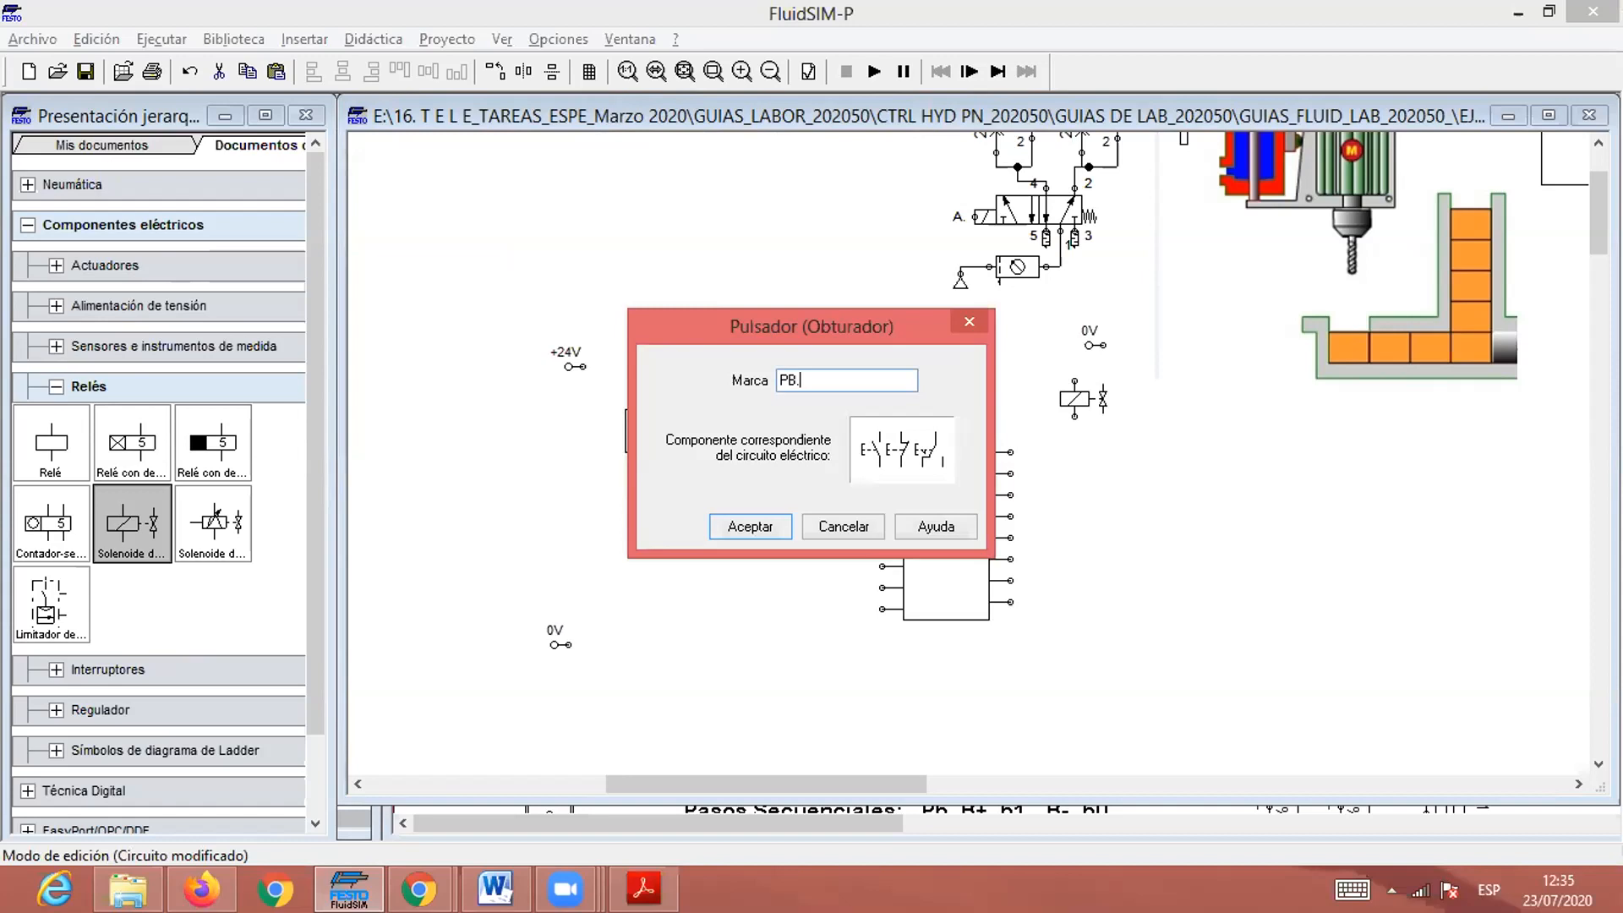
left_click(745, 524)
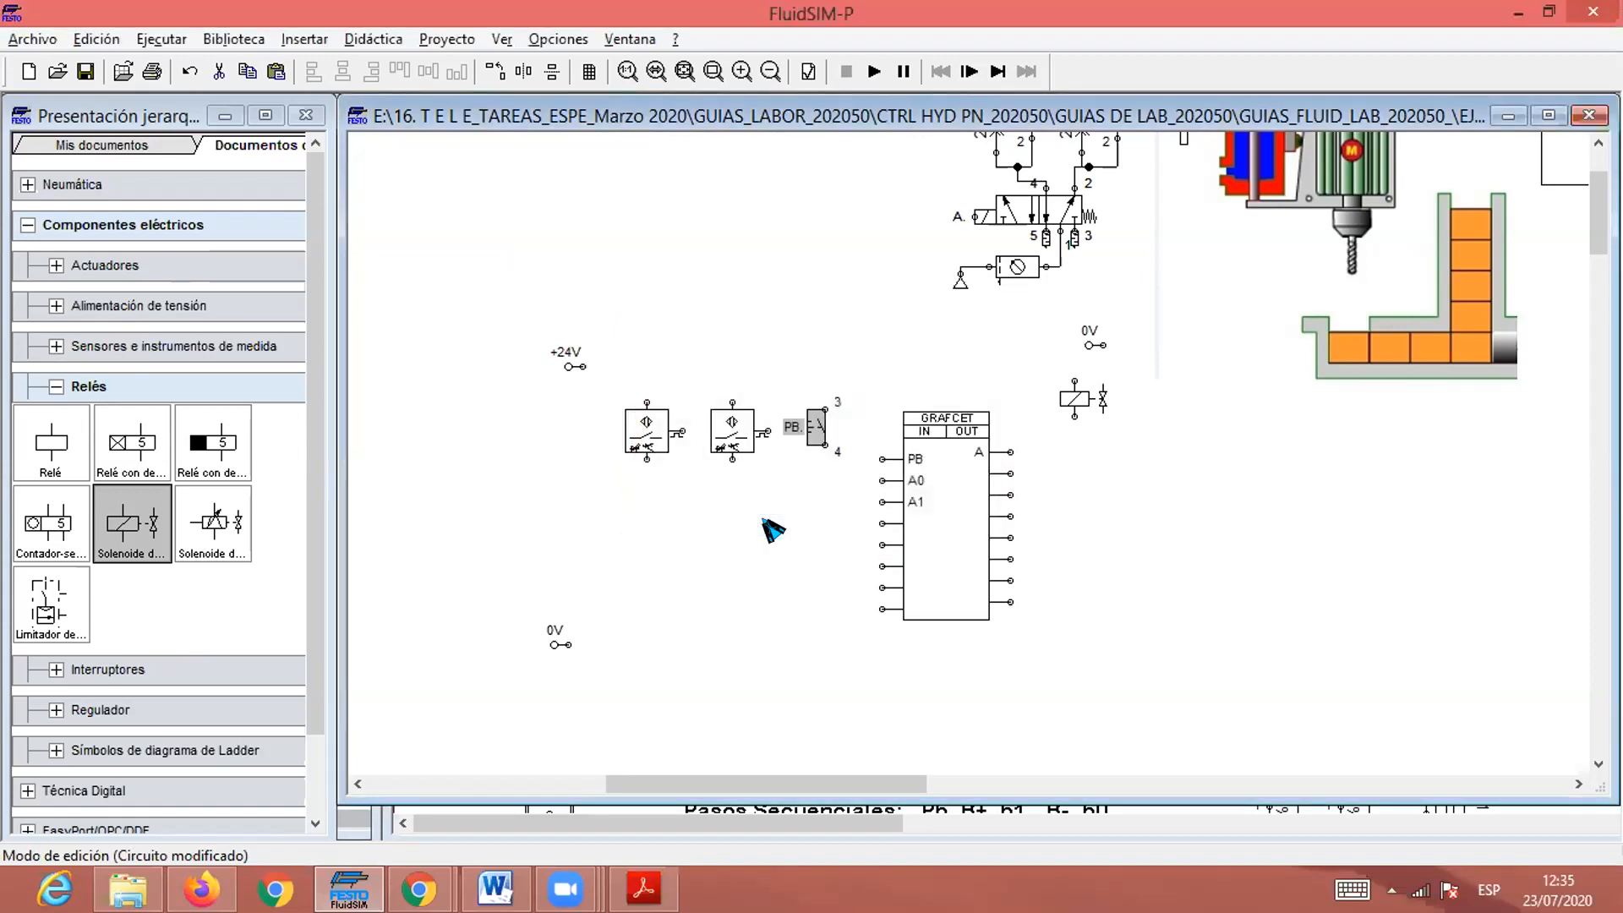
Label the optical sensor nearest the pushbutton "A0." and the other optical sensor "A1.".
double_click(719, 434)
type("A0.")
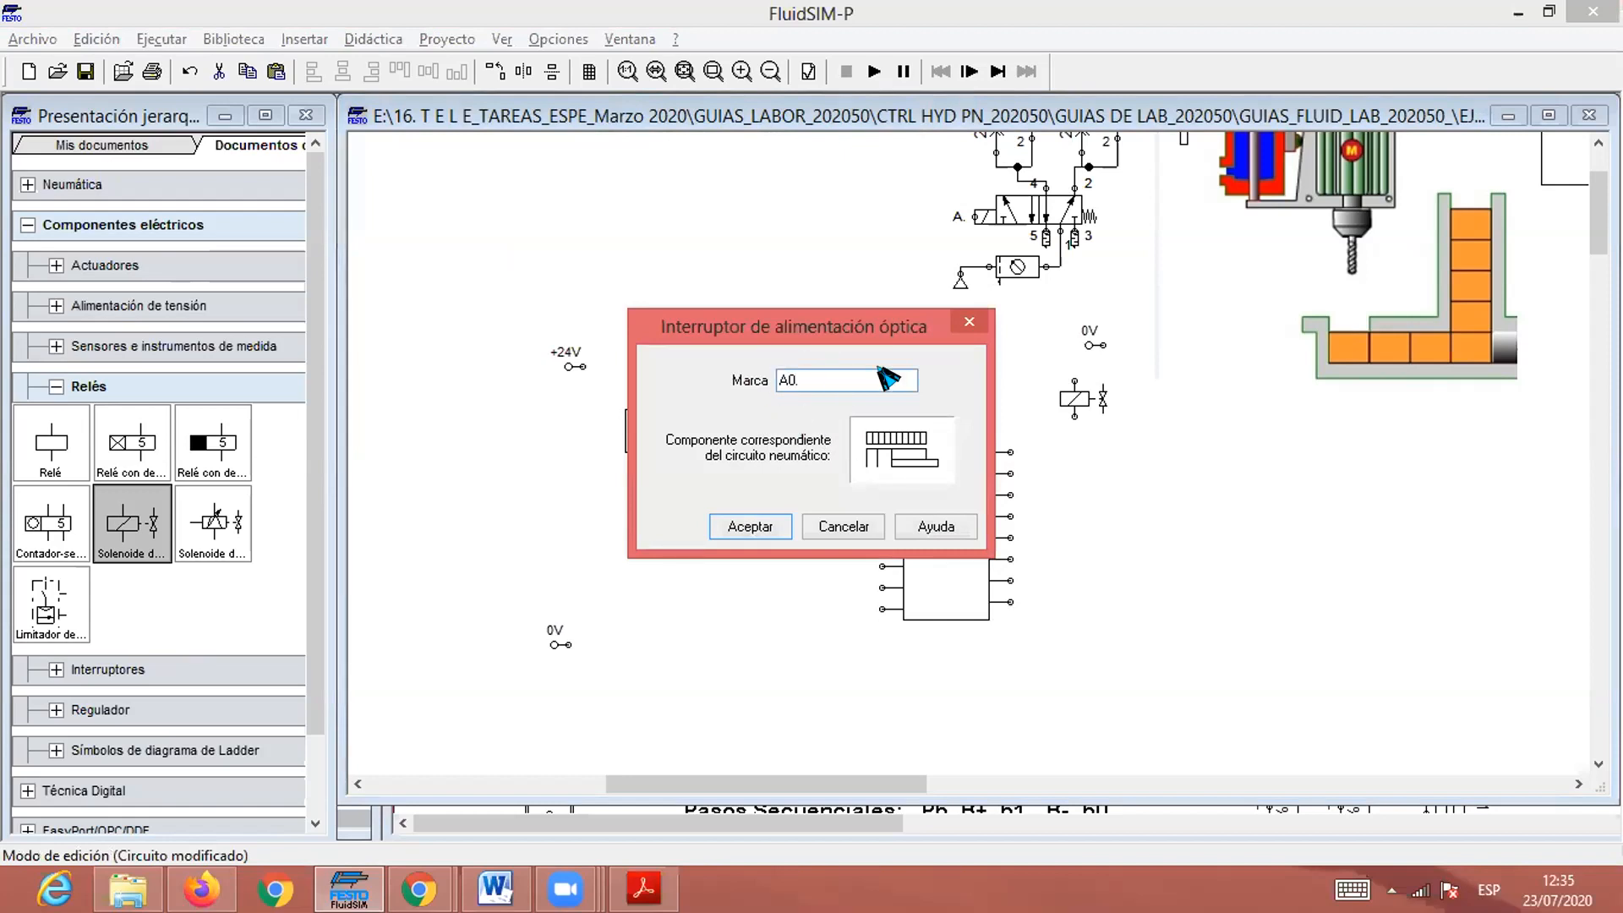
left_click(766, 529)
double_click(653, 433)
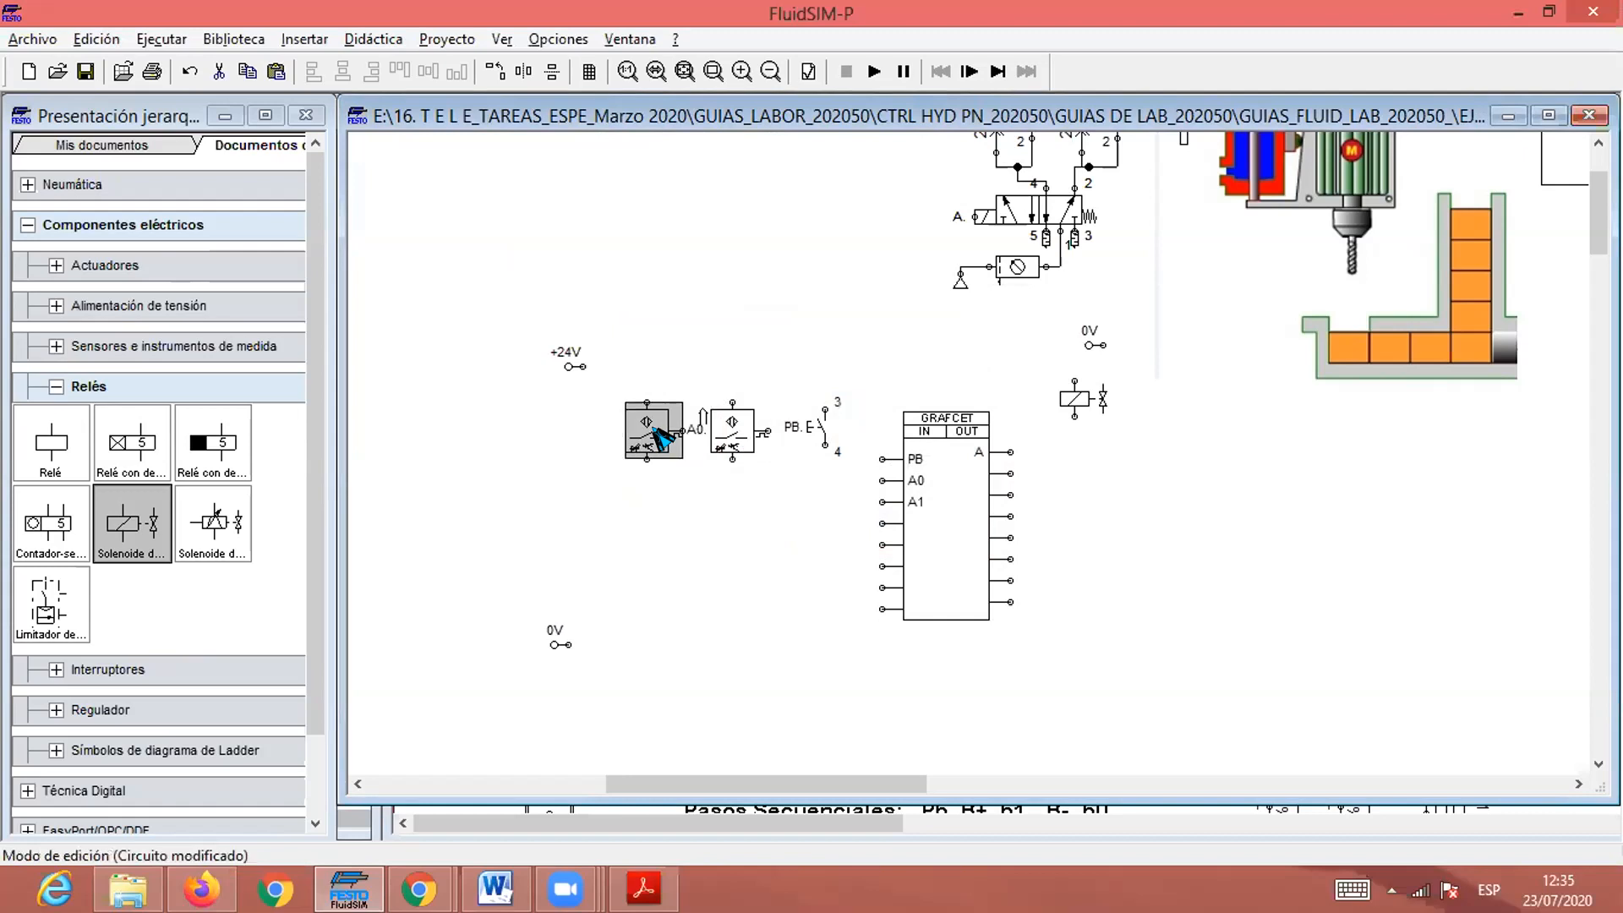
type("A1.")
left_click(771, 539)
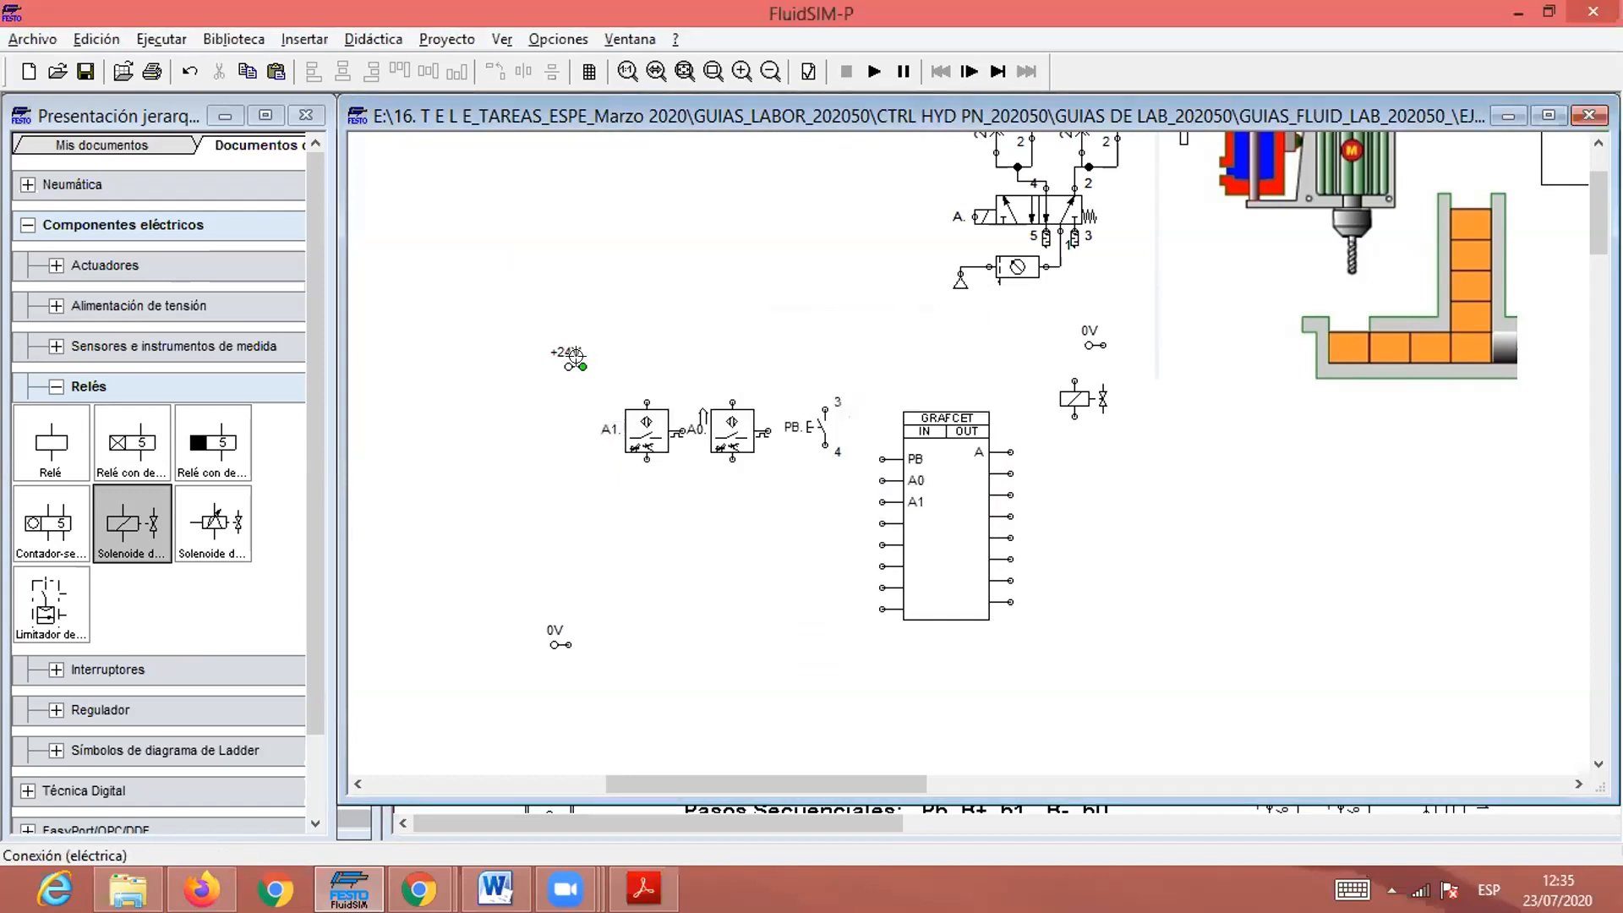
Label the valve solenoid under the upper 0V source "A.".
double_click(1075, 402)
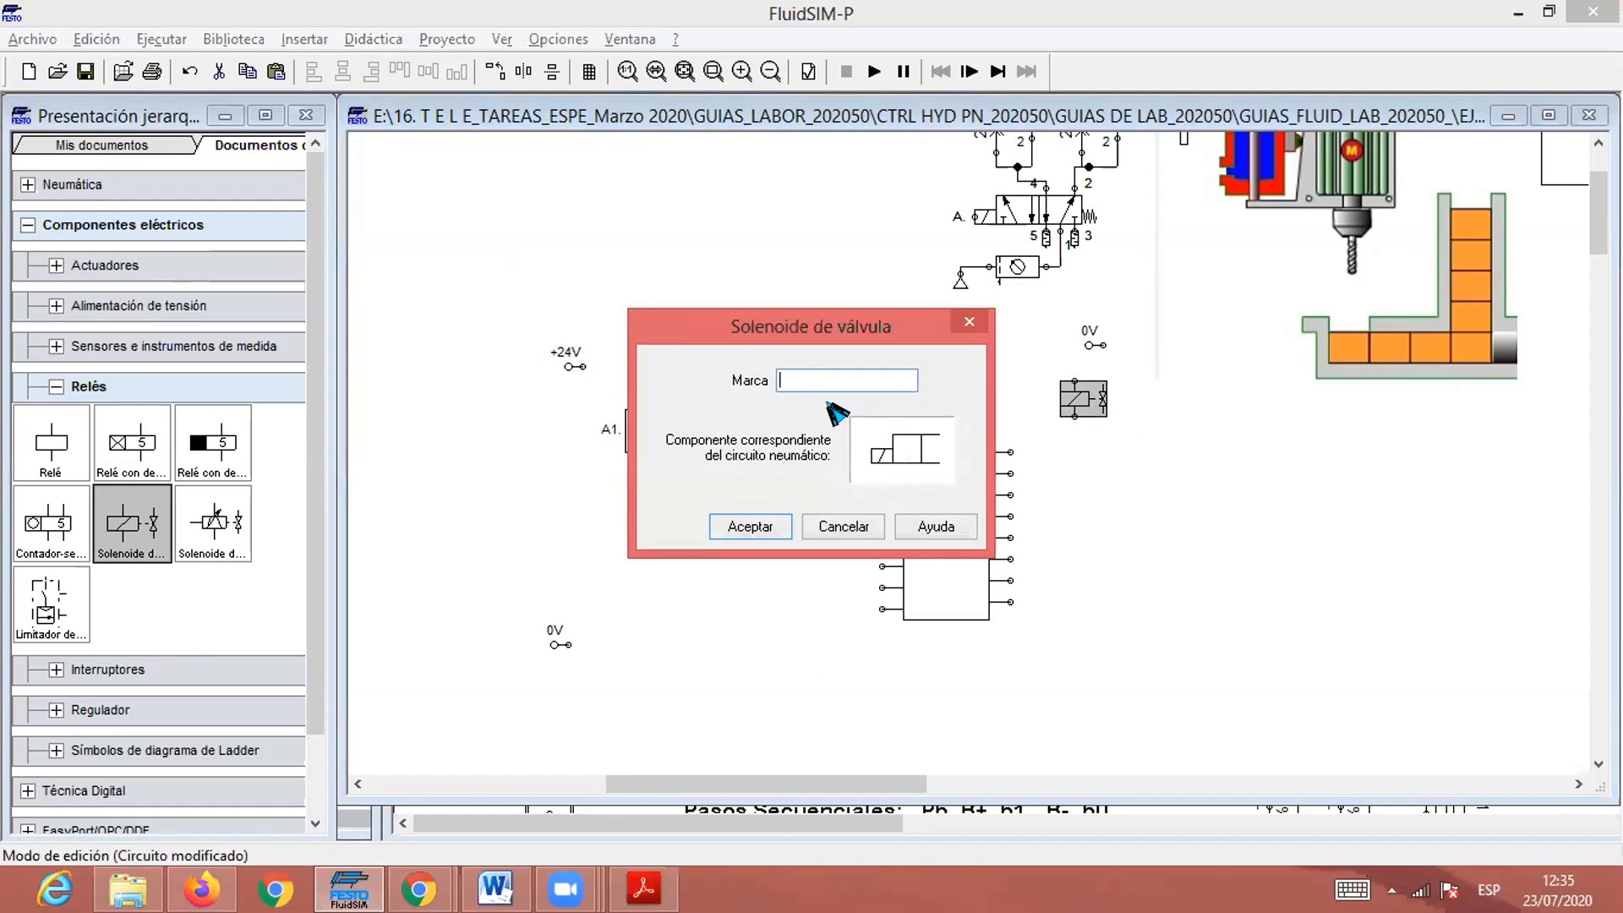
type("A.")
left_click(768, 526)
left_click(1167, 548)
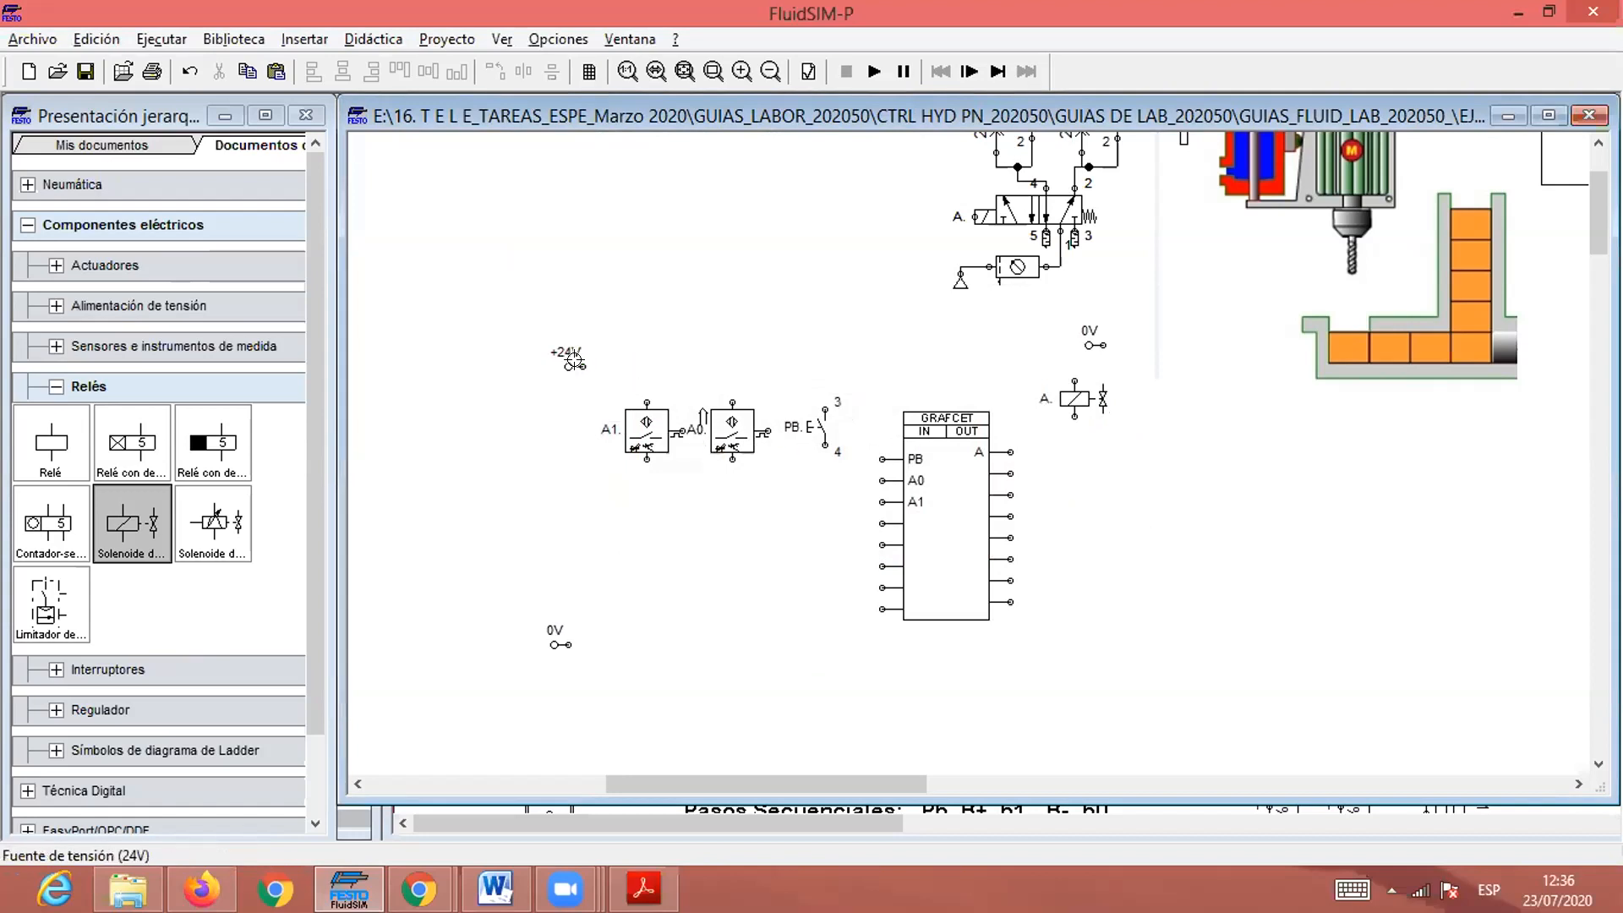
Wire both optical sensors in parallel between the +24V source and the lower 0V source.
left_click_drag(625, 373, 647, 403)
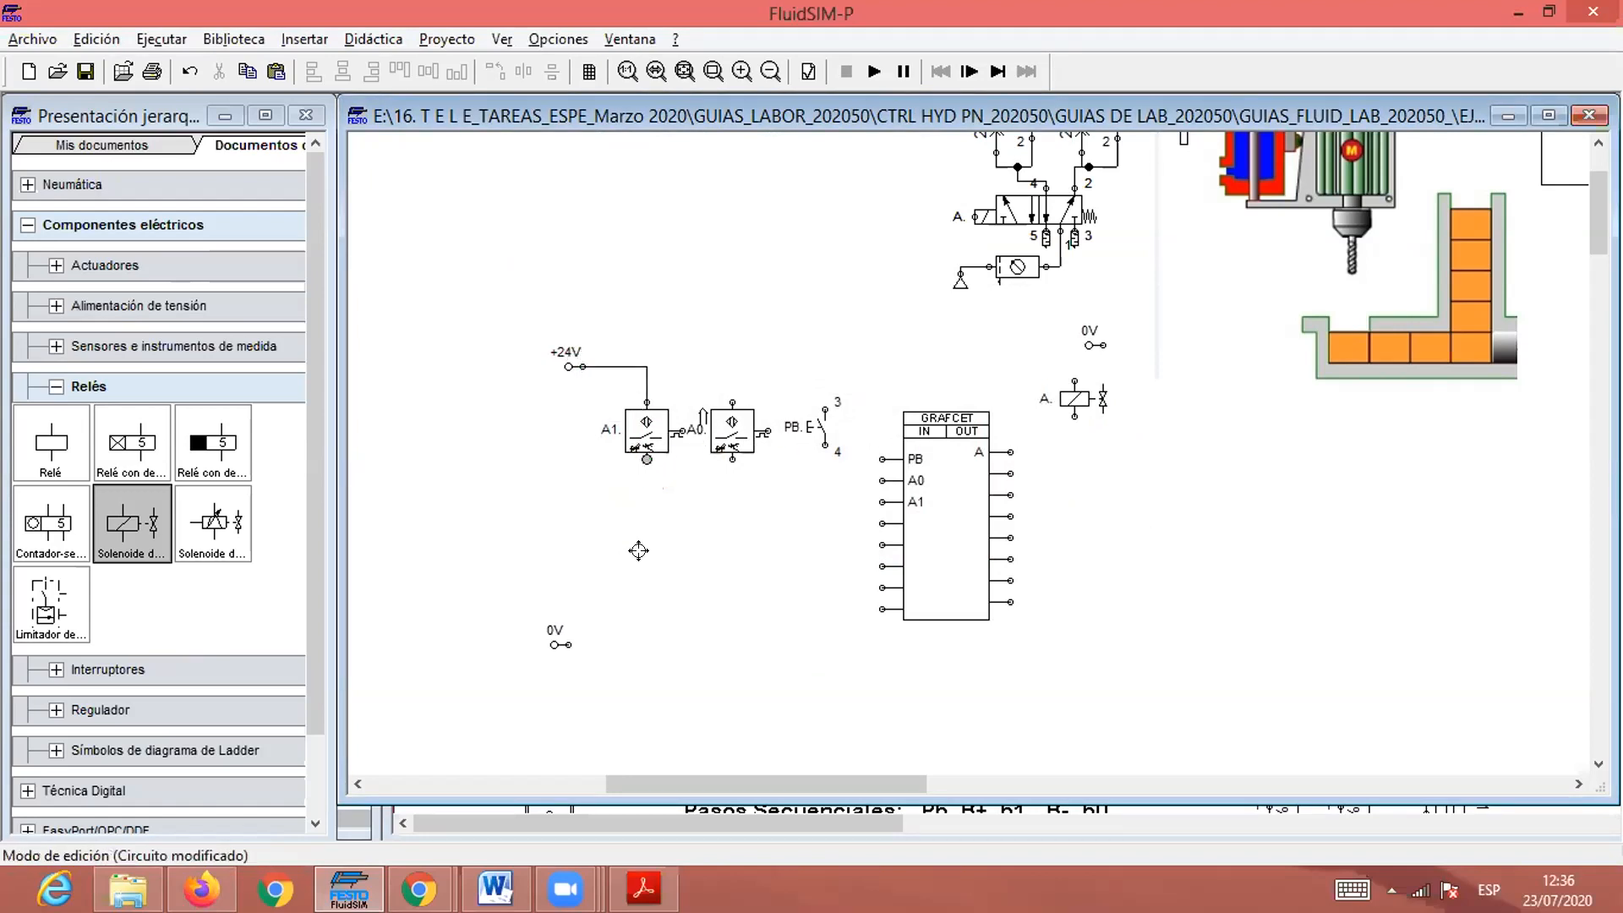
left_click_drag(559, 644, 647, 459)
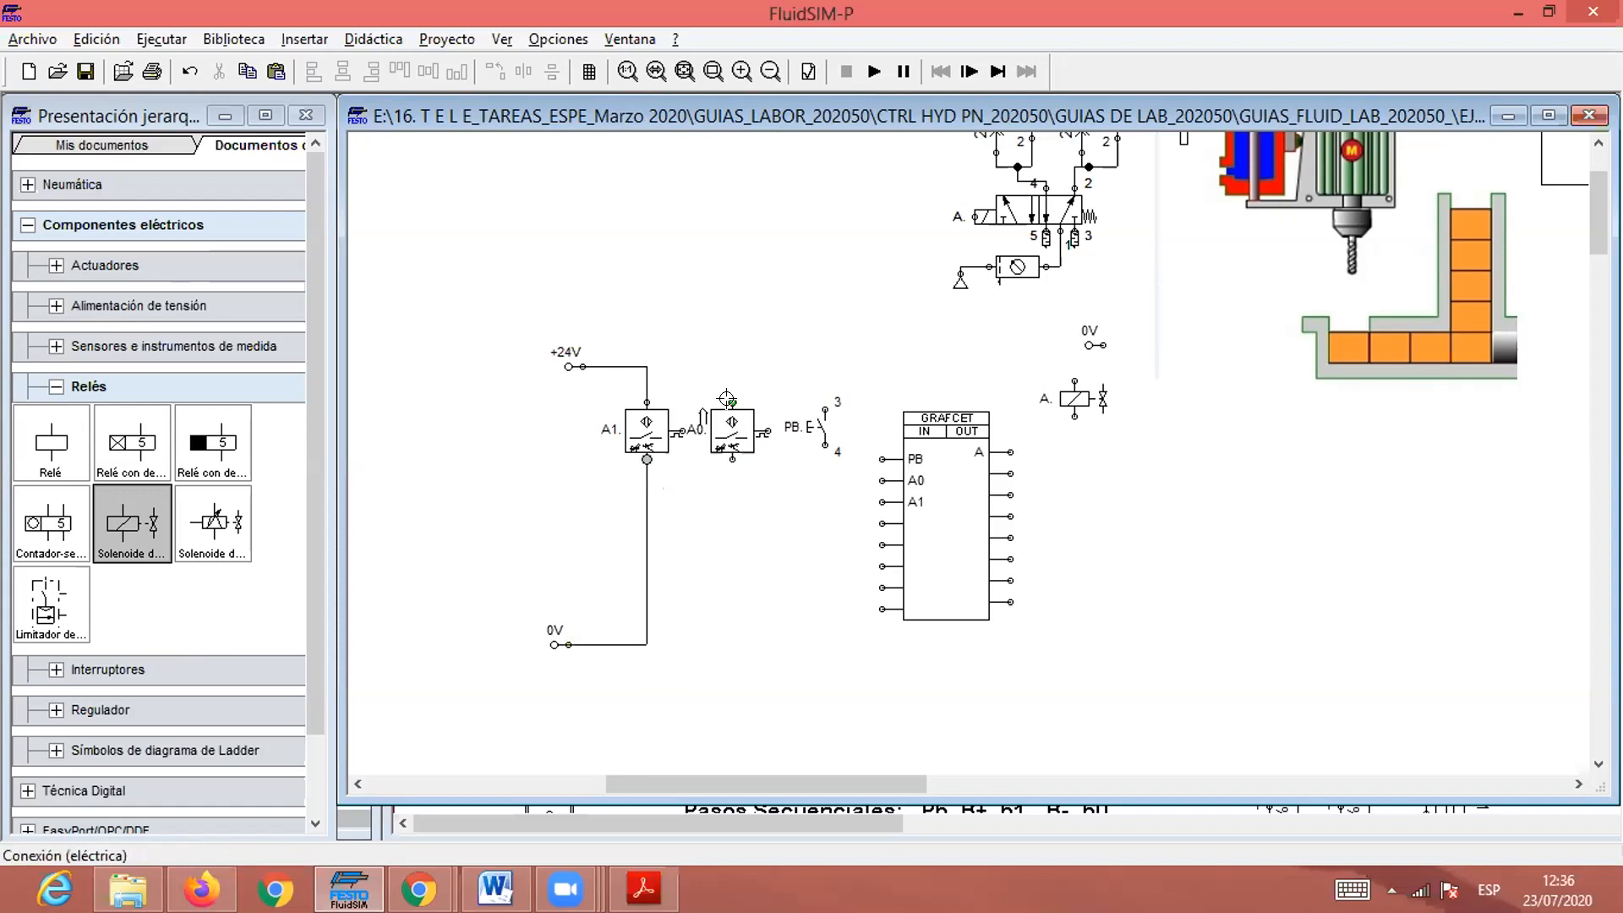
left_click_drag(647, 366, 733, 402)
mouse_move(732, 461)
left_mouse_down()
mouse_move(681, 623)
mouse_move(634, 643)
left_mouse_up()
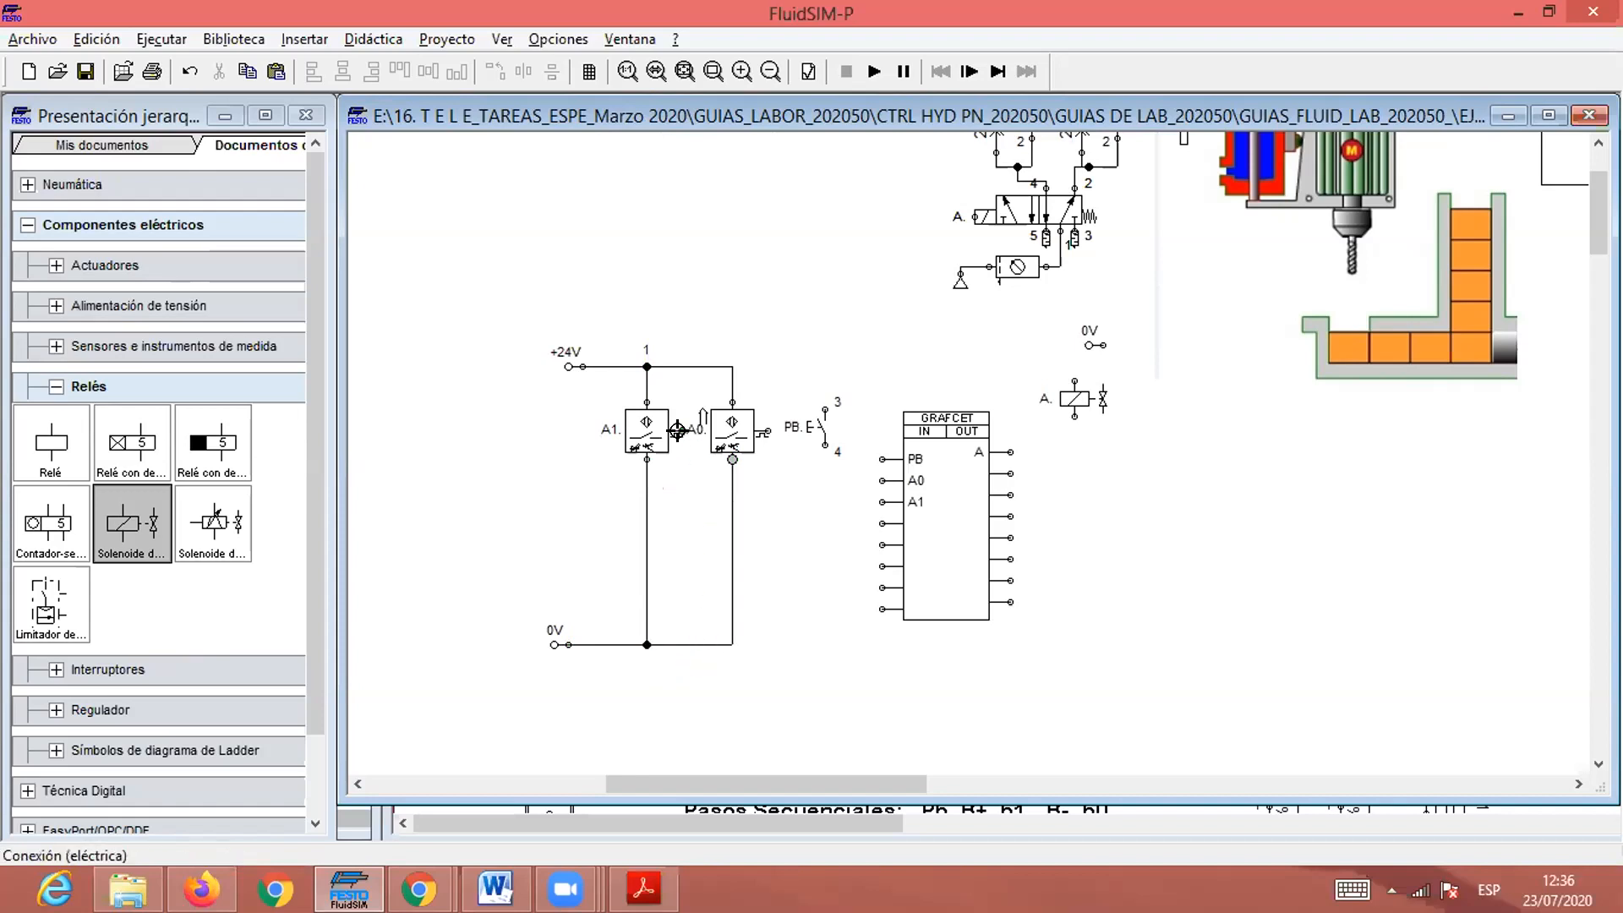
Wire the pushbutton from the +24V line to input PB, and the sensor outputs to the matching GRAFCET inputs A0 and A1.
left_click_drag(824, 408, 732, 366)
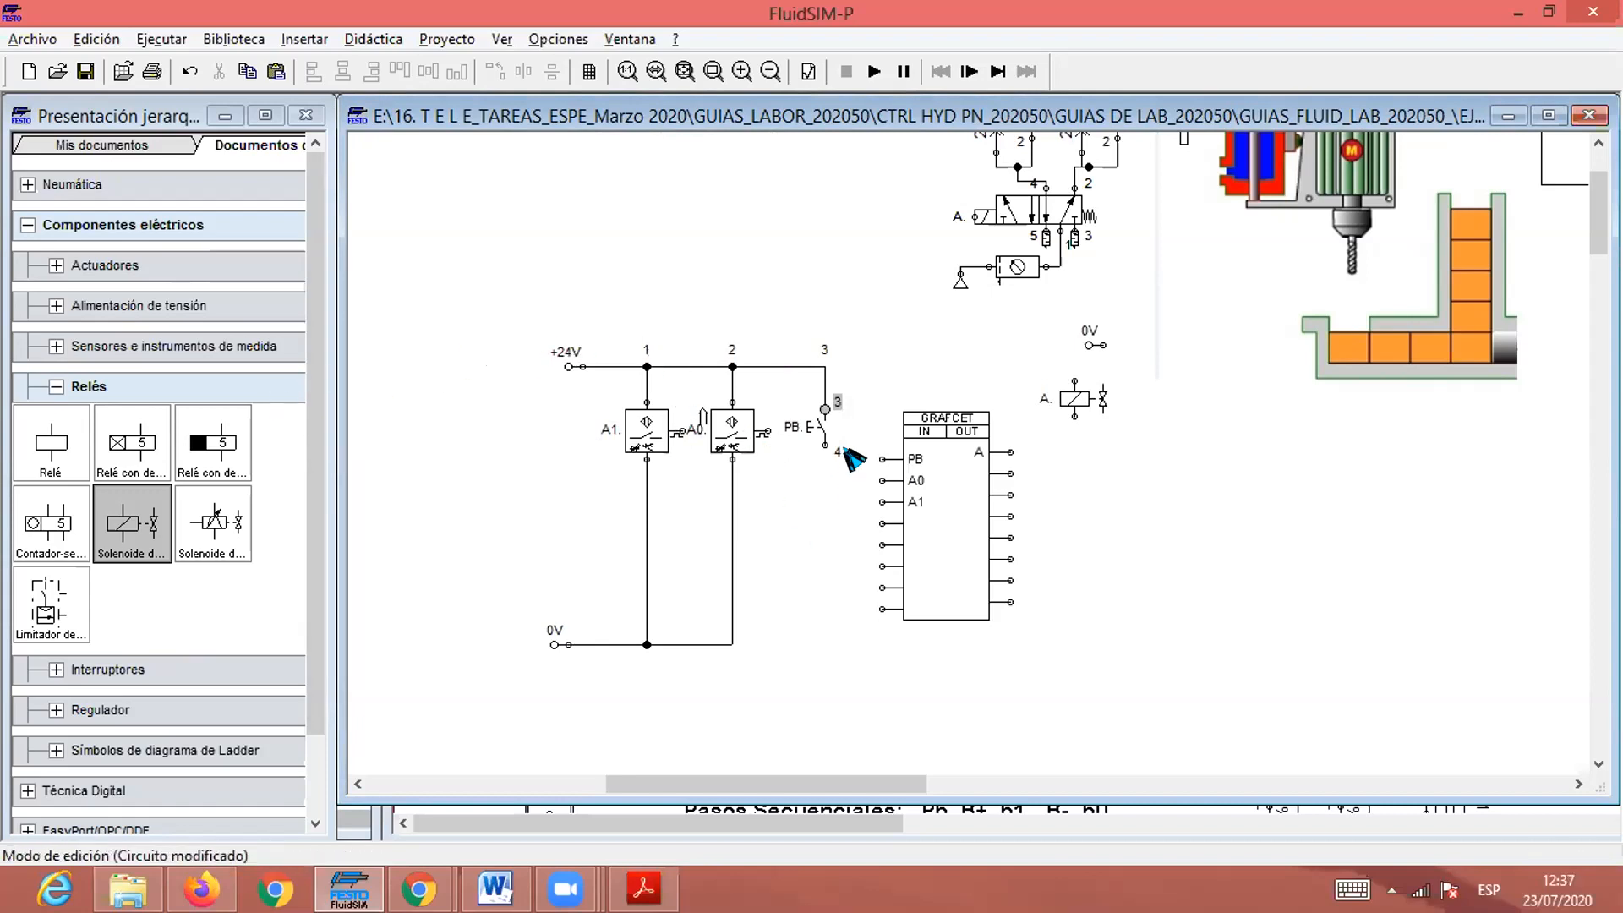
left_click_drag(816, 440, 882, 458)
left_click_drag(879, 479, 766, 457)
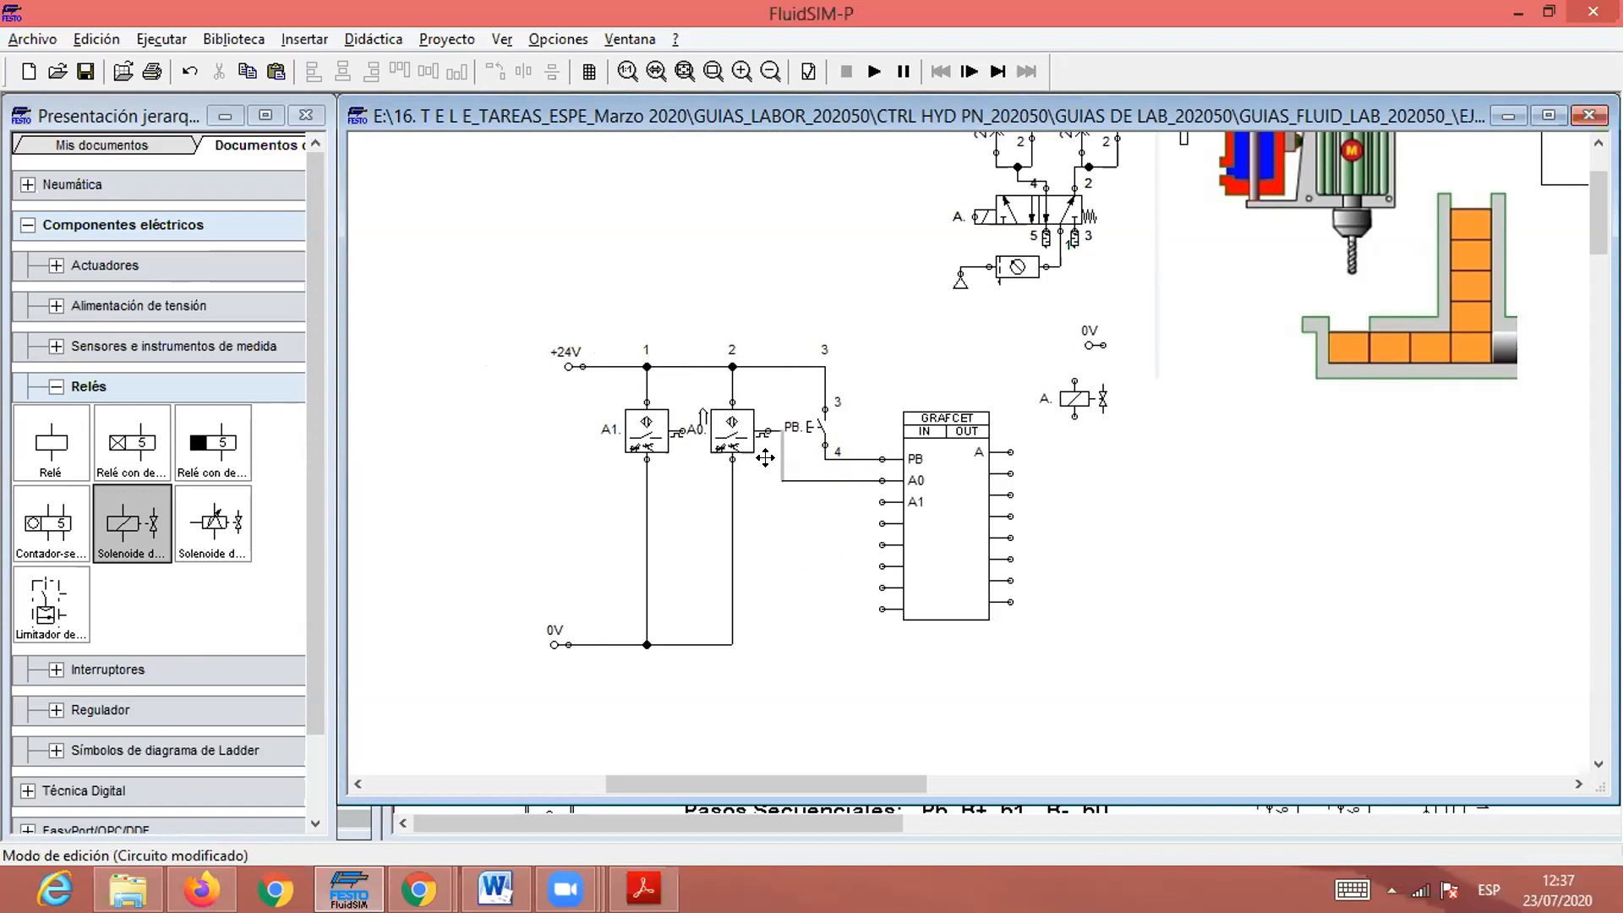
left_click(788, 524)
mouse_move(871, 497)
left_mouse_down()
mouse_move(850, 520)
mouse_move(753, 479)
mouse_move(678, 478)
left_mouse_up()
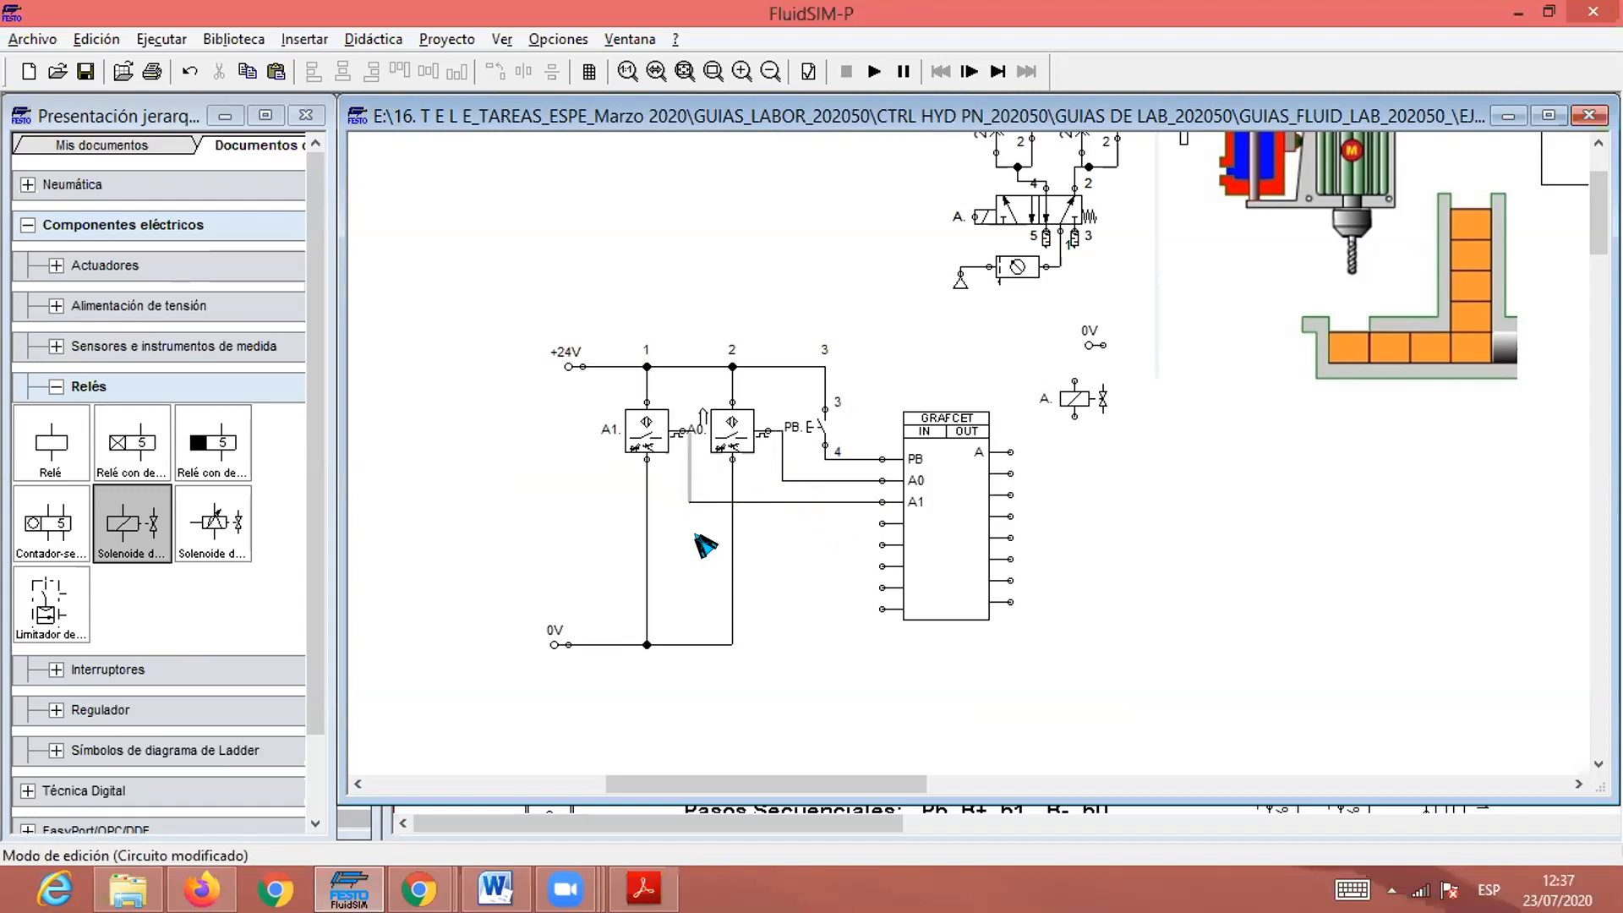
Shift the A1. sensor slightly to the left and straighten its supply wires to the +24V and 0V lines.
left_click(638, 431)
left_click_drag(636, 424, 662, 456)
left_click(640, 521)
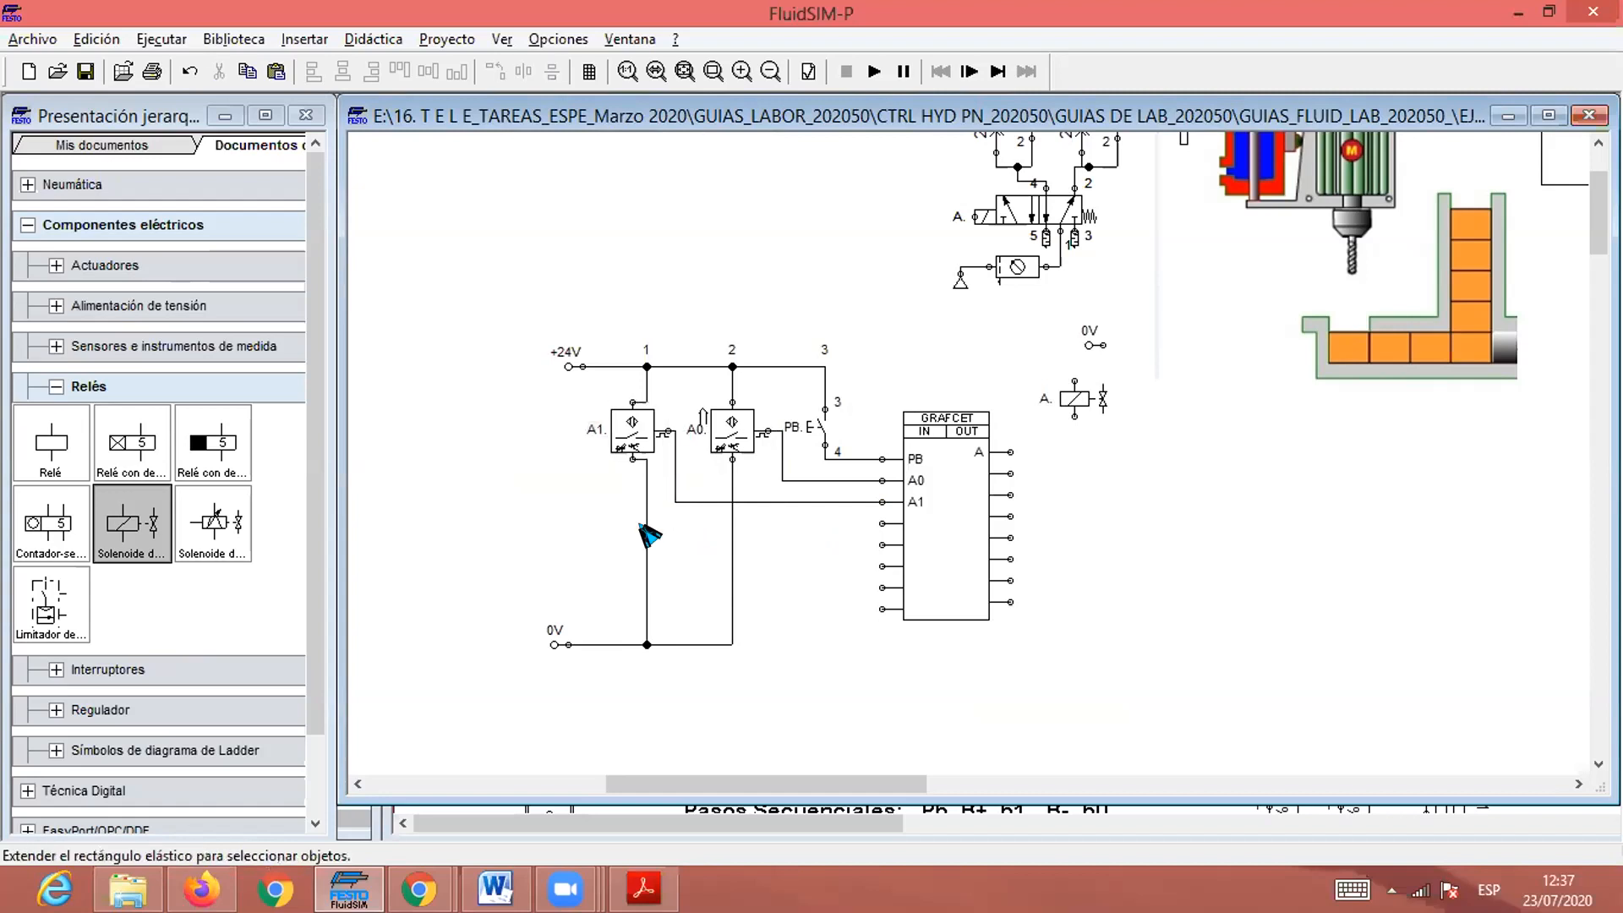
left_click_drag(638, 518, 625, 520)
scroll(645, 533, "up", 2)
left_click(649, 459)
left_click_drag(646, 457, 634, 458)
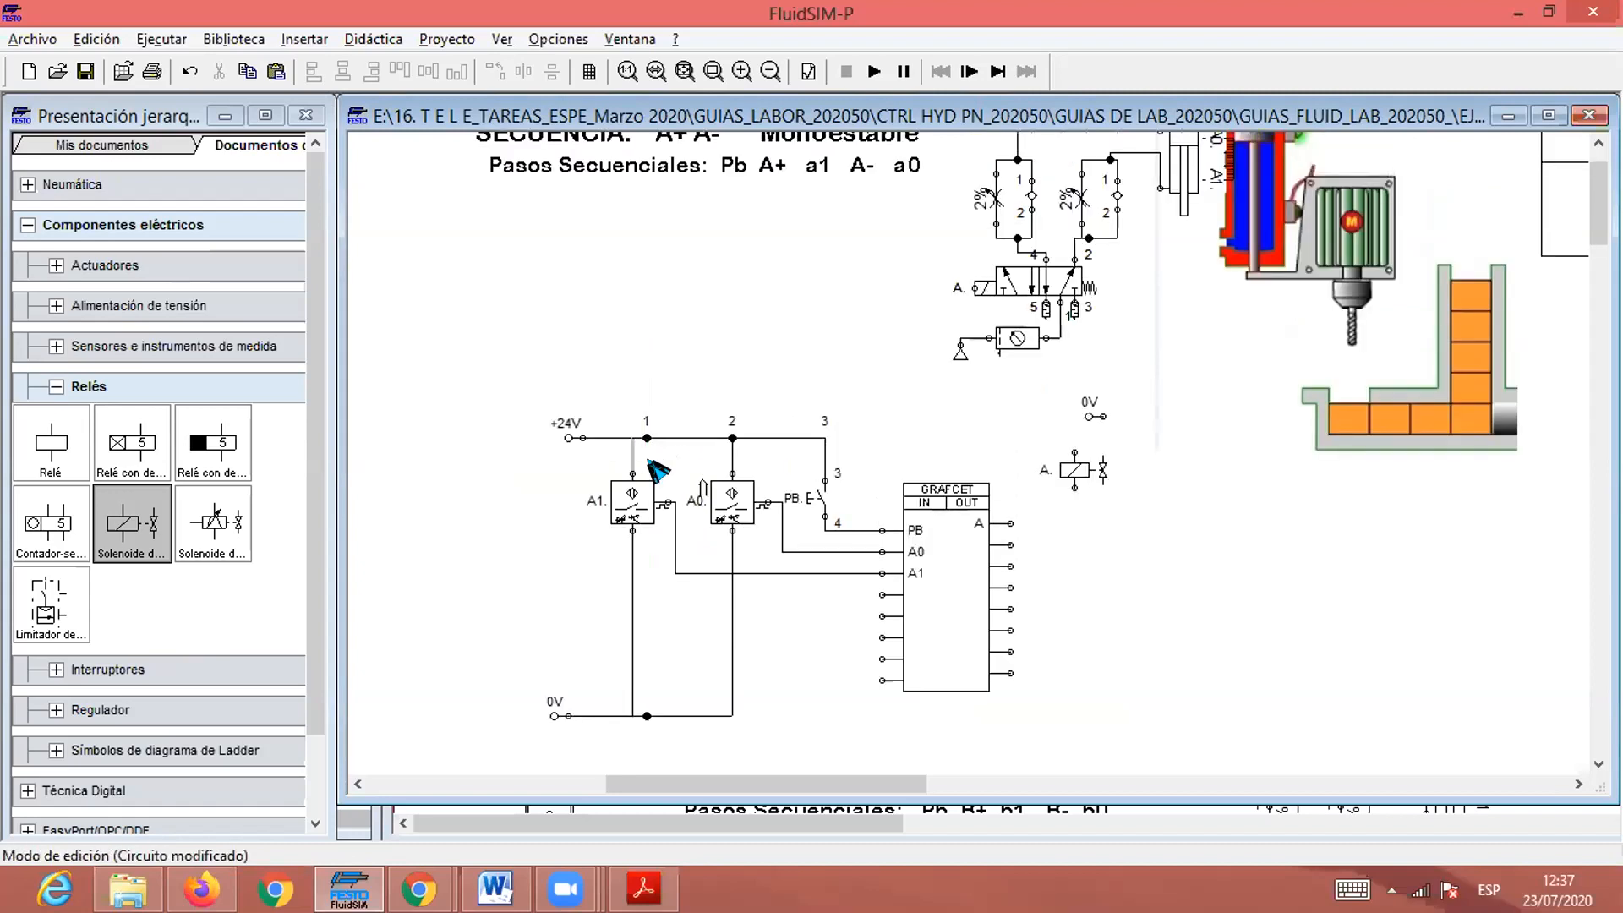
Shift the PB. pushbutton slightly to the right and straighten its supply wire to the +24V line.
left_click(1135, 580)
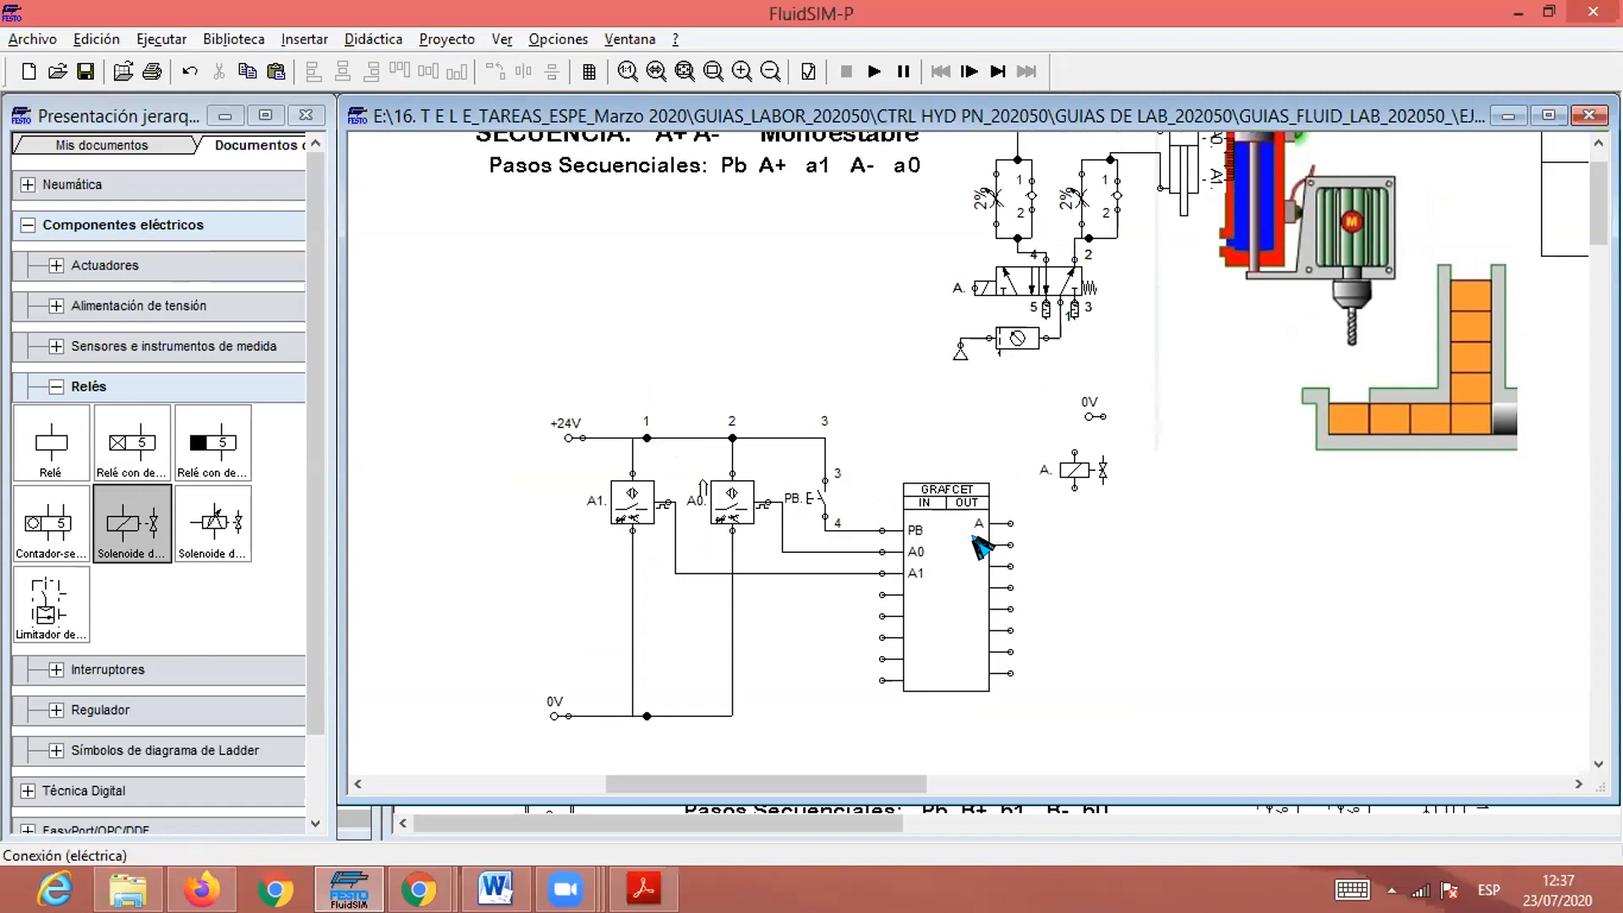
left_click(814, 490)
left_click_drag(820, 498, 827, 497)
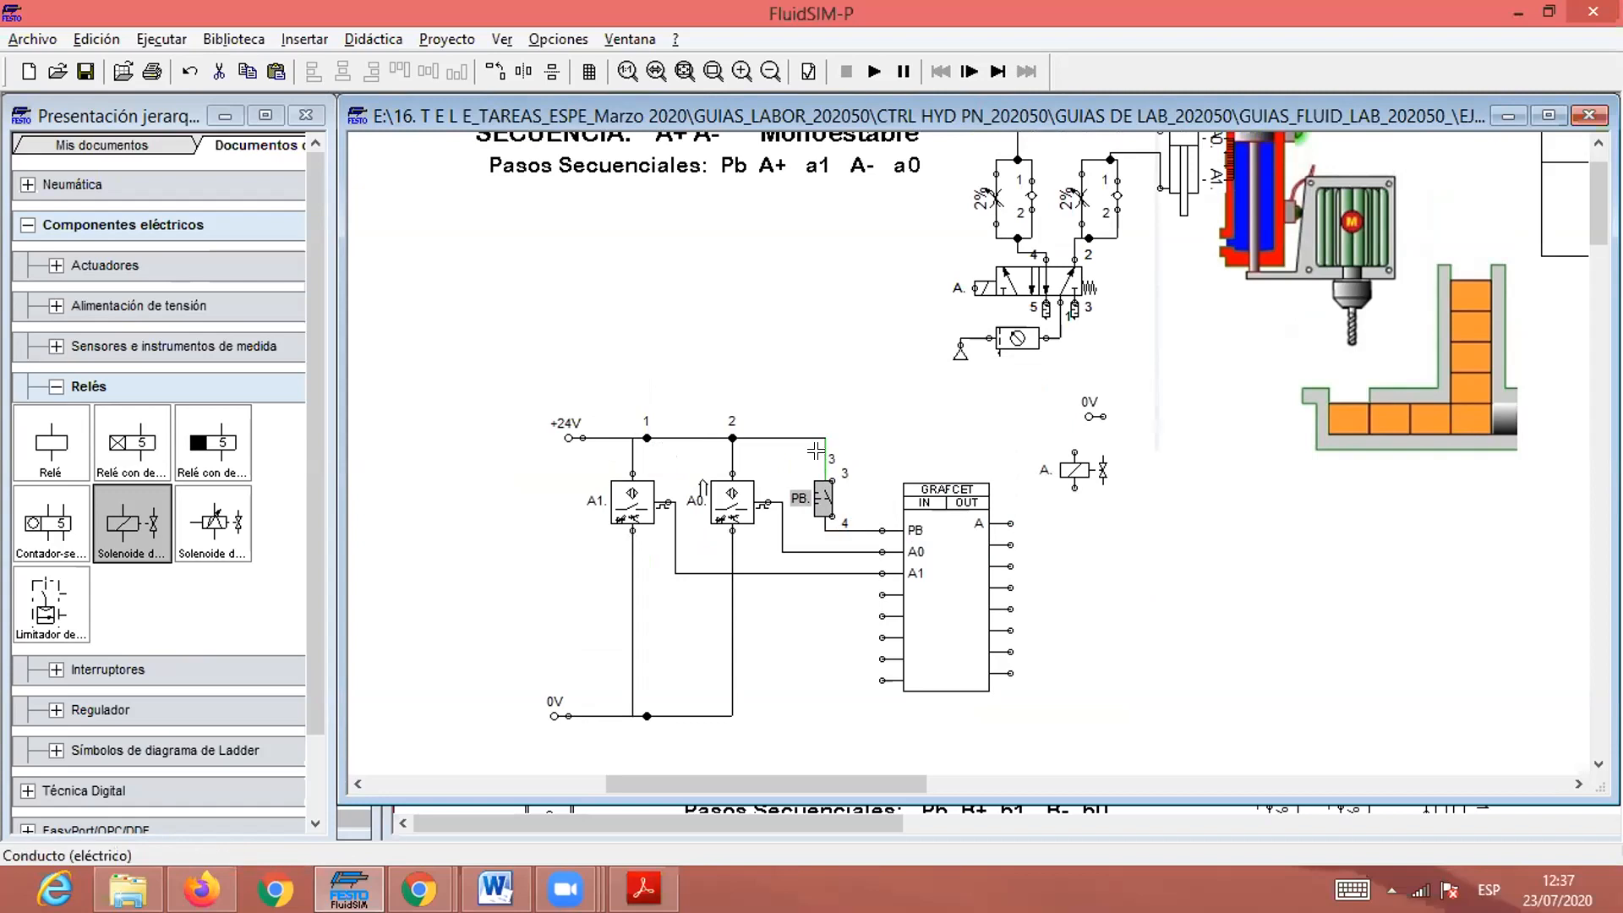
left_click(816, 451)
left_click_drag(816, 451, 833, 484)
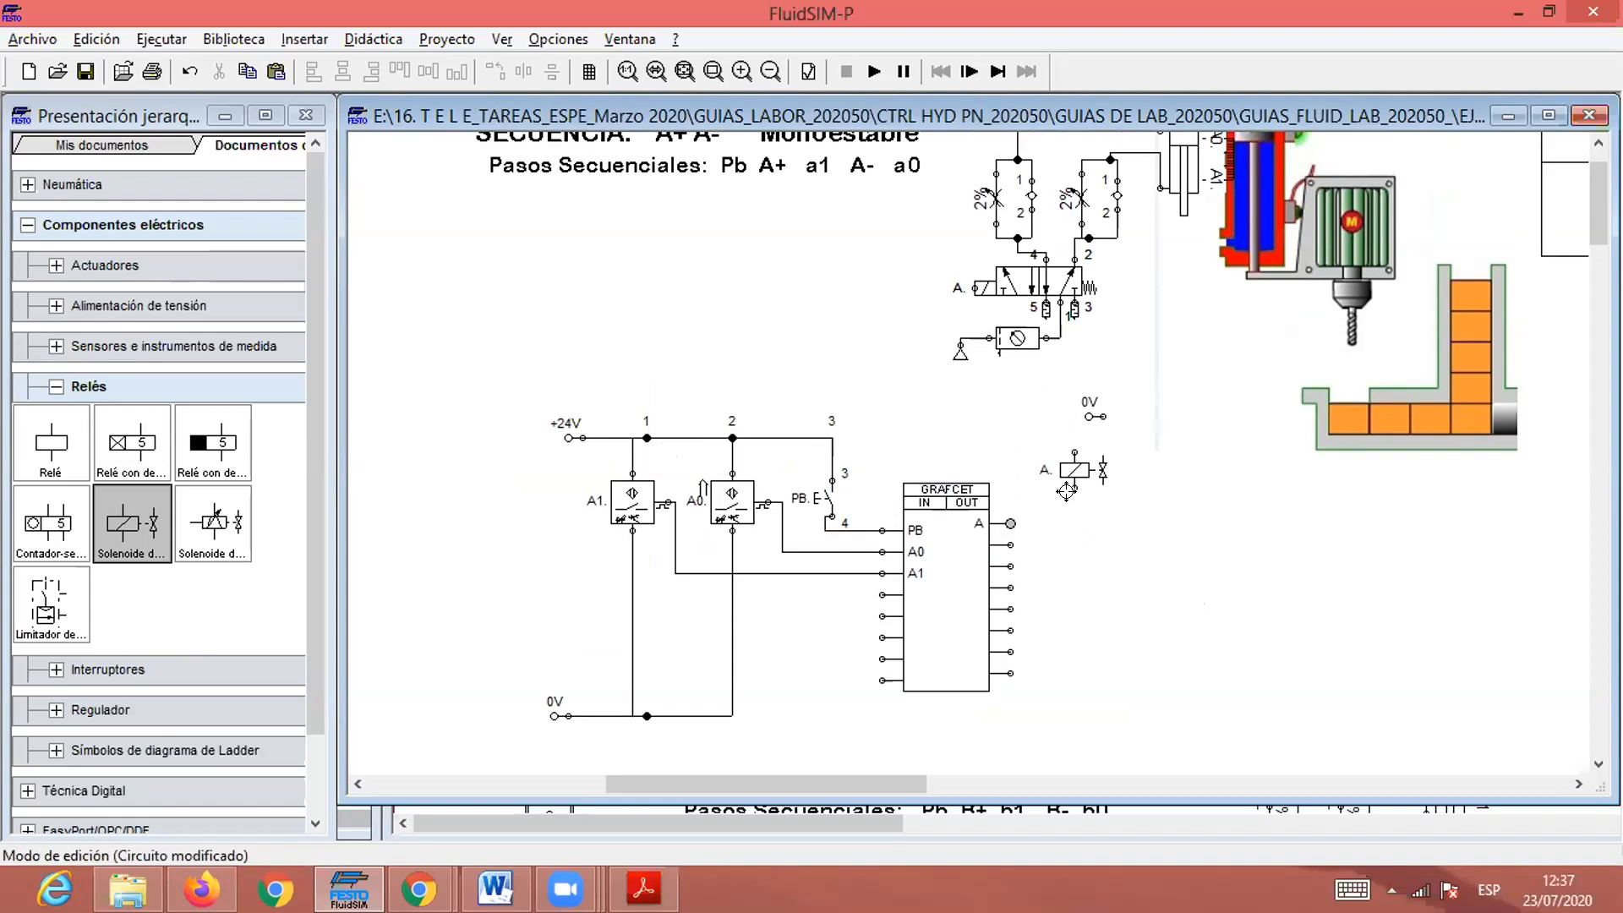
Wire the valve solenoid A. between GRAFCET output A and the upper 0V source.
left_click_drag(1067, 490, 1010, 523)
left_click_drag(1098, 404, 1075, 452)
left_click(1420, 908)
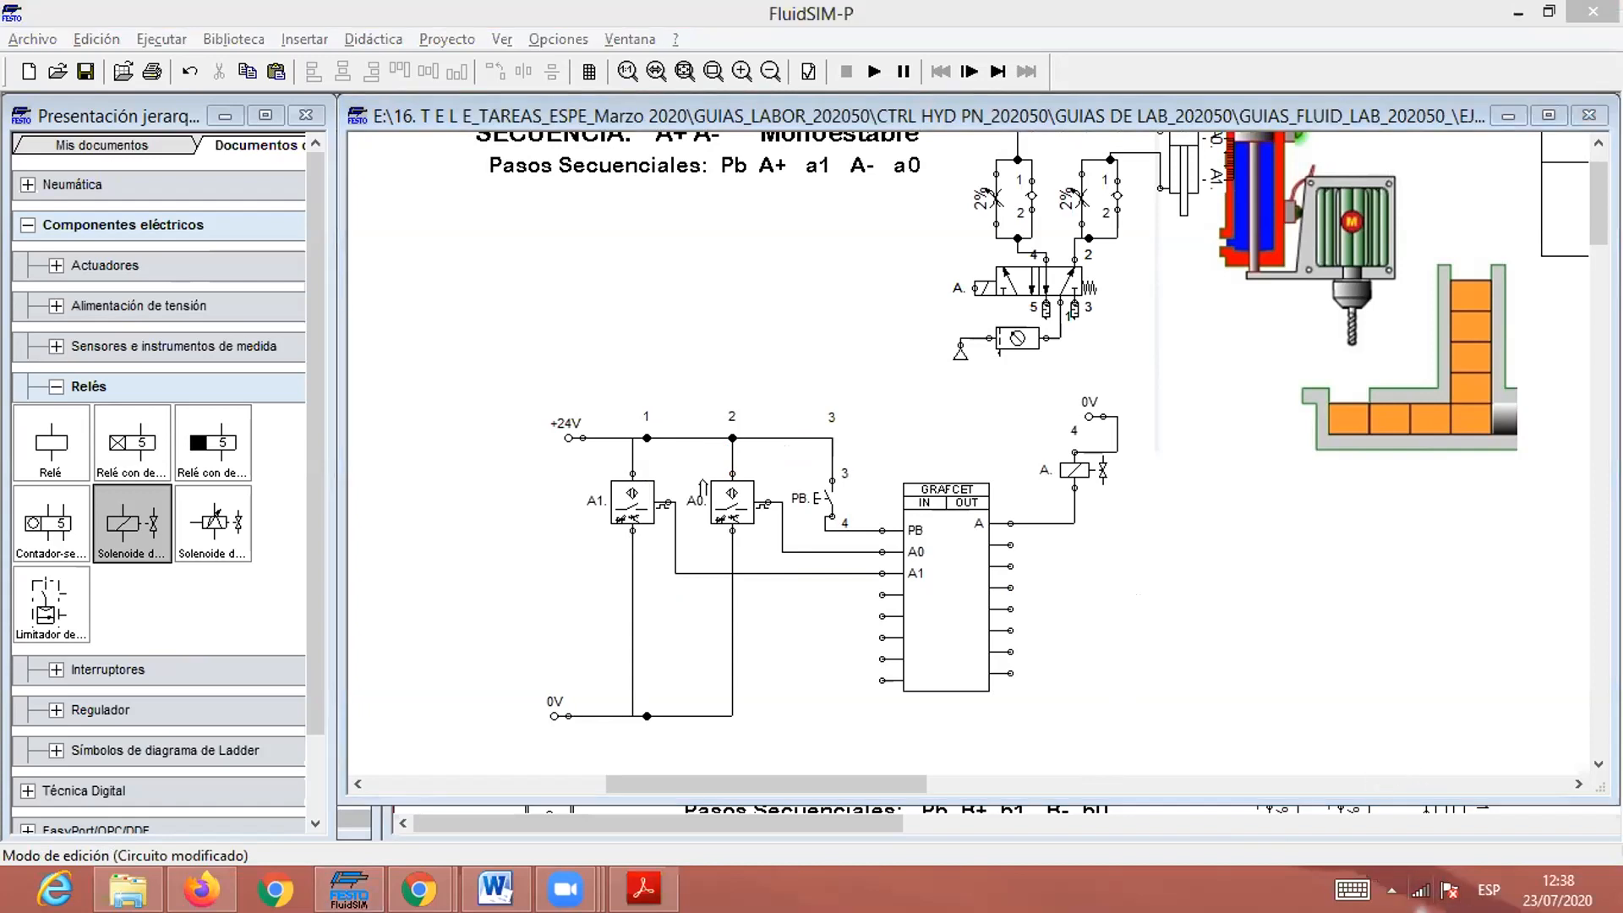
left_click(1422, 889)
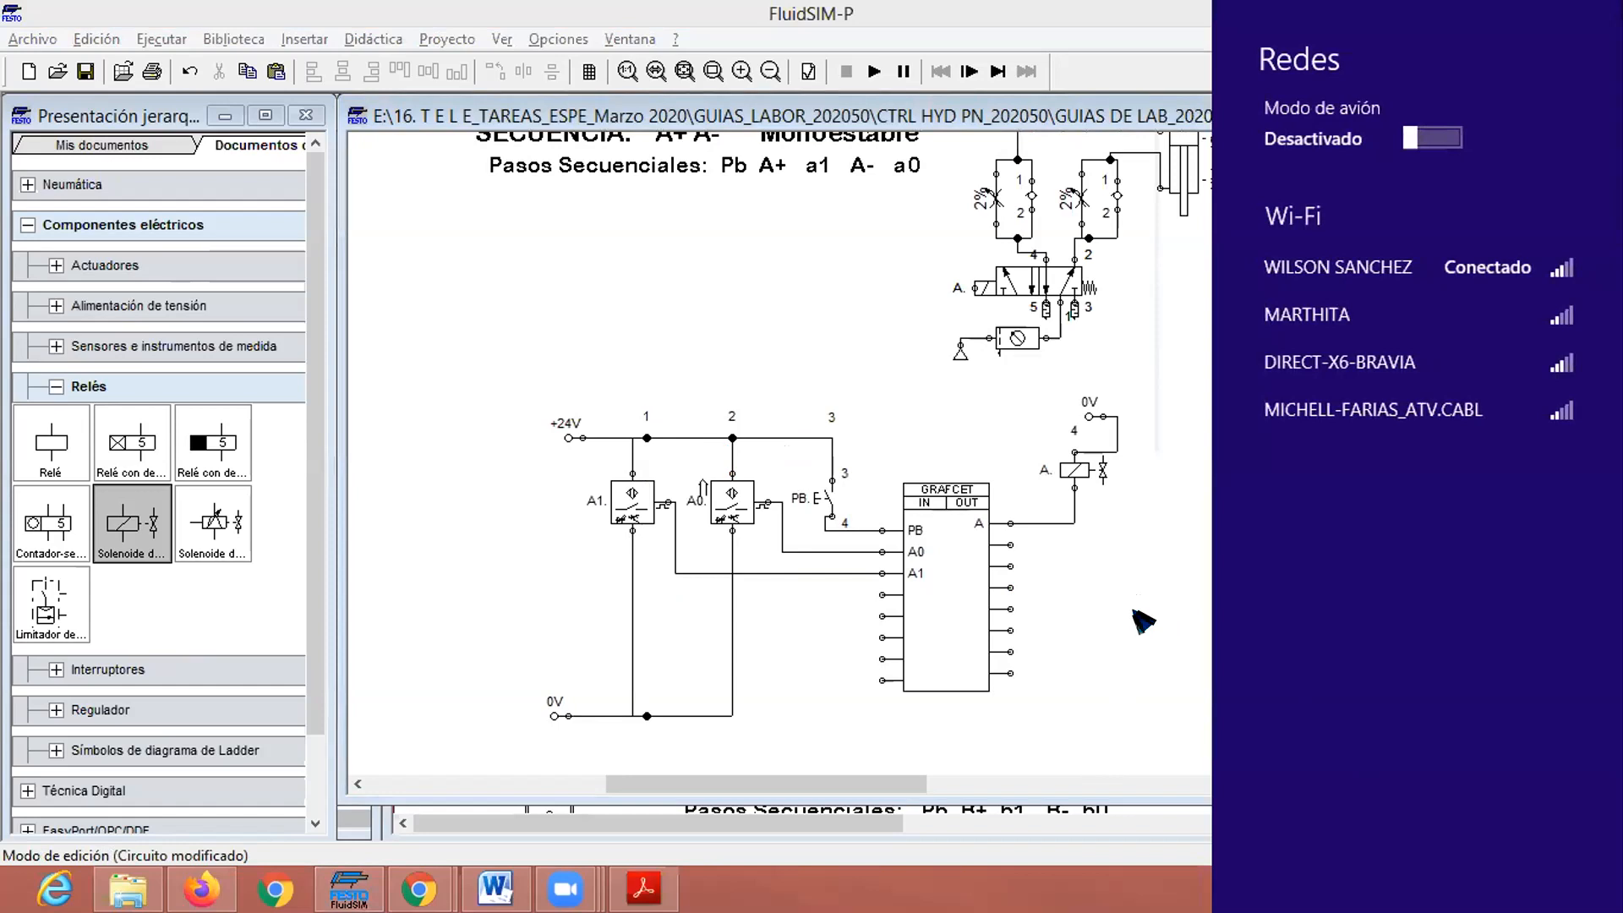
left_click(1143, 621)
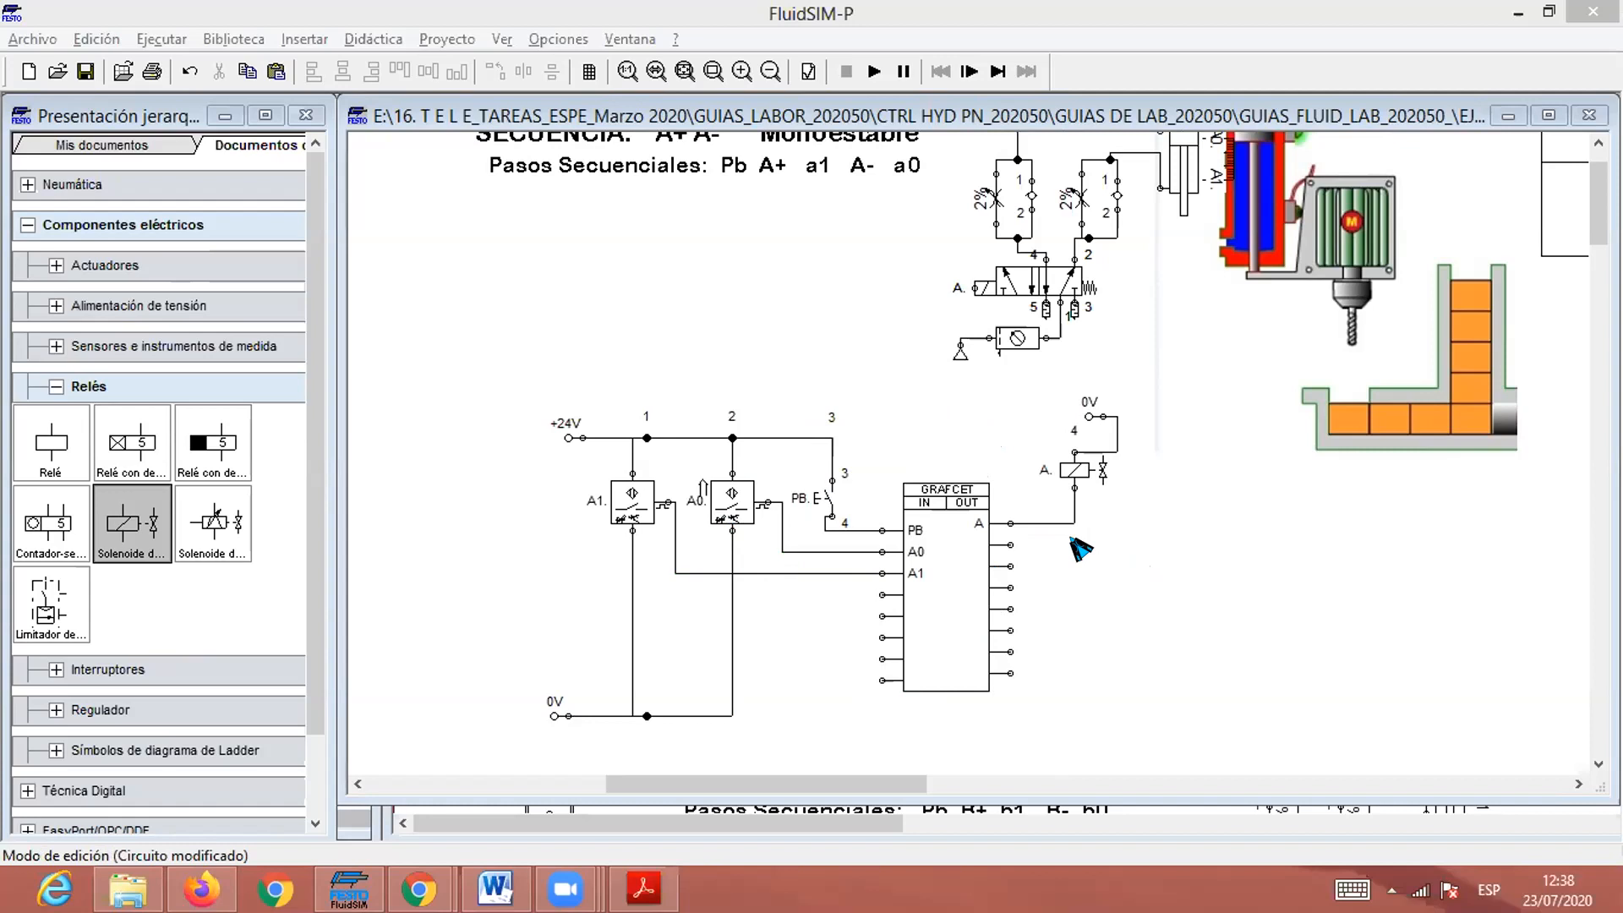
Move the upper 0V source to the left and straighten its wire down to solenoid A.
left_click(1085, 411)
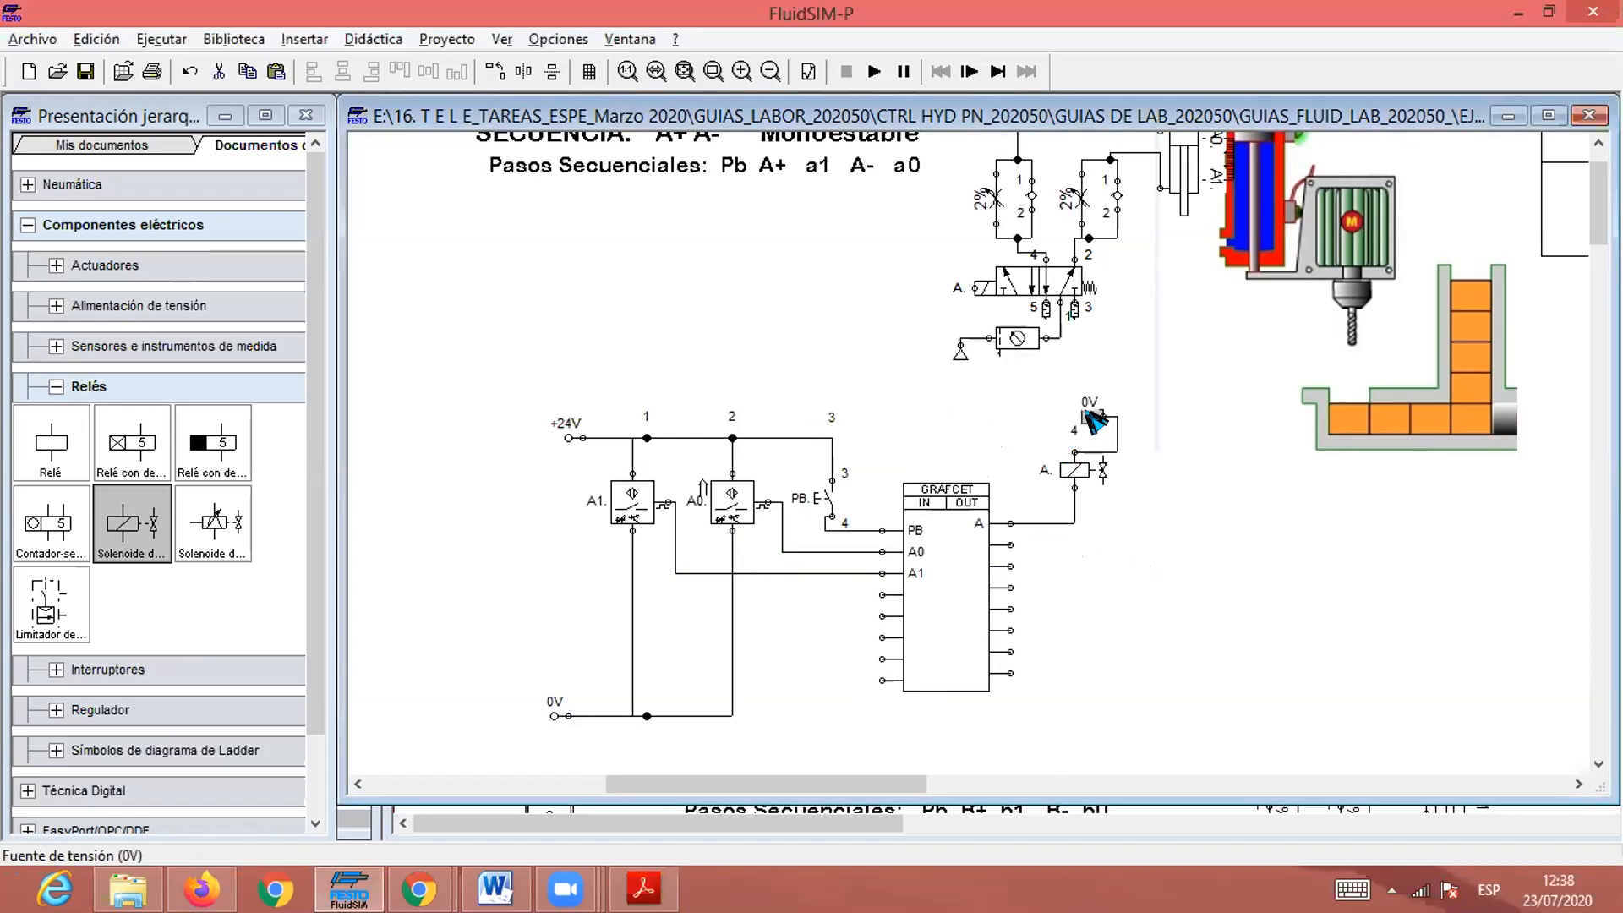
left_click_drag(1088, 417, 1055, 418)
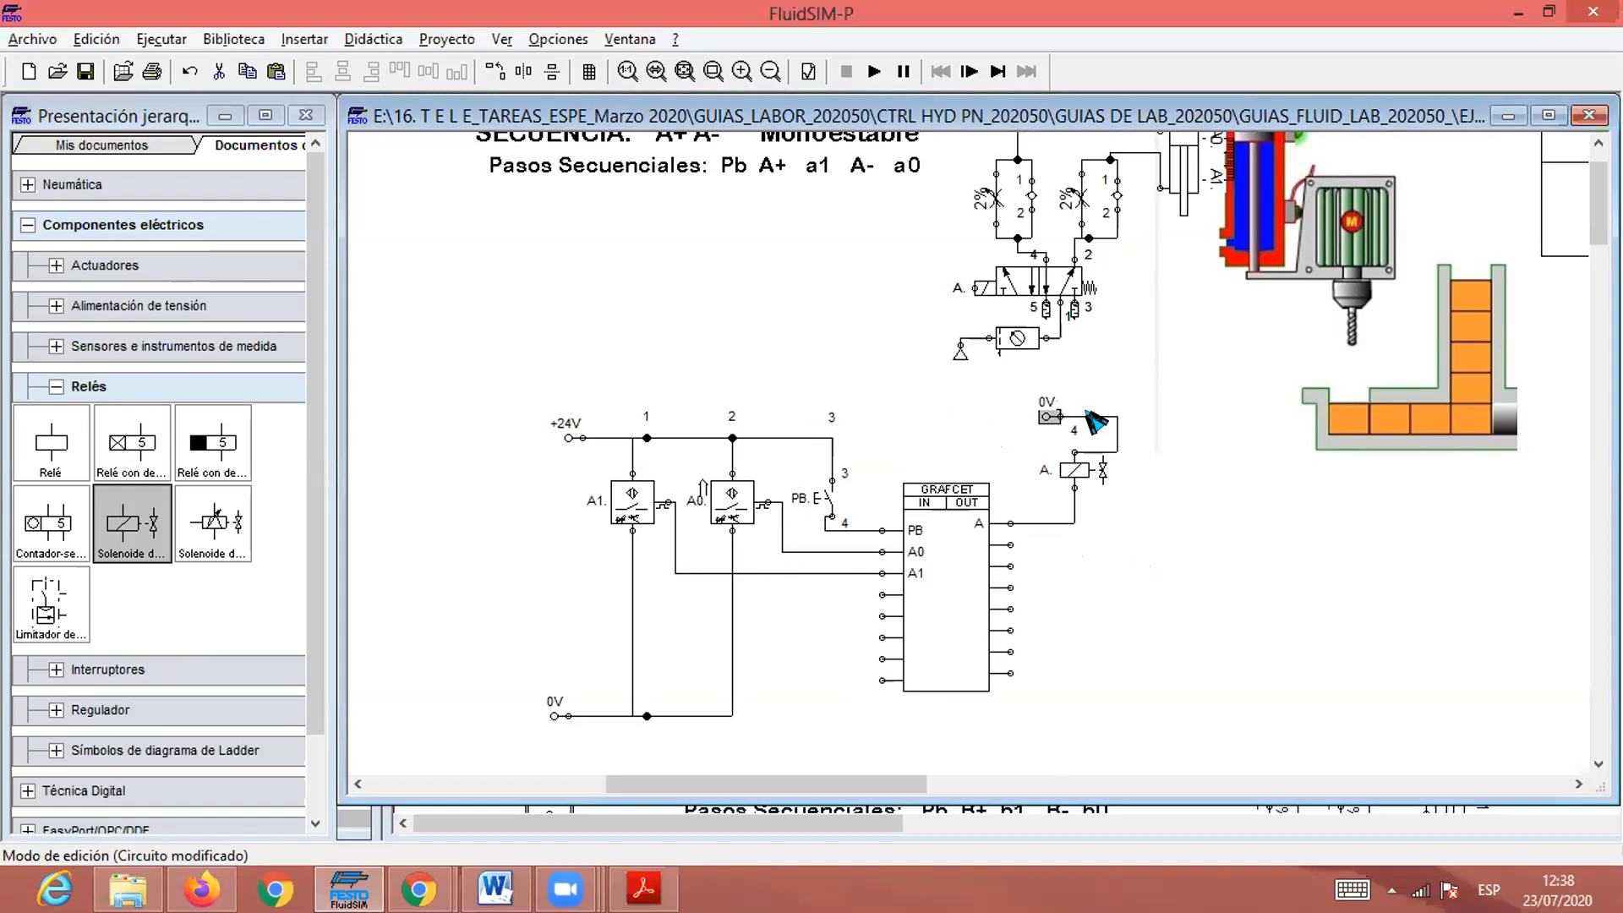
key("Left")
left_click(1106, 422)
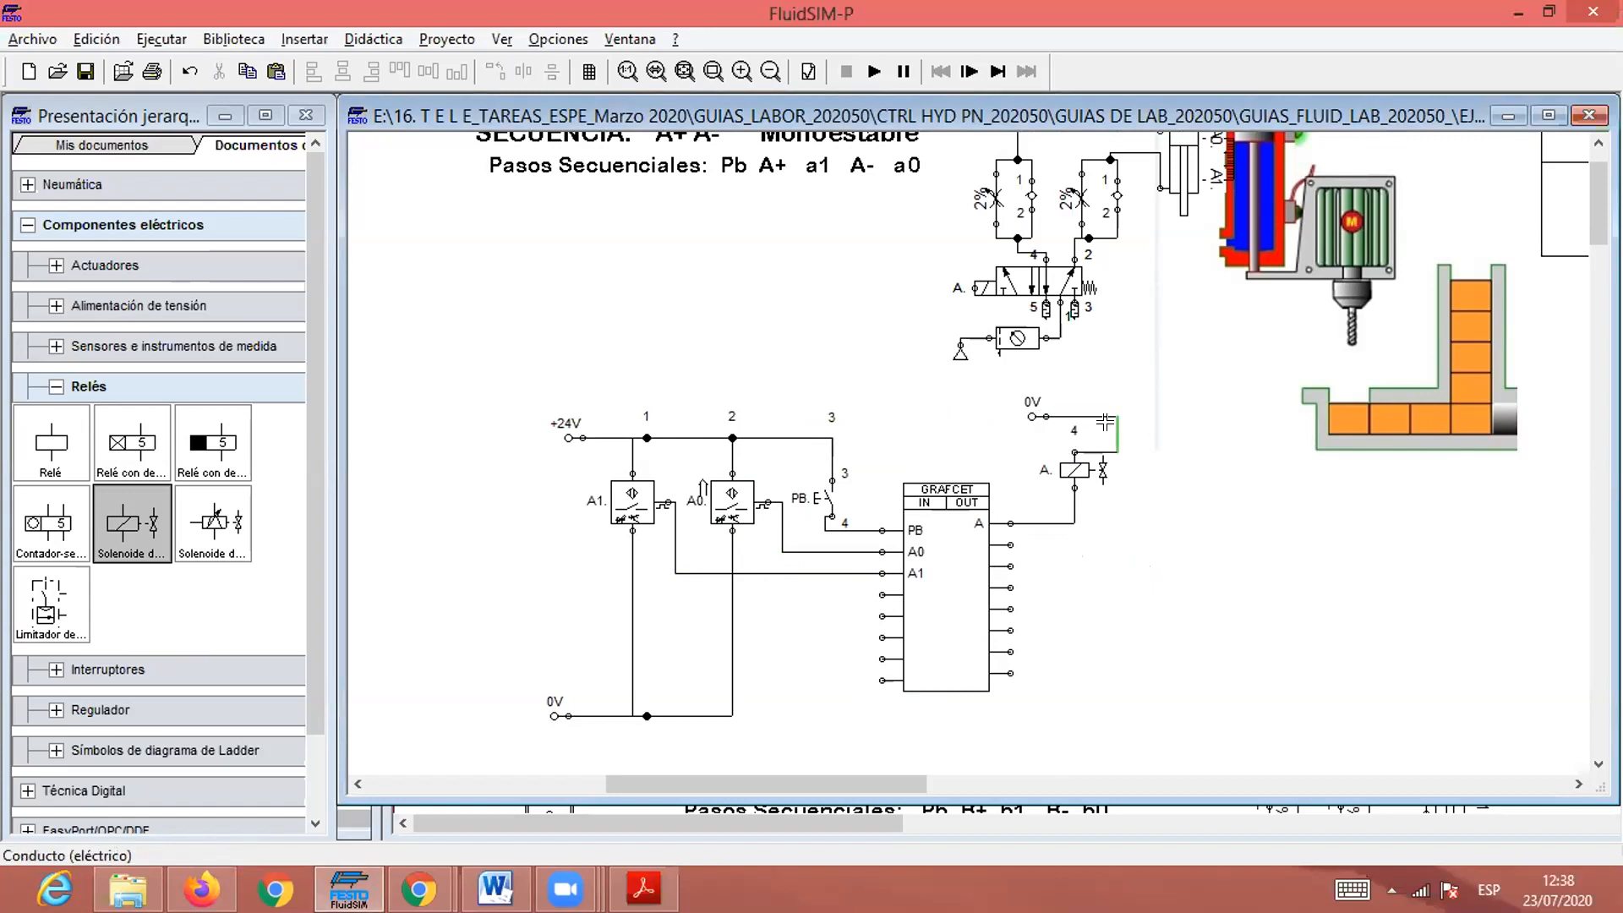
left_click_drag(1105, 422, 1096, 424)
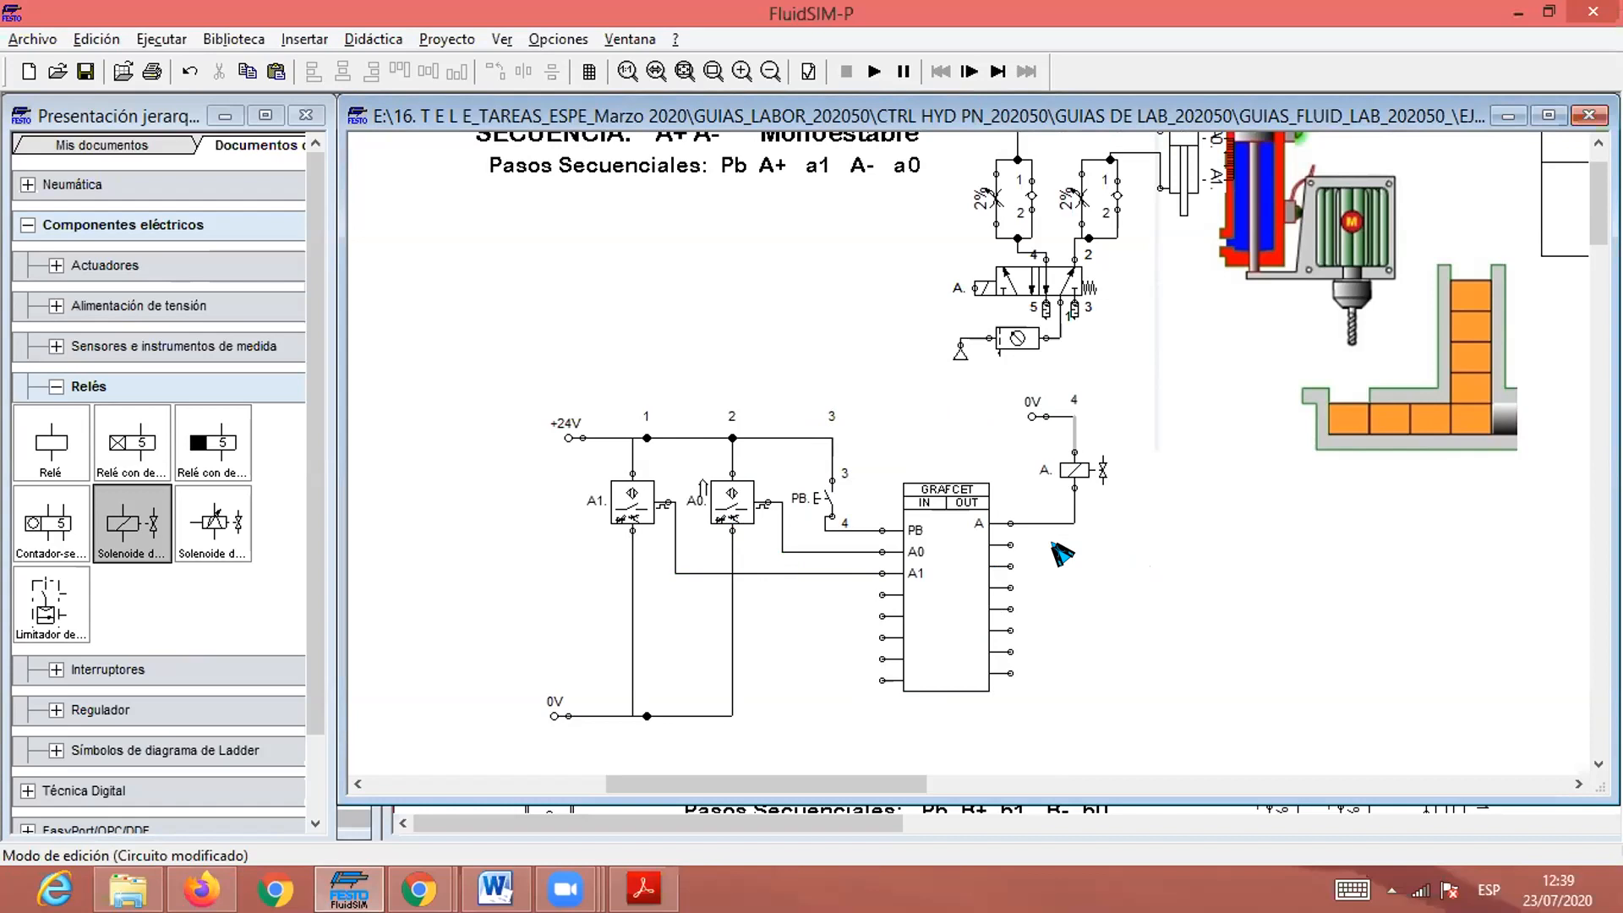
Place a GRAFCET step block in the empty area to the left of the electrical circuit.
left_click_drag(766, 792, 717, 792)
scroll(715, 741, "up", 2)
scroll(714, 744, "down", 2)
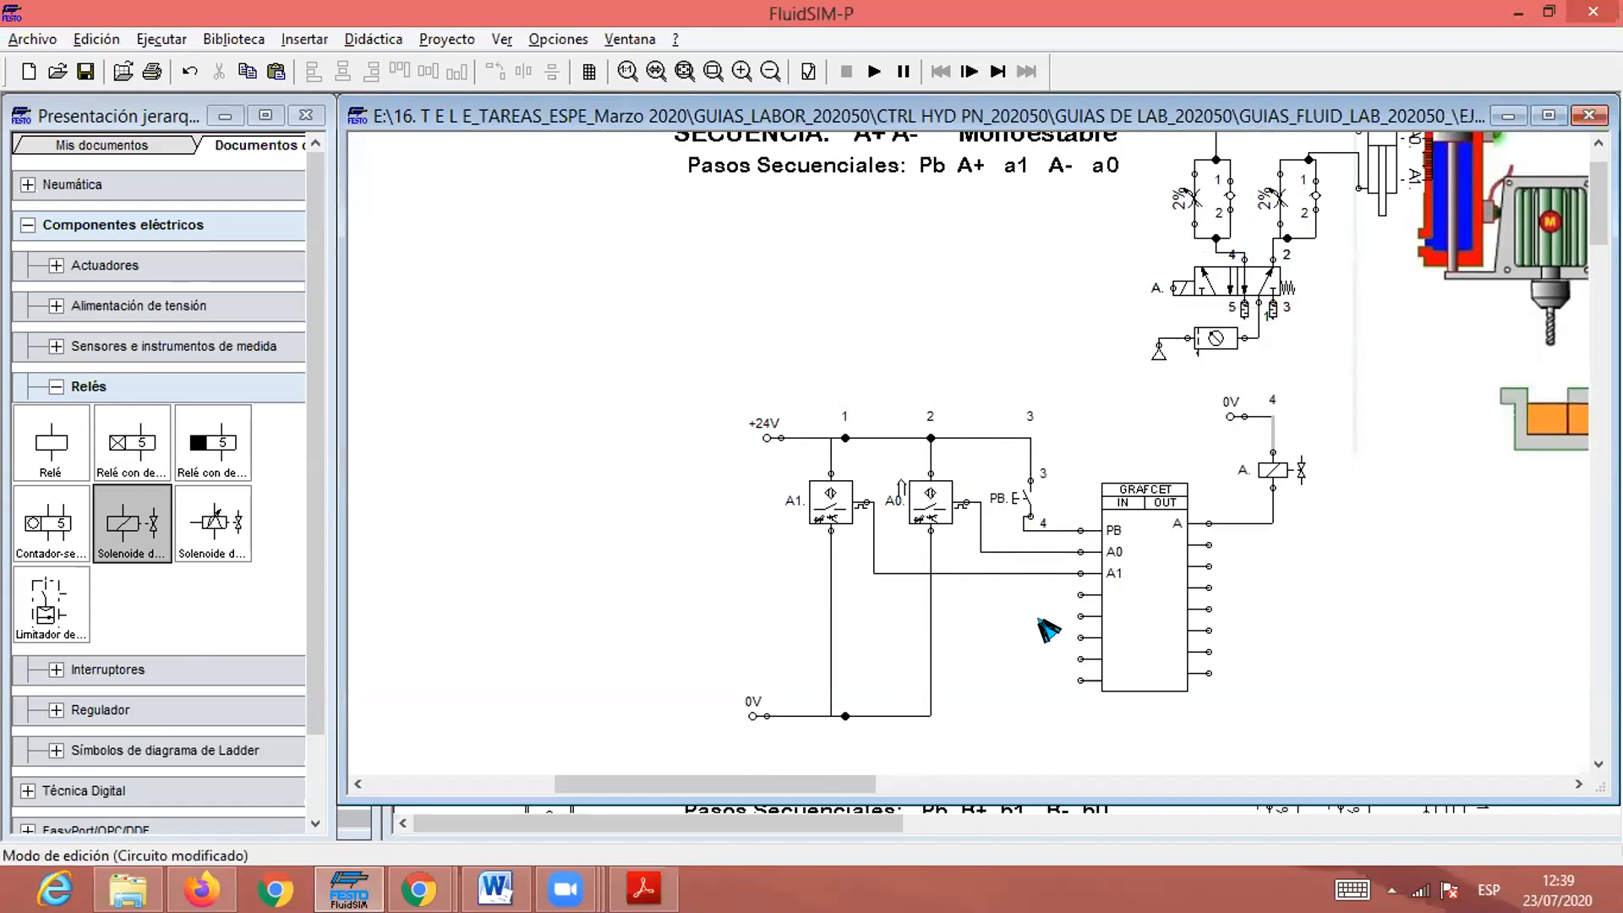
left_click_drag(761, 784, 697, 788)
scroll(750, 554, "up", 2)
scroll(755, 562, "down", 1)
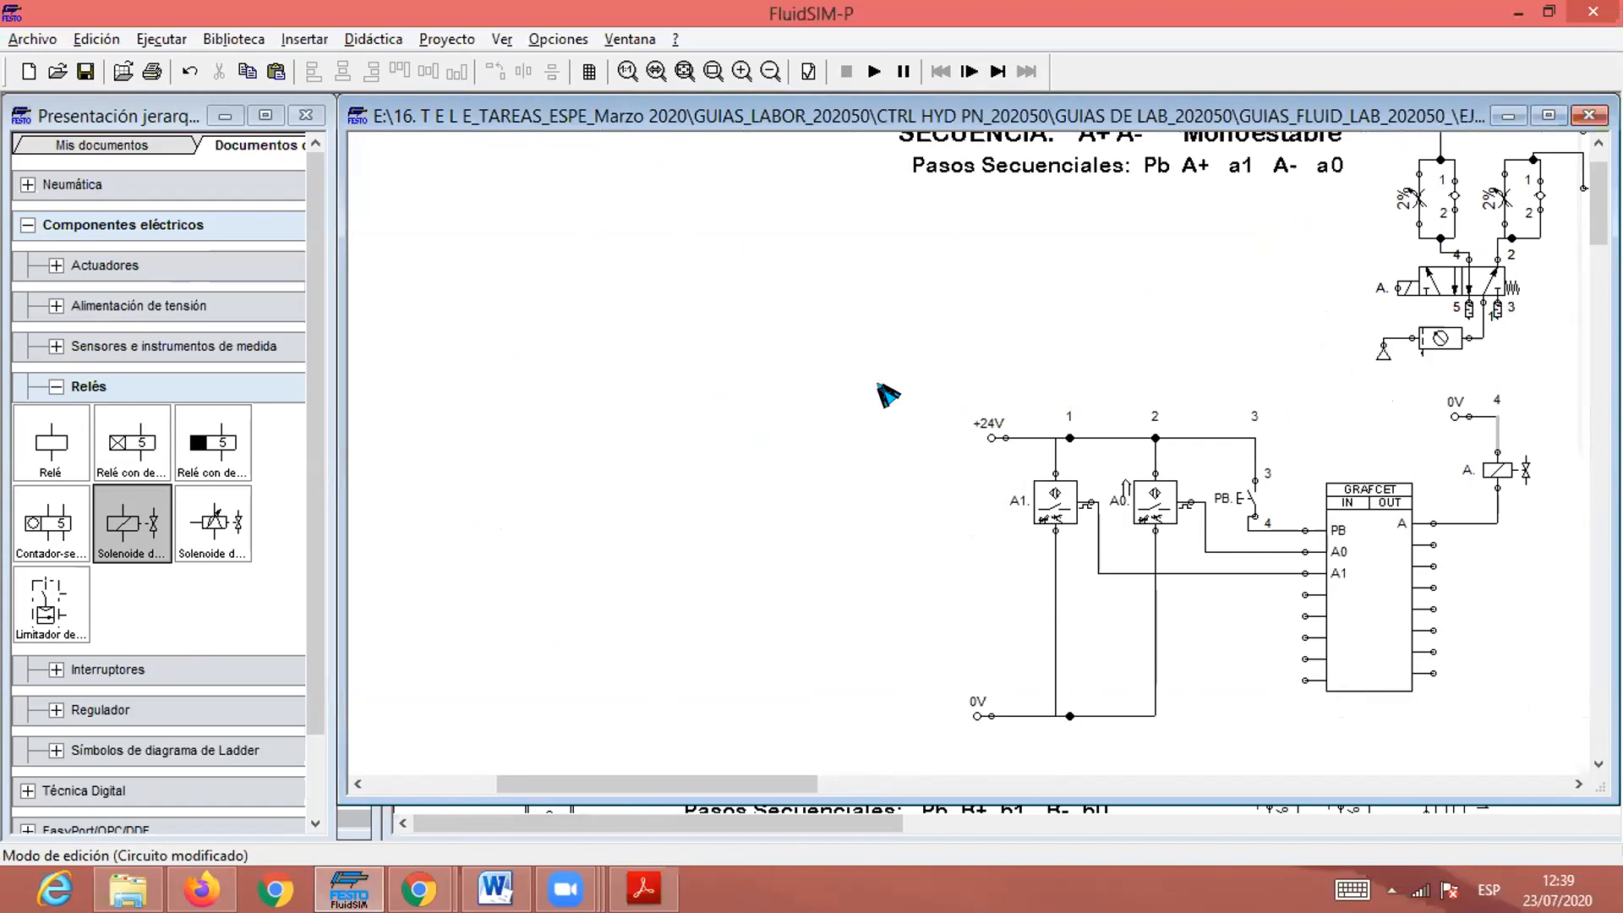
left_click(56, 386)
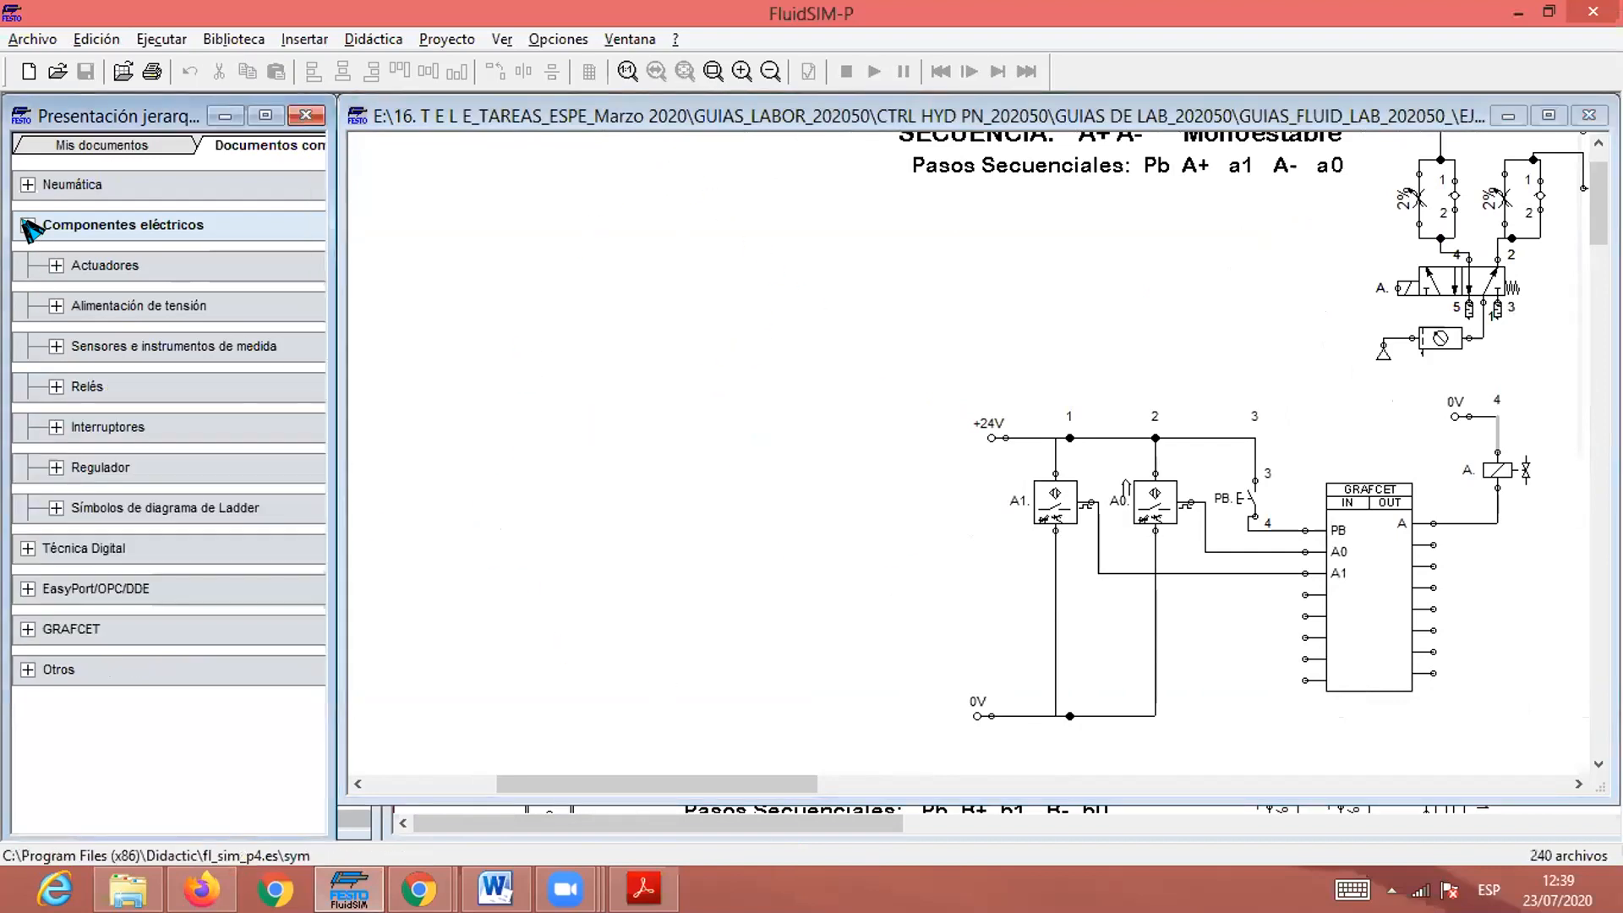
left_click(28, 225)
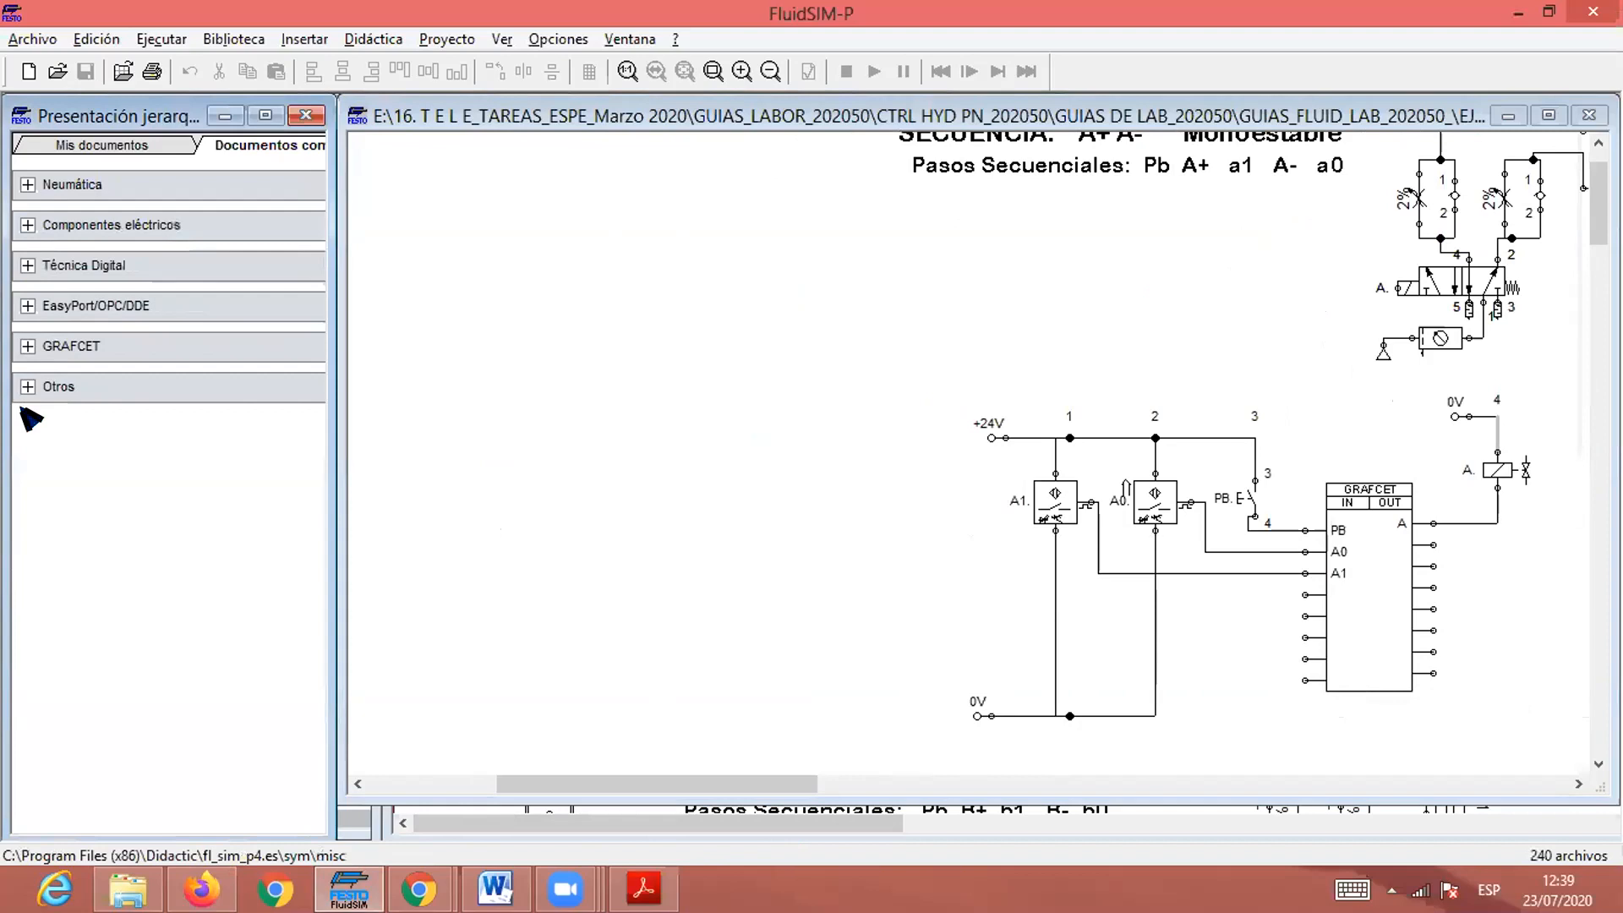
left_click(27, 345)
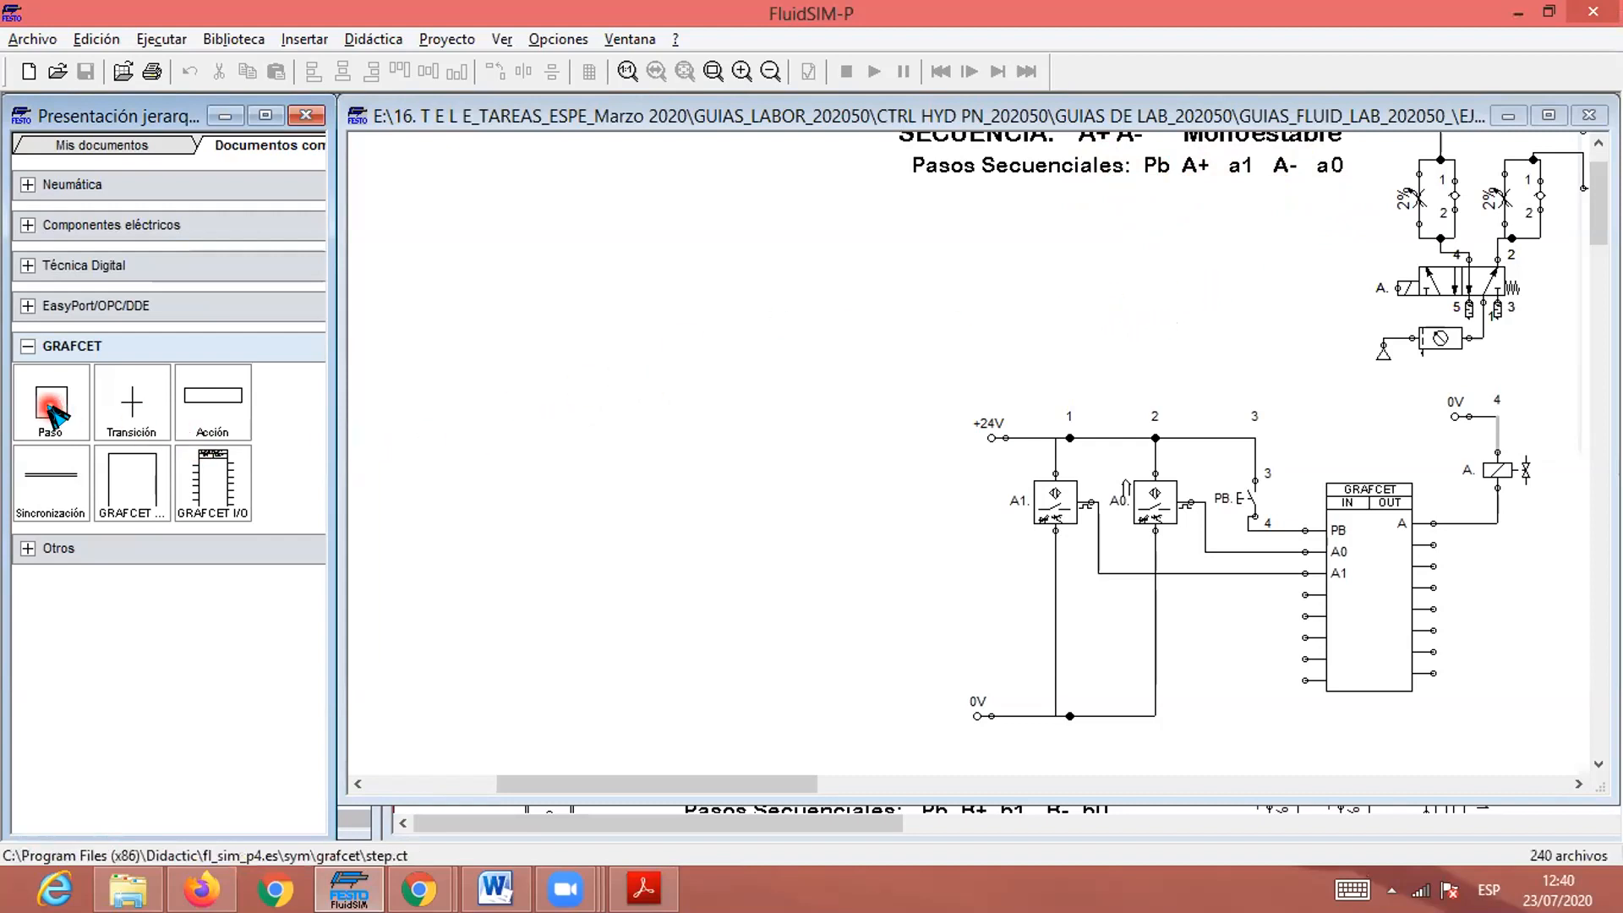
left_click_drag(51, 414, 494, 207)
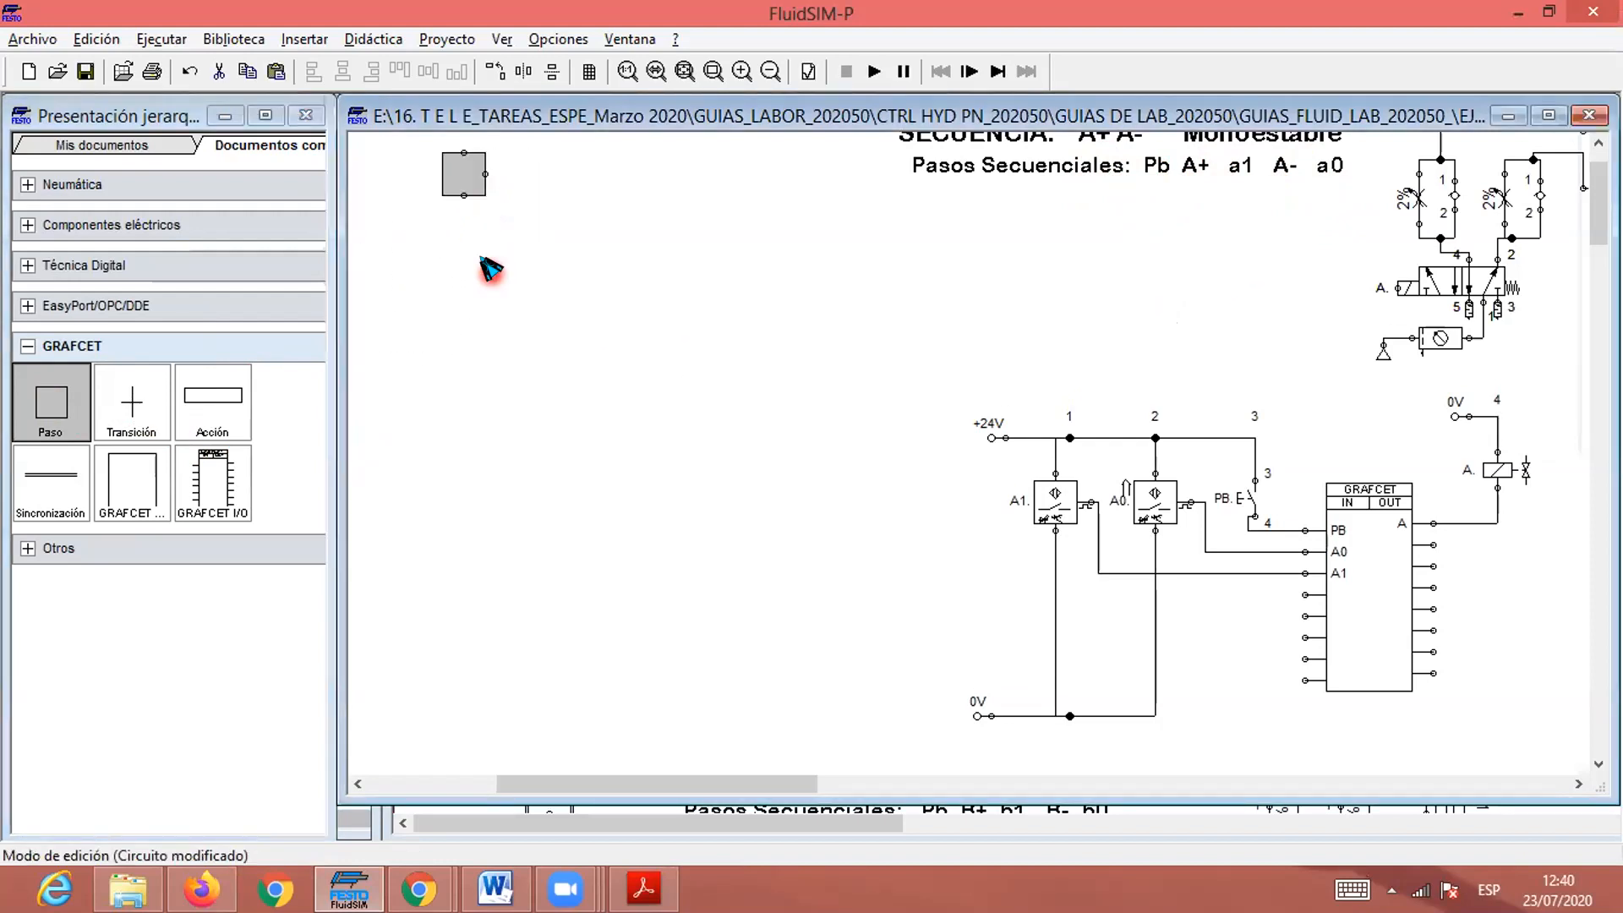
Configure the placed step as an initial step (Paso inicial) named E0.
double_click(464, 176)
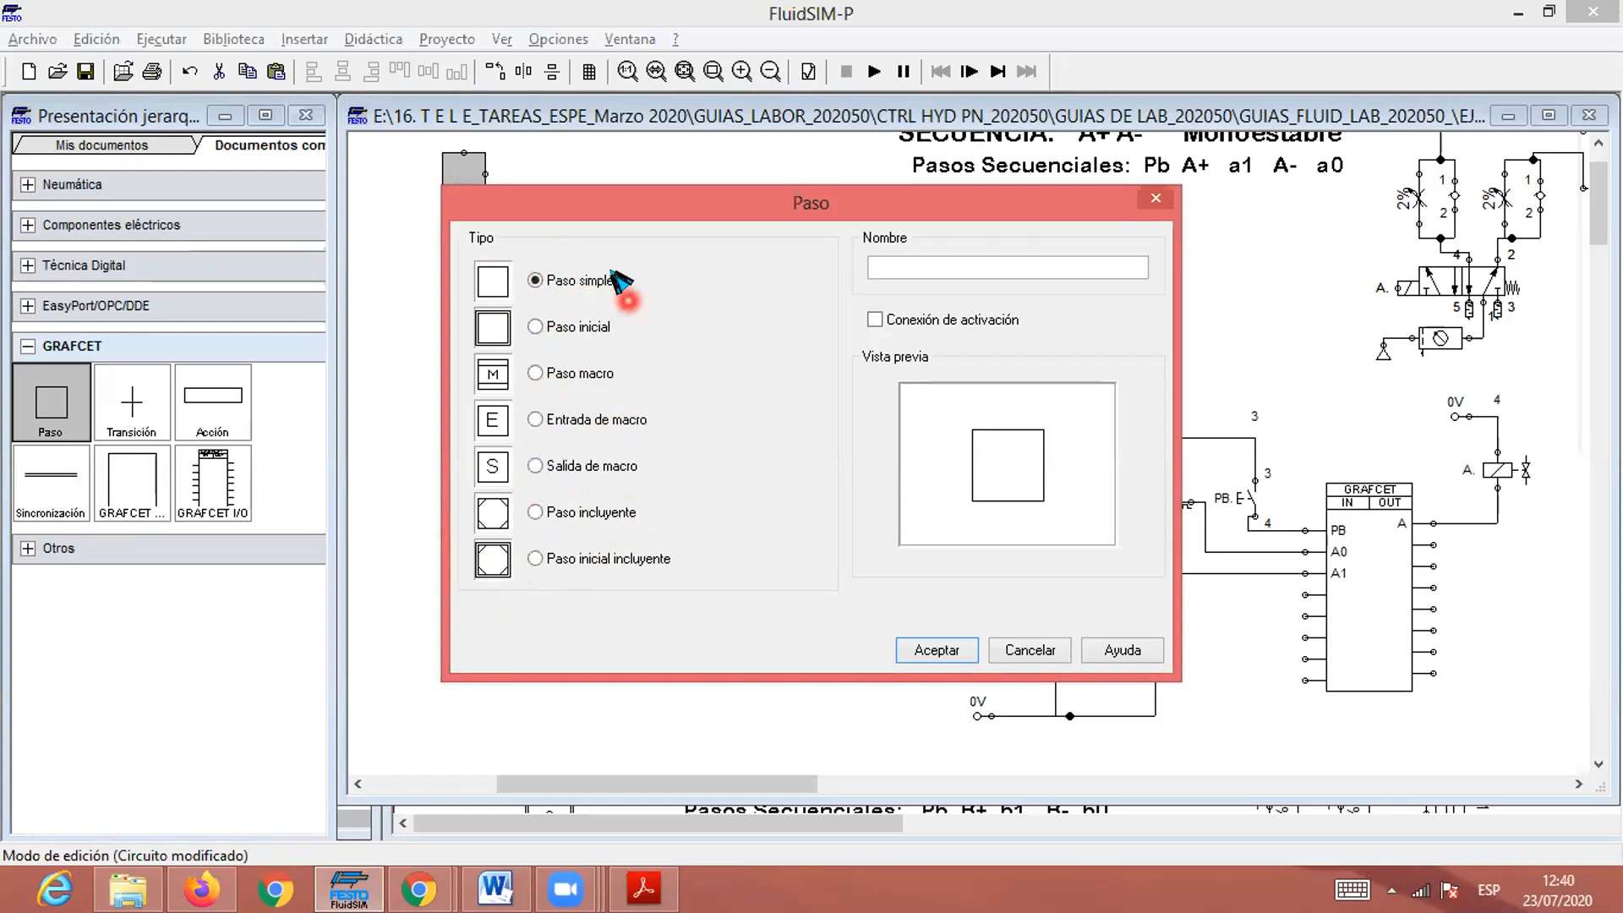
left_click(536, 327)
left_click(893, 267)
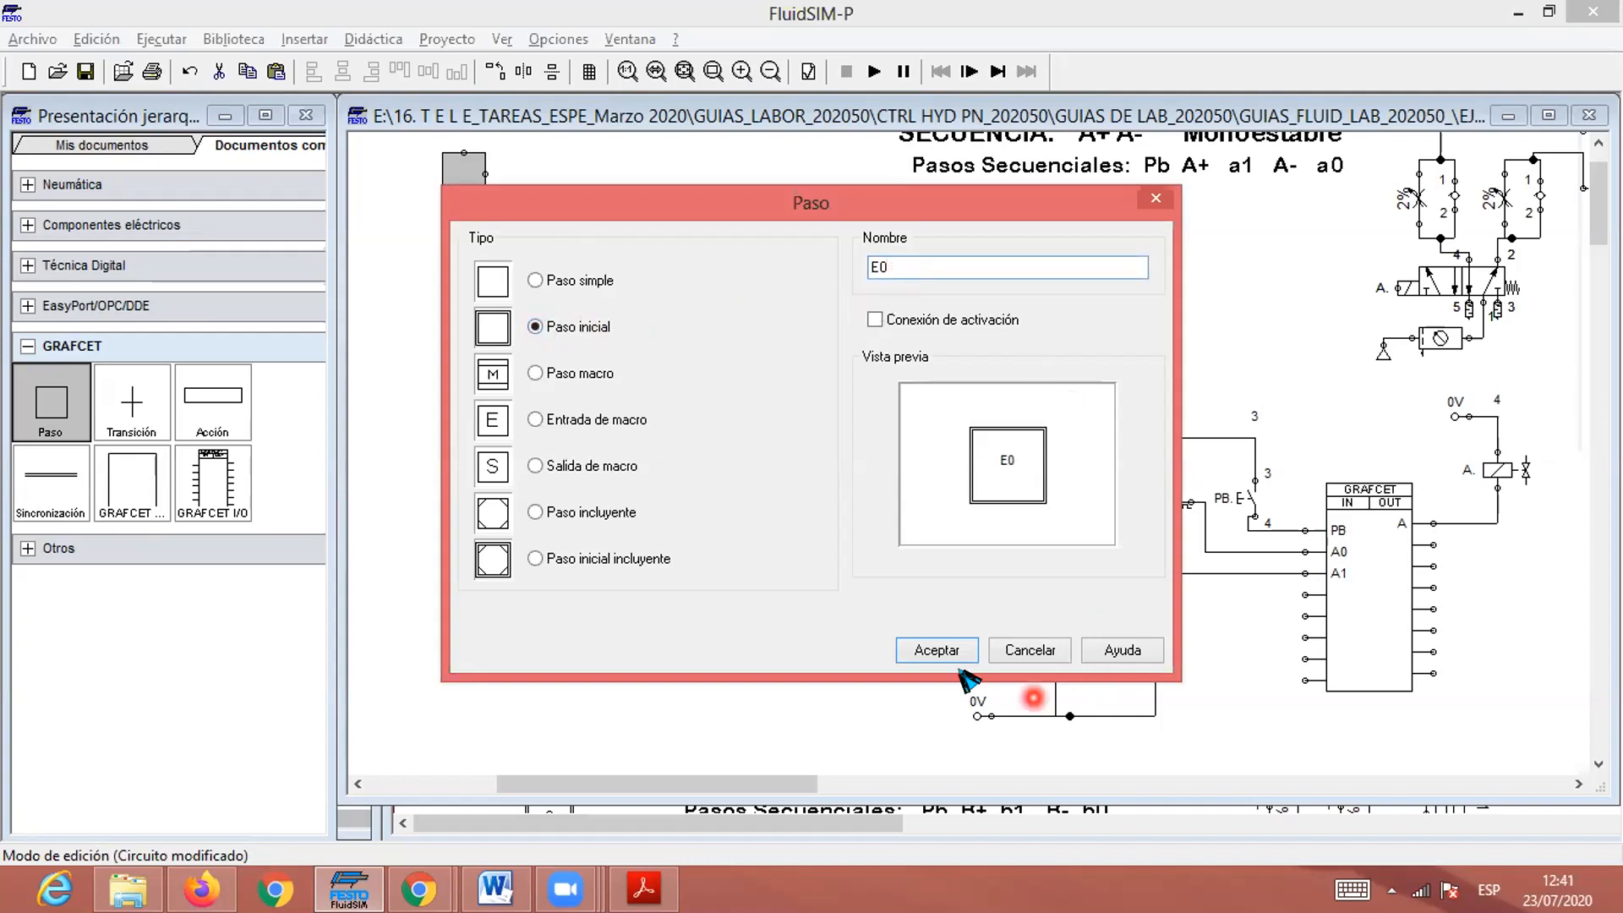
left_click(935, 650)
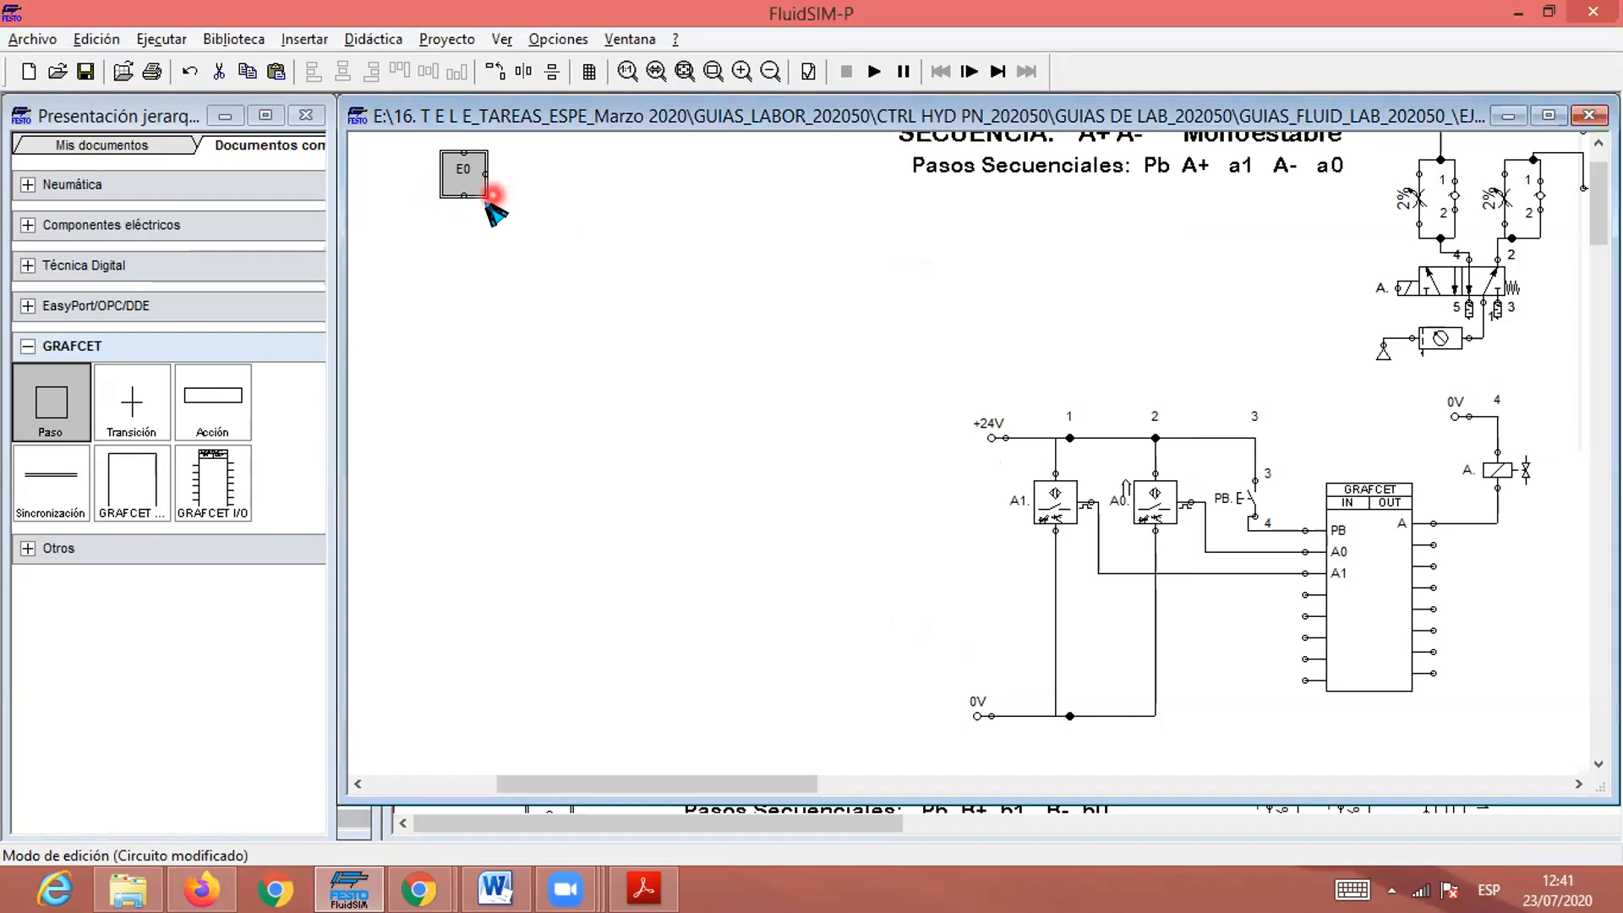
left_click(507, 241)
Place a GRAFCET transition directly below step E0 and connect it to the step.
left_click(1151, 179)
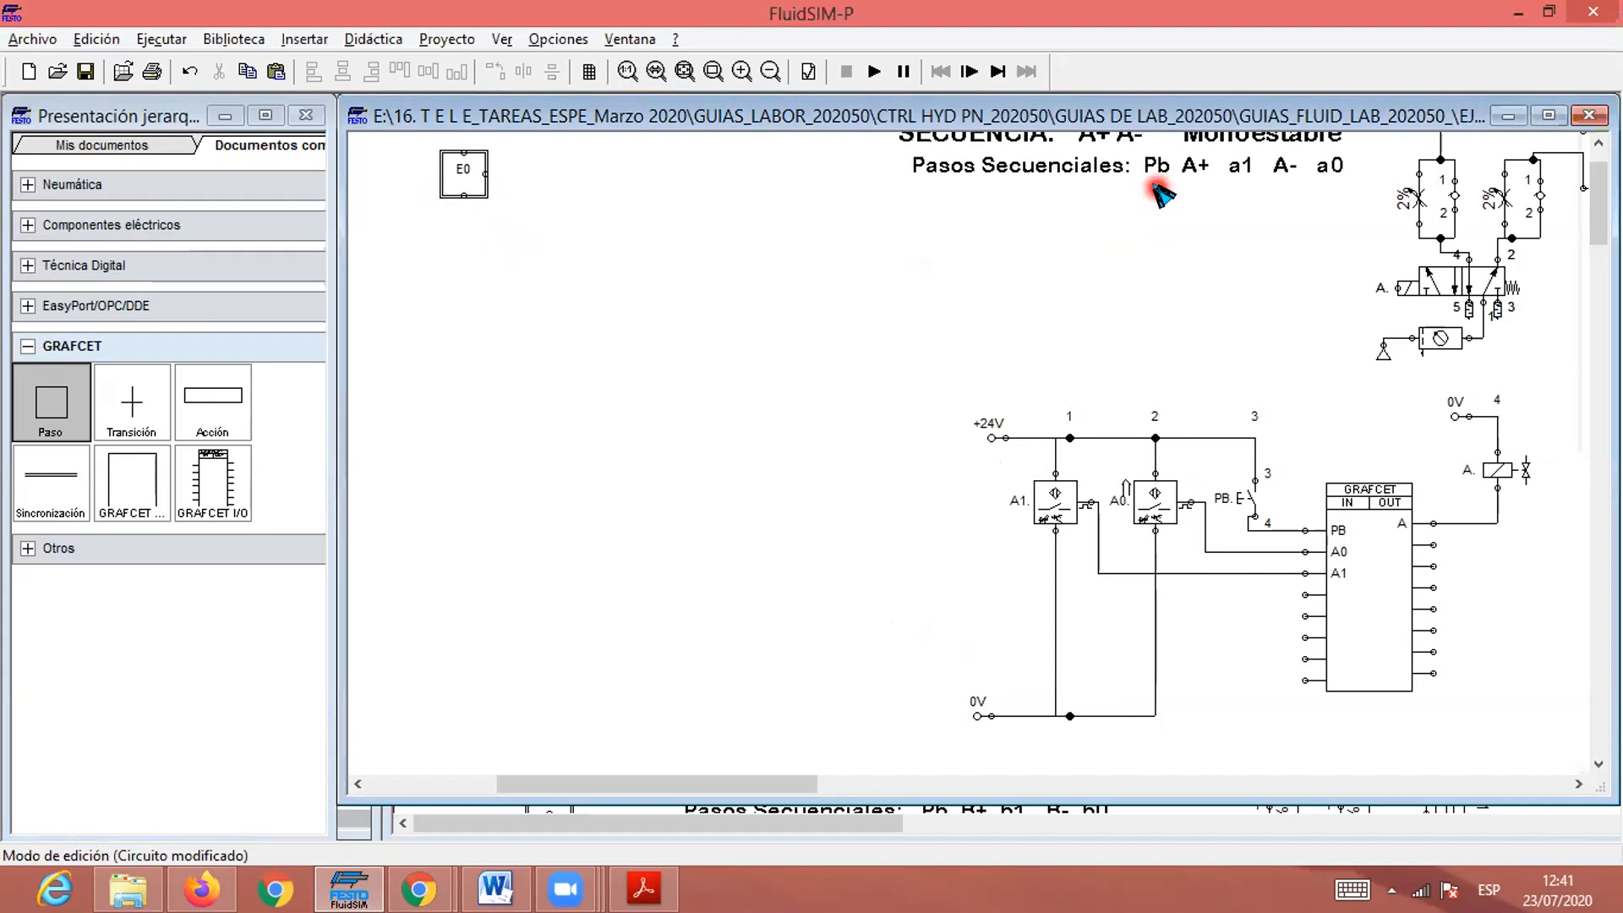
left_click(133, 410)
mouse_move(462, 262)
left_mouse_down()
mouse_move(444, 254)
mouse_move(457, 203)
mouse_move(467, 255)
left_mouse_up()
left_click(436, 245)
left_click(534, 347)
left_click(561, 330)
left_click(541, 263)
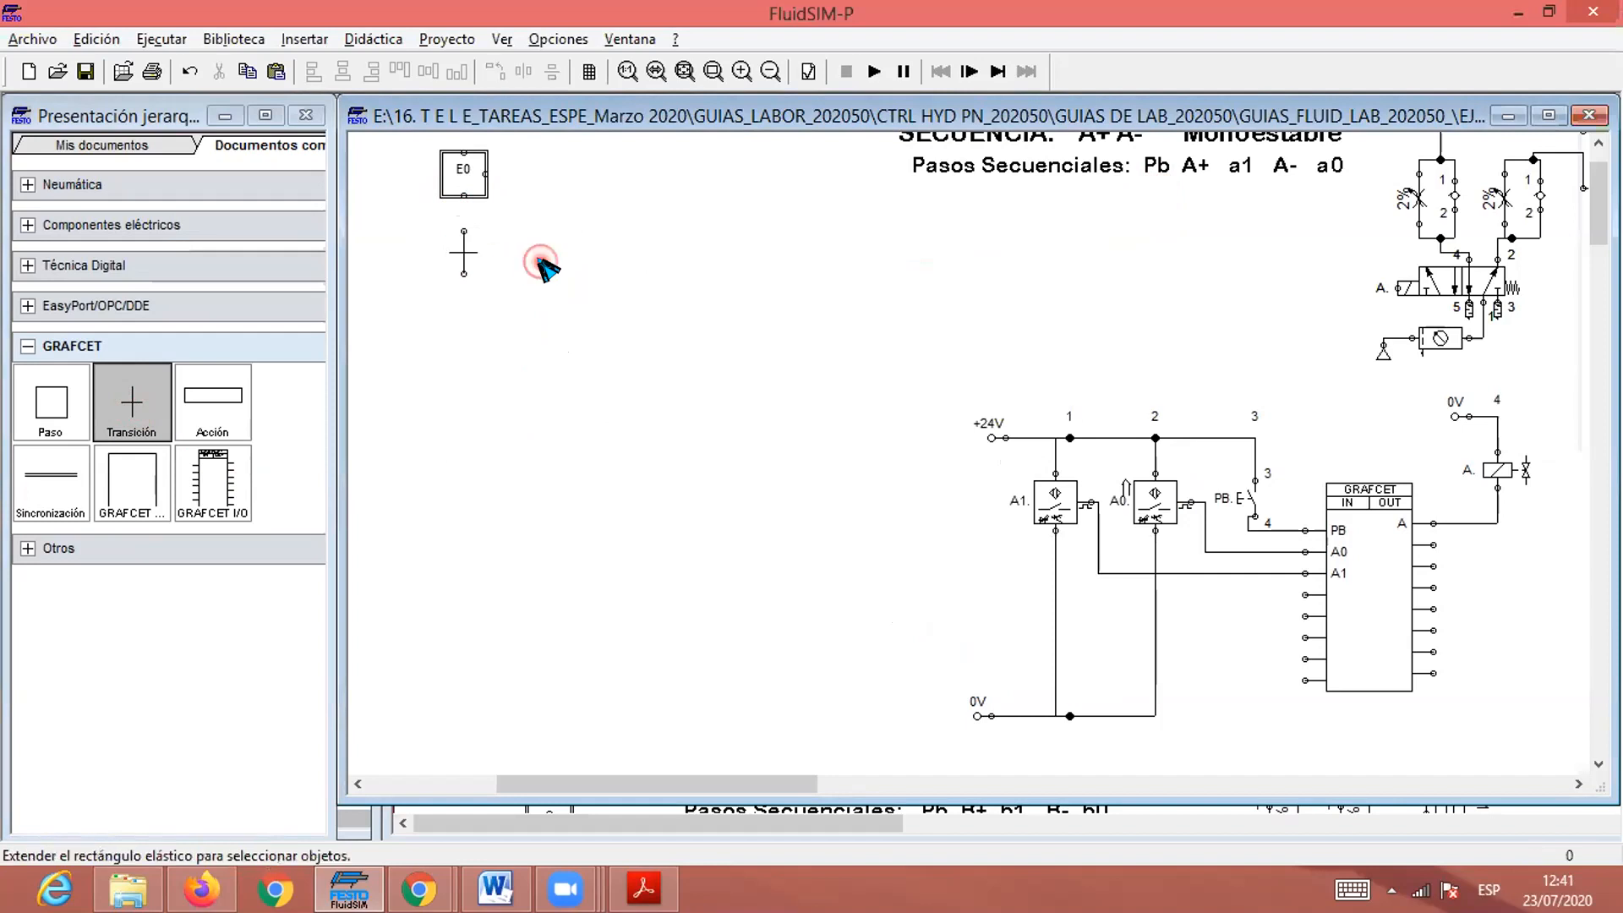
left_click_drag(464, 230, 463, 196)
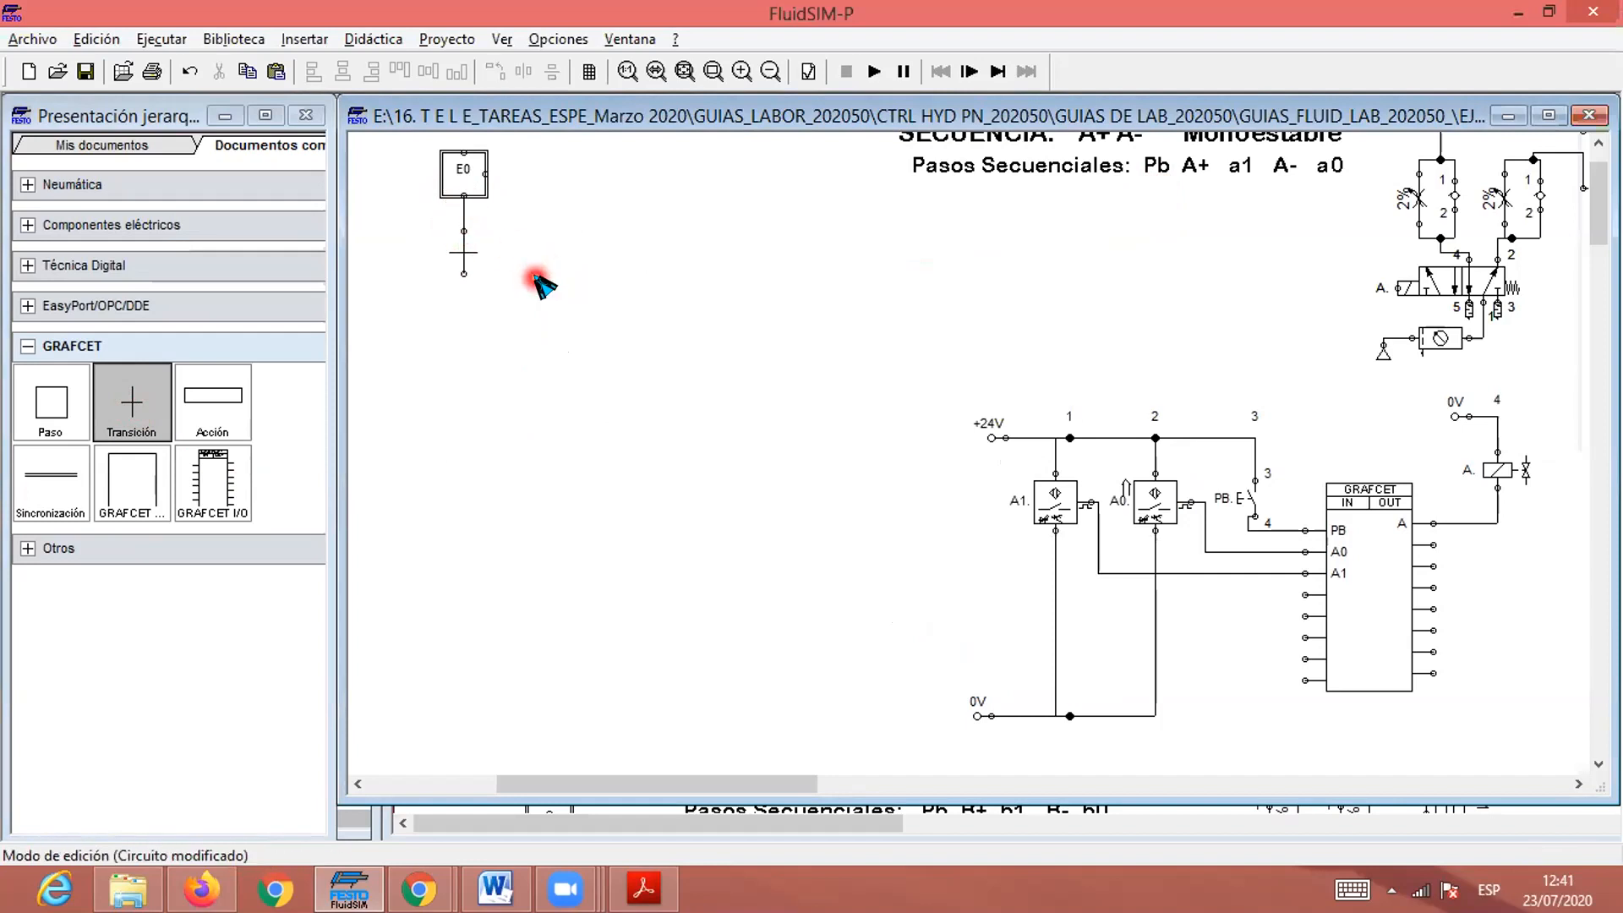
Set the condition of the transition below E0 to the variable PB, leaving its name empty.
double_click(464, 252)
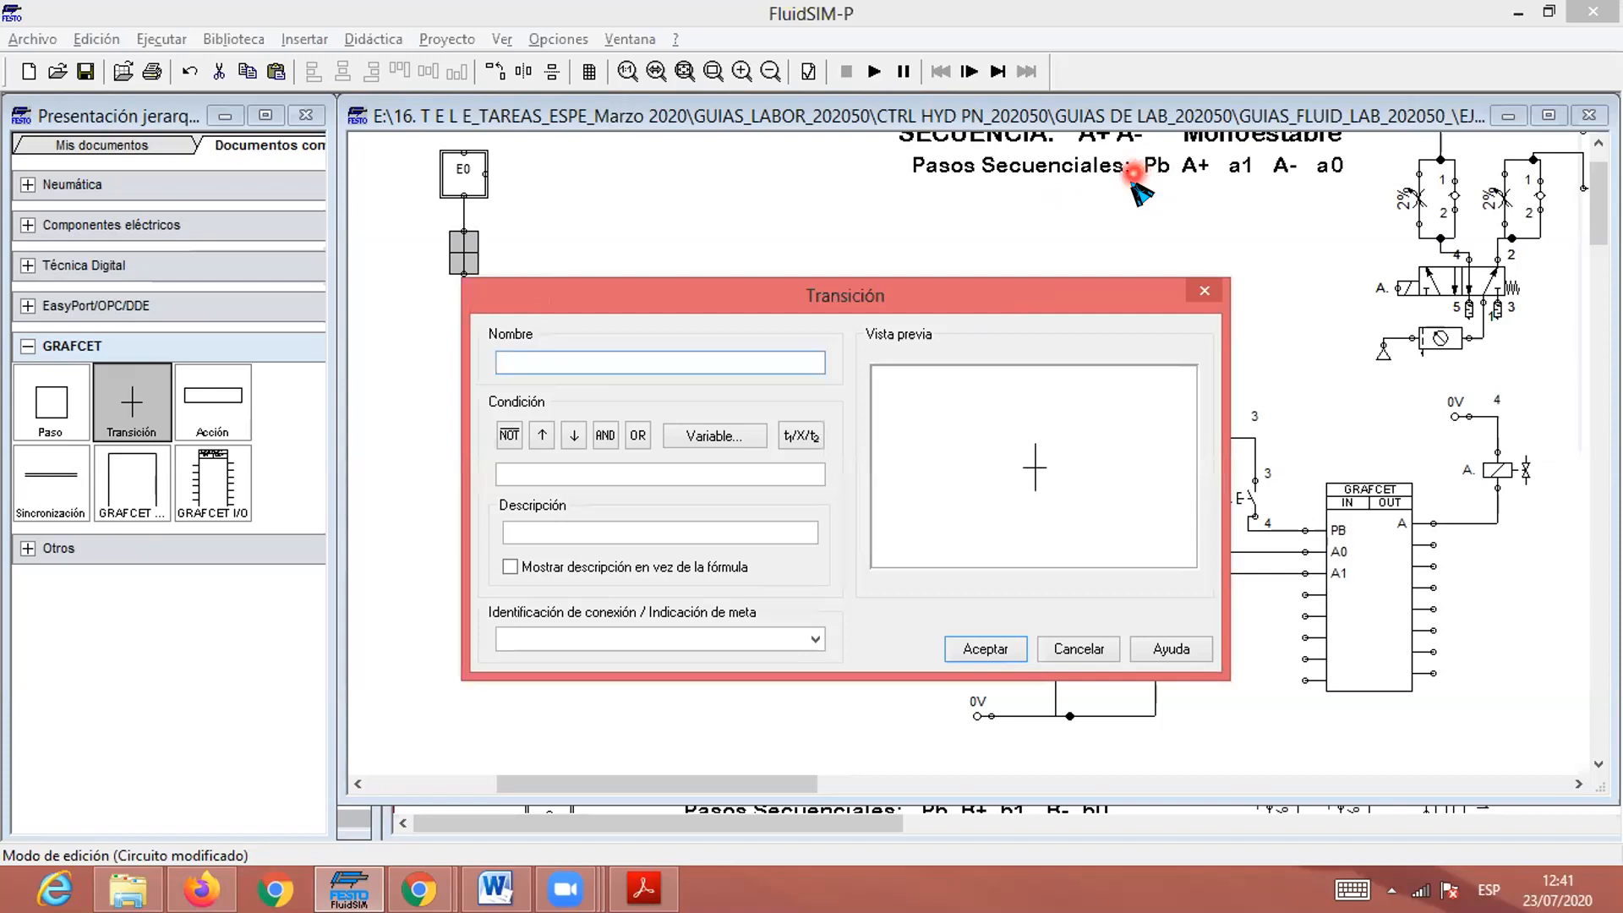
left_click_drag(1087, 282, 1137, 270)
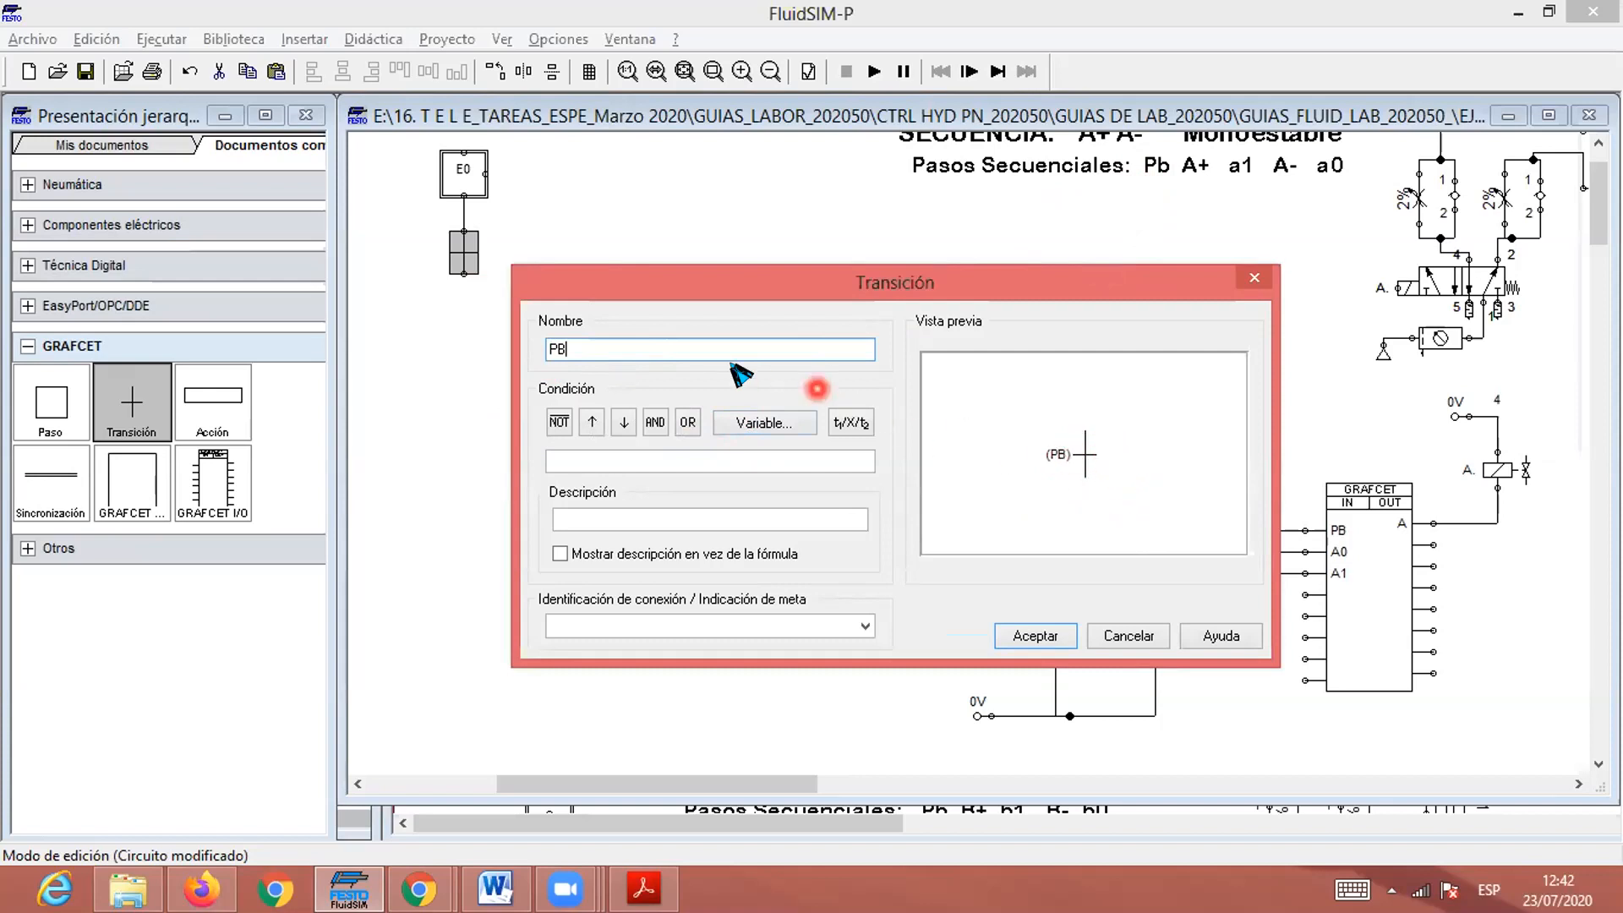
left_click_drag(577, 355, 511, 351)
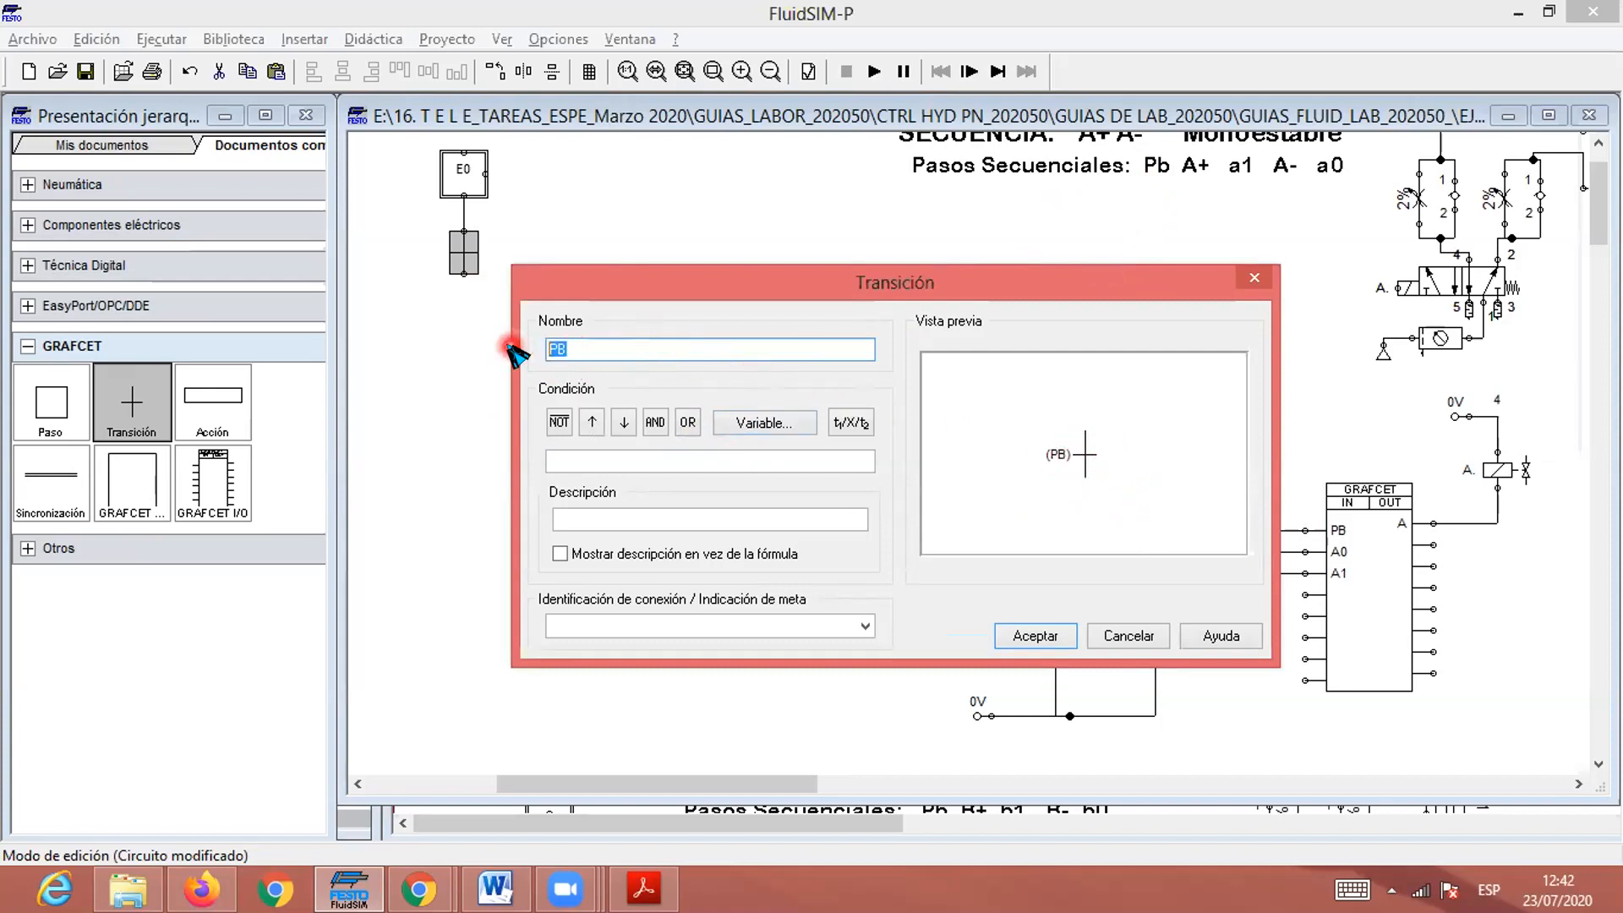
left_click(739, 423)
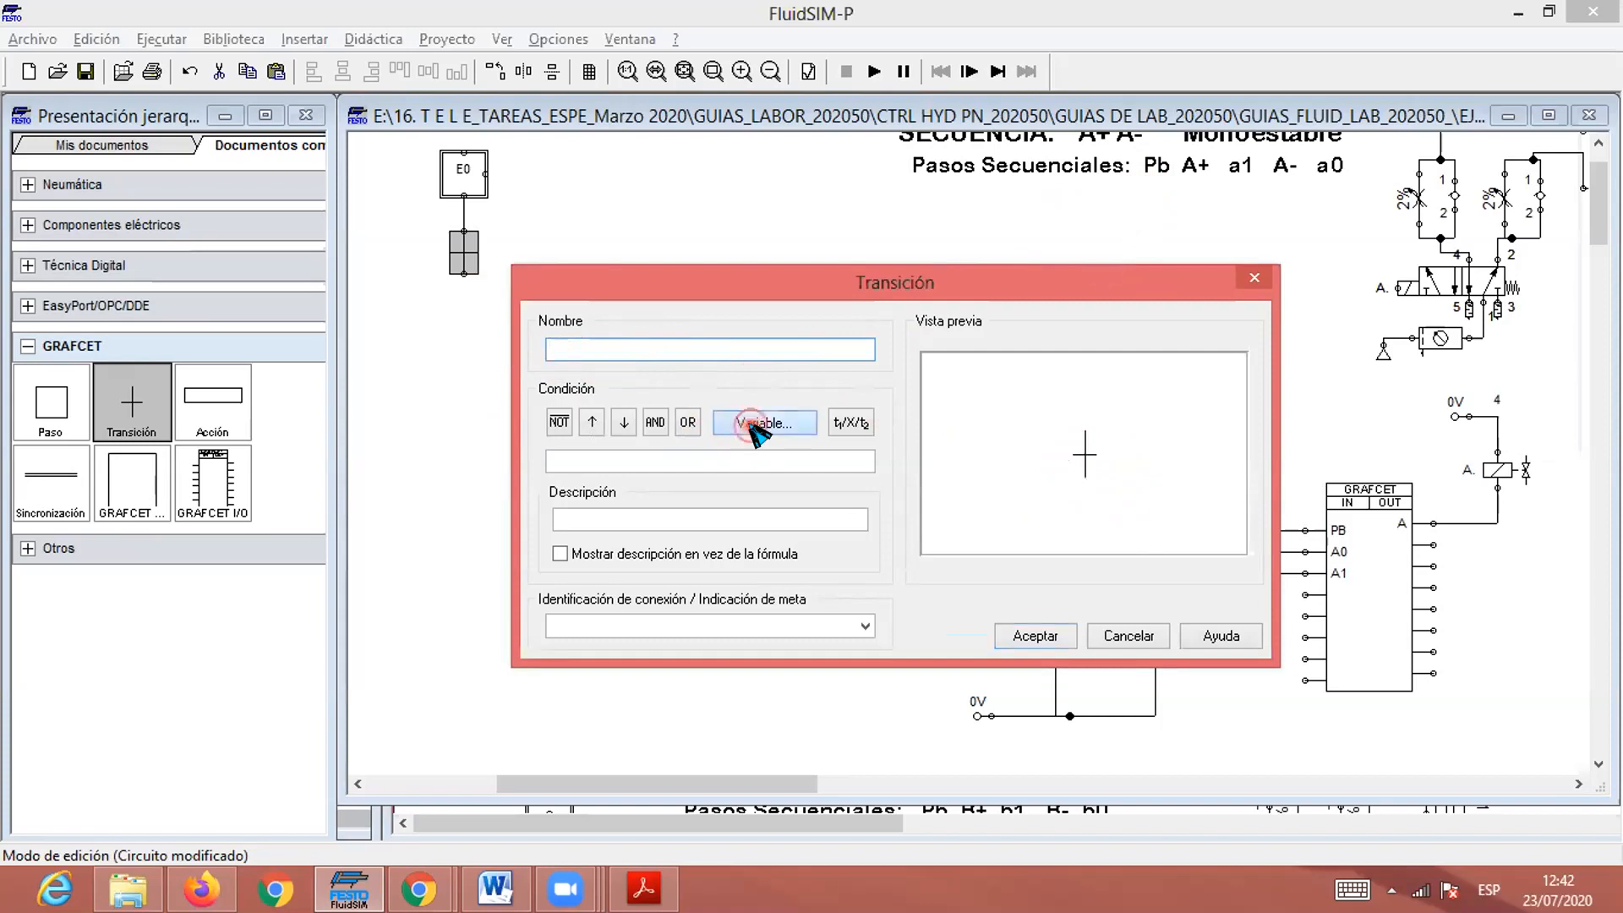
mouse_move(736, 457)
left_mouse_down()
mouse_move(720, 506)
mouse_move(698, 375)
left_mouse_up()
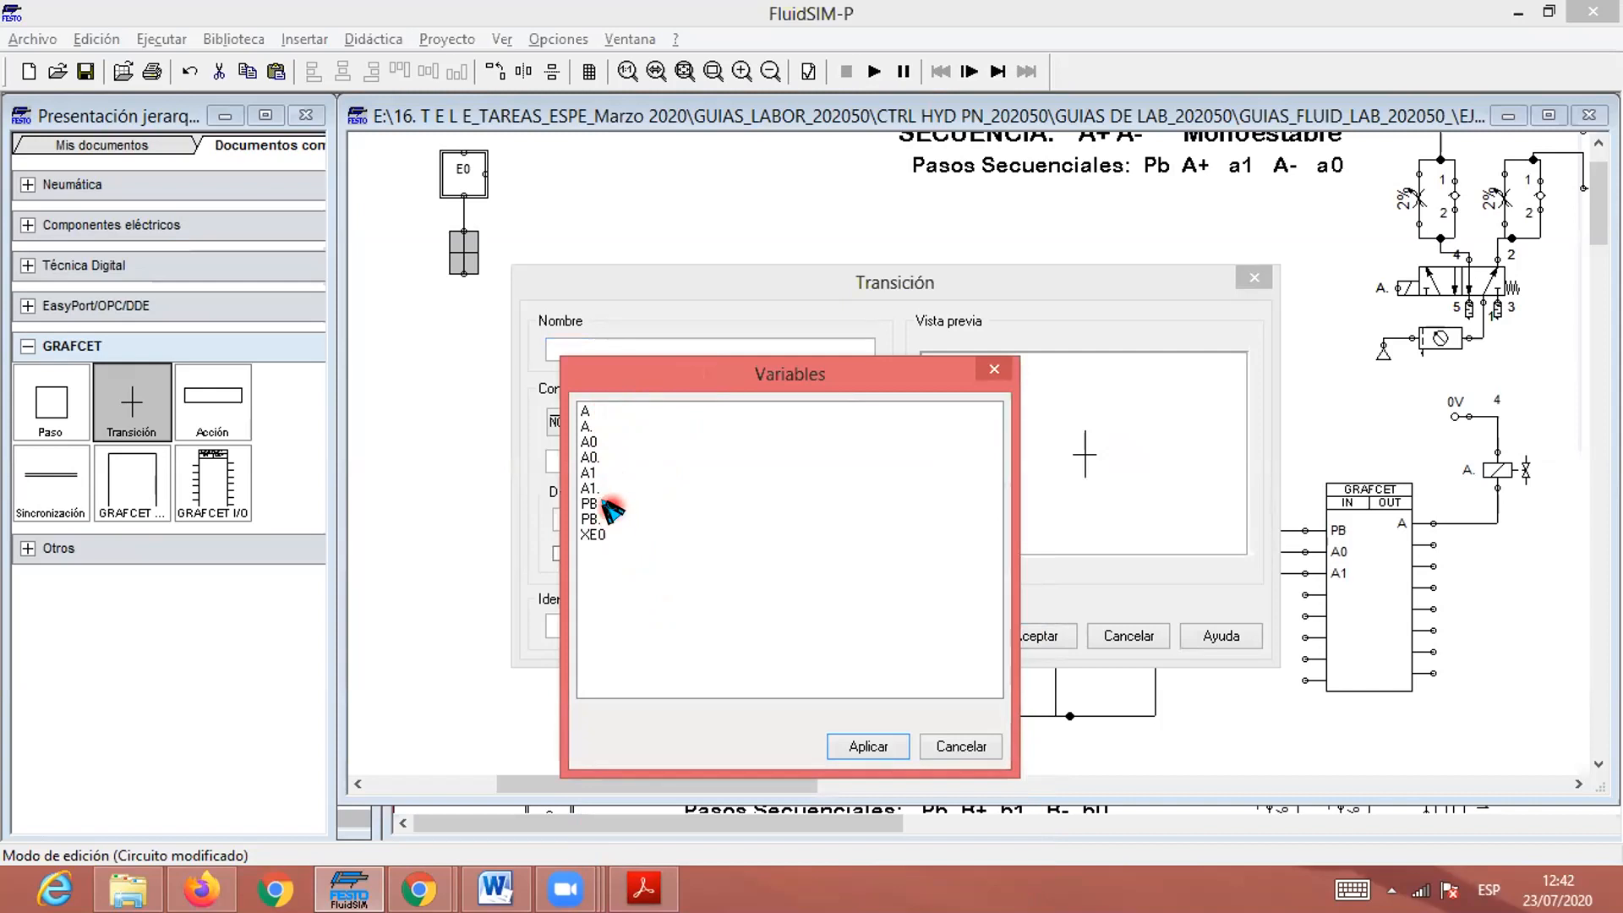
left_click(611, 506)
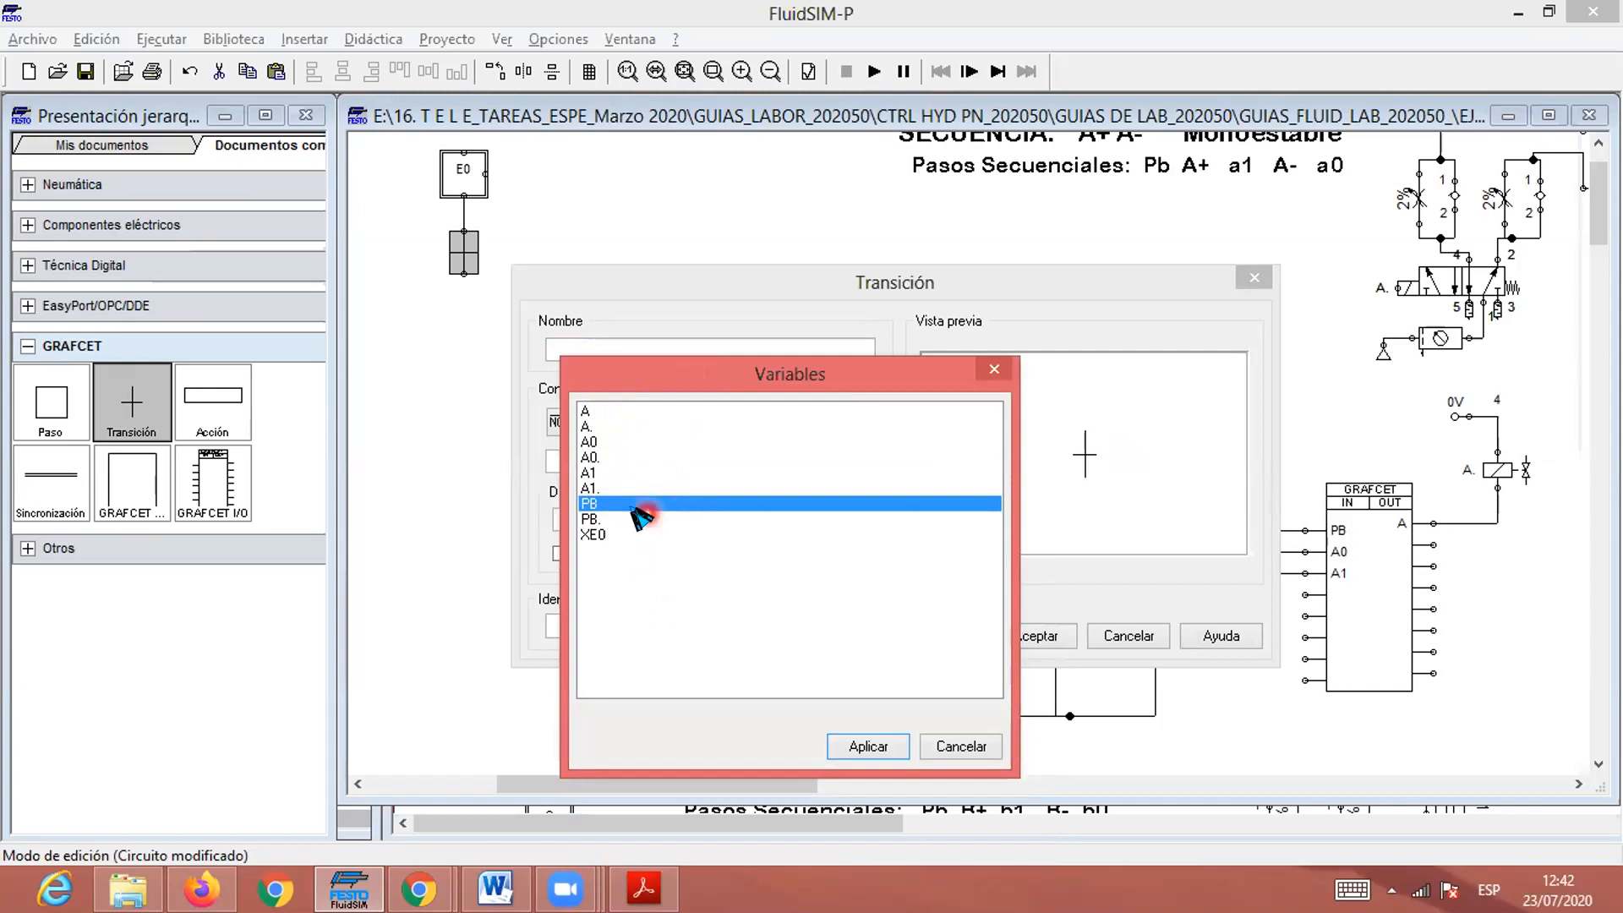
left_click(865, 745)
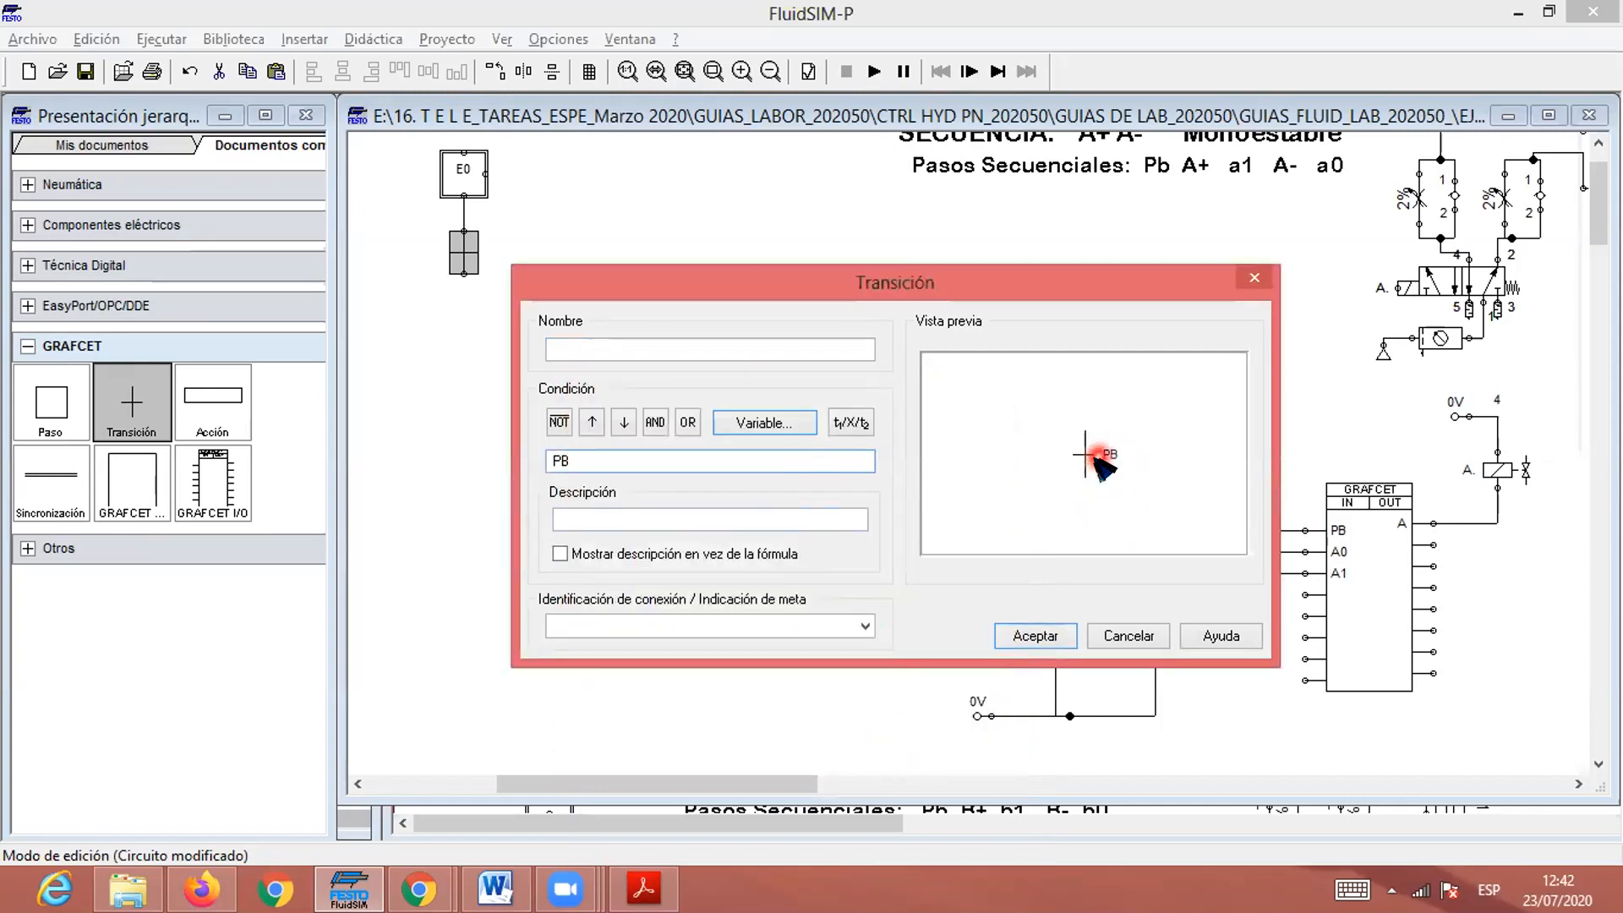
left_click(1045, 638)
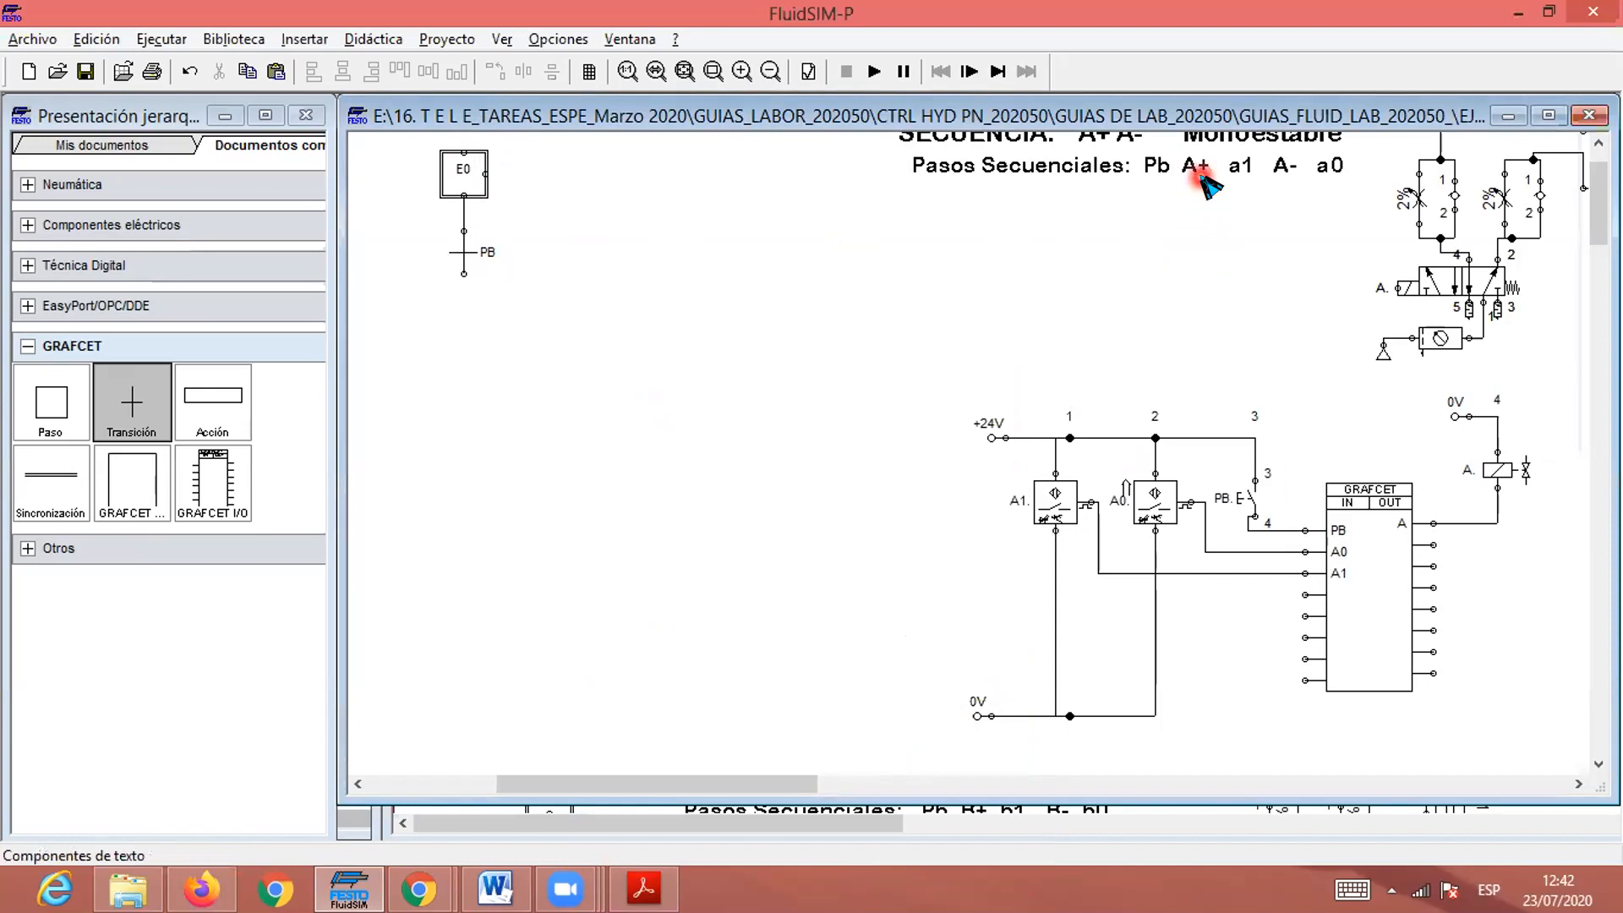
Add a simple step named E1 below the PB transition, connected to it.
mouse_move(65, 409)
left_mouse_down()
mouse_move(482, 338)
mouse_move(460, 344)
mouse_move(463, 273)
left_mouse_up()
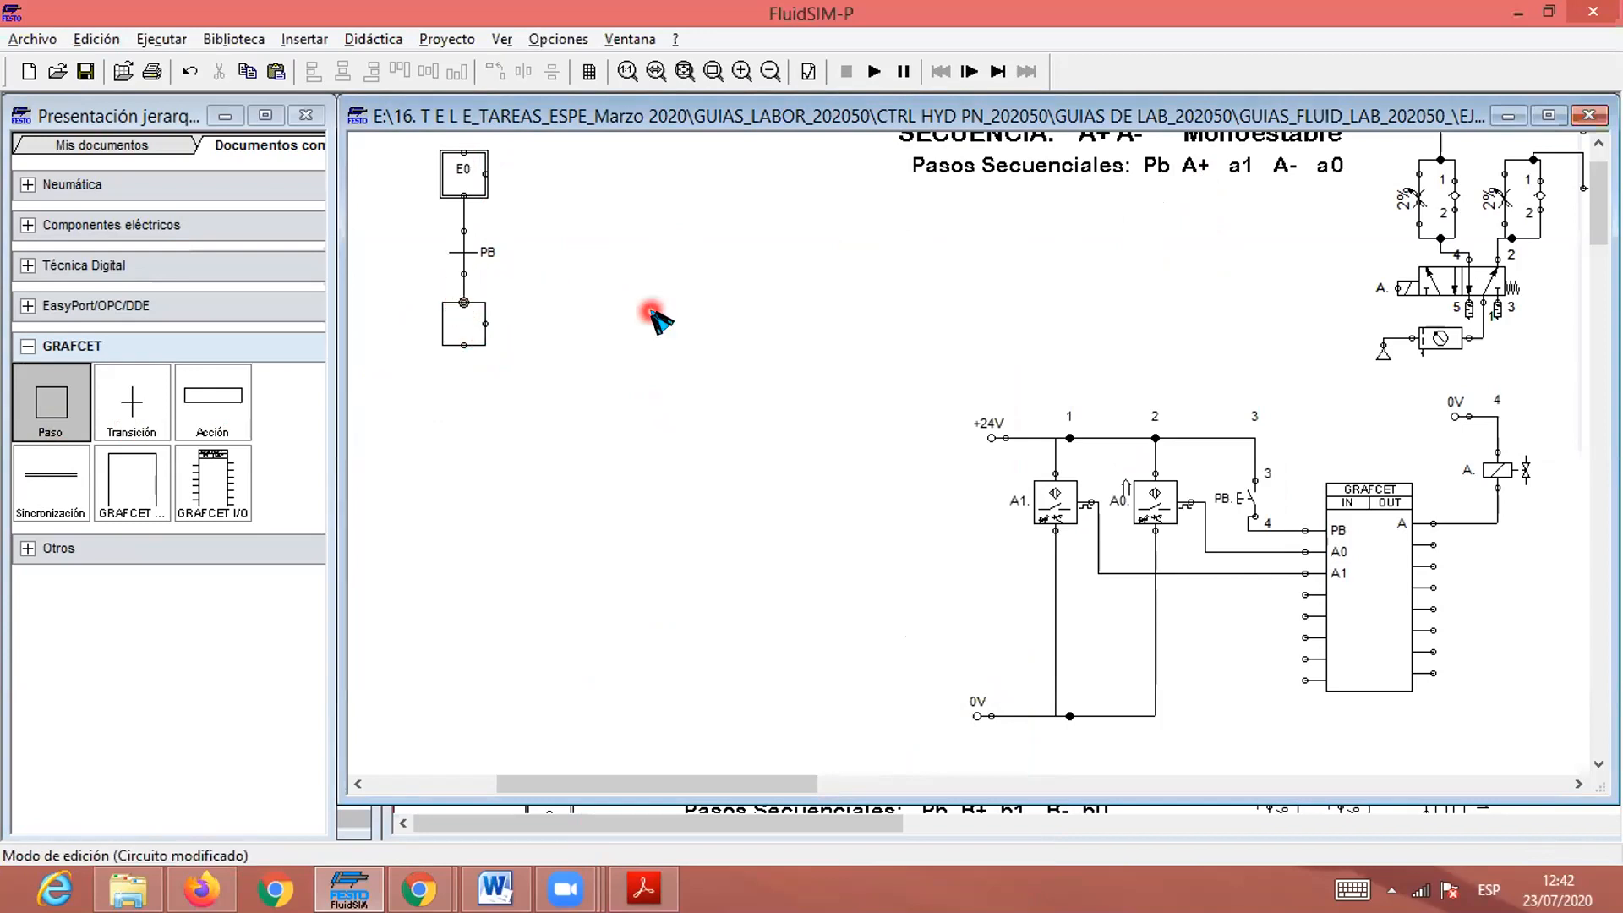
double_click(470, 326)
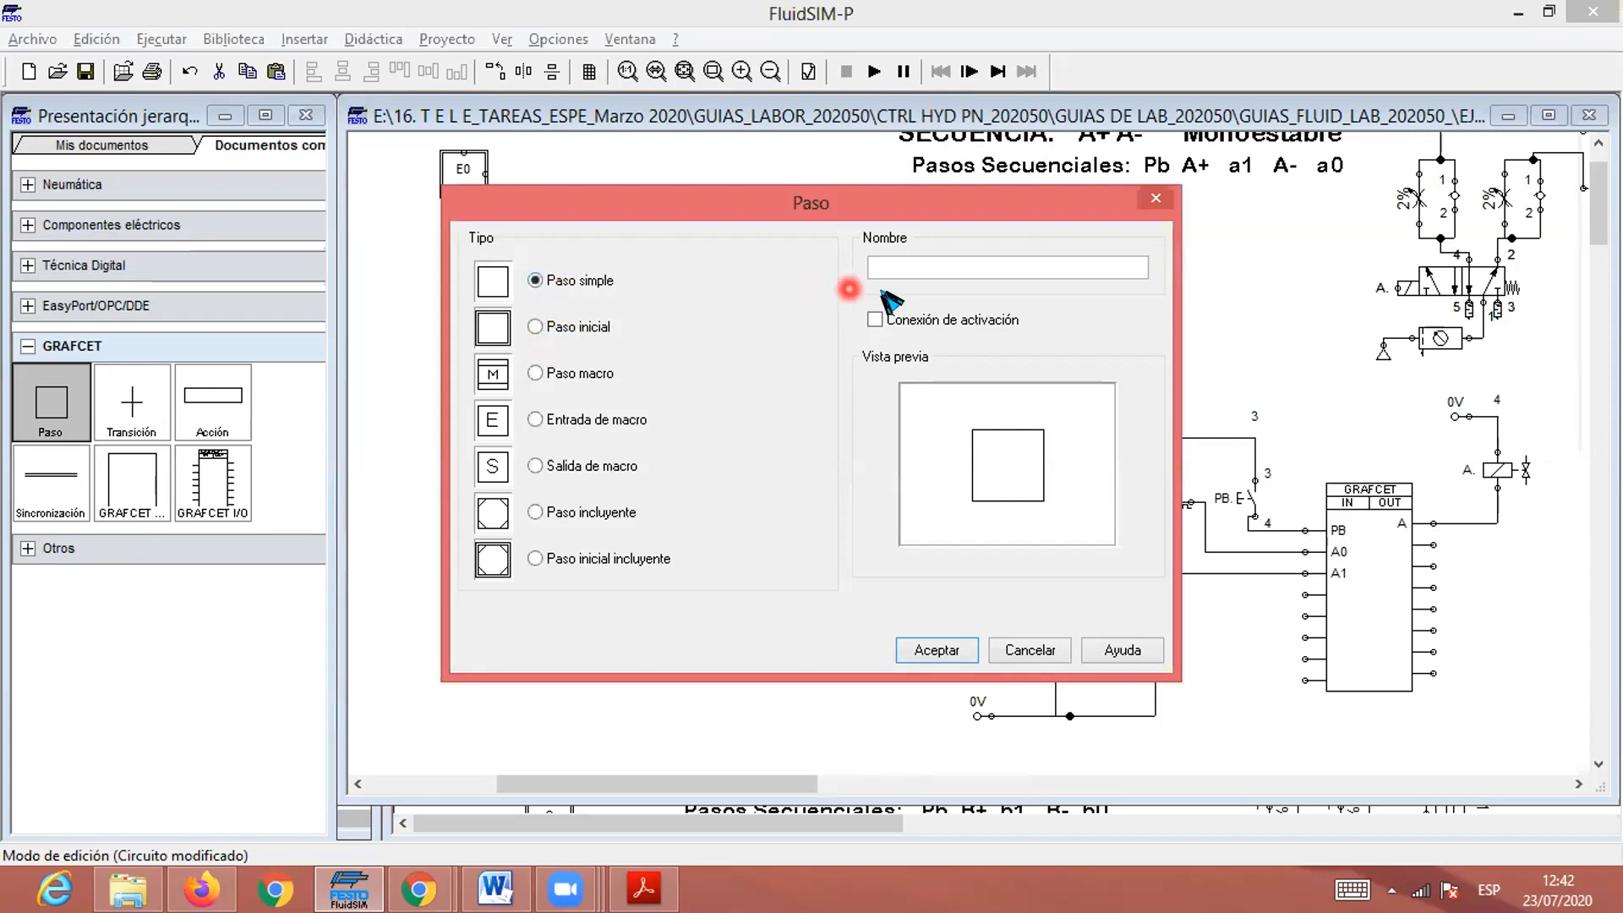
left_click(921, 267)
type("E1")
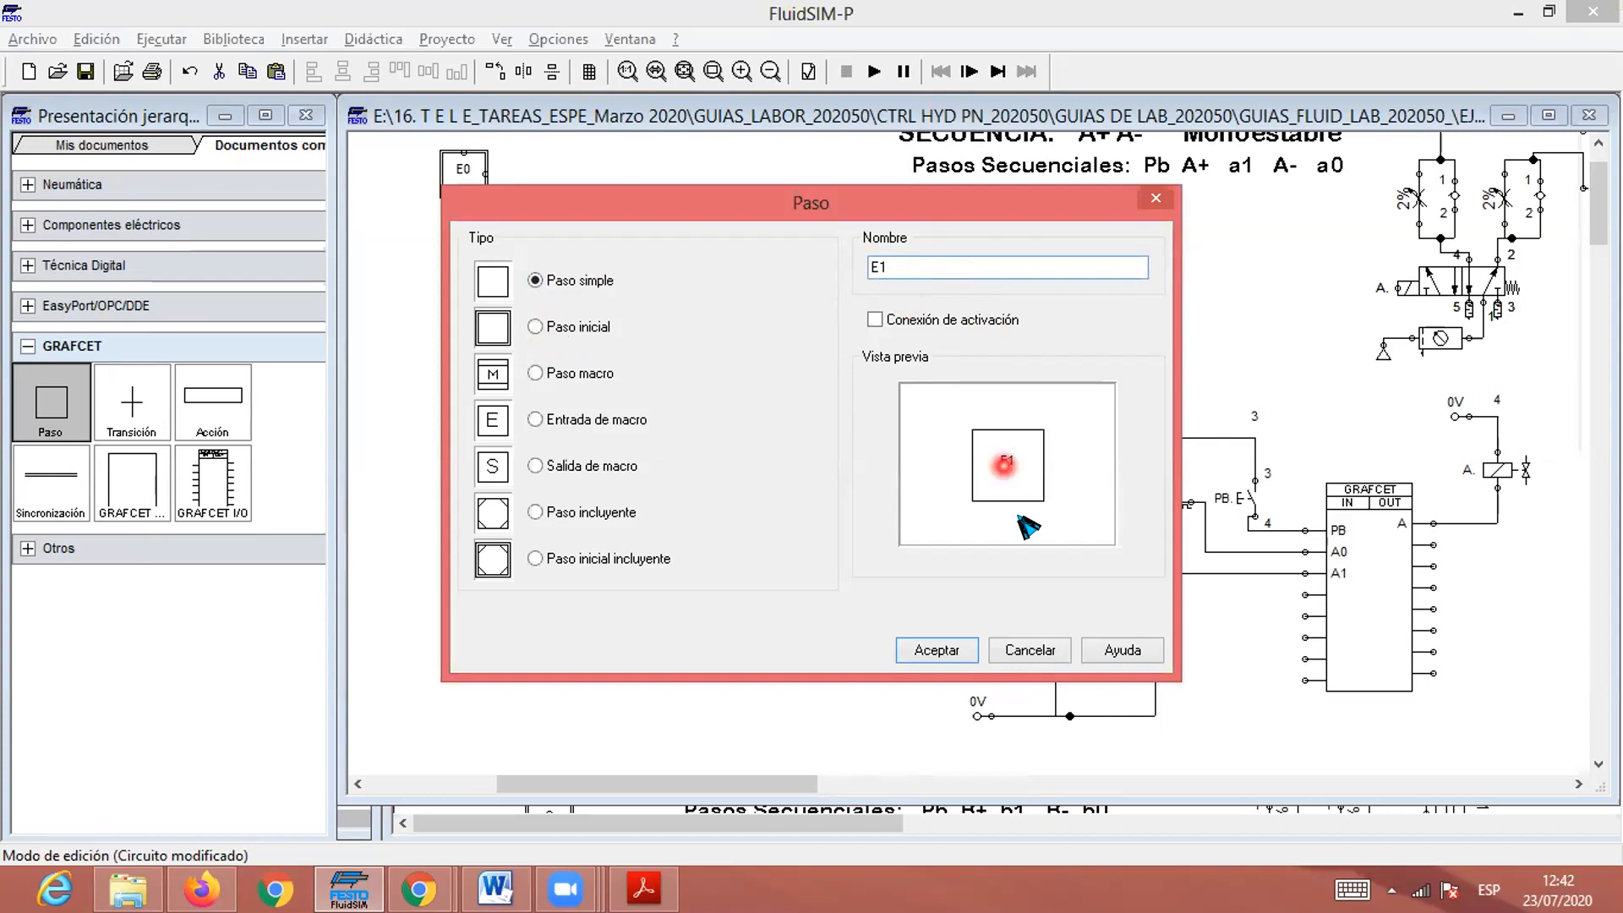
left_click(935, 650)
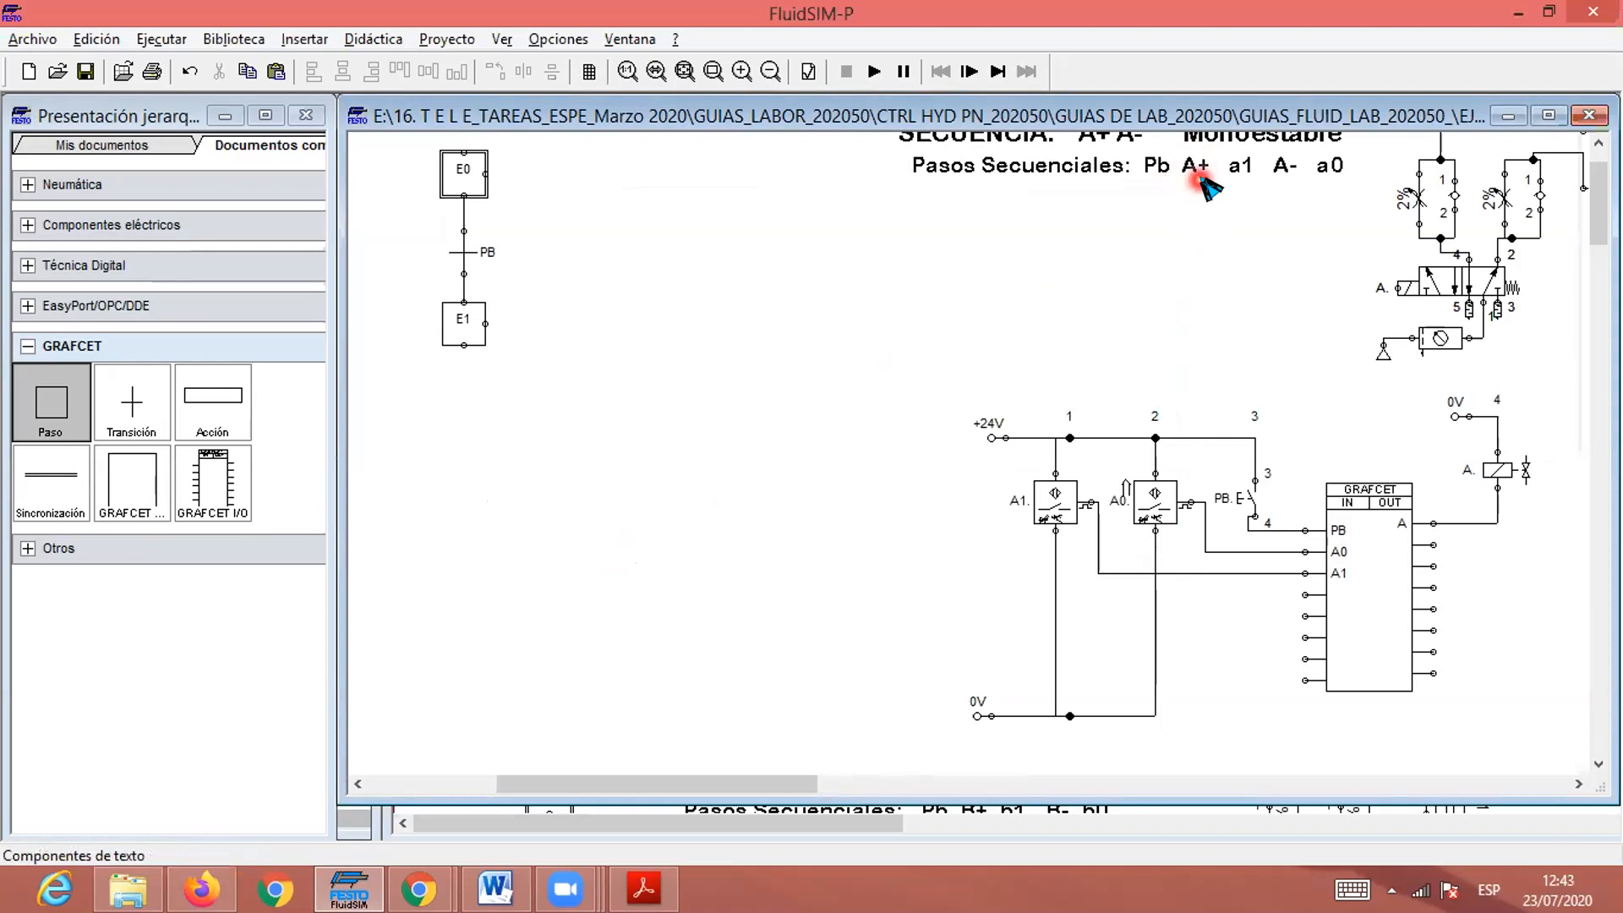
Place a GRAFCET action beside step E1, shorten its box to half the width, and connect it to the step.
left_click_drag(203, 396, 623, 331)
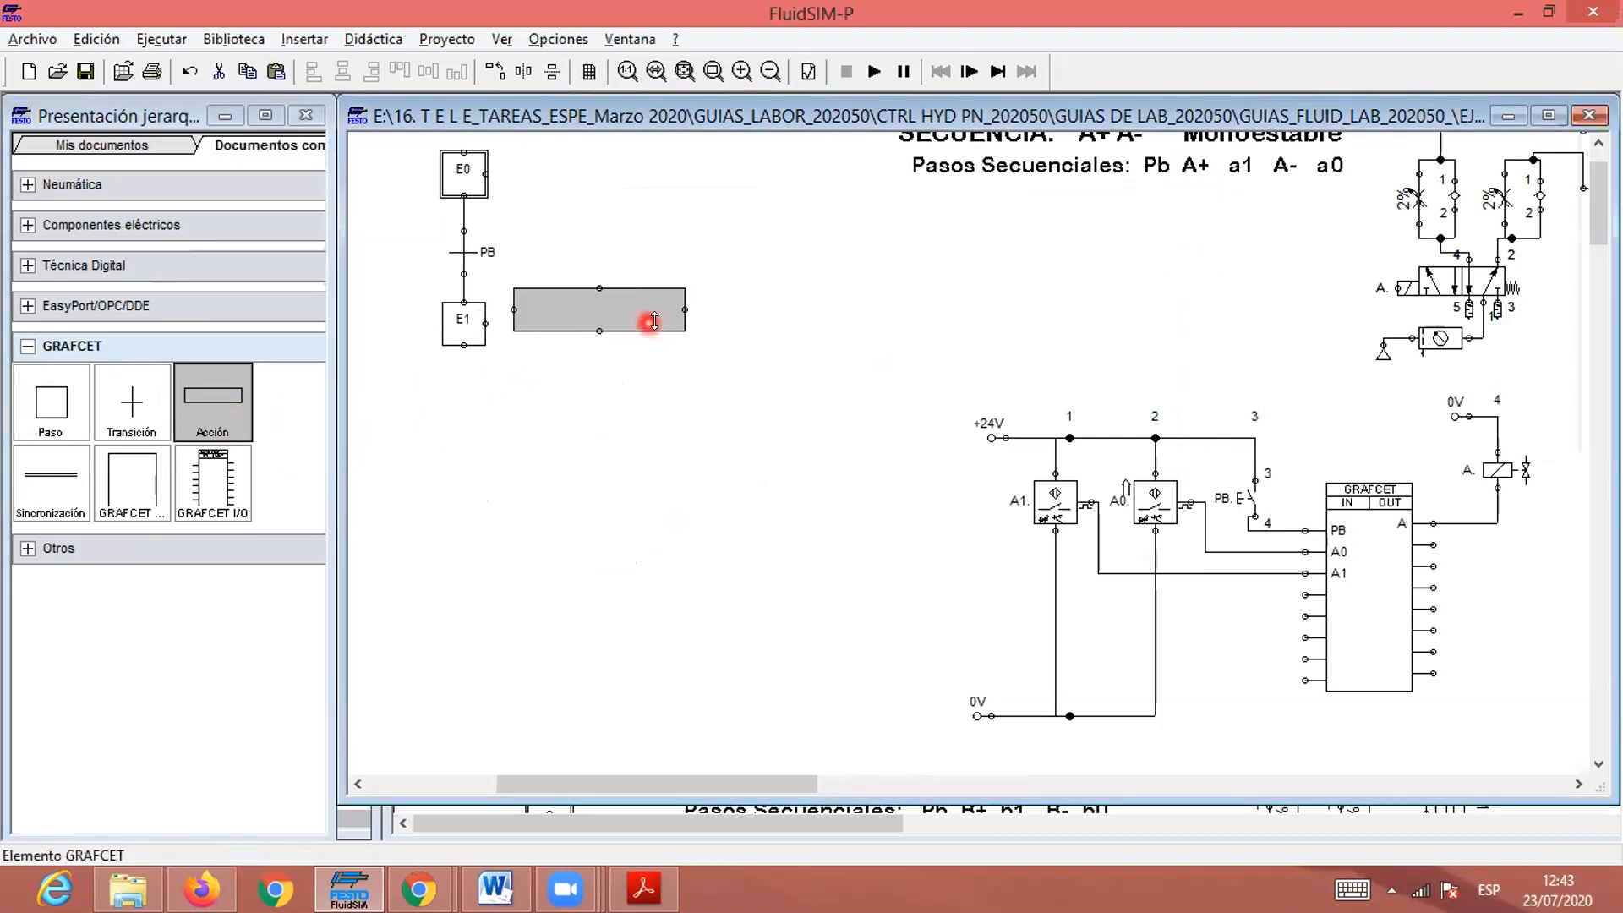
left_click_drag(680, 293, 514, 324)
left_click(549, 364)
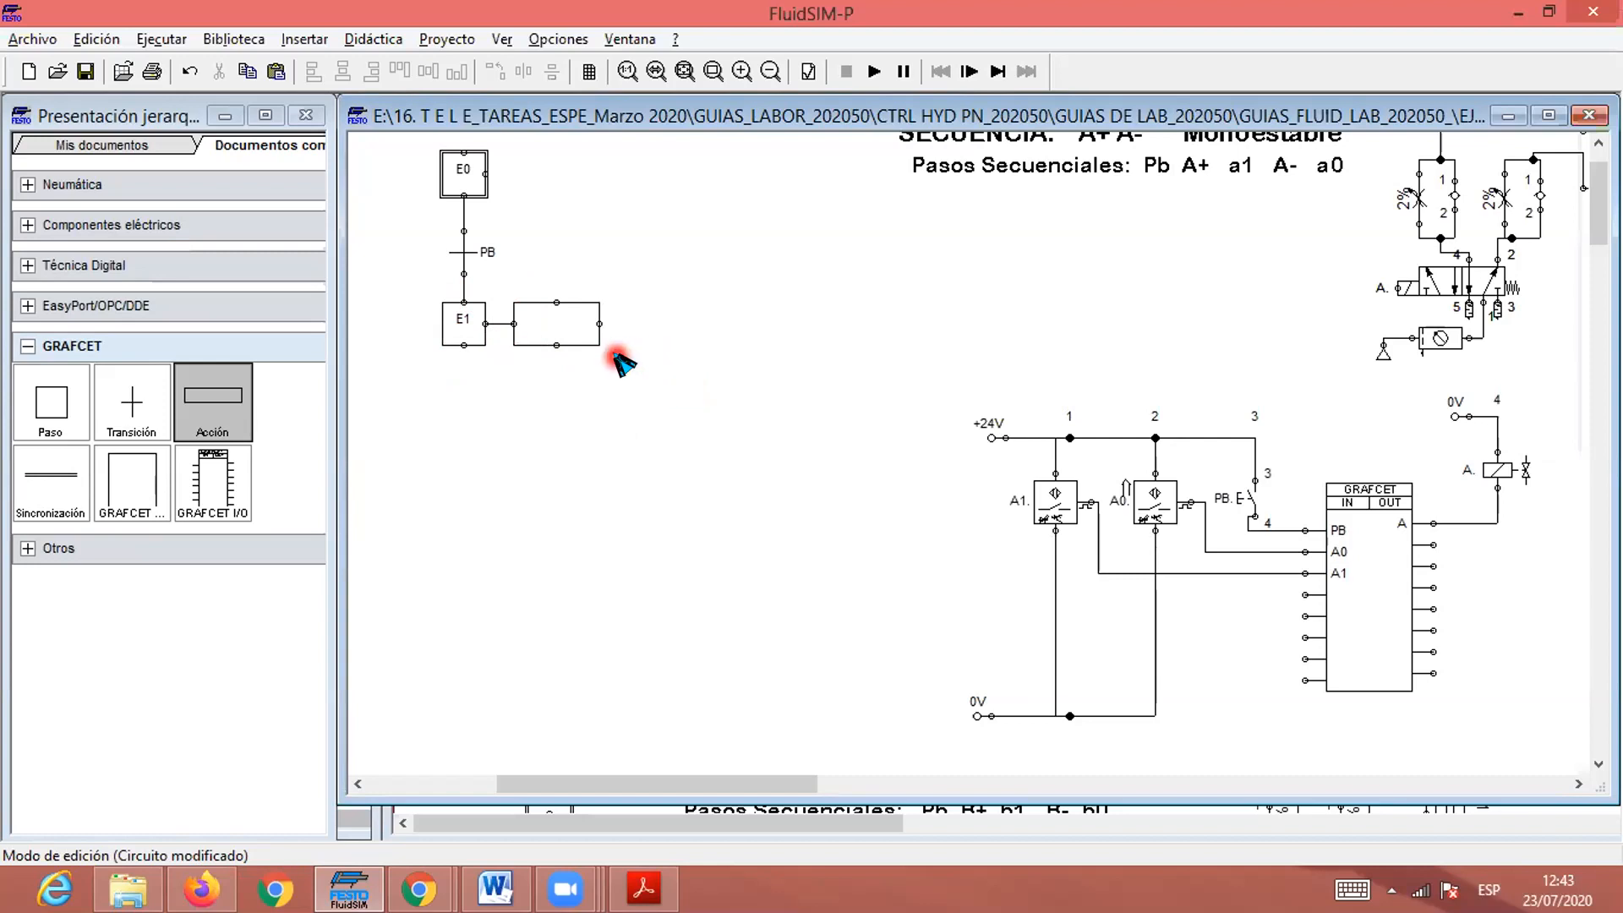
Configure the action beside E1 as an activation action (Acción en activación) on output variable A.
double_click(582, 324)
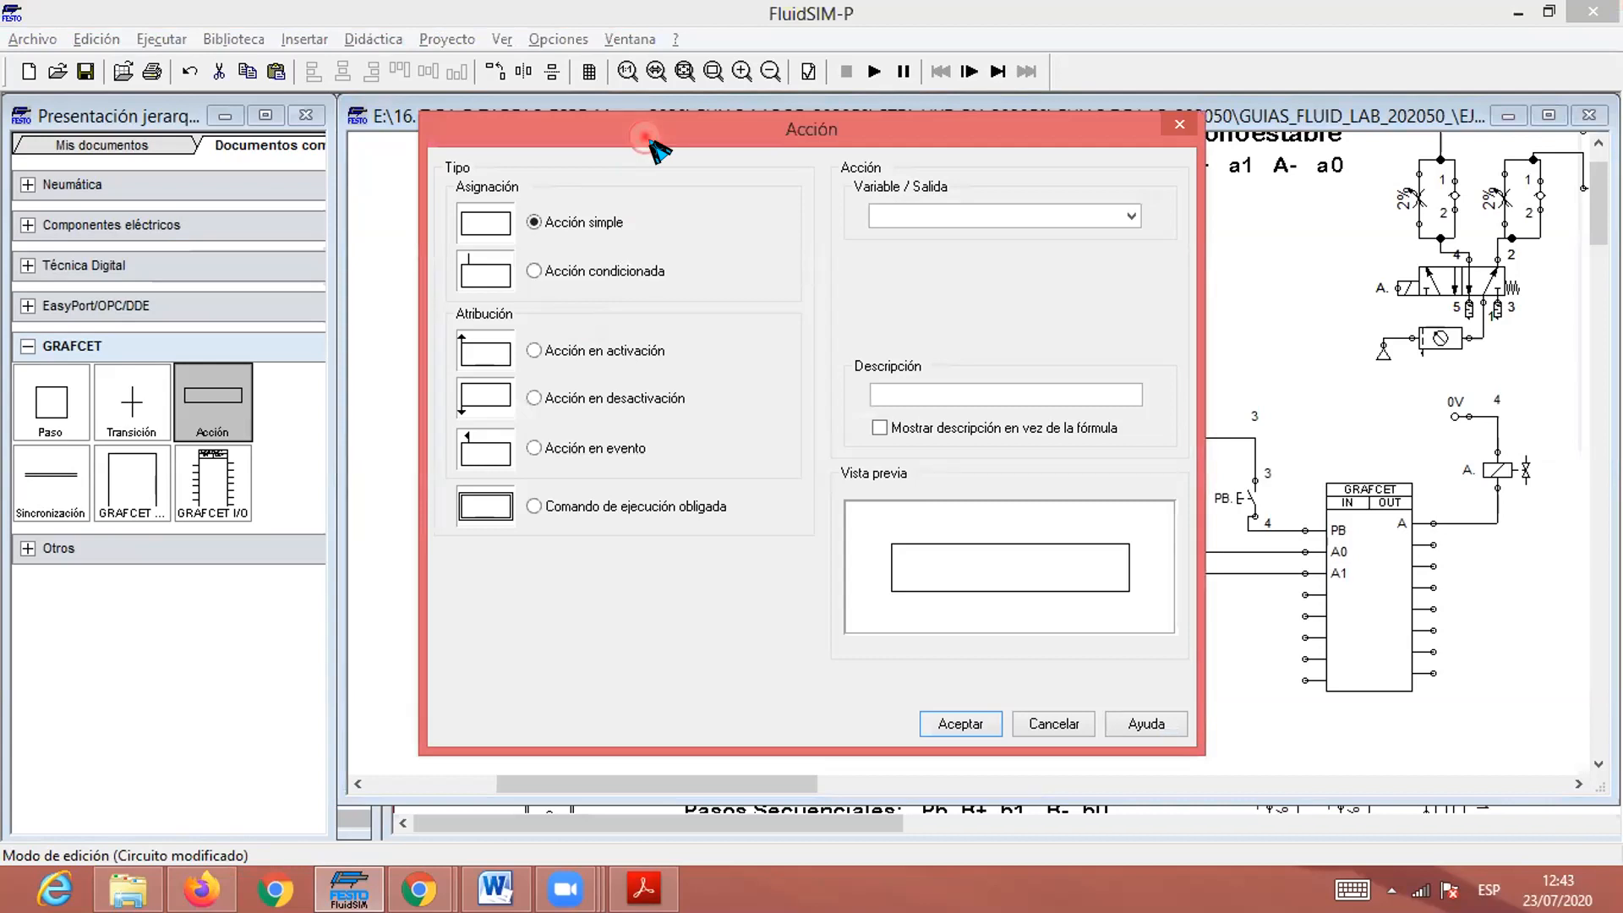
left_click_drag(655, 148, 407, 169)
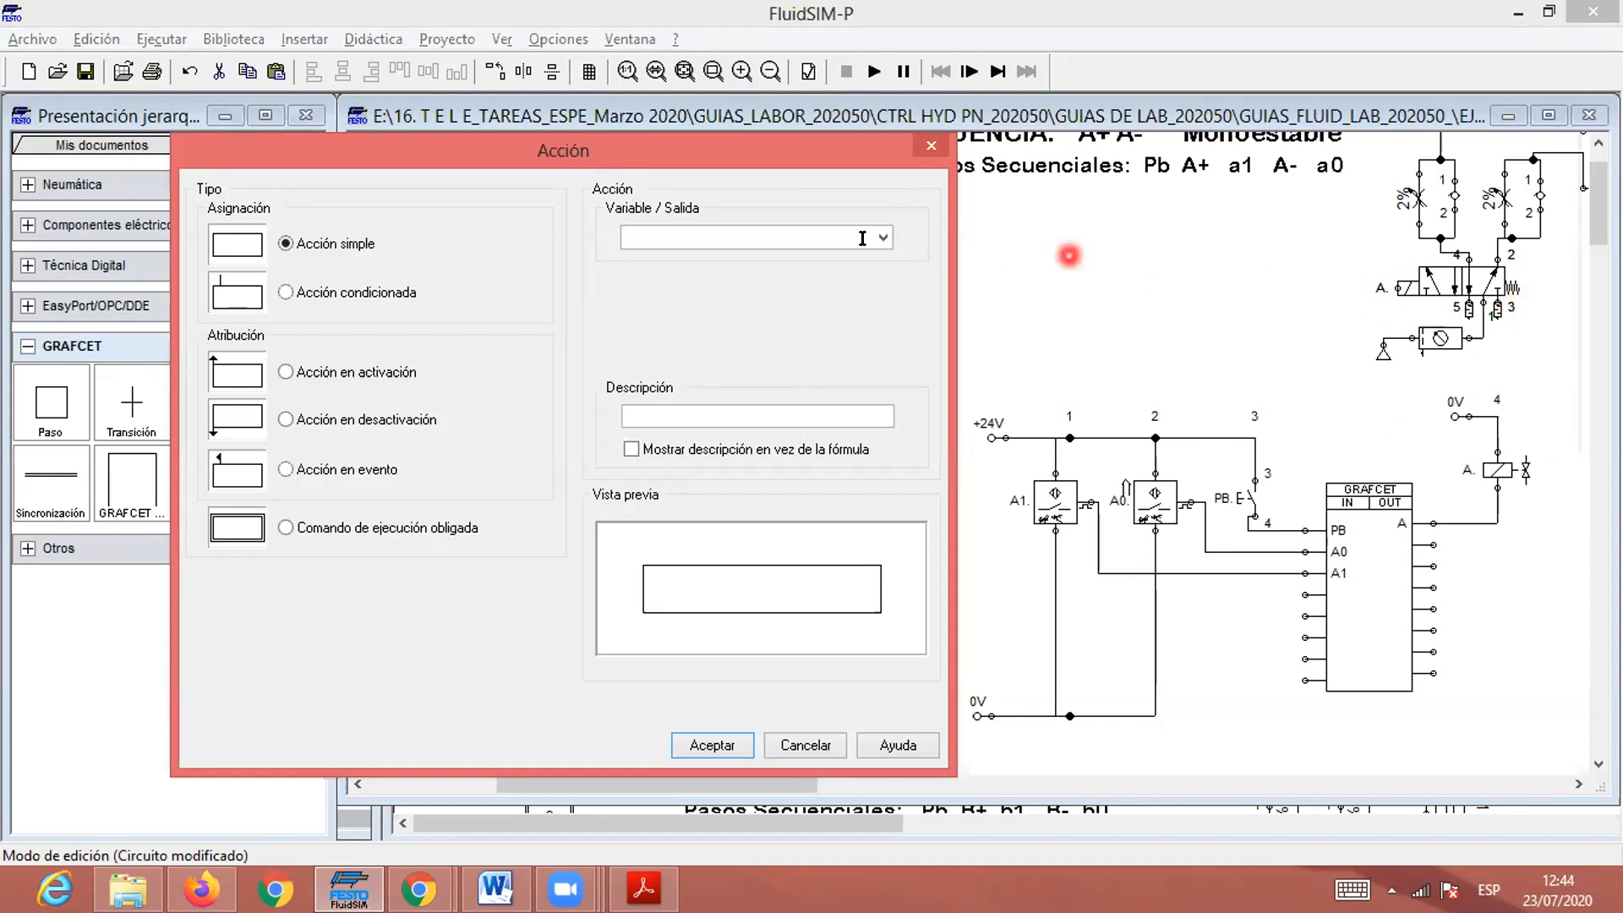
left_click_drag(742, 160, 1085, 169)
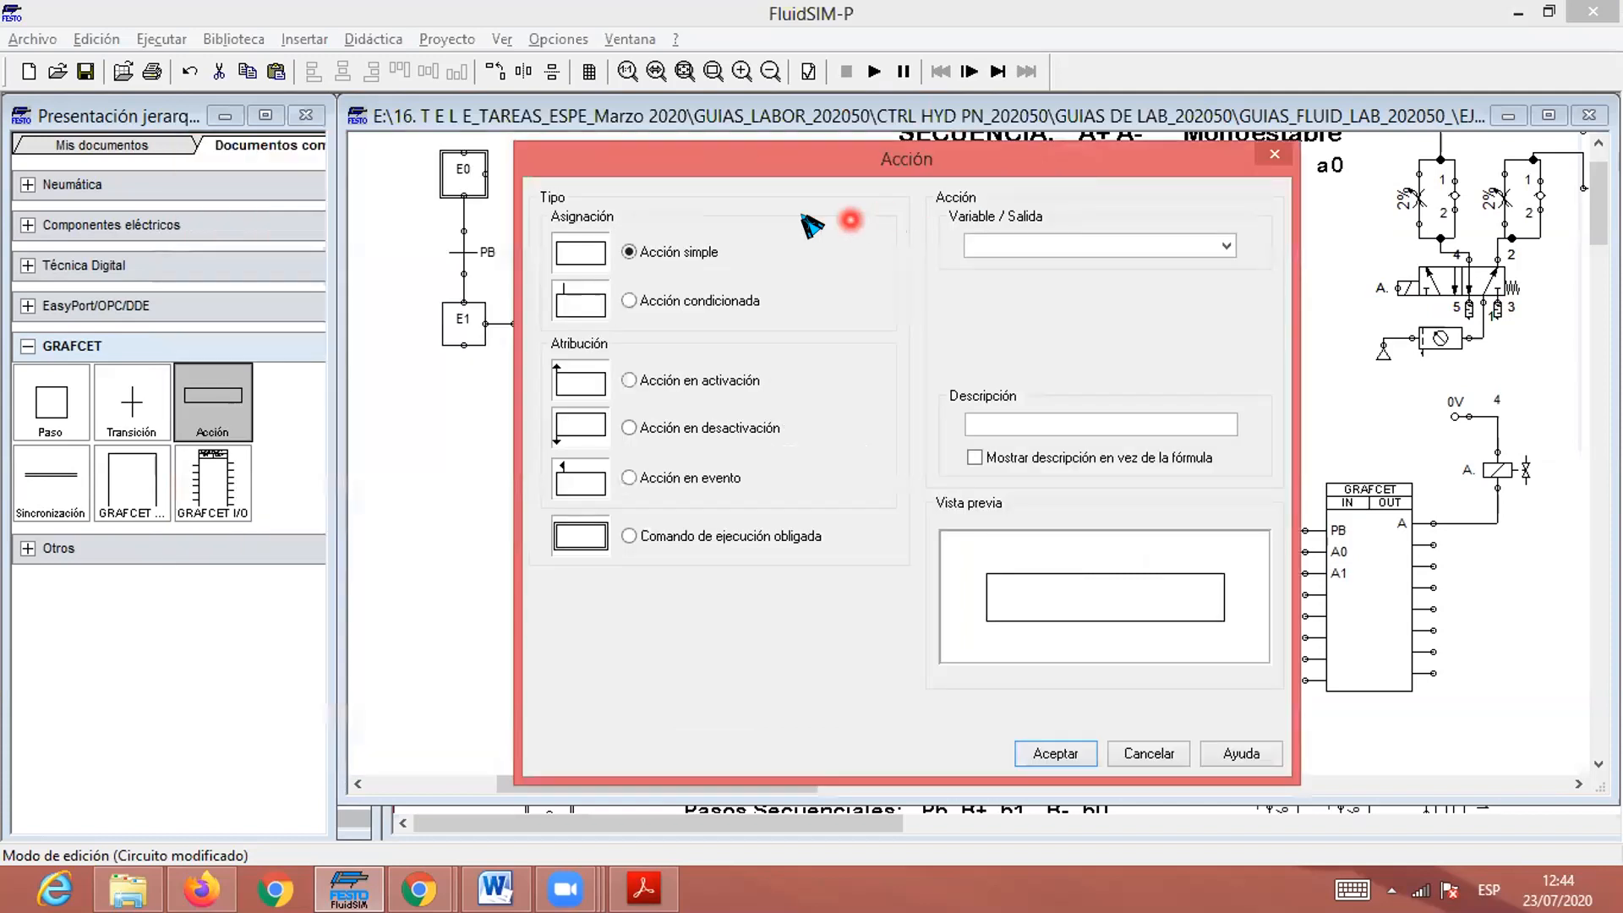
left_click(632, 304)
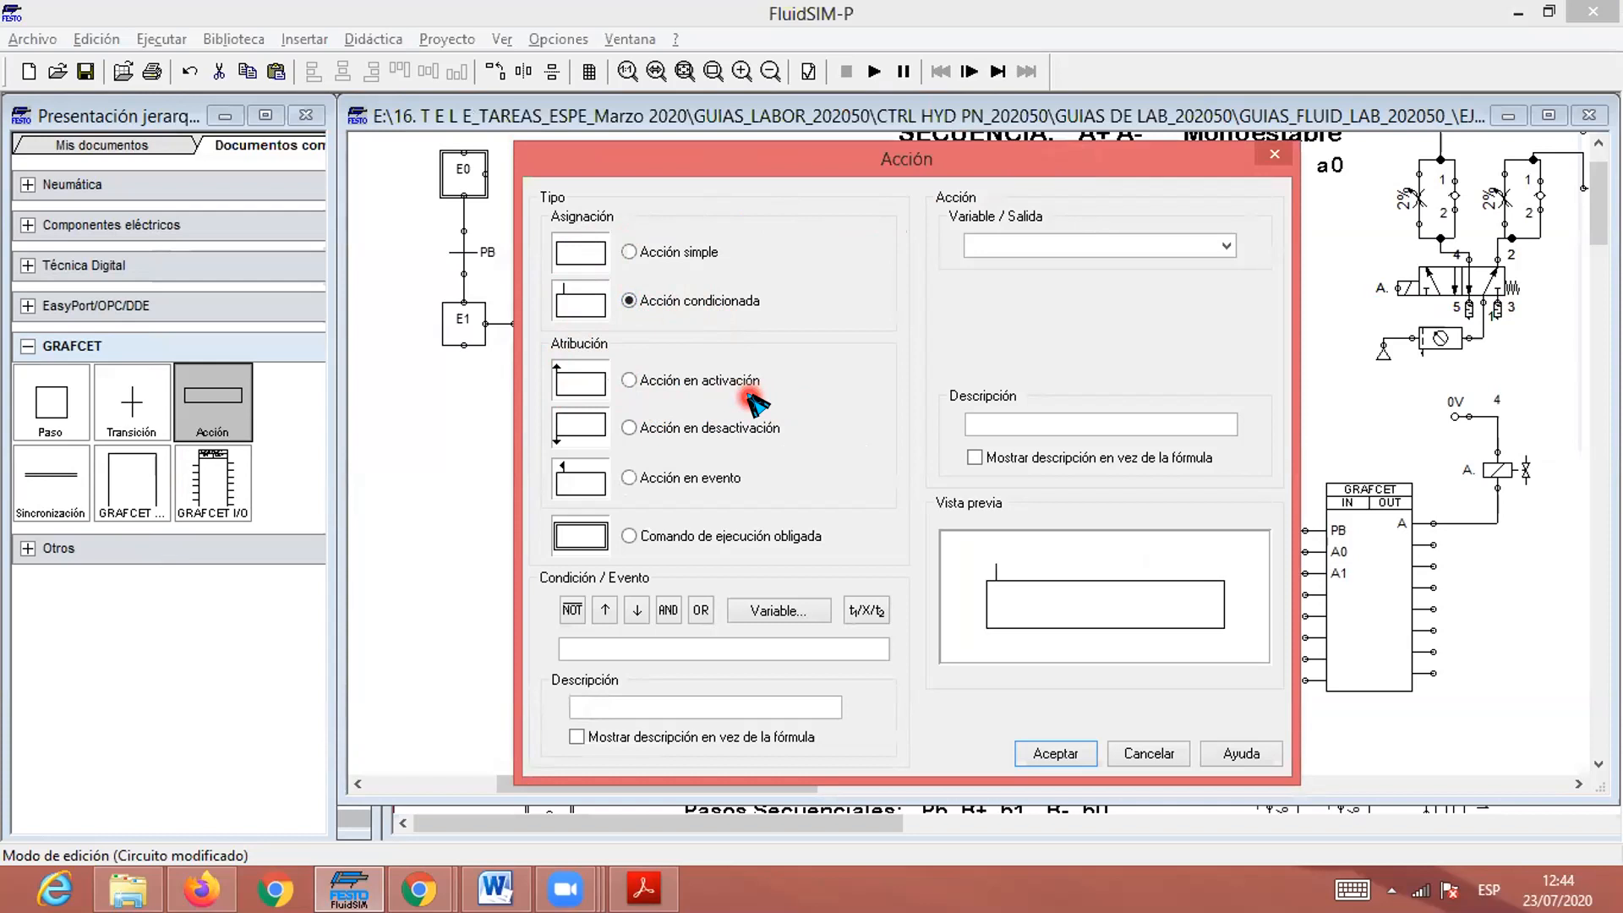
left_click(630, 379)
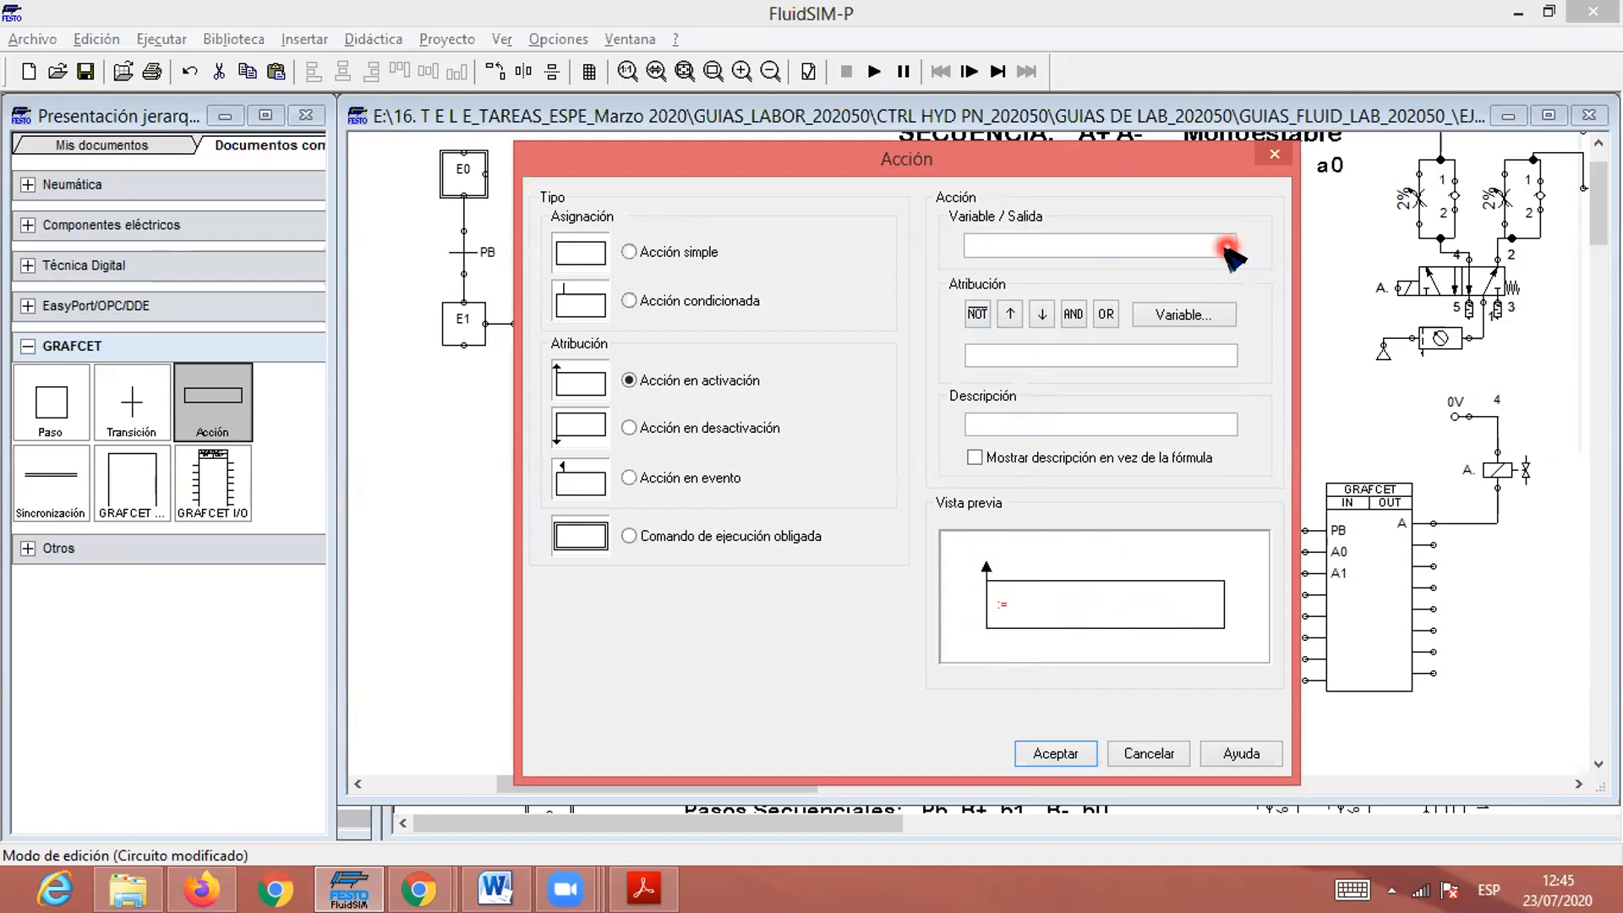
left_click(1226, 245)
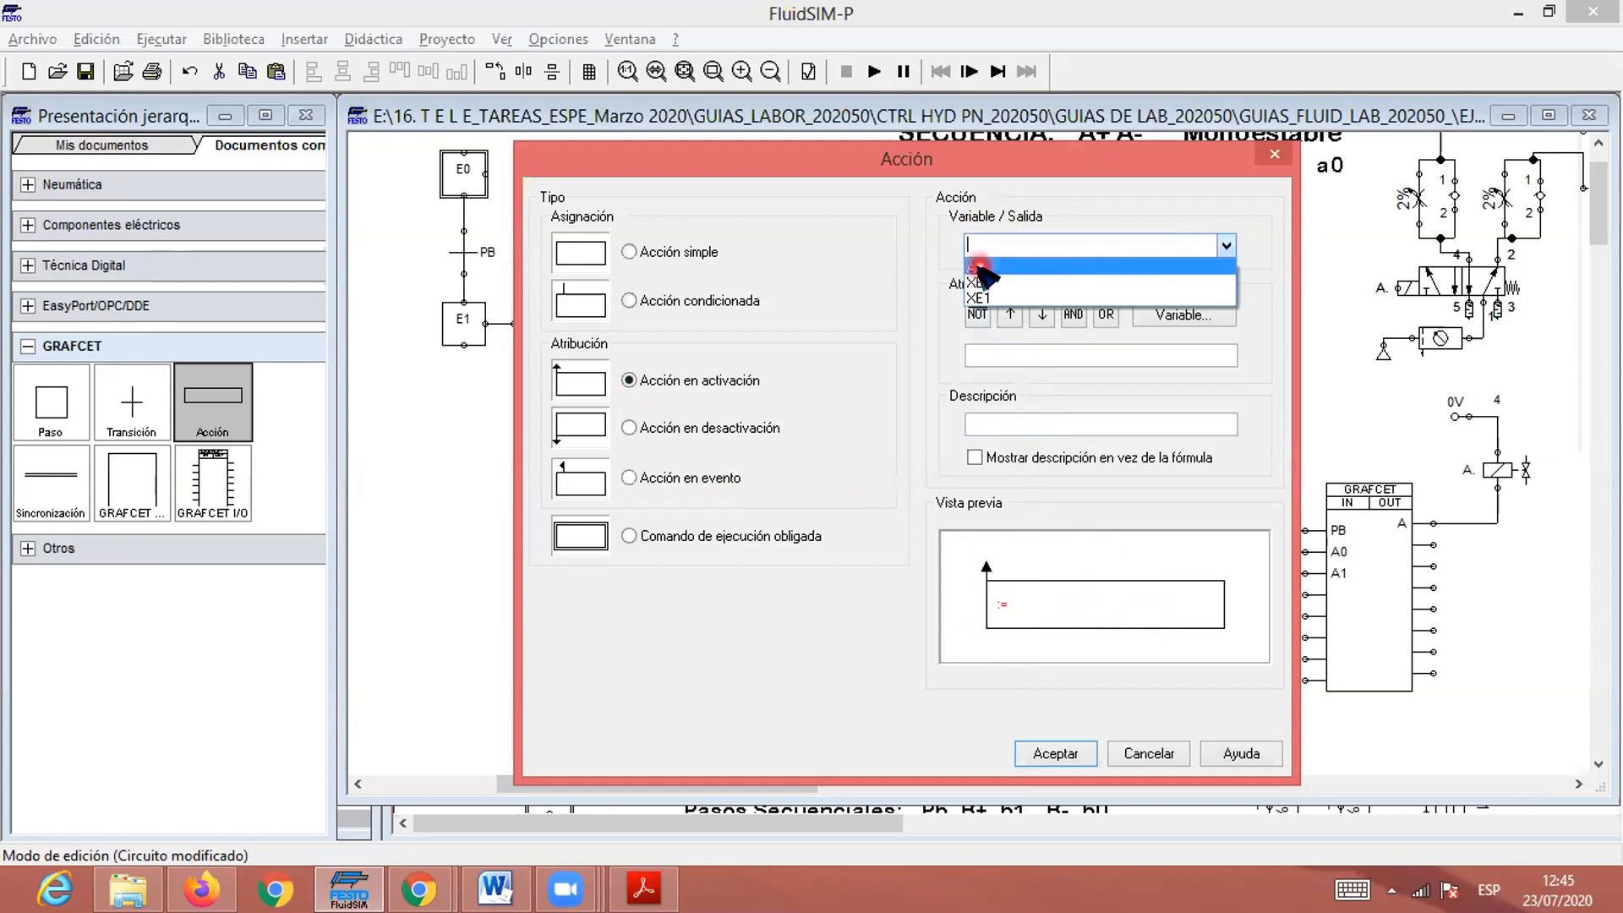
left_click(1010, 269)
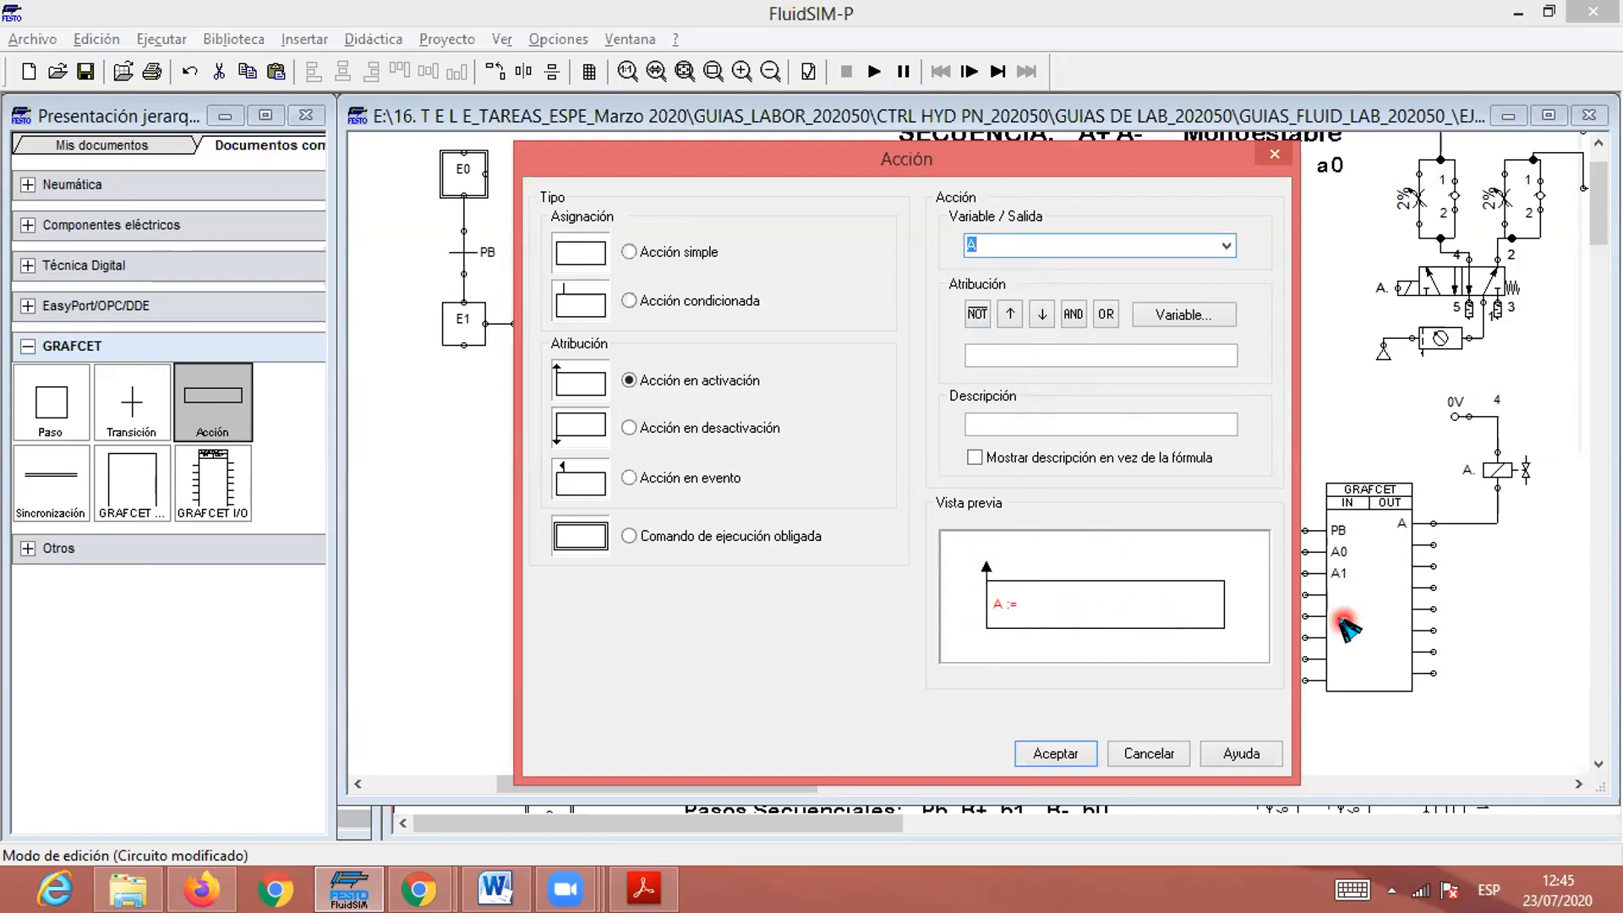
key("Return")
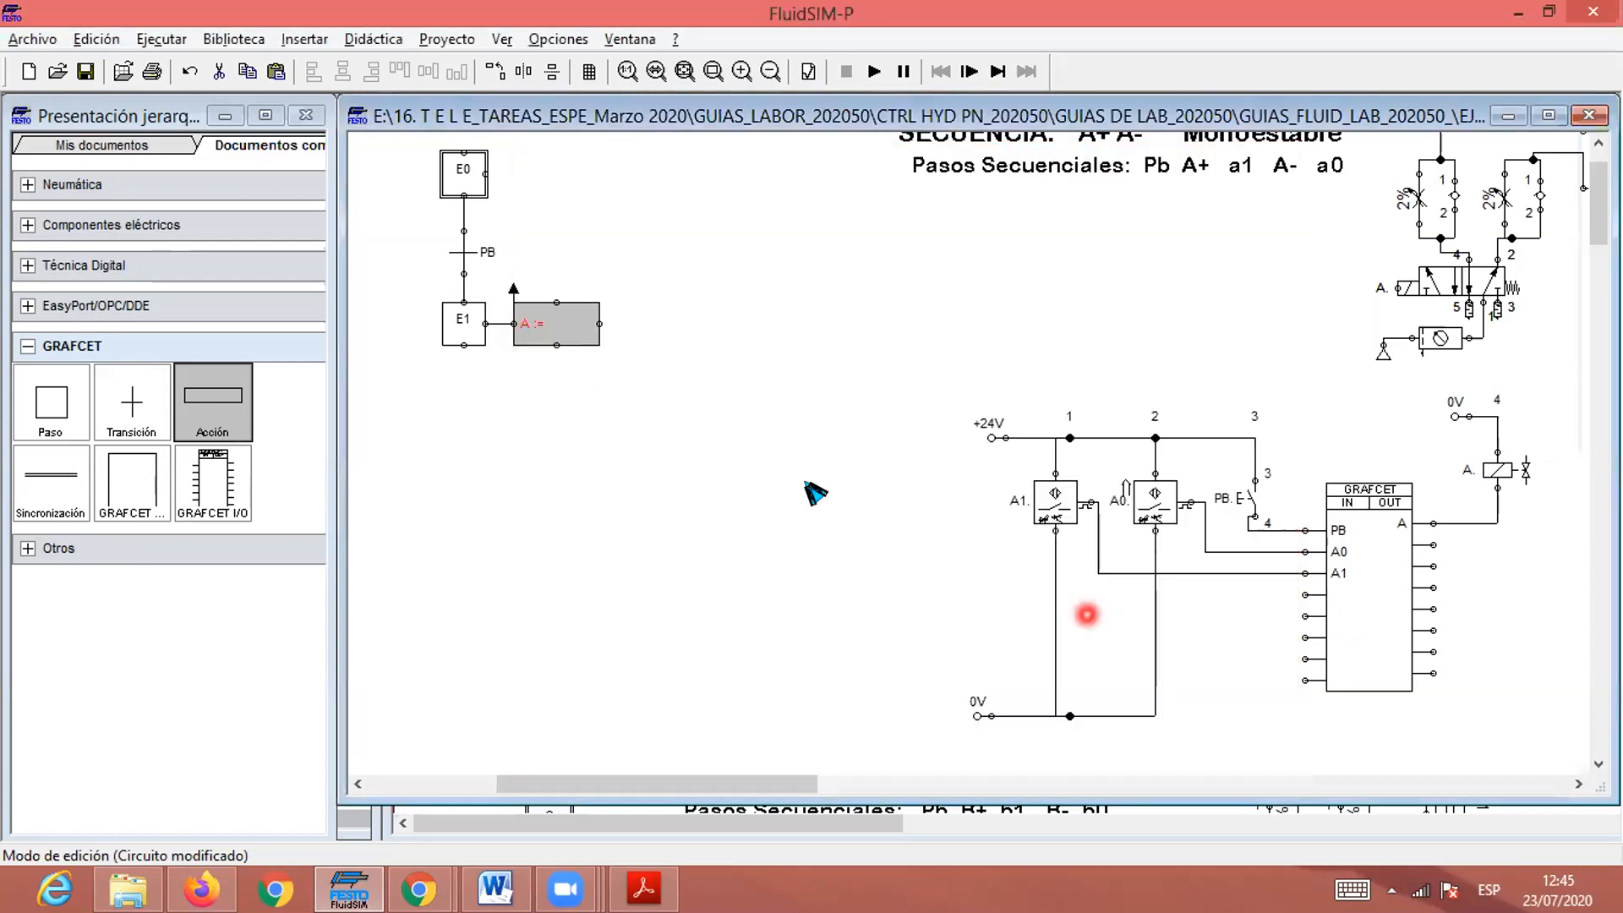
Set the attribution of the action beside E1 to 1 so it assigns A := 1.
double_click(564, 325)
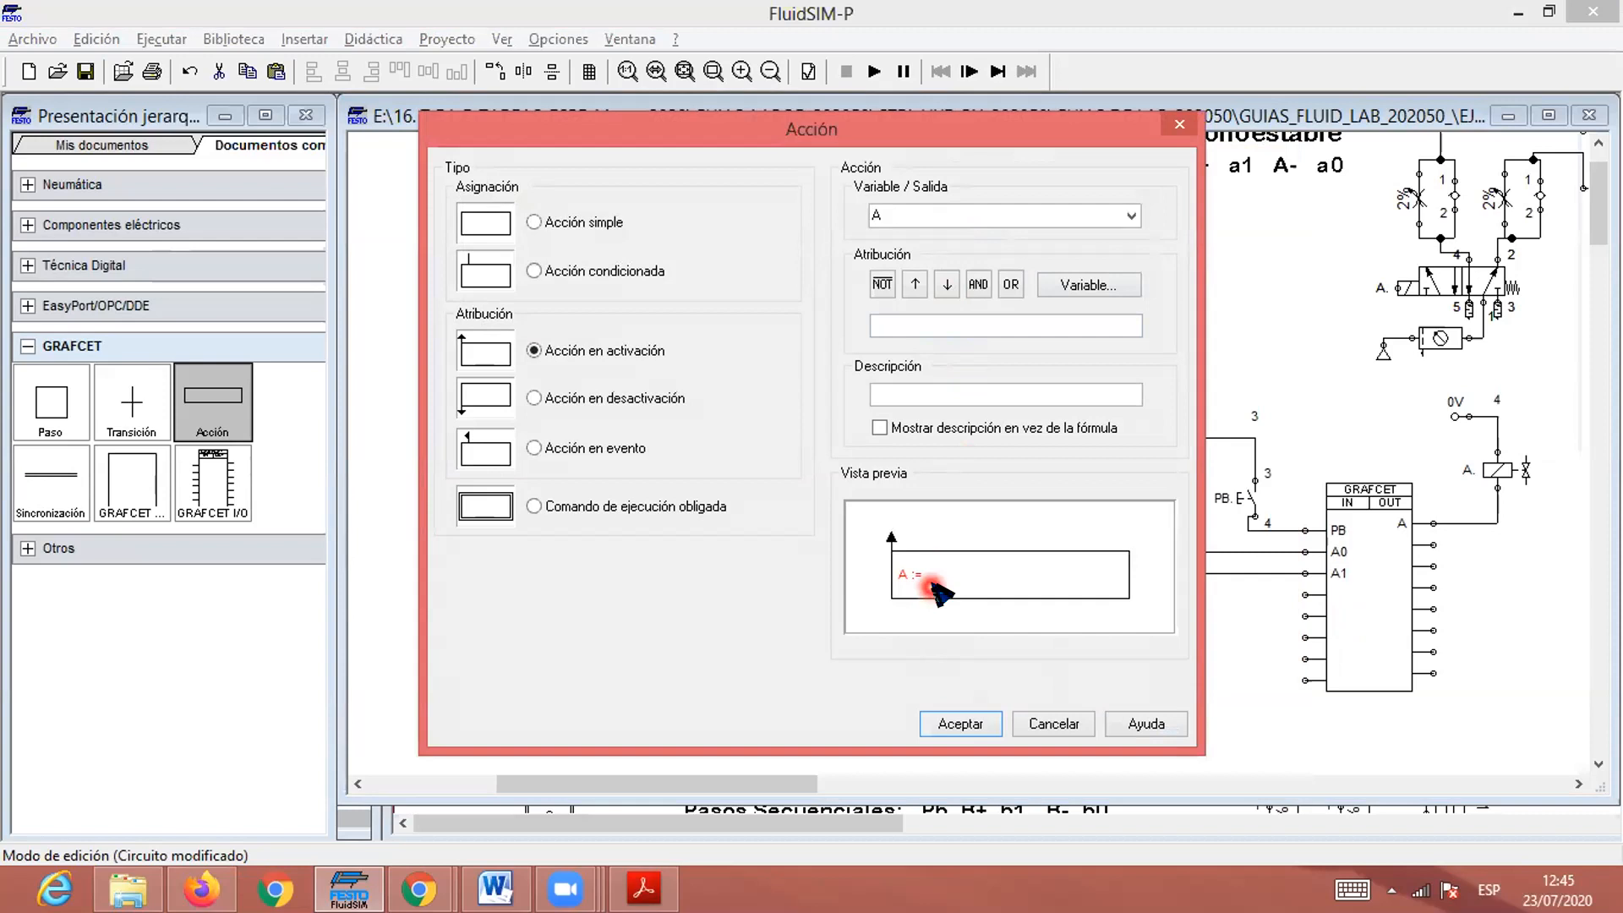
left_click(900, 324)
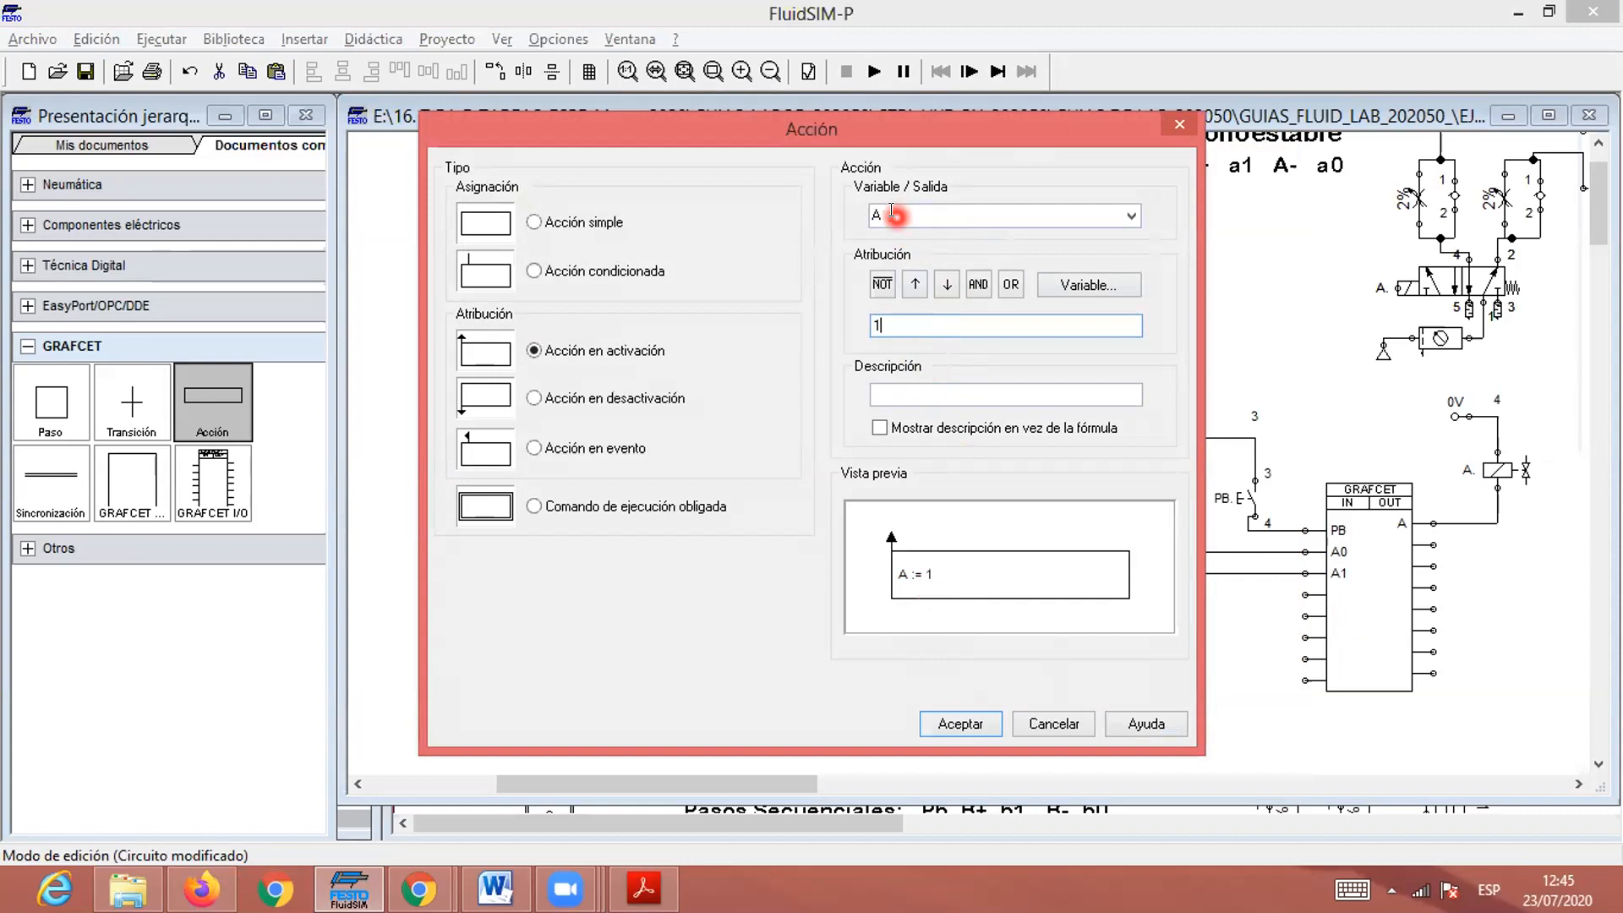
left_click(892, 326)
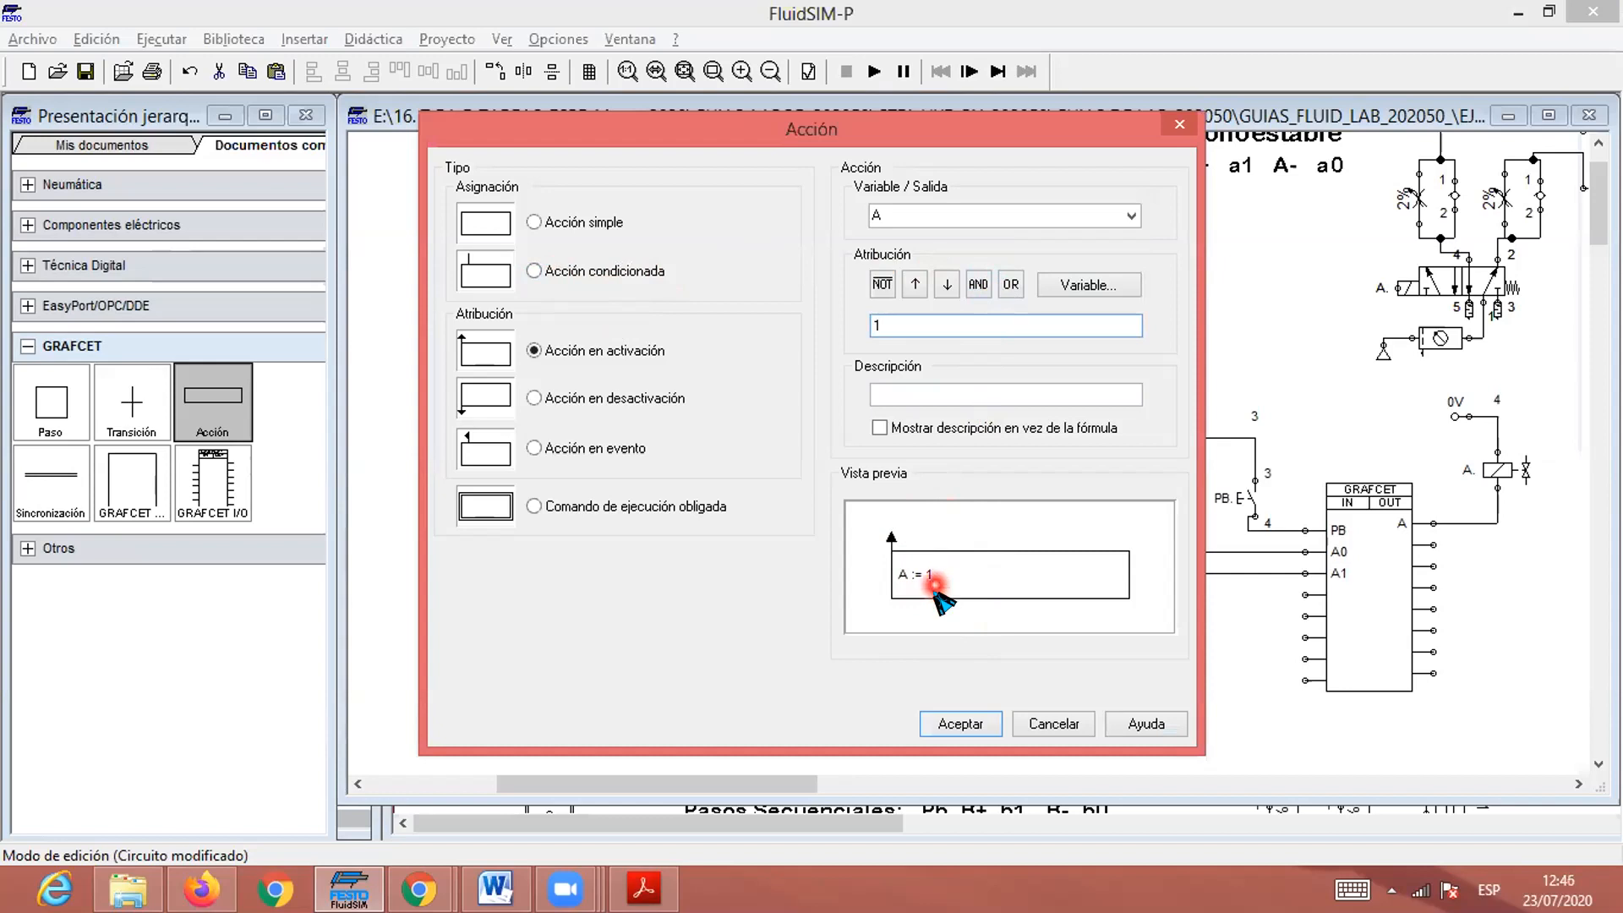
left_click(960, 723)
left_click(618, 364)
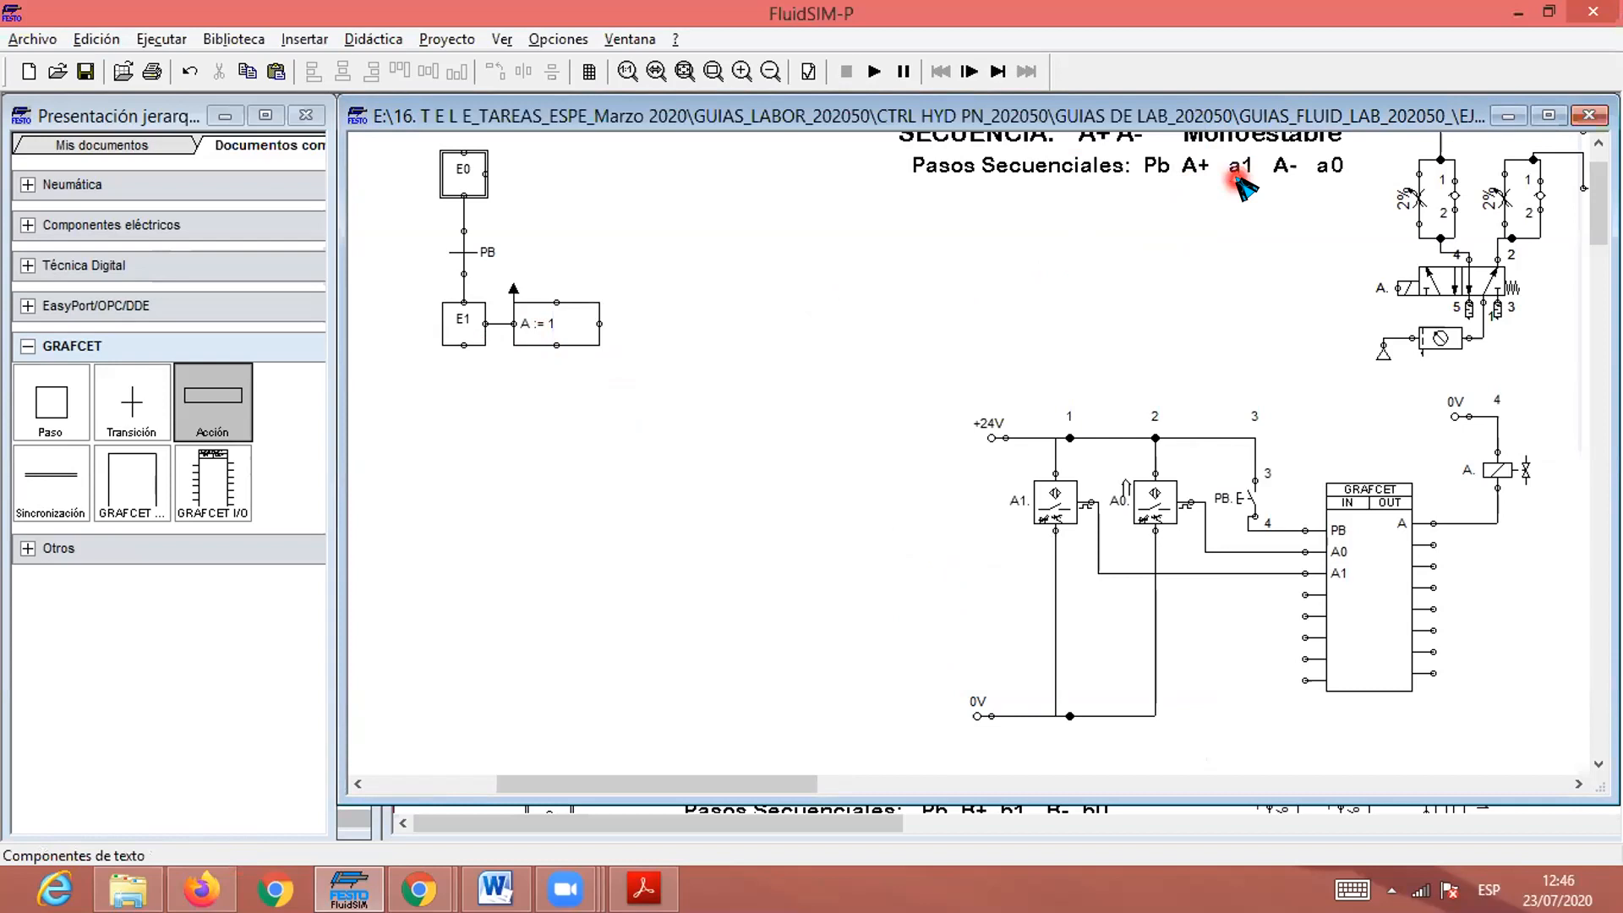
Add a transition below step E1, connected to it, with the variable A1 as its condition.
left_click_drag(128, 406, 463, 346)
left_click(629, 436)
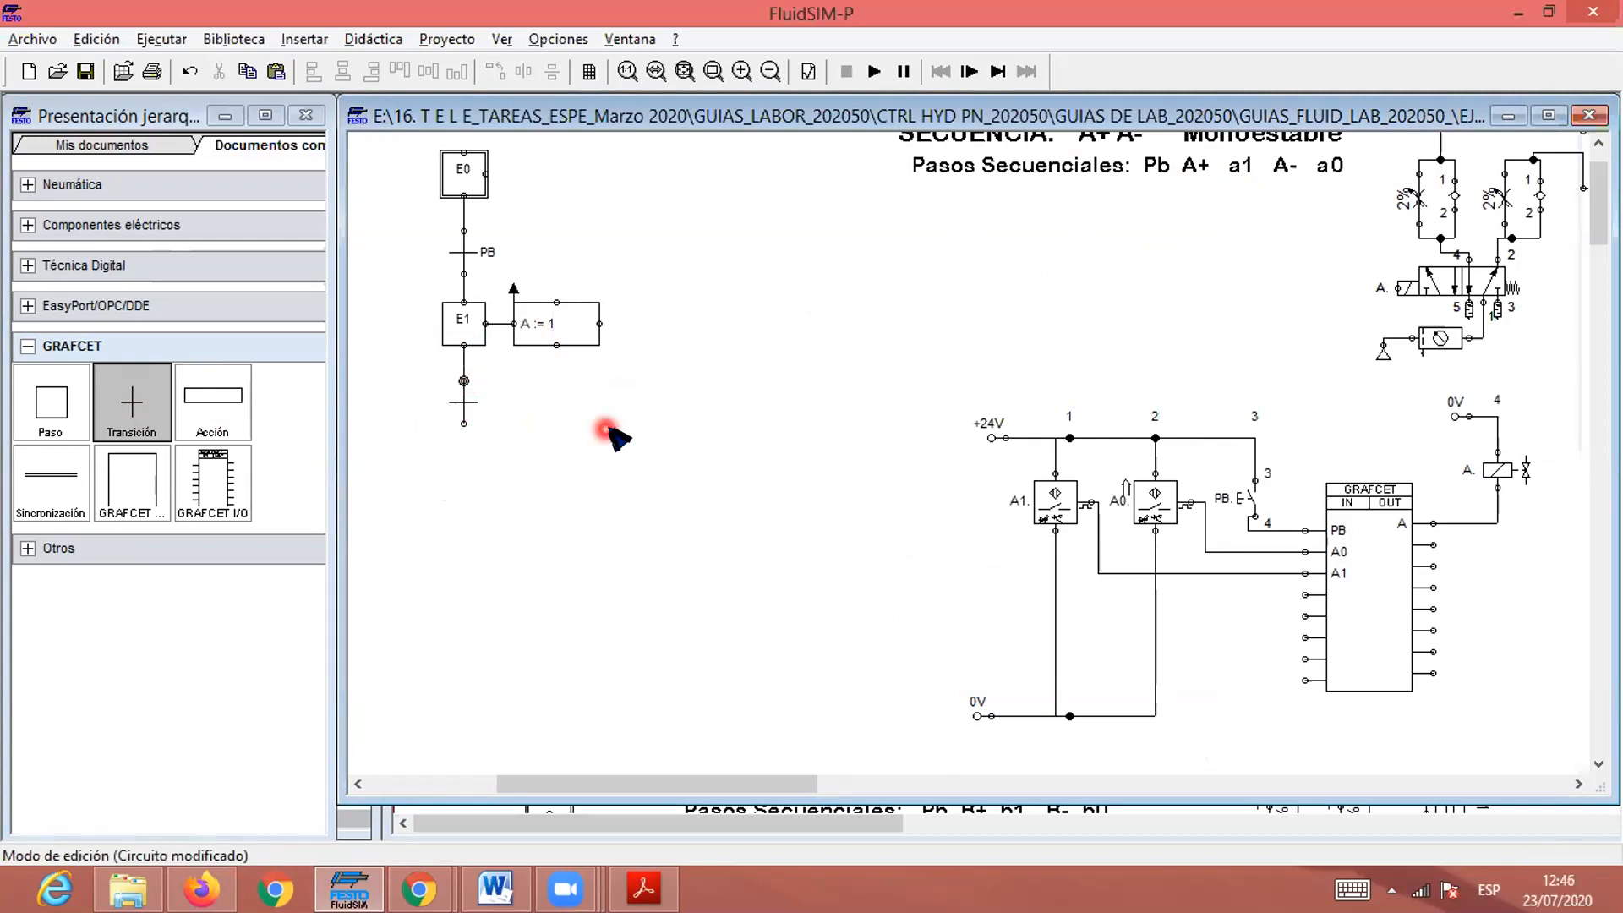
double_click(464, 403)
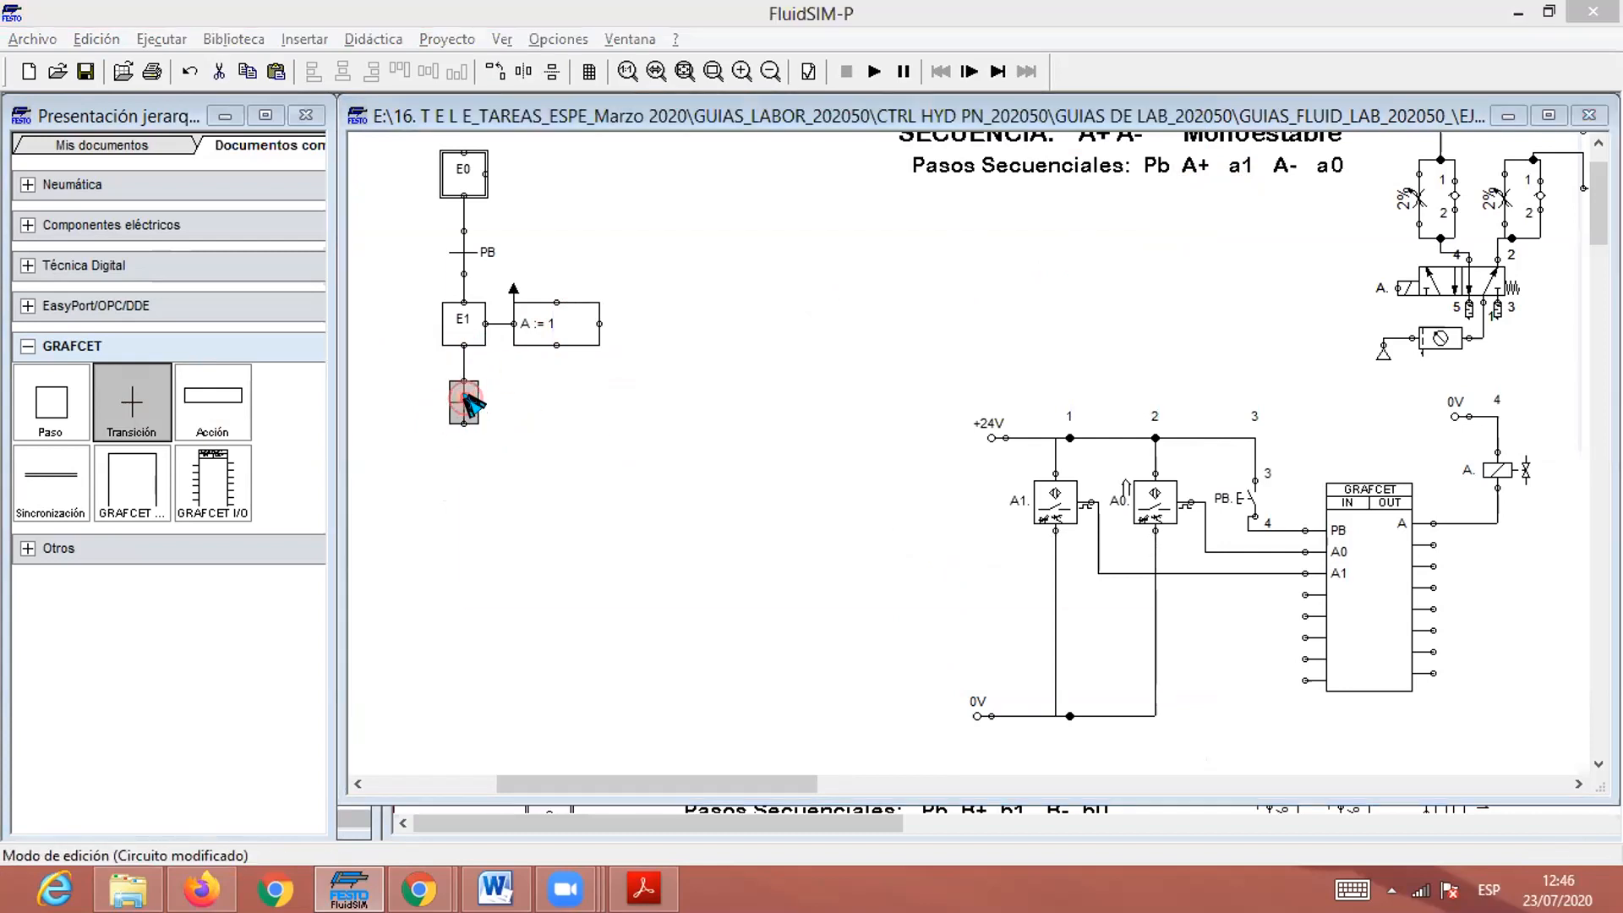
left_click(706, 394)
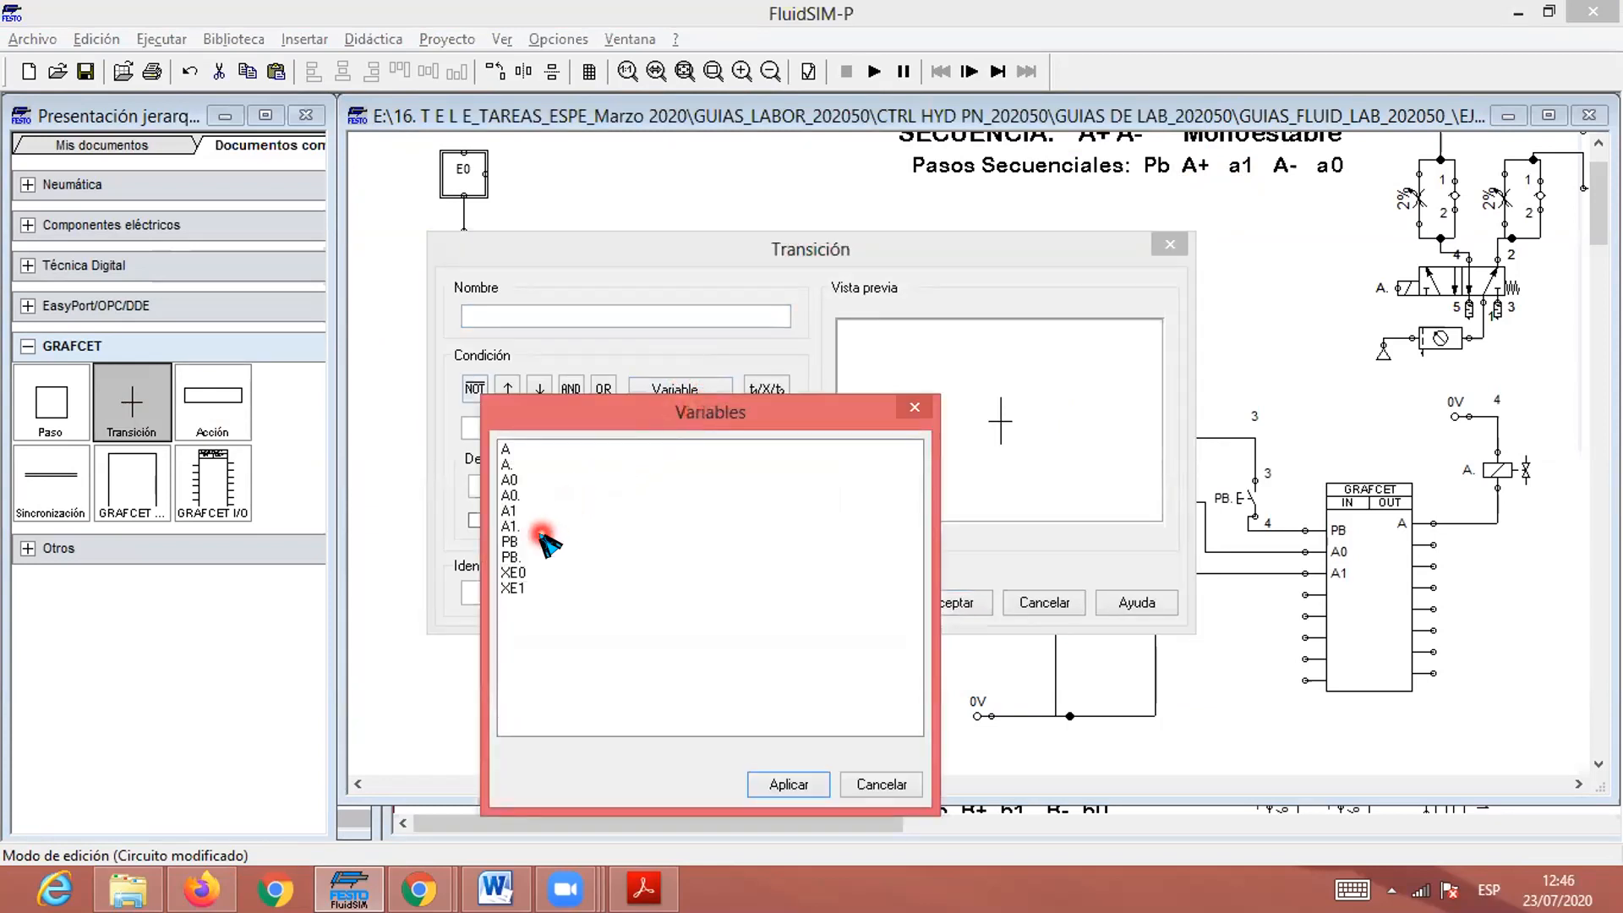
left_click(511, 511)
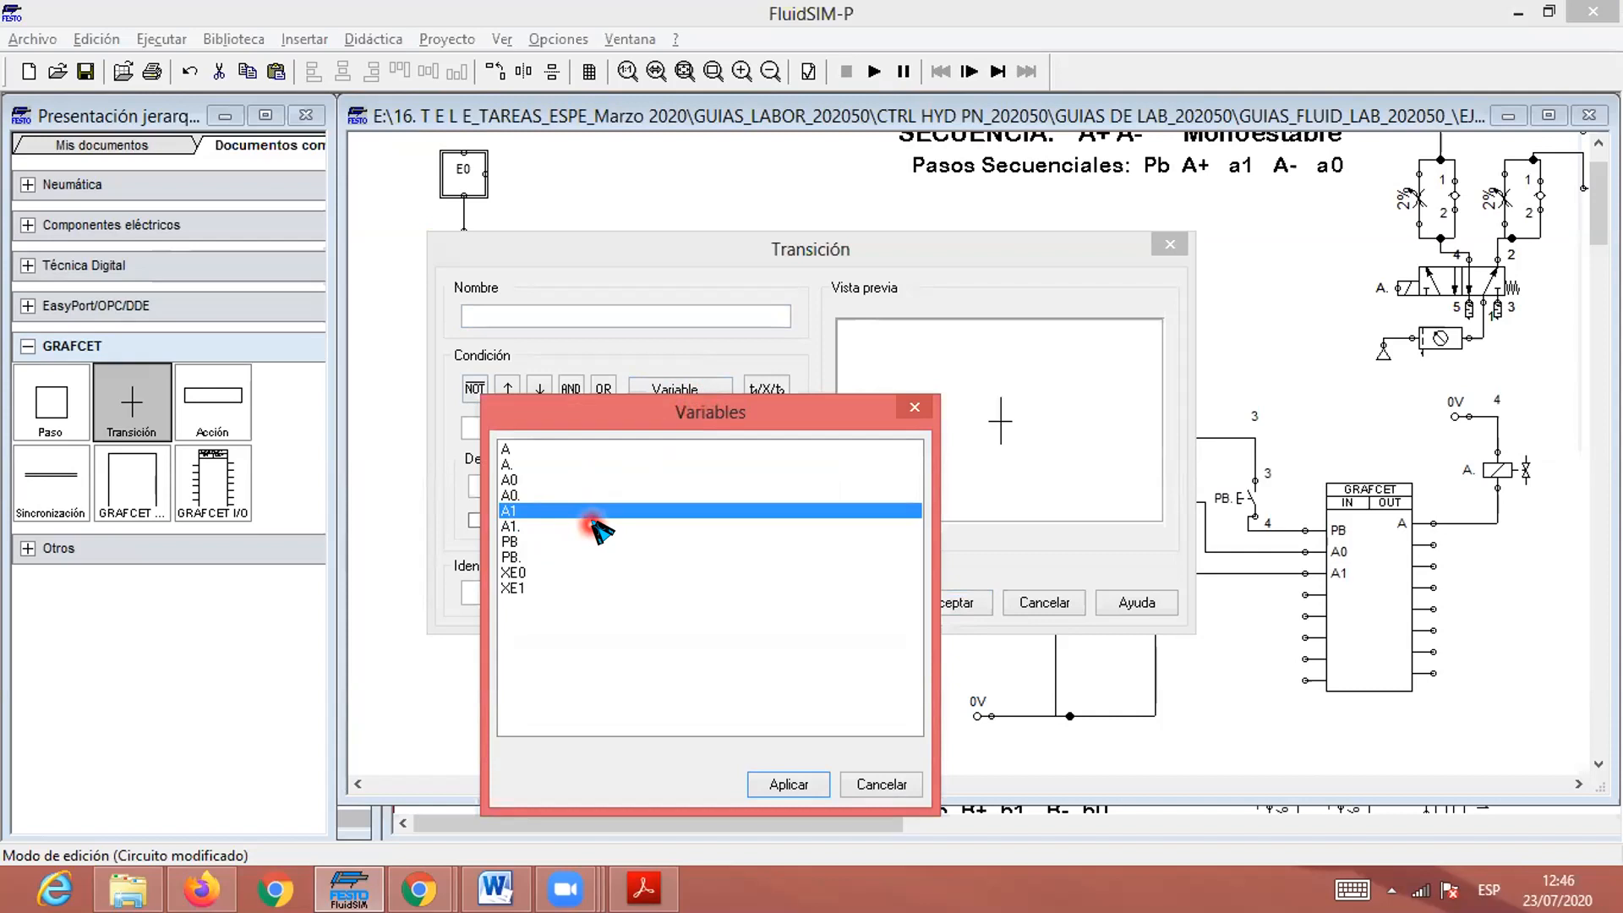
left_click(803, 782)
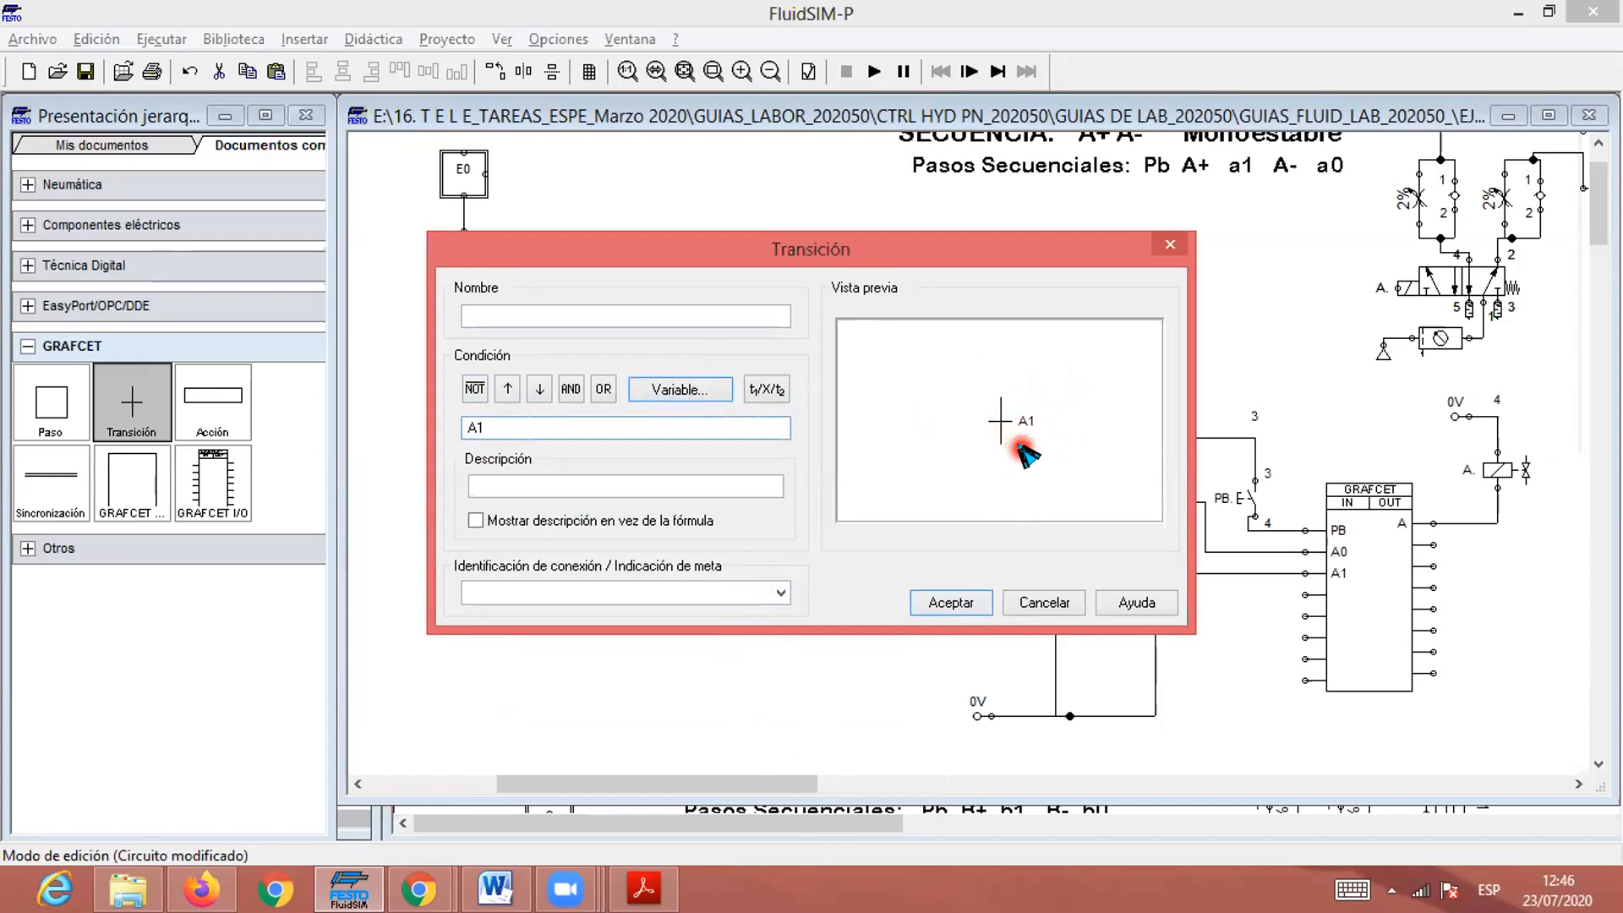
left_click(950, 602)
left_click(599, 516)
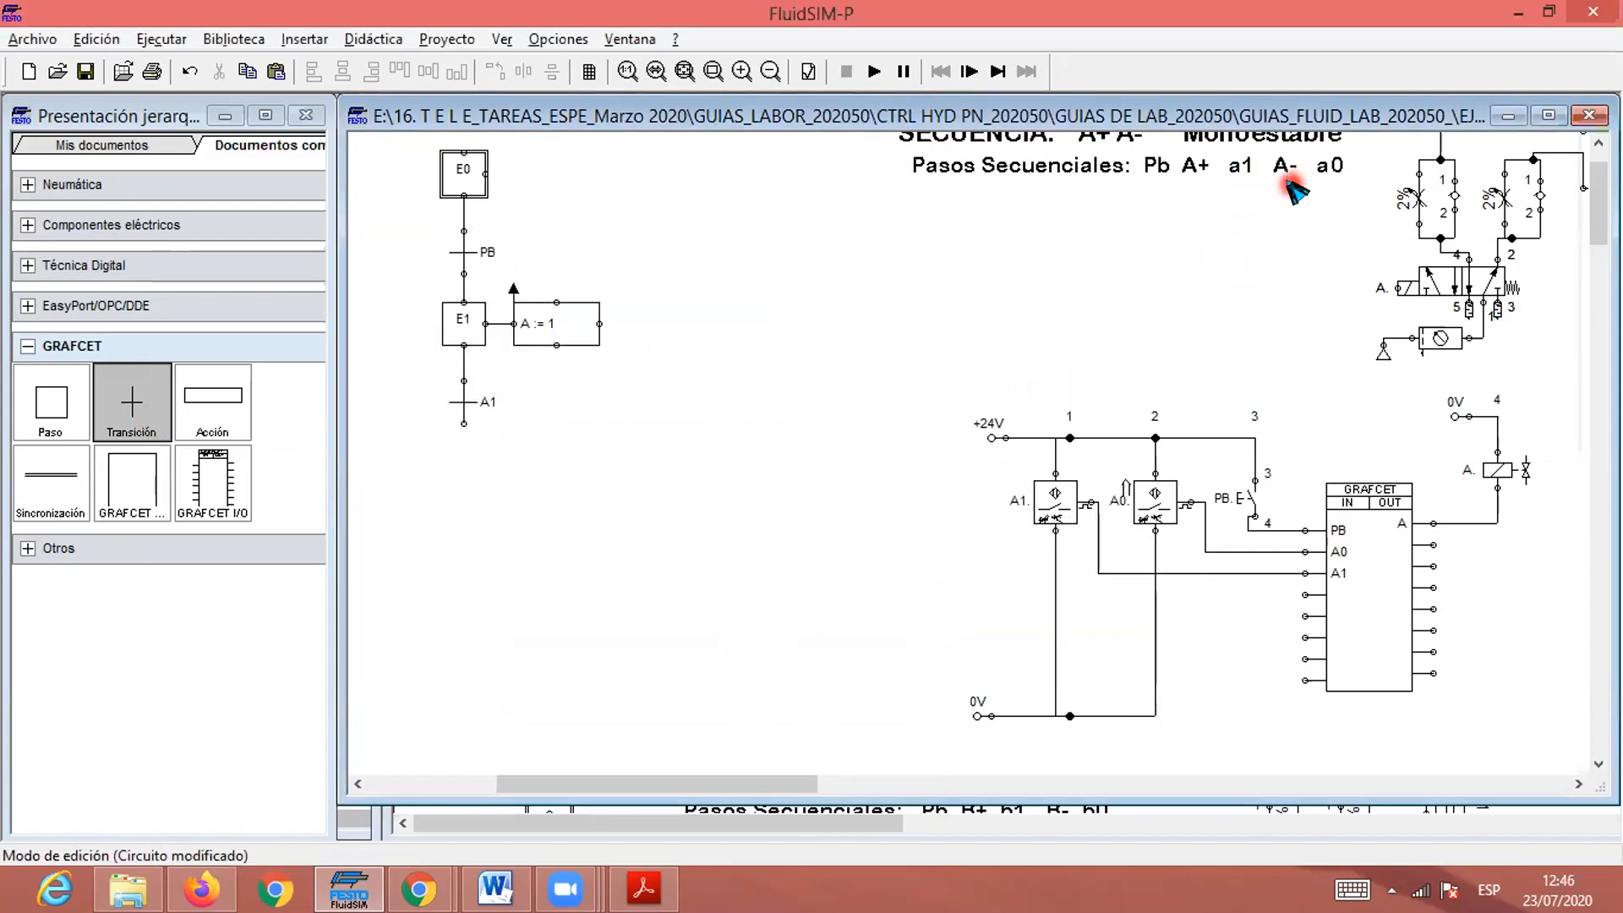
Add a simple step named E2 below the A1 transition, connected to it.
left_click_drag(41, 412, 457, 416)
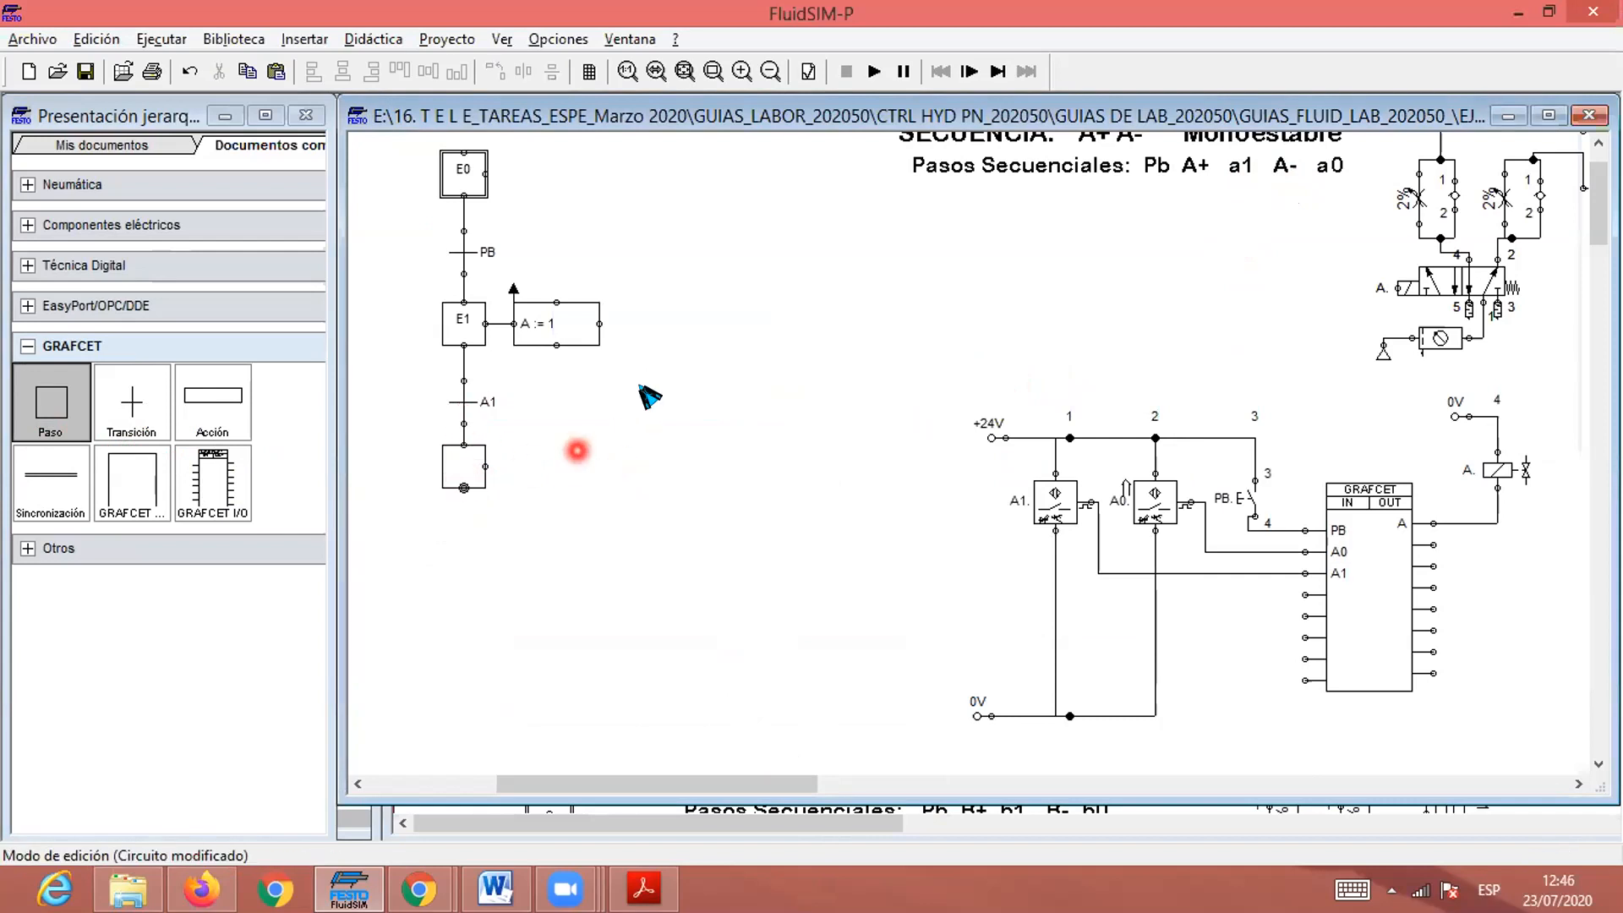
double_click(455, 464)
left_click(888, 267)
type("E2")
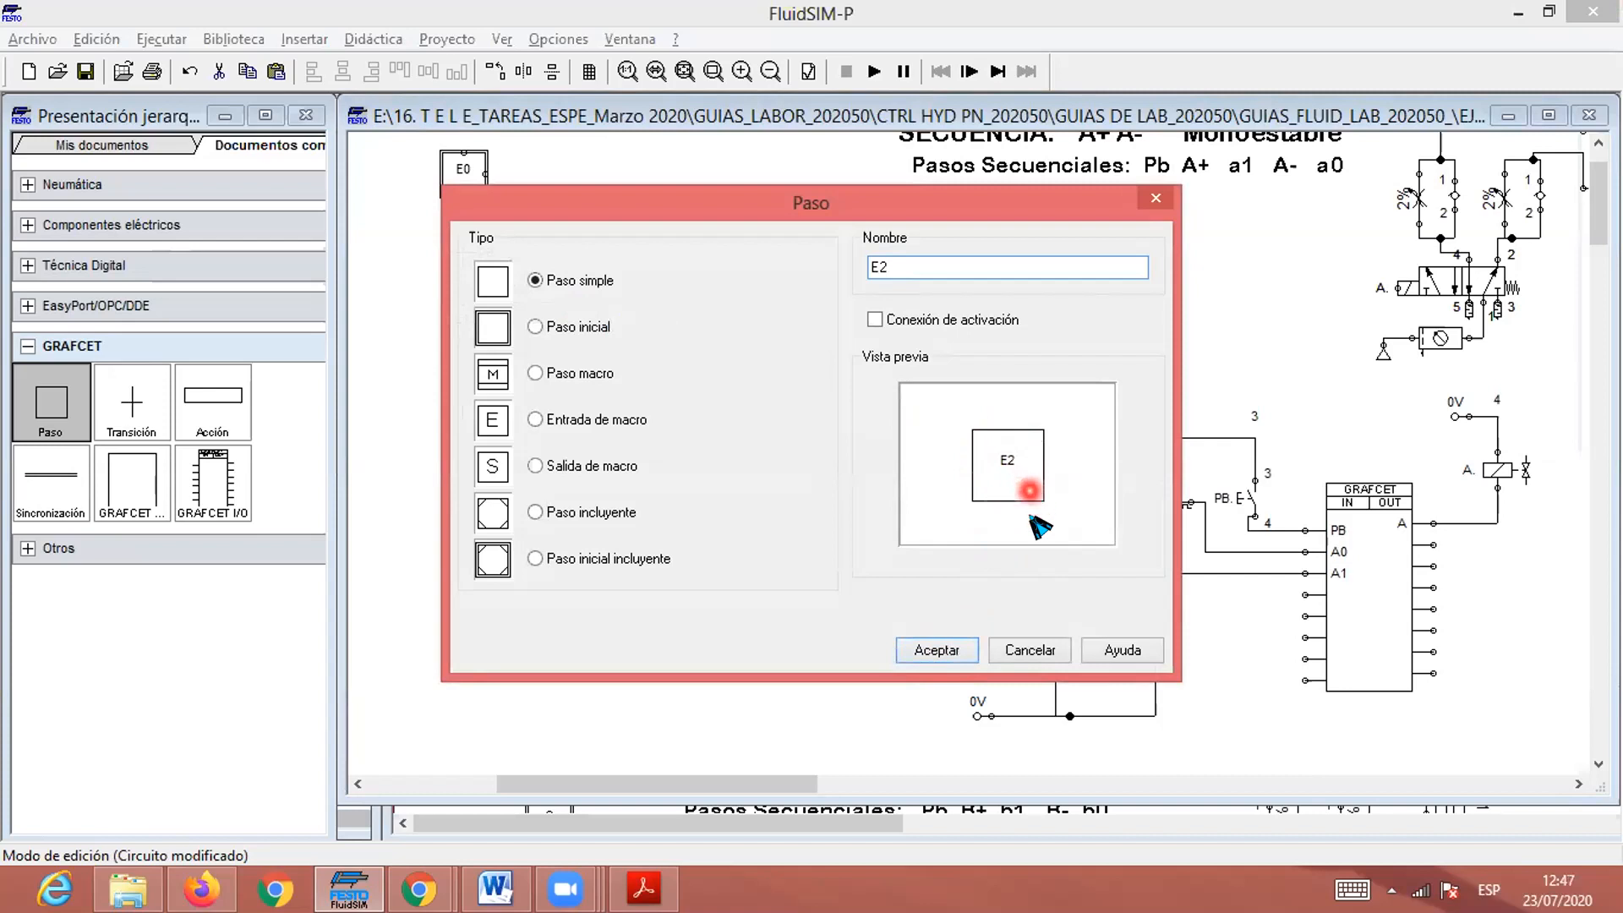
left_click(938, 652)
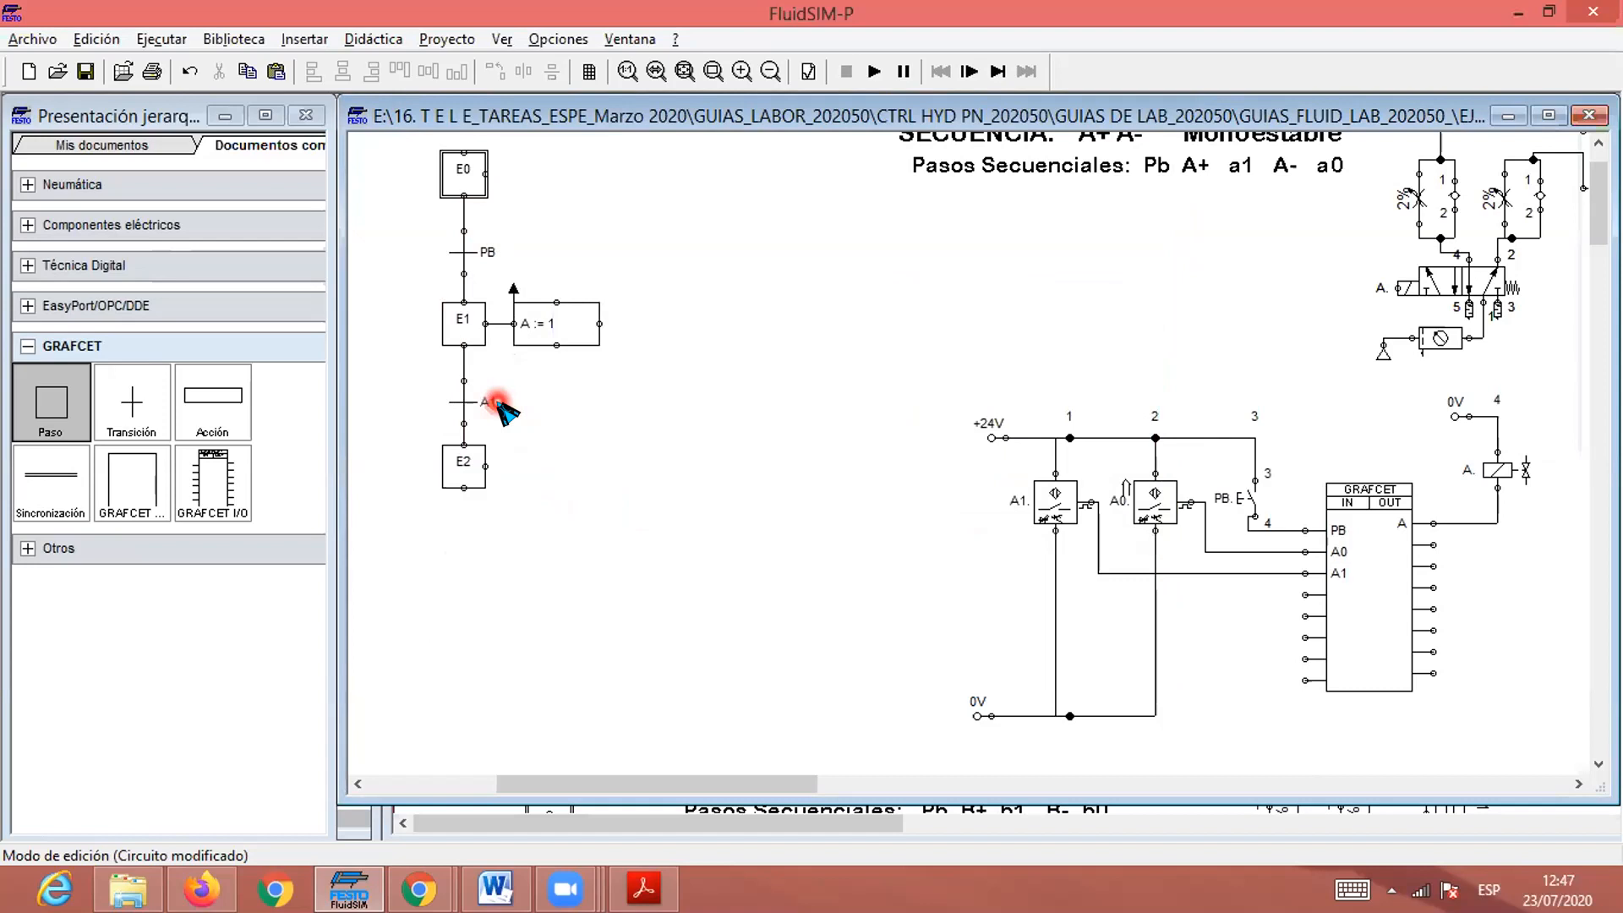
Place a shortened GRAFCET action beside step E2, aligned with the action above, and connect it to the step.
left_click_drag(215, 407, 622, 474)
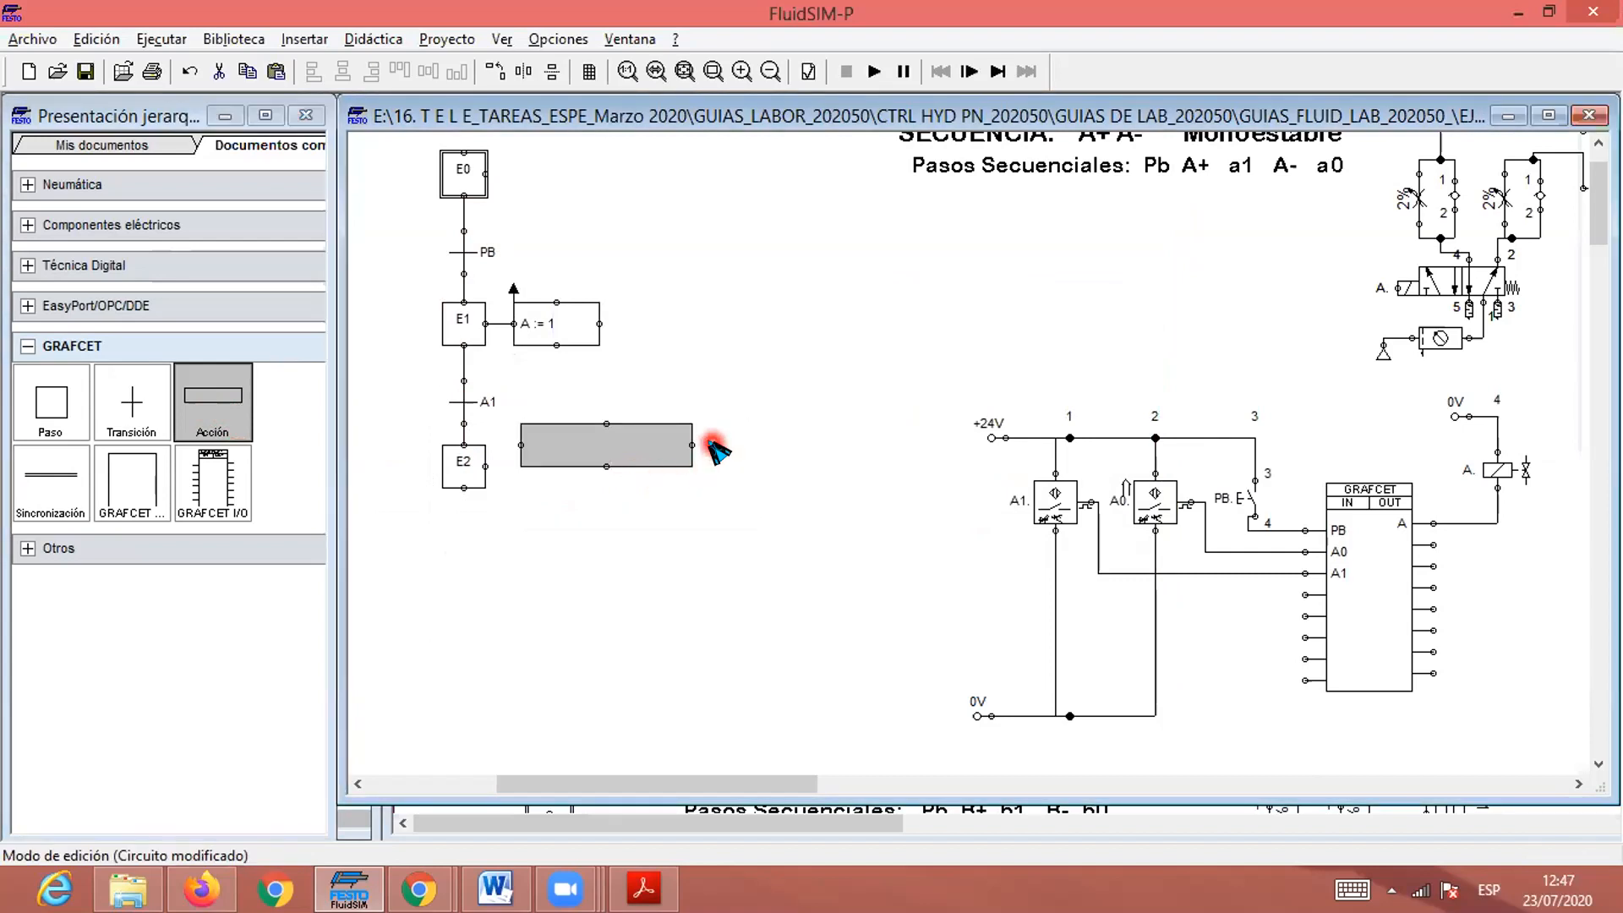
left_click_drag(683, 429, 544, 474)
left_click(502, 479)
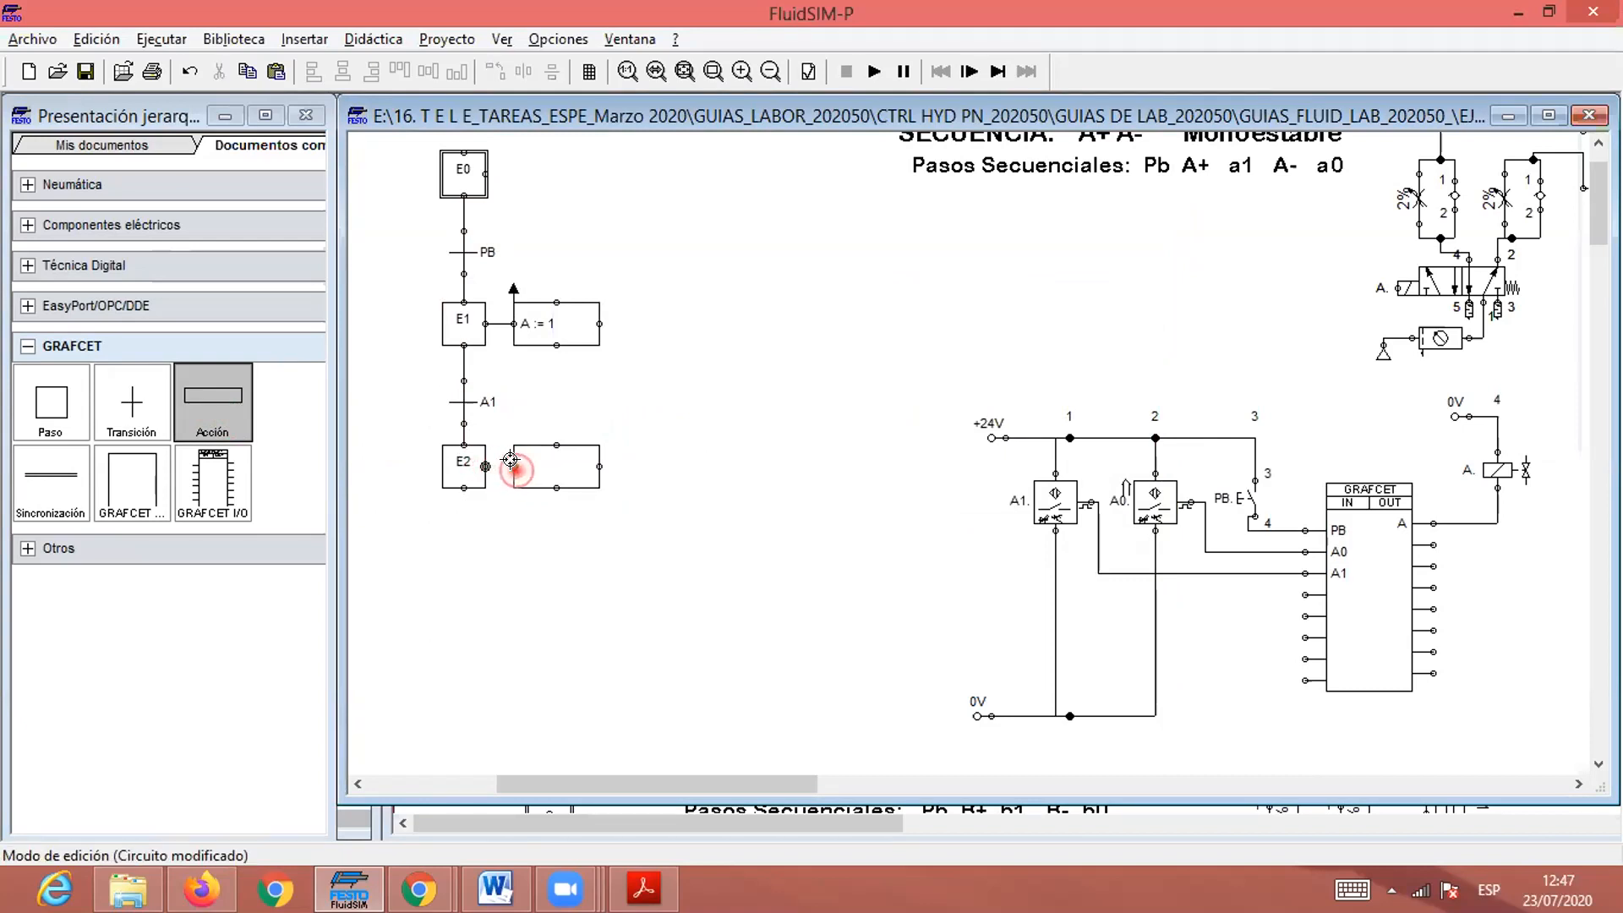
Configure the action beside E2 as an activation action (Acción en activación) that assigns A := 0.
double_click(579, 472)
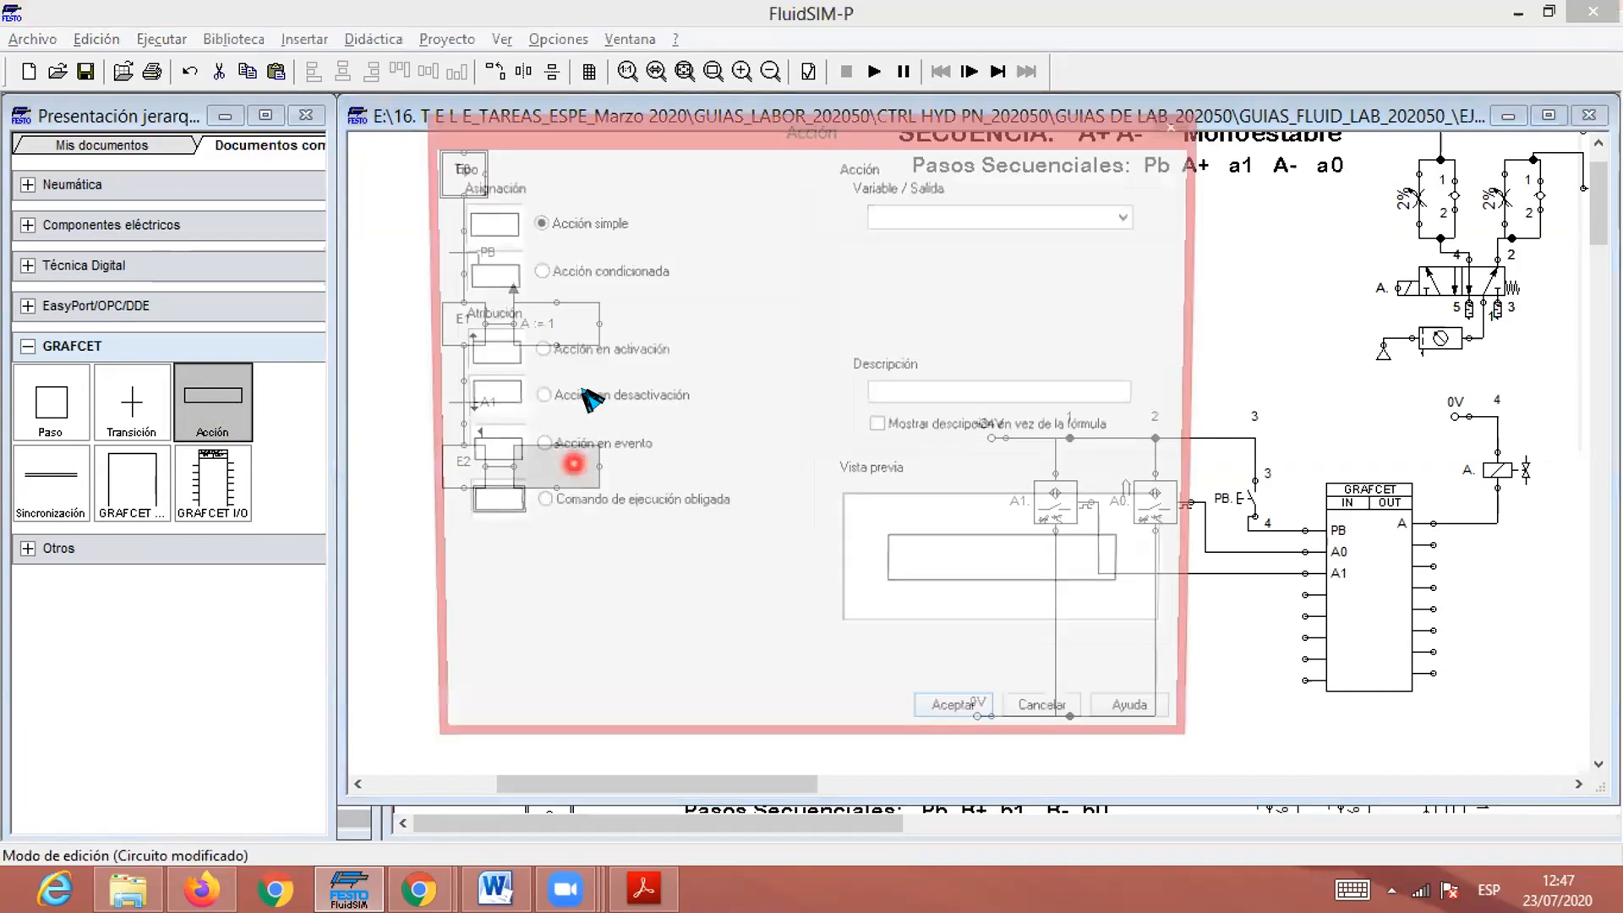
left_click(534, 350)
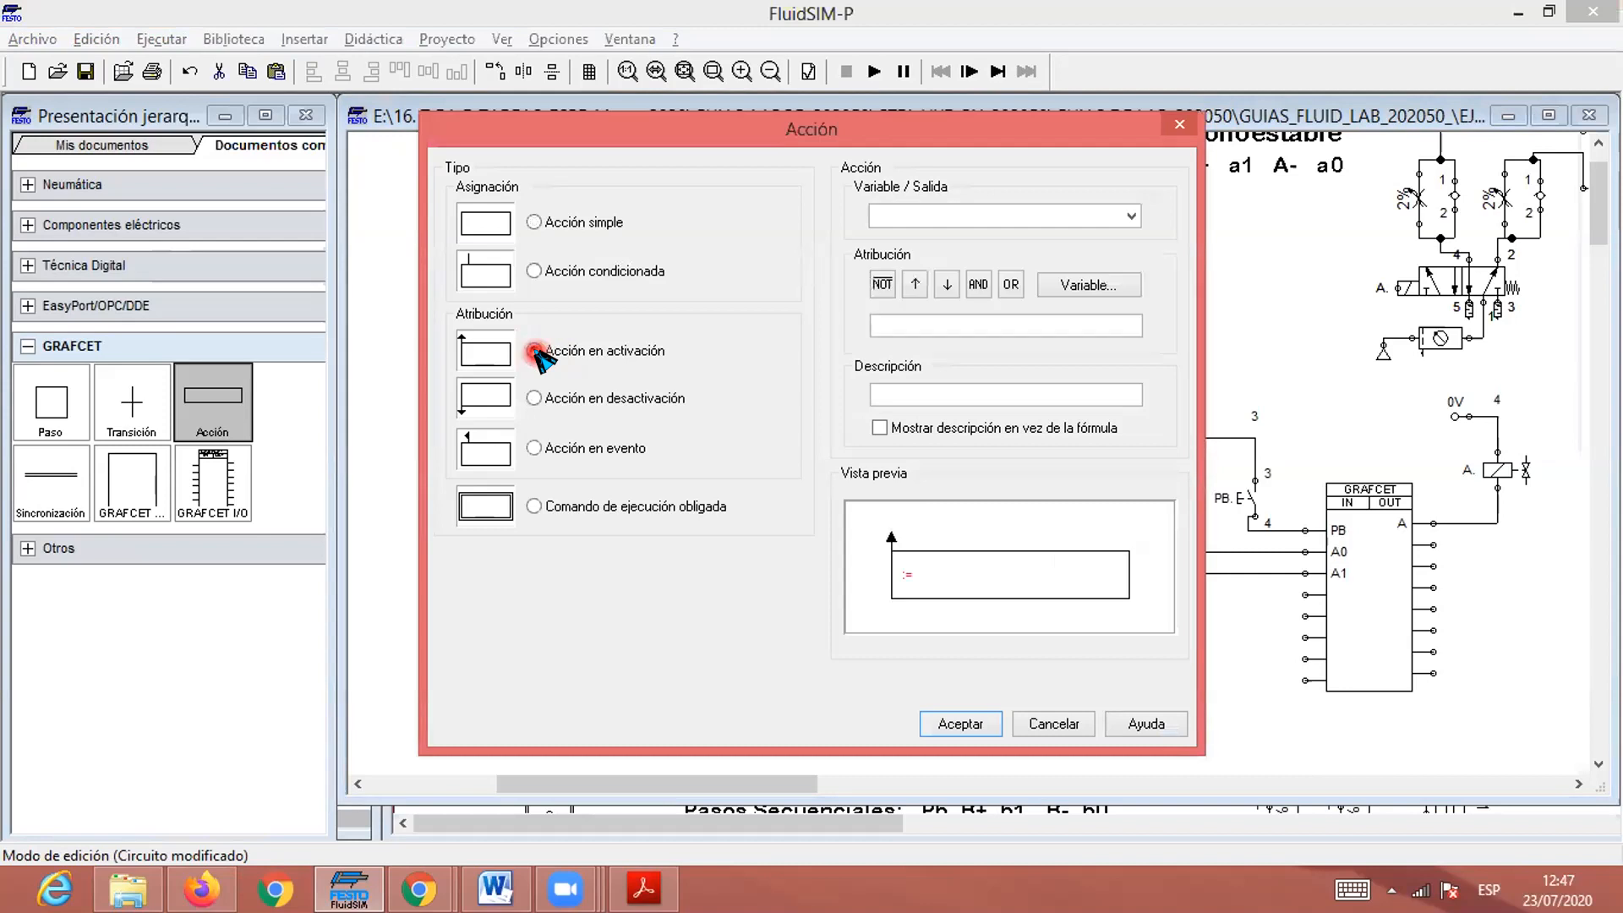
left_click(1128, 218)
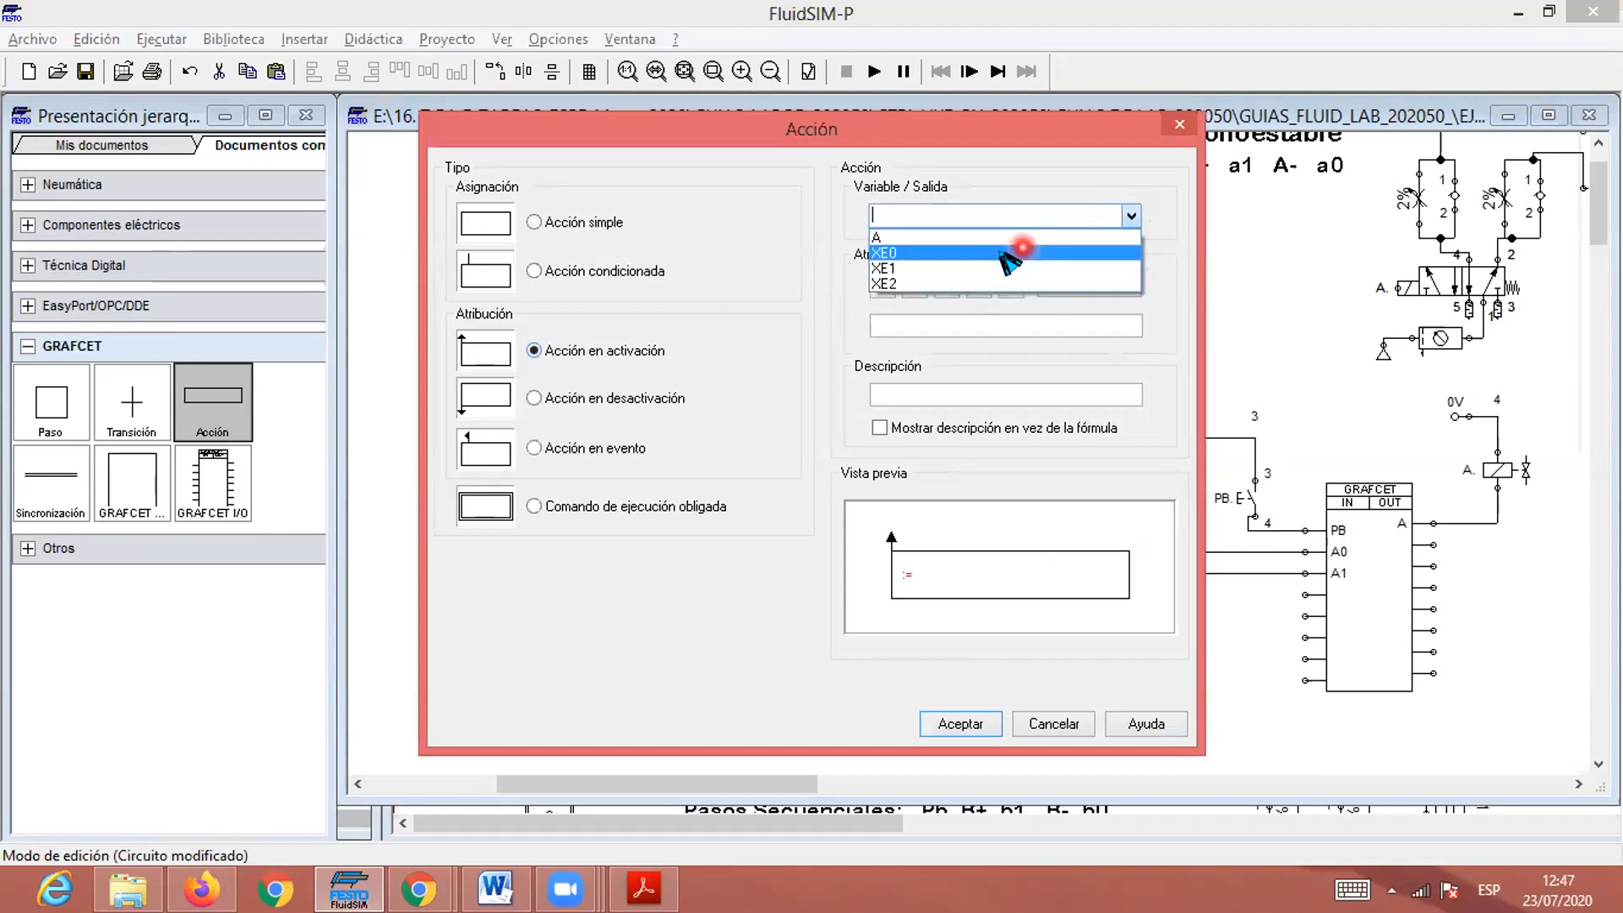
left_click(985, 239)
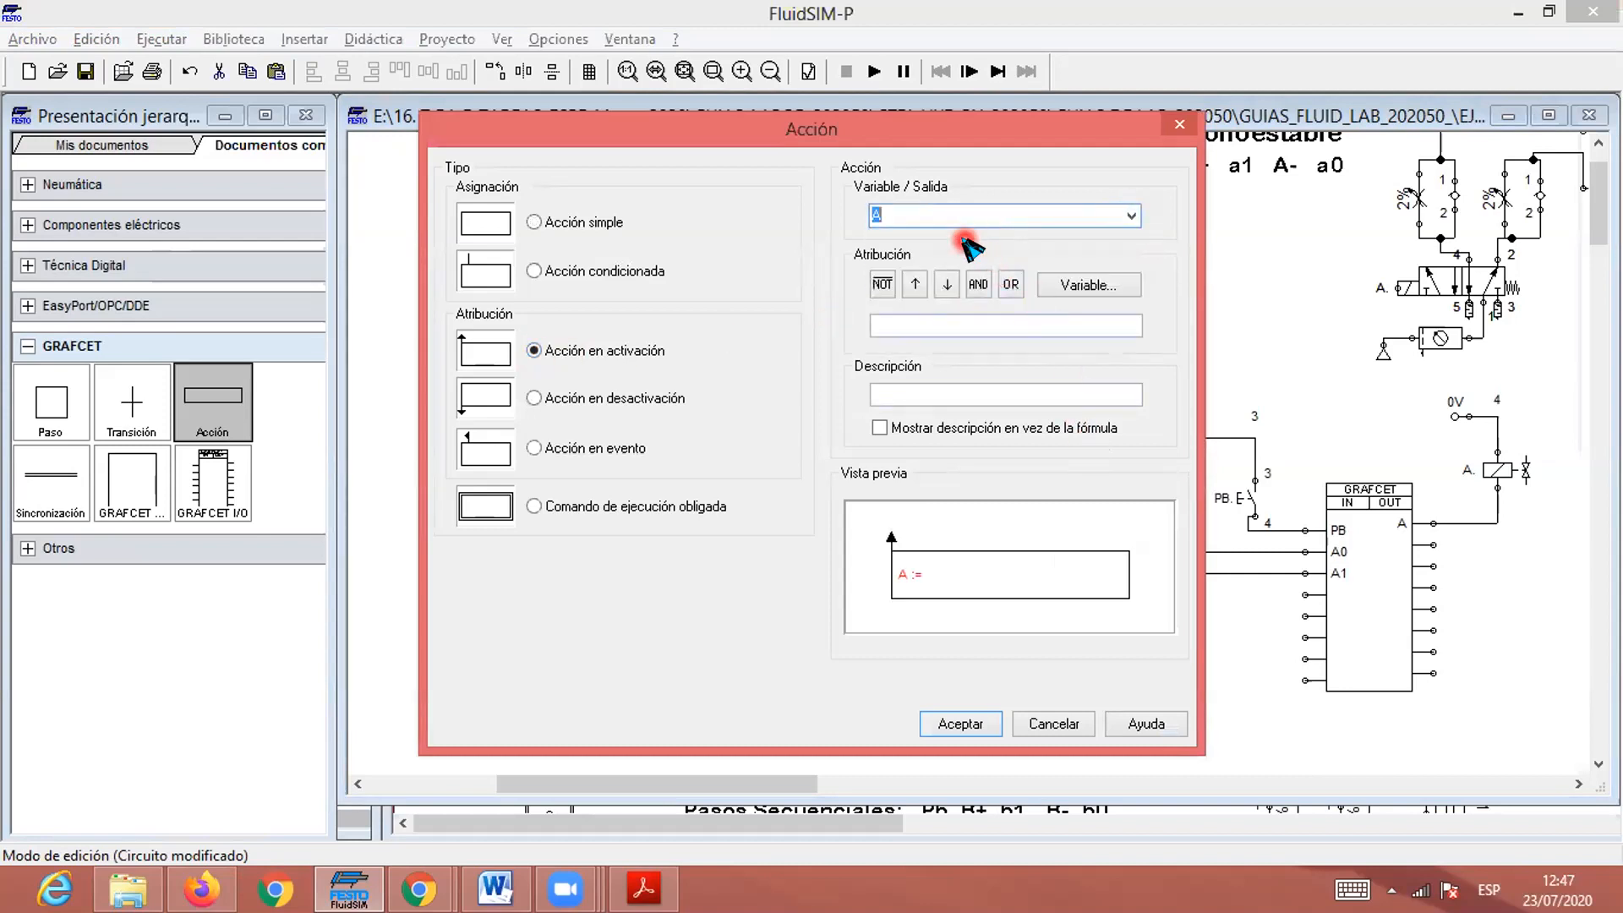
left_click(928, 323)
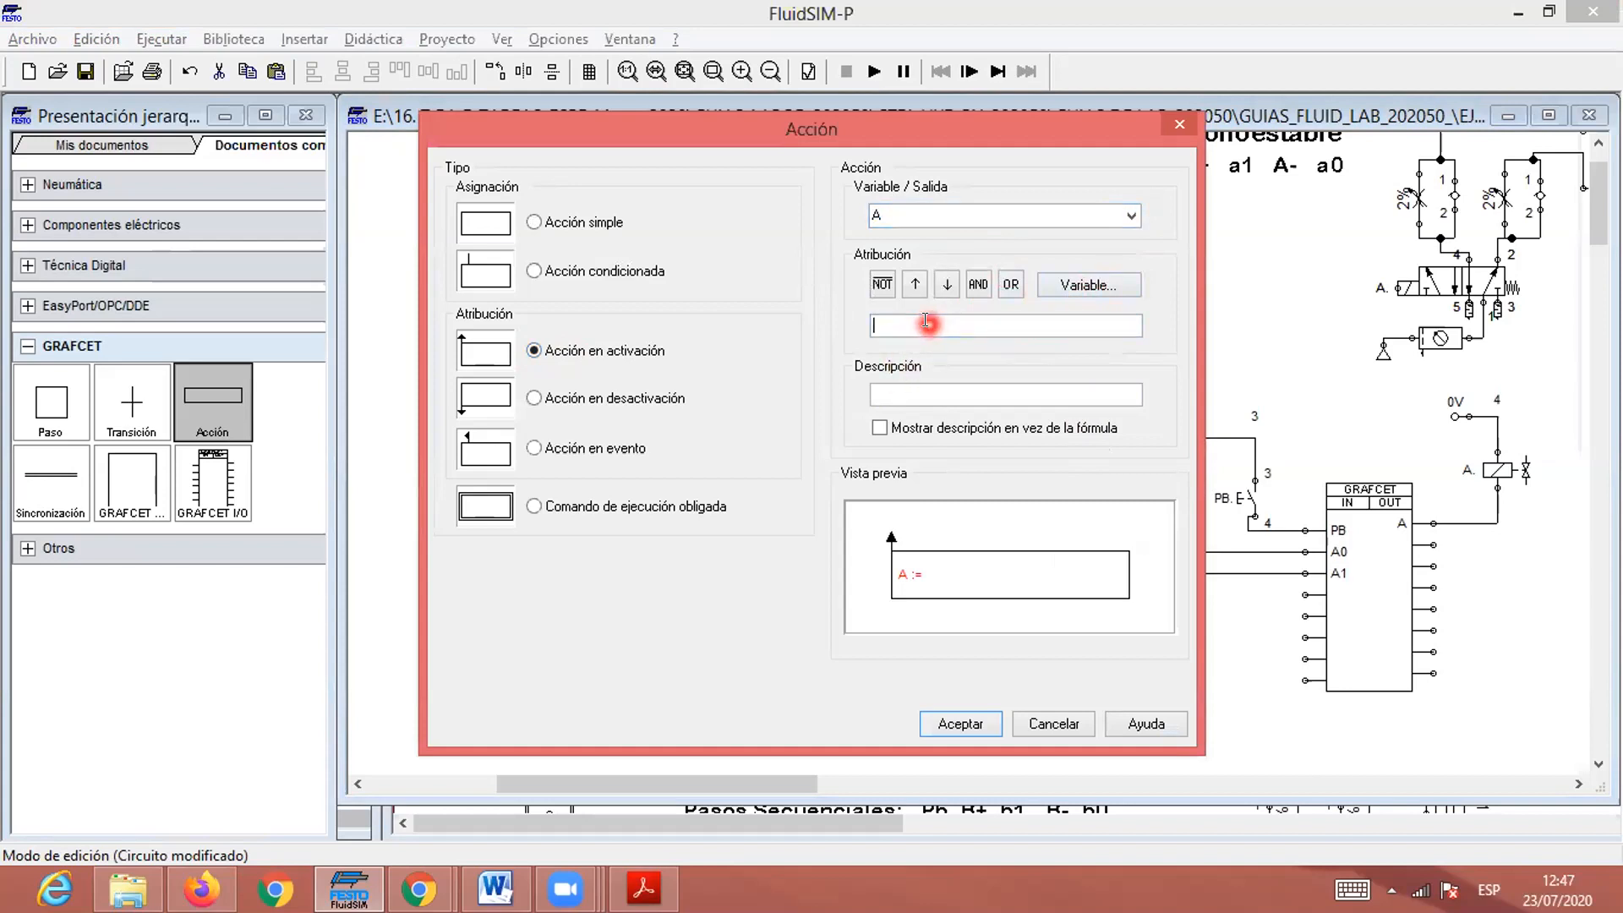
left_click(829, 307)
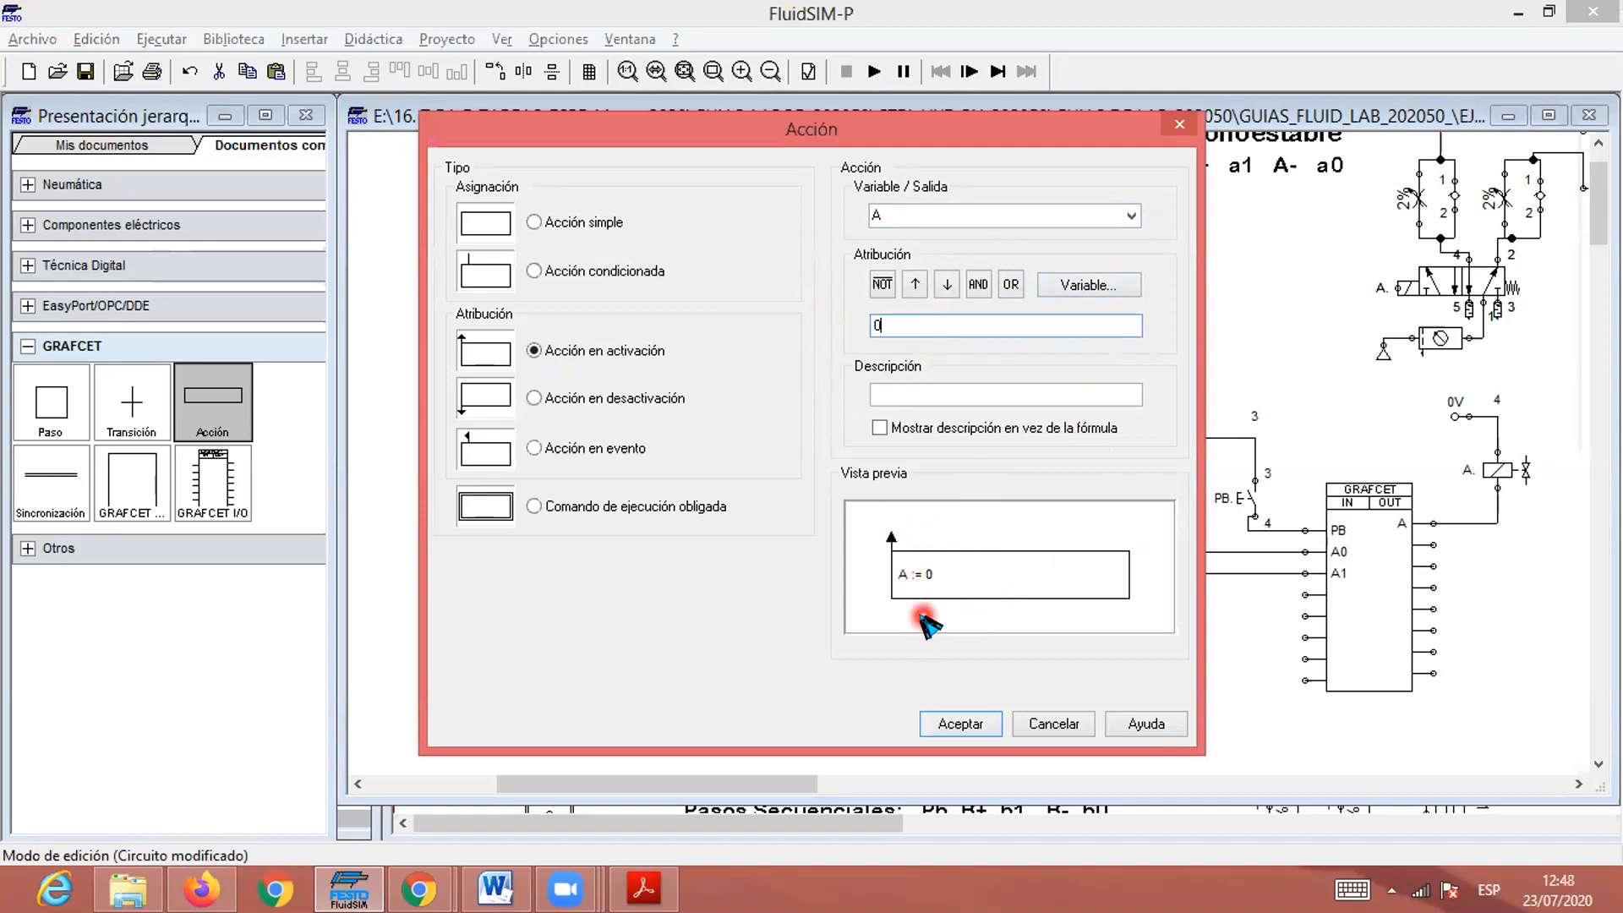
left_click(972, 723)
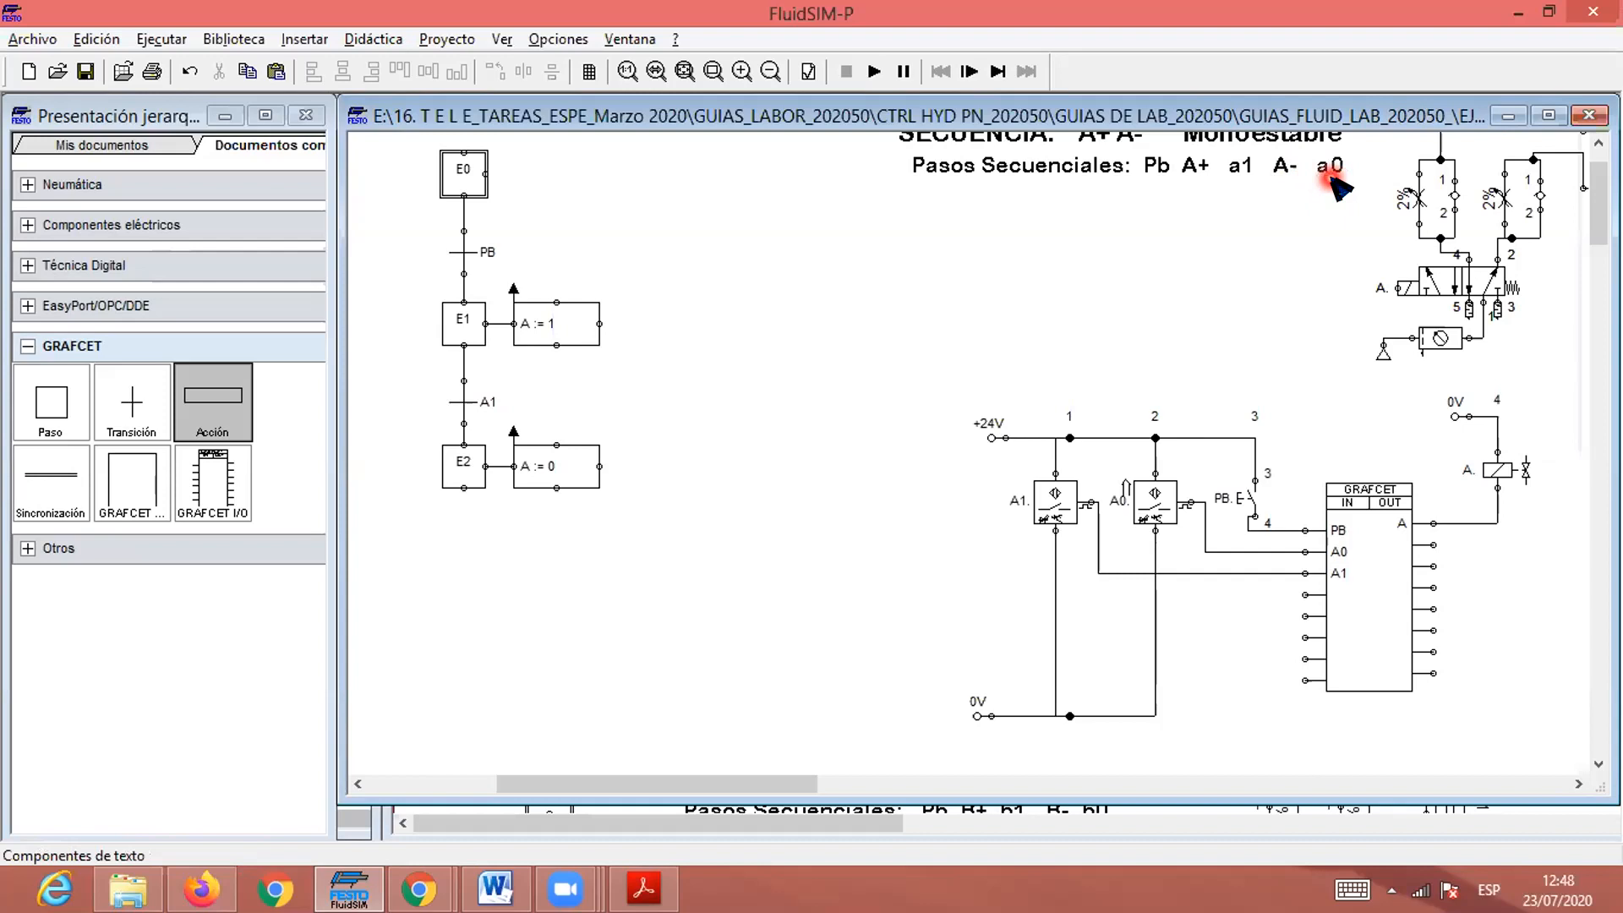
Place a GRAFCET transition directly below step E2 and connect it to the step.
left_click_drag(132, 402, 464, 488)
left_click(449, 546)
left_click(525, 546)
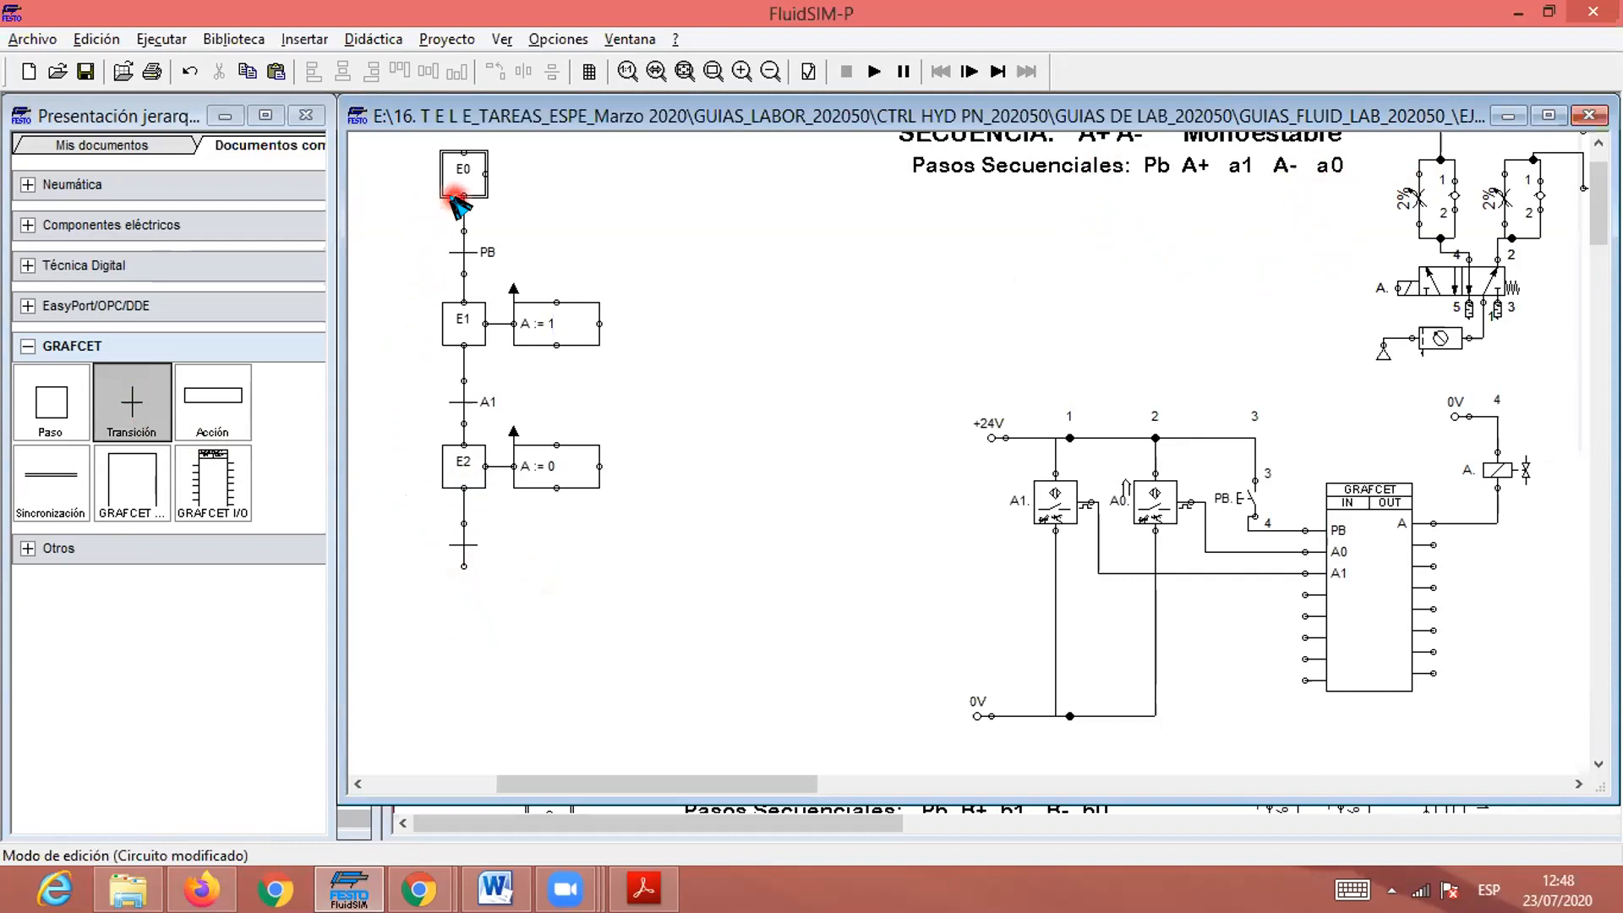
Configure the transition below step E2 with variable A0 as its condition and step E0 as its connection target.
double_click(463, 545)
left_click(710, 390)
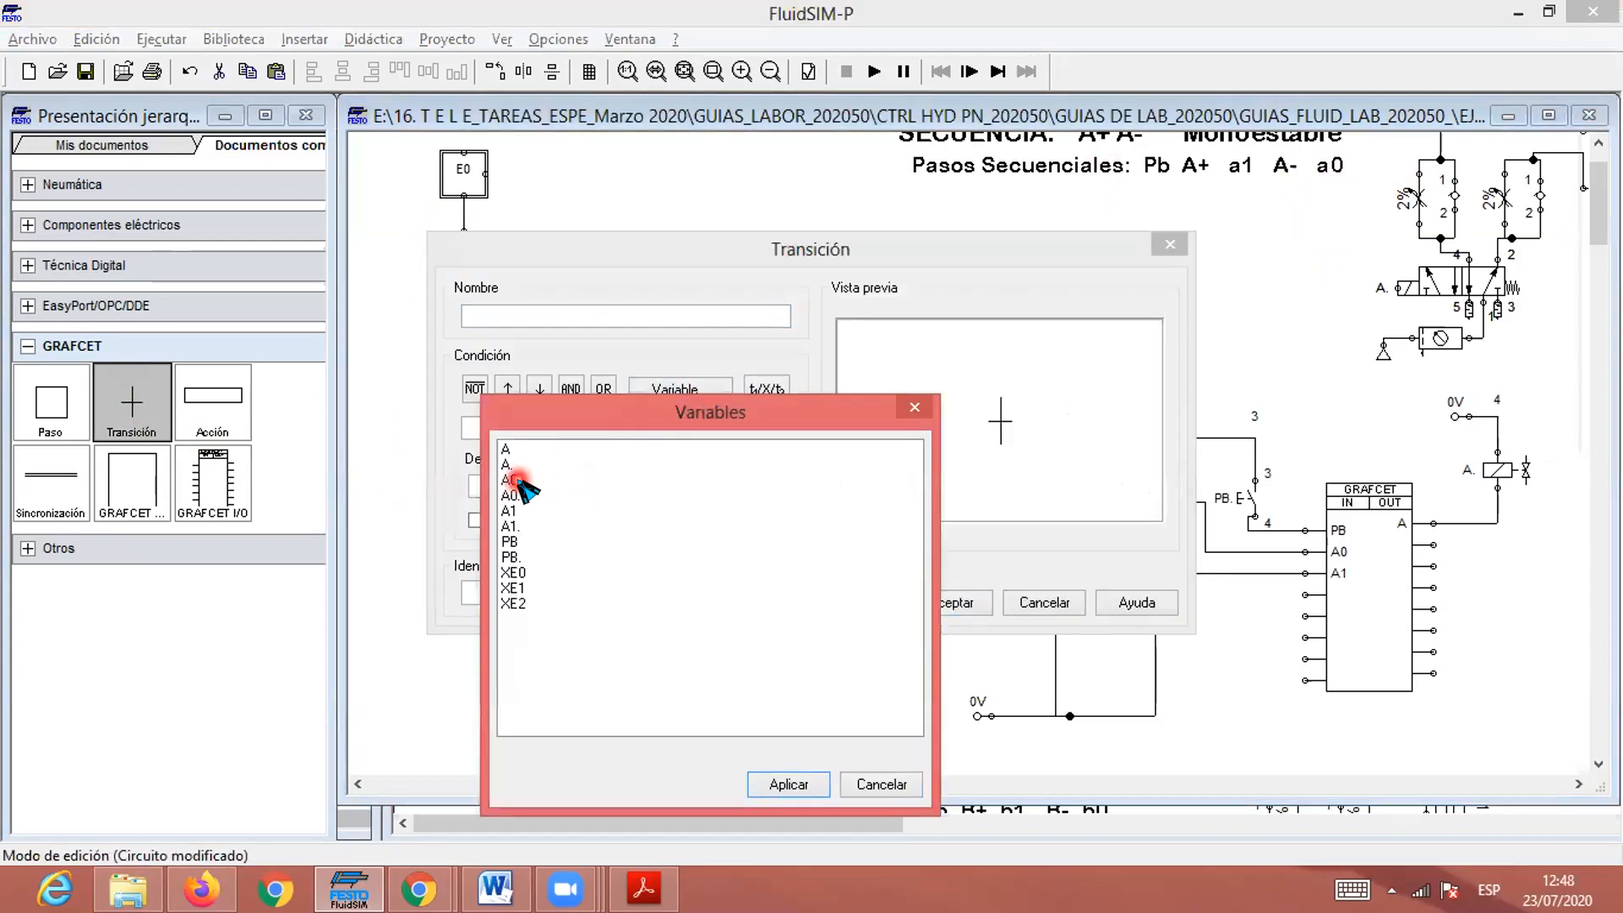
left_click(613, 480)
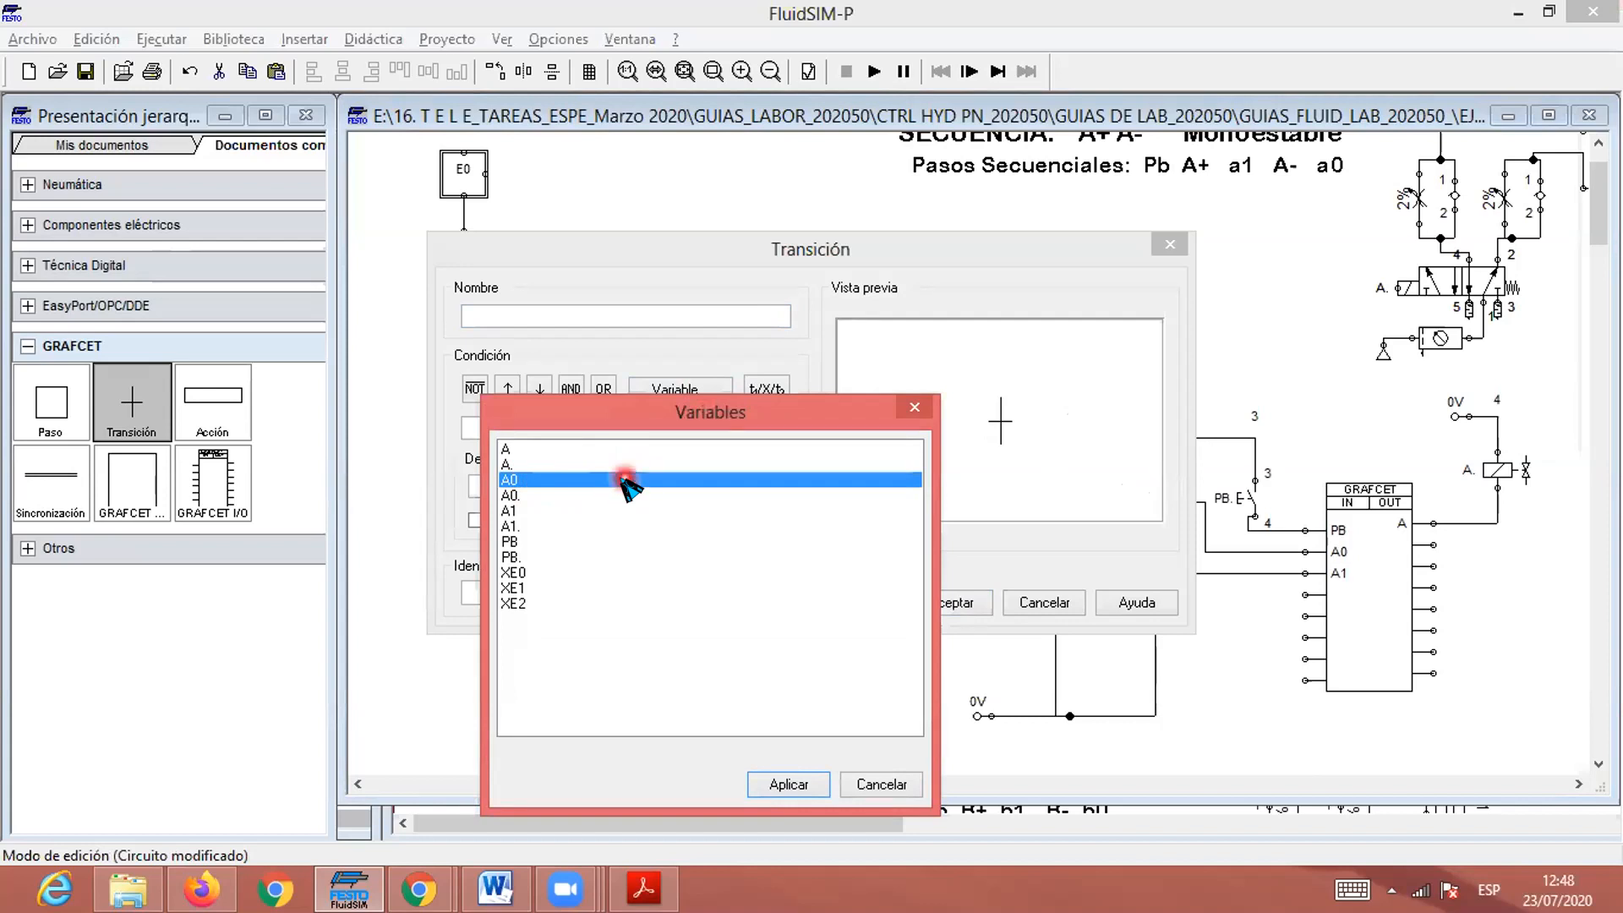
left_click(787, 784)
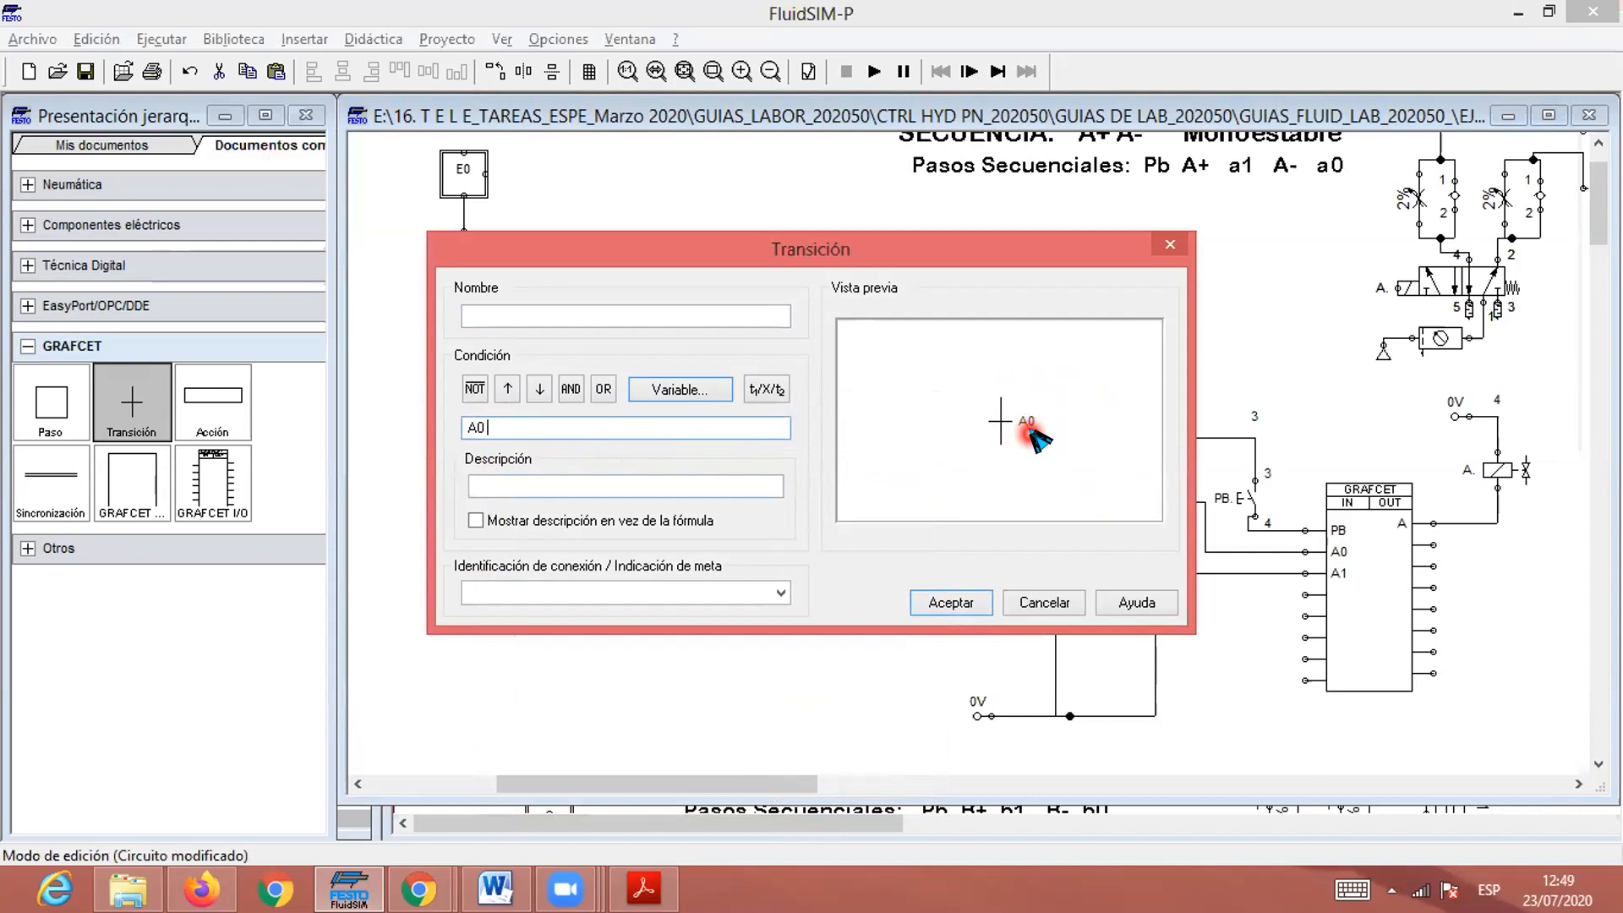
left_click(782, 596)
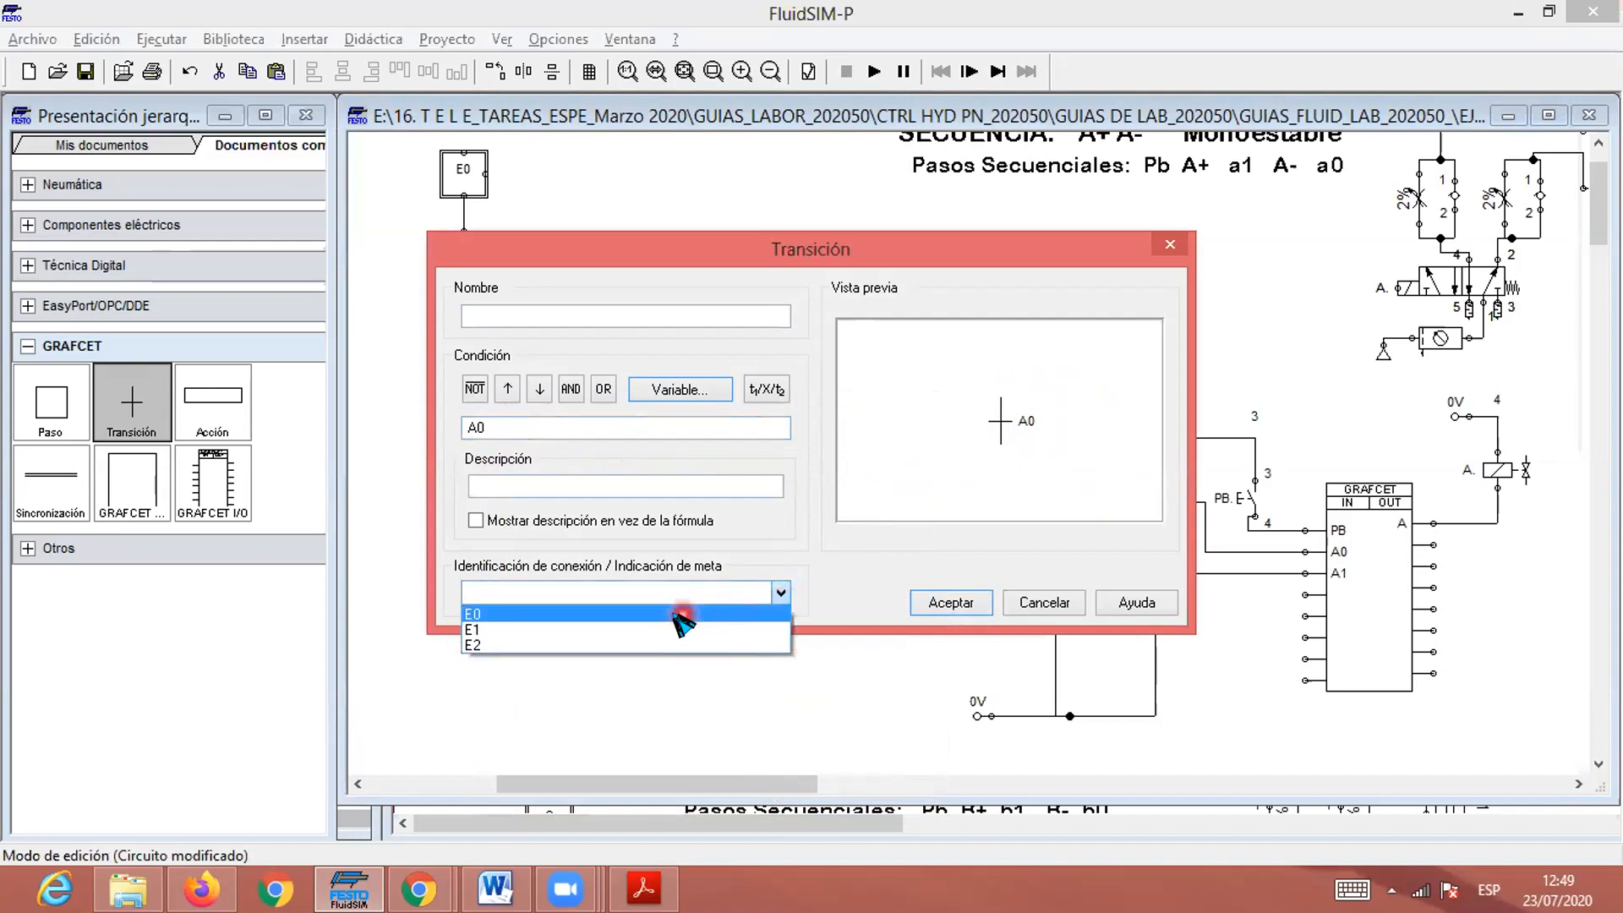
left_click(541, 615)
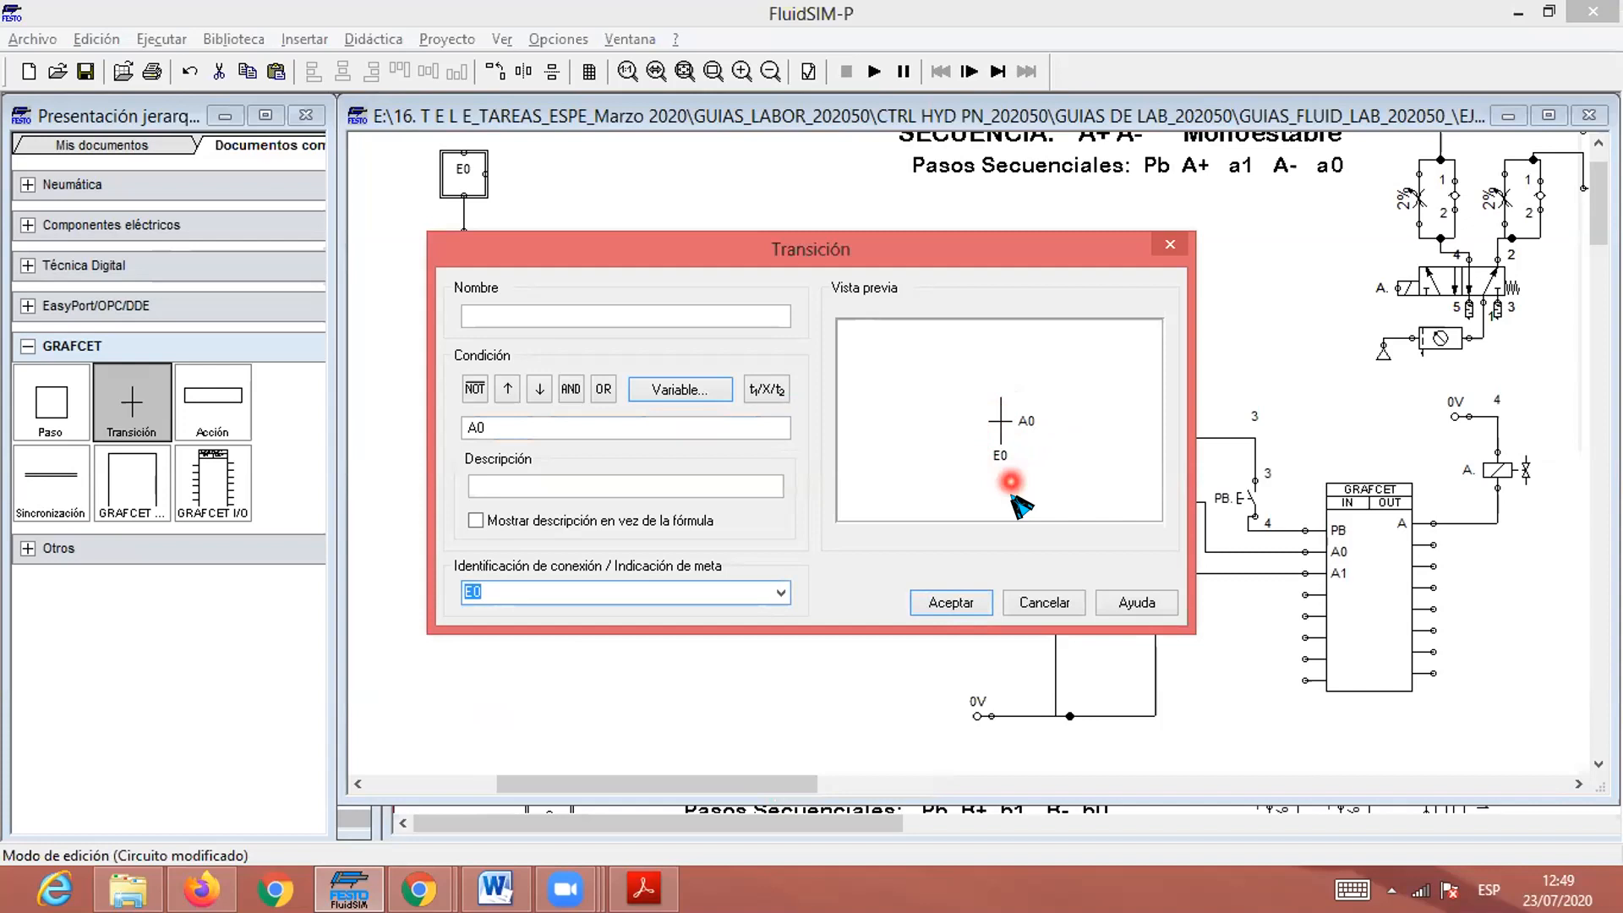
left_click(953, 604)
left_click(776, 572)
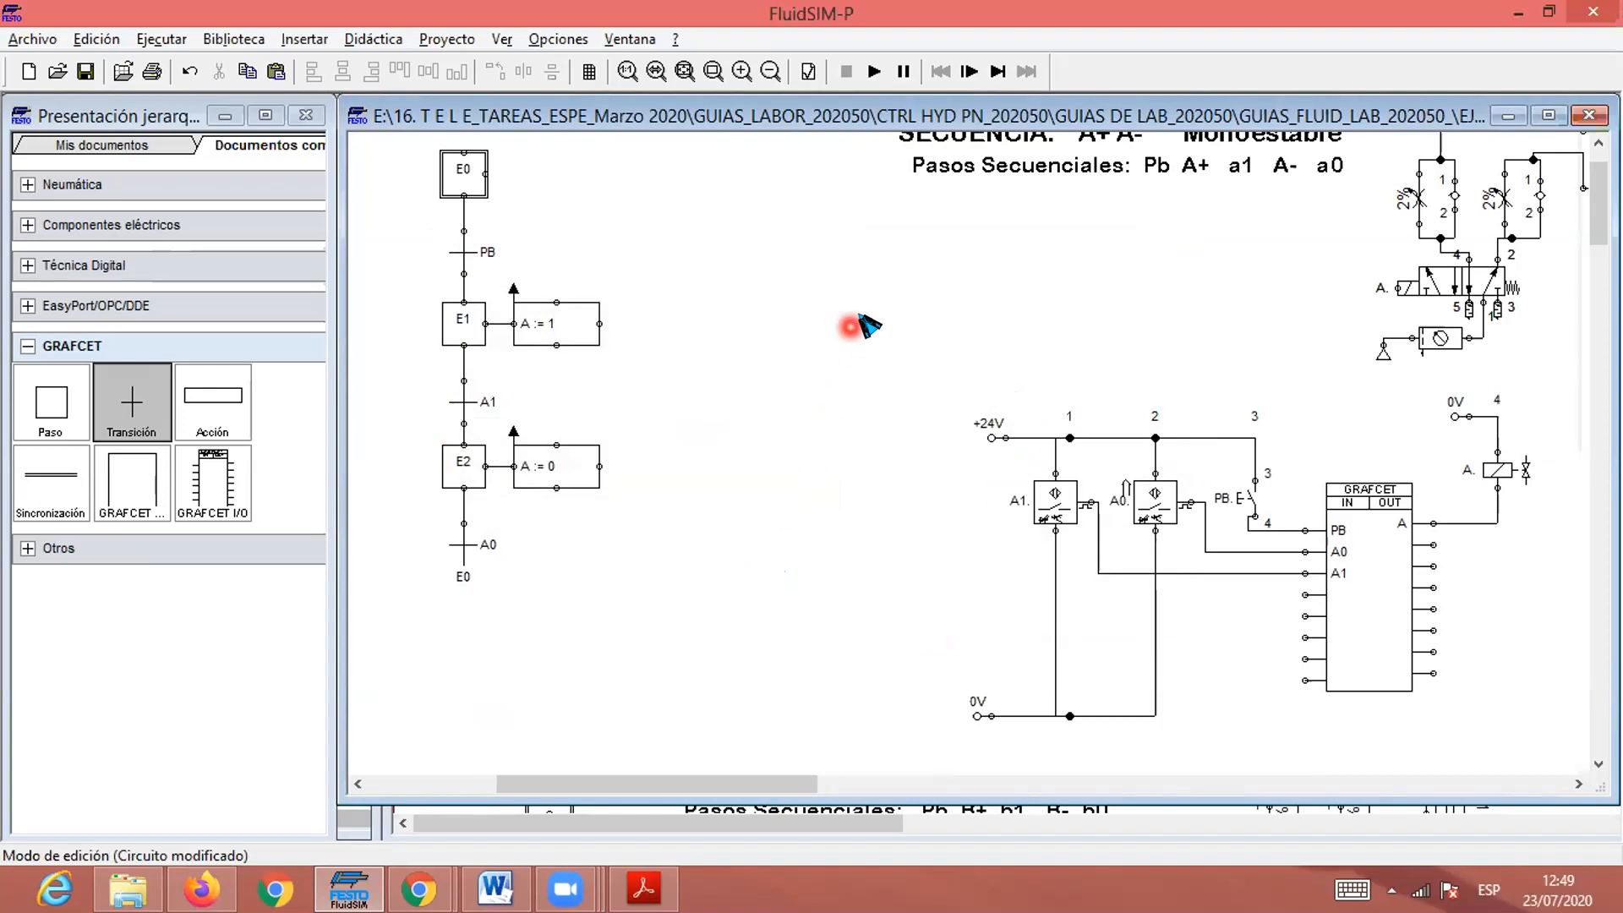
Select the whole GRAFCET sequence of steps, transitions and actions and shift it horizontally closer to the electrical circuit.
scroll(790, 561, "down", 1)
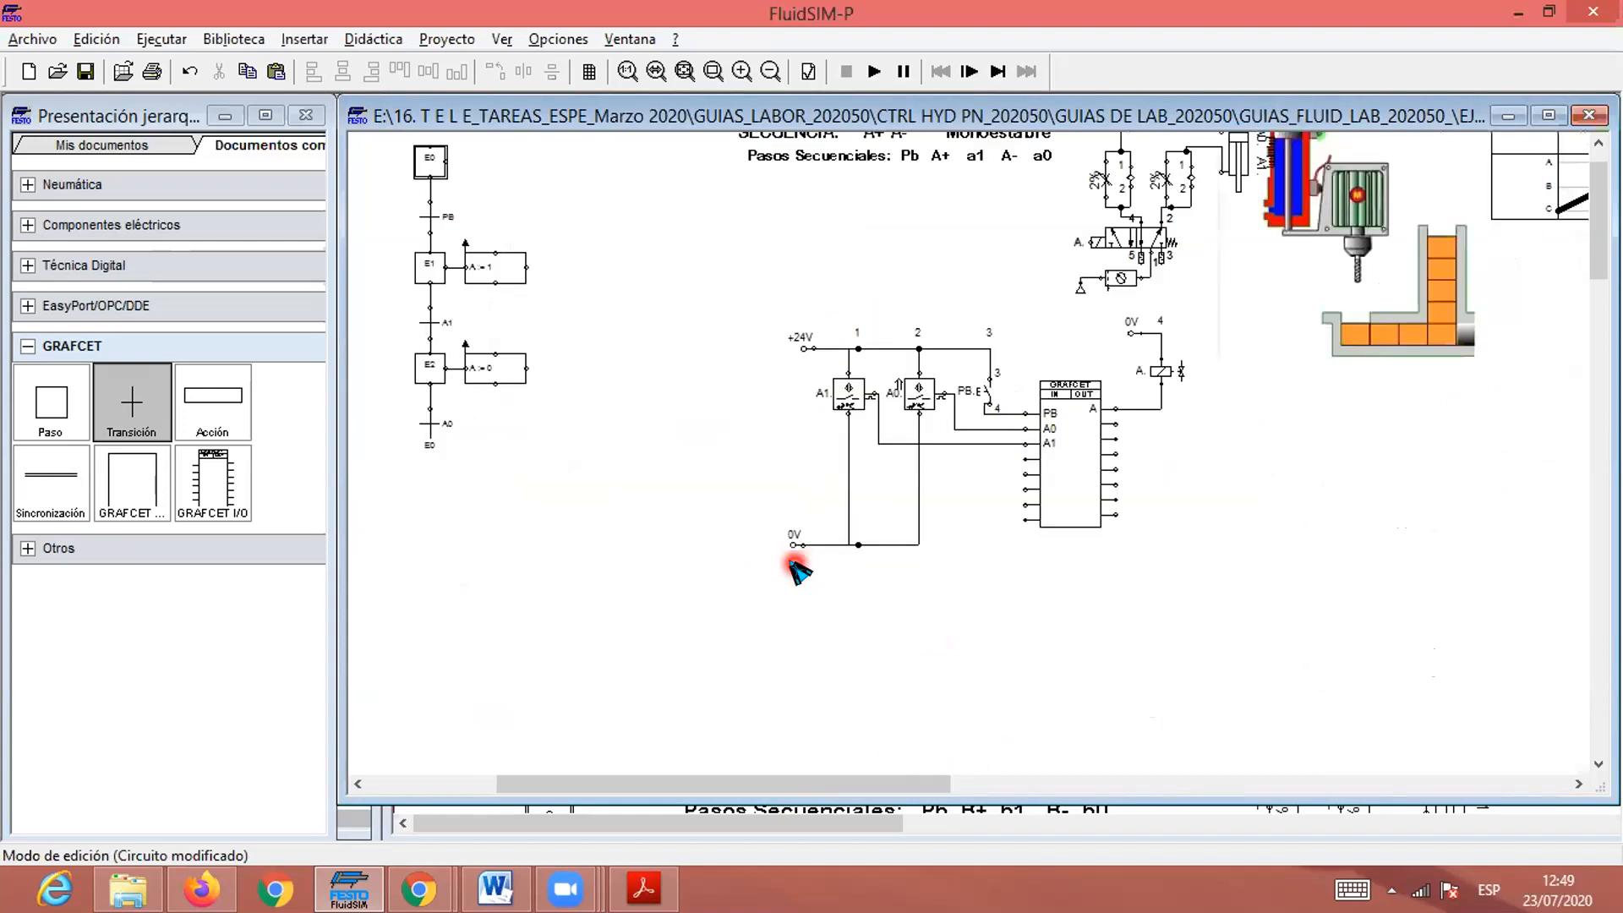
scroll(799, 572, "up", 1)
left_click_drag(398, 136, 624, 662)
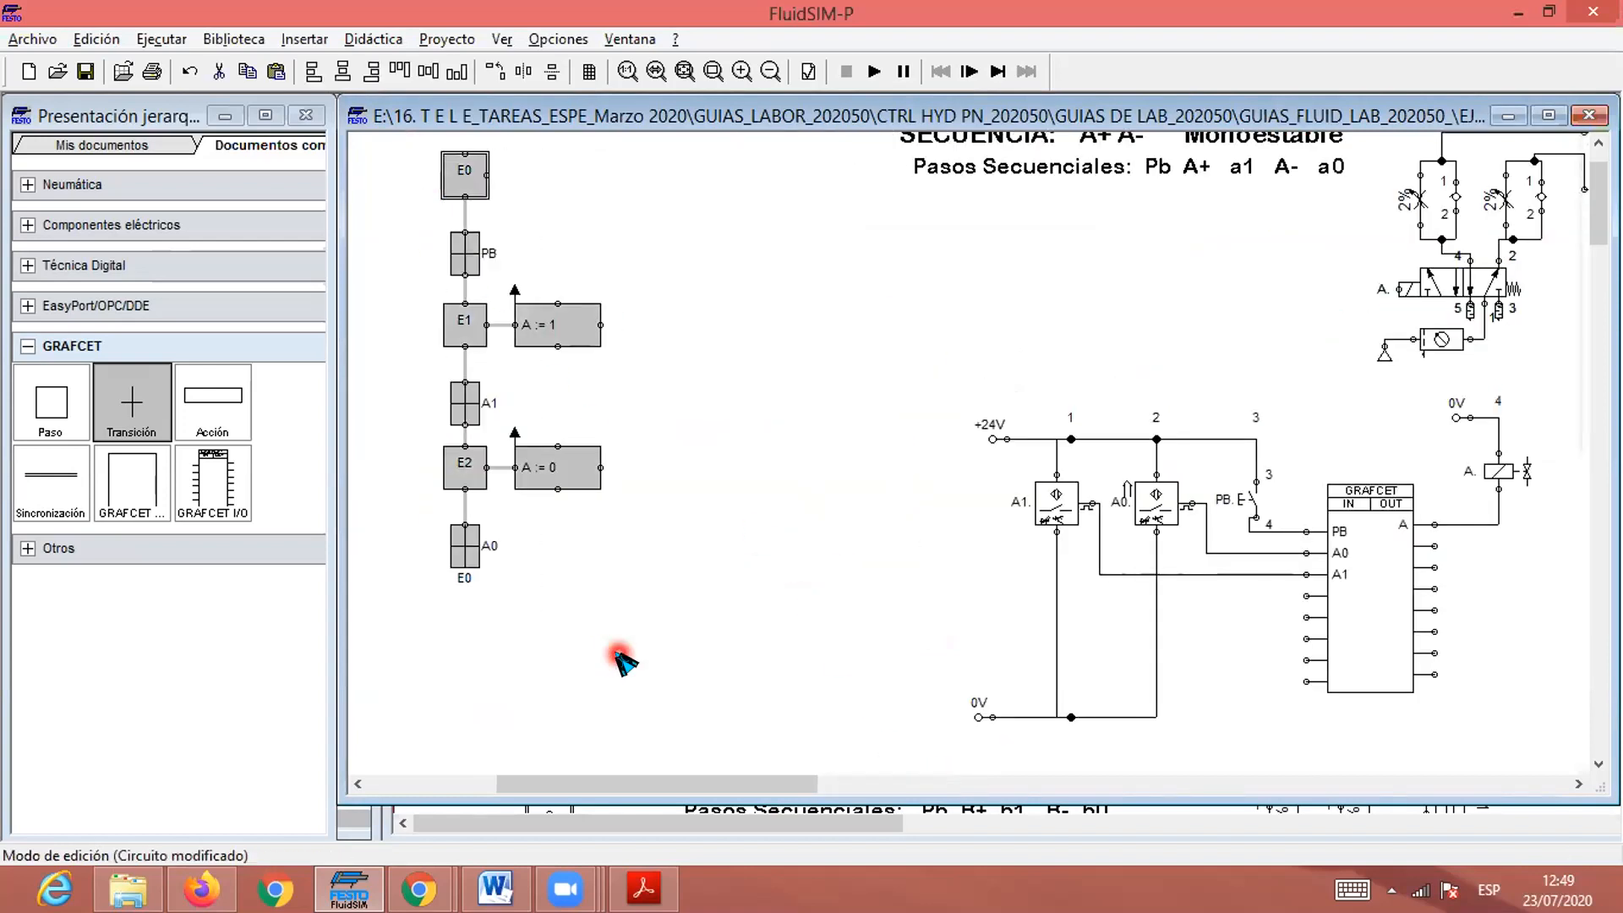
key("Right")
key("Right")
key("Right")
key("Right")
key("Right")
key("Right")
key("Right")
key("Right")
key("Right")
key("Right")
key("Right")
key("Right")
key("Right")
key("Right")
key("Right")
key("Right")
key("Right")
key("Right")
key("Right")
key("Right")
key("Right")
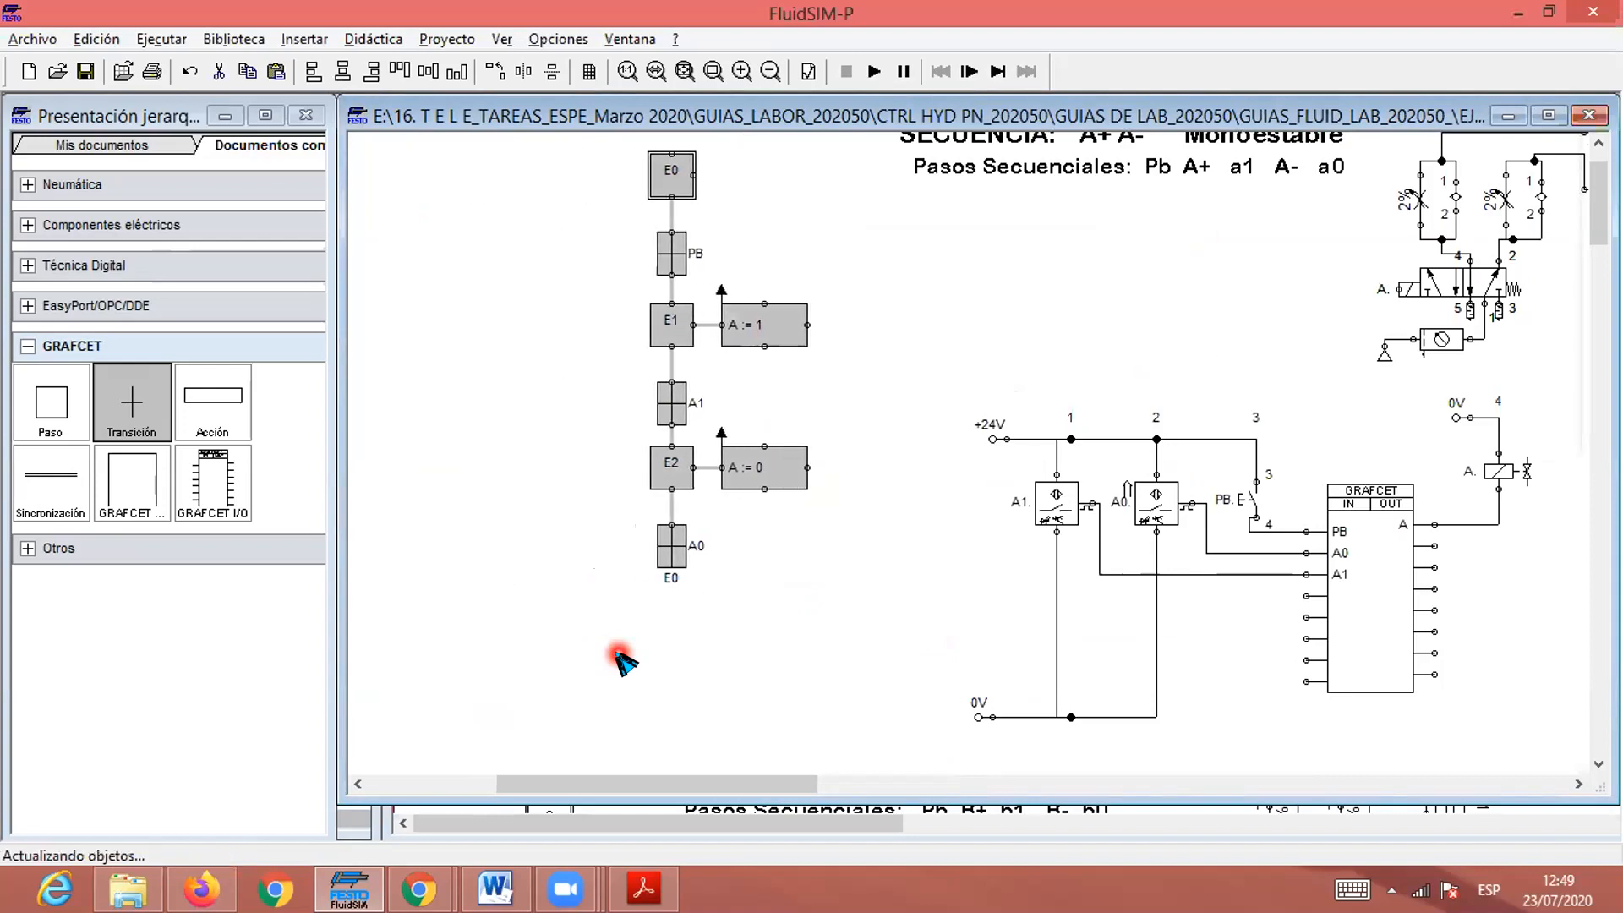
Deselect the GRAFCET sequence and start the simulation, accepting the overlapping-lines warning.
left_click_drag(797, 785, 893, 811)
left_click(1209, 623)
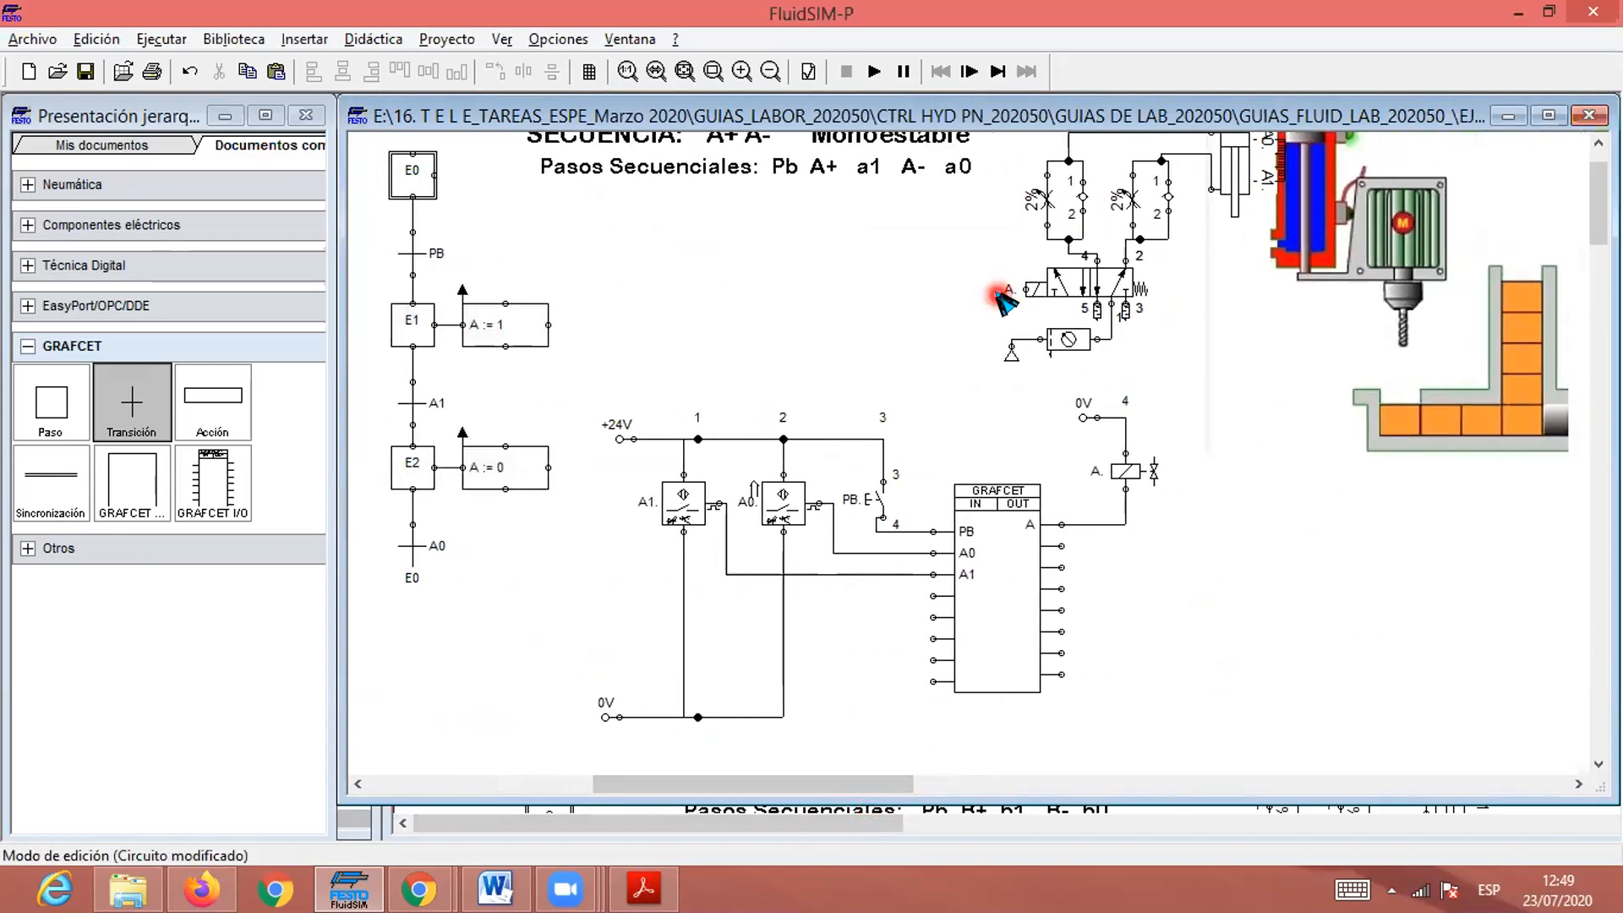
left_click(874, 71)
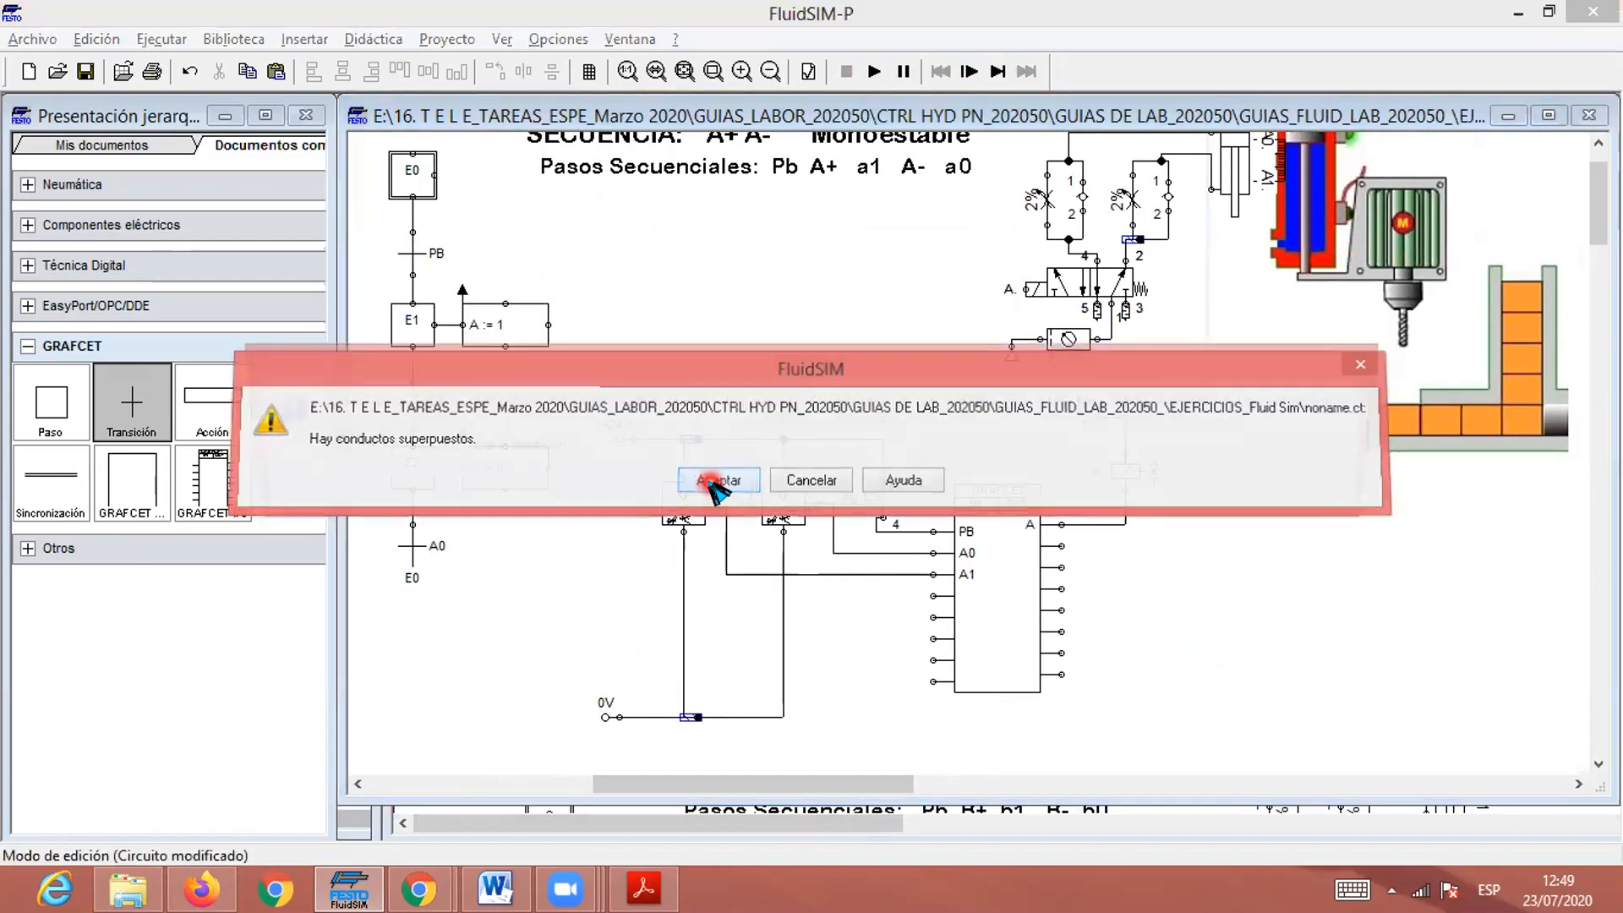
left_click(712, 475)
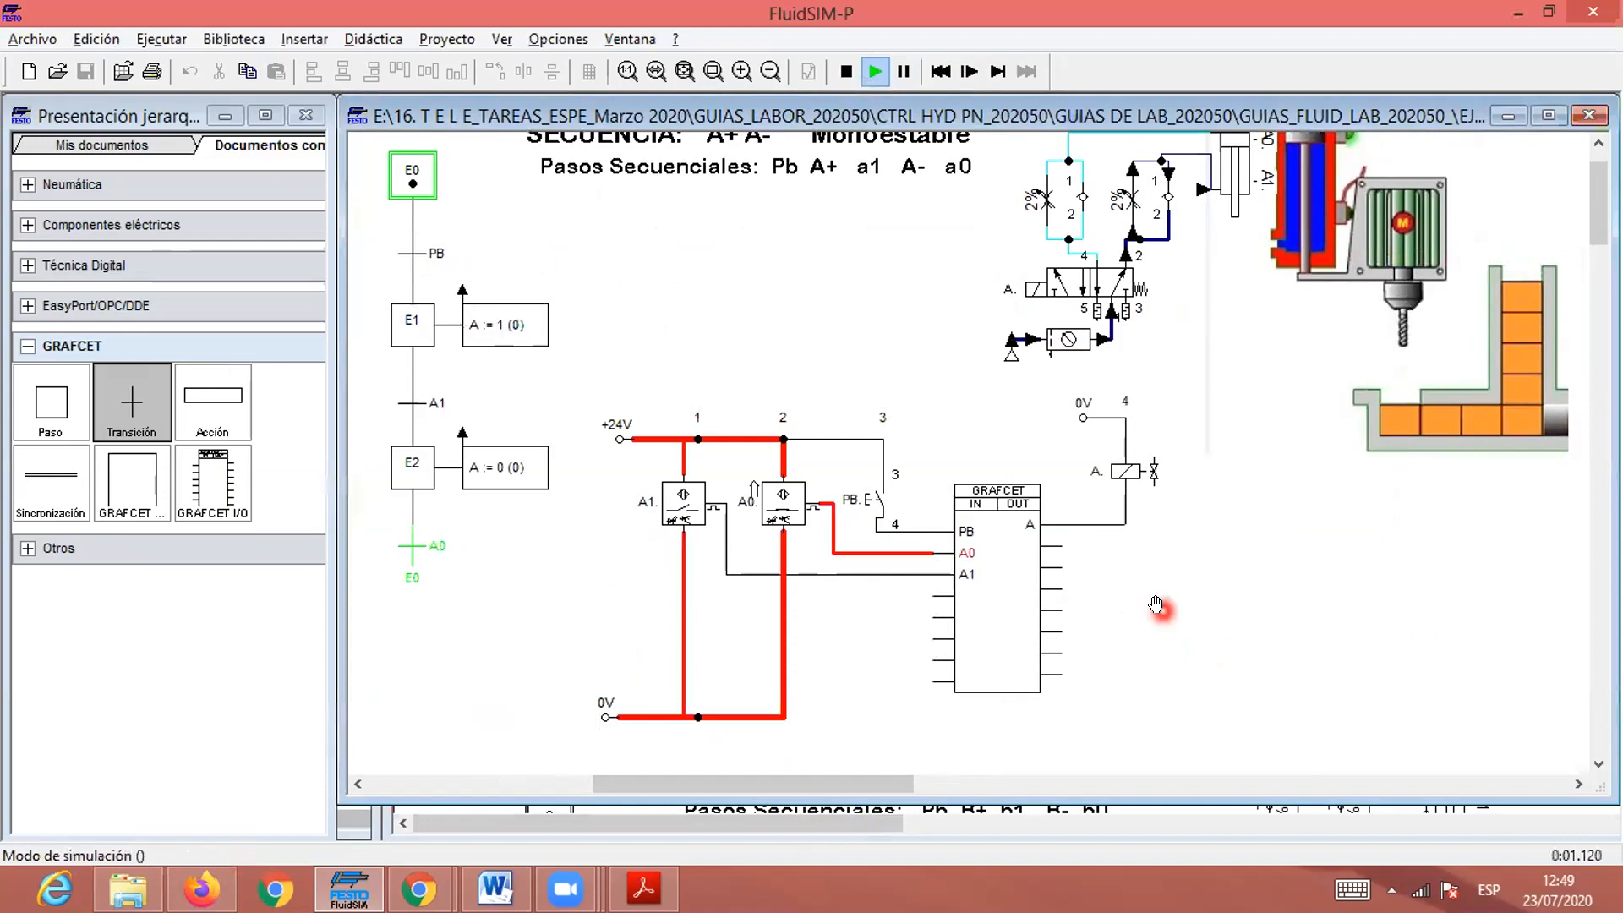
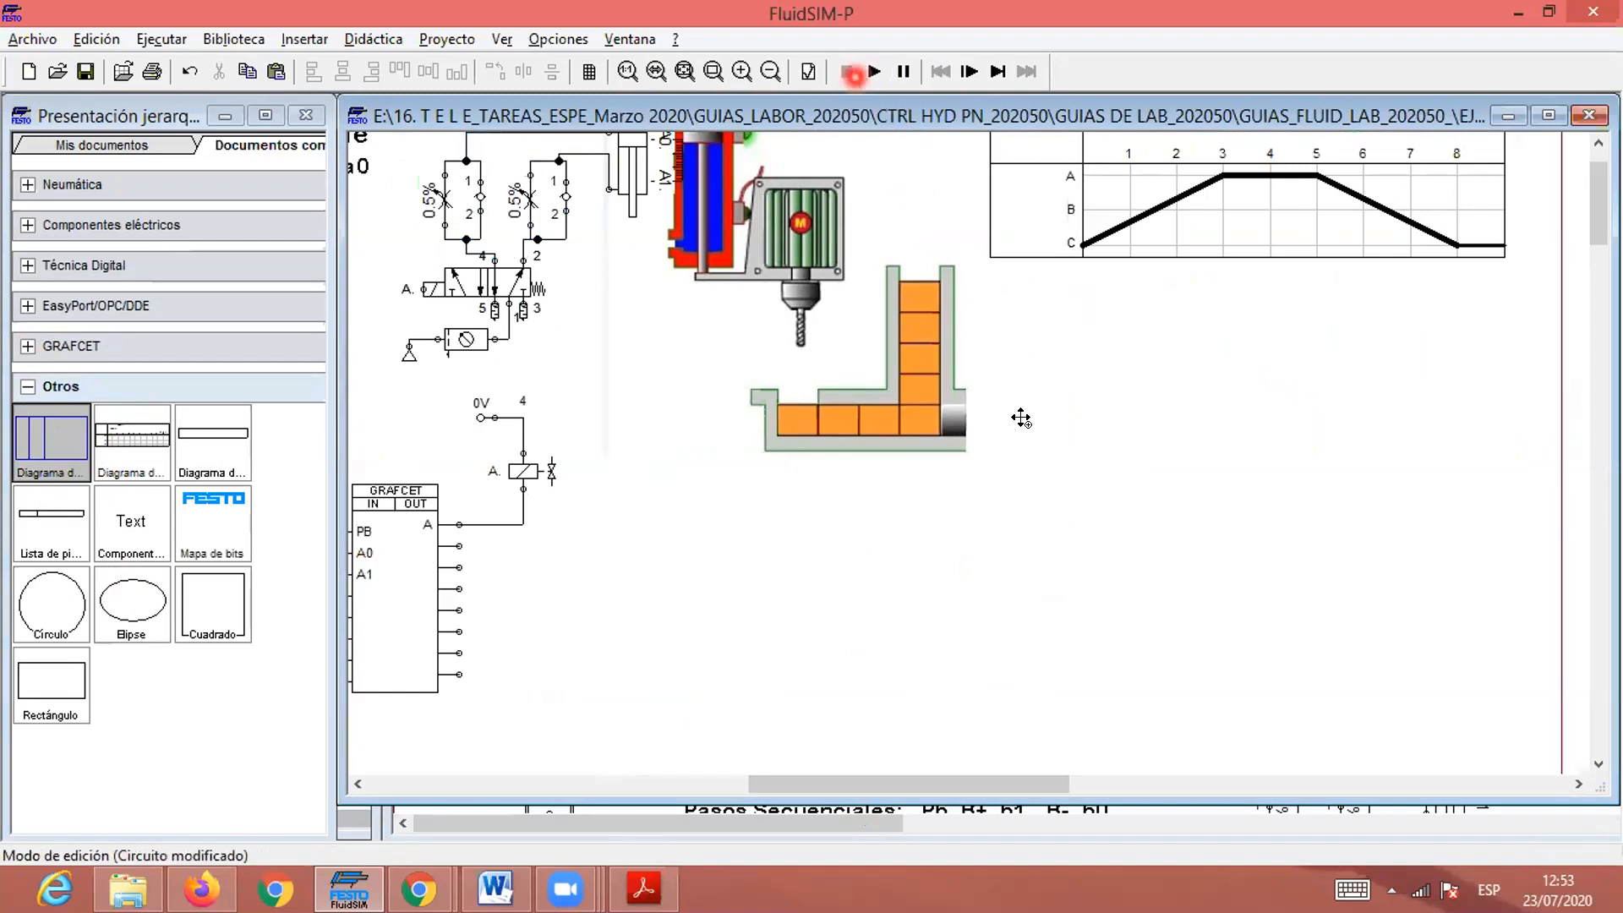
Fit the state diagram below the sequence chart and configure it with only the component designation column, a thick line and a cyan filled surface.
left_click_drag(1227, 411, 1507, 338)
double_click(1195, 416)
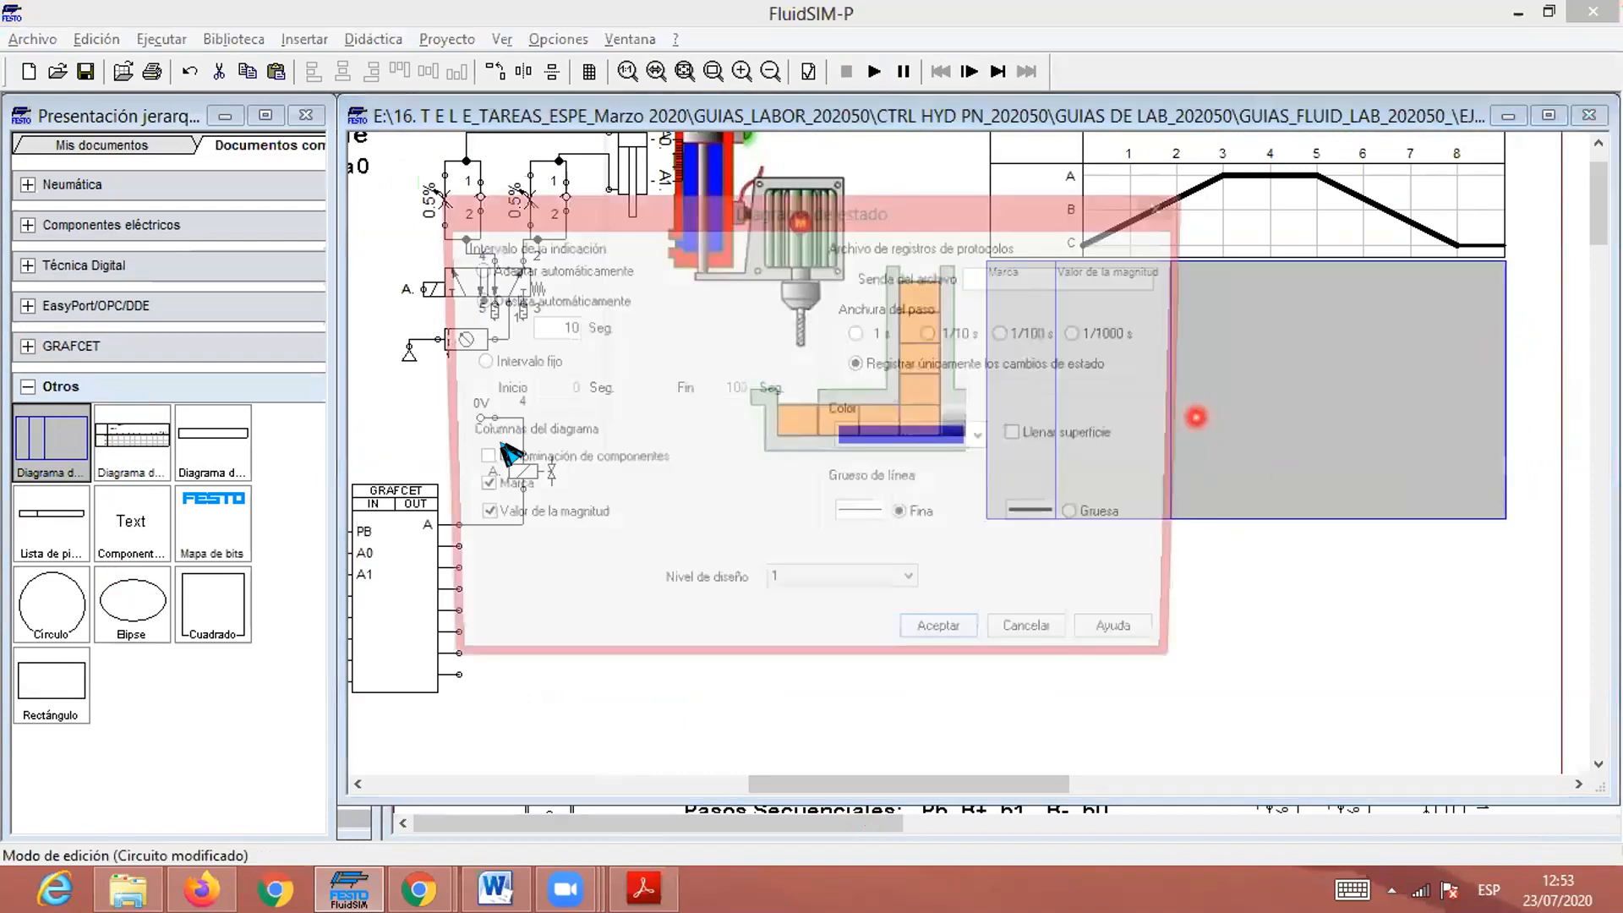
left_click(472, 490)
left_click(474, 519)
left_click(472, 461)
left_click(1020, 436)
left_click(1083, 519)
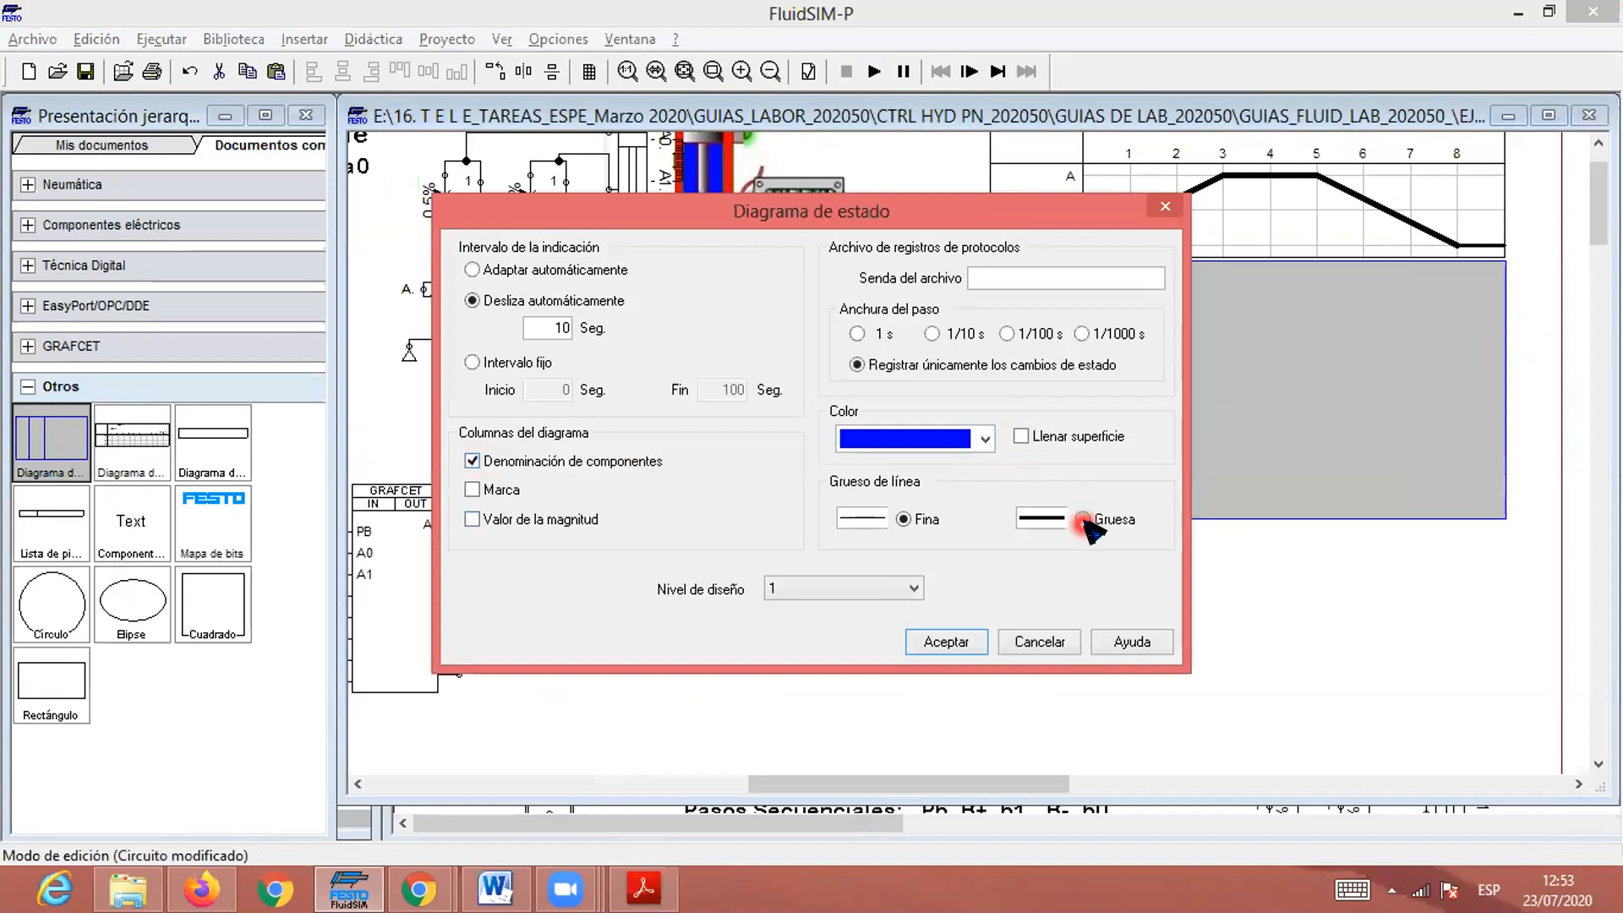
left_click(1000, 437)
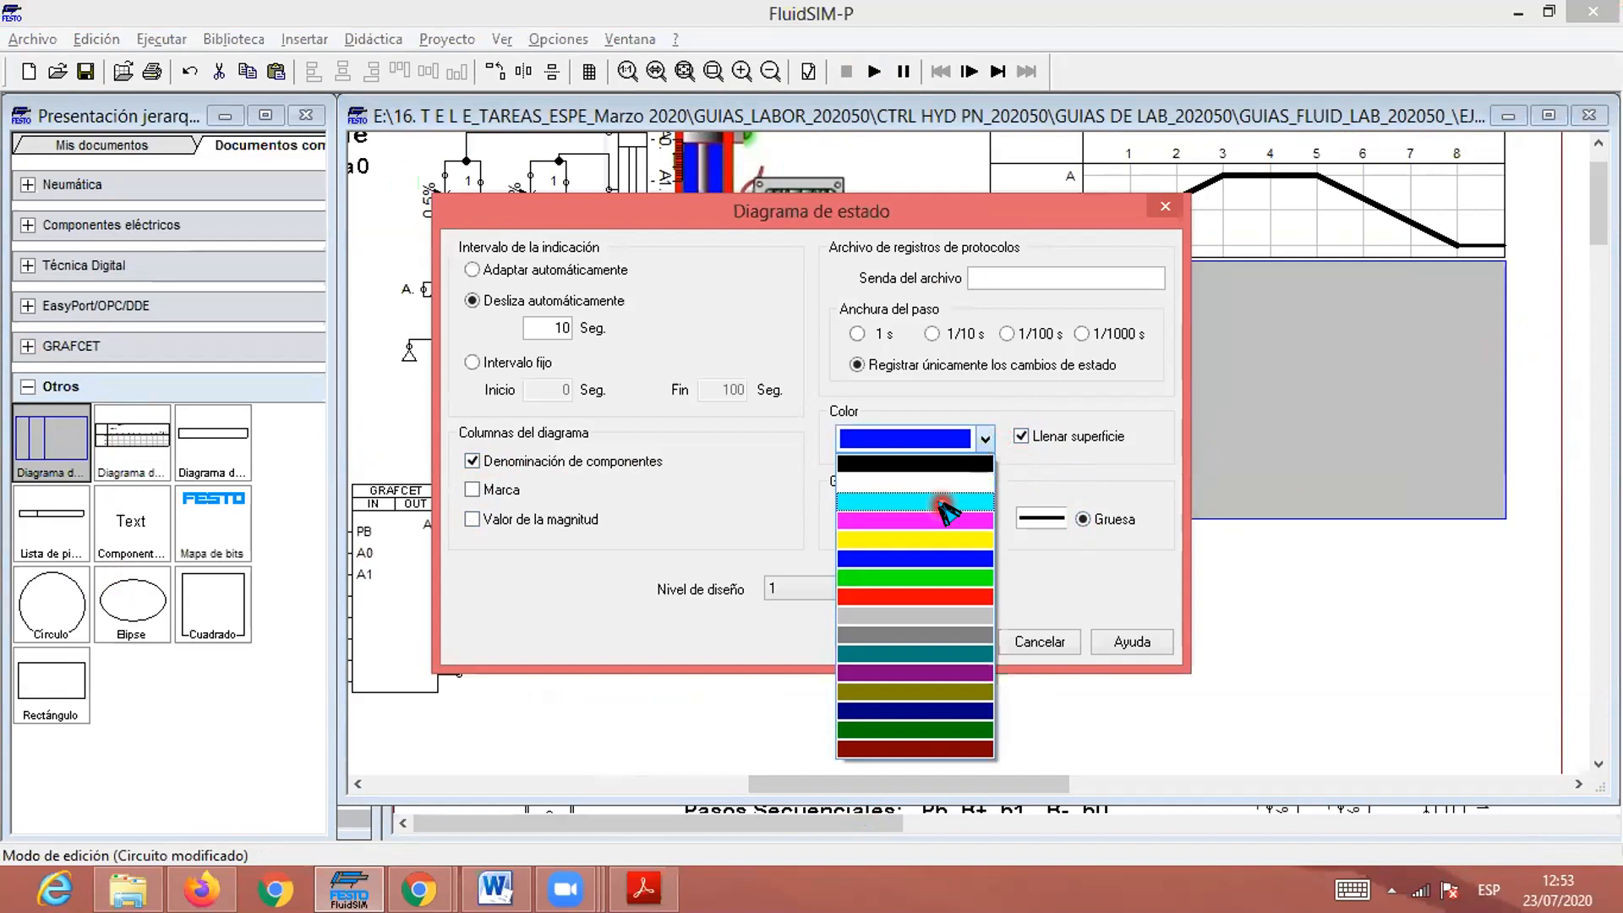
left_click(945, 506)
left_click(974, 640)
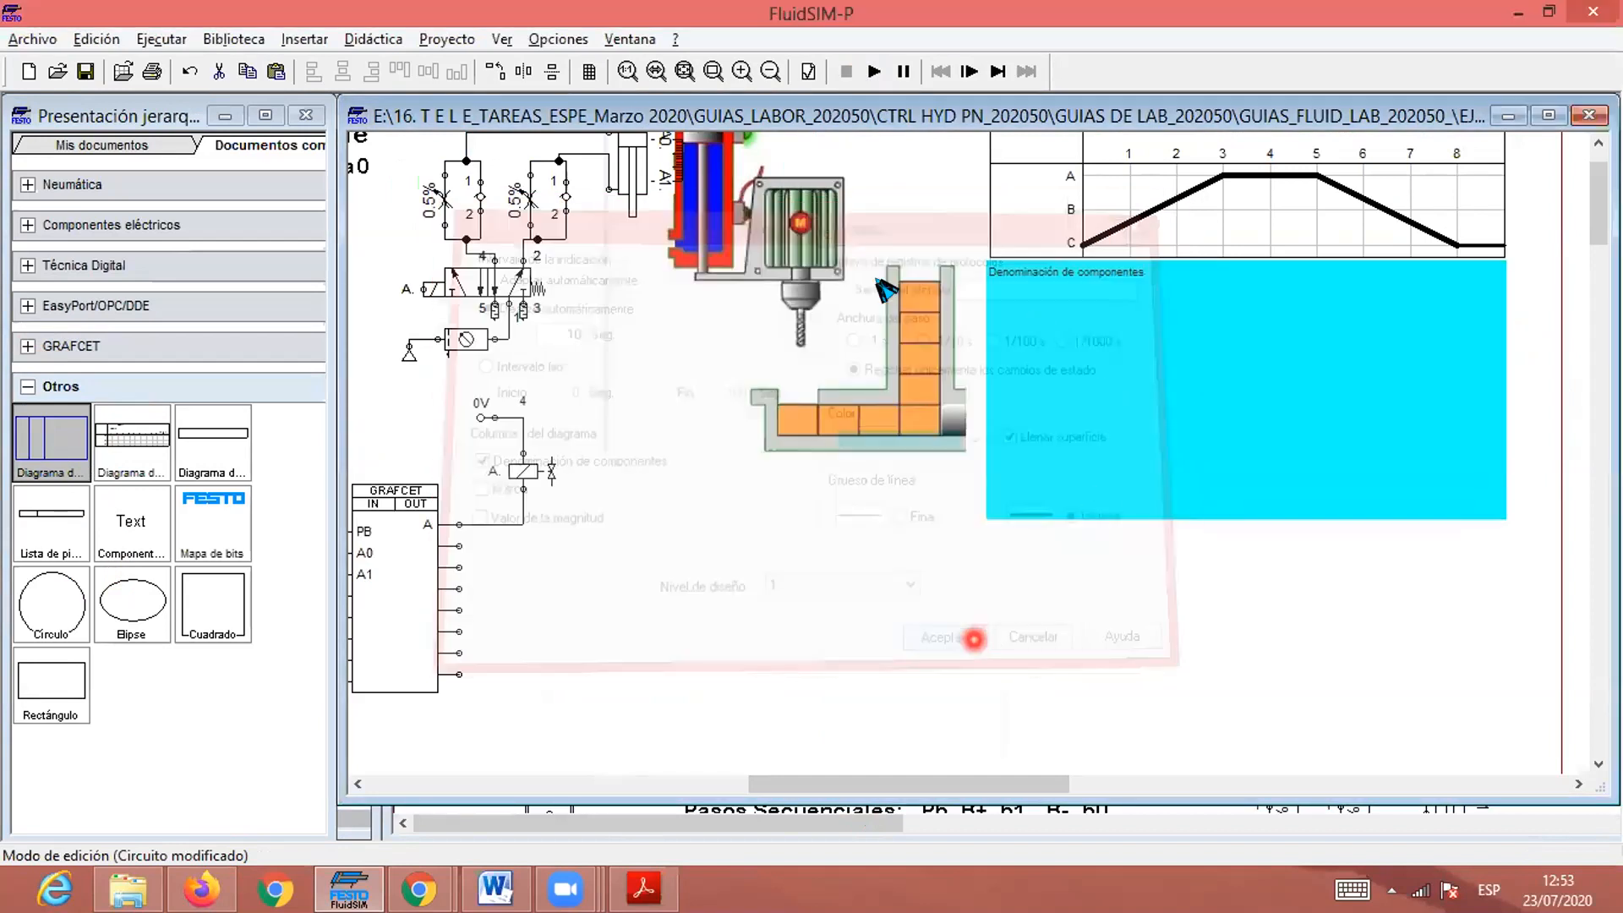
Add the double-acting cylinder to the state diagram, plotting its displacement (Desplazamiento) in red.
left_click(1065, 355)
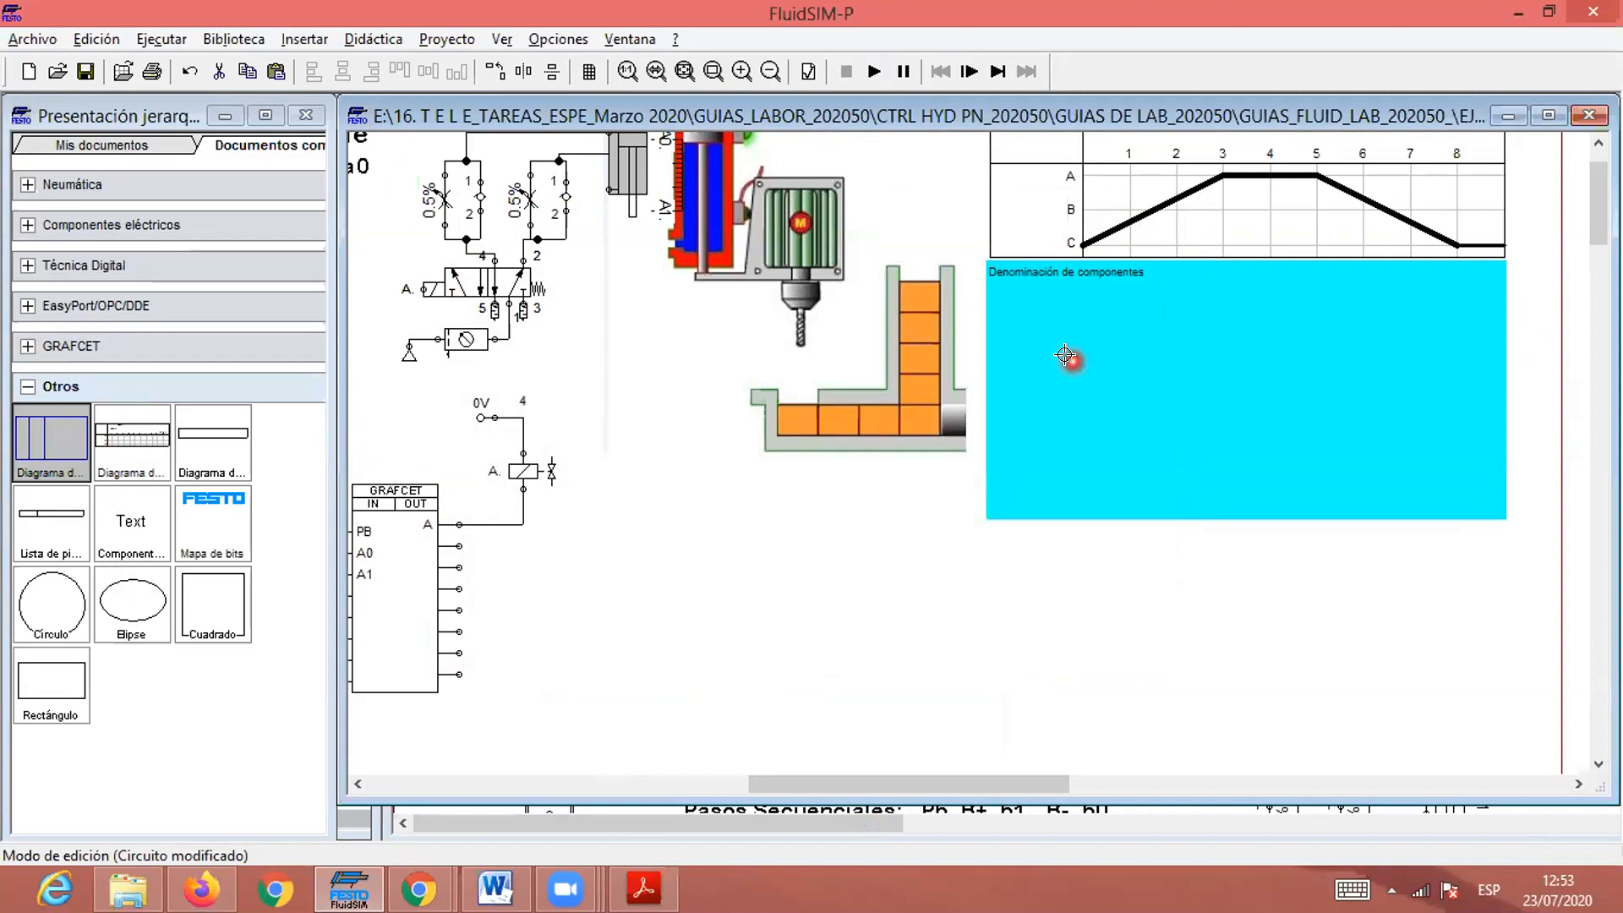
double_click(1065, 355)
left_click(997, 369)
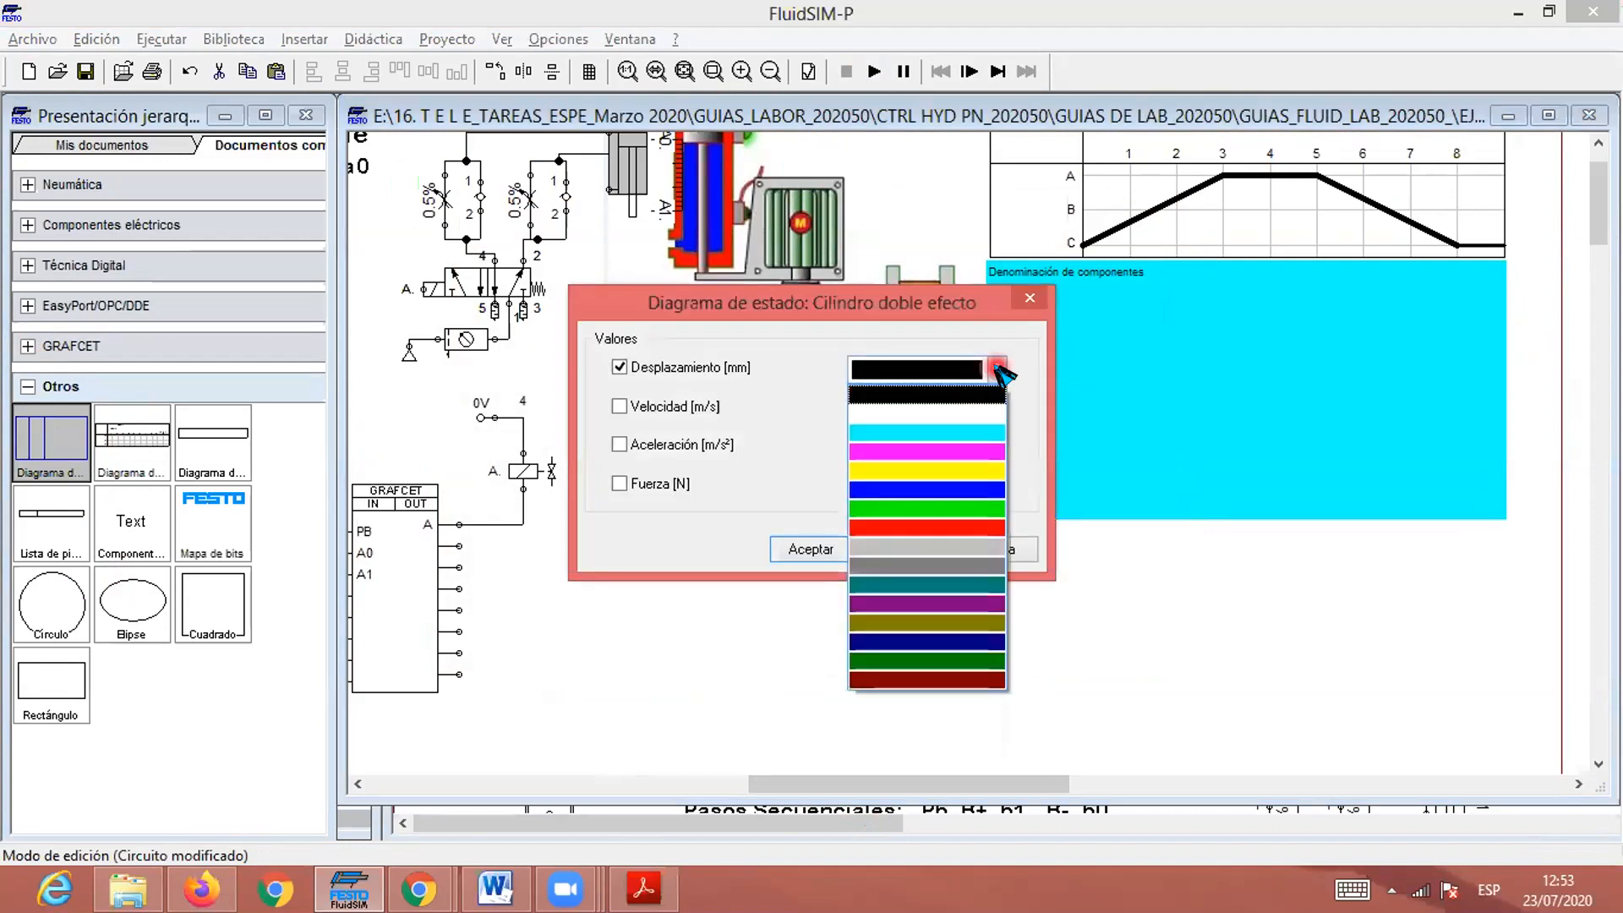
left_click(927, 527)
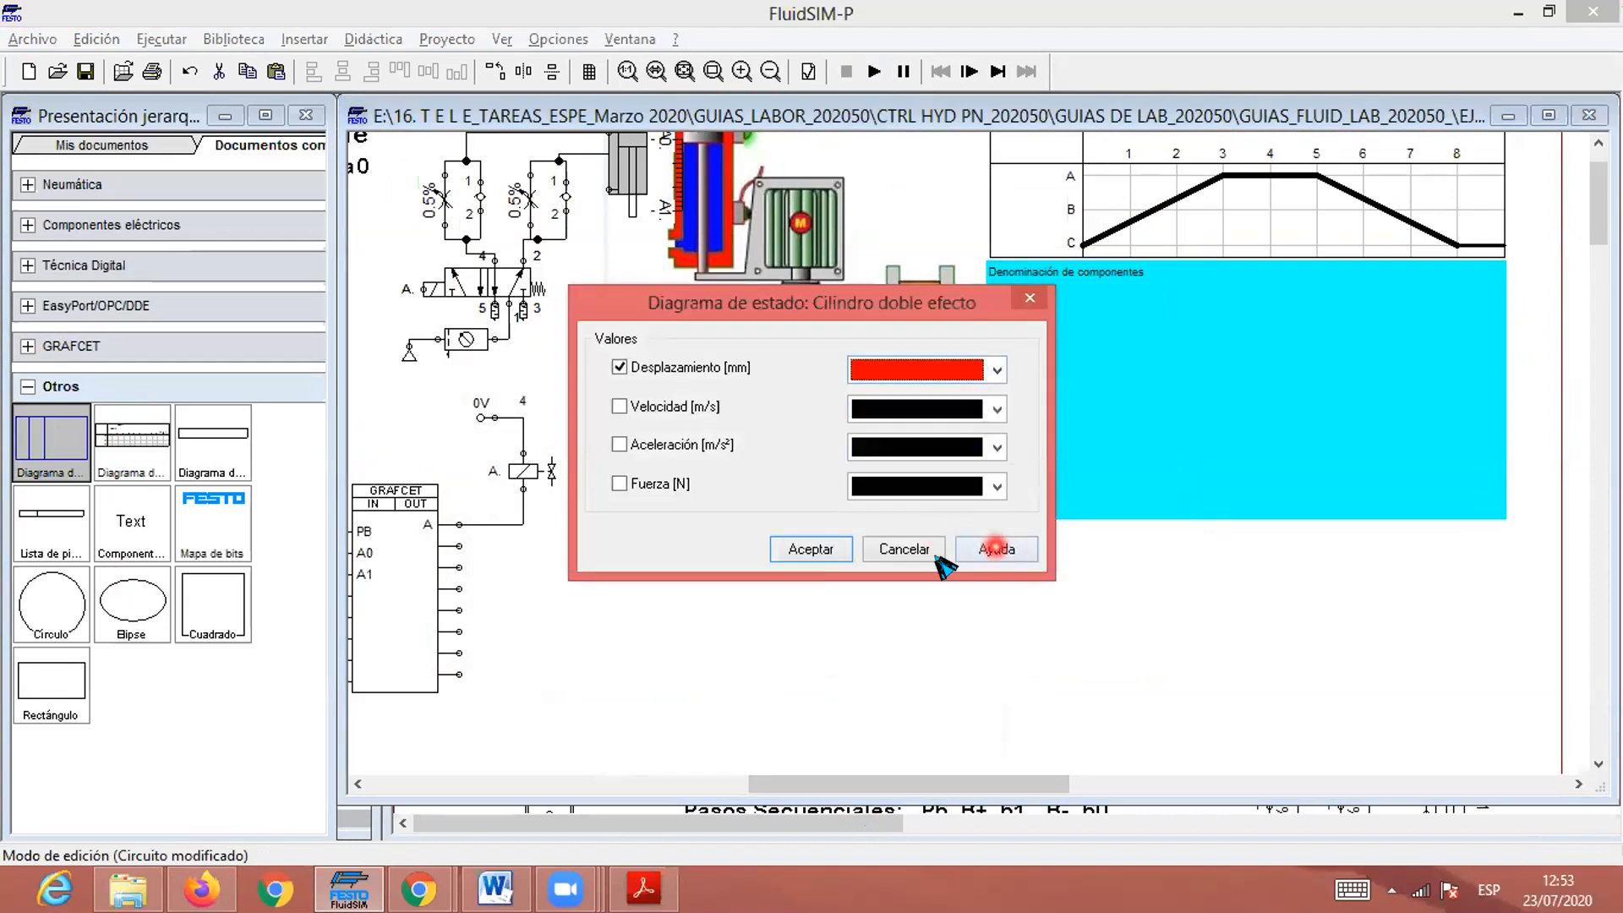
left_click(831, 558)
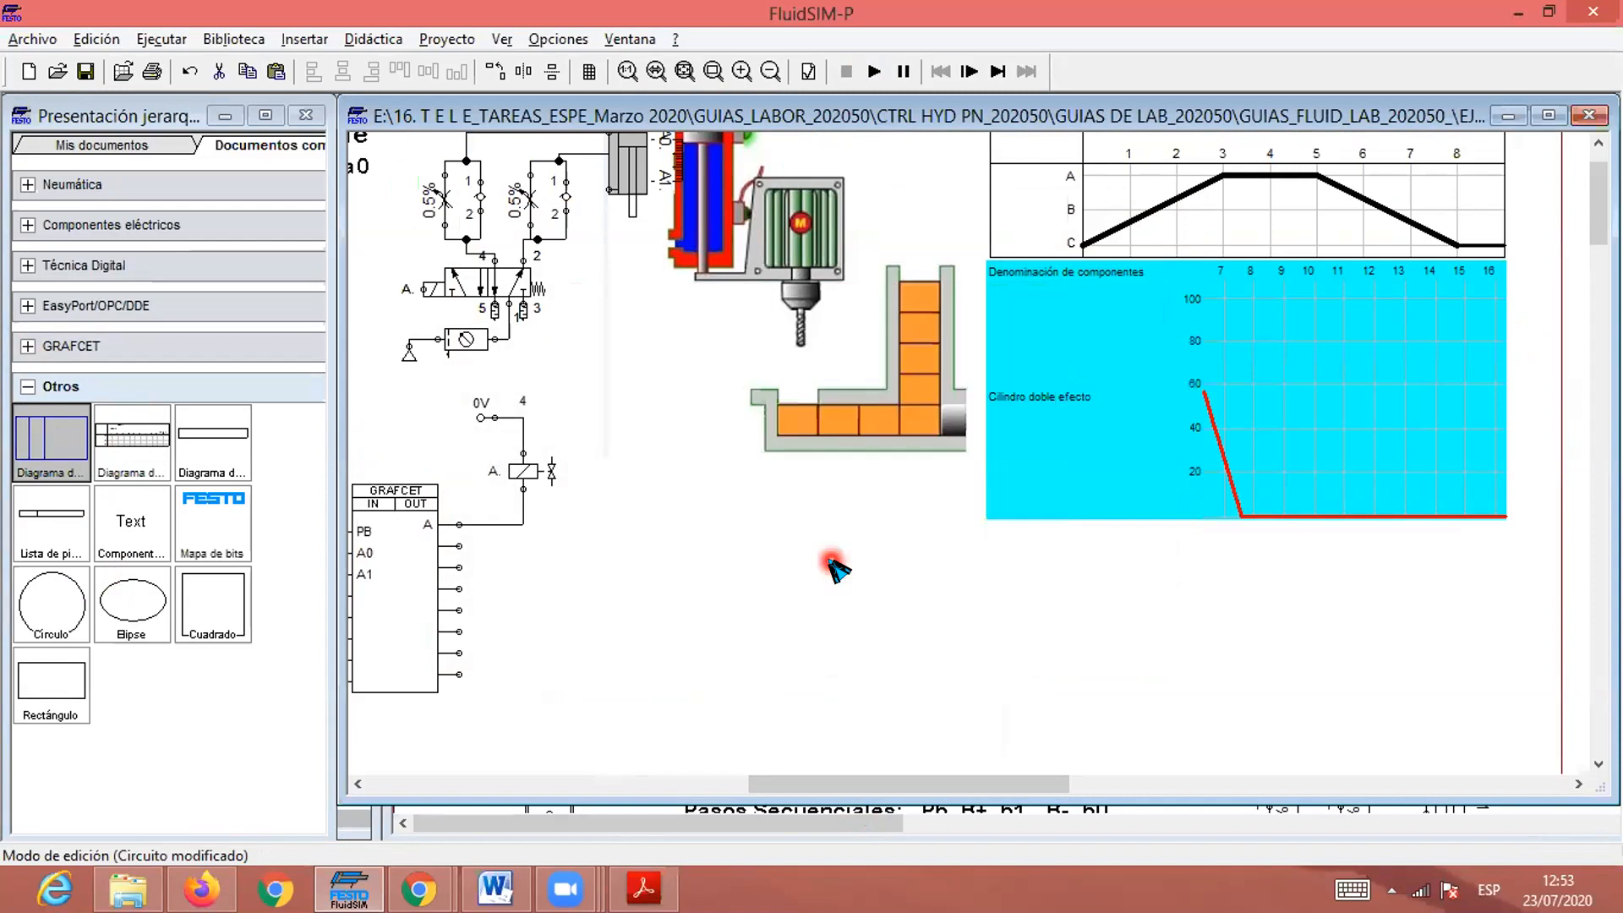
Simulate the circuit despite the warnings, actuate push button PB to run the A+ A- cycle, and stop the simulation.
left_click_drag(790, 782, 691, 771)
scroll(763, 754, "down", 2)
scroll(780, 770, "up", 1)
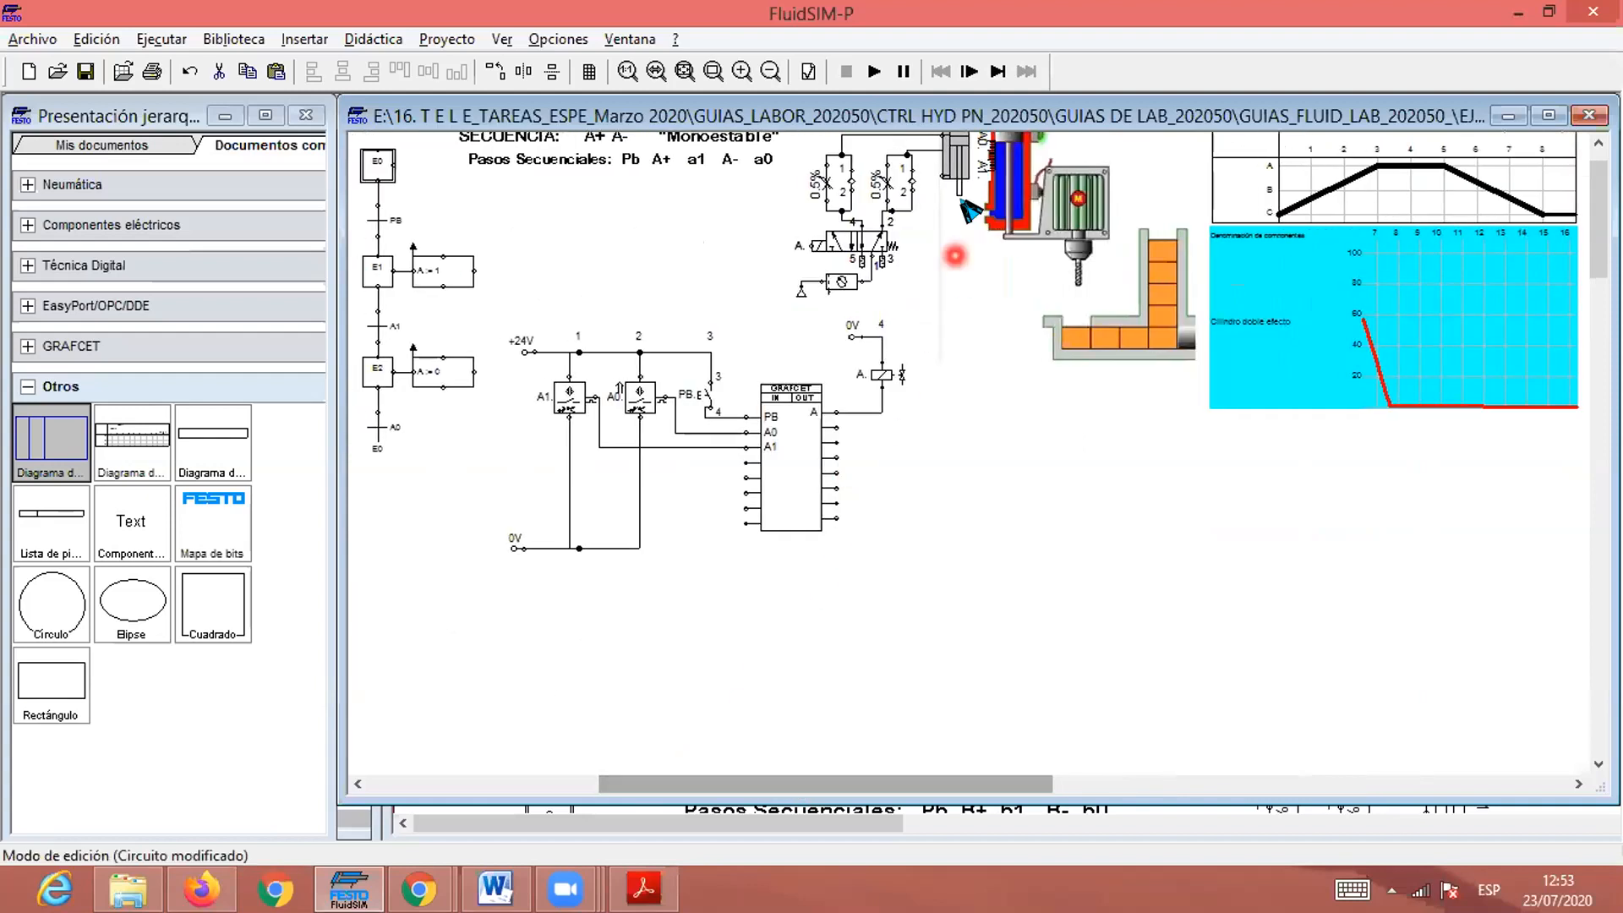
left_click(695, 395)
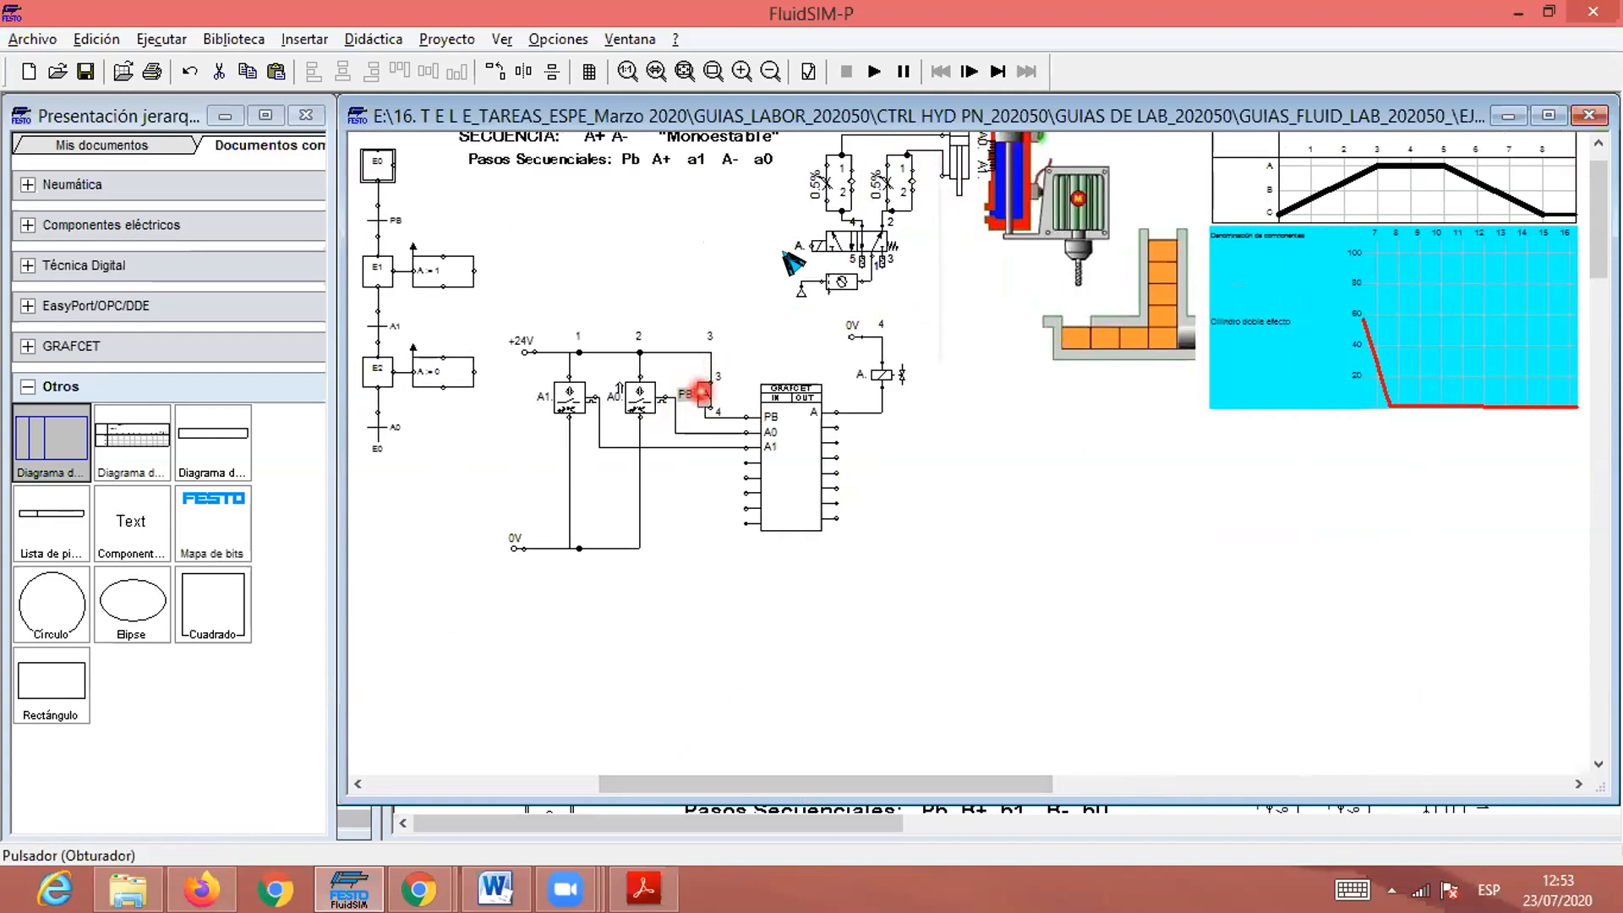
left_click(868, 76)
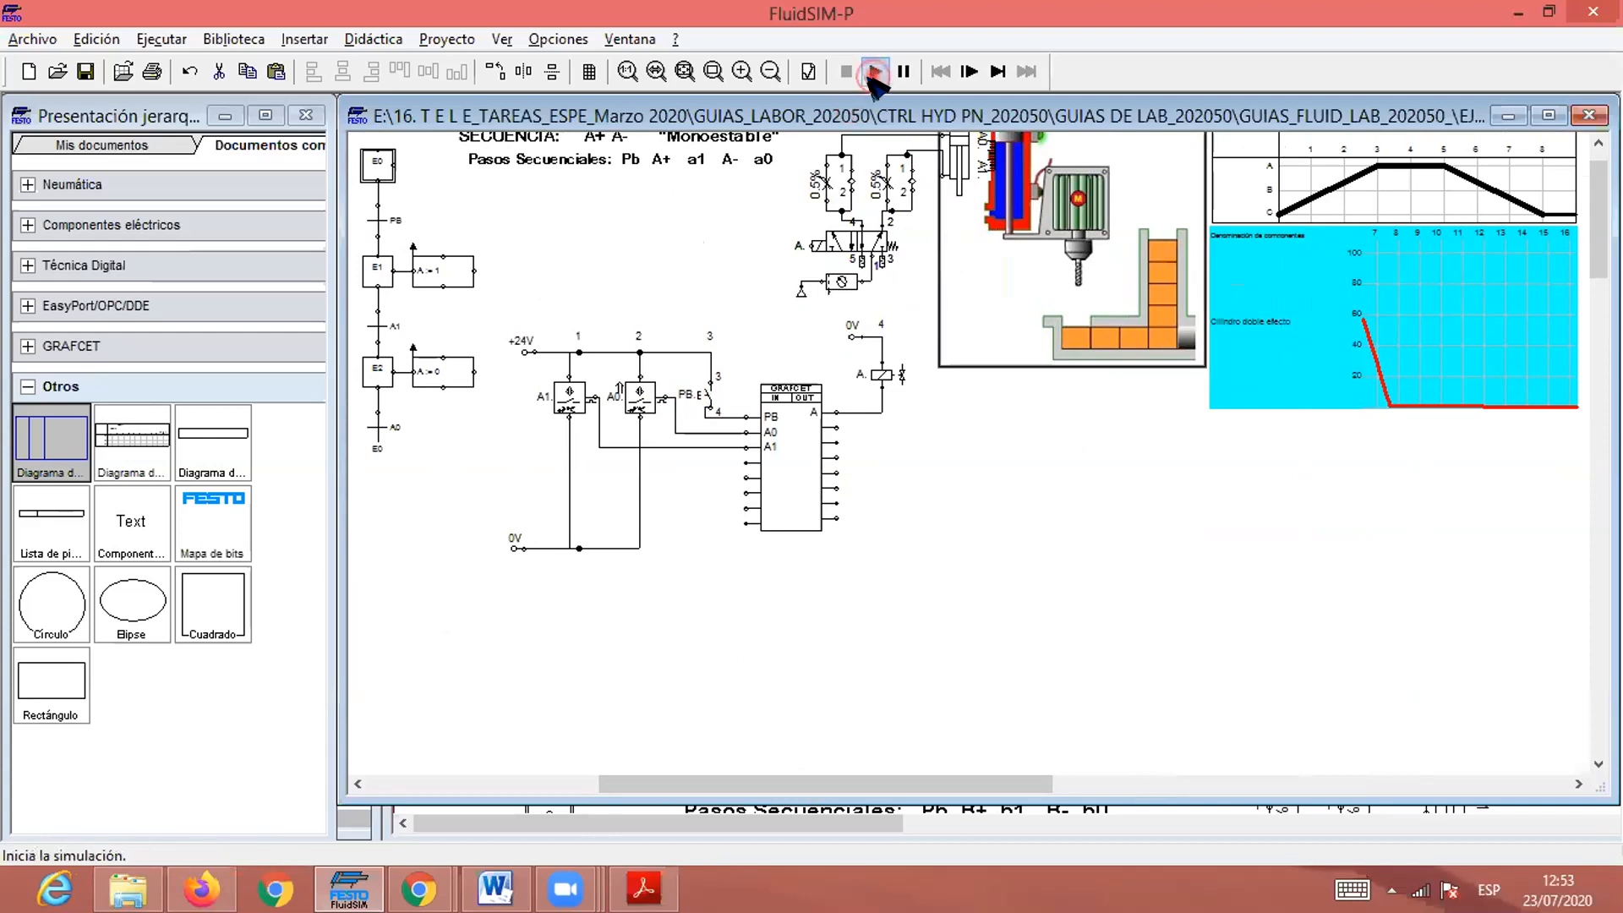
left_click(715, 474)
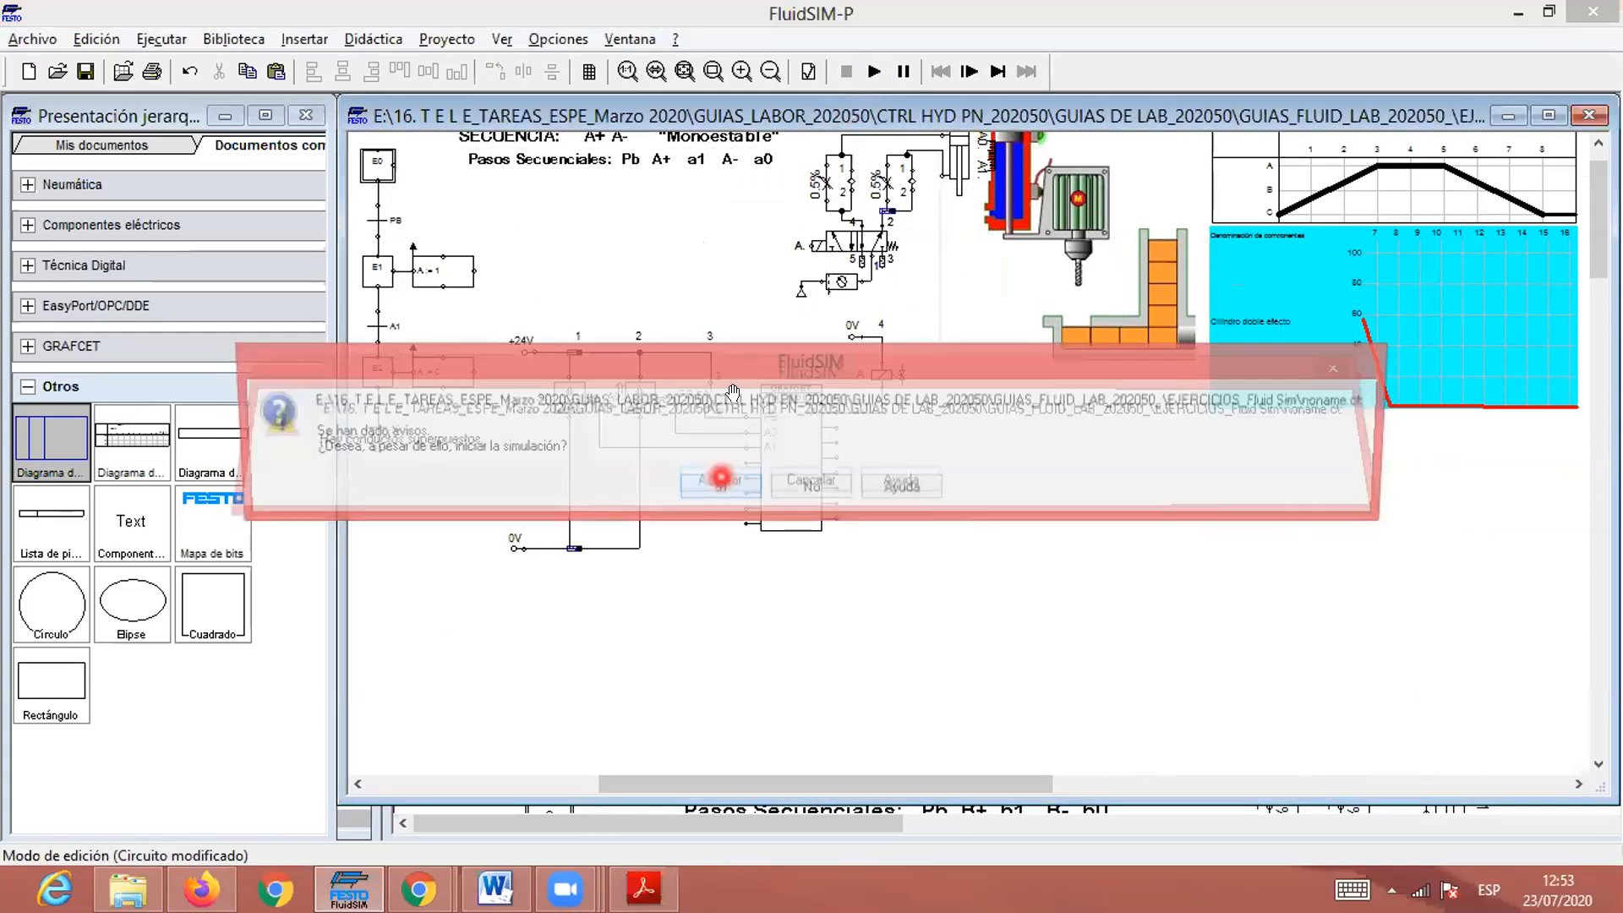
left_click(716, 479)
left_click(715, 395)
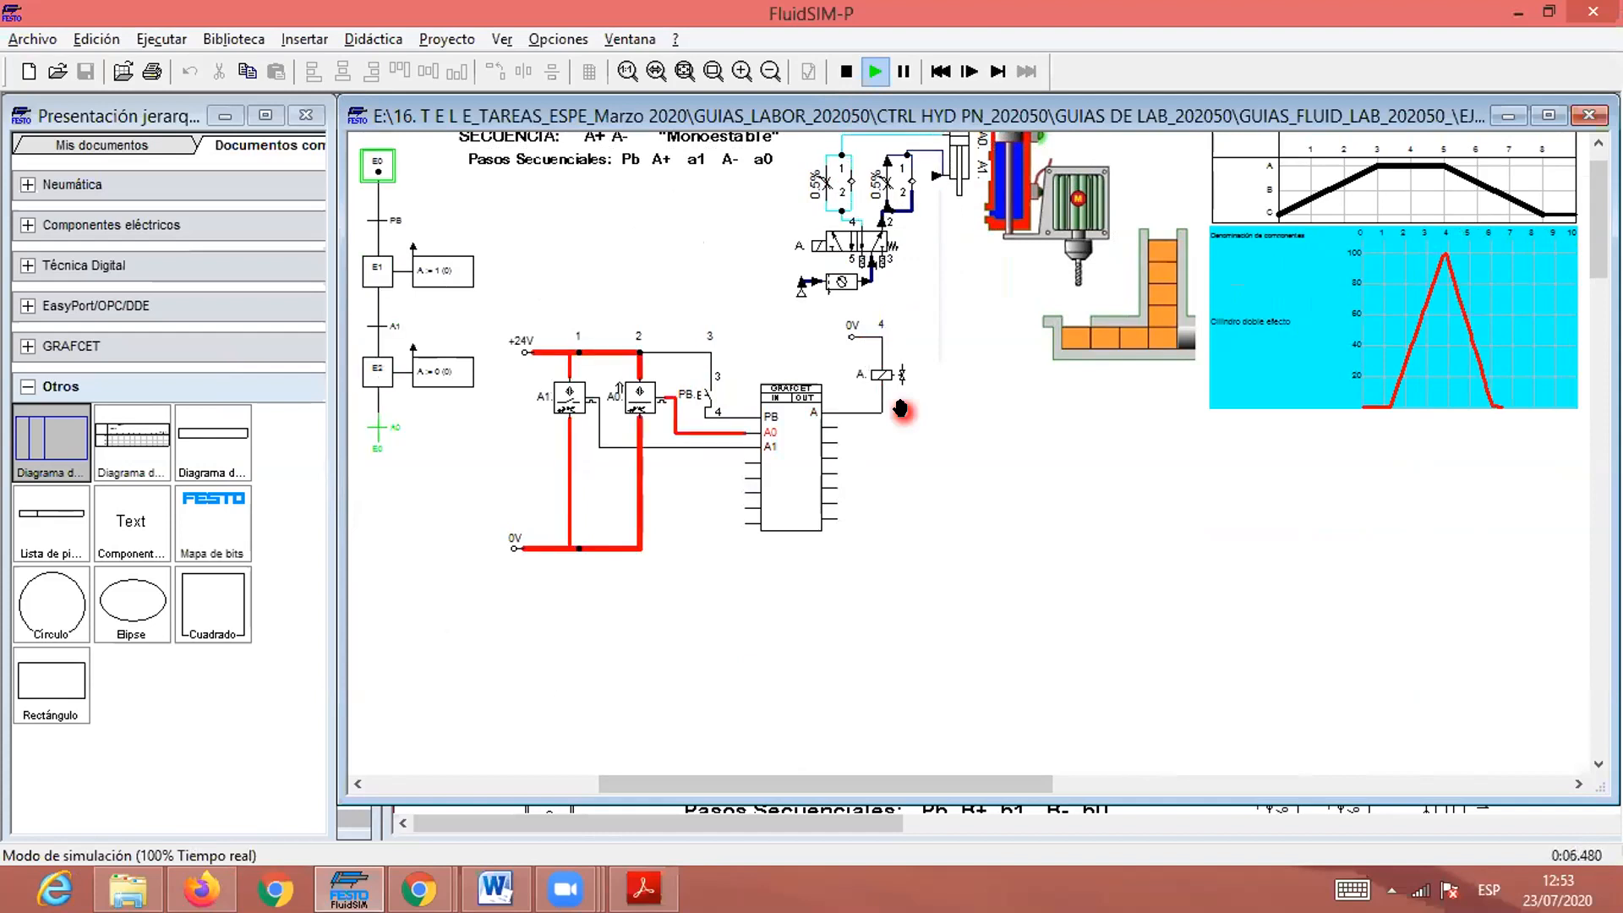
left_click(846, 71)
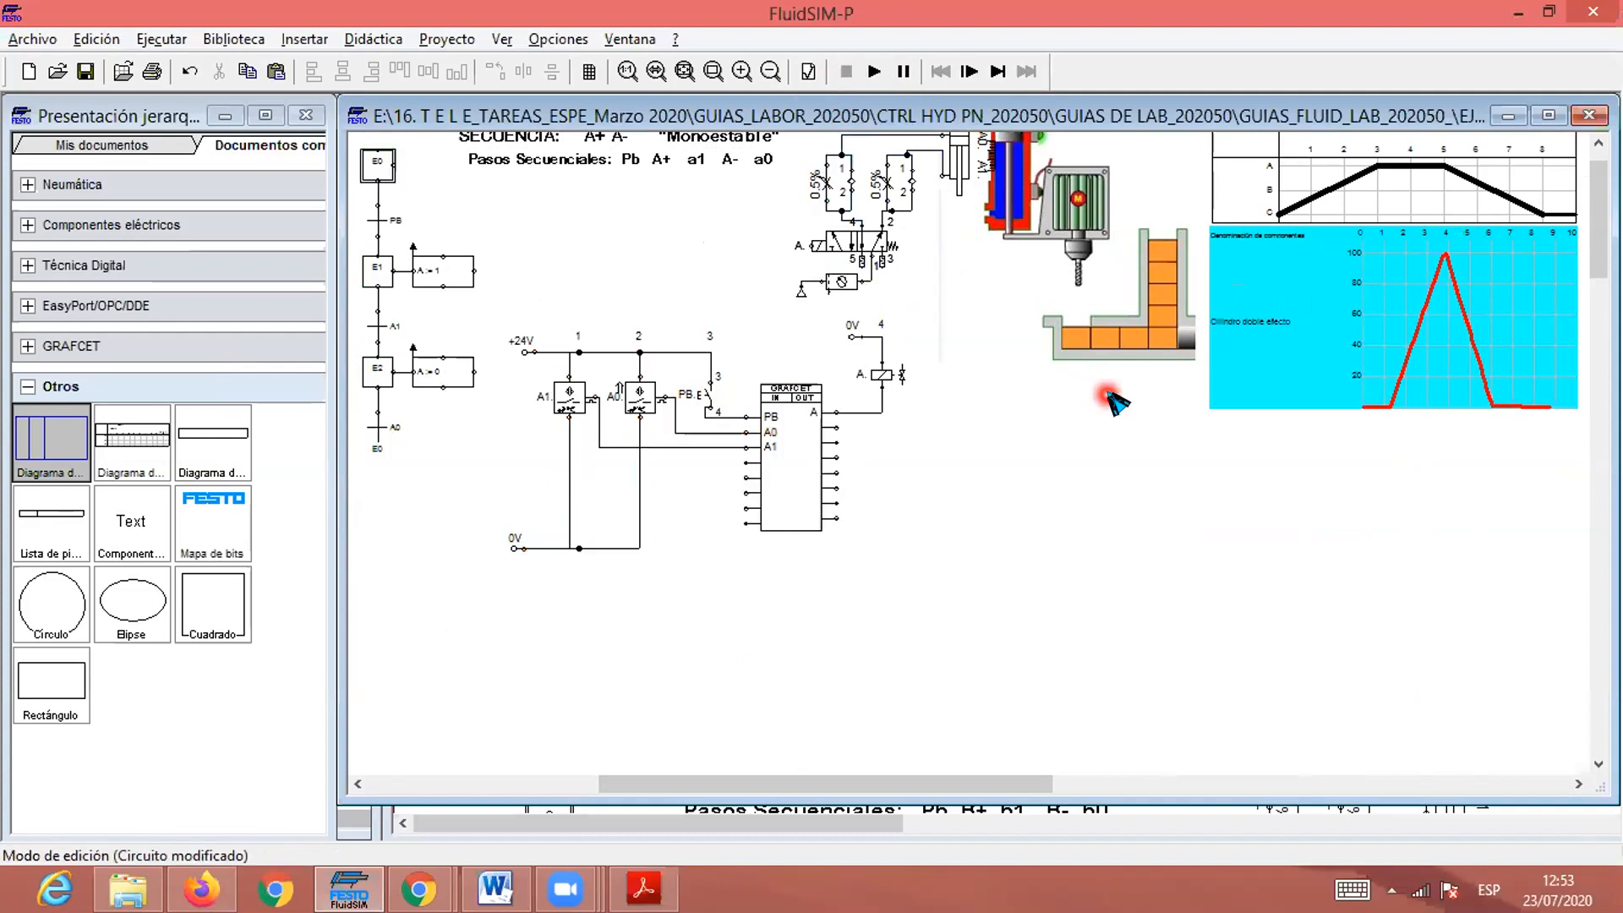
mouse_move(1433, 315)
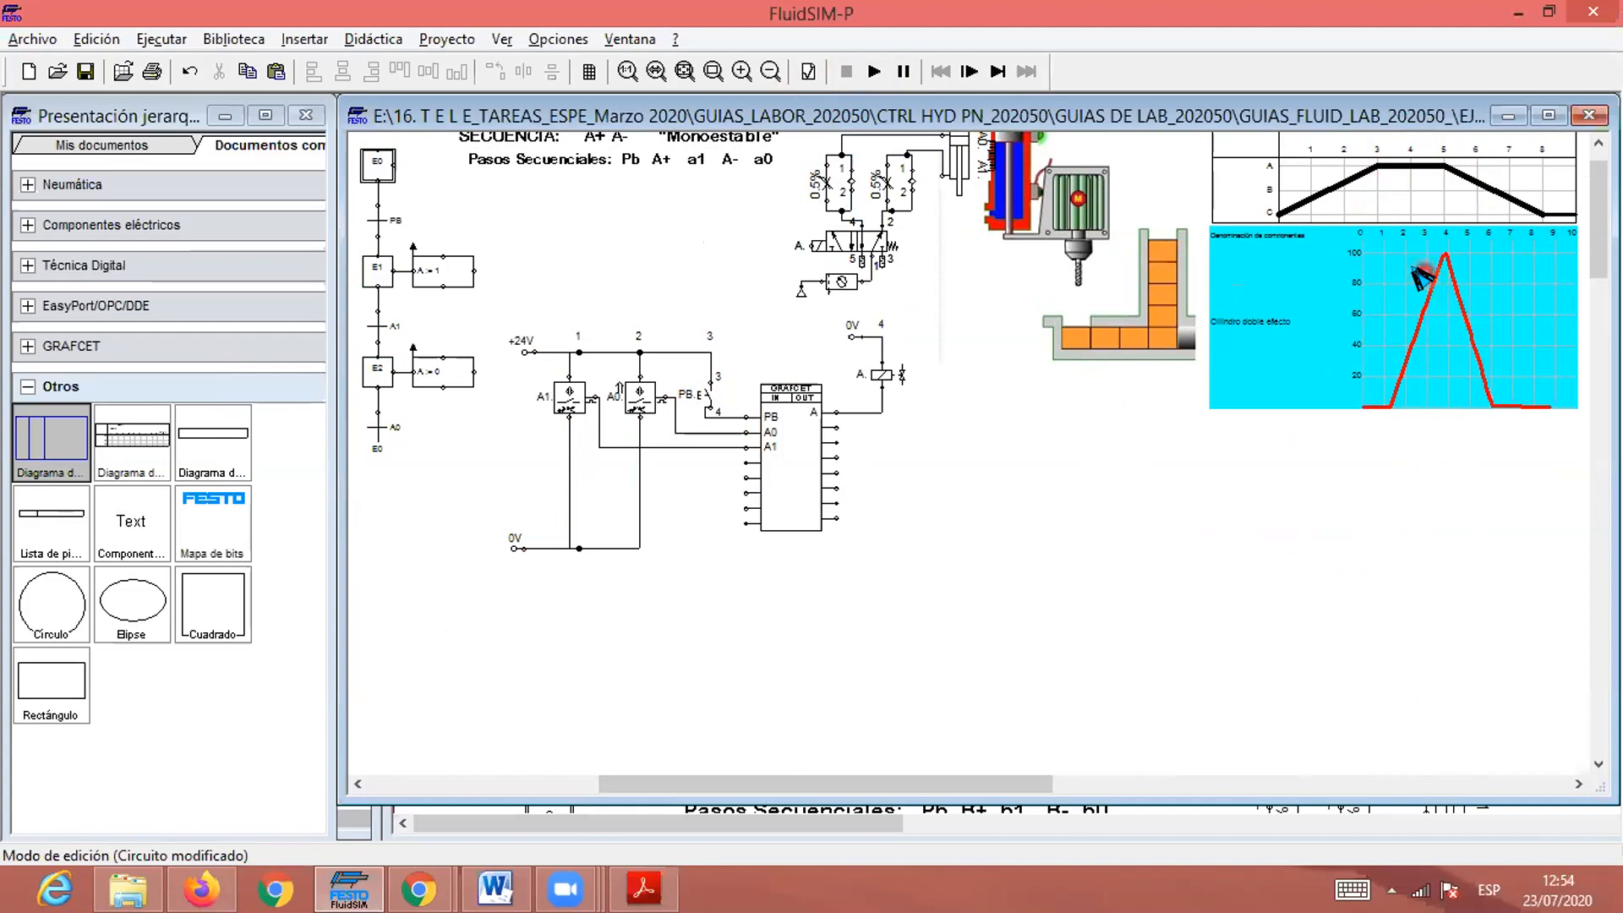
mouse_move(1437, 383)
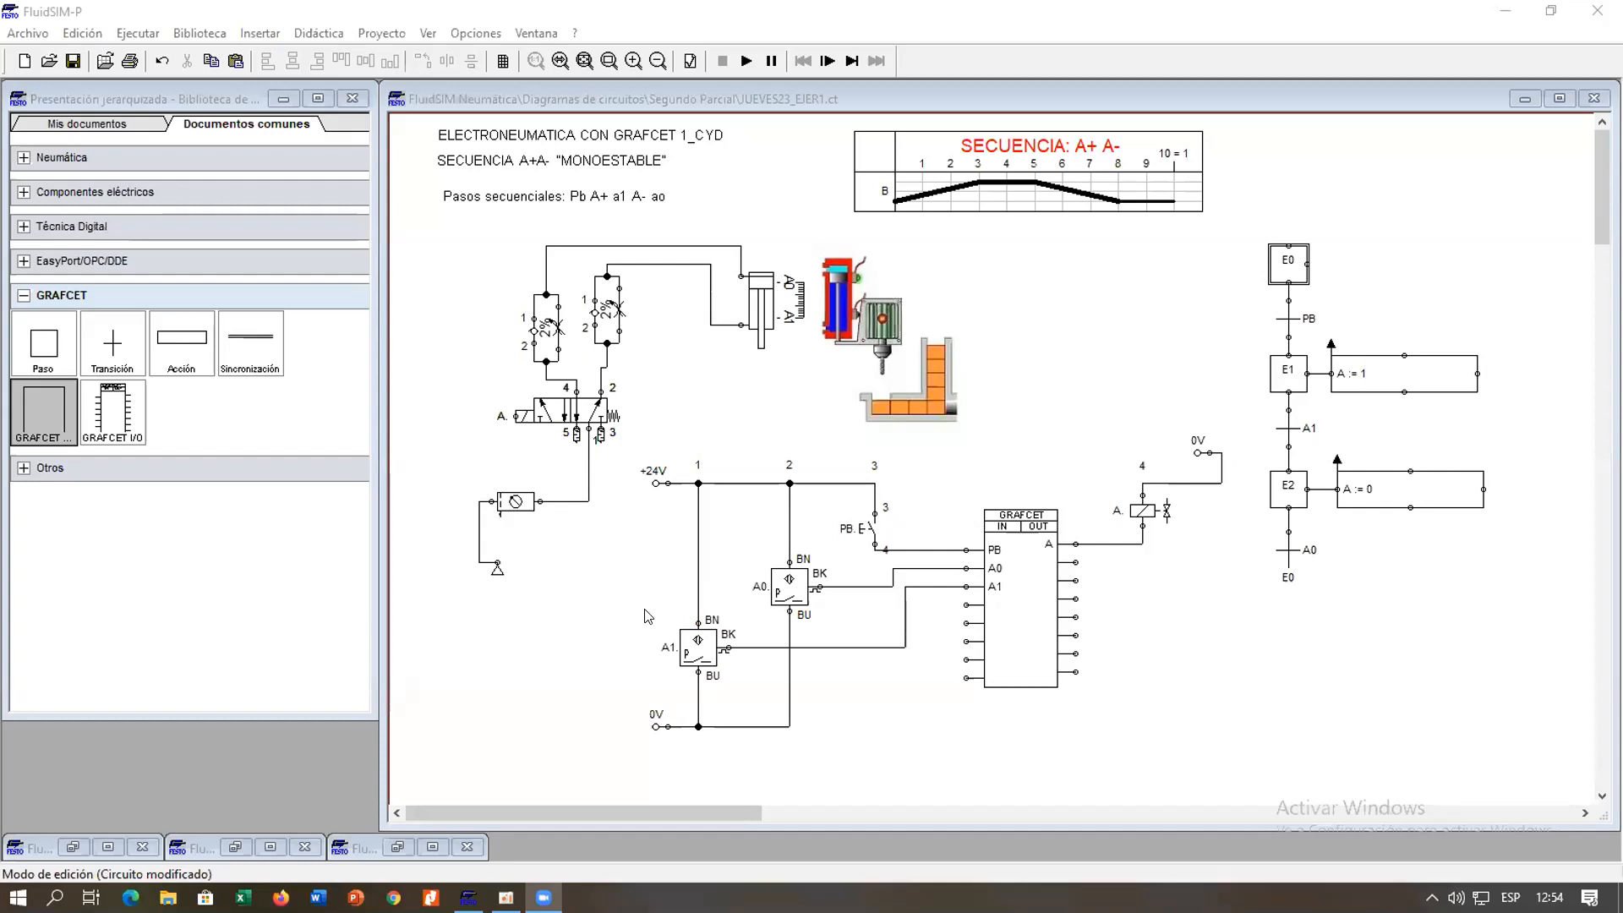
Try to simulate the JUEVES23_EJER1.ct circuit and dismiss the error message.
left_click(567, 680)
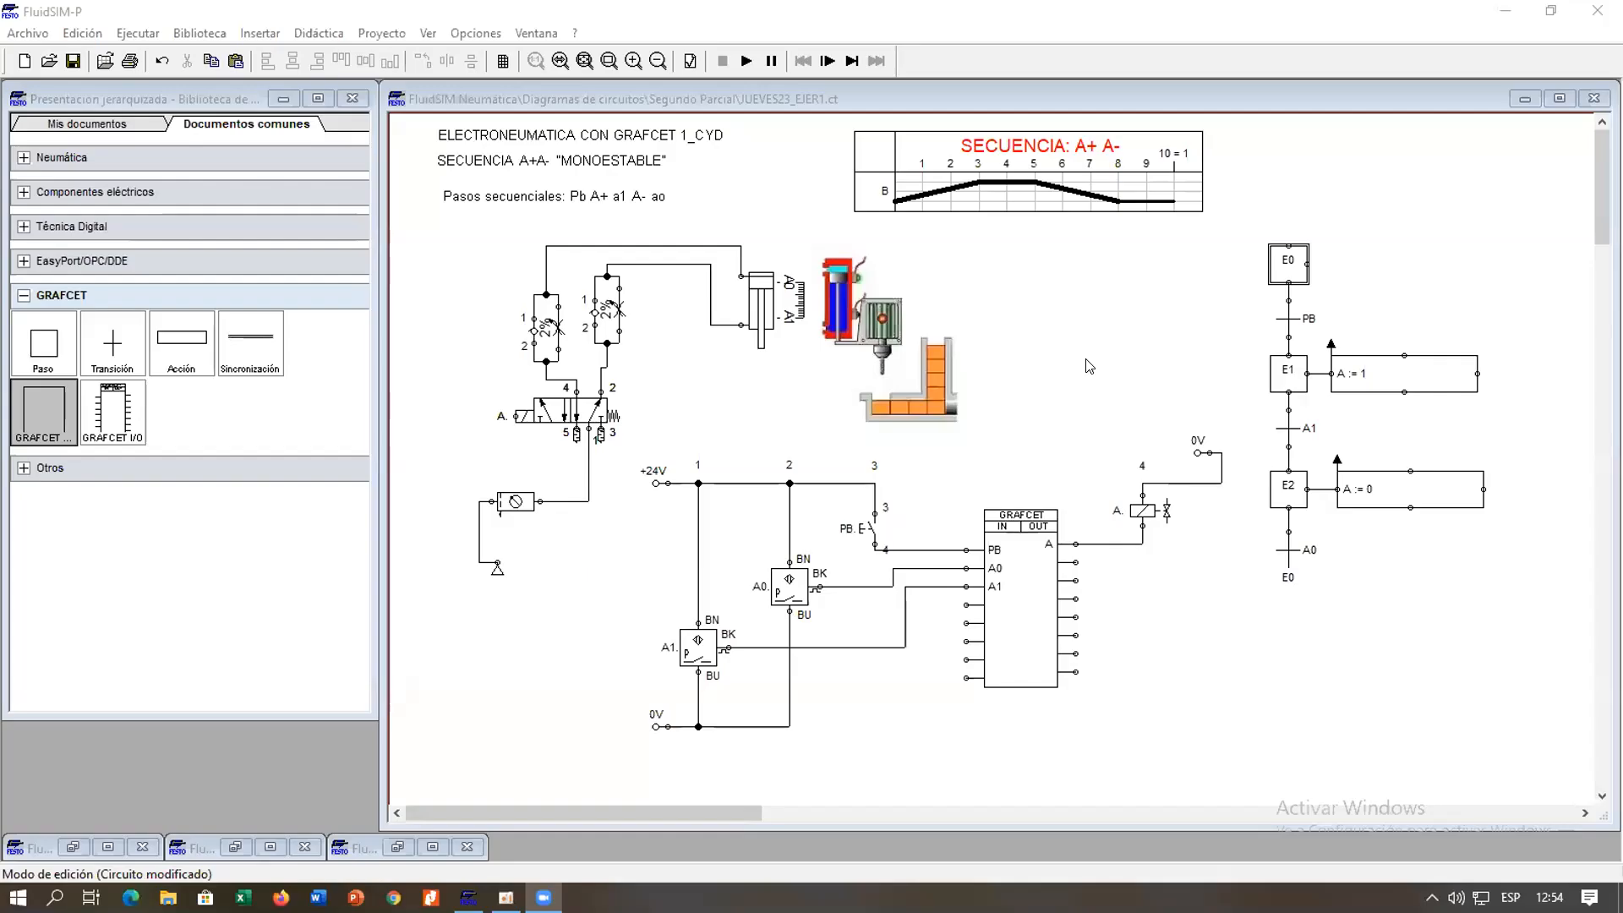
left_click(1049, 545)
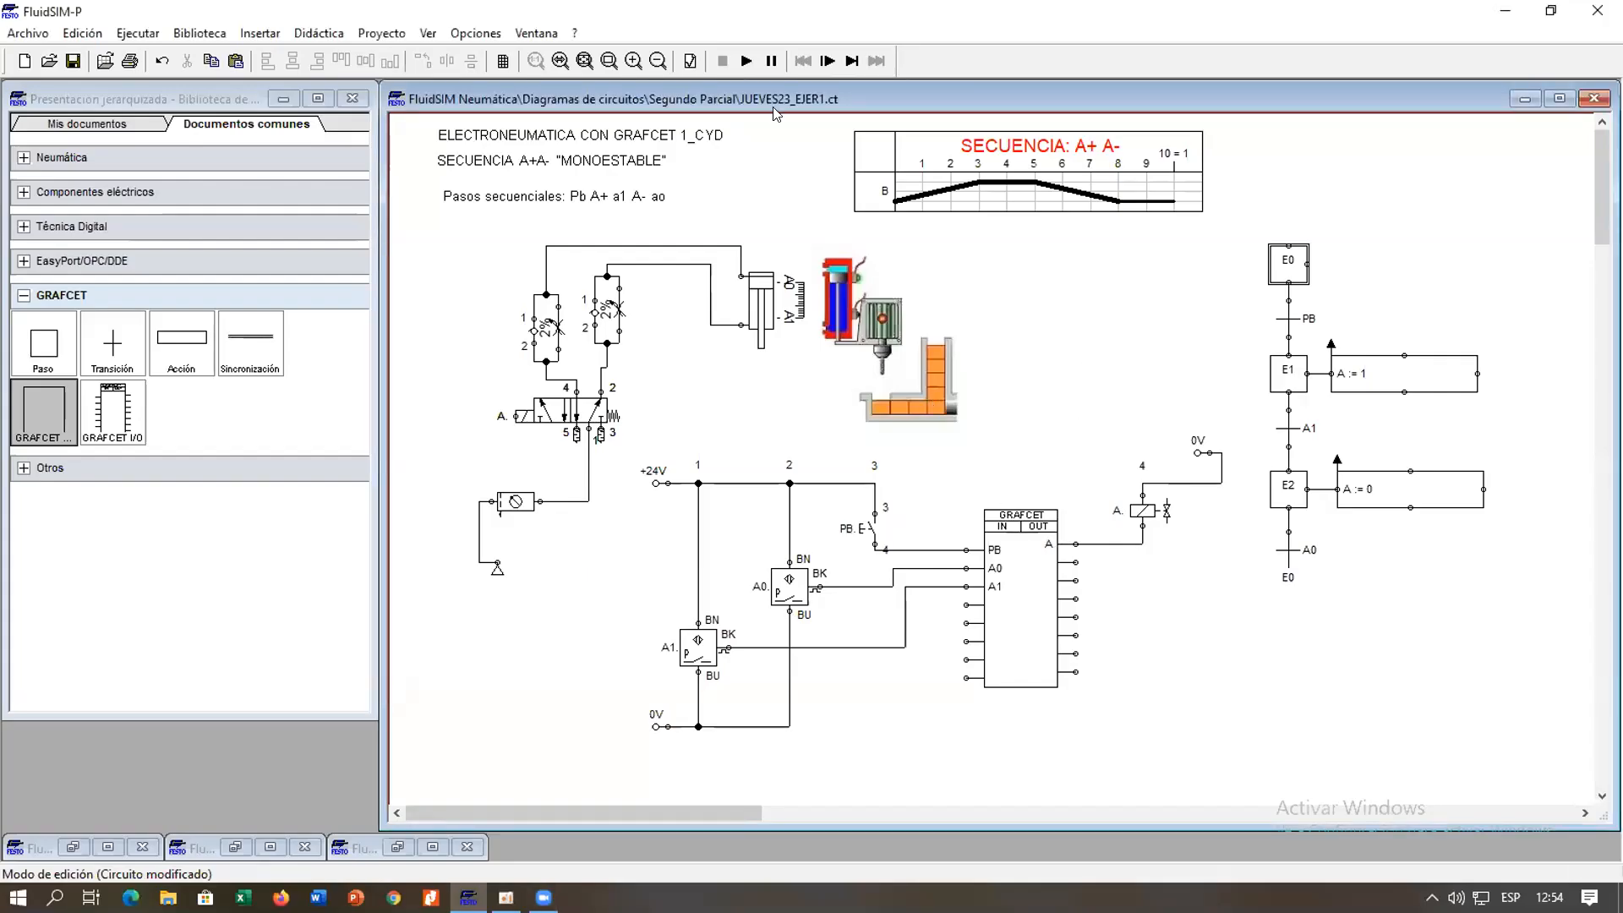
key("F9")
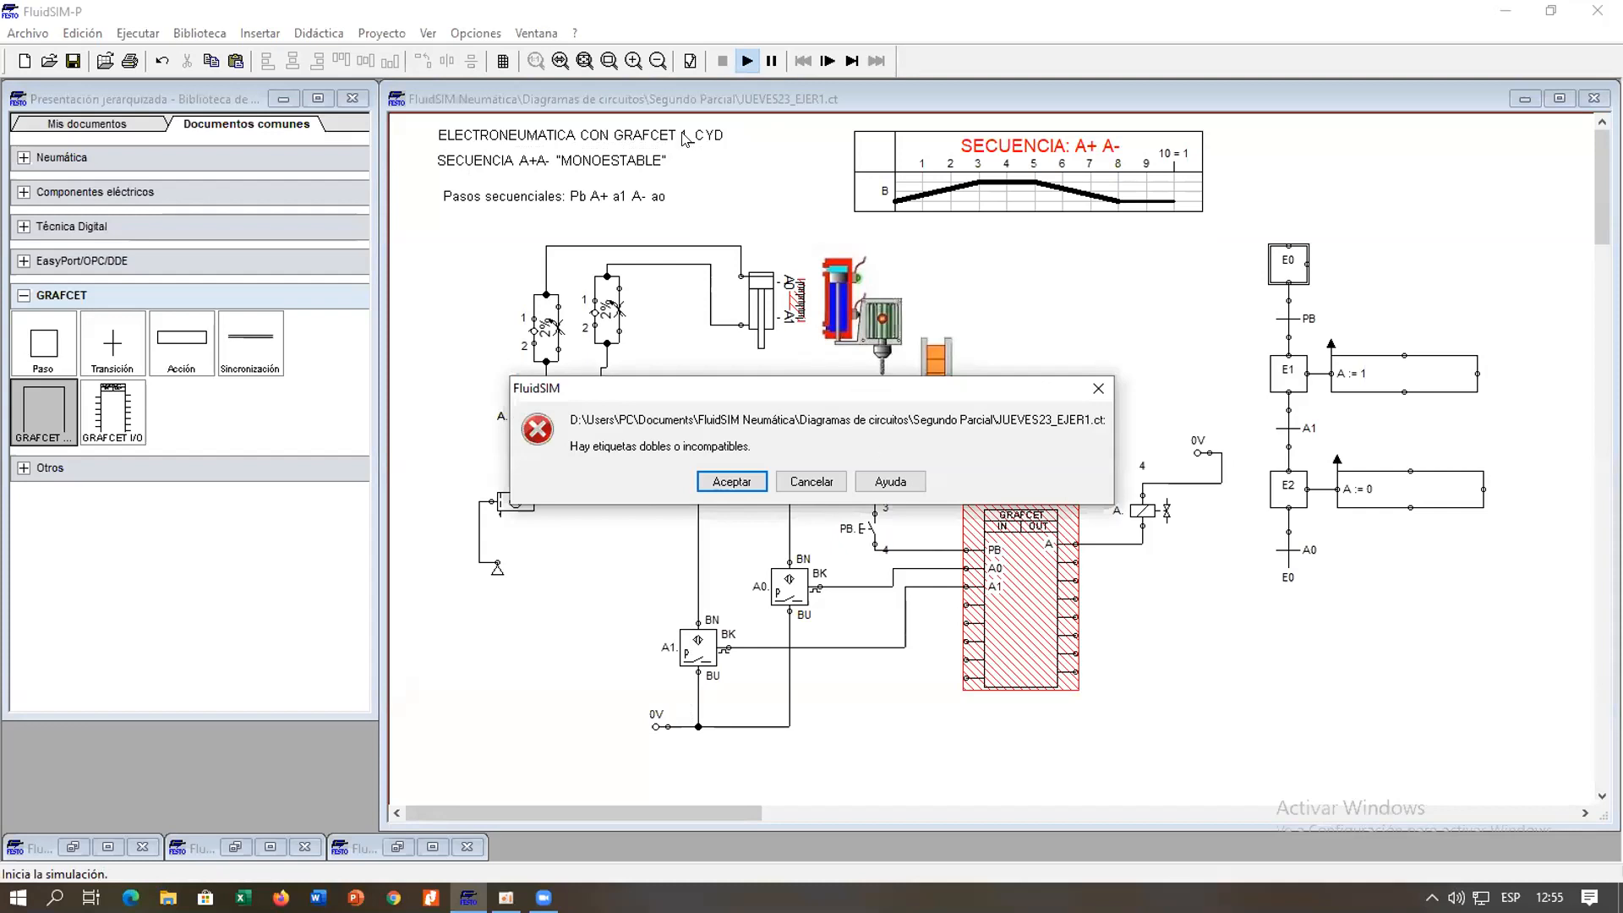
left_click(731, 482)
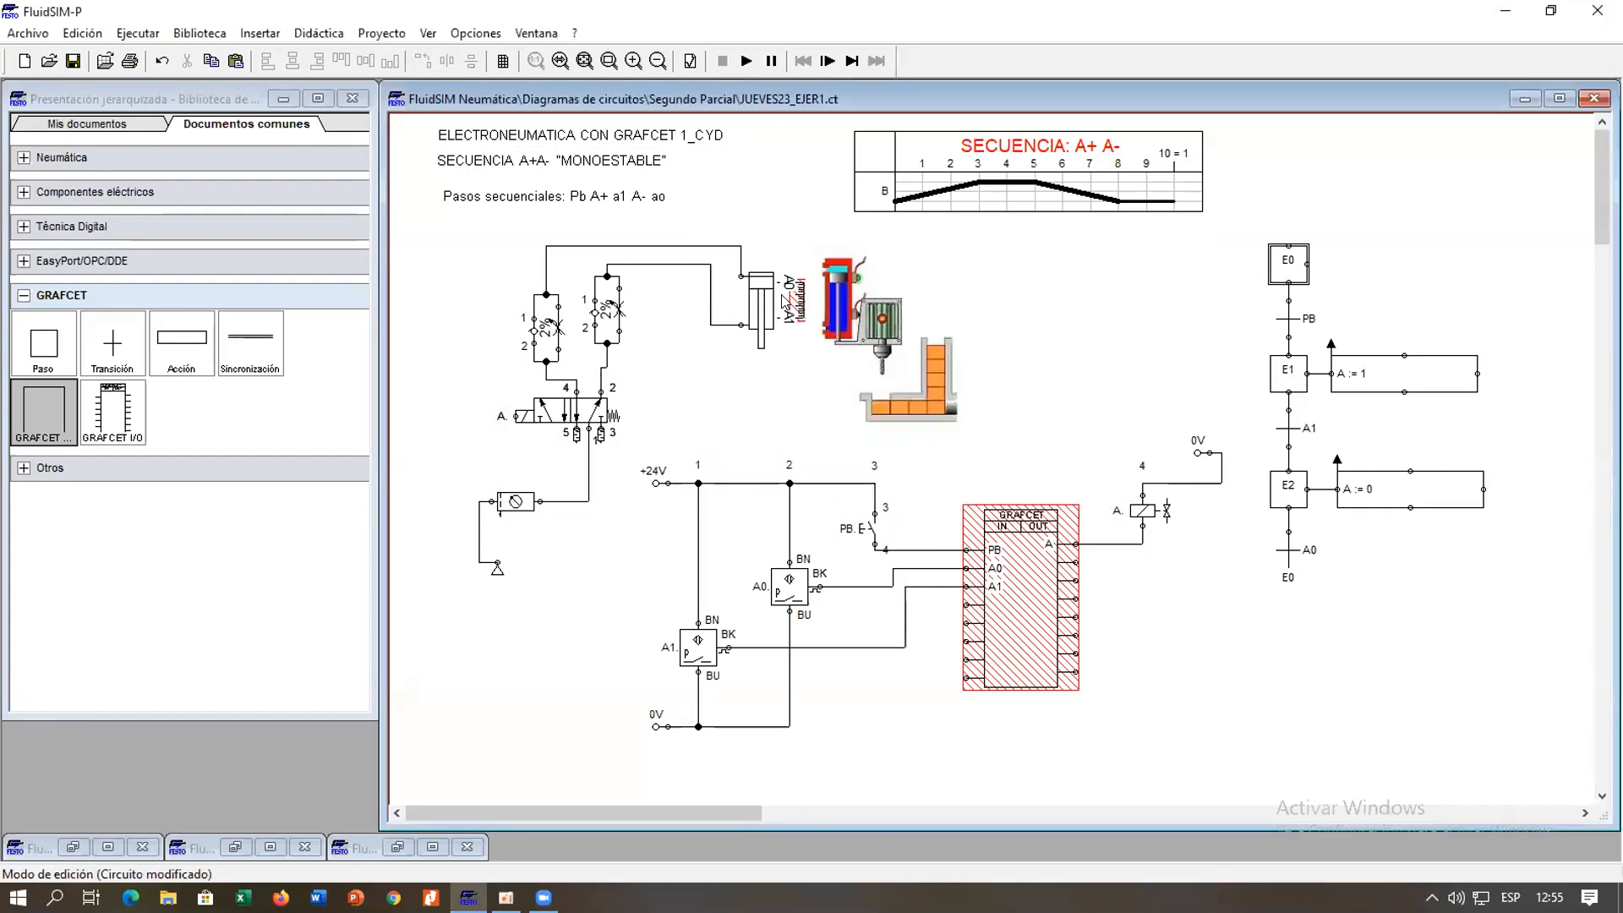
Rename the cylinder's actuating labels as A0. and A1., and try to simulate the circuit.
double_click(757, 313)
left_click(845, 245)
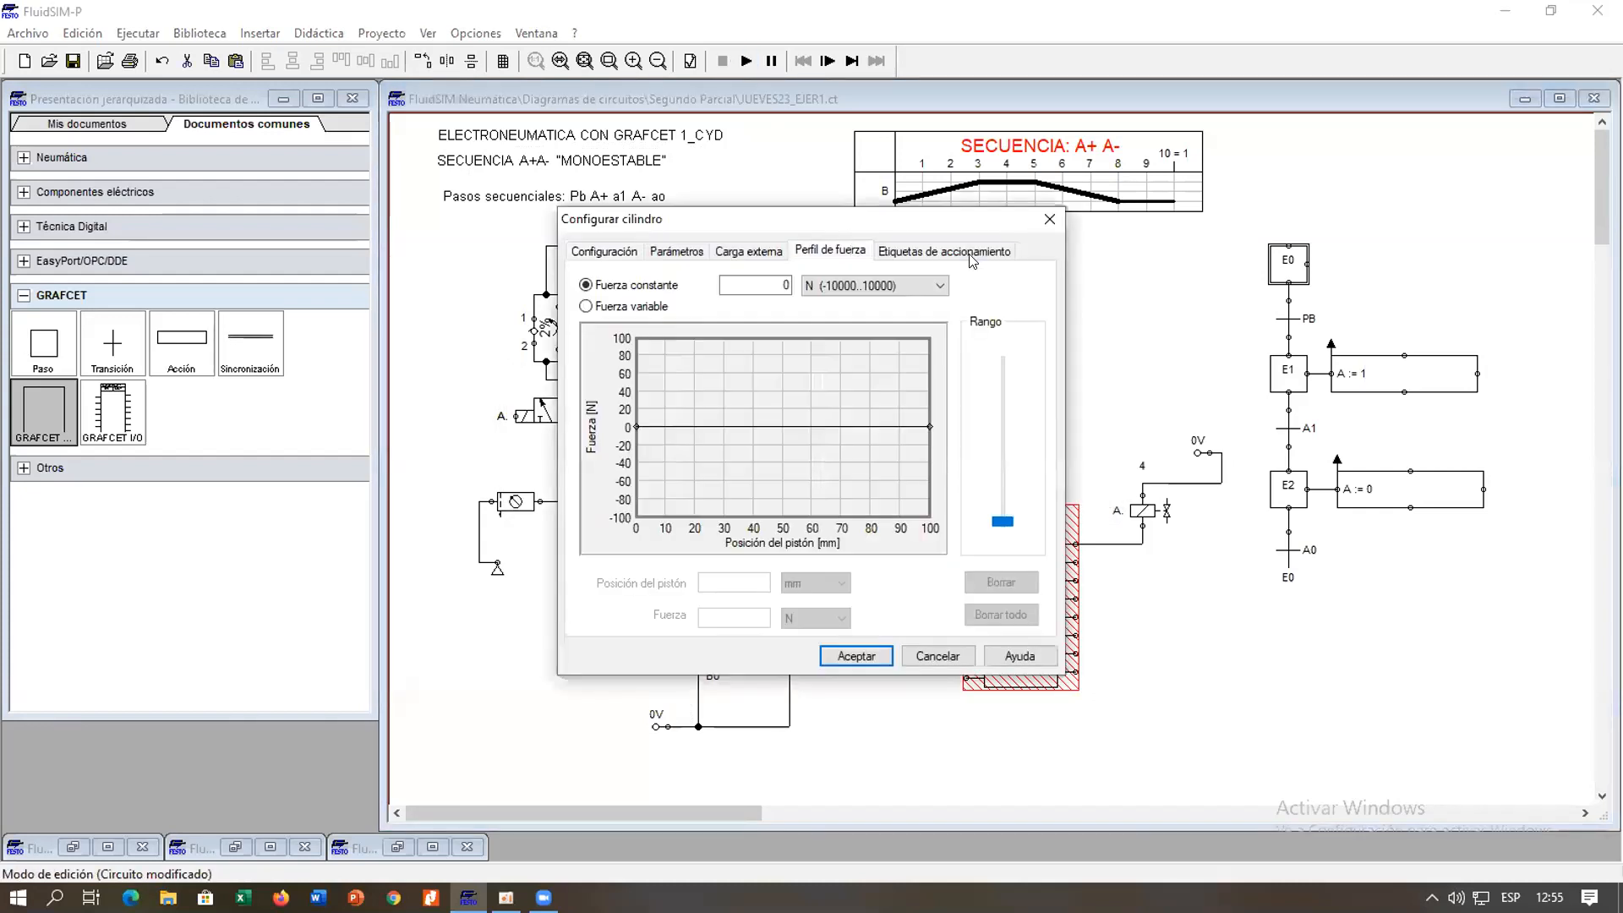
left_click(962, 252)
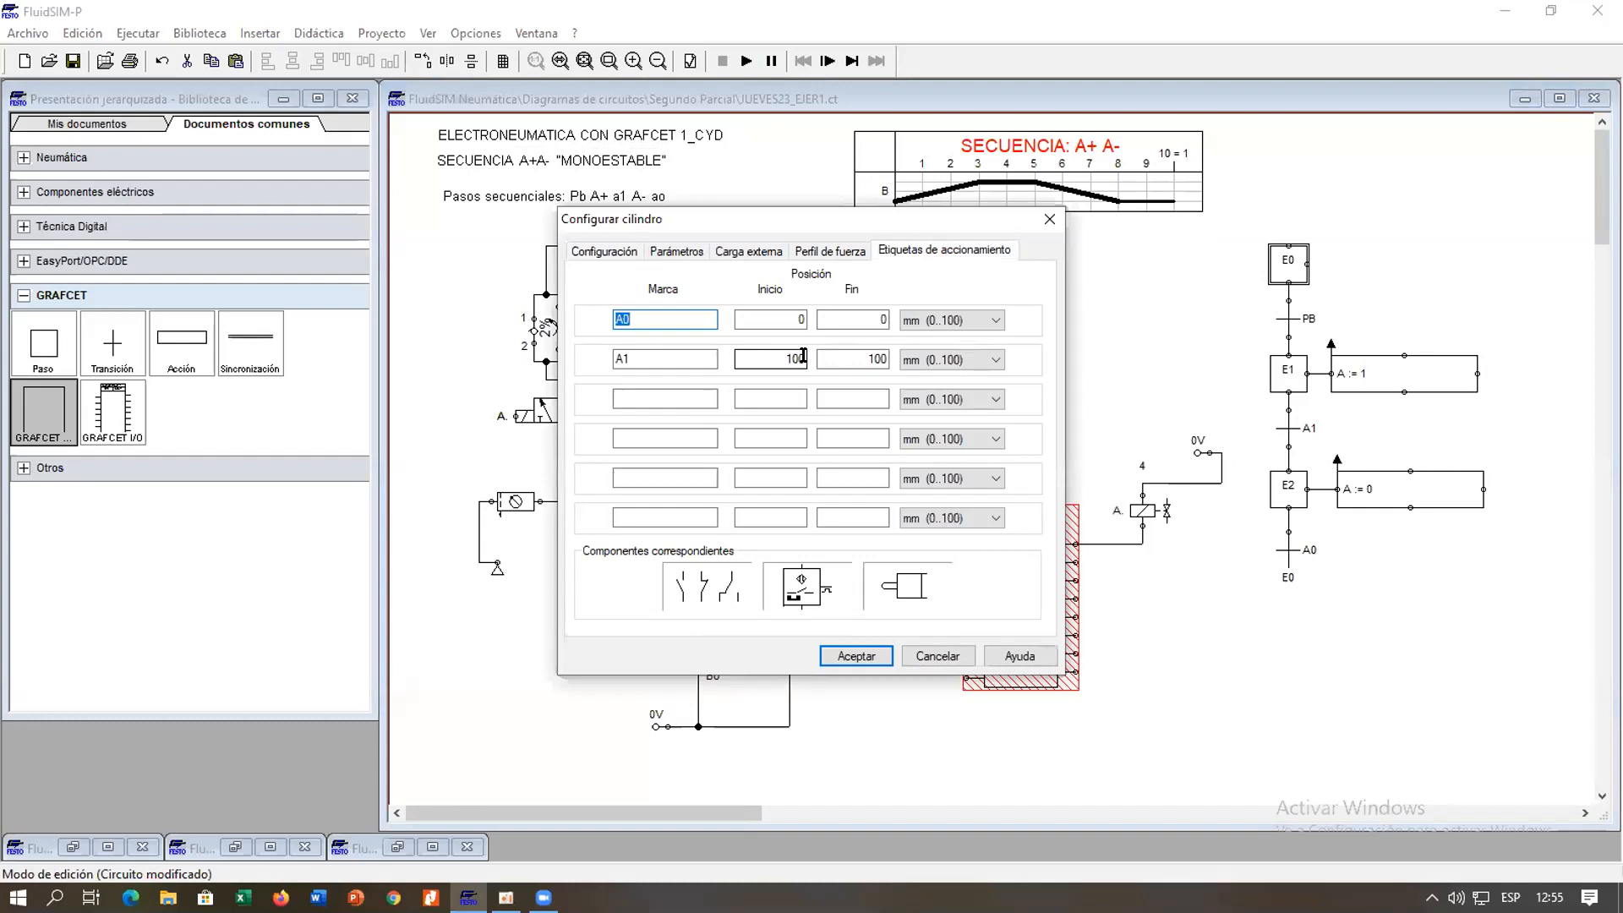
left_click(675, 318)
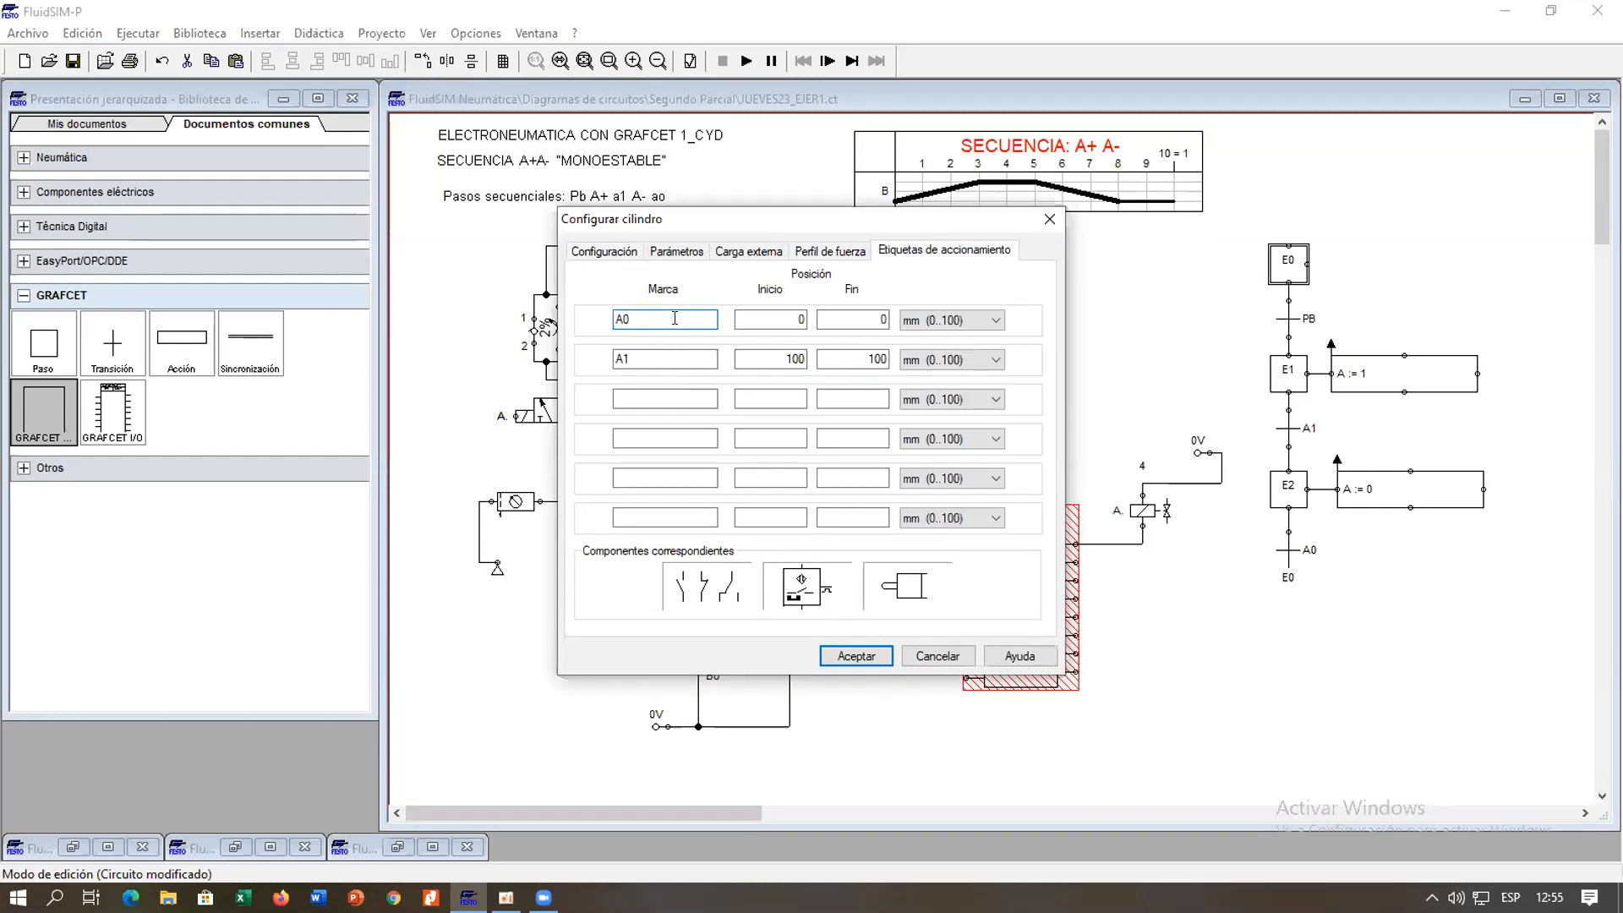
left_click(675, 357)
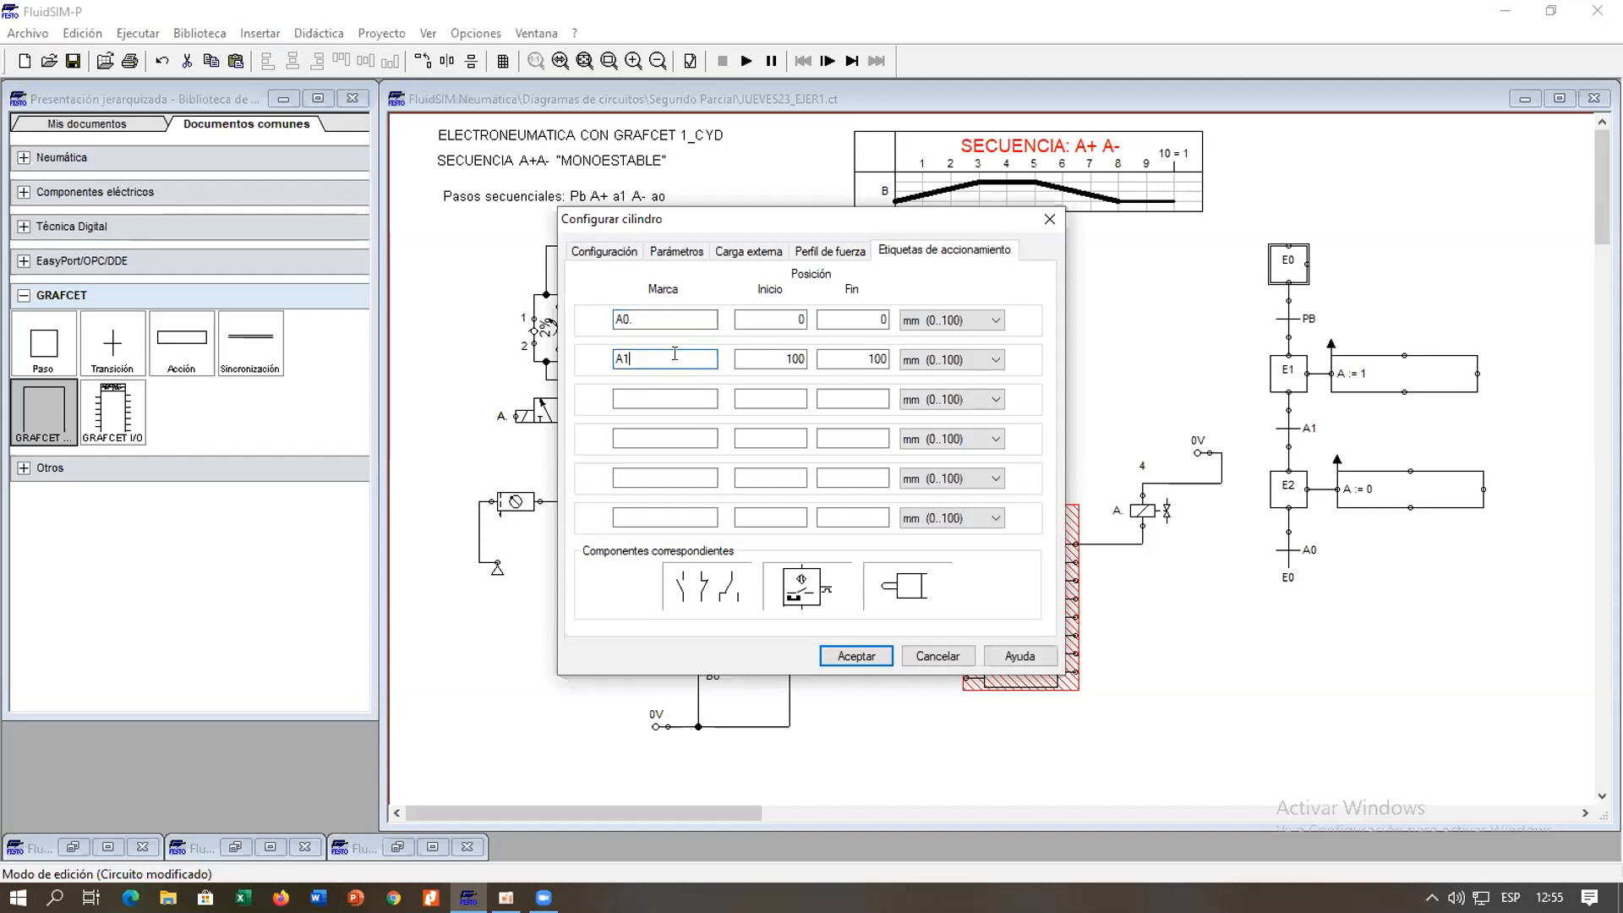
left_click(856, 656)
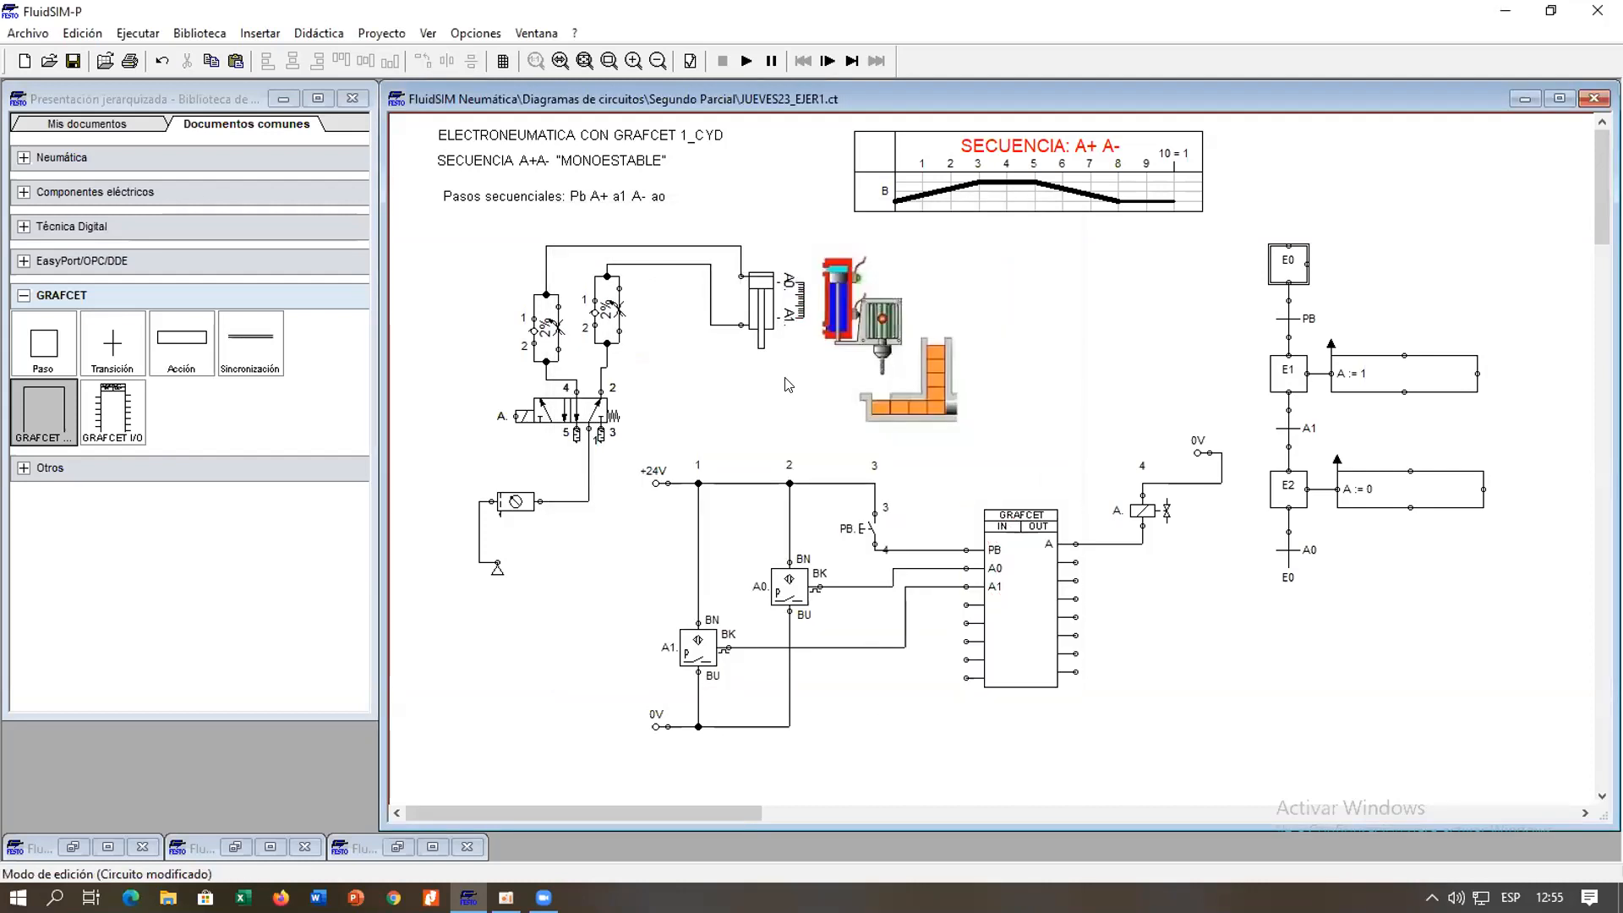
left_click(744, 59)
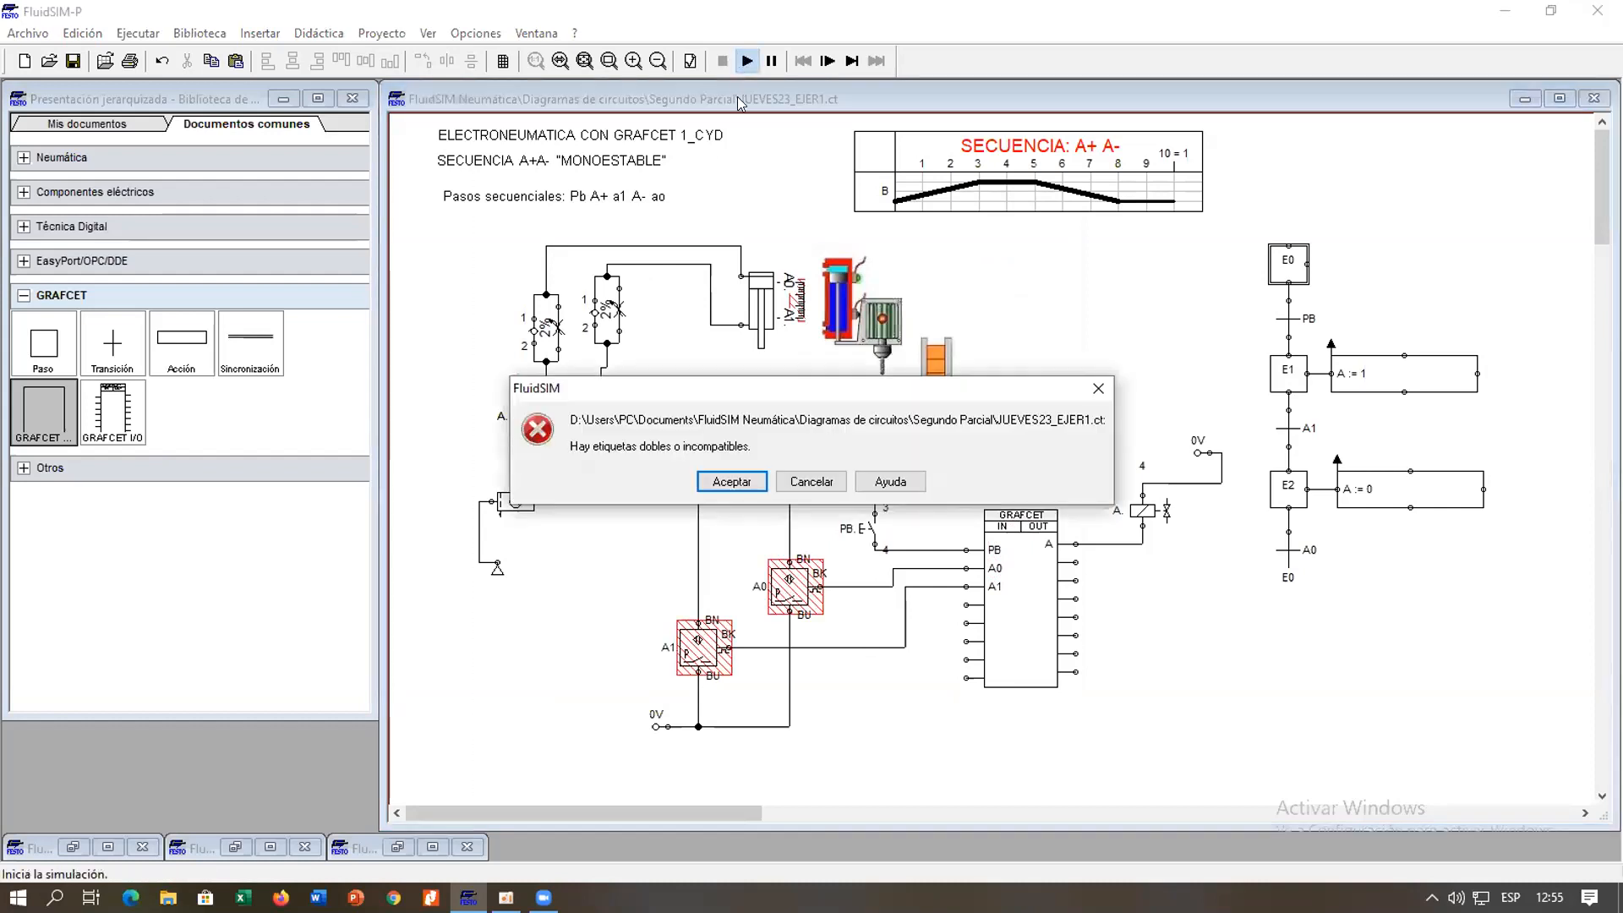
left_click(714, 482)
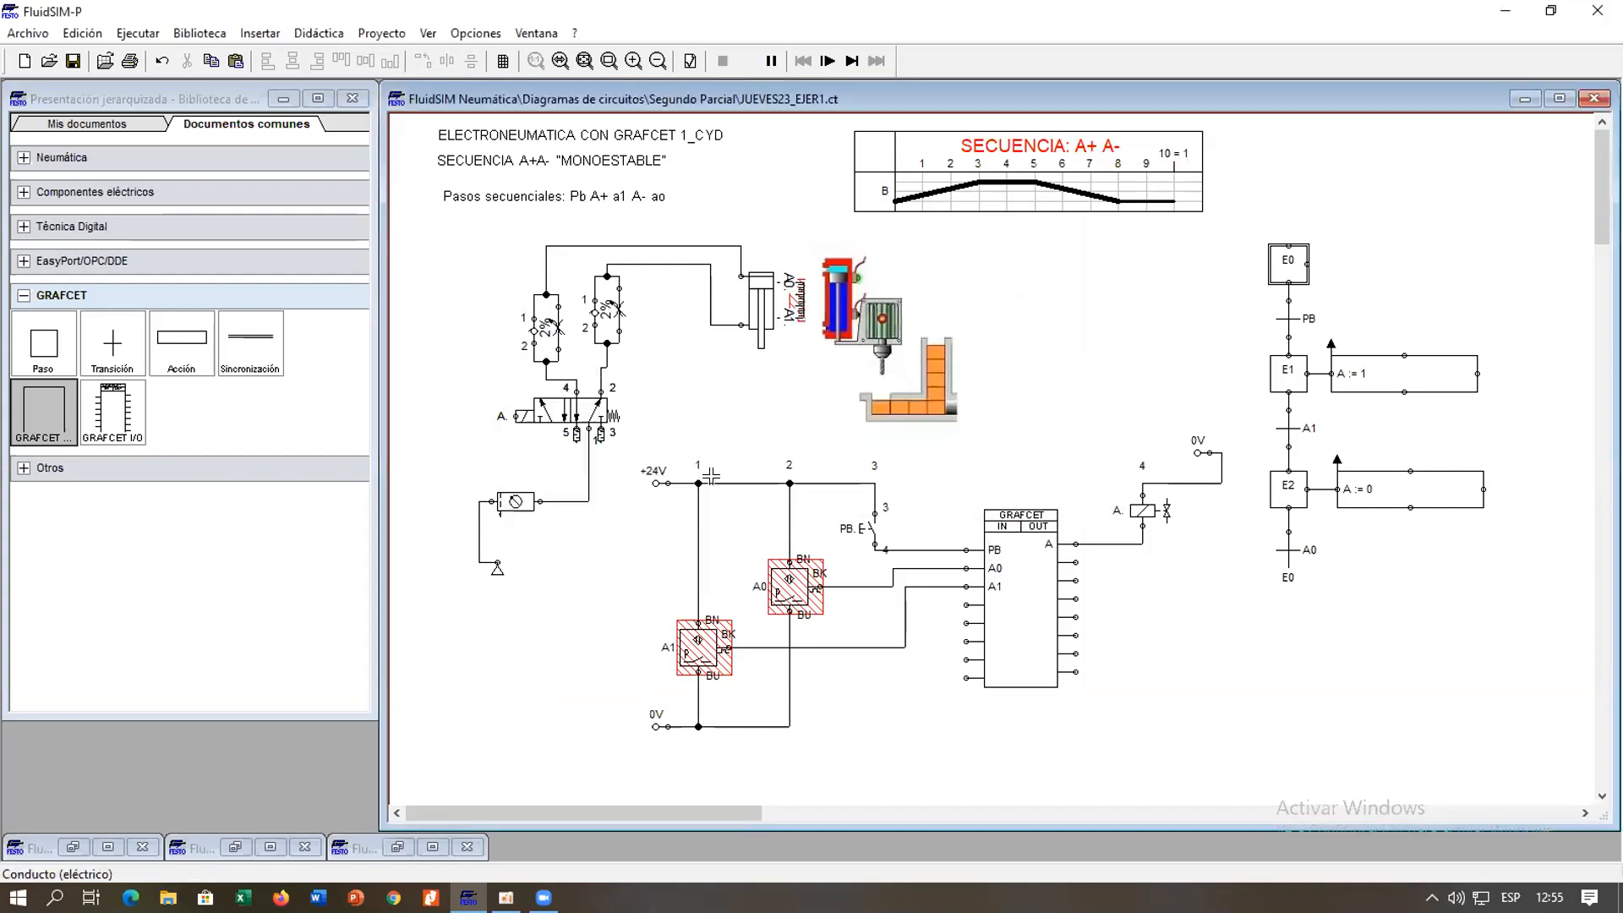
Enter the marks A0. and A1. for the two electrical sensors wired to the GRAFCET block's inputs.
double_click(796, 592)
left_click(815, 387)
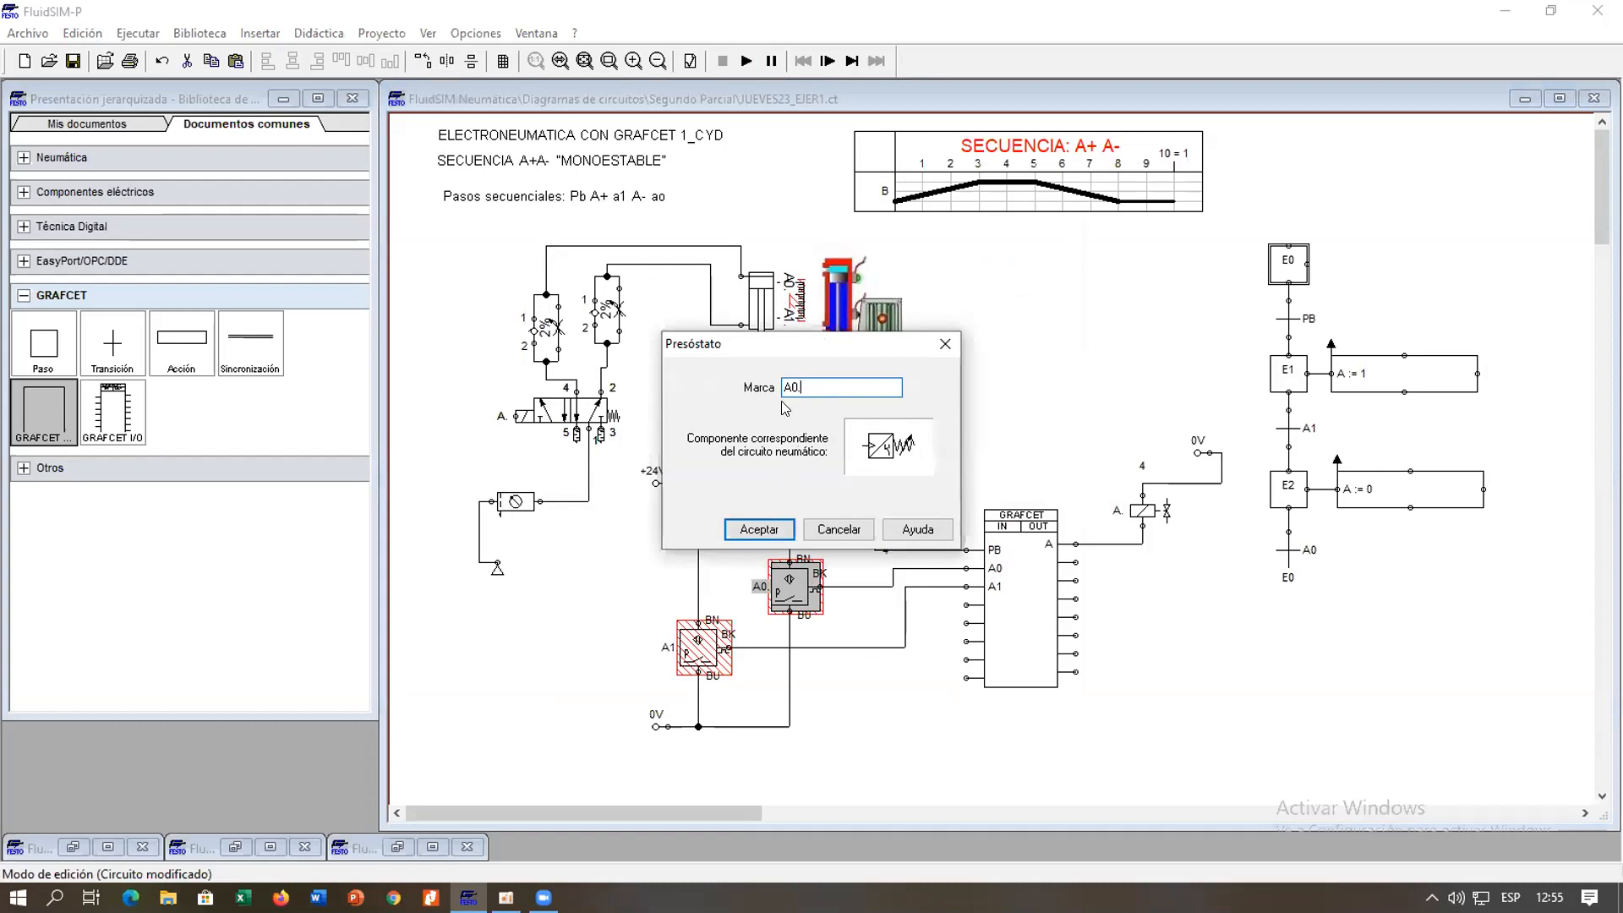
left_click(759, 529)
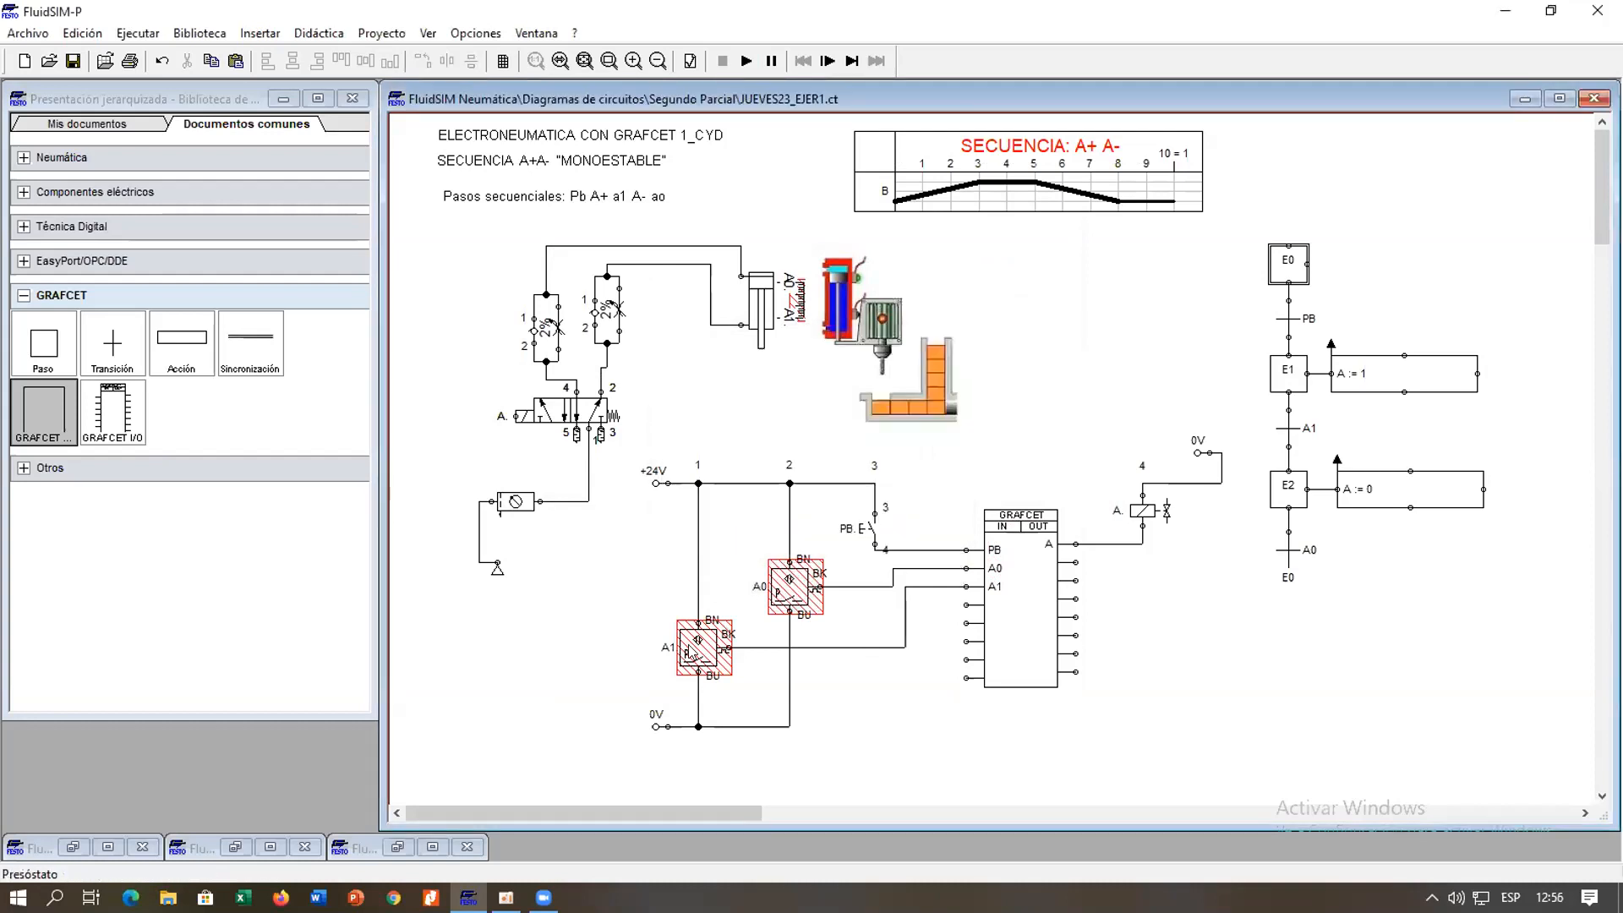
double_click(690, 644)
left_click(819, 391)
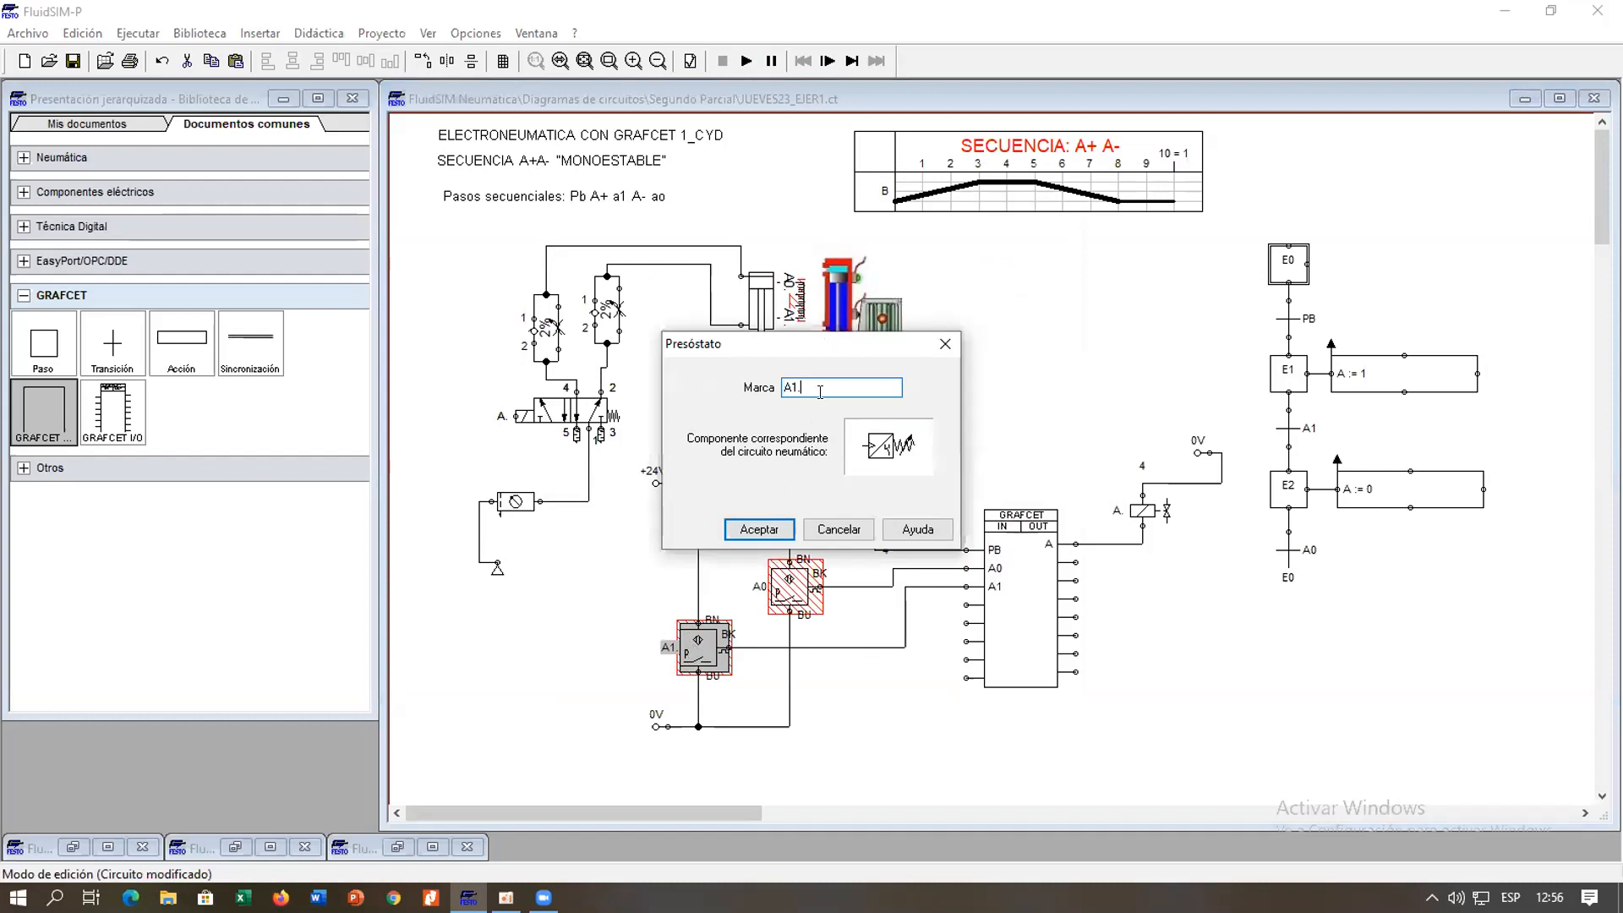
key("BackSpace")
key("BackSpace")
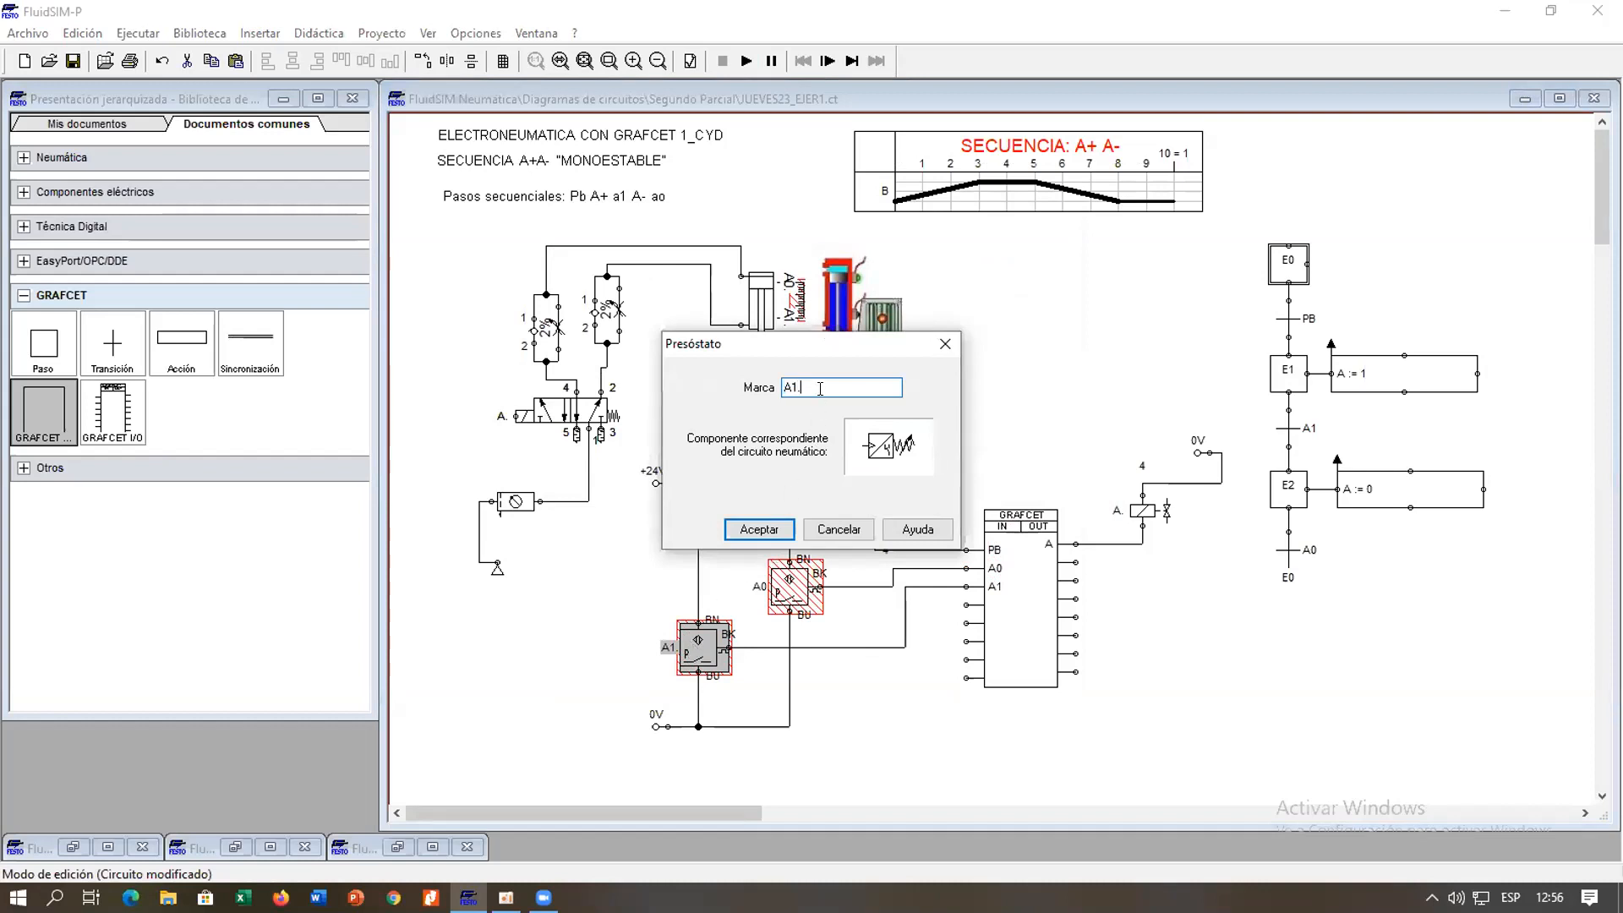
left_click(760, 528)
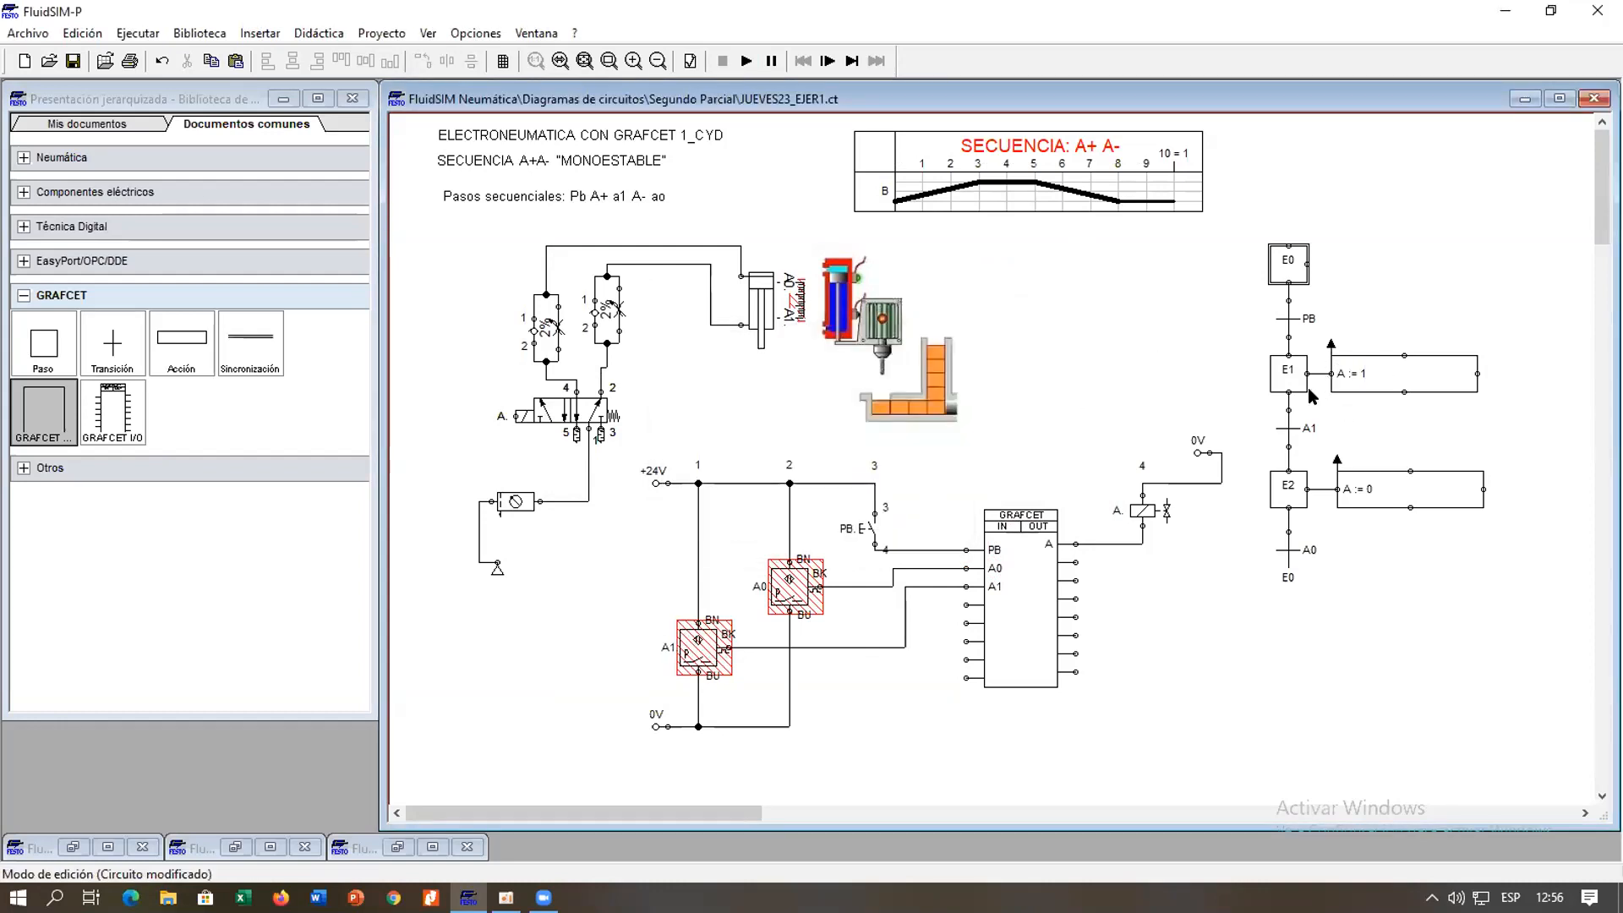
Check the action attached to step E1 and the input and output variables of the GRAFCET block.
double_click(1357, 377)
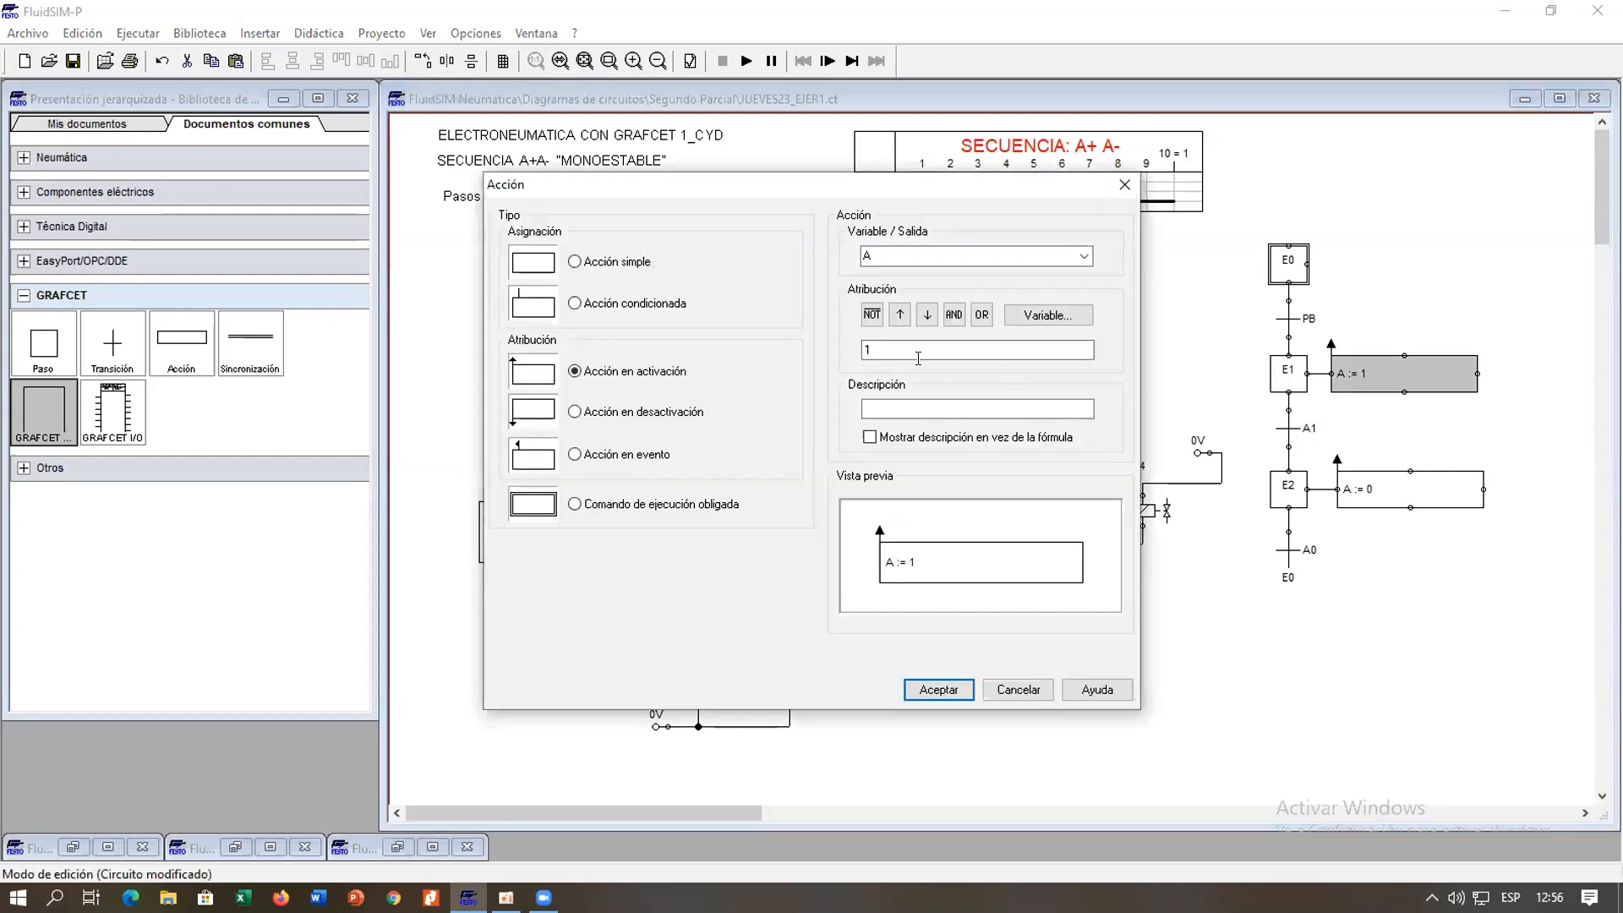
left_click(1124, 185)
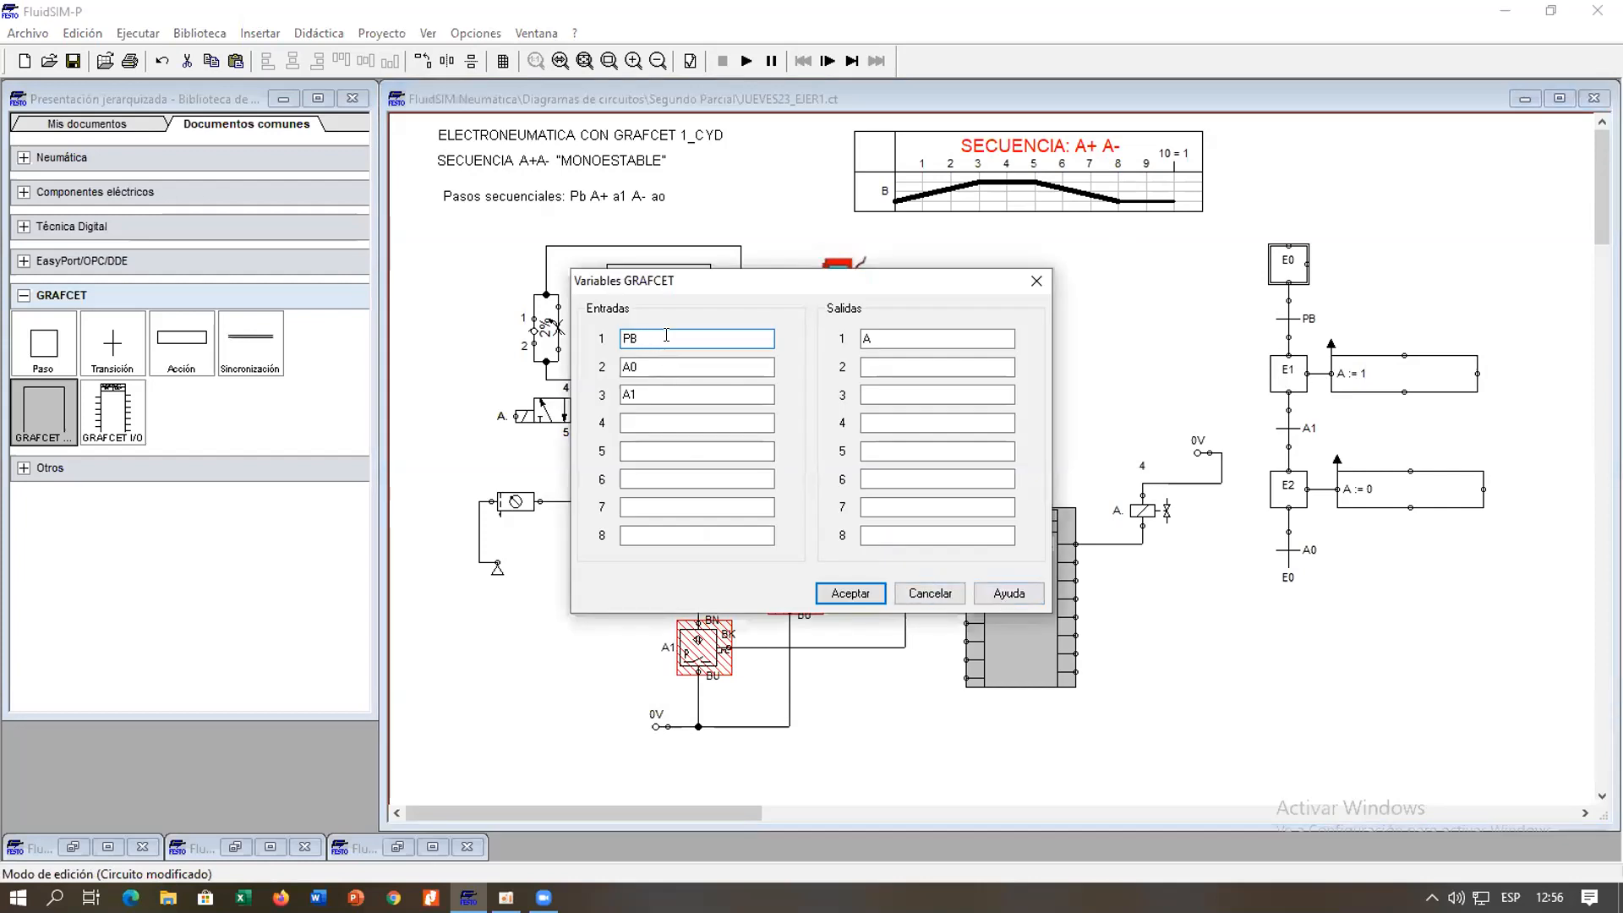
left_click(851, 593)
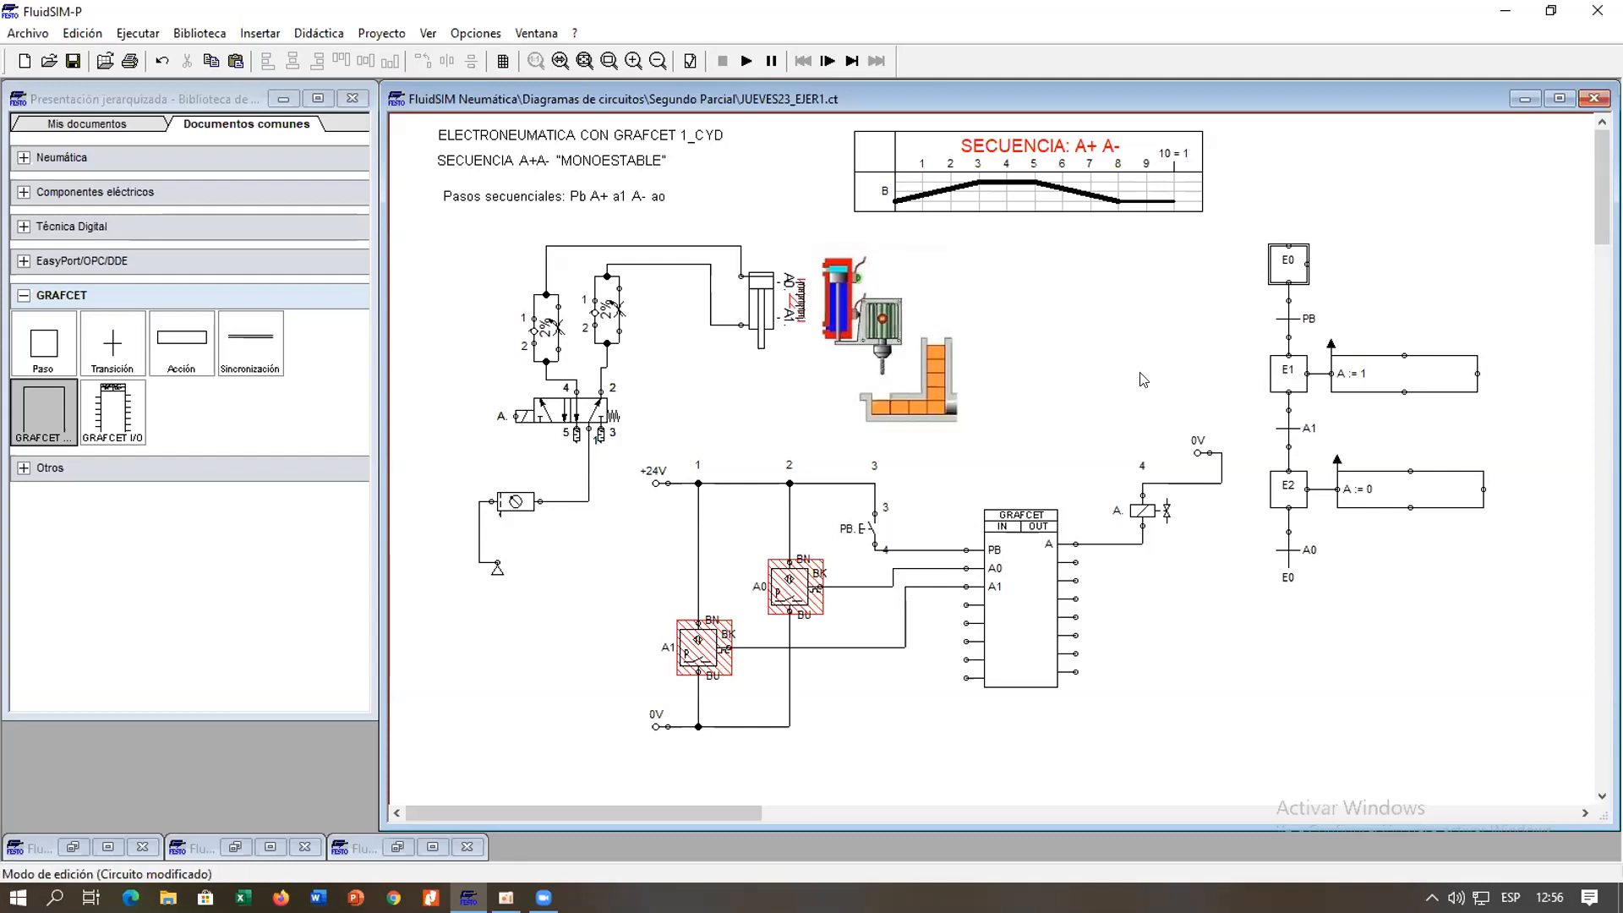
Re-enter A0. as the cylinder's actuating label for the 0 mm position.
double_click(757, 326)
left_click(698, 362)
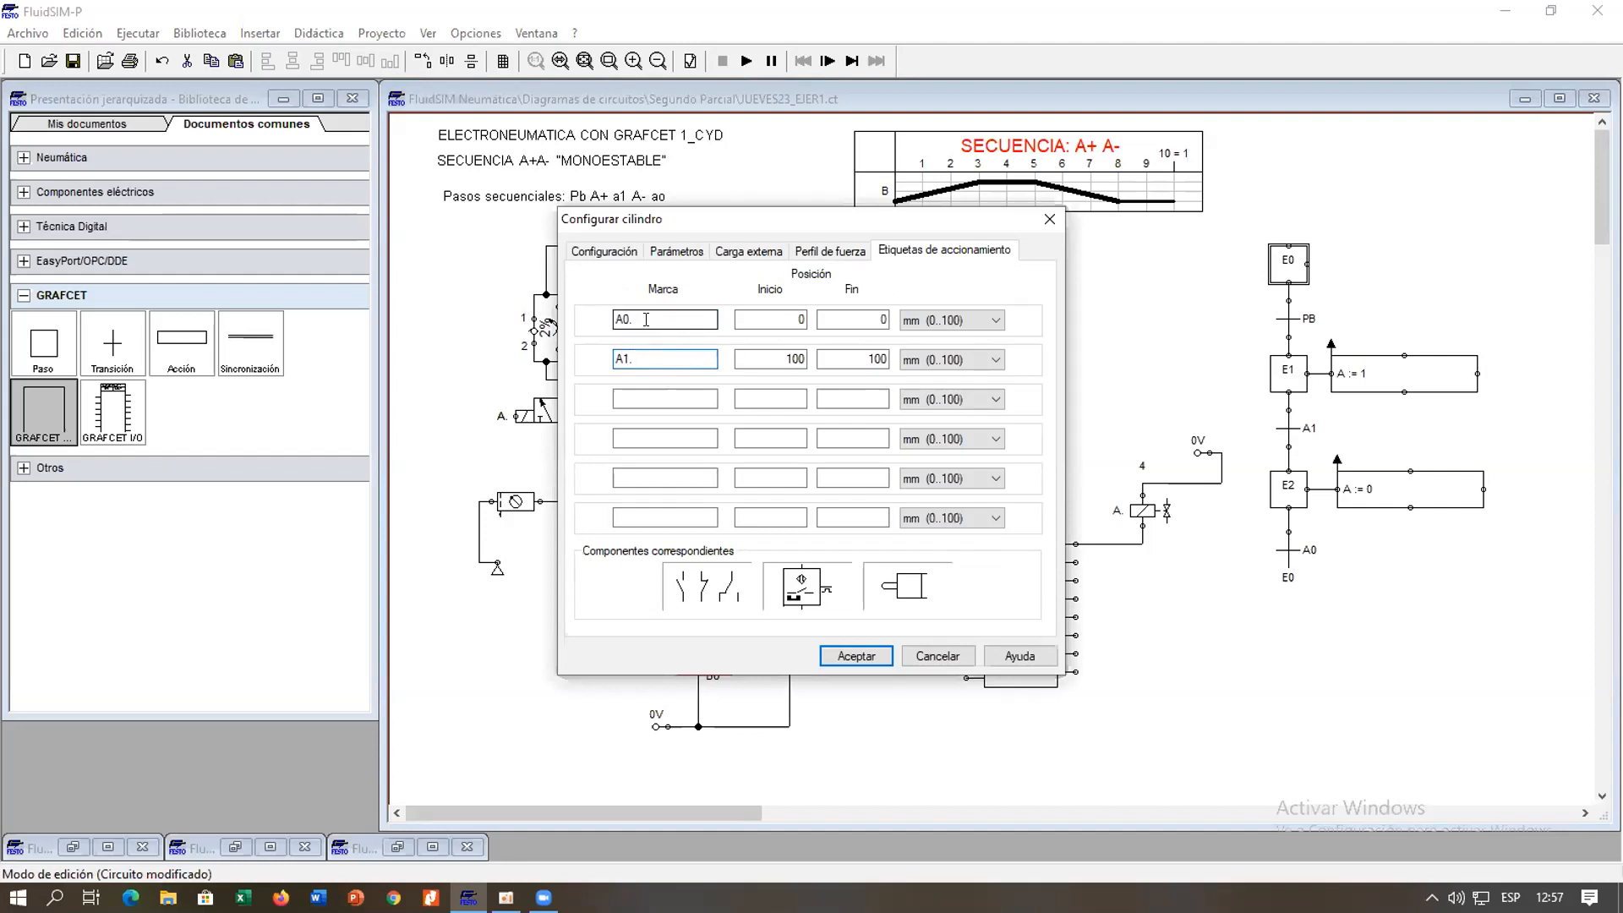
left_click_drag(626, 318, 707, 311)
type(".")
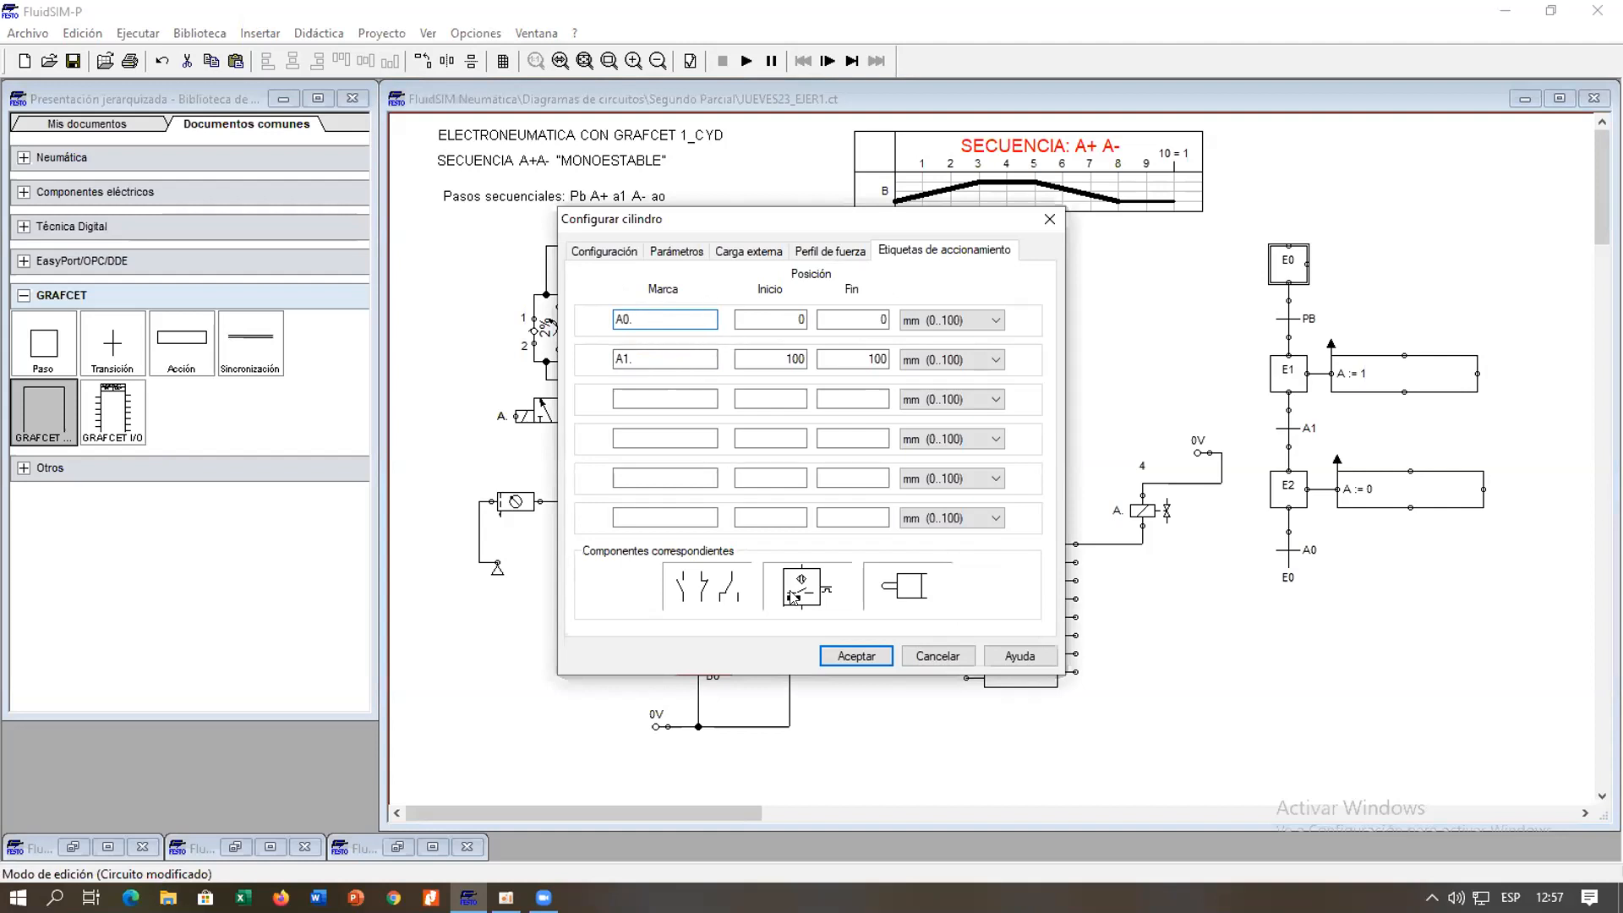
left_click(855, 656)
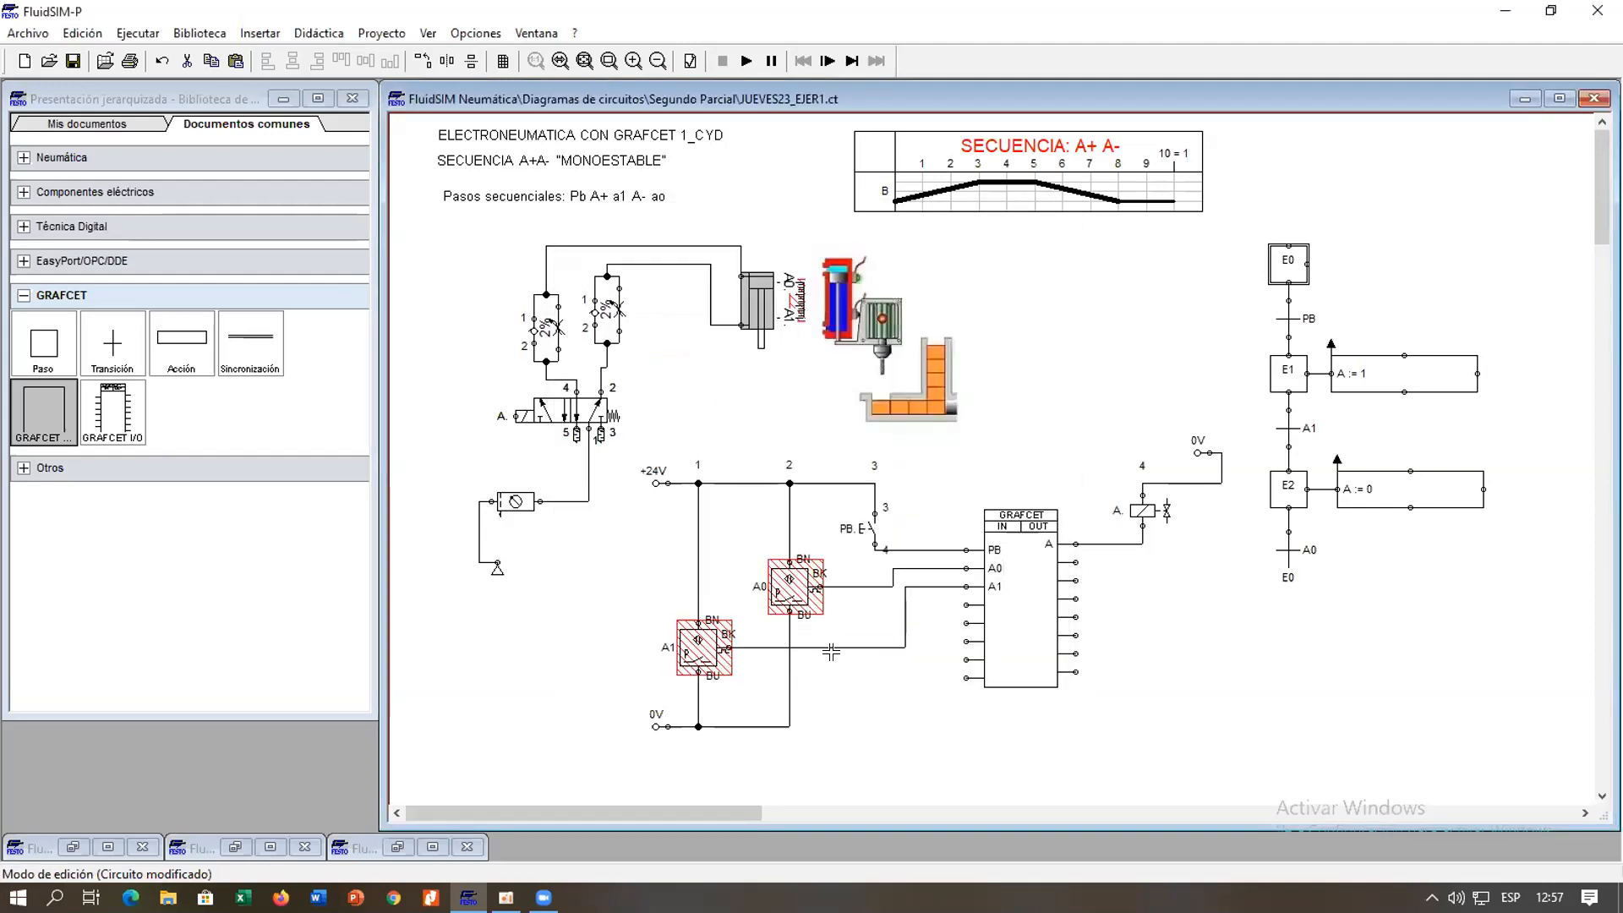
Inspect the settings of GRAFCET step E1 and its attached activation action.
double_click(1288, 371)
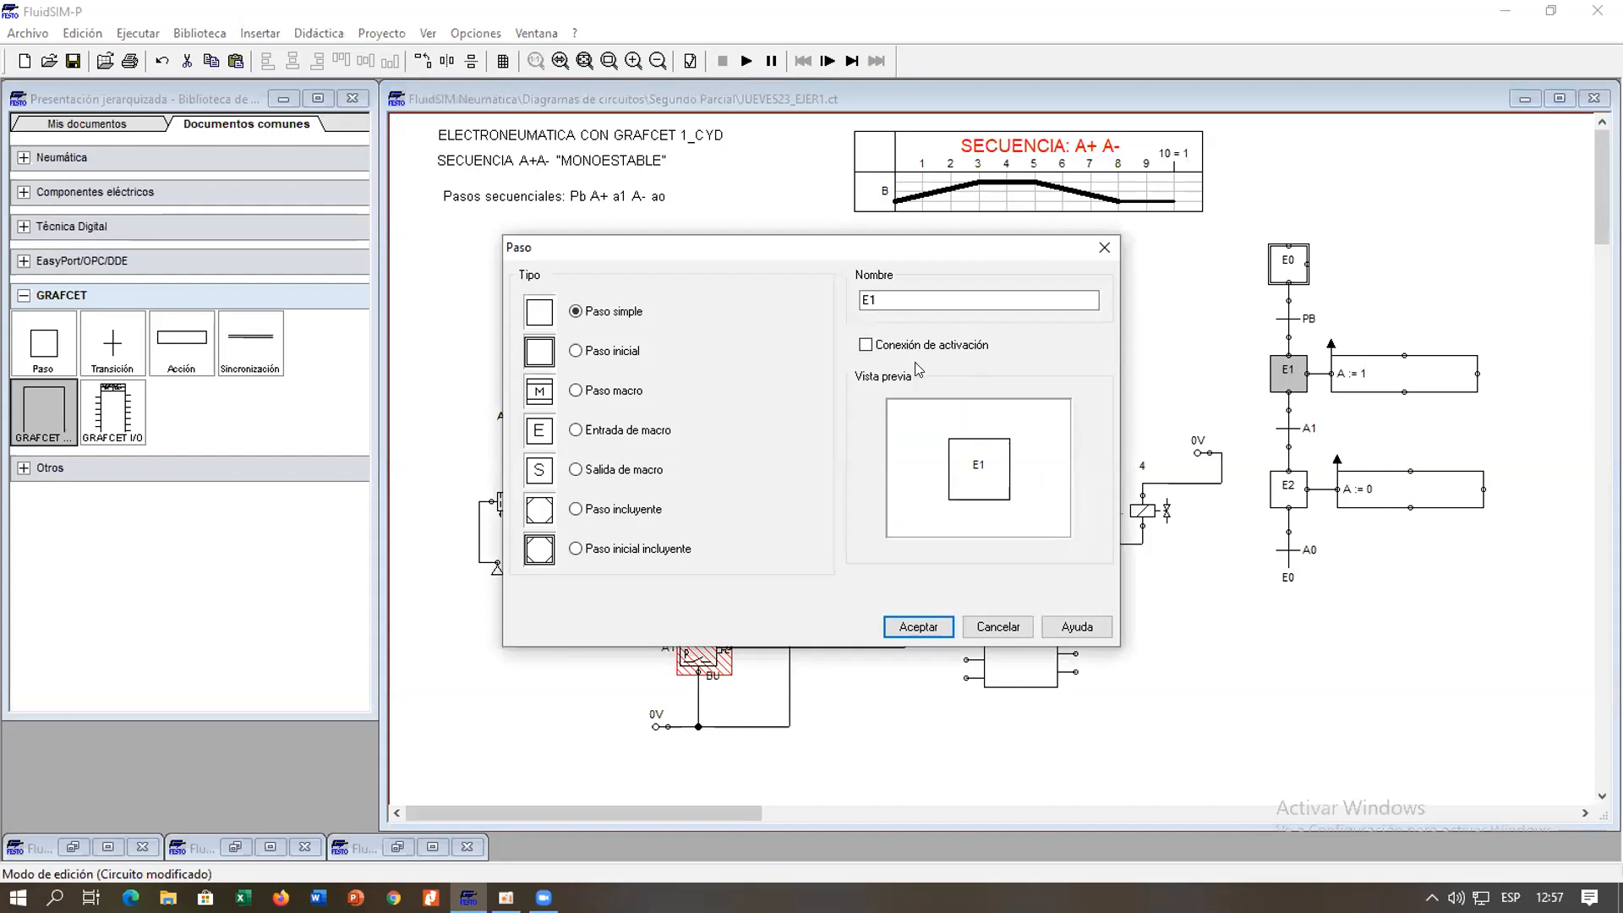
left_click(1104, 246)
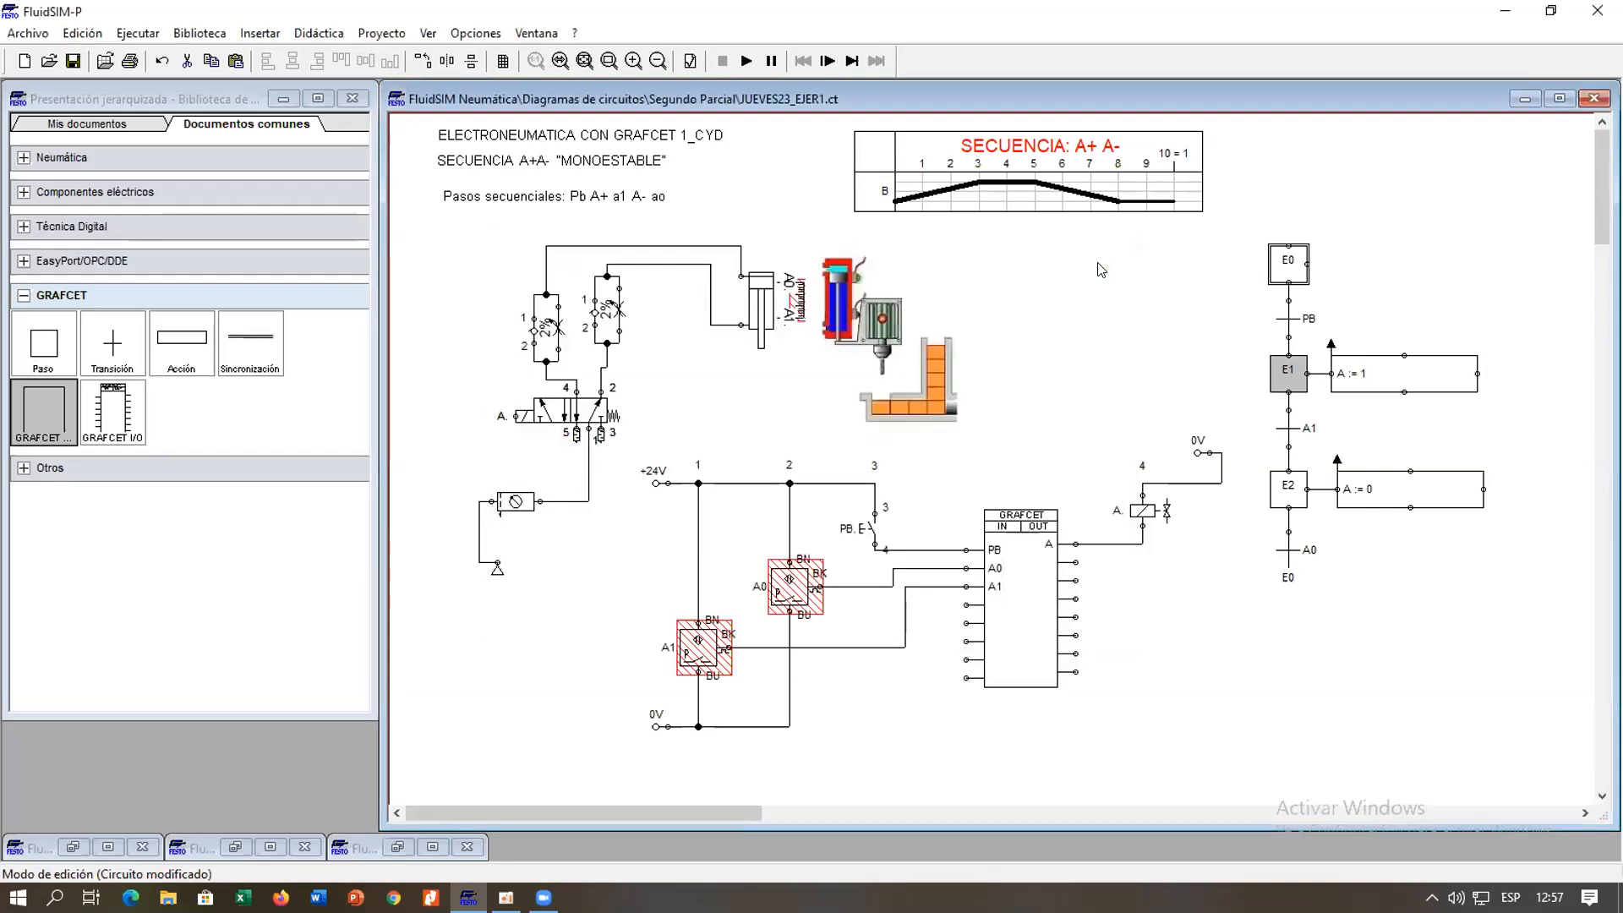
left_click(1378, 374)
double_click(1378, 368)
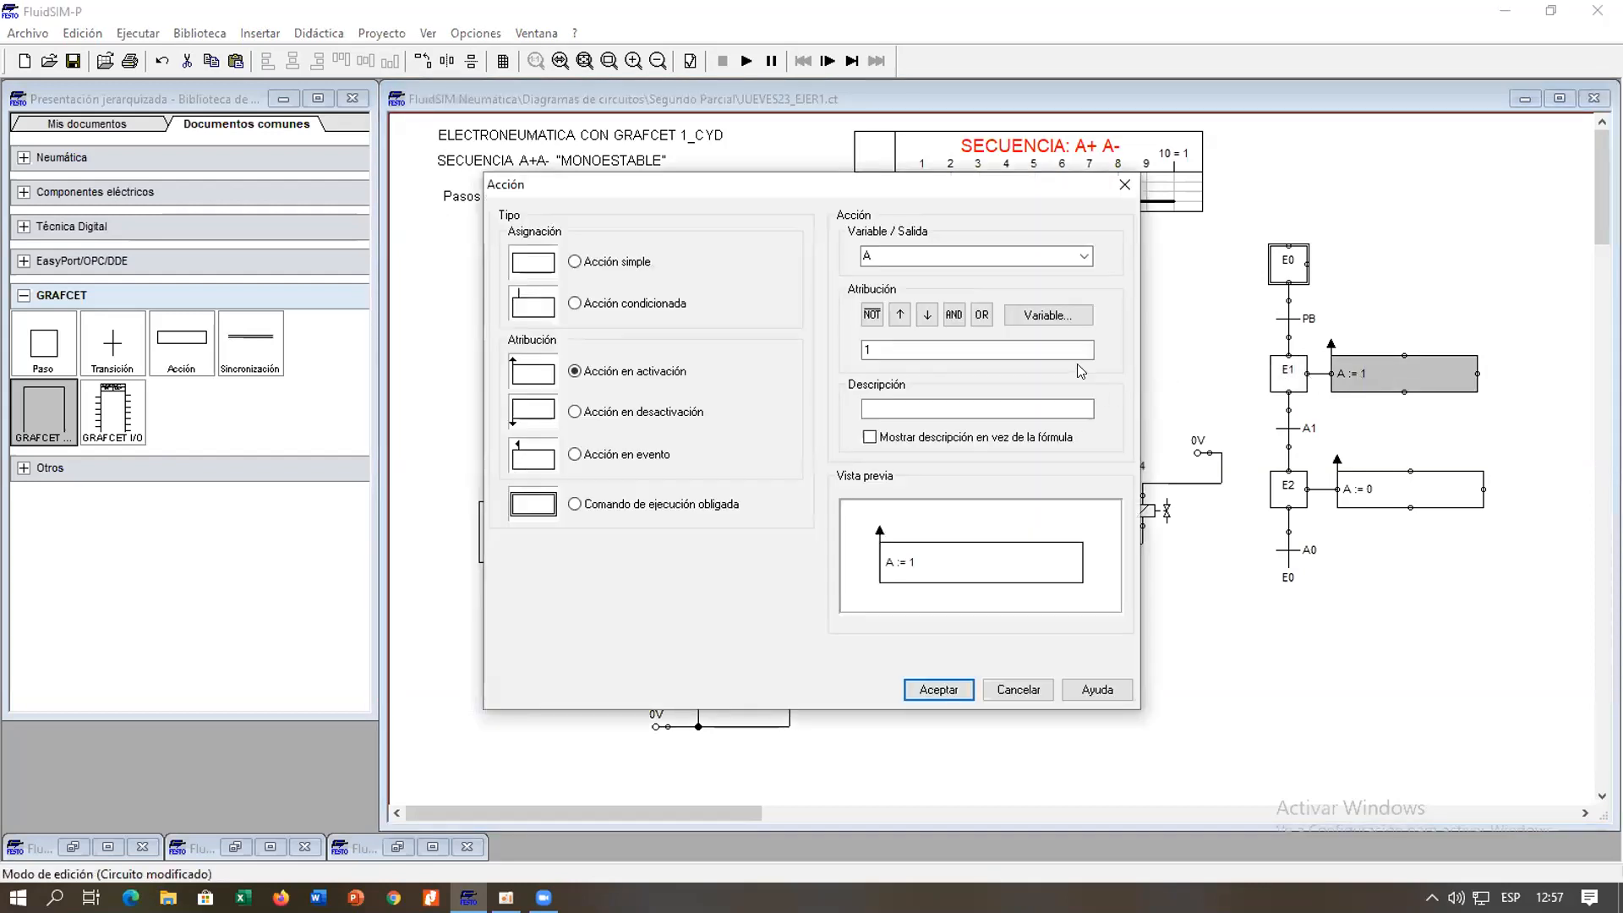
left_click(1124, 185)
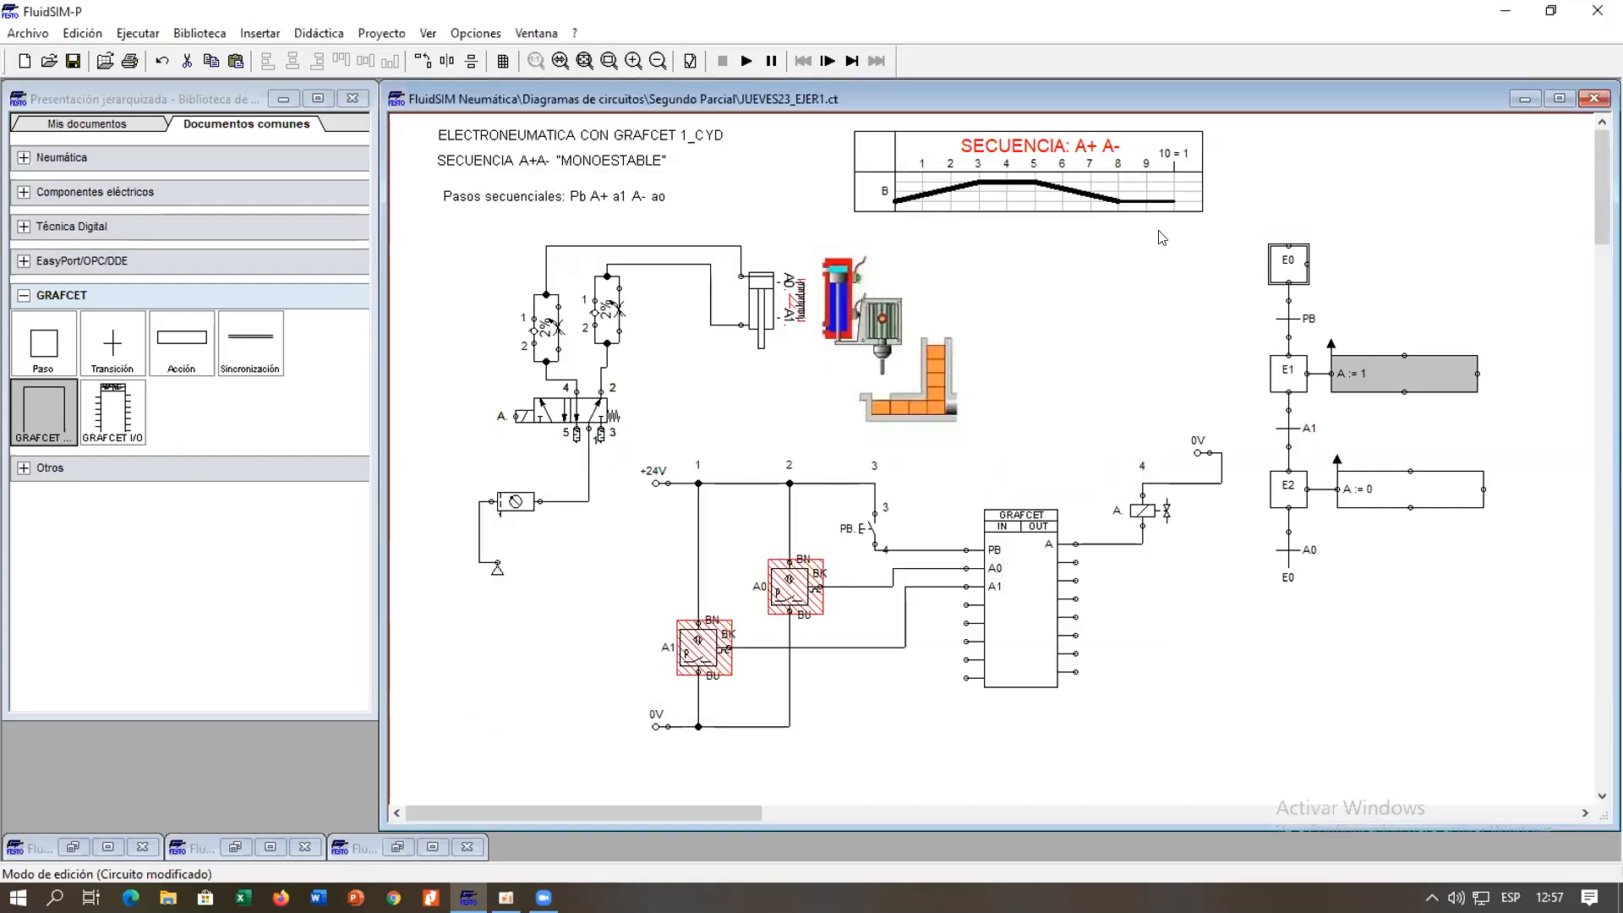
double_click(1277, 369)
left_click(1103, 246)
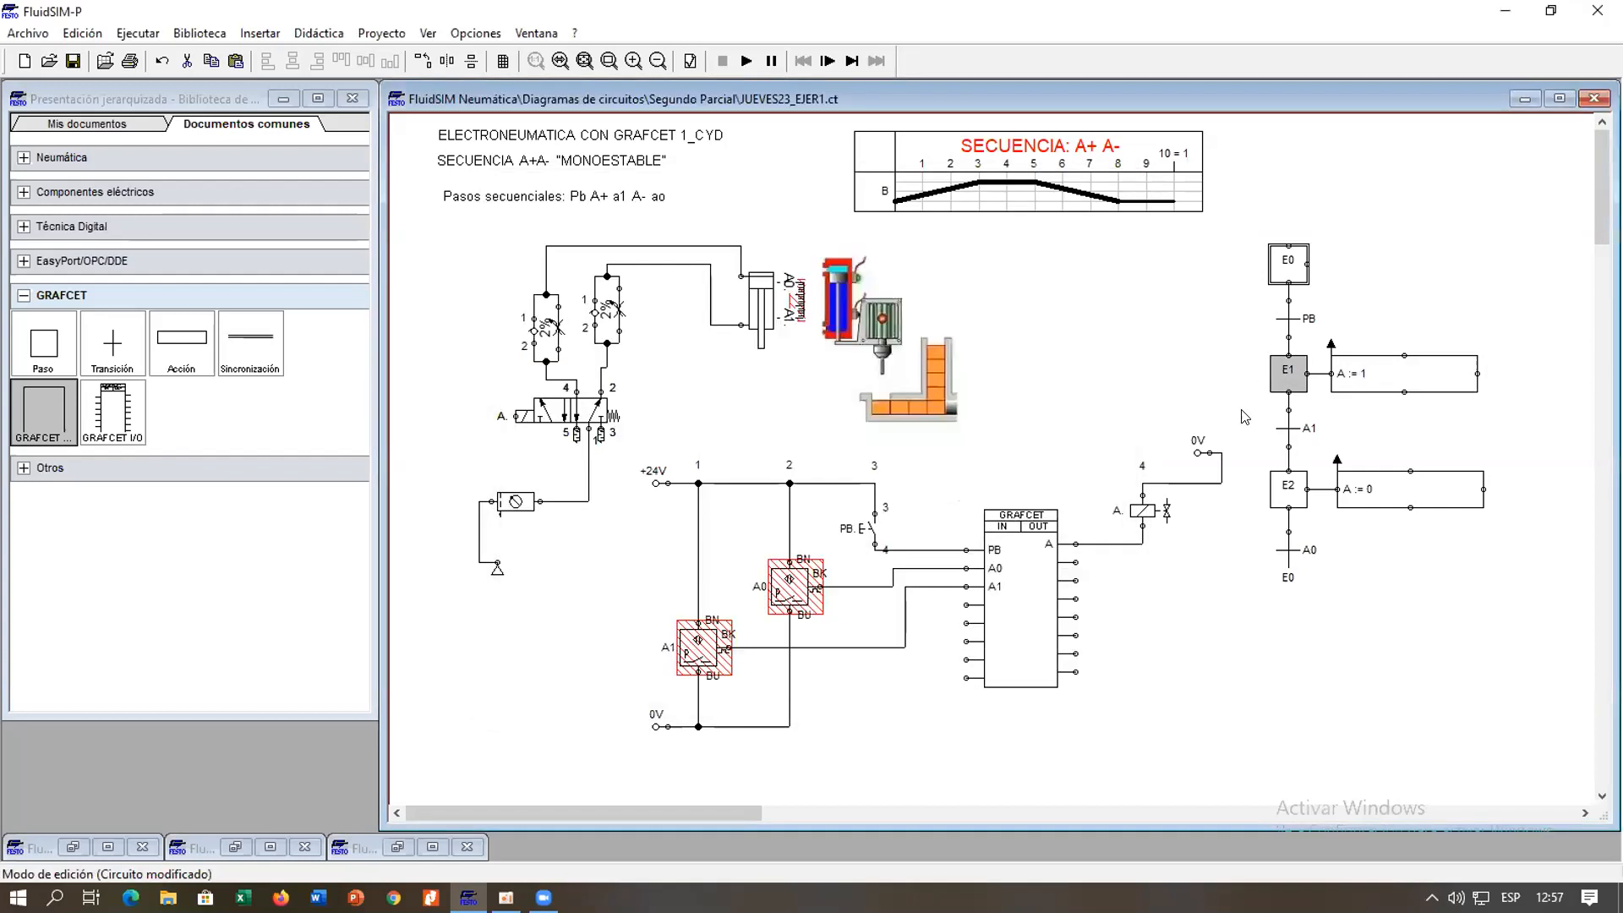
Clear the condition of the transition between steps E1 and E2 and reassign it from the variable list as A1.
left_click(1290, 428)
double_click(1291, 427)
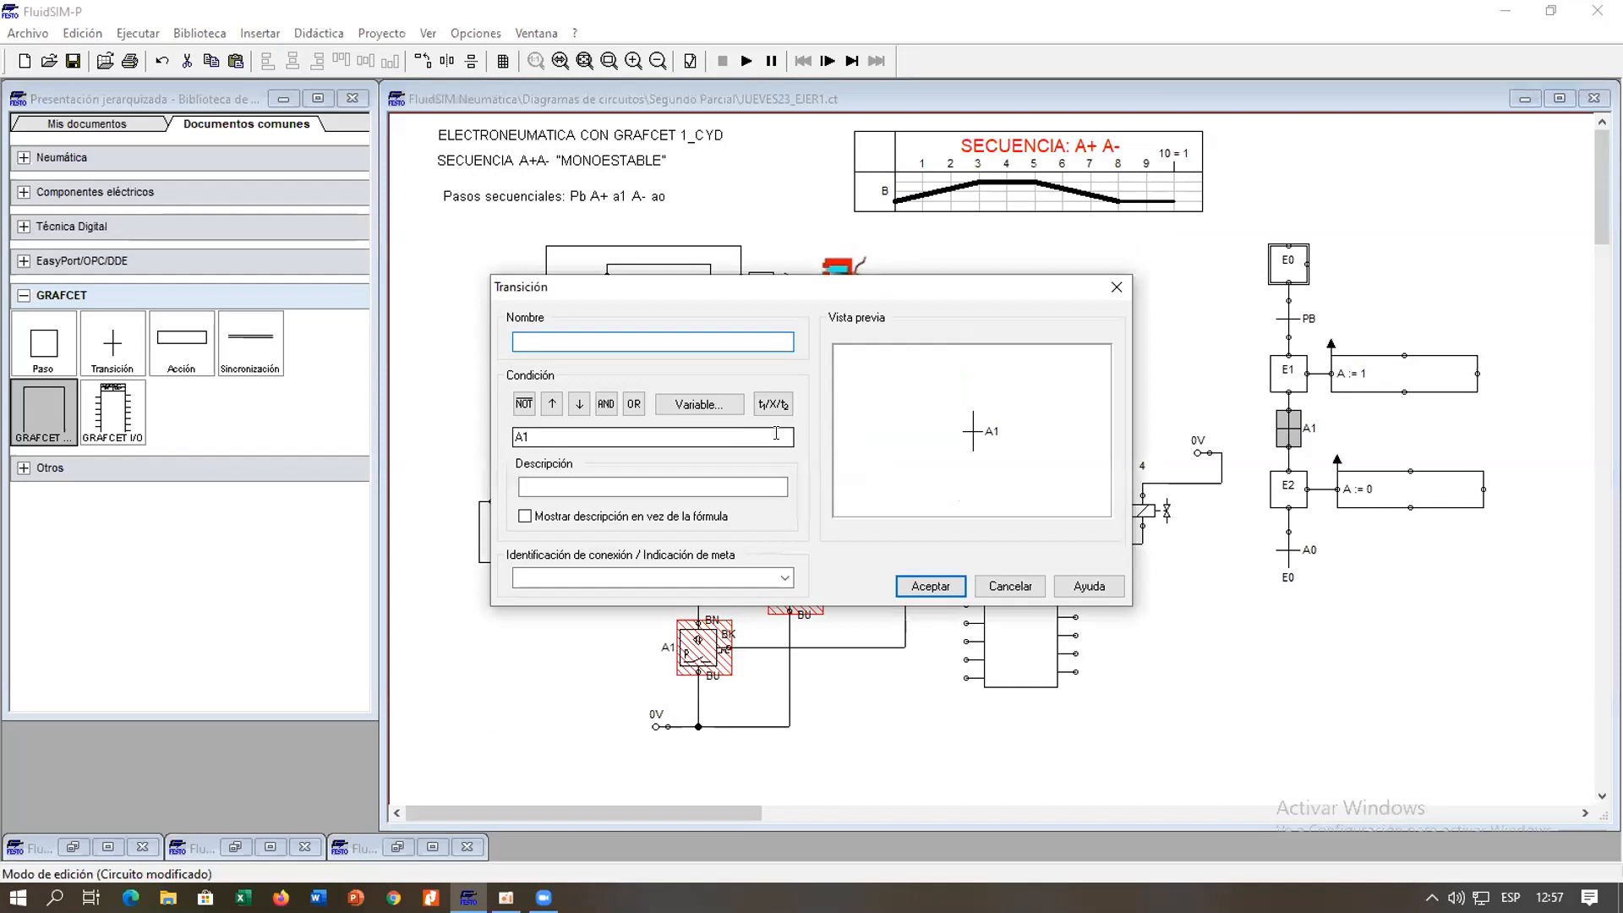
left_click(676, 405)
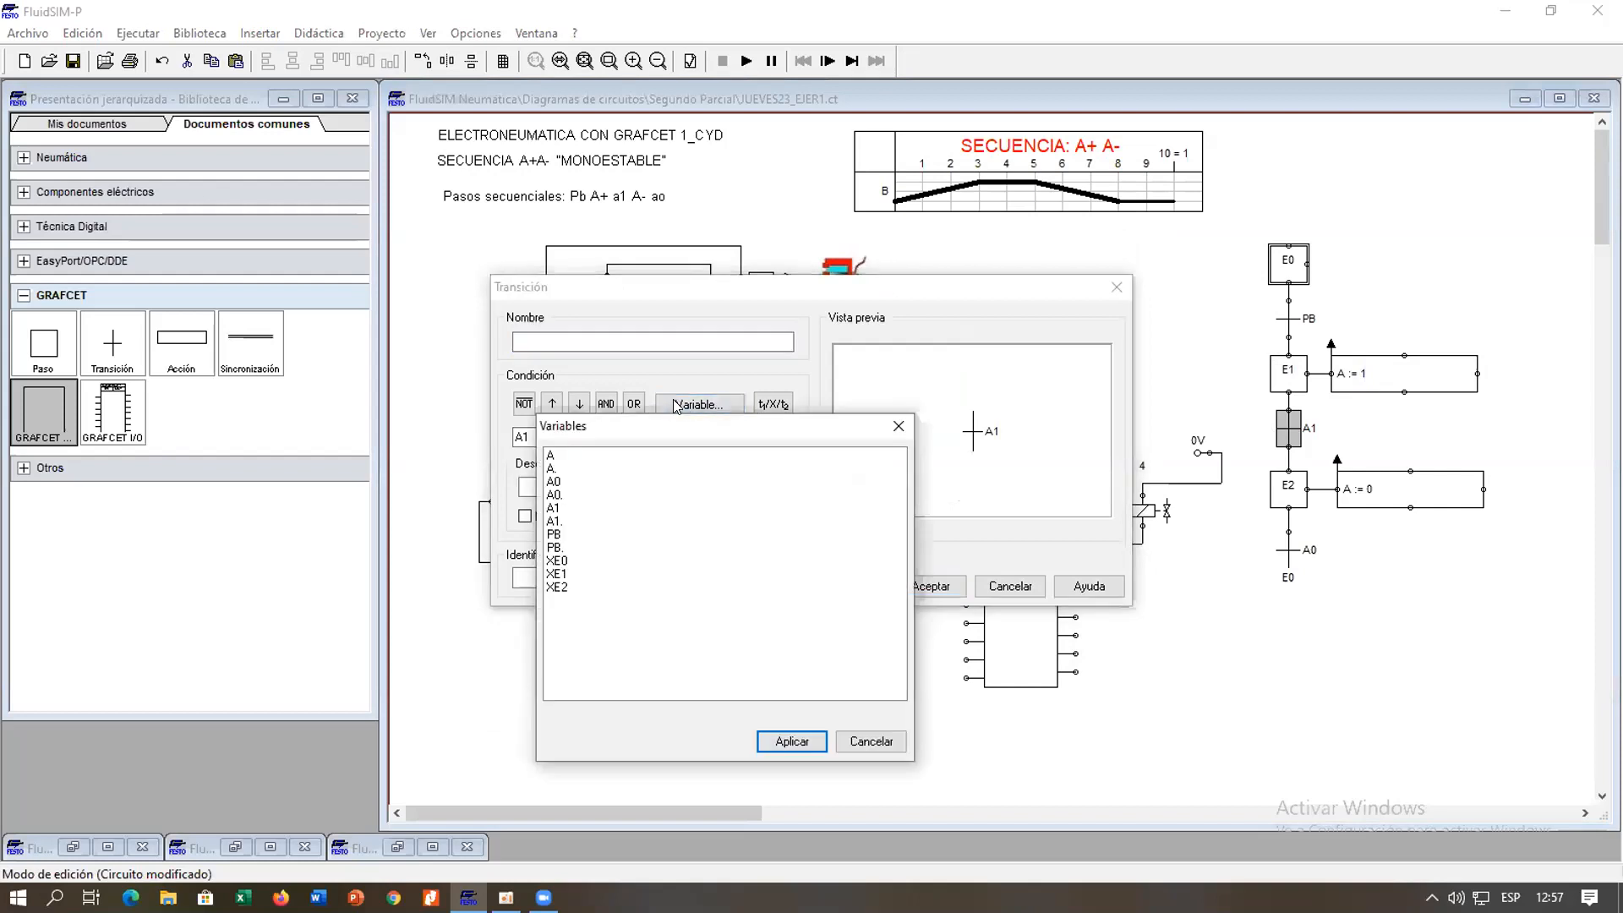
left_click(555, 508)
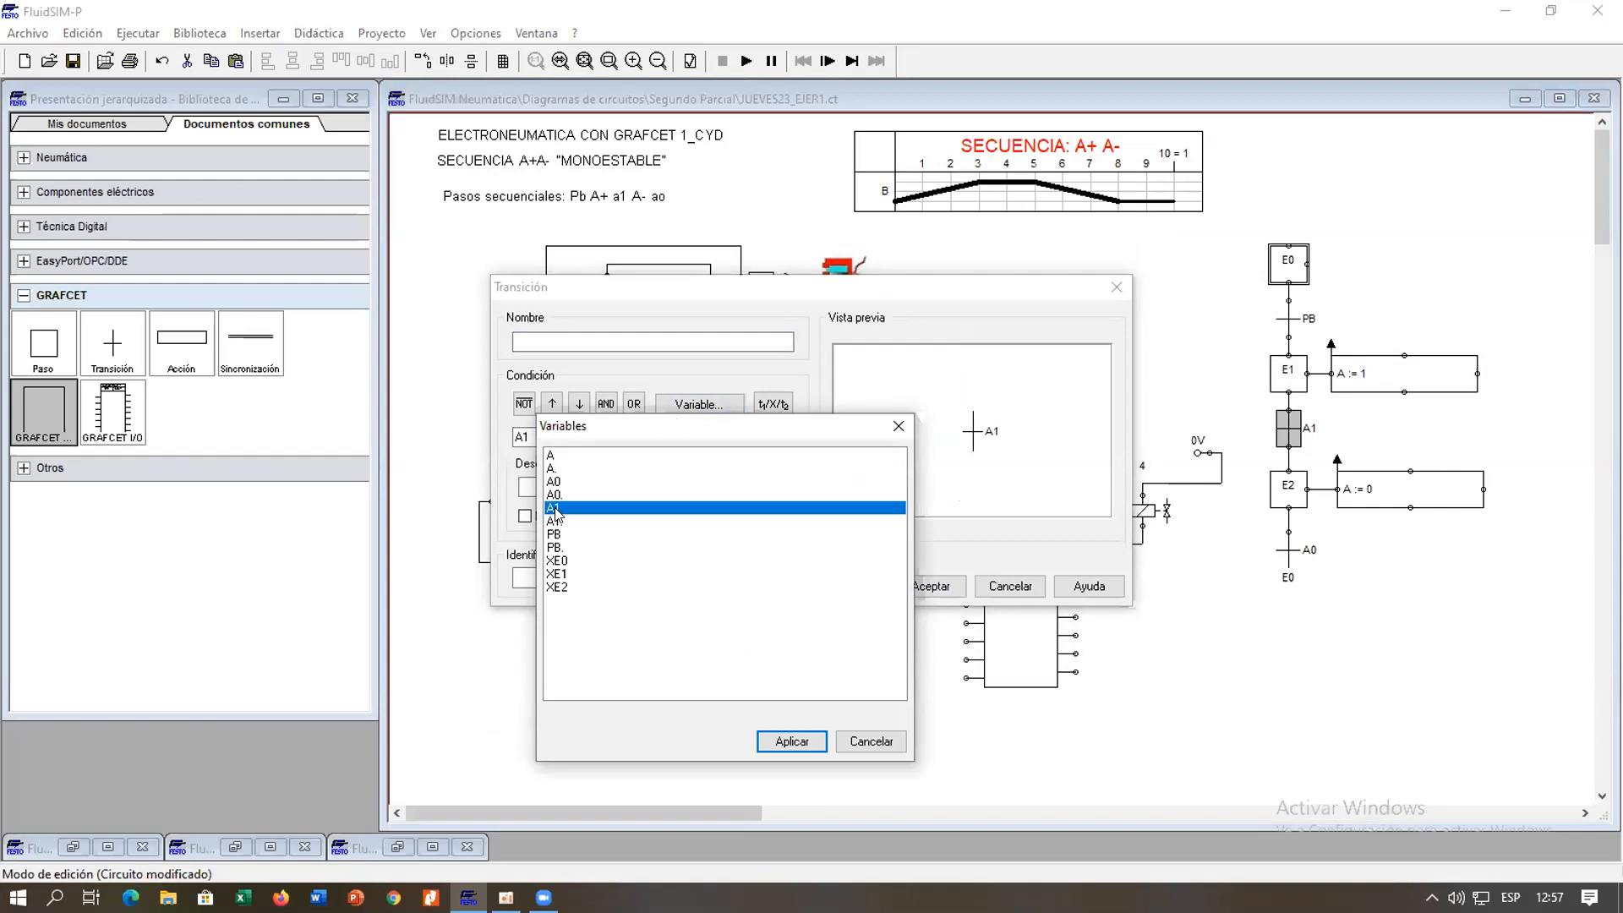
left_click(898, 427)
double_click(585, 436)
key("BackSpace")
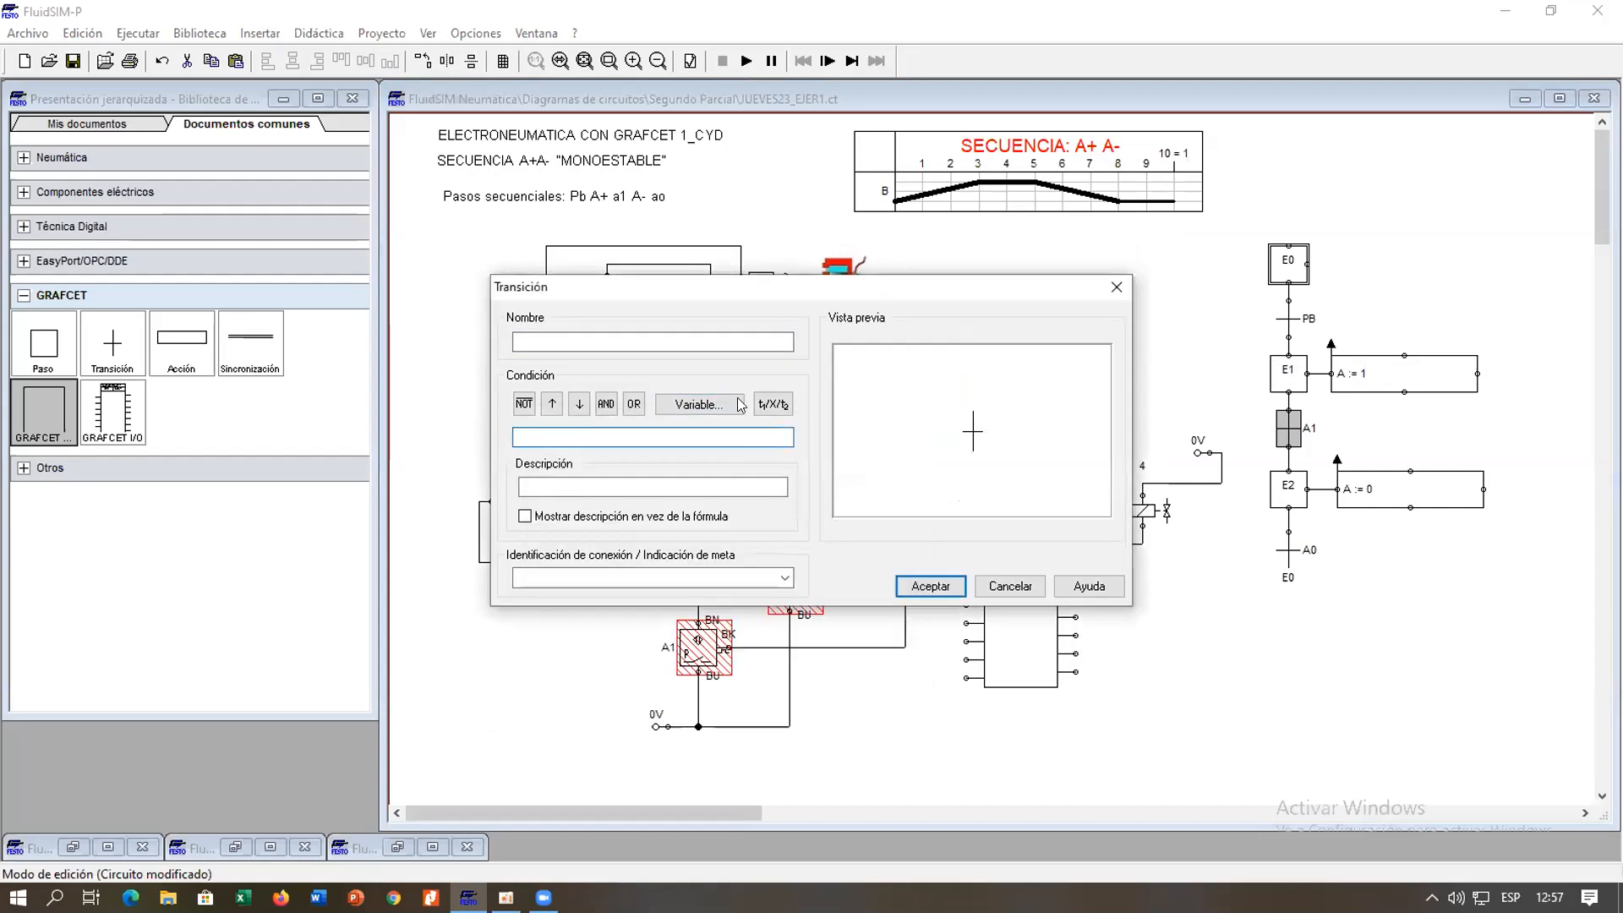
left_click(700, 406)
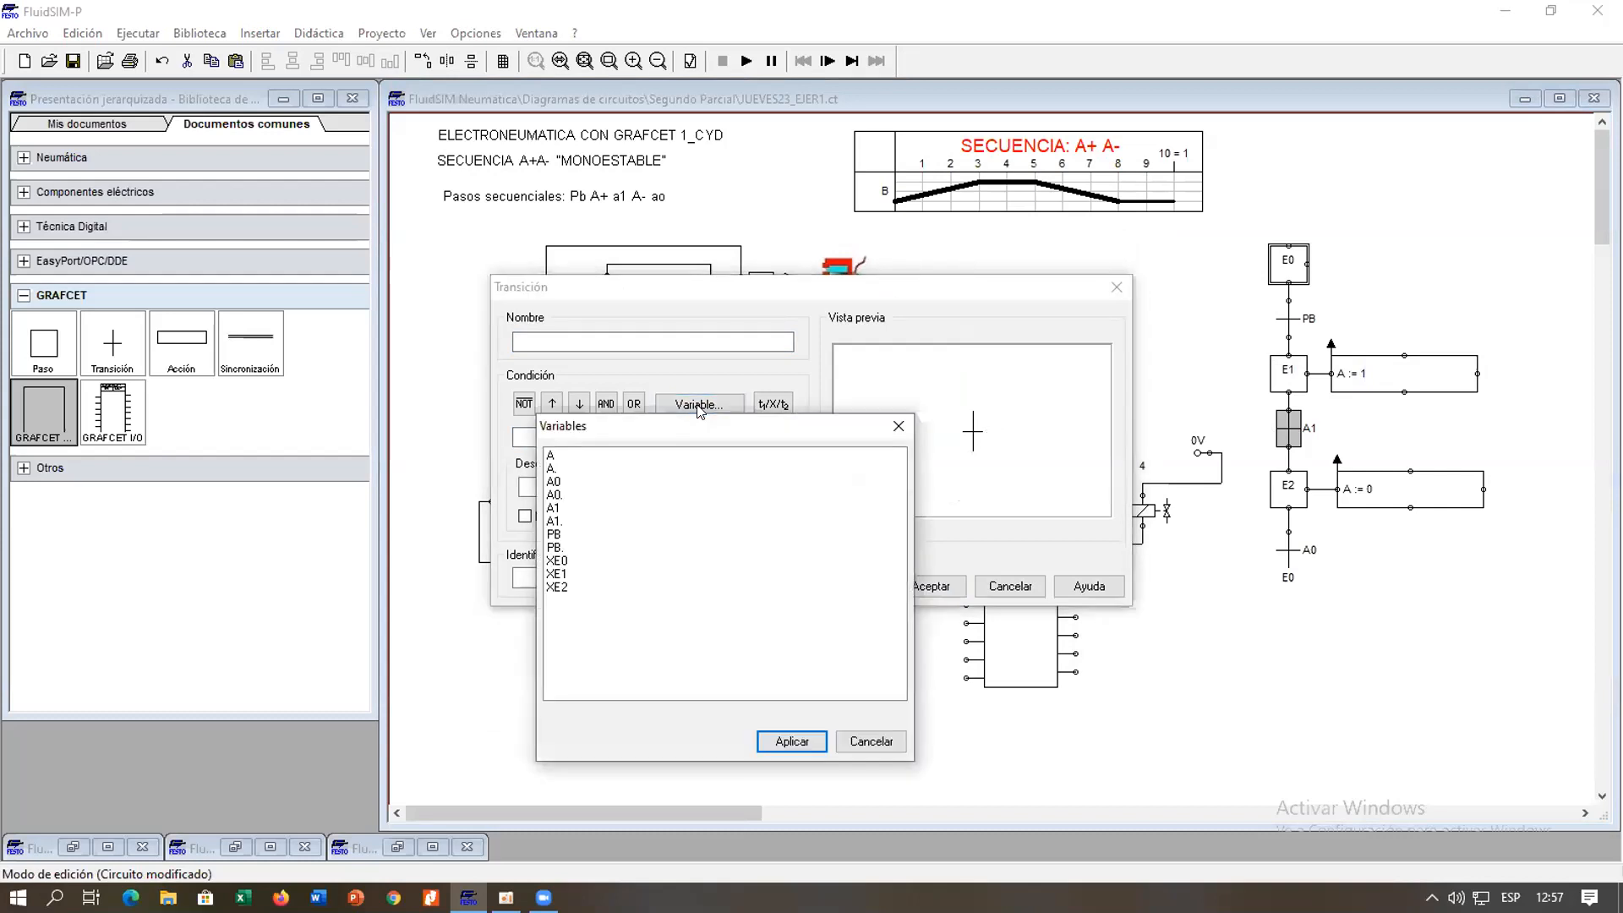
left_click(557, 508)
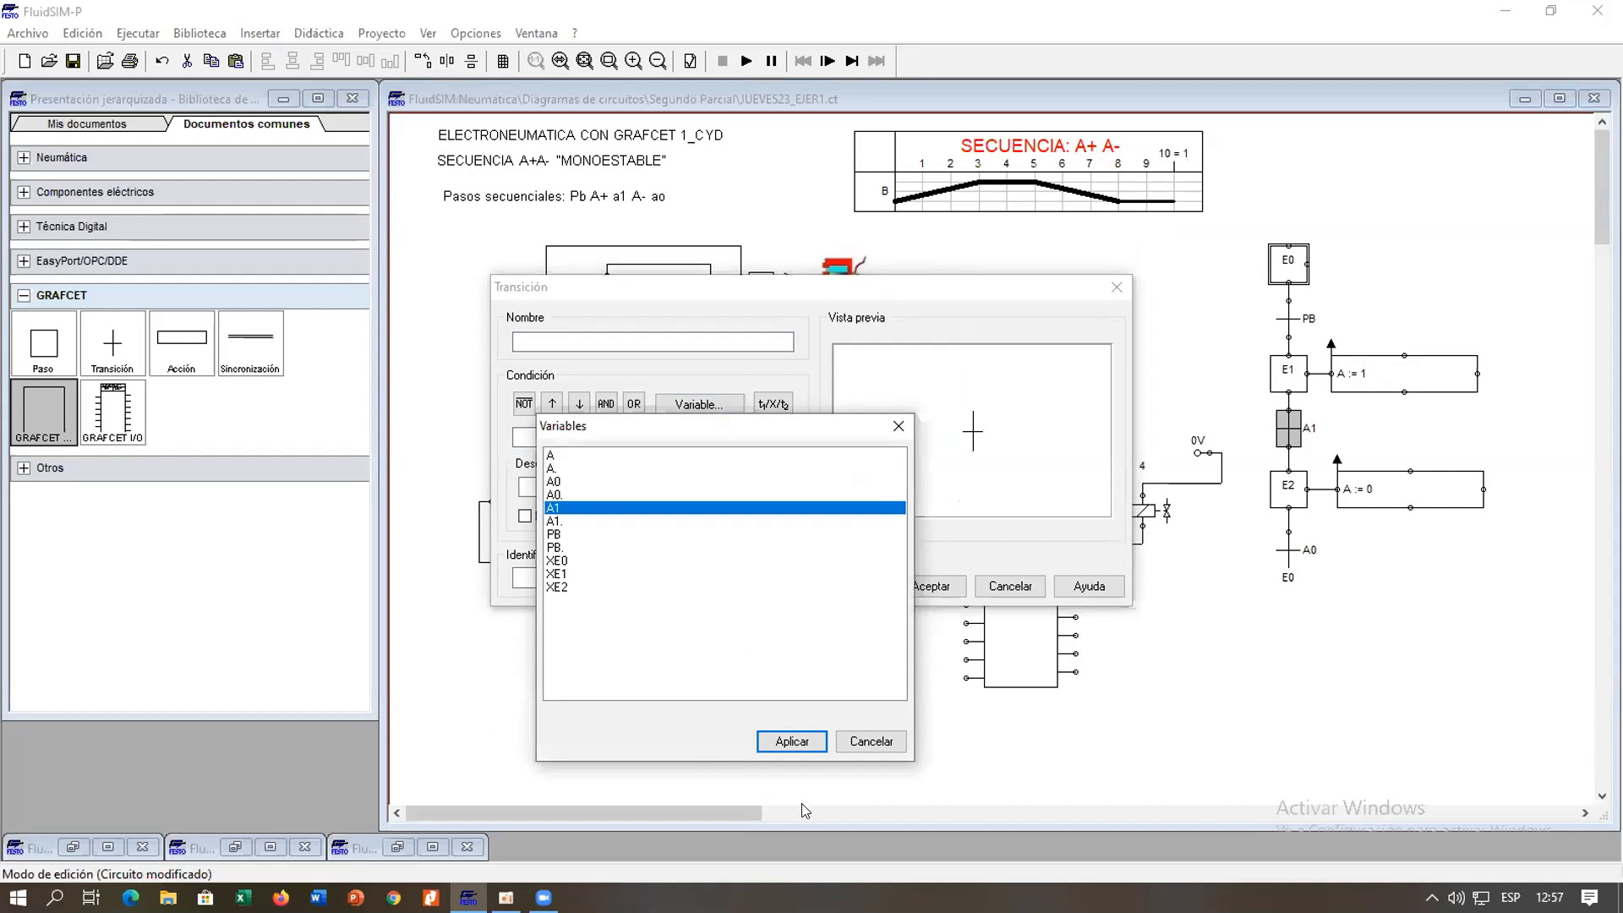
left_click(791, 741)
left_click(930, 586)
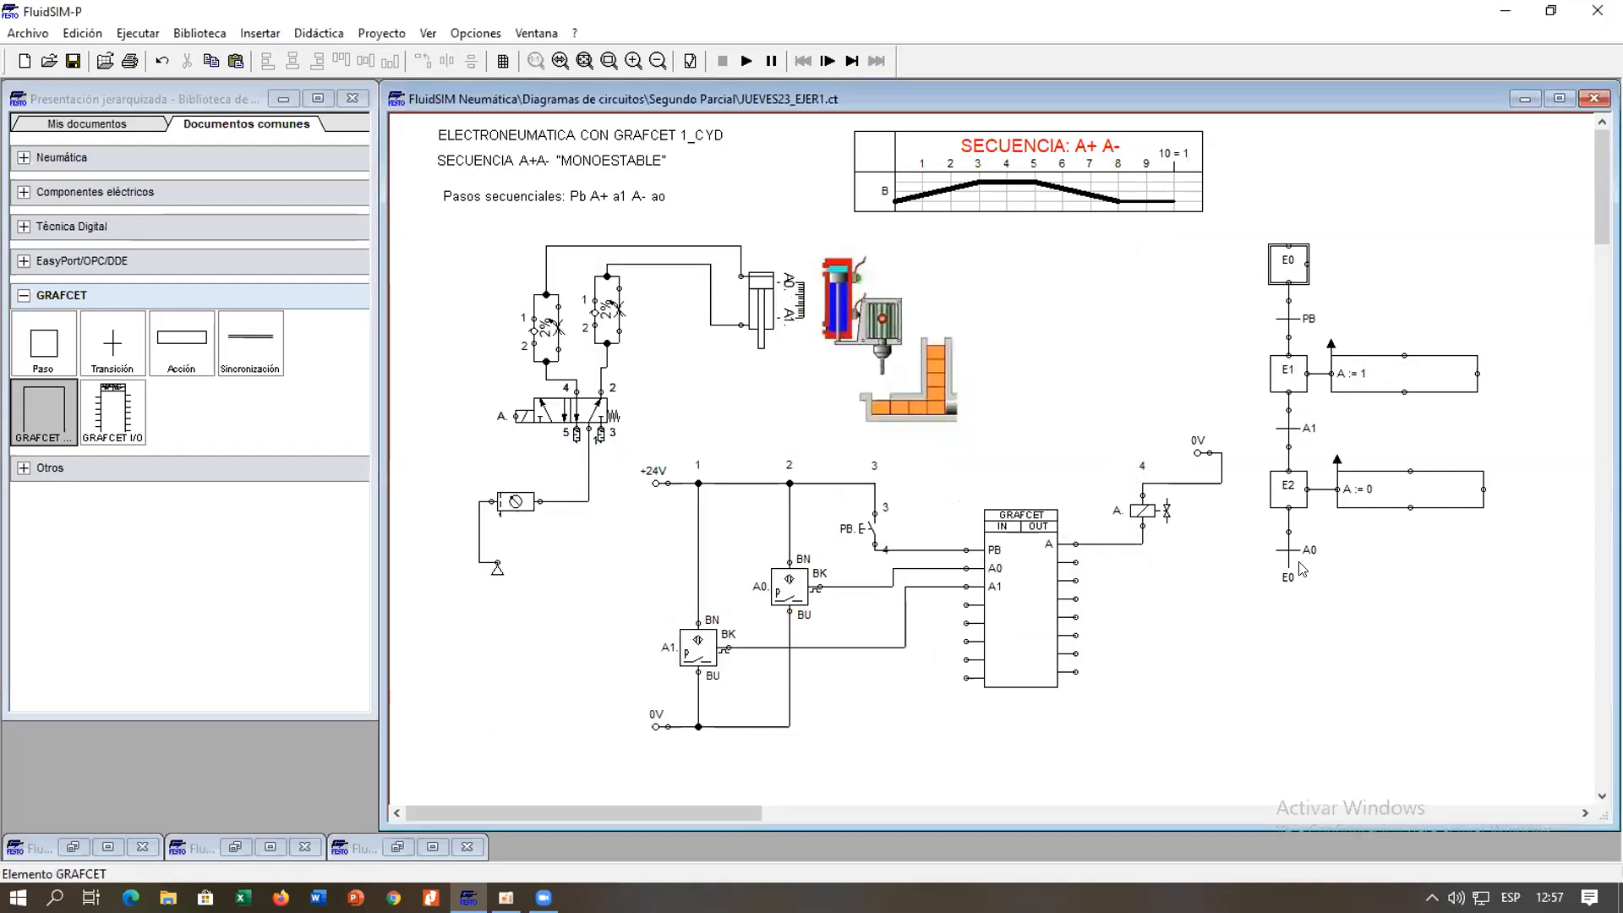
Reassign variable A0 as the condition of the transition below step E2, with E0 as its jump target.
double_click(1293, 558)
double_click(535, 437)
key("BackSpace")
left_click(695, 404)
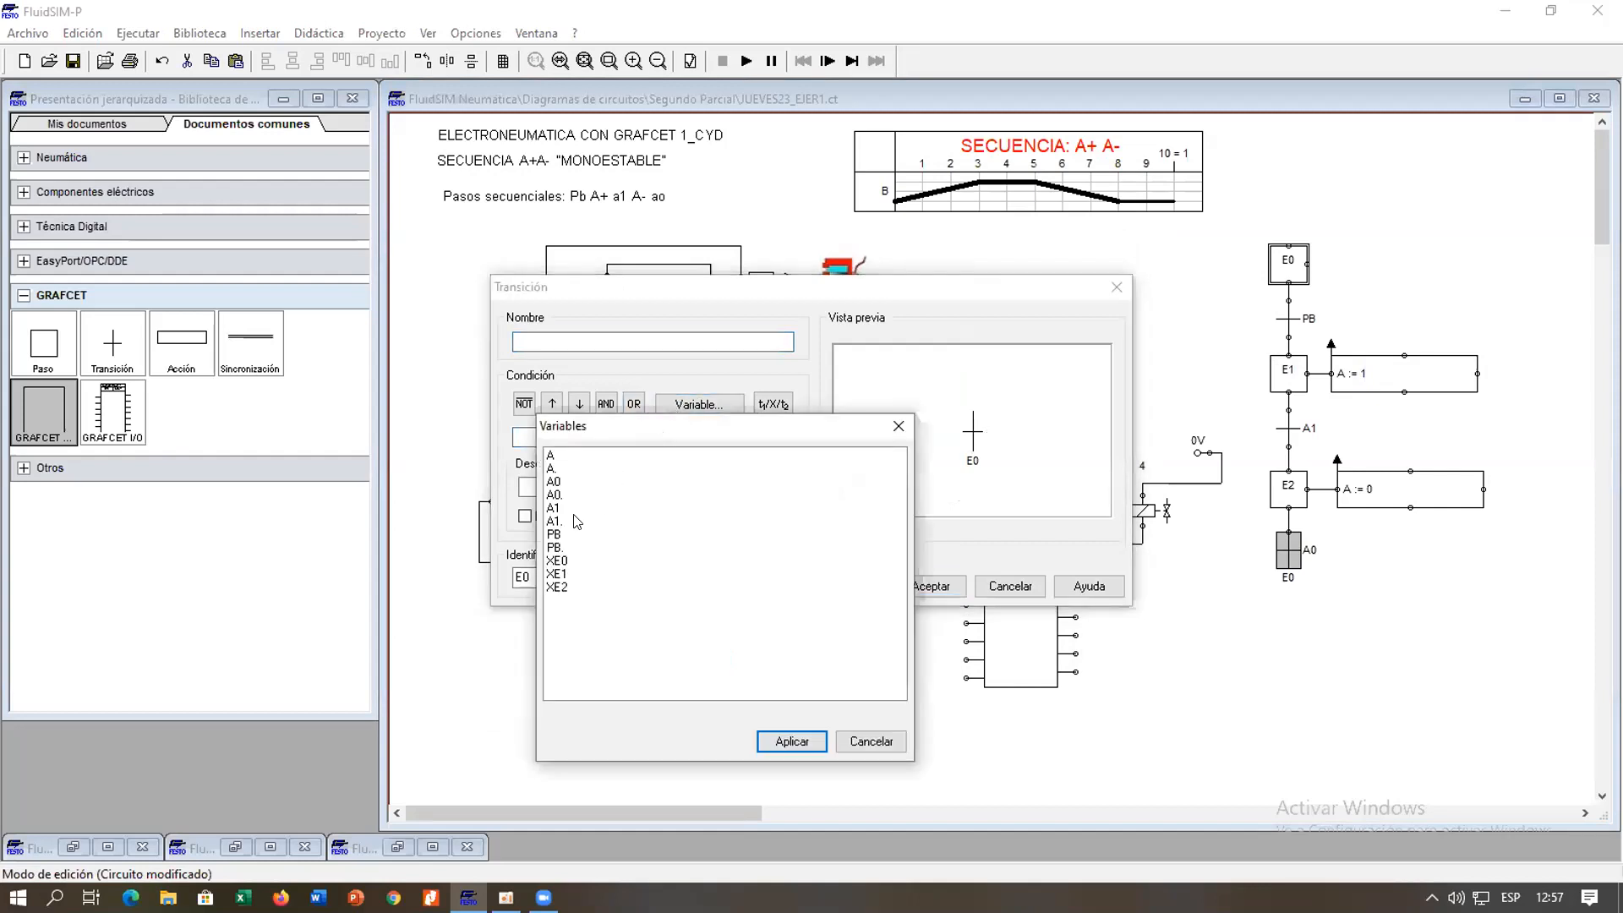
left_click(561, 482)
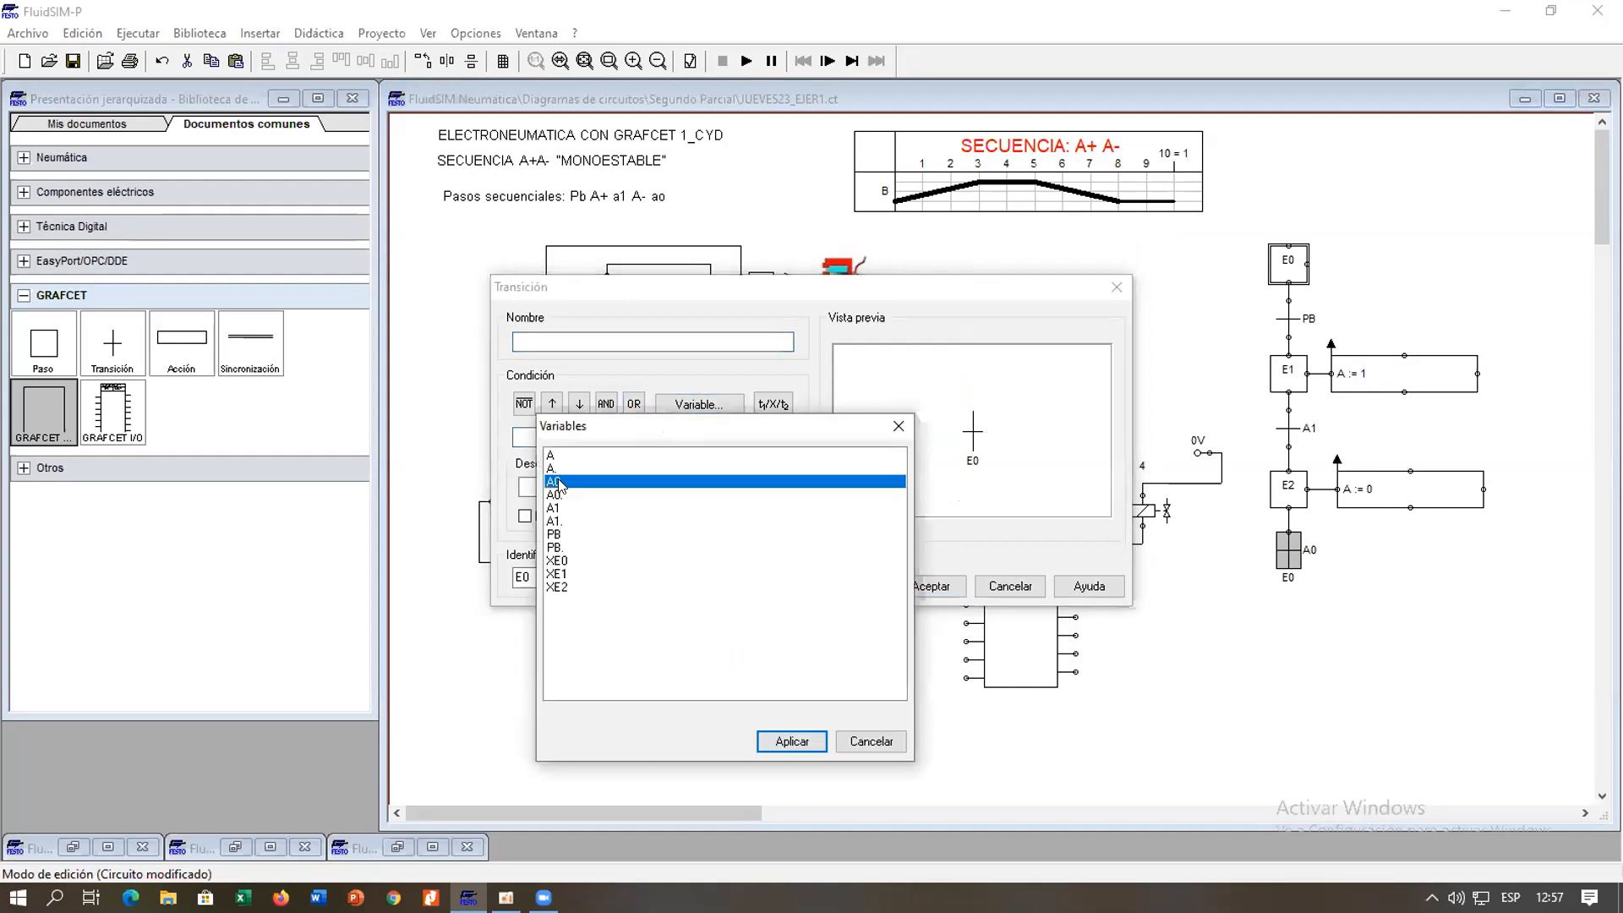
left_click(771, 737)
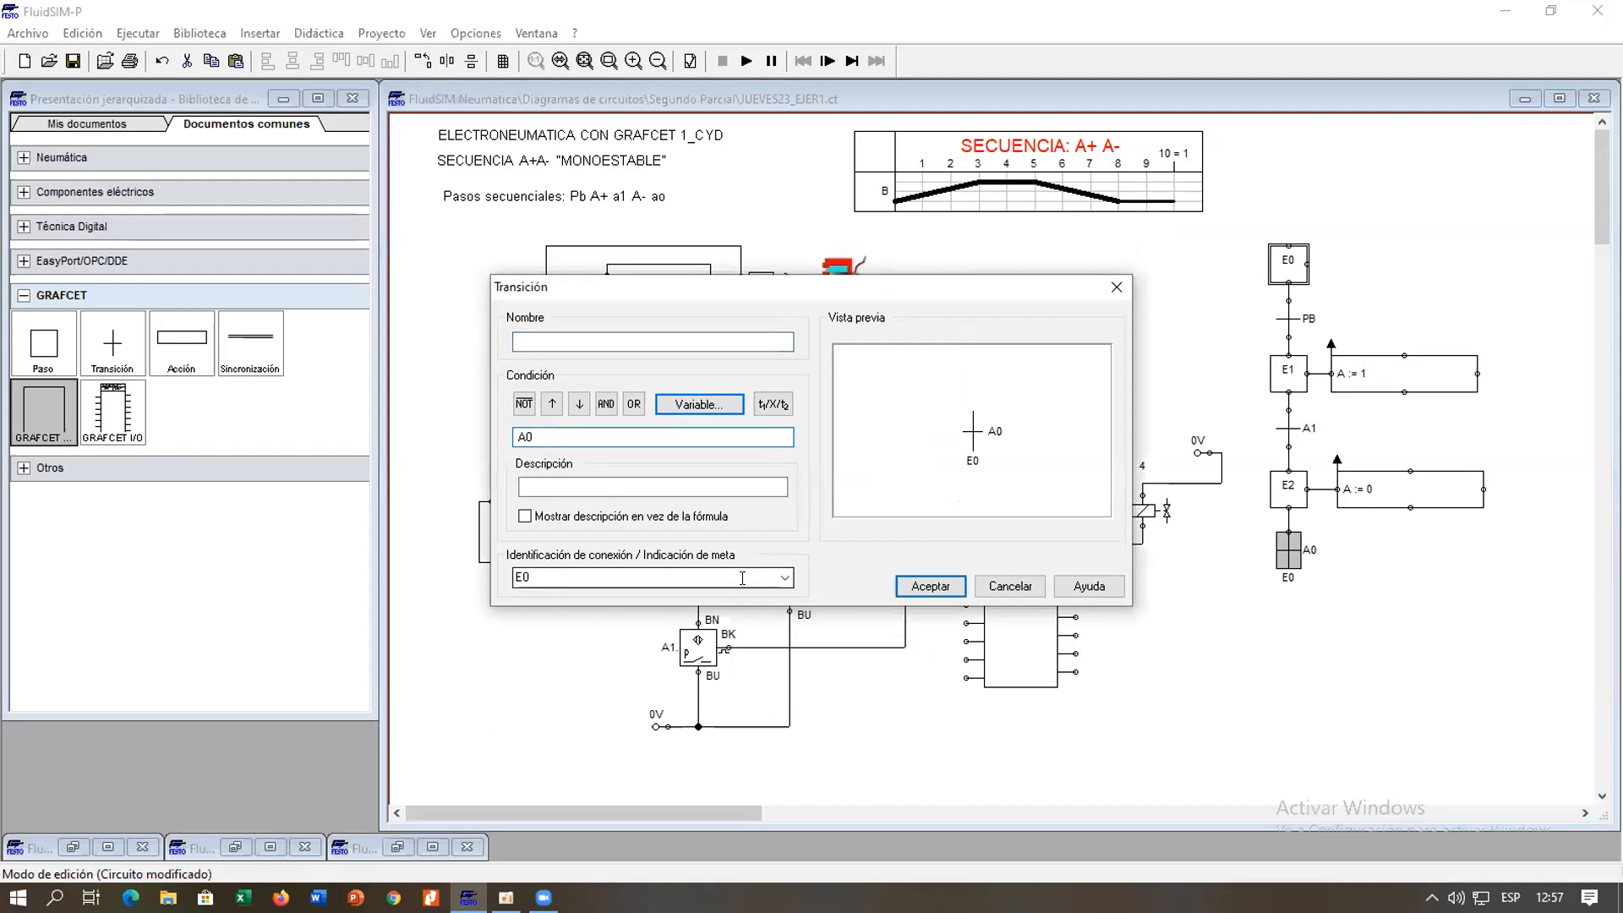
left_click(784, 577)
left_click(522, 596)
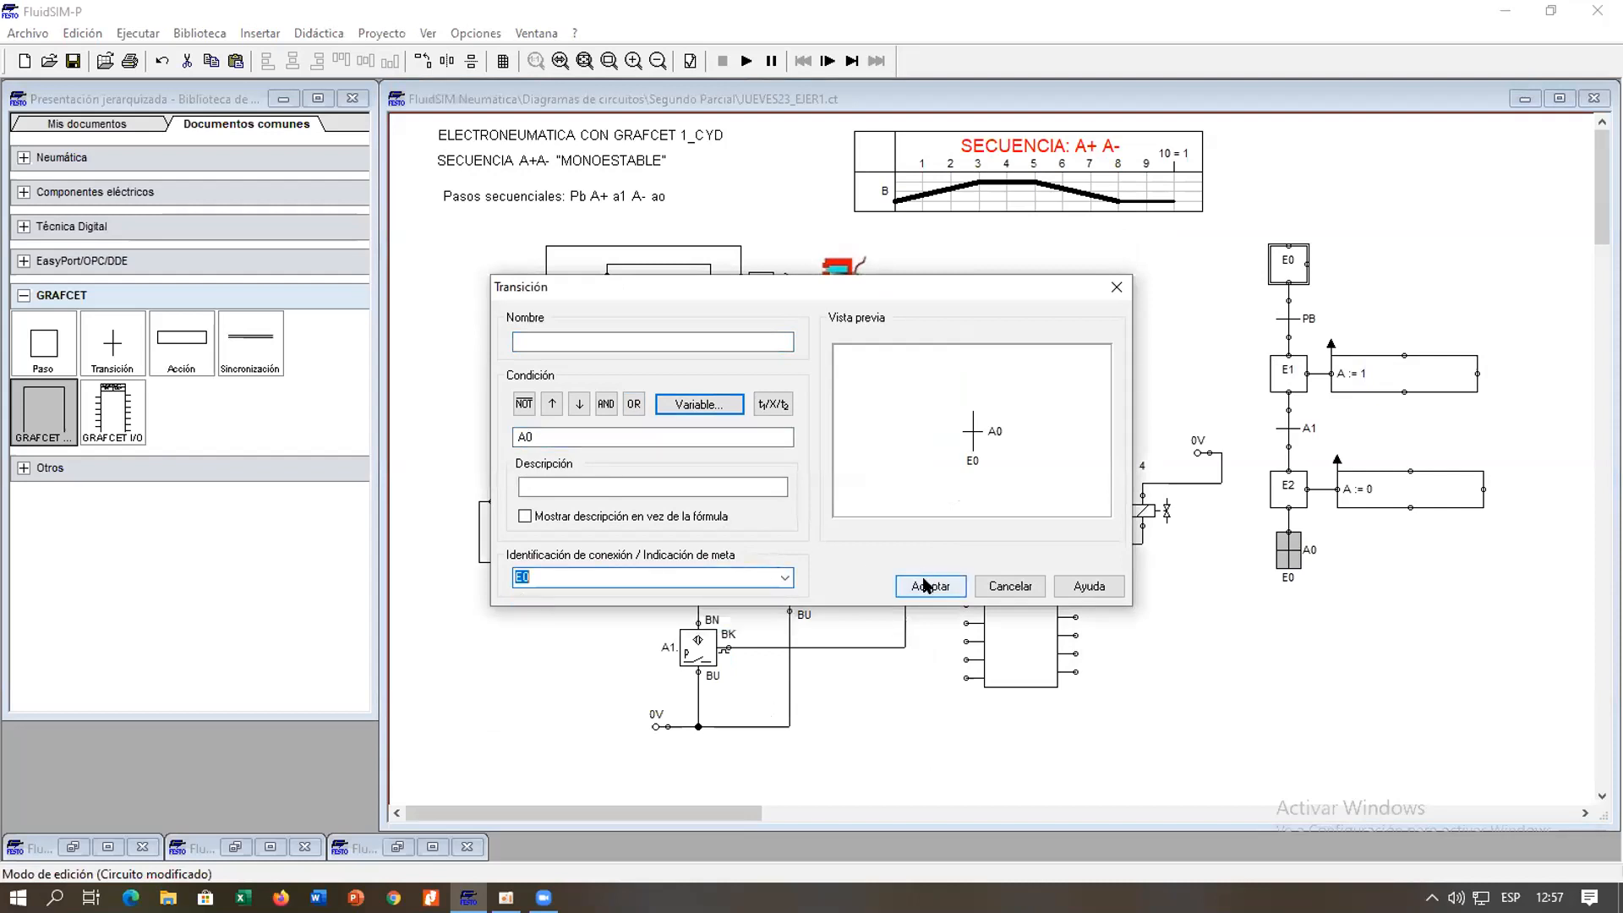
left_click(930, 586)
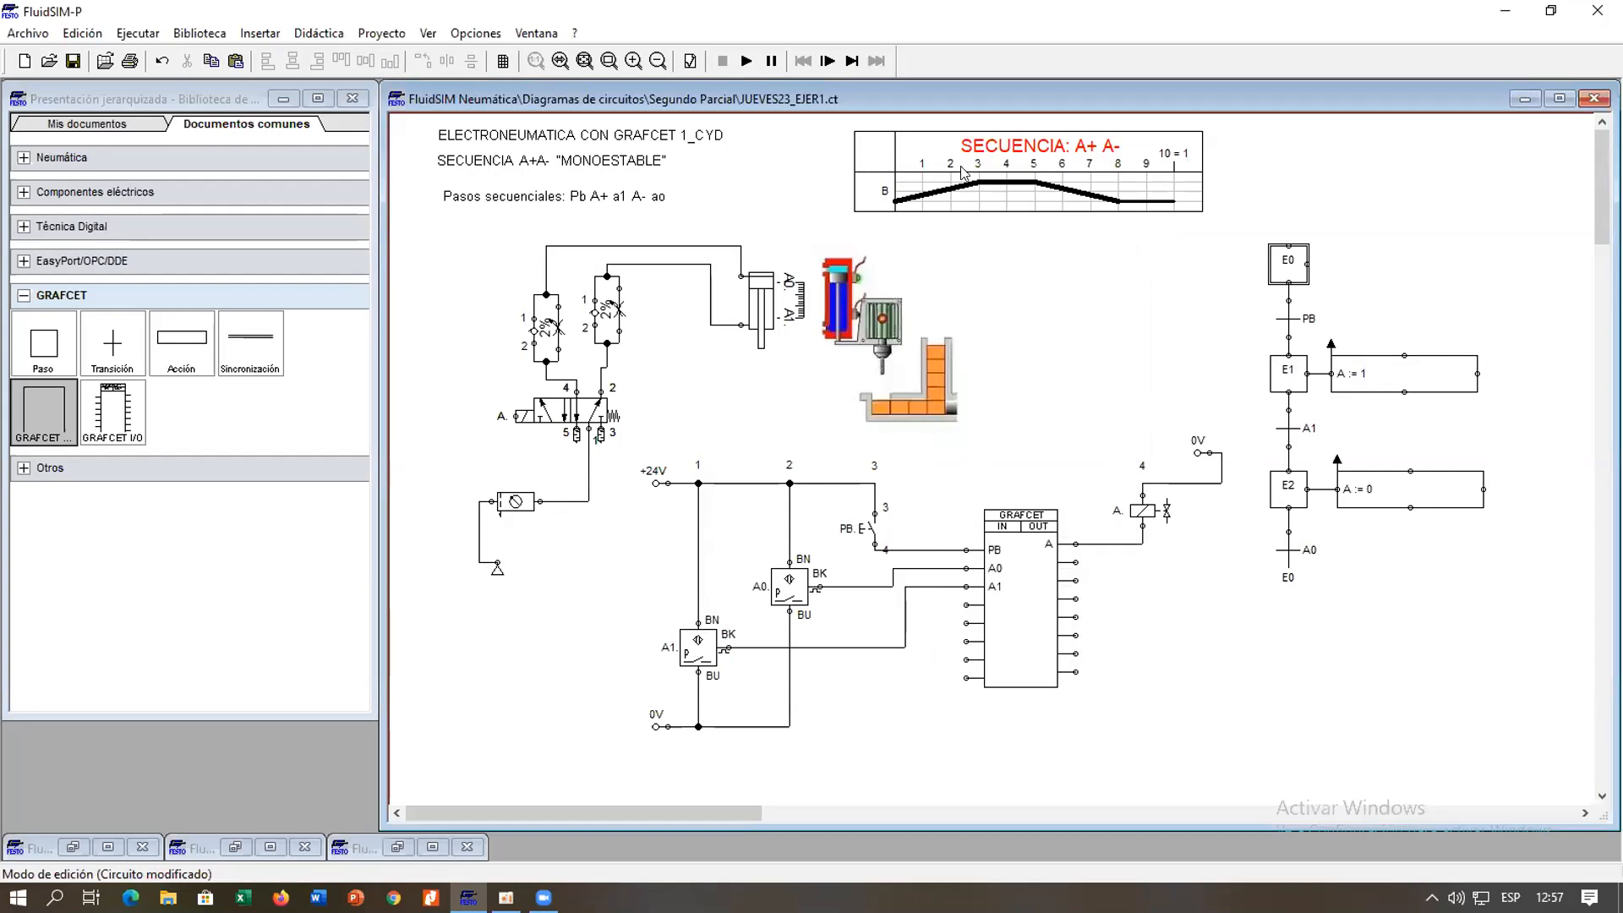
Try to run the circuit simulation, and inspect the label settings of the A0 pressure switch.
left_click(746, 62)
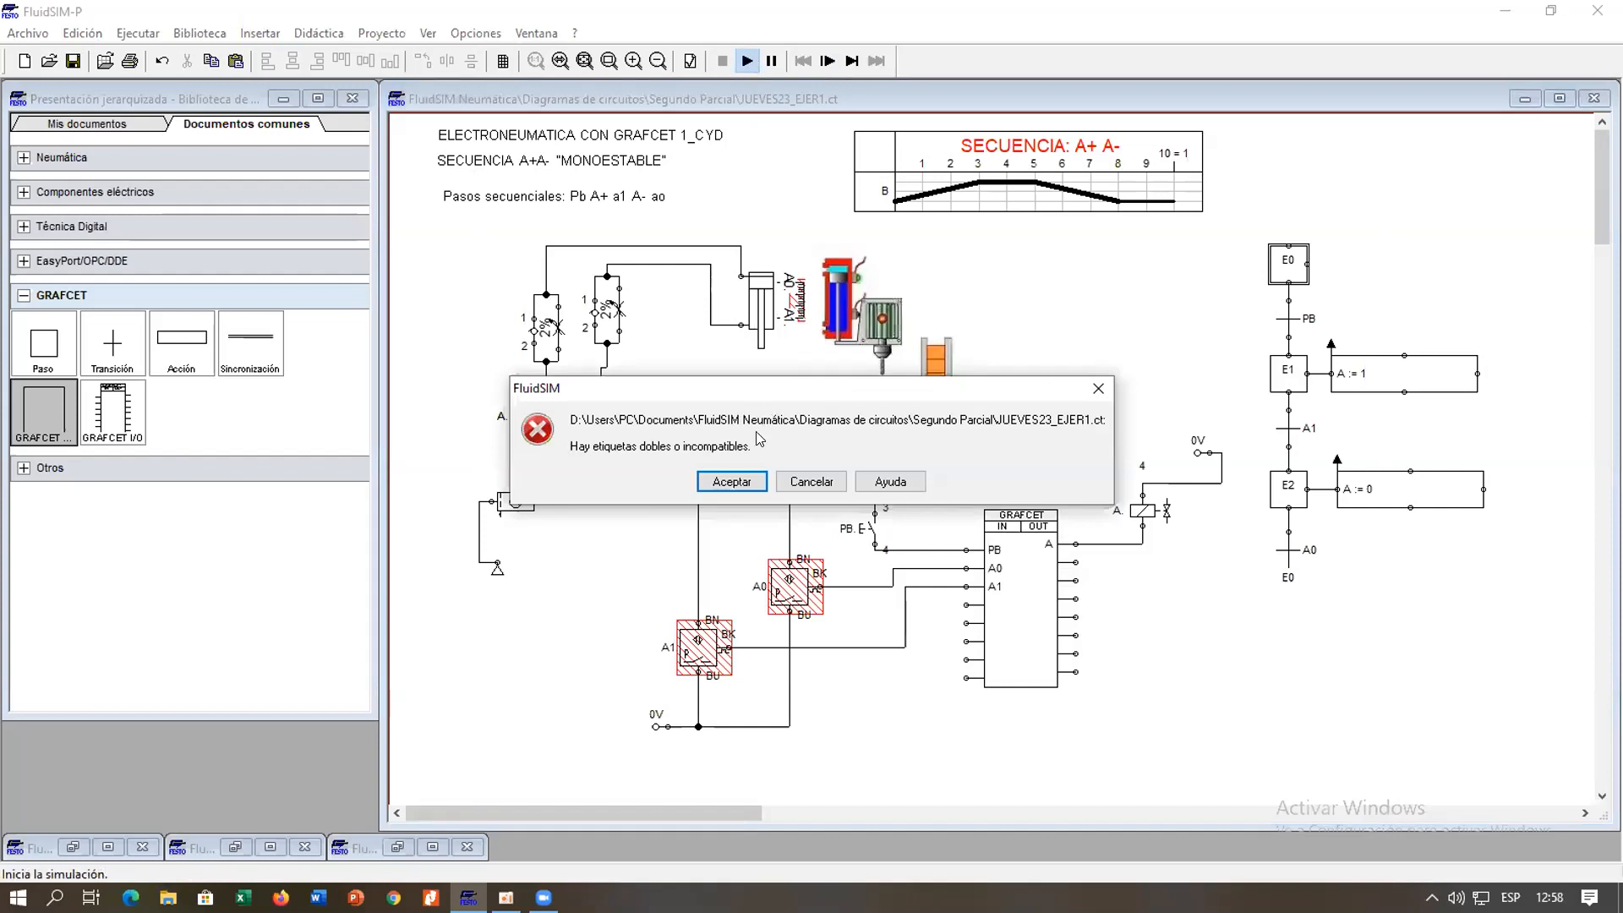
left_click(733, 486)
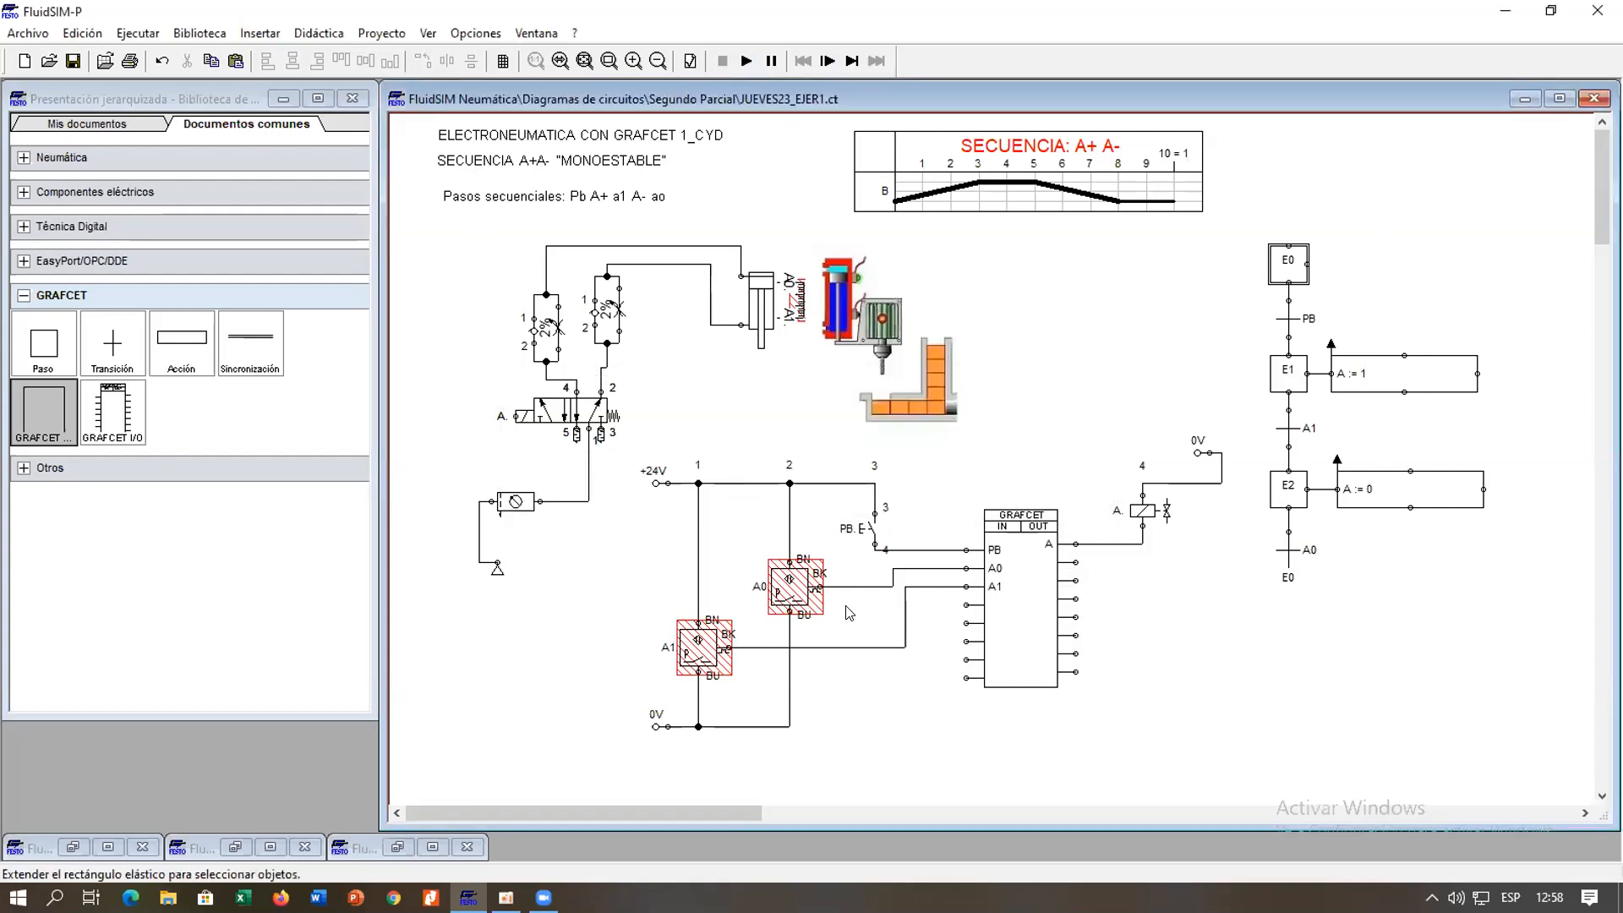
double_click(797, 590)
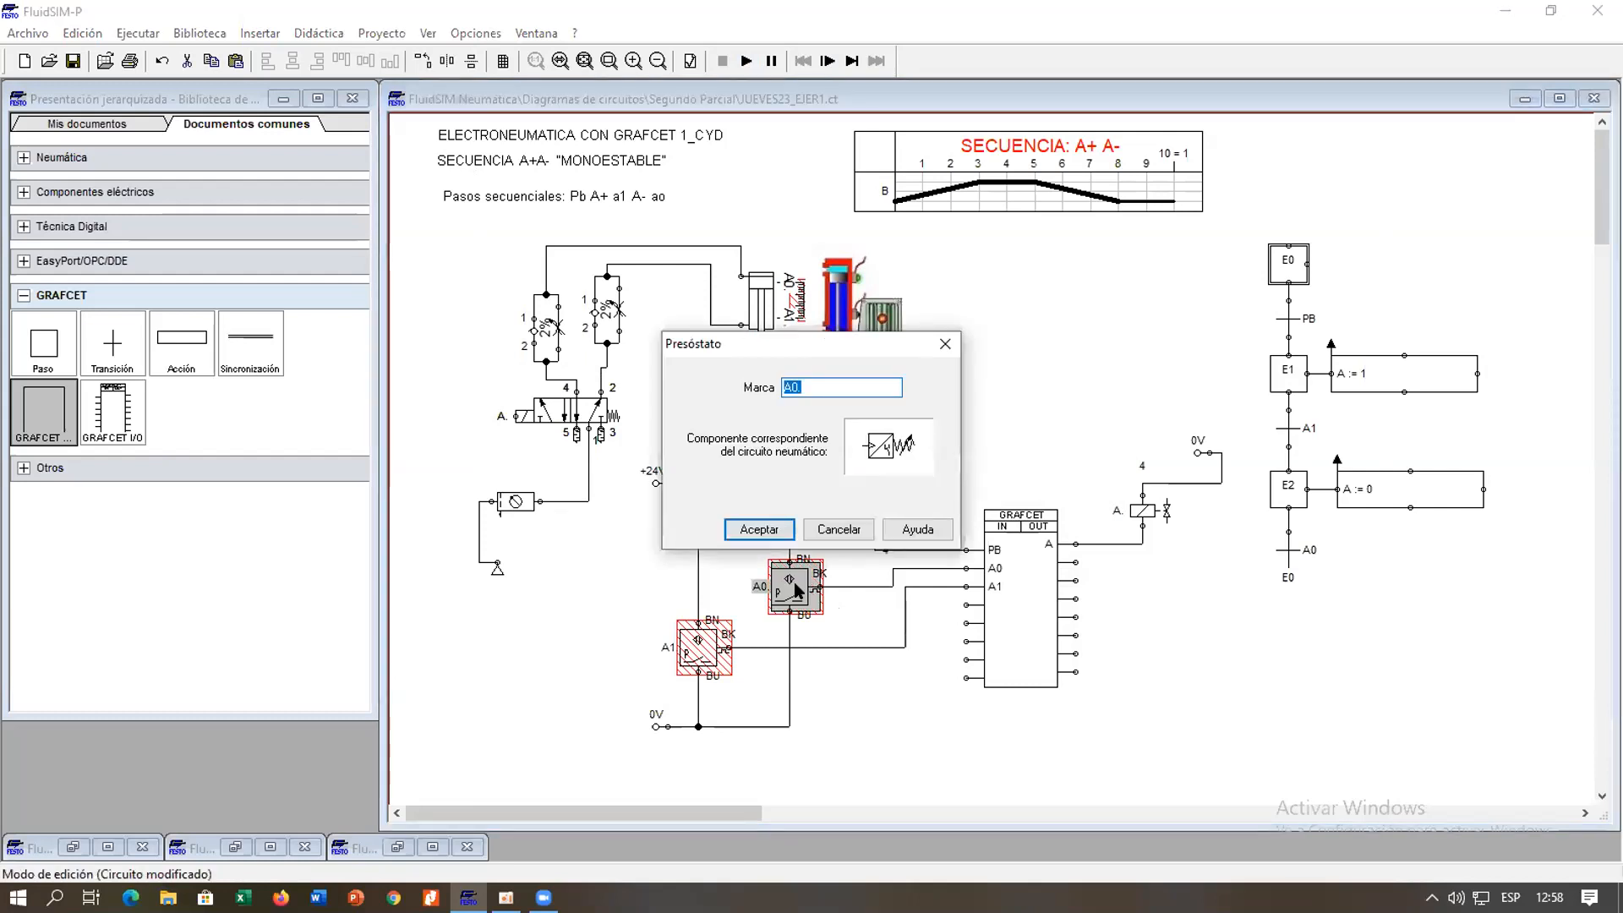
left_click(943, 345)
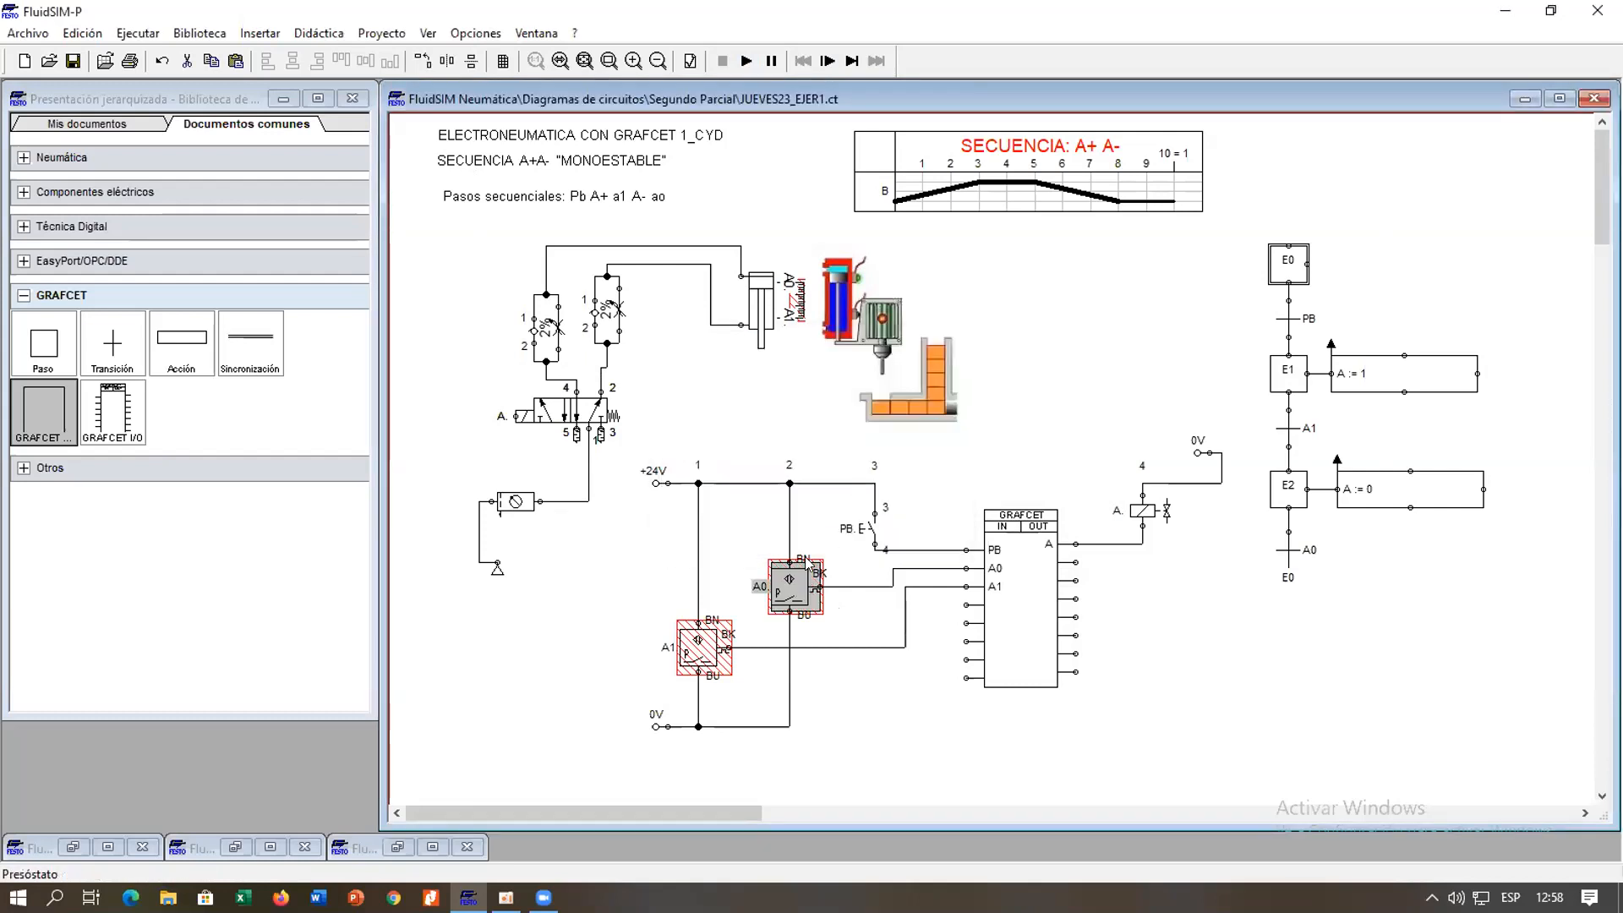
Re-enter A0. as the label of the pressure switch in branch 2.
double_click(795, 589)
left_click(837, 386)
double_click(837, 386)
key("BackSpace")
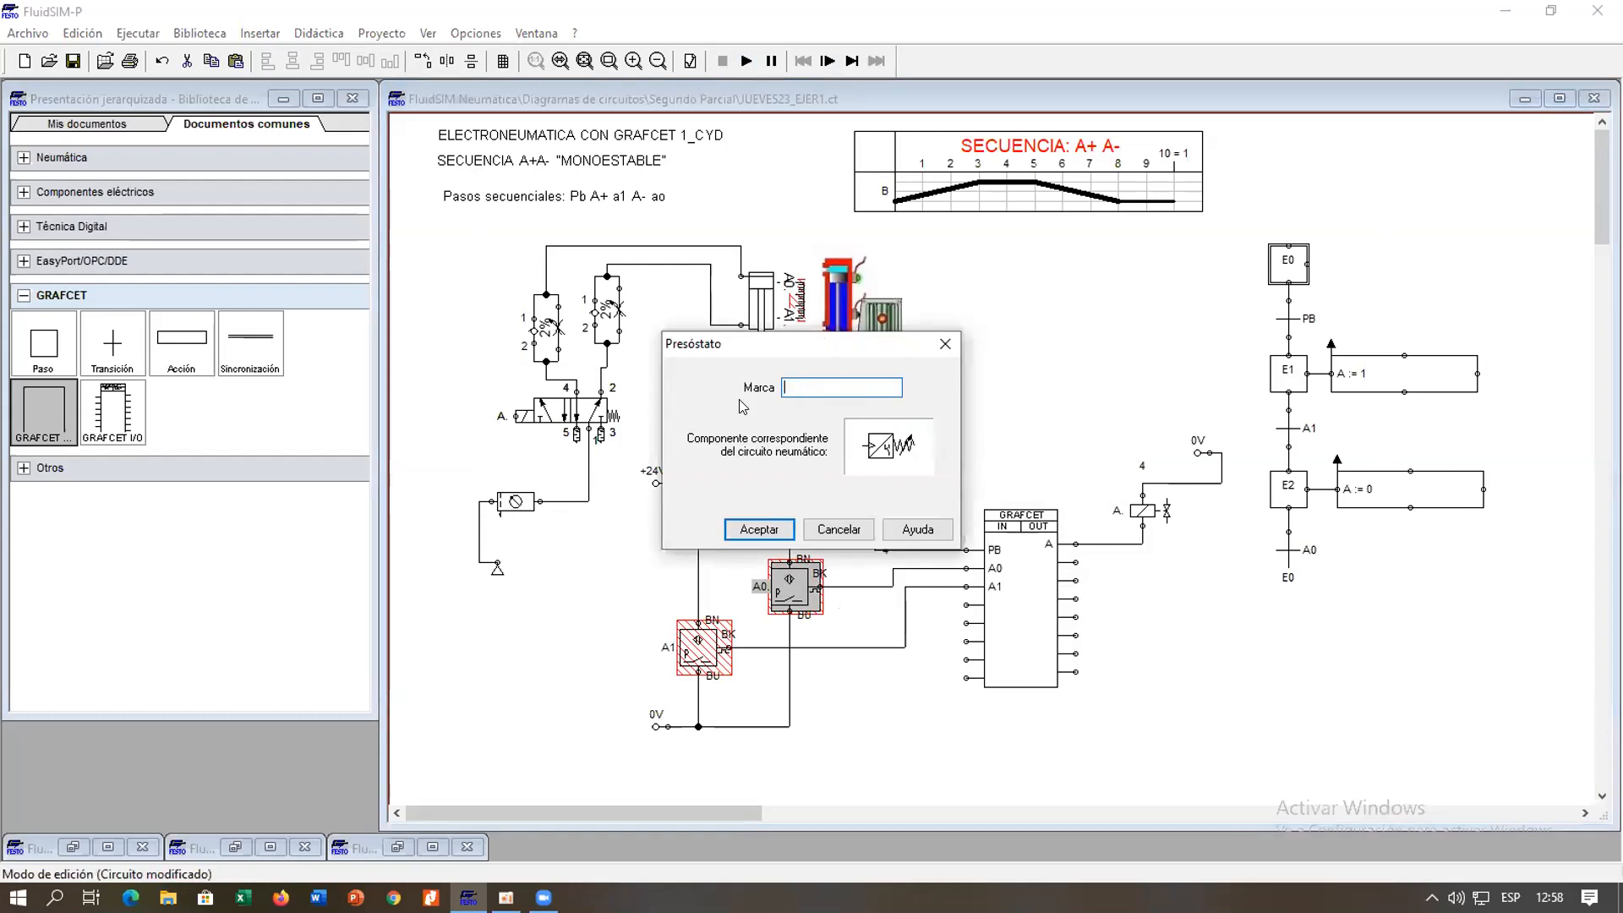
type("A0.")
left_click(757, 529)
Set the label of the pressure switch in branch 1 to "A1,".
double_click(702, 648)
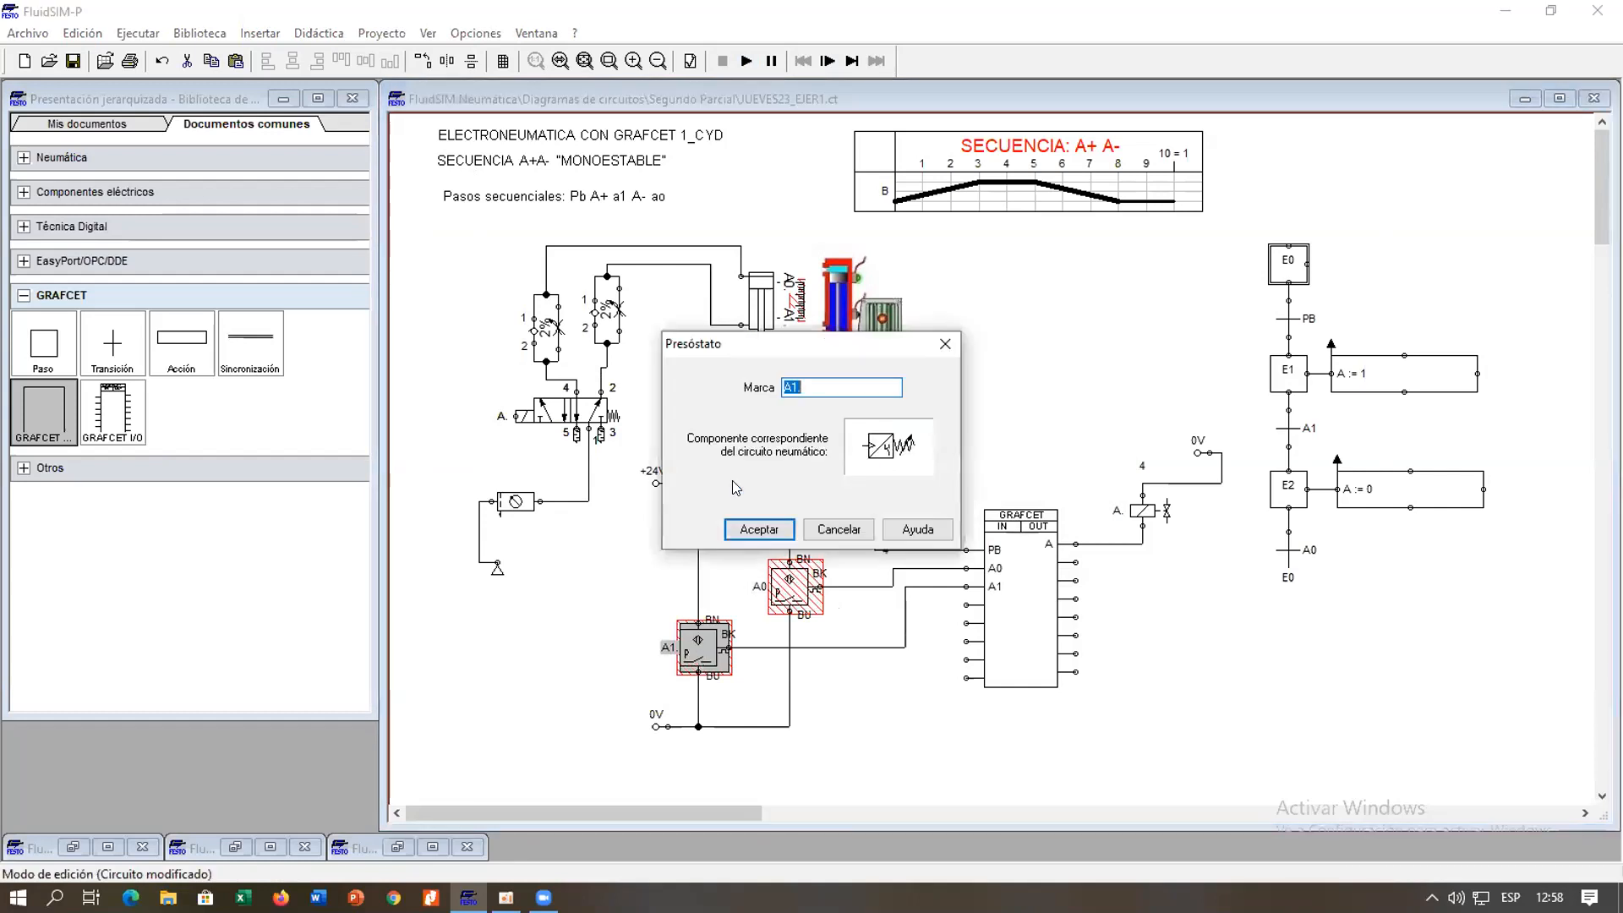
key("BackSpace")
type("A1,")
left_click(757, 529)
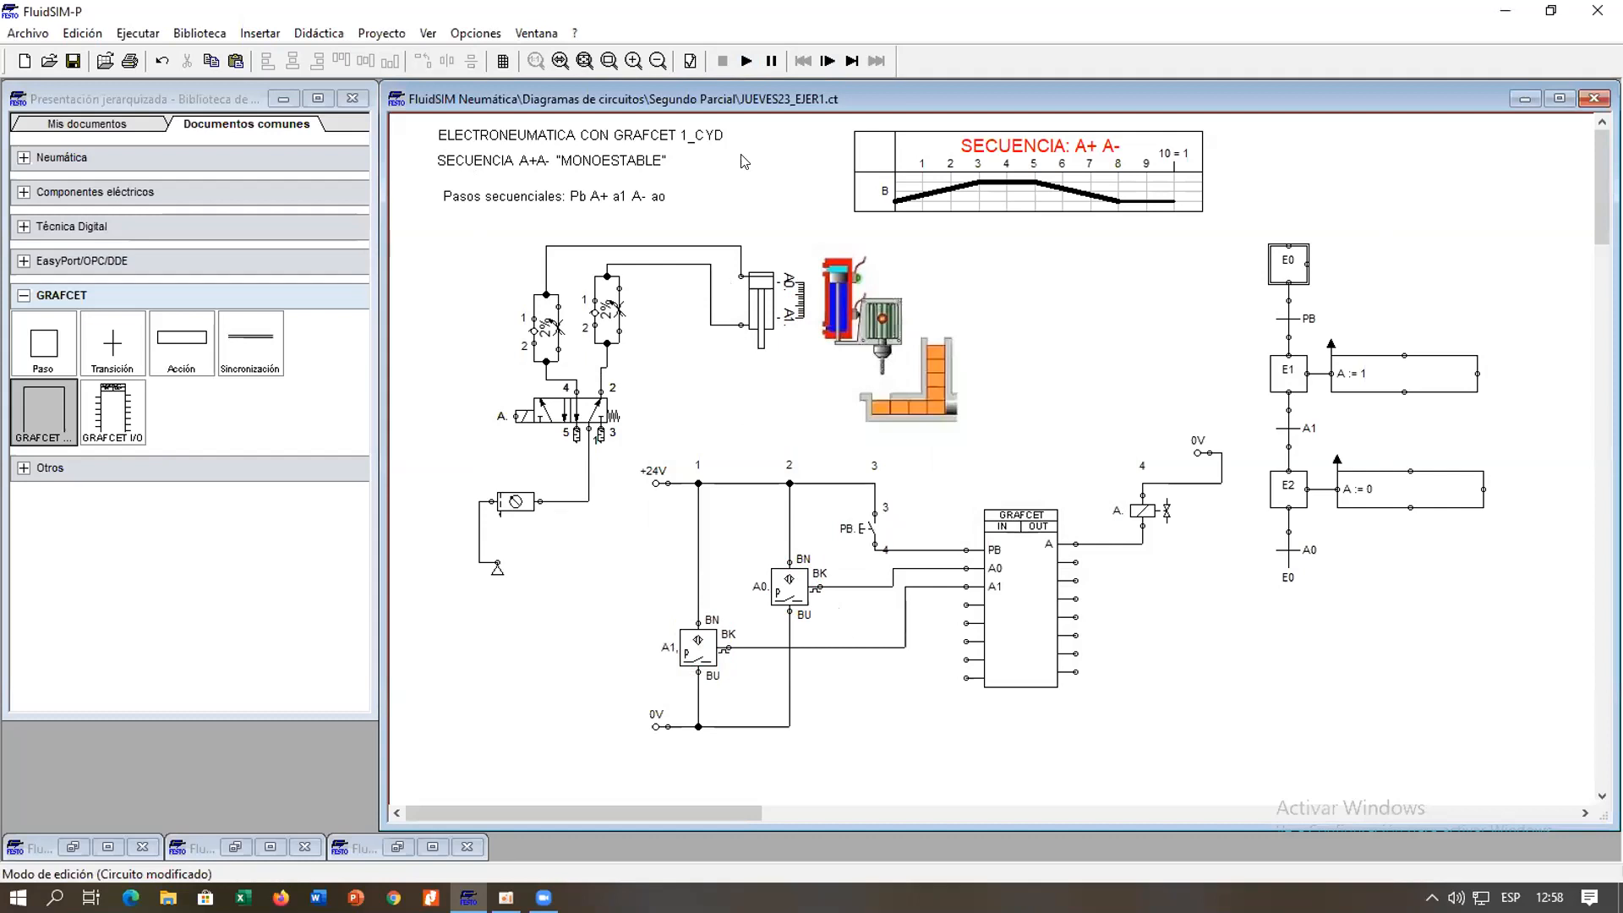
Try the simulation again with the re-entered labels, and recheck the settings of the branch 2 pressure switch.
left_click(743, 62)
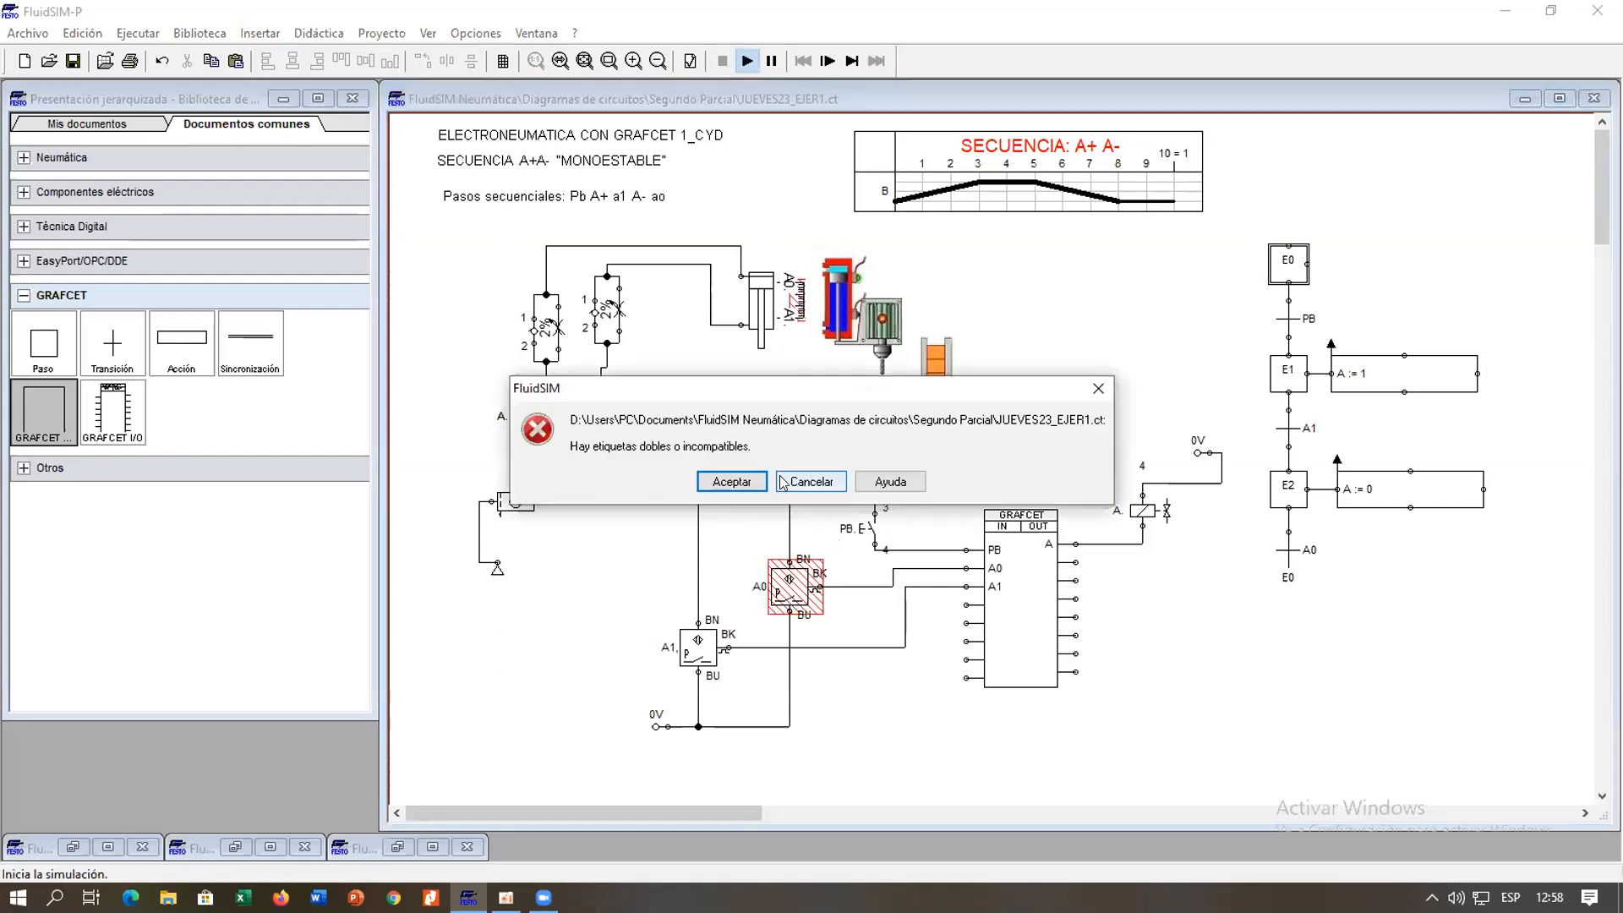
left_click(755, 493)
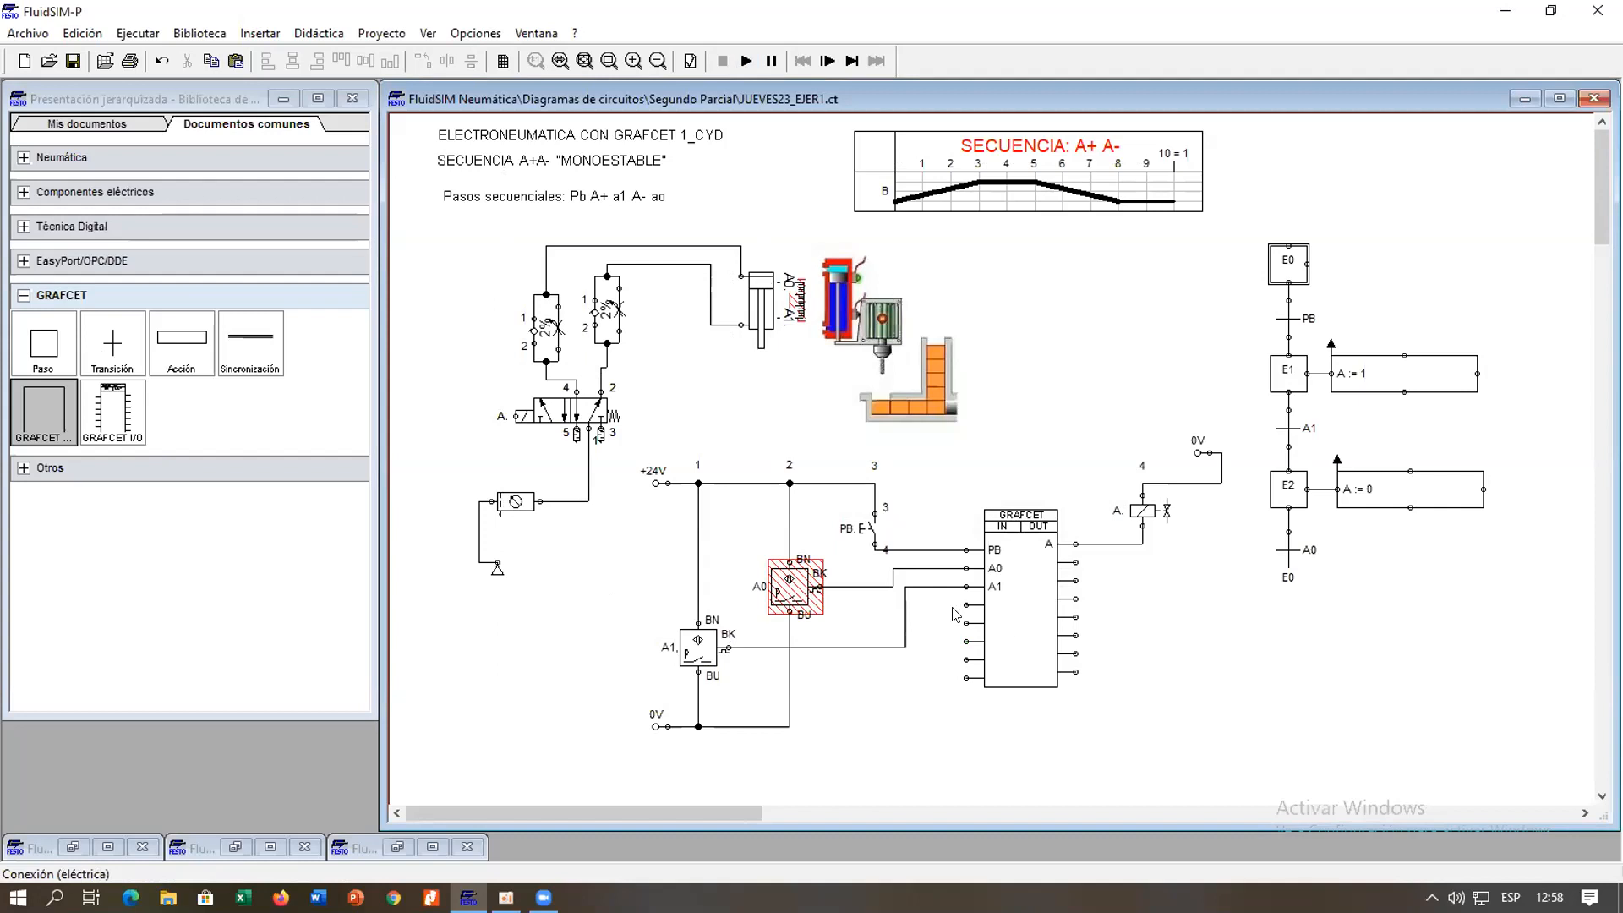
double_click(796, 589)
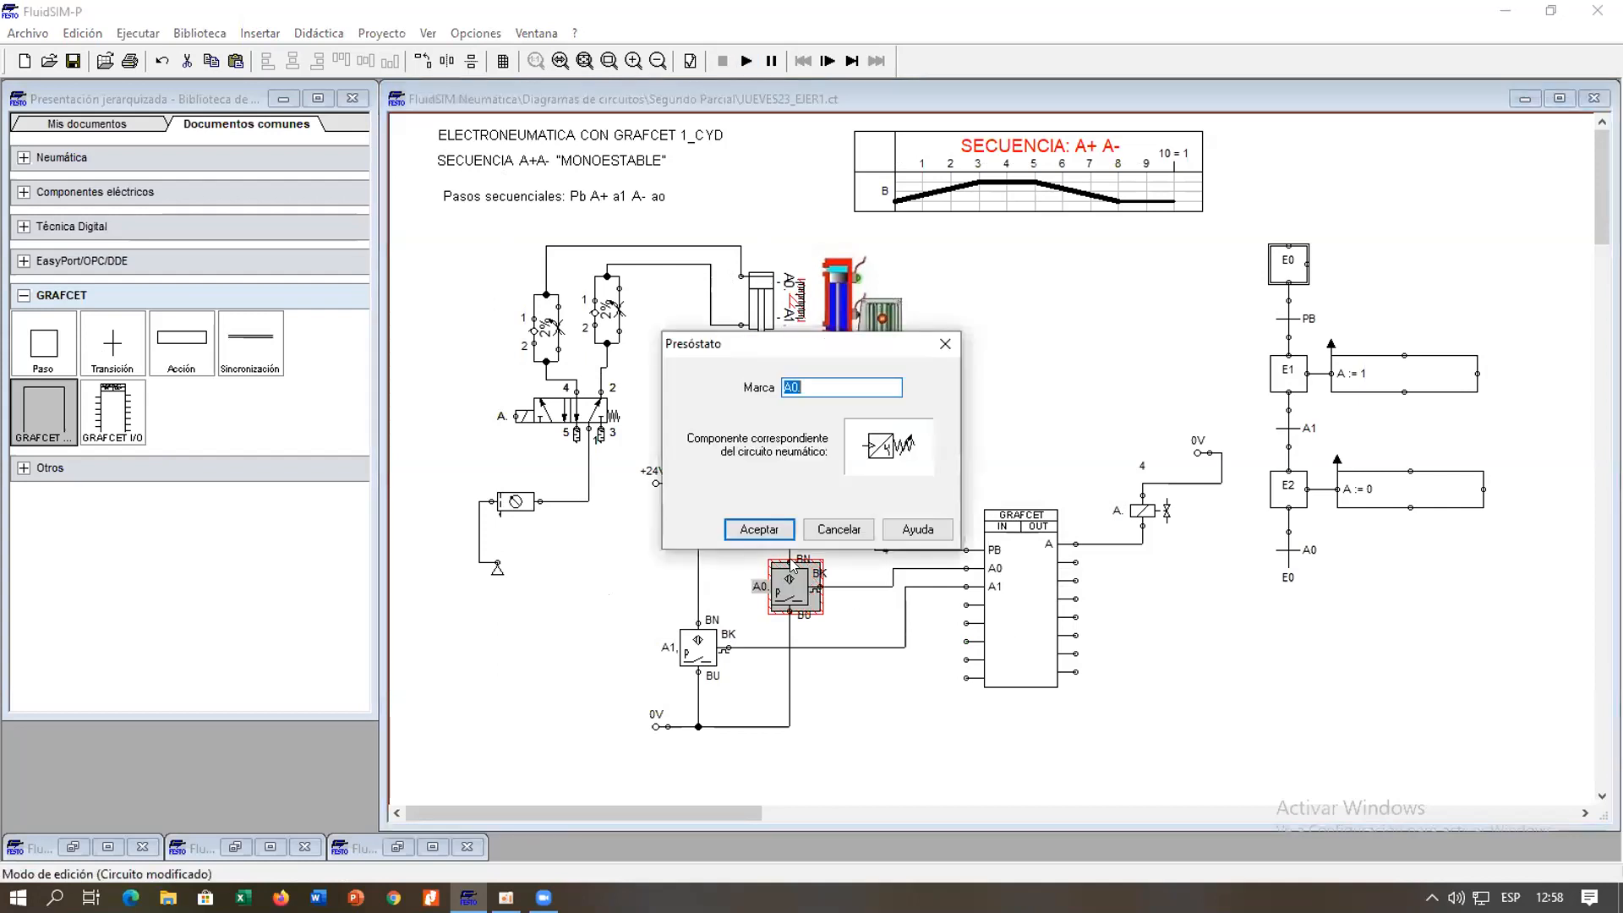
left_click(944, 345)
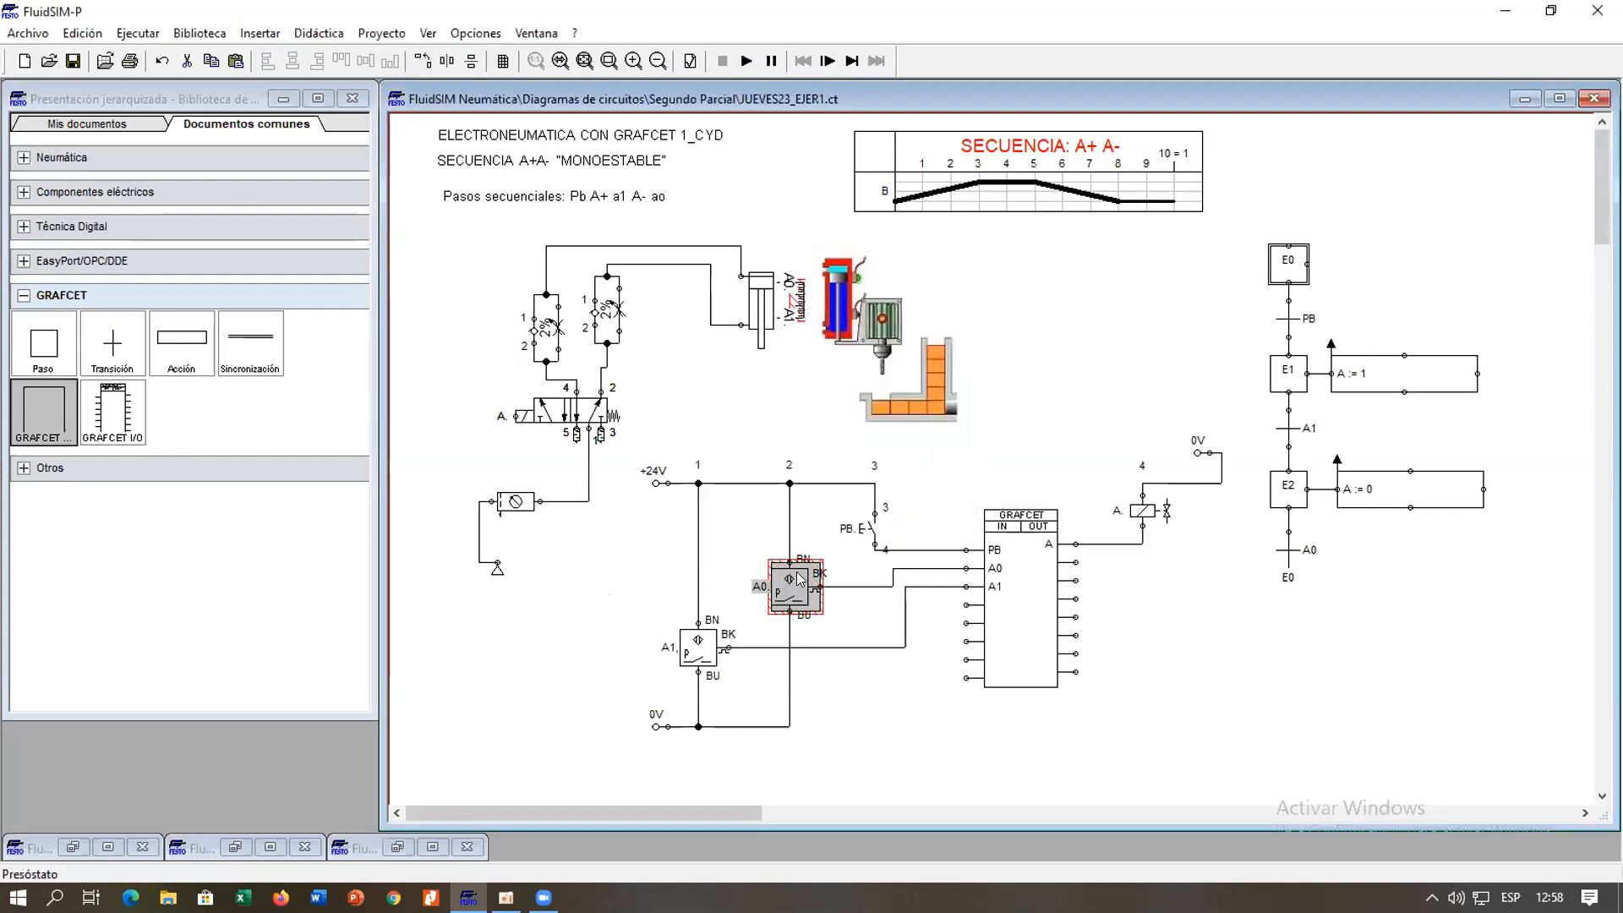
Delete the A0 pressure switch and put a copy of the A1 pressure switch in its place.
key("Delete")
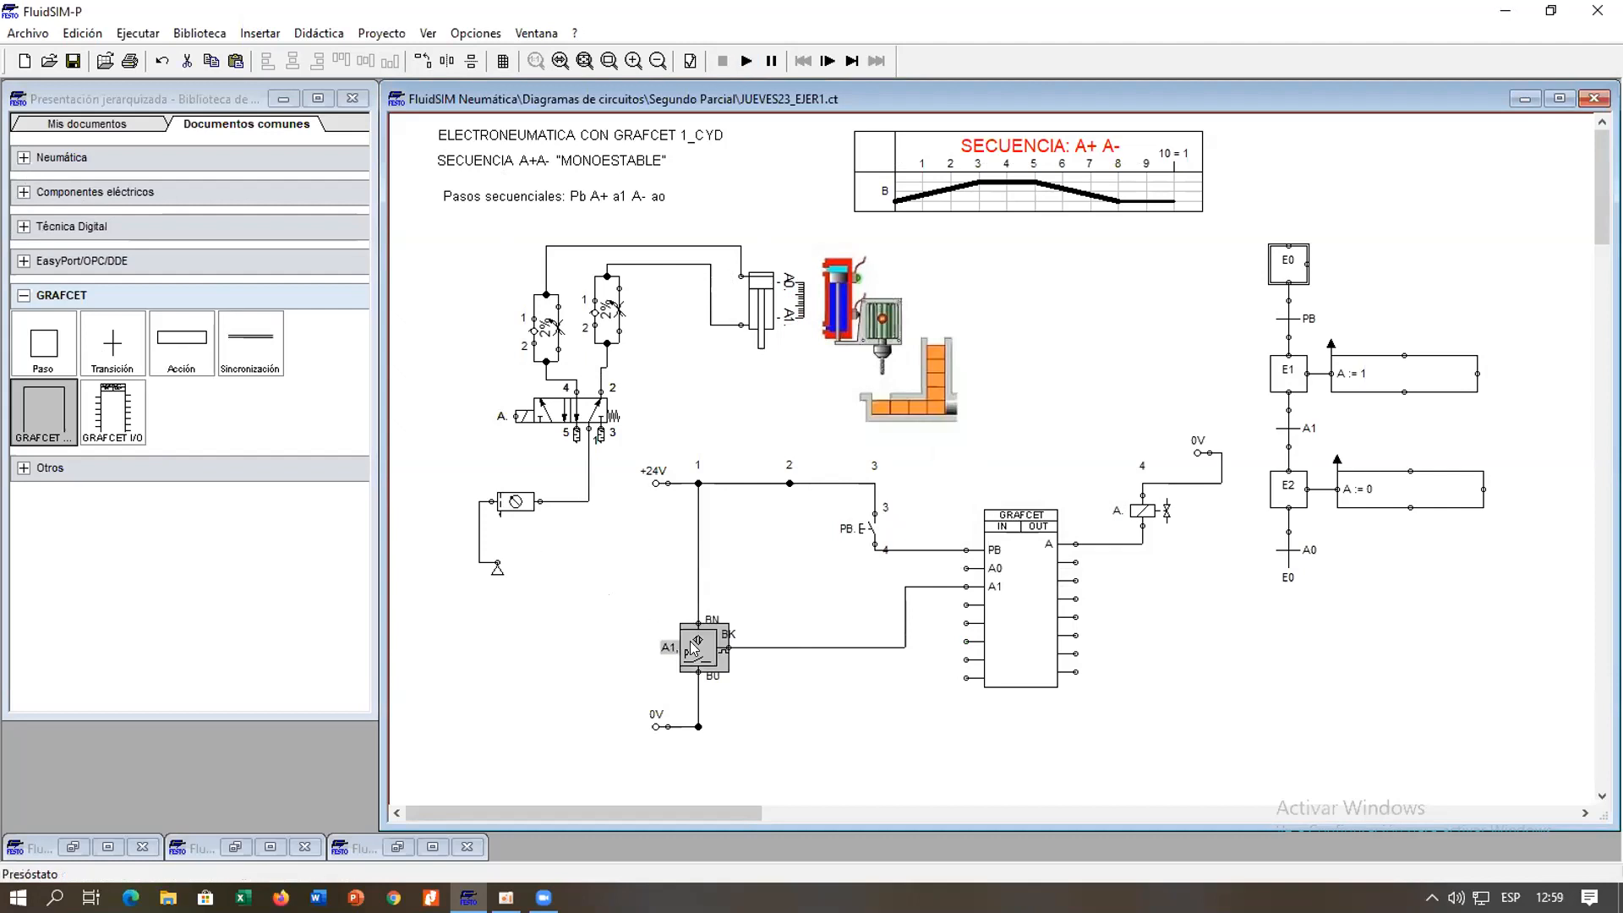
left_click_drag(691, 641, 782, 577)
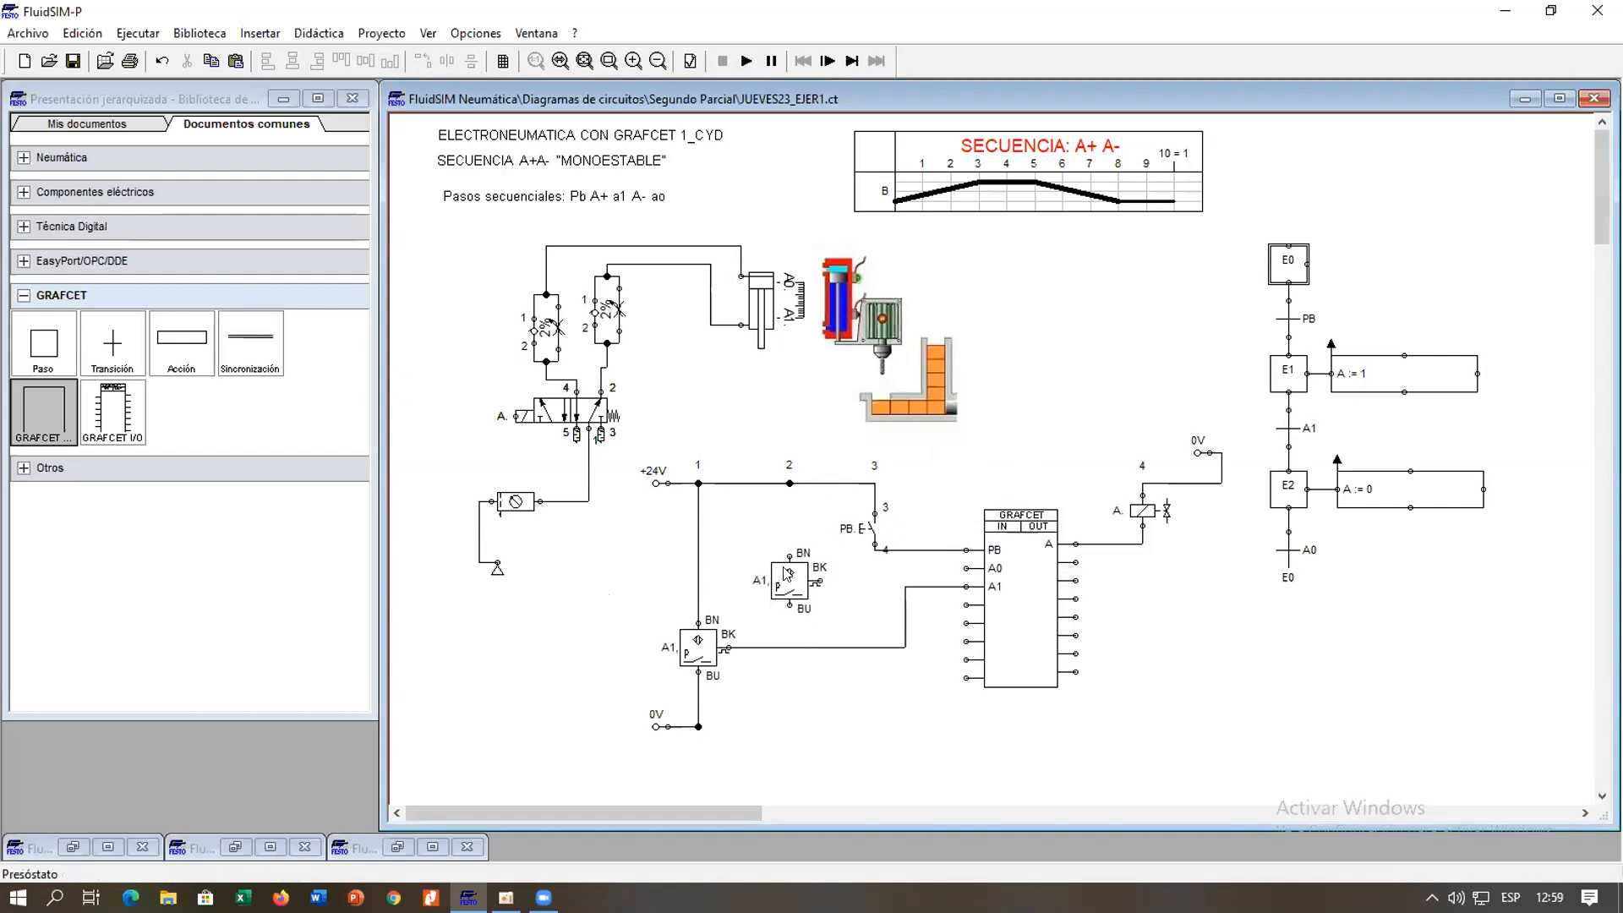
double_click(783, 577)
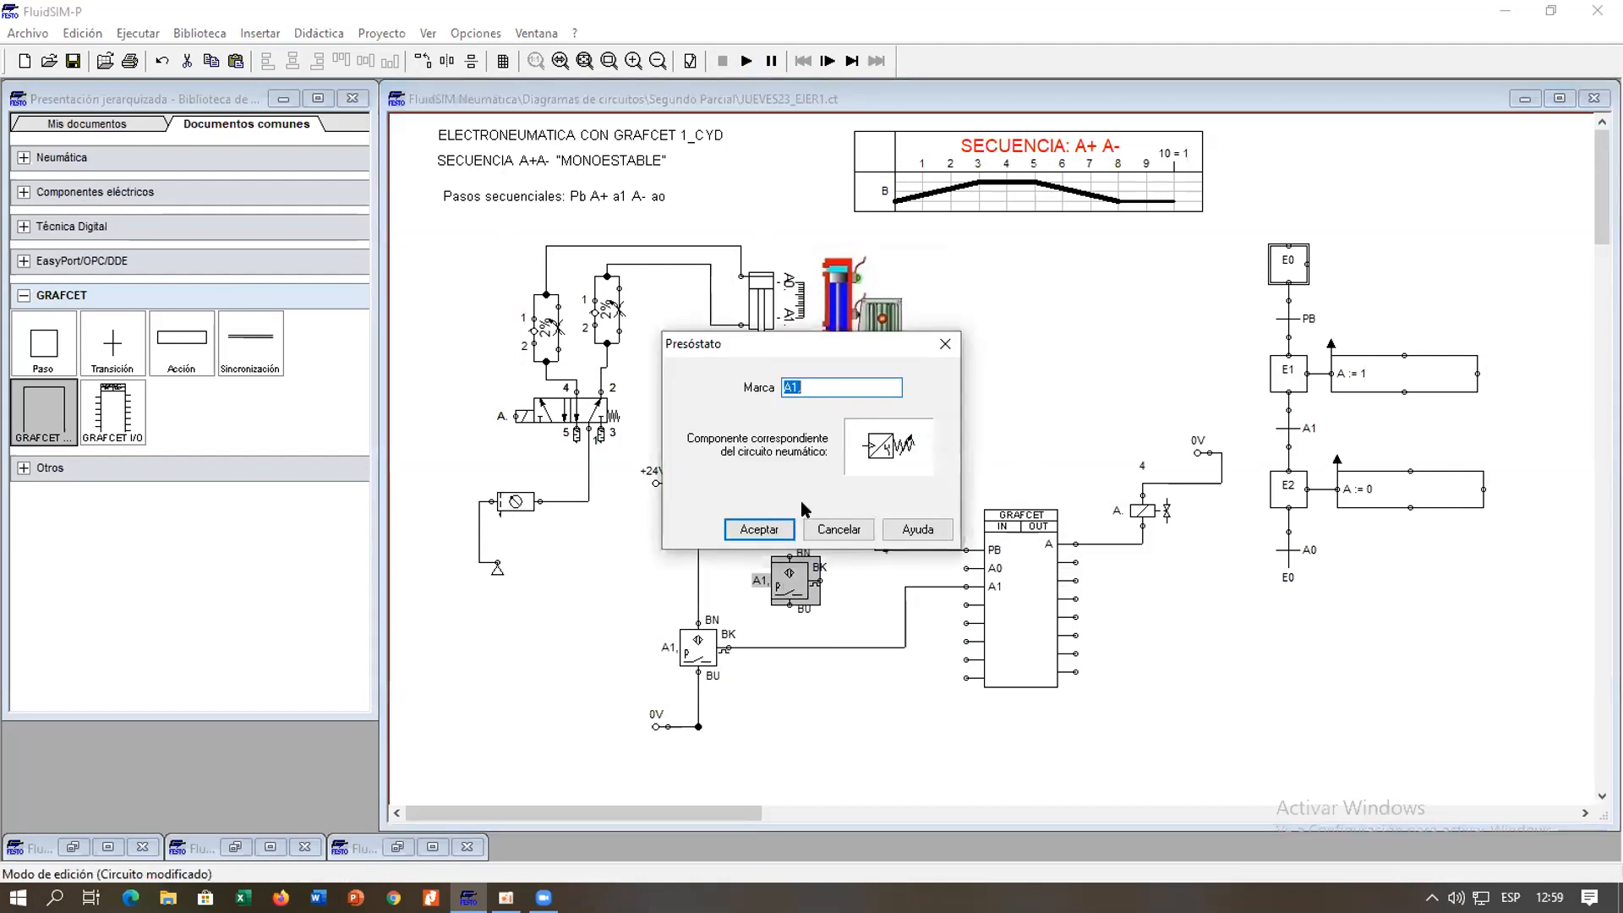
key("Return")
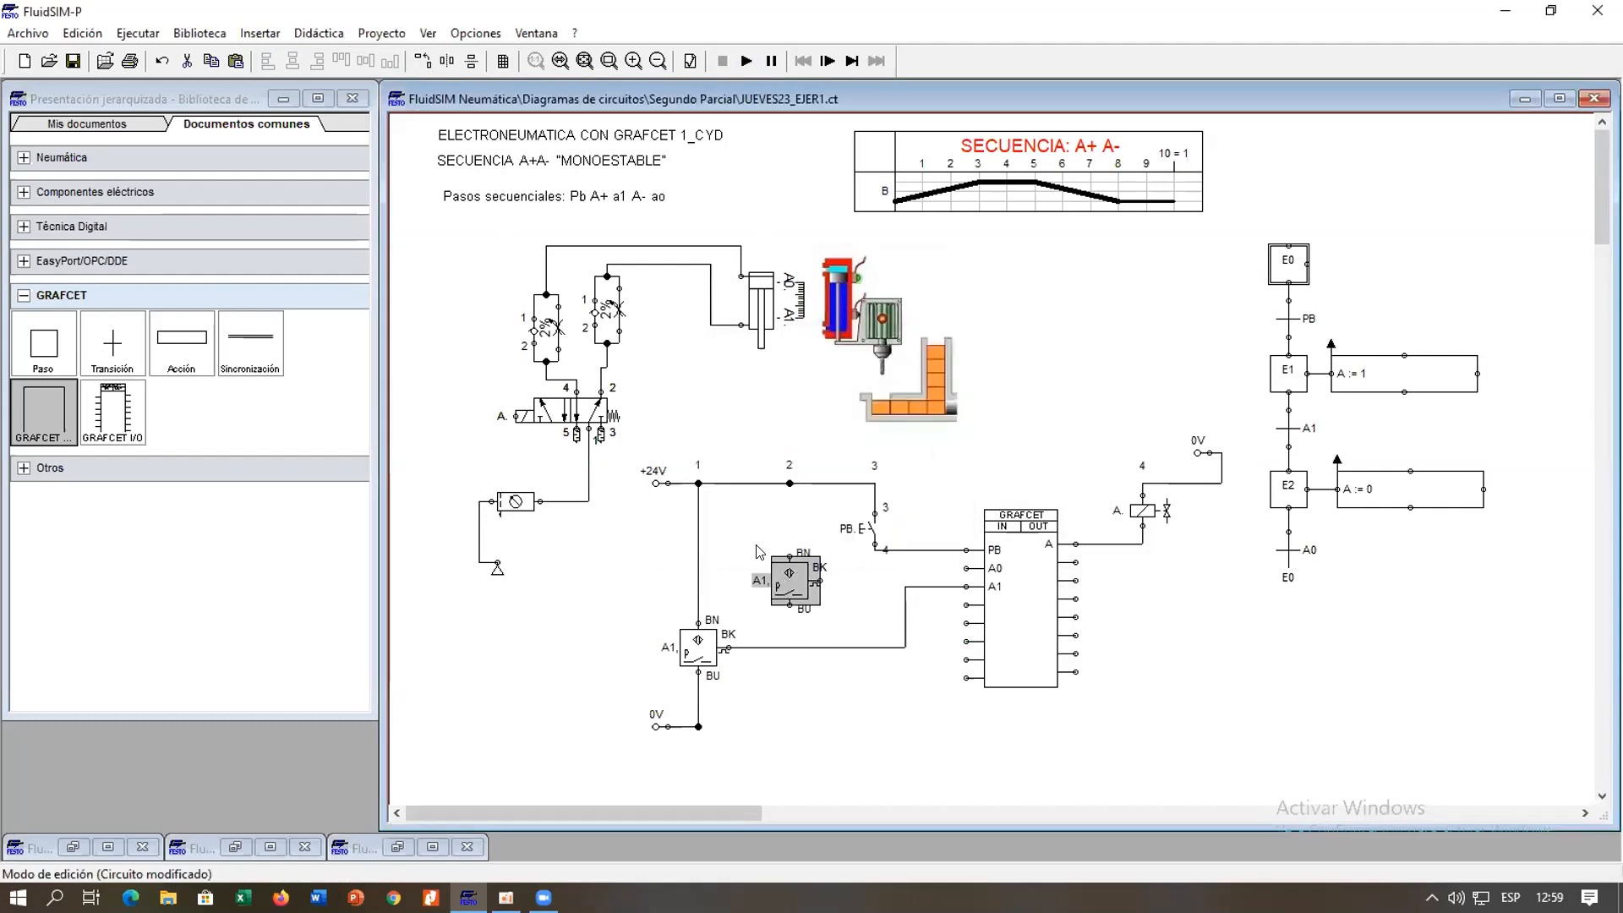
left_click(807, 516)
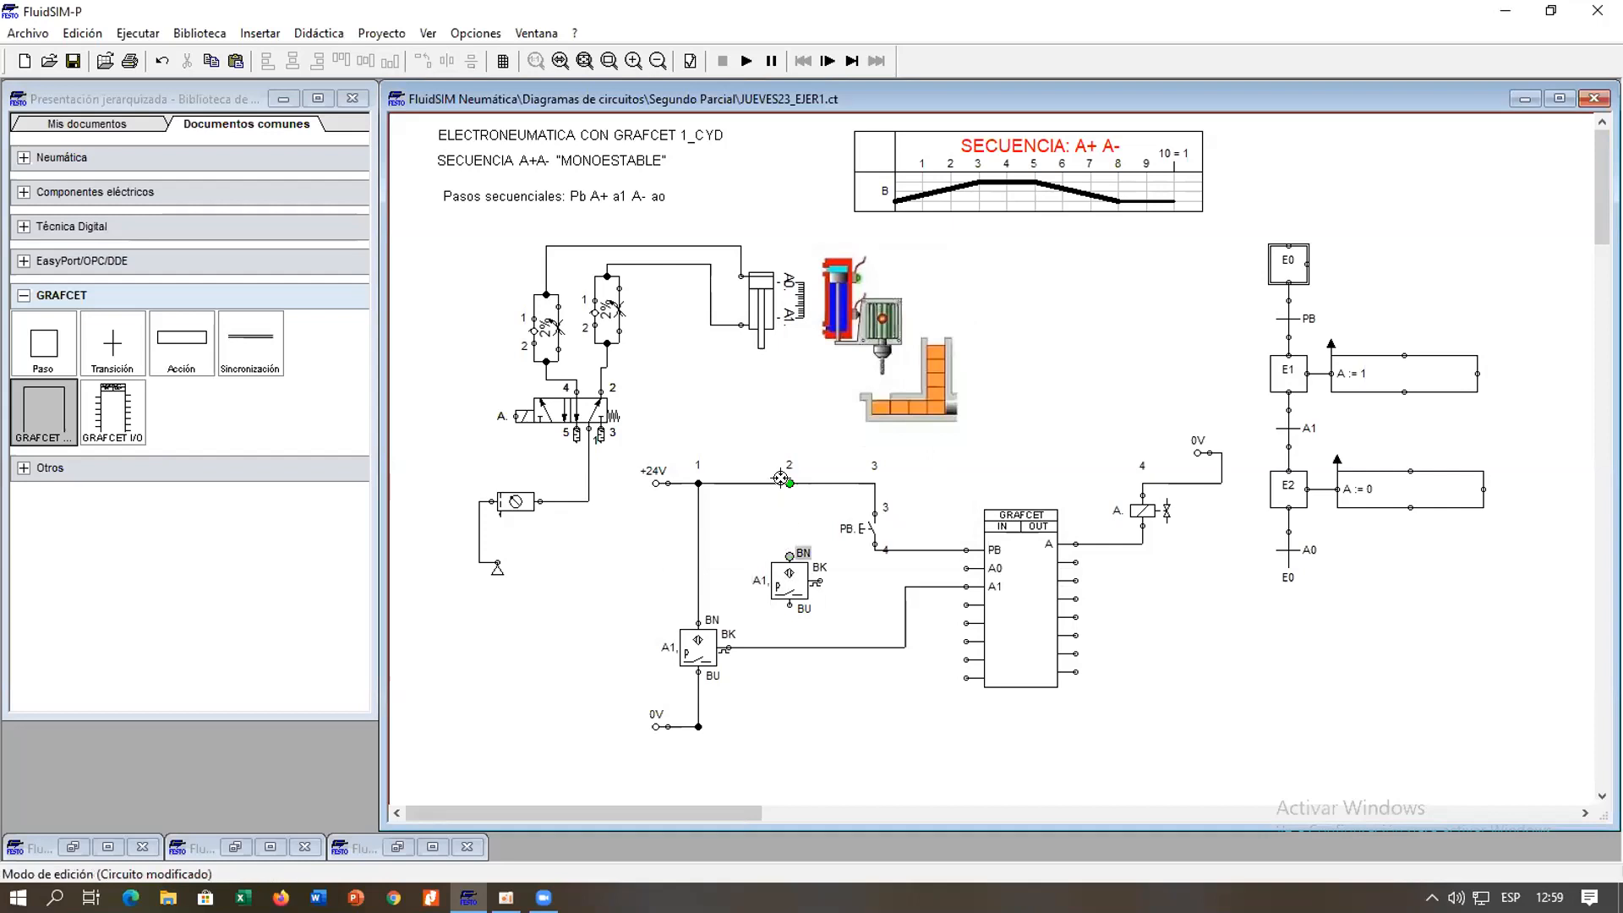
Wire the copied pressure switch's BN to the +24V line, BU to the 0V line and BK to the GRAFCET block's A0 input.
mouse_move(781, 485)
left_mouse_down()
mouse_move(790, 556)
mouse_move(881, 580)
mouse_move(966, 568)
left_mouse_up()
mouse_move(858, 605)
left_mouse_down()
mouse_move(858, 629)
mouse_move(875, 602)
left_mouse_up()
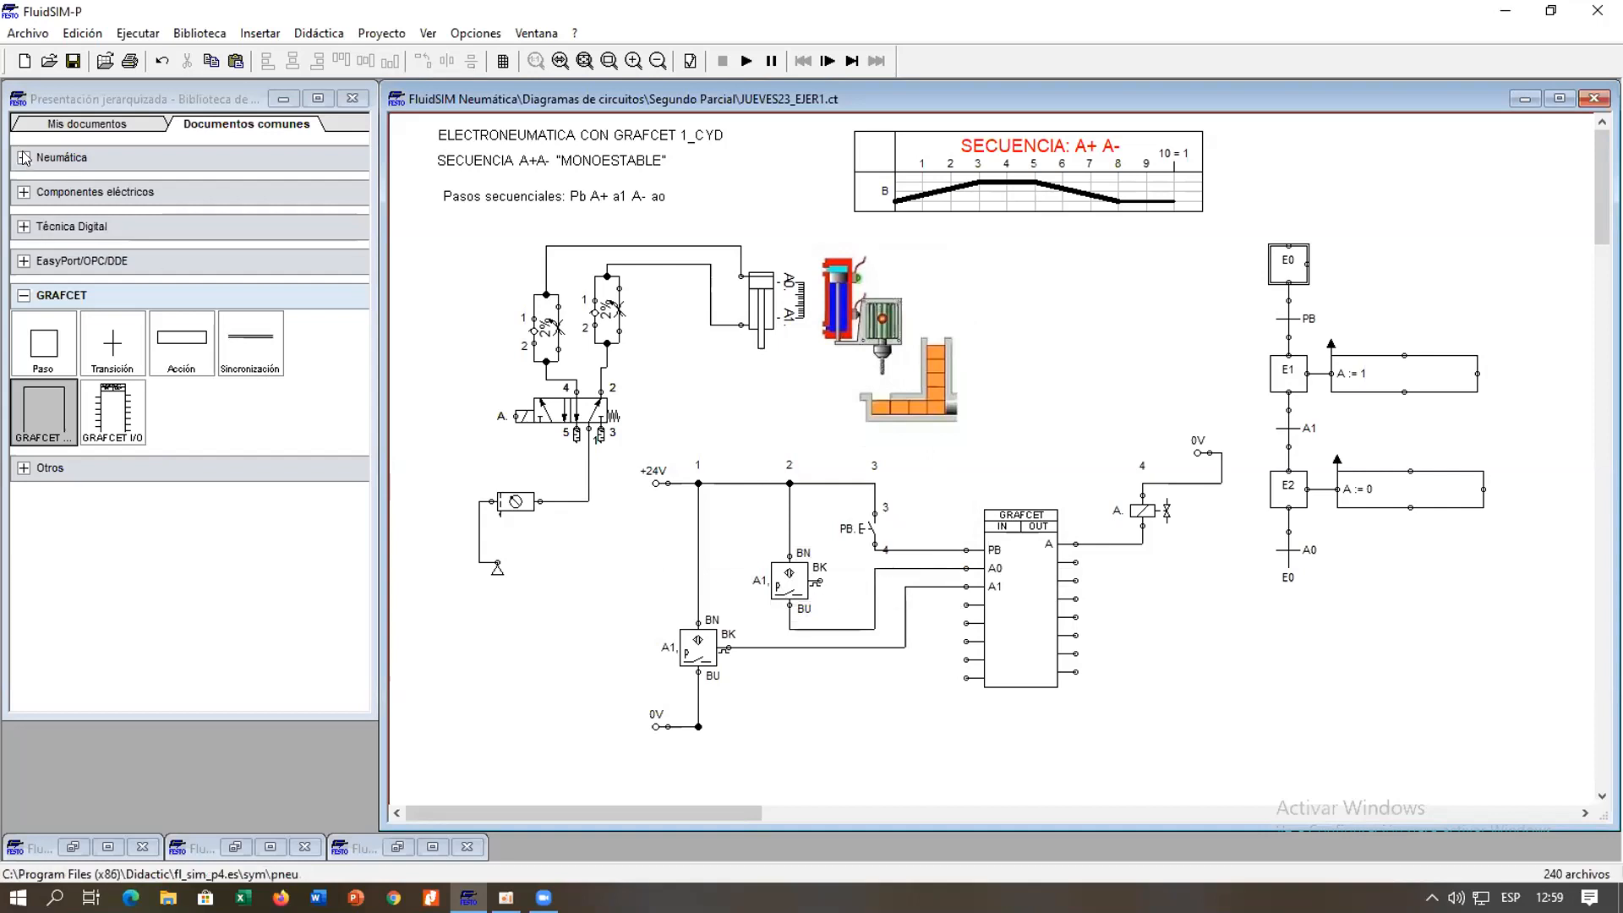
left_click(23, 295)
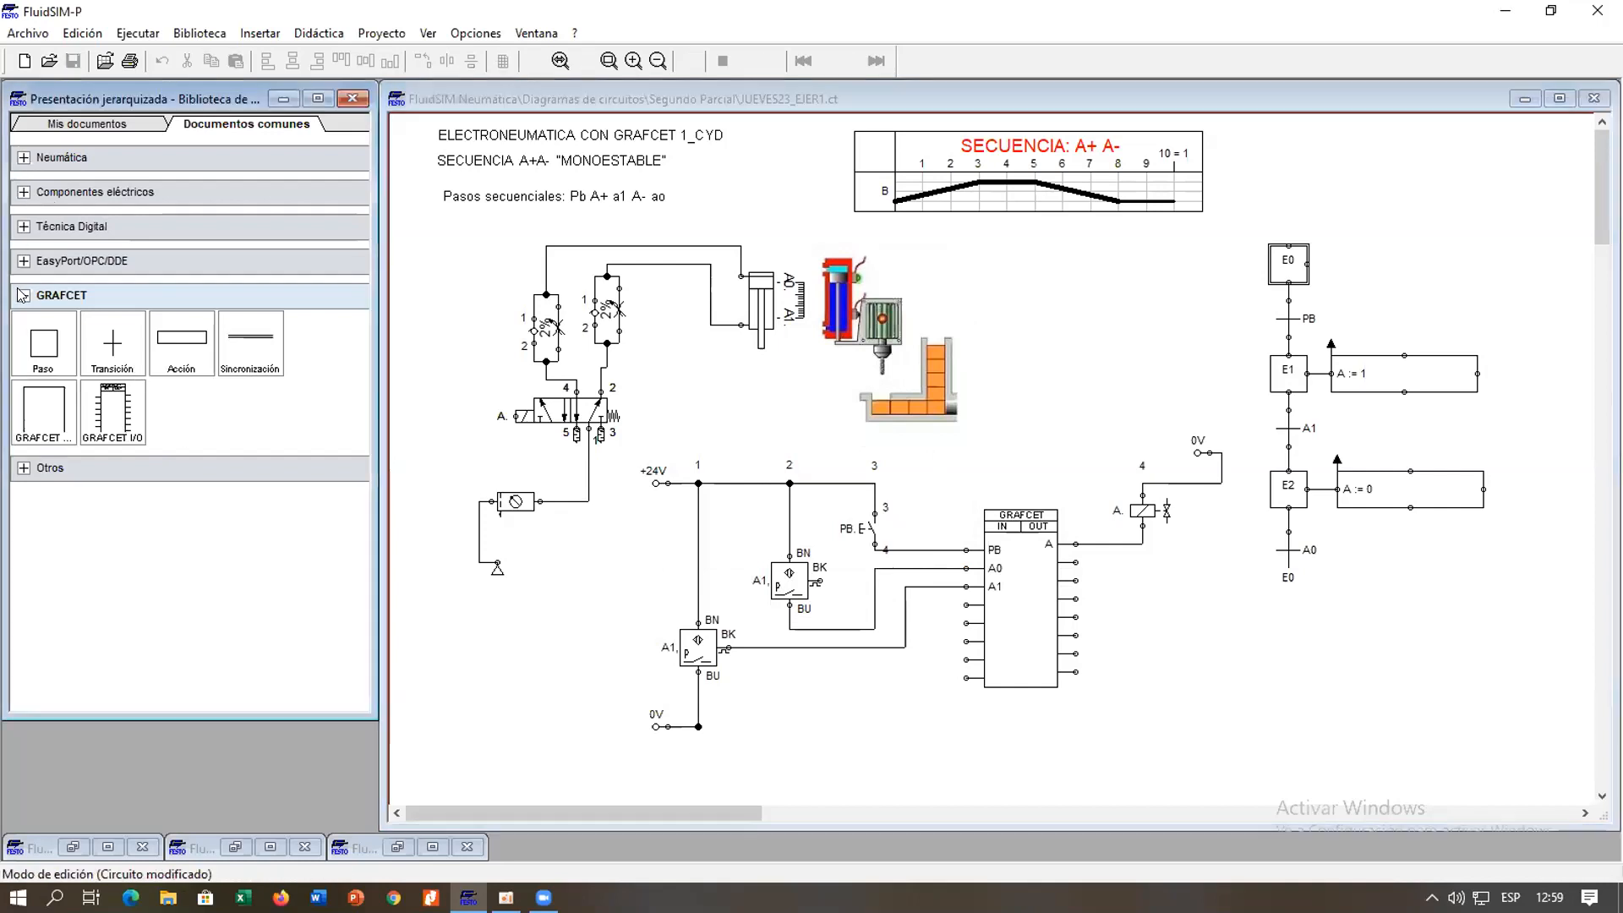
left_click(558, 567)
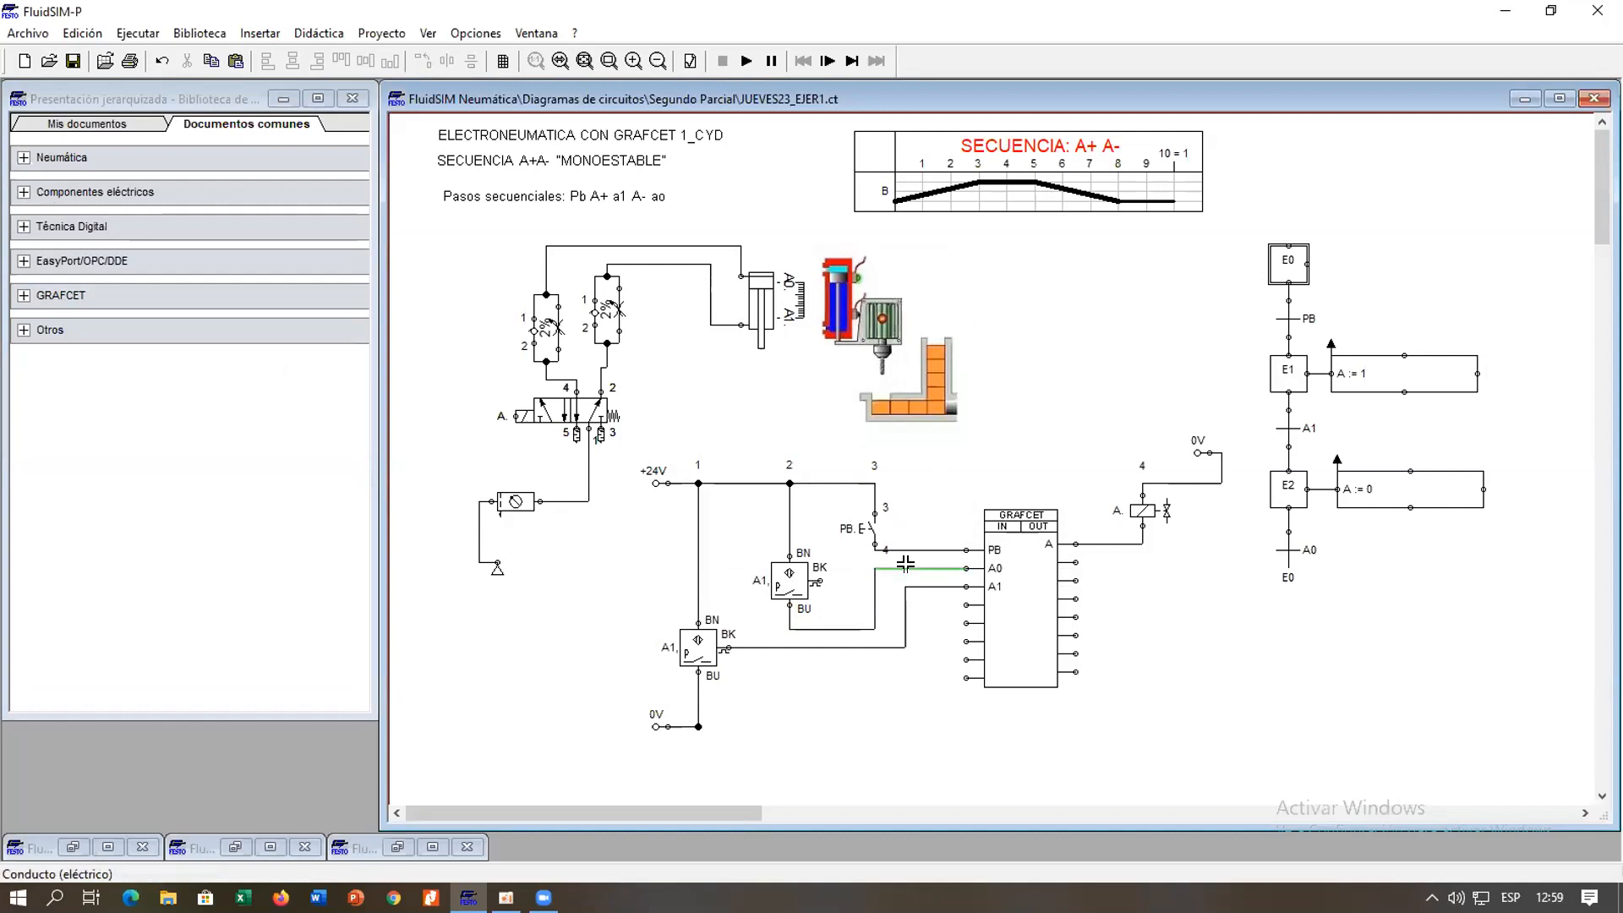
key("Delete")
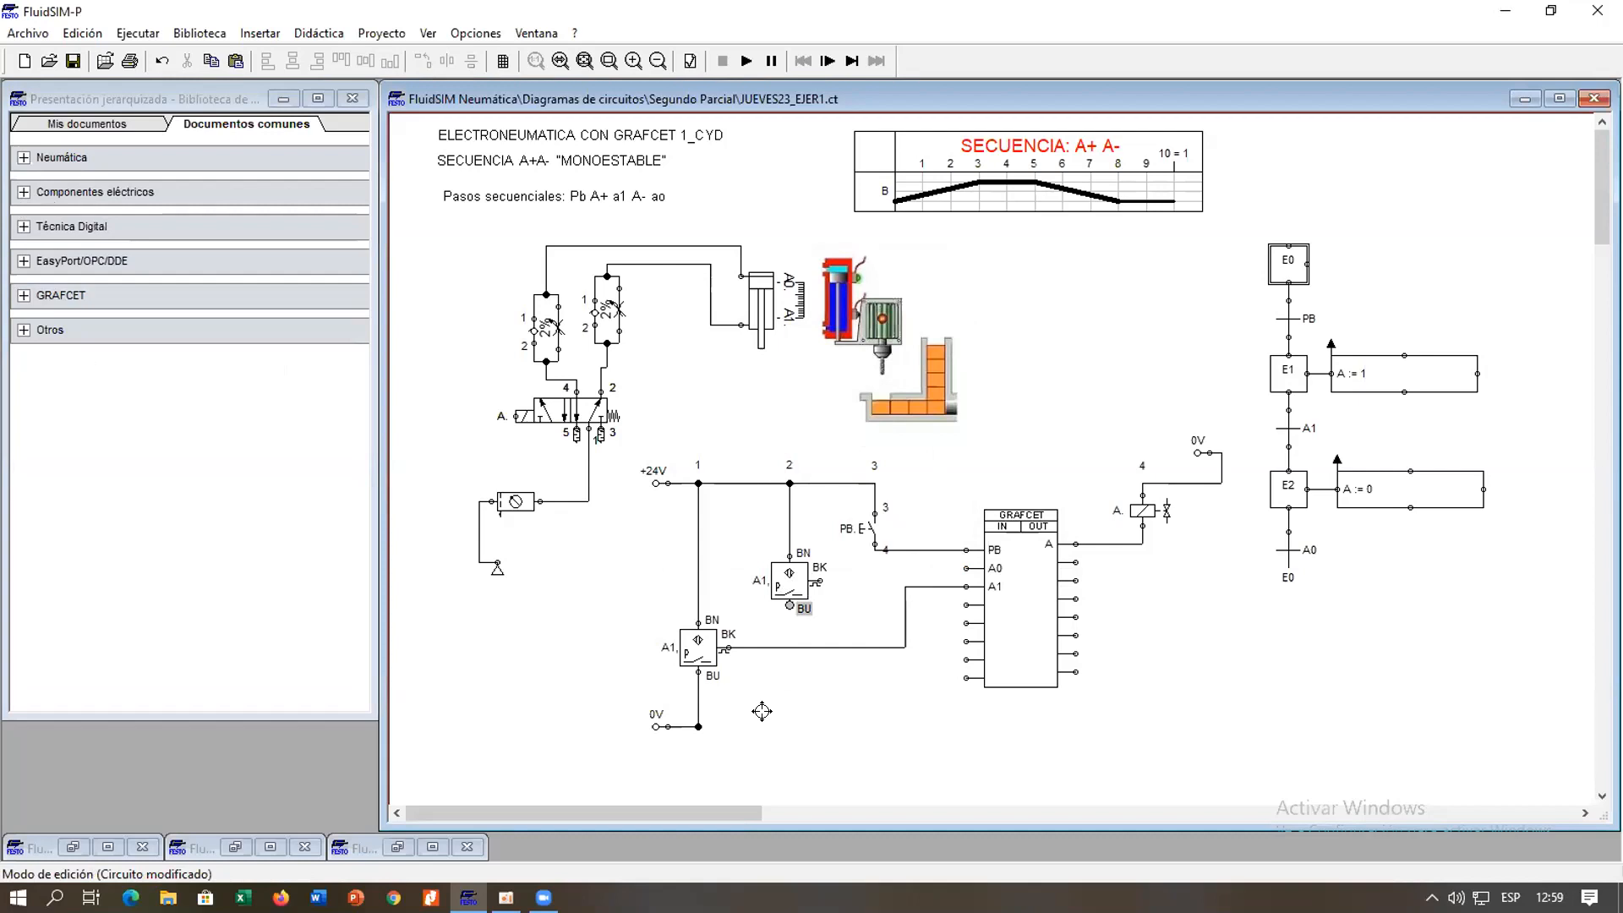
left_click_drag(690, 723, 790, 606)
left_click_drag(944, 557, 966, 568)
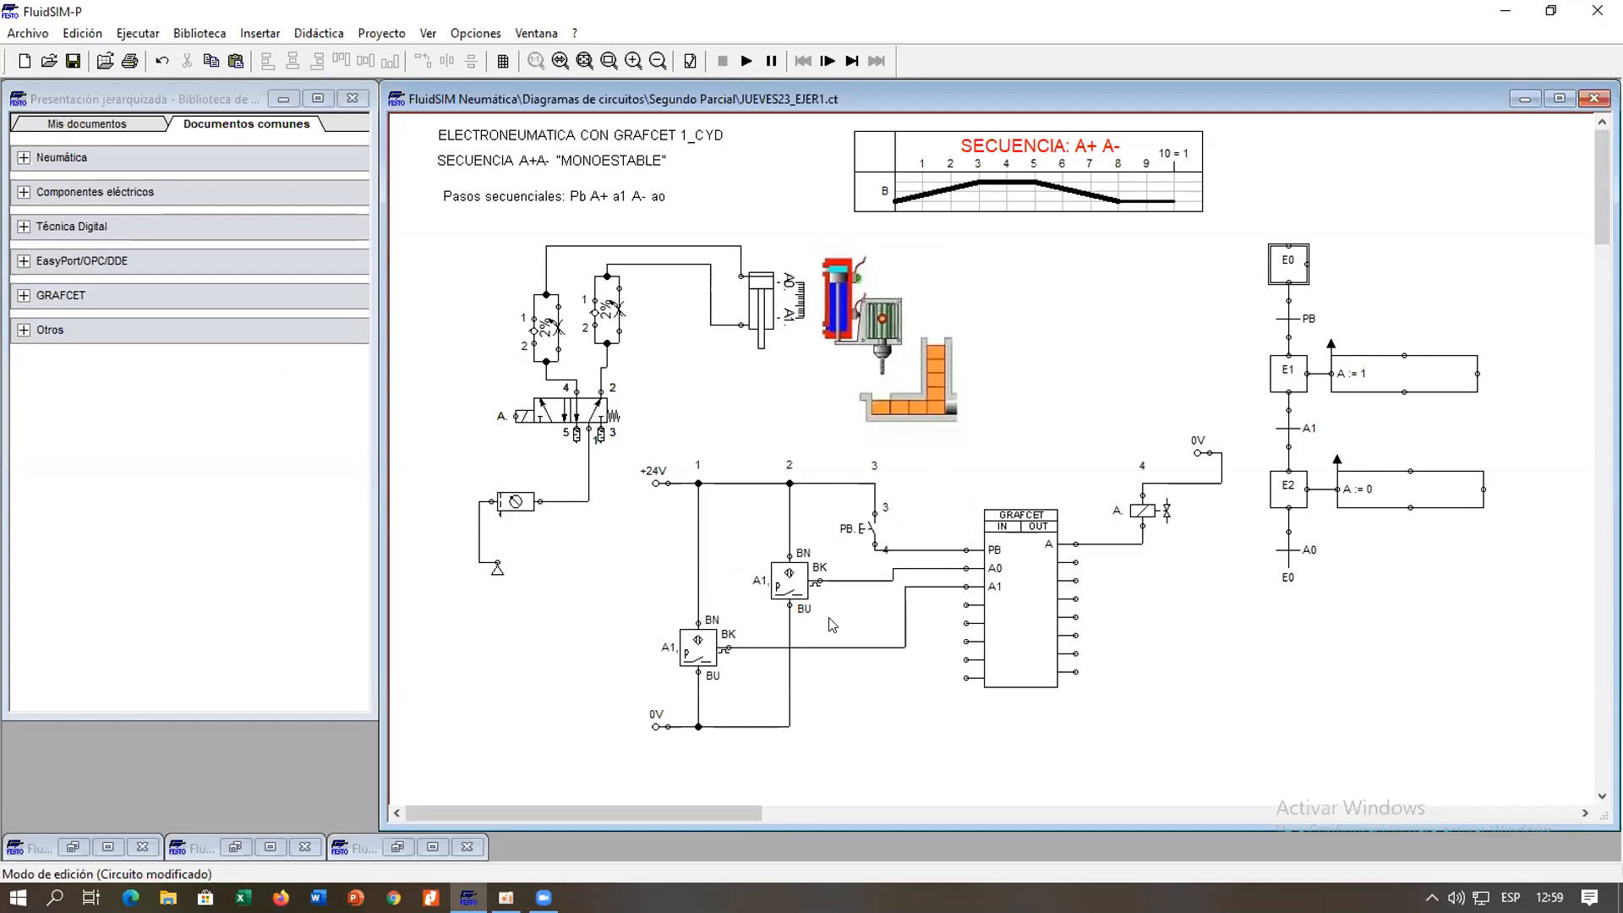
Label the copied pressure switch A0. and try to run the simulation.
double_click(789, 581)
type("A0,")
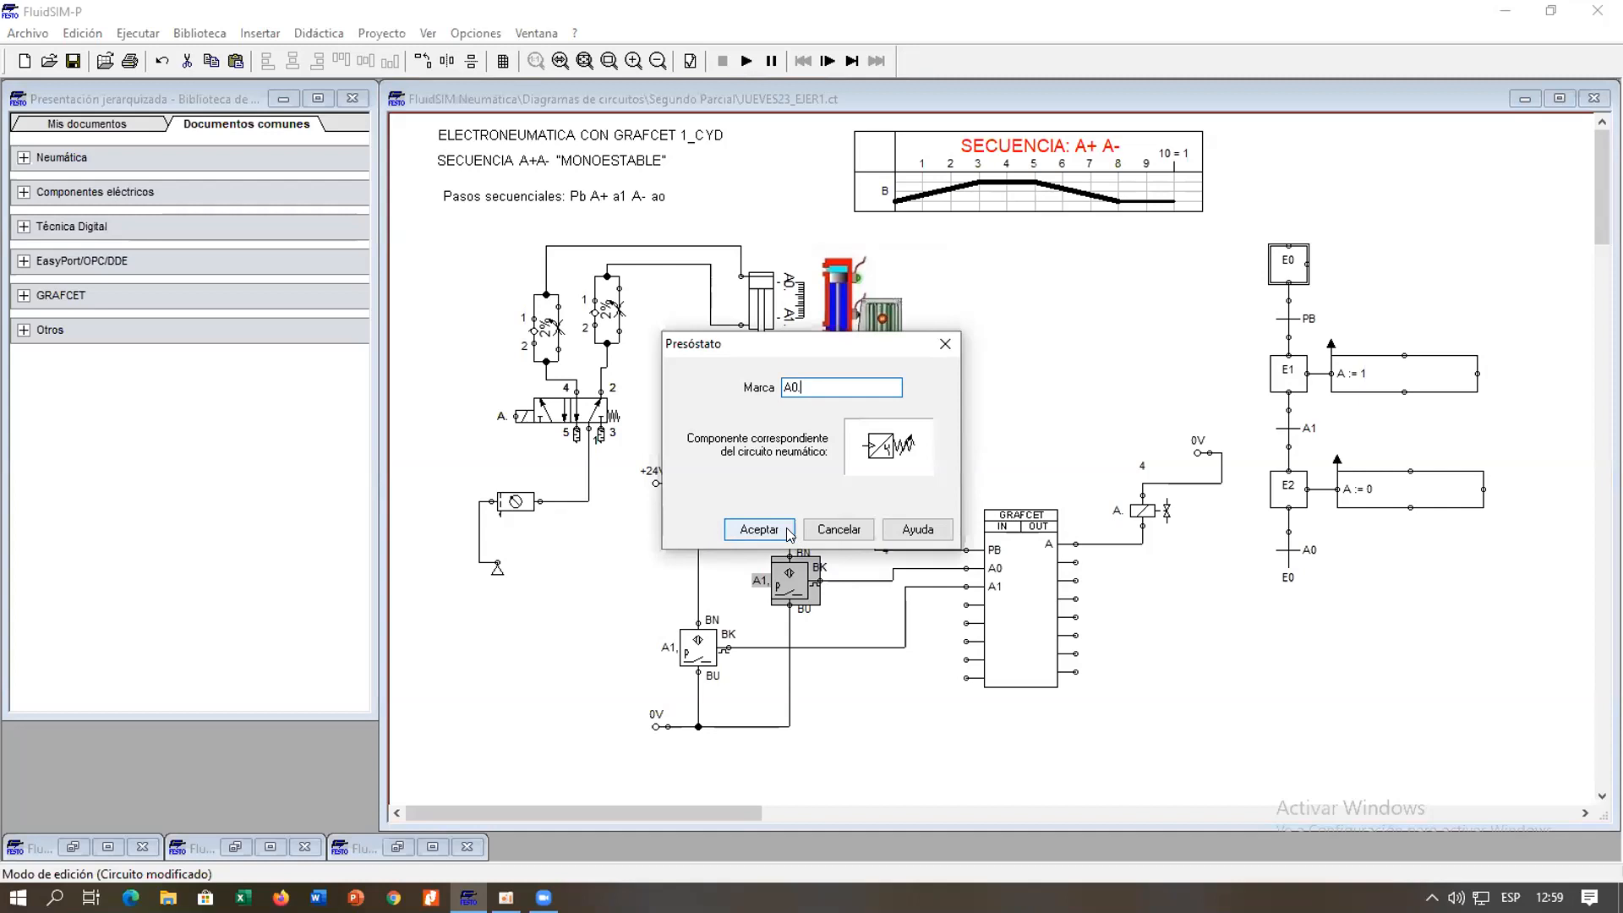
left_click(788, 530)
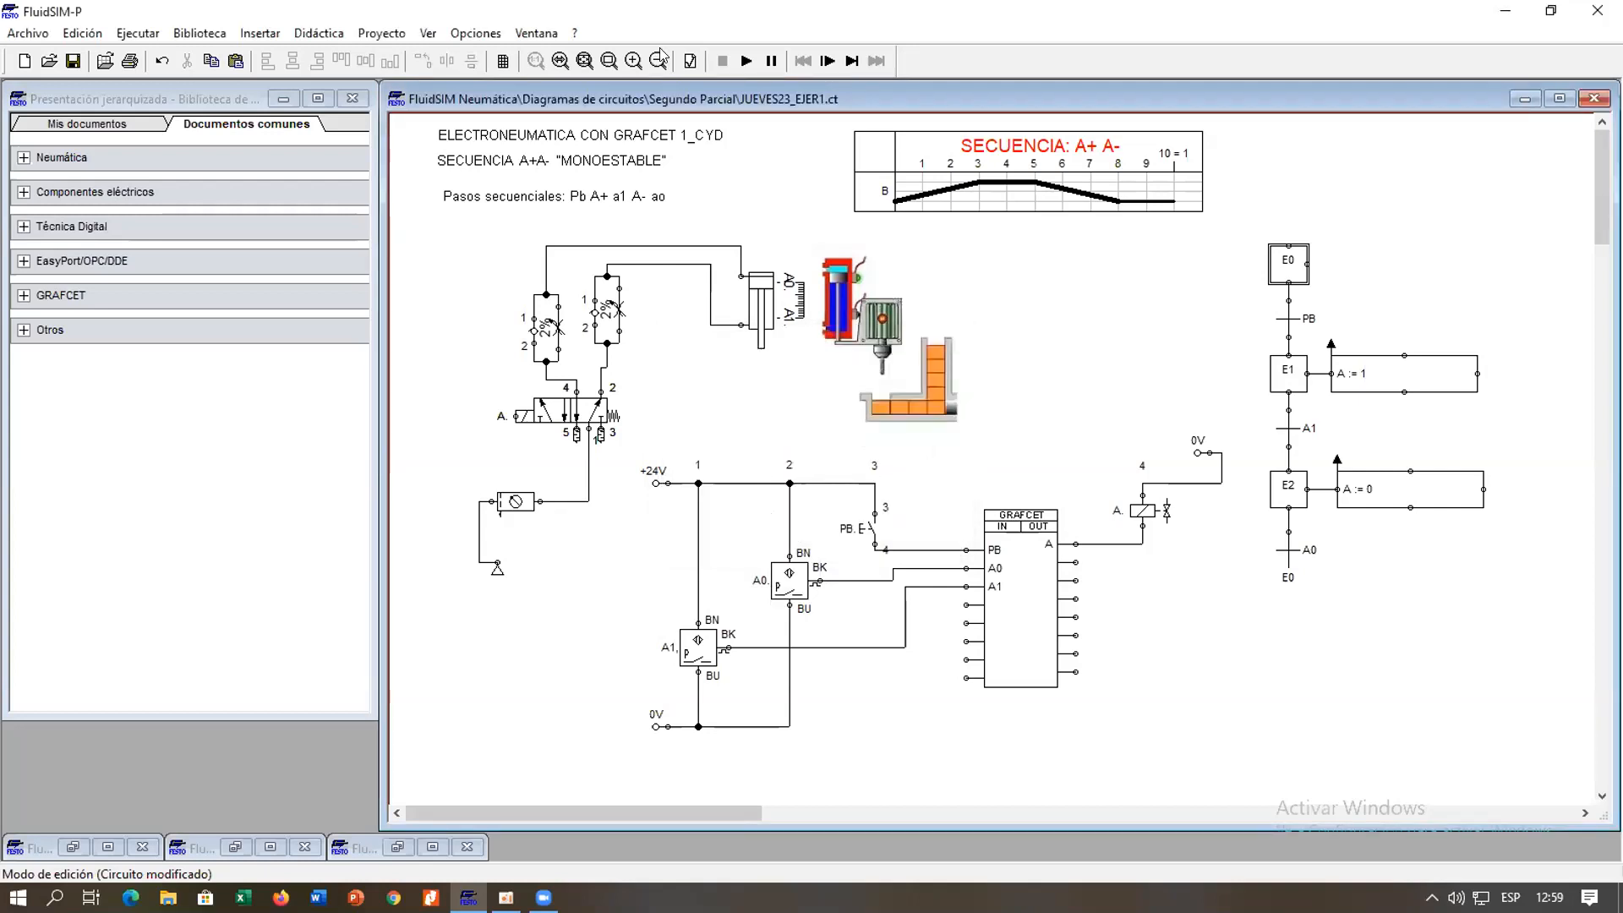
left_click(746, 61)
left_click(1102, 390)
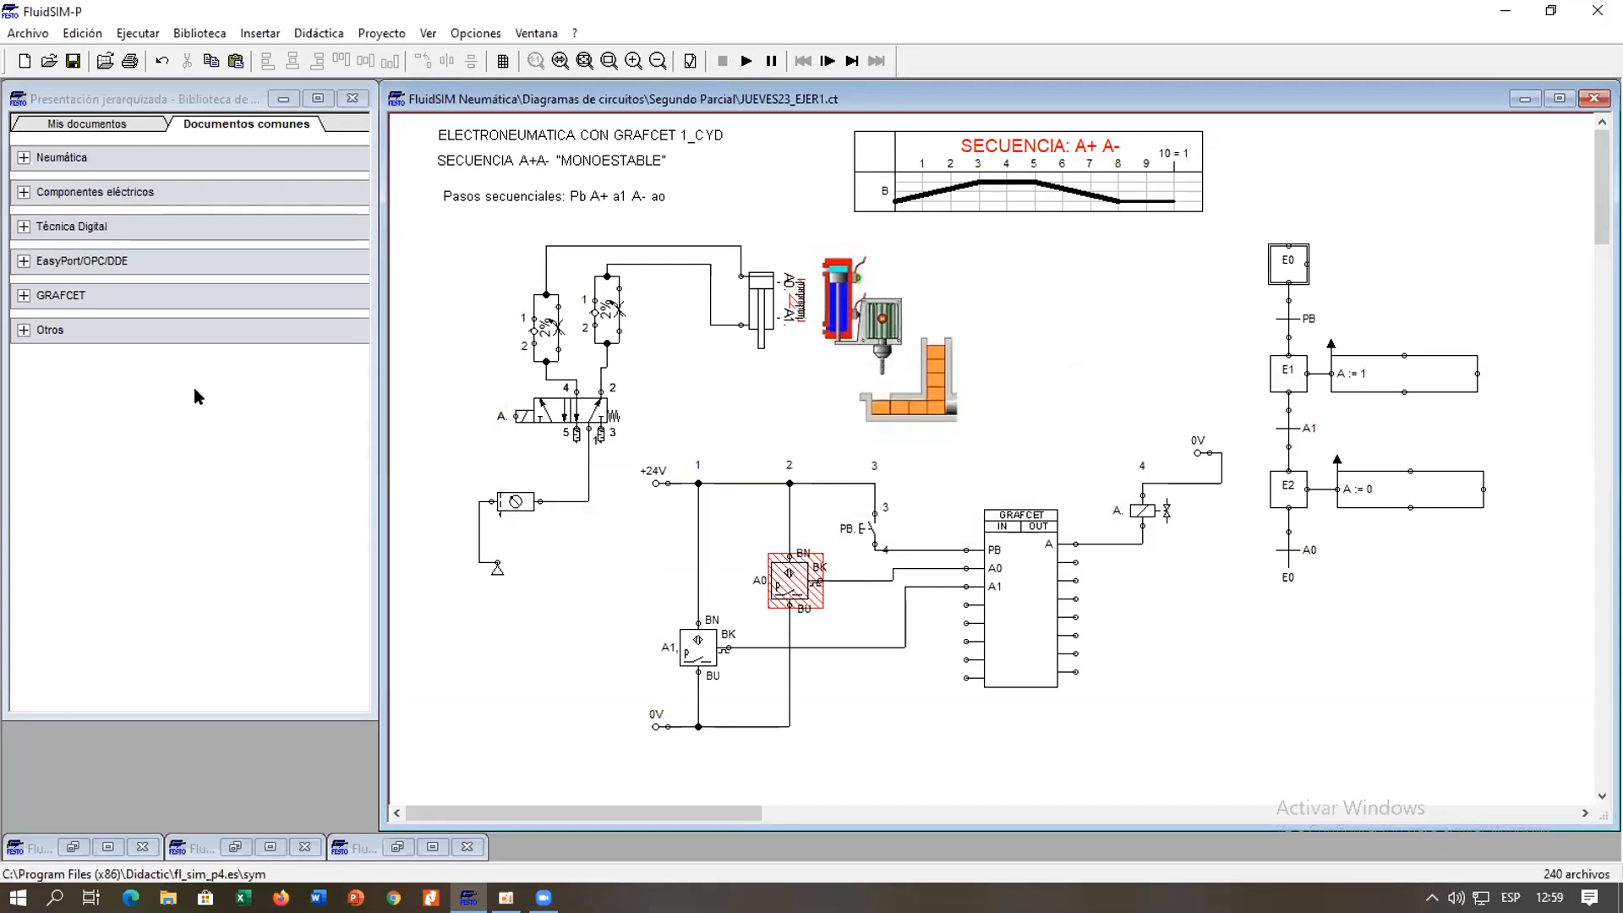
Add an optical proximity switch from the electrical component library to the free area beside branch 1.
left_click(24, 193)
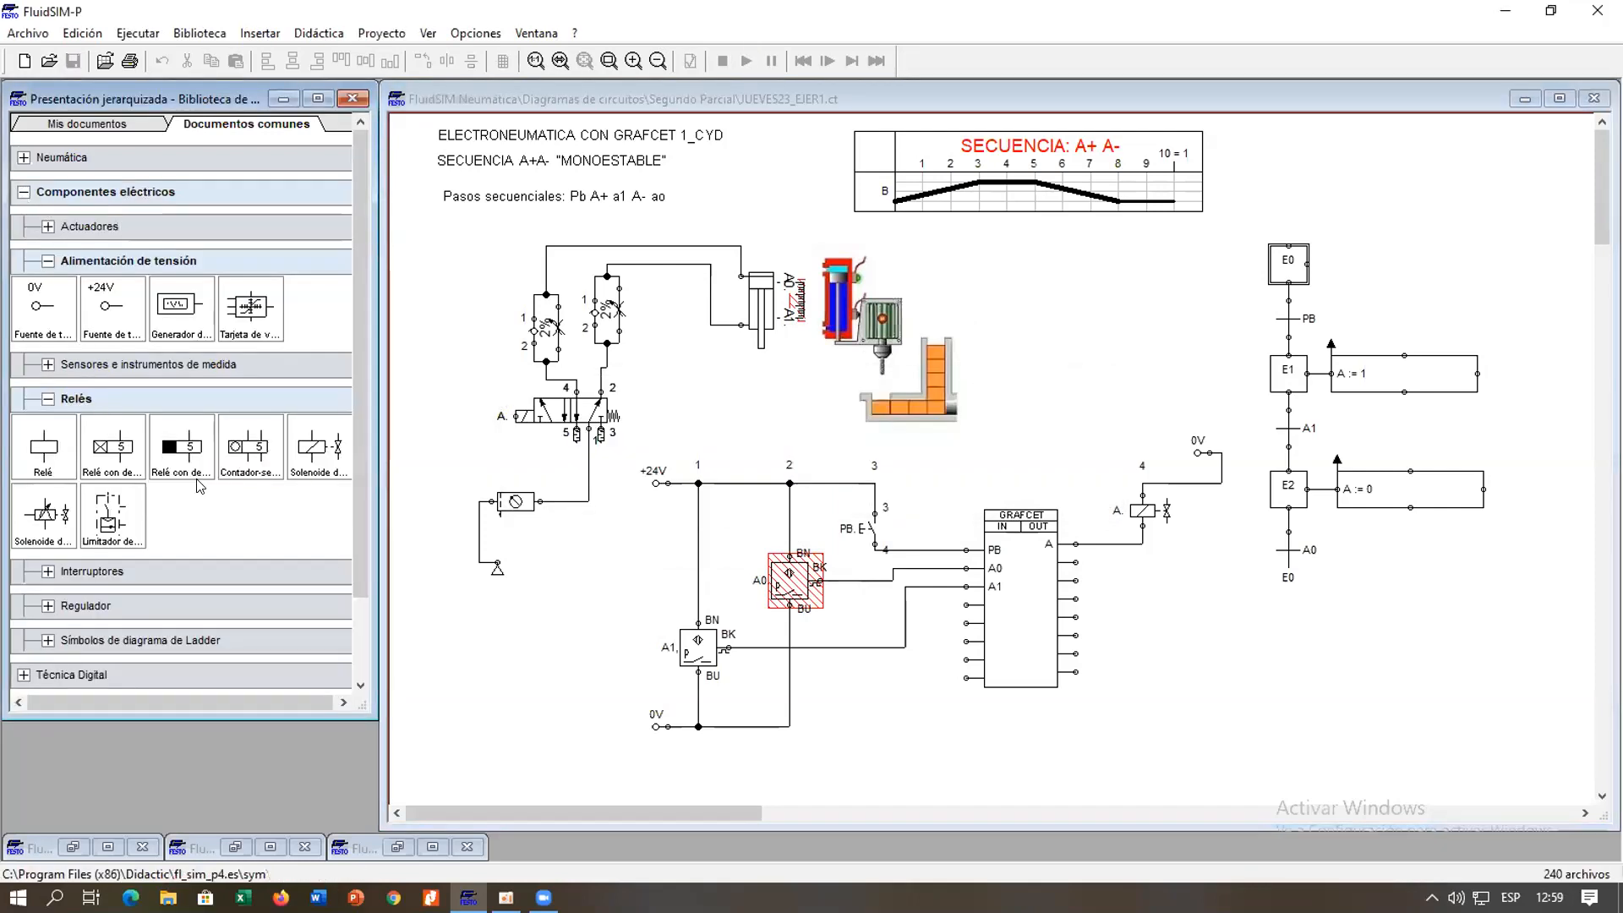
scroll(200, 487, "down", 2)
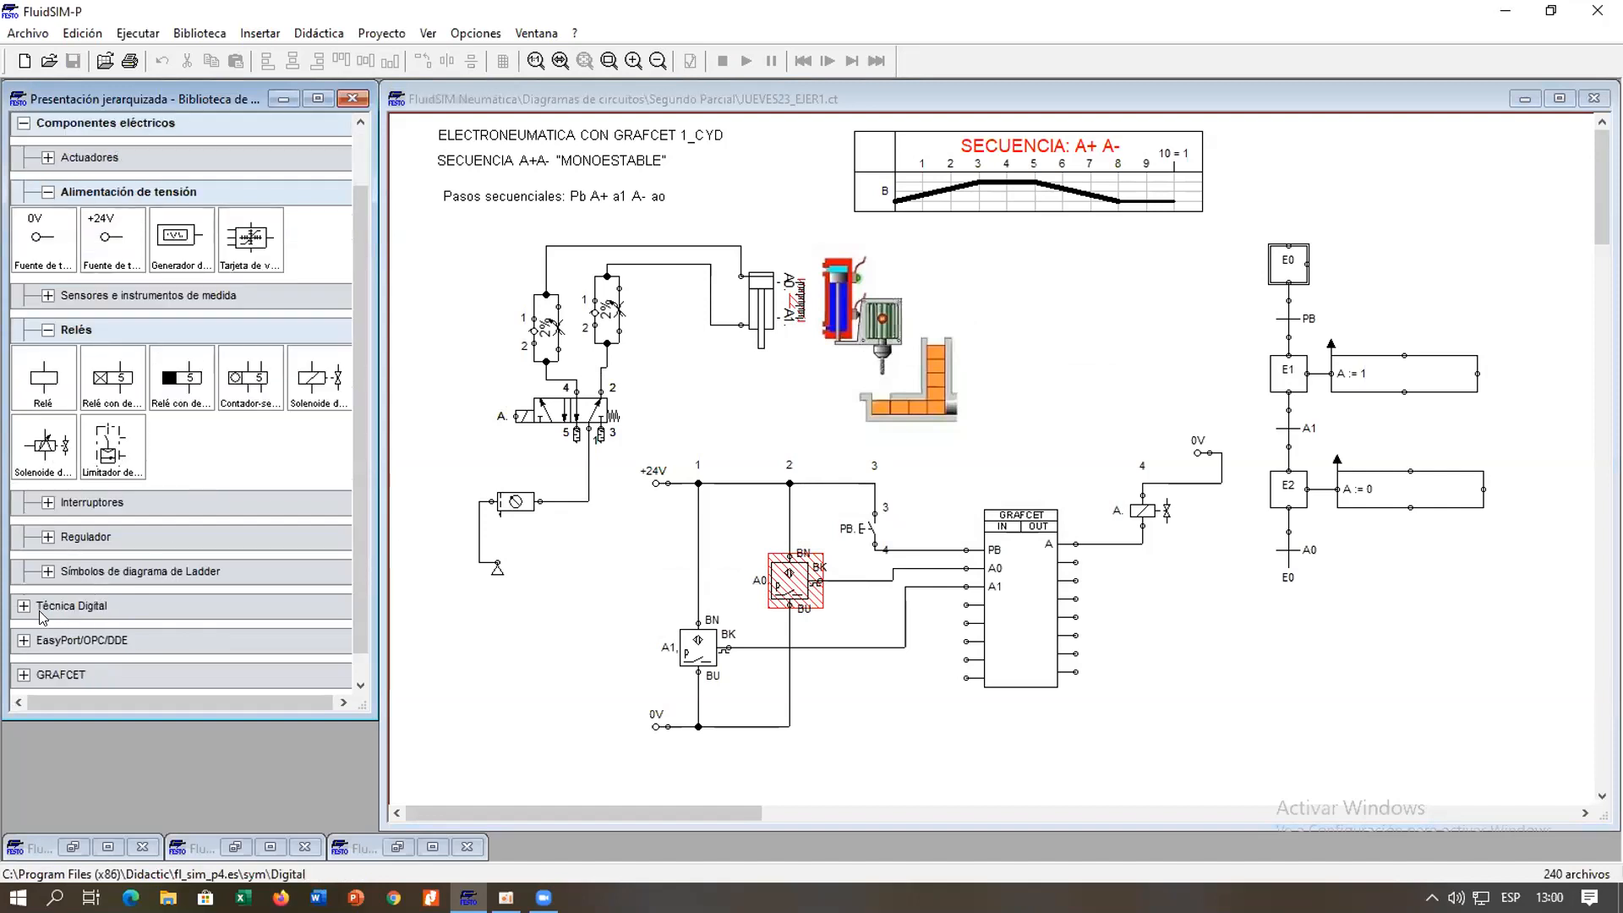
left_click(47, 505)
scroll(45, 507, "down", 3)
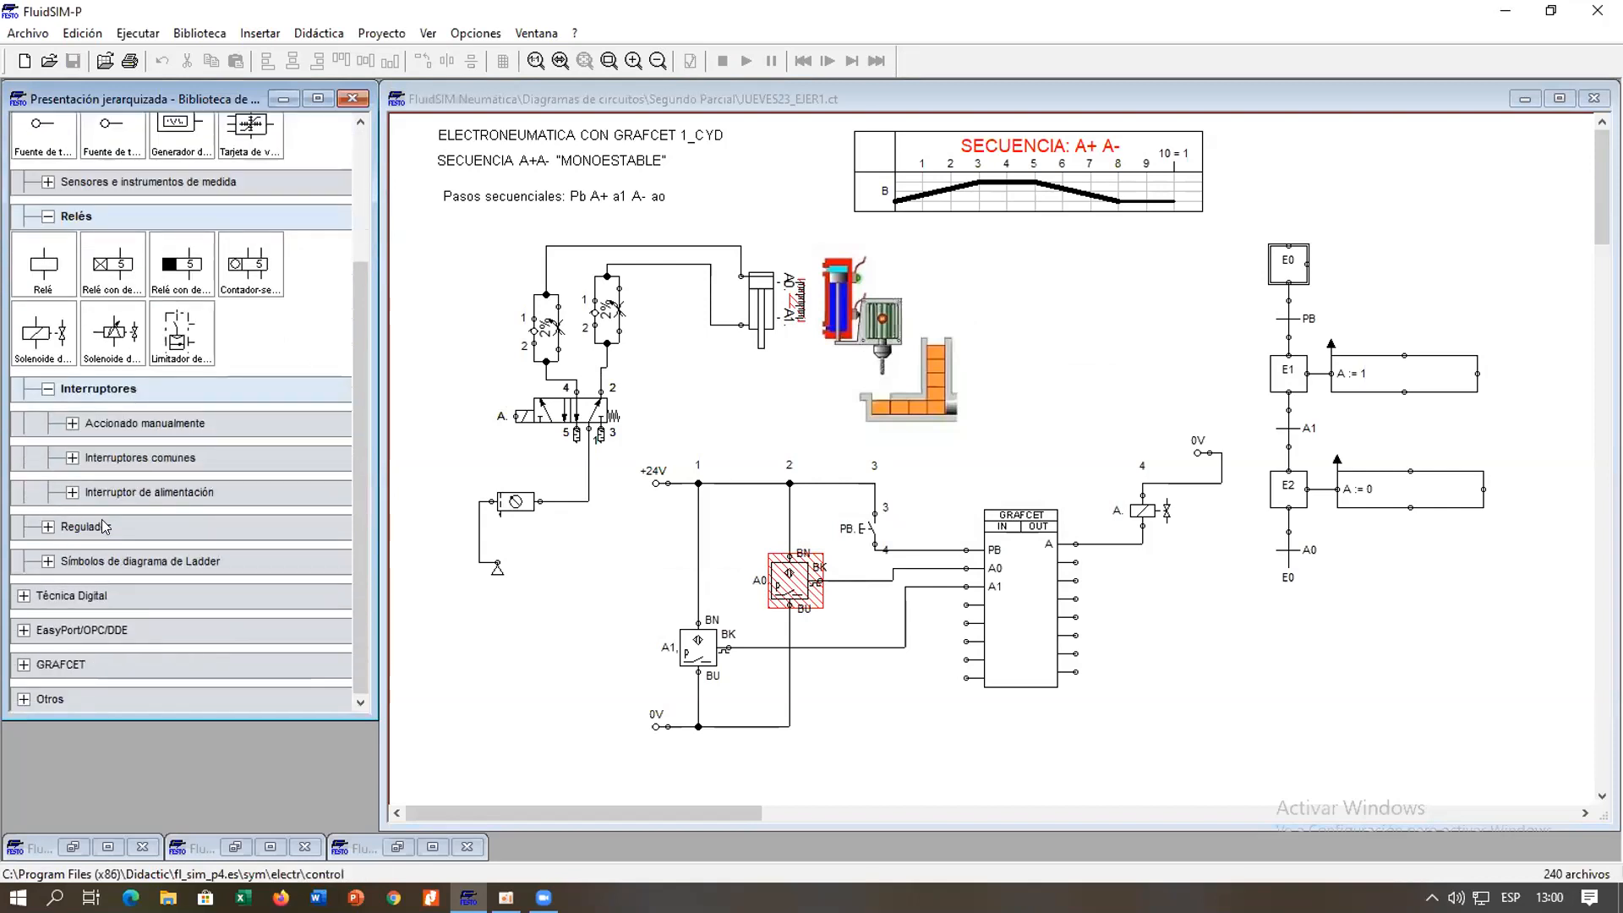
left_click(72, 492)
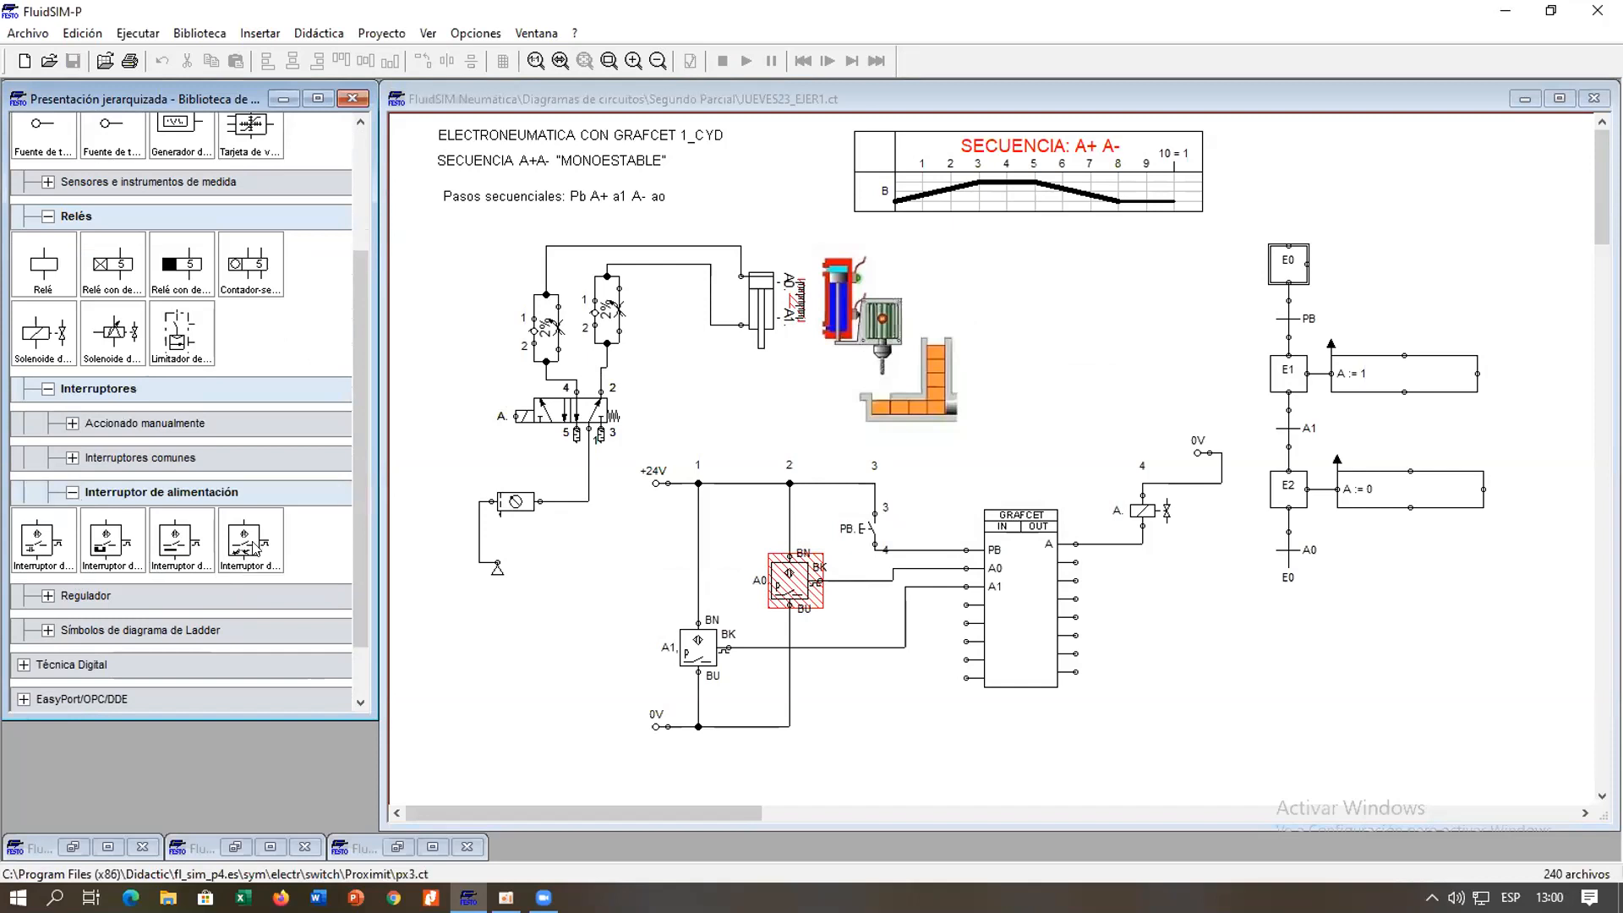
mouse_move(253, 547)
left_mouse_down()
mouse_move(621, 560)
mouse_move(604, 558)
left_mouse_up()
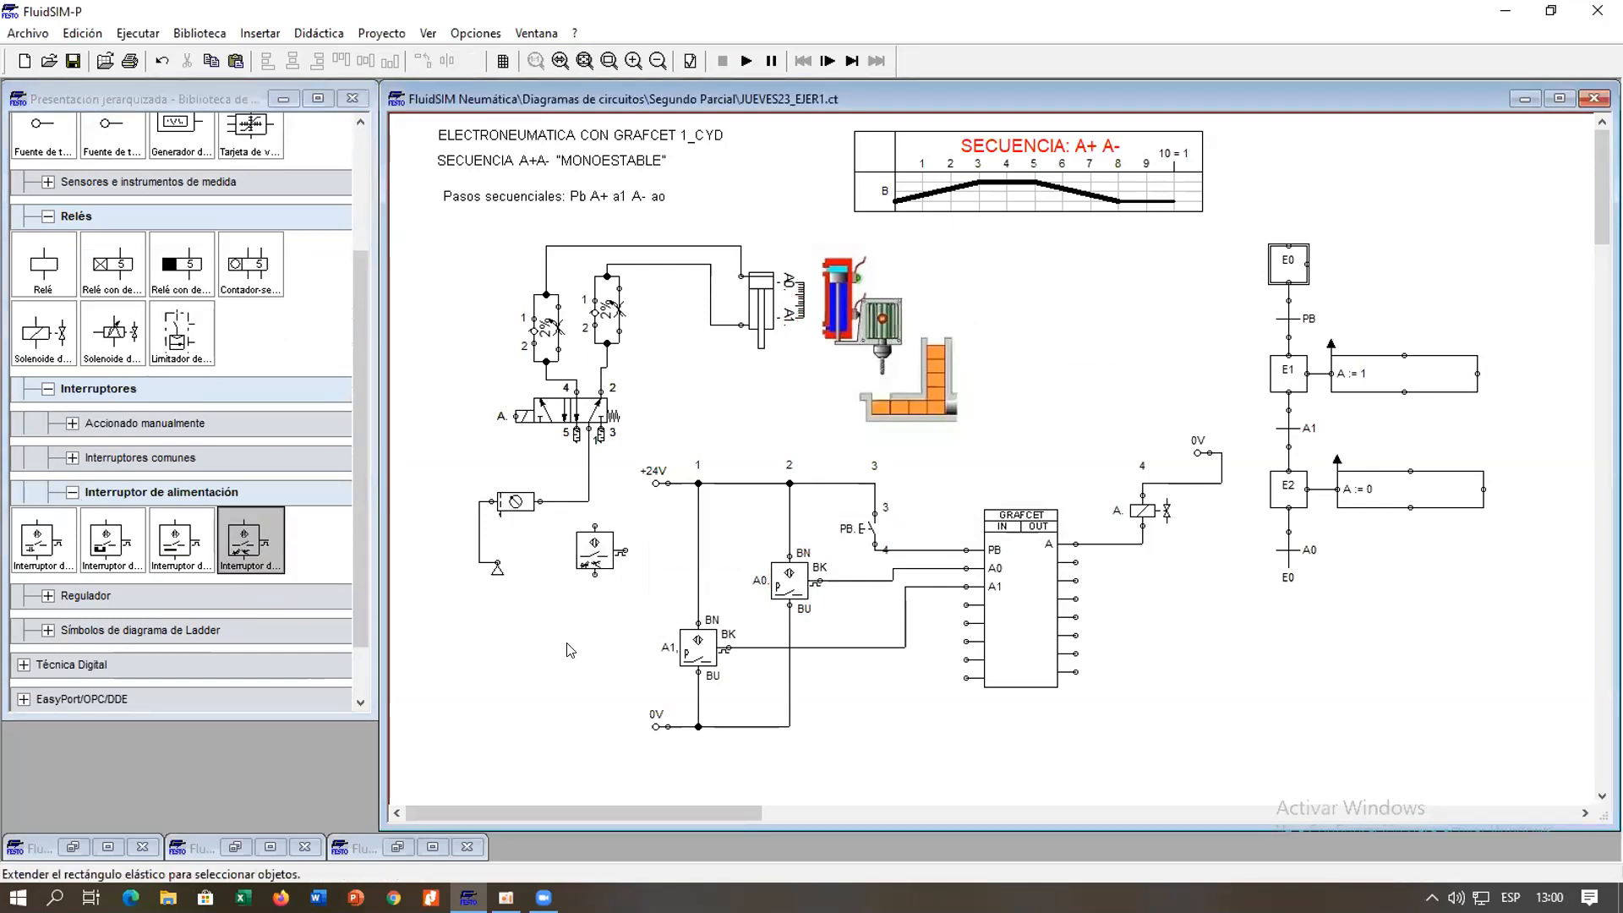
Replace the A0 pressure switch with the optical proximity switch, wired to +24V, 0V and the GRAFCET block's A0 input.
left_click(781, 585)
key("Delete")
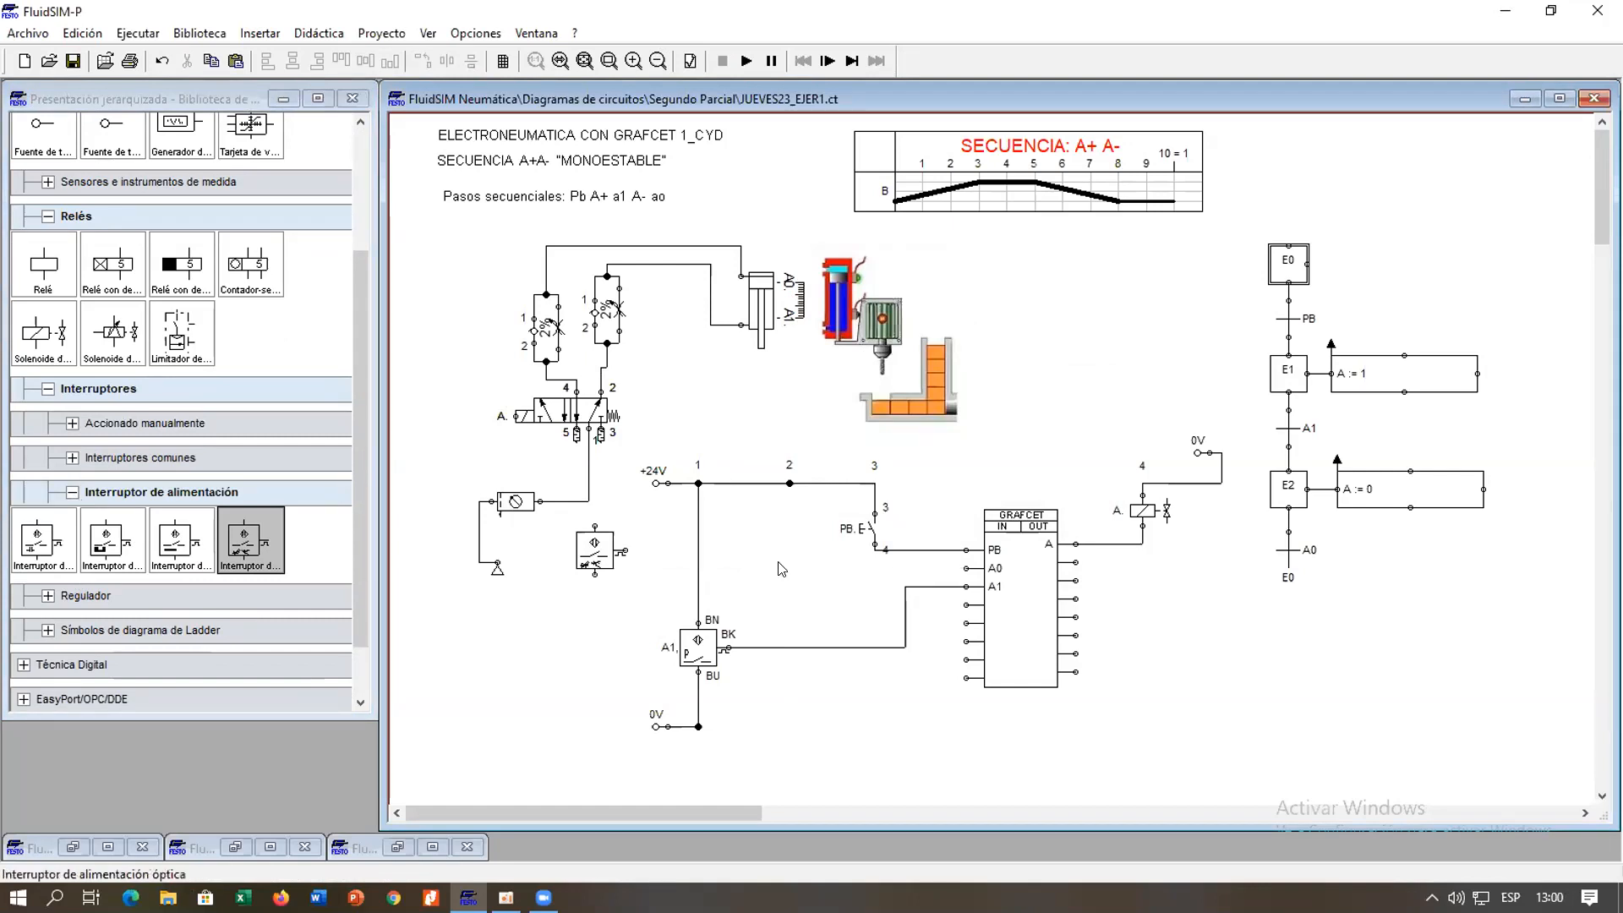
left_click_drag(597, 558, 797, 582)
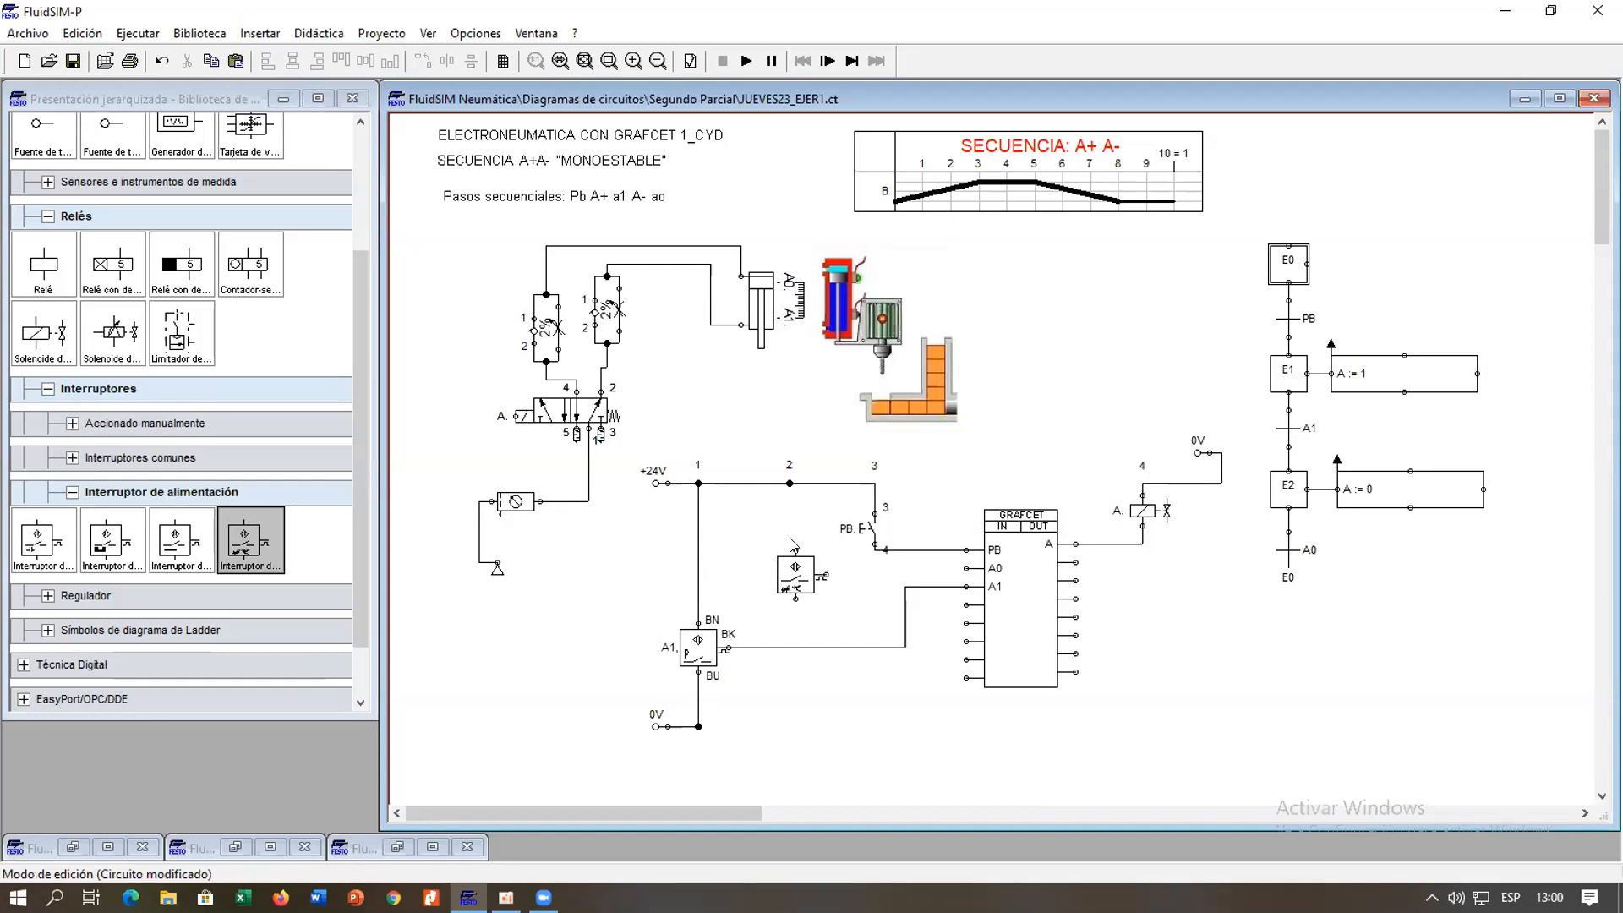
left_click_drag(785, 515, 789, 483)
mouse_move(796, 599)
left_mouse_down()
mouse_move(734, 730)
mouse_move(696, 722)
left_mouse_up()
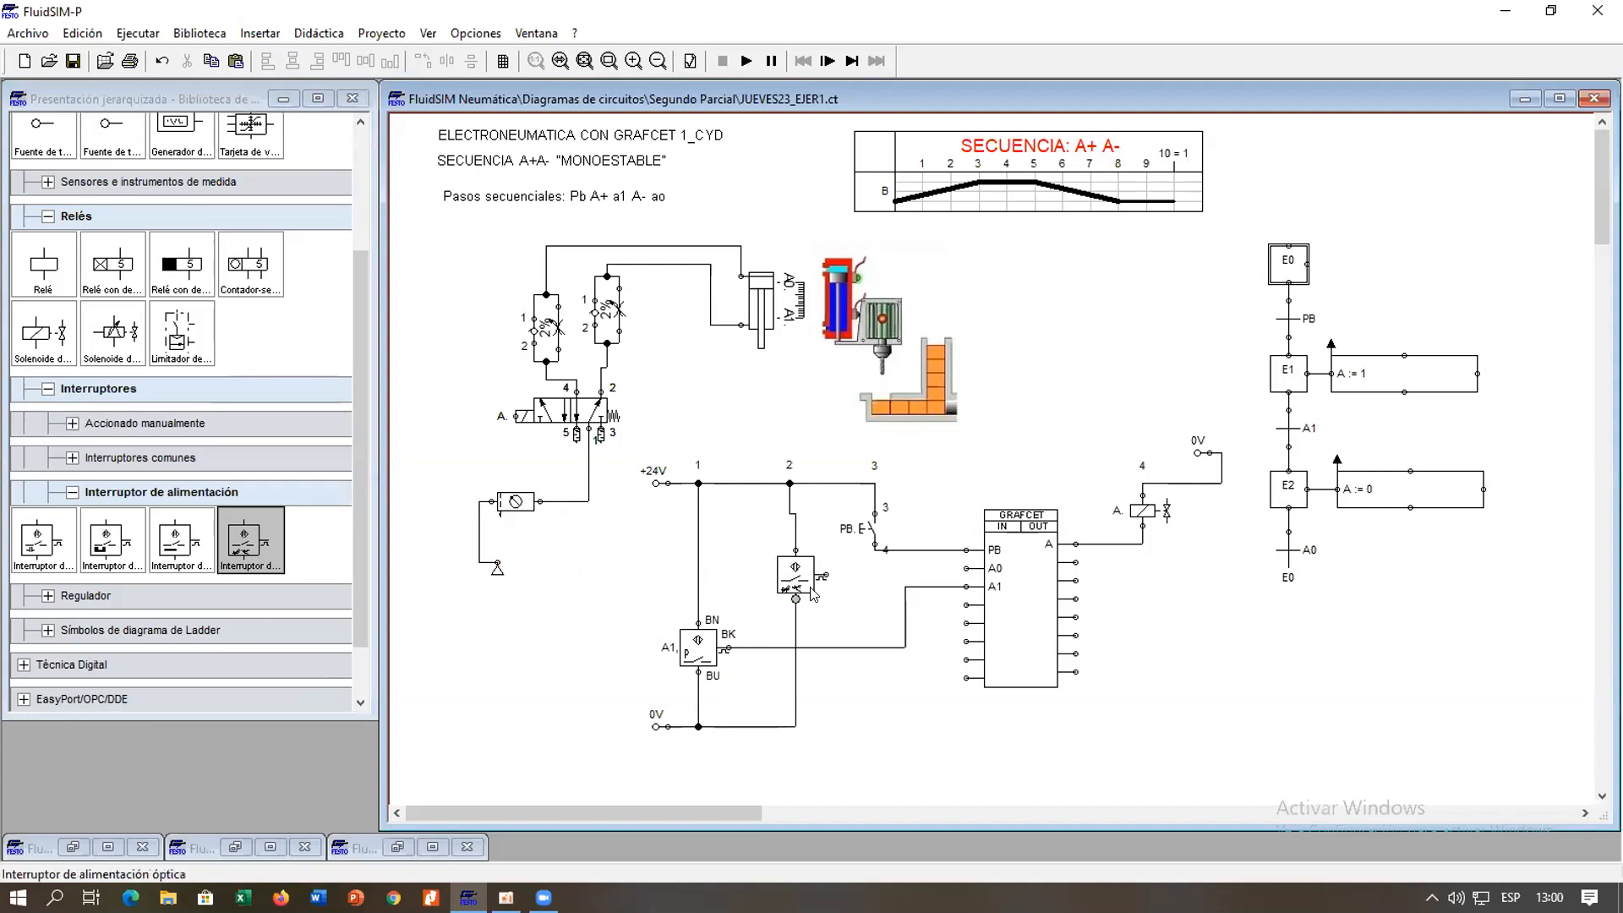
left_click_drag(825, 576, 967, 569)
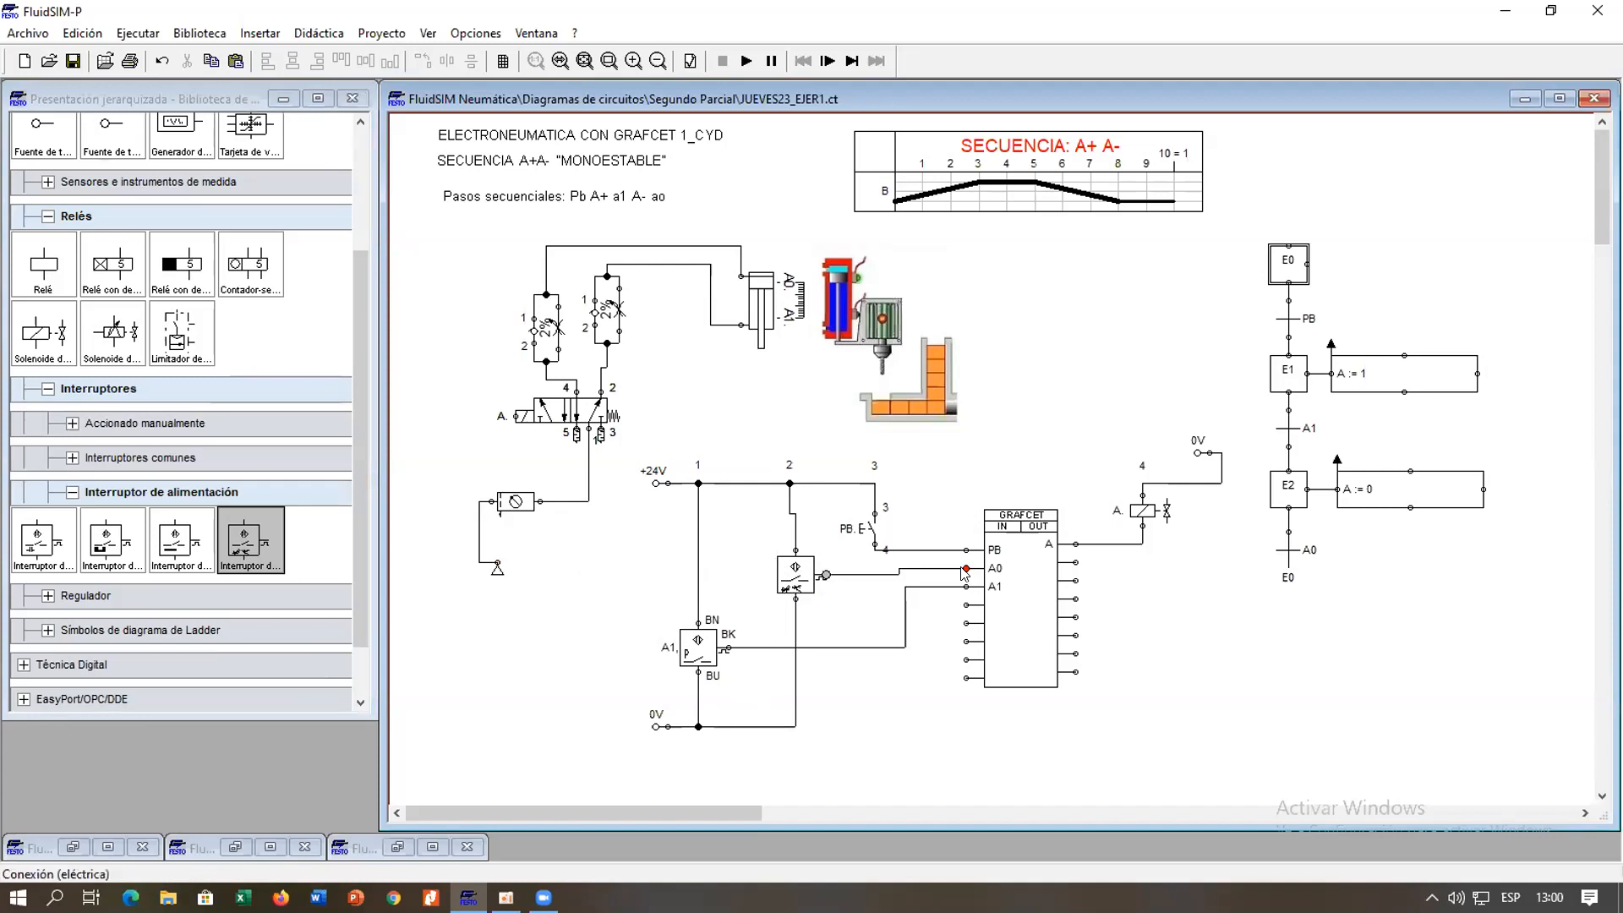
Replace the A1 pressure switch with an optical proximity switch, wired to +24V, 0V and the GRAFCET block's A1 input.
left_click(698, 649)
key("Delete")
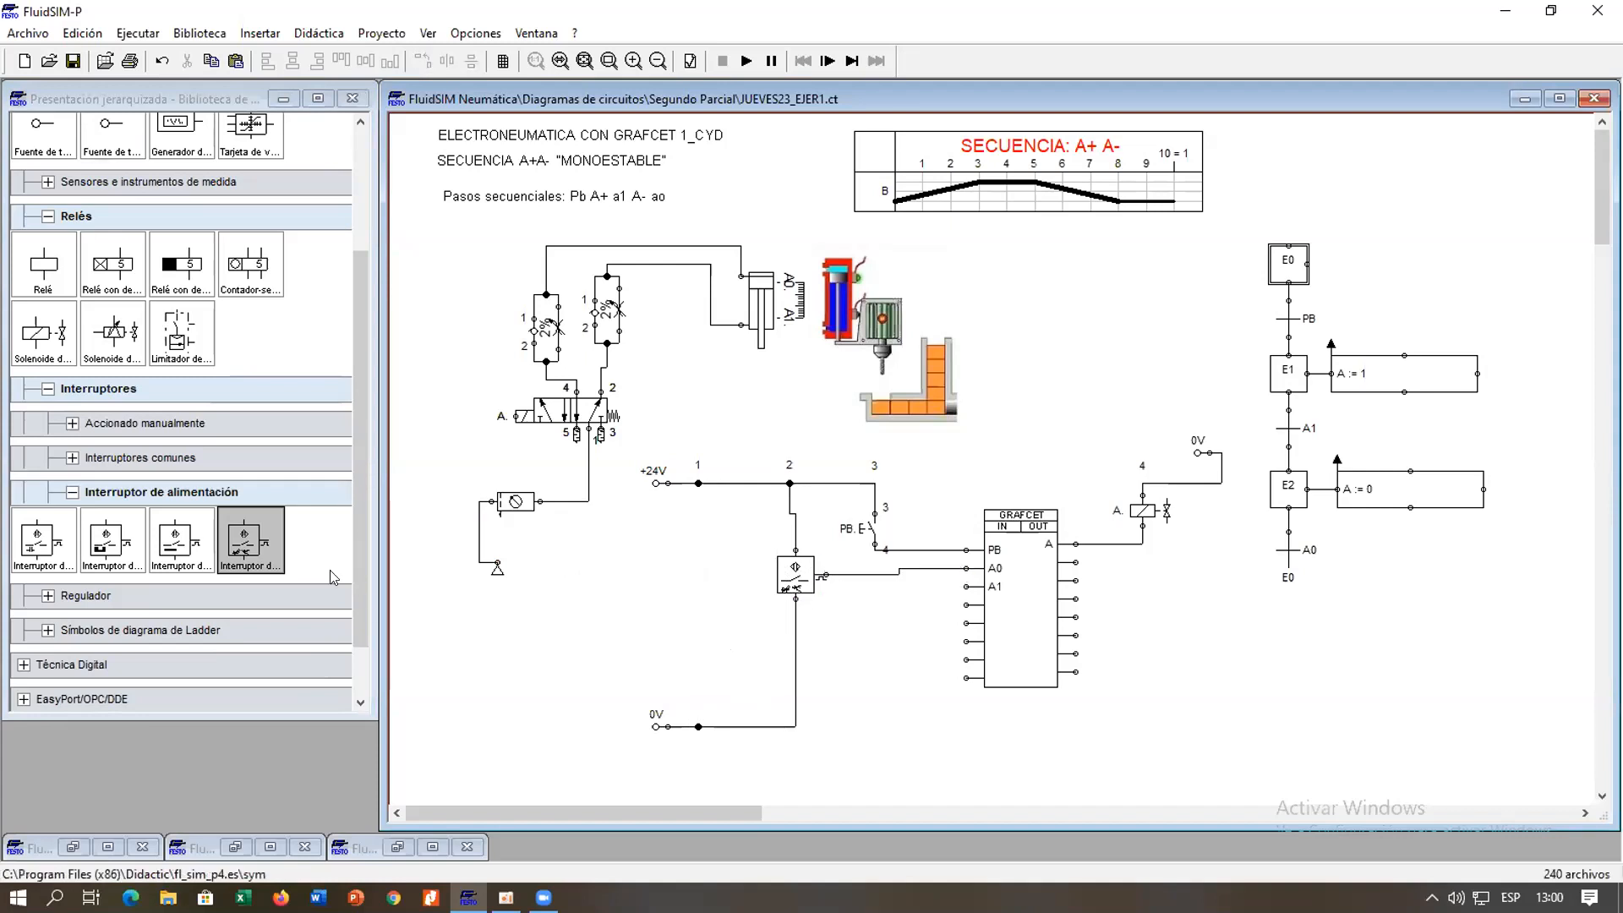
mouse_move(254, 536)
left_mouse_down()
mouse_move(689, 627)
mouse_move(649, 560)
mouse_move(672, 564)
mouse_move(693, 715)
left_mouse_up()
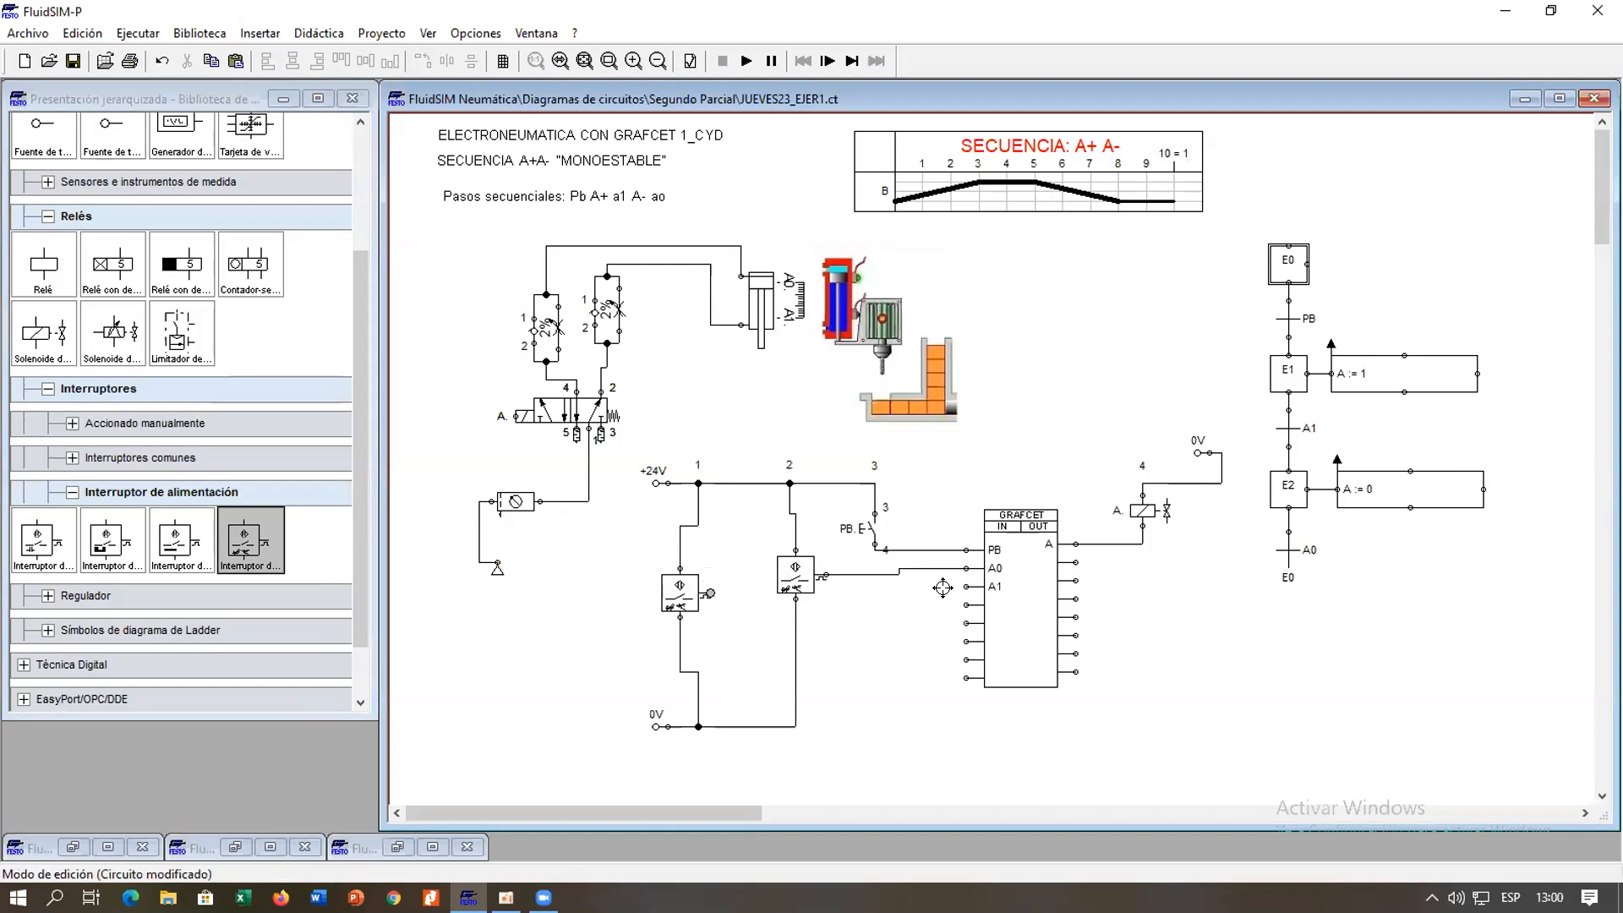
left_click_drag(967, 587, 718, 591)
Label the optical proximity switch in branch 1 A1. and the one in branch 2 A0.
double_click(679, 598)
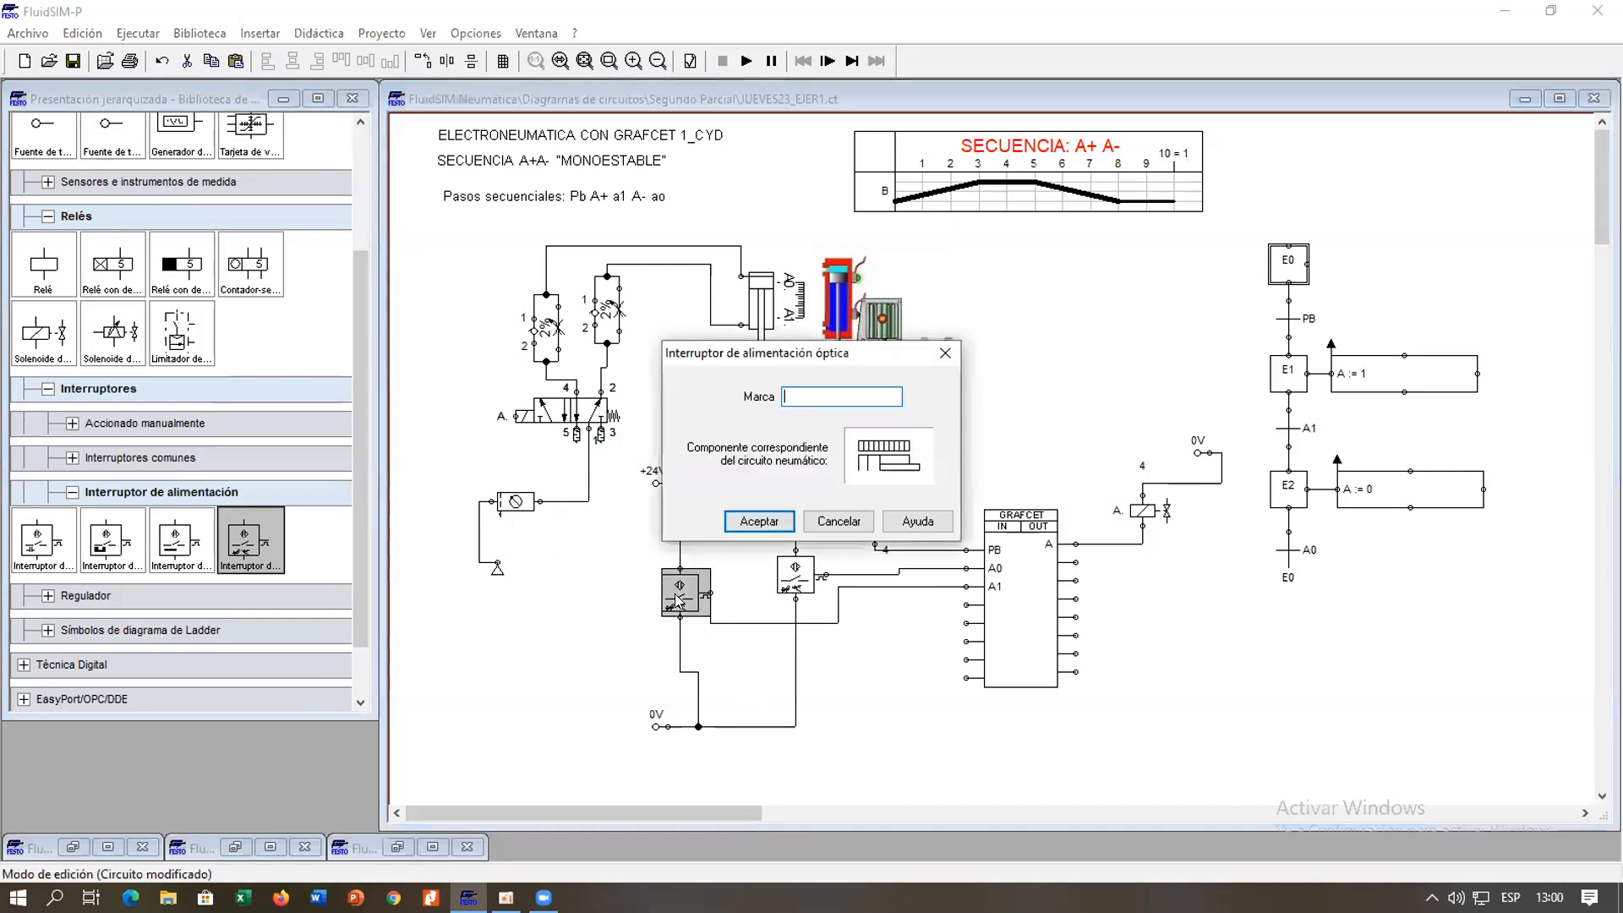
type("A1.")
key("Return")
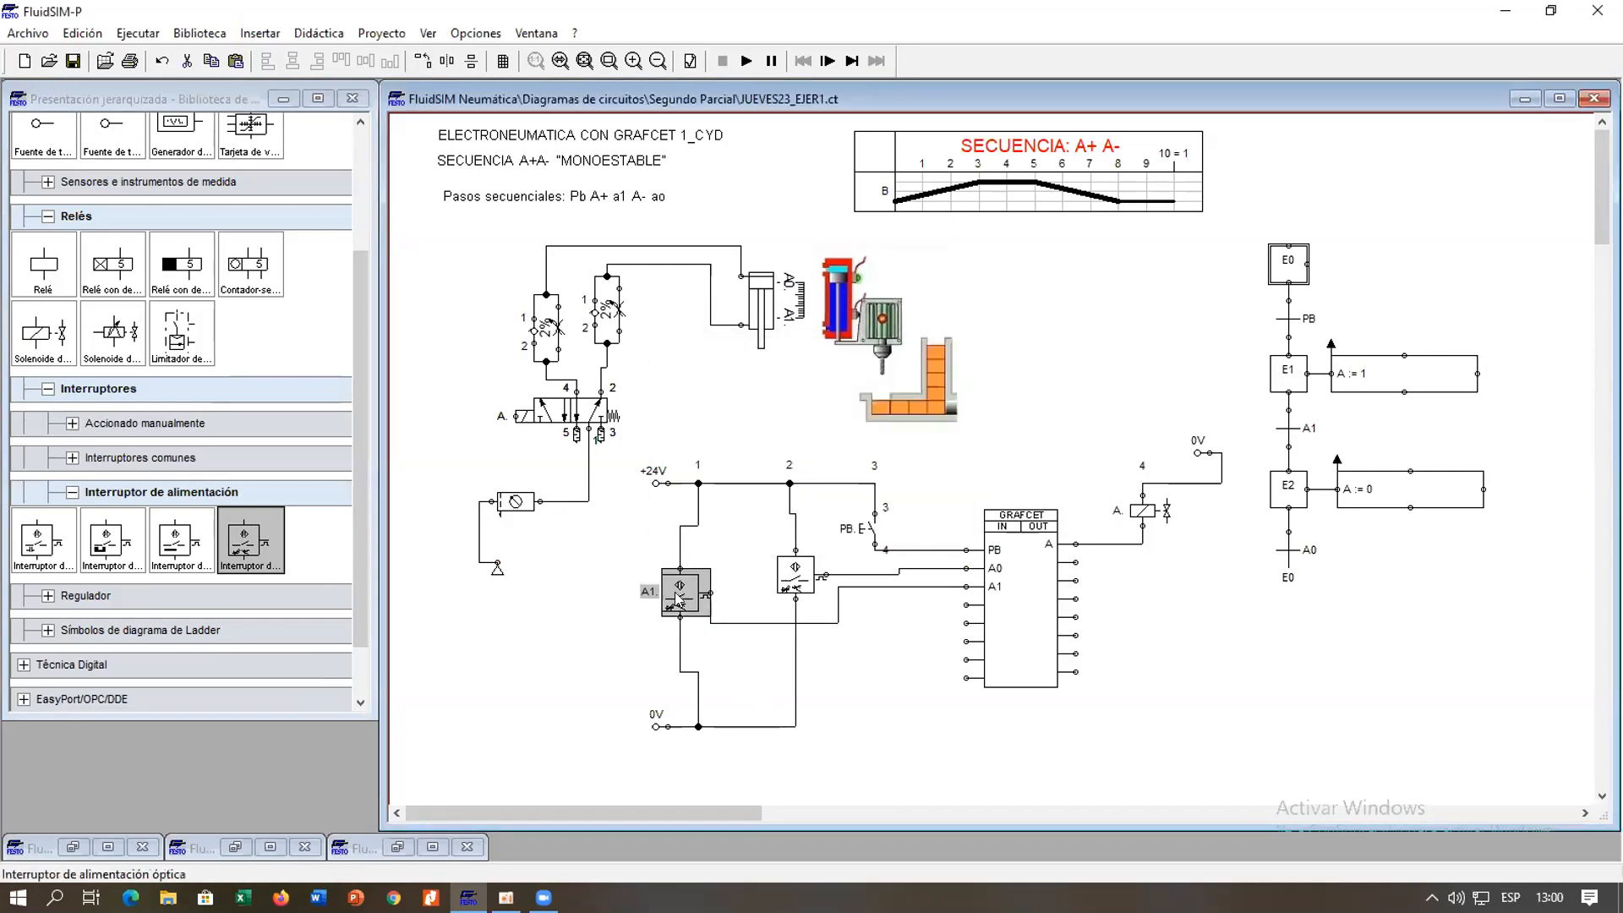
double_click(795, 578)
type("A0.")
key("Return")
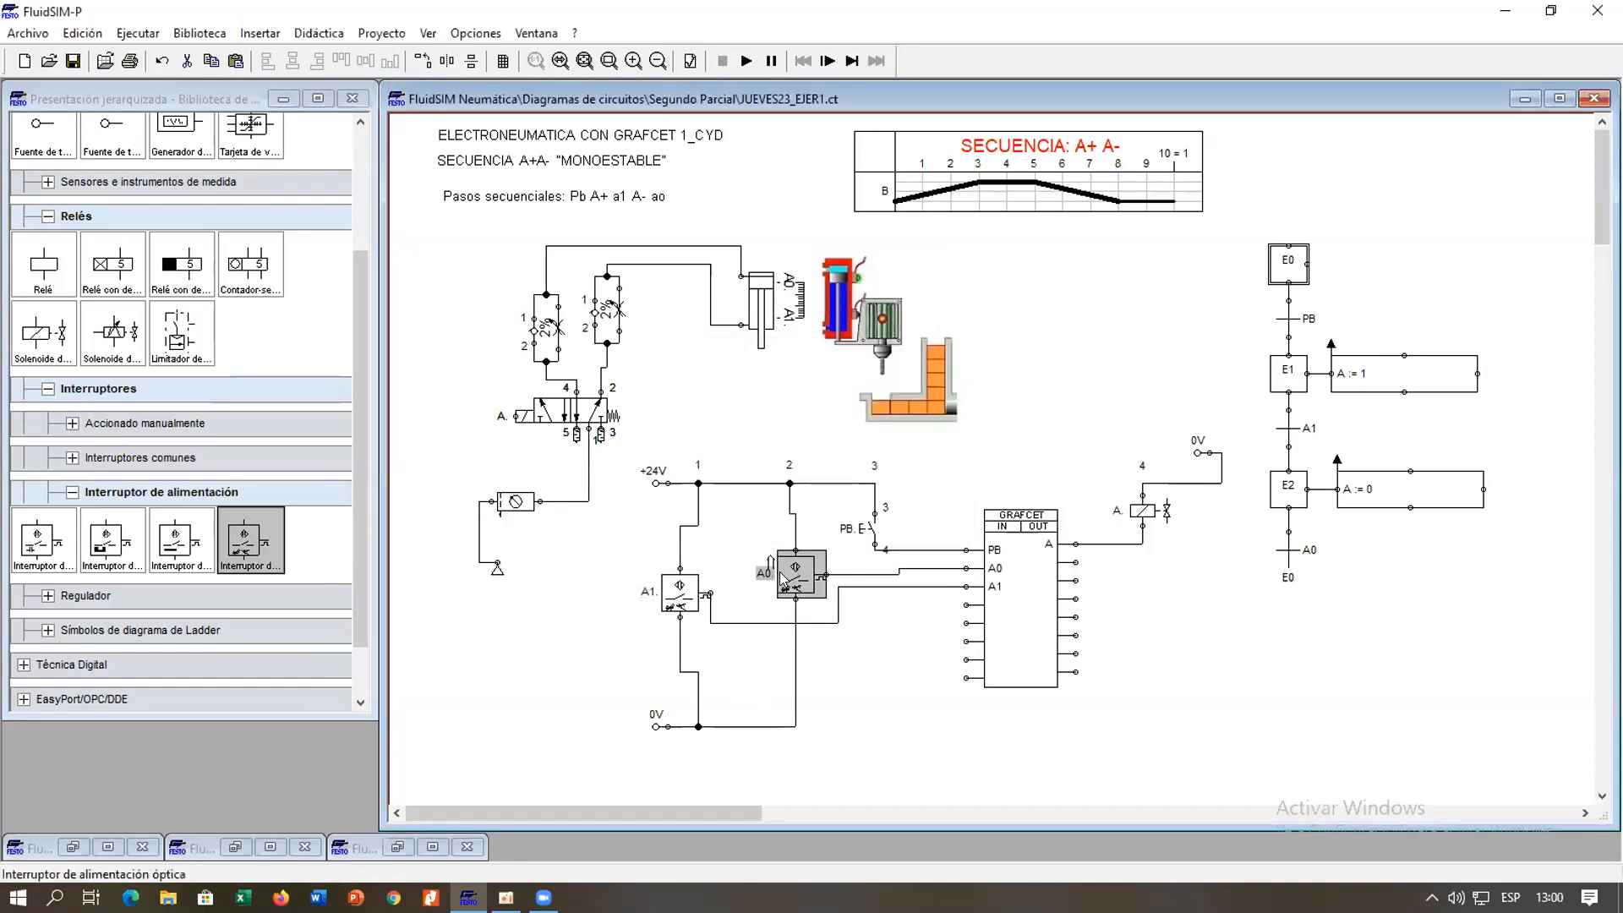
left_click(884, 672)
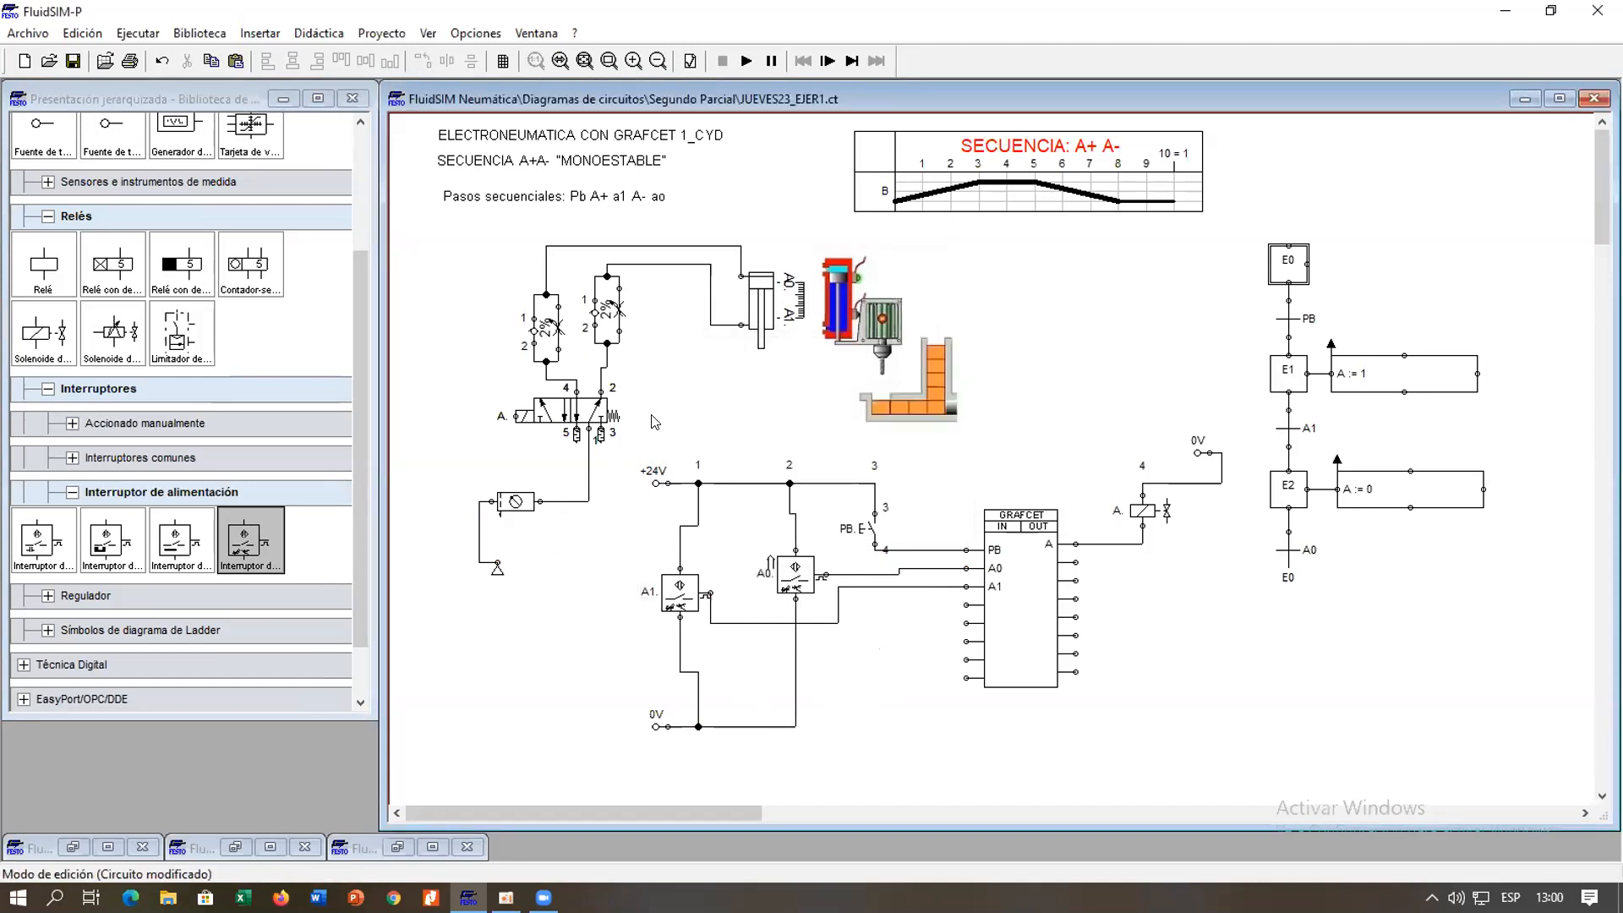
Run the simulation, try to start the cycle with the PB pushbutton, and stop the simulation.
left_click(743, 62)
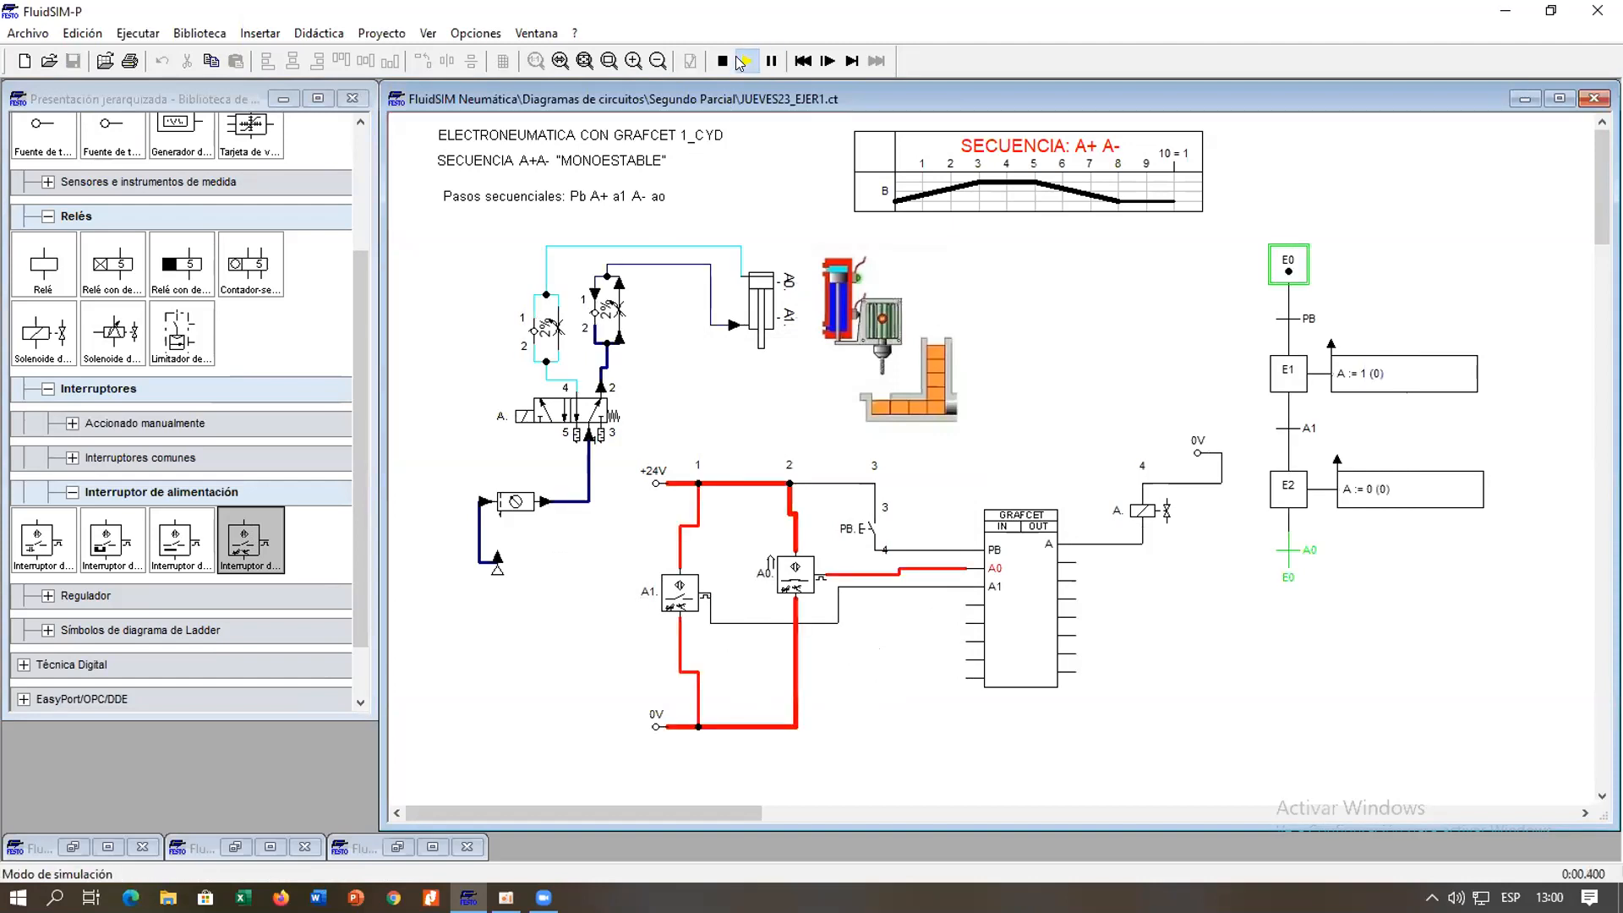
left_click(862, 512)
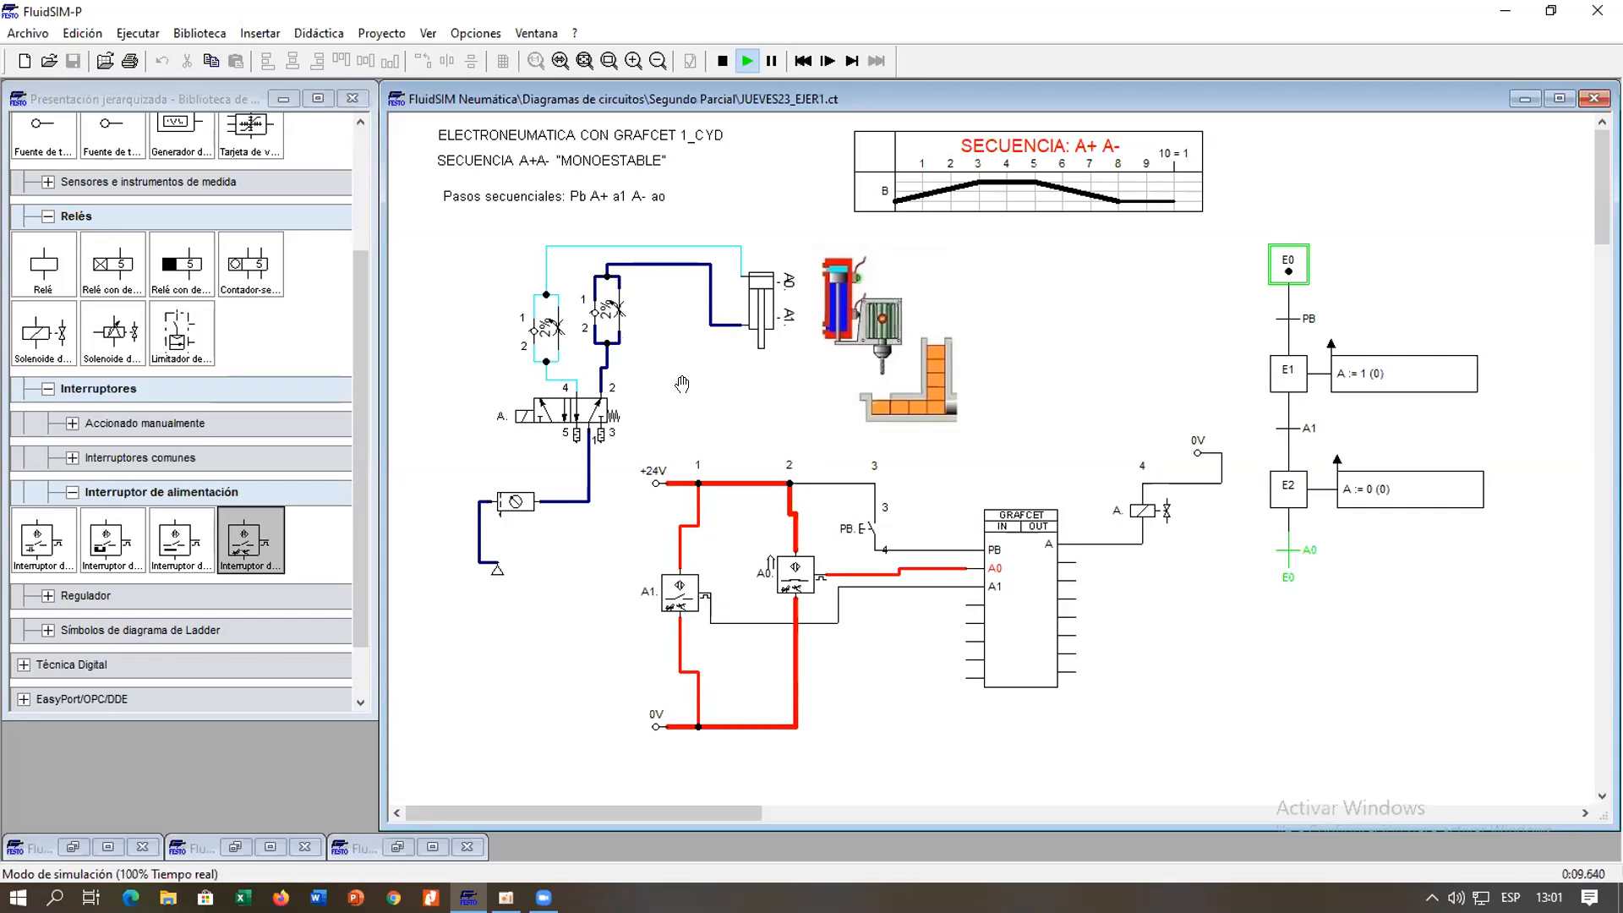
left_click(720, 63)
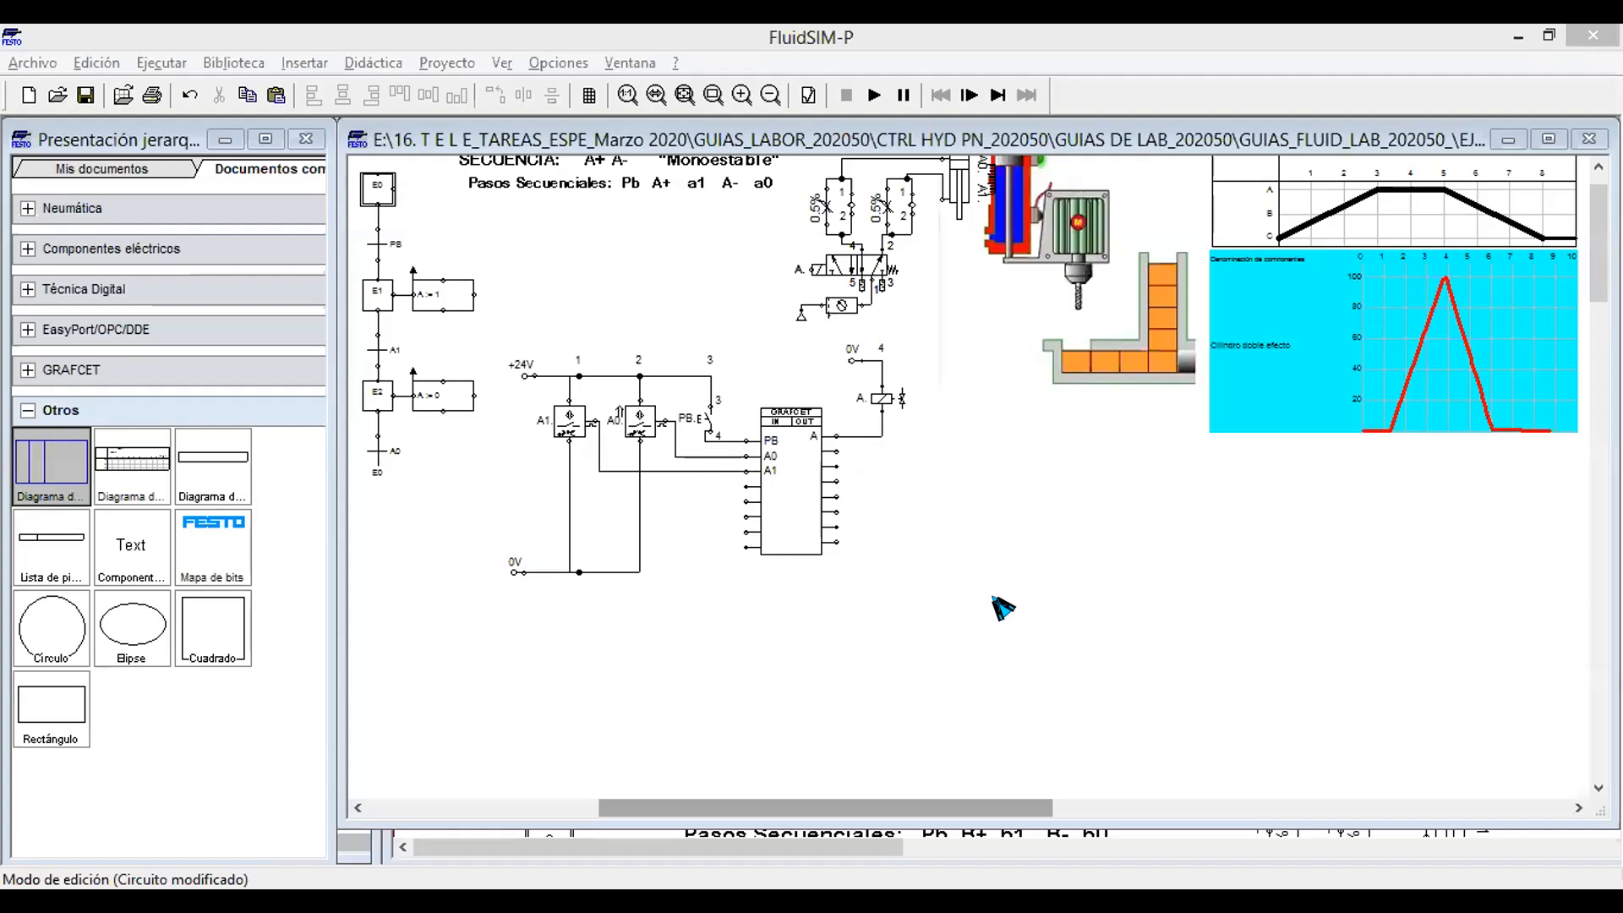
Review the GRAFCET I/O block's input variables PB, A0 and A1 and output variable A in the reference circuit.
left_click_drag(774, 809, 674, 804)
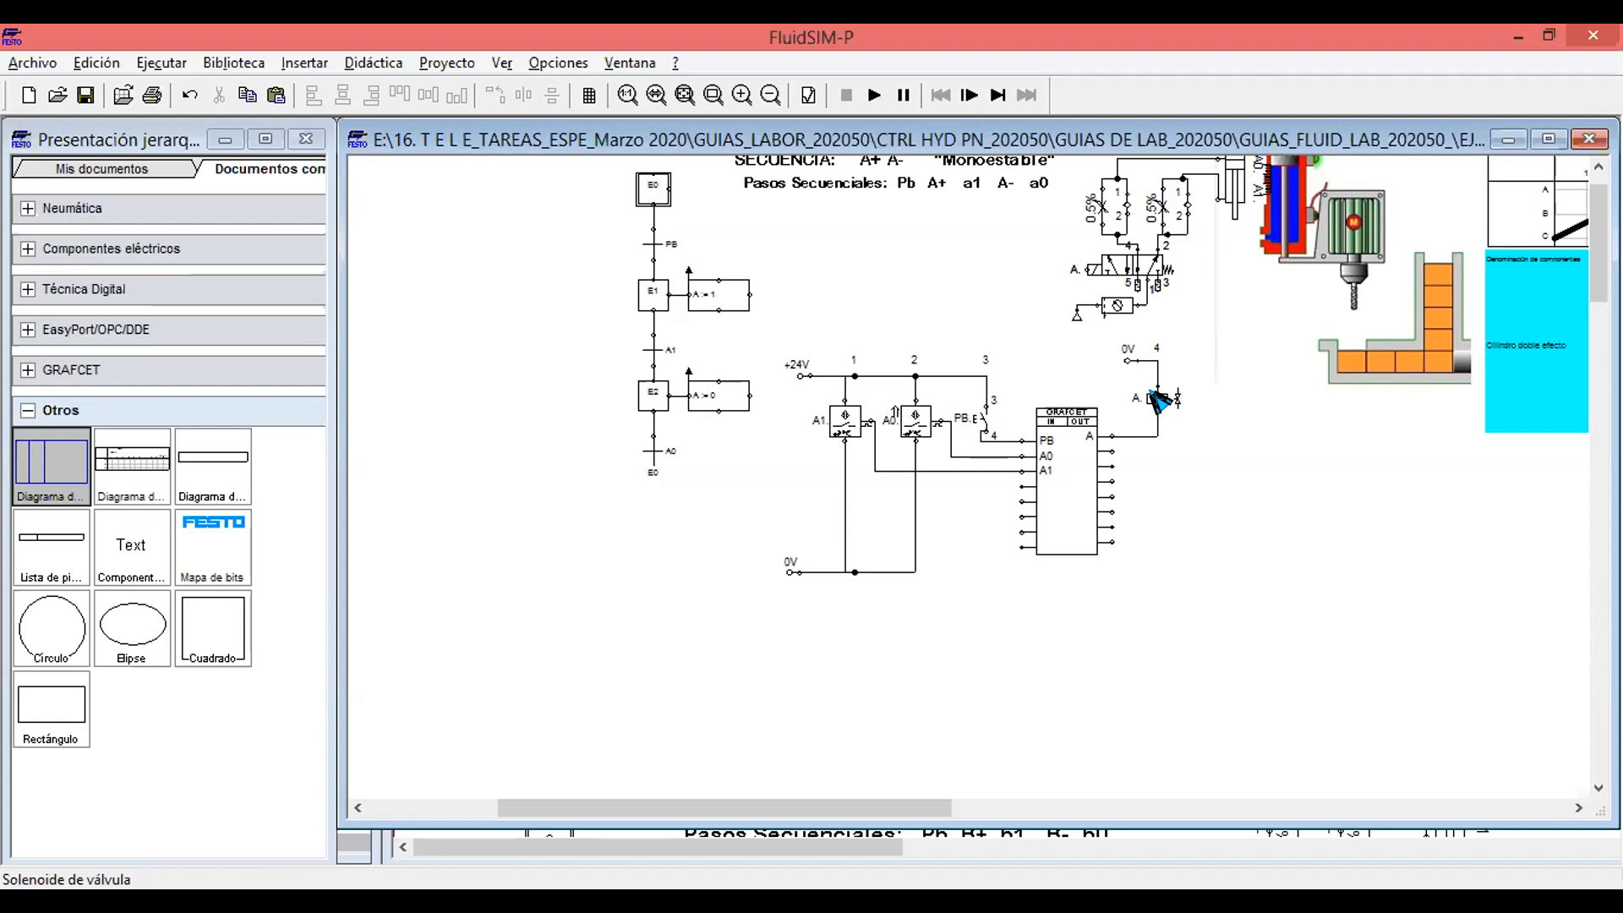
left_click(1075, 495)
double_click(1075, 494)
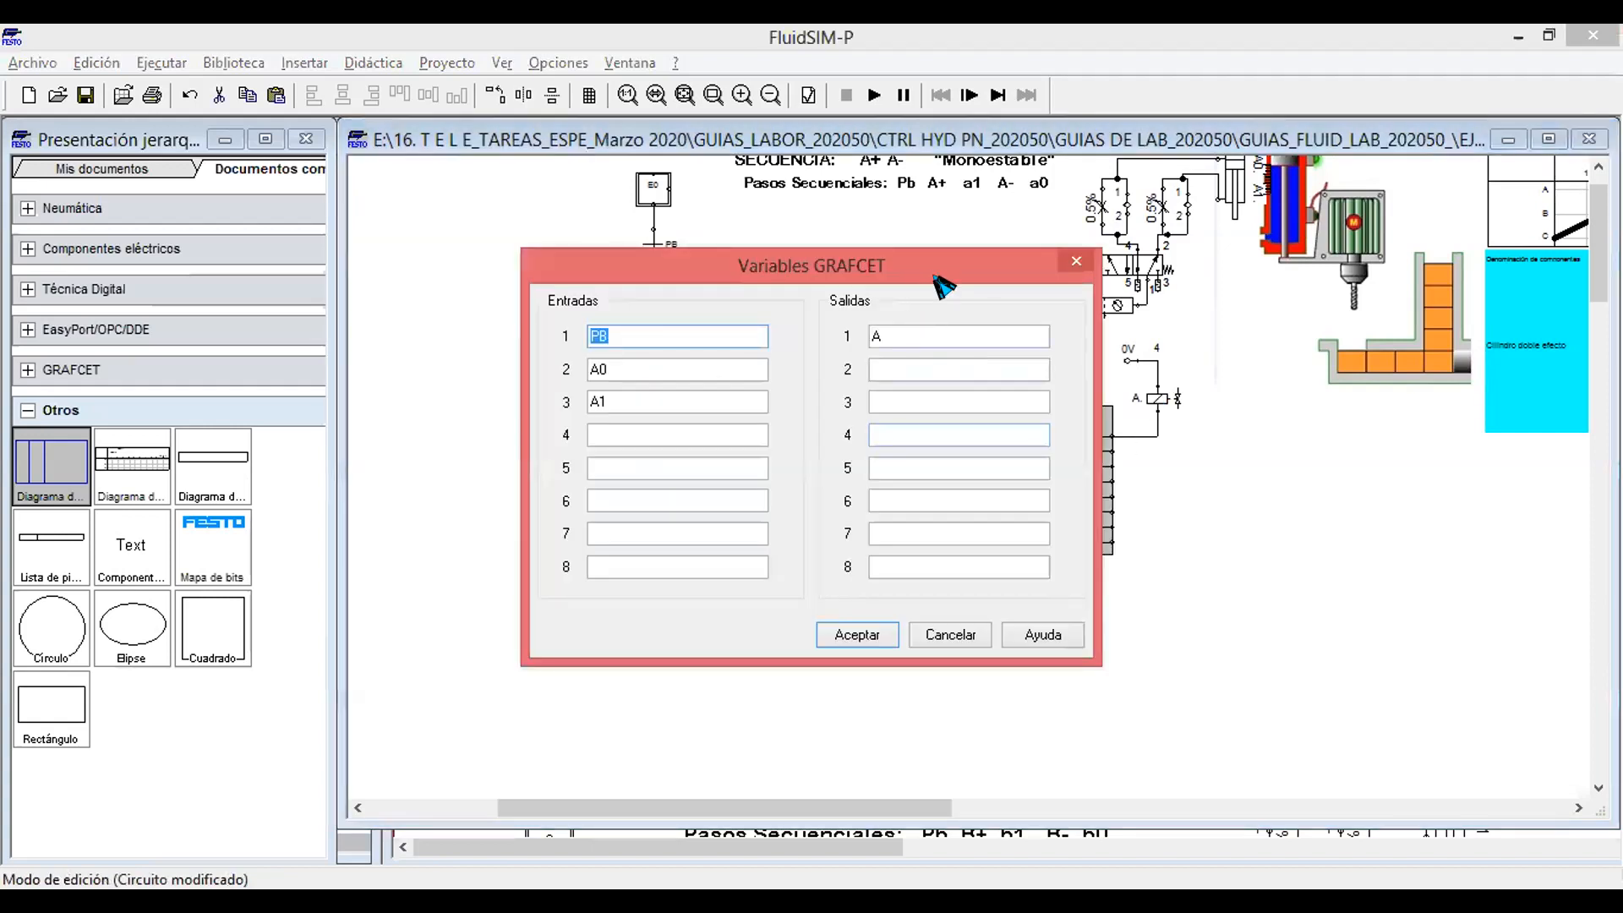
left_click_drag(939, 284, 789, 402)
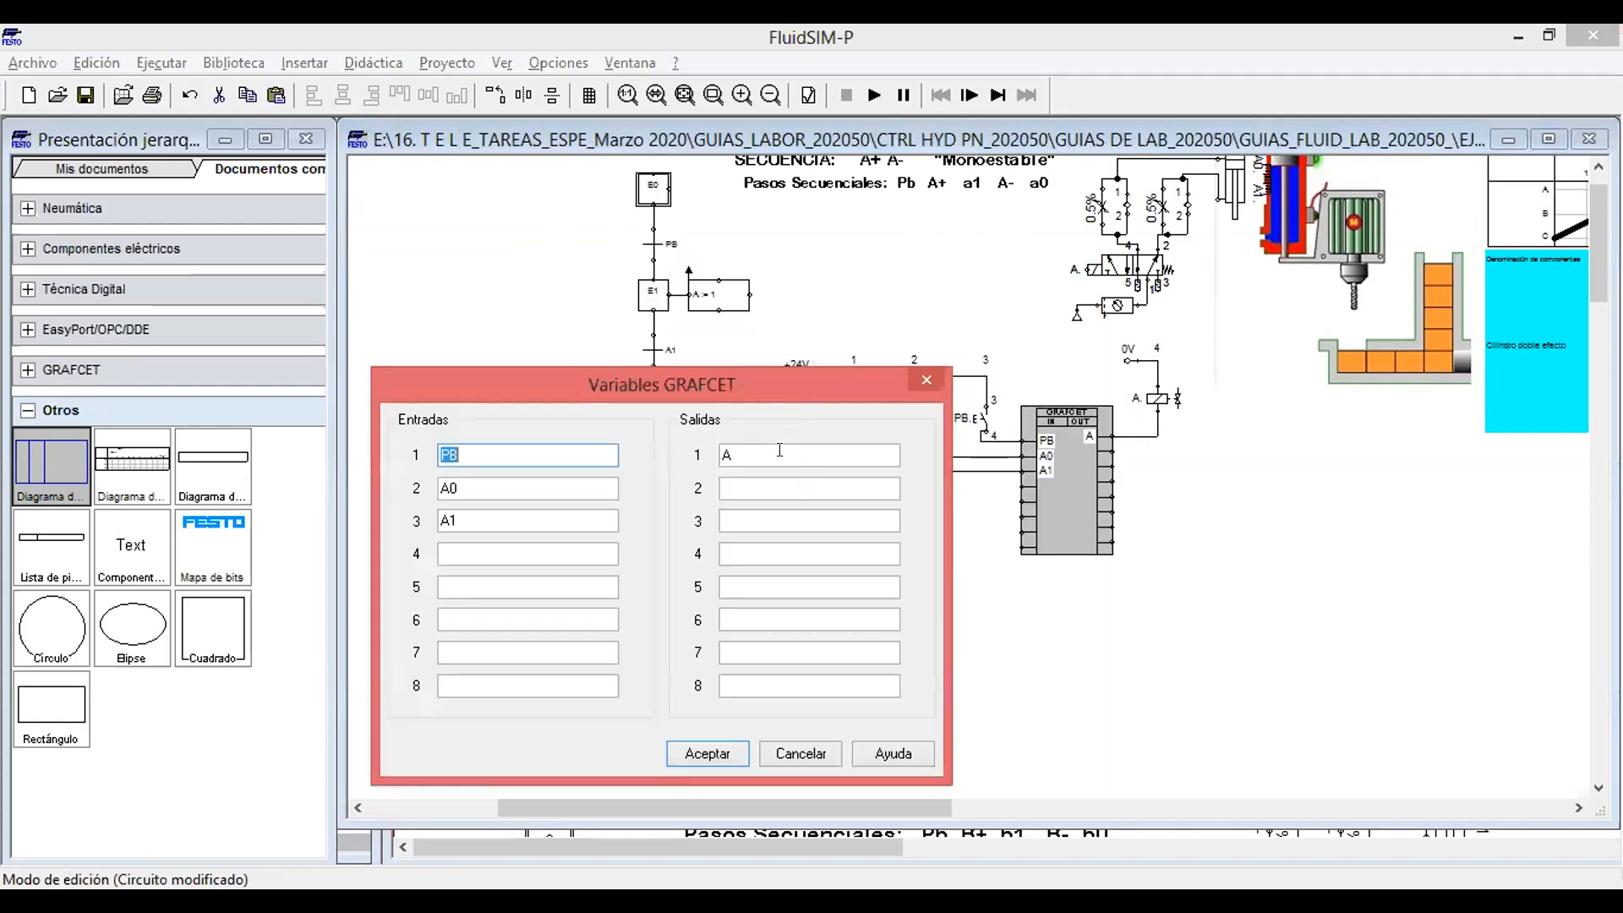
left_click(495, 455)
left_click(739, 449)
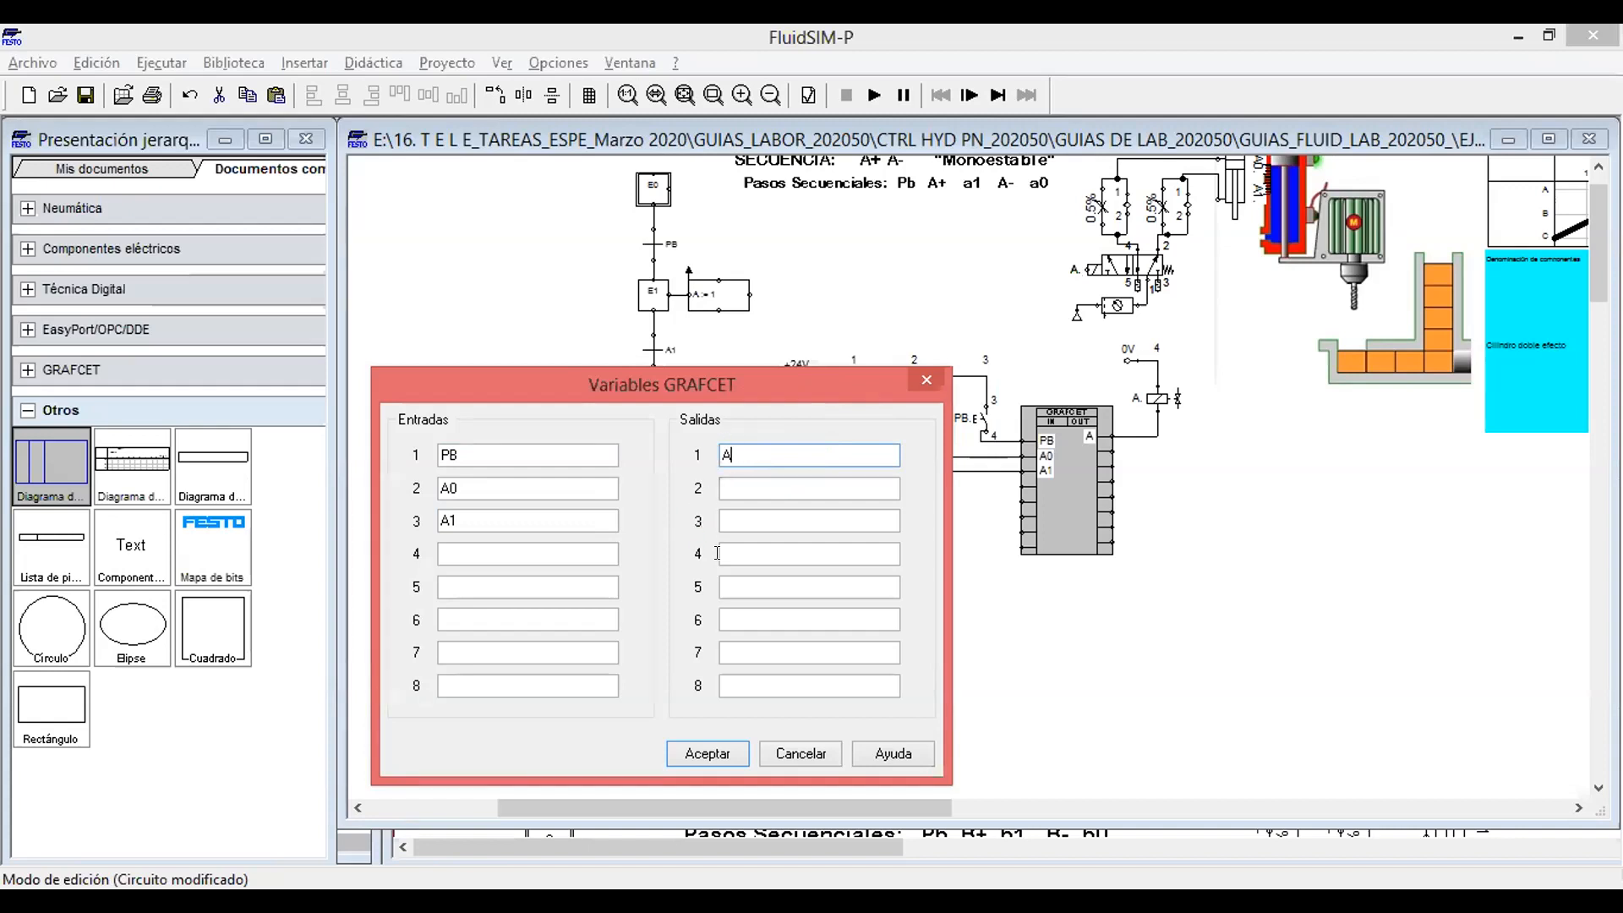
left_click(710, 754)
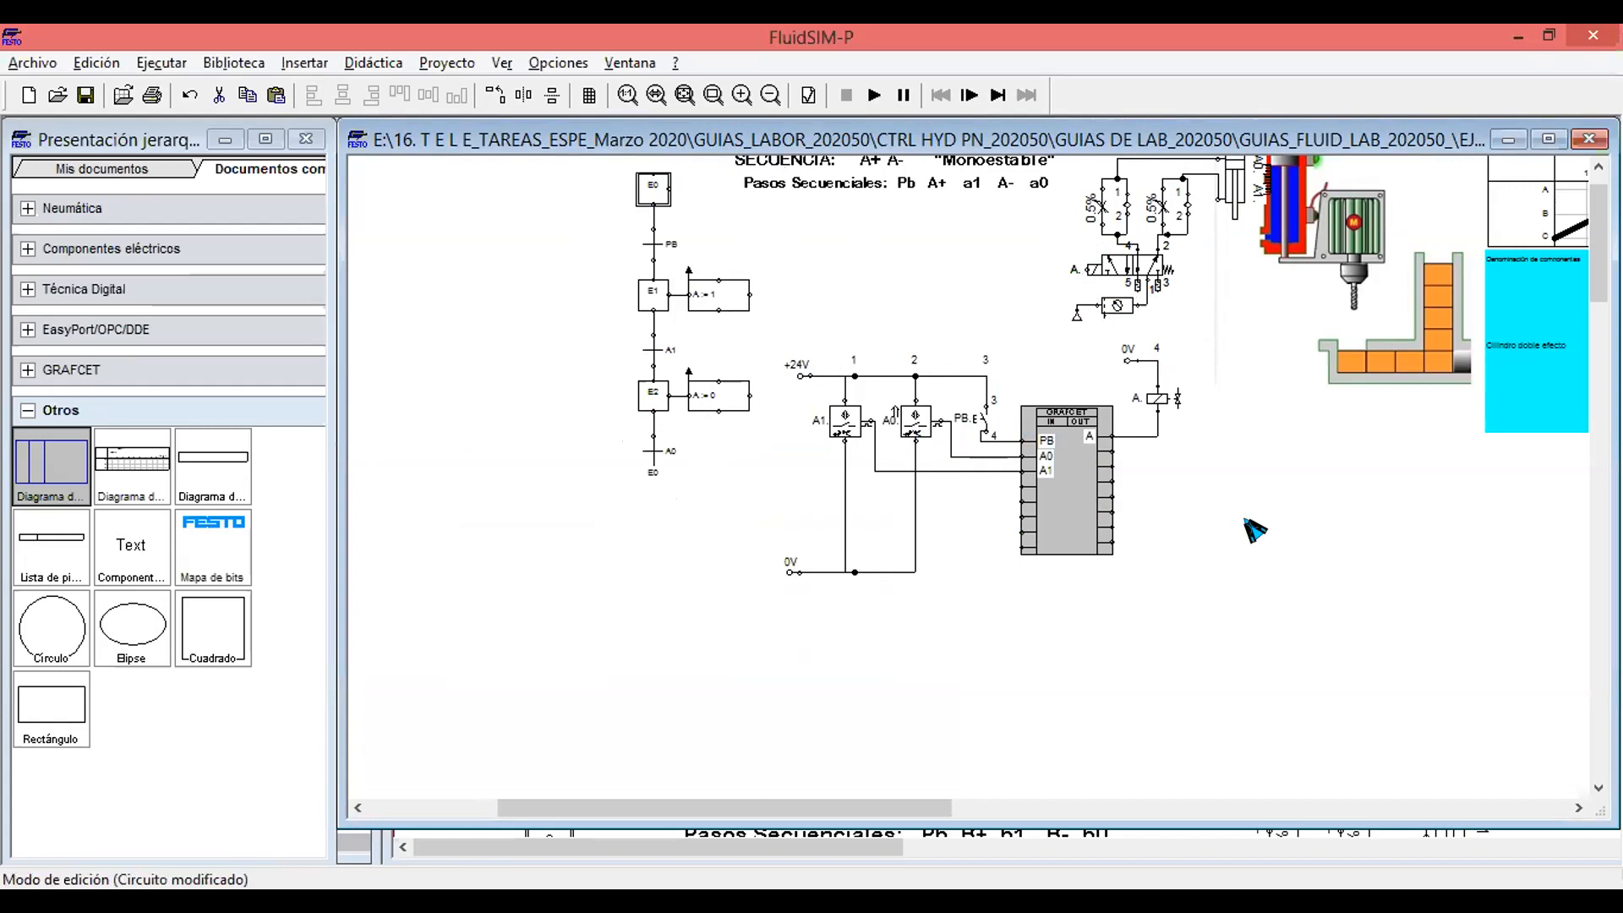
Examine the complete A+ A- reference circuit and a close-up of its GRAFCET steps, transitions and actions.
scroll(1249, 531, "up", 1)
left_click_drag(906, 801, 1002, 818)
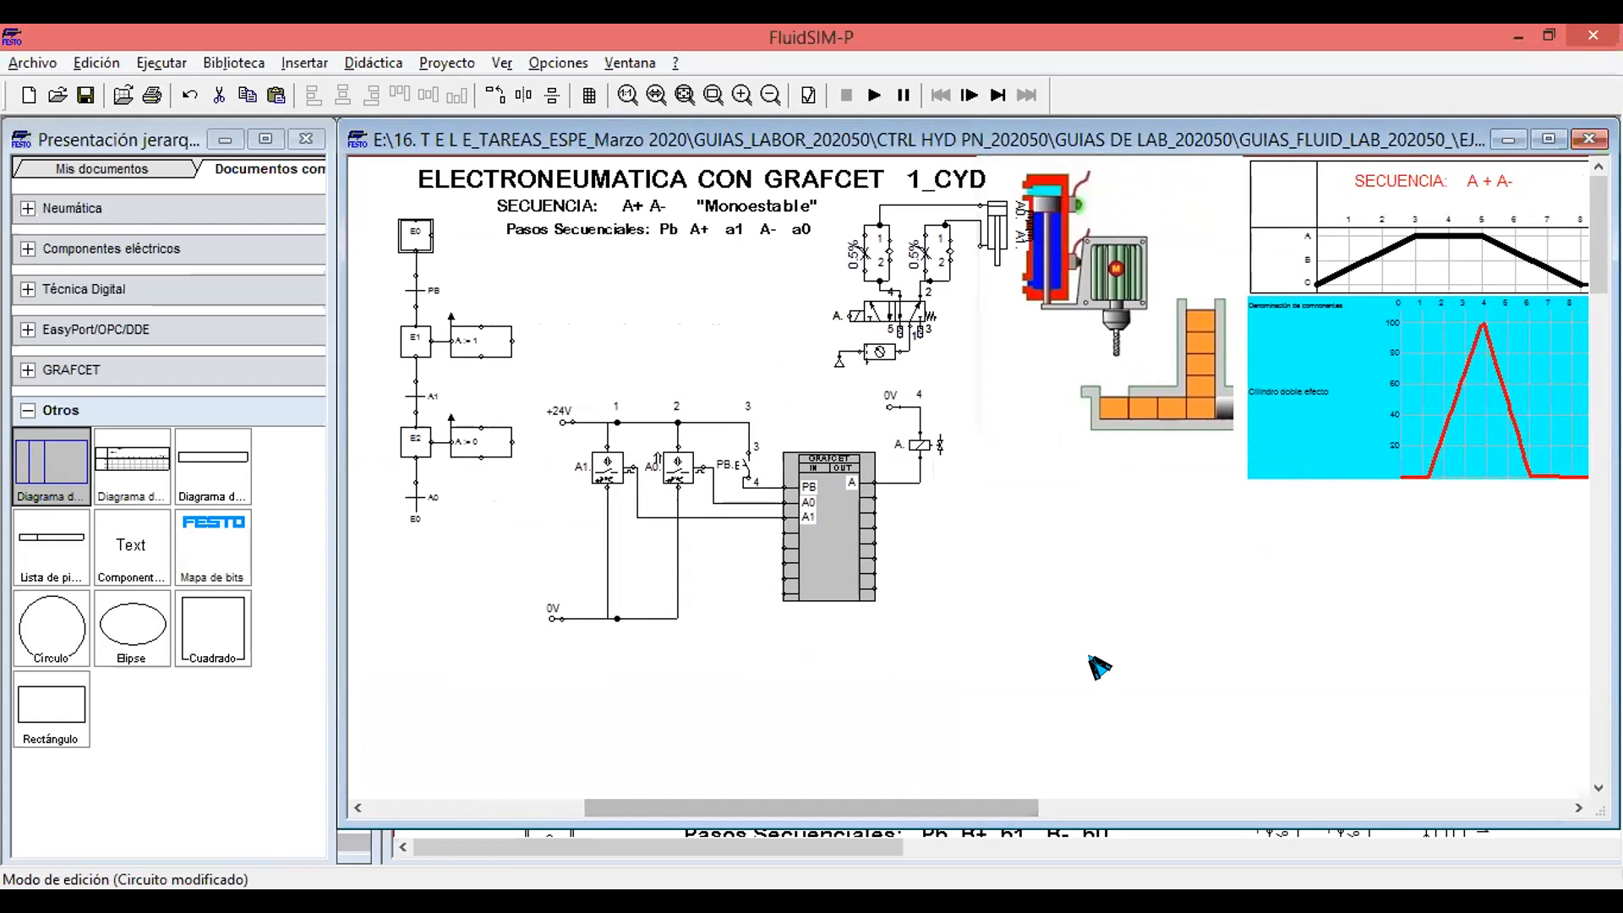
left_click(719, 849)
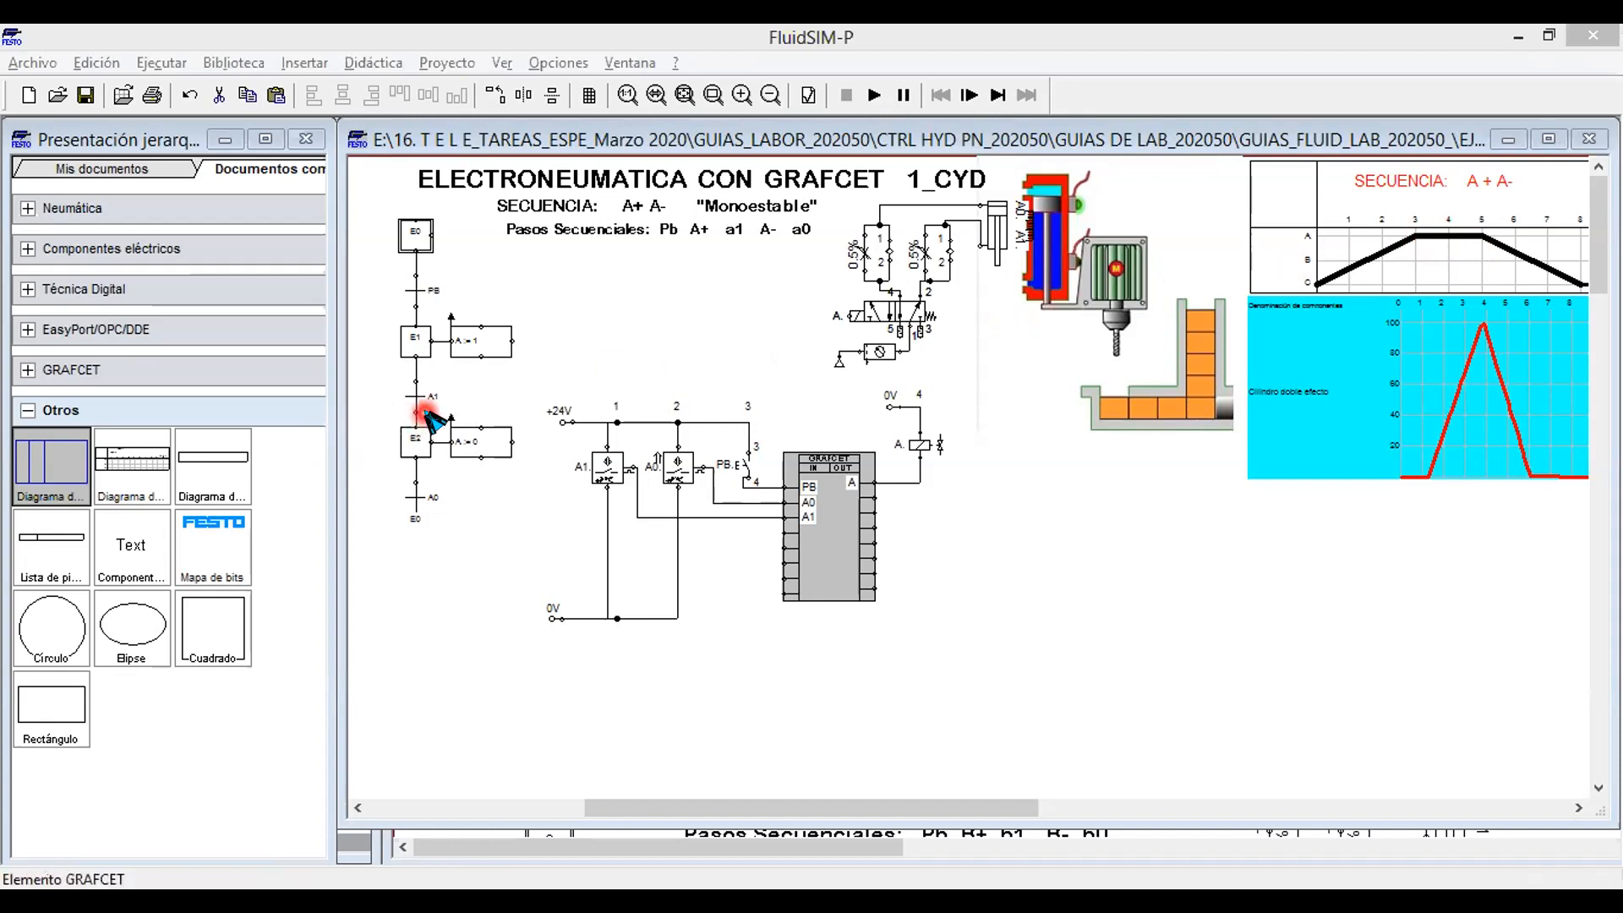
left_click(427, 417)
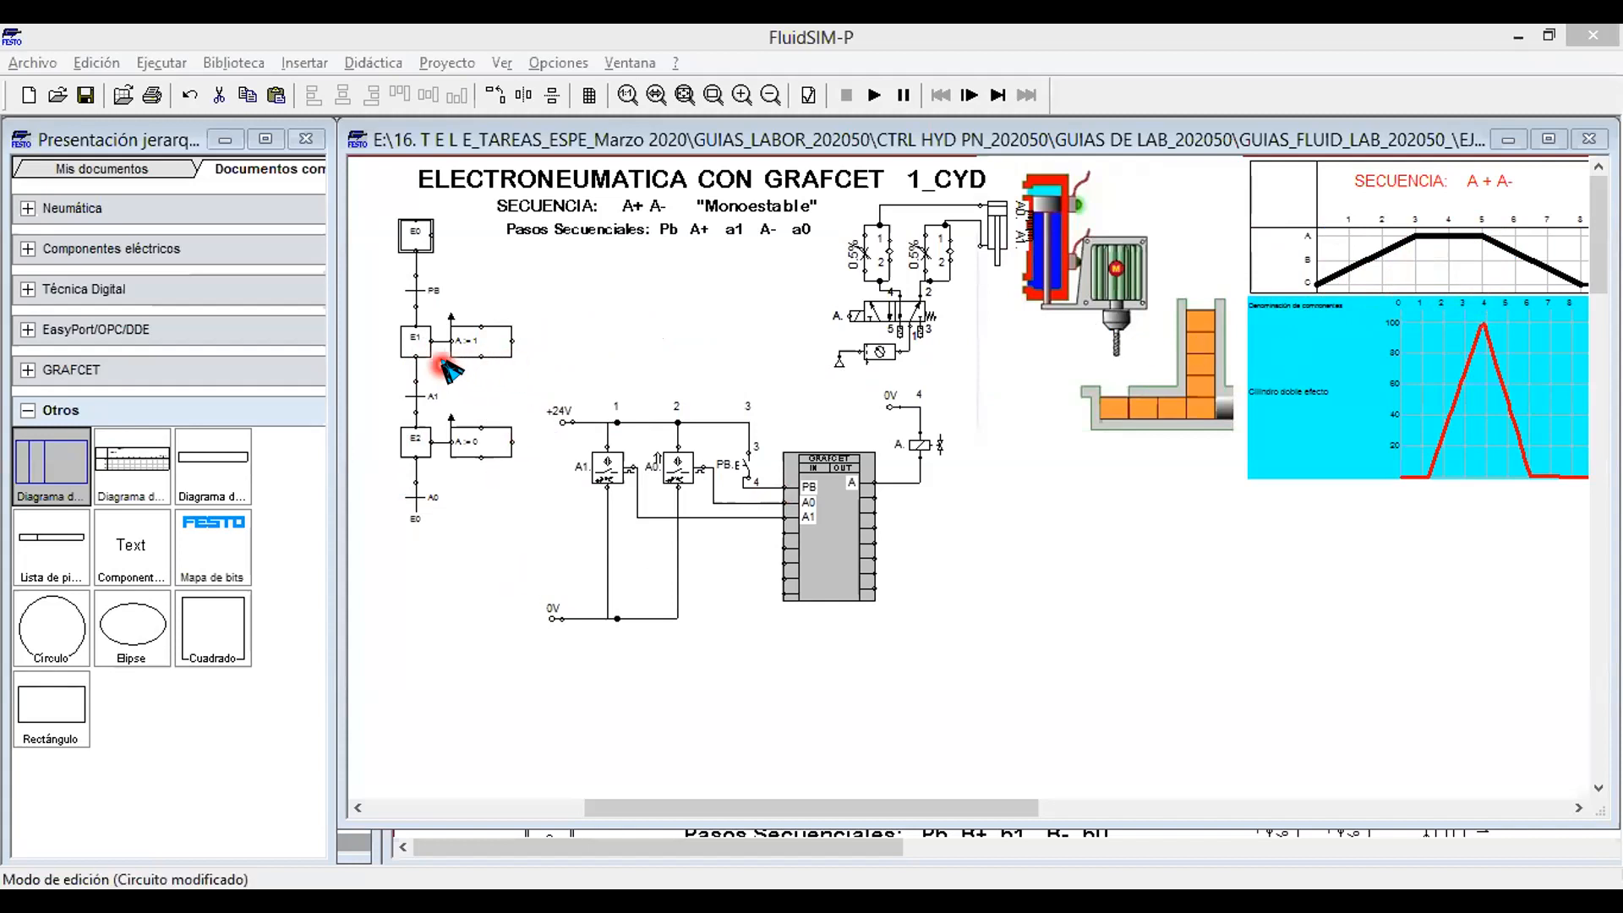
left_click(480, 415)
scroll(480, 415, "up", 1)
scroll(481, 414, "up", 1)
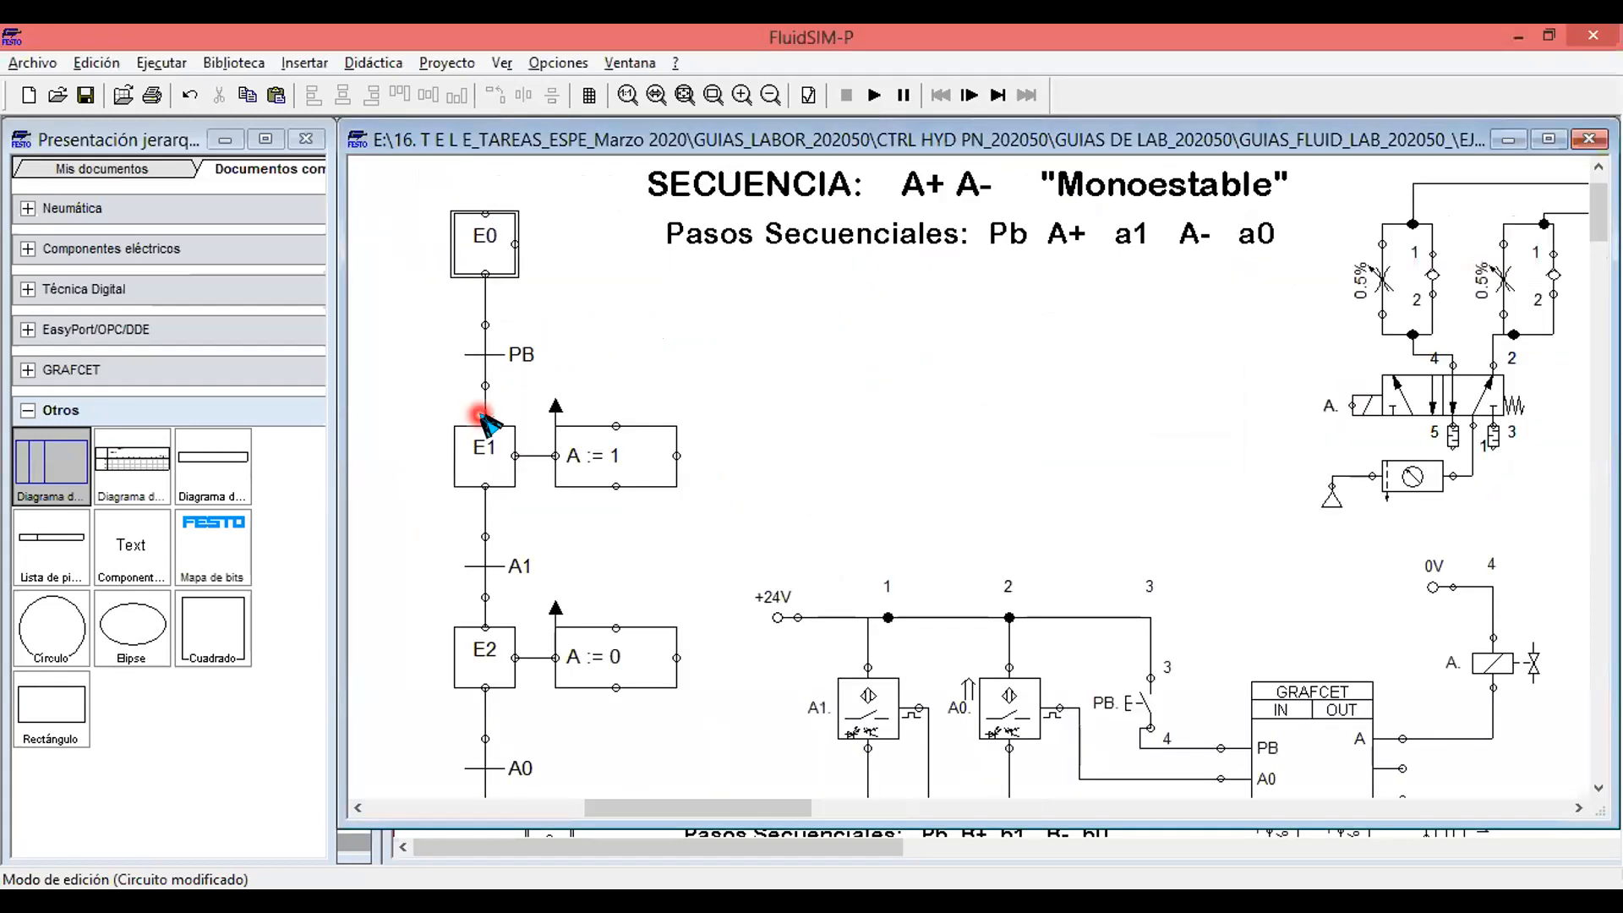
scroll(642, 389, "down", 1)
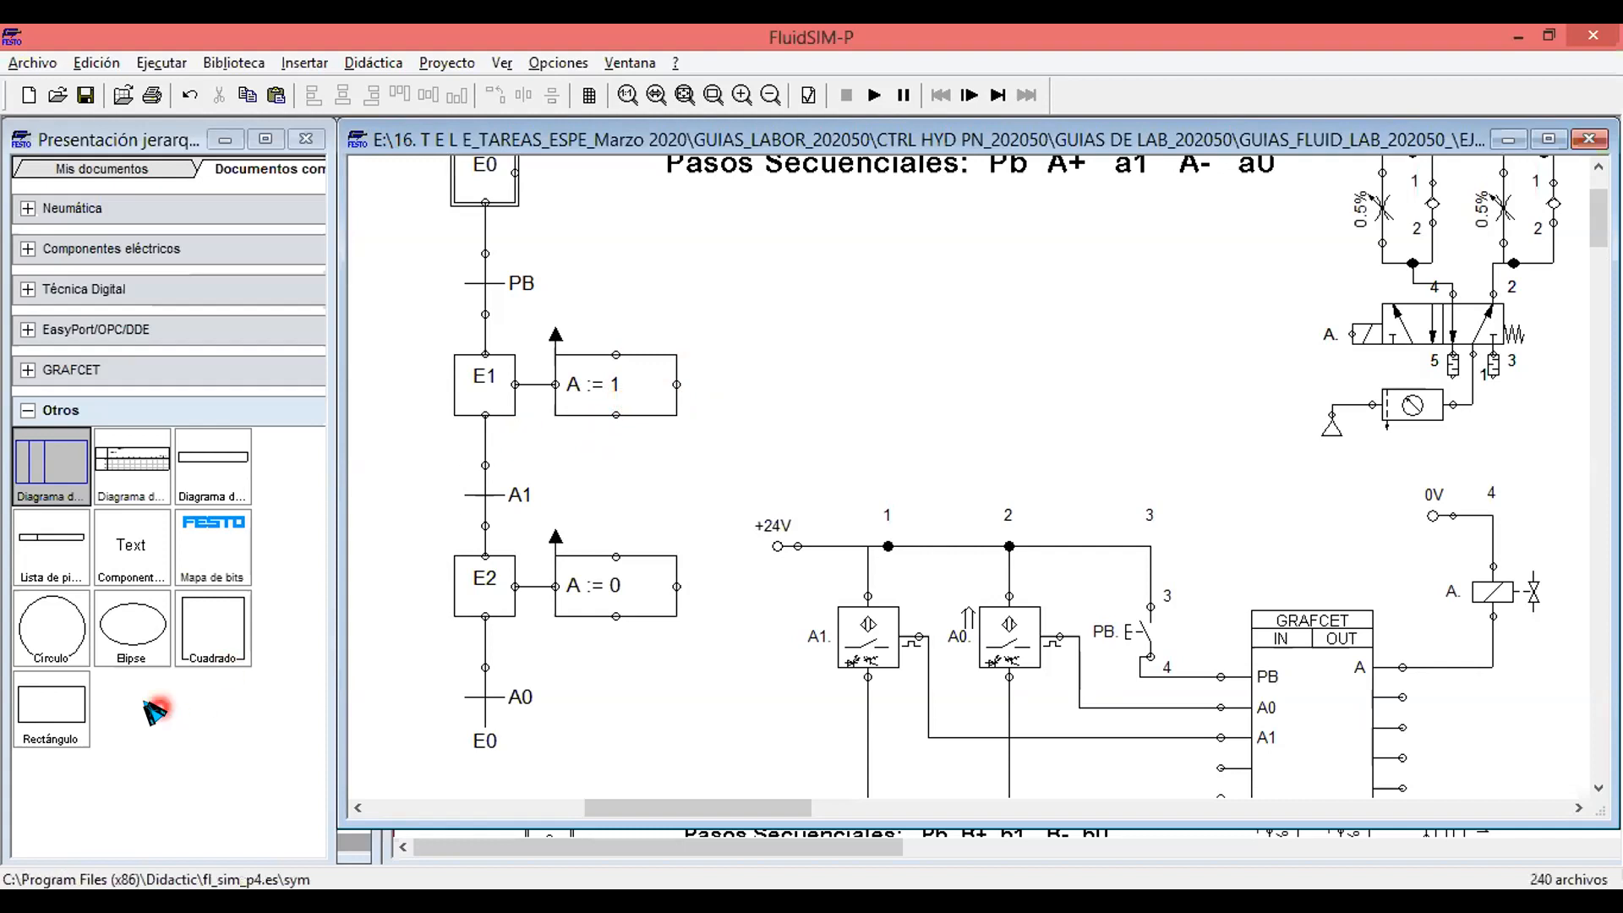
Add a GRAFCET action block, narrow it to the existing action's width and attach it to the end of step E1's A := 1 action.
left_click(28, 411)
left_click(28, 371)
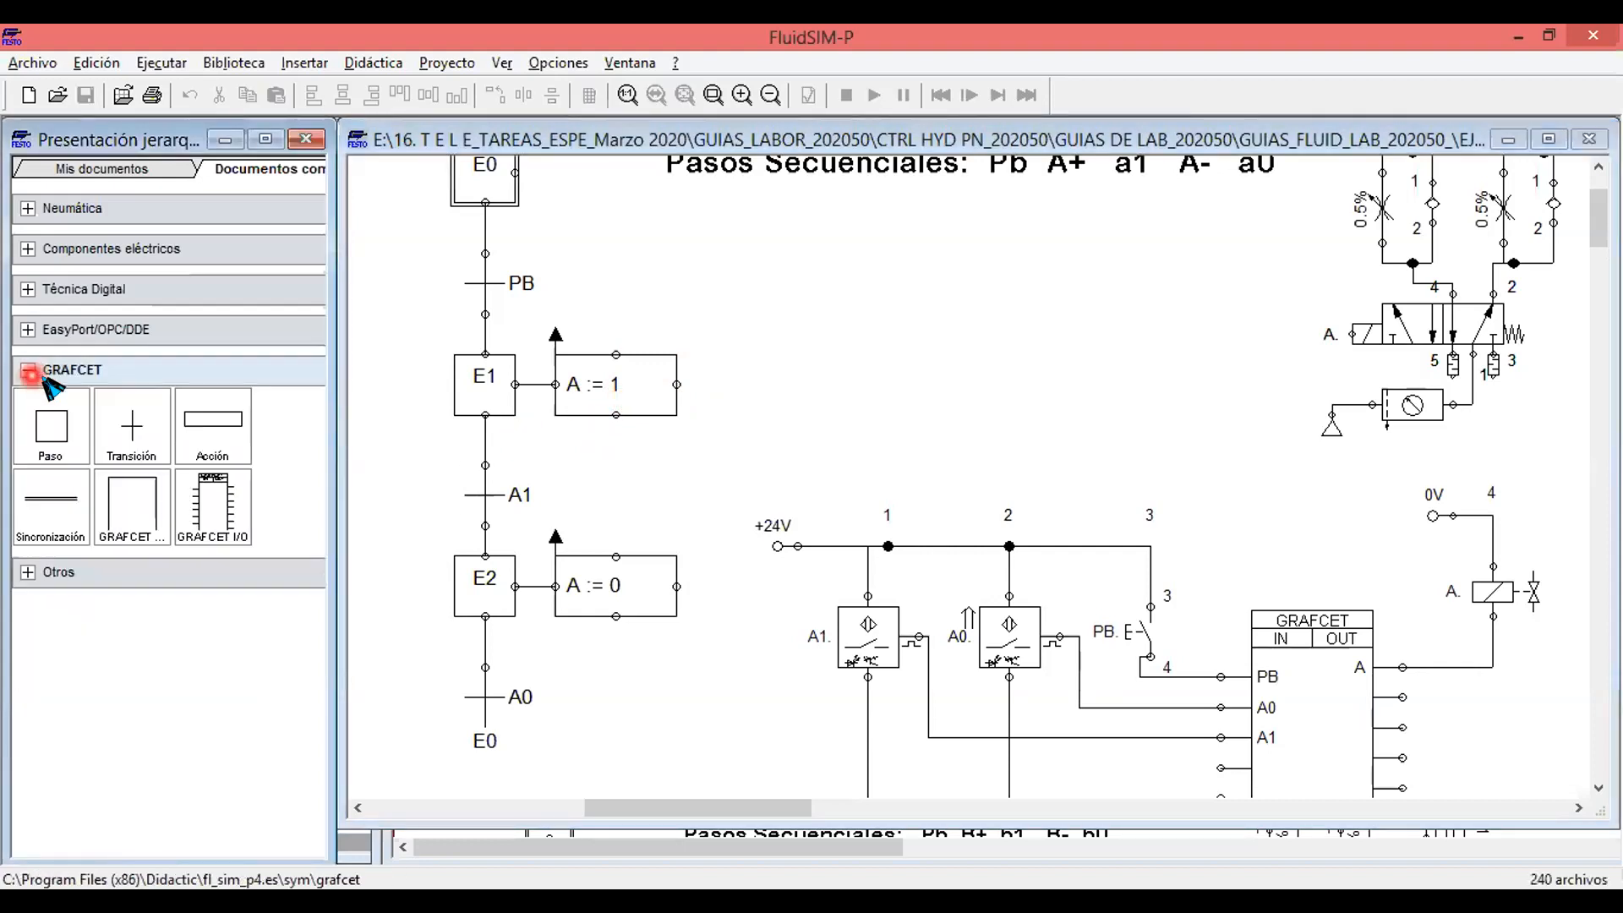
left_click(237, 420)
left_click_drag(237, 420, 926, 364)
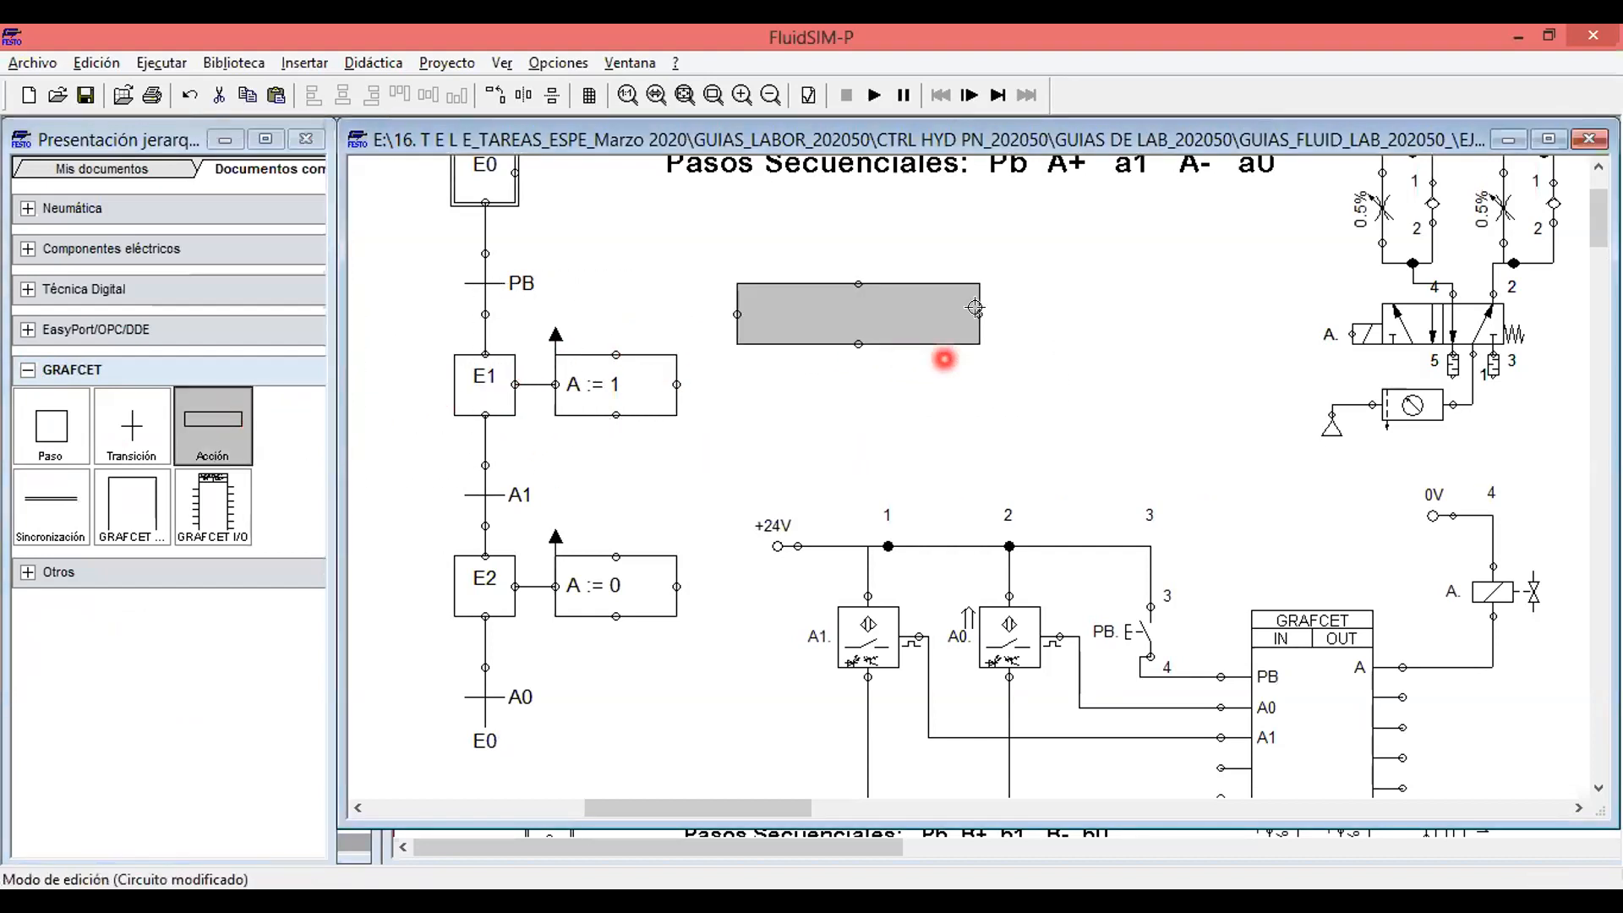
left_click_drag(970, 294, 741, 377)
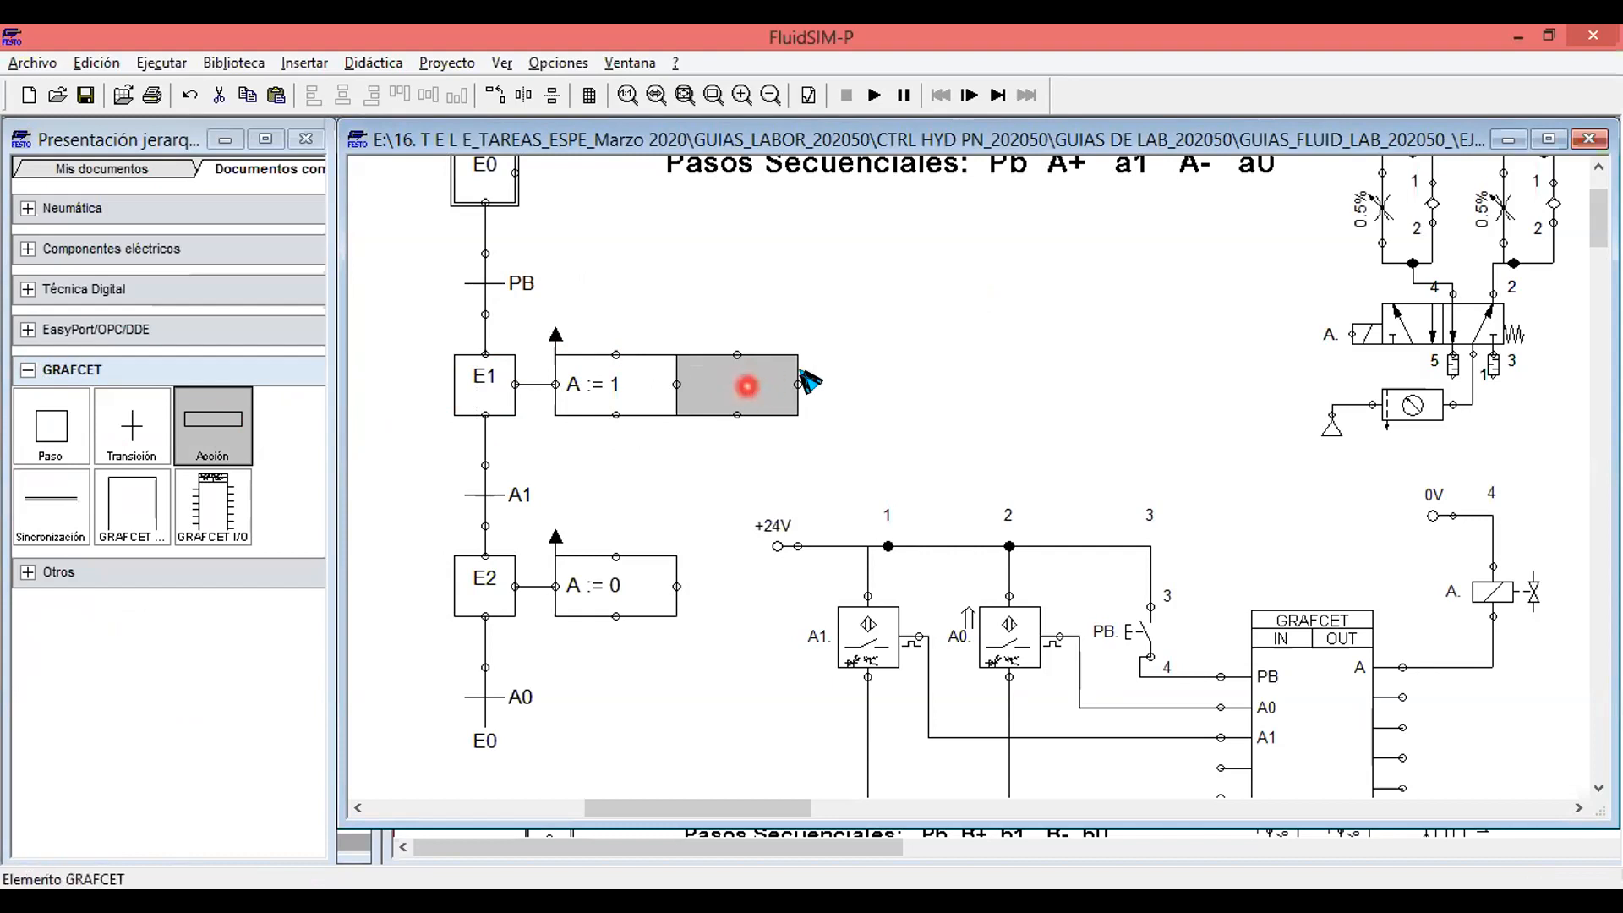
left_click(901, 368)
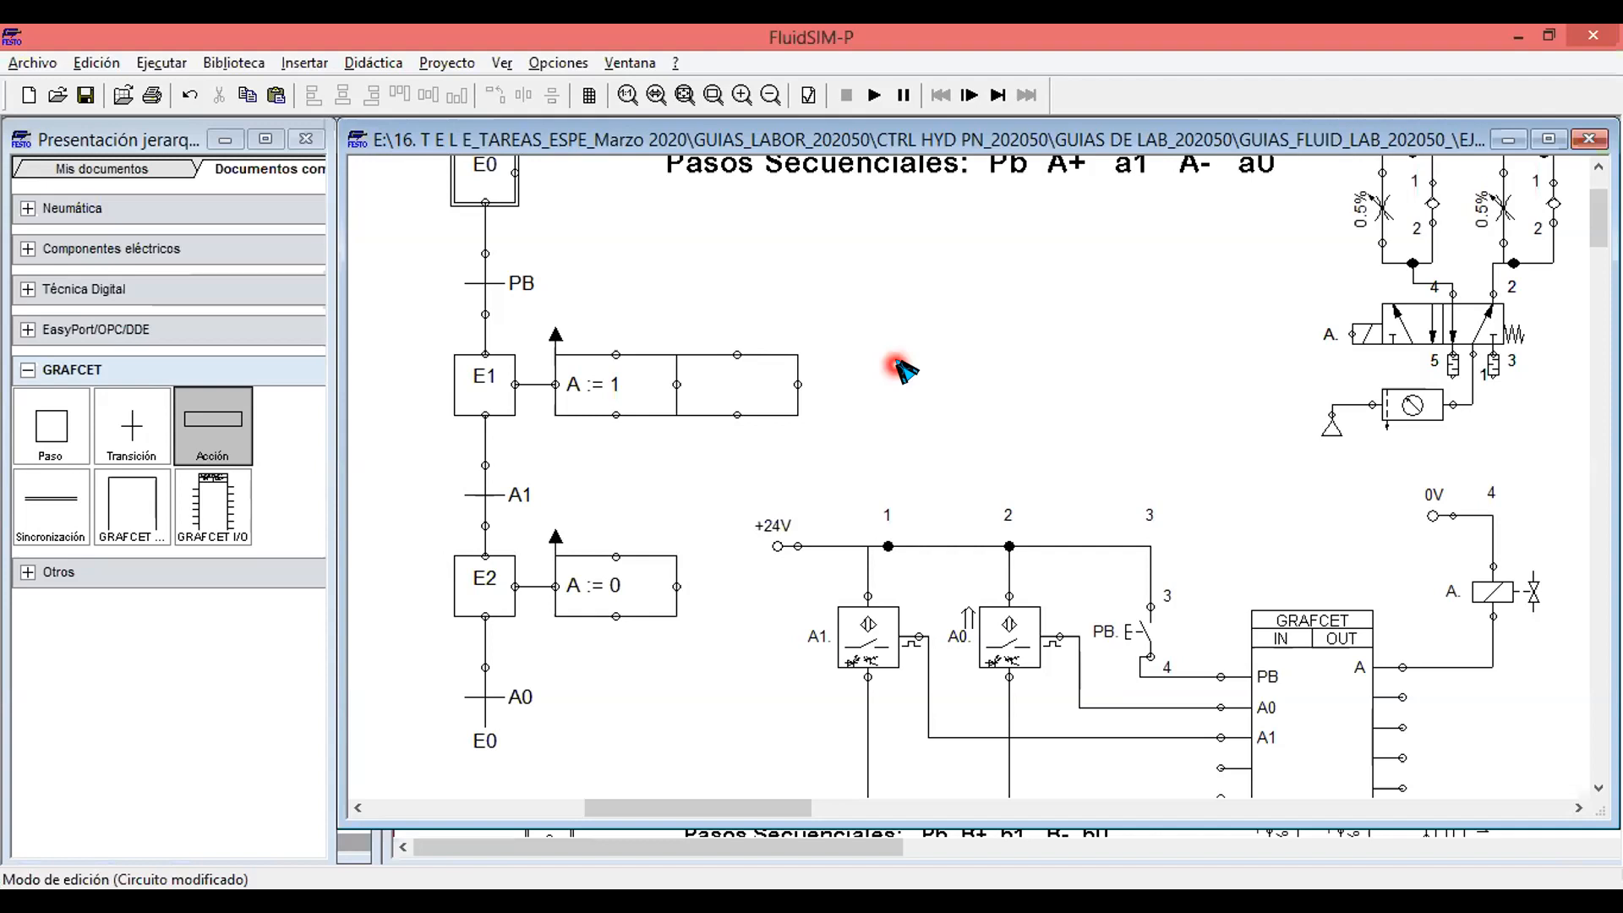
Open the properties of the empty action block attached to step E1's A := 1 action.
left_click(738, 395)
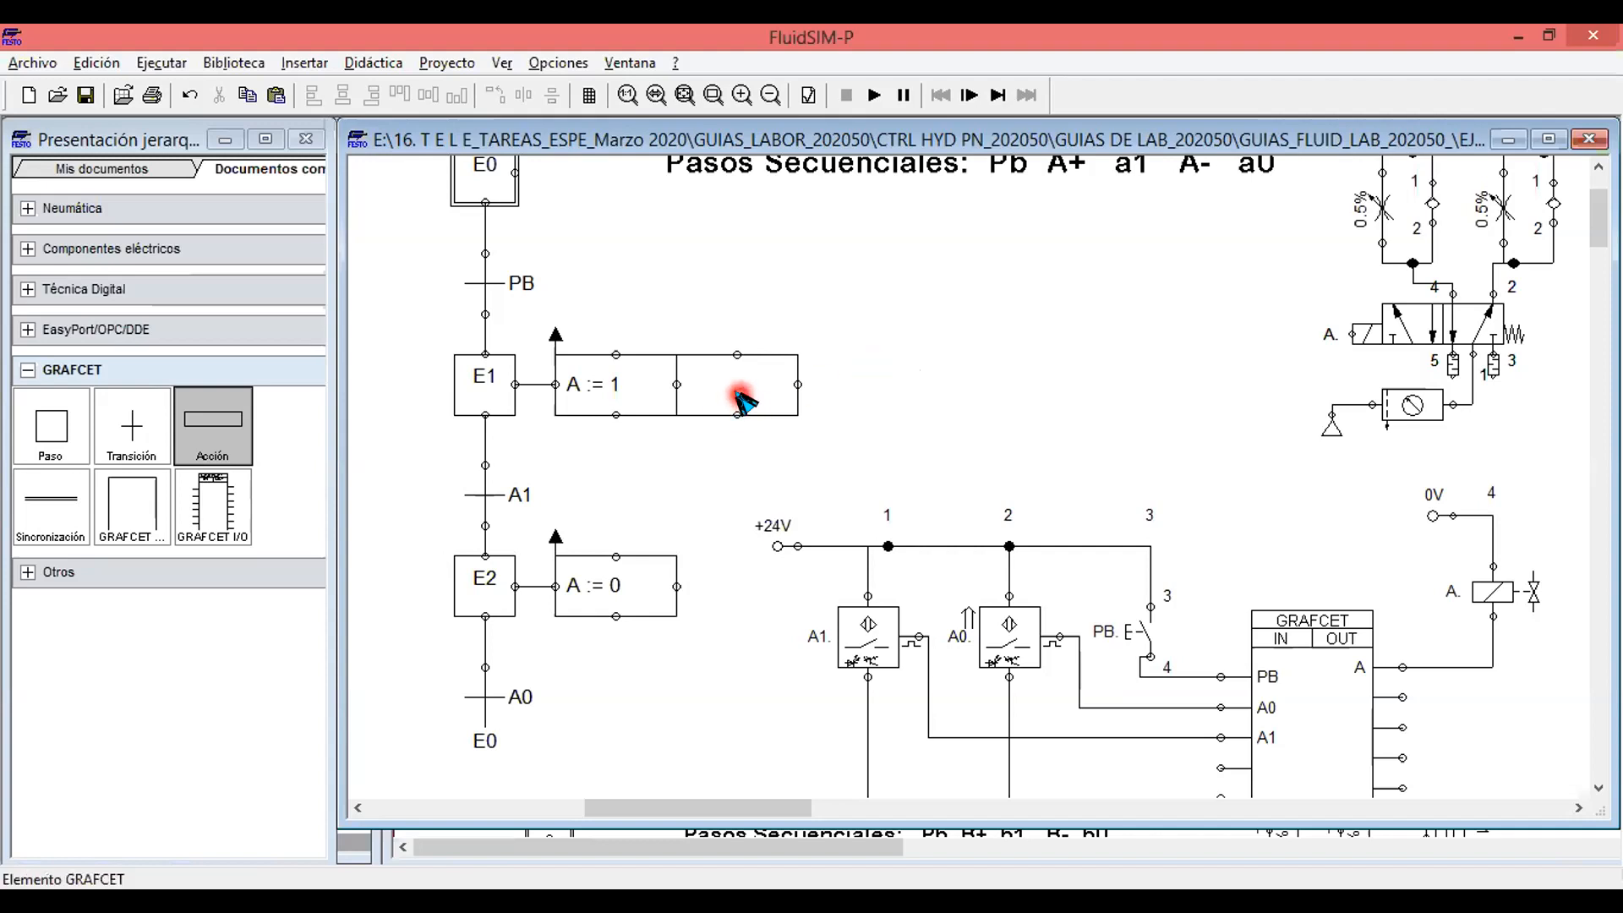
left_click(739, 397)
double_click(741, 397)
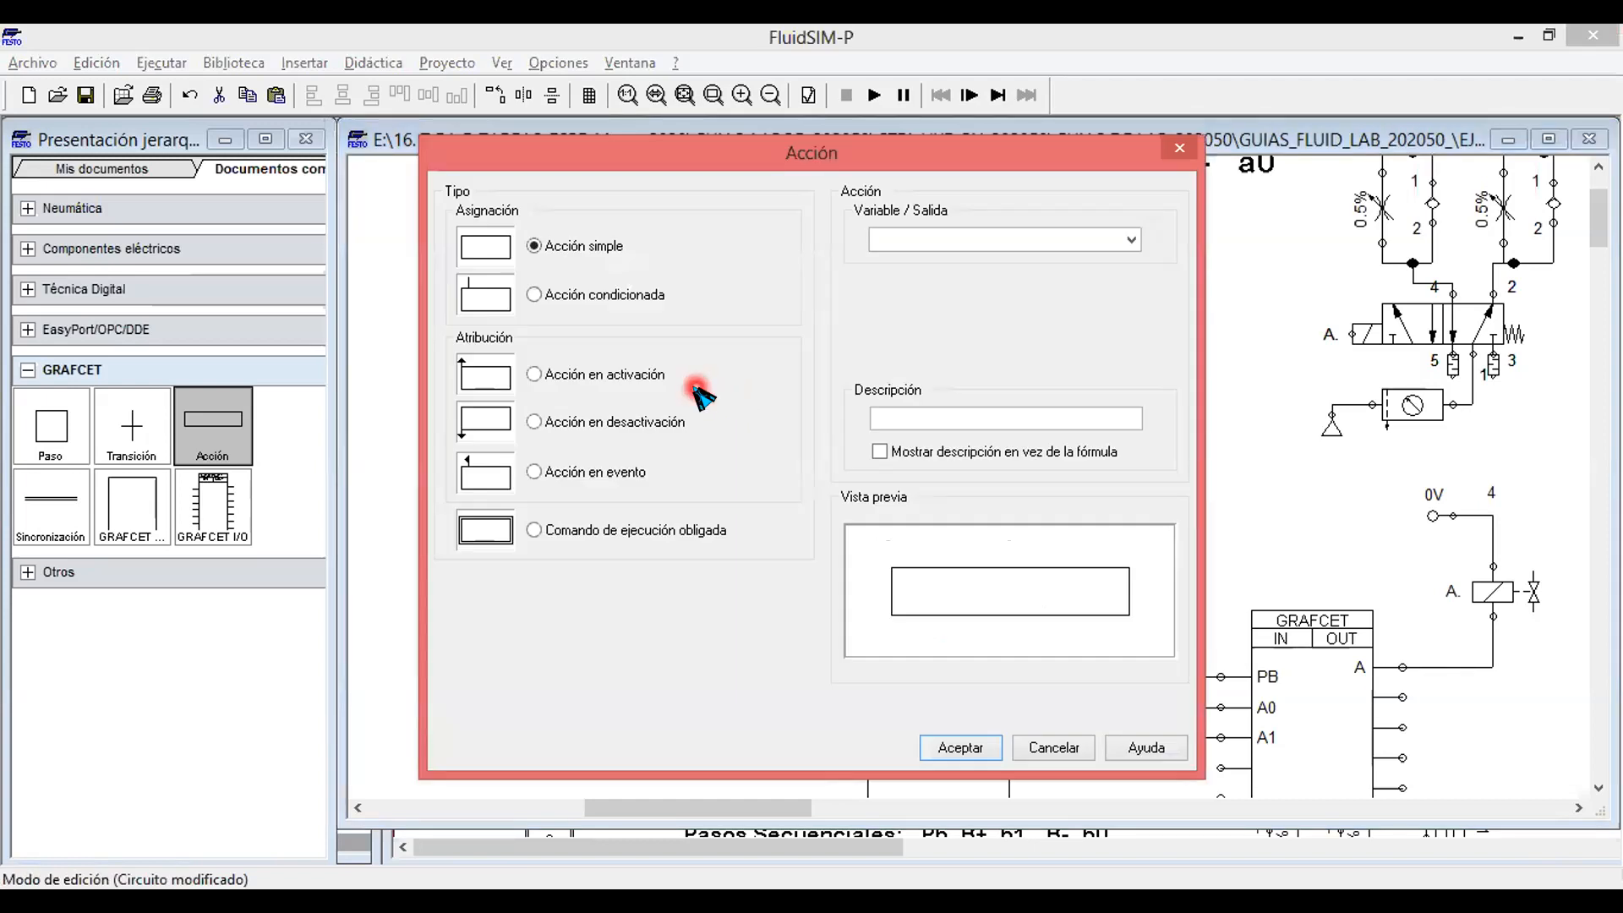
Define the new action beside A := 1 as a conditional action with TEMP1 as its variable.
left_click(536, 294)
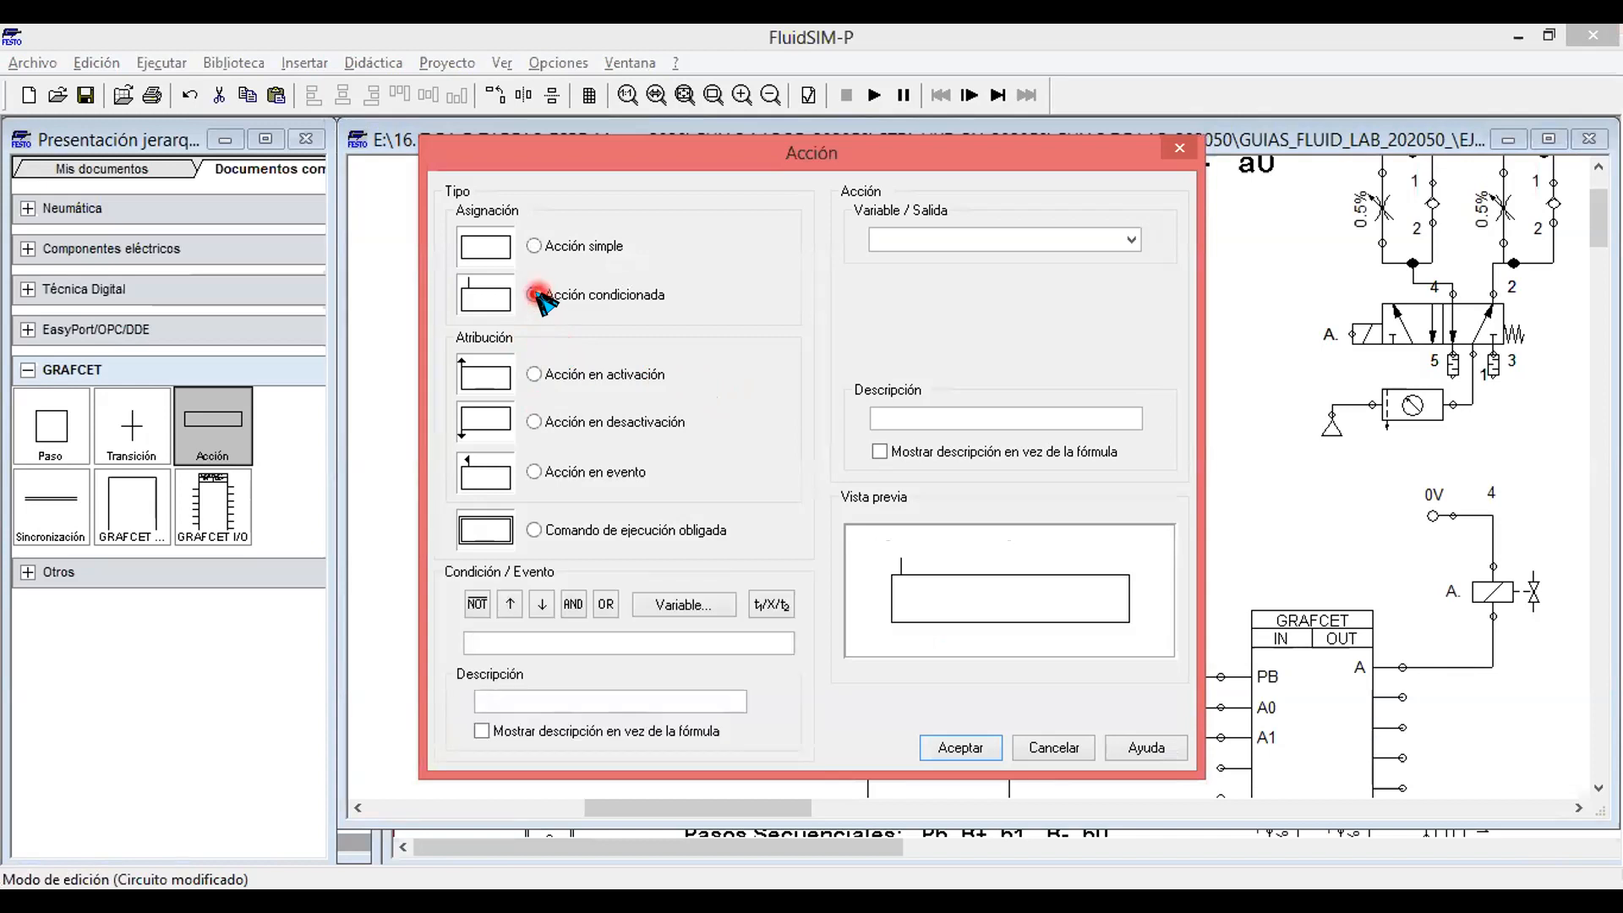
left_click(534, 374)
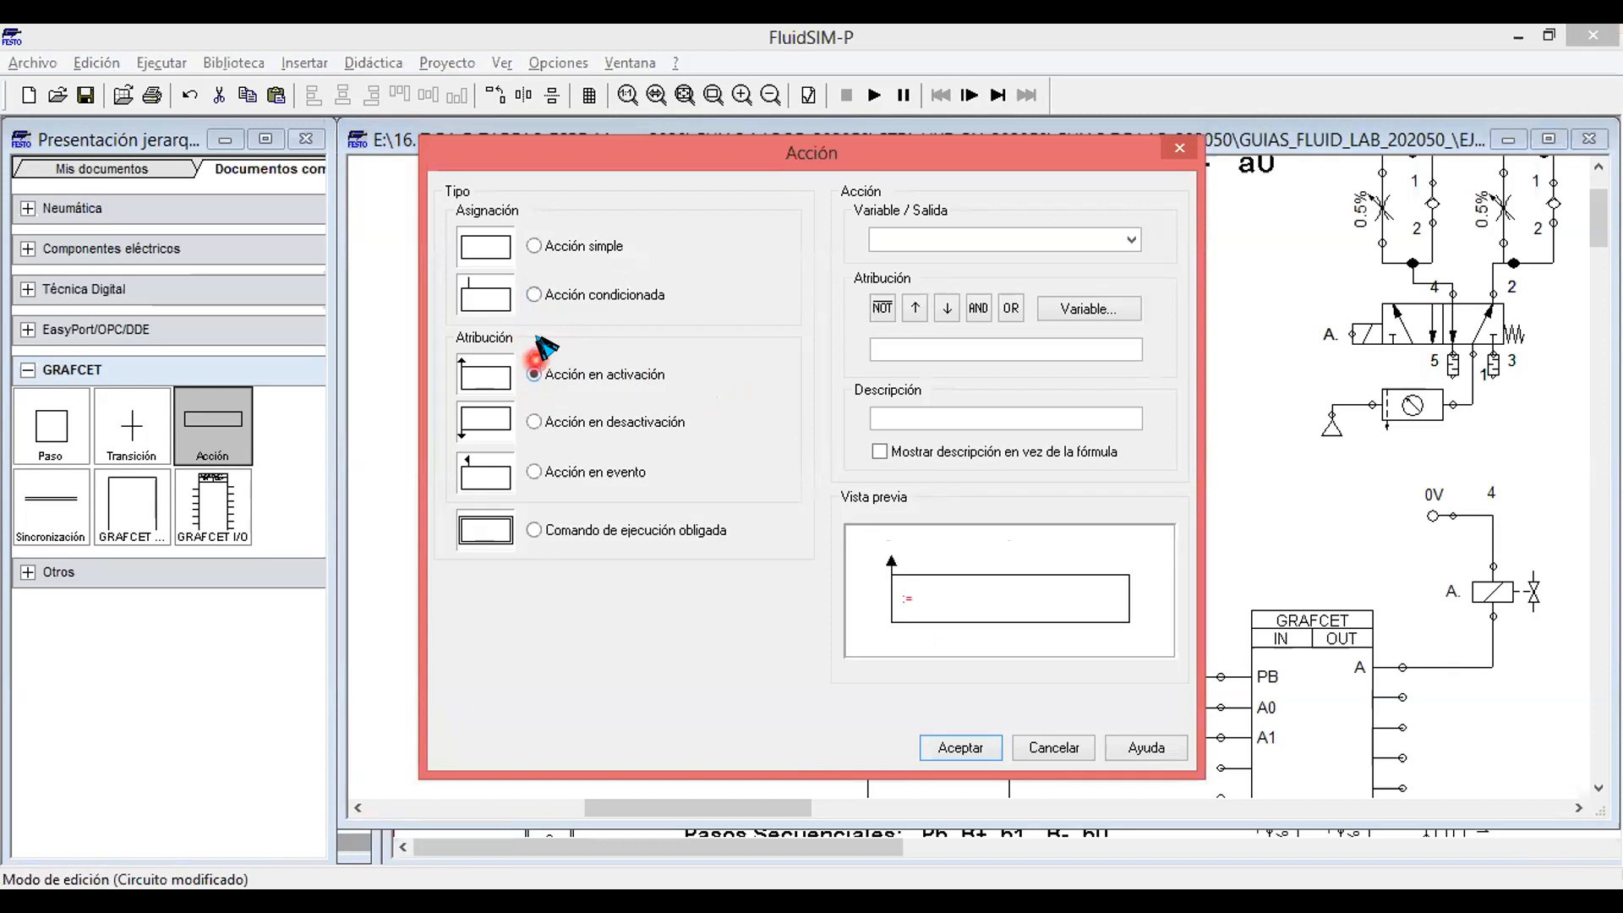
left_click(531, 294)
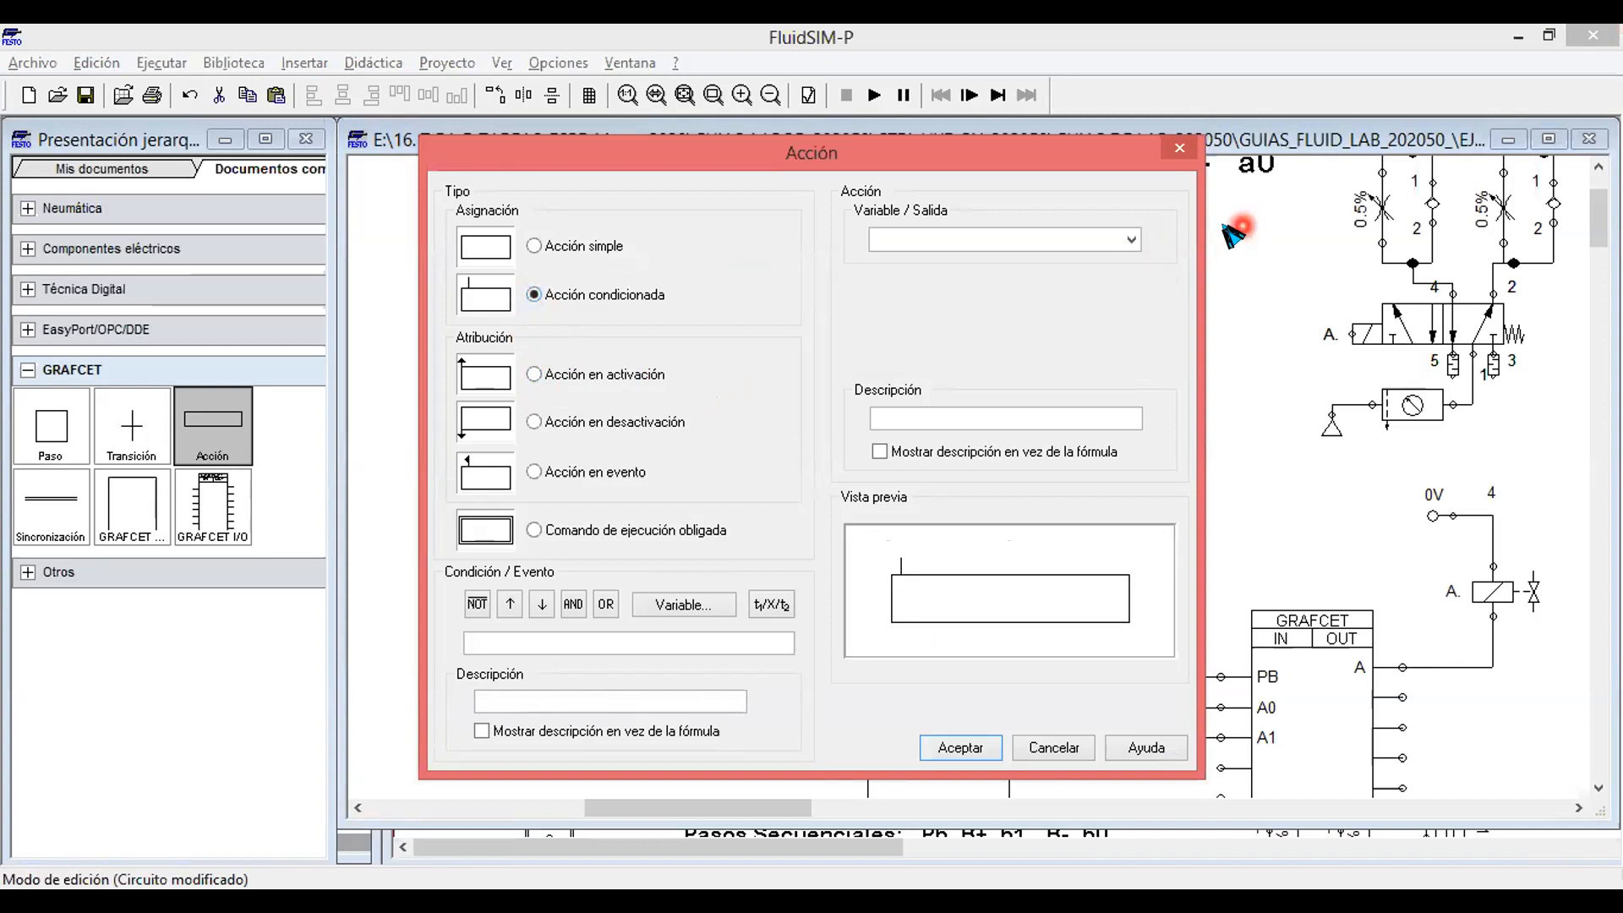
left_click(1129, 240)
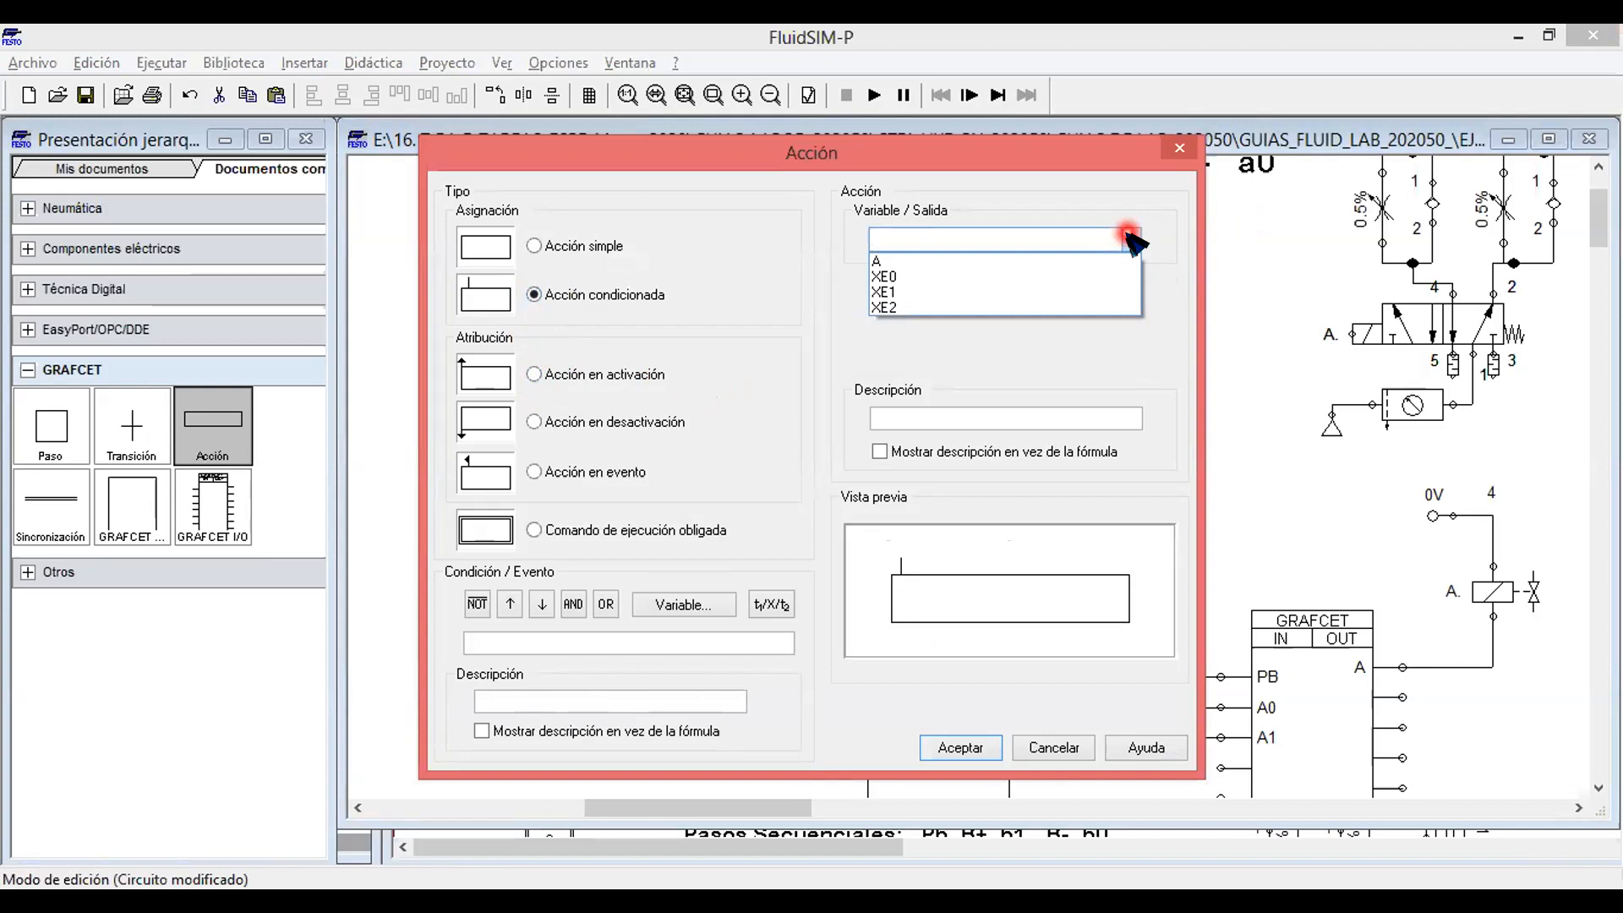
left_click(1131, 240)
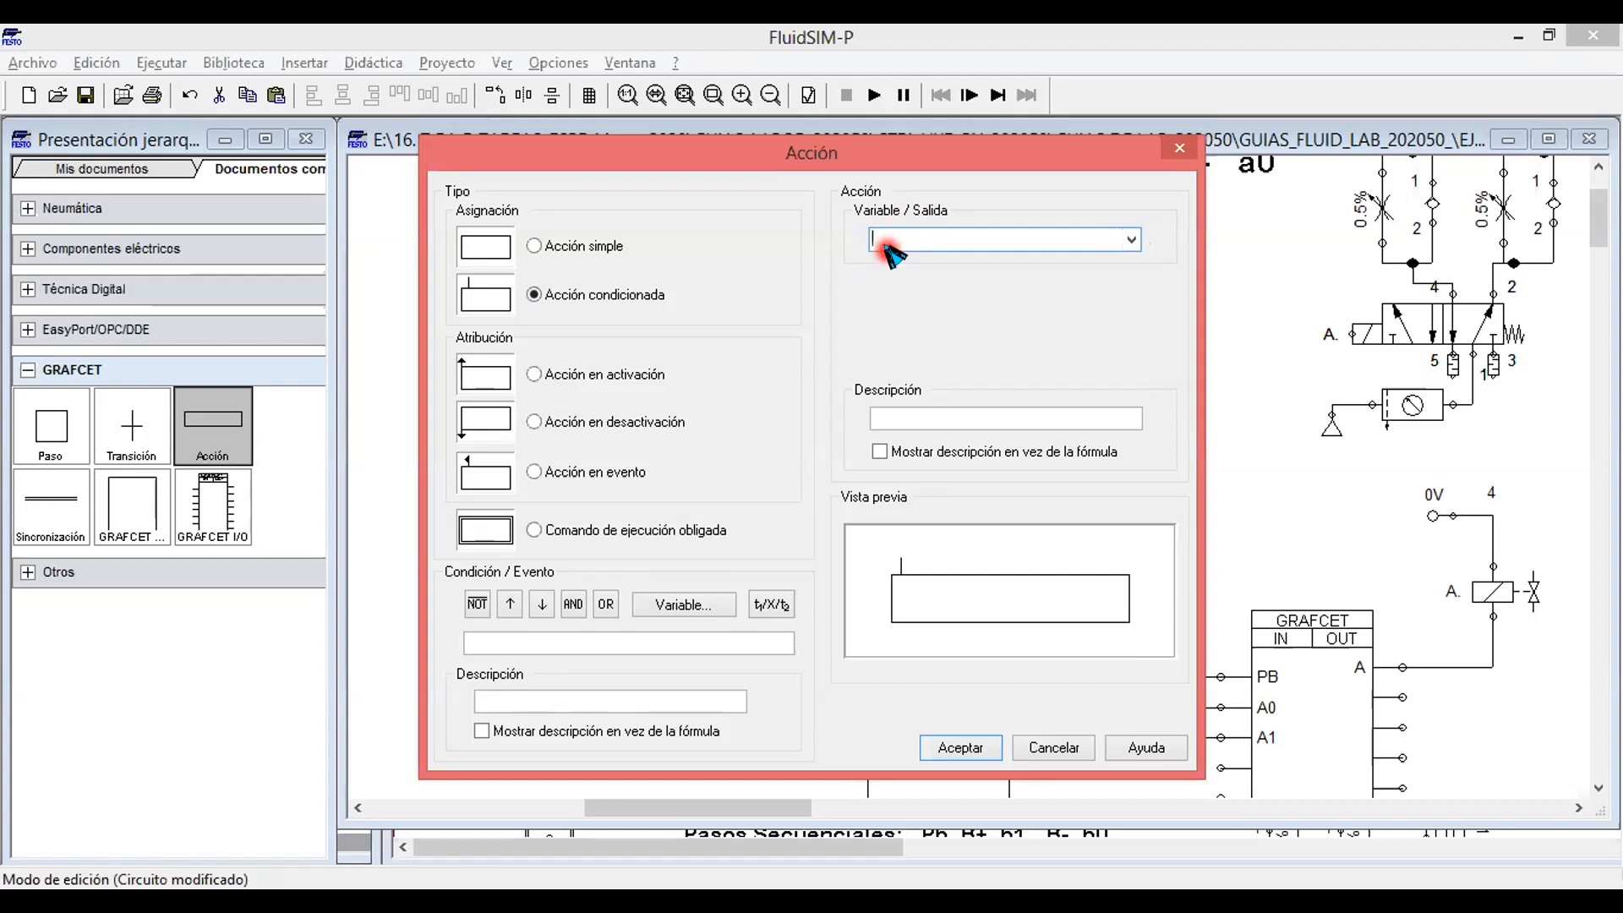
type("TEMP1")
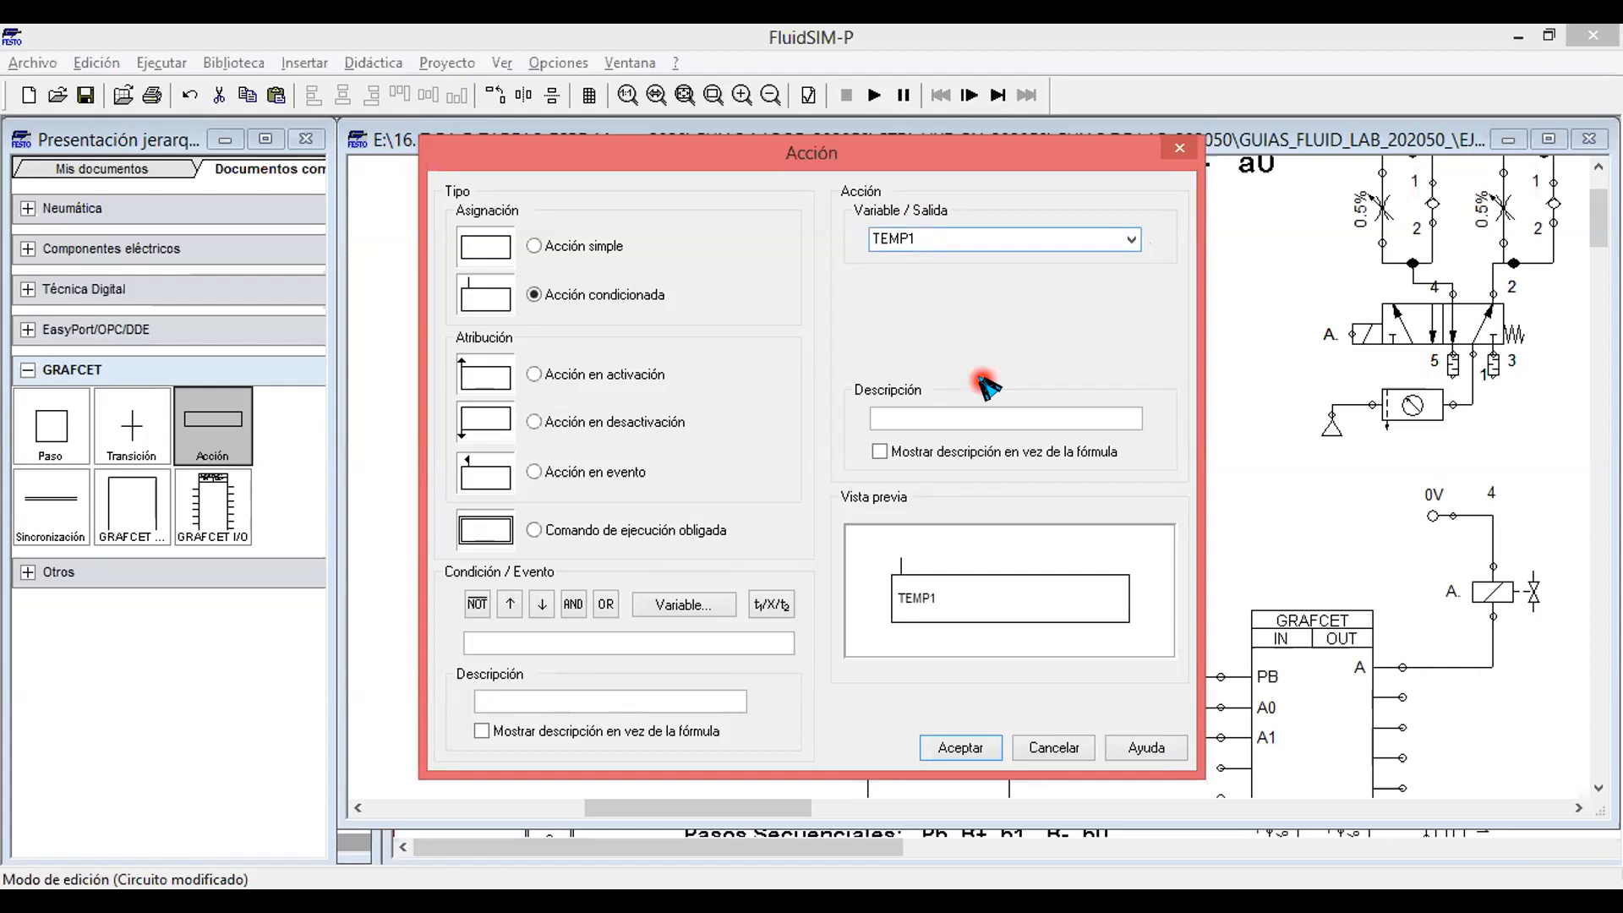
key("Return")
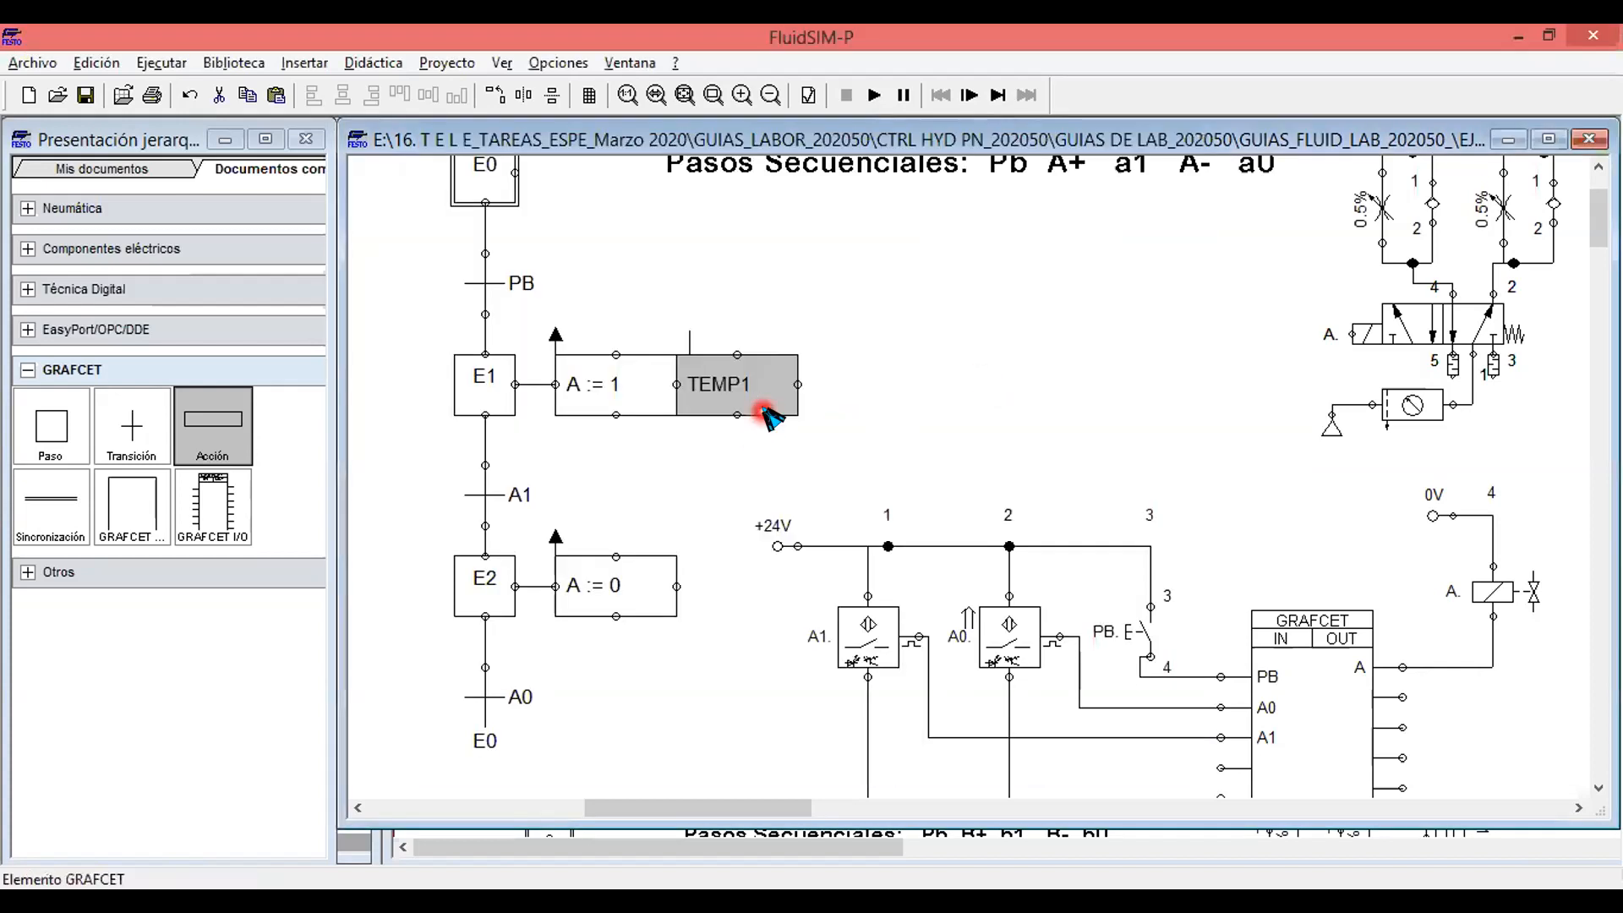
Give the TEMP1 action a delay condition with a 5 s switch-on delay on step variable XE1.
double_click(768, 398)
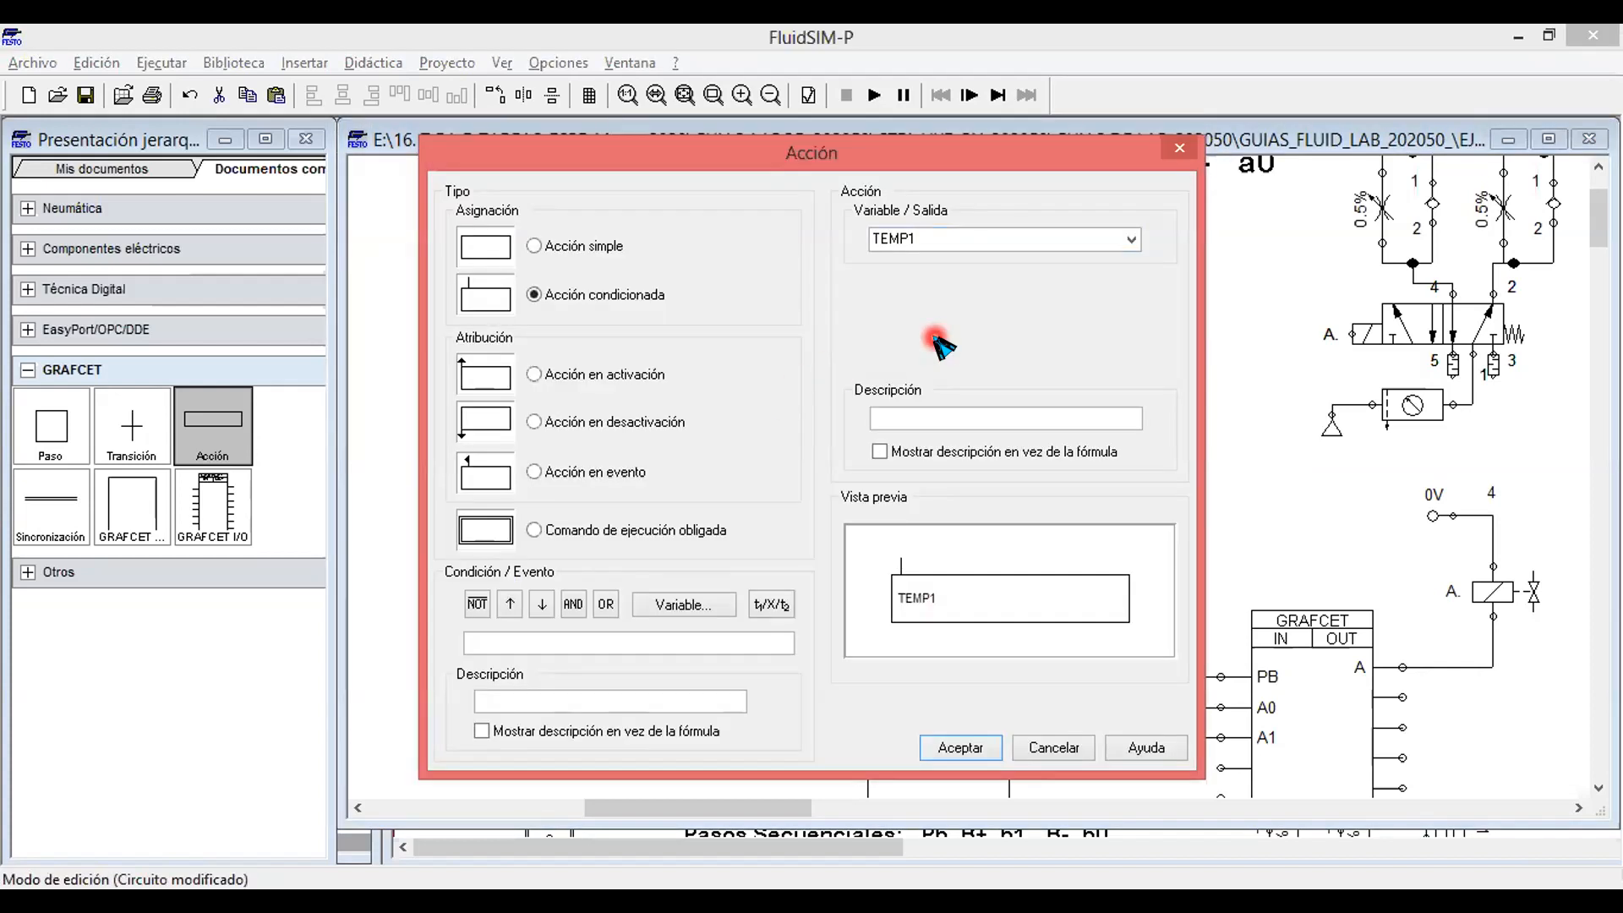
left_click(915, 236)
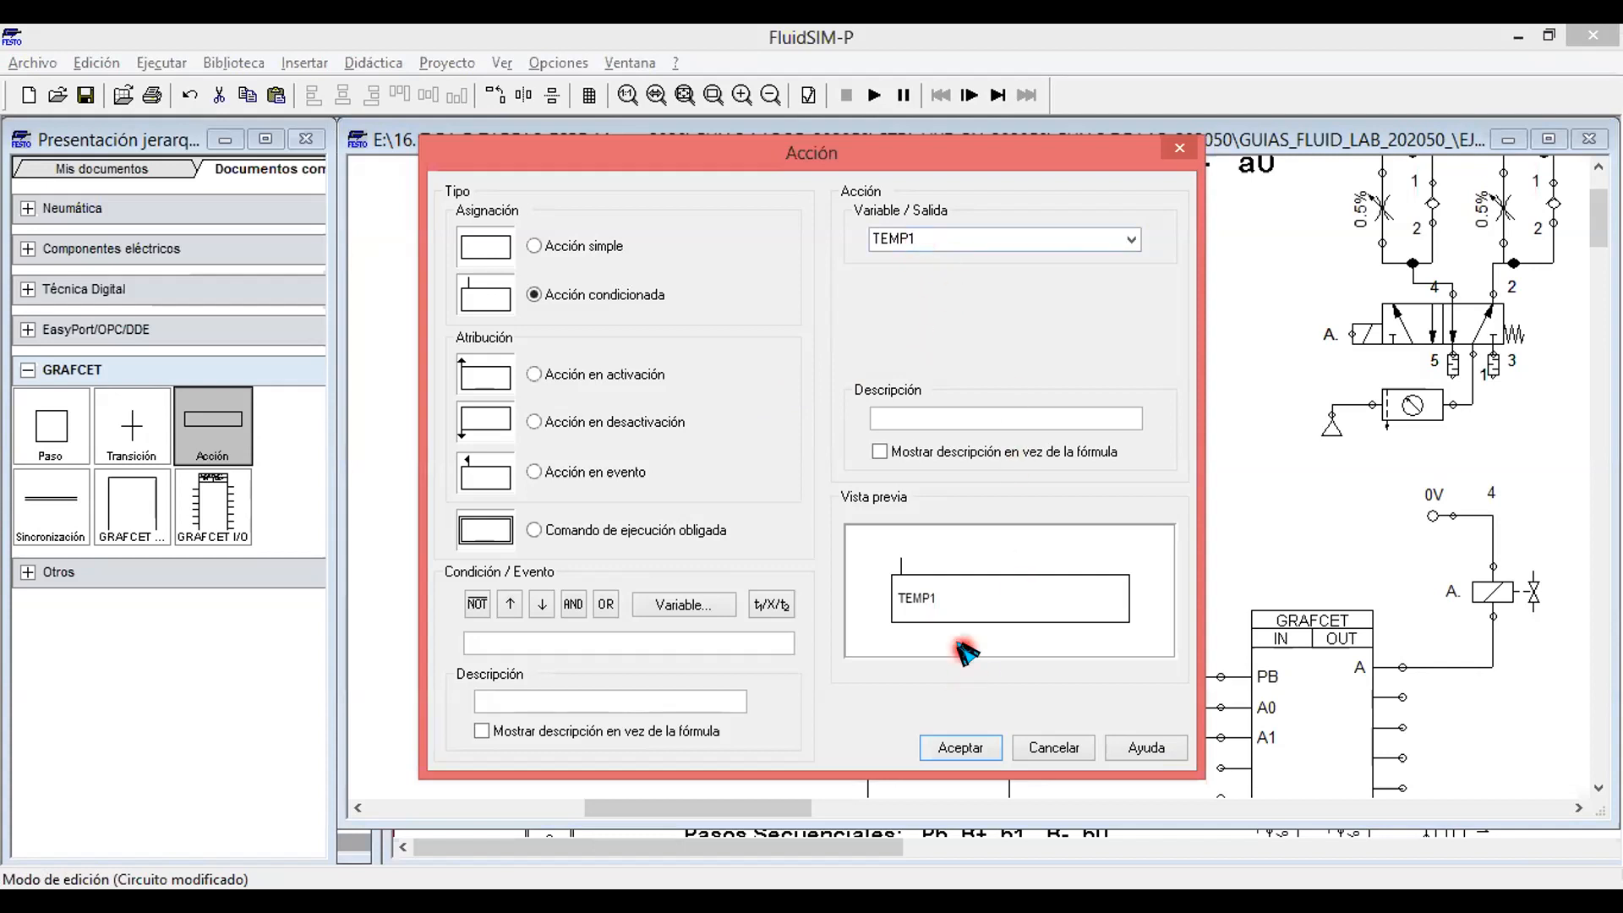
left_click(898, 607)
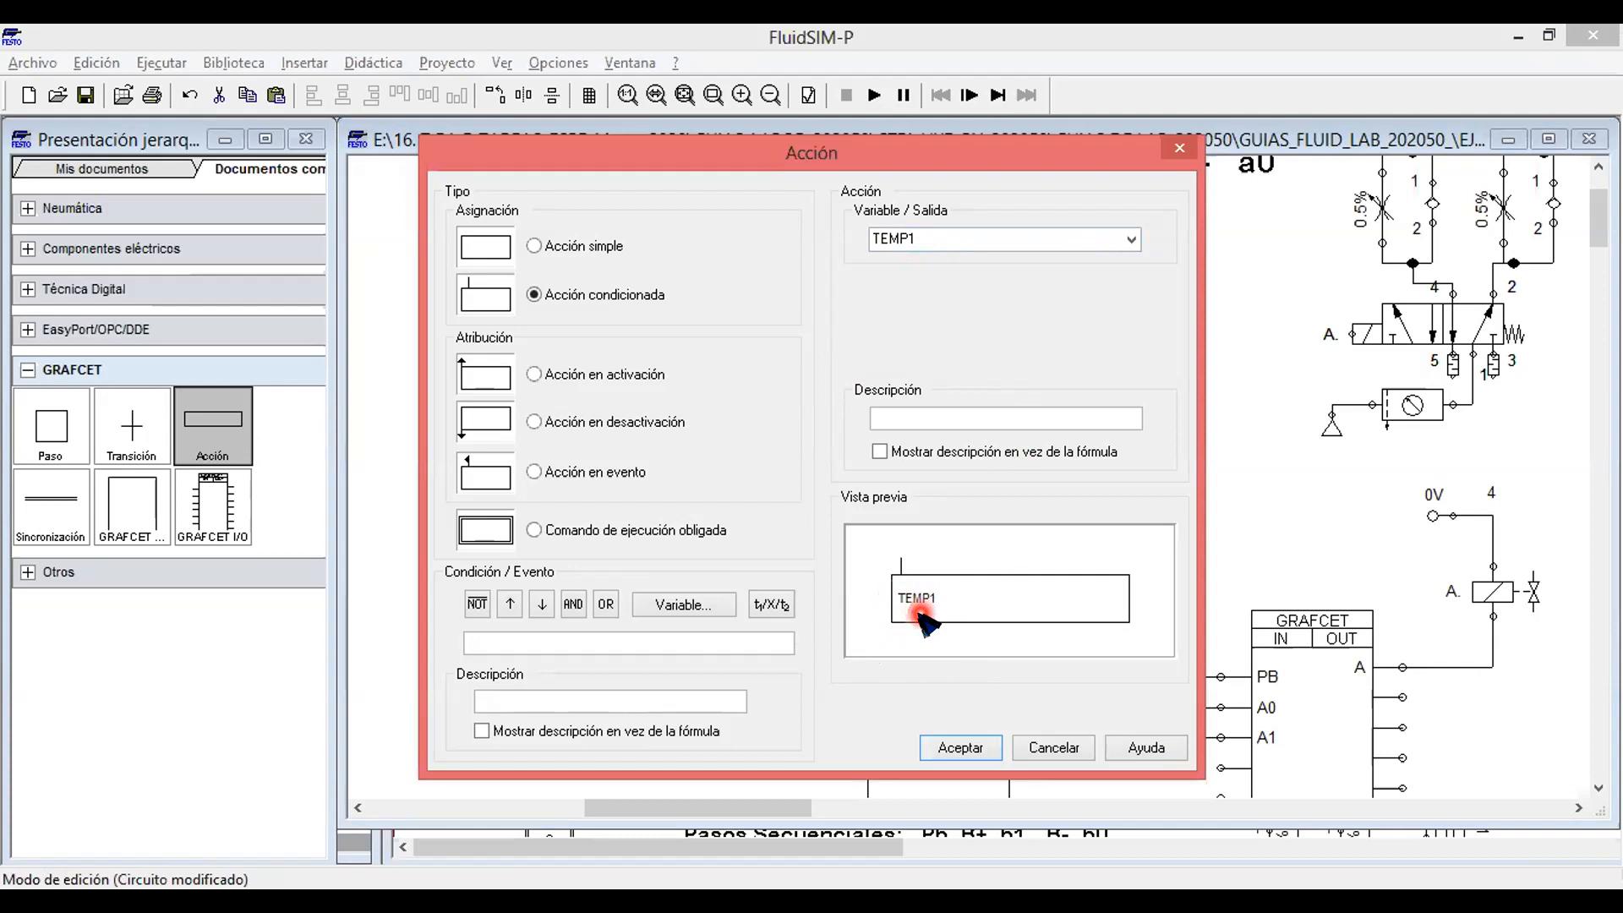
left_click(581, 642)
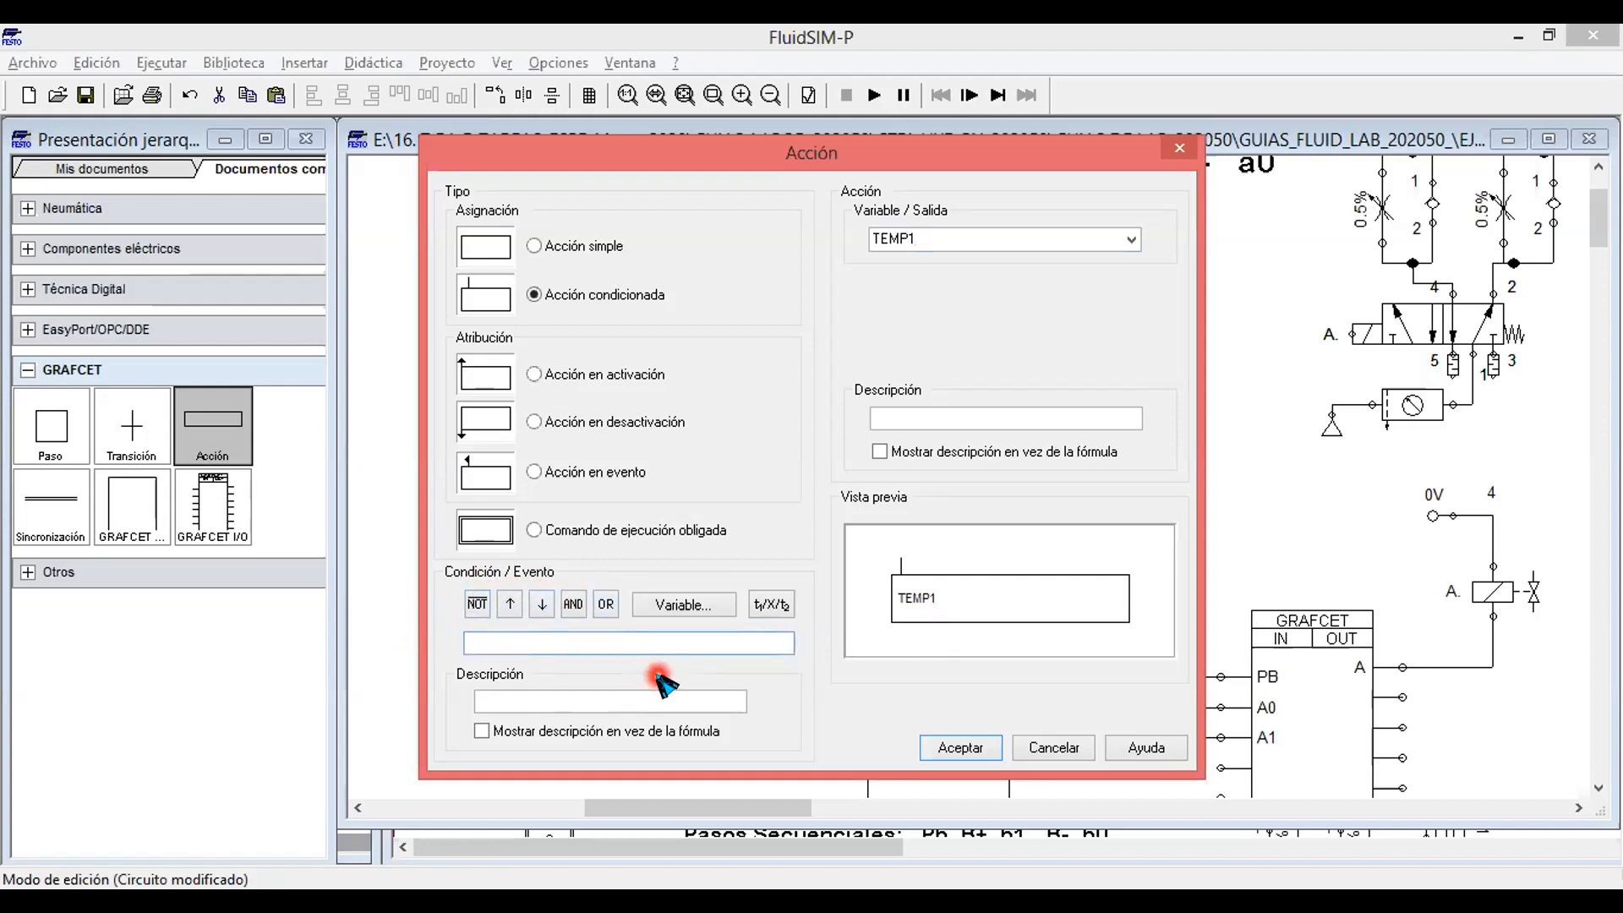
left_click(775, 607)
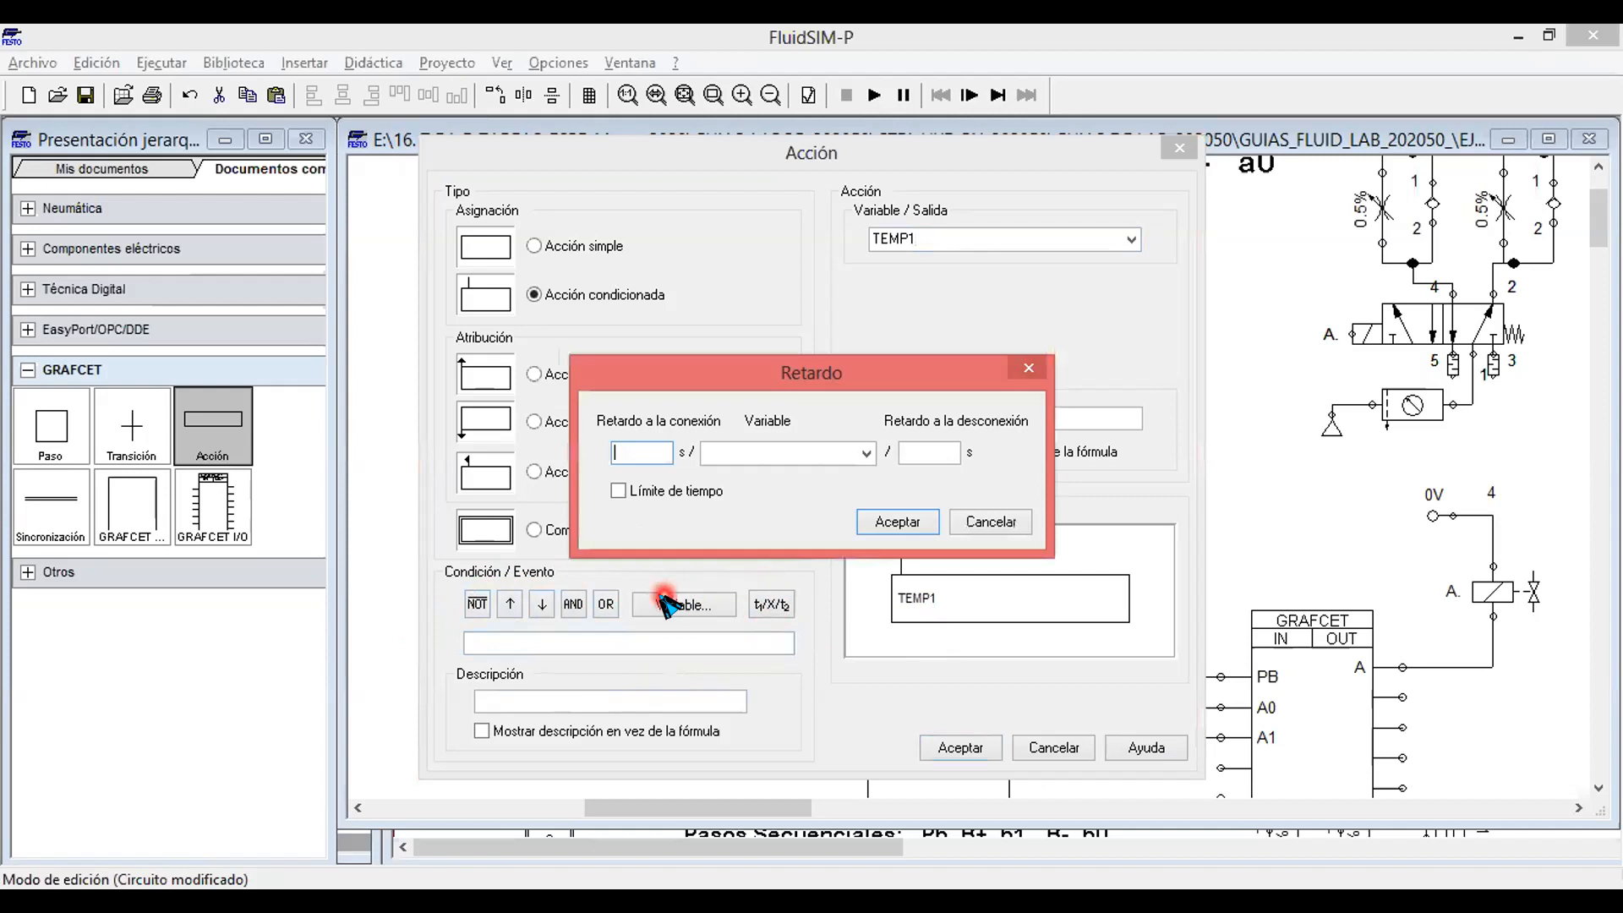
left_click(662, 441)
type("5")
left_click(866, 453)
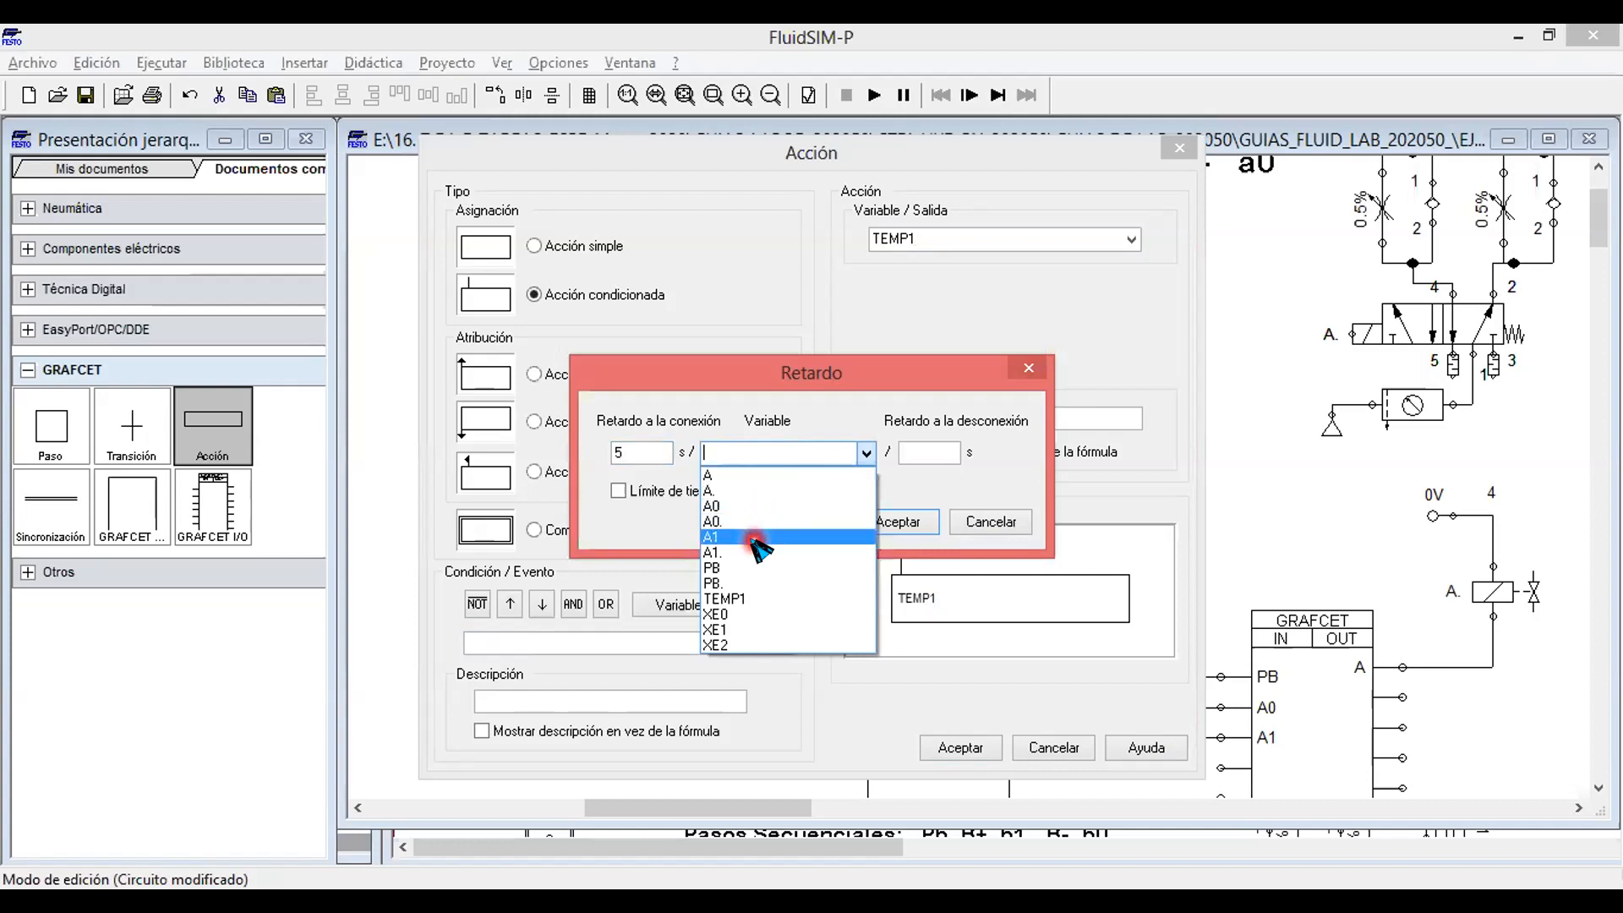
left_click(751, 632)
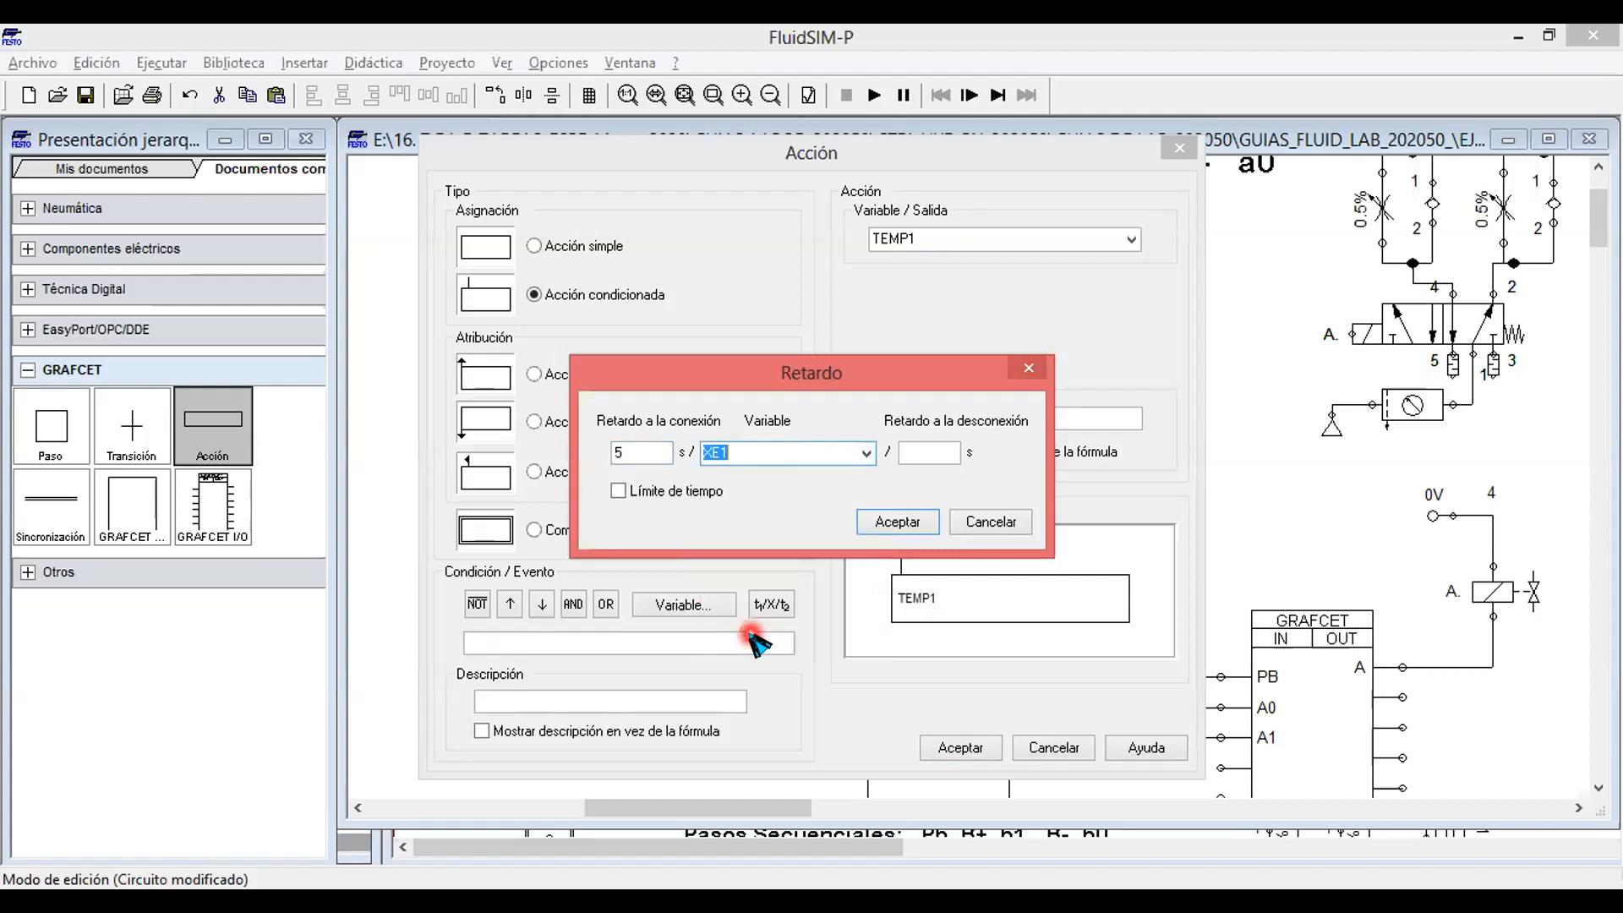
left_click(895, 521)
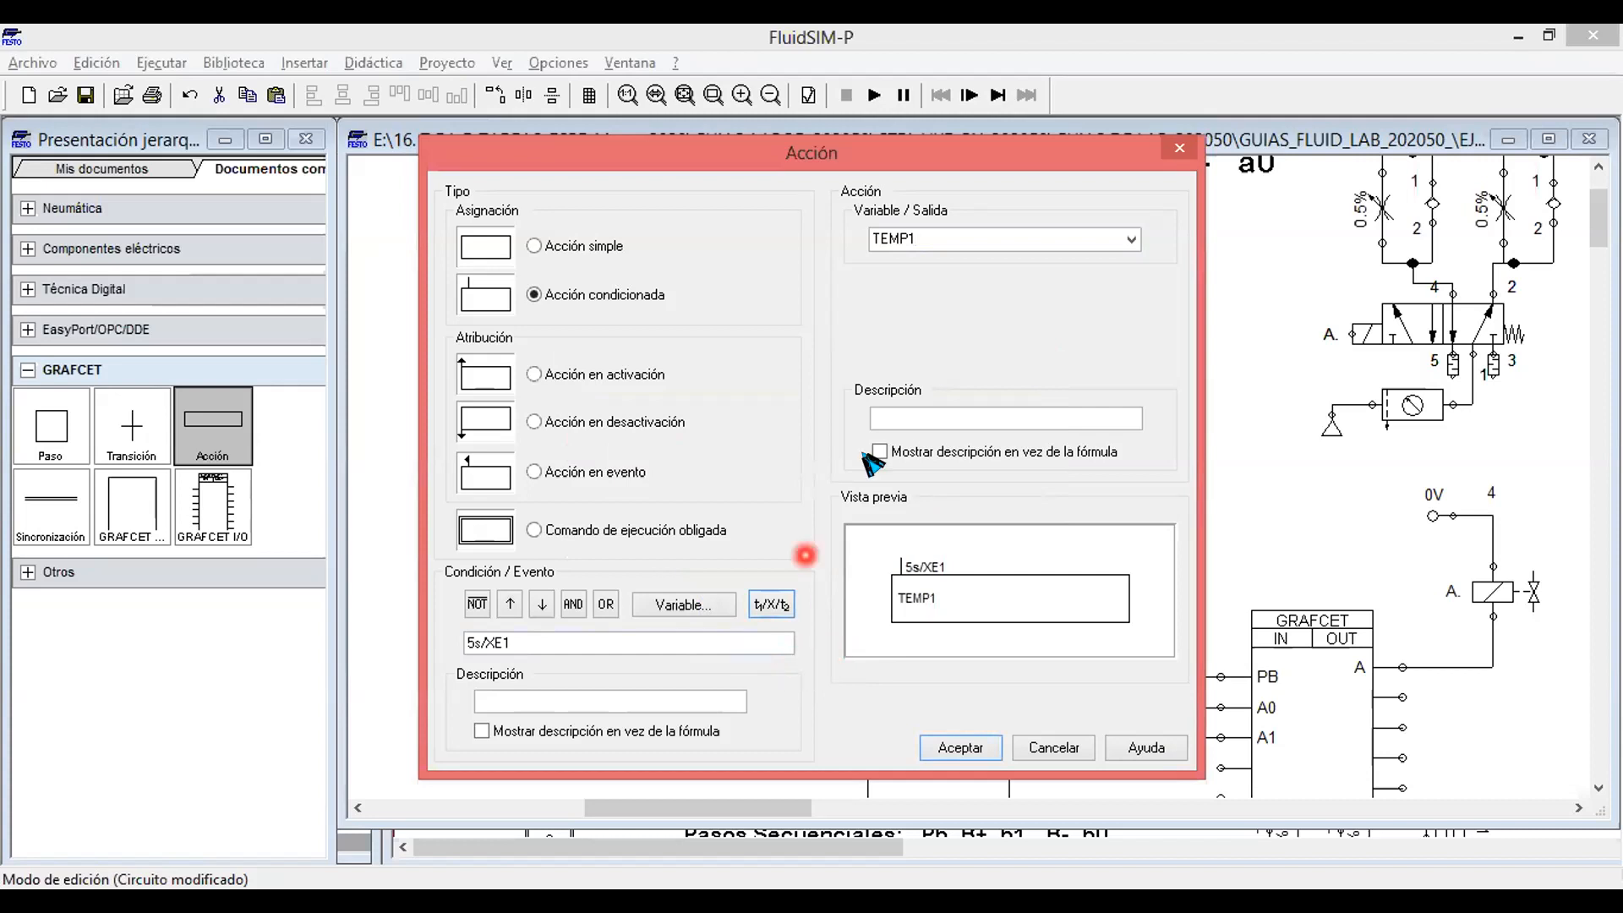
Move the action settings dialog aside so that the TEMP1 action in the diagram is uncovered.
left_click(1230, 182)
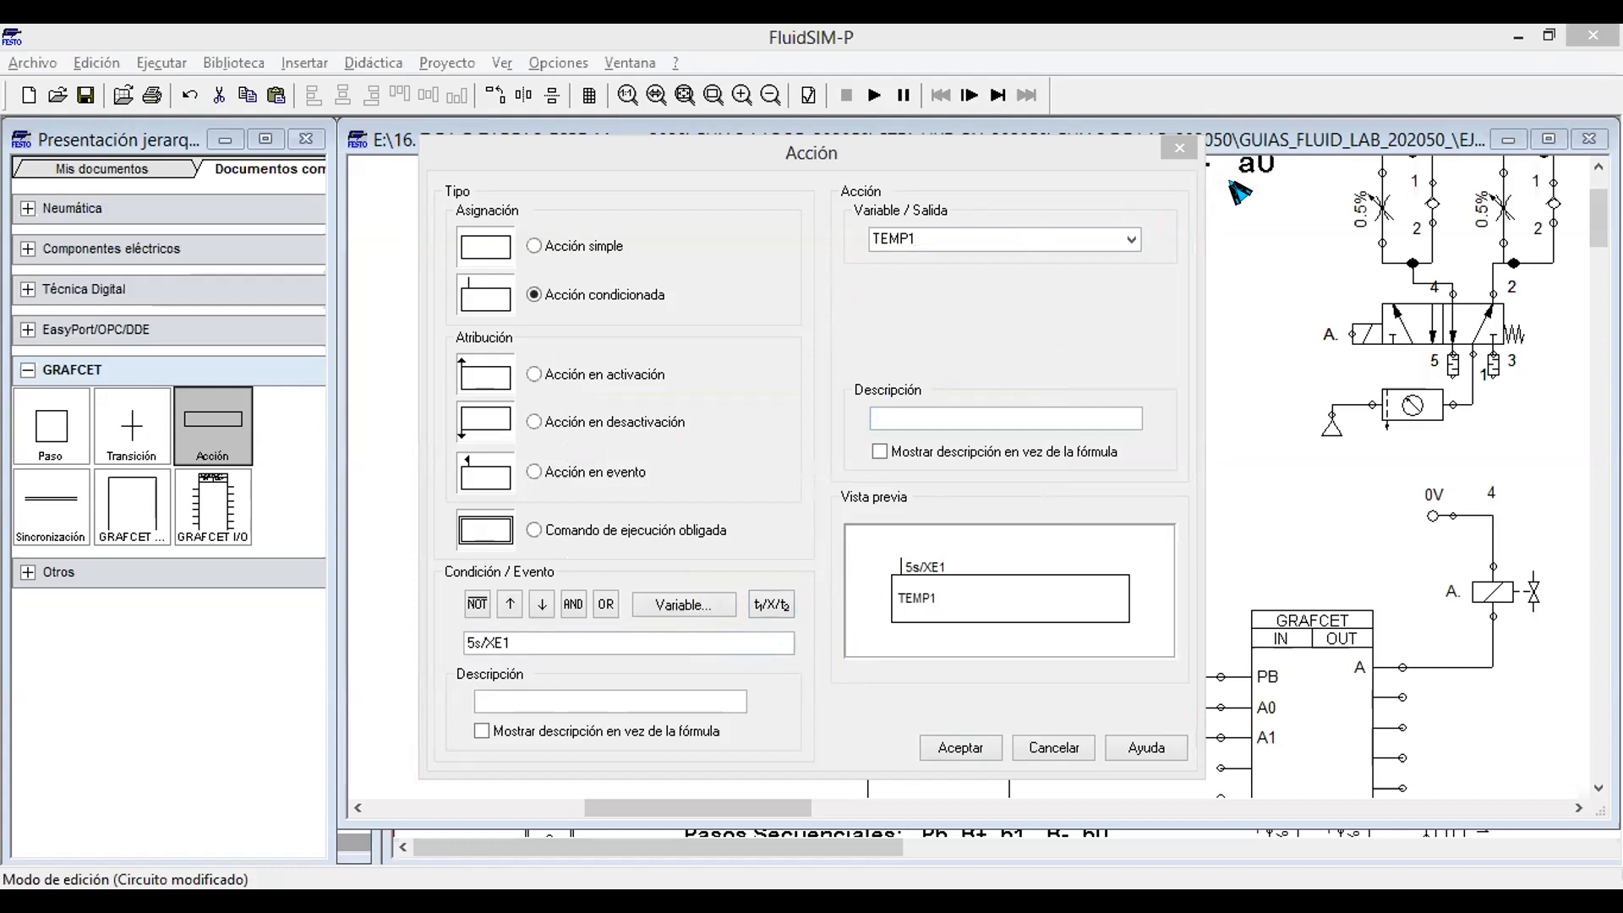
left_click(1056, 584)
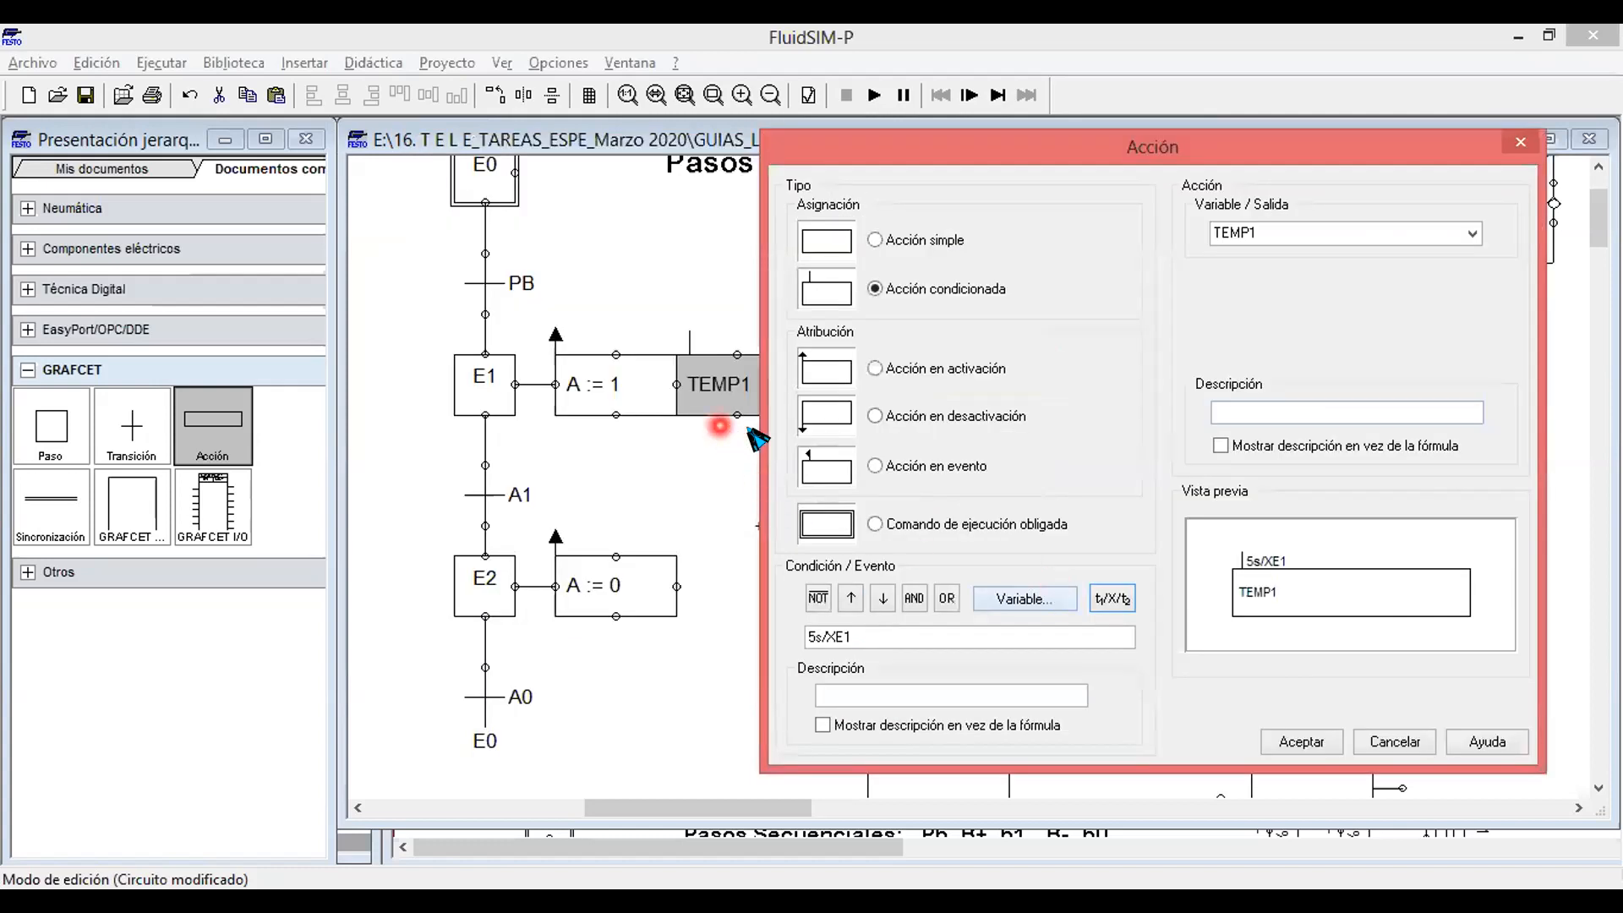
left_click_drag(888, 157, 931, 153)
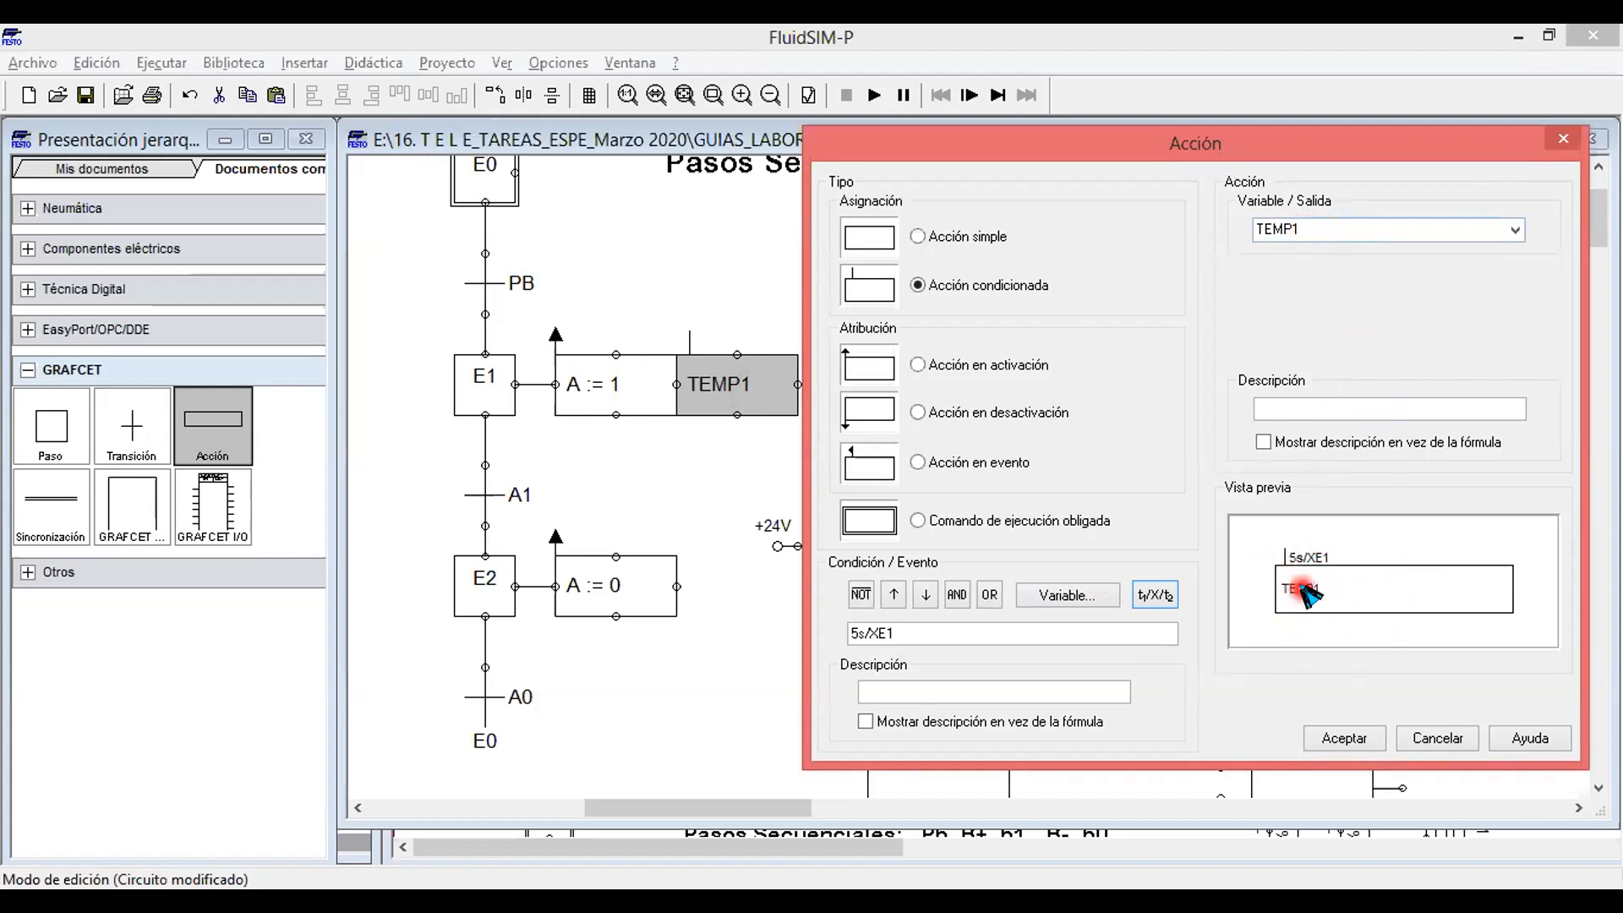
left_click(1159, 594)
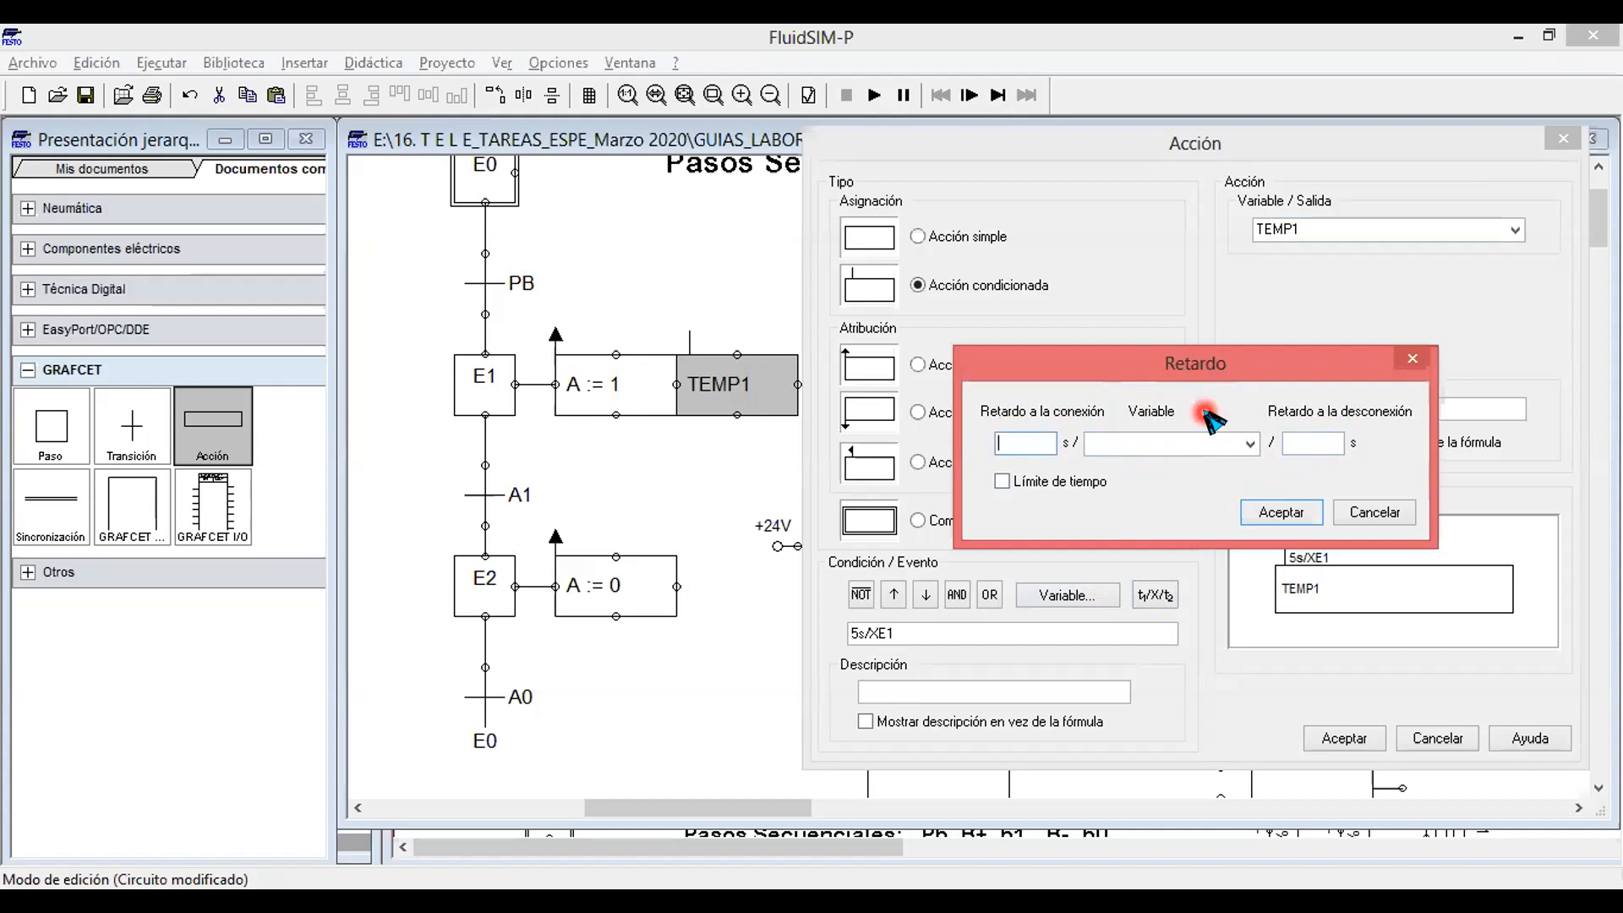
left_click(1250, 443)
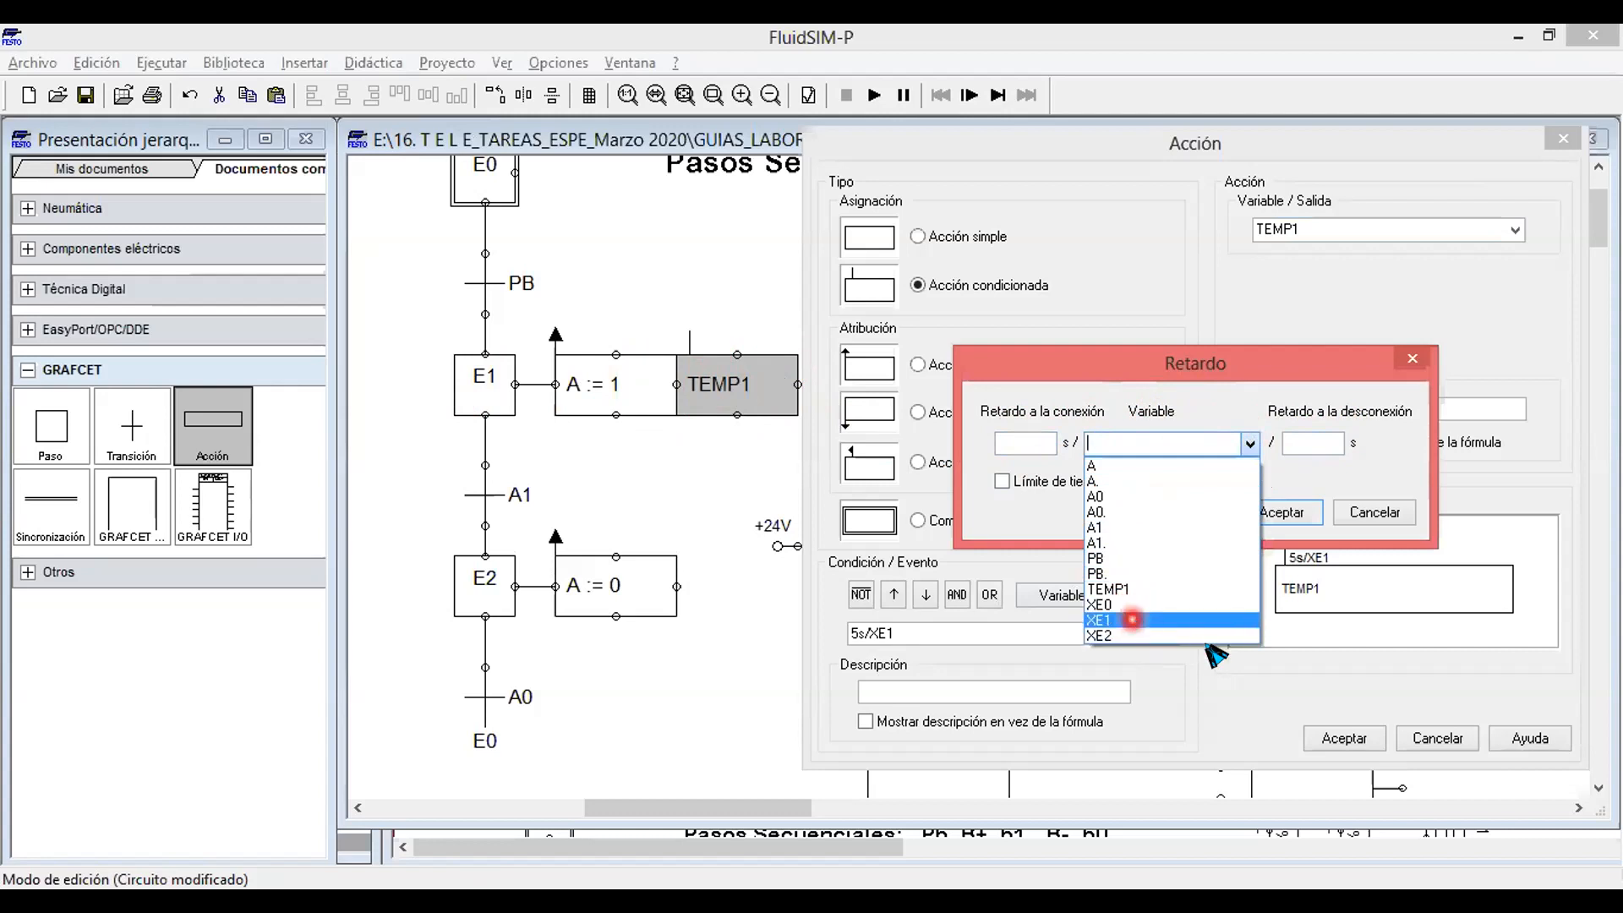
left_click(1256, 668)
left_click(1315, 522)
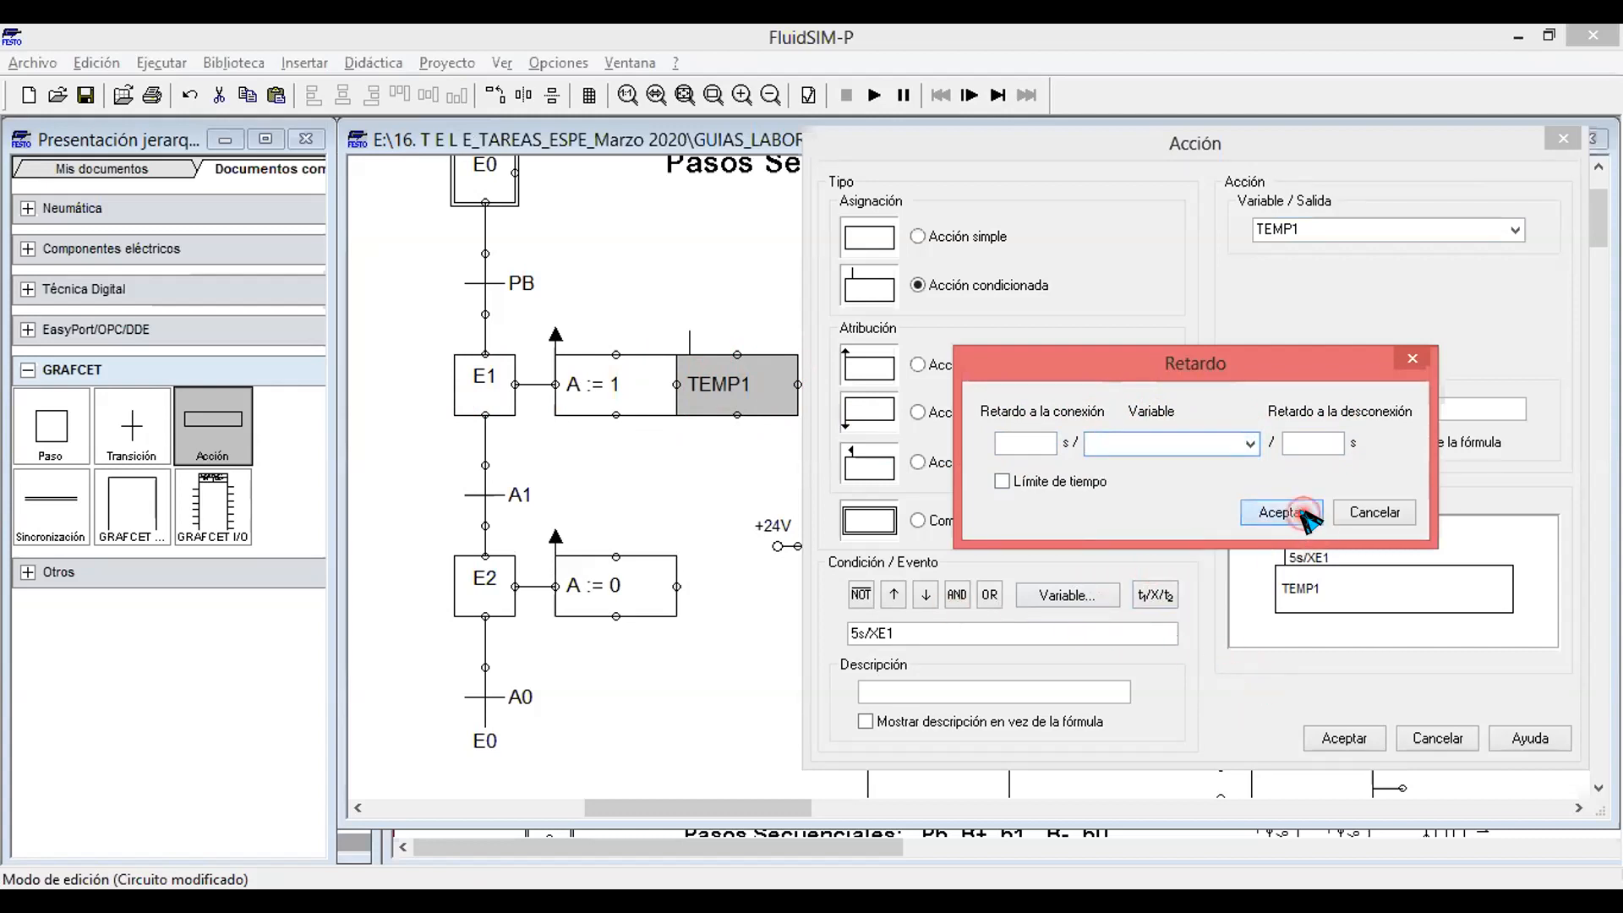
Re-enter the condition 5s/XE1 for the TEMP1 action as a switch-on delay and accept the action settings.
left_click(1165, 591)
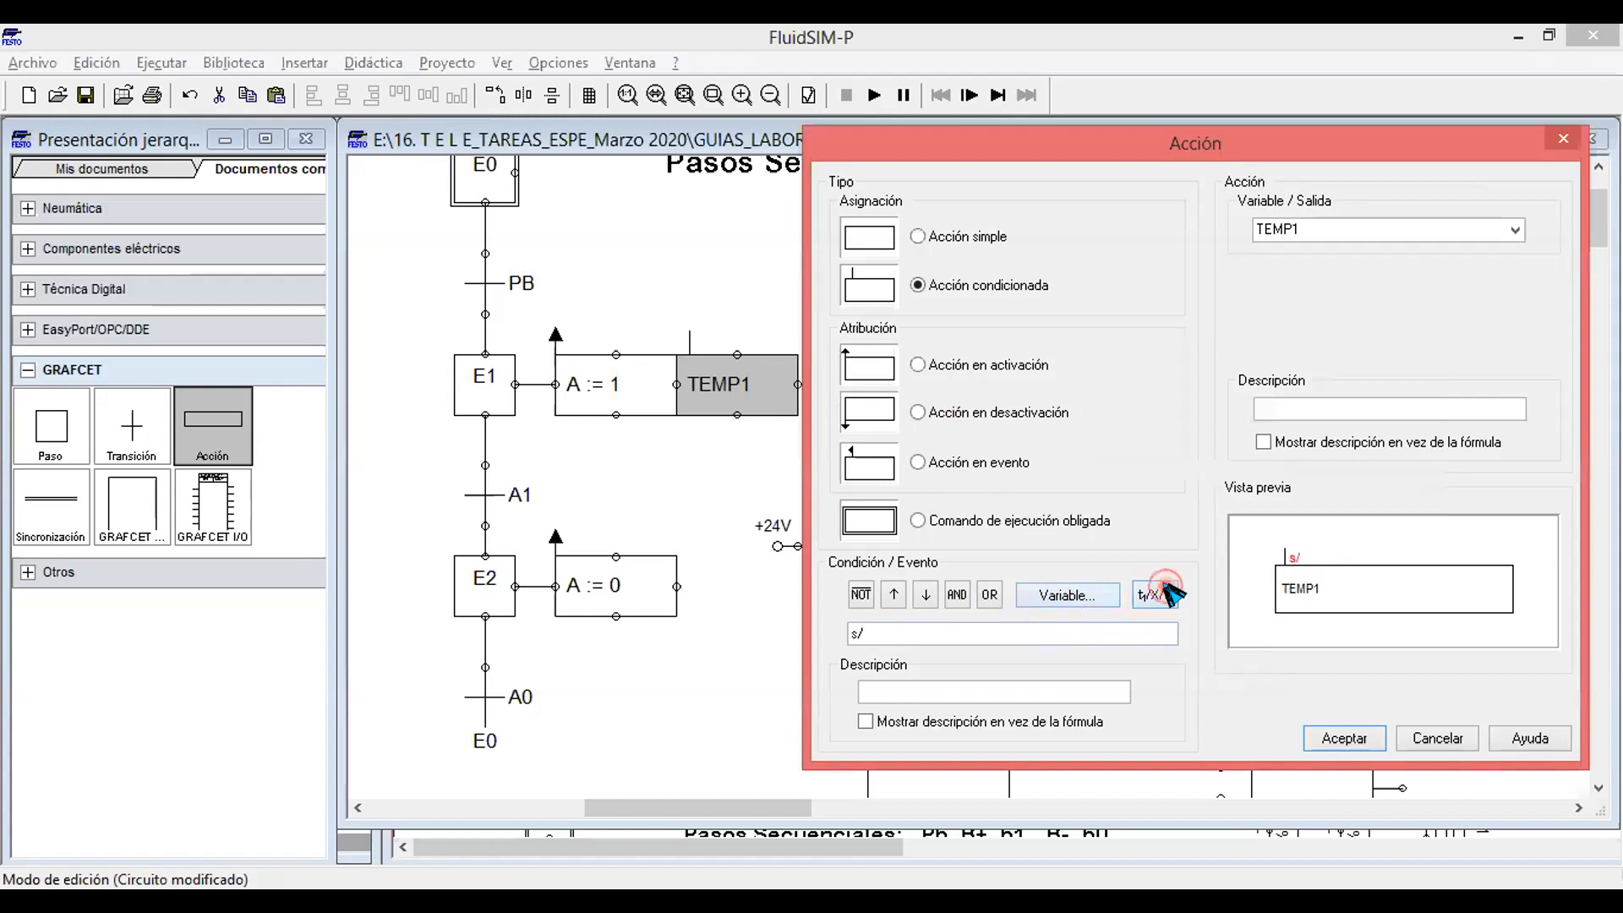
left_click(1026, 438)
type("5")
left_click(1133, 443)
left_click(1250, 443)
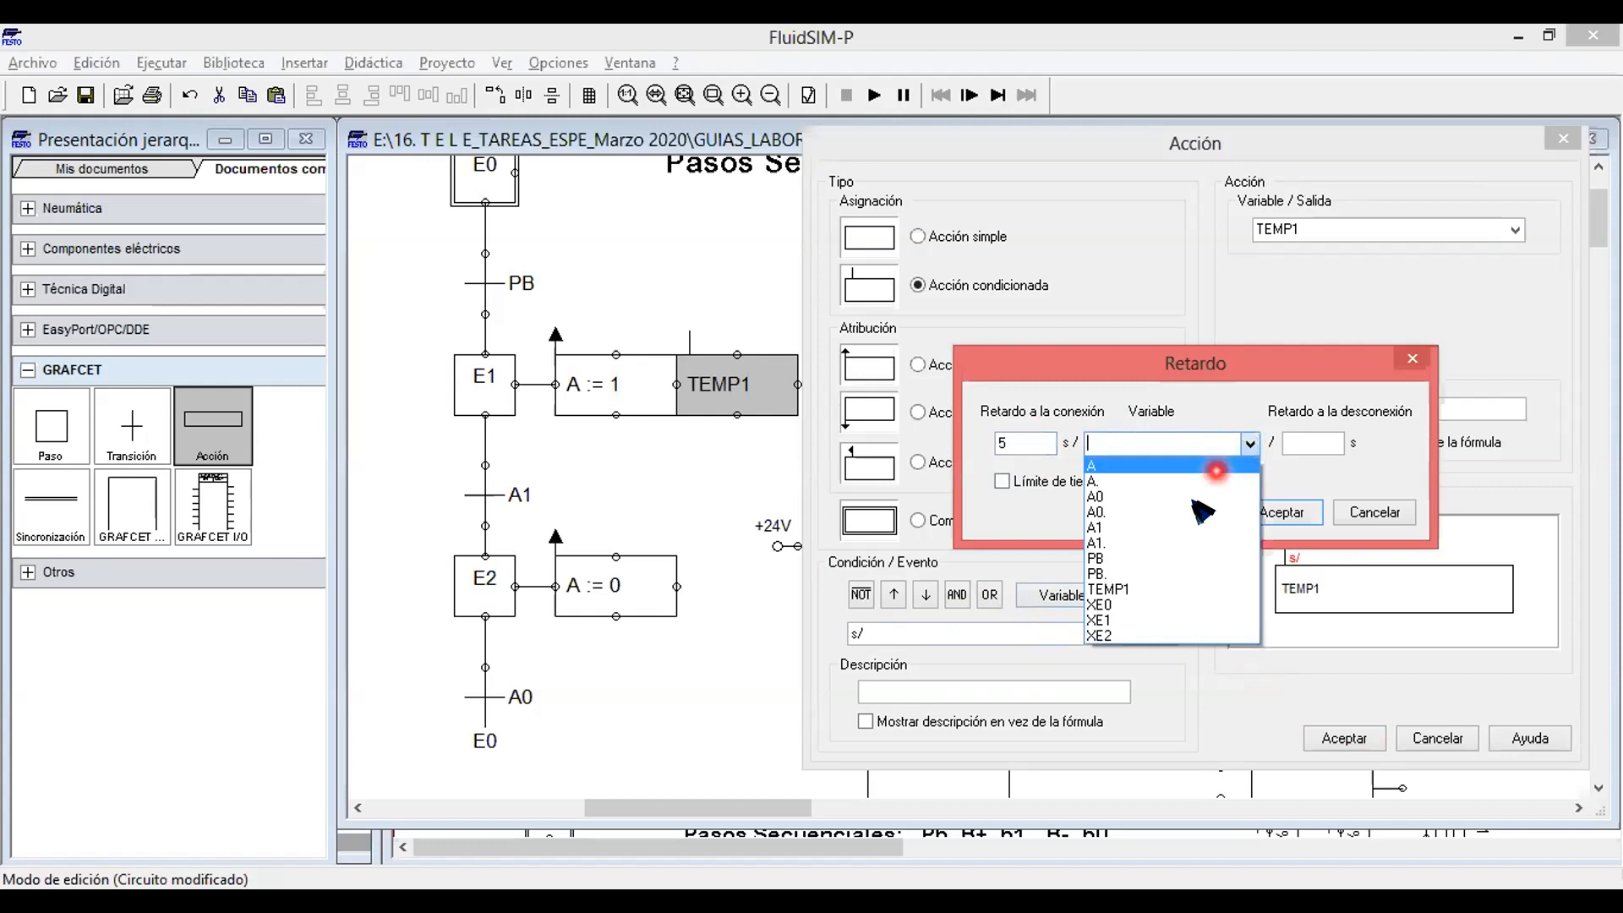
left_click(1124, 619)
left_click(1306, 513)
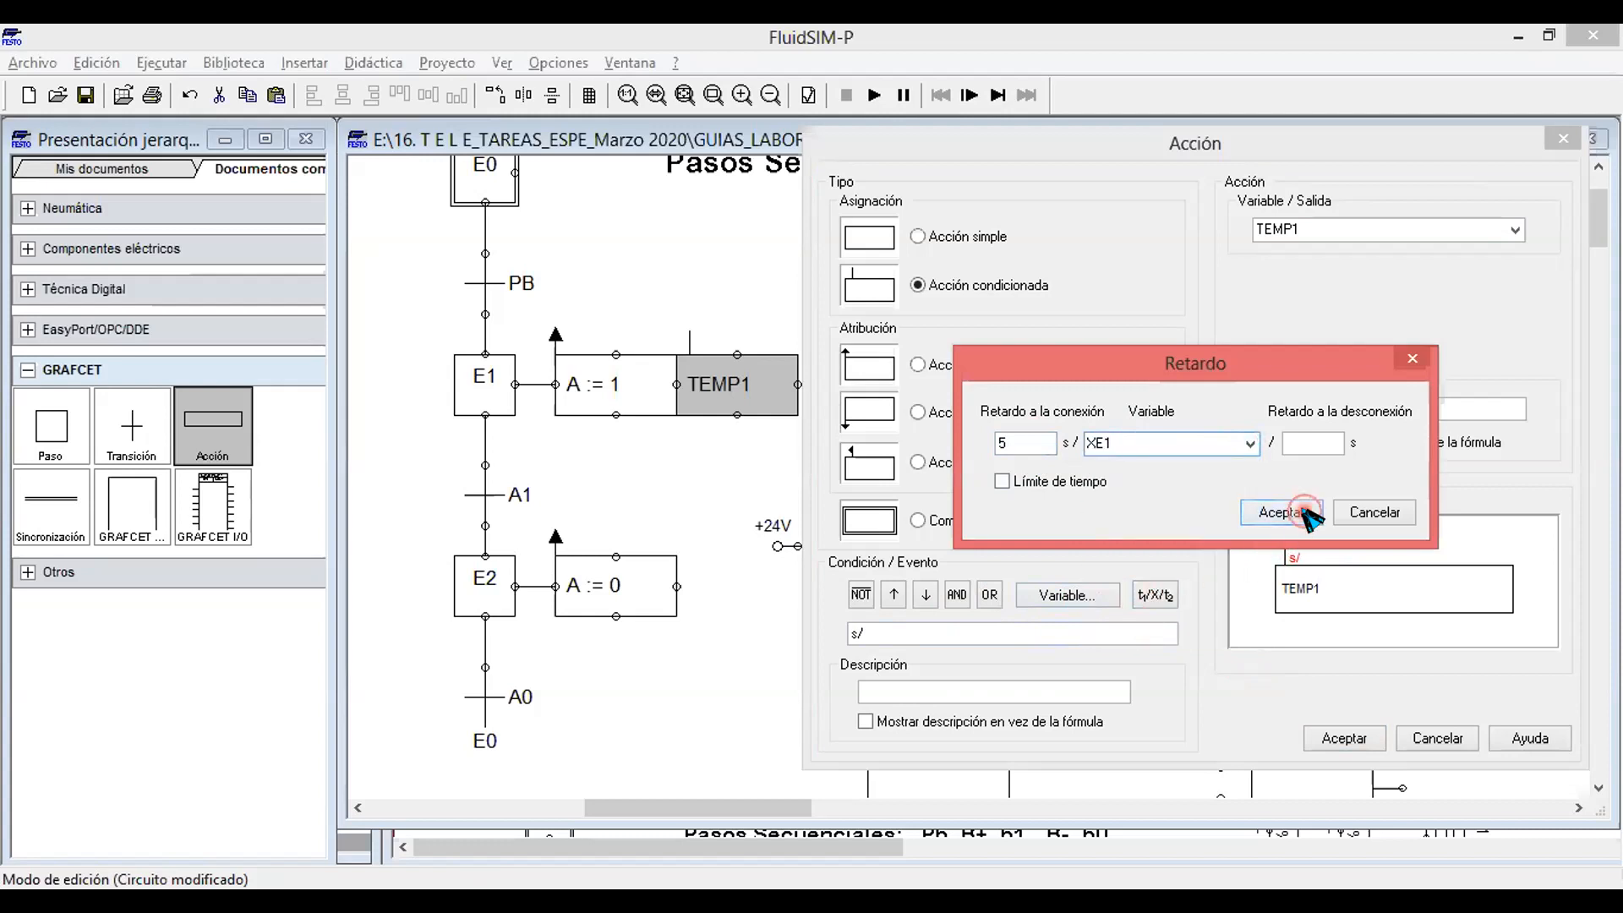
left_click(1355, 738)
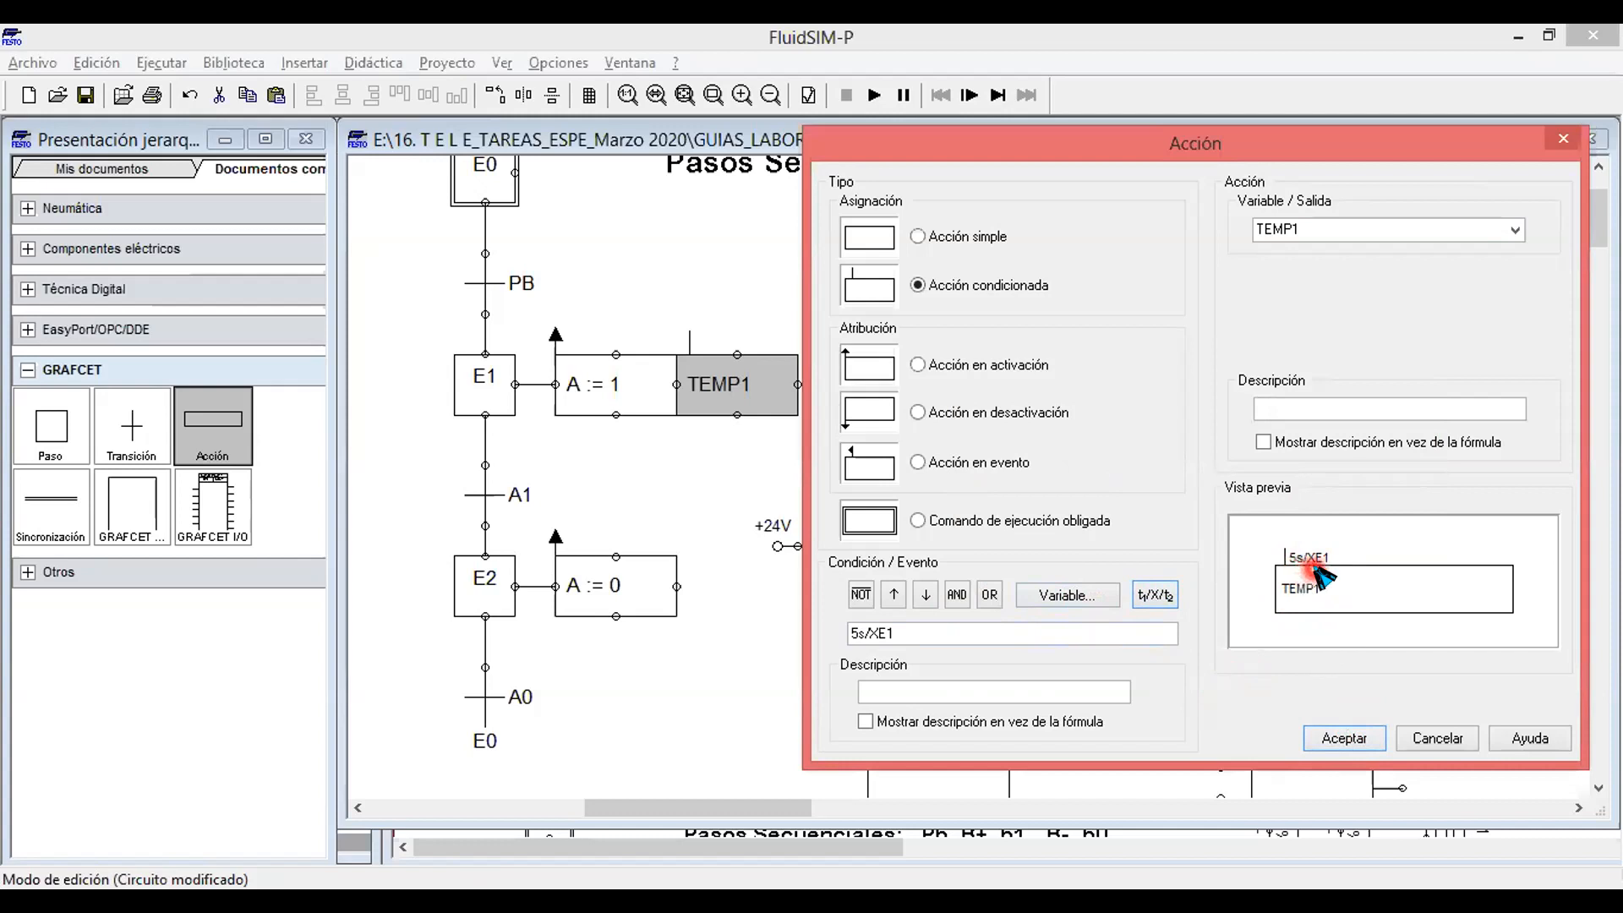
left_click(1345, 738)
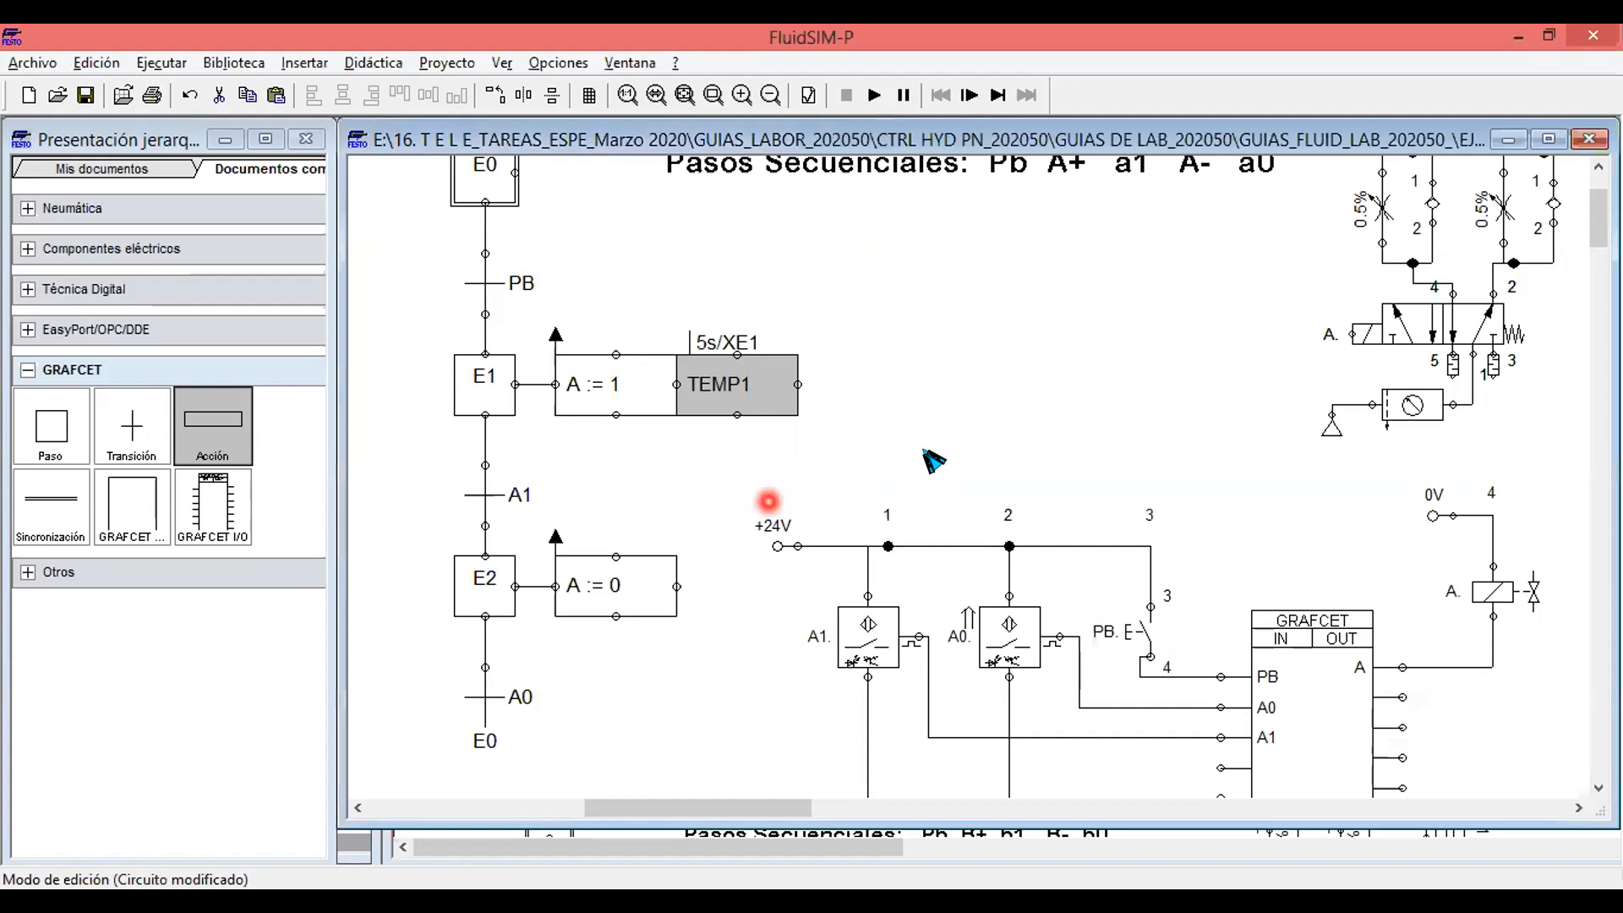
Extend the condition of the A1 transition between steps E1 and E2 to A1 AND NOT TEMP1.
left_click(658, 476)
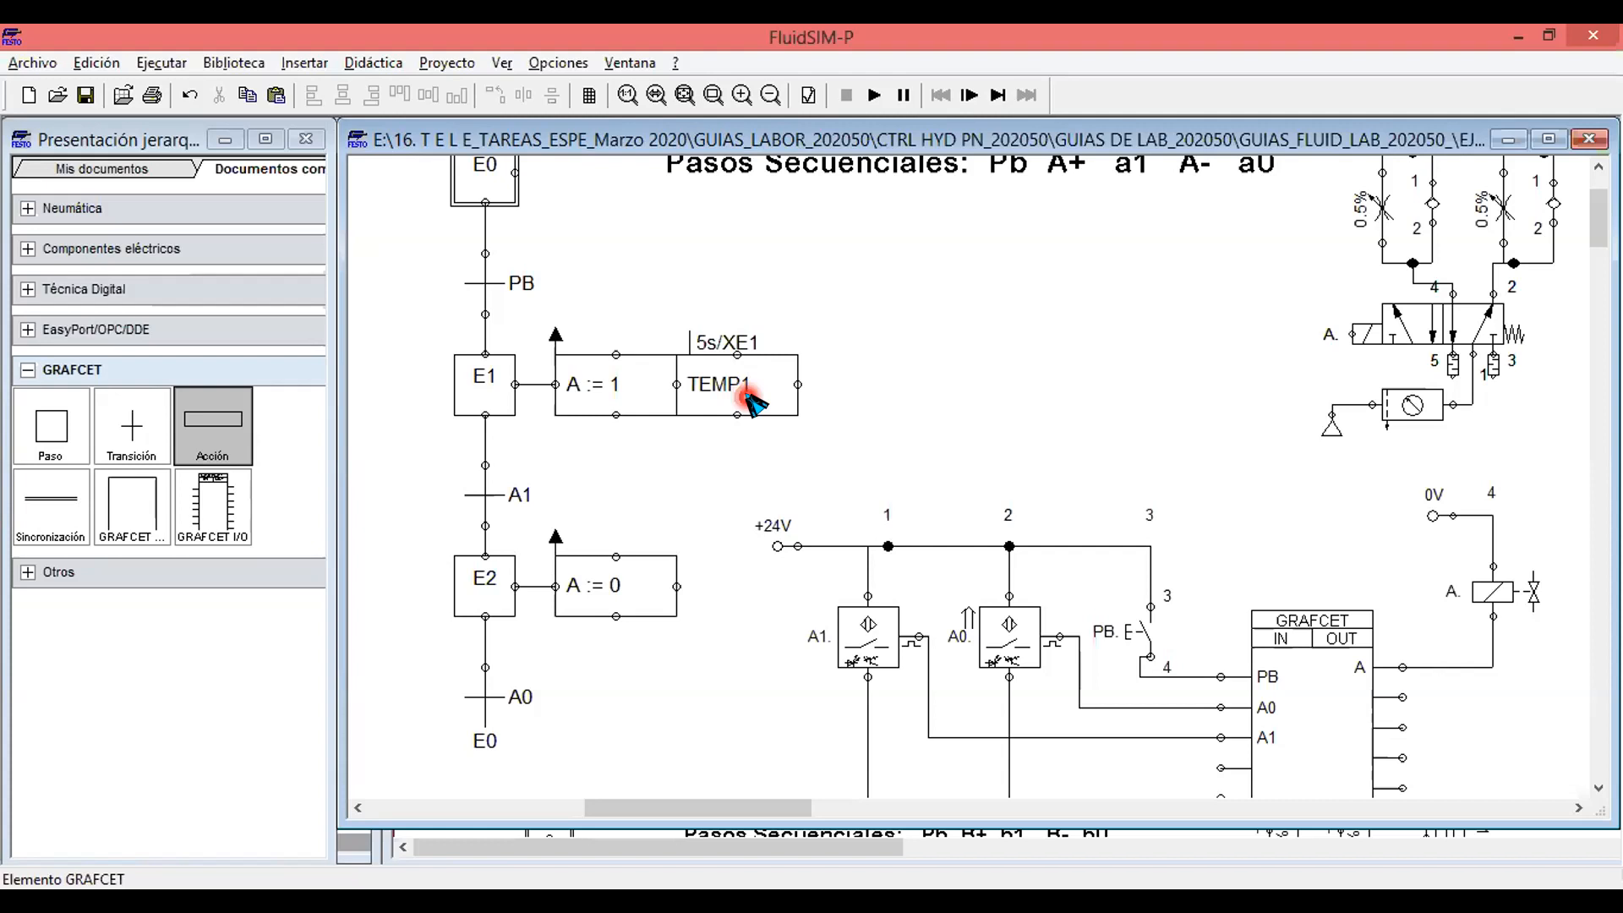
double_click(486, 499)
left_click_drag(688, 272, 1048, 198)
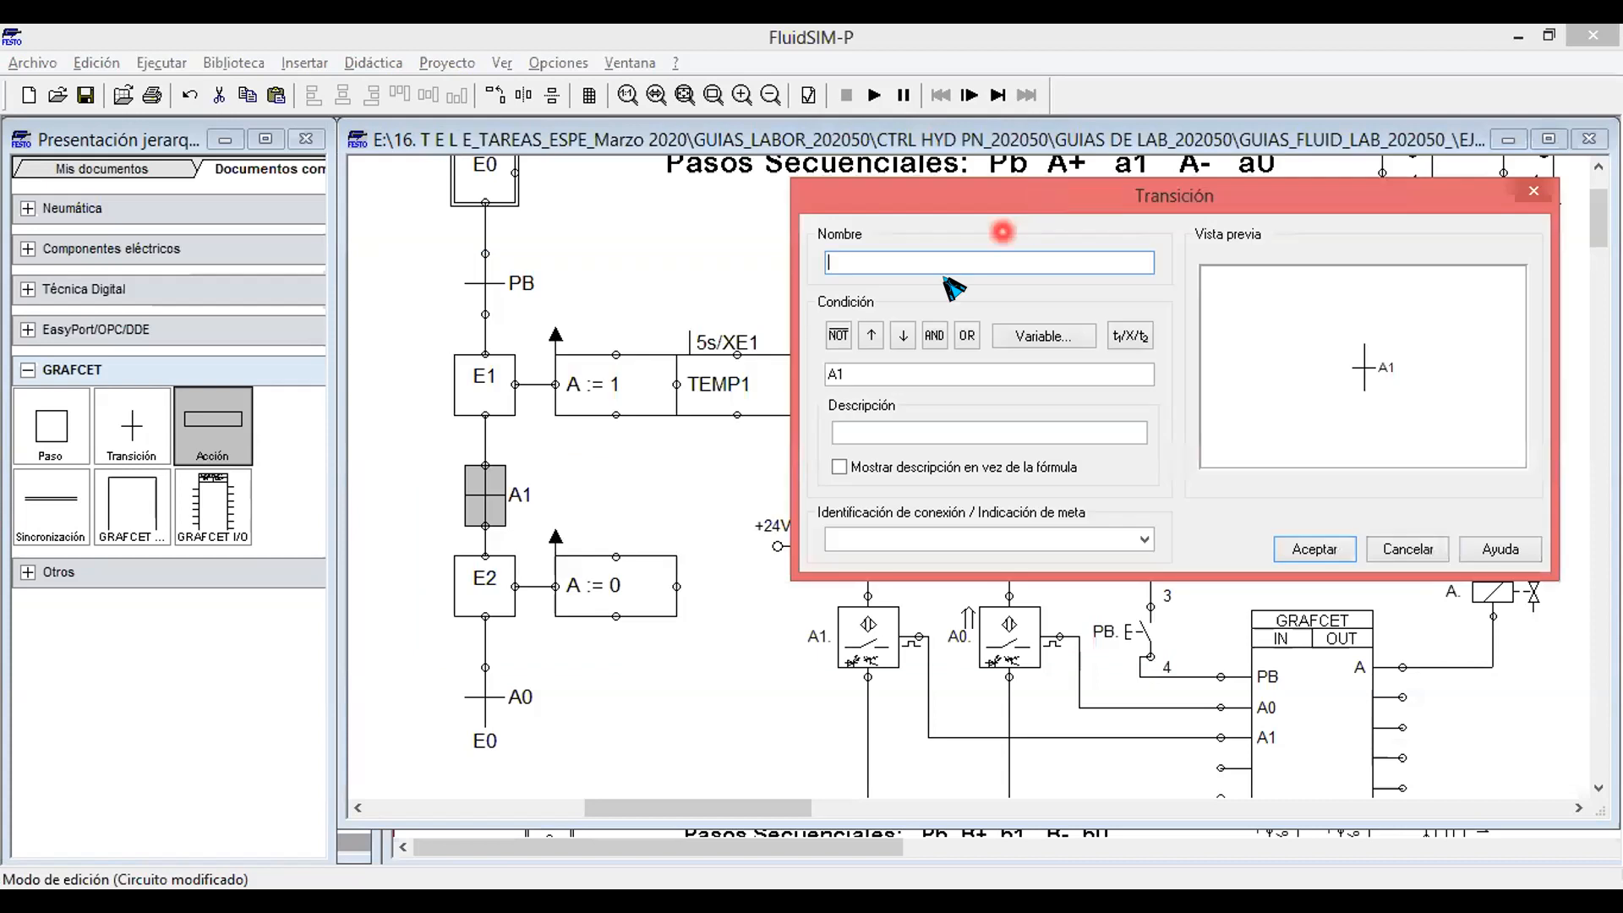
left_click(856, 370)
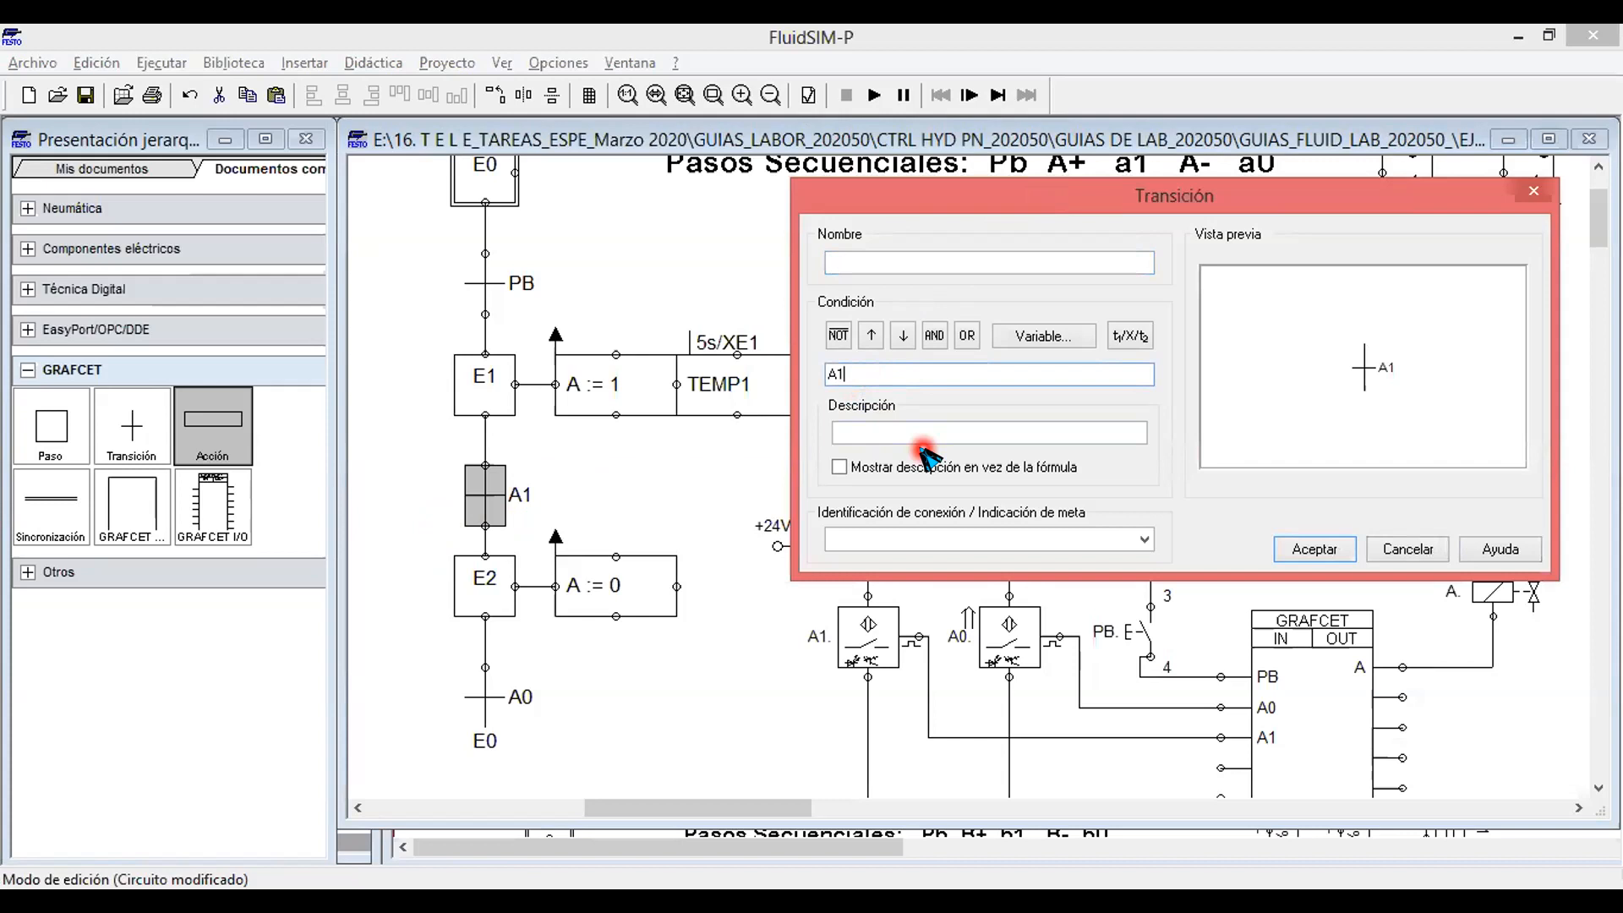
left_click(934, 336)
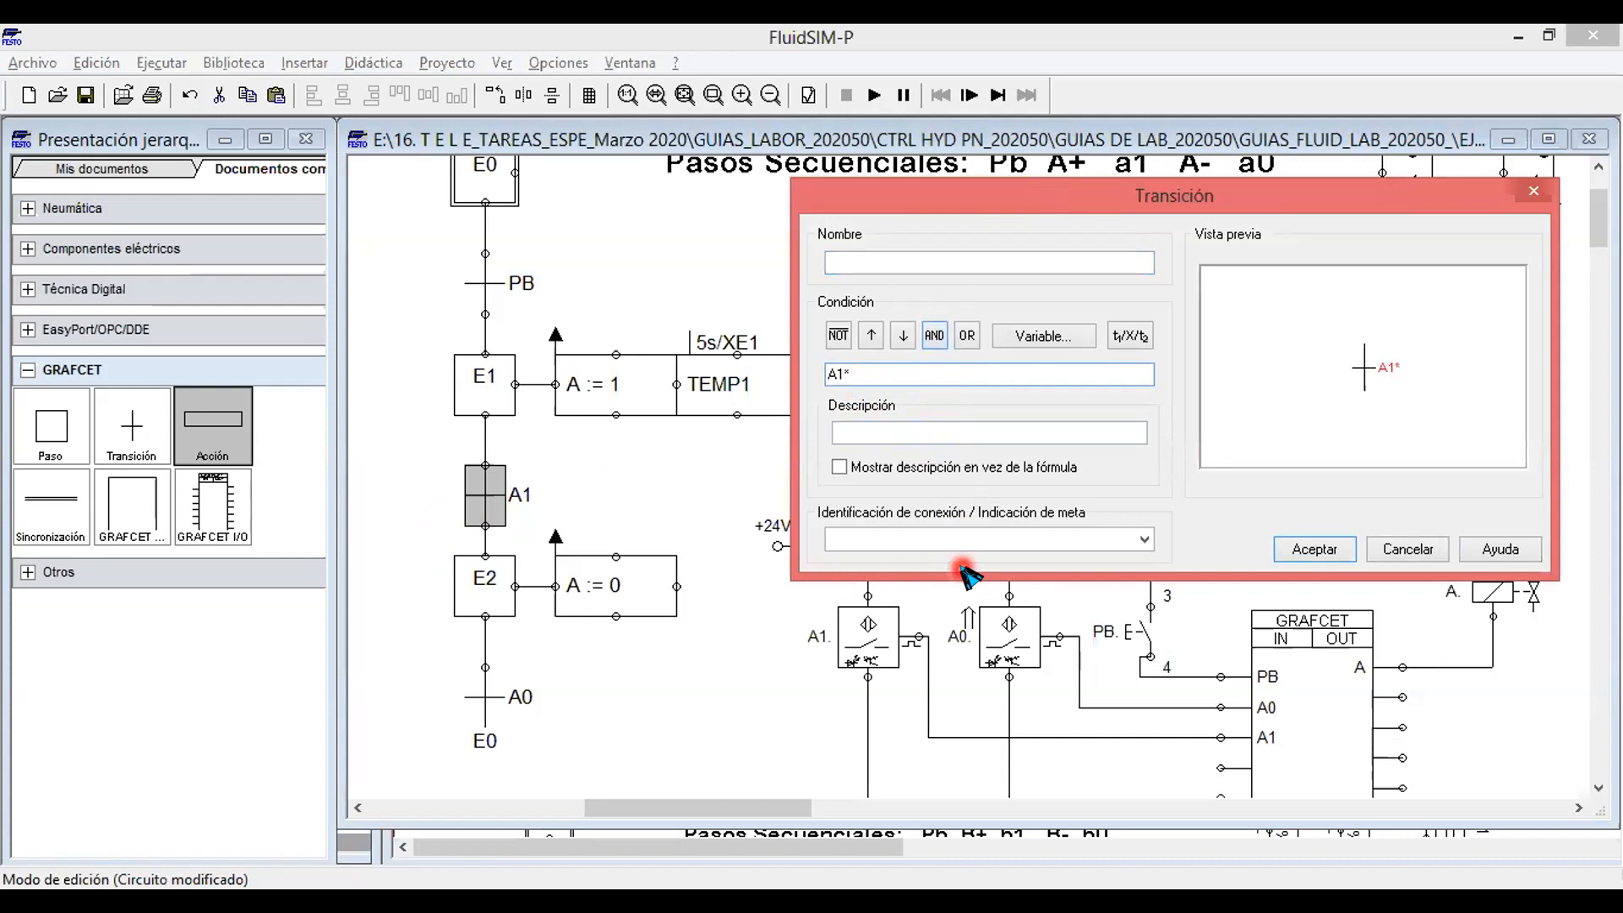
left_click(838, 336)
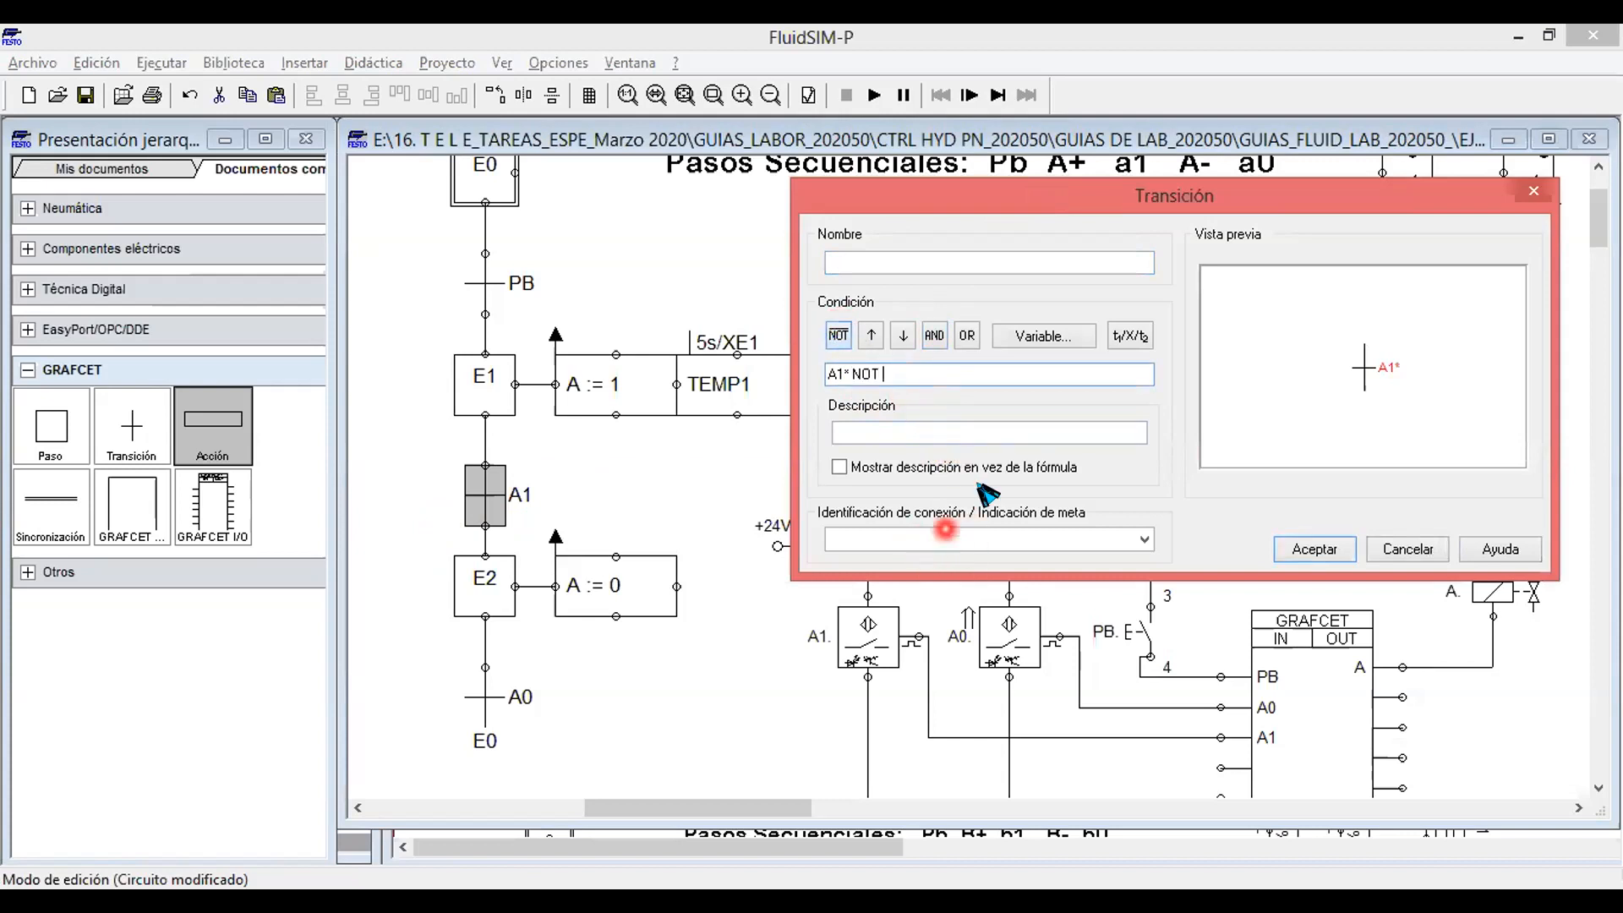
left_click(1044, 336)
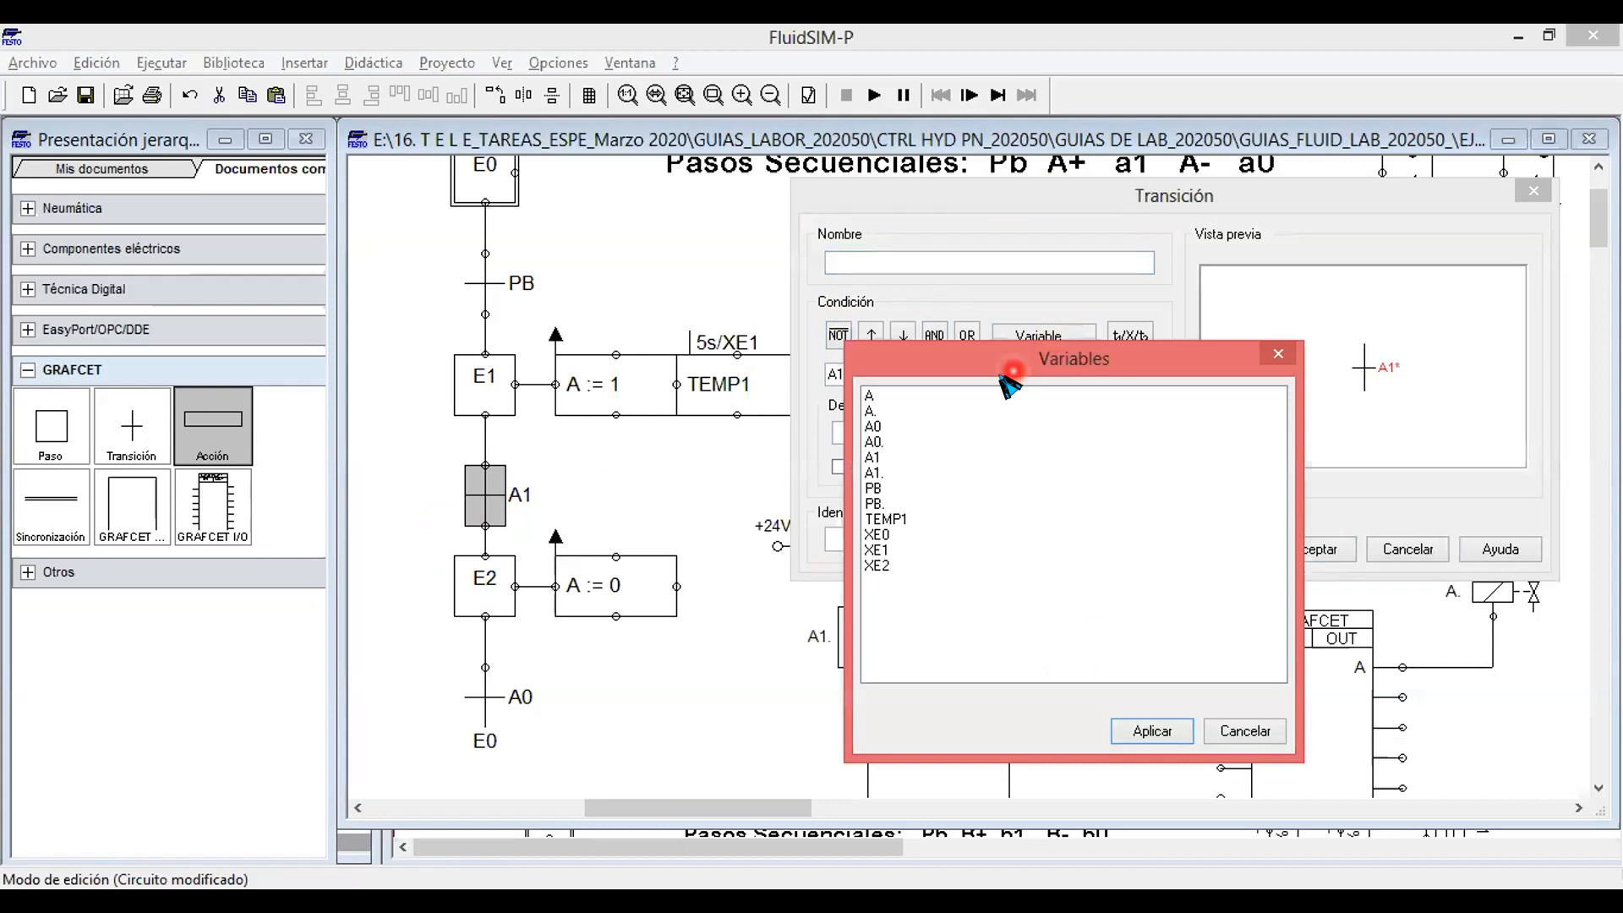
left_click(916, 521)
left_click(1154, 731)
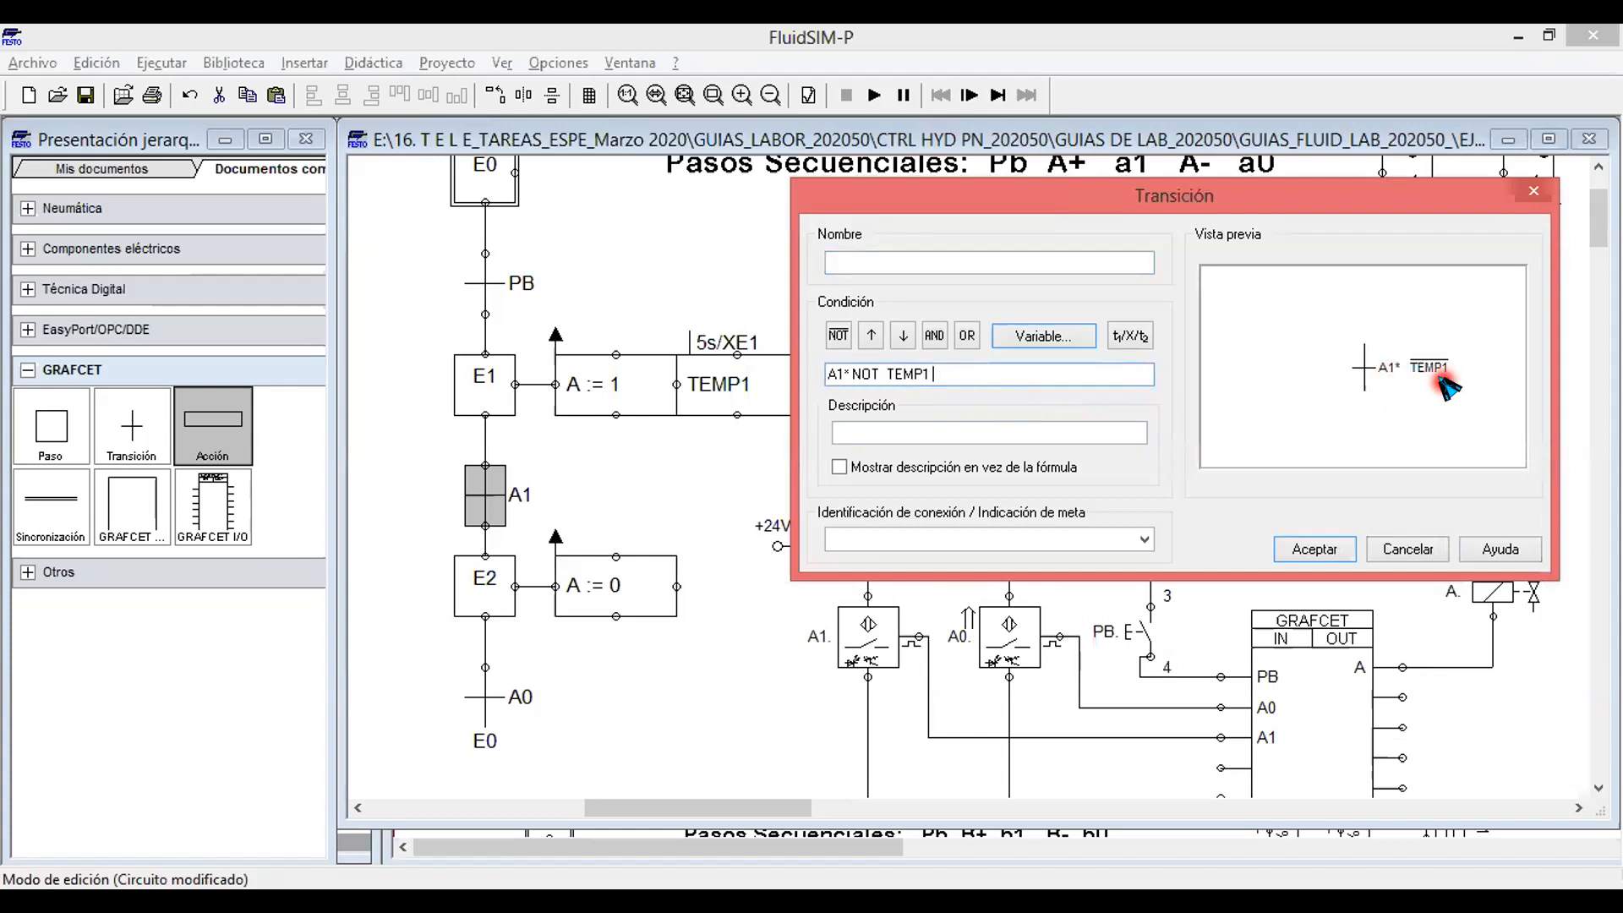
Remove the NOT from the transition's condition so that it reads A1*TEMP1.
left_click(887, 373)
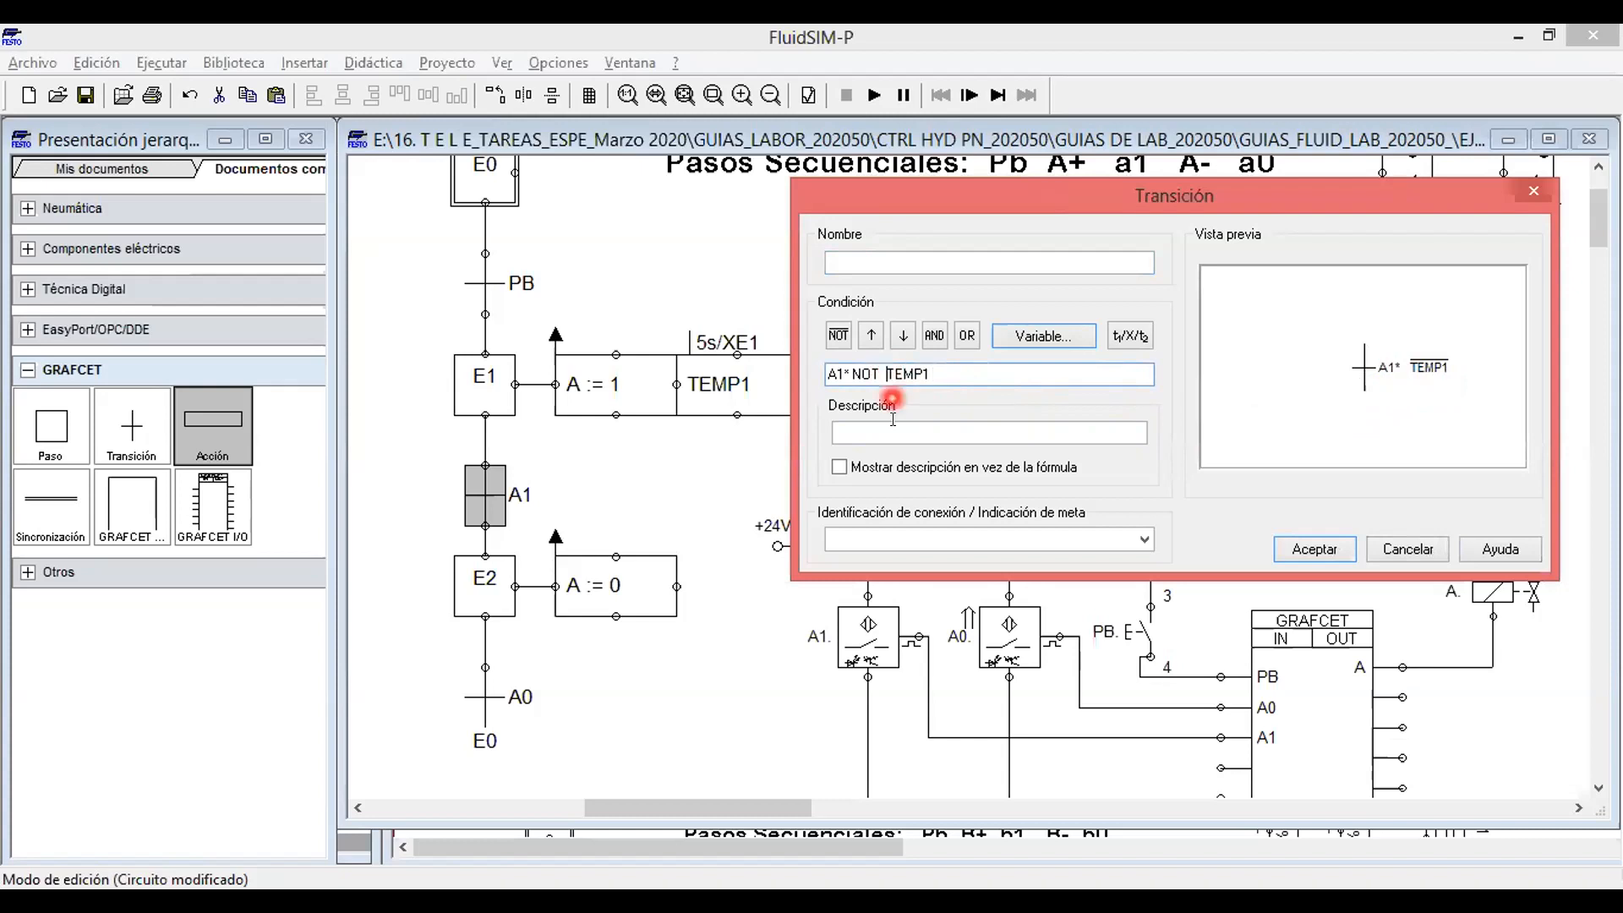
key("BackSpace")
key("BackSpace")
key("BackSpace")
key("BackSpace")
key("BackSpace")
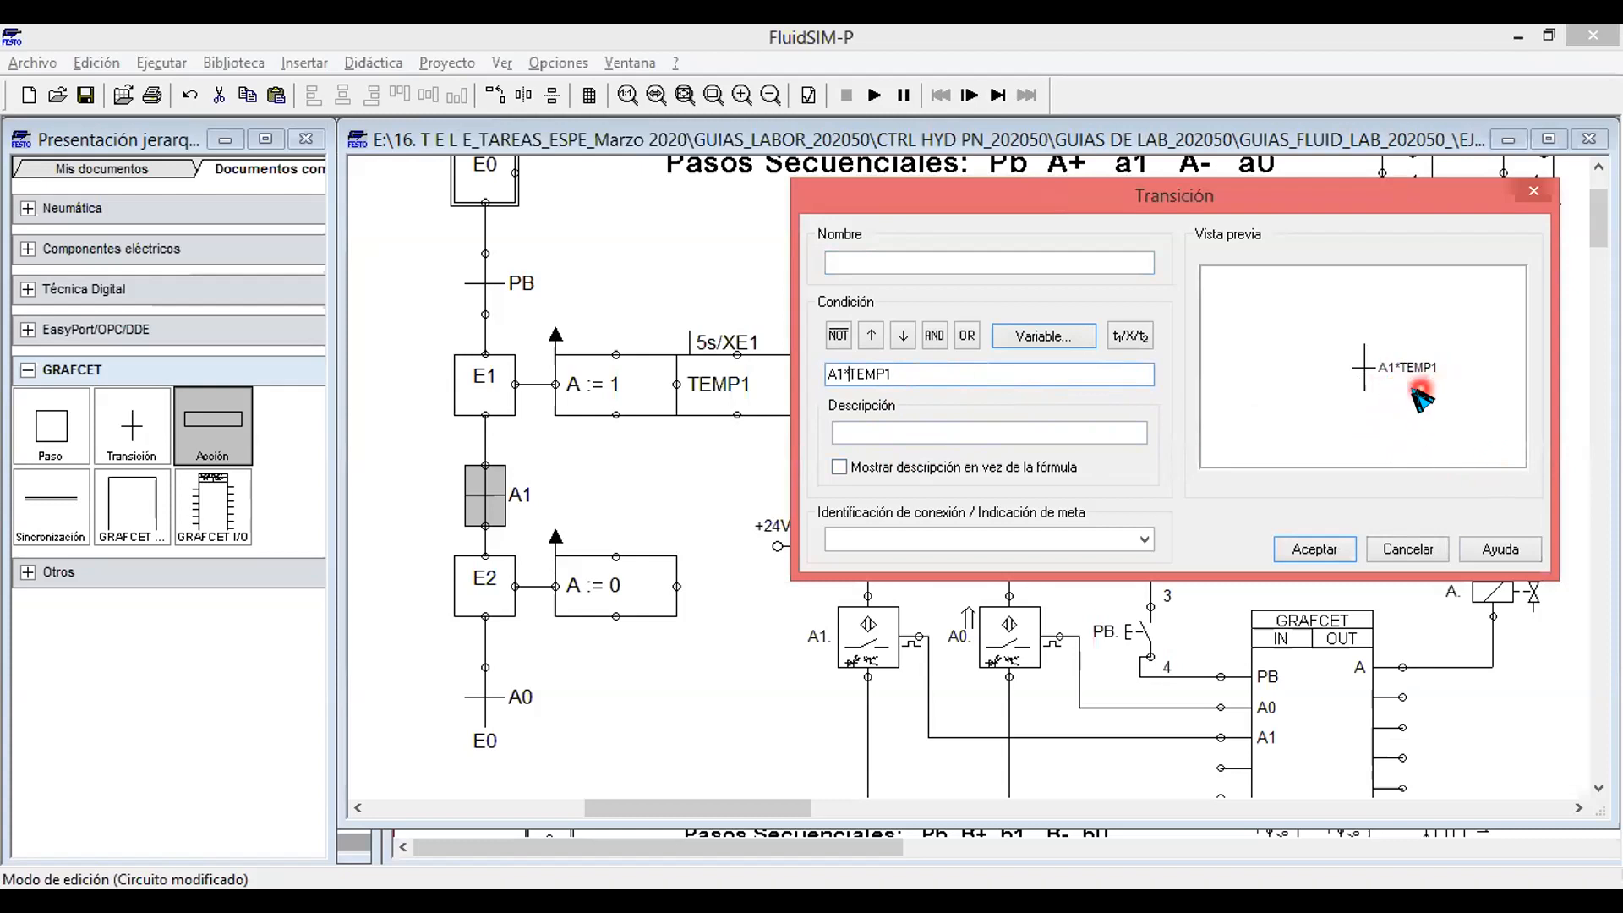
Accept the transition settings with the condition A1*TEMP1 between steps E1 and E2.
left_click(1326, 554)
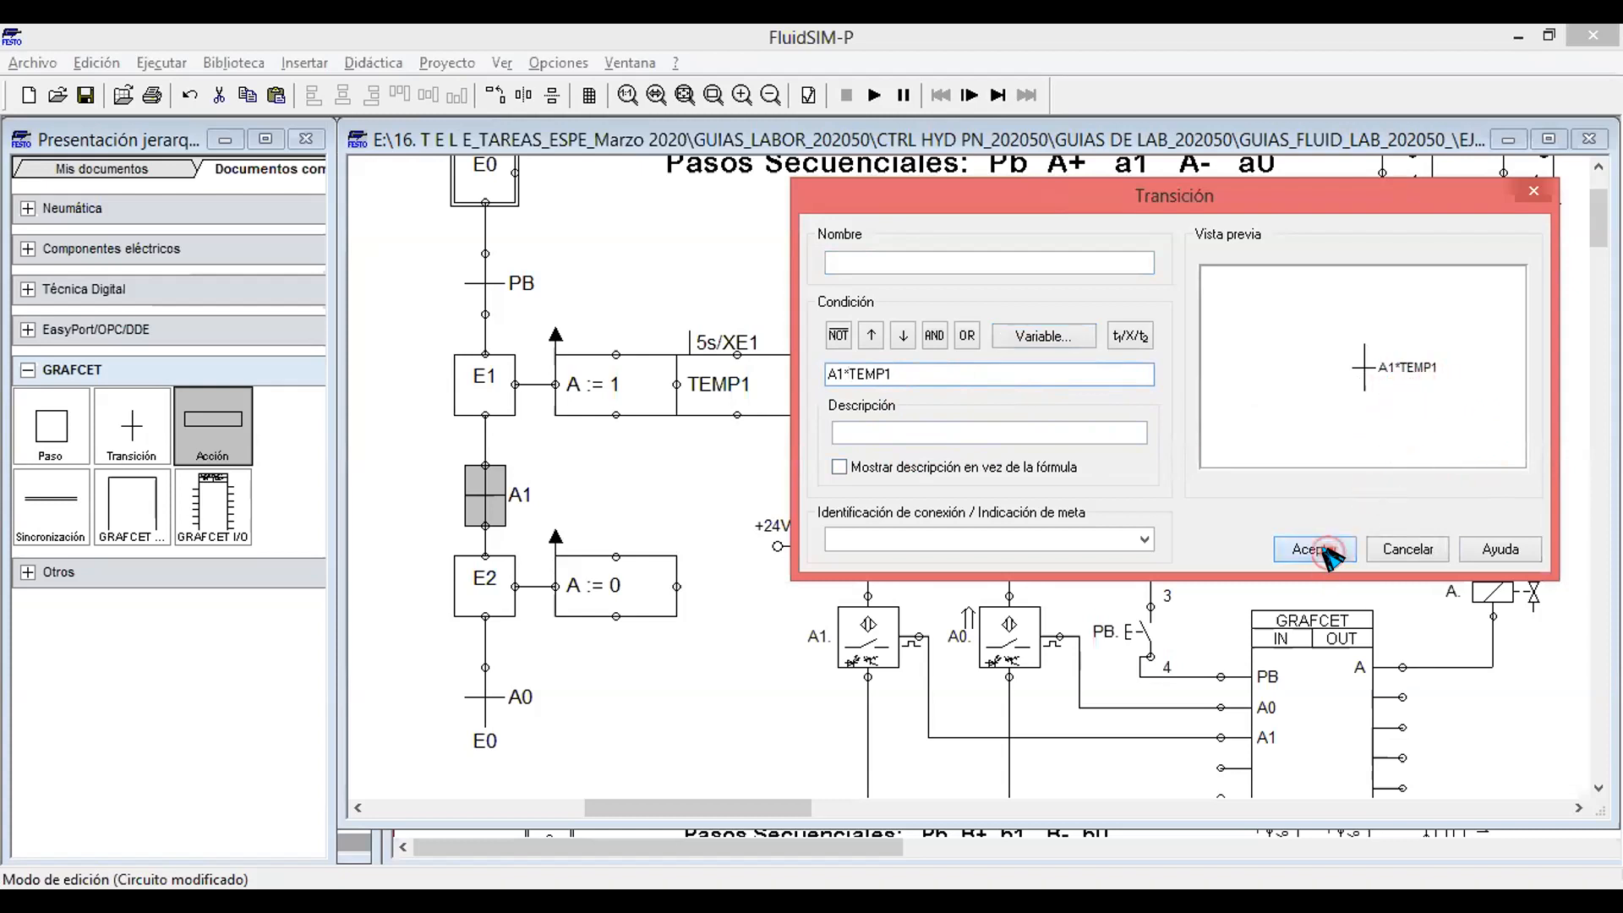
left_click(1143, 463)
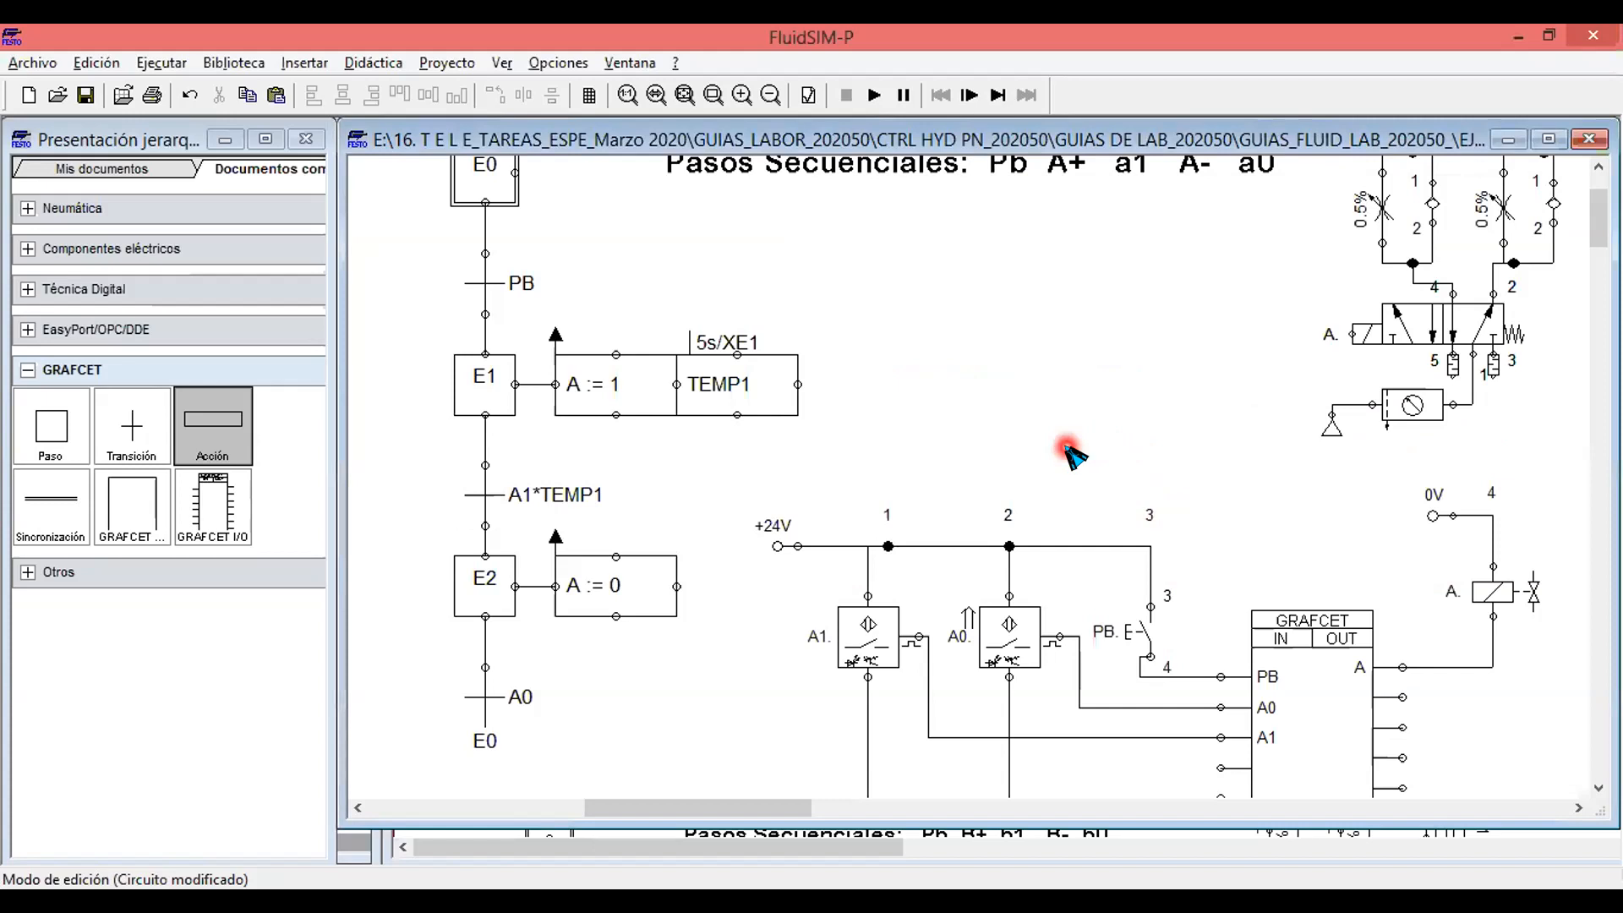
Simulate the circuit despite the overlapping-conductors warning, actuate the PB pushbutton, and return to edit mode.
scroll(1055, 453, "down", 2)
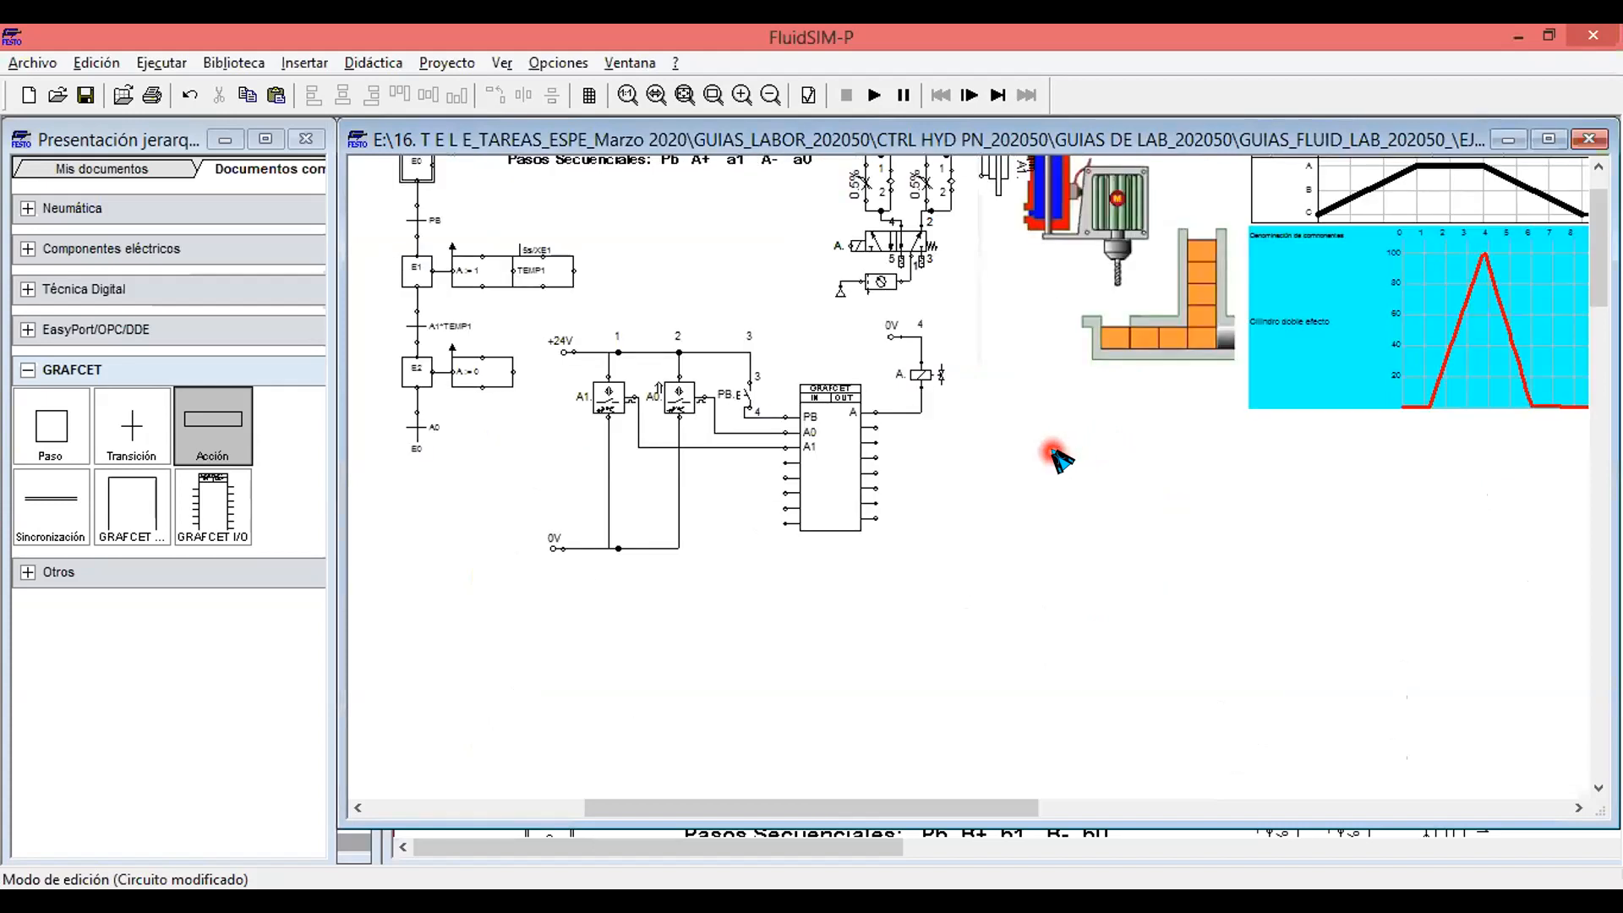
scroll(1057, 457, "up", 1)
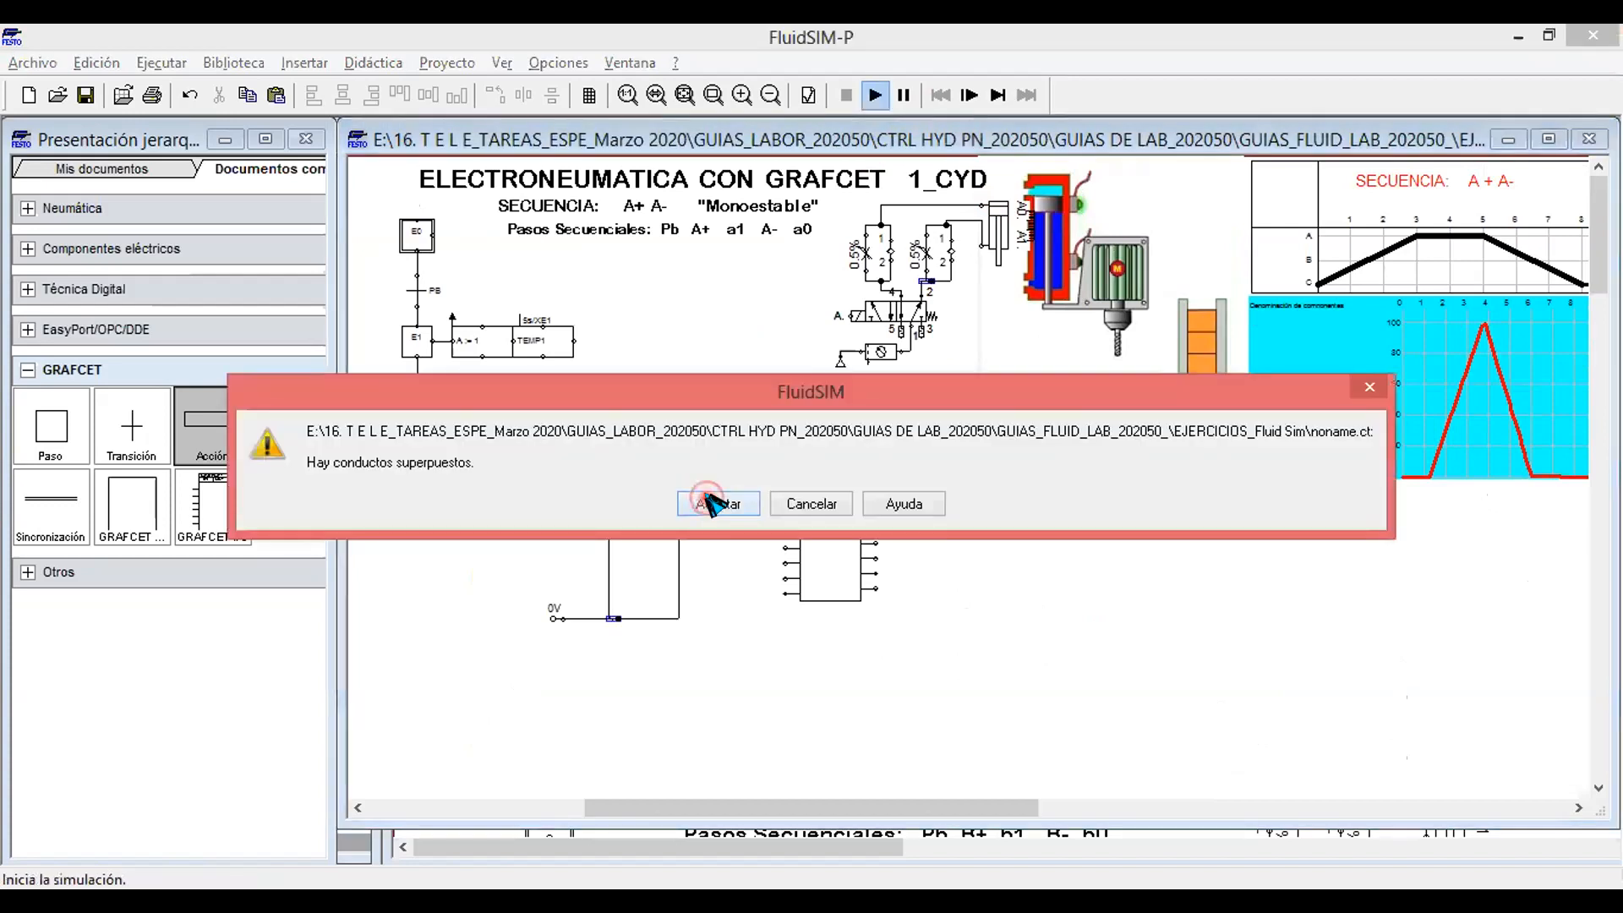
left_click(695, 525)
left_click(712, 515)
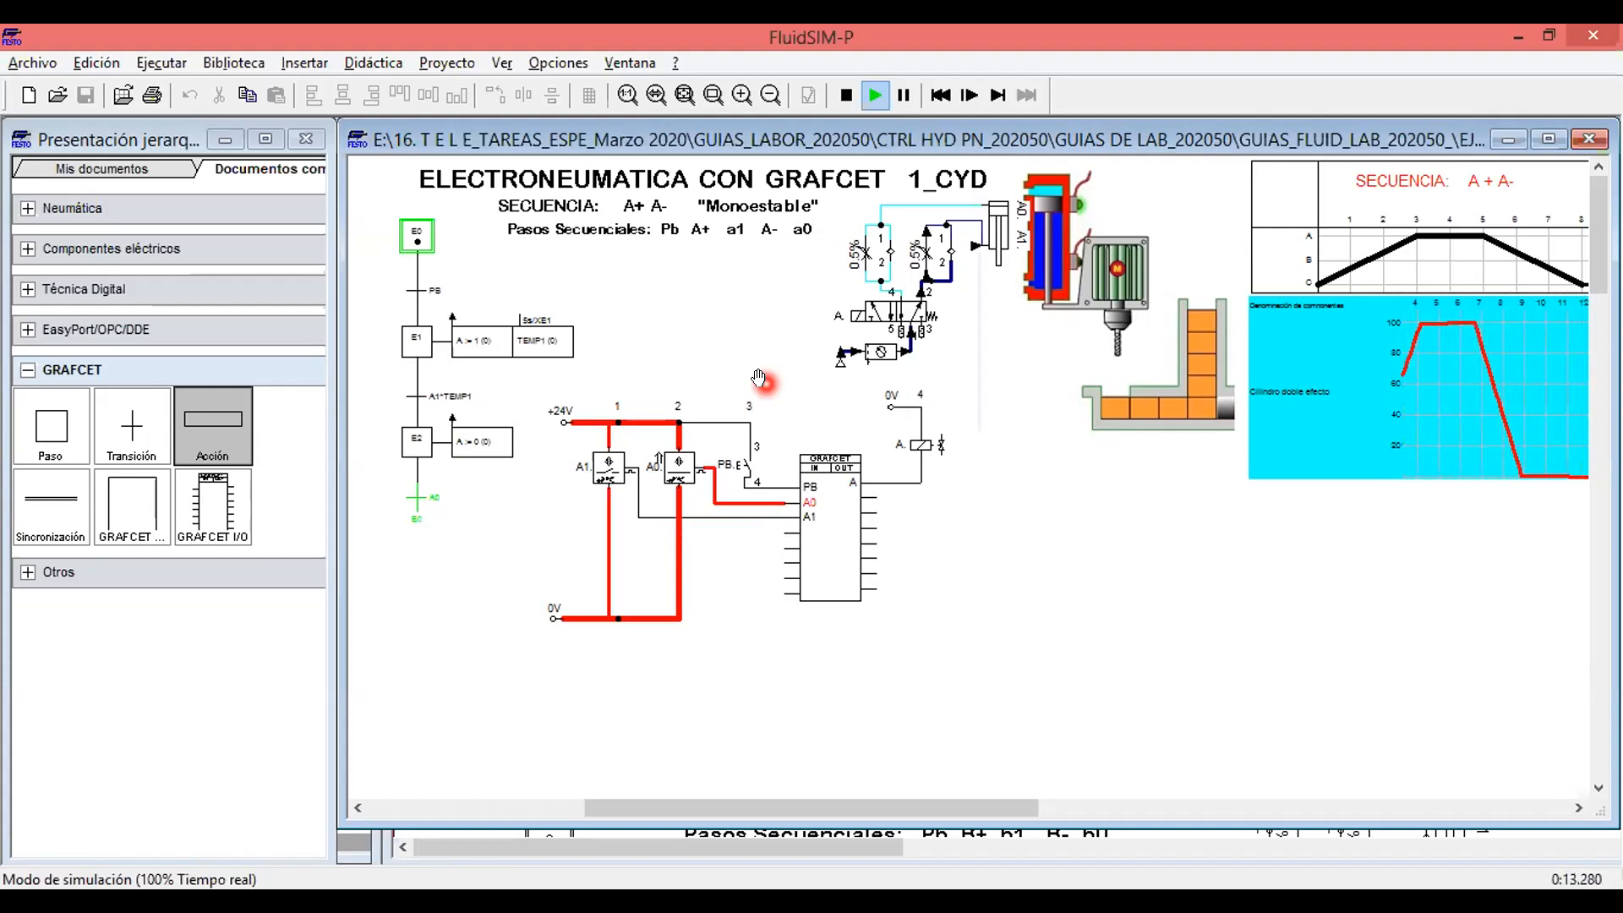
left_click(750, 462)
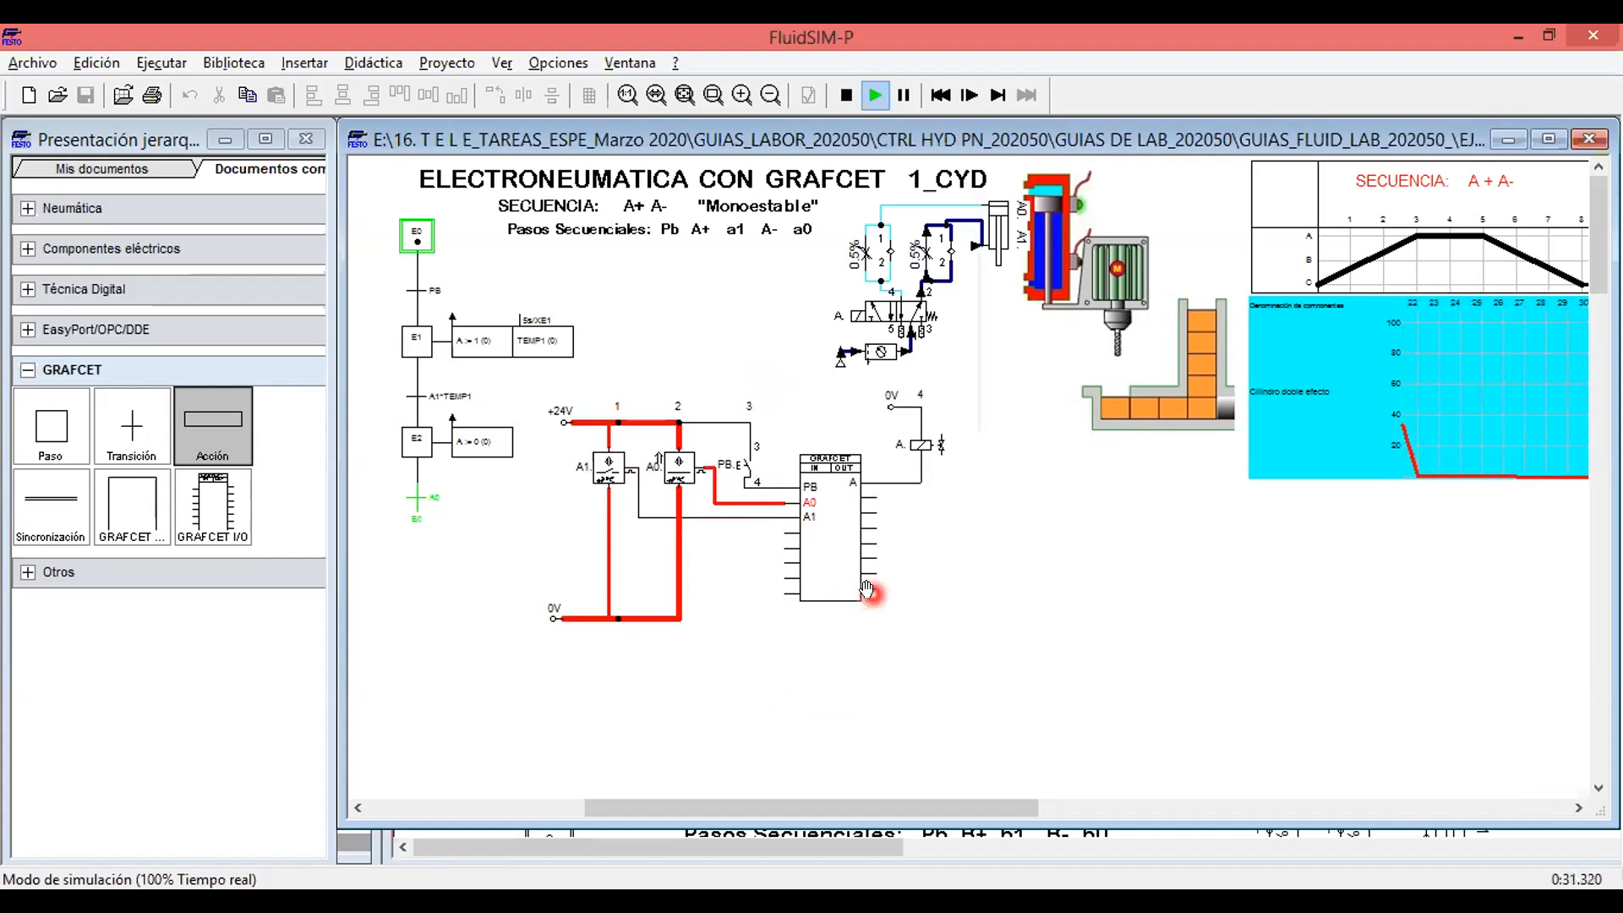
left_click(845, 95)
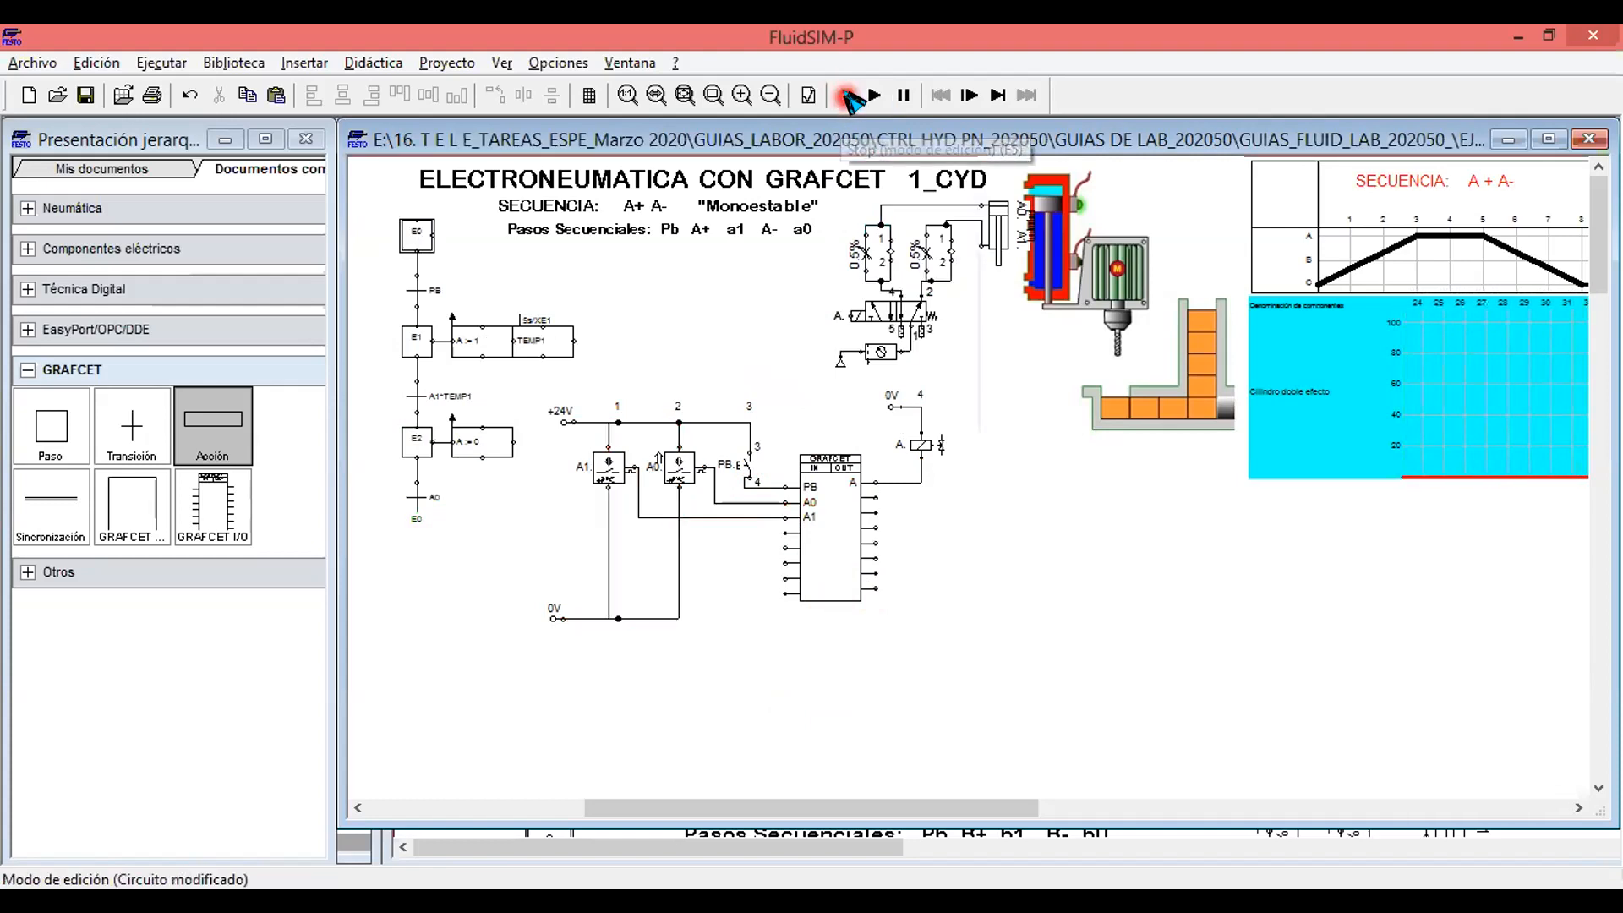
Examine the E1 timer action, the throttle valves and cylinder in the pneumatic circuit, and the displacement diagram.
left_click(433, 441)
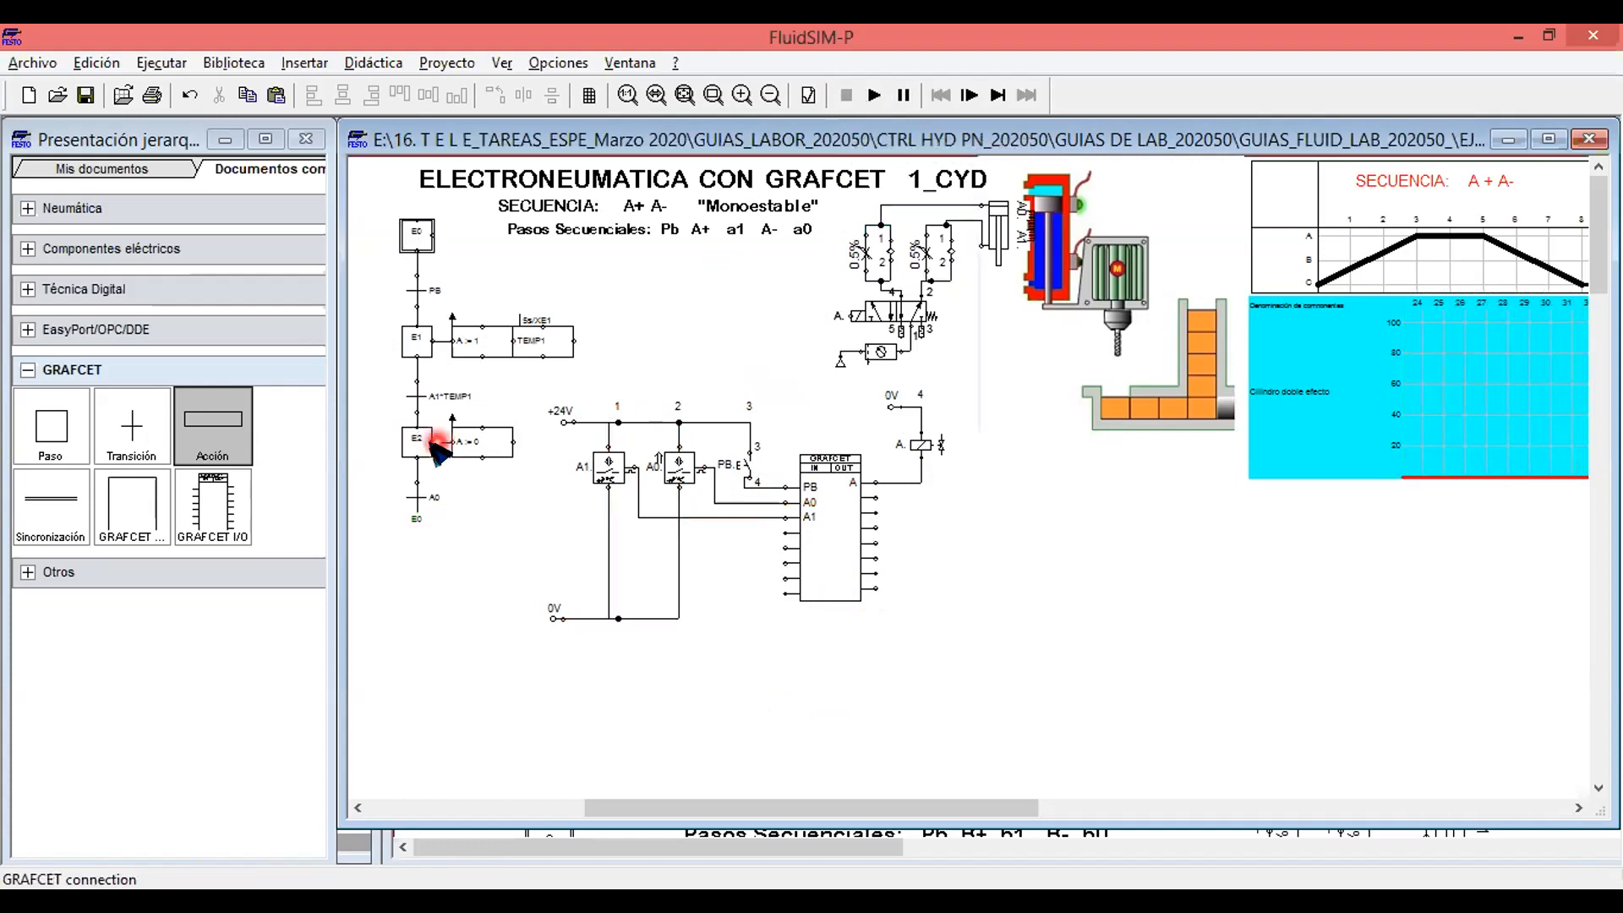
scroll(432, 442, "up", 2)
scroll(774, 475, "down", 3)
left_click(716, 410)
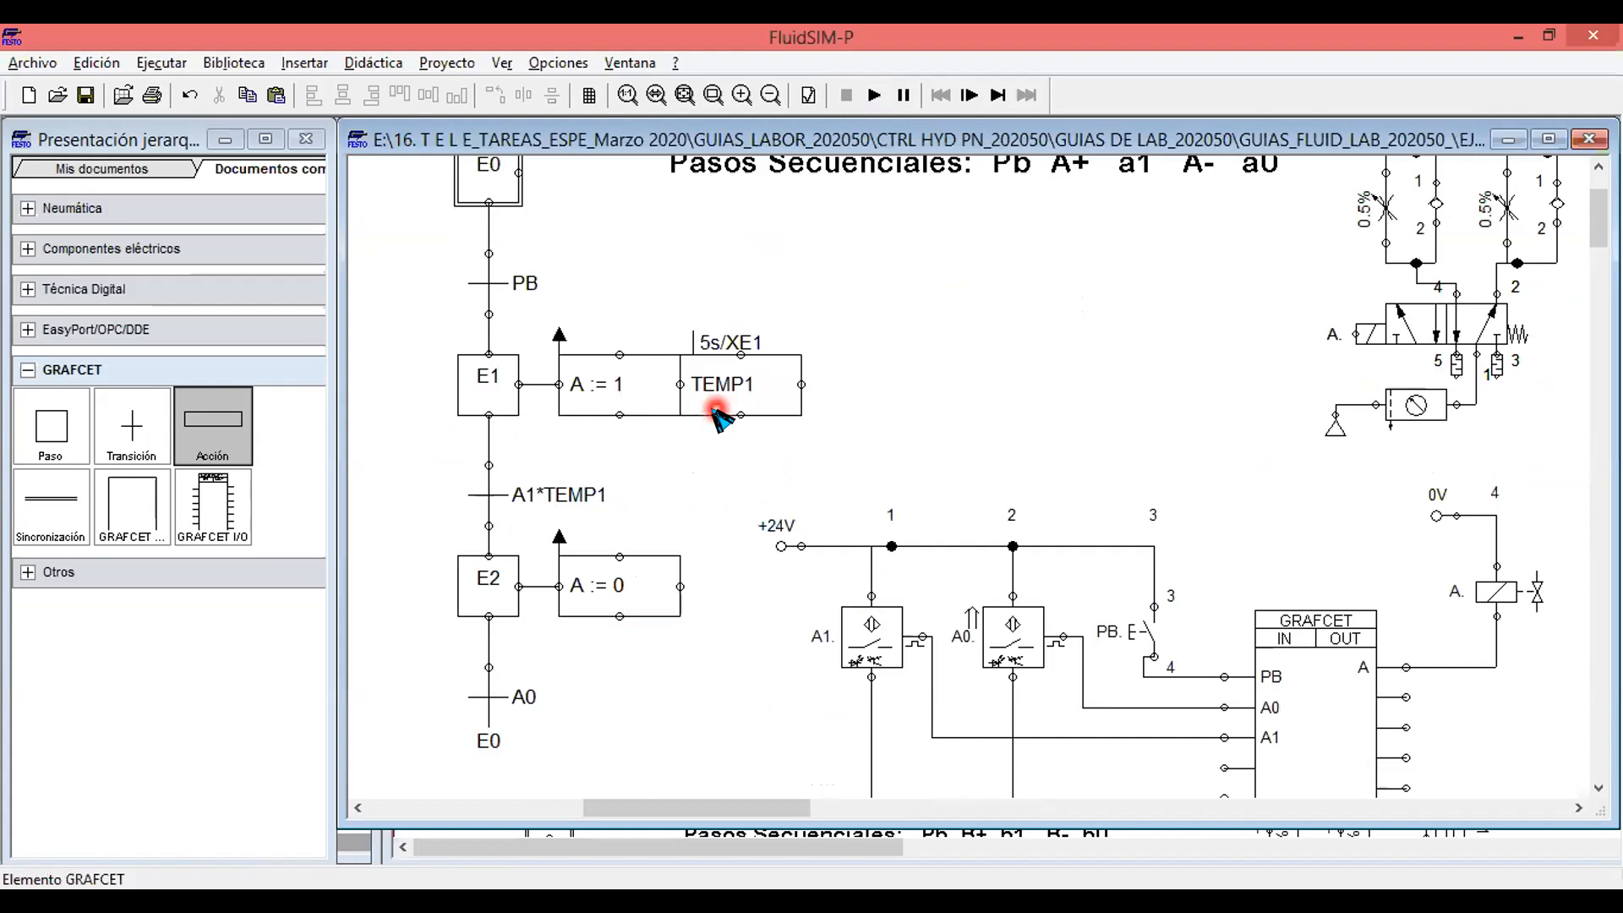
left_click_drag(766, 807, 906, 806)
scroll(908, 496, "up", 3)
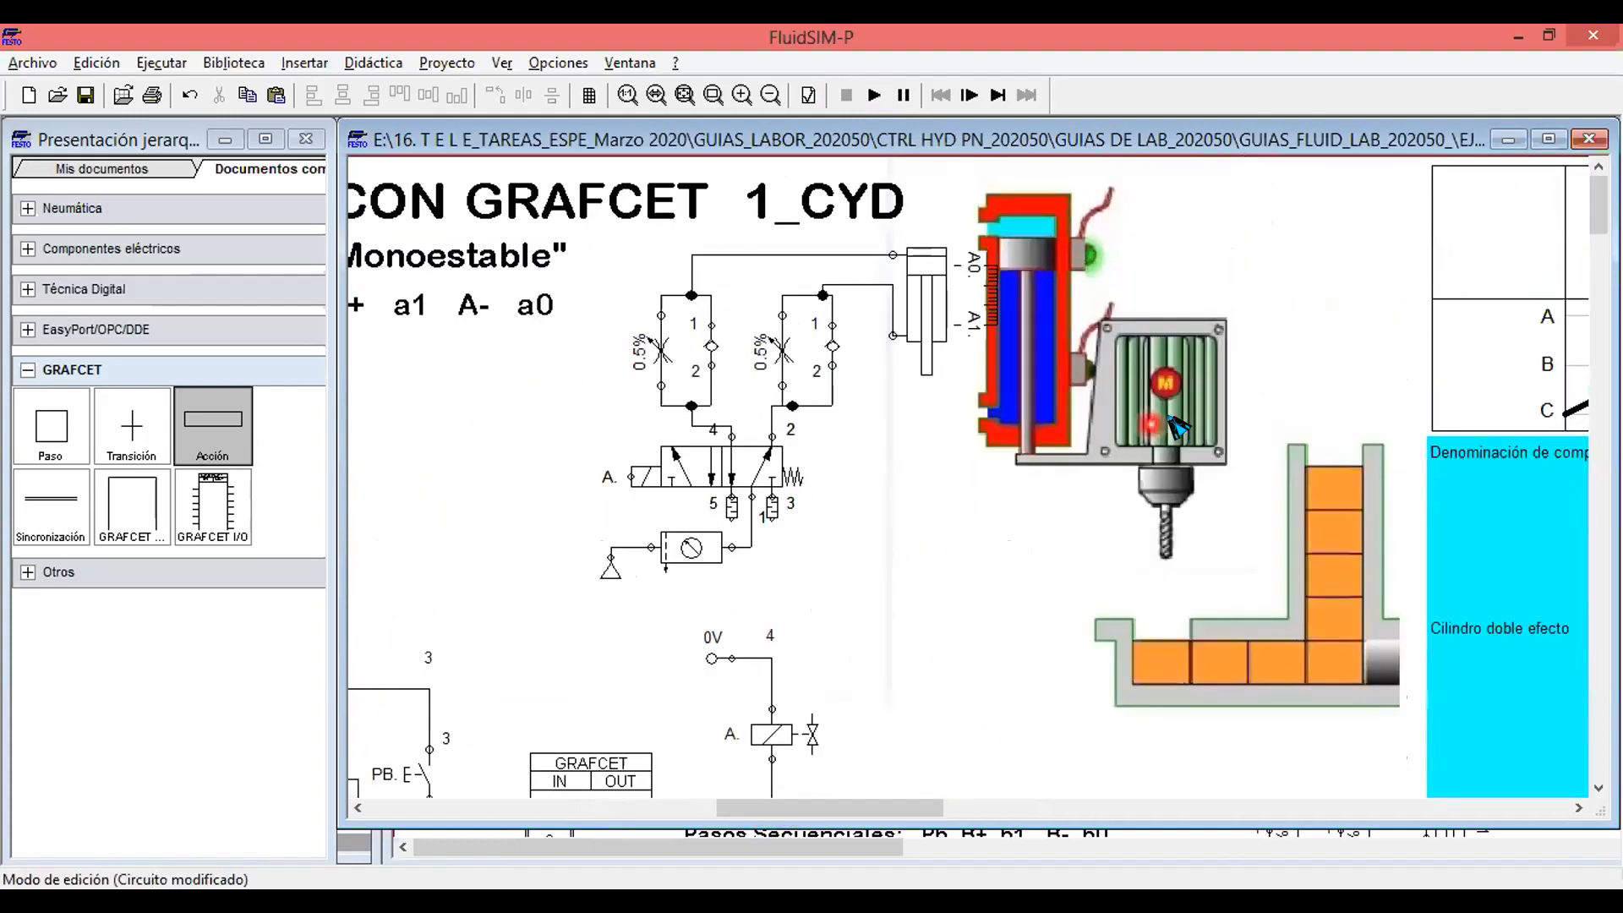
scroll(989, 402, "down", 1)
scroll(677, 338, "left", 1)
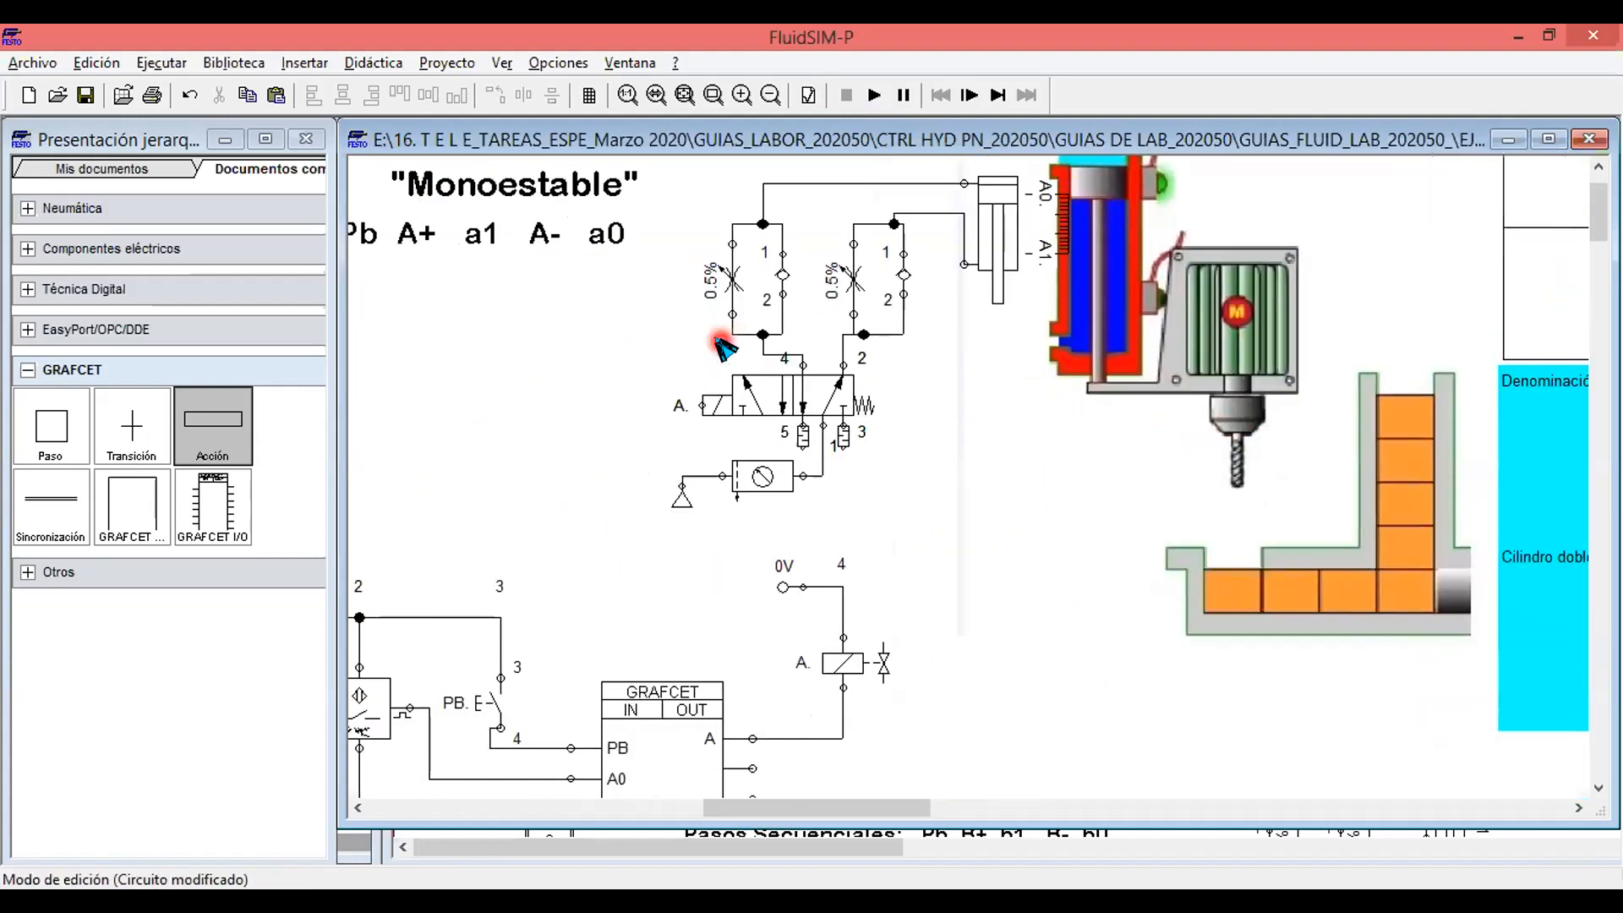
scroll(724, 347, "up", 1)
scroll(724, 346, "down", 3)
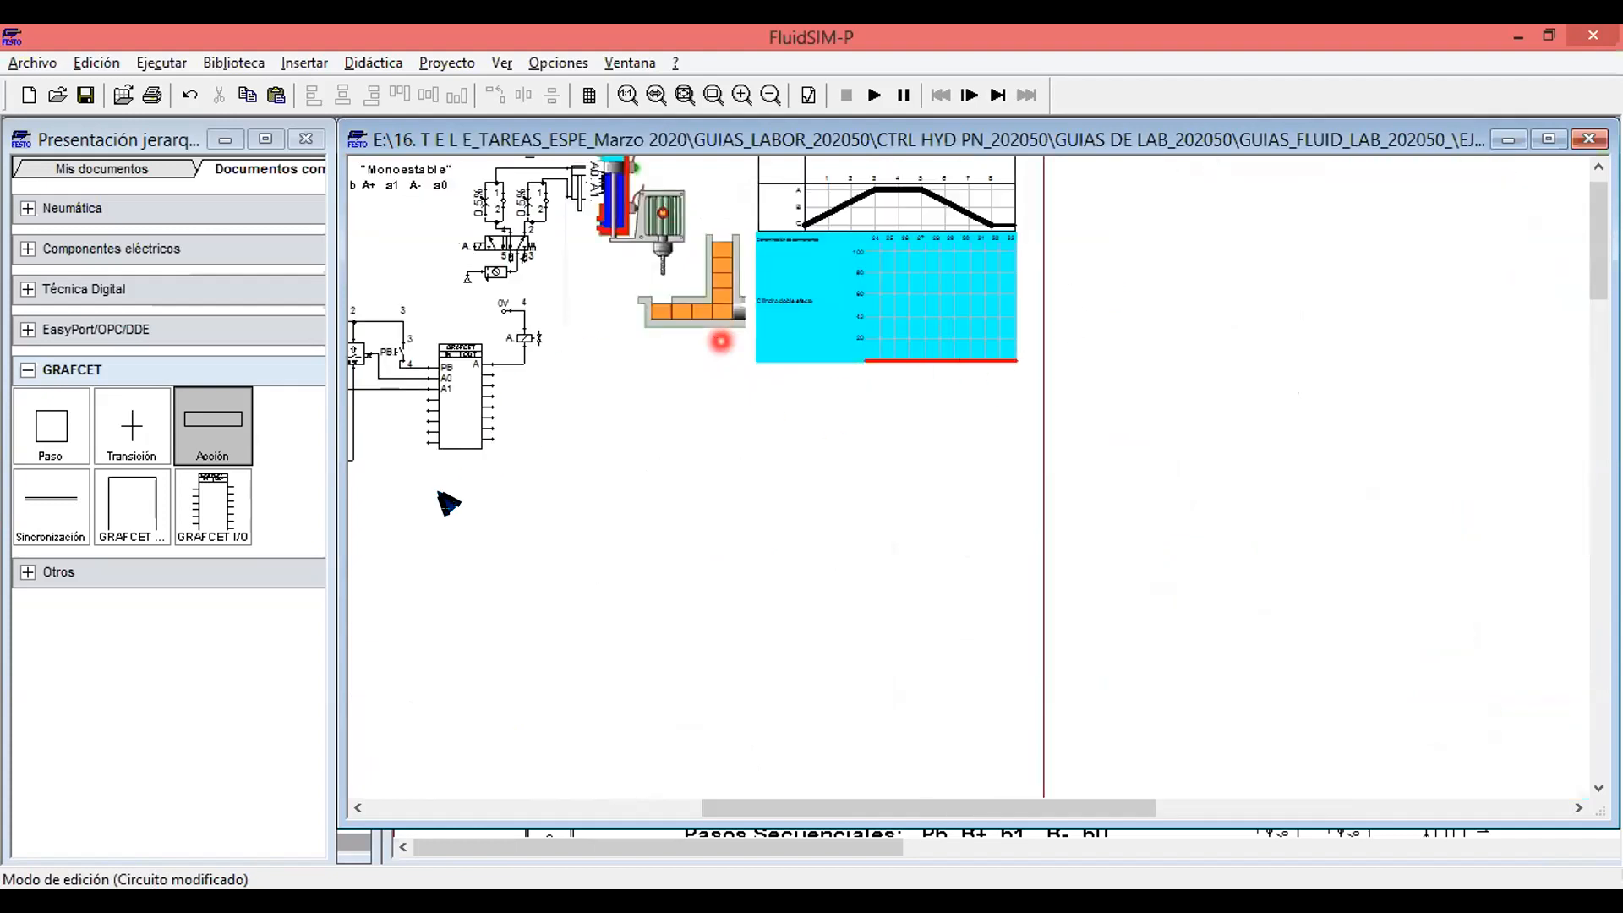
scroll(598, 253, "up", 1)
Restart the simulation, actuate the PB pushbutton and check the cylinder's extended dwell time in the displacement diagram.
left_click(871, 95)
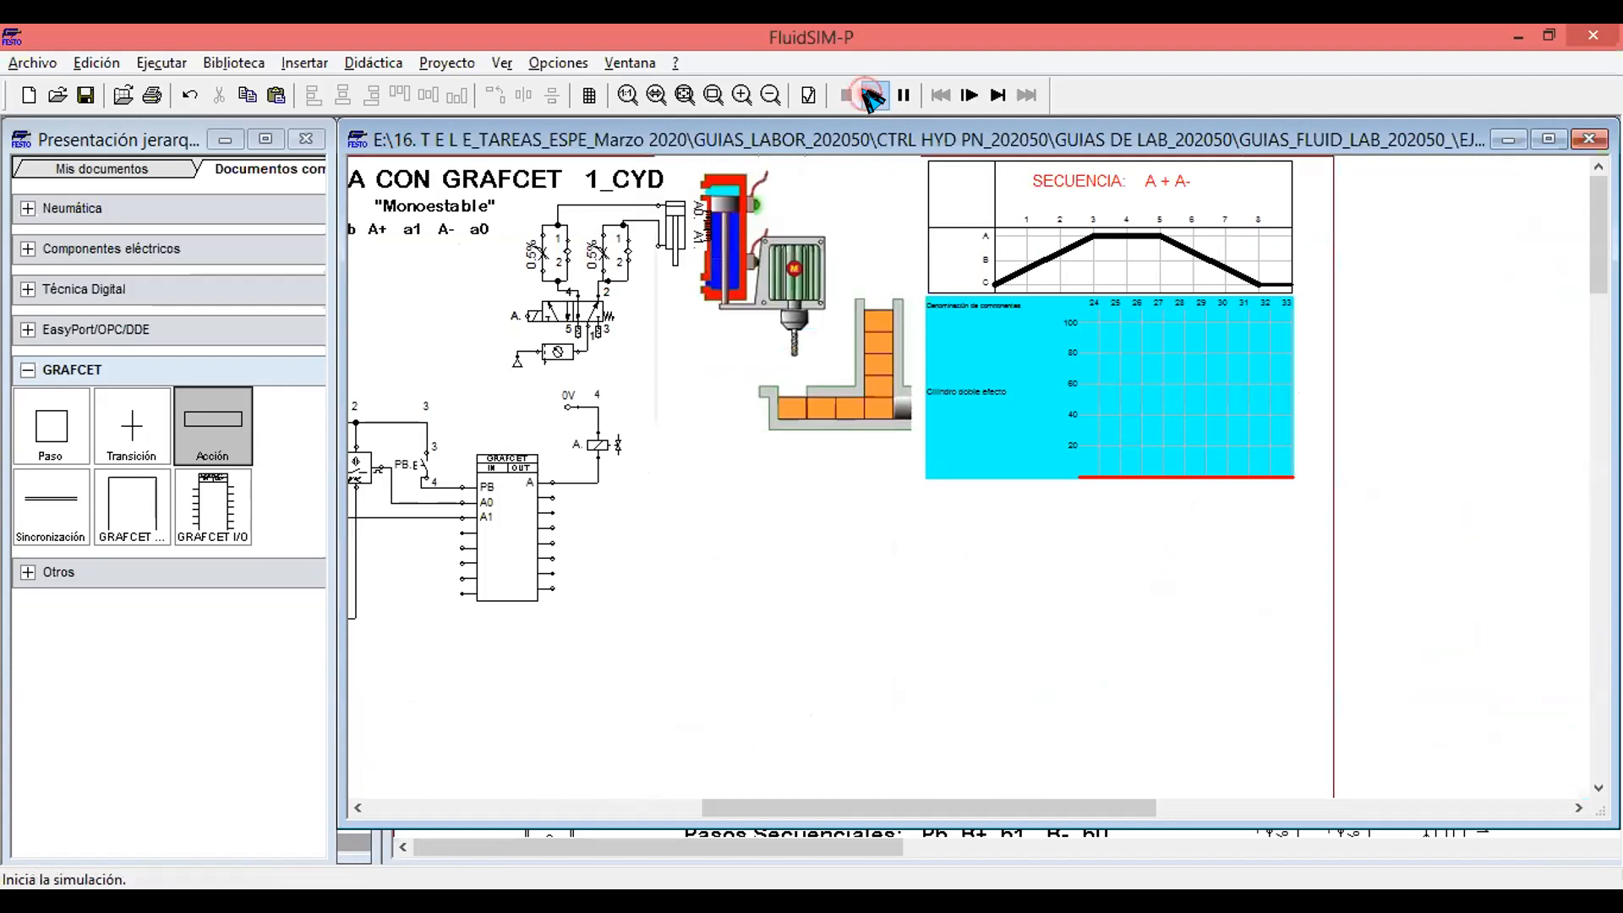
left_click(718, 504)
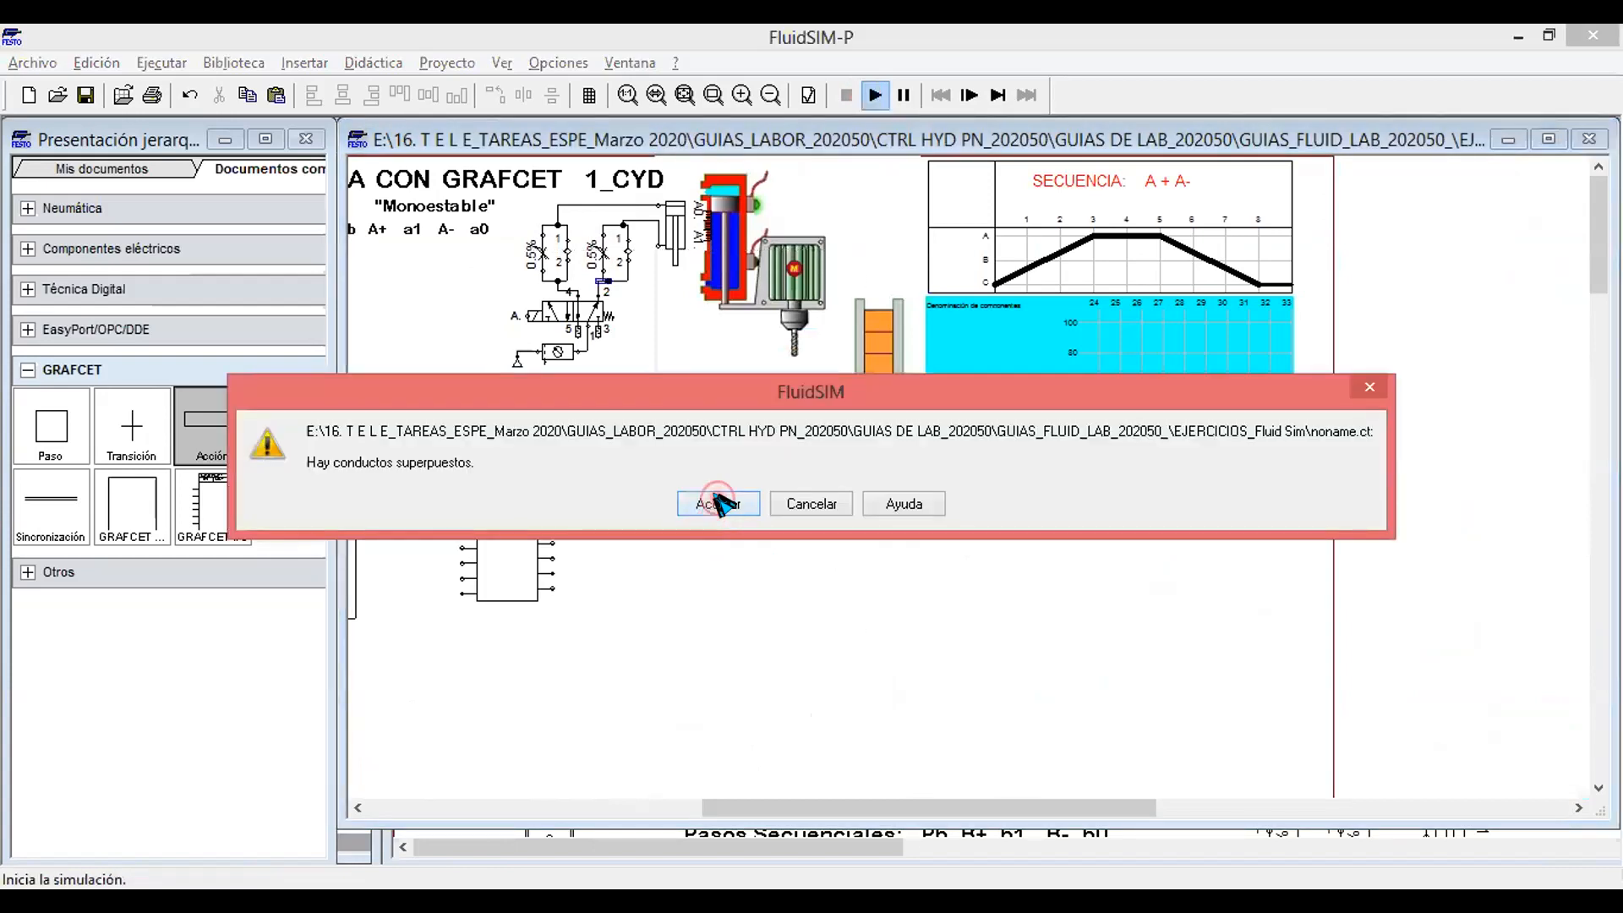
left_click(422, 464)
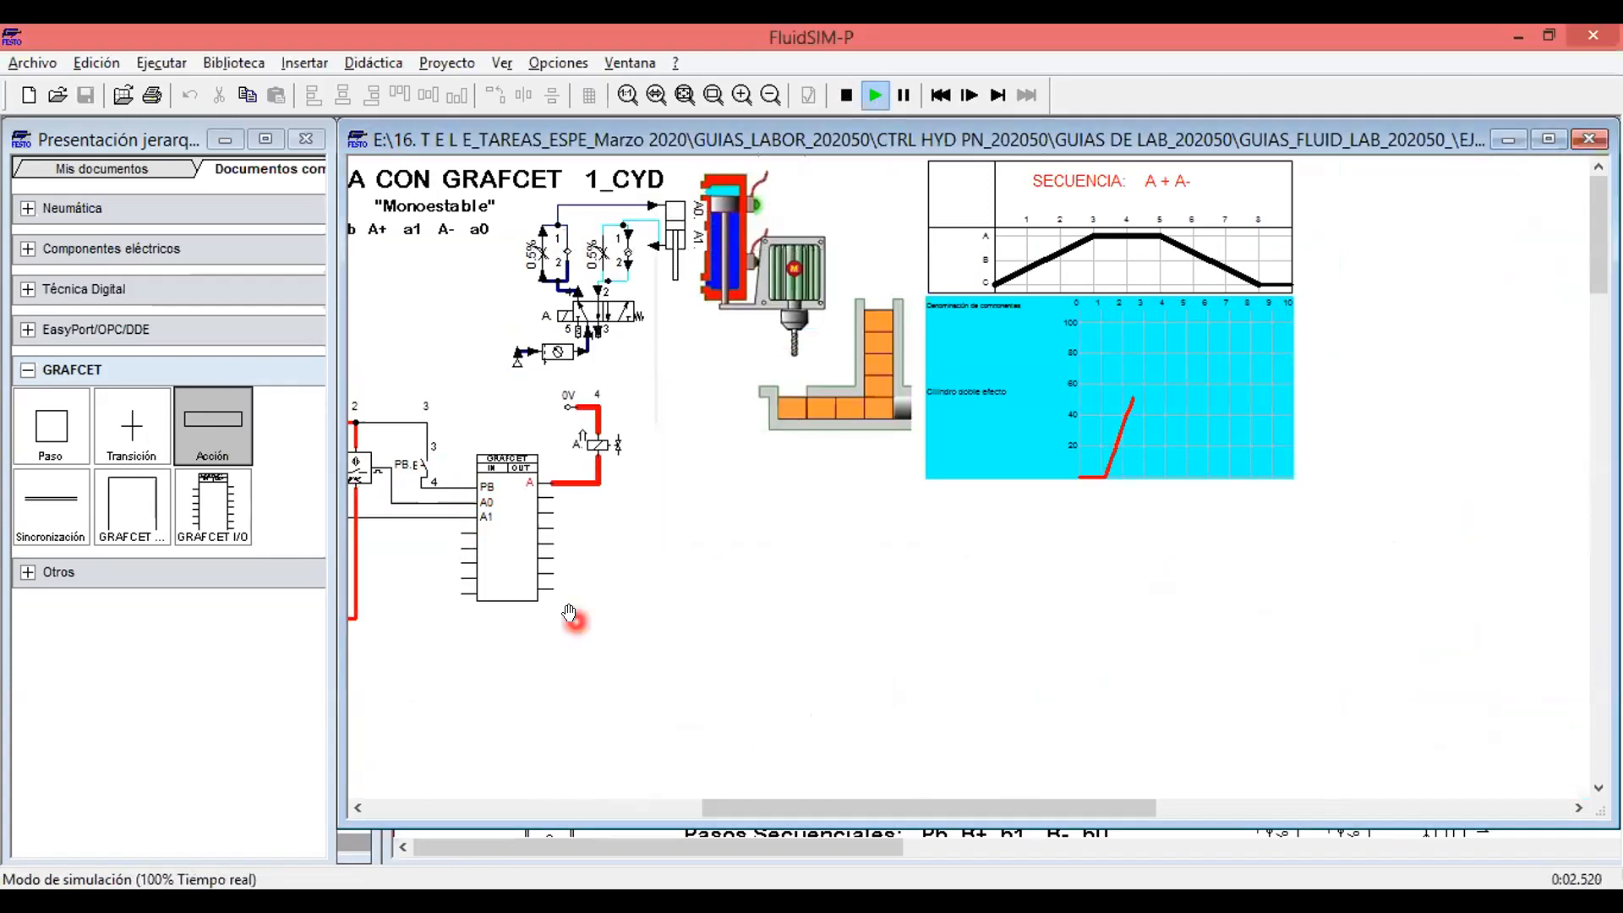
left_click(1148, 330)
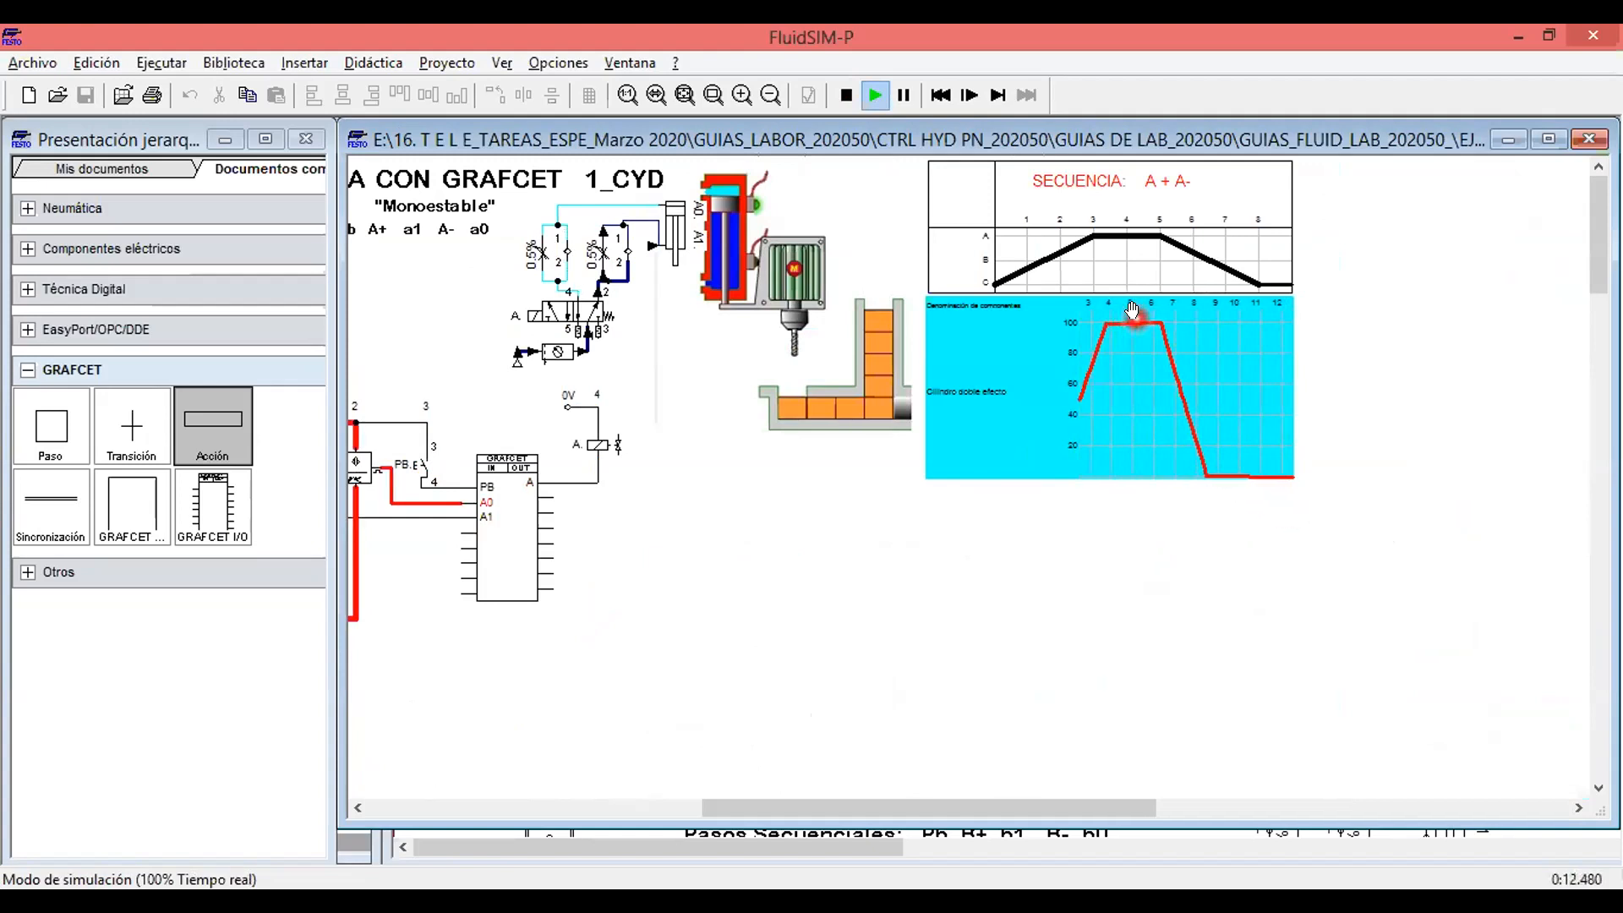
left_click(602, 851)
left_click(717, 808)
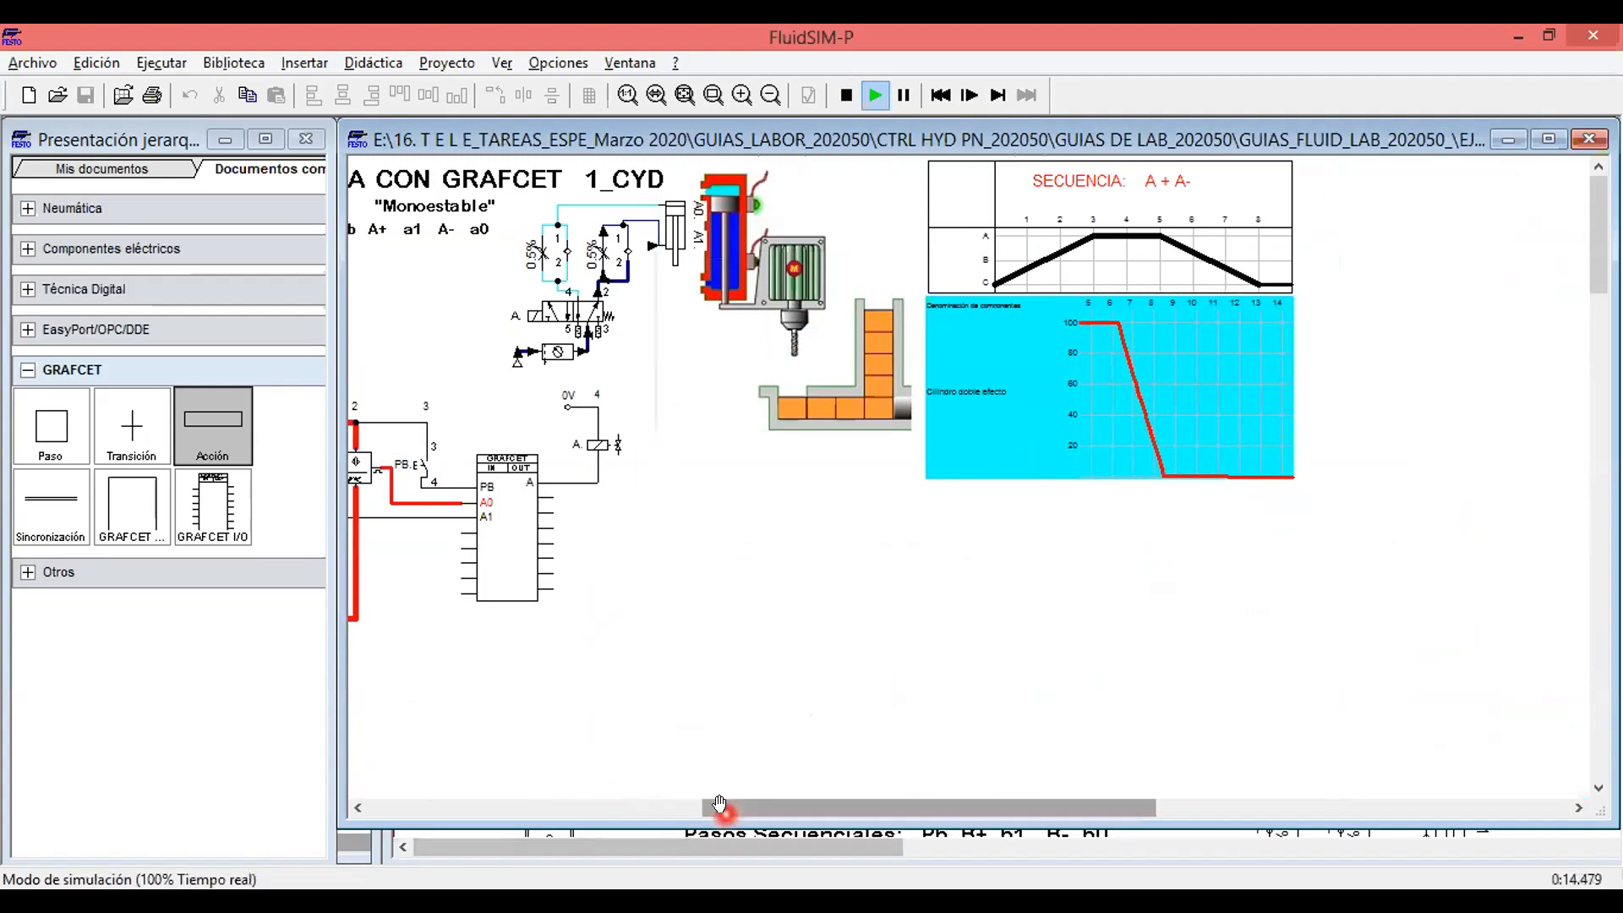
Set the opening of the throttle valve on the line from valve port 4 to 0.2%.
left_click(535, 251)
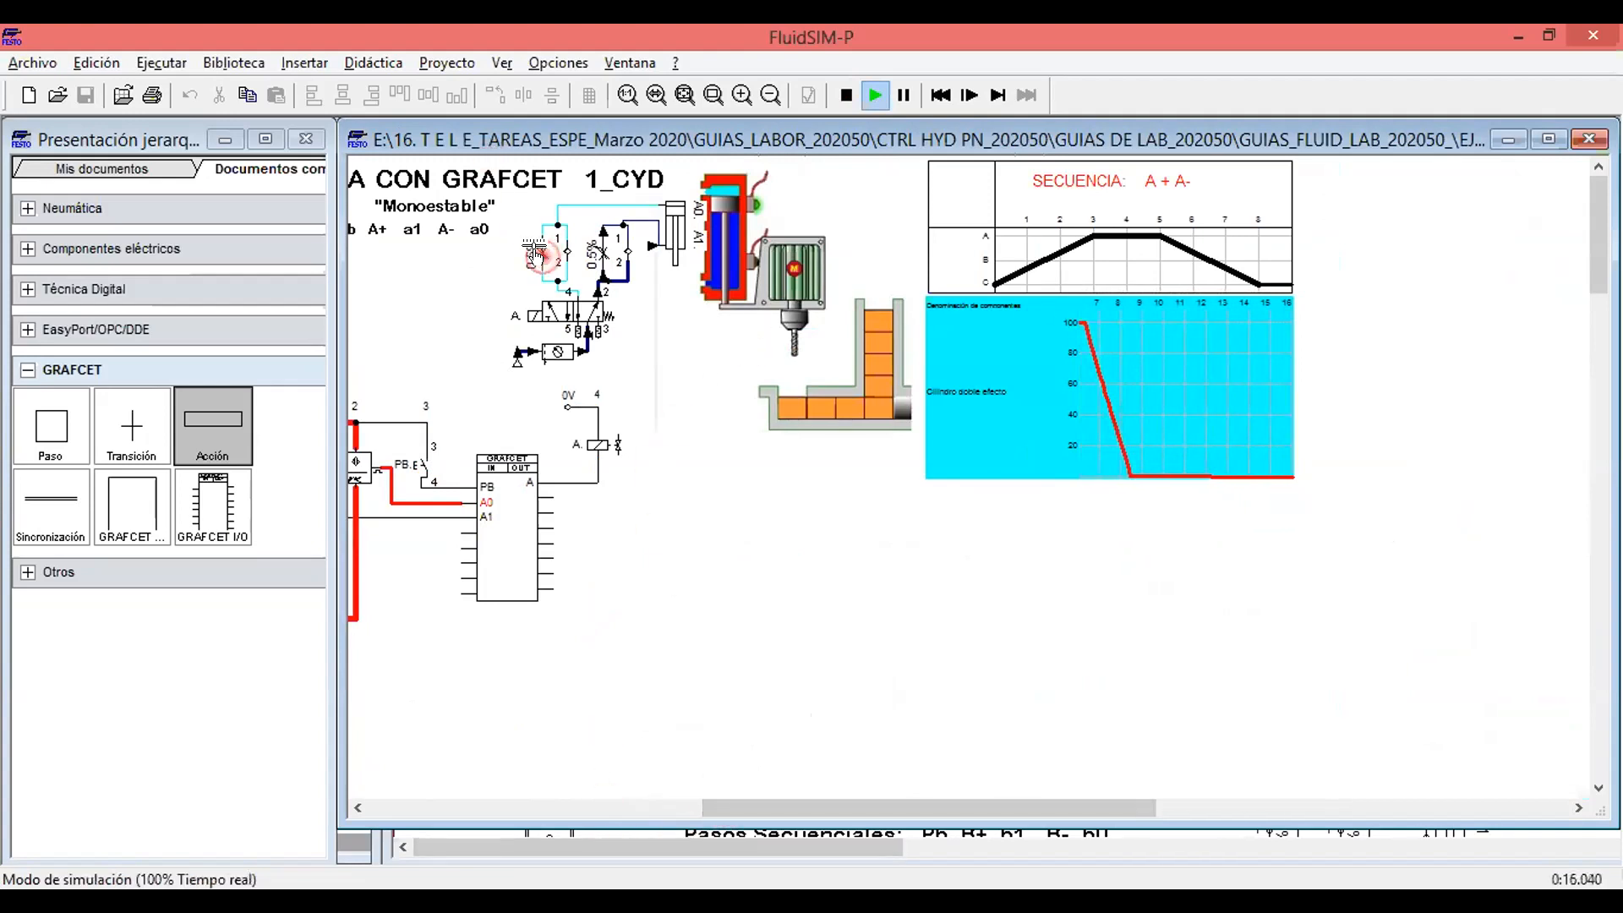
double_click(534, 251)
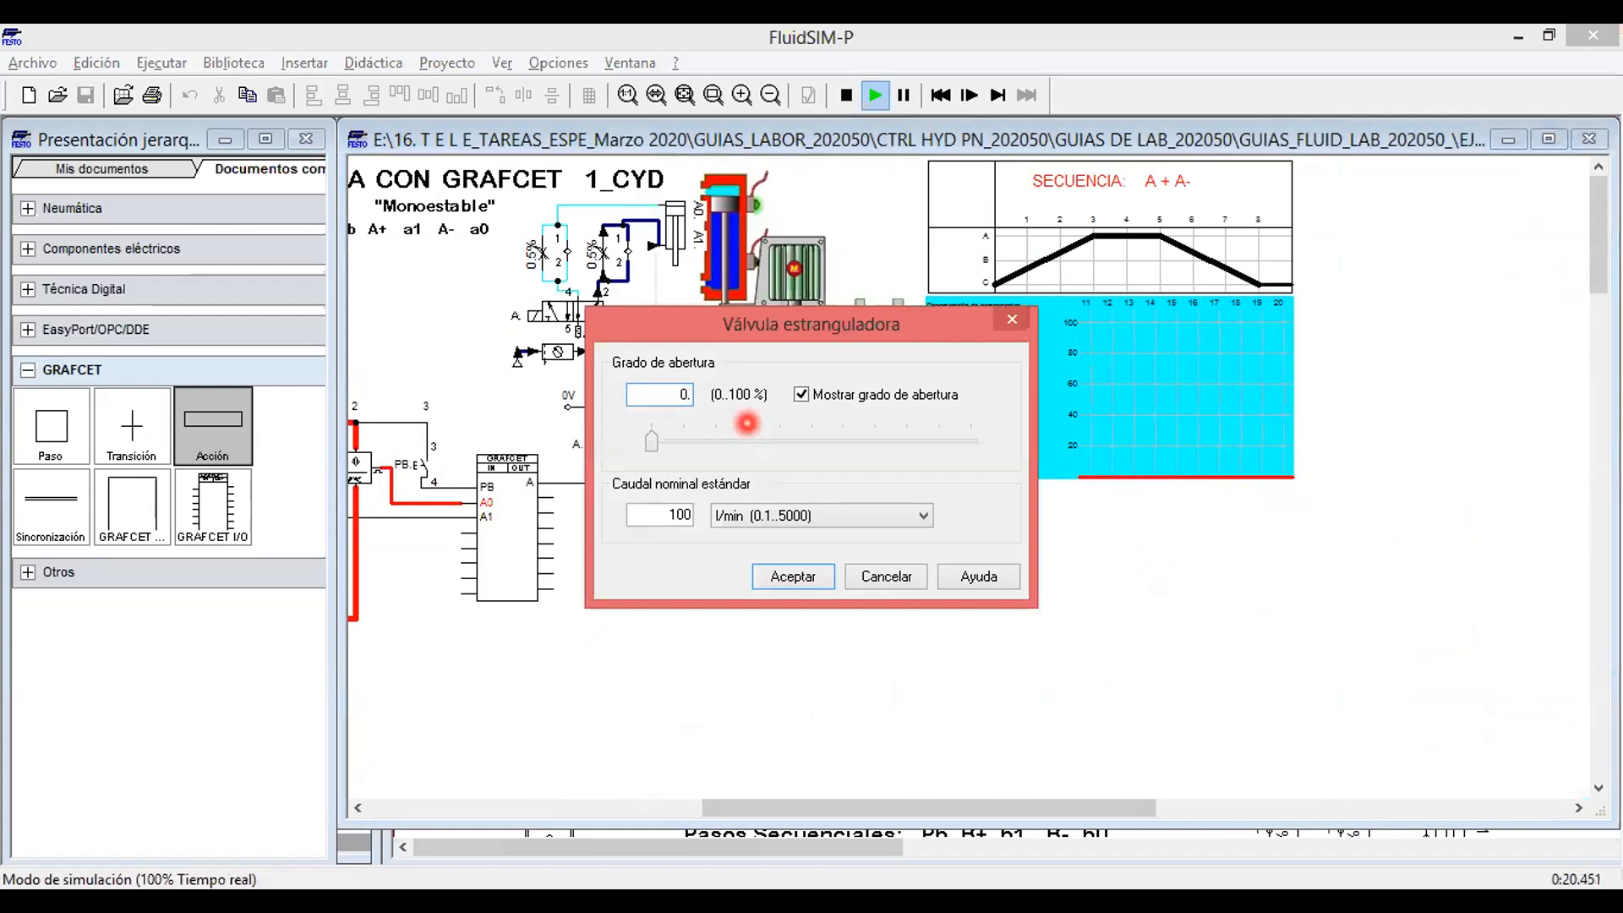
left_click(809, 573)
Set the opening of the throttle valve on the line from valve port 2 to 0.2%.
left_click(597, 251)
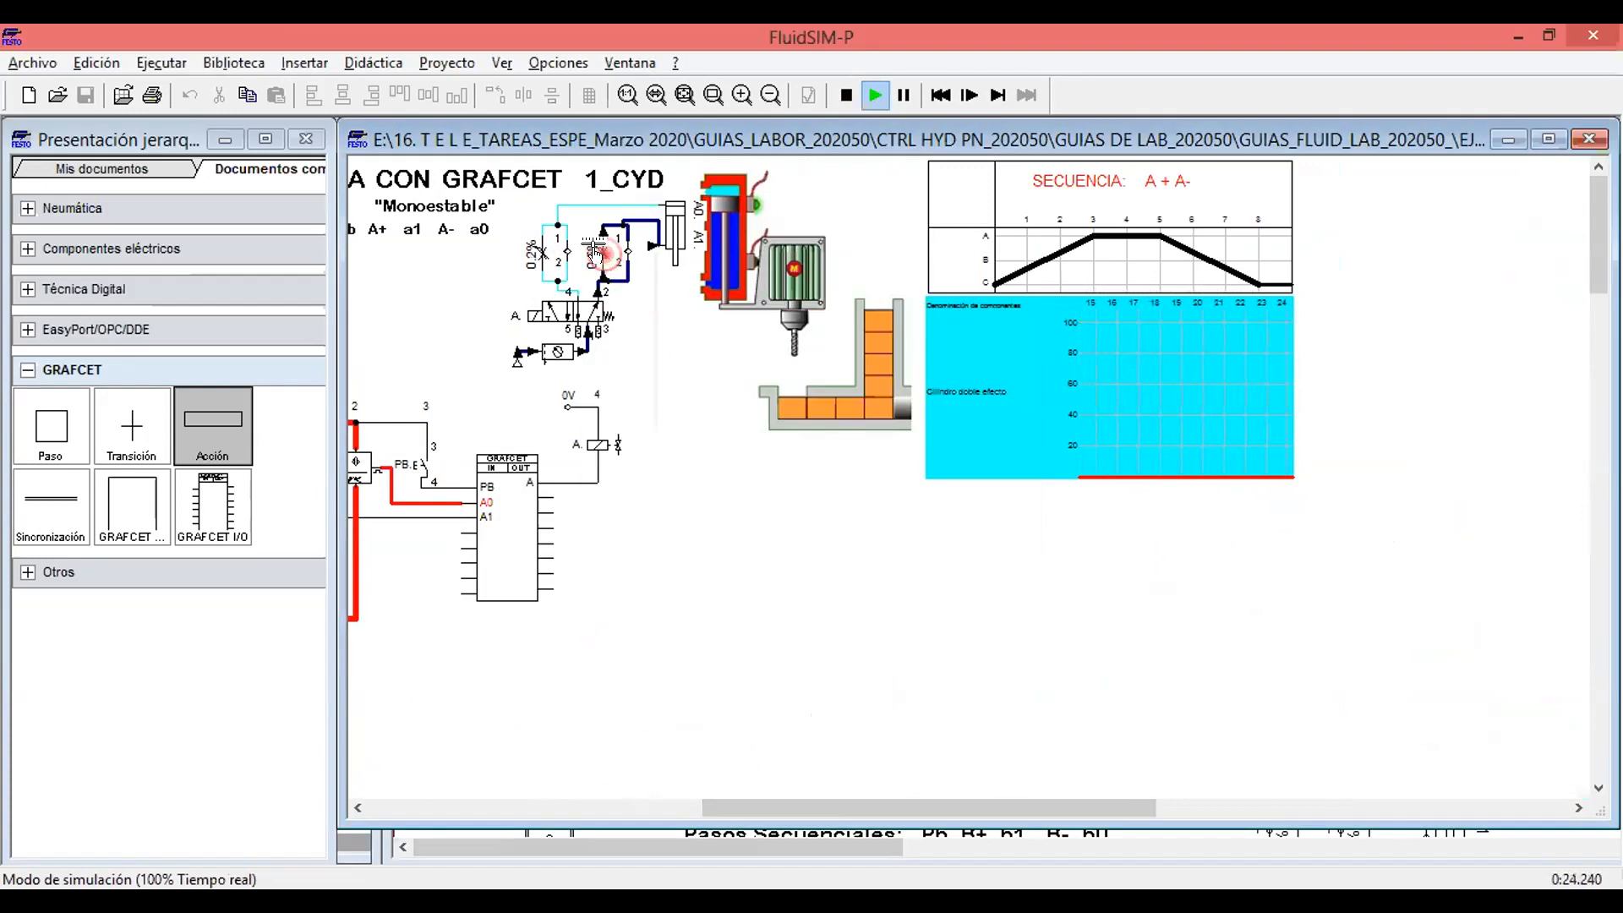
double_click(597, 251)
type("0.2")
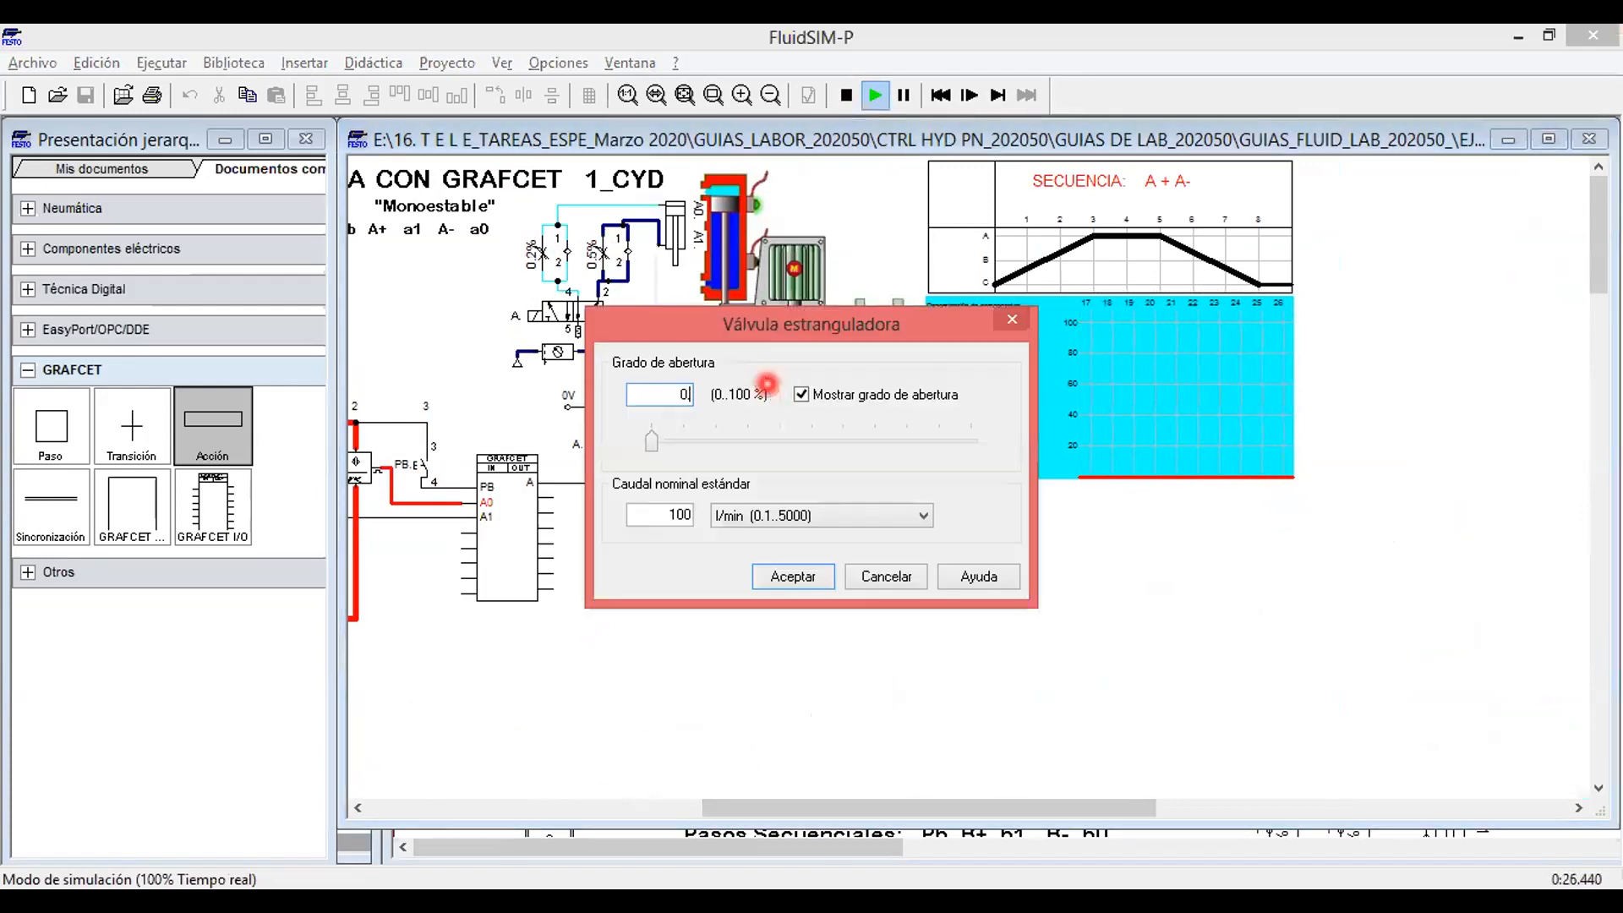
left_click(814, 578)
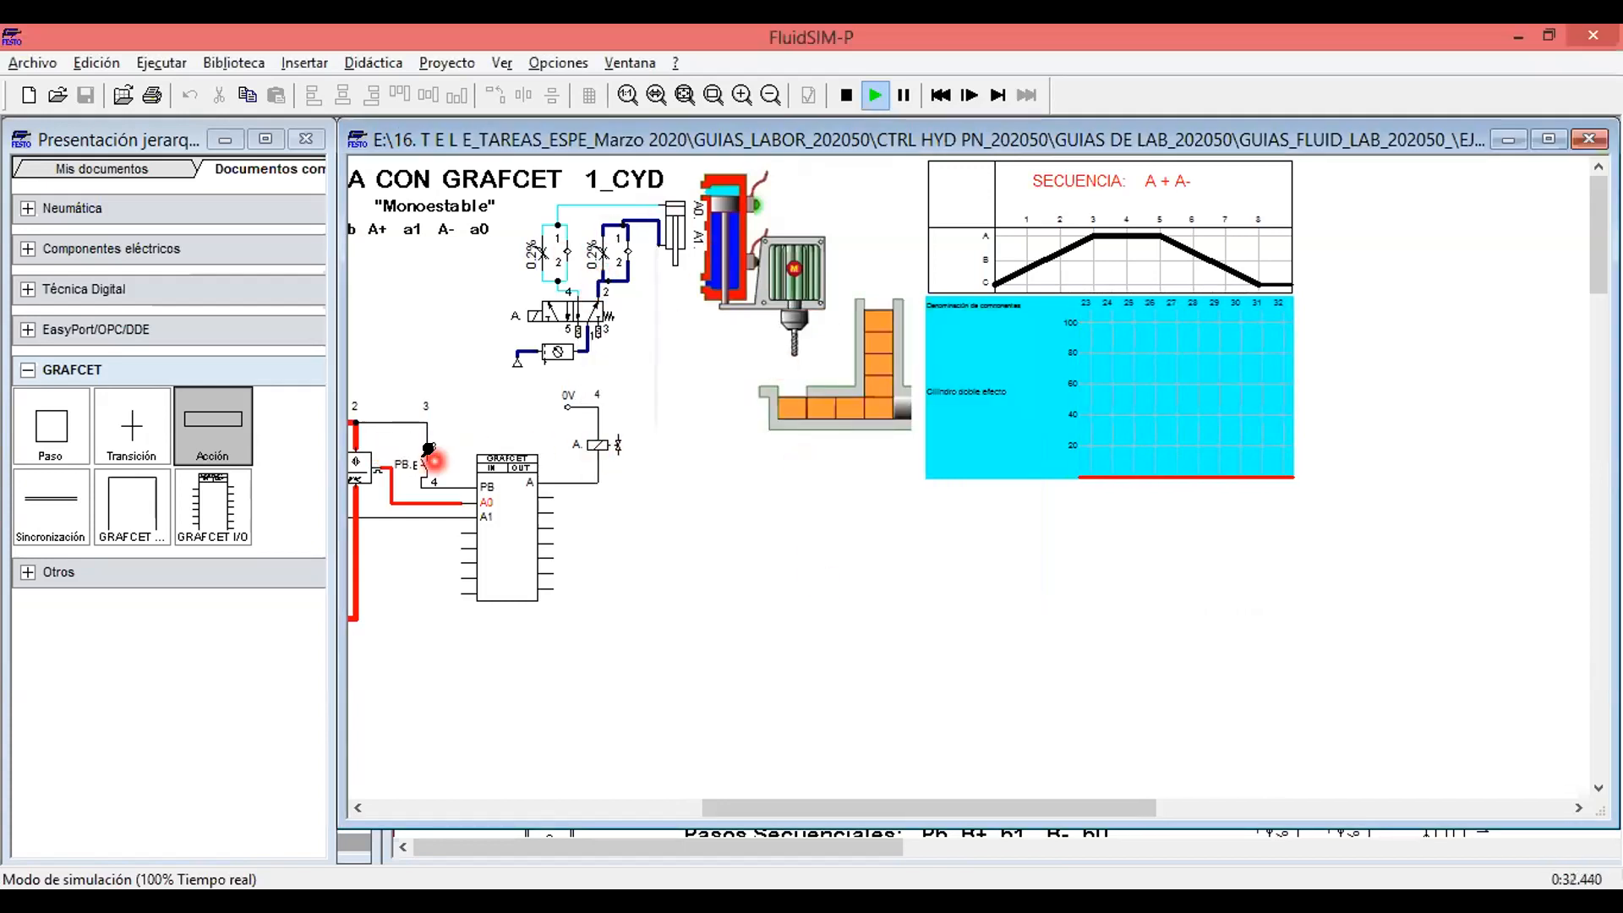
Actuate the PB pushbutton with the reduced throttle openings and check the cylinder cycle and the GRAFCET sequence.
left_click(425, 467)
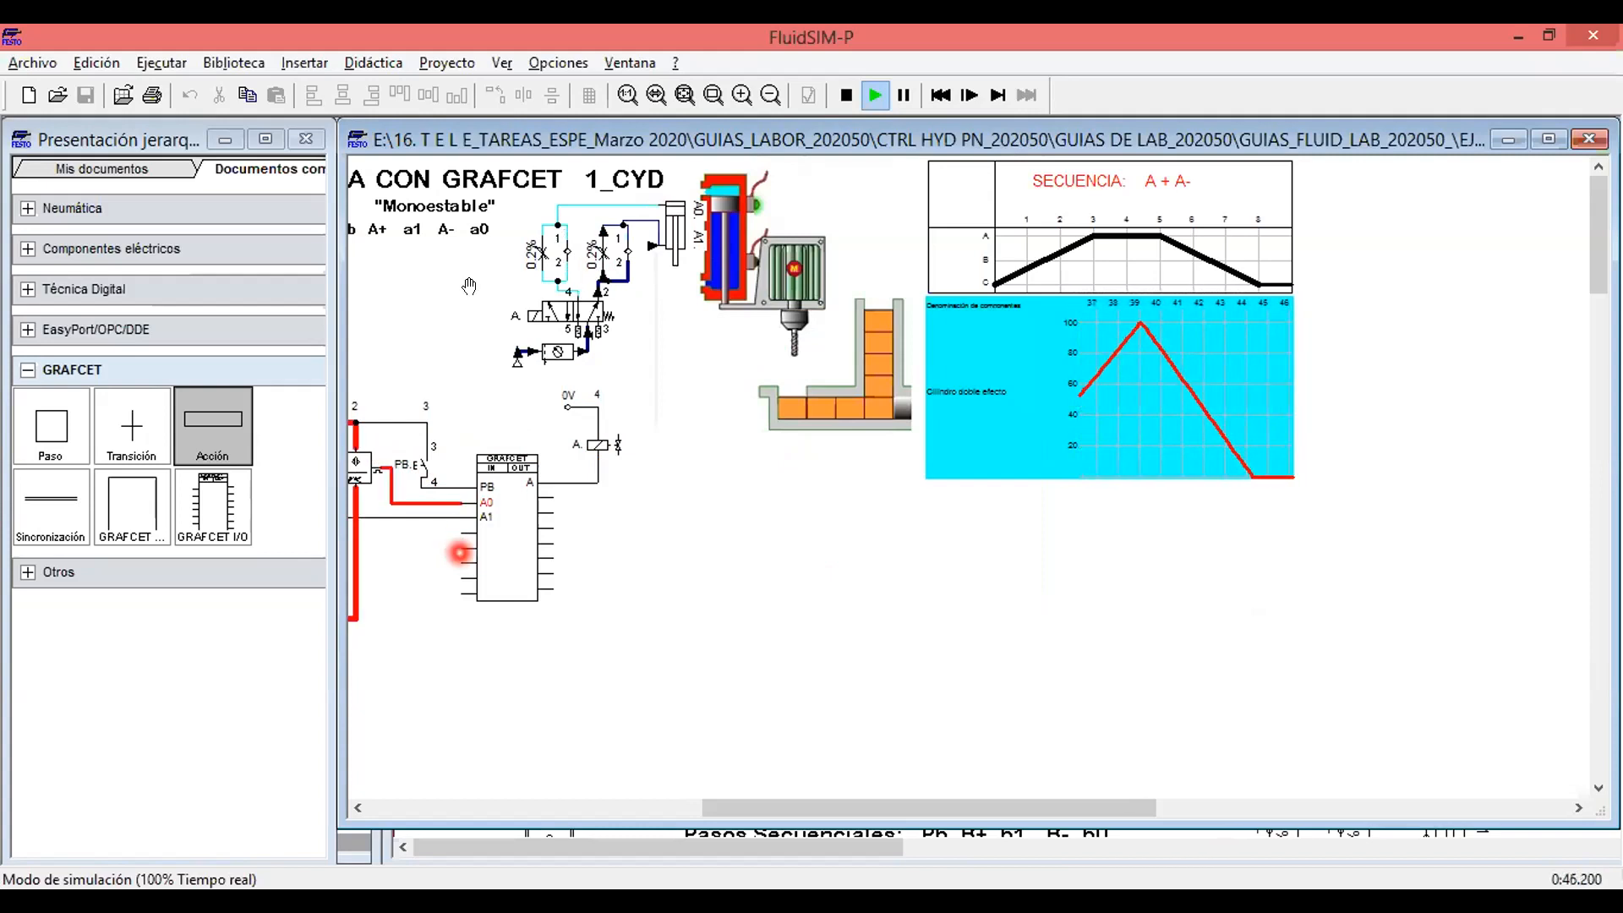
left_click_drag(830, 805, 673, 820)
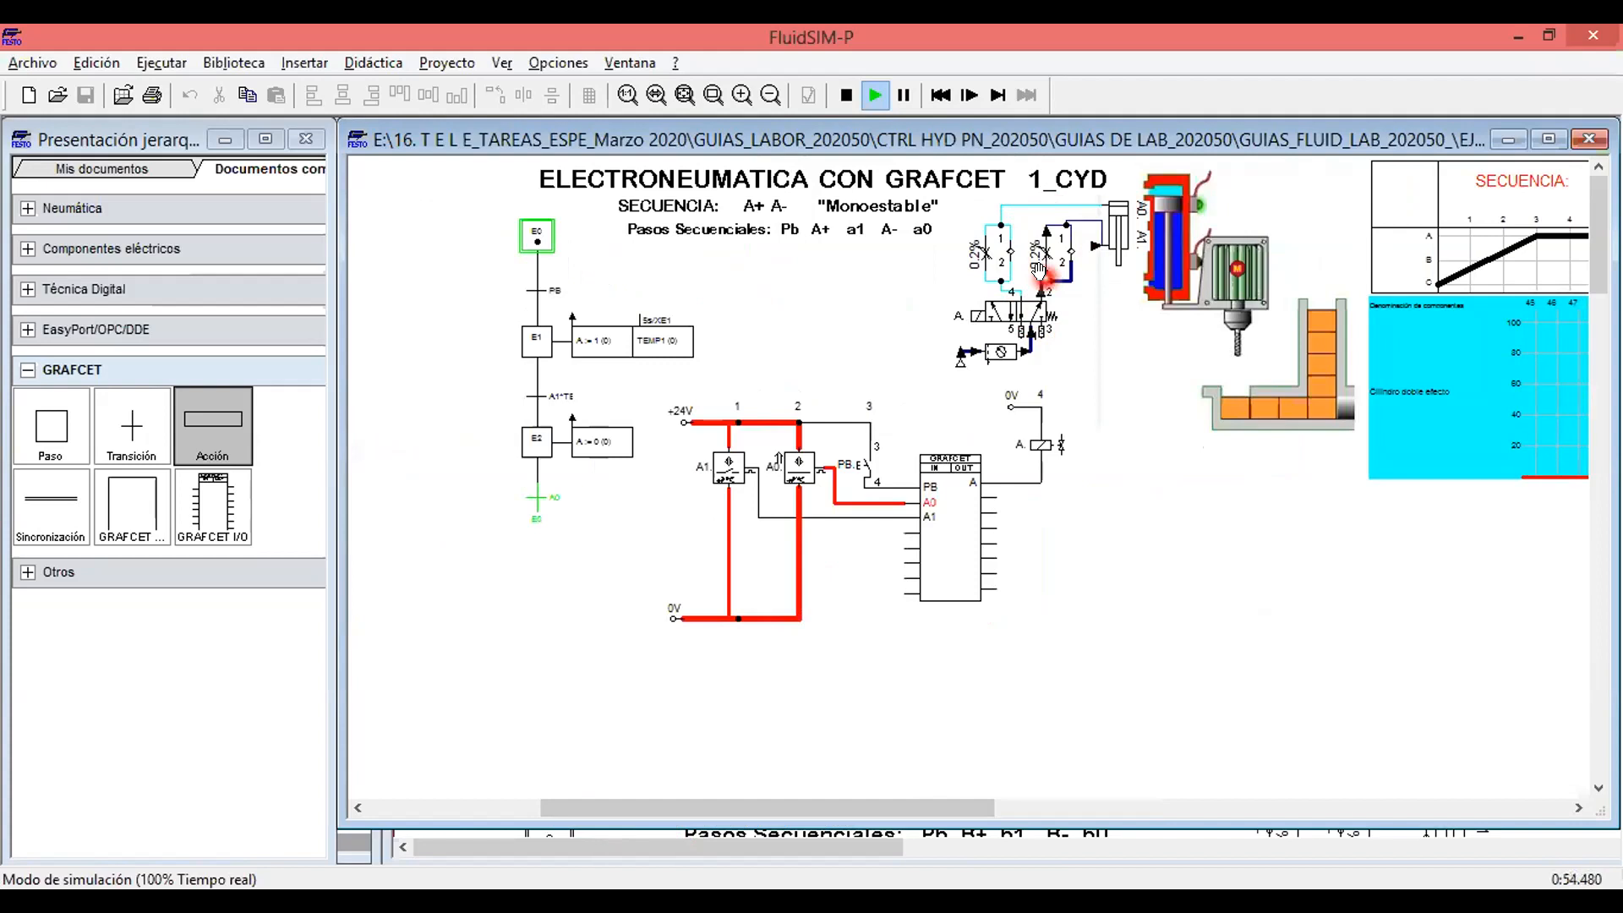
scroll(1039, 271, "up", 1)
scroll(1326, 418, "down", 1)
scroll(1326, 419, "up", 1)
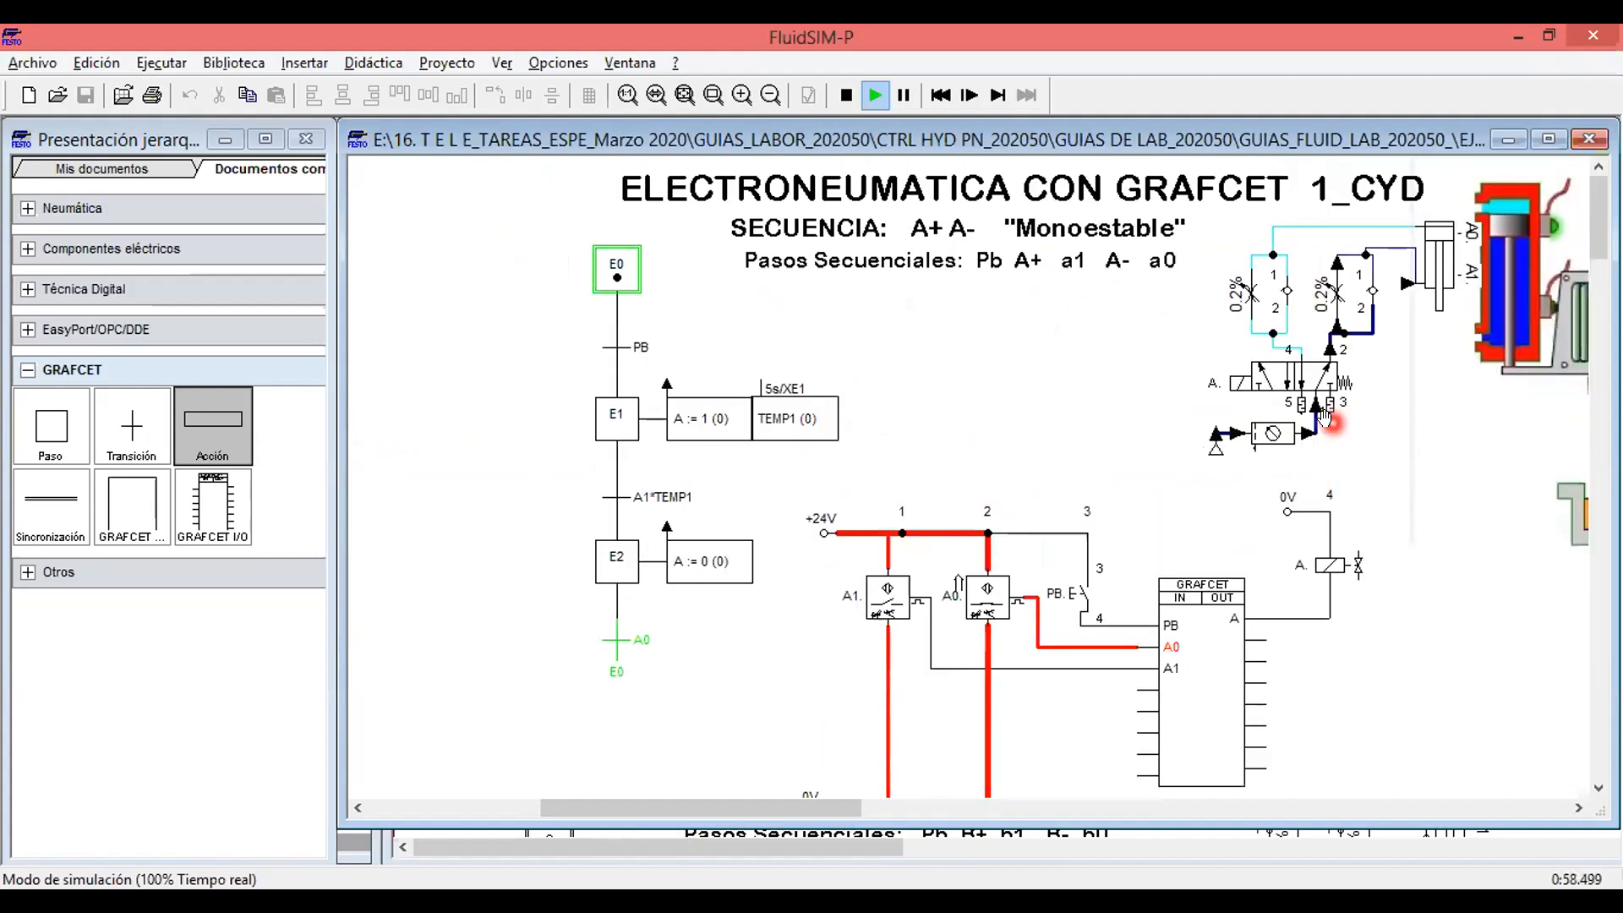
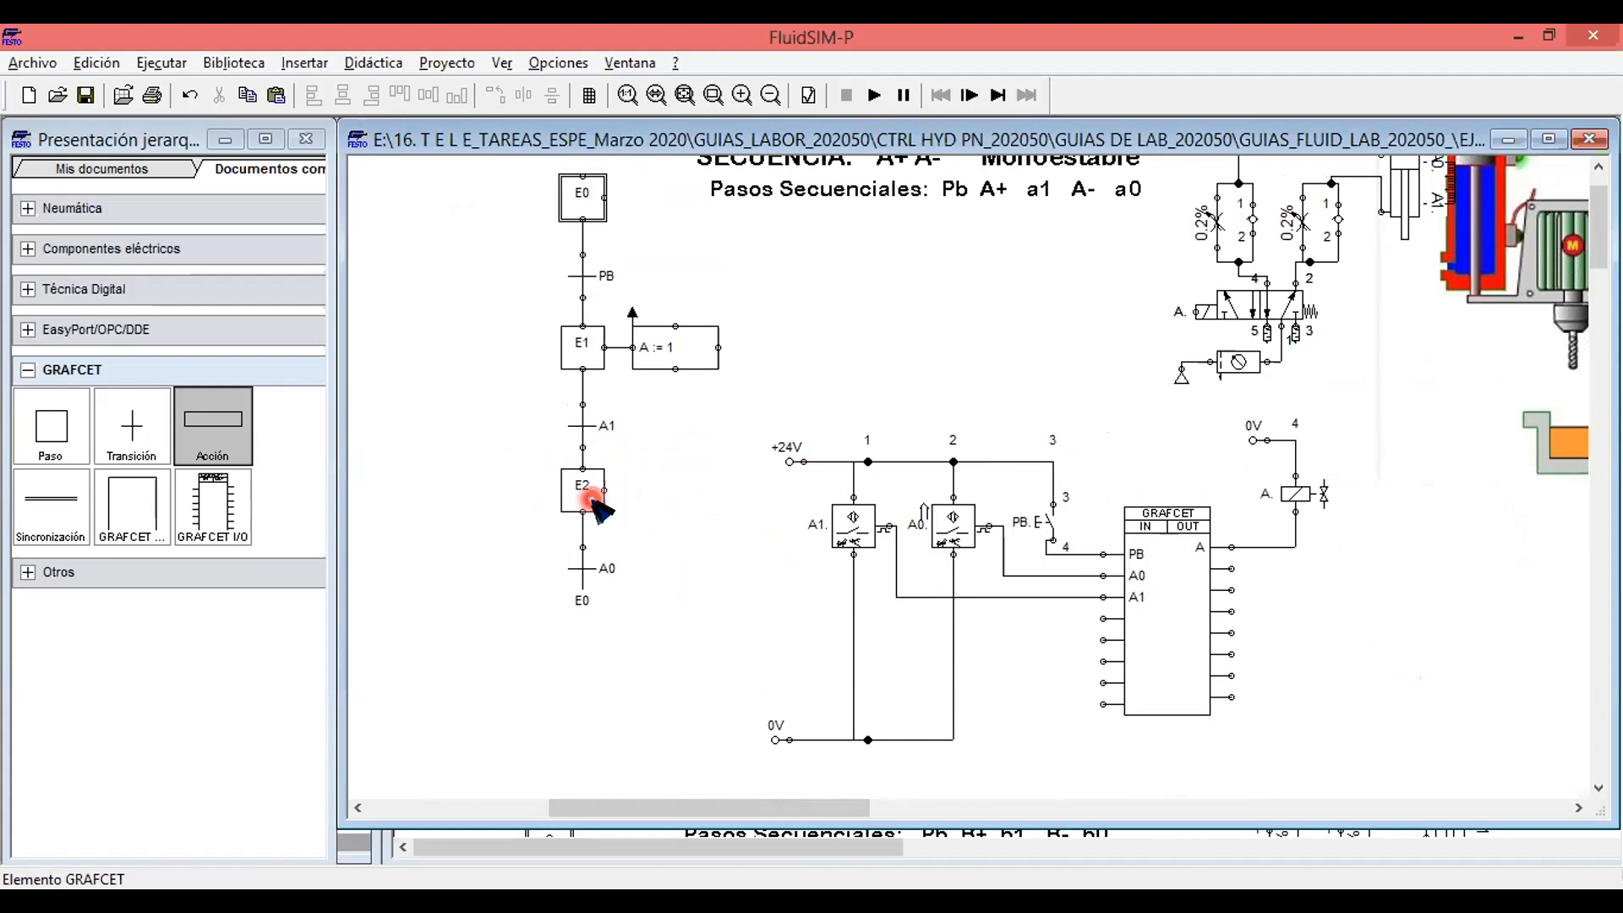
Attach a new action to step E2 and define it as a conditional action with the variable TEMP1.
left_click_drag(212, 423, 603, 491)
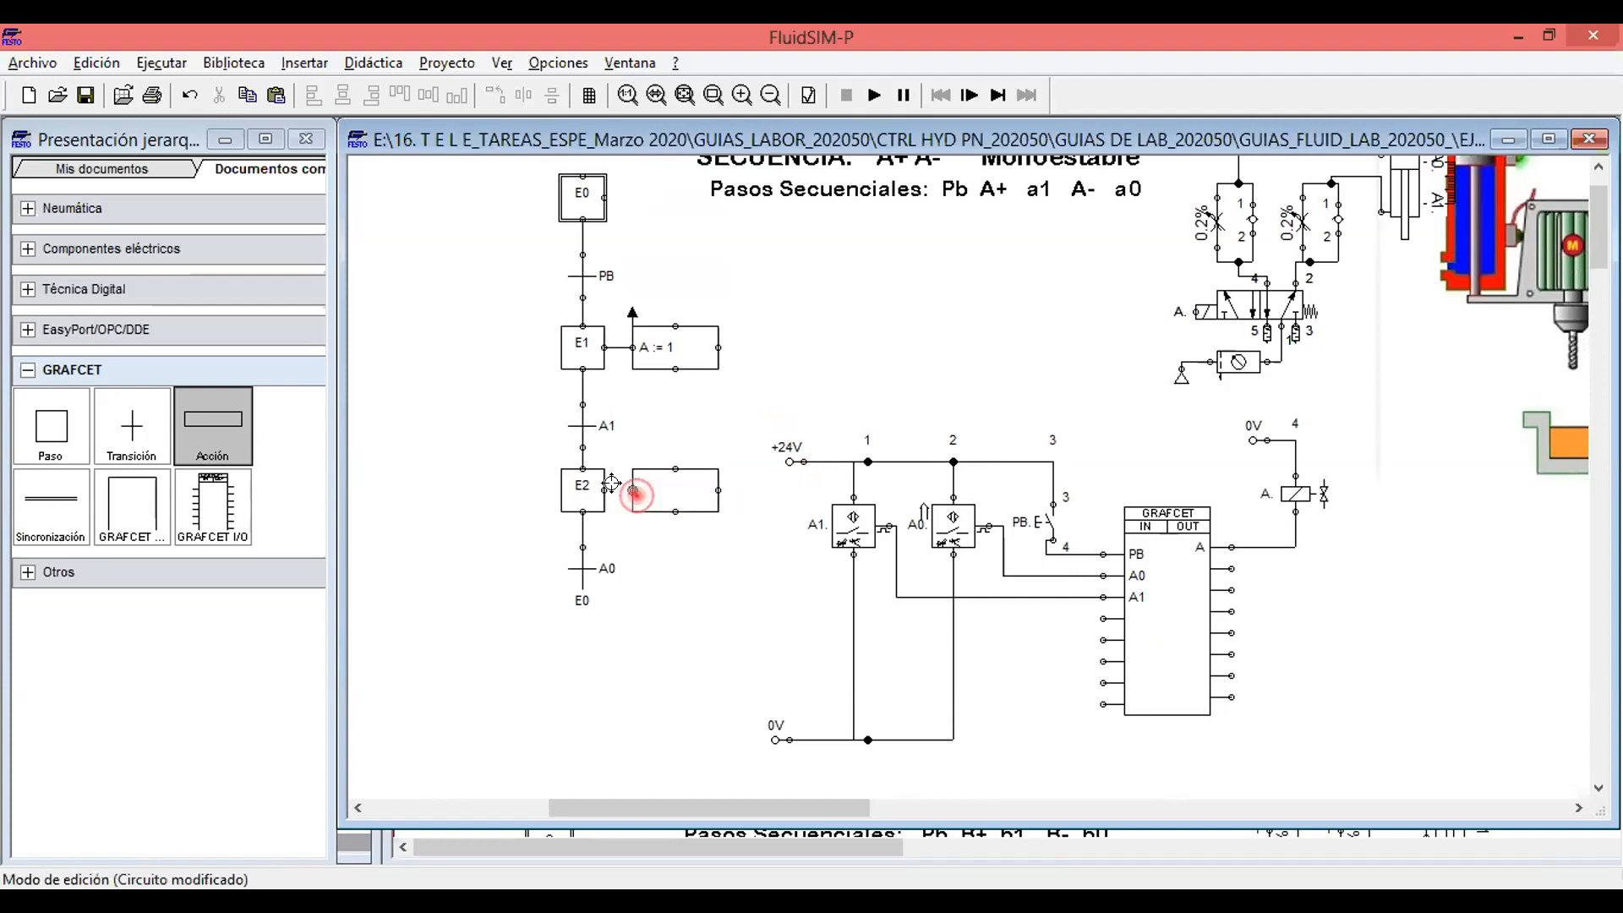
left_click(676, 489)
double_click(676, 490)
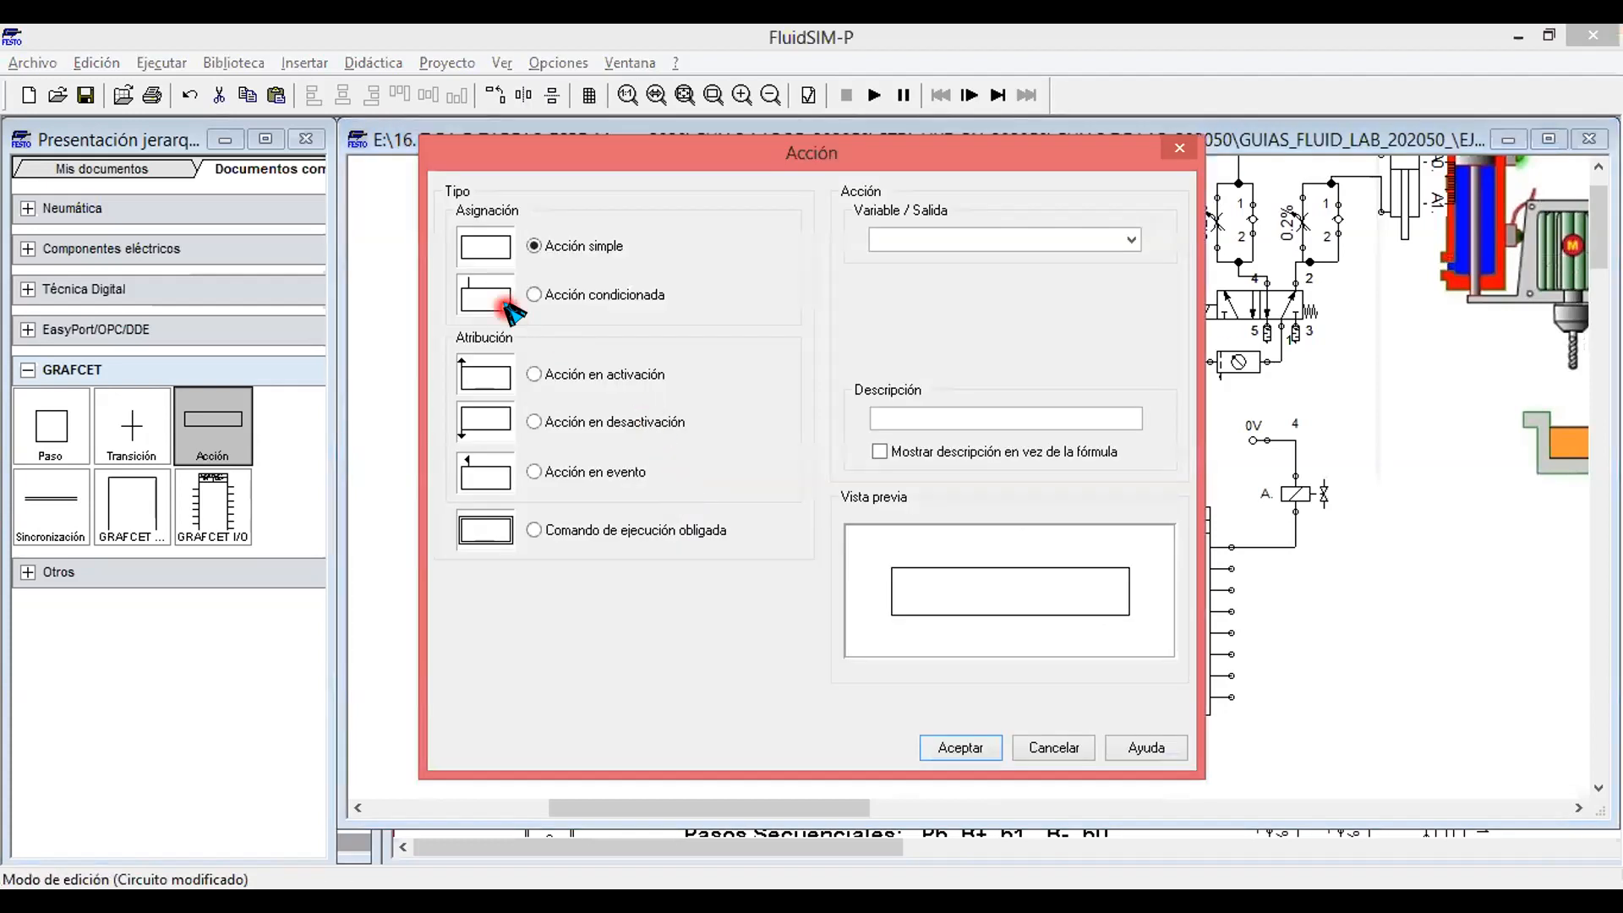
left_click(533, 295)
left_click(1131, 240)
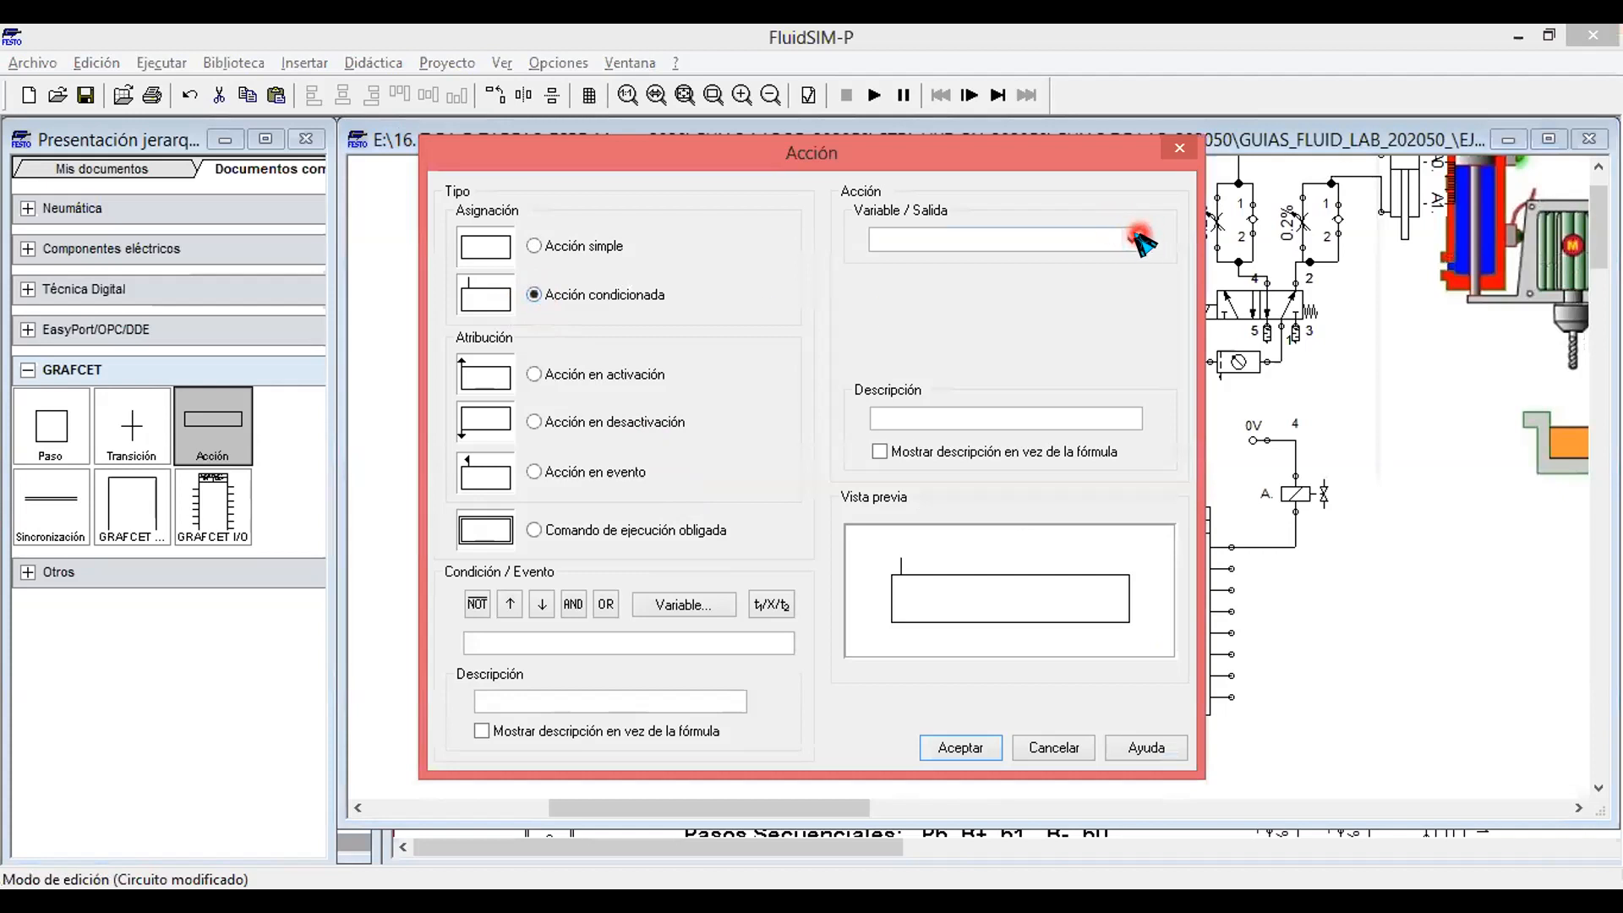
left_click(1019, 351)
left_click(906, 230)
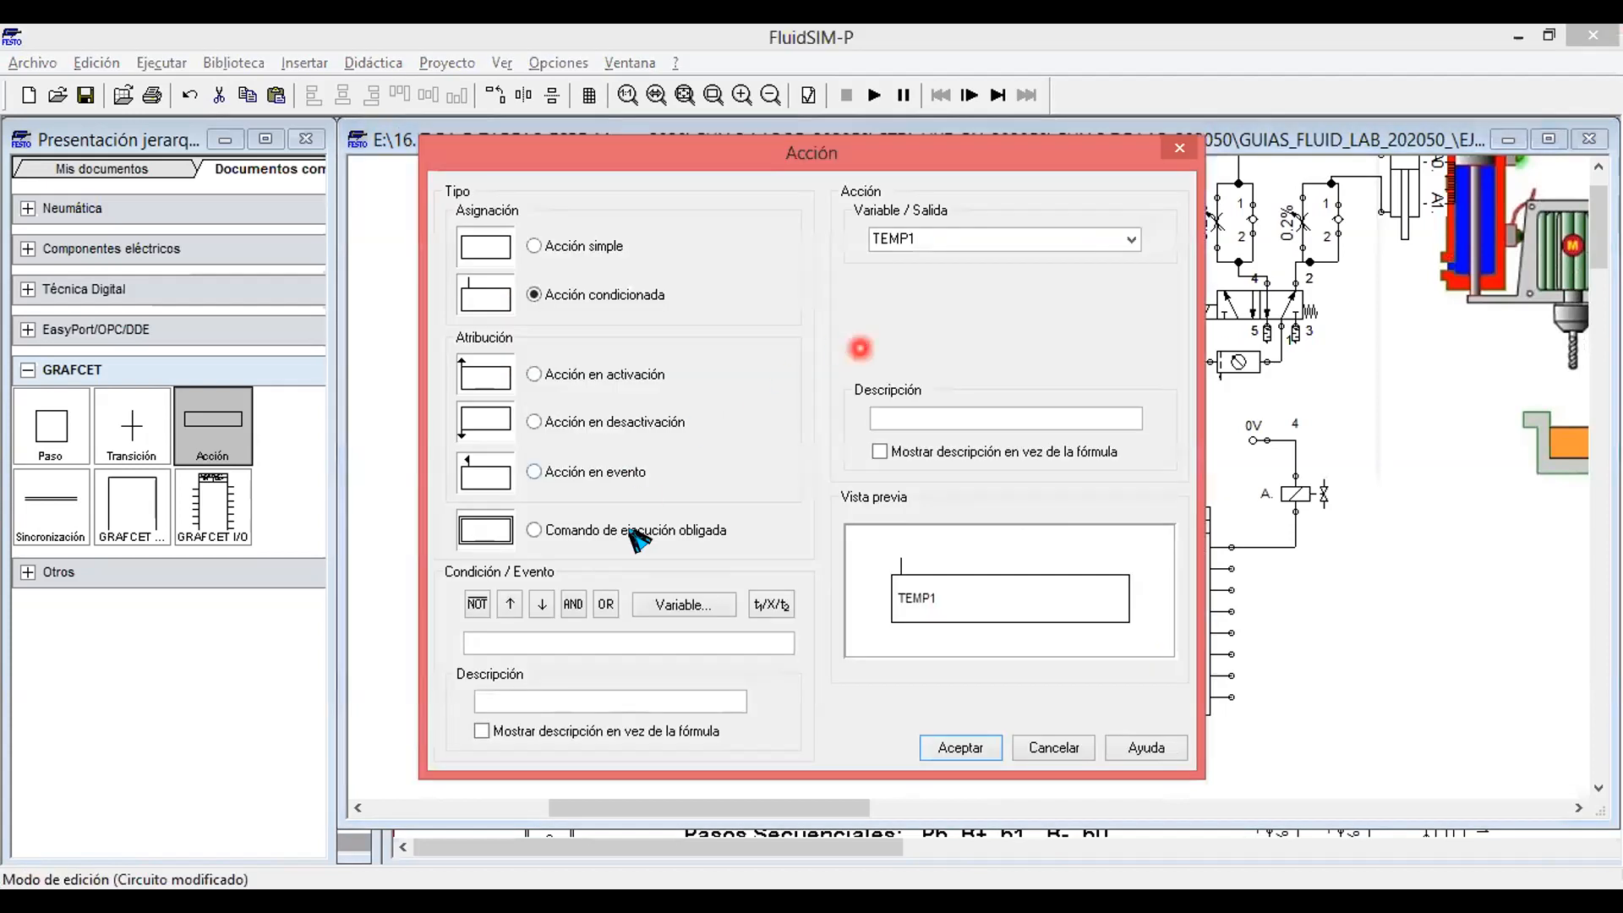
Set the condition of the TEMP1 action on step E2 to a 3 s switch-on delay of variable XE2.
left_click(771, 605)
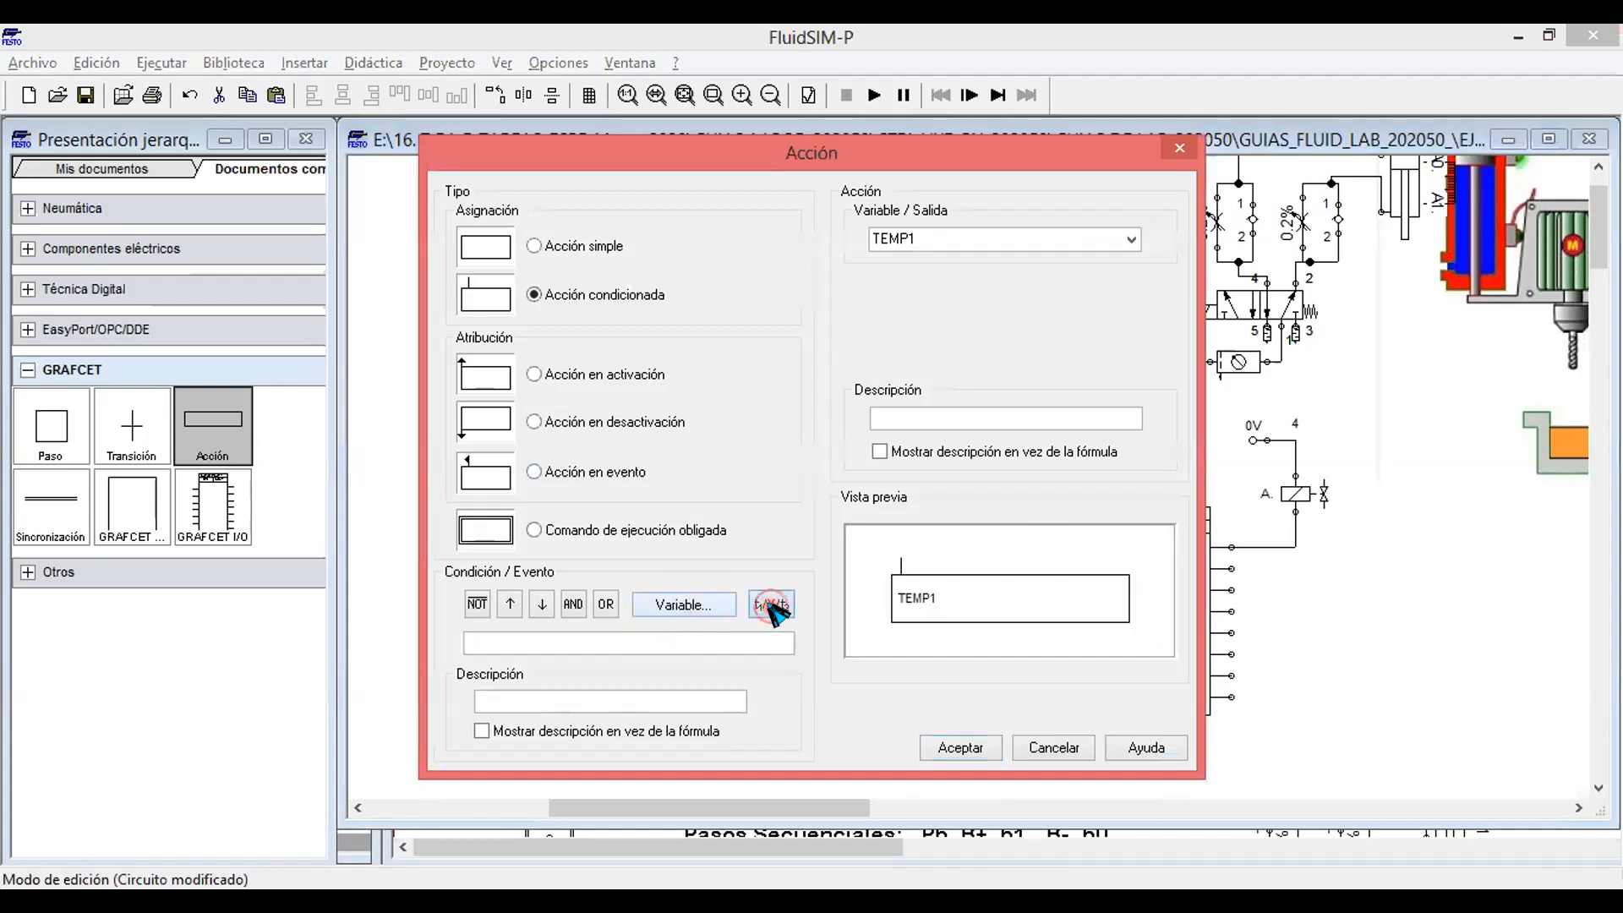
type("3")
left_click(865, 453)
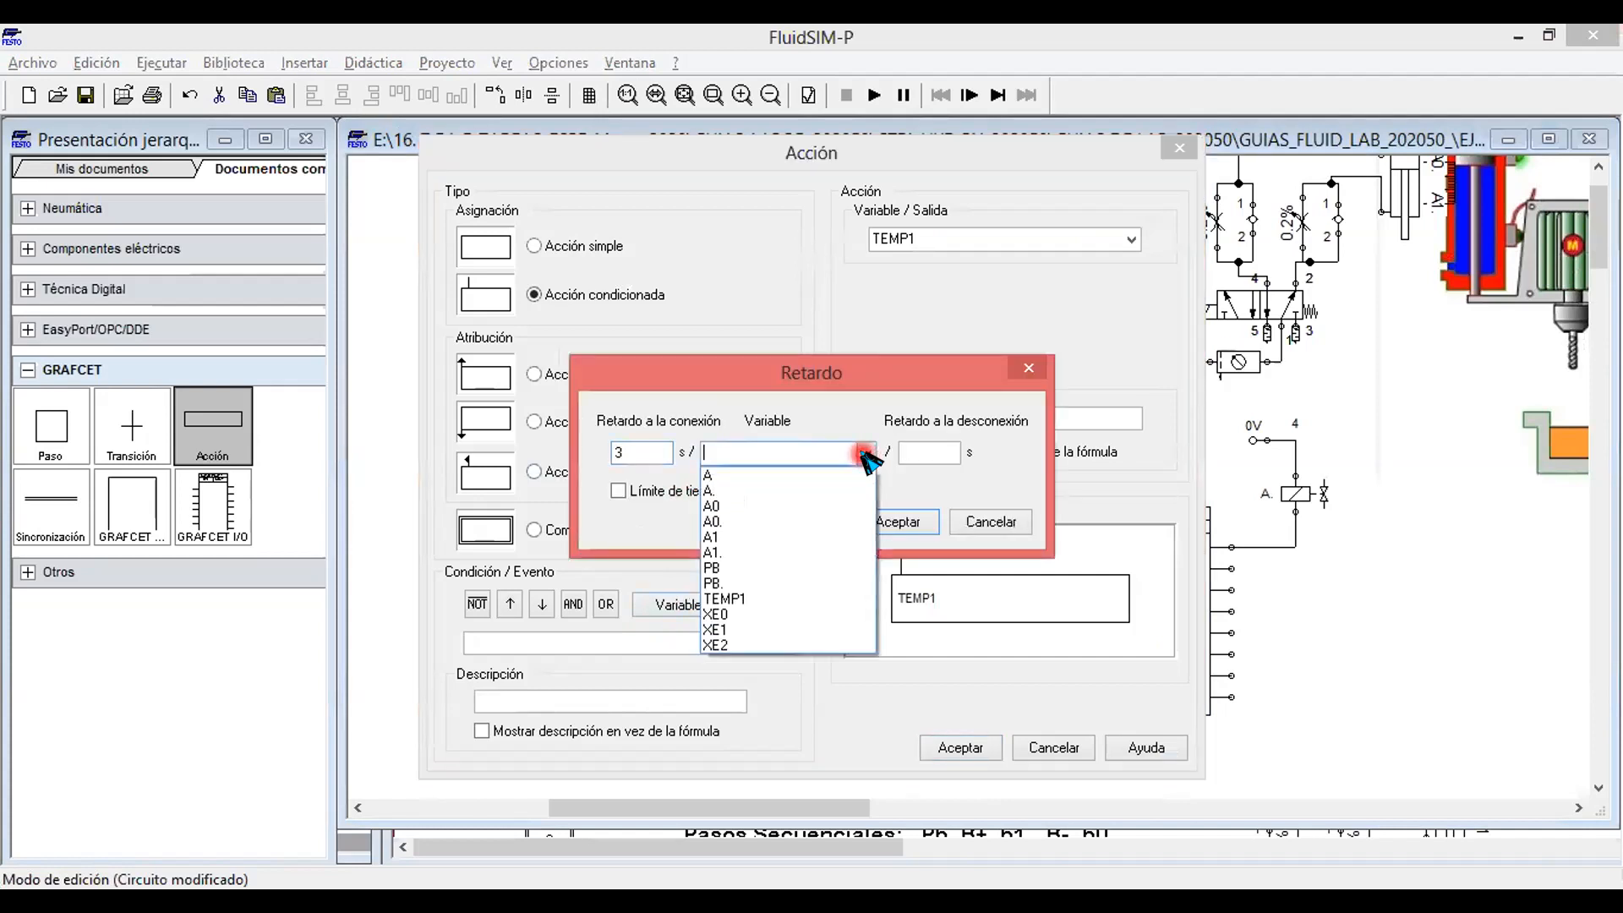
left_click(935, 198)
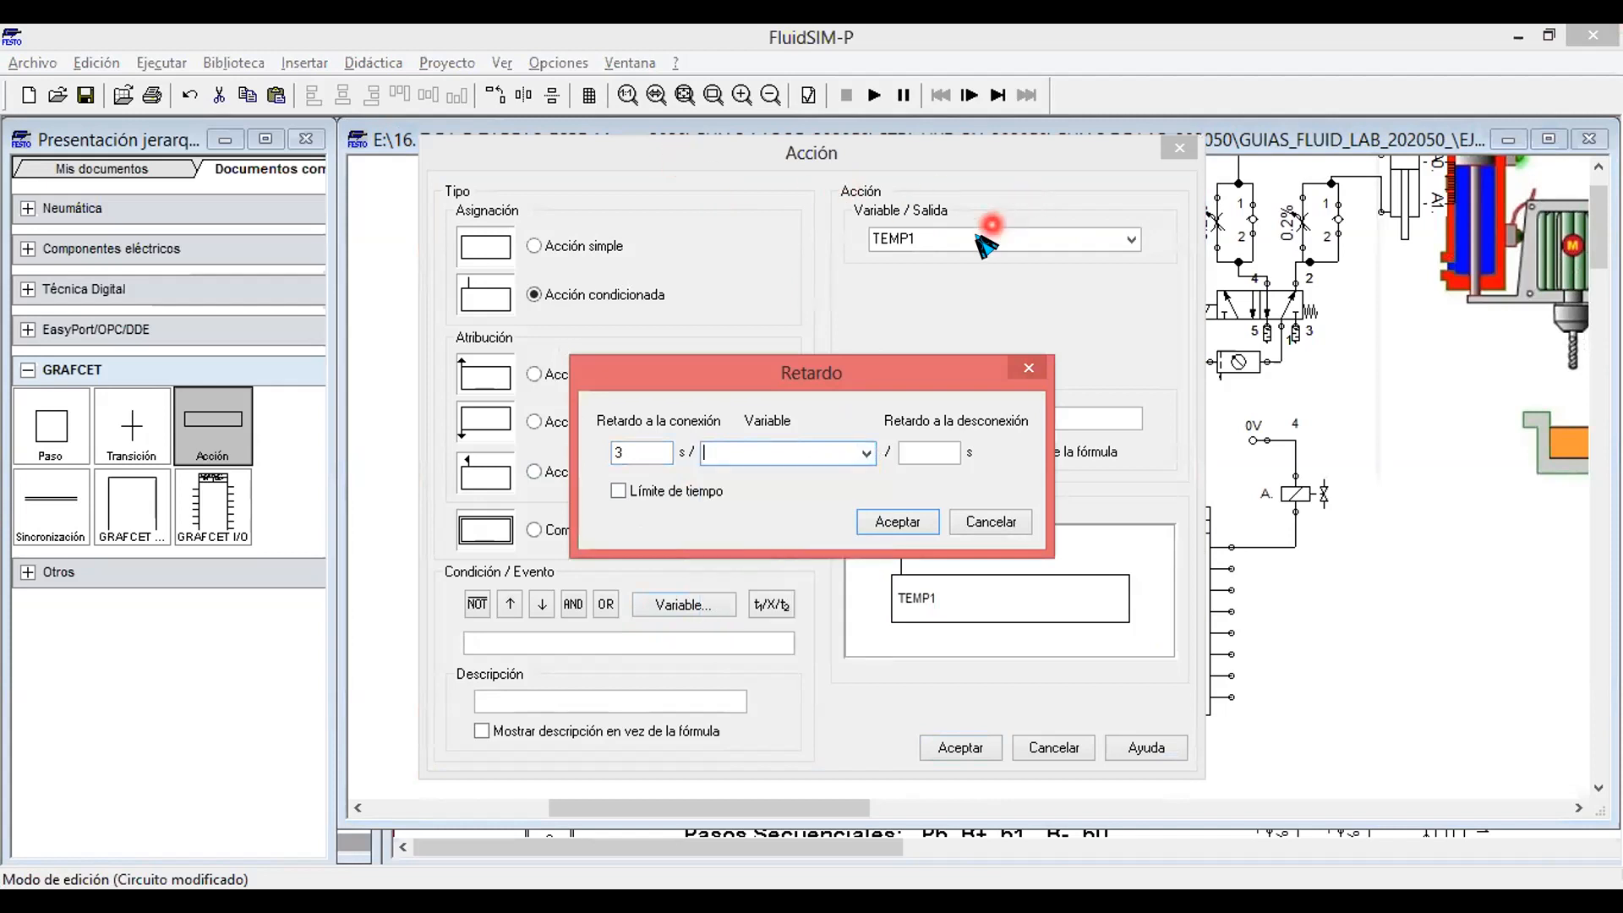
left_click(866, 453)
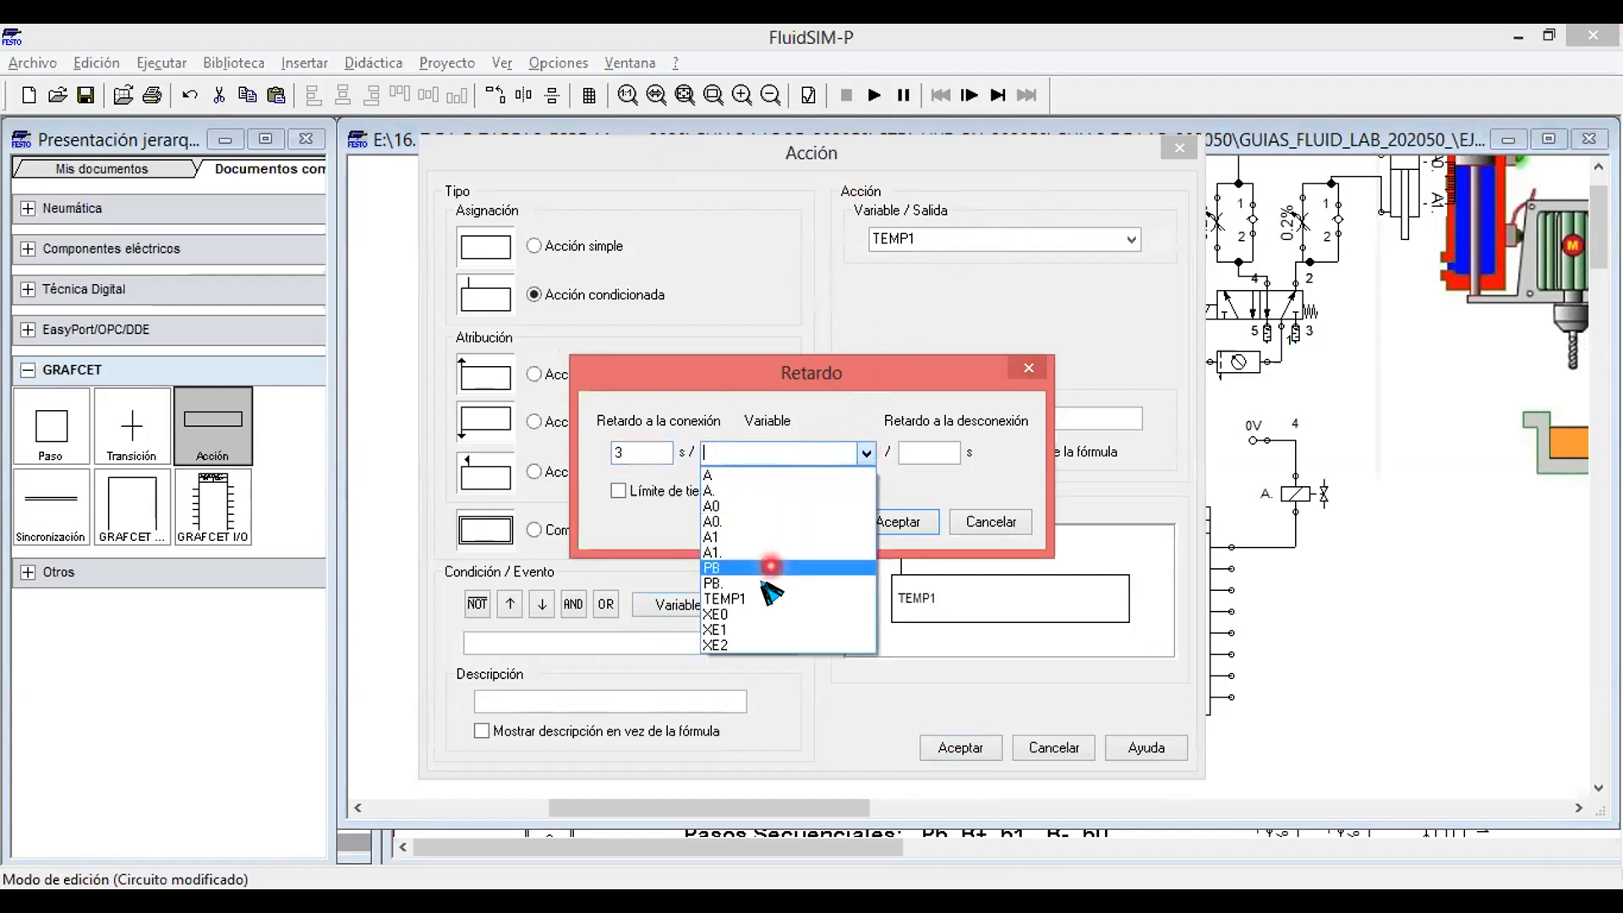
left_click(729, 645)
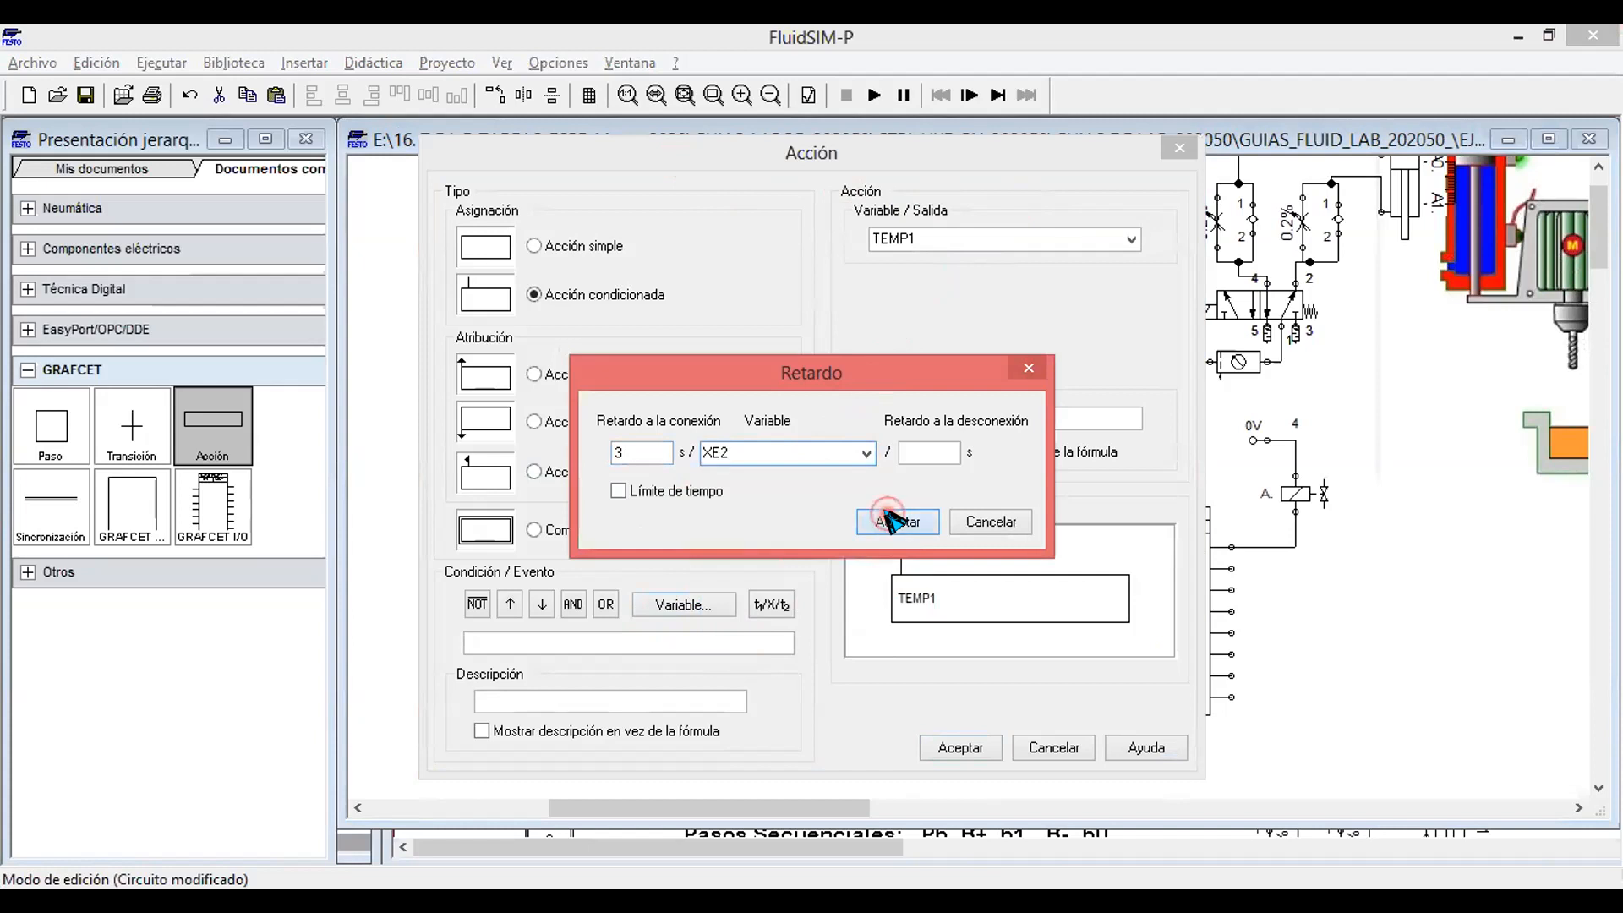
left_click(889, 517)
left_click(961, 748)
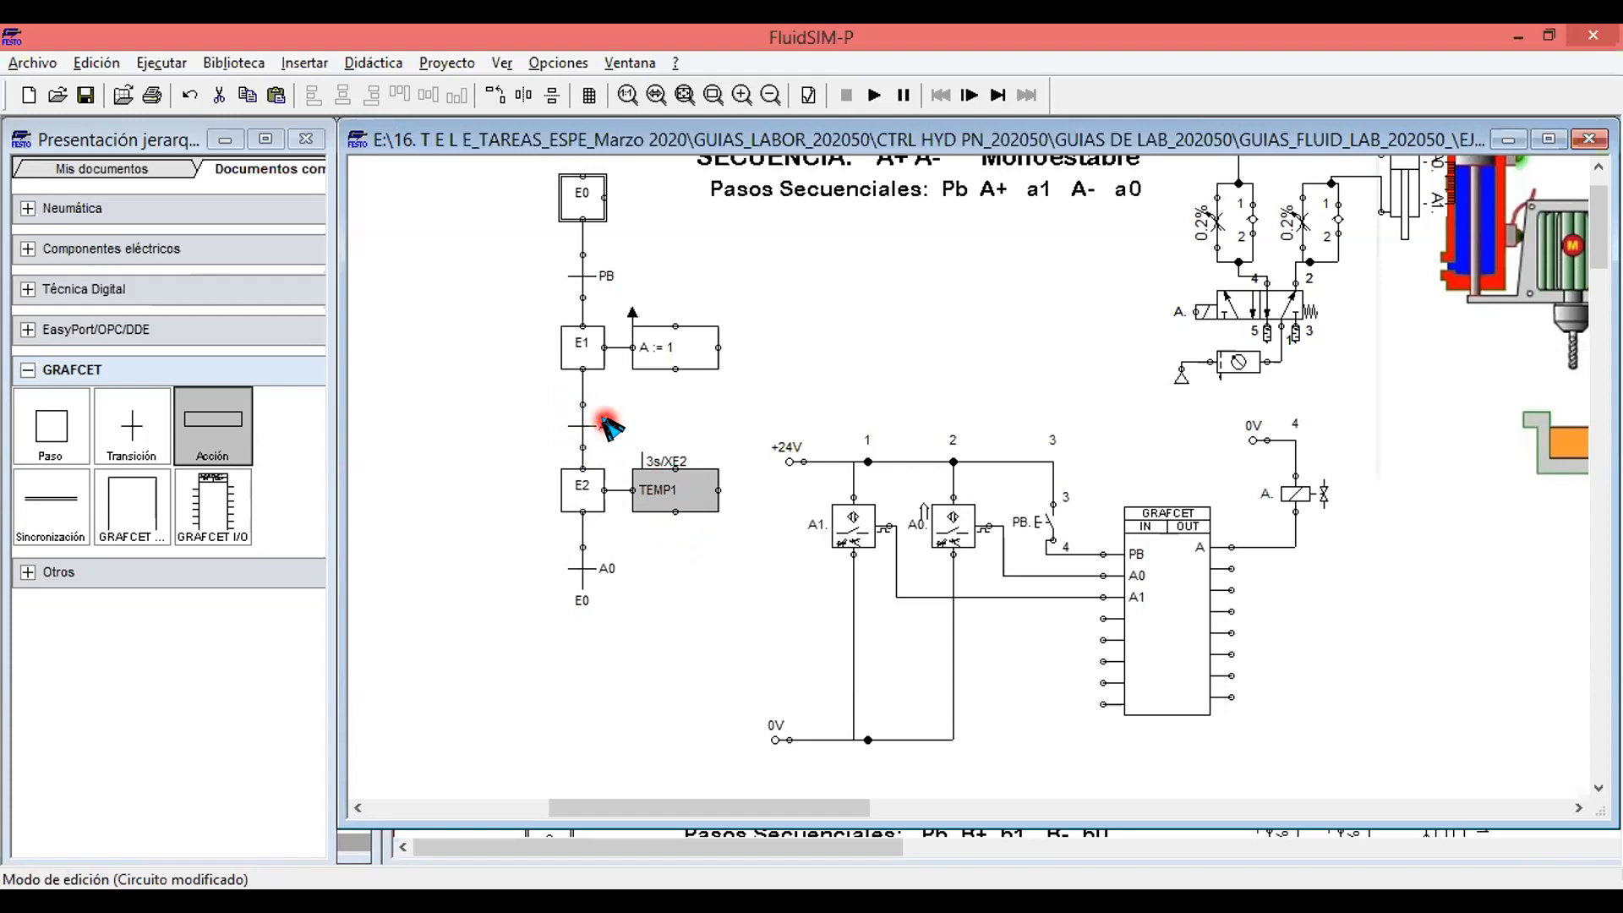
Move the A0 transition further down and delete the connection between it and step E2.
left_click_drag(583, 569, 577, 686)
left_click(634, 647)
left_click(582, 587)
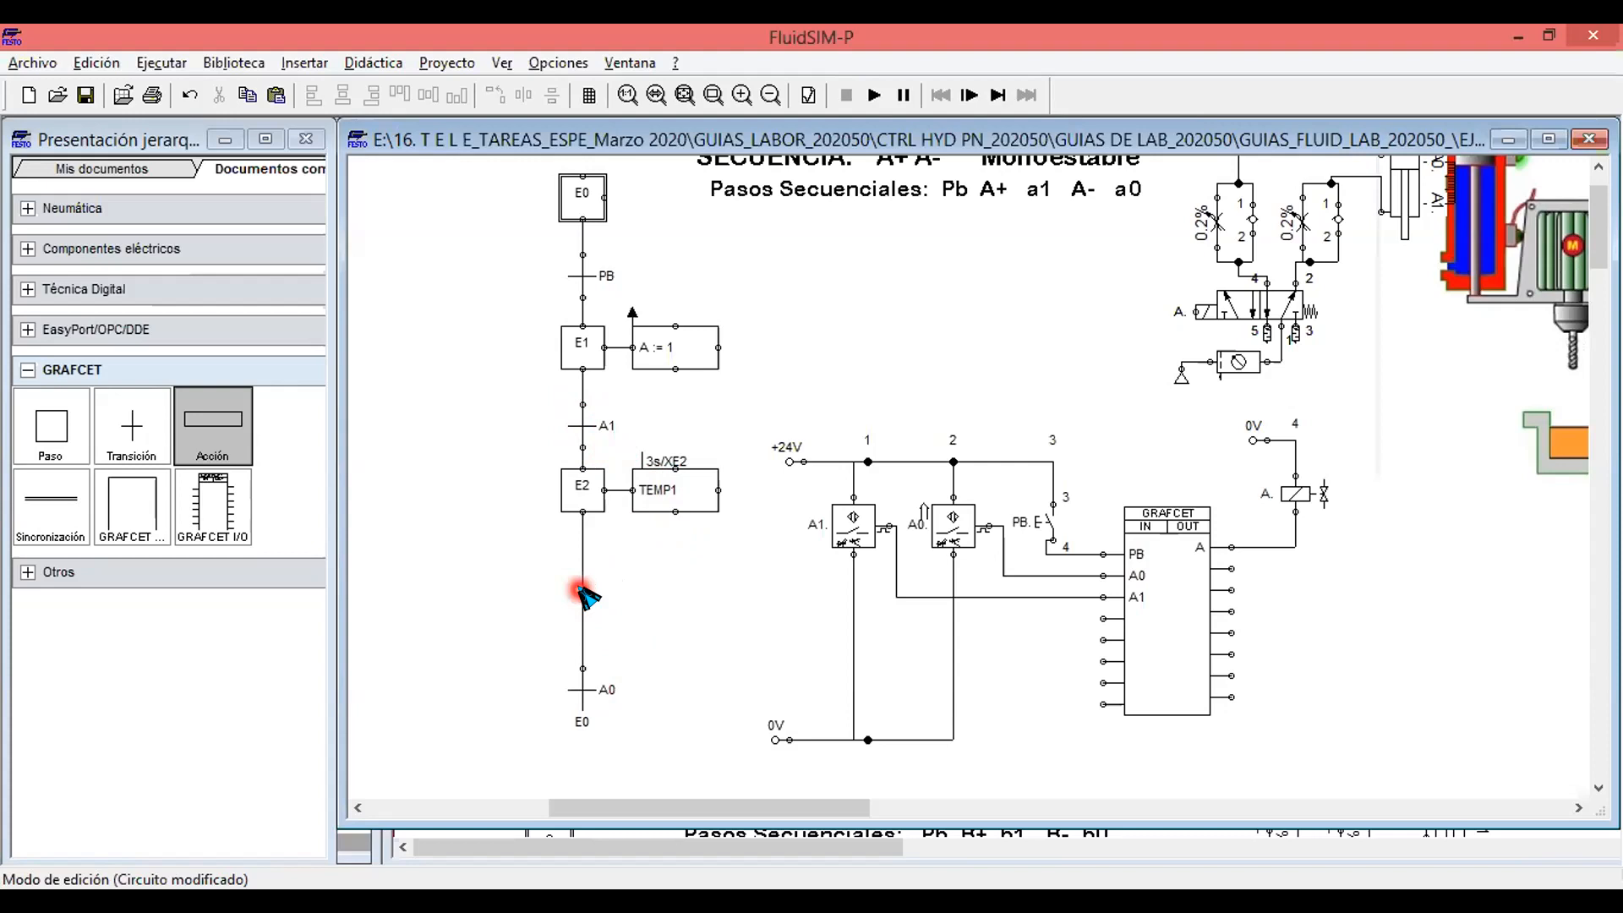
left_click(574, 594)
key("Delete")
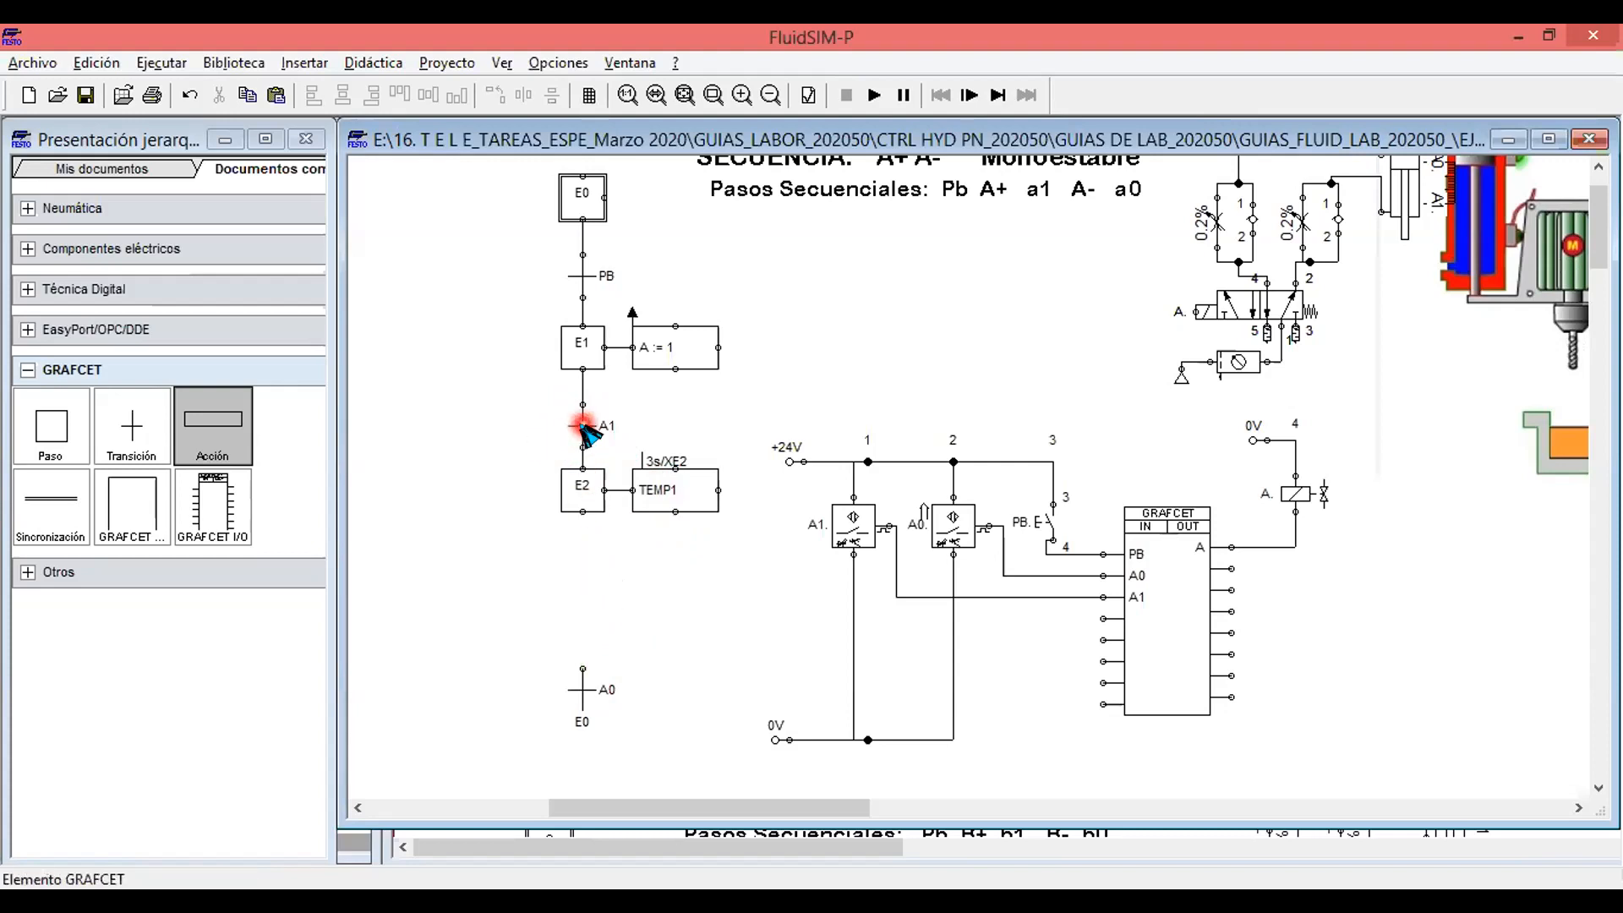
Insert a new transition below step E2, connect it to the step and shift it slightly upward.
left_click_drag(131, 427, 582, 602)
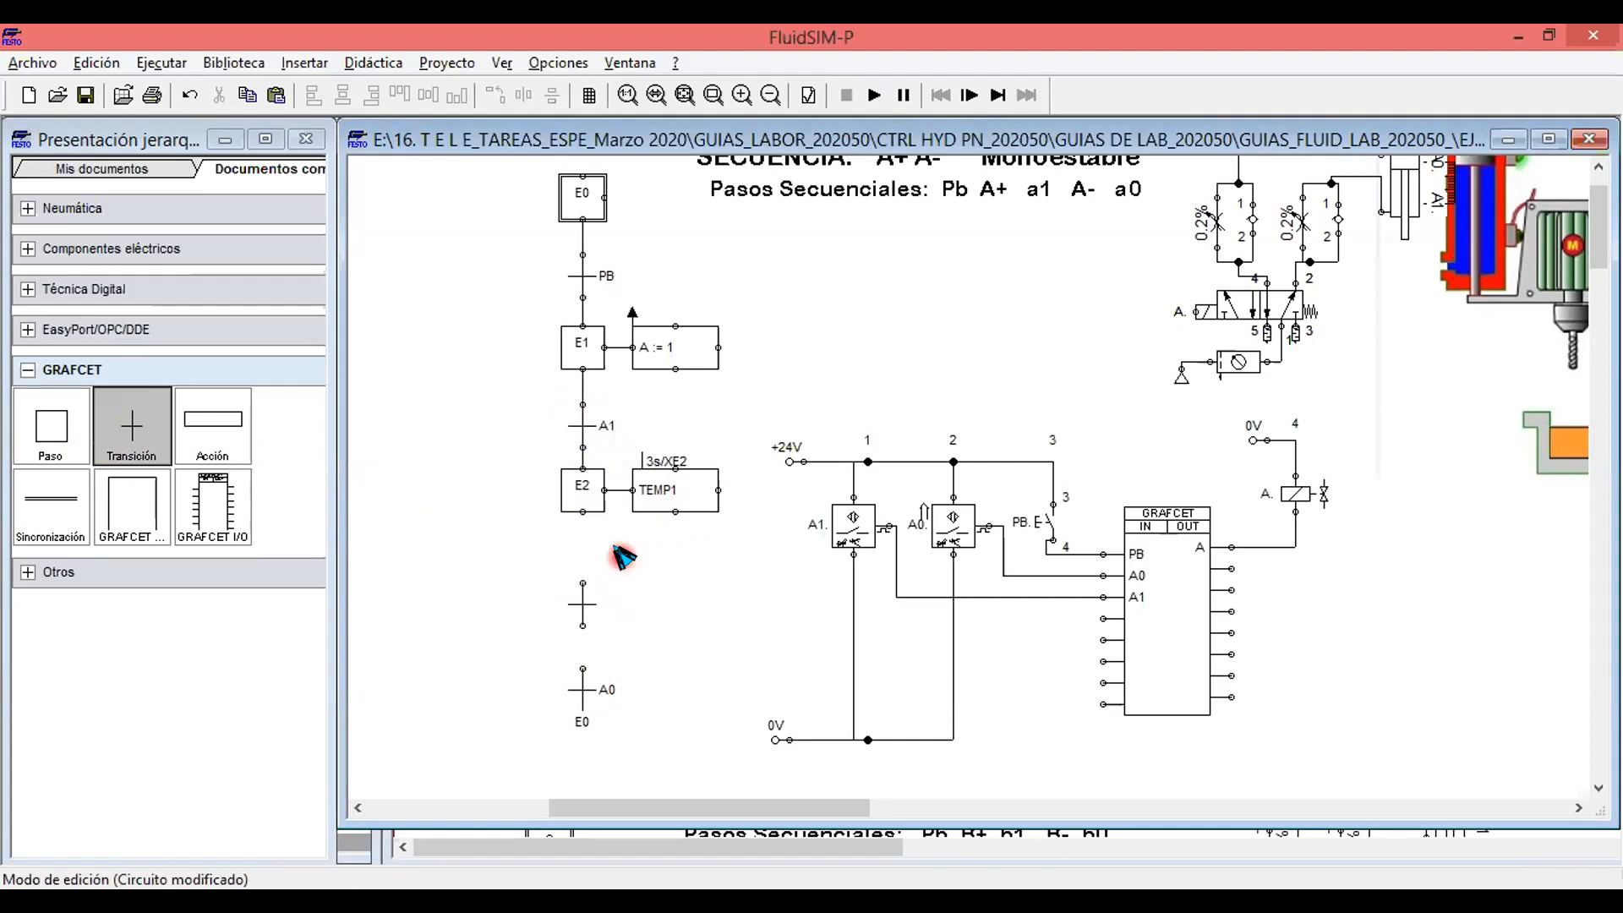
left_click_drag(582, 511, 582, 583)
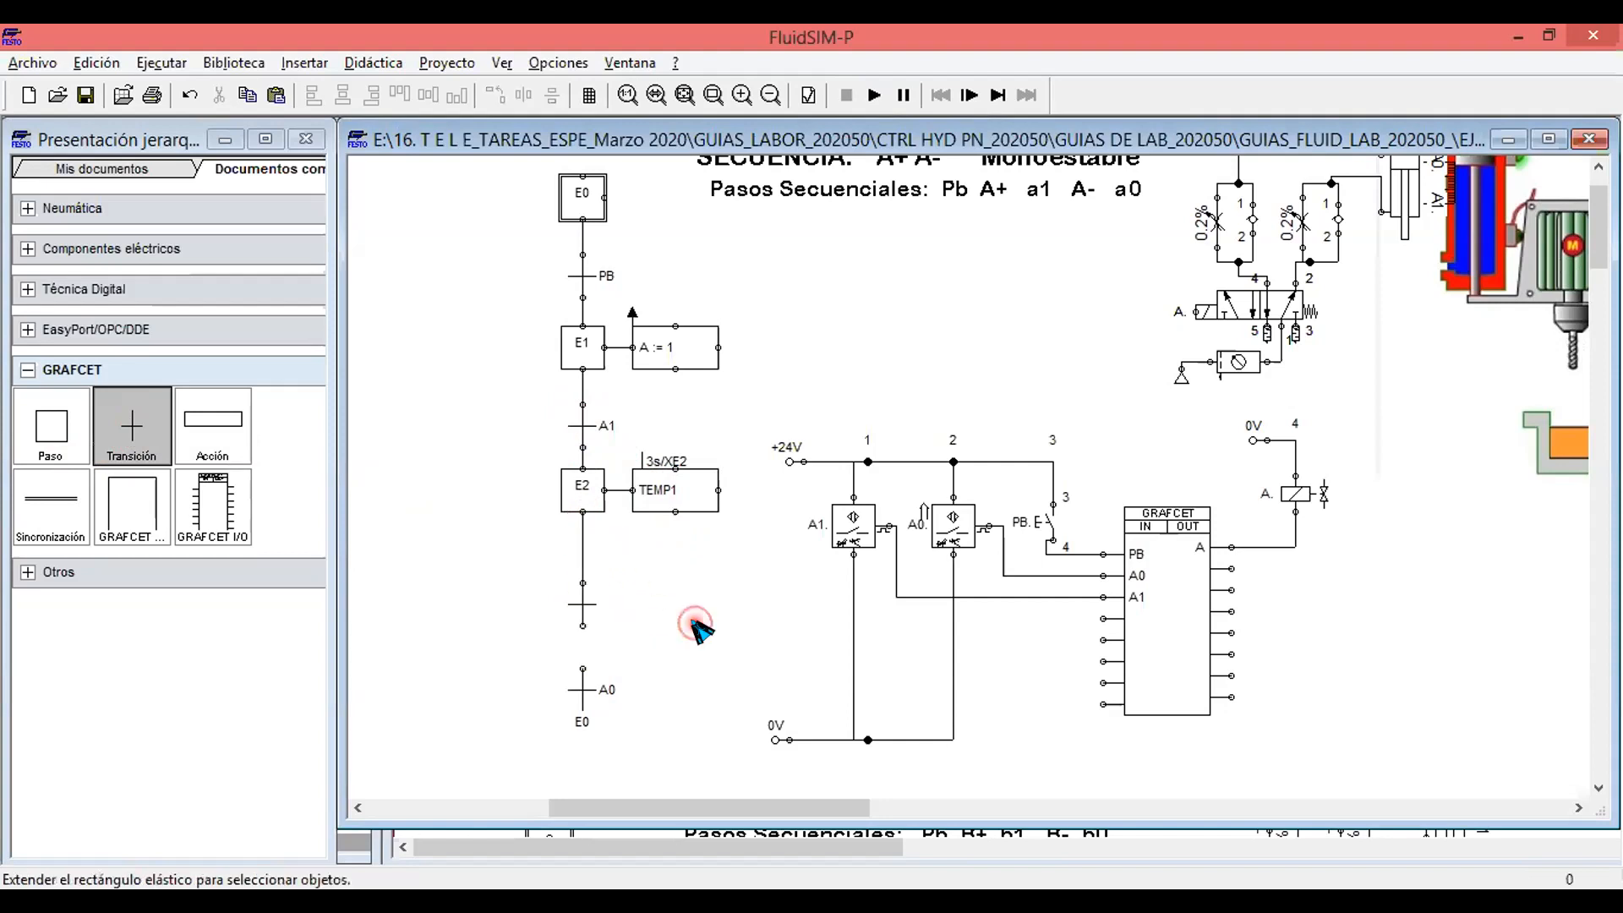
left_click(582, 606)
key("Up")
key("Up")
key("Up")
key("Up")
left_click(652, 581)
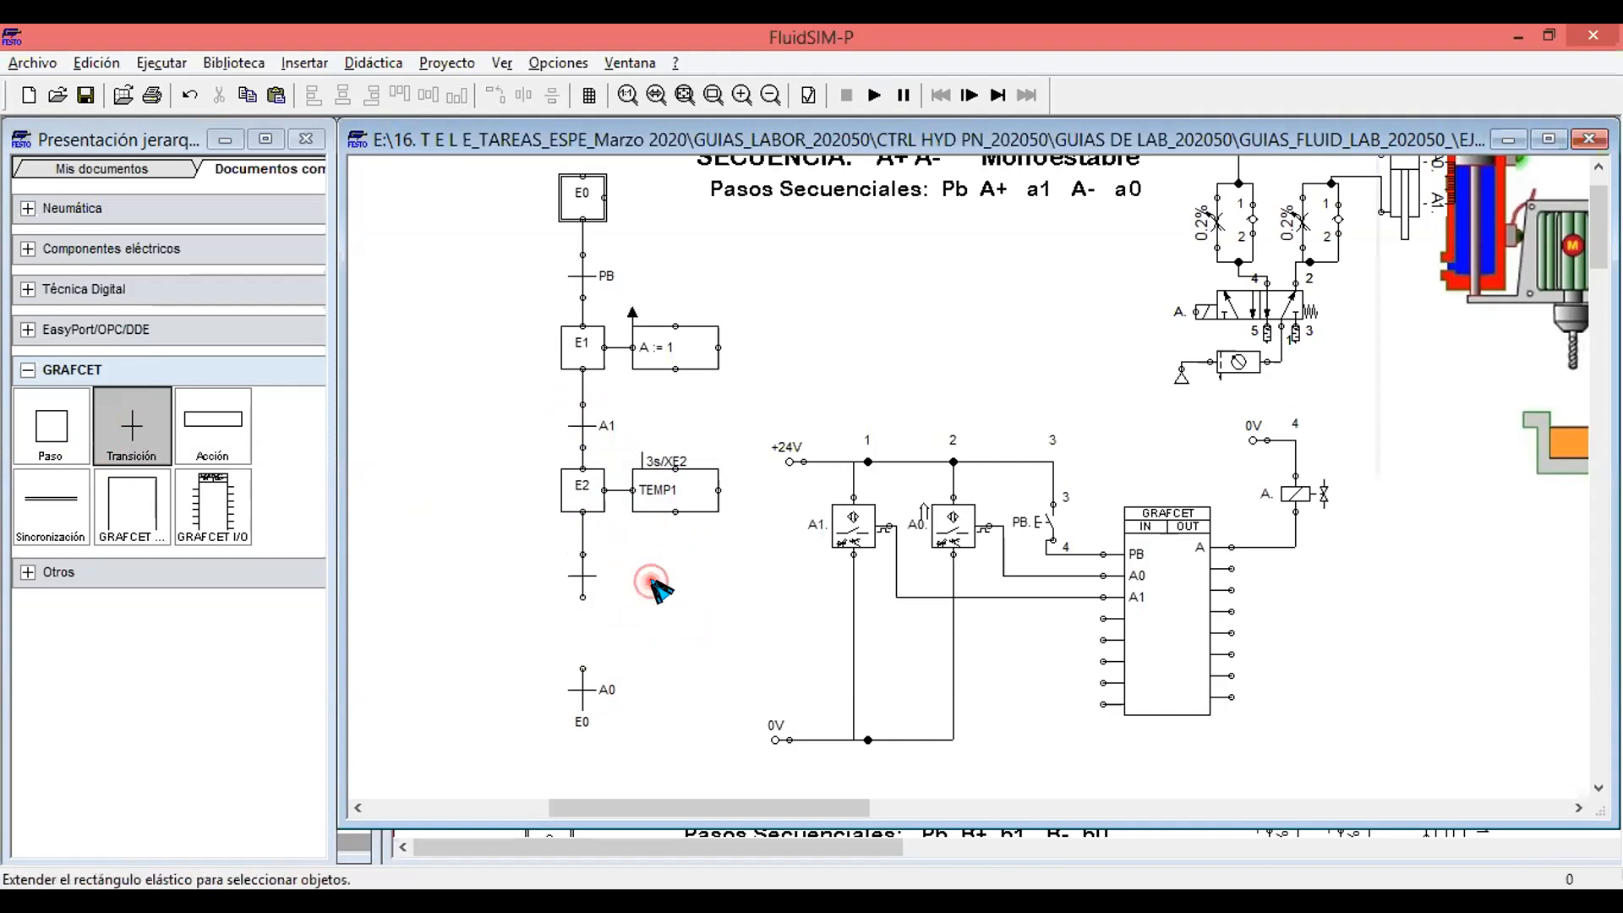
Place a new action beside the new transition and set the transition's condition to the variable TEMP1.
left_click_drag(213, 425, 678, 559)
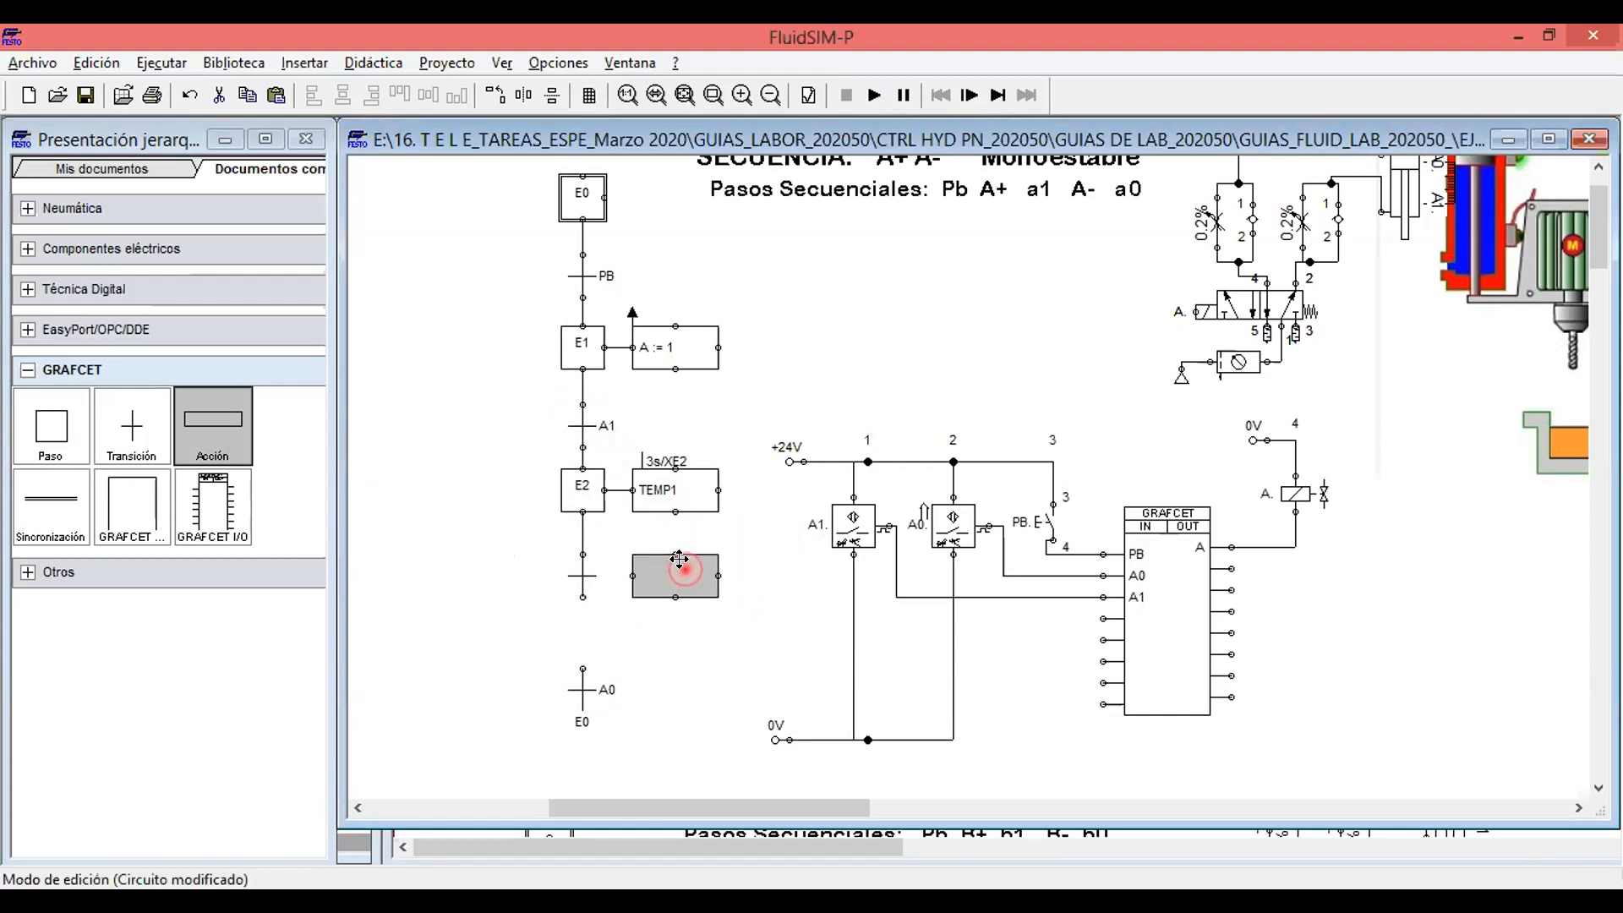
double_click(582, 574)
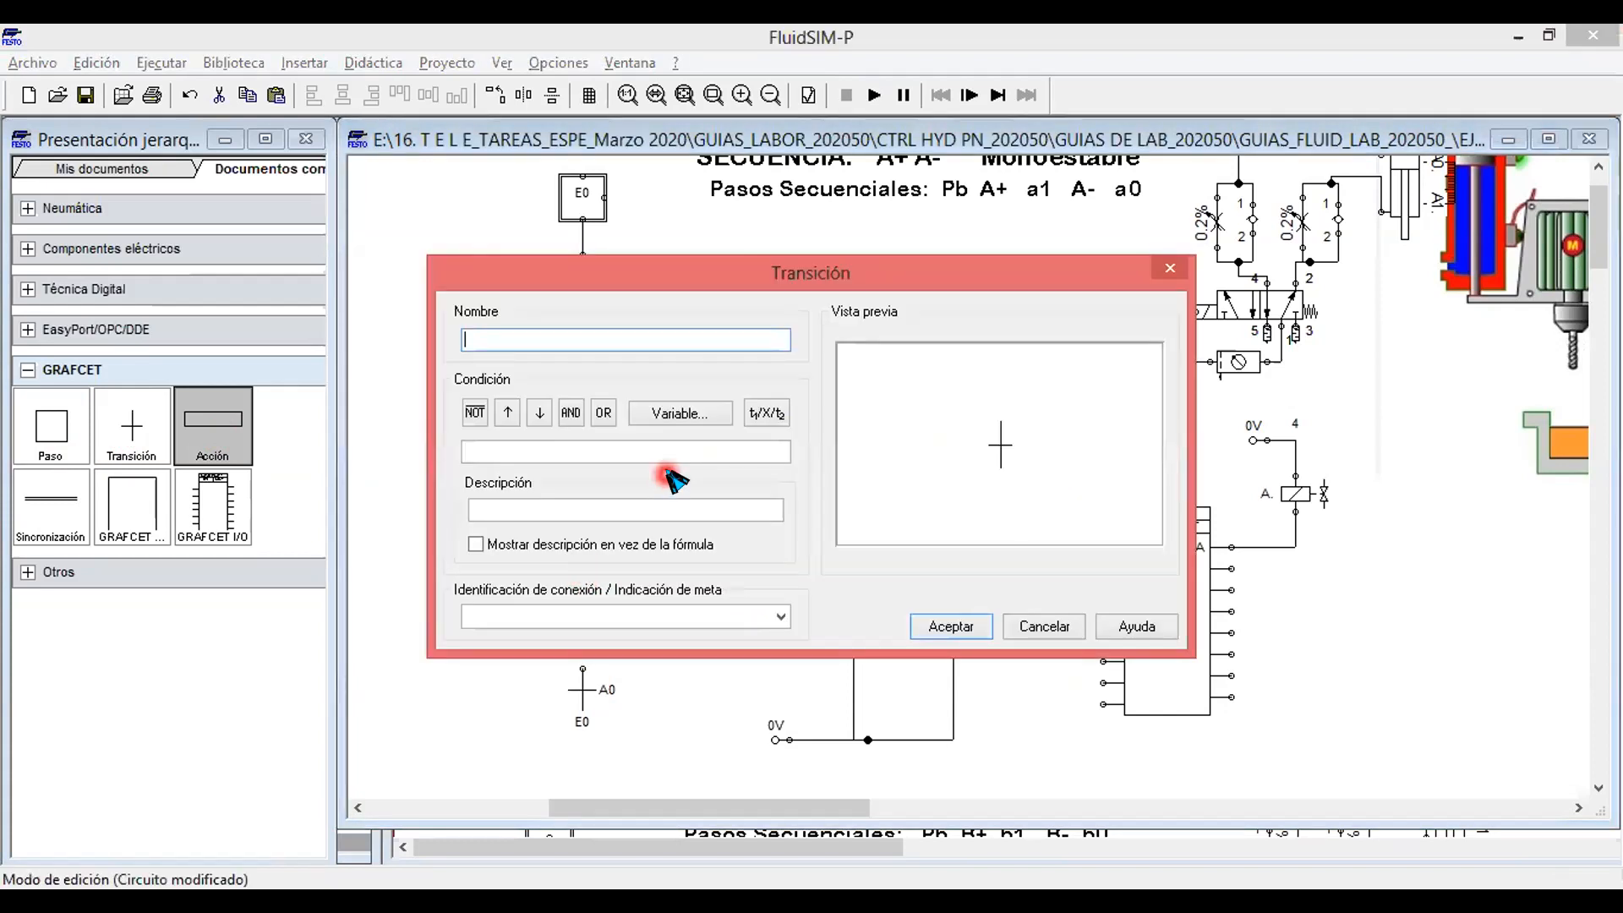
left_click(656, 416)
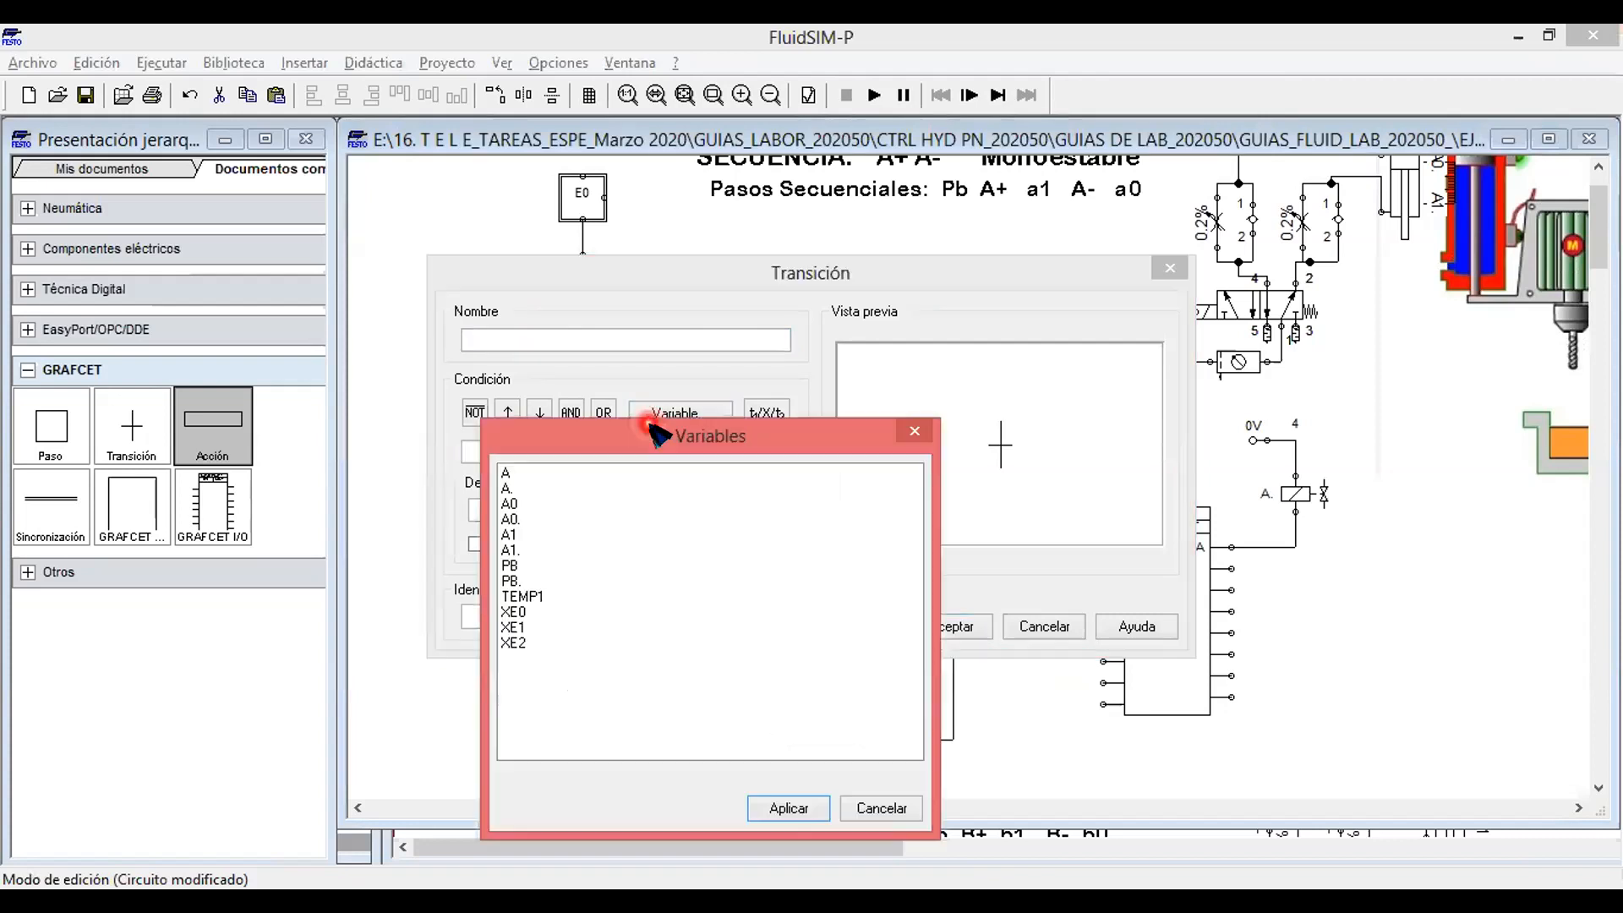
left_click(542, 599)
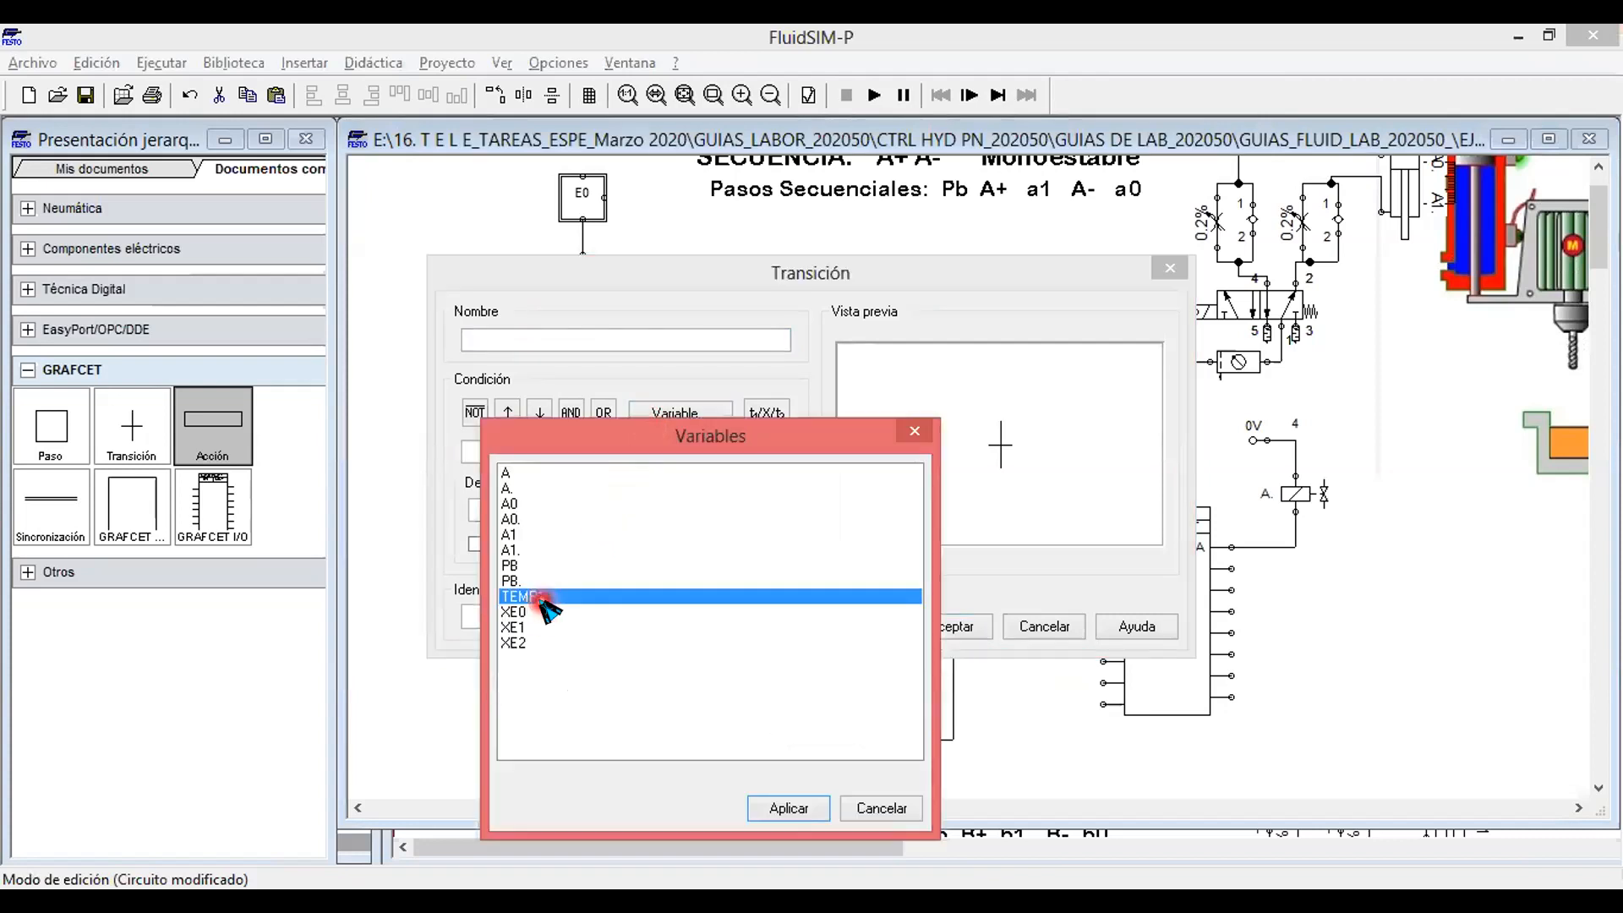
left_click(787, 808)
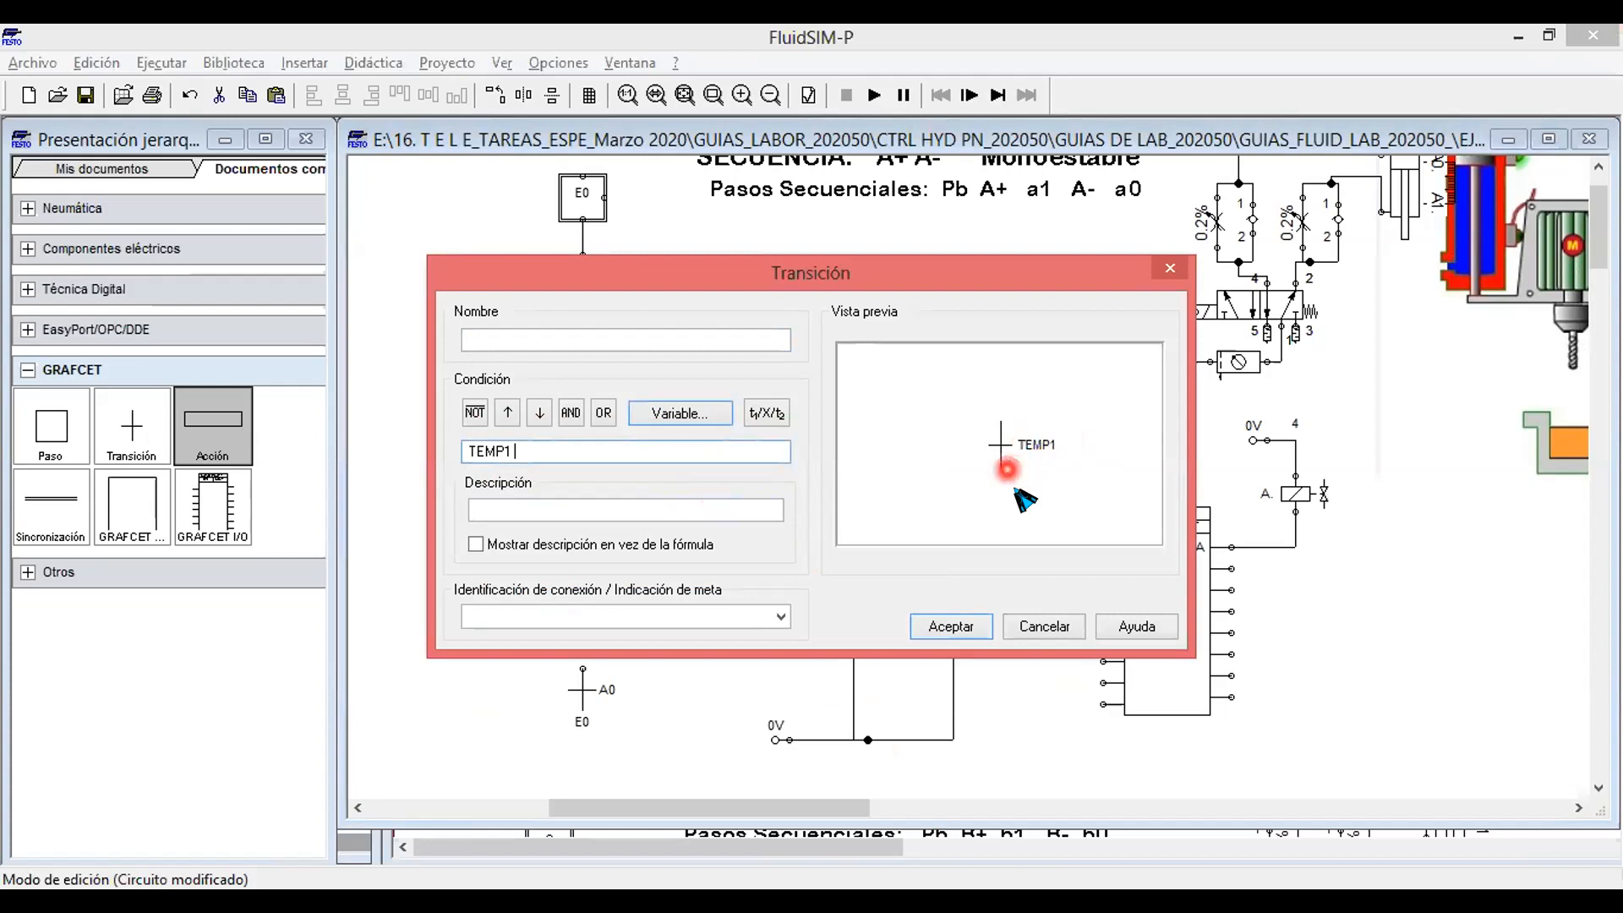
left_click(955, 627)
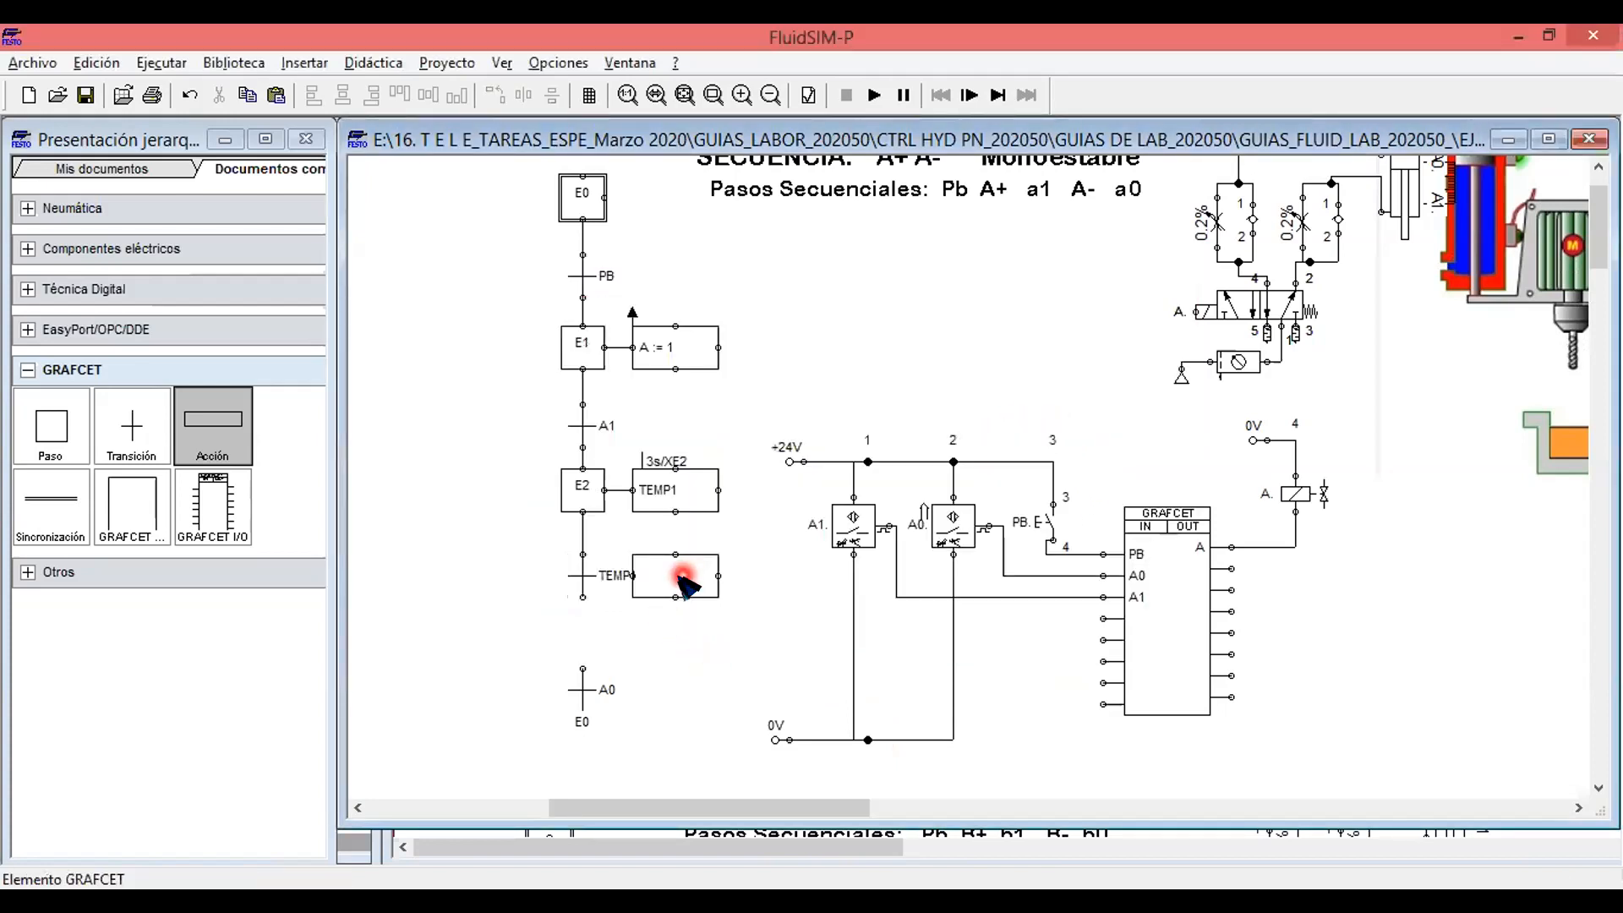
Define the new action as an action on activation that assigns 0 to output A.
left_click(683, 582)
double_click(680, 575)
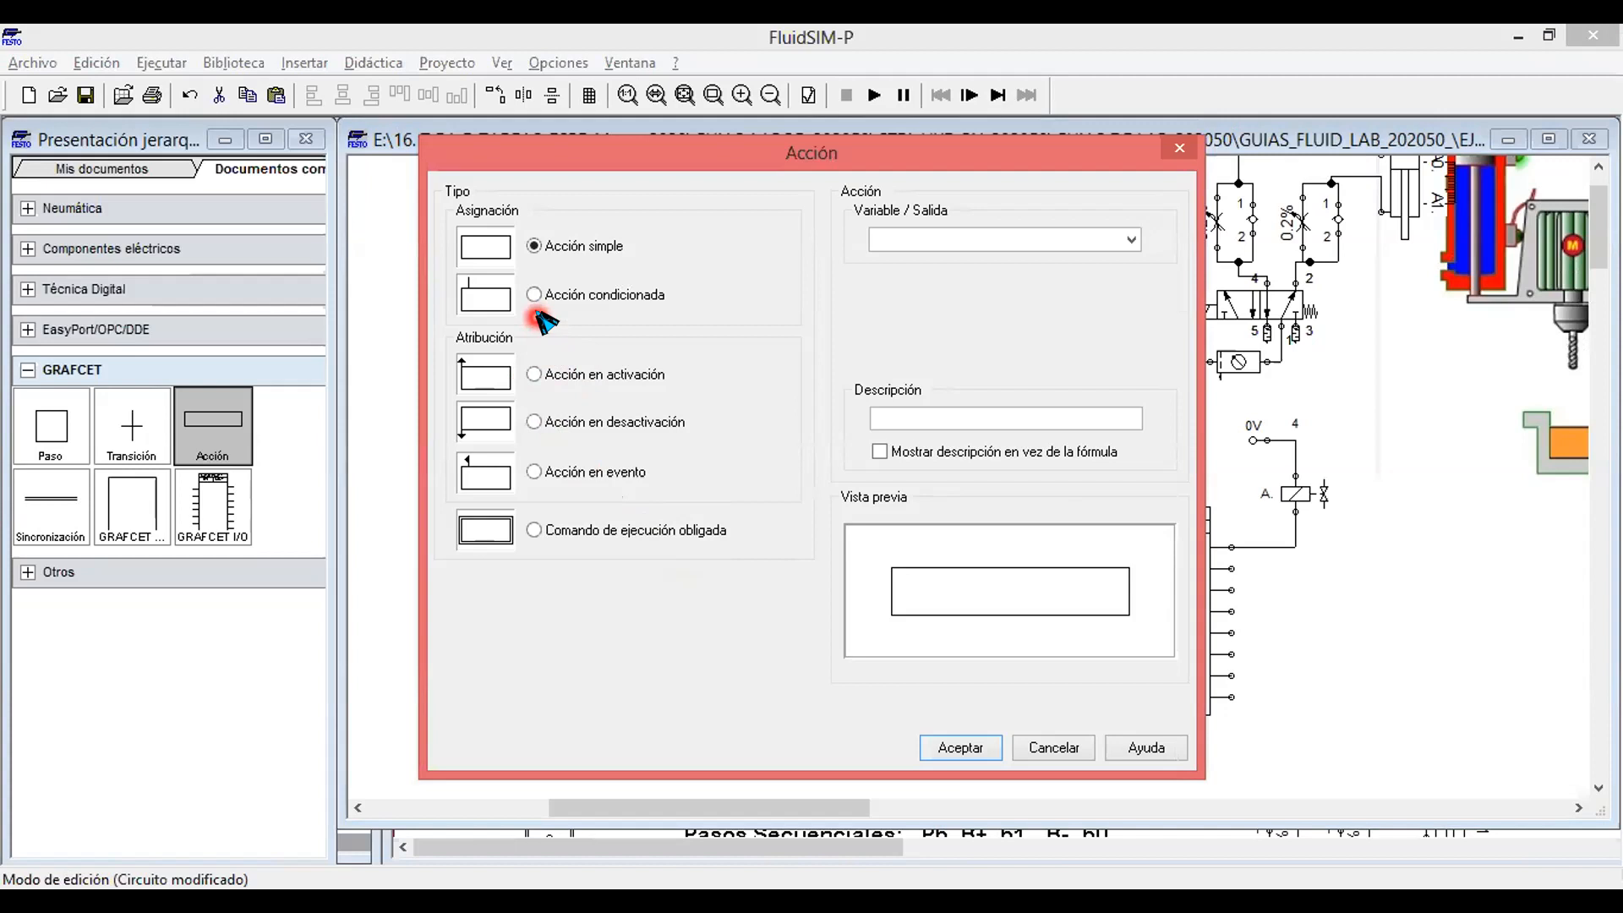
left_click(534, 374)
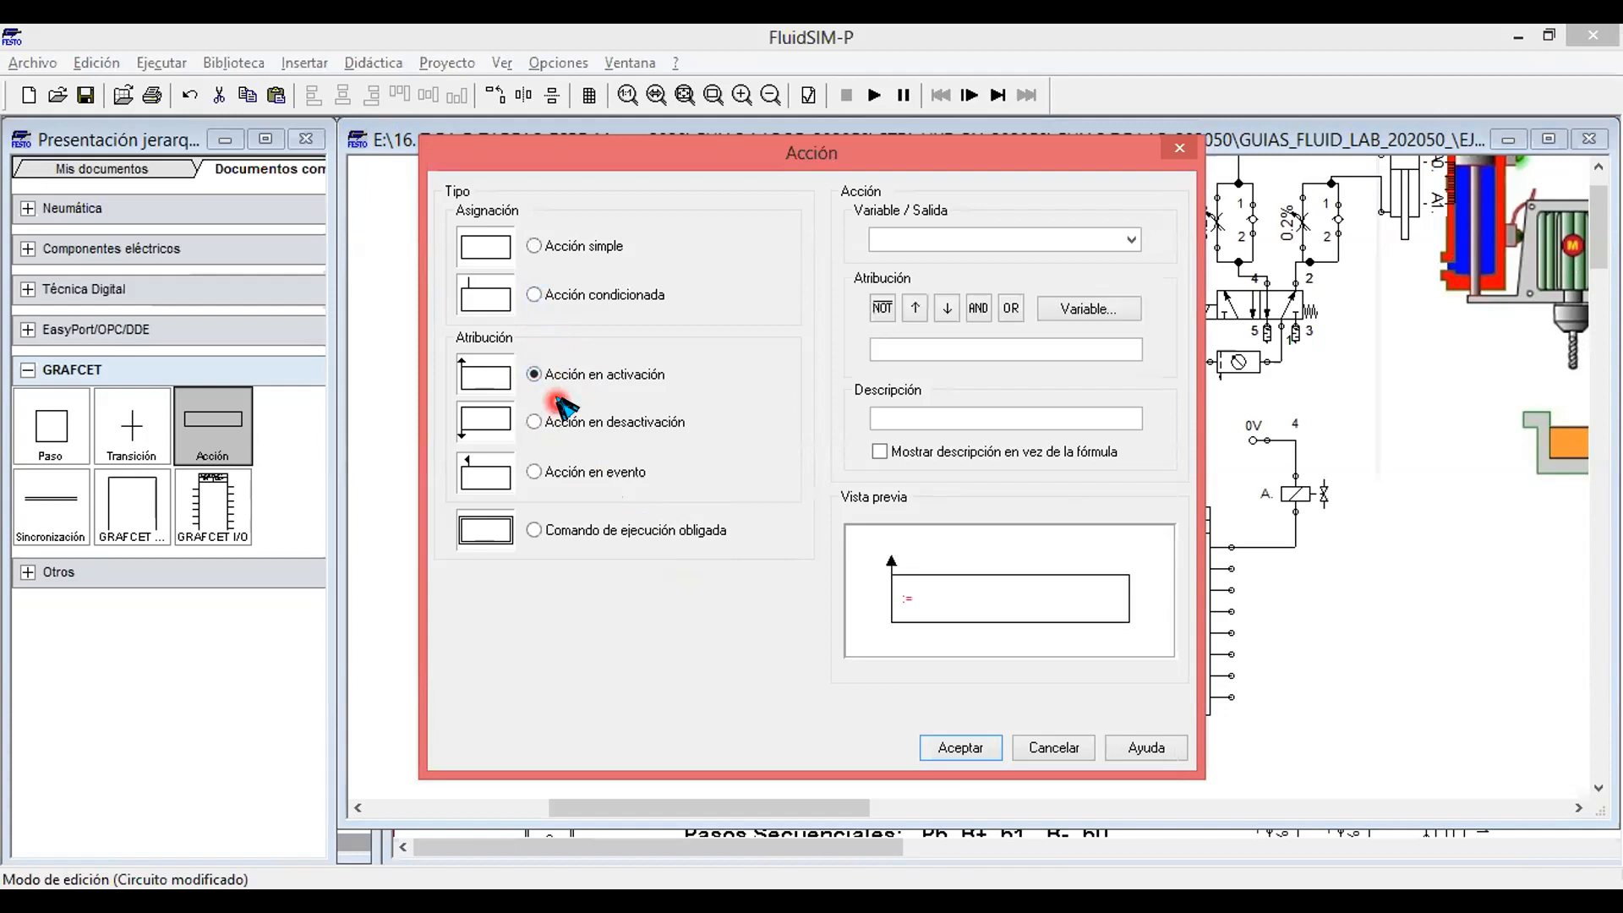
left_click(1132, 241)
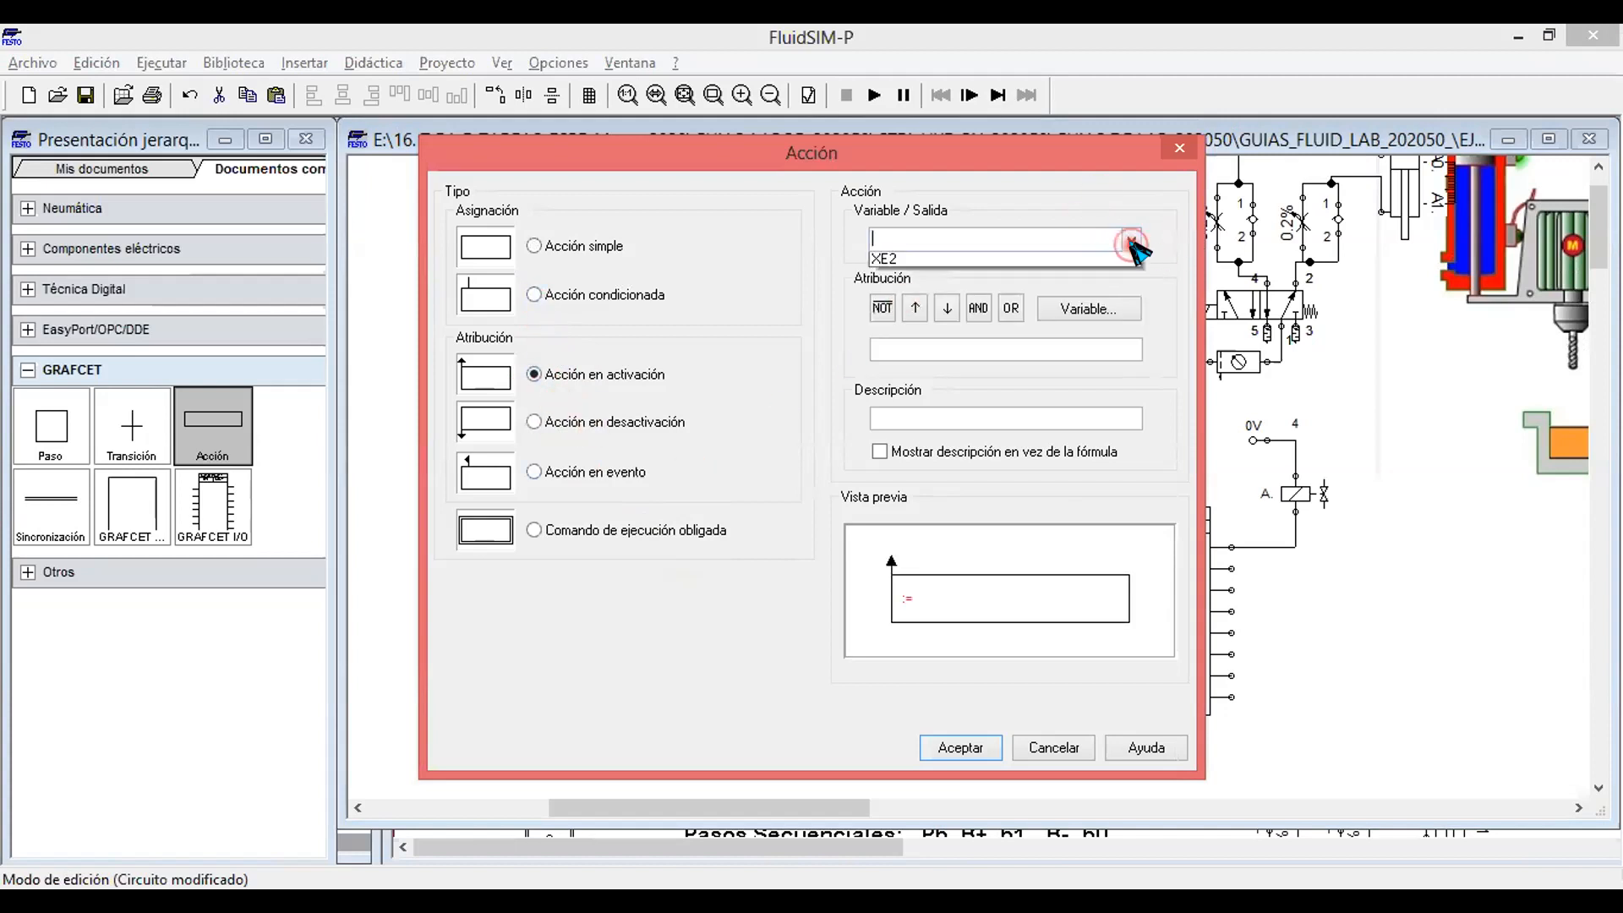
left_click(960, 271)
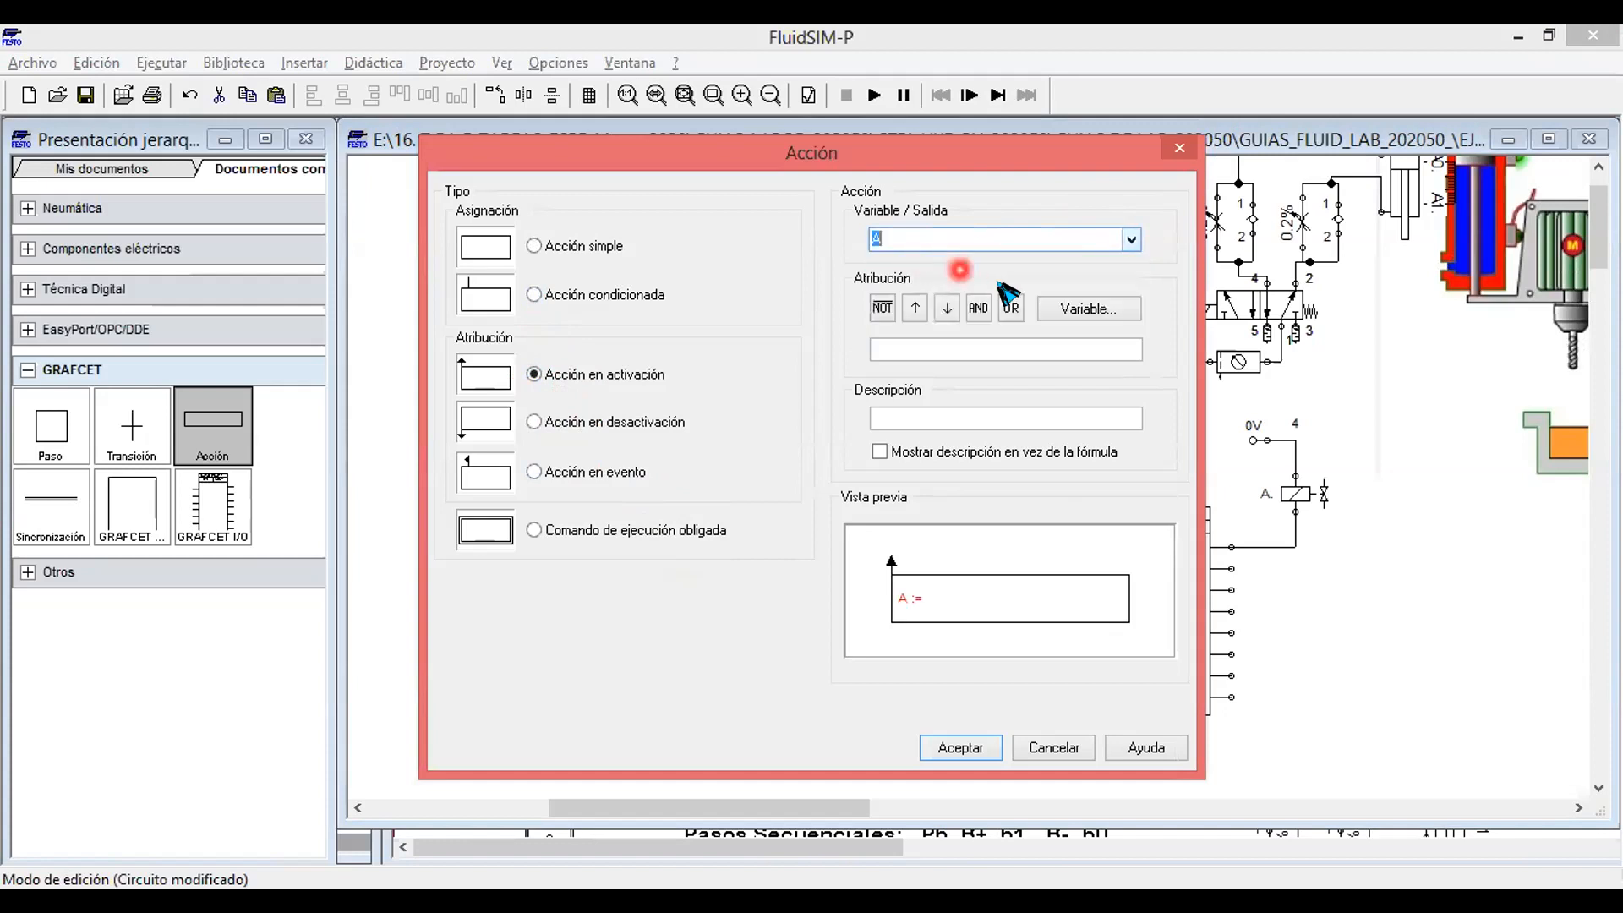
left_click(910, 349)
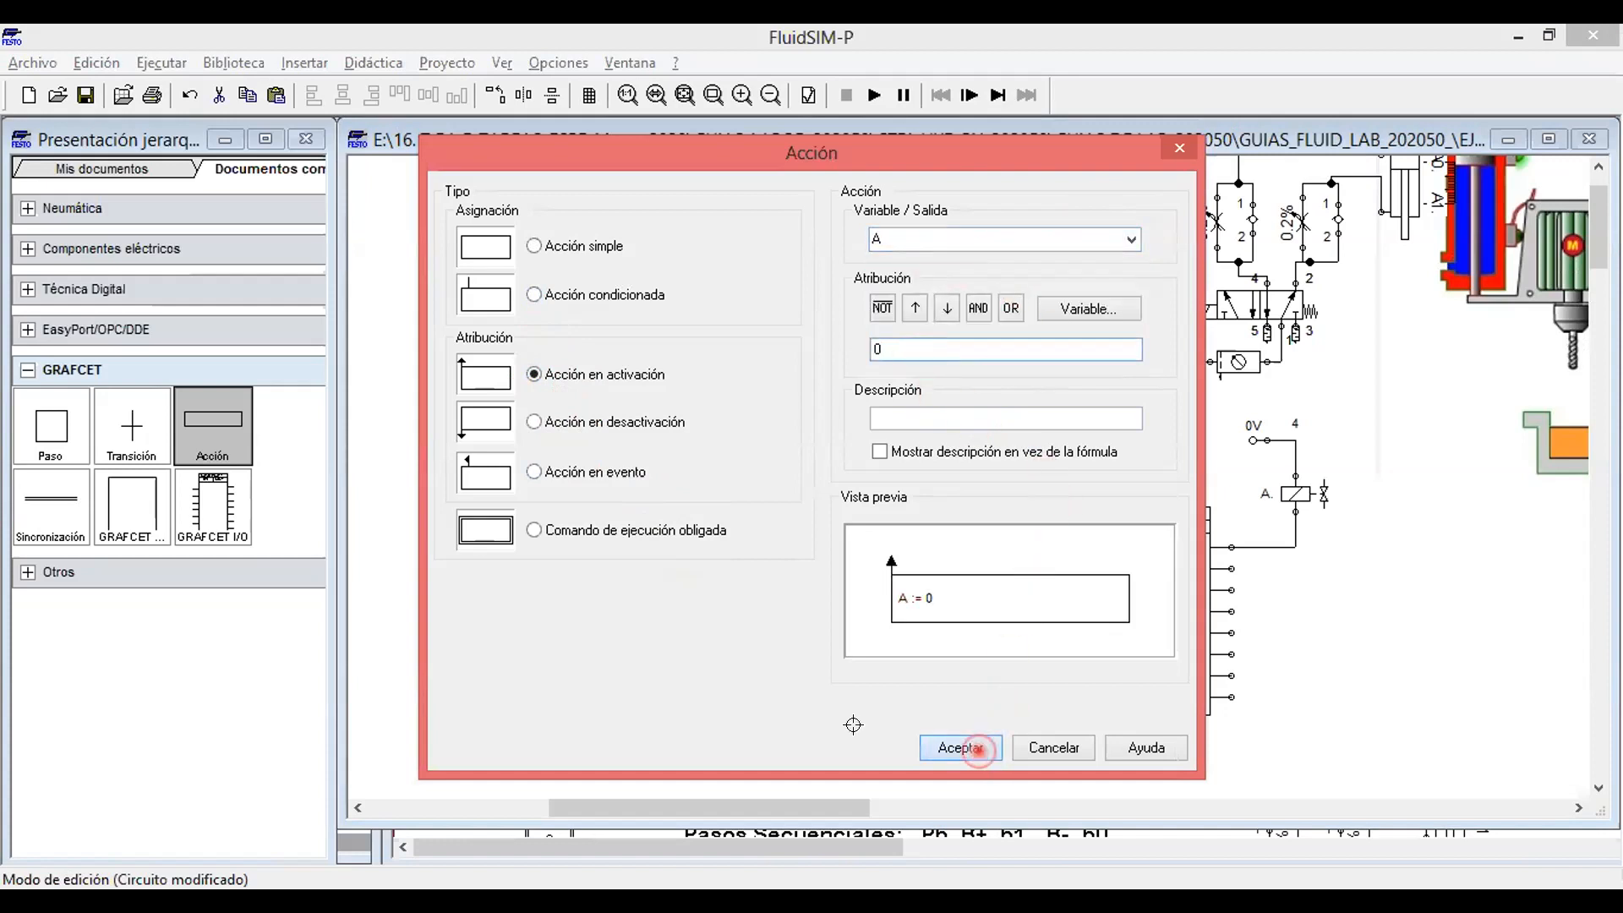
left_click(961, 747)
Move the A := 0 action and the A0 transition down to make room for a step below TEMP1.
left_click(695, 577)
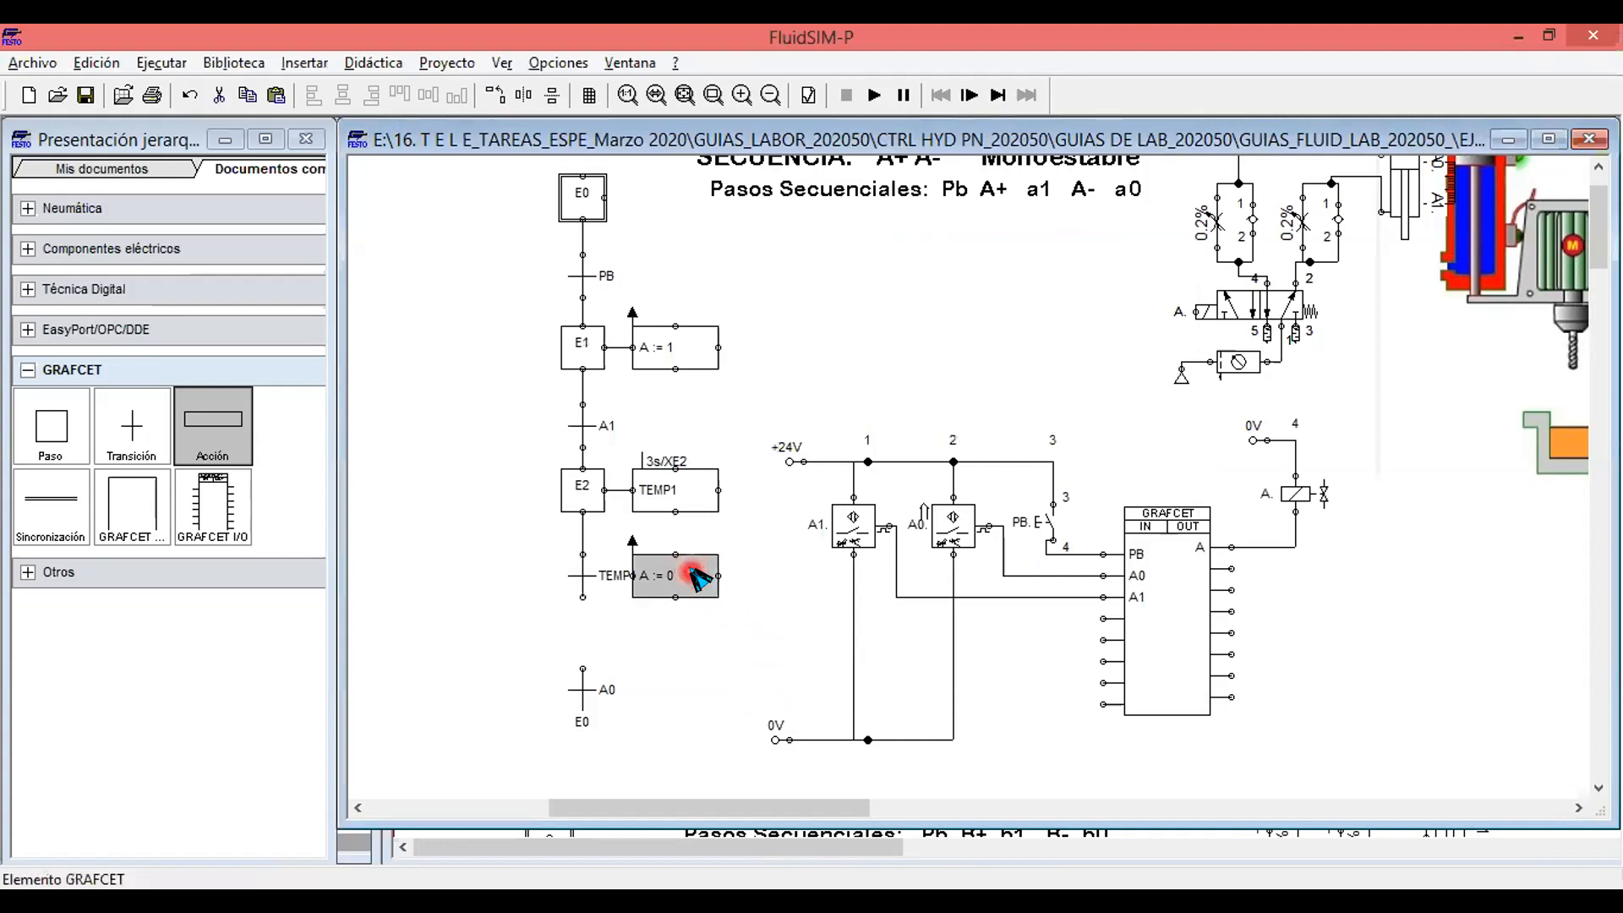
left_click_drag(691, 571, 695, 572)
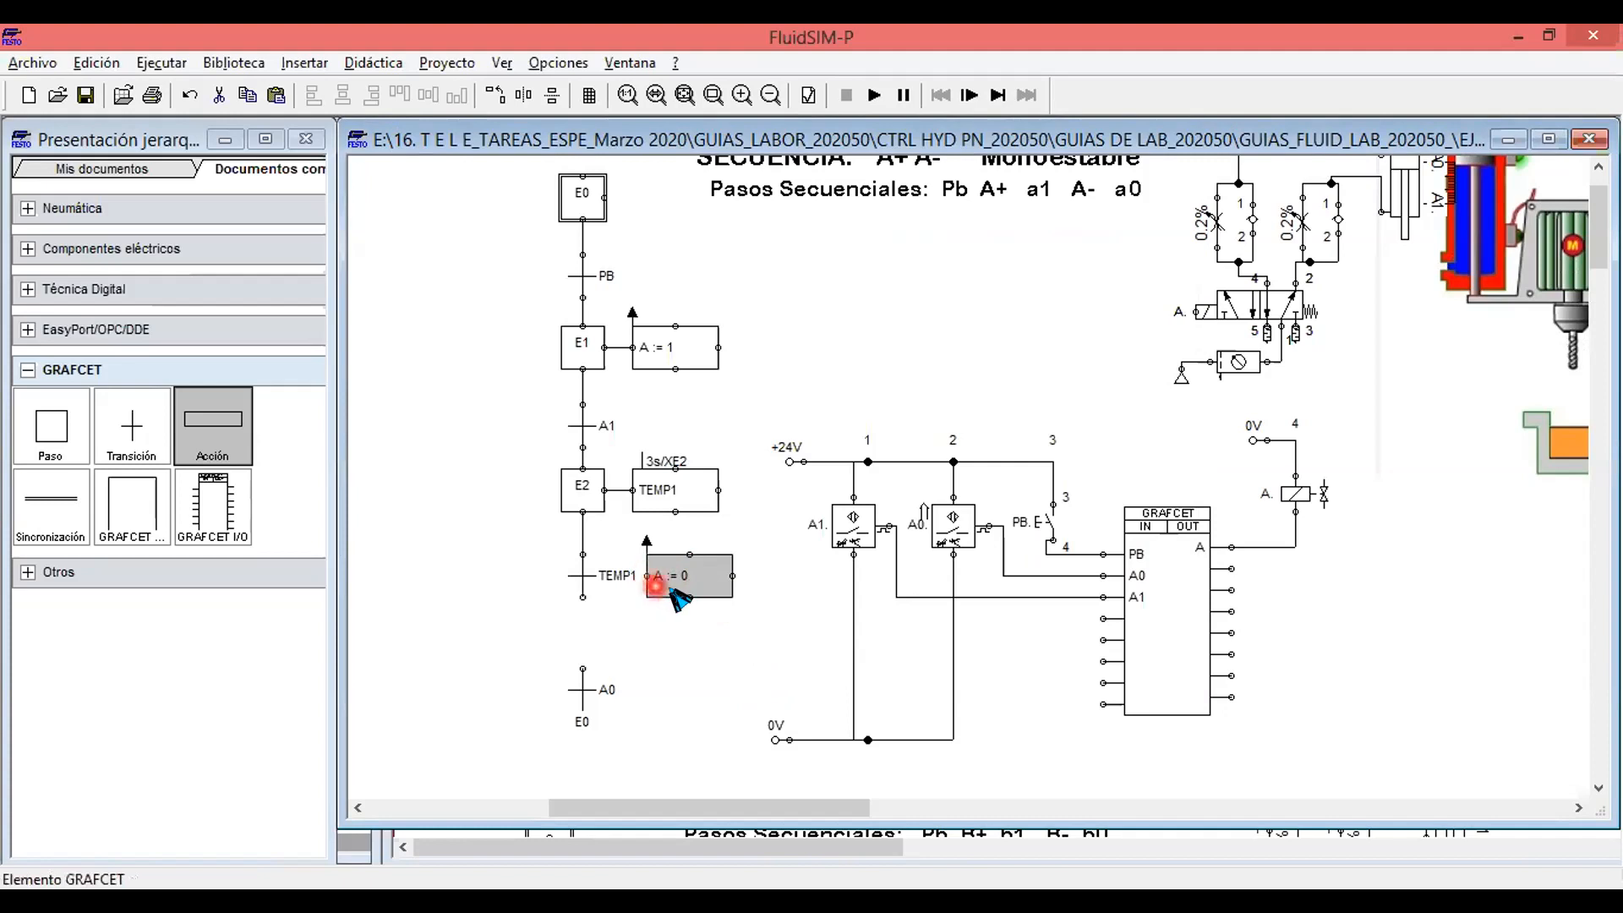
left_click_drag(676, 589, 667, 685)
left_click(690, 607)
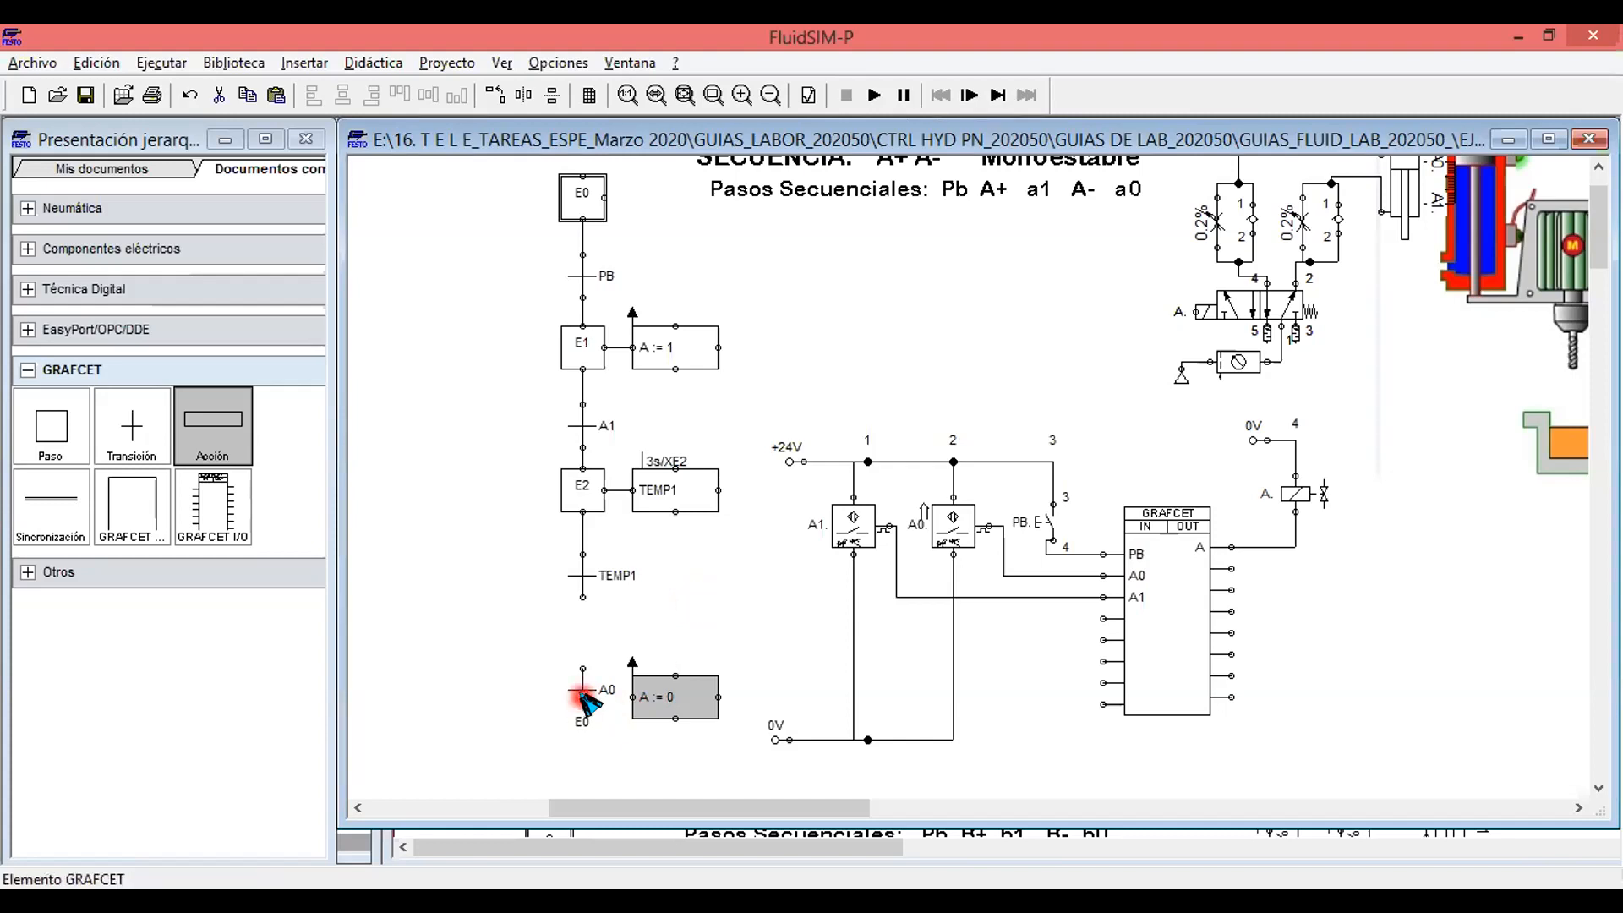
left_click_drag(584, 695, 590, 764)
left_click_drag(689, 700, 686, 679)
left_click(774, 592)
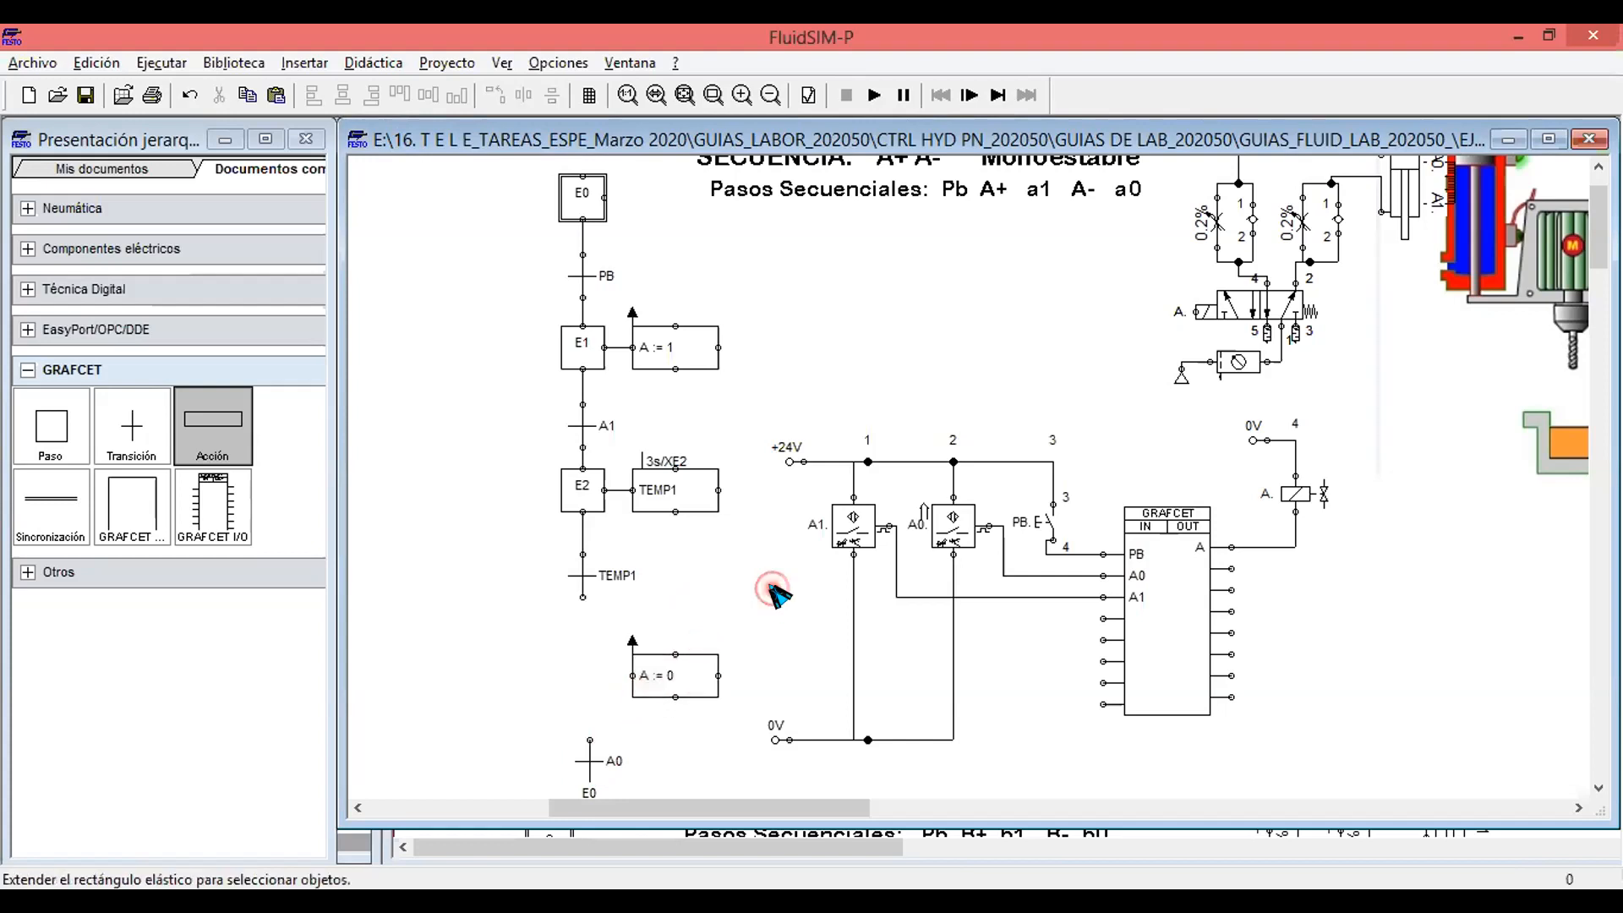
Insert a step beside the A := 0 action and connect it to the TEMP1 transition above.
left_click_drag(50, 423, 584, 658)
left_click_drag(699, 676, 713, 676)
left_click_drag(562, 628, 589, 654)
left_click(594, 674)
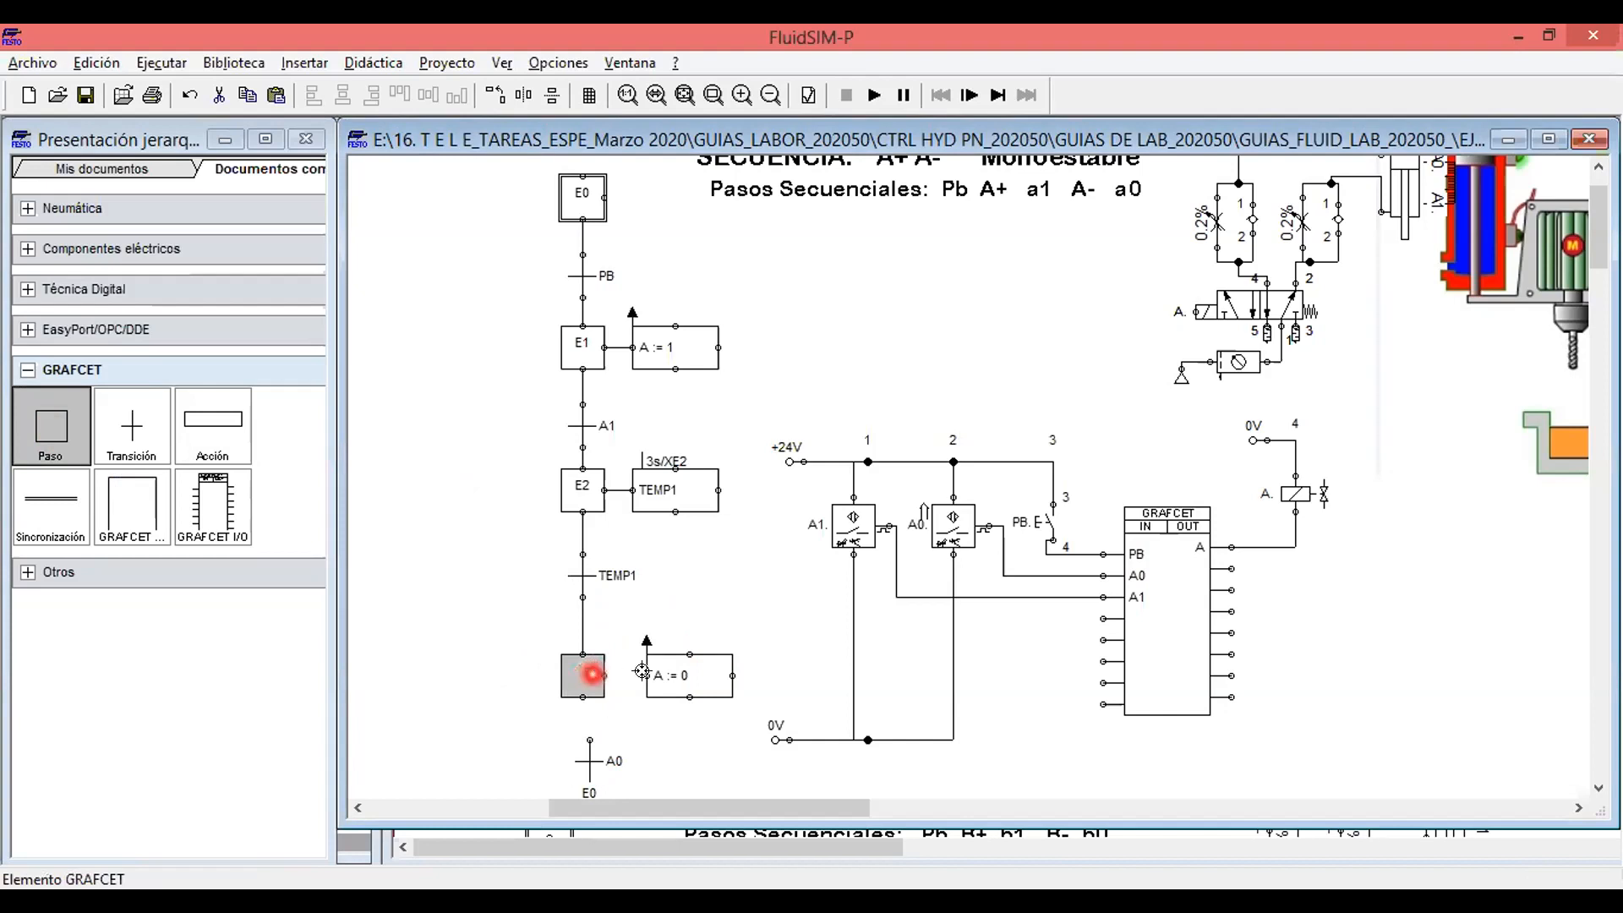
Name the new simple step E3 and link it to the A := 0 action.
double_click(586, 676)
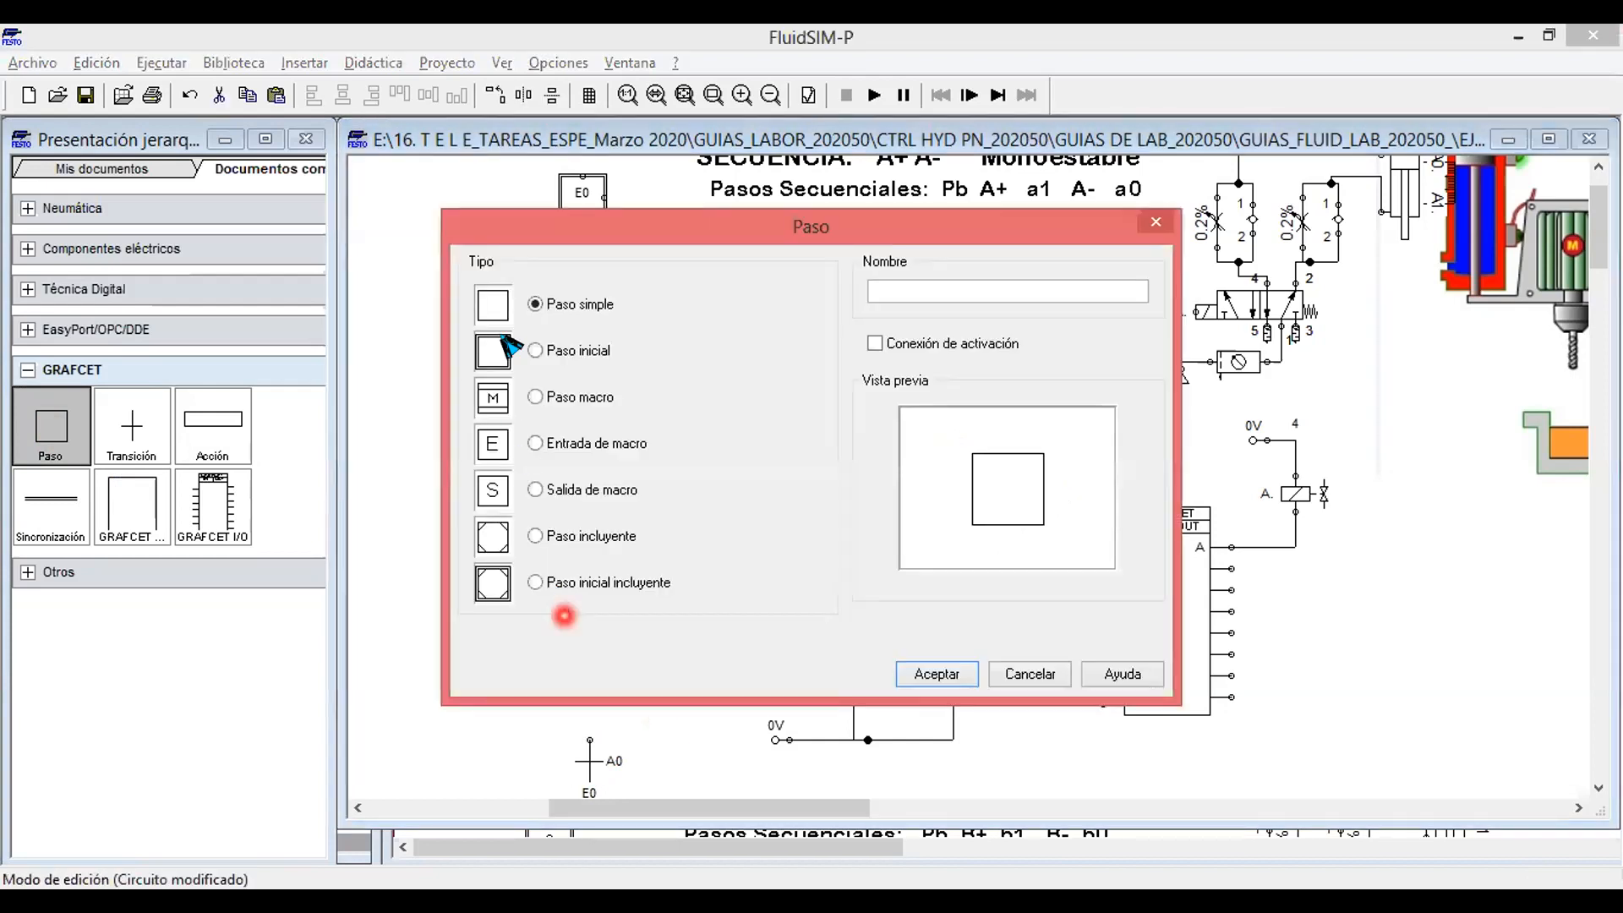
type("E32")
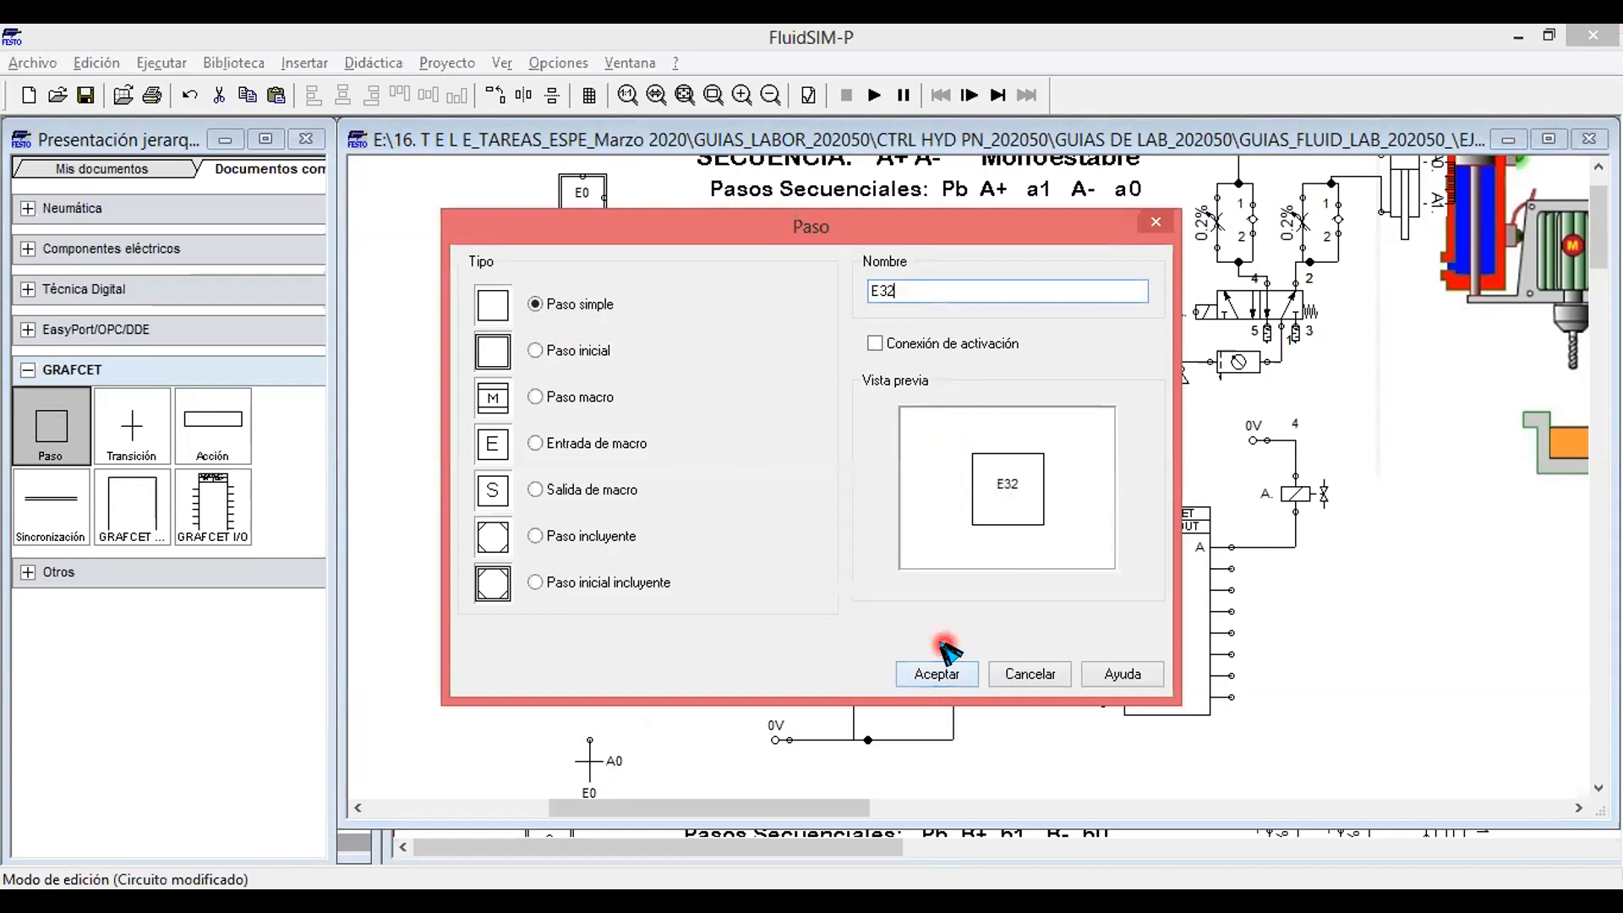
left_click(937, 672)
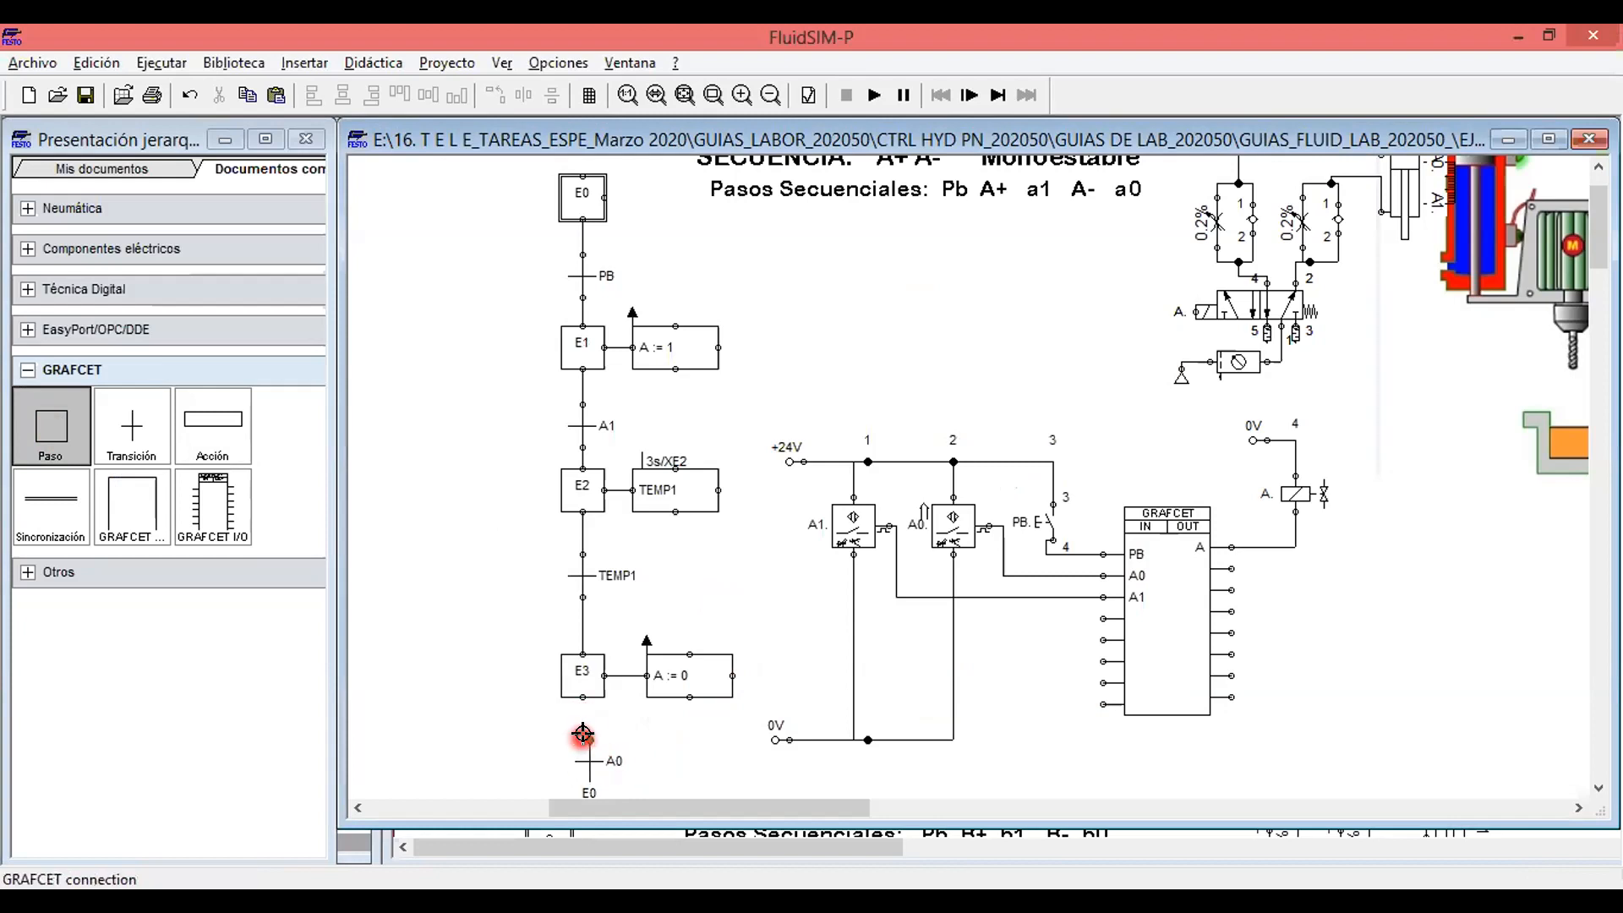
Align the A0 transition under step E3 and connect the two.
left_click_drag(584, 755, 575, 747)
key("Left")
key("Left")
key("Right")
left_click(626, 726)
left_click_drag(582, 740, 583, 697)
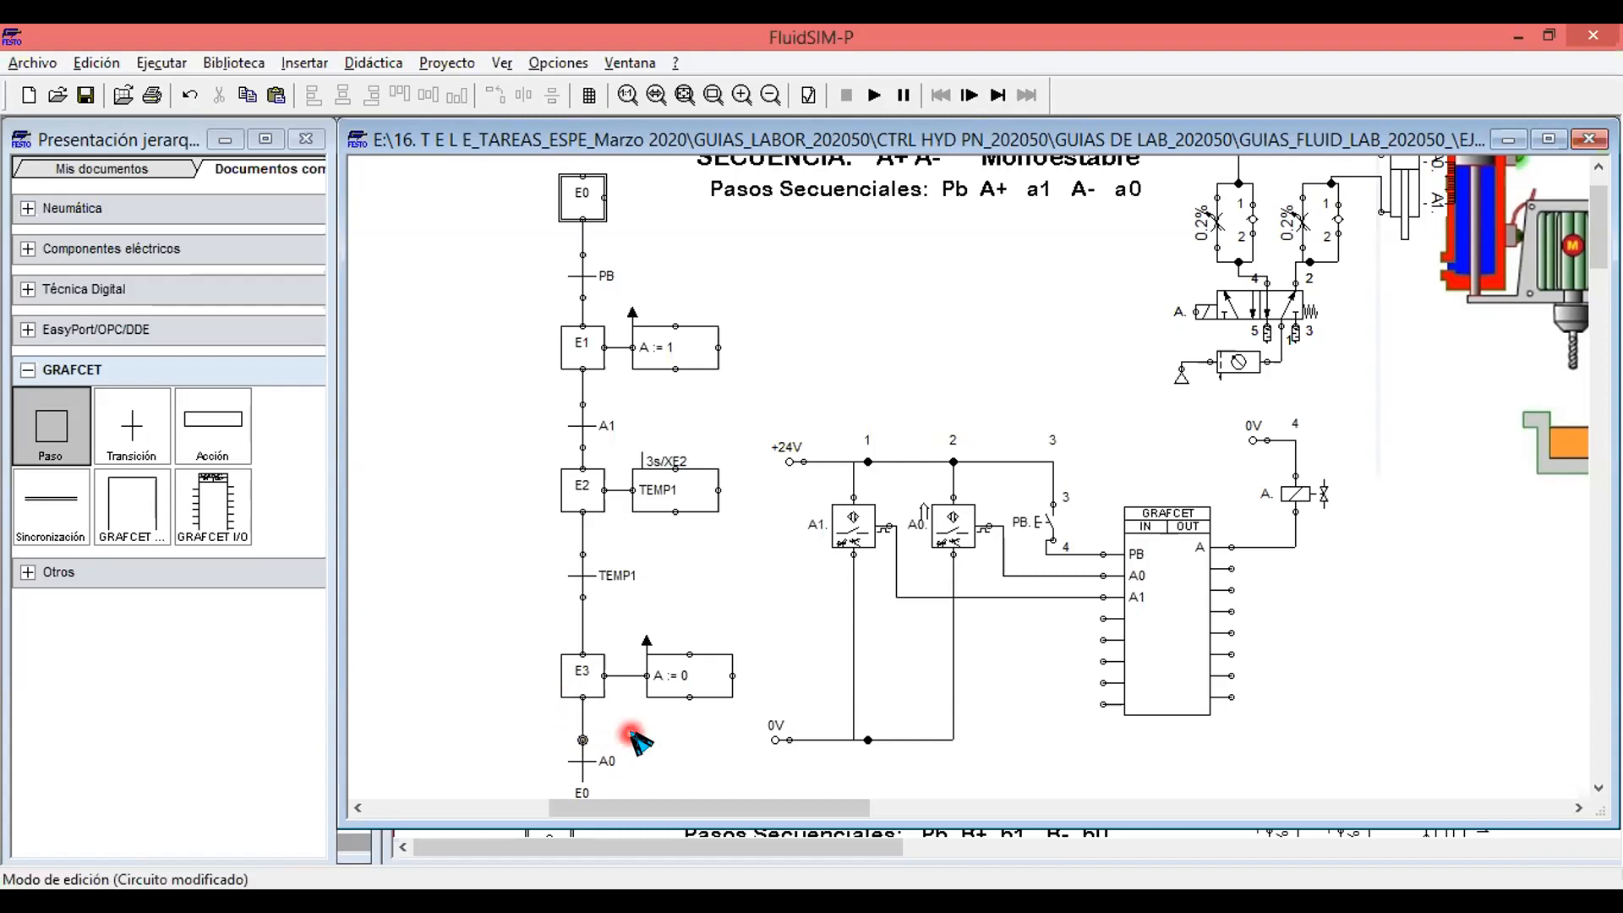
Simulate the circuit despite the overlapping conduits, trigger a cycle with PB and view the cylinder's displacement diagram.
scroll(591, 616, "up", 2)
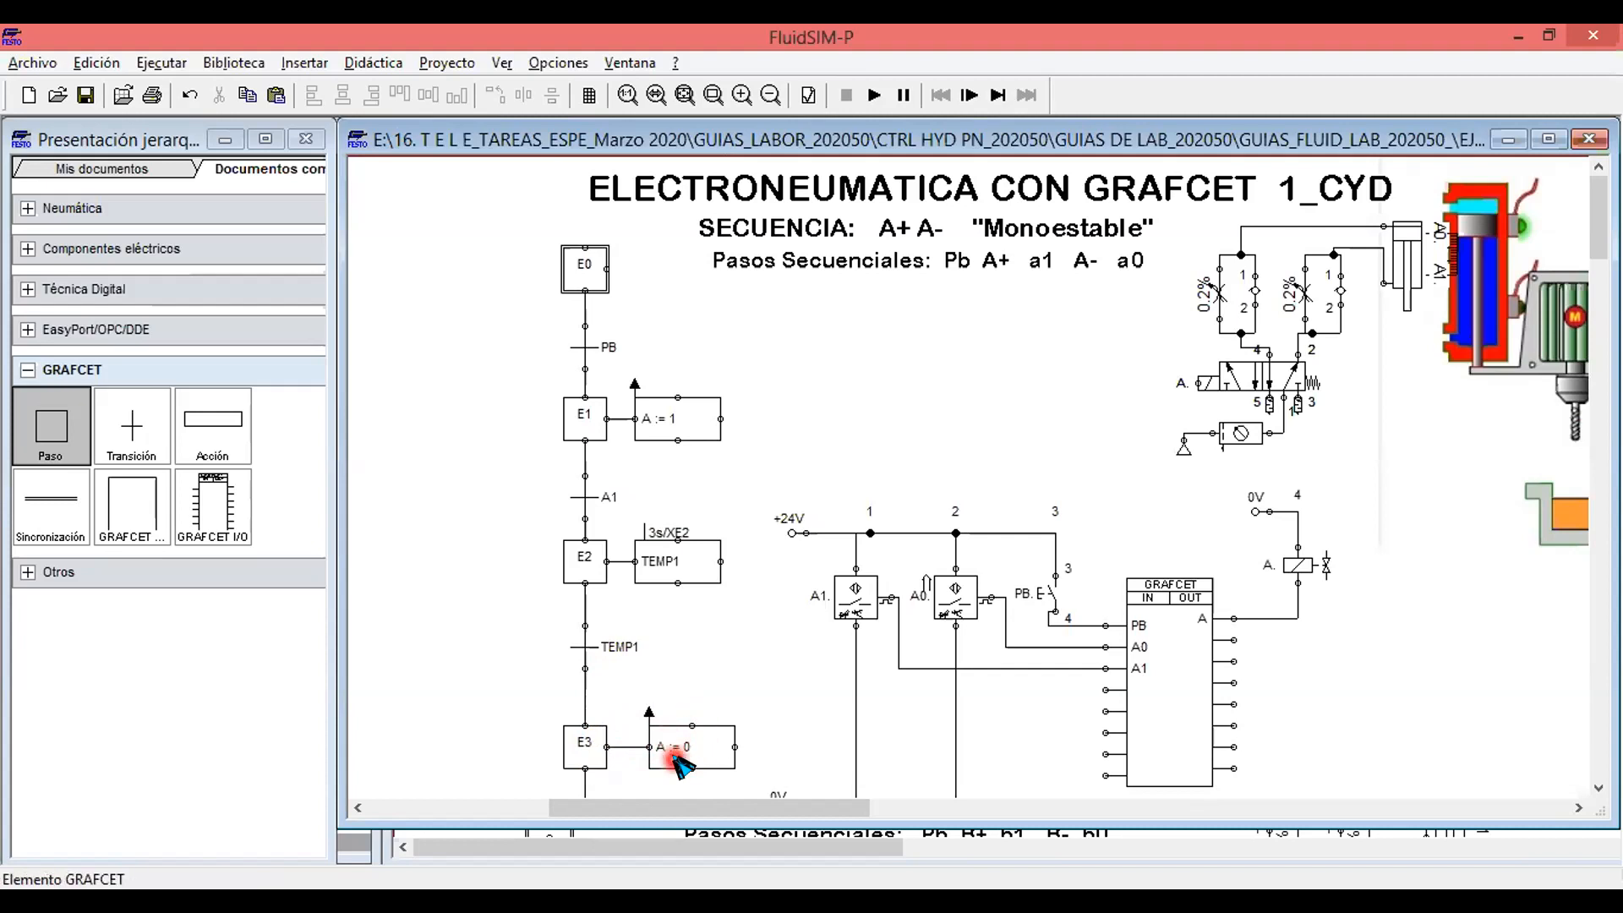
scroll(676, 765, "down", 3)
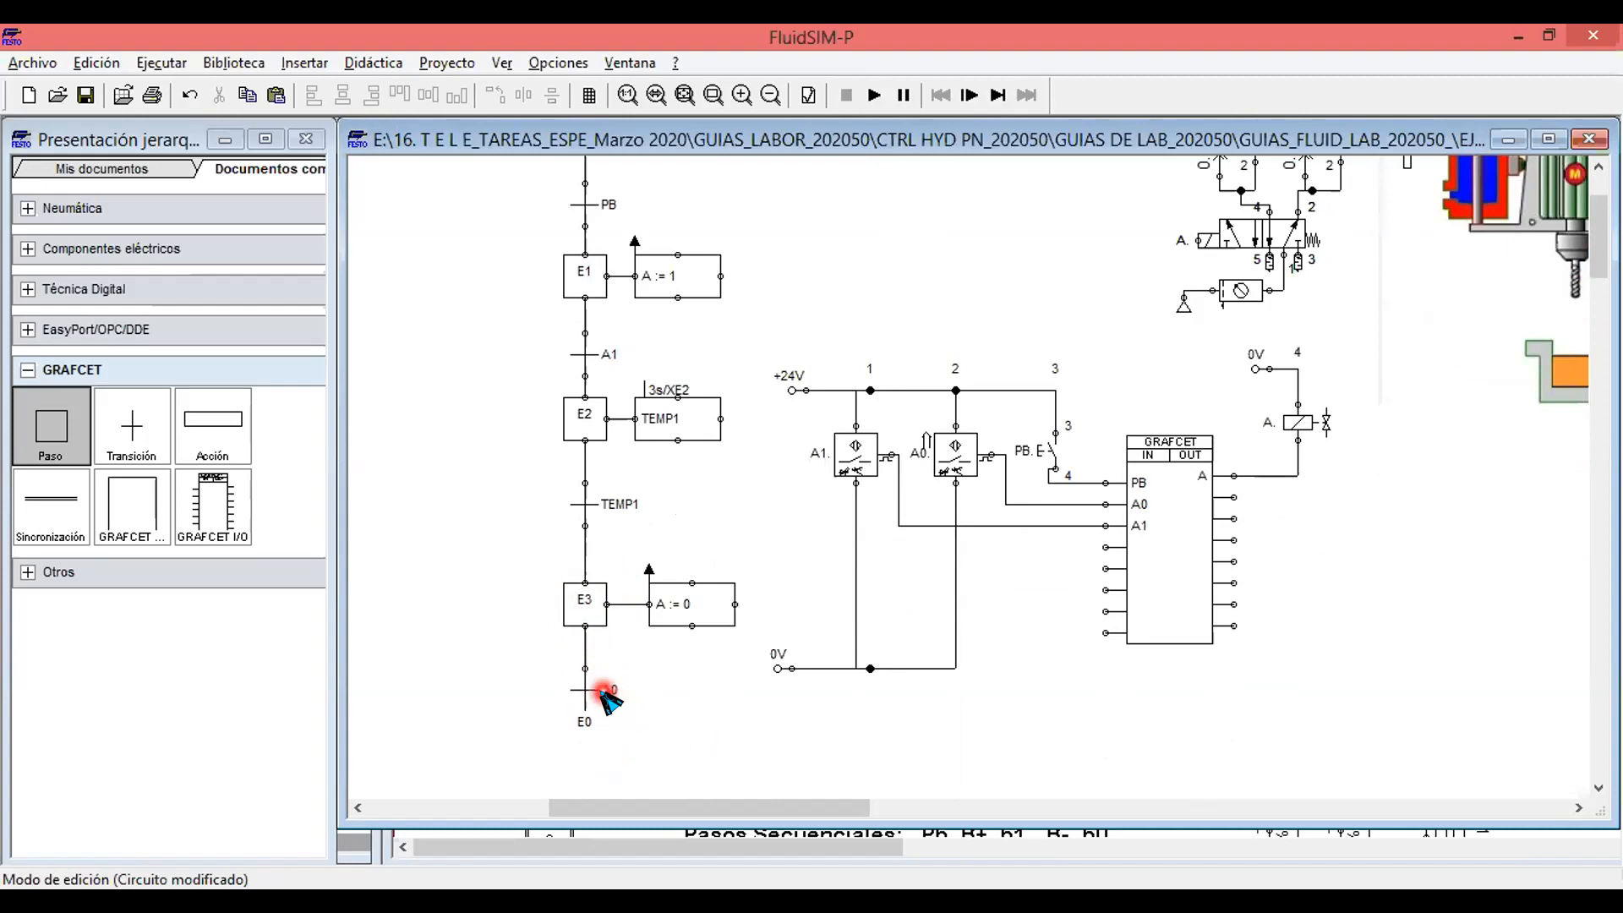
scroll(541, 507, "up", 2)
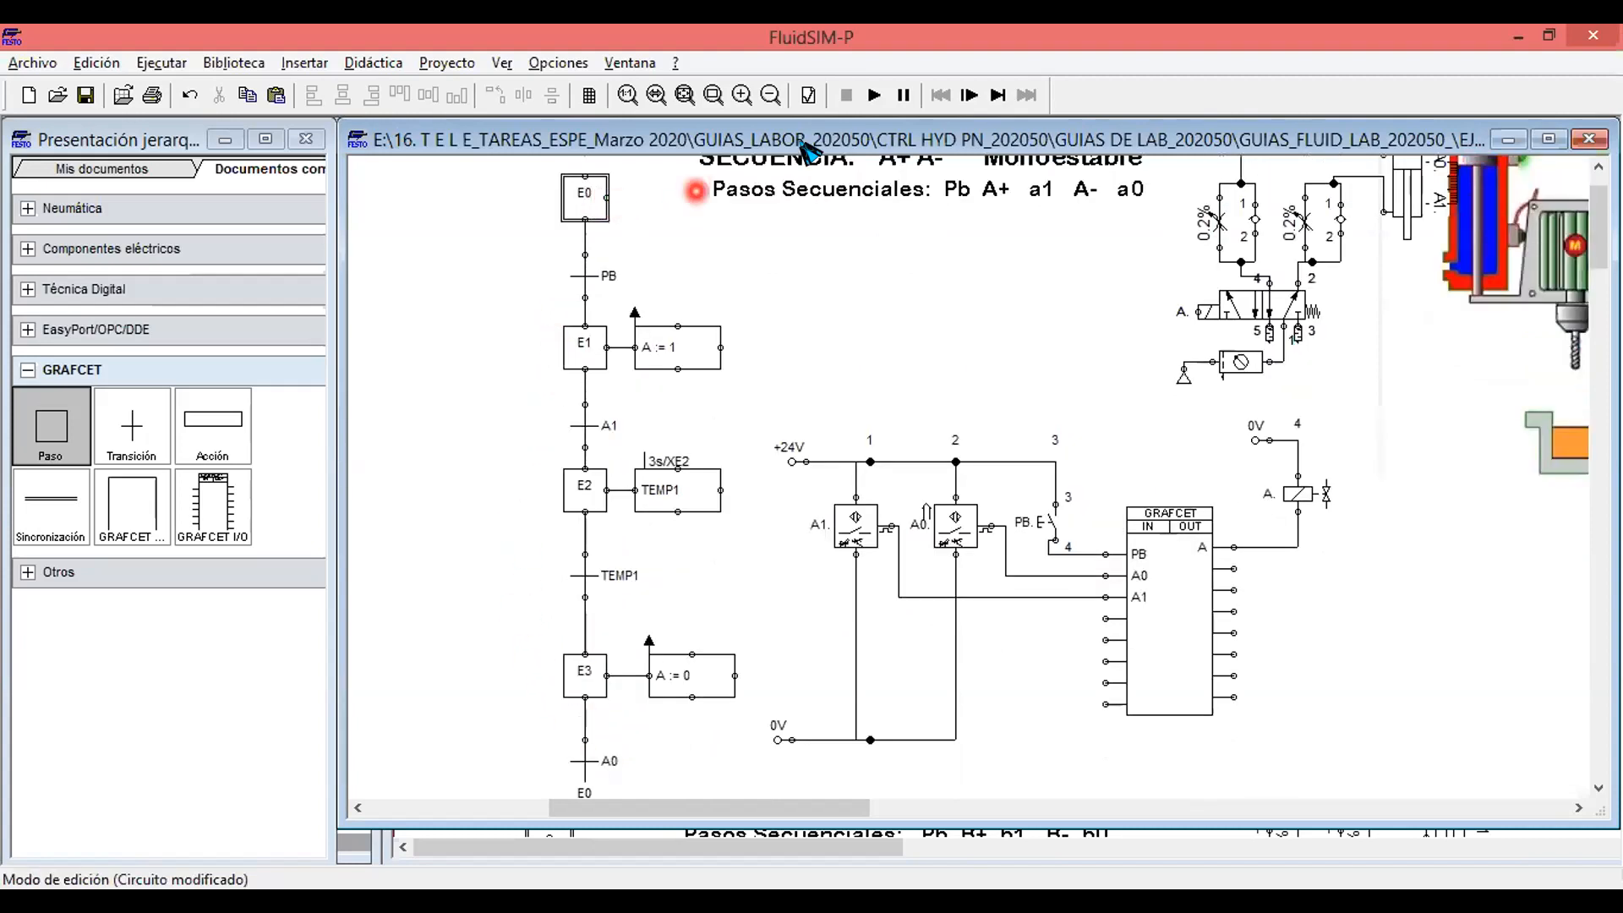
left_click(879, 97)
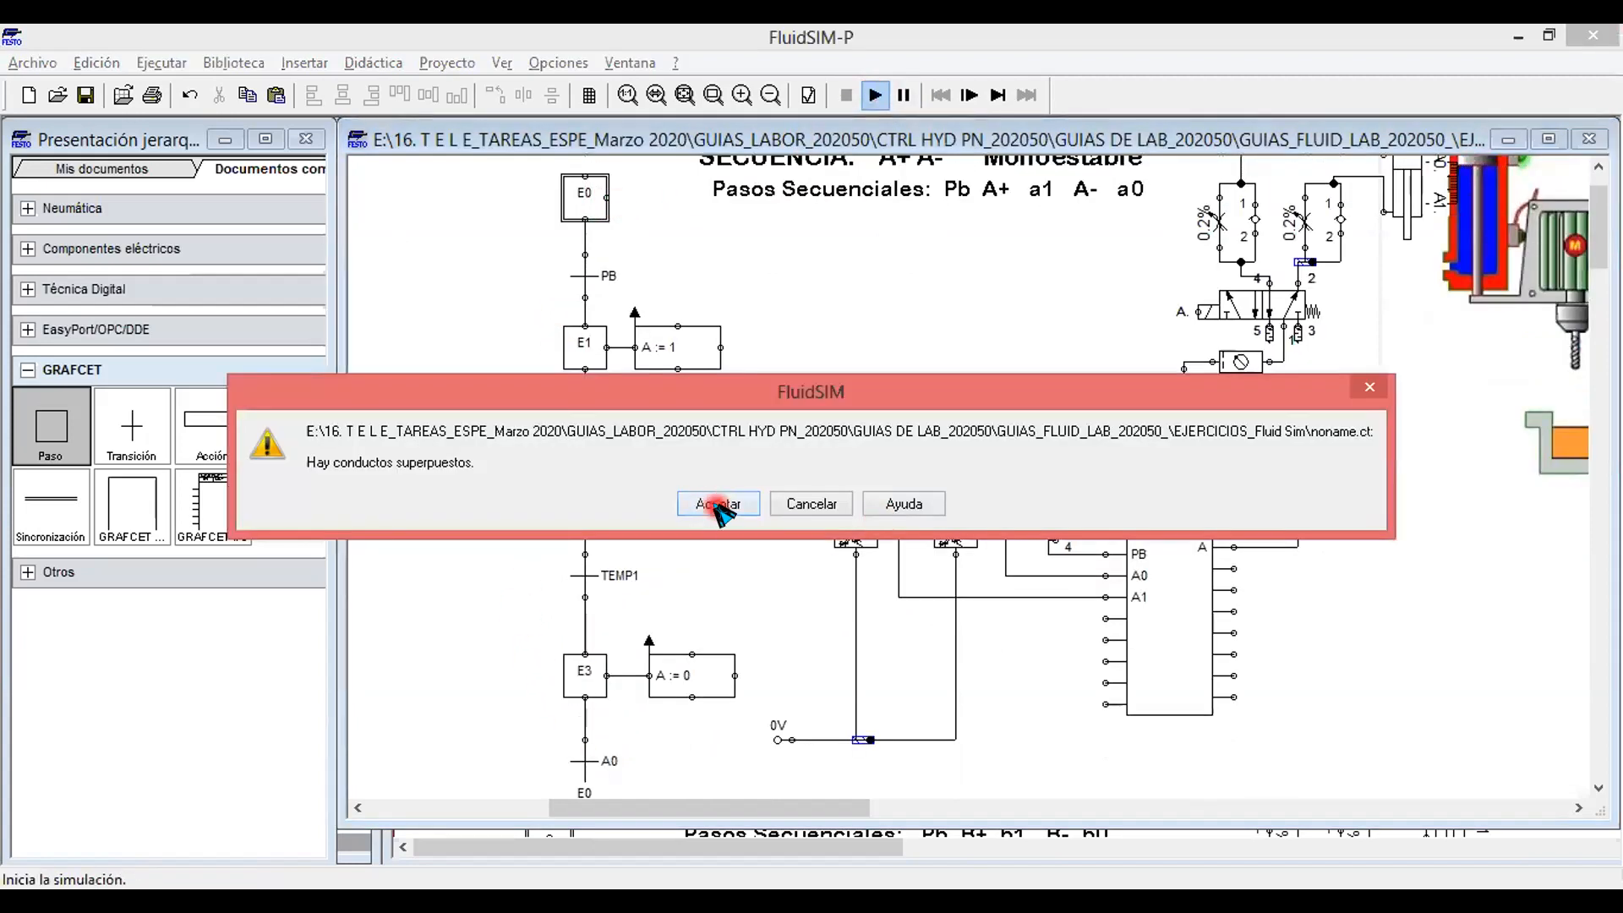
left_click(719, 505)
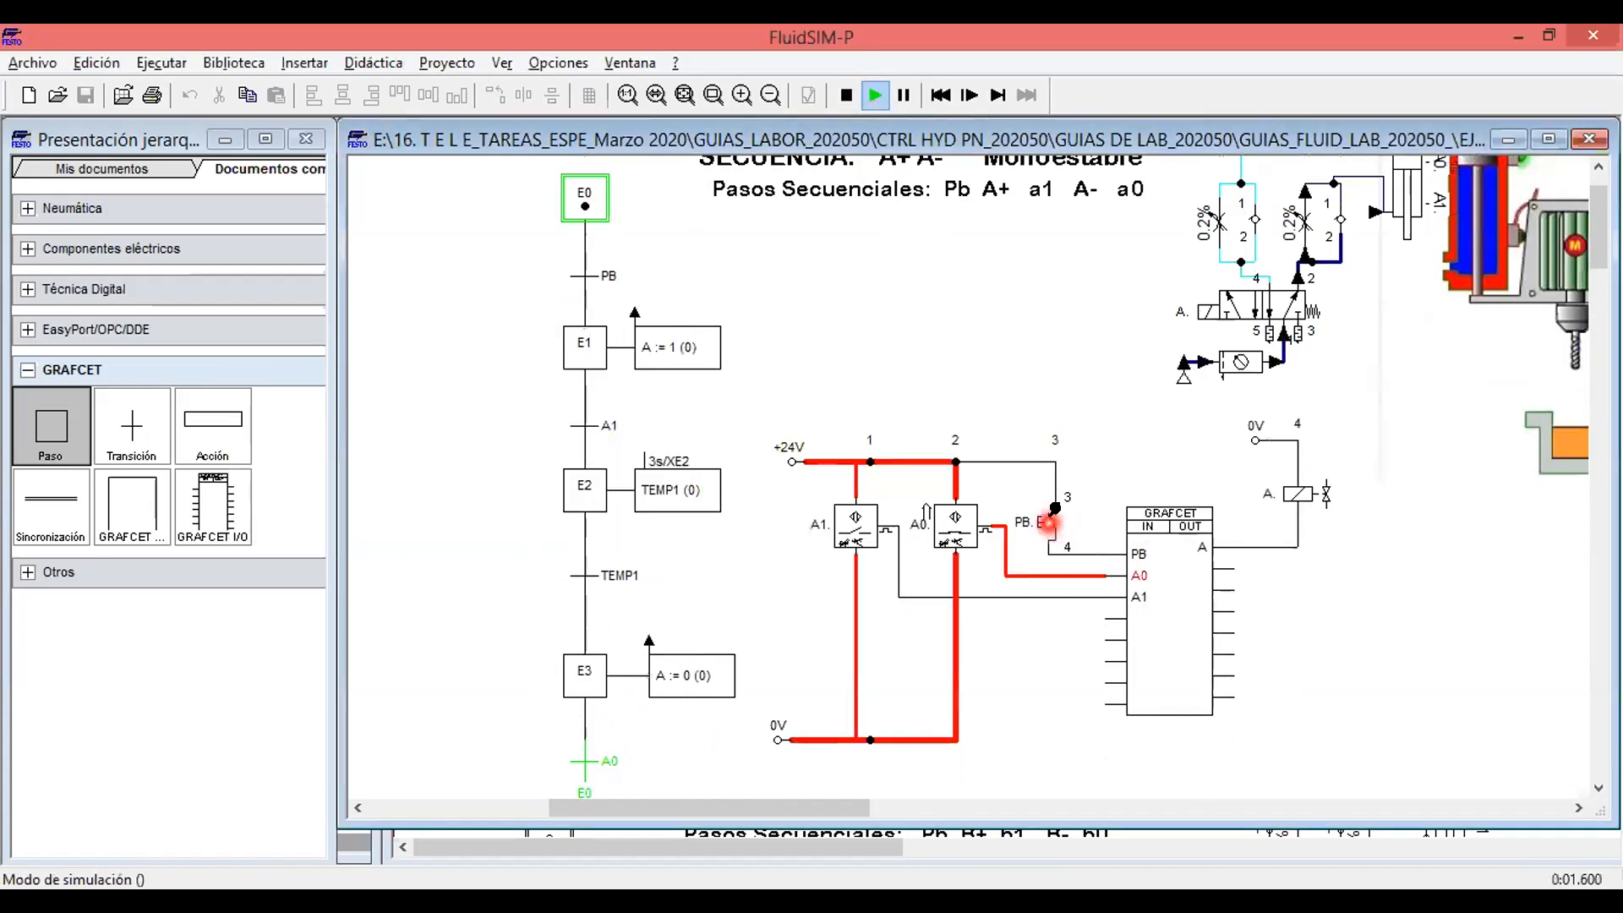
left_click_drag(837, 804, 1024, 805)
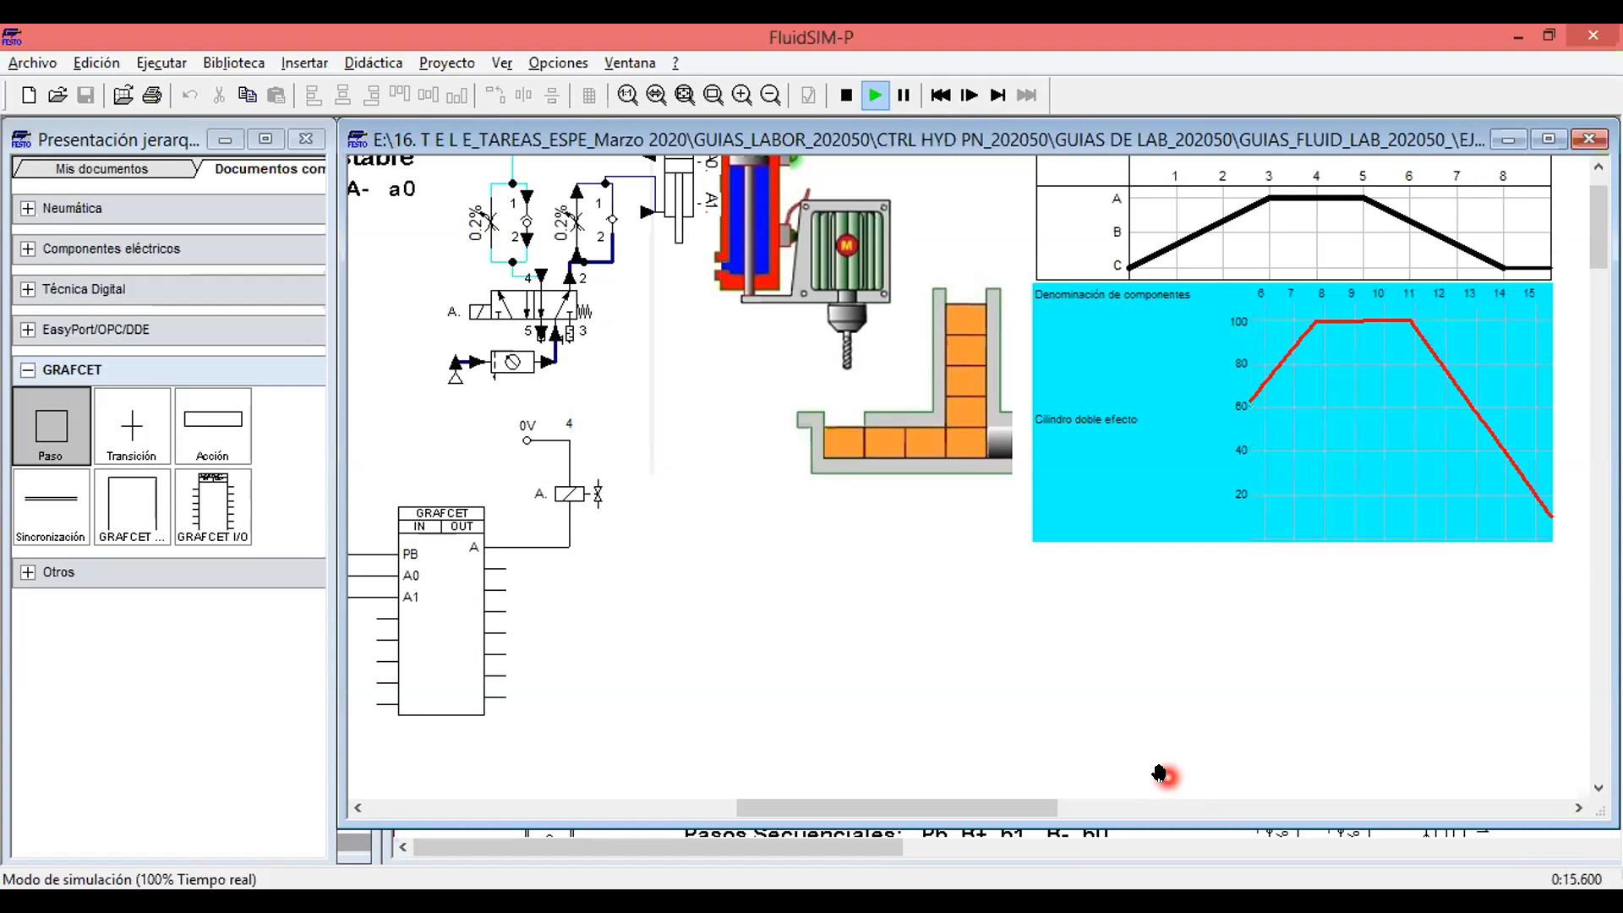
Set the opening of both throttle valves to 10 % and check the cylinder's displacement diagram.
double_click(480, 225)
type("10")
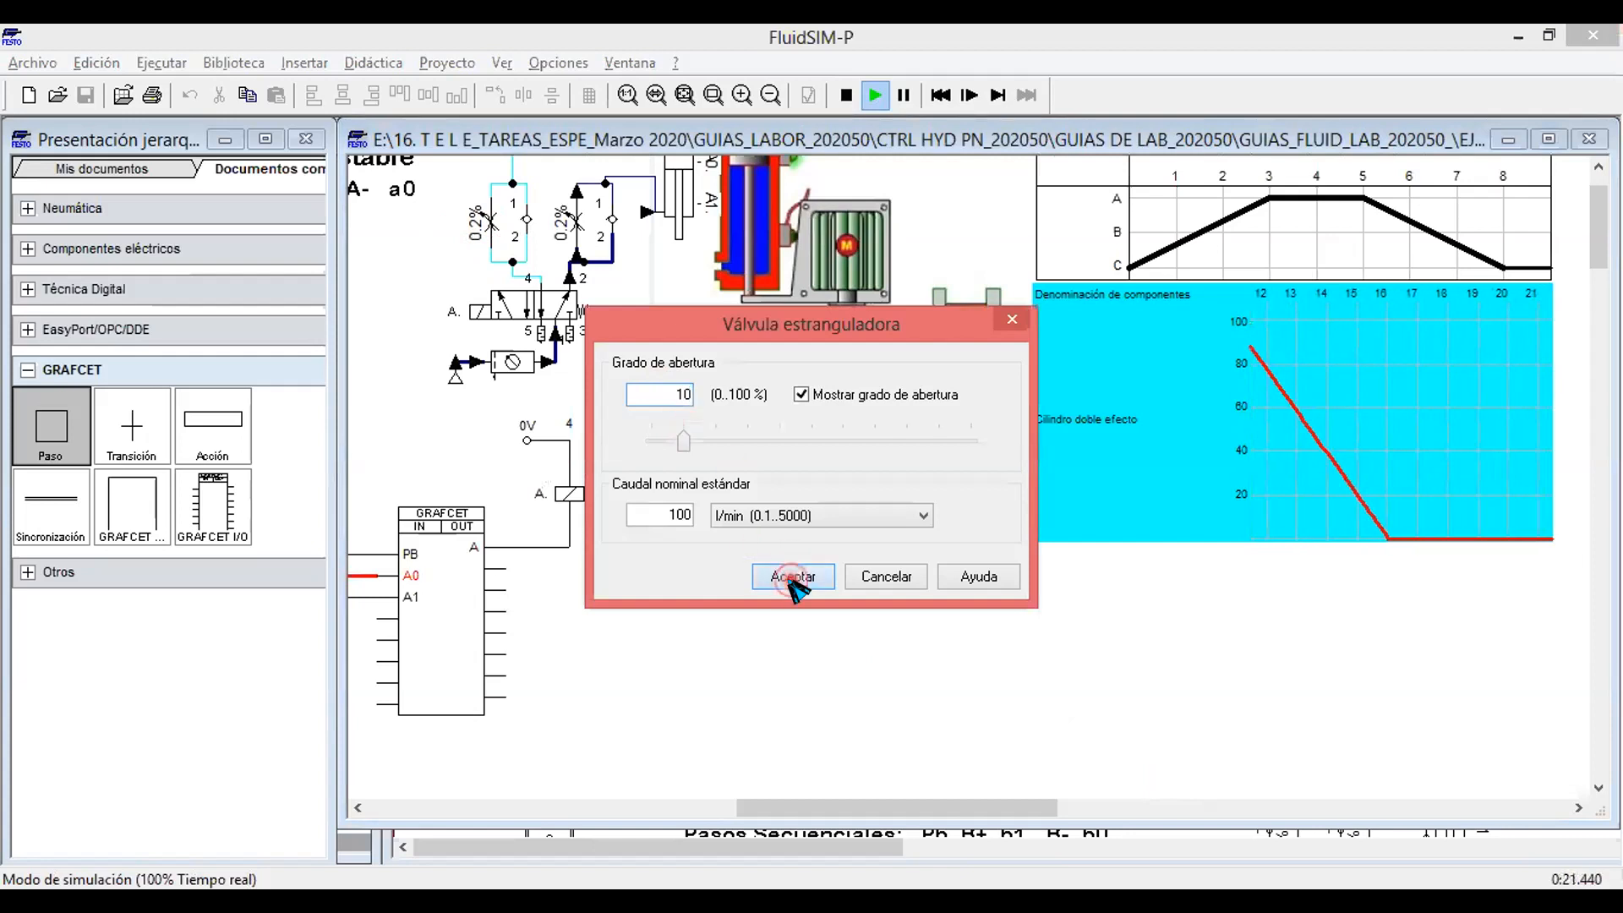
left_click(792, 579)
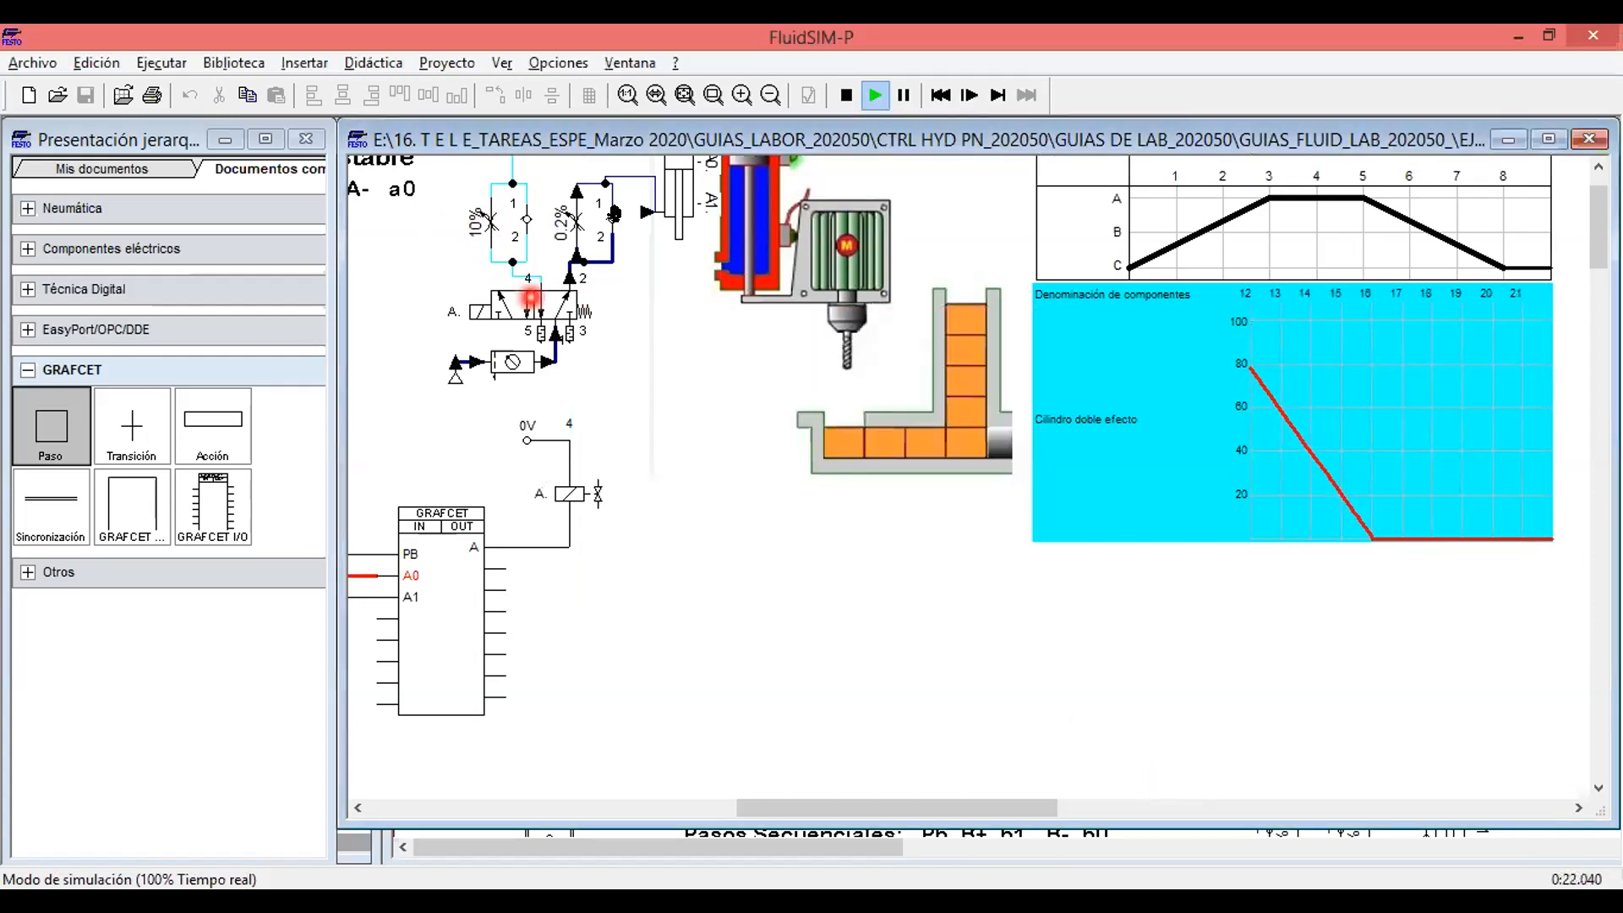
double_click(567, 224)
type("10")
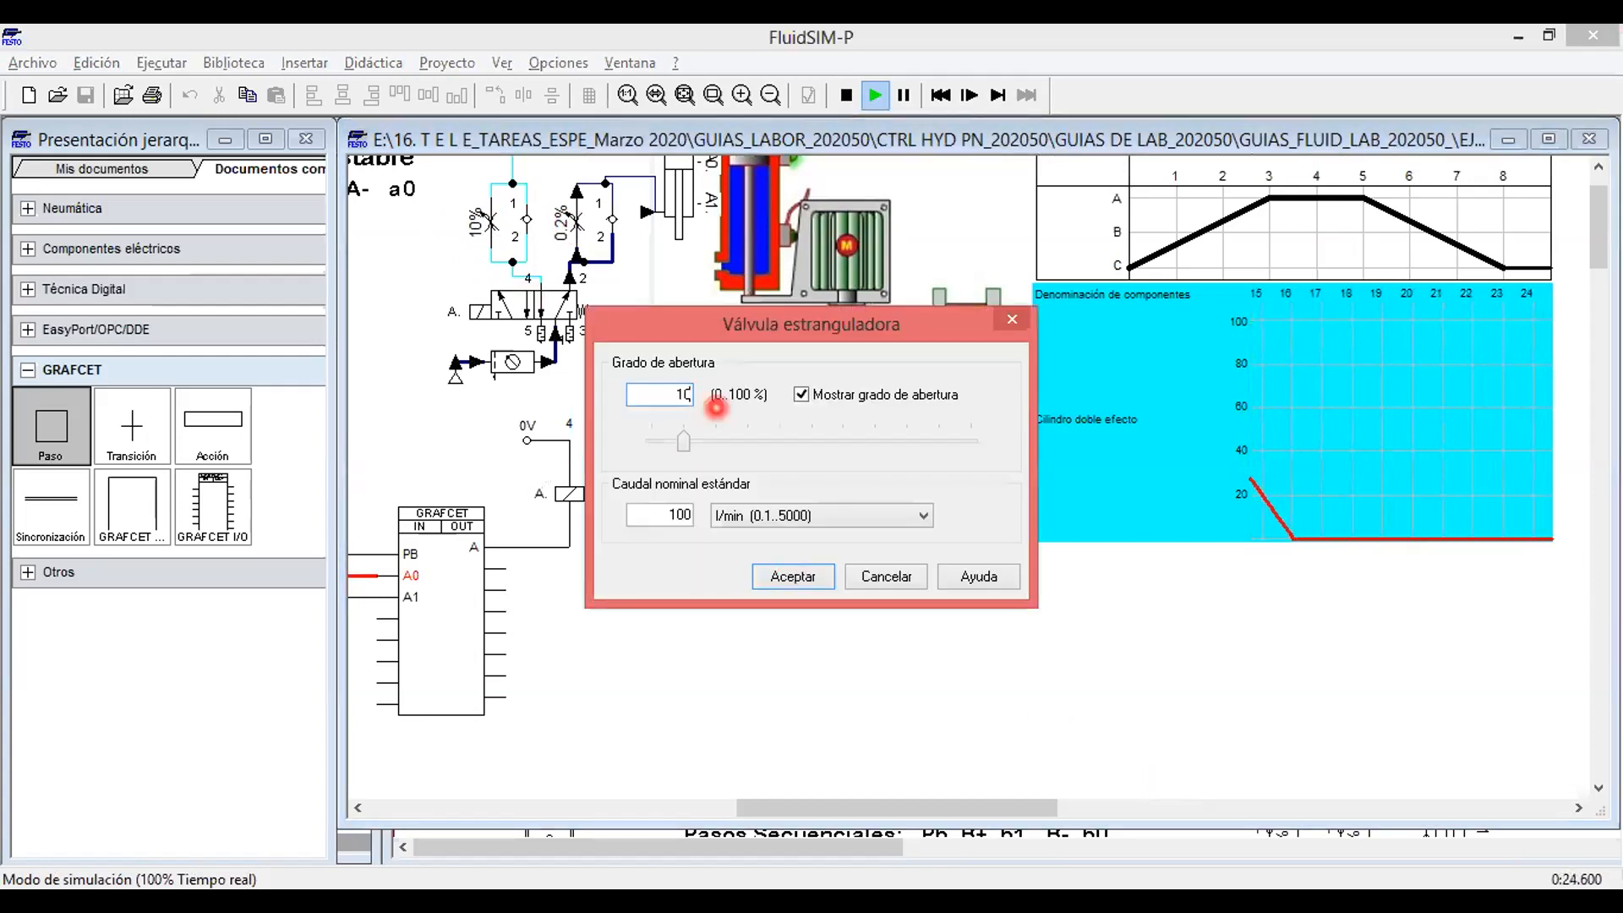
left_click(793, 579)
left_click_drag(867, 807, 833, 811)
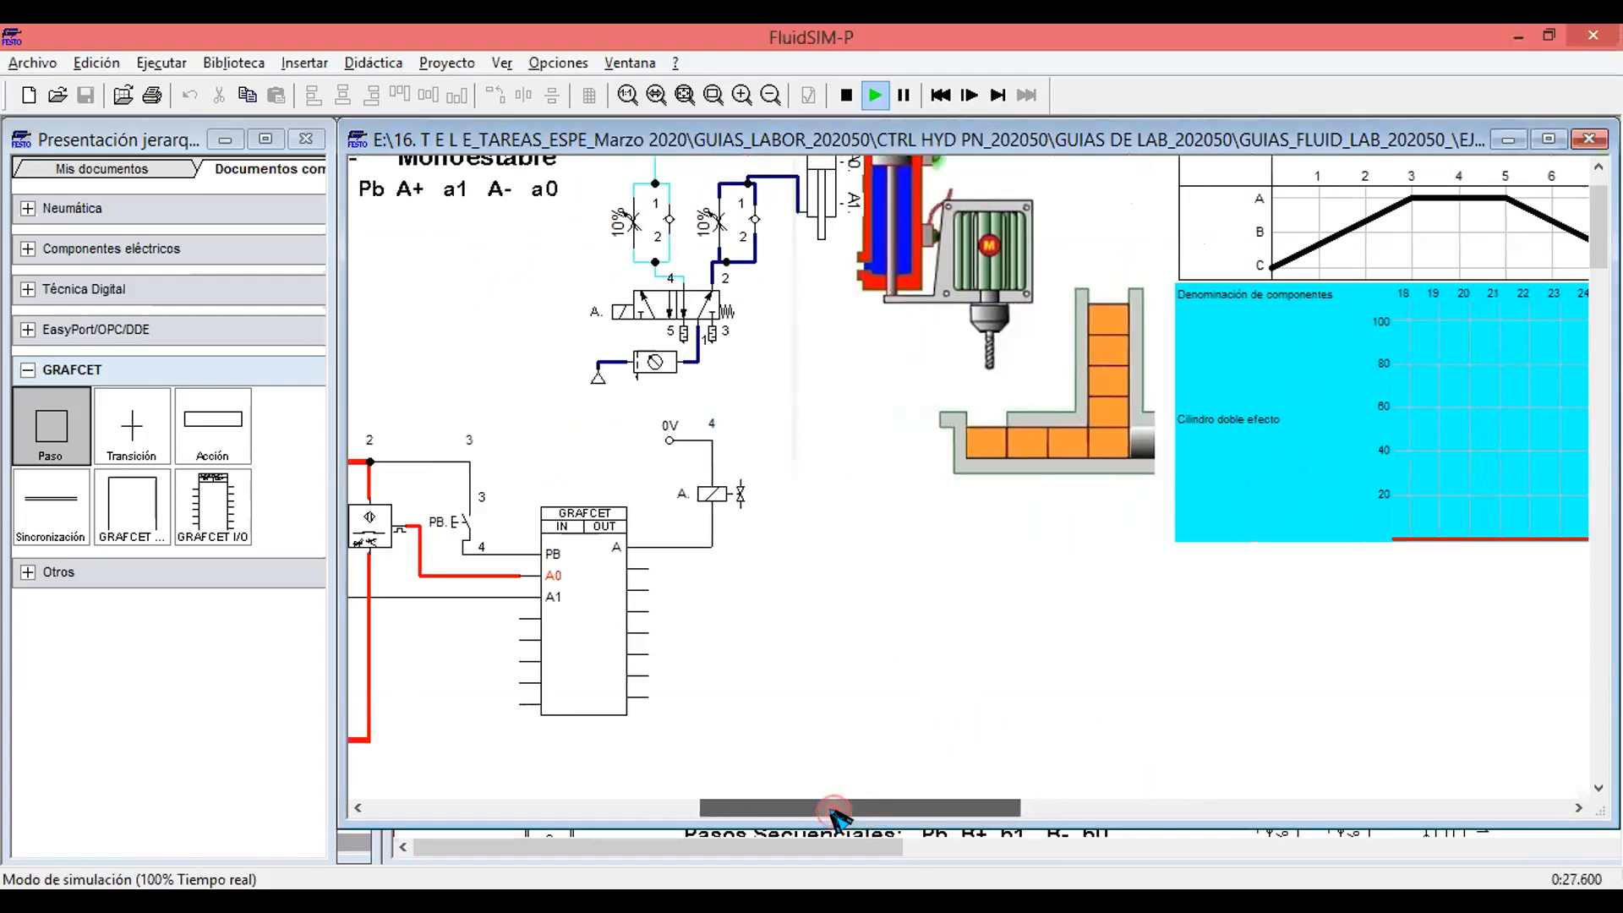
left_click_drag(944, 796, 1028, 798)
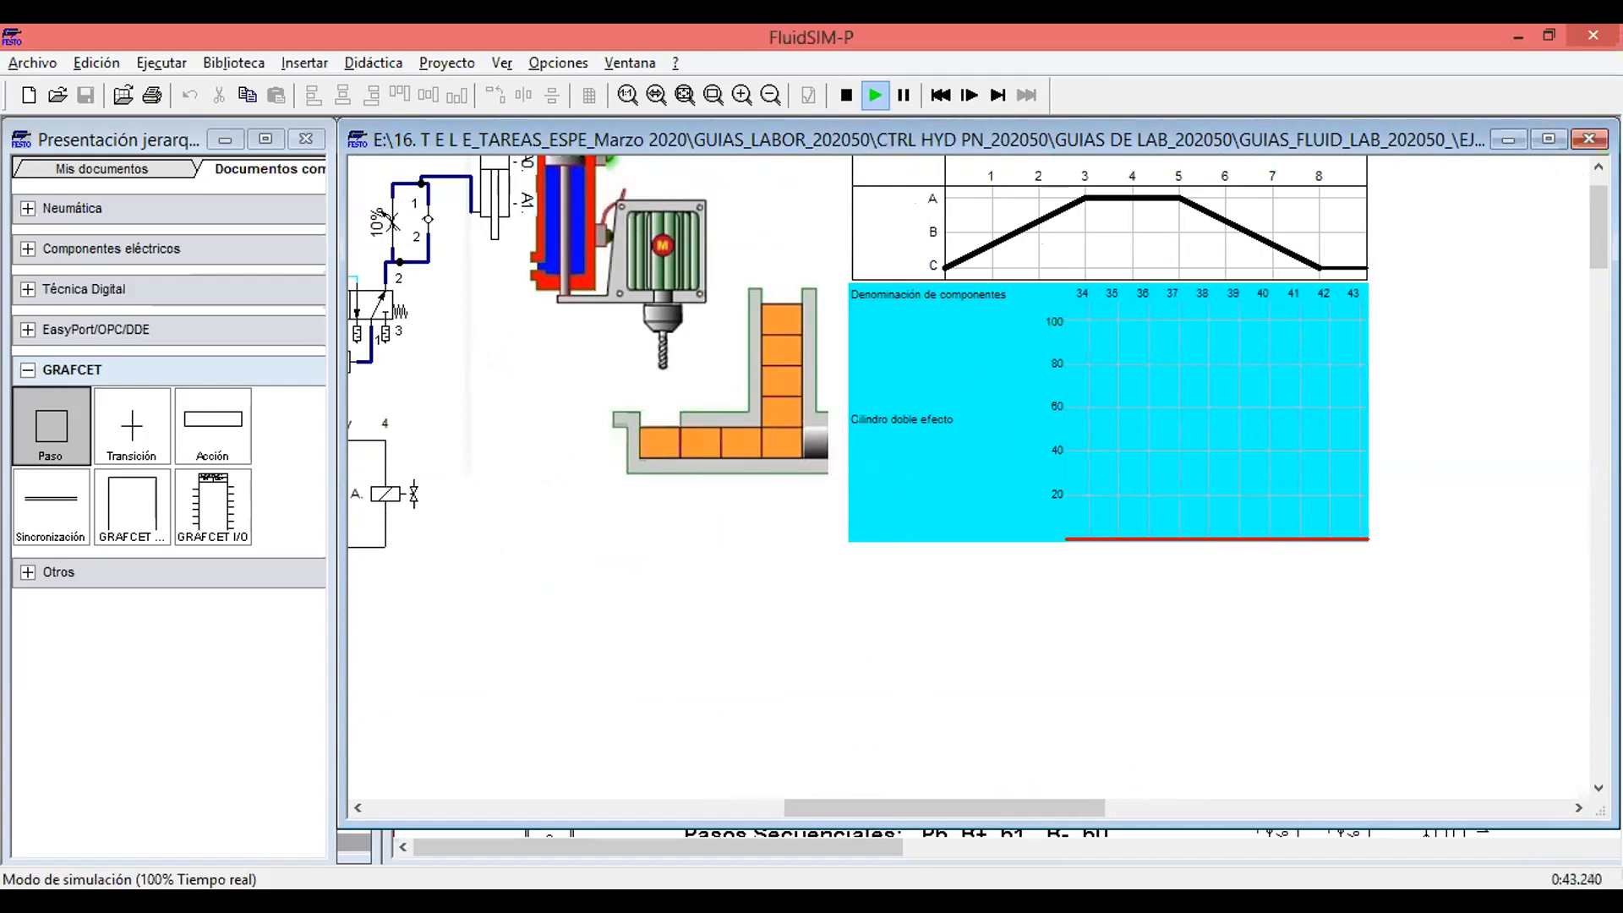
Set the opening of both throttle valves to 1 % while the simulation runs.
left_click_drag(868, 804, 820, 806)
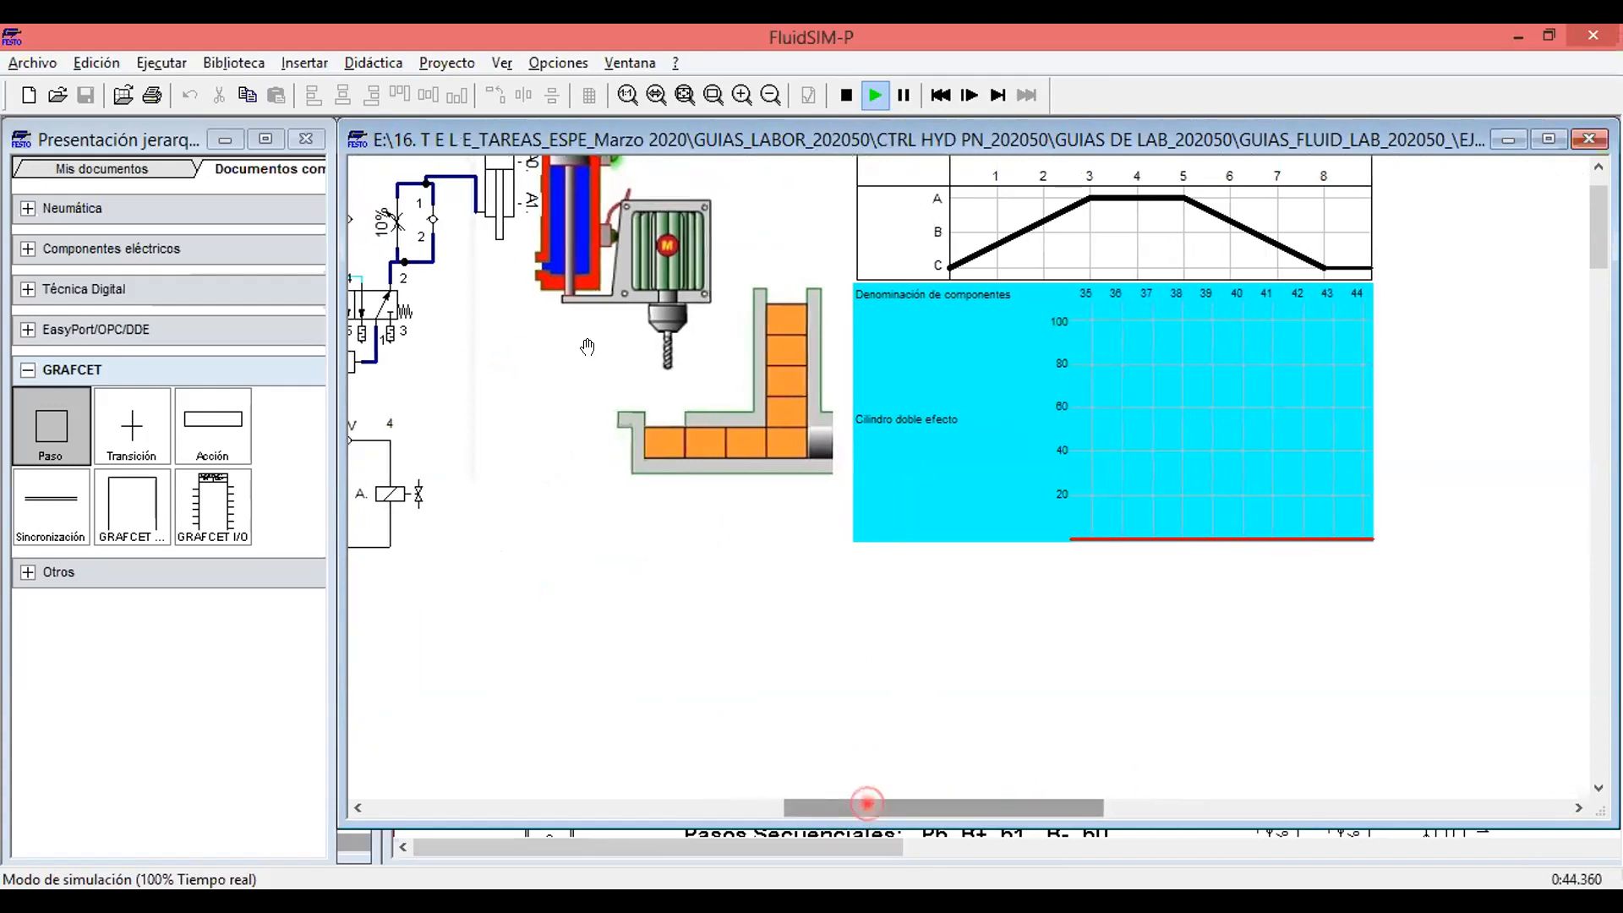
left_click(483, 224)
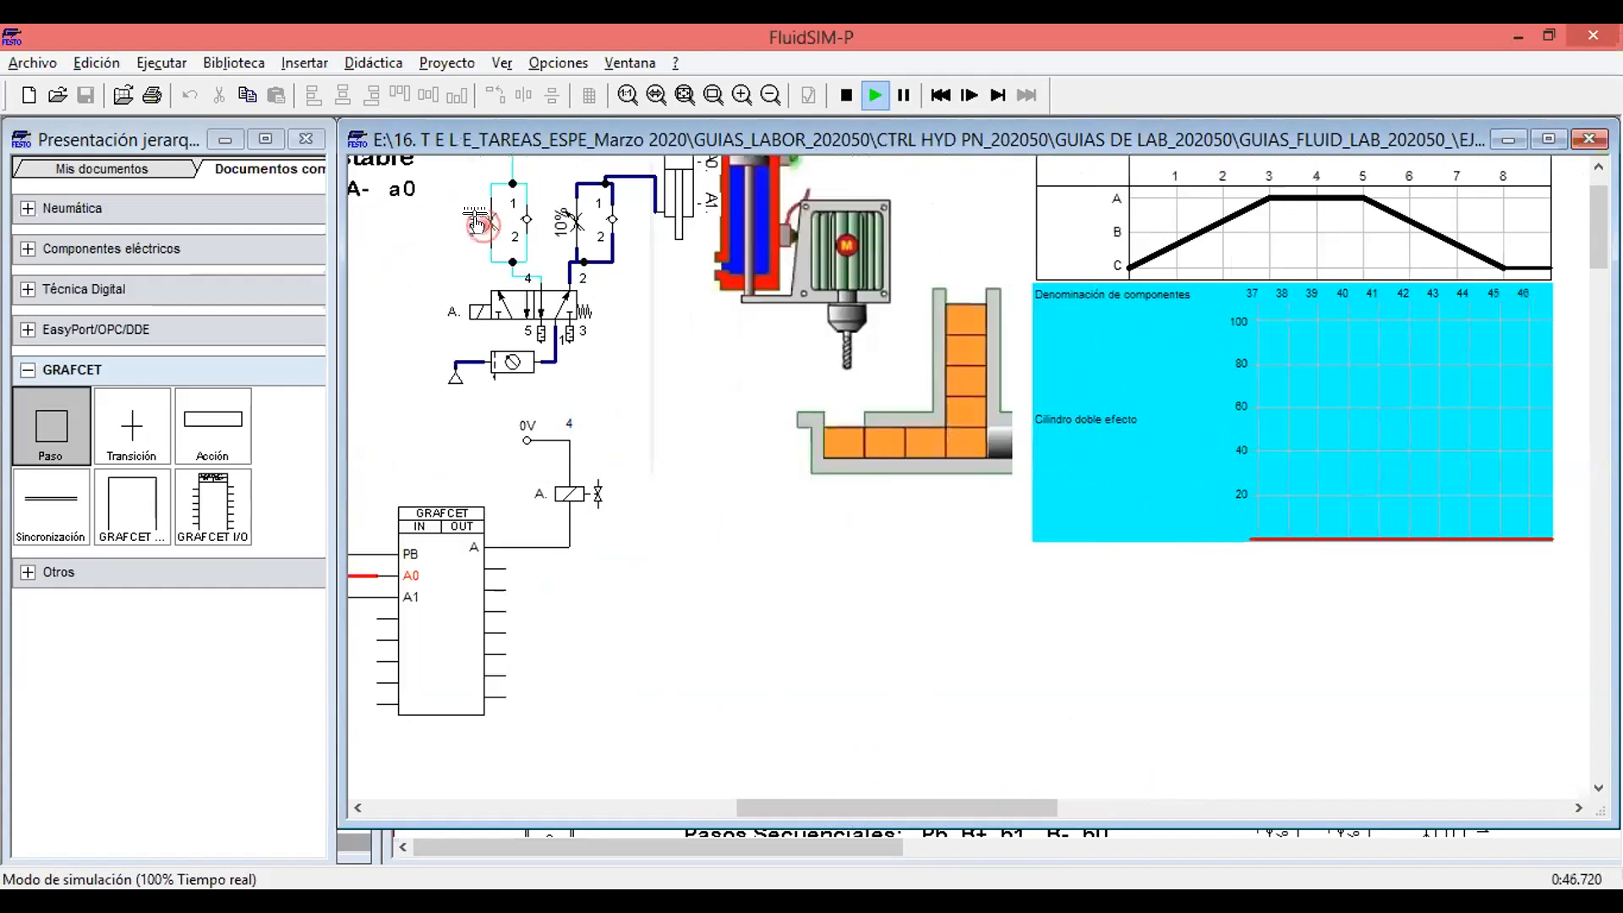
left_click(788, 577)
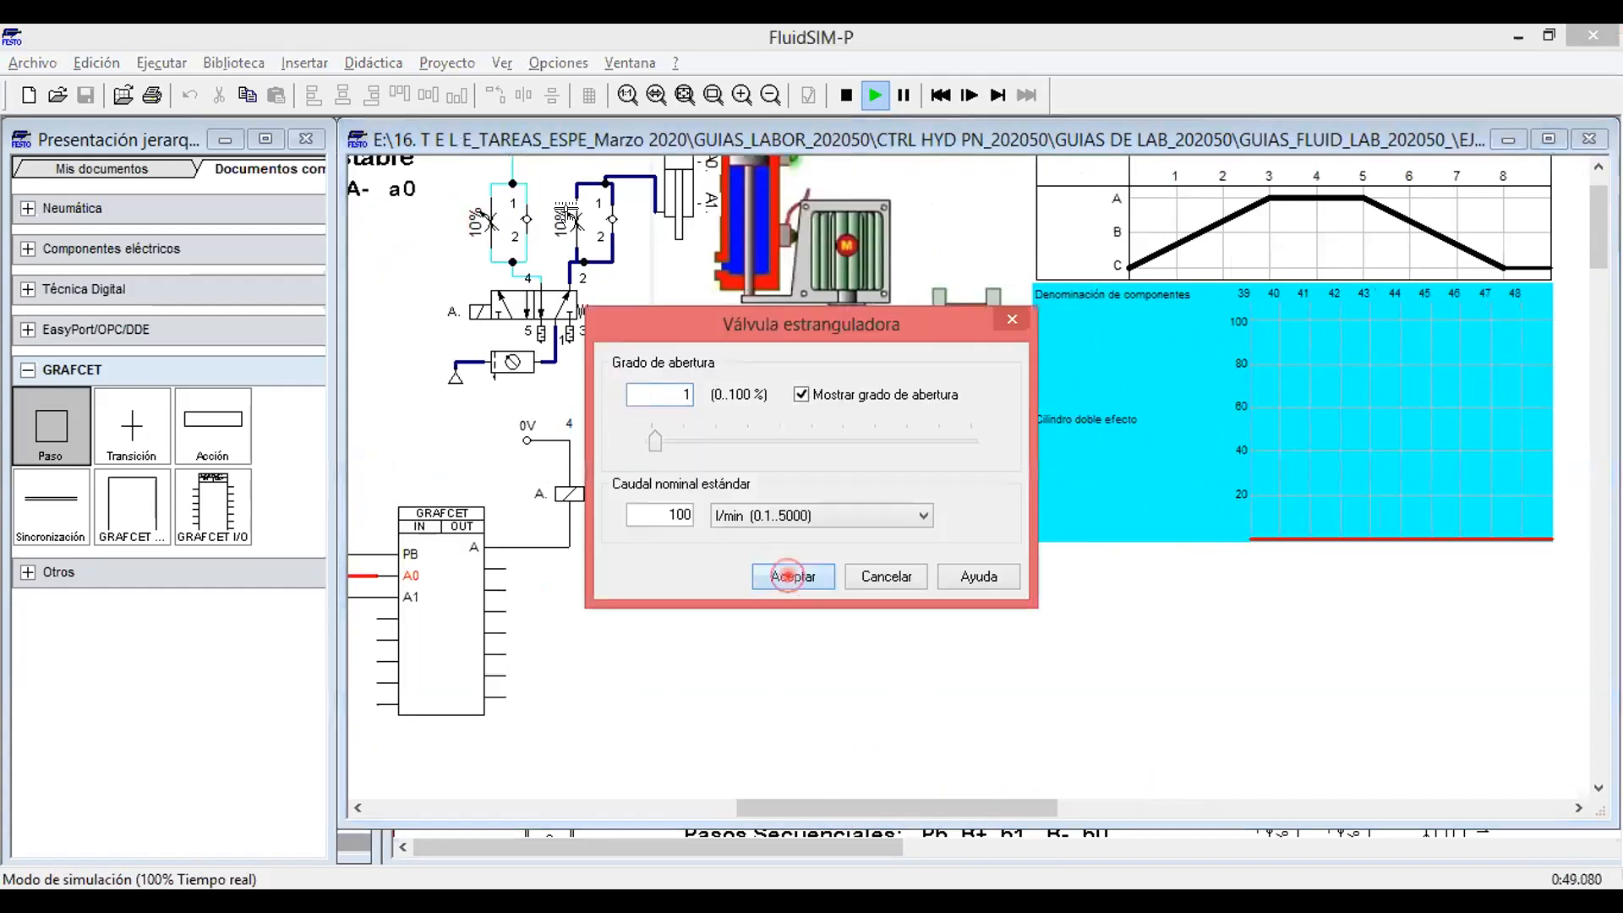
left_click(570, 221)
type("1")
left_click(790, 579)
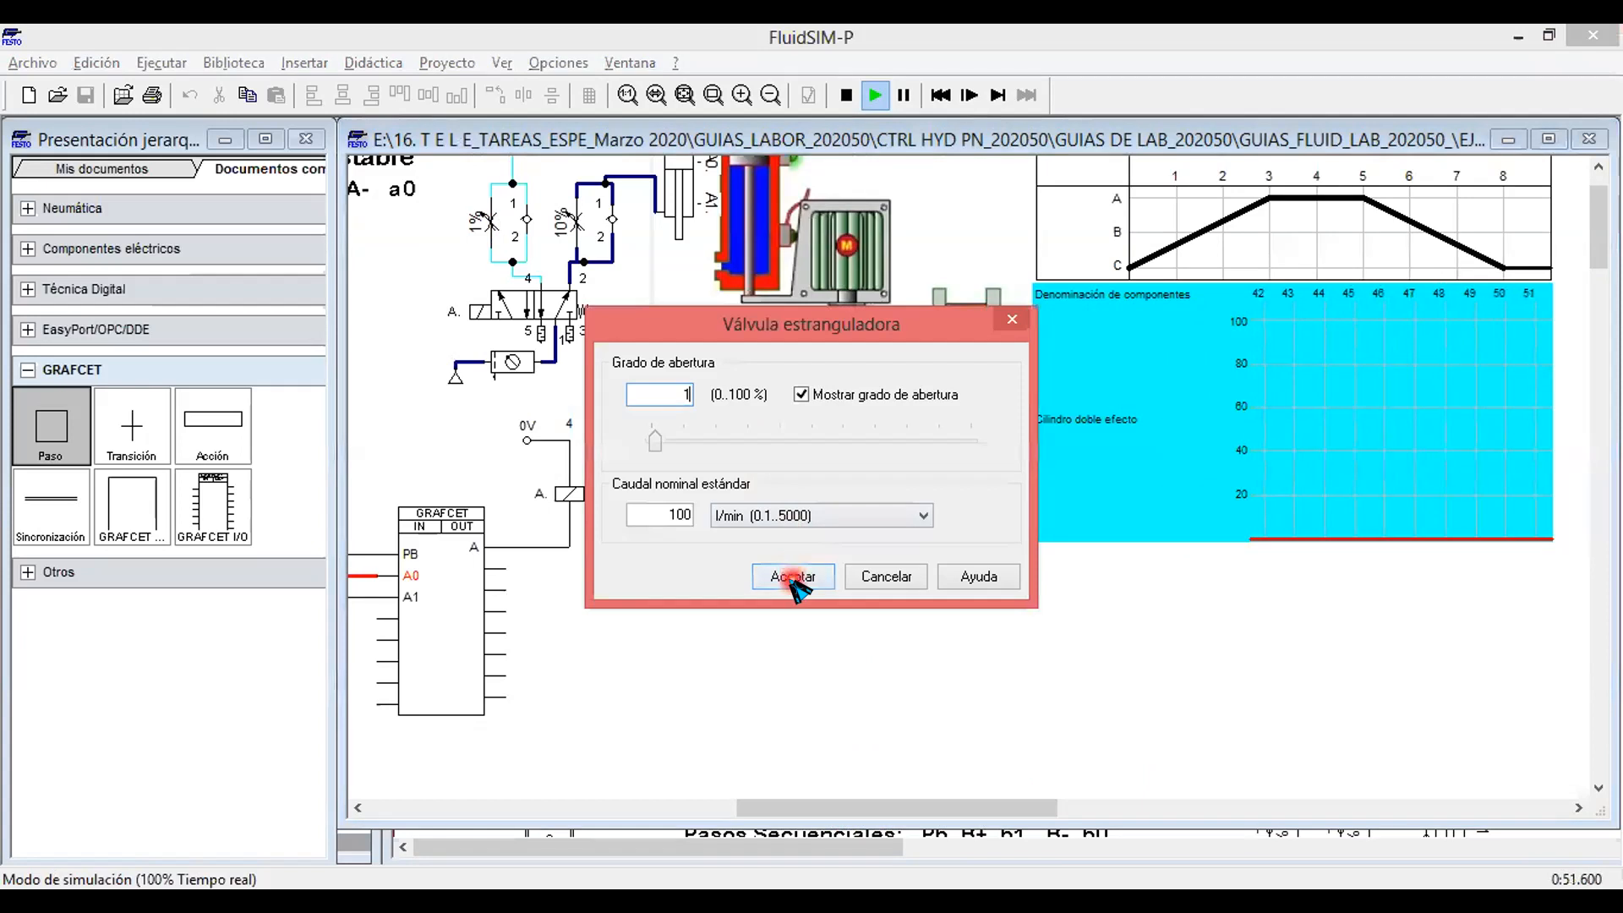
Trigger the cycle with PB, check the cylinder's displacement diagram and stop the simulation.
left_click_drag(755, 801, 723, 803)
left_click(423, 524)
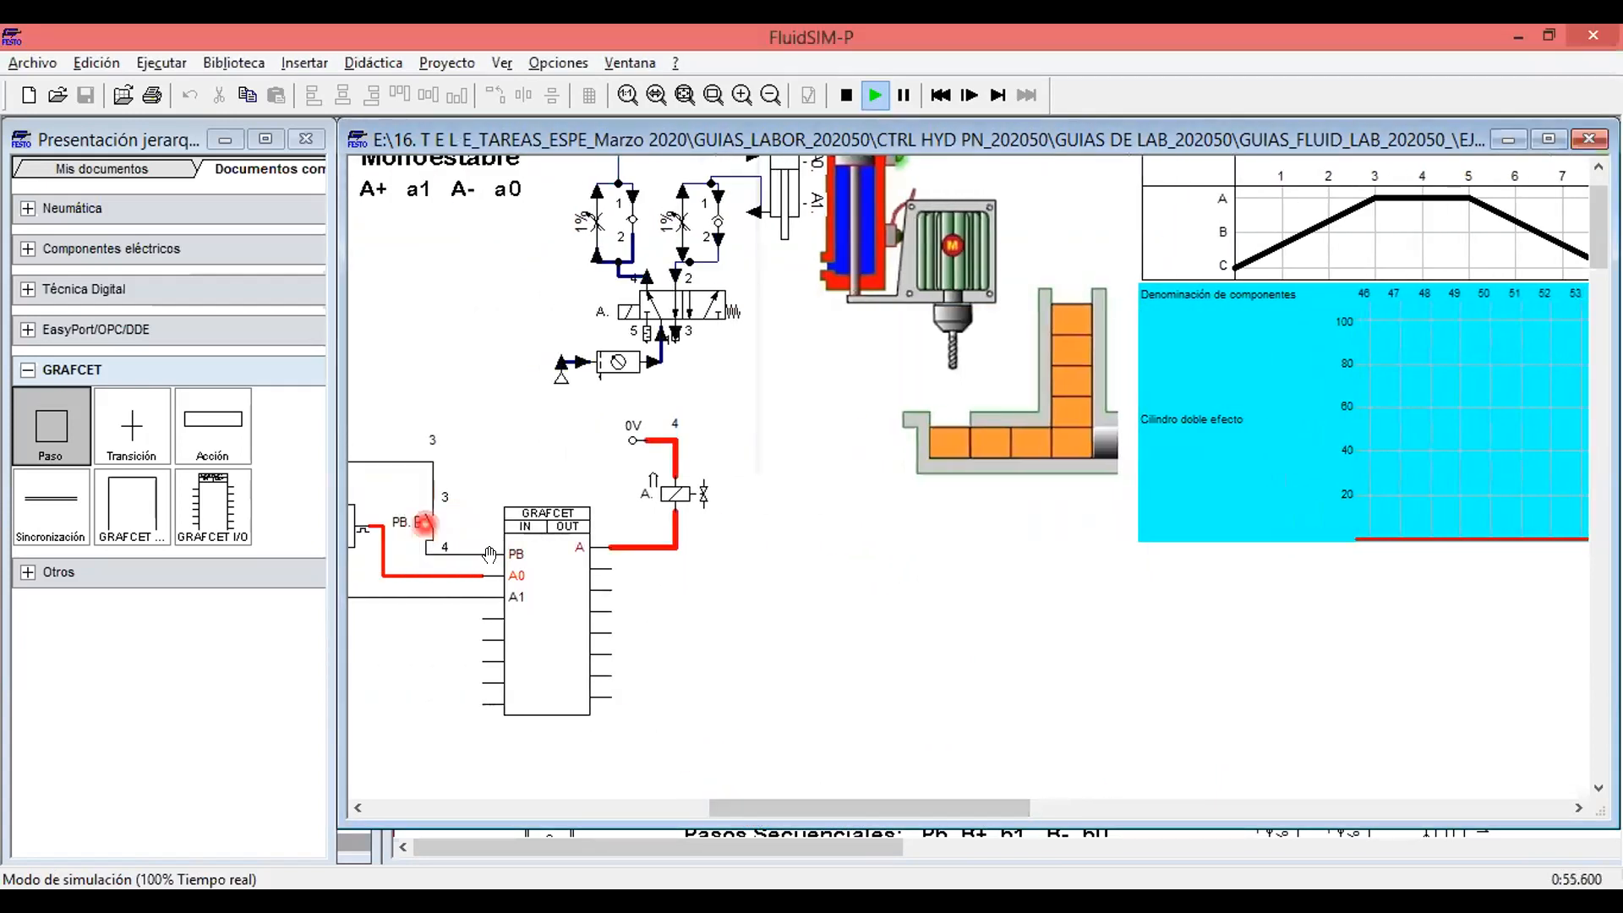
left_click_drag(864, 807, 946, 801)
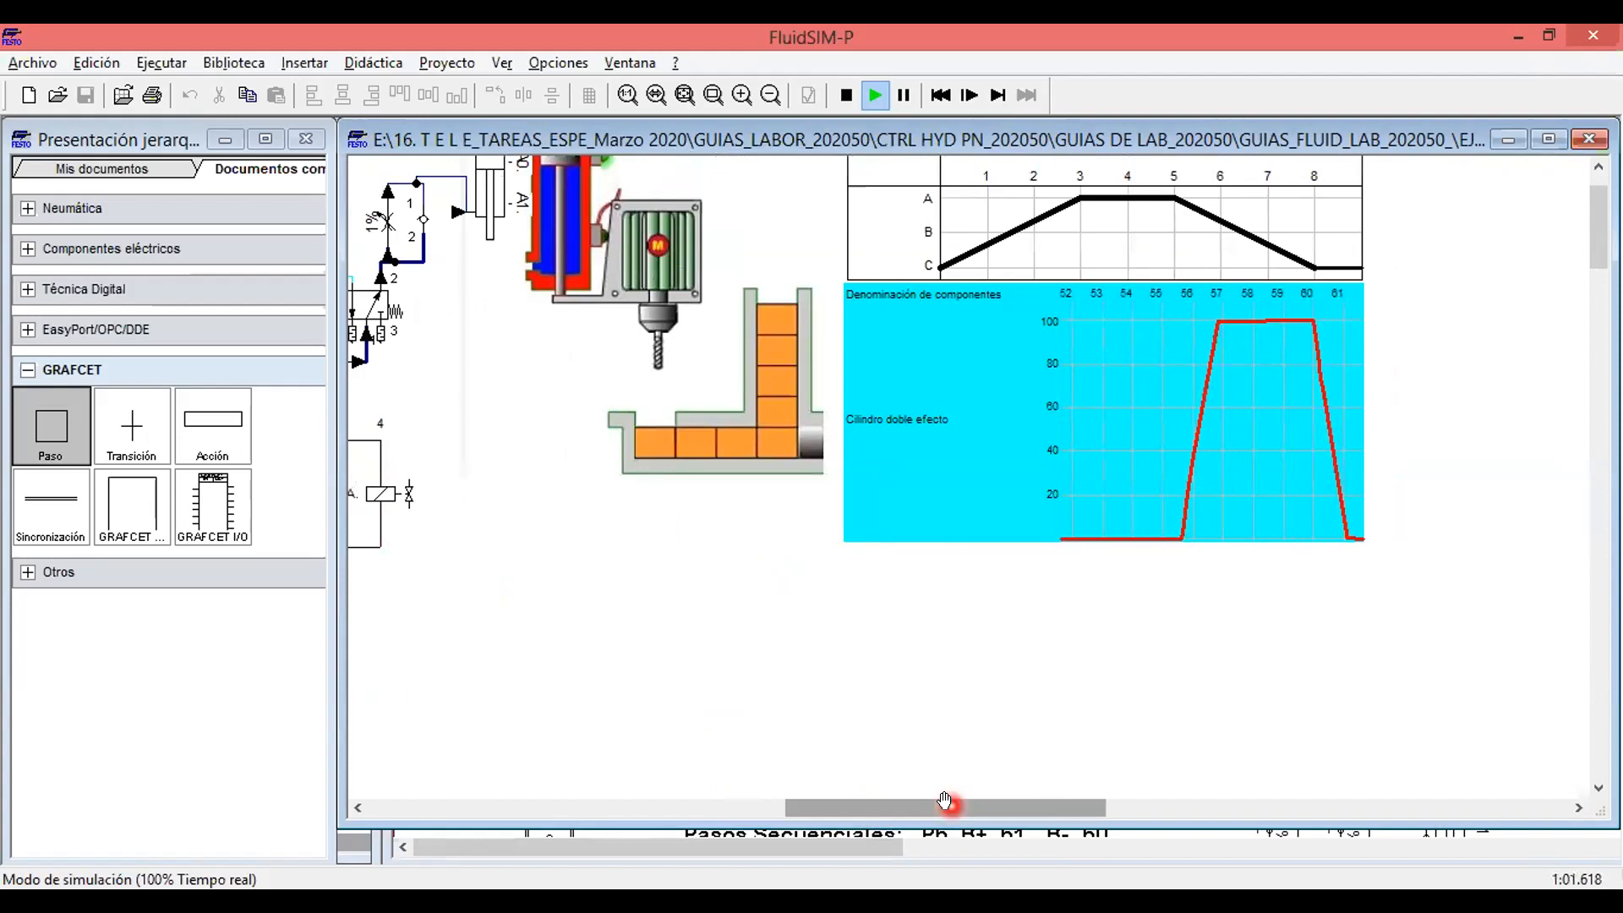
left_click(847, 95)
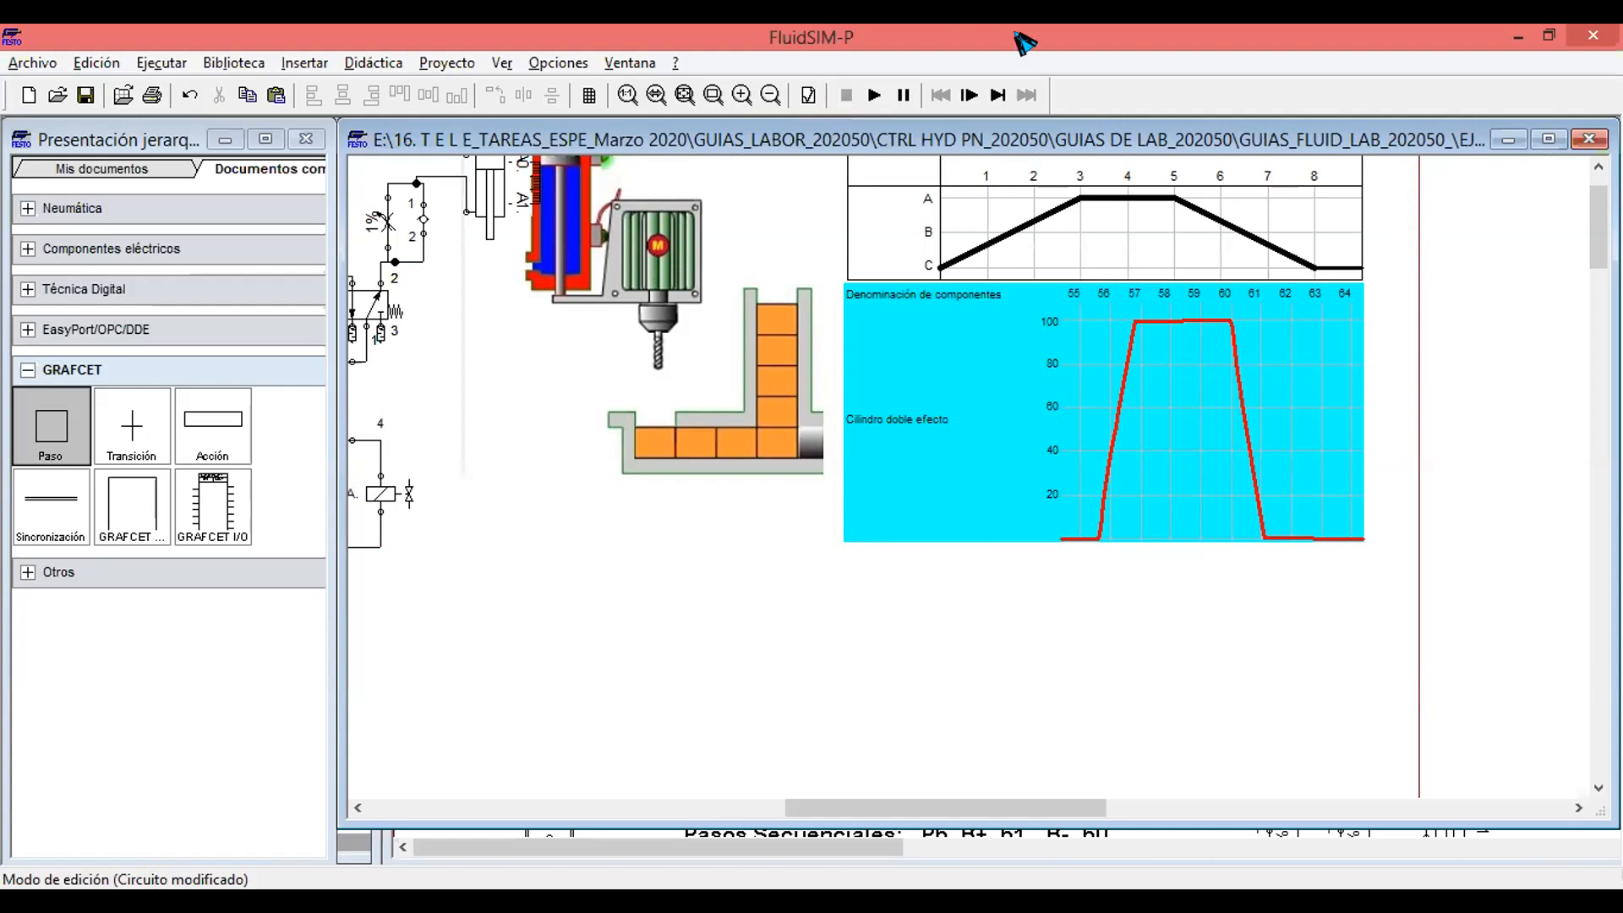
Review the whole GRAFCET circuit and examine the action types in the settings of the A := 1 action on step E1.
left_click(919, 808)
left_click_drag(919, 808, 711, 793)
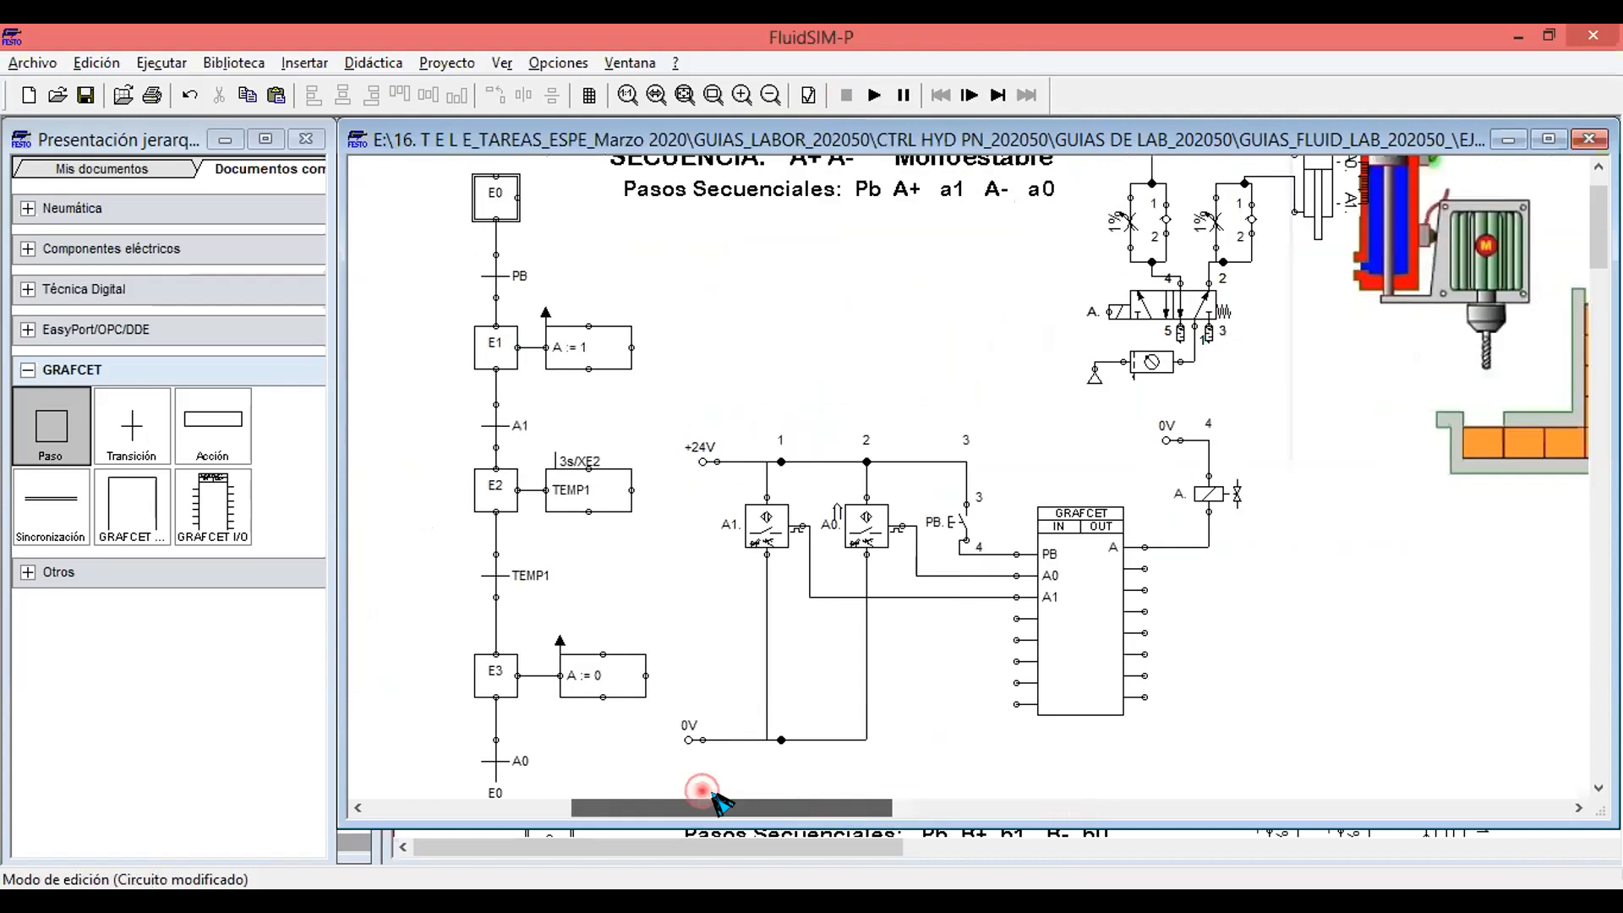
scroll(1059, 712, "down", 1)
scroll(1193, 663, "down", 1)
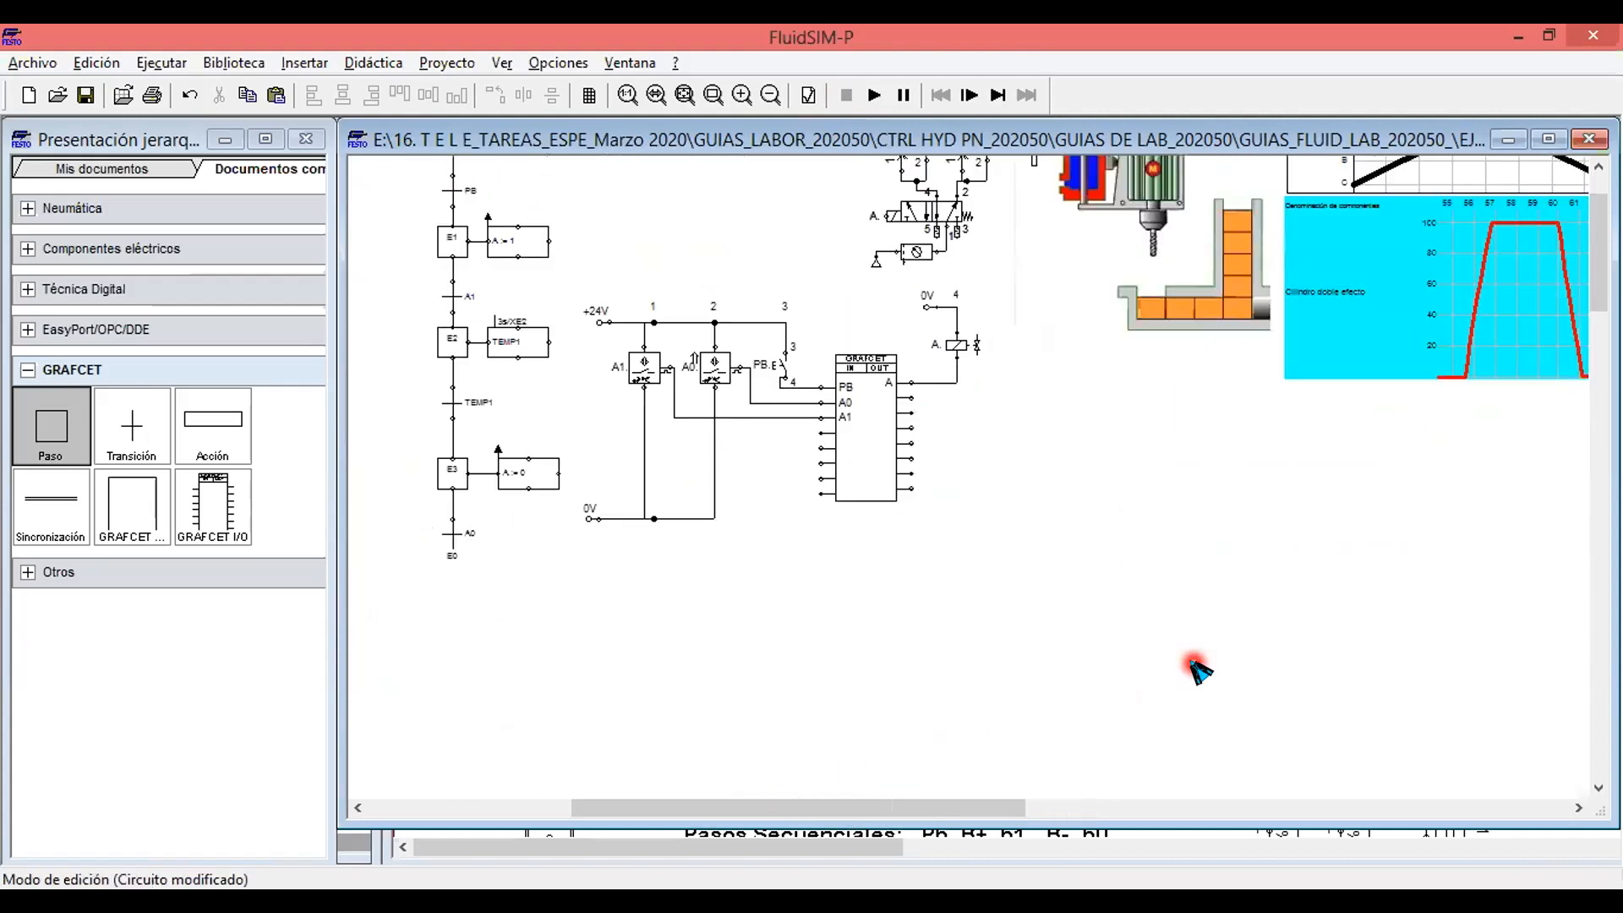
scroll(1199, 671, "up", 1)
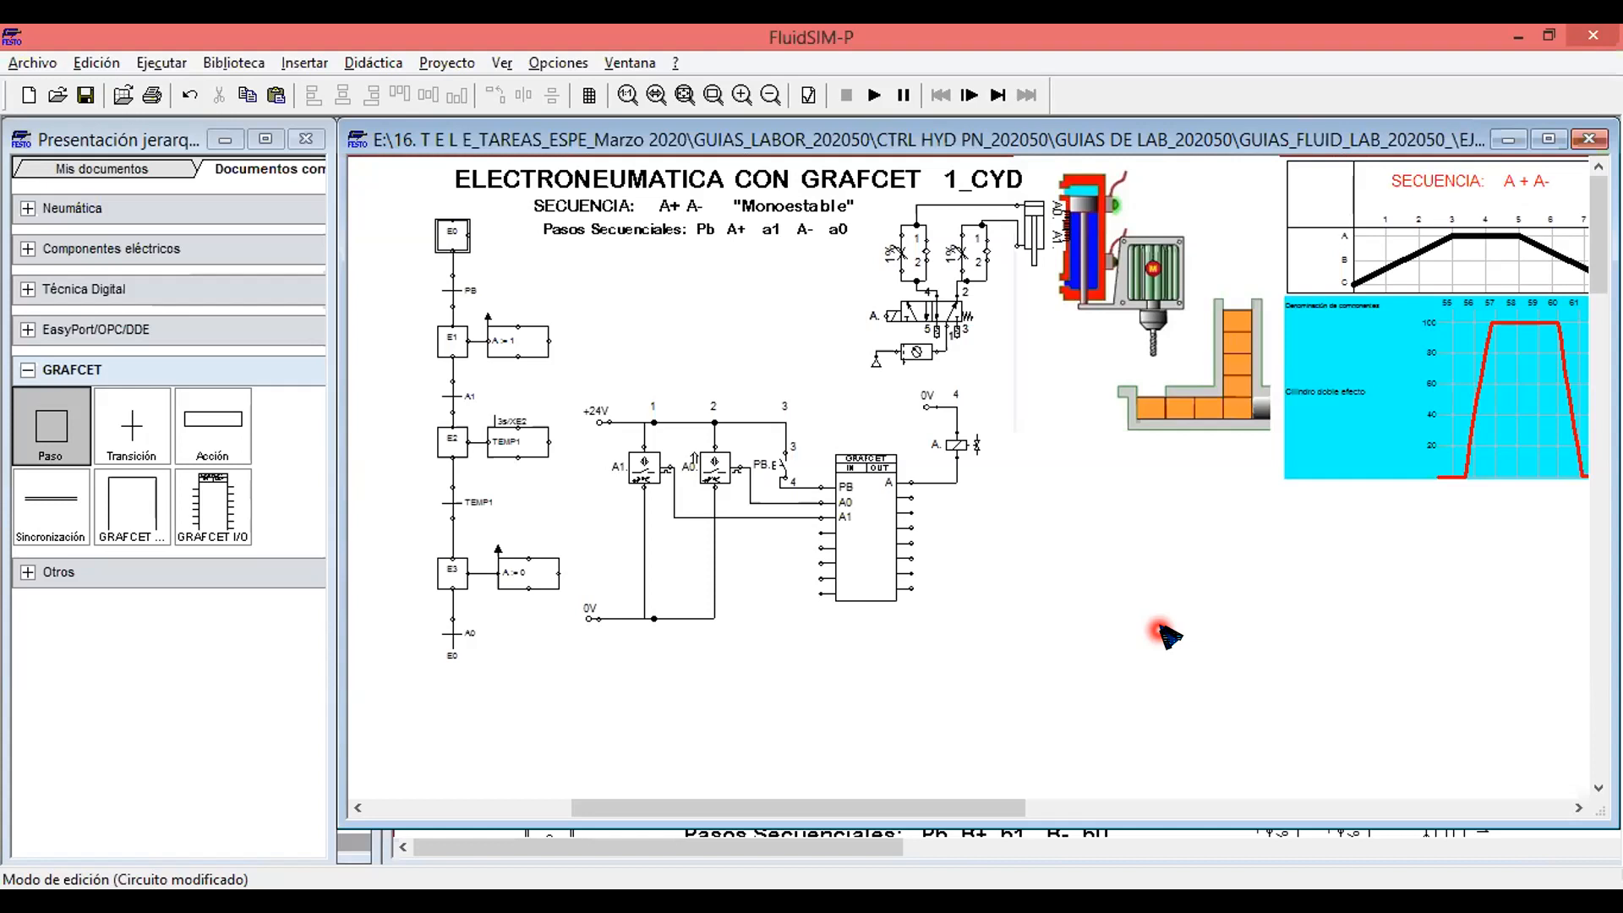
left_click(208, 423)
left_click(656, 341)
left_click(520, 342)
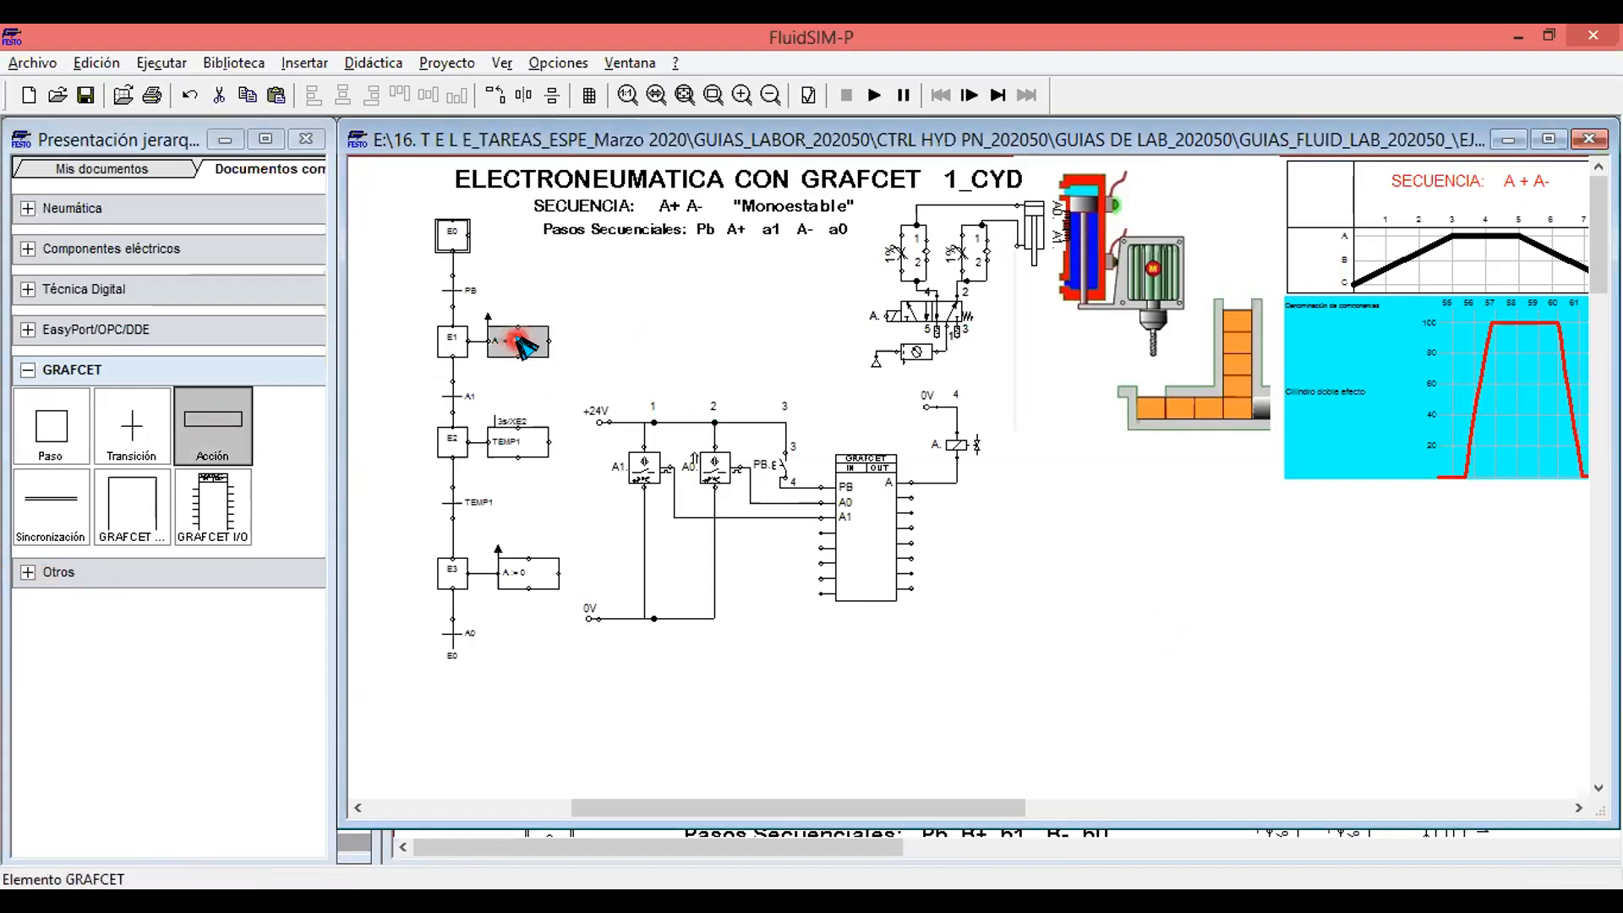
double_click(520, 342)
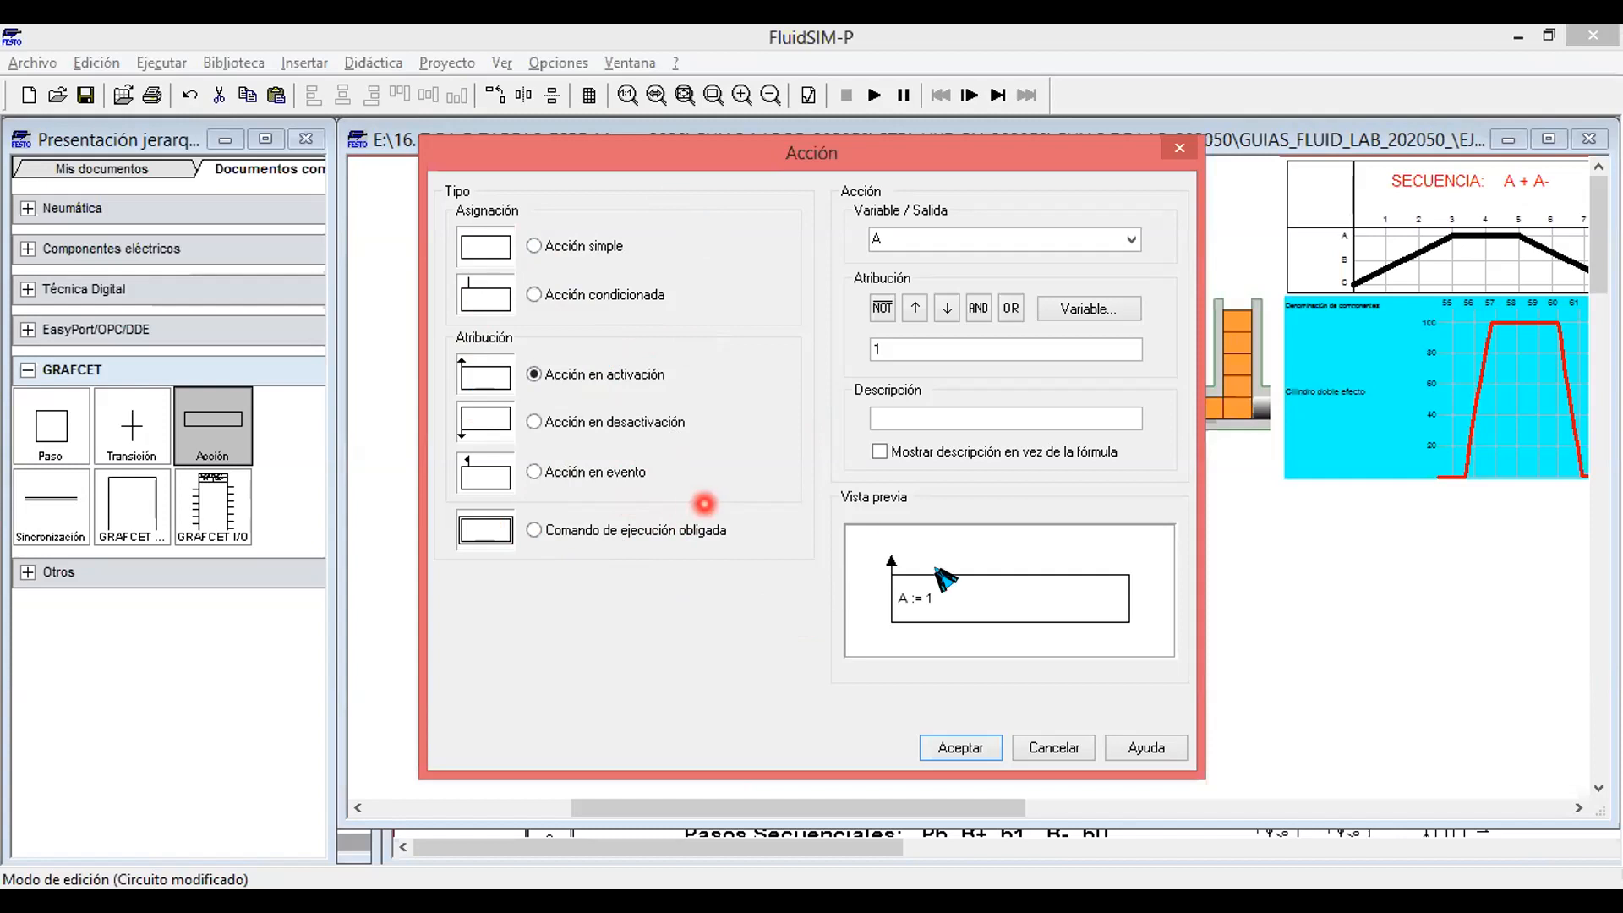
left_click(961, 747)
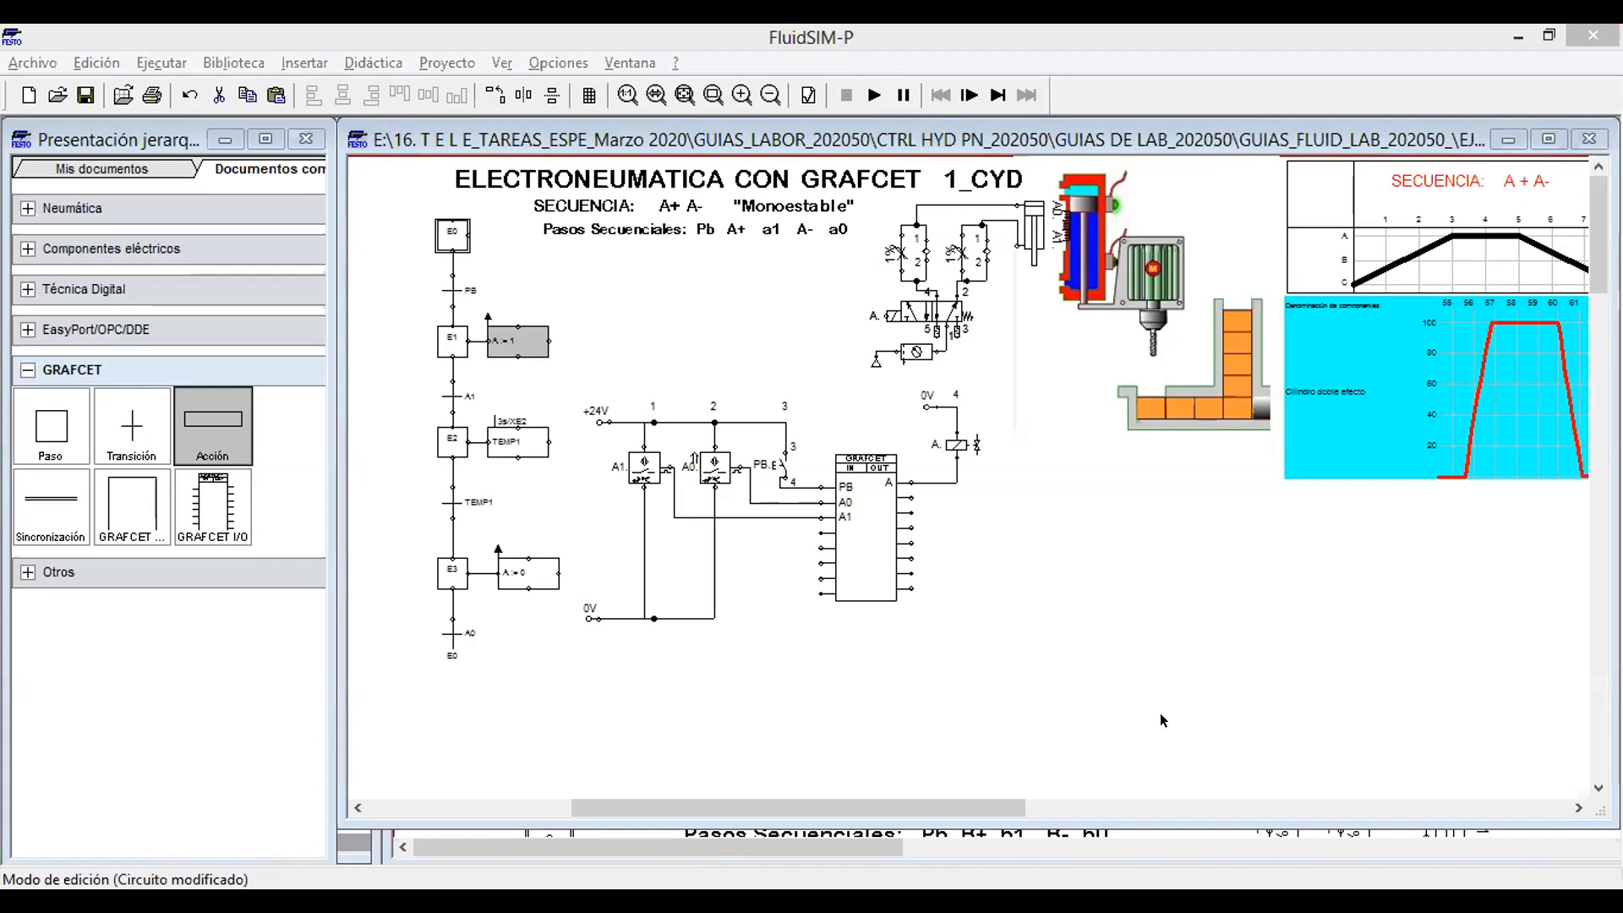
Switch to Adobe Acrobat Reader and examine the two-wagon GRAFCET example on page 51 and the conditional-action synchronization on page 52.
key("alt+Tab")
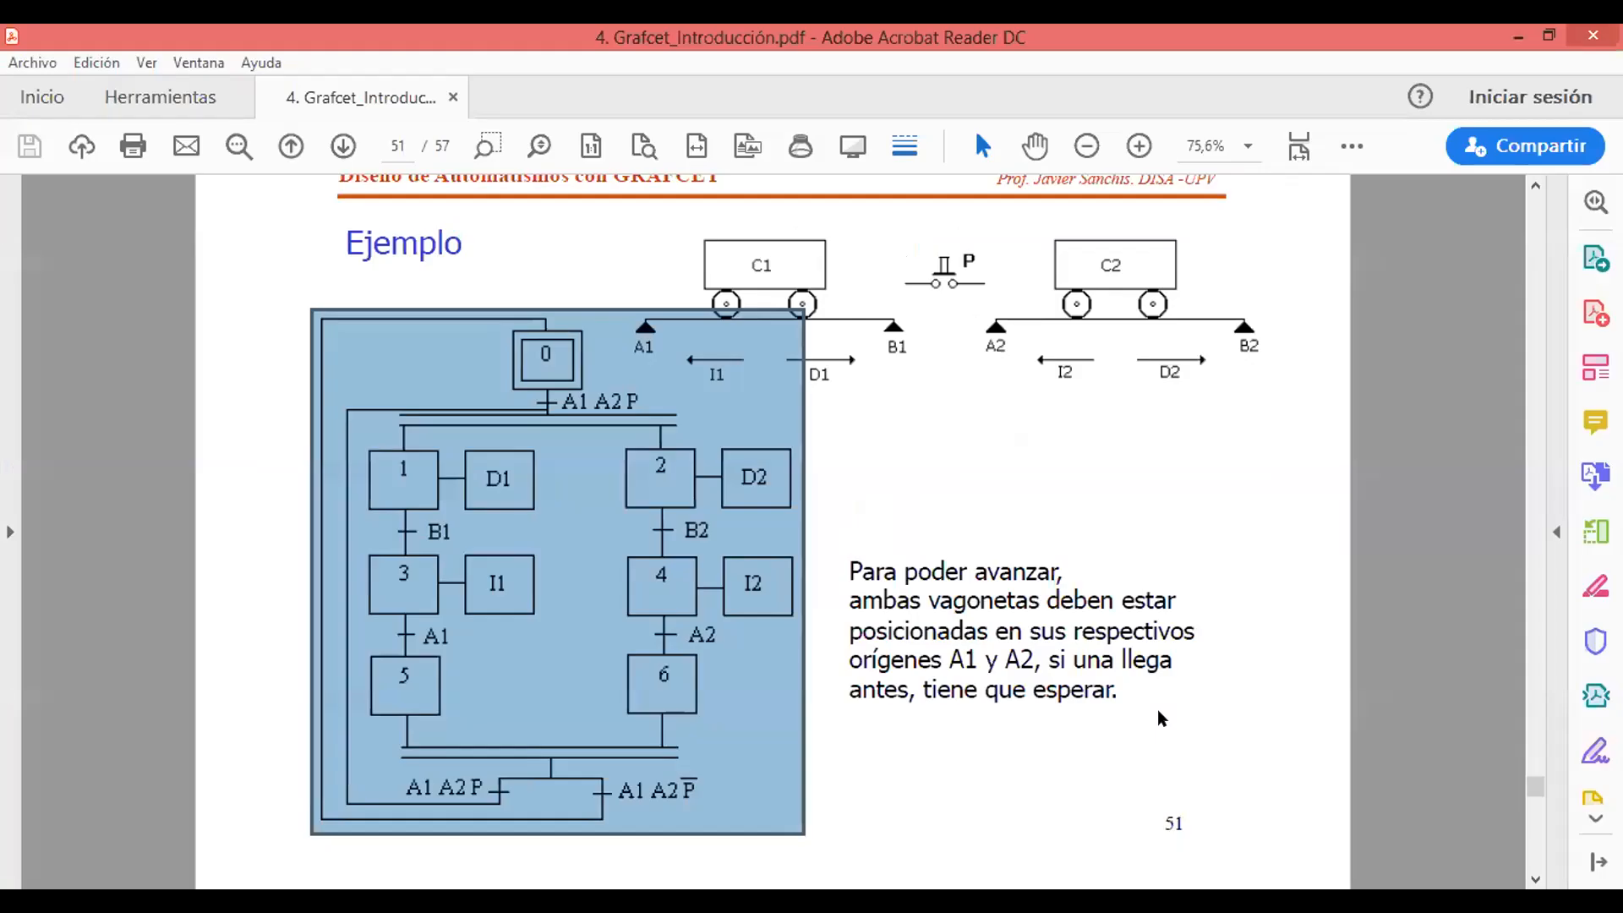
left_click(932, 454)
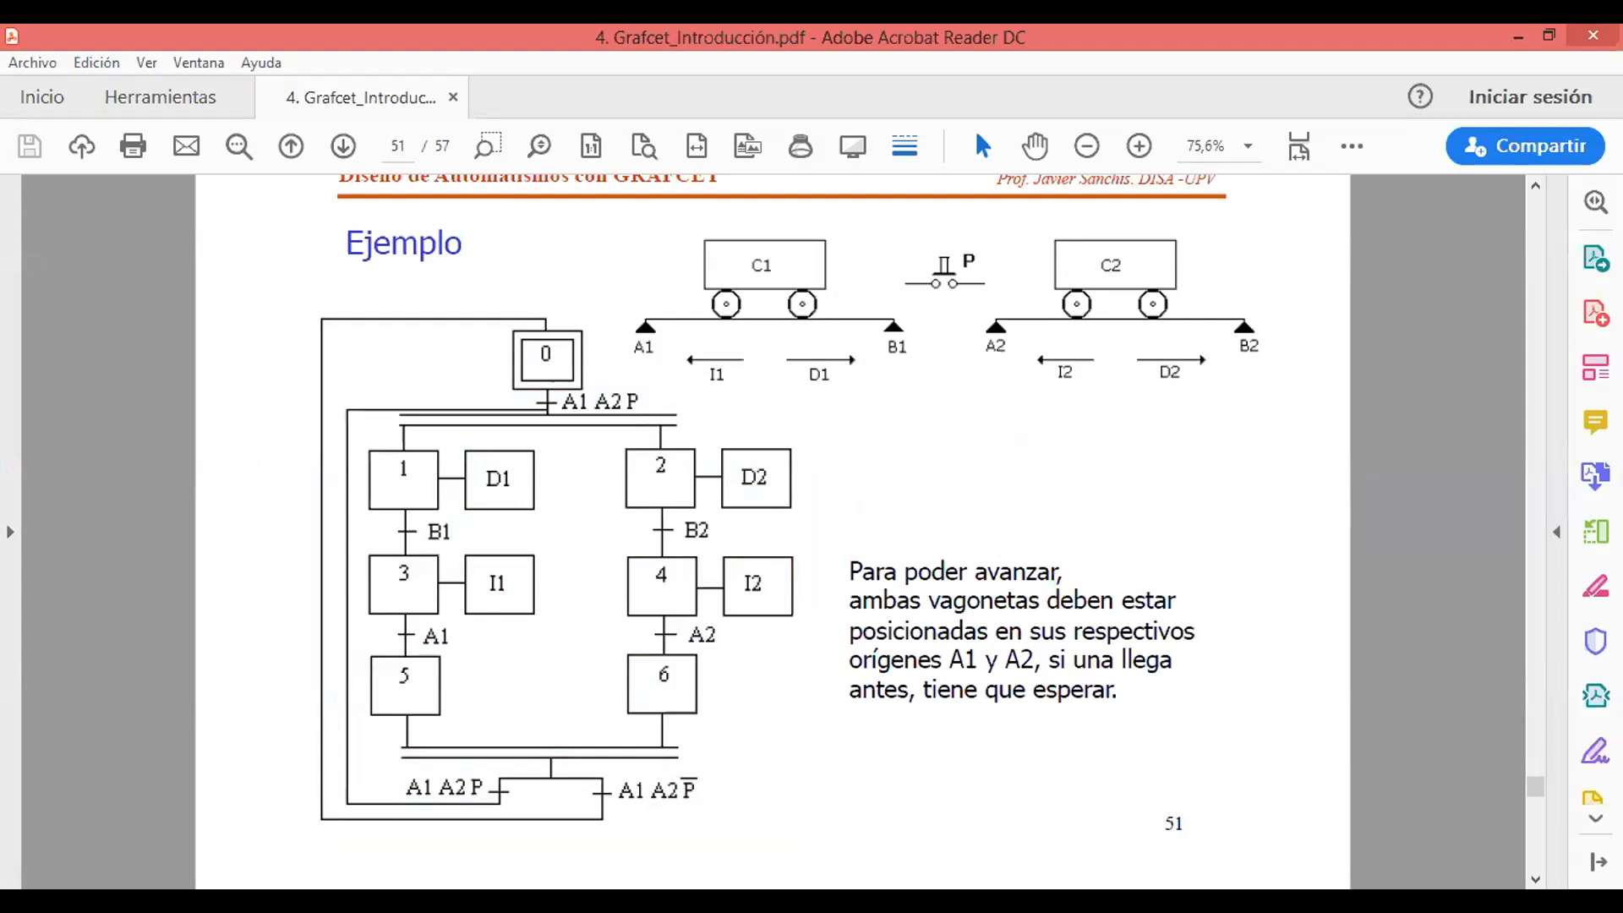
scroll(569, 768, "down", 3)
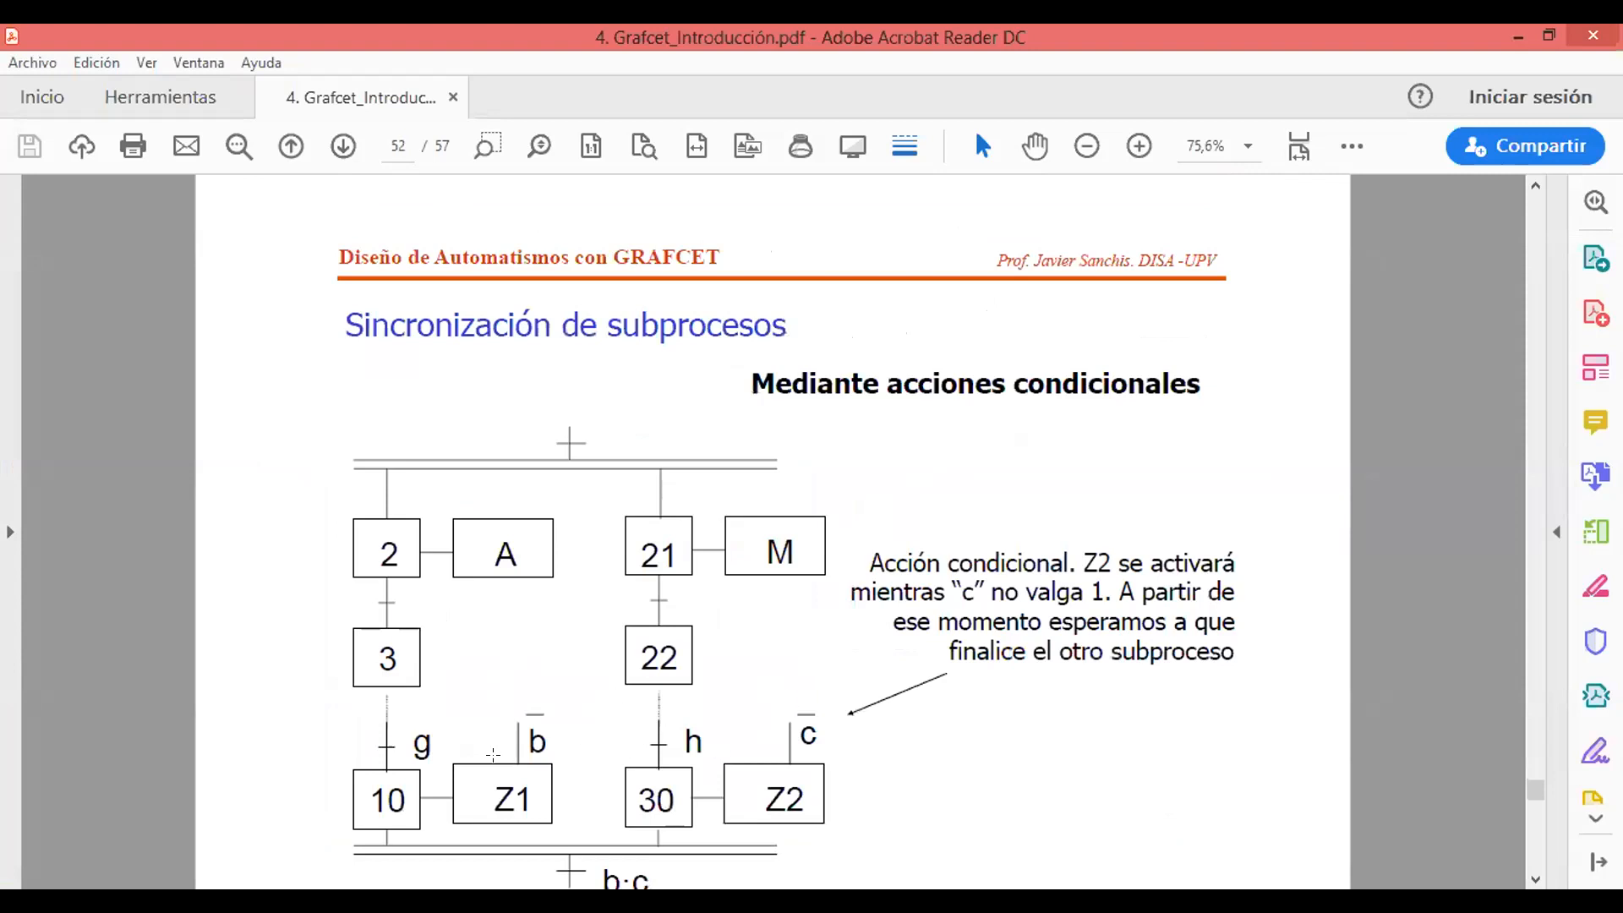
scroll(530, 742, "up", 3)
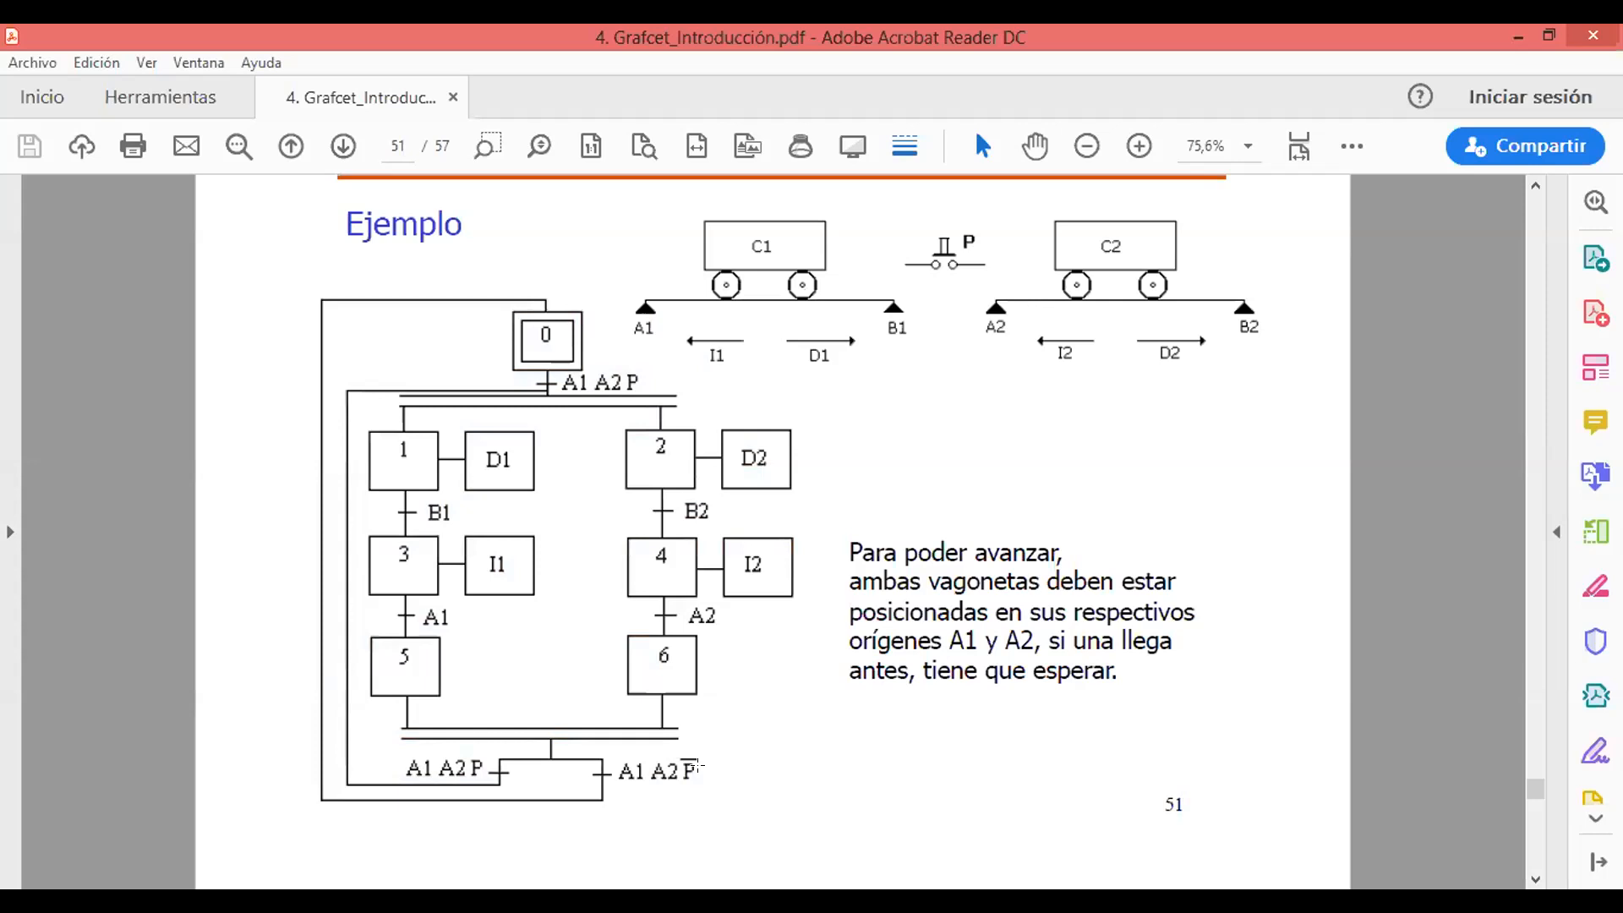
scroll(829, 742, "down", 1)
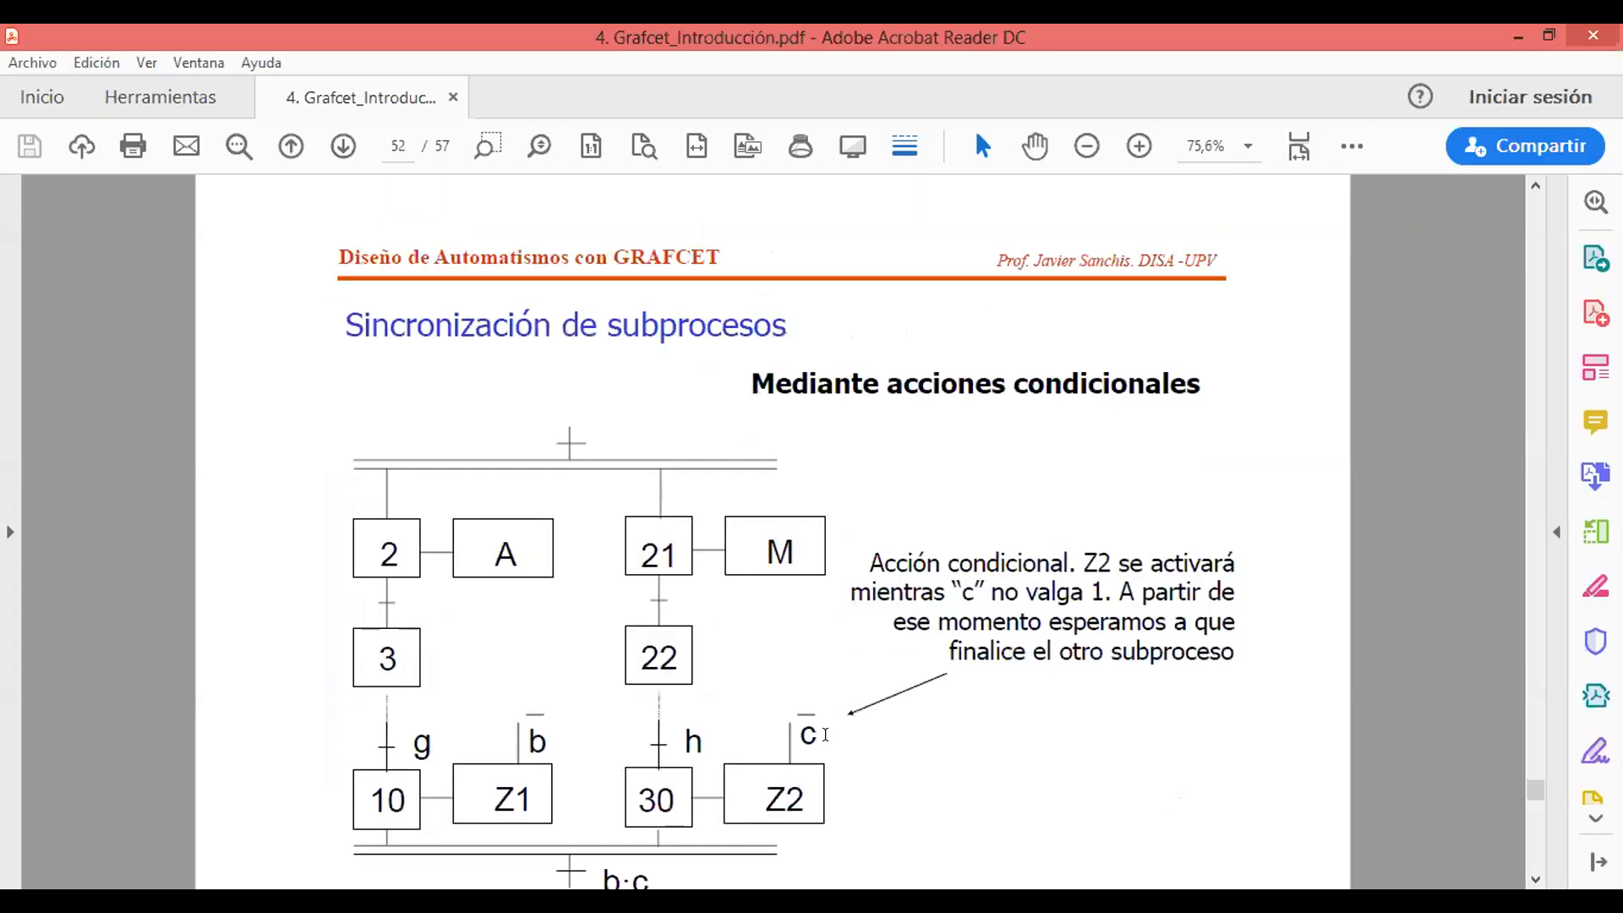
scroll(829, 742, "up", 1)
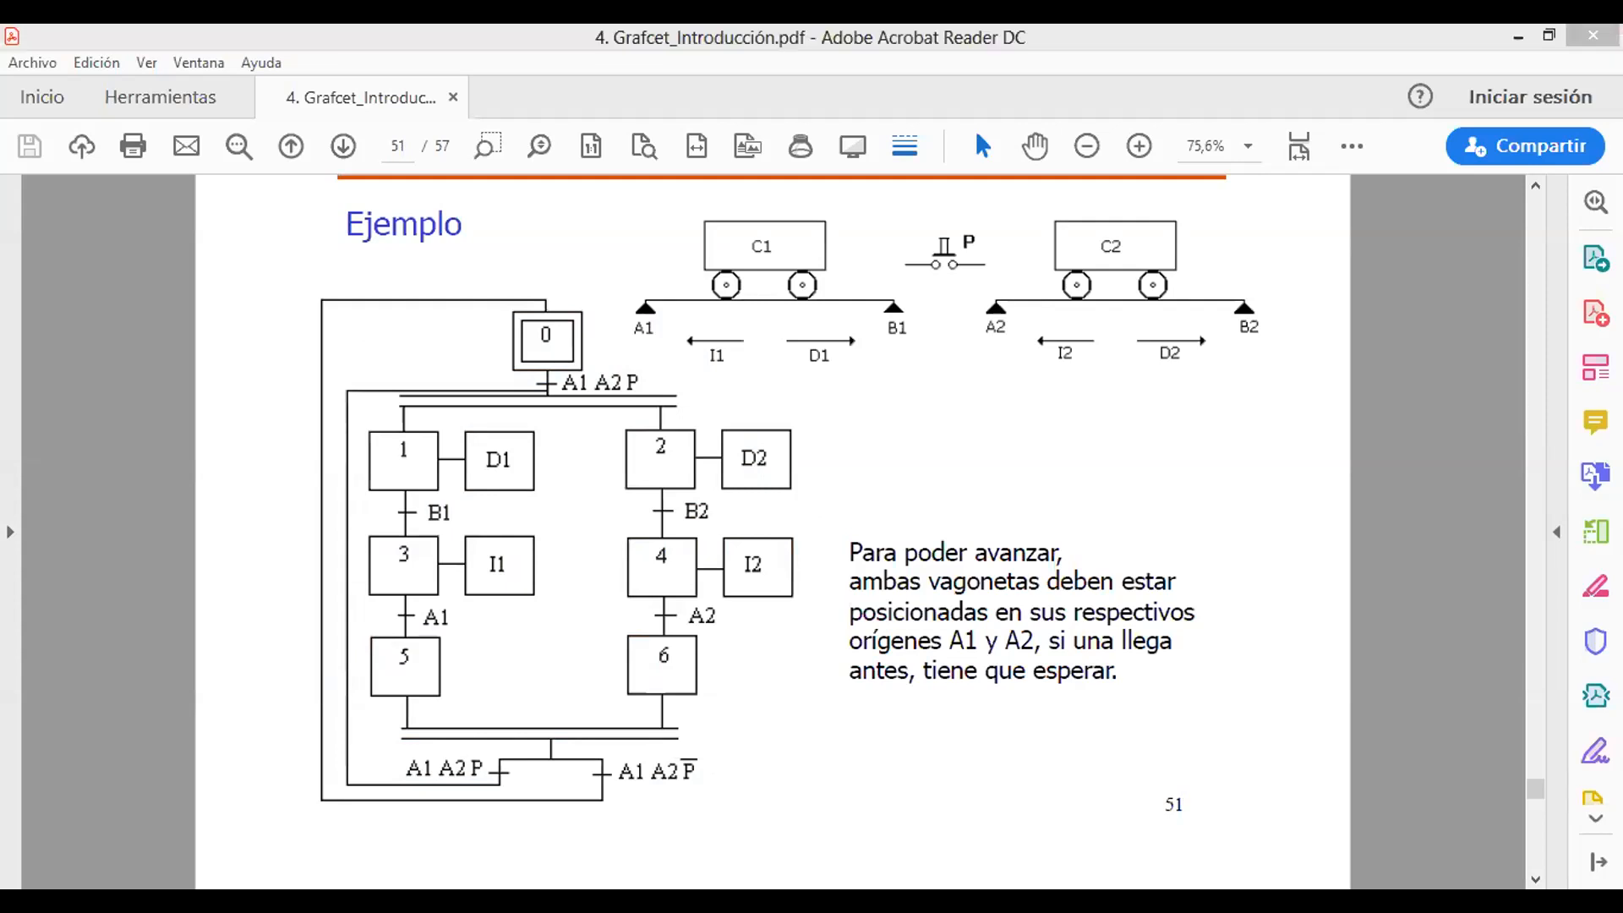
Return to FluidSIM and move the A0 transition with its E0 return further below step E3.
key("alt+Tab")
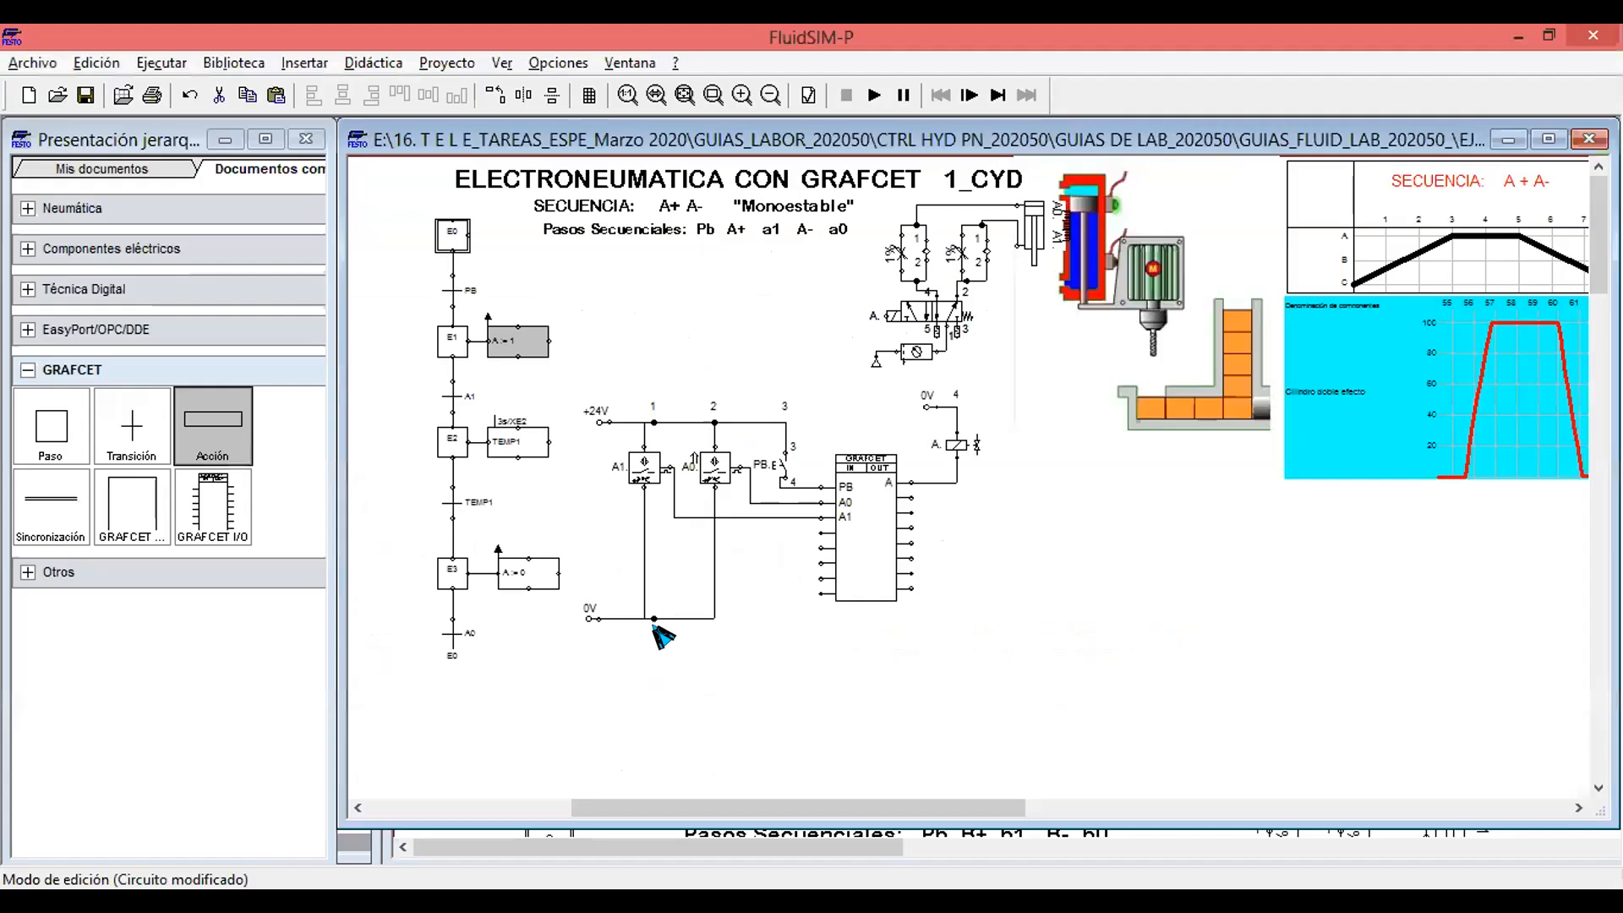
scroll(652, 625, "up", 2)
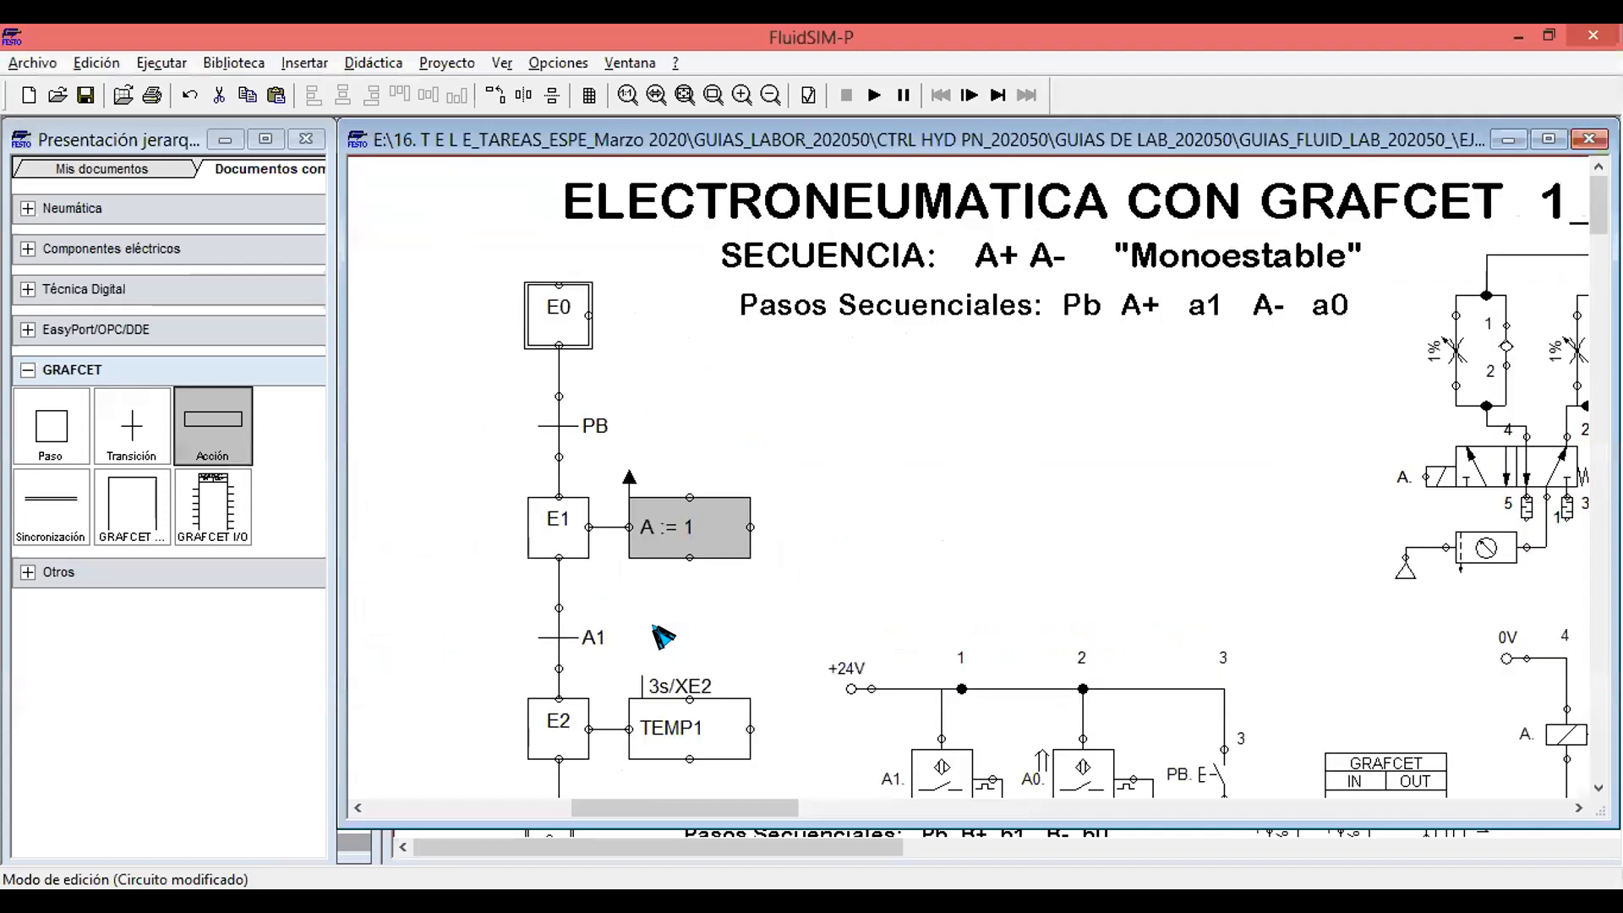
scroll(663, 635, "down", 5)
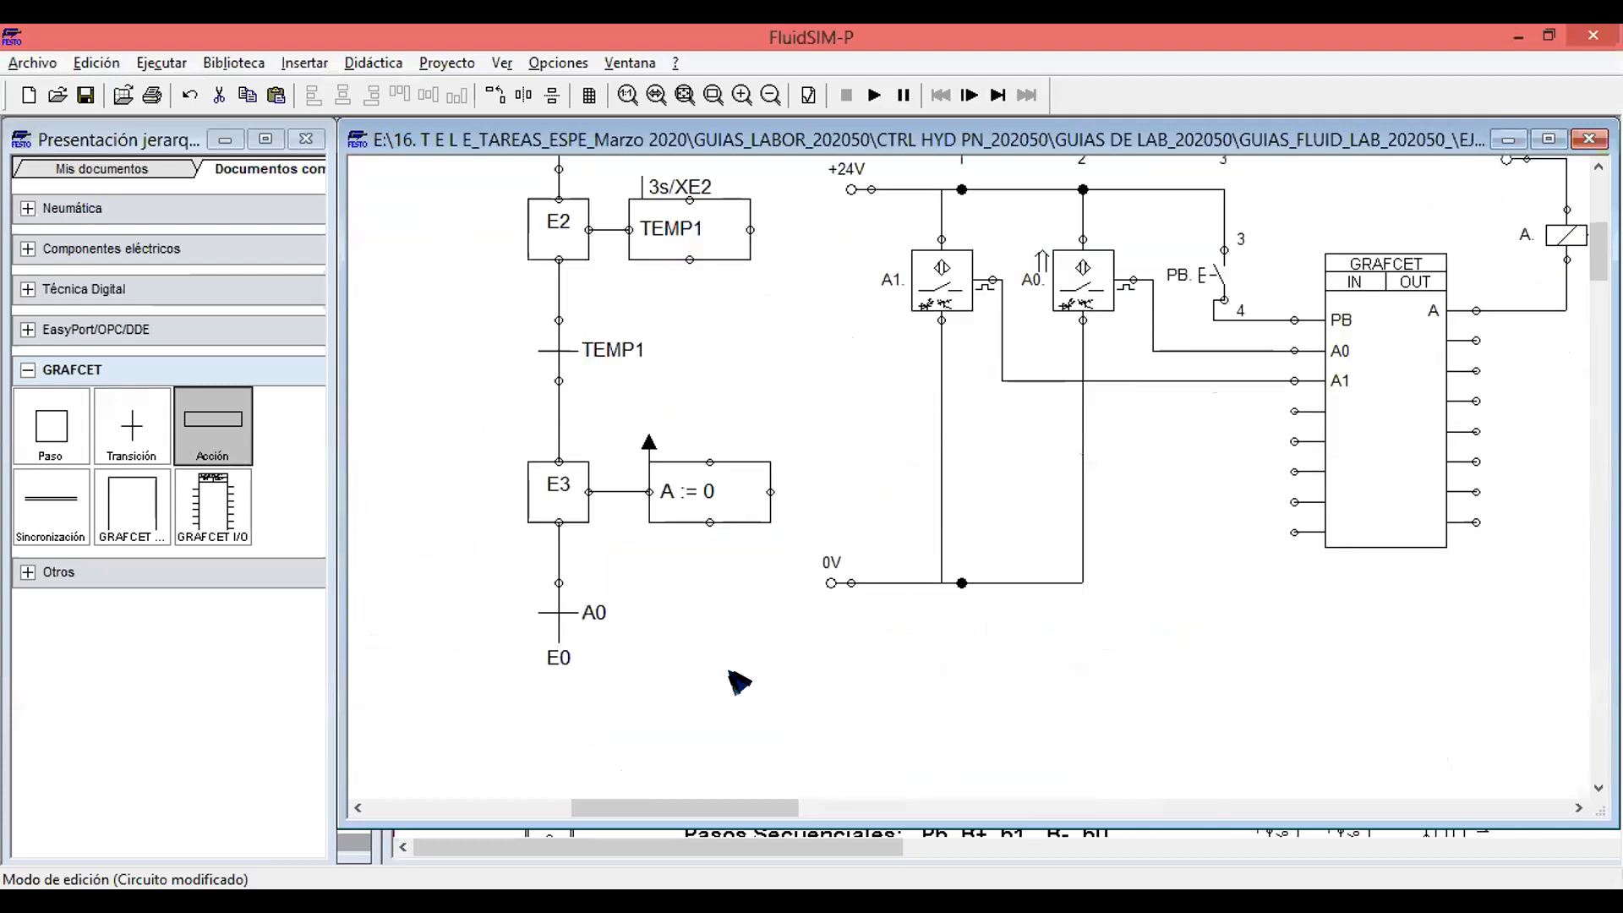
left_click_drag(551, 616, 551, 656)
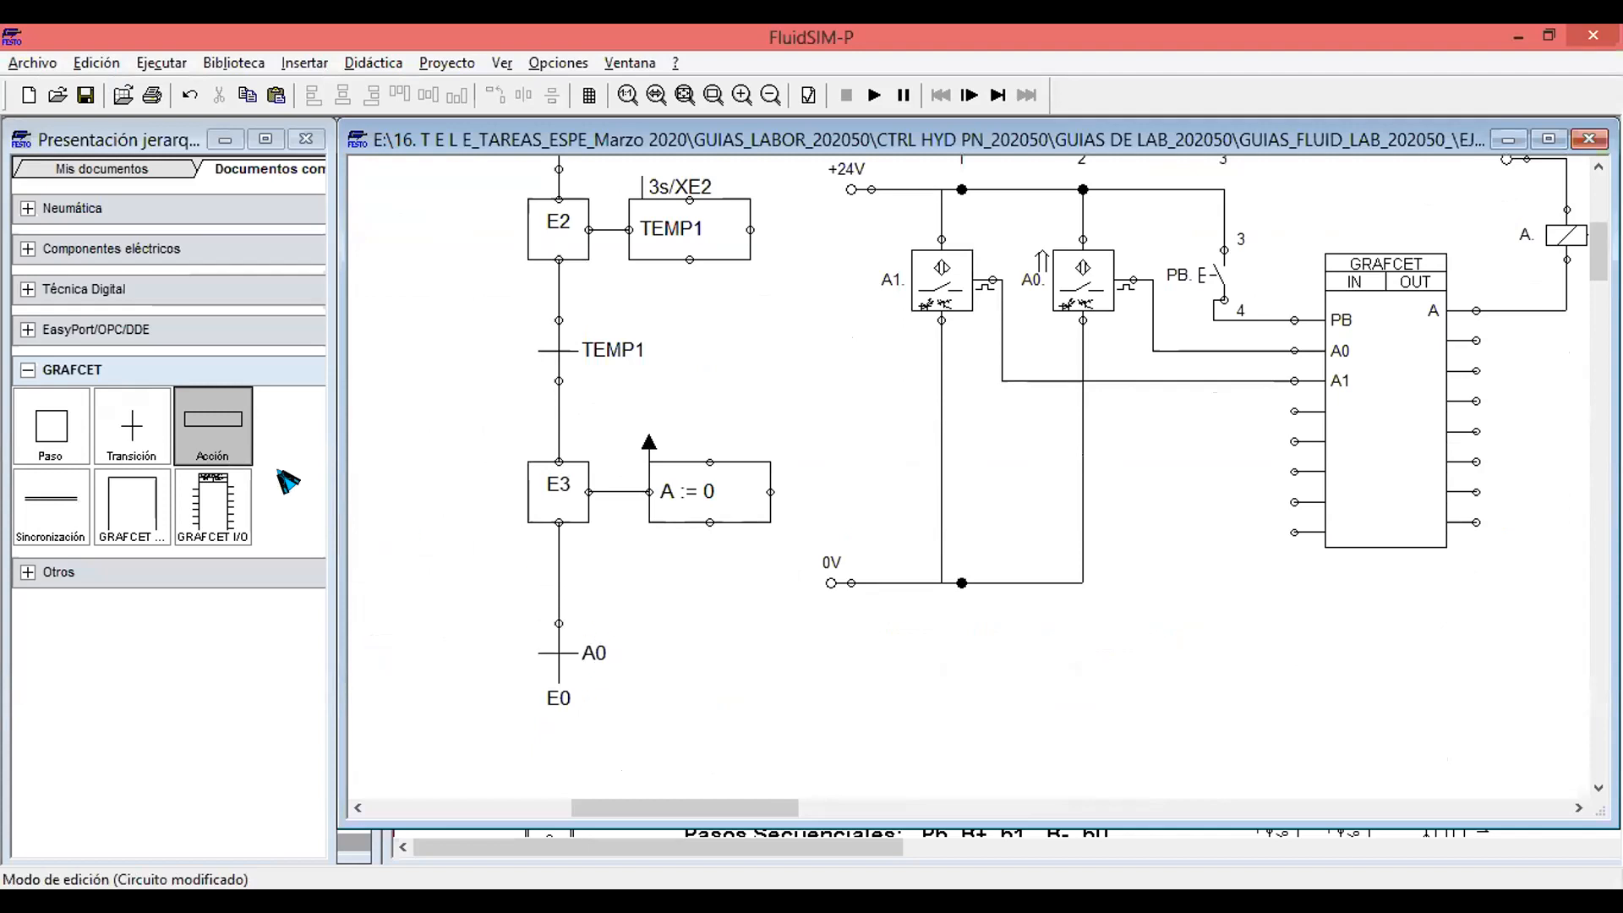
Insert a second transition beside A0 and connect it as a branch to the line below step E3.
left_click_drag(129, 420, 559, 563)
left_click(752, 624)
left_click(856, 702)
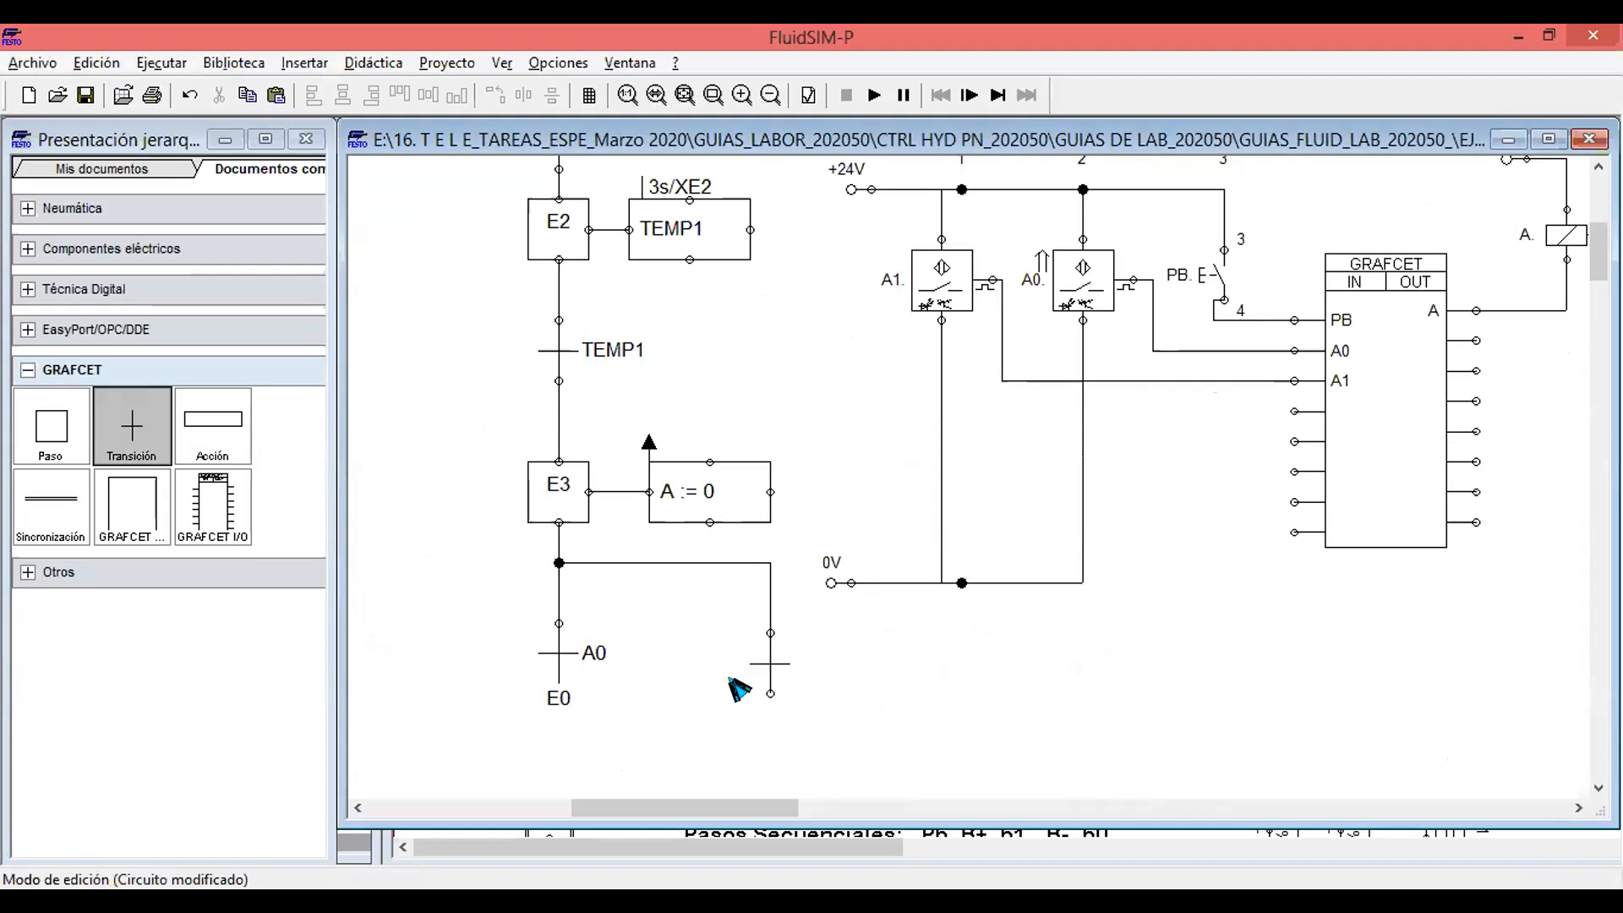
Set the condition of the A0 transition leading to E0 to A0 AND NOT PB.
double_click(560, 661)
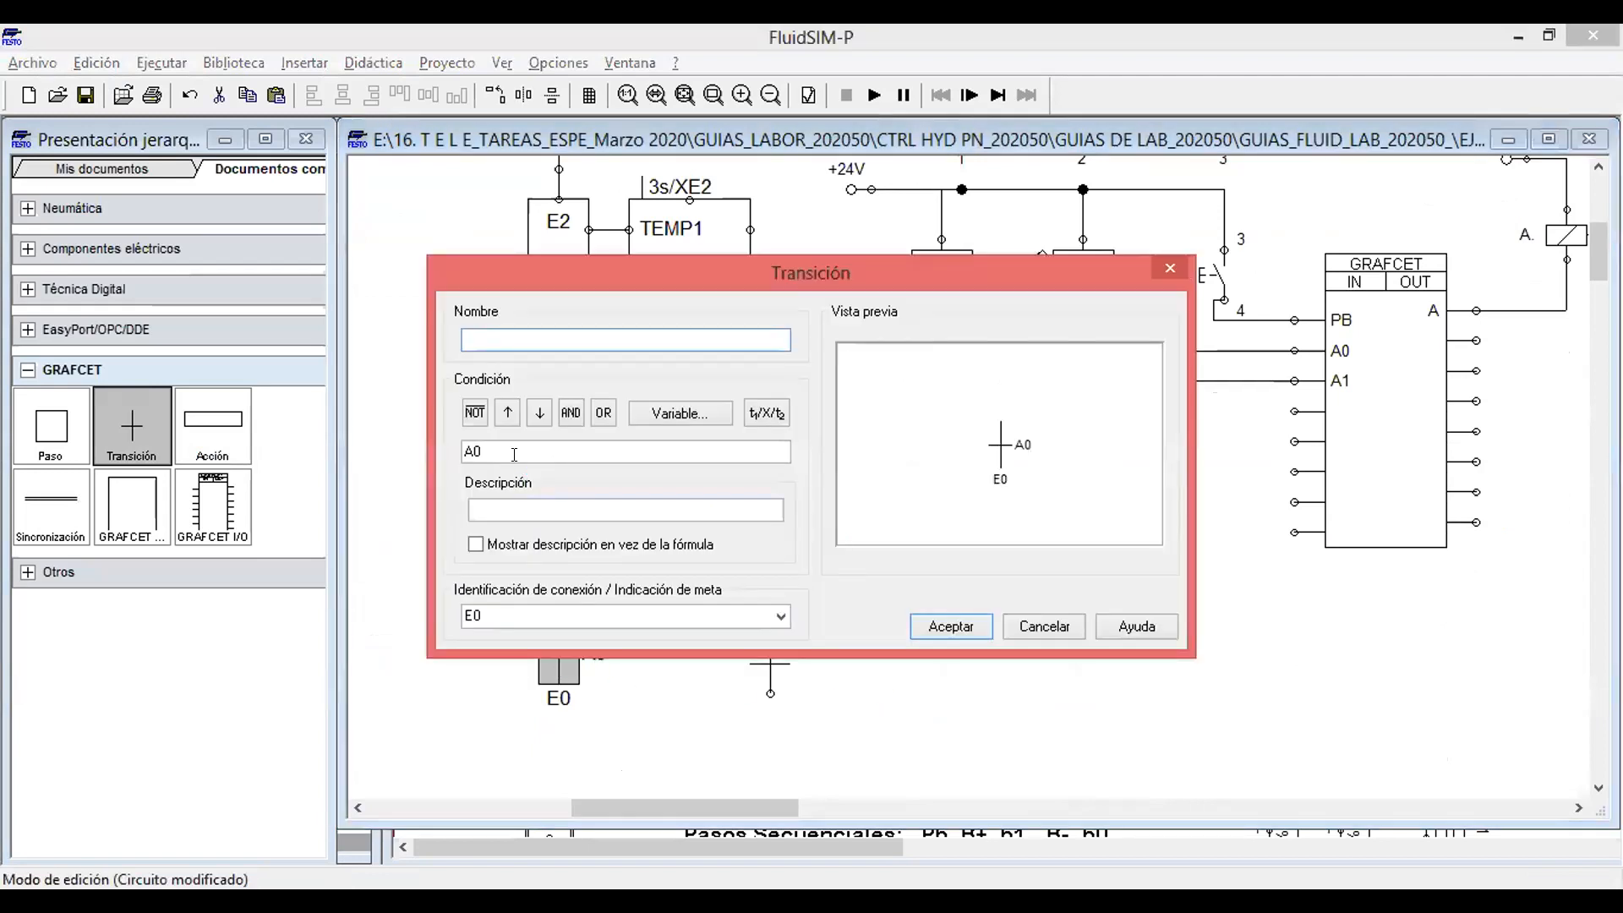
type("*")
key("BackSpace")
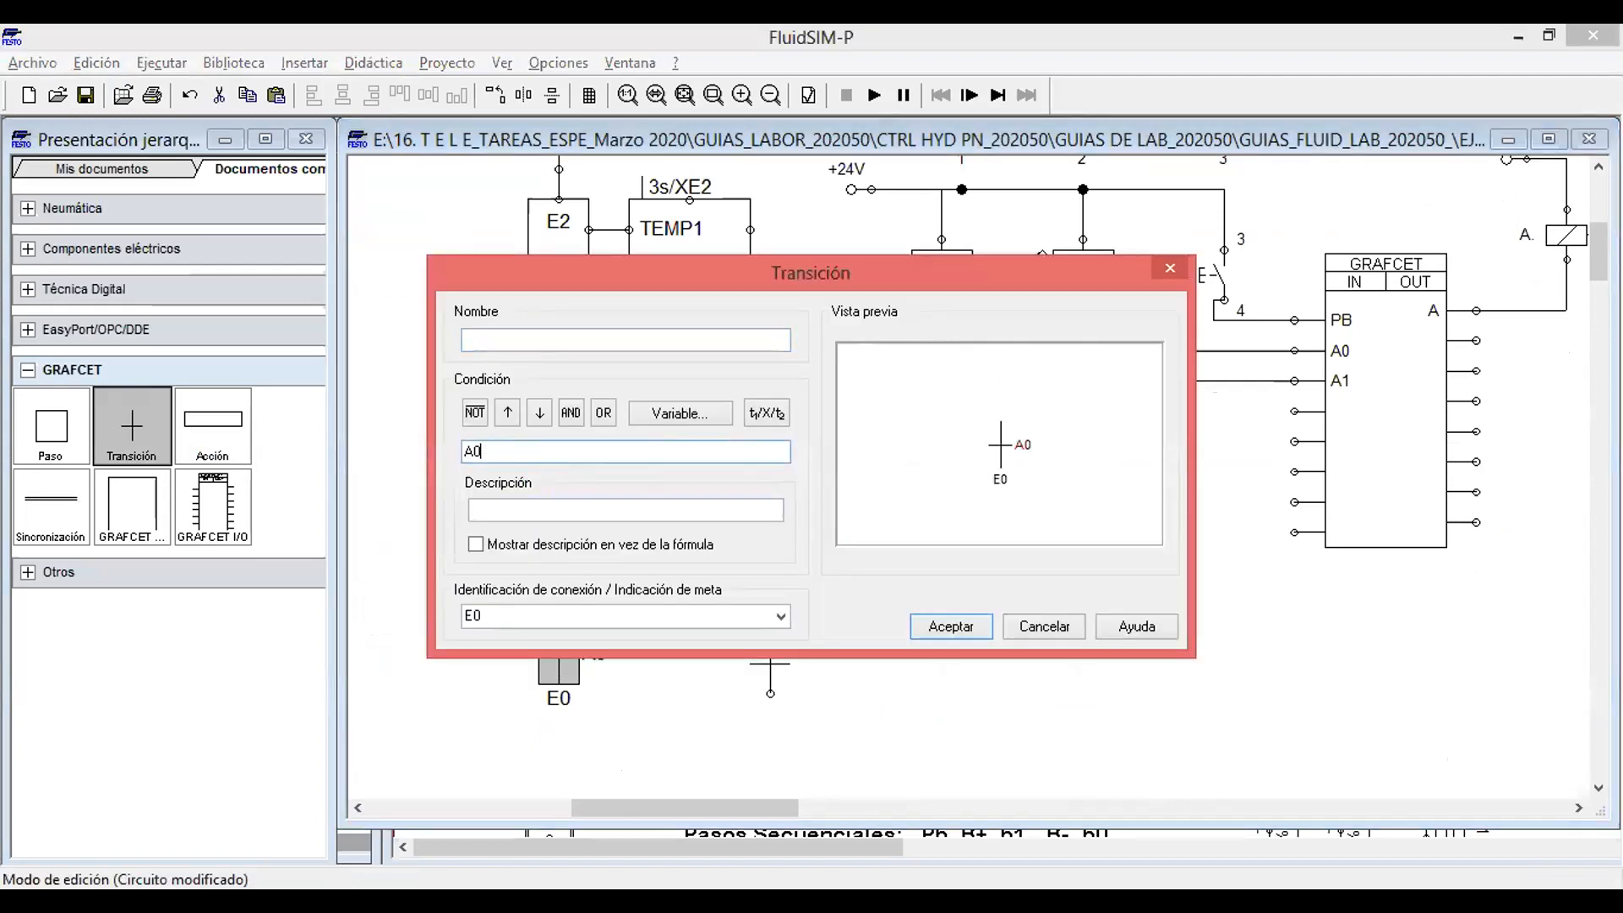
left_click(571, 413)
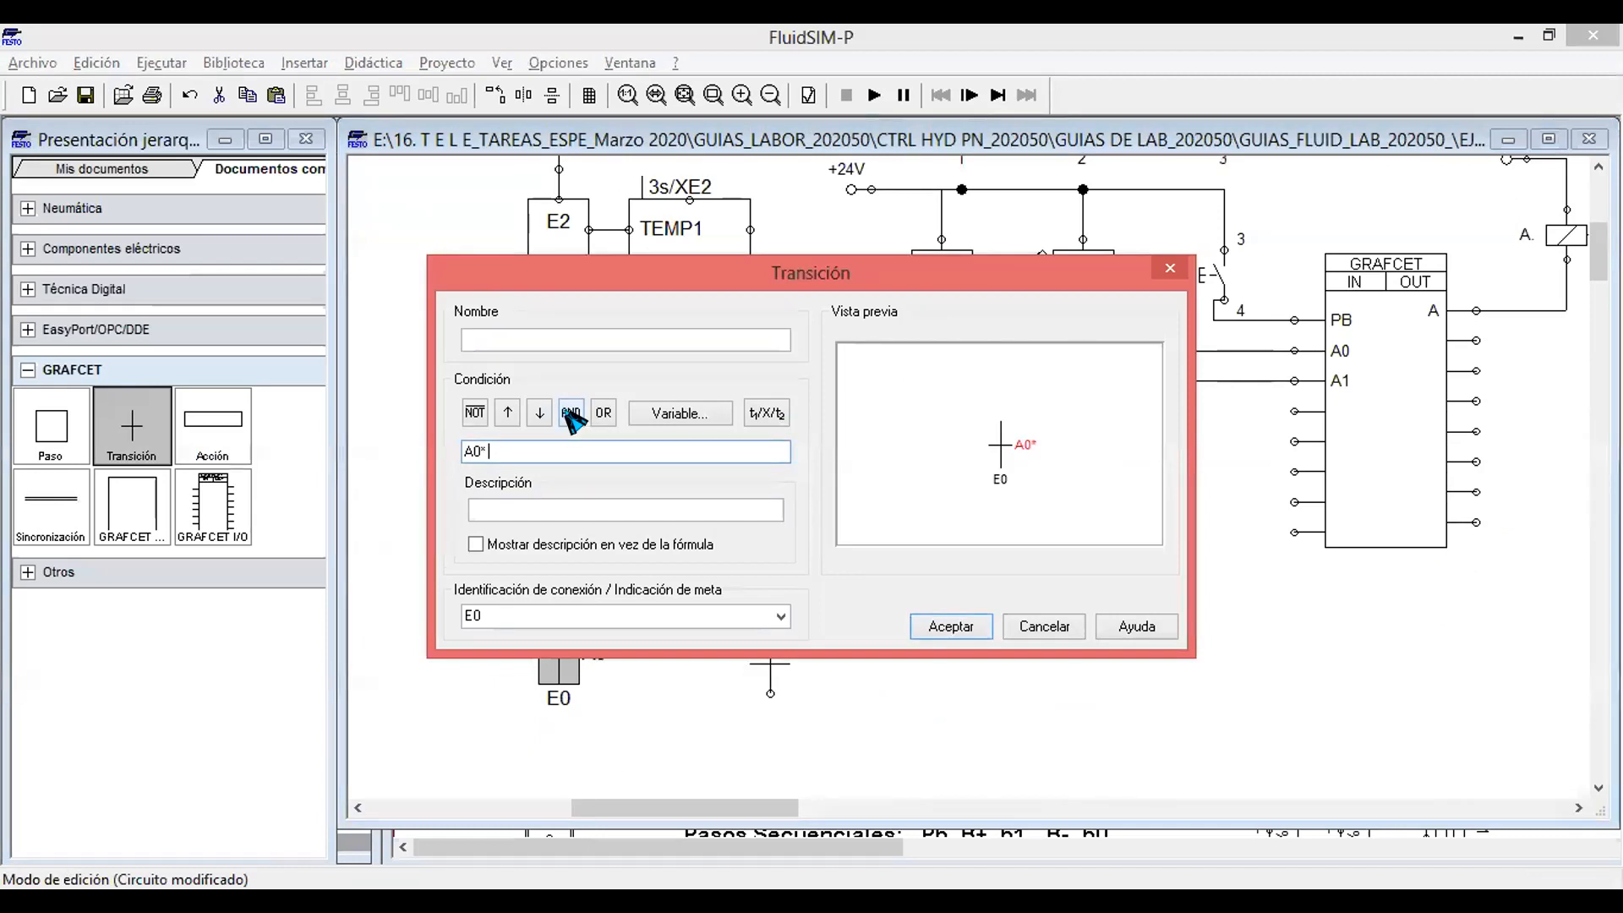
left_click(665, 416)
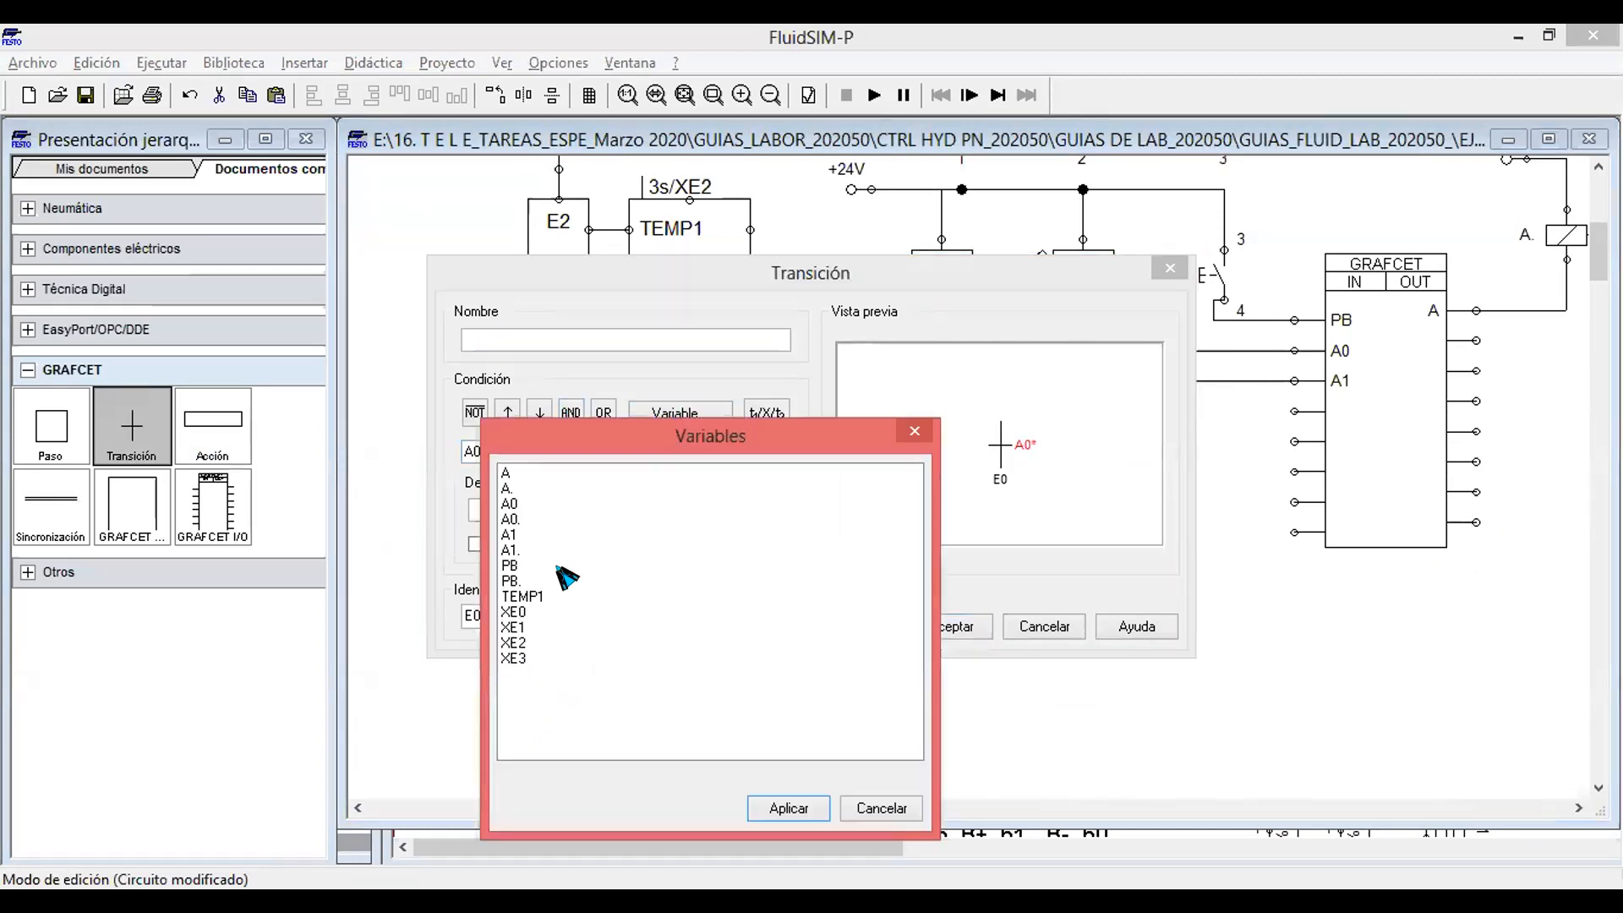
left_click(521, 565)
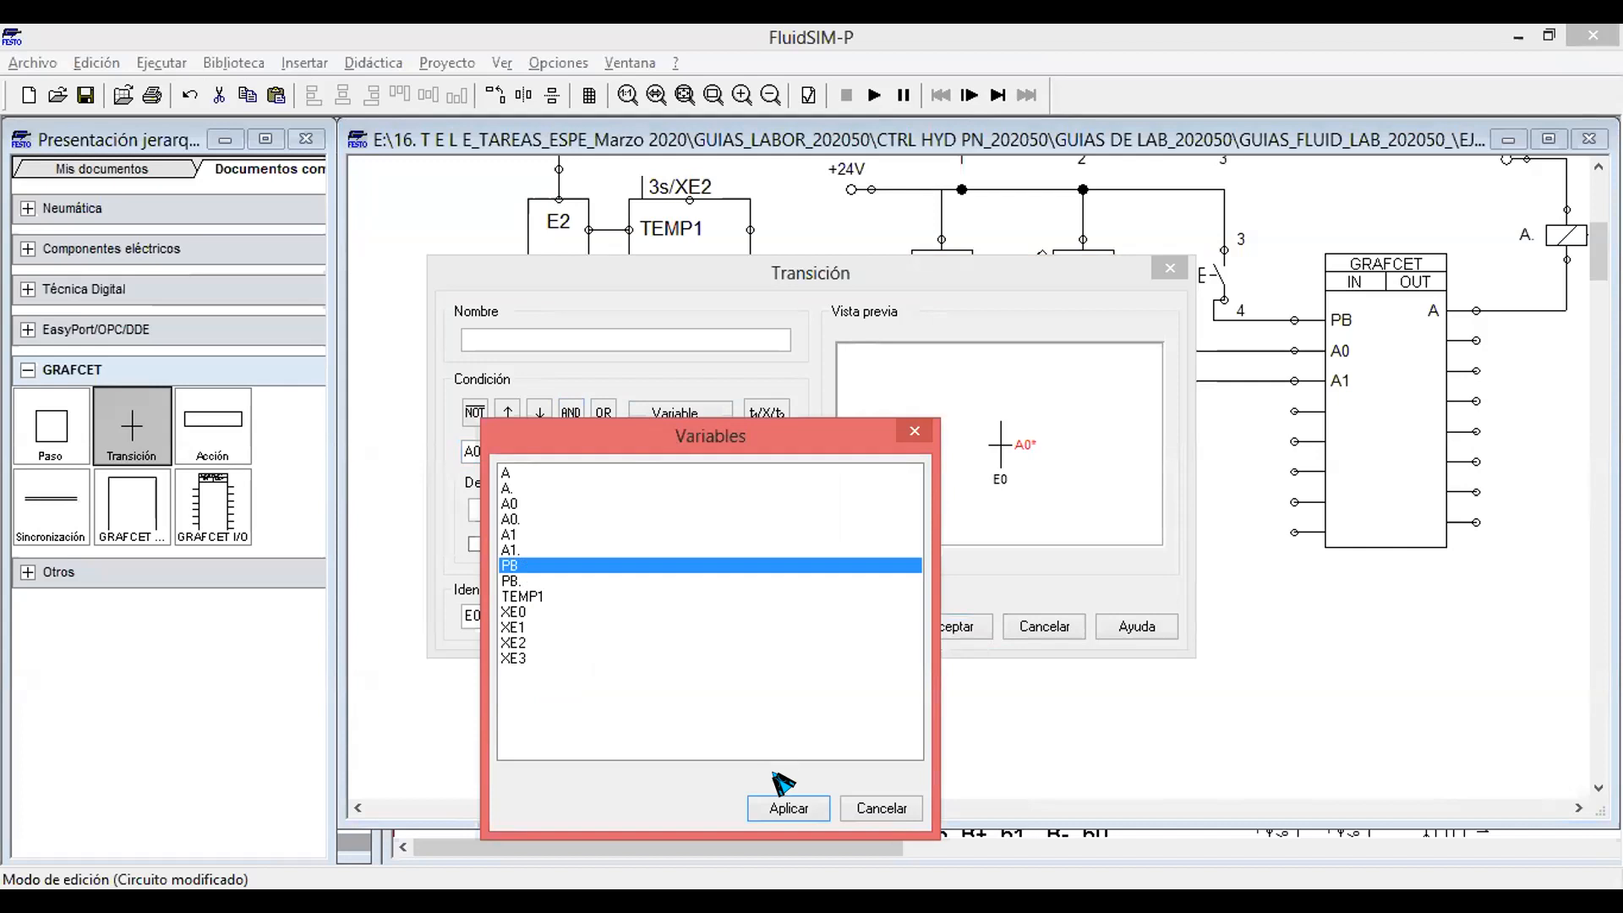
key("Escape")
left_click(474, 413)
left_click(674, 413)
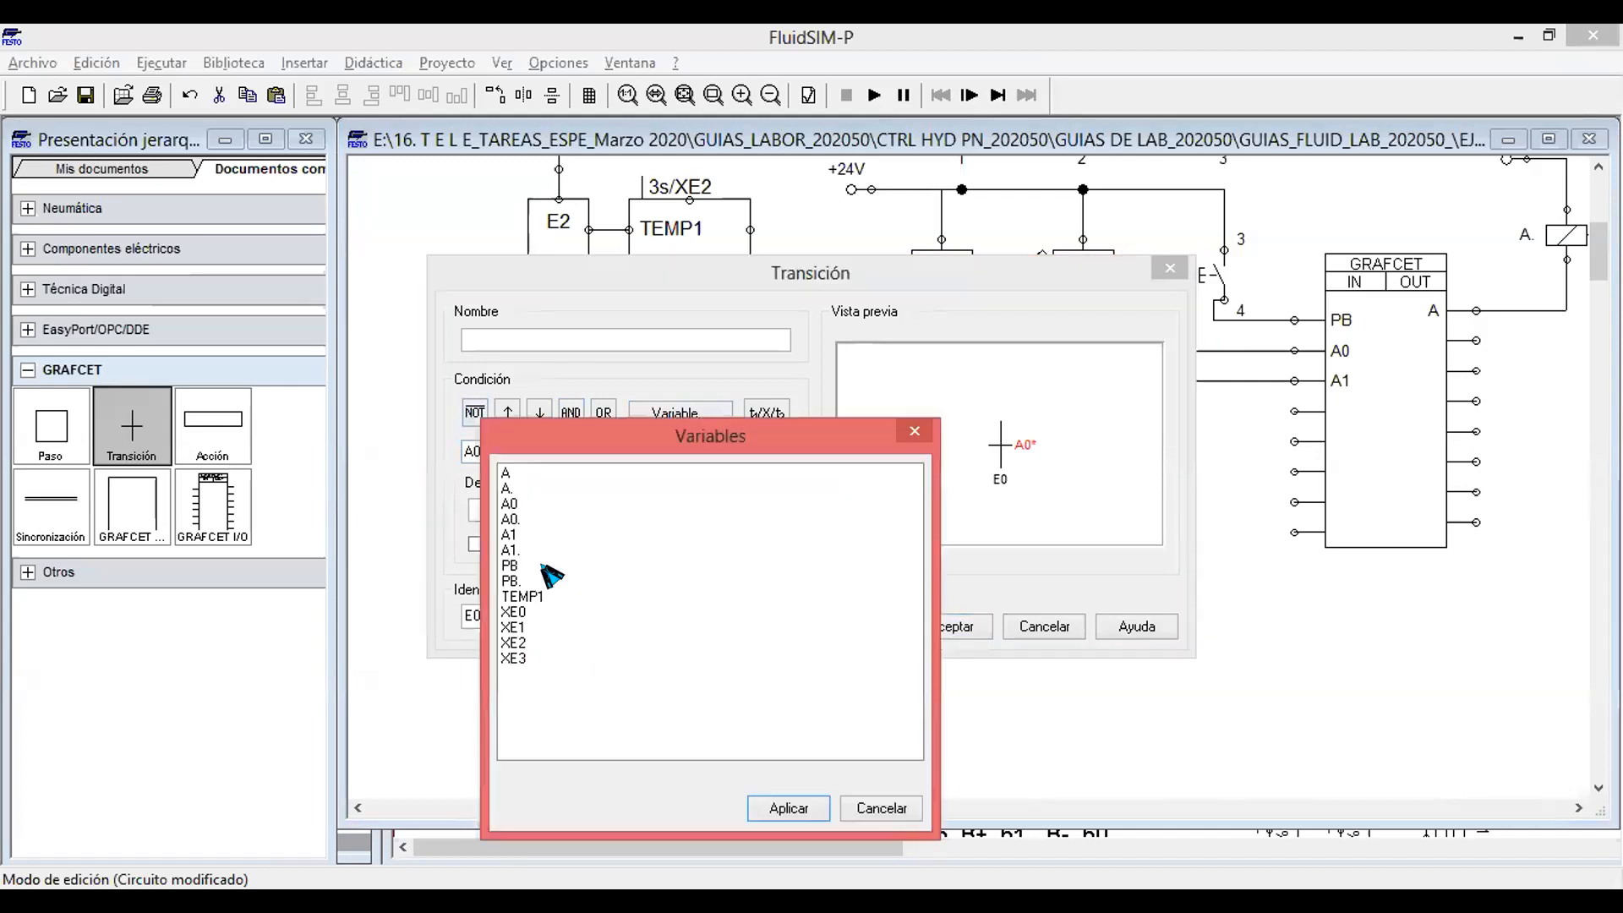
left_click(517, 565)
left_click(750, 803)
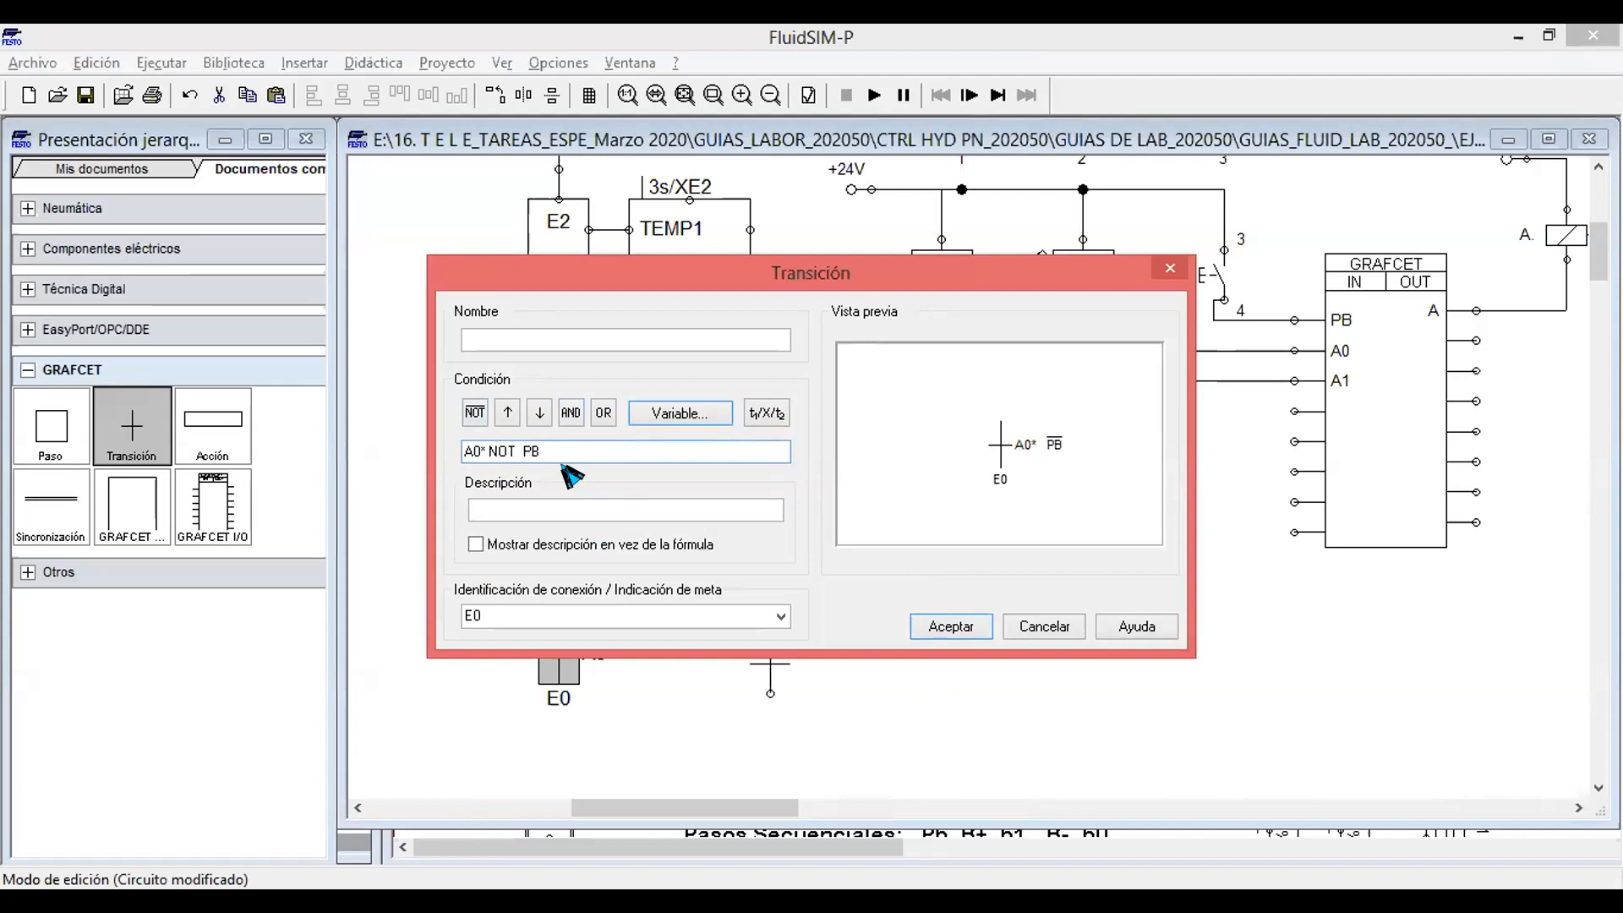
left_click(950, 626)
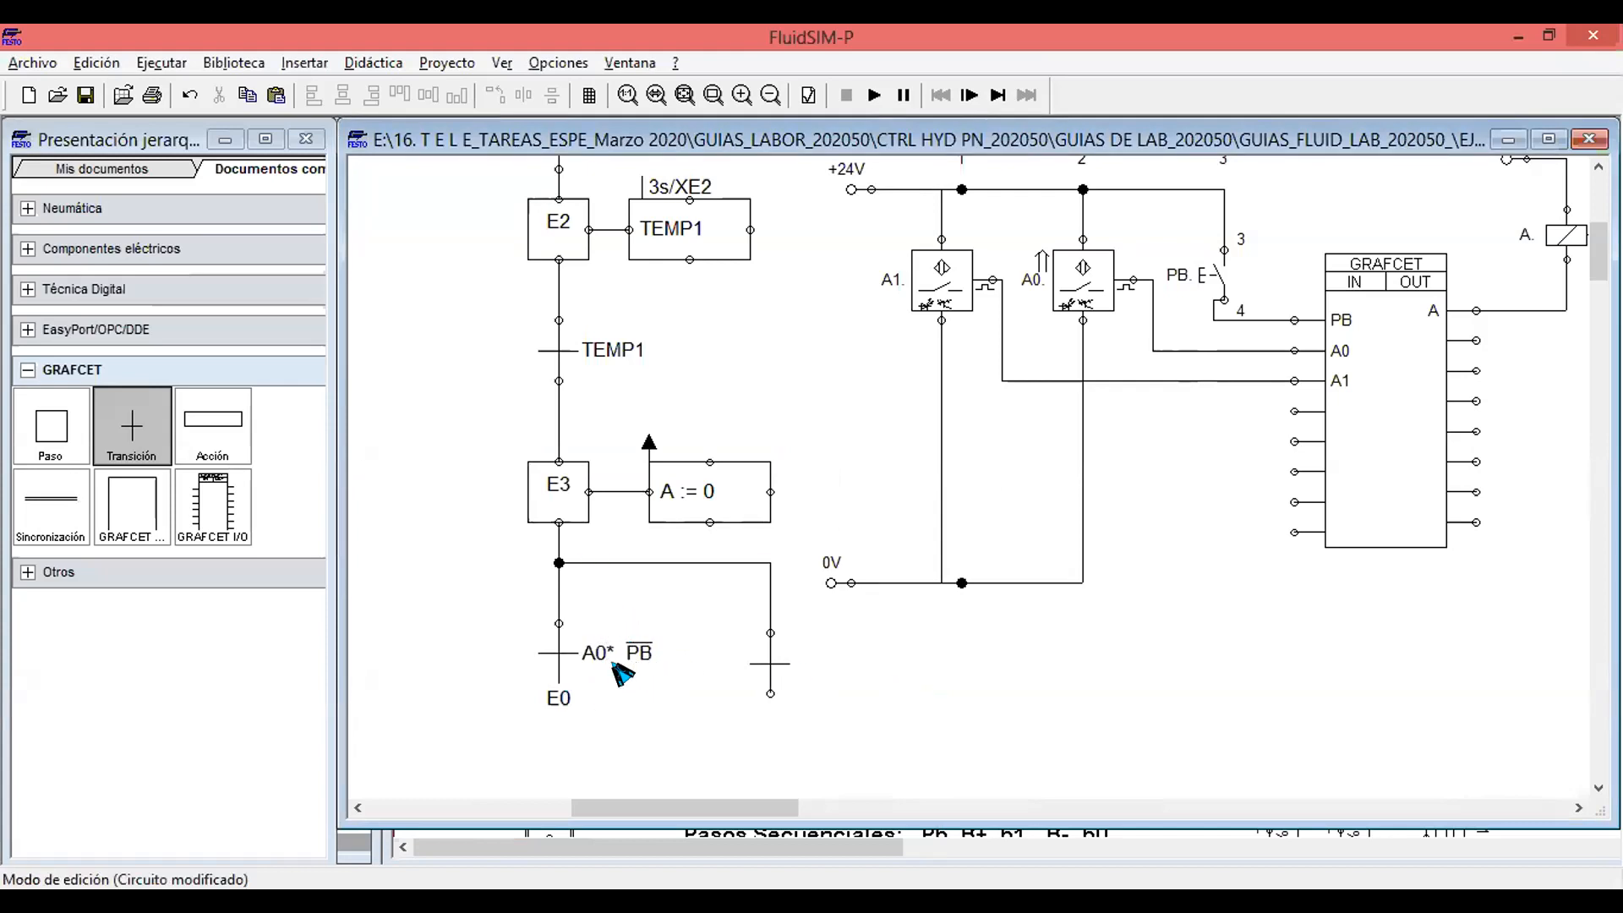
Set the condition of the unlabelled branch transition below E3 to A0 AND PB using the existing variables.
scroll(580, 667, "up", 5)
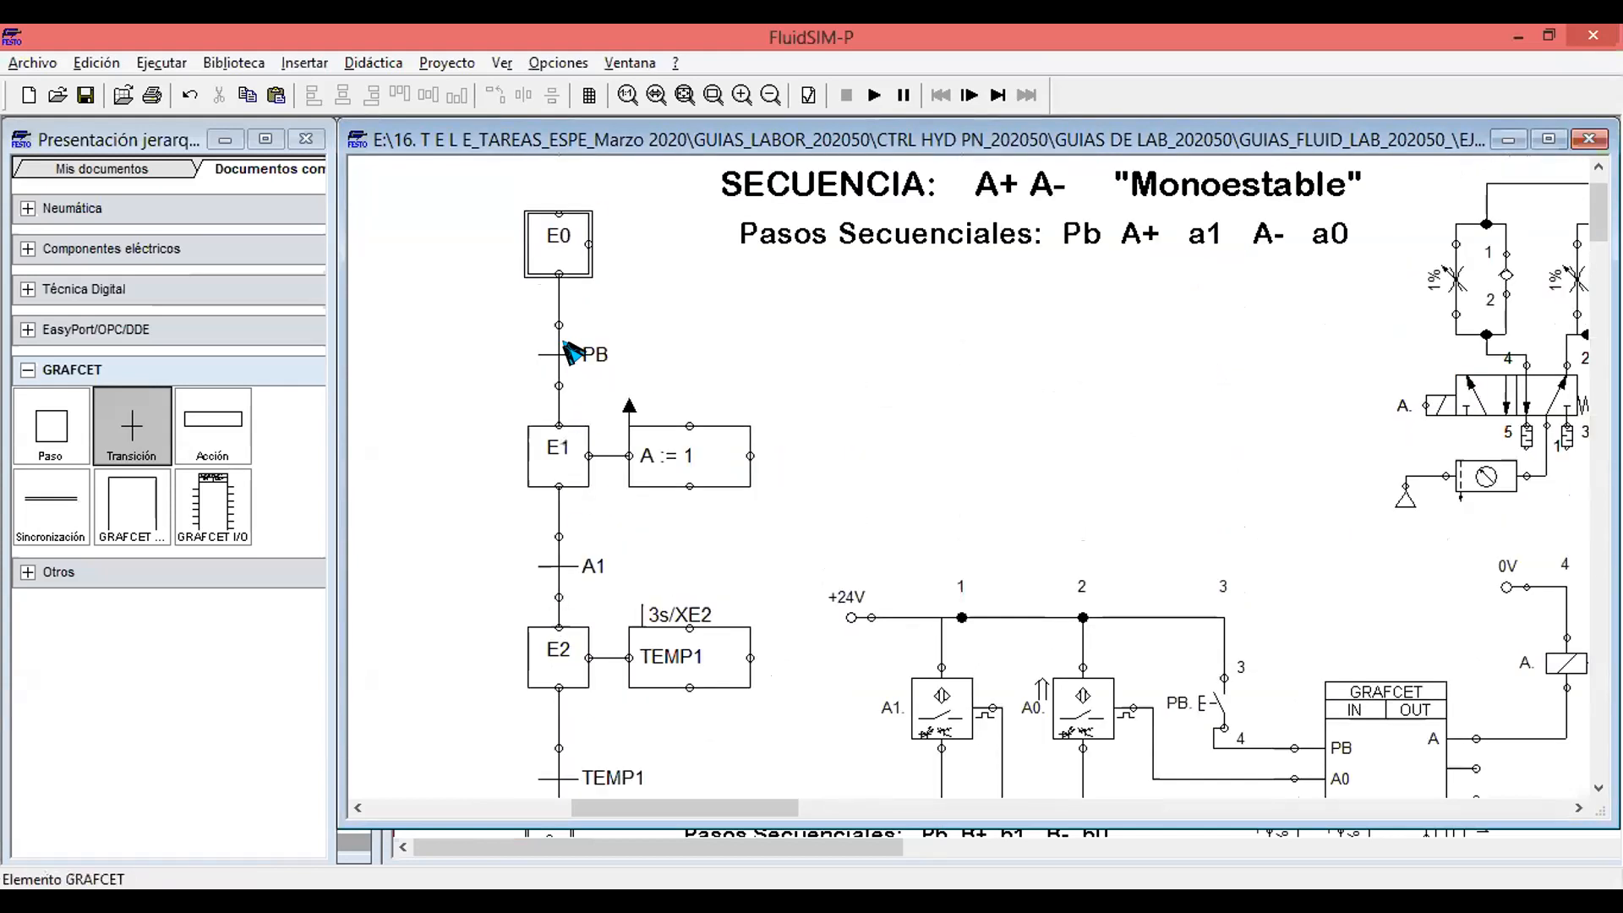
scroll(713, 563, "down", 6)
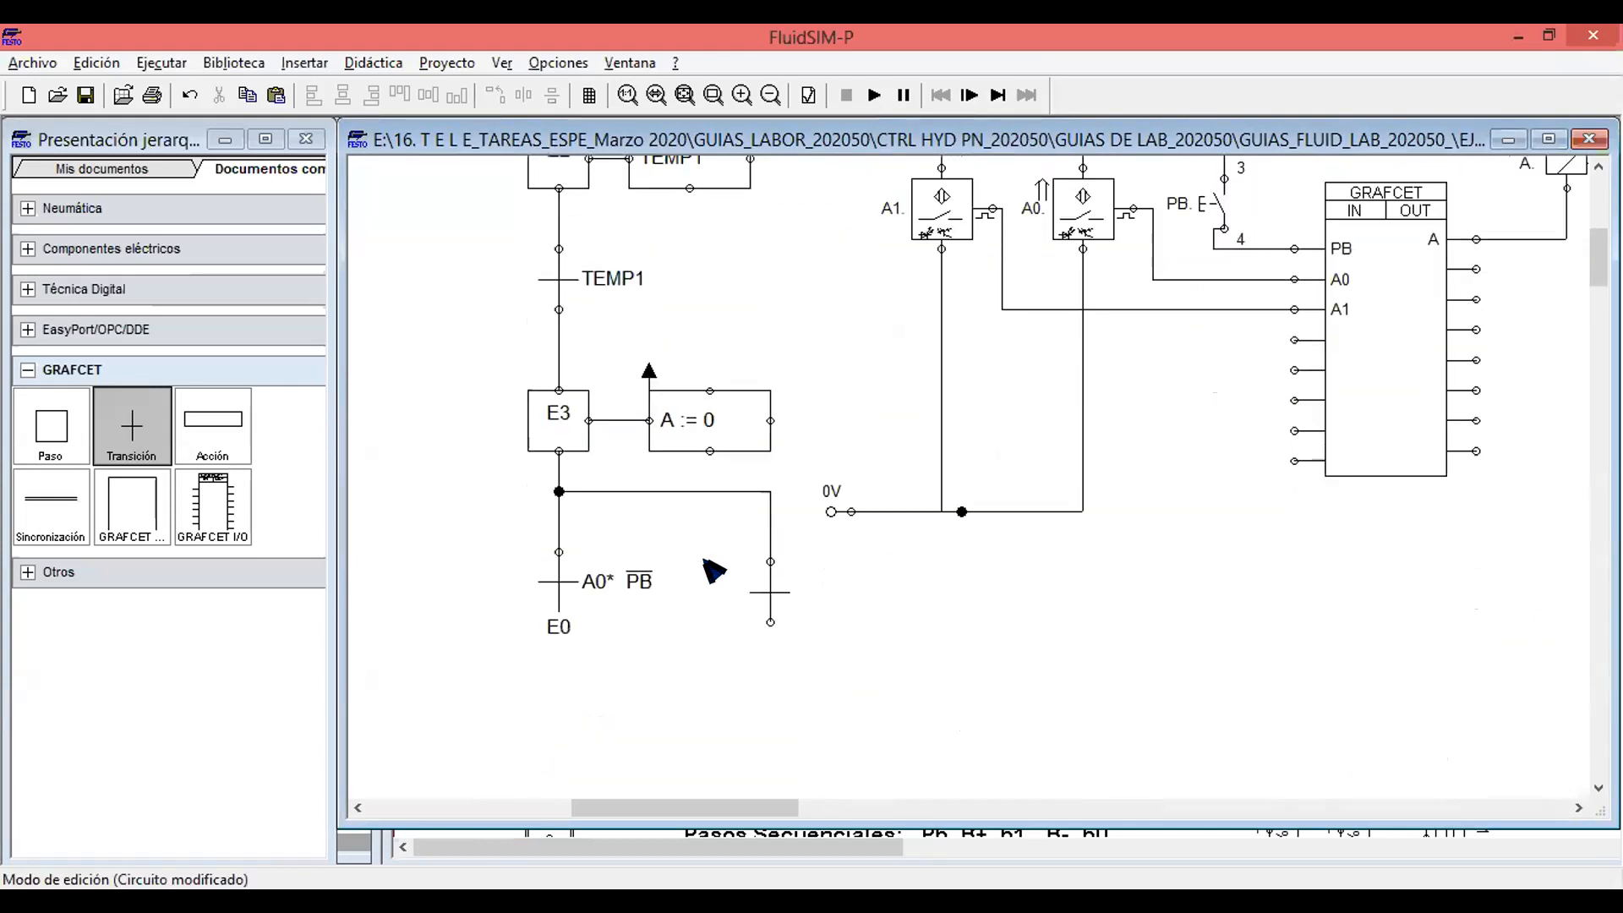
left_click(773, 596)
double_click(773, 596)
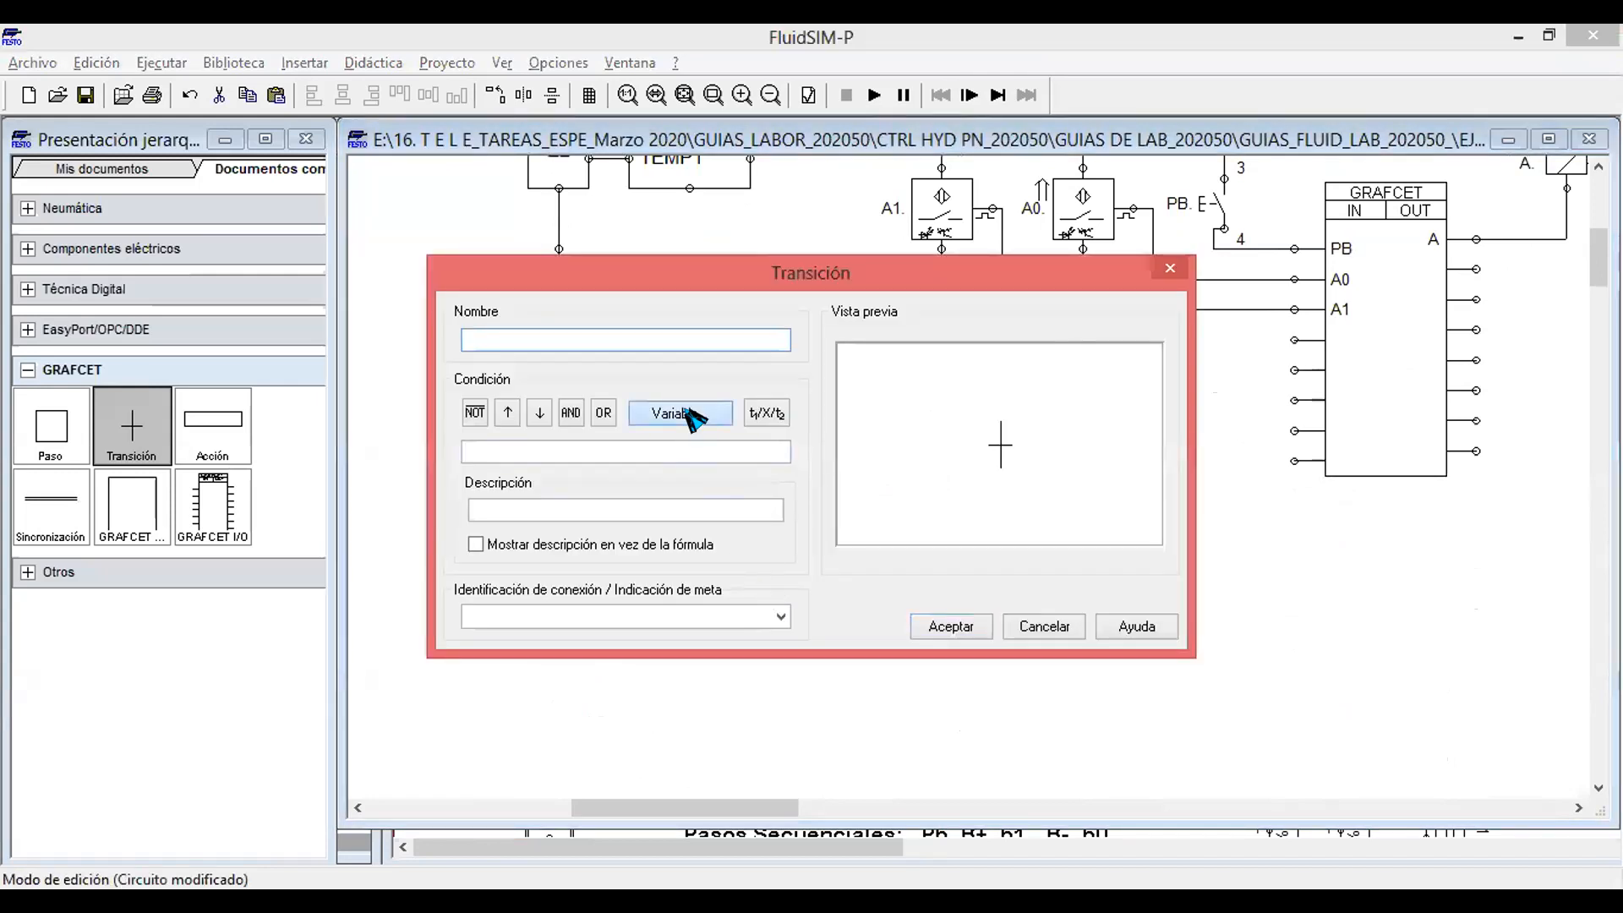
left_click(692, 415)
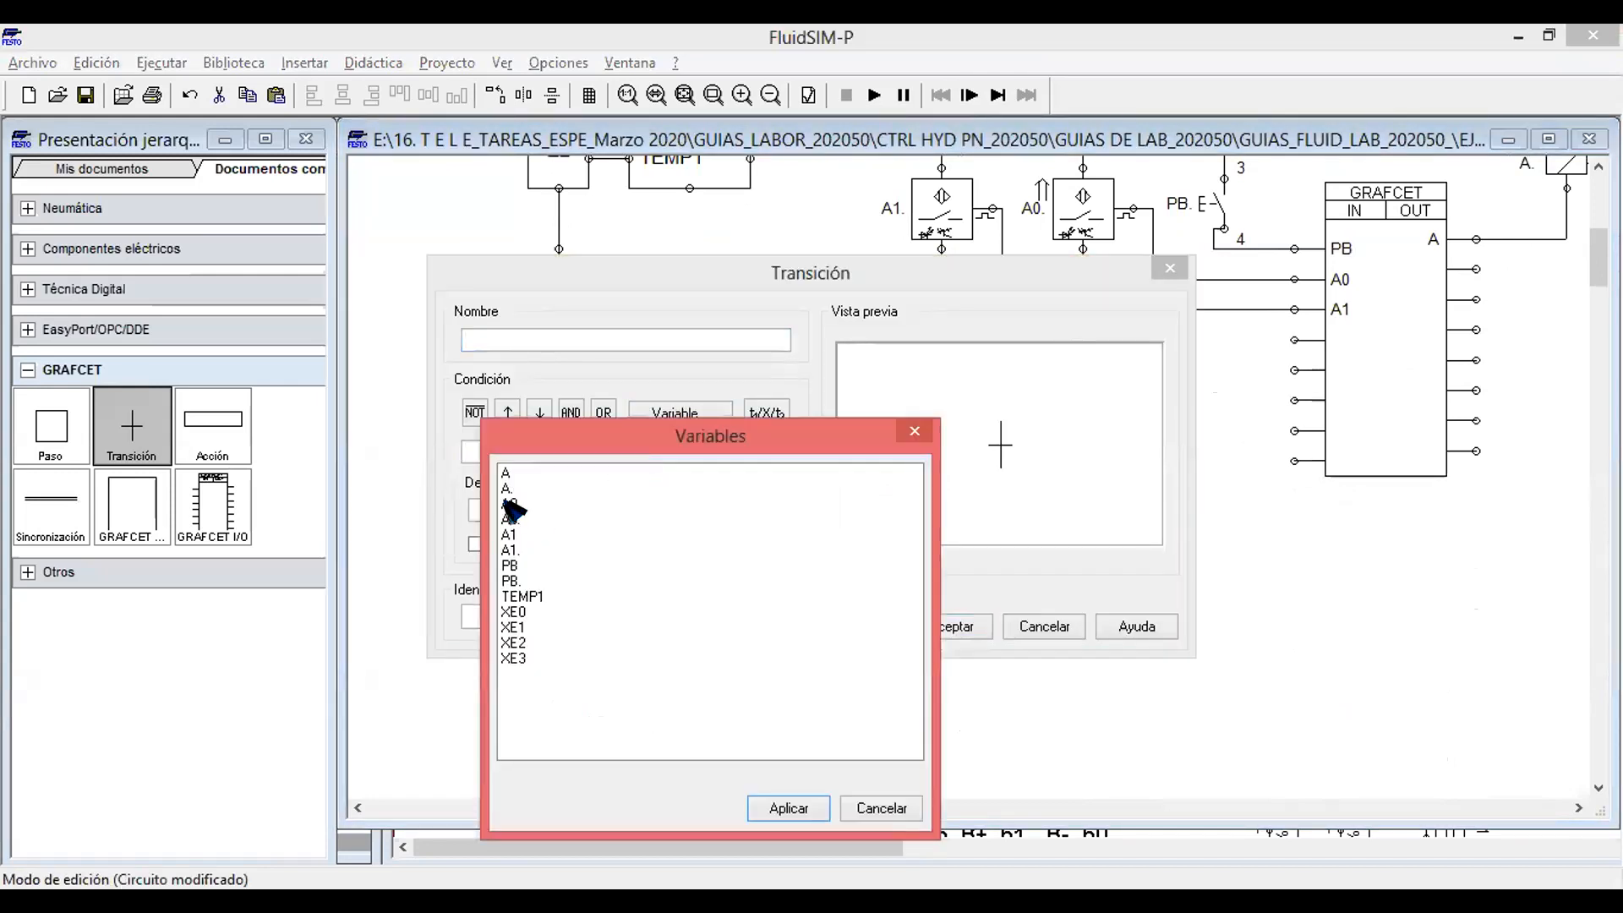
left_click(513, 510)
left_click(789, 807)
left_click(474, 413)
key("BackSpace")
key("BackSpace")
key("BackSpace")
left_click(571, 413)
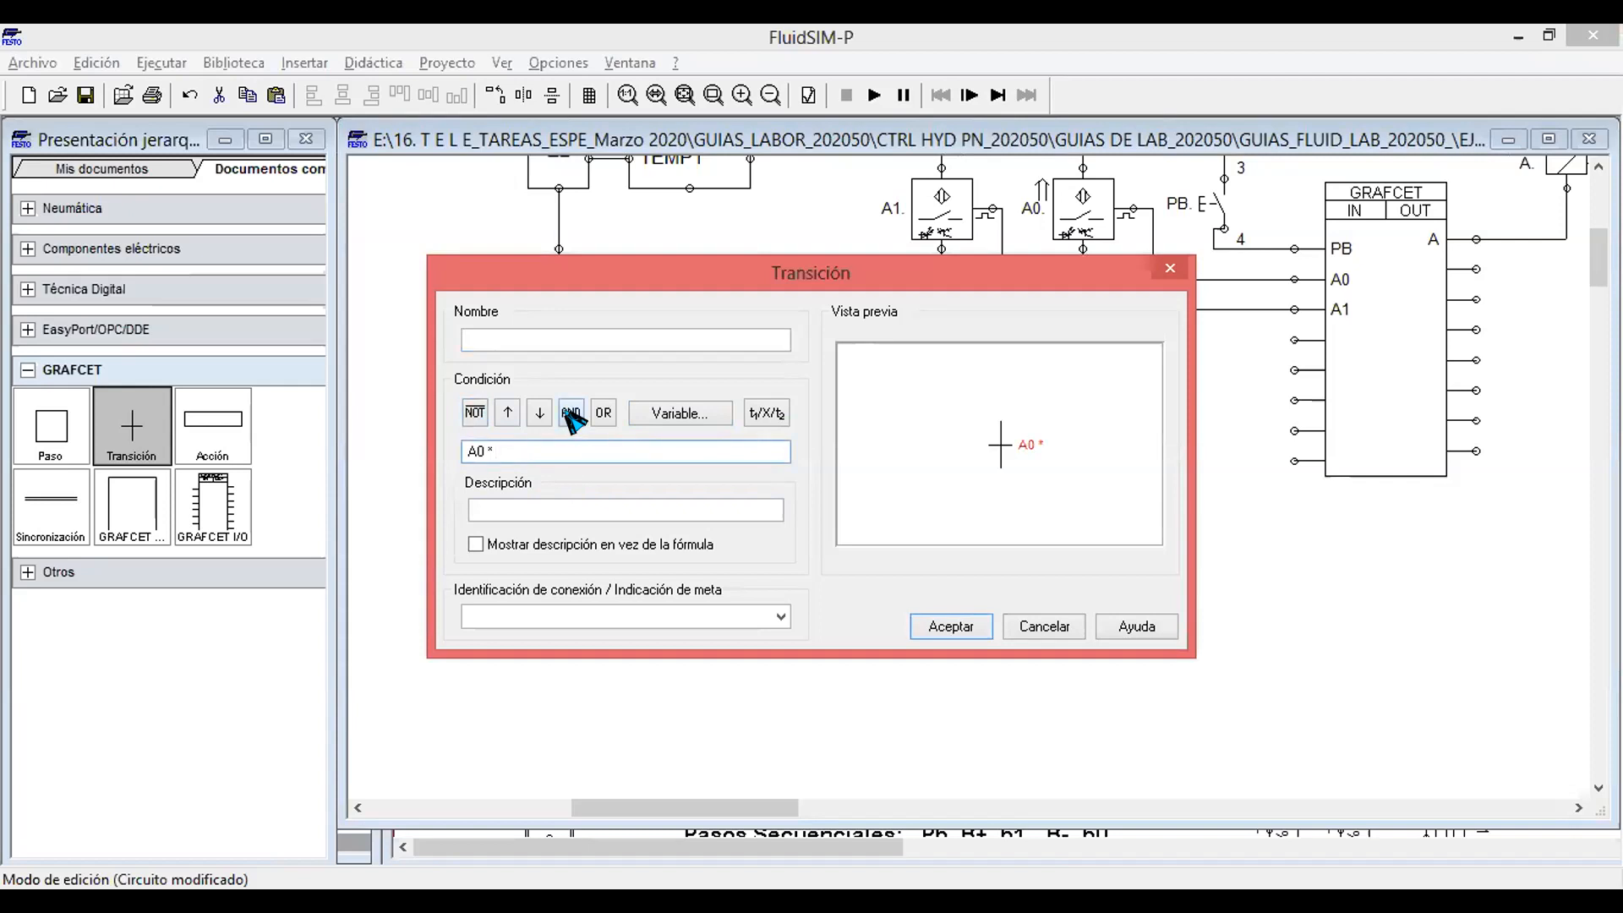
left_click(701, 413)
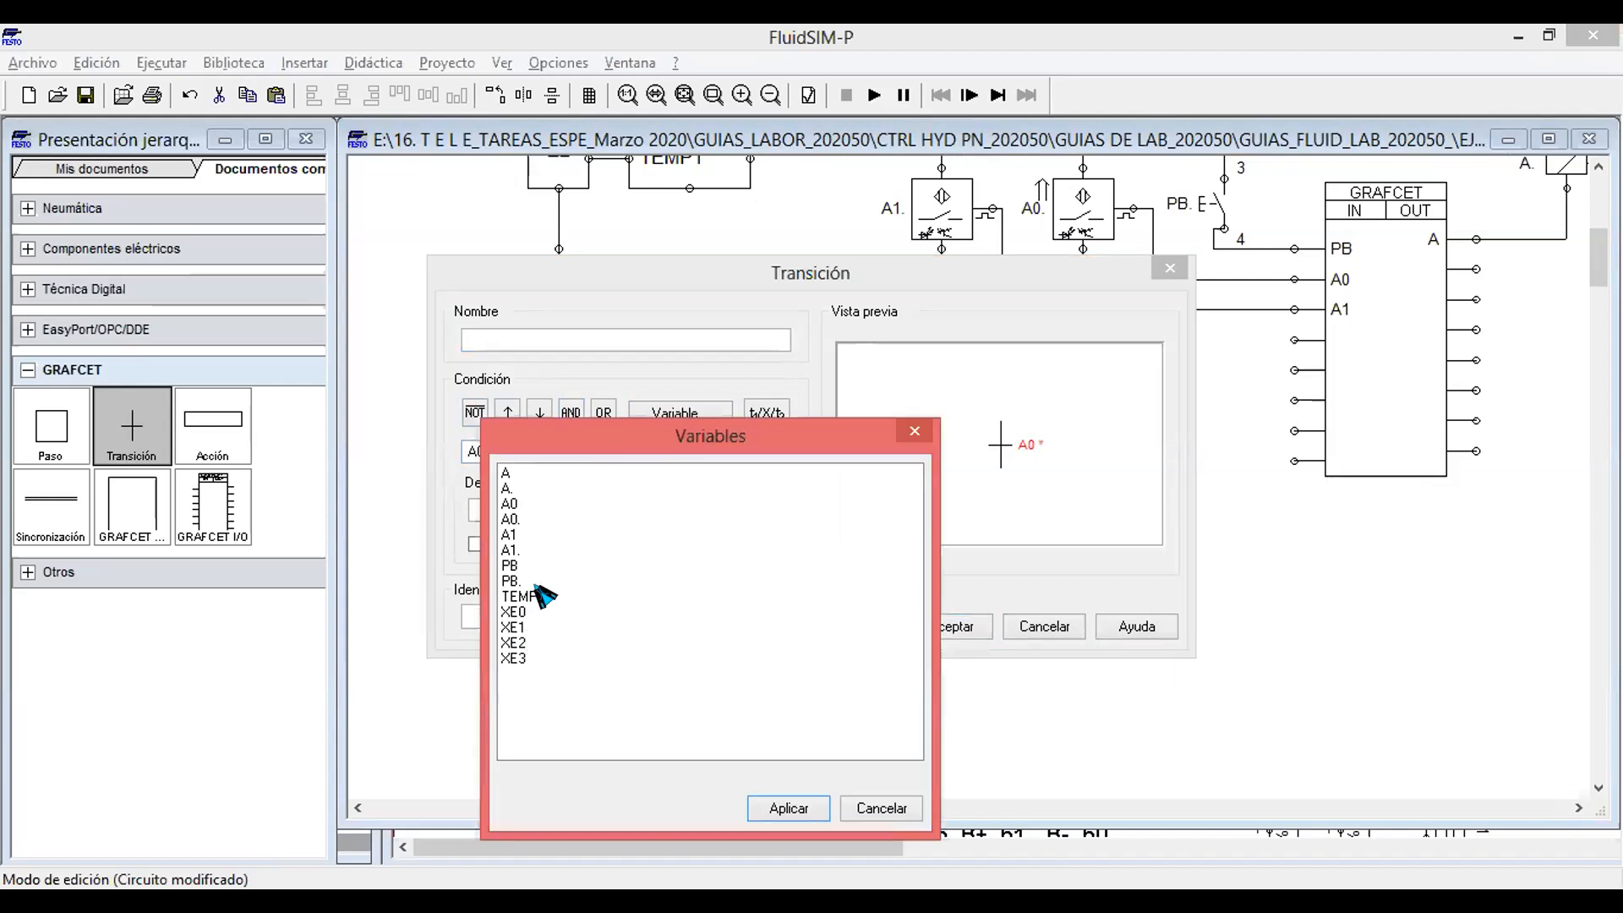
left_click(517, 566)
left_click(788, 807)
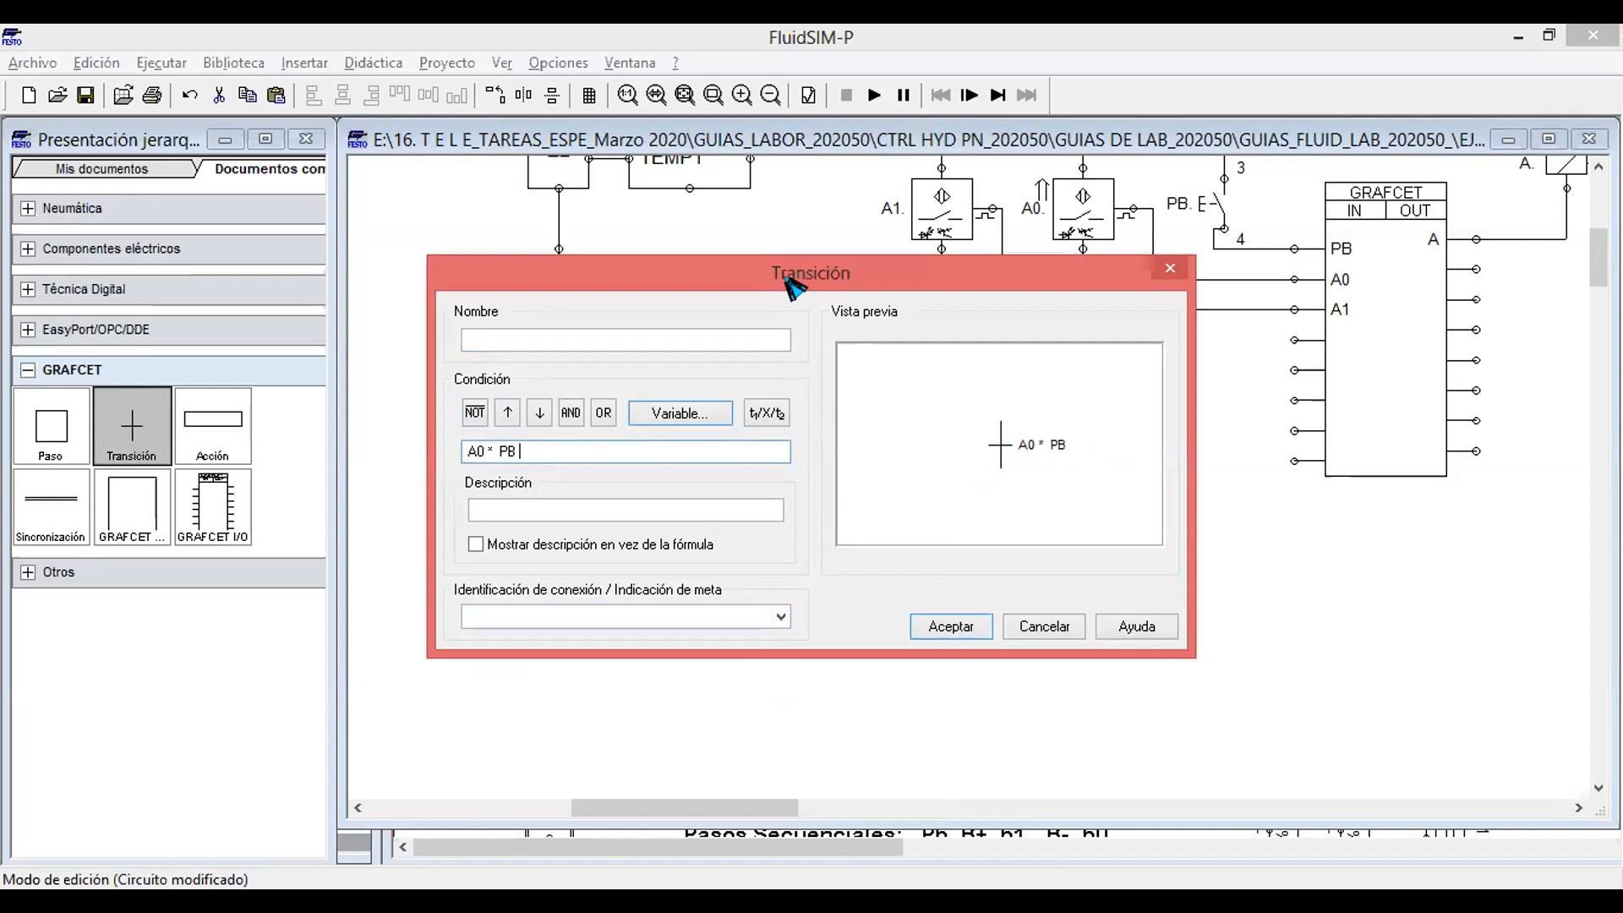
Set step E1 as the jump target of the A0 * PB transition and accept its settings.
left_click_drag(794, 287, 1154, 235)
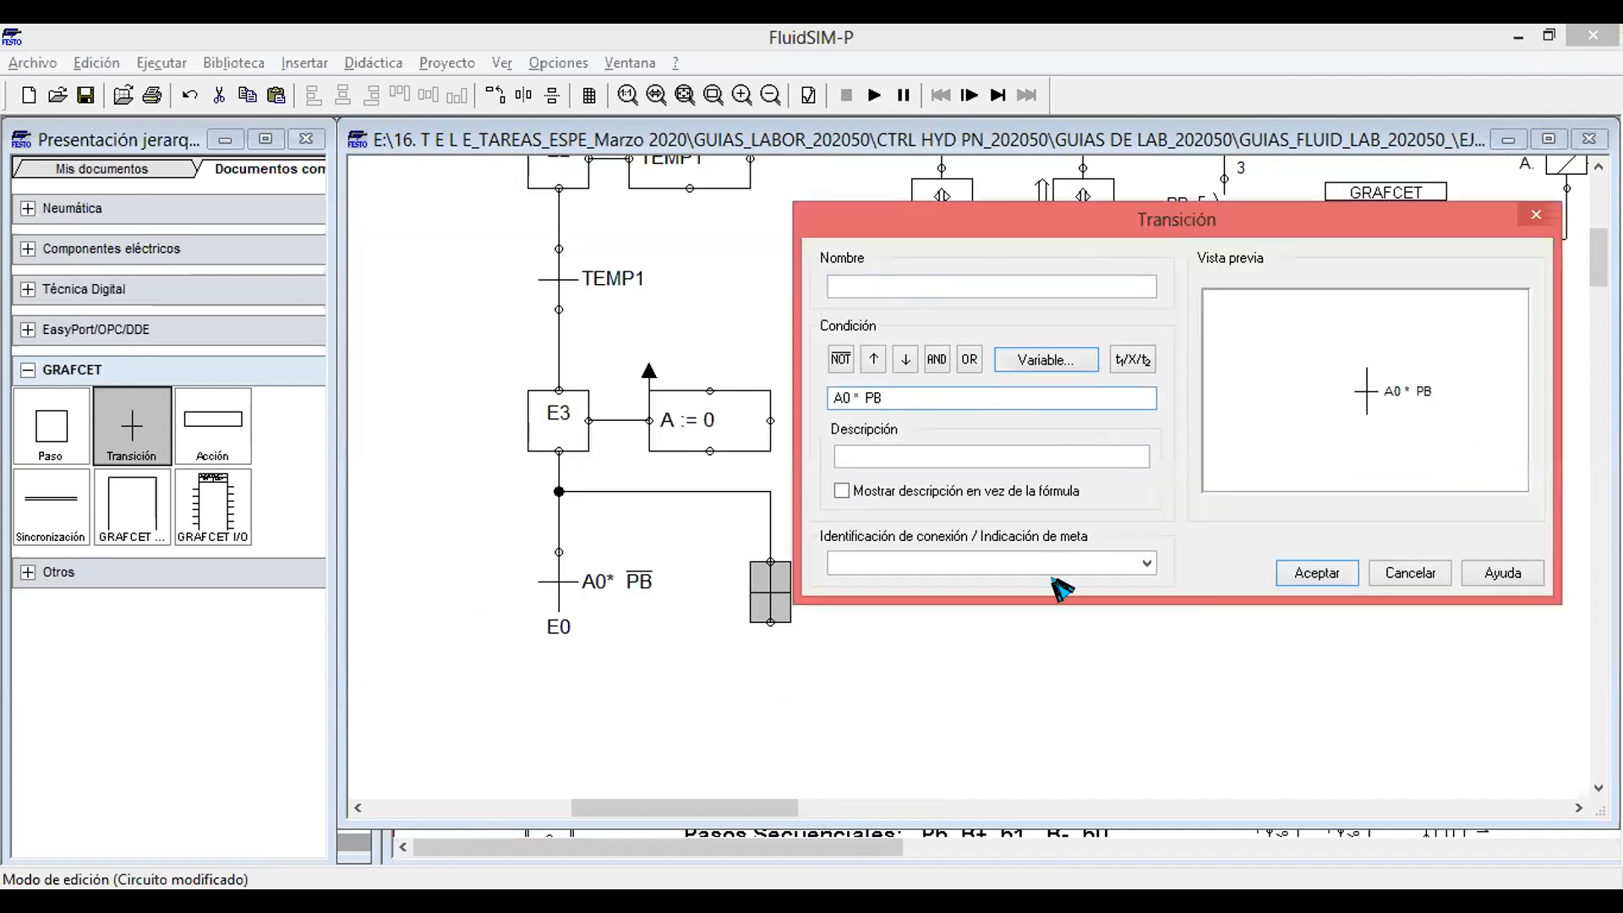
left_click(1148, 565)
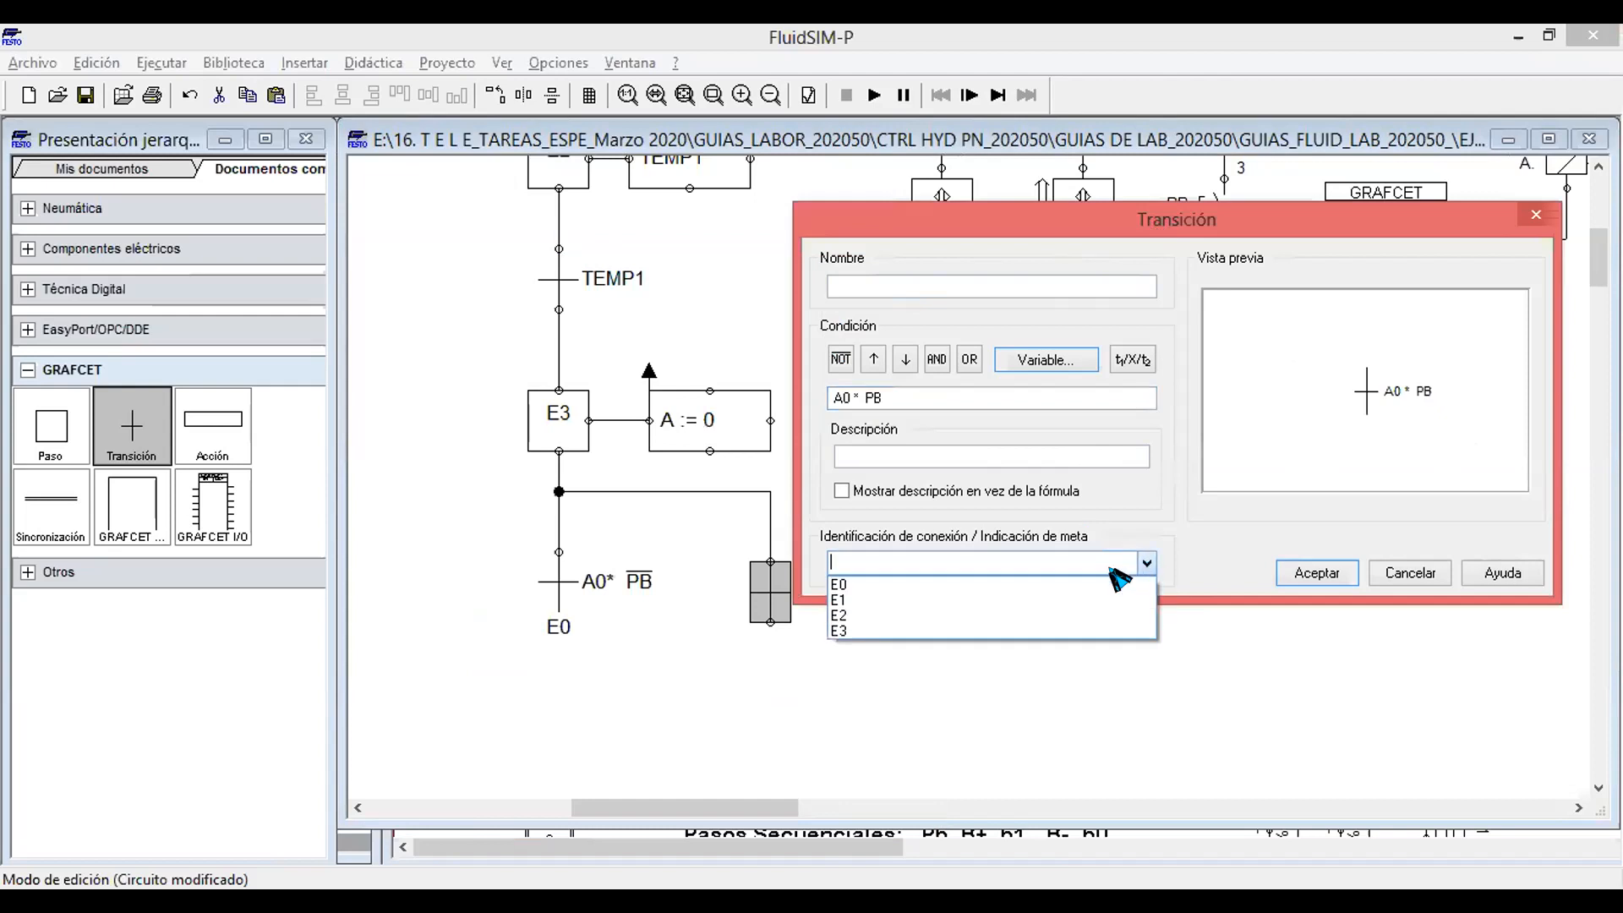
left_click(845, 617)
left_click(1323, 580)
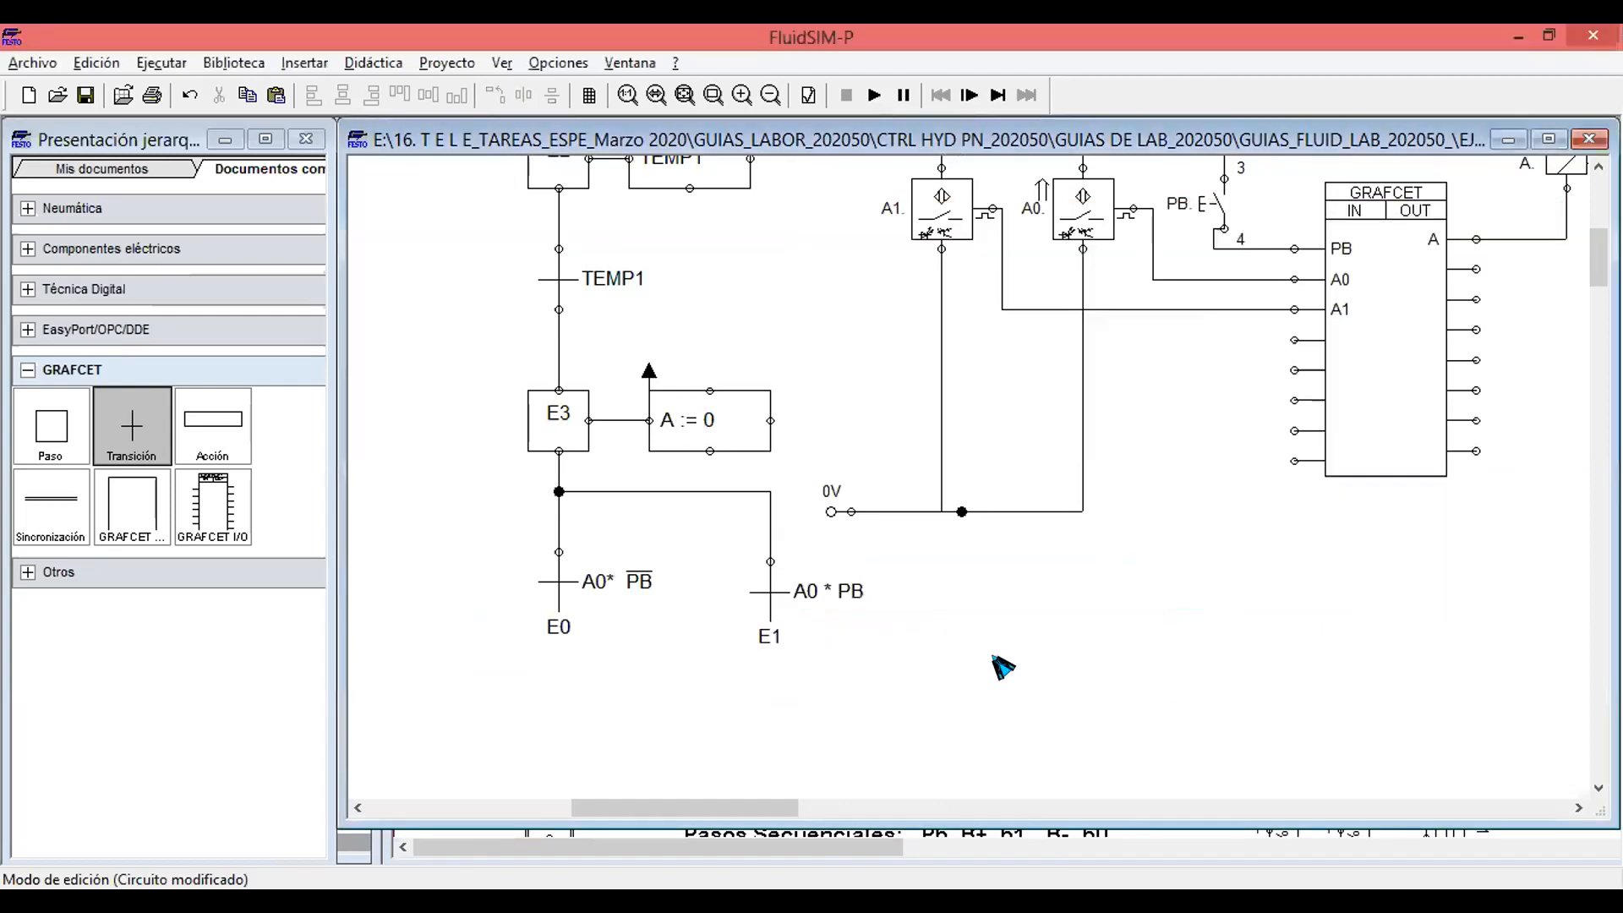
Examine the GRAFCET sequence with its two return branches below E3 together with the sensor and pushbutton wiring.
scroll(845, 656, "up", 1)
scroll(753, 536, "up", 5)
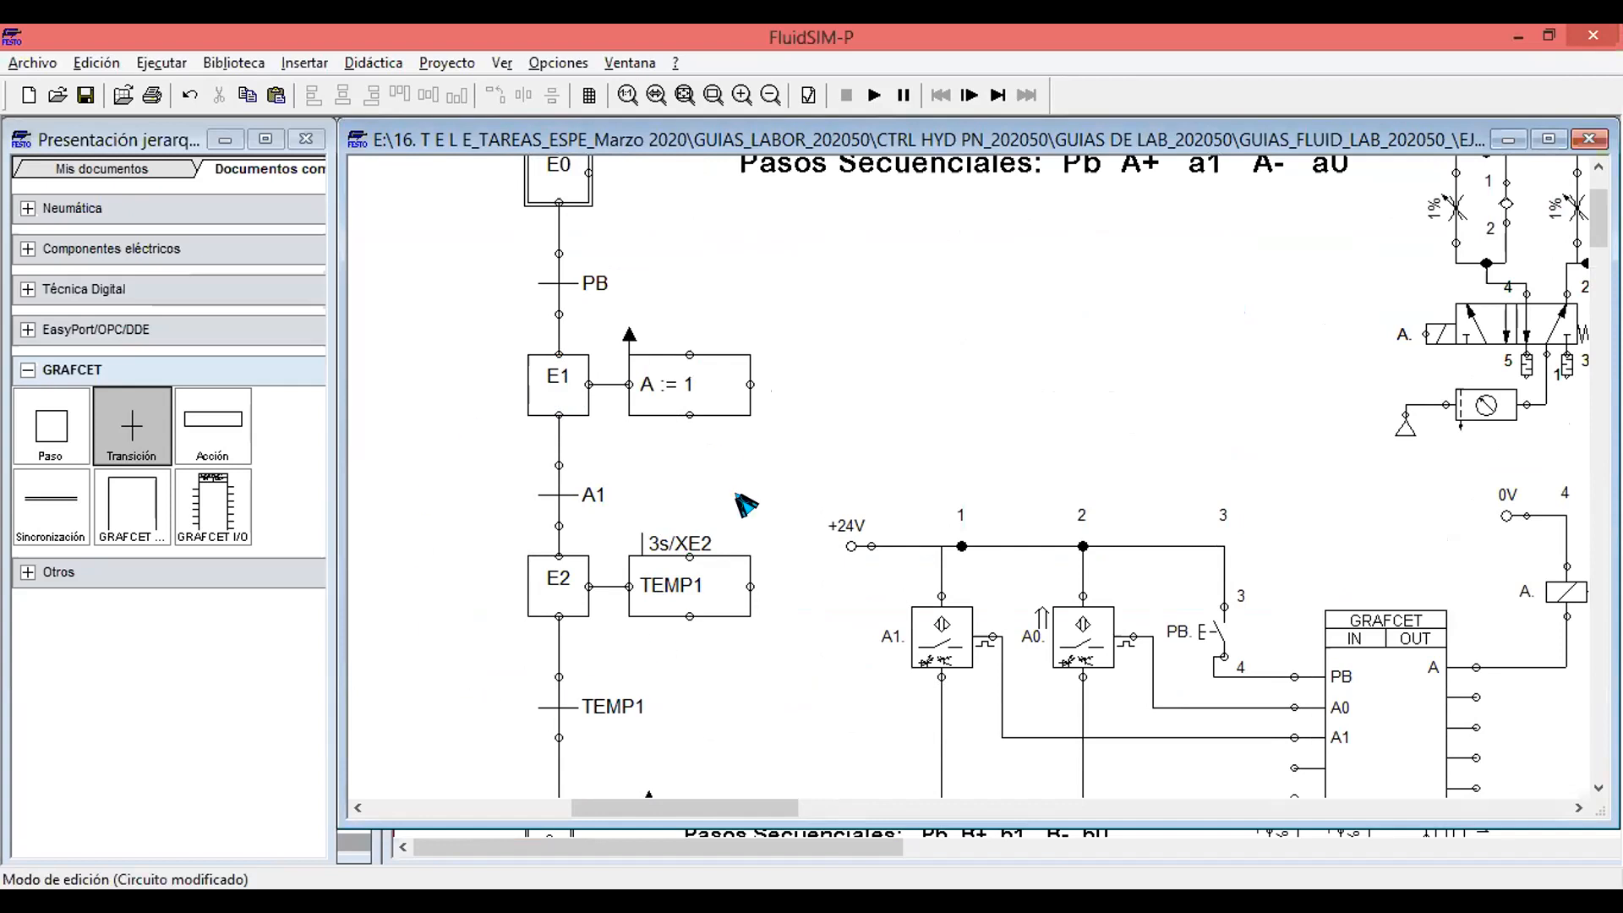
scroll(968, 460, "down", 1)
scroll(964, 457, "down", 1, "ctrl")
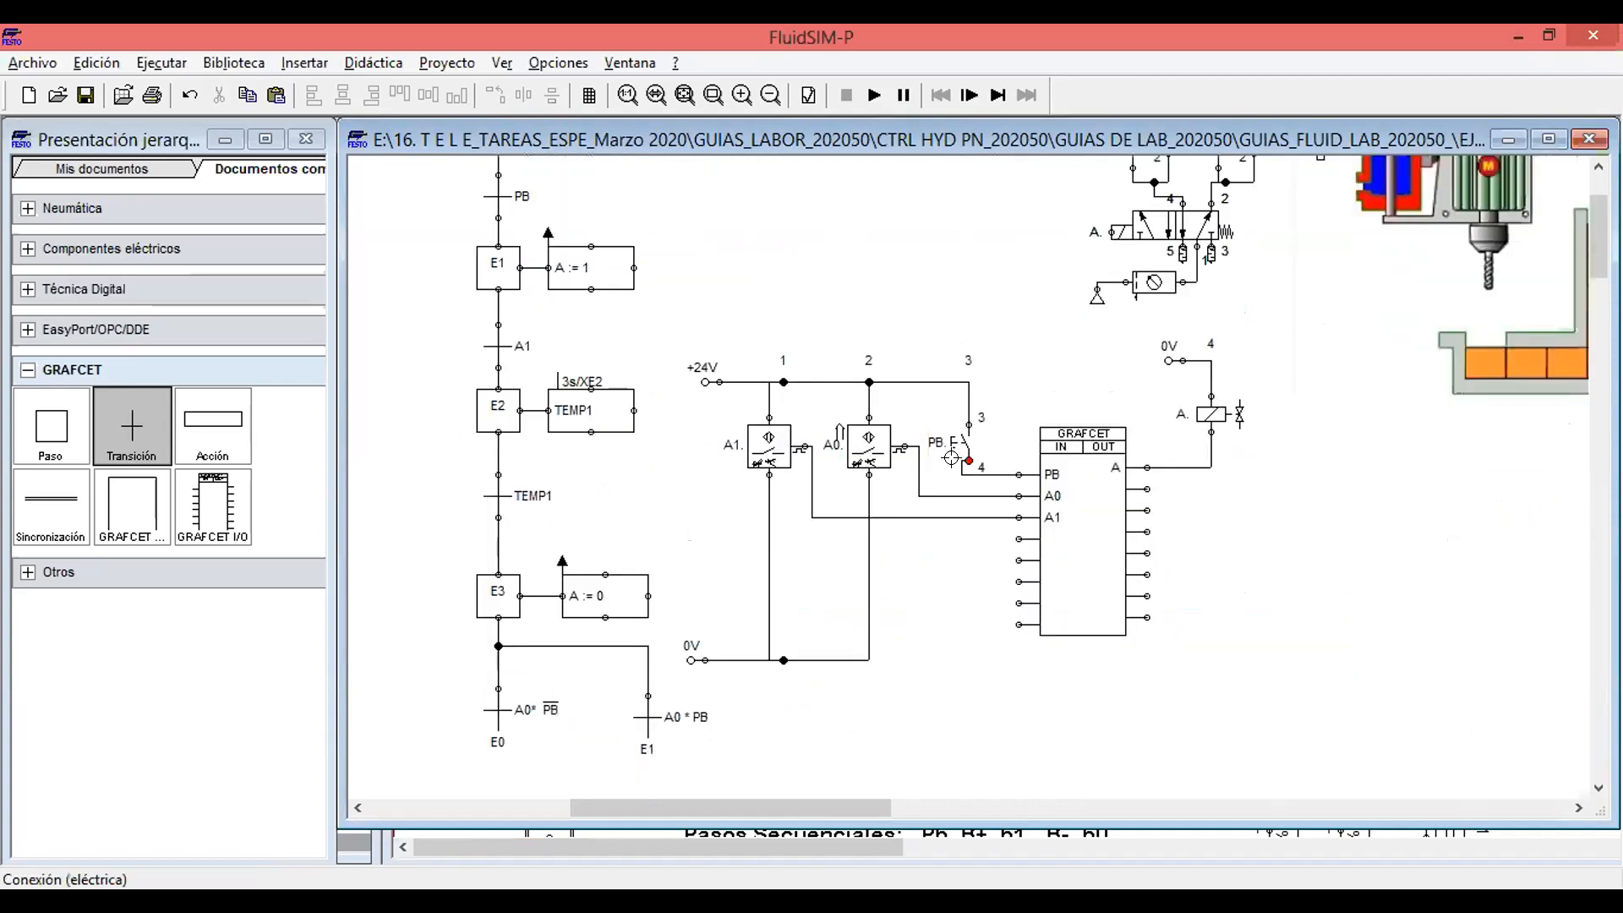
scroll(942, 536, "down", 1)
scroll(567, 711, "up", 1, "ctrl")
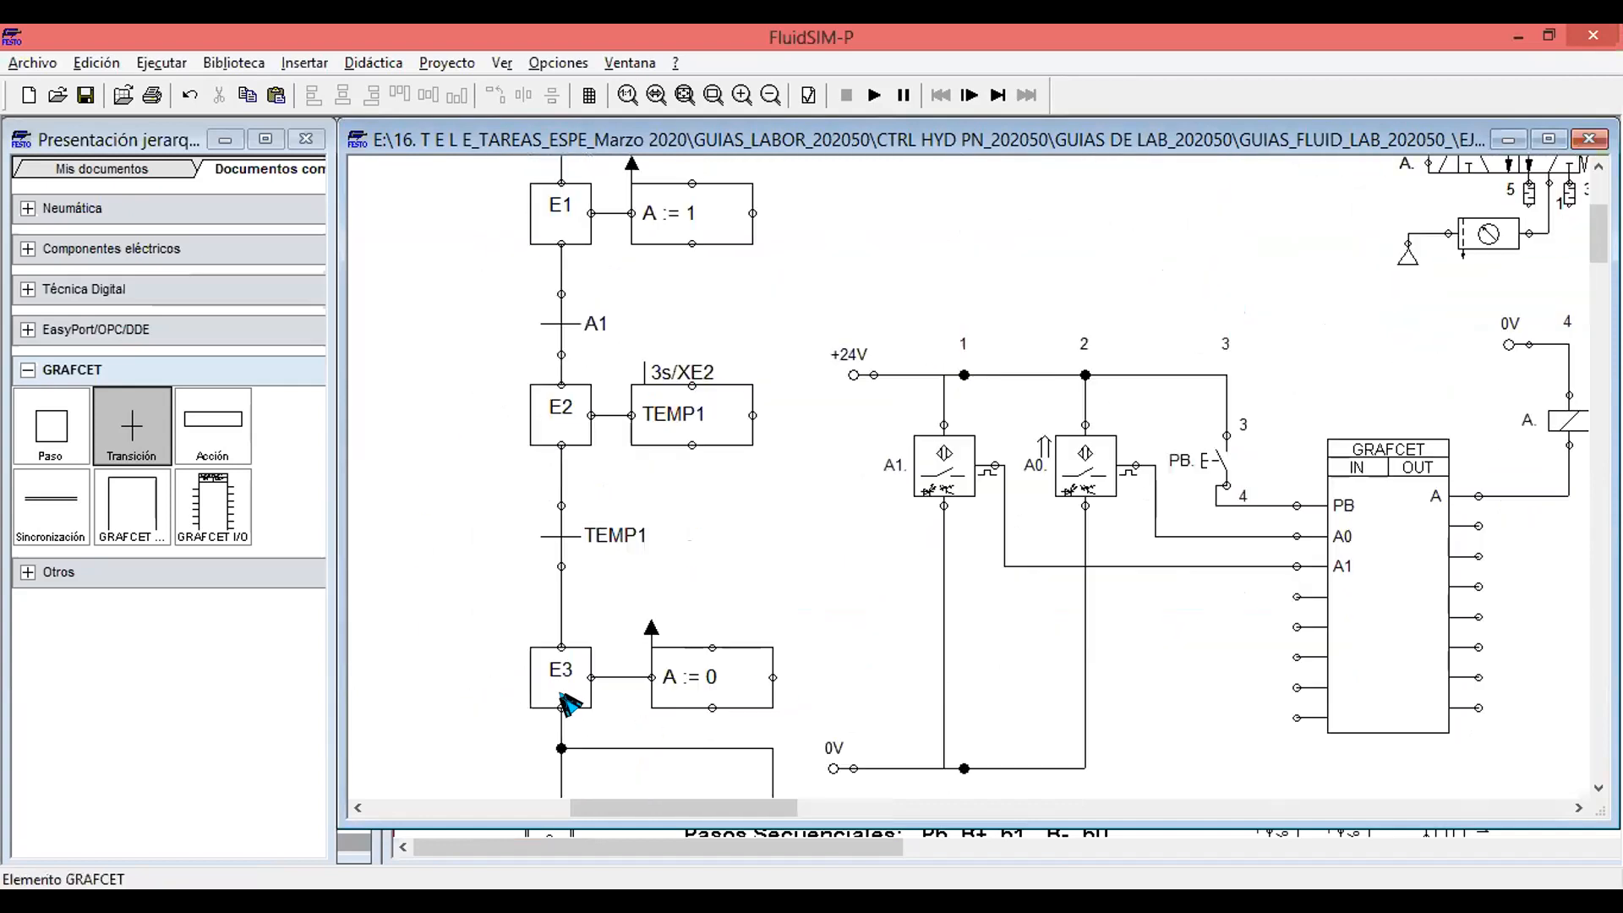
scroll(642, 694, "down", 3)
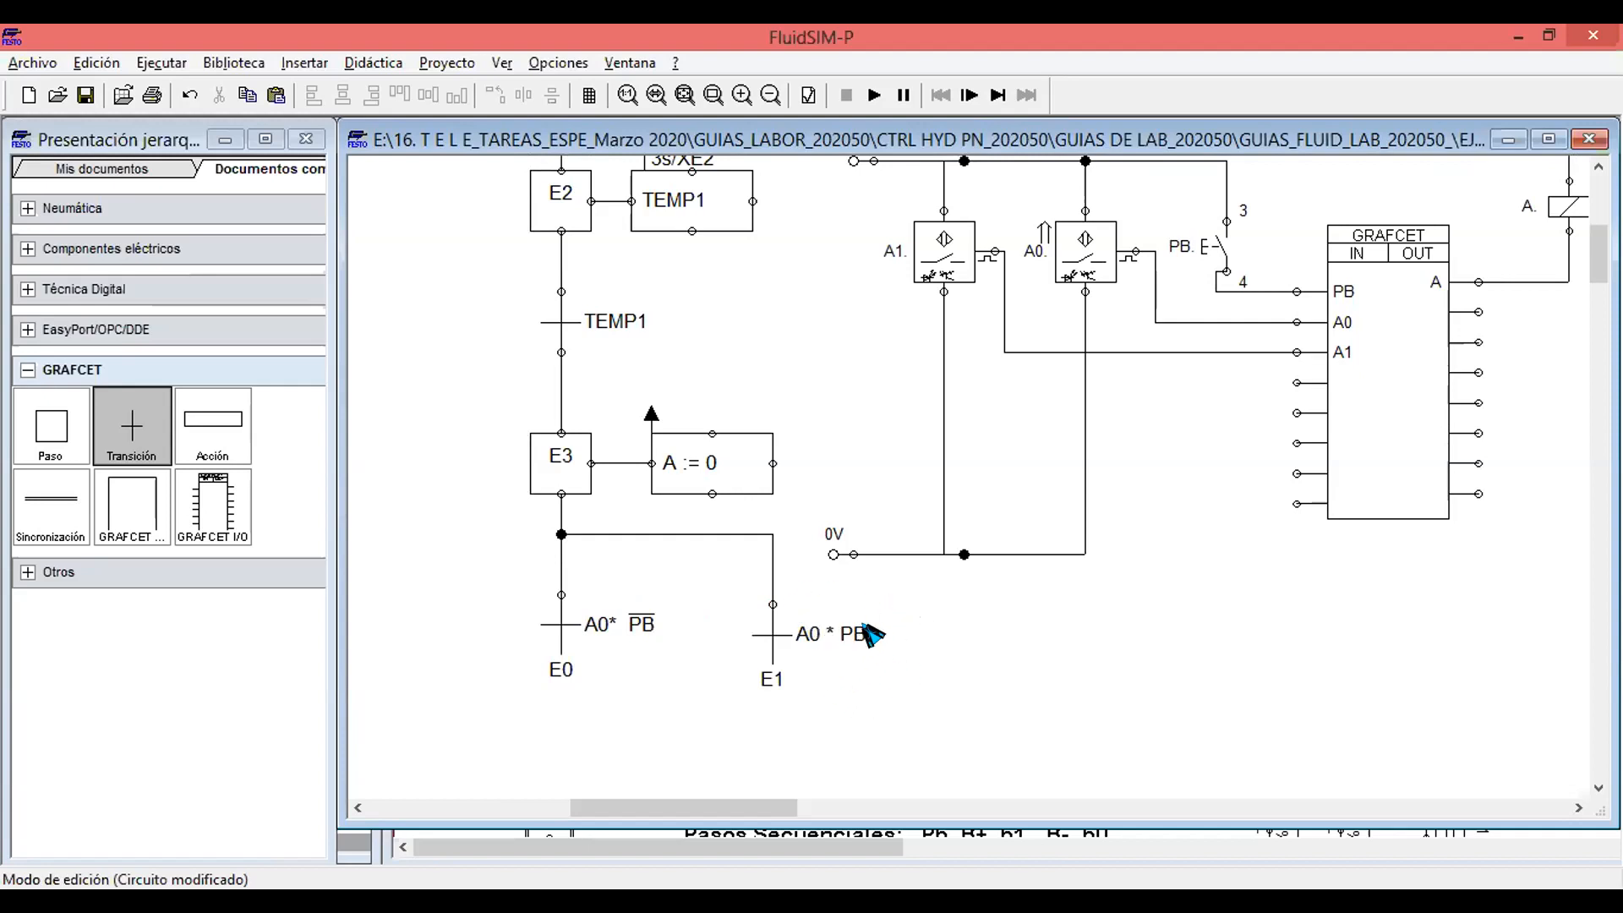
scroll(864, 625, "down", 1)
scroll(873, 634, "up", 4)
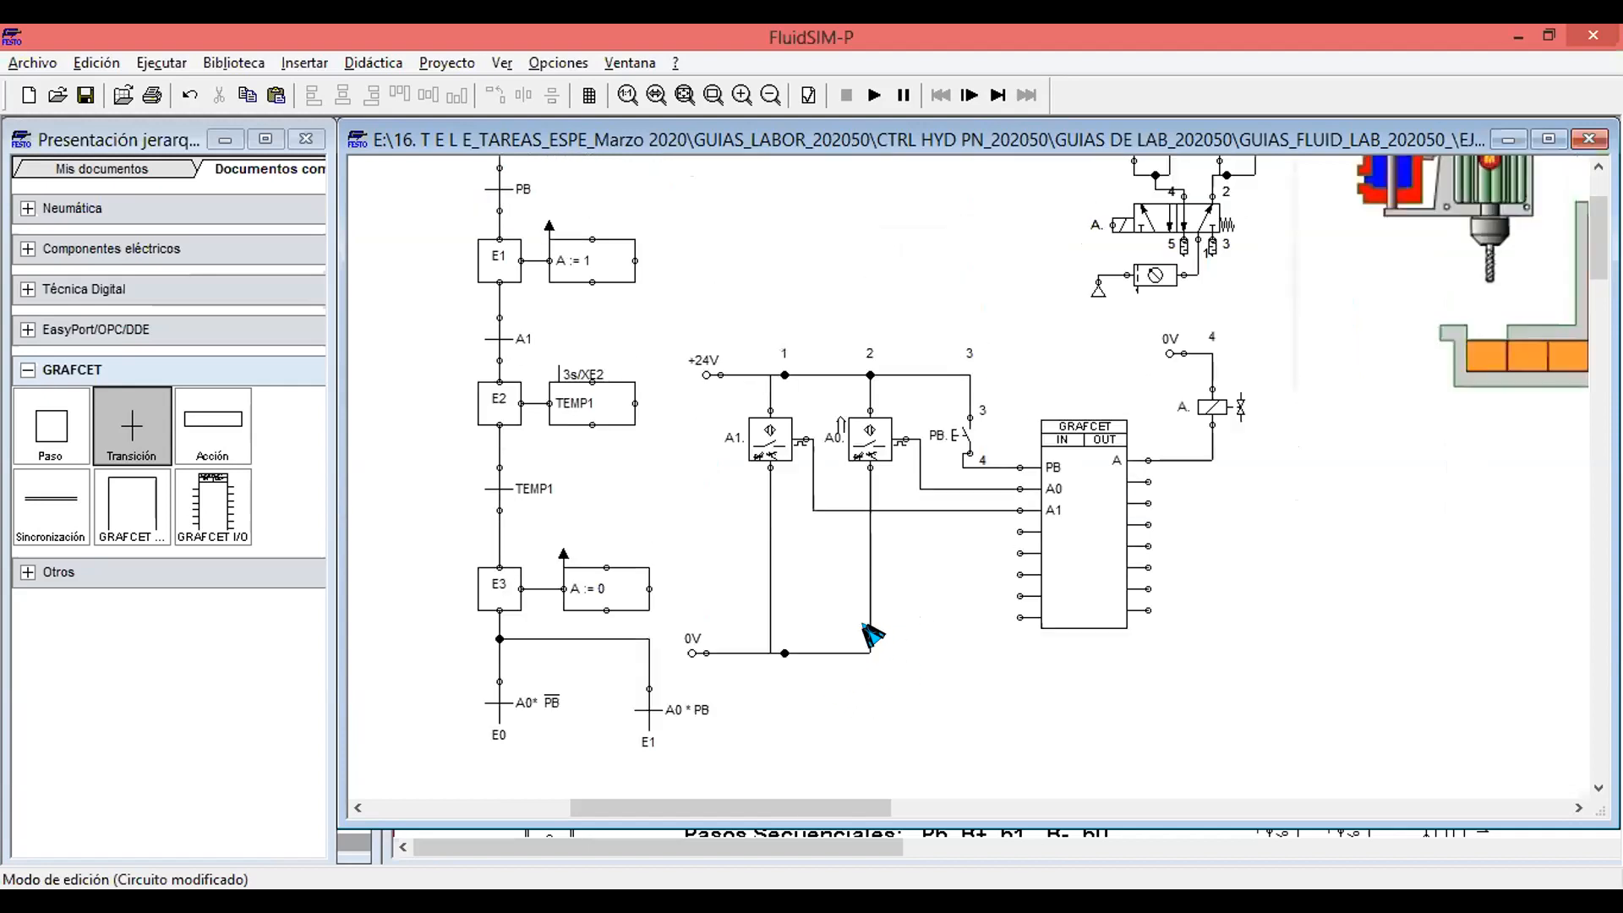
scroll(874, 634, "down", 1)
scroll(873, 634, "up", 3)
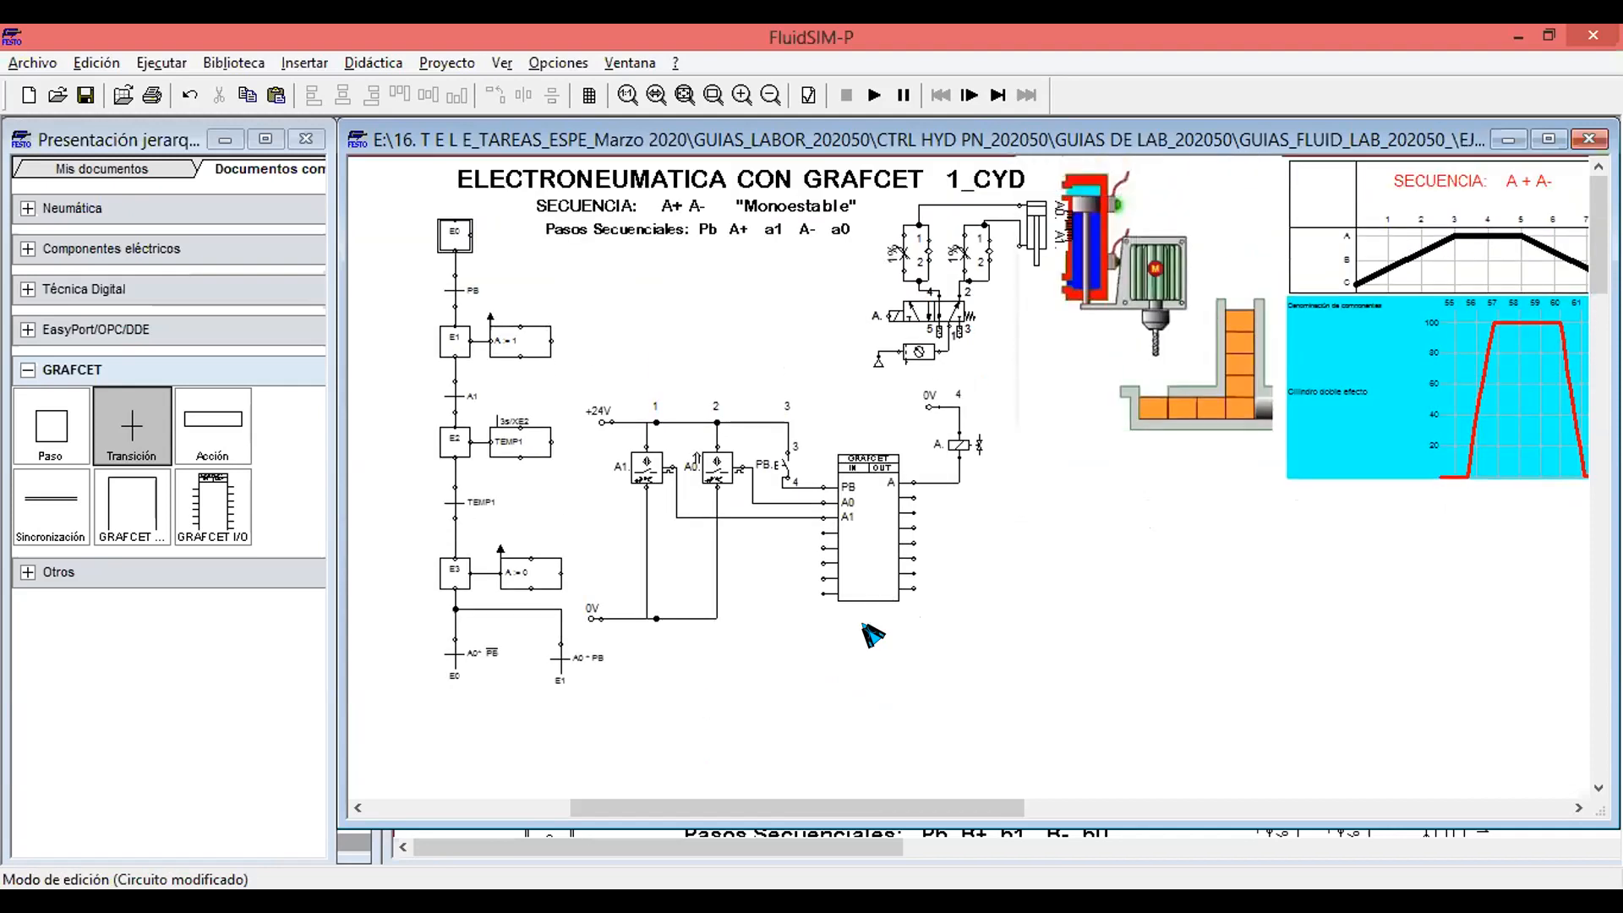
Simulate the circuit, actuate pushbutton PB to test both branches after E3, and stop the simulation.
left_click(875, 96)
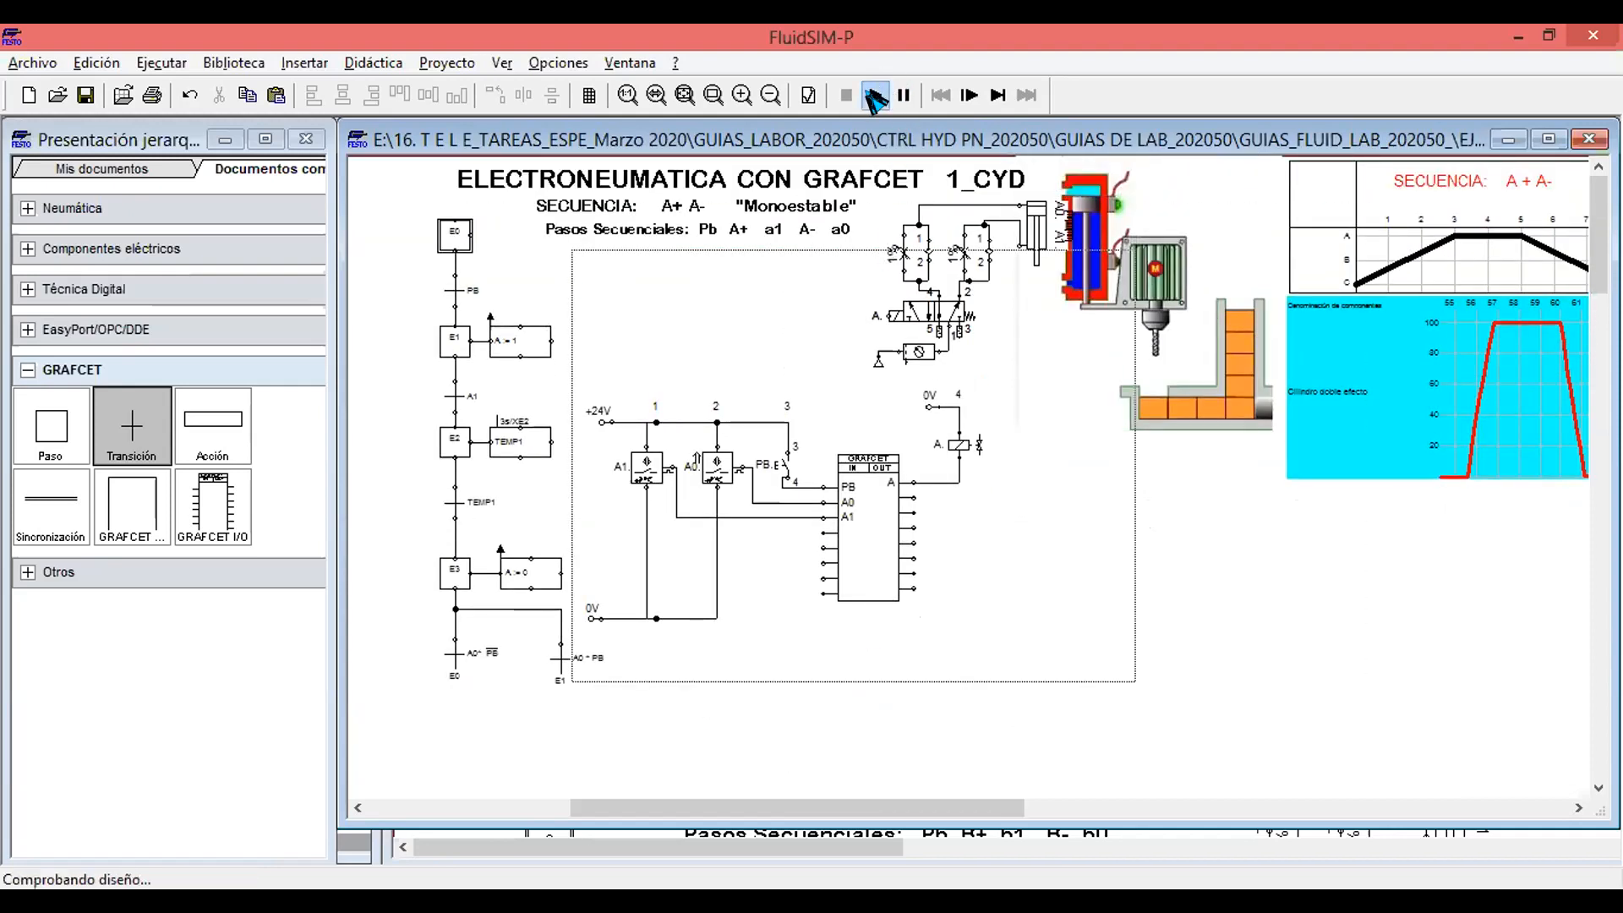
left_click(724, 506)
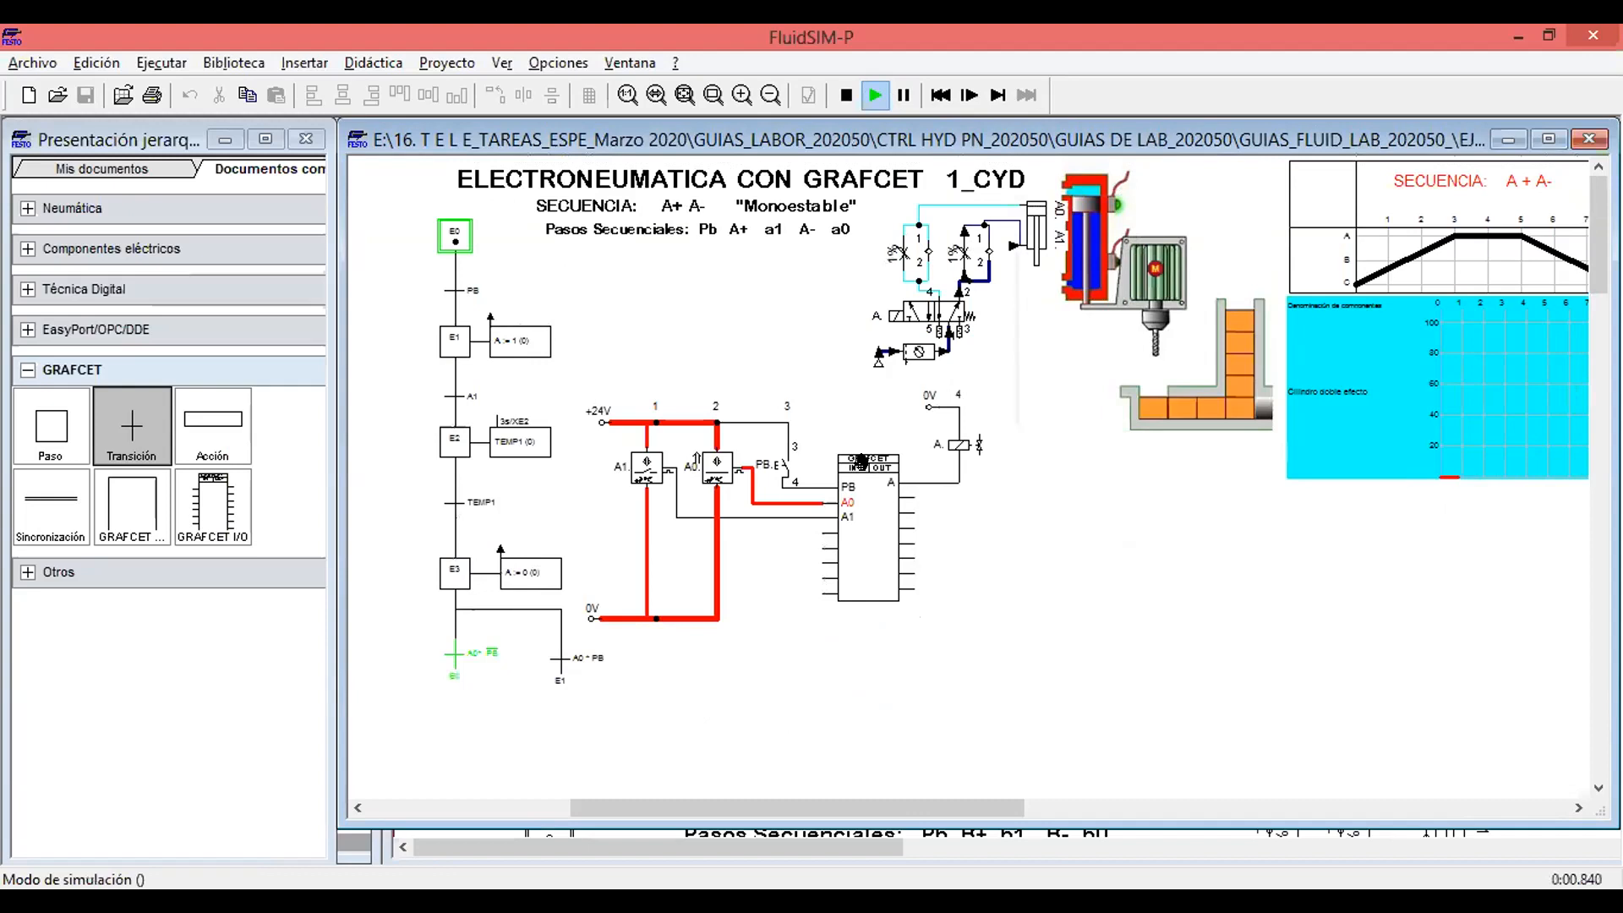
left_click(781, 459)
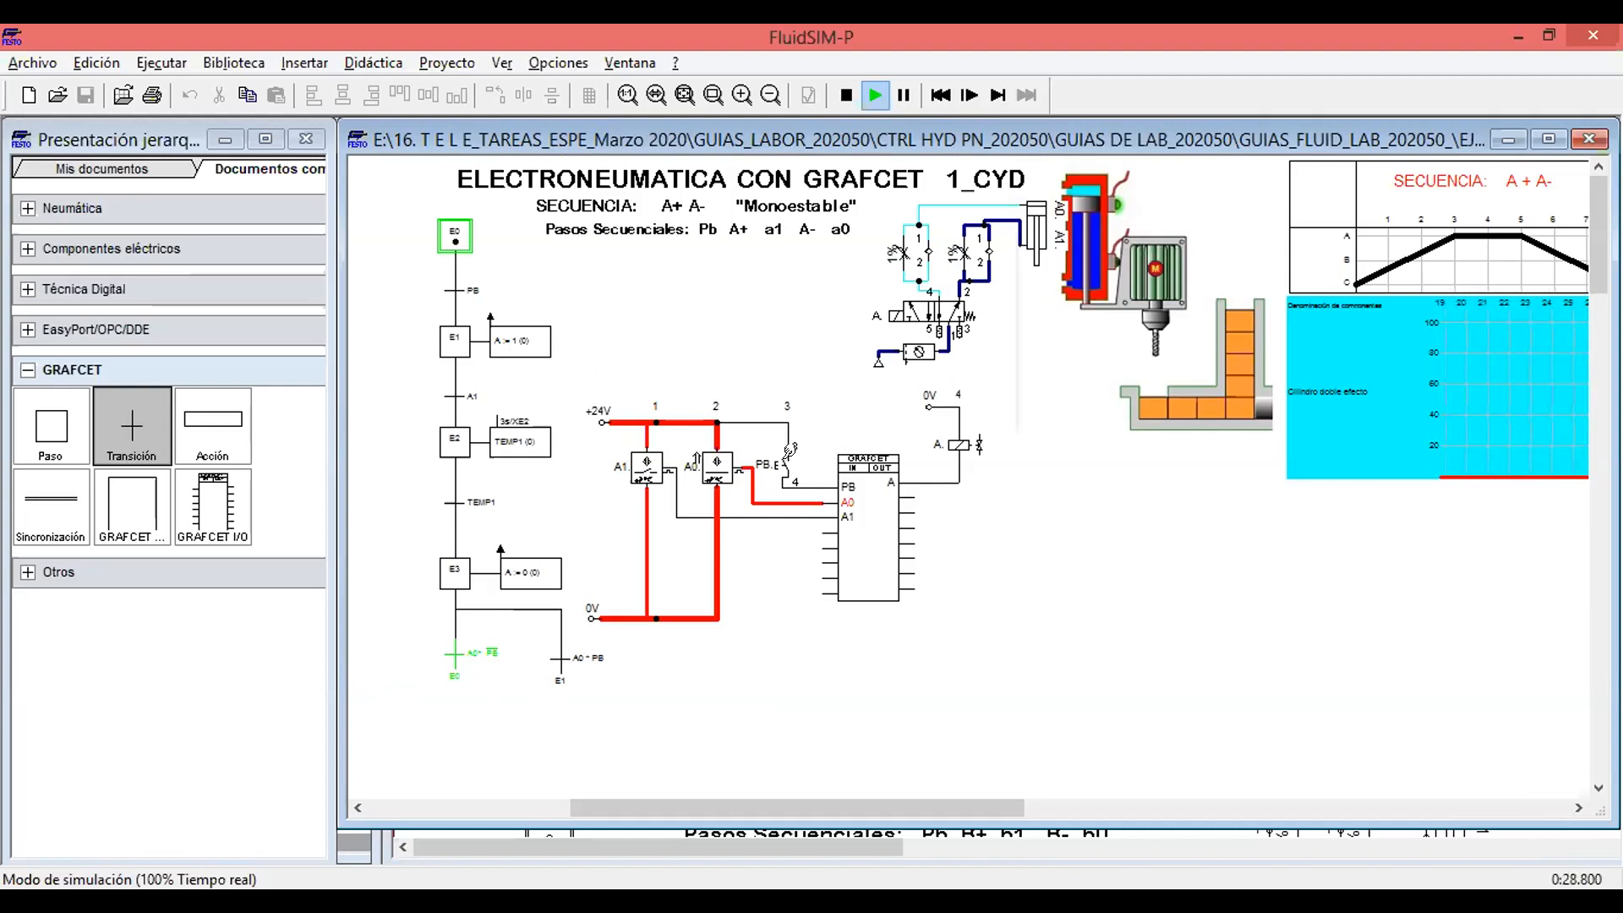
left_click(791, 448)
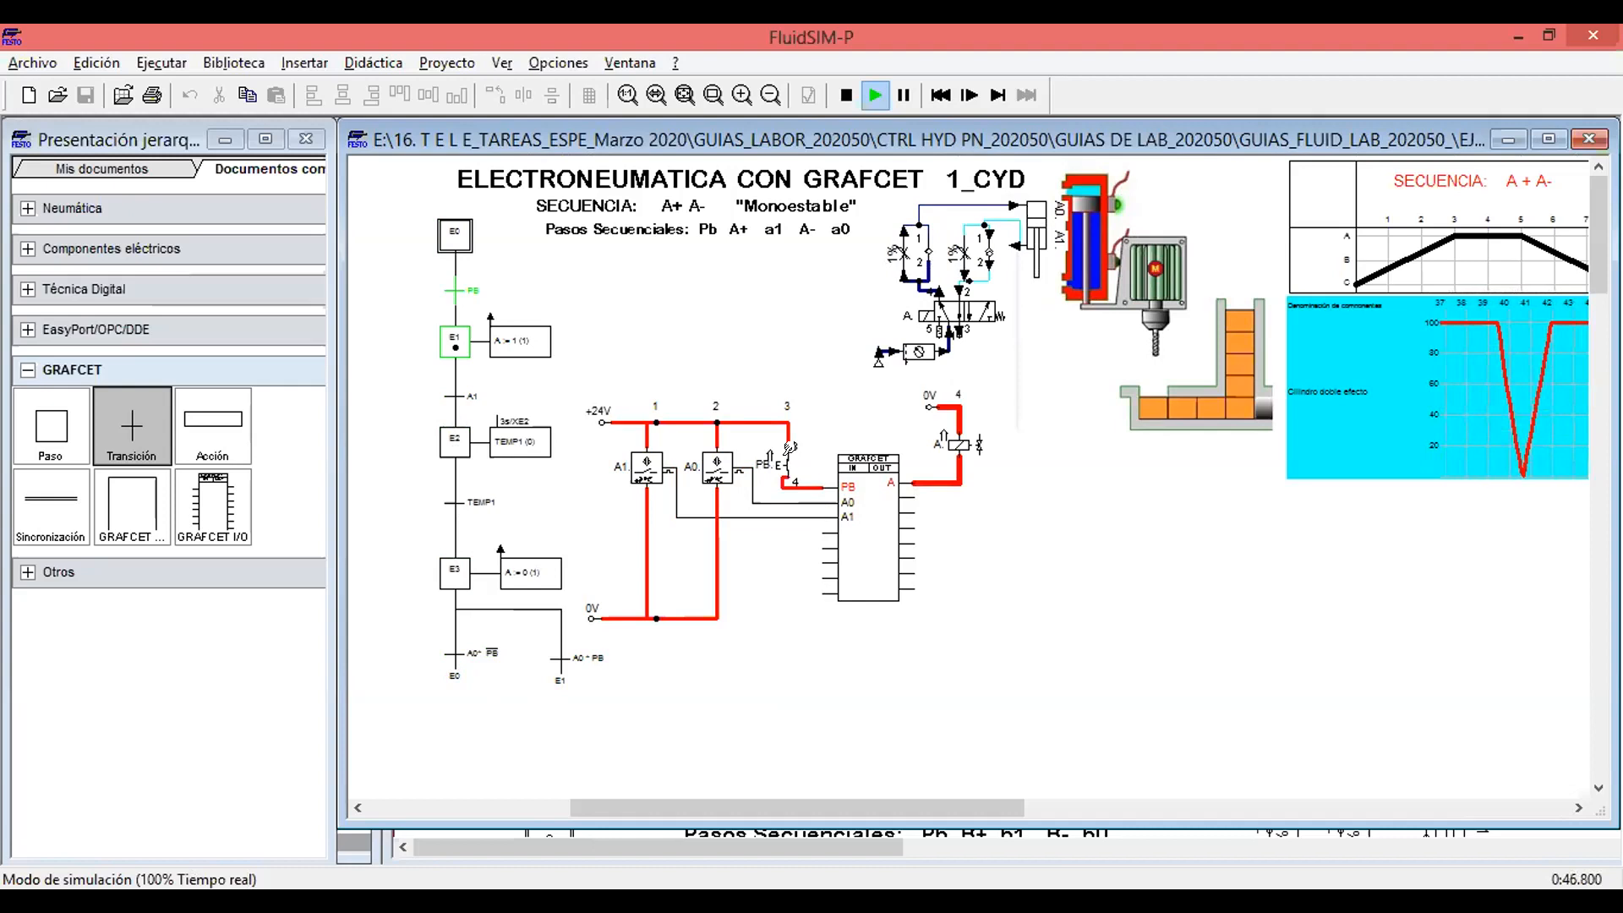
left_click(789, 449)
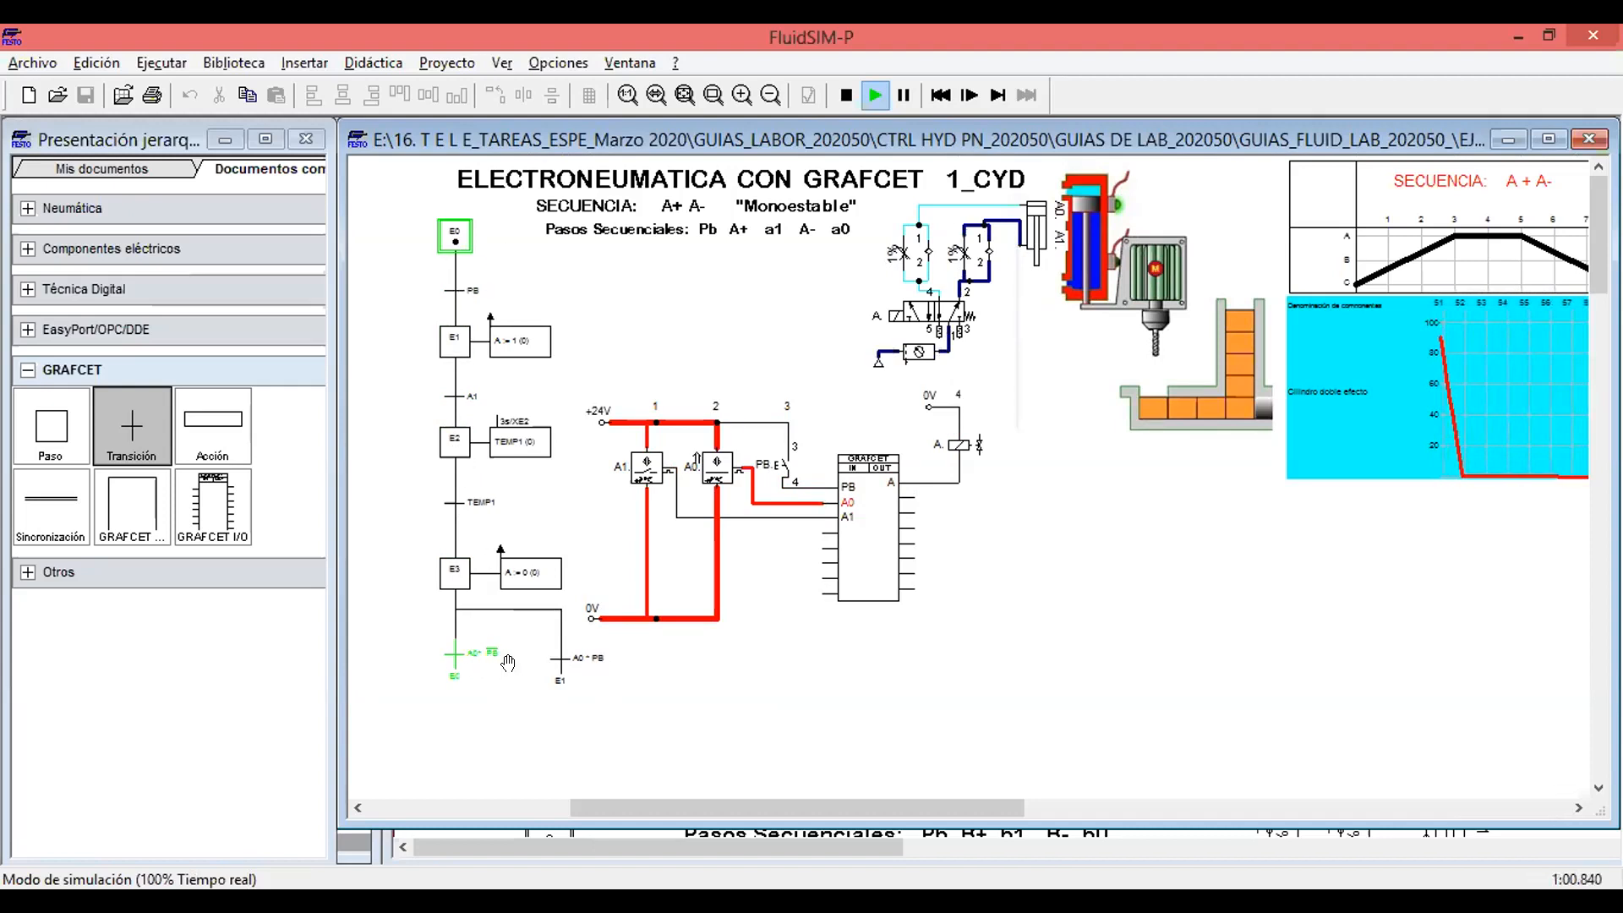
left_click(845, 94)
Insert a manually operated normally open switch beside pushbutton PB, and shift PB and its supply wire aside to make room.
scroll(1039, 626, "up", 1)
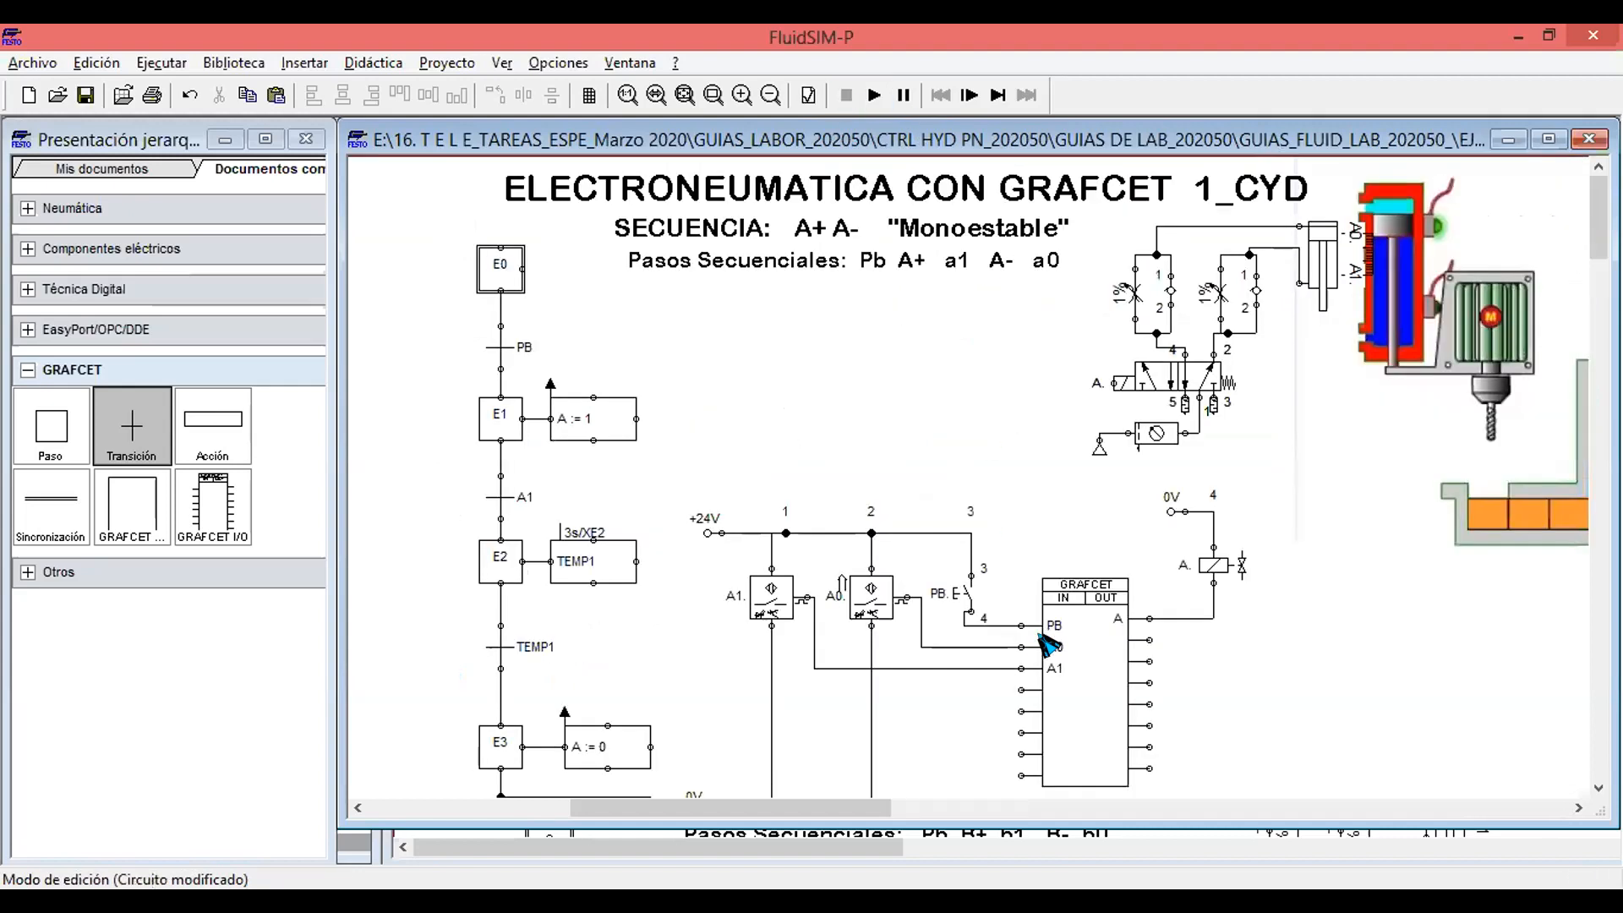
scroll(1039, 651, "down", 1)
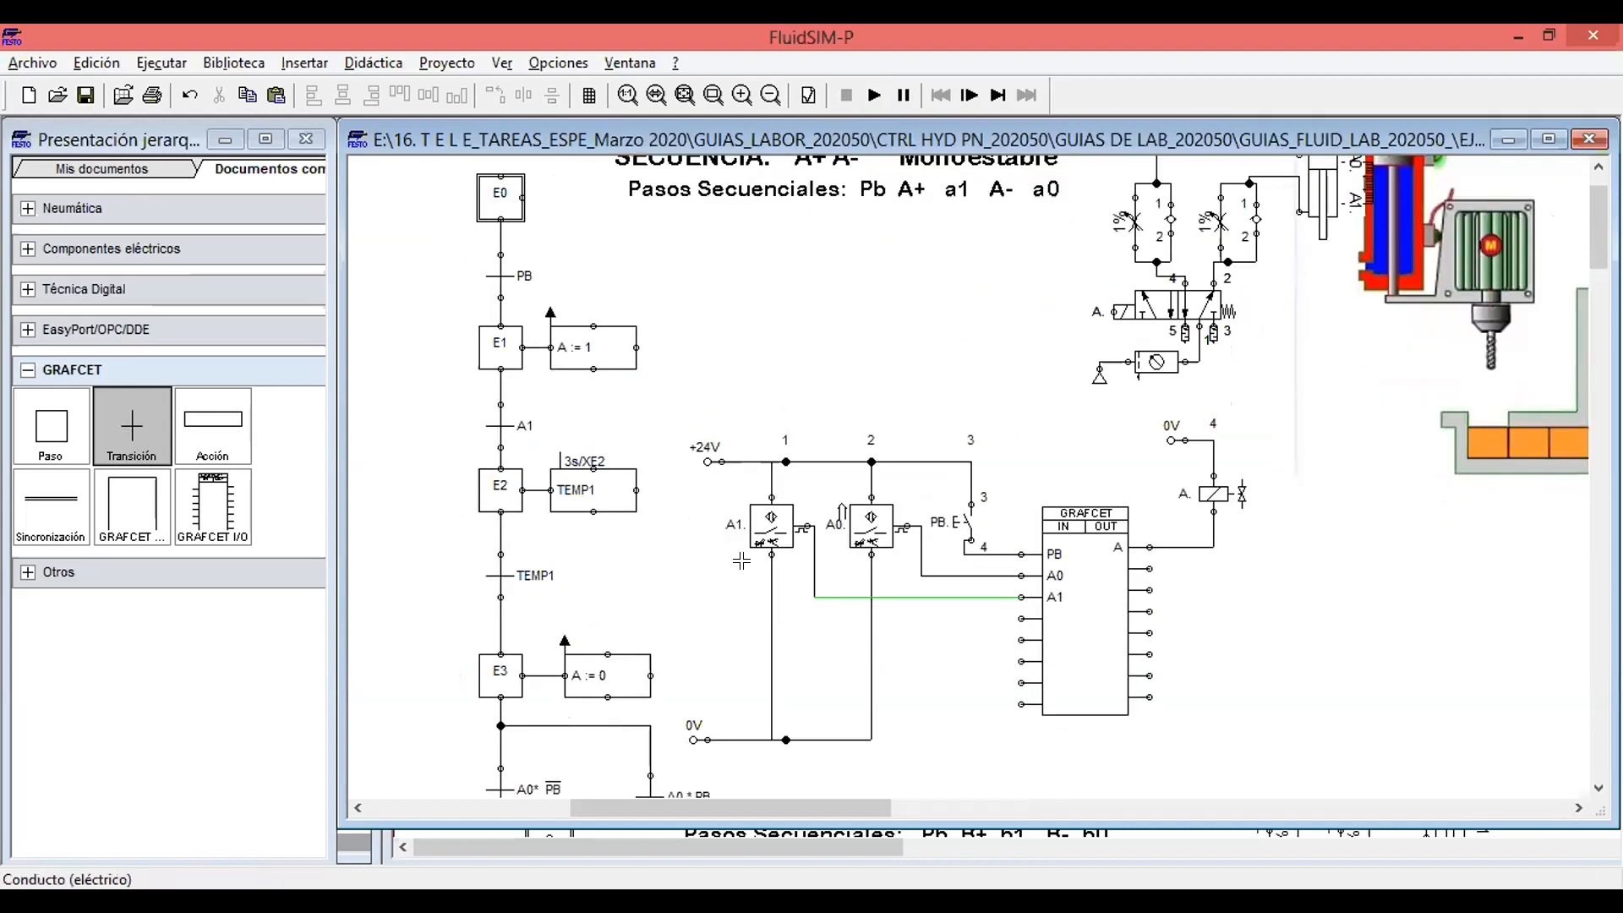
left_click(28, 371)
left_click(28, 249)
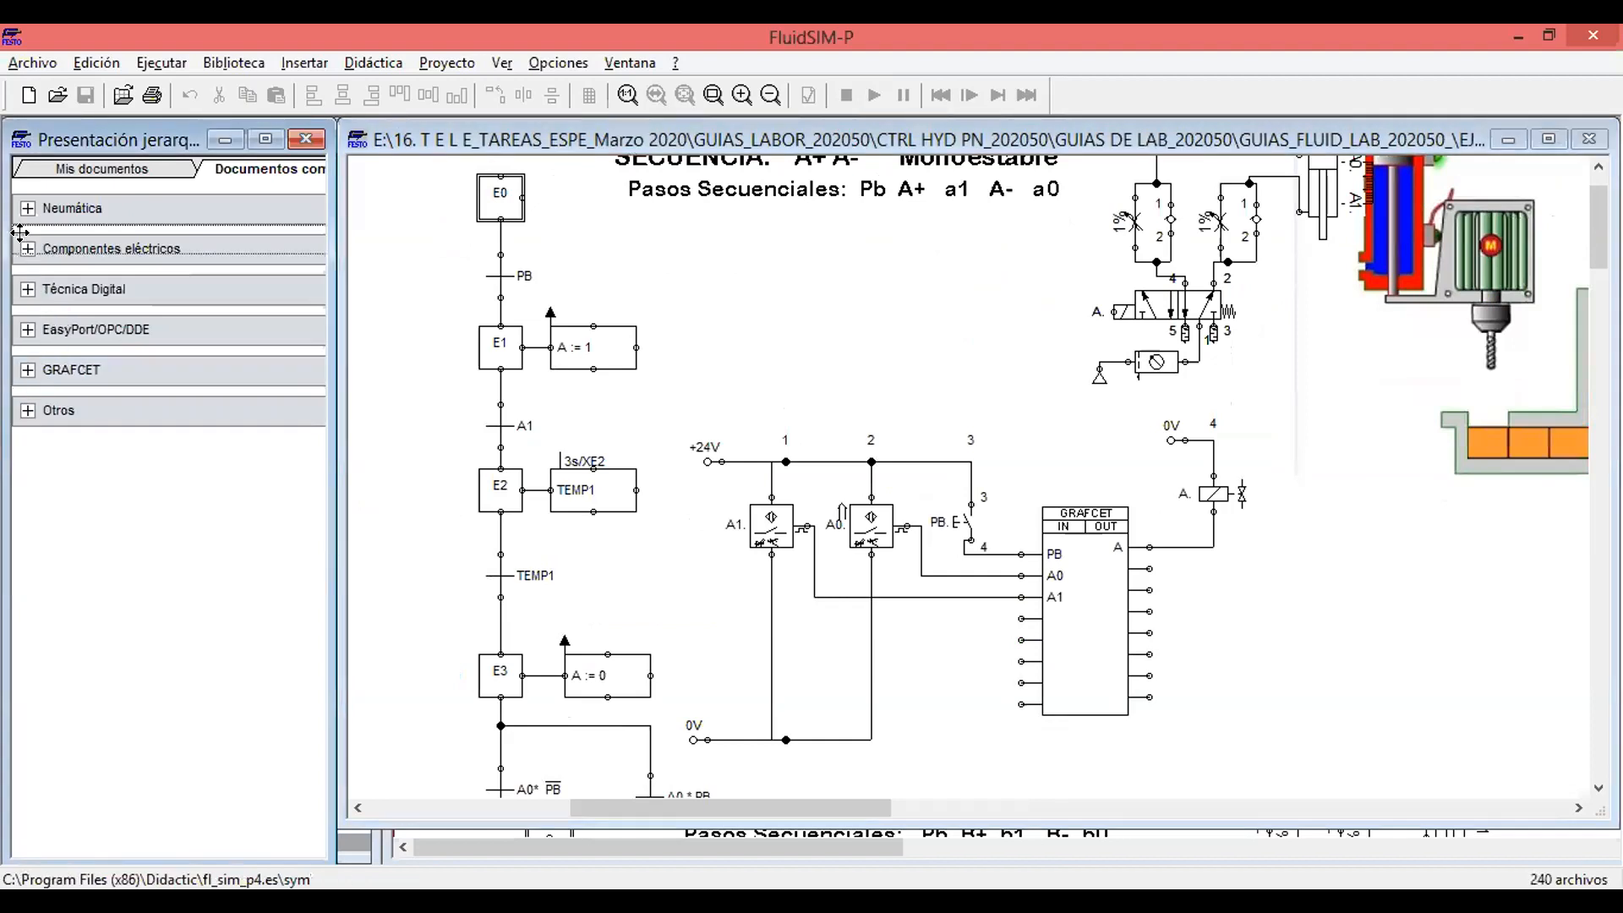
left_click(53, 451)
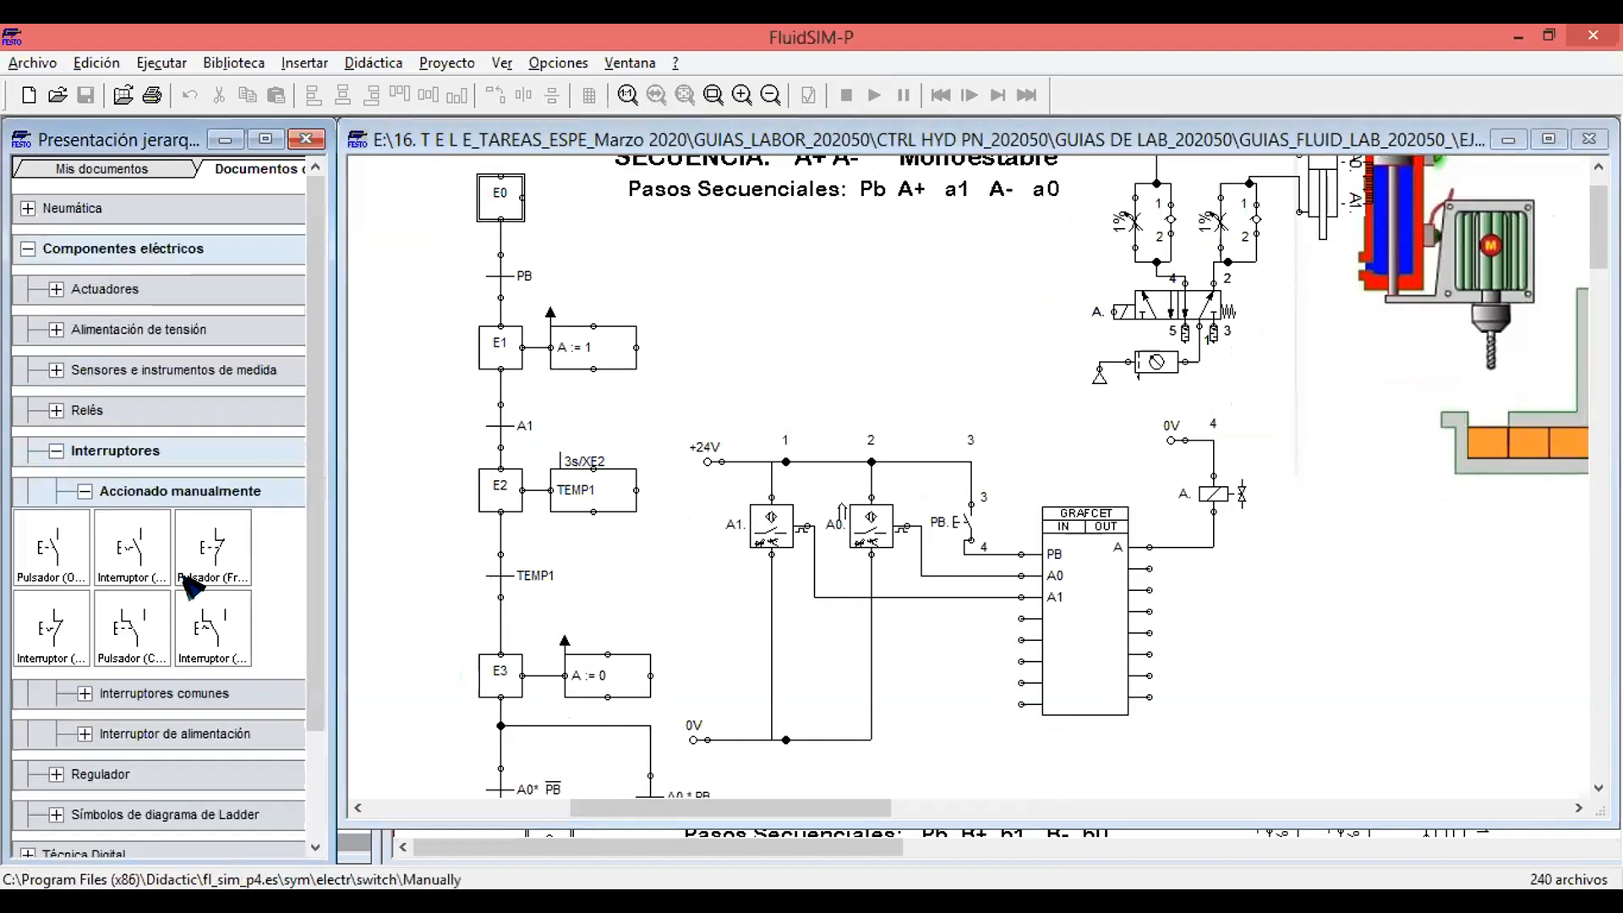
left_click_drag(131, 554, 1008, 505)
left_click(1004, 514)
left_click(1035, 423)
left_click_drag(973, 531, 954, 513)
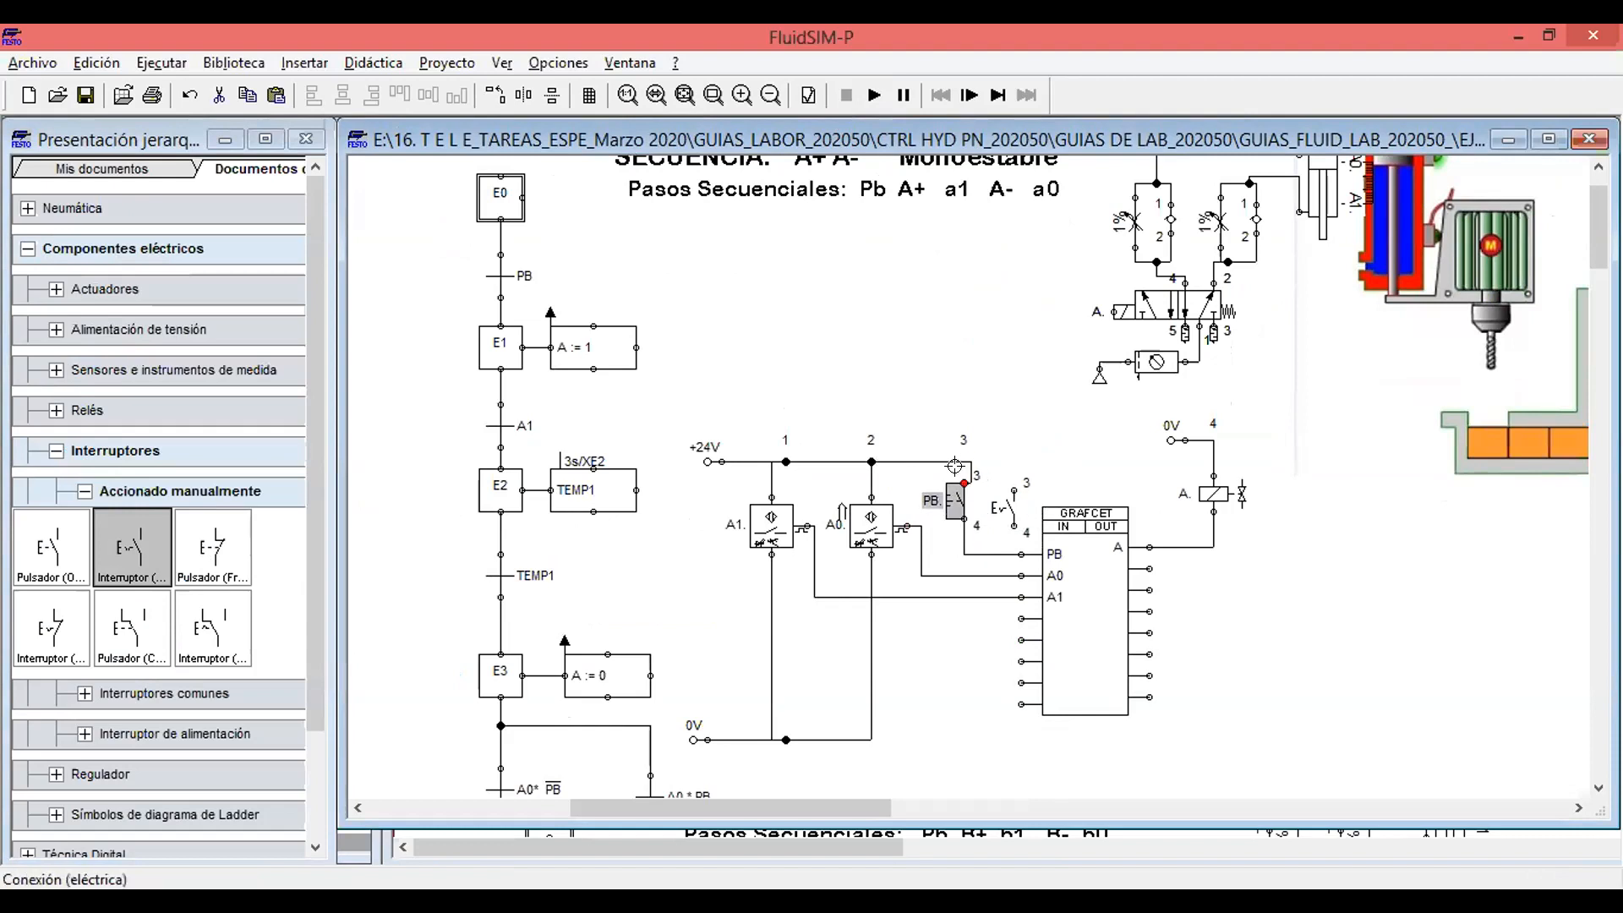
left_click_drag(972, 470, 972, 465)
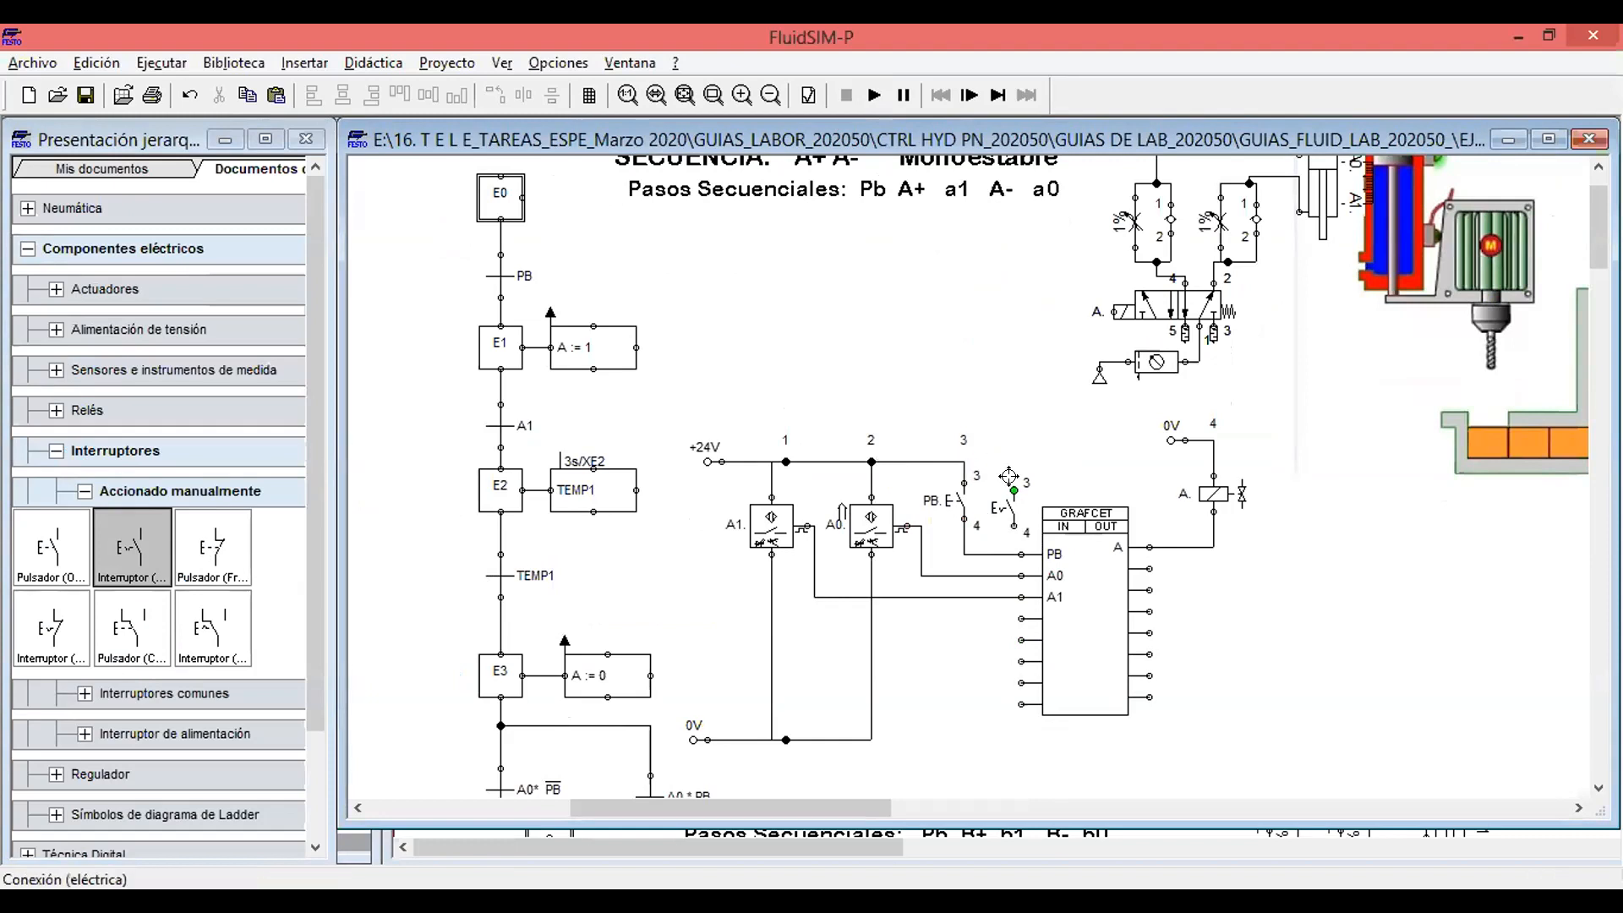
Wire the new switch in parallel with pushbutton PB, between the +24V line and the PB input, and label it PB.
left_click_drag(953, 456, 962, 460)
left_click_drag(1014, 526, 1013, 554)
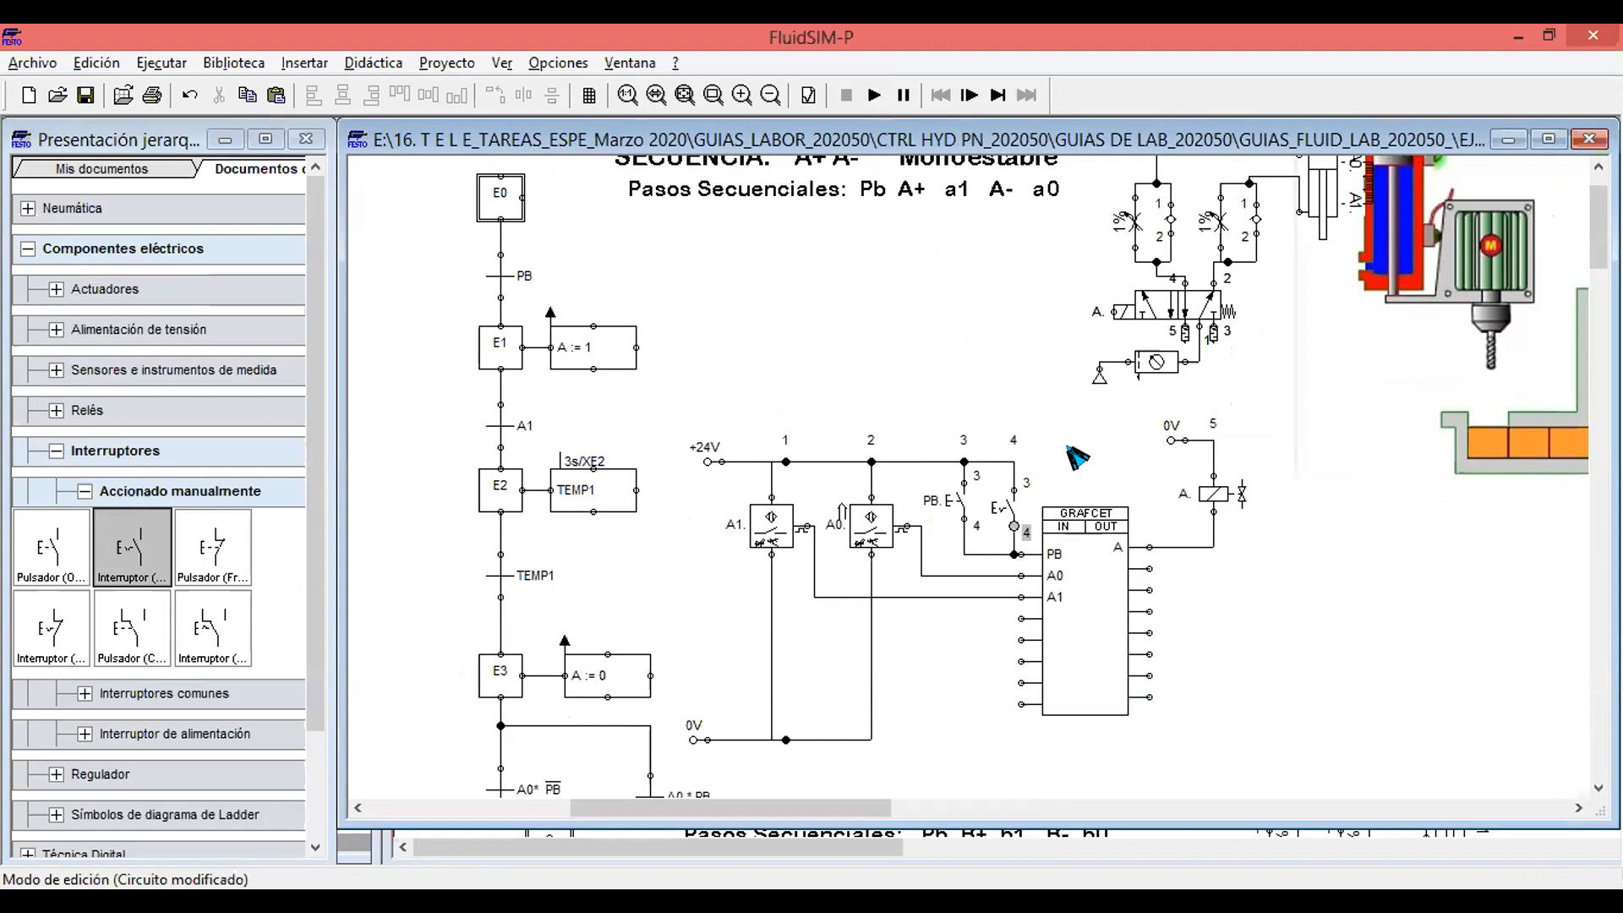
double_click(1004, 509)
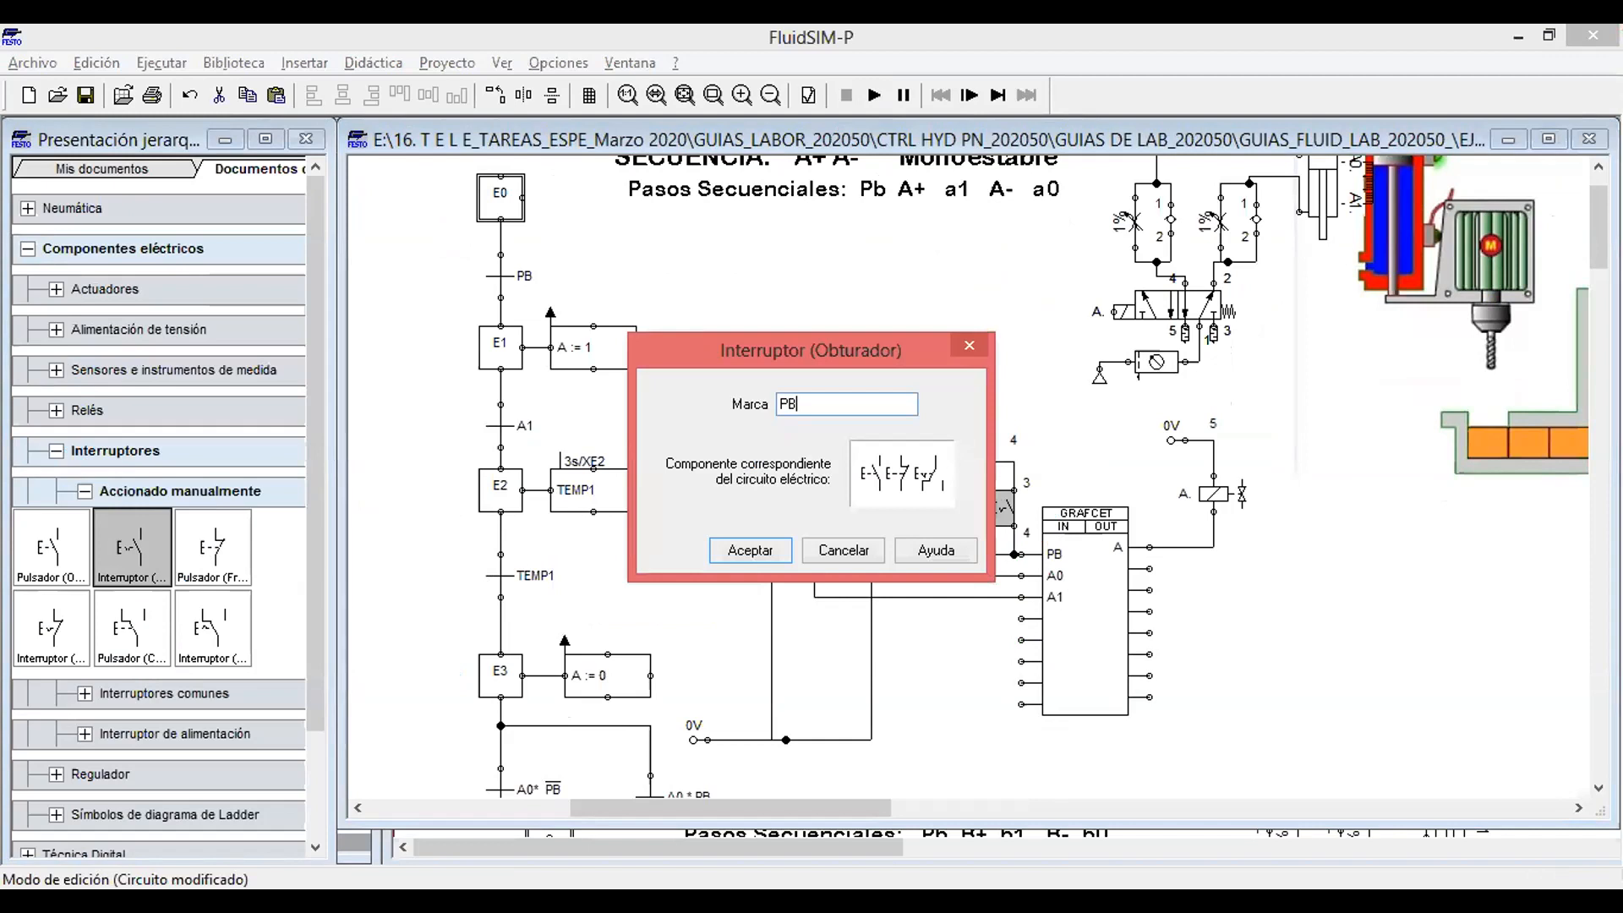
left_click(759, 550)
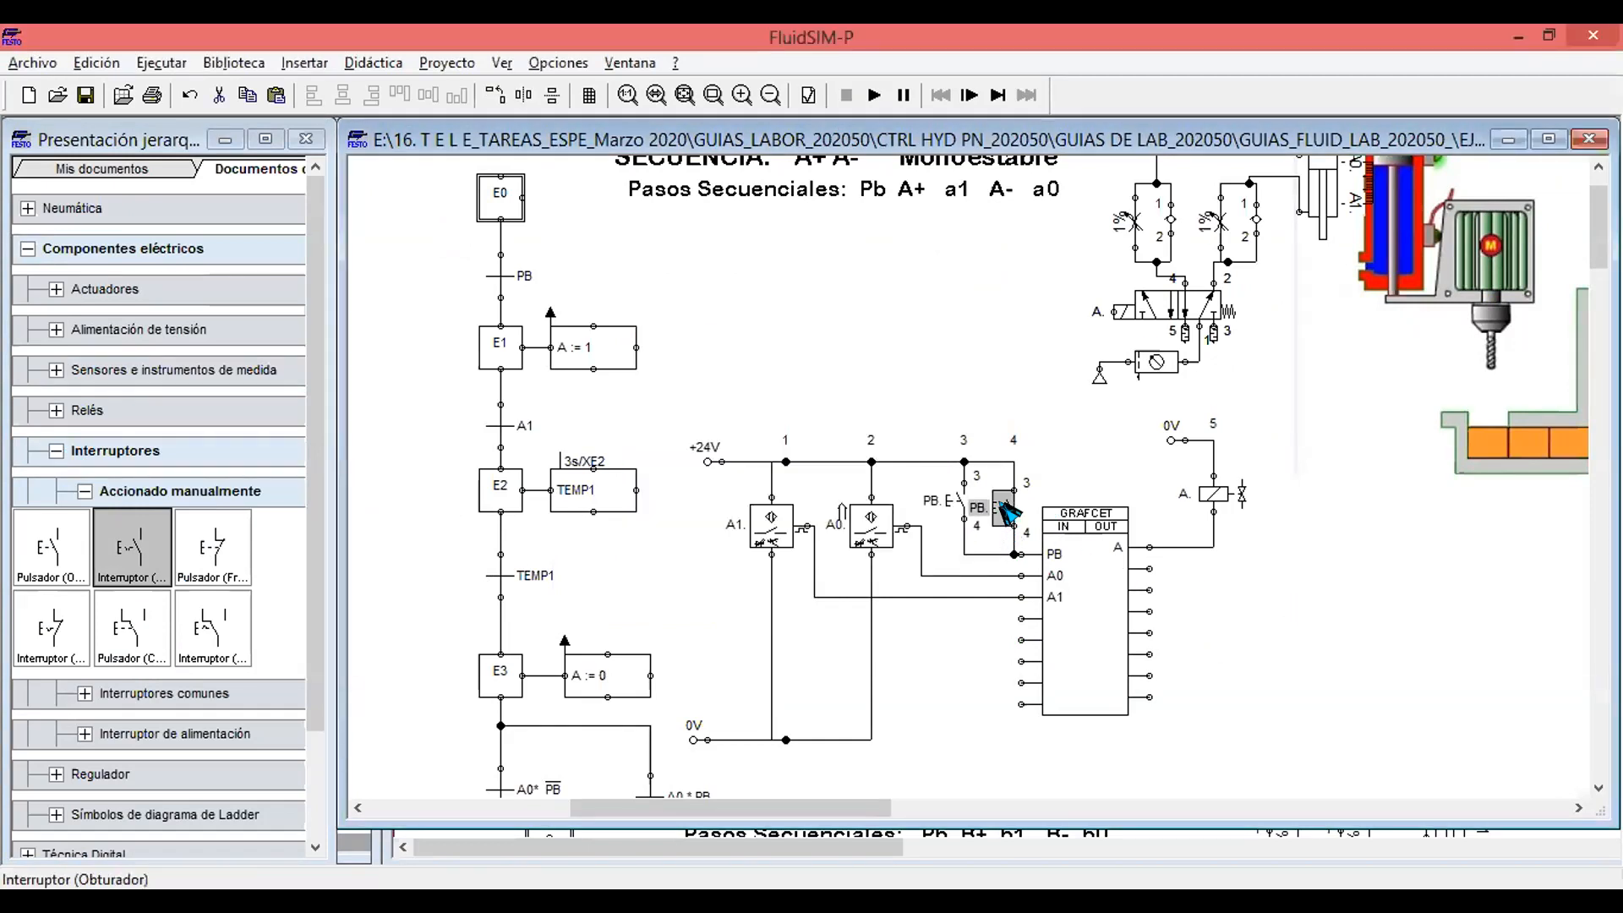
left_click(926, 368)
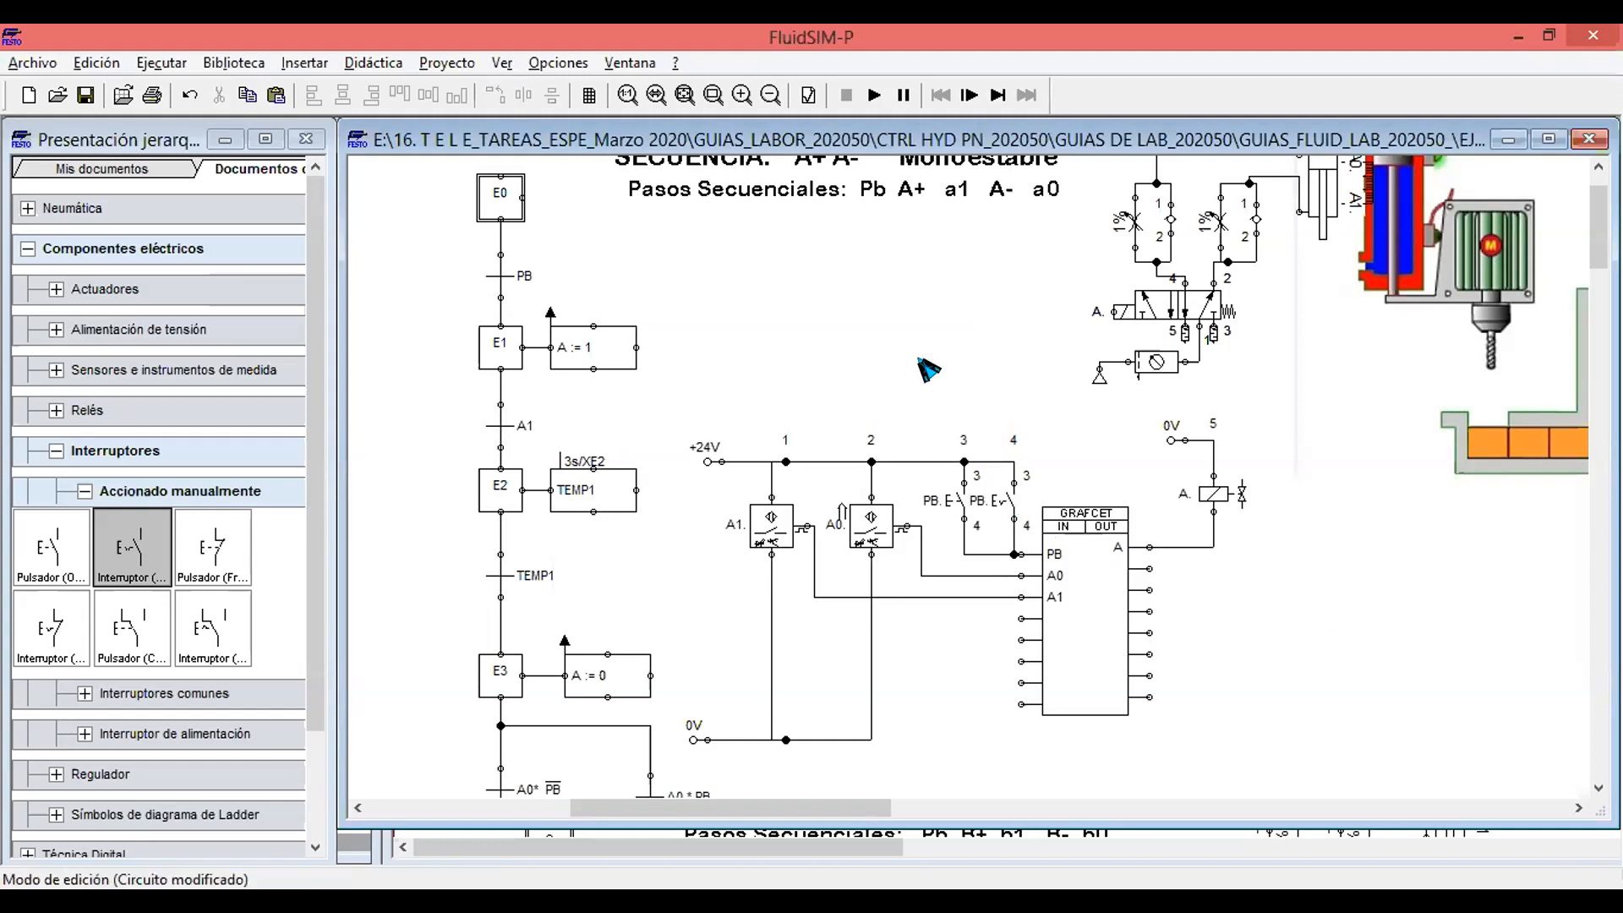
Simulate the circuit, accepting the overlapping-lines warning, and actuate pushbutton PB briefly to run a single A+ A- cycle.
left_click(874, 95)
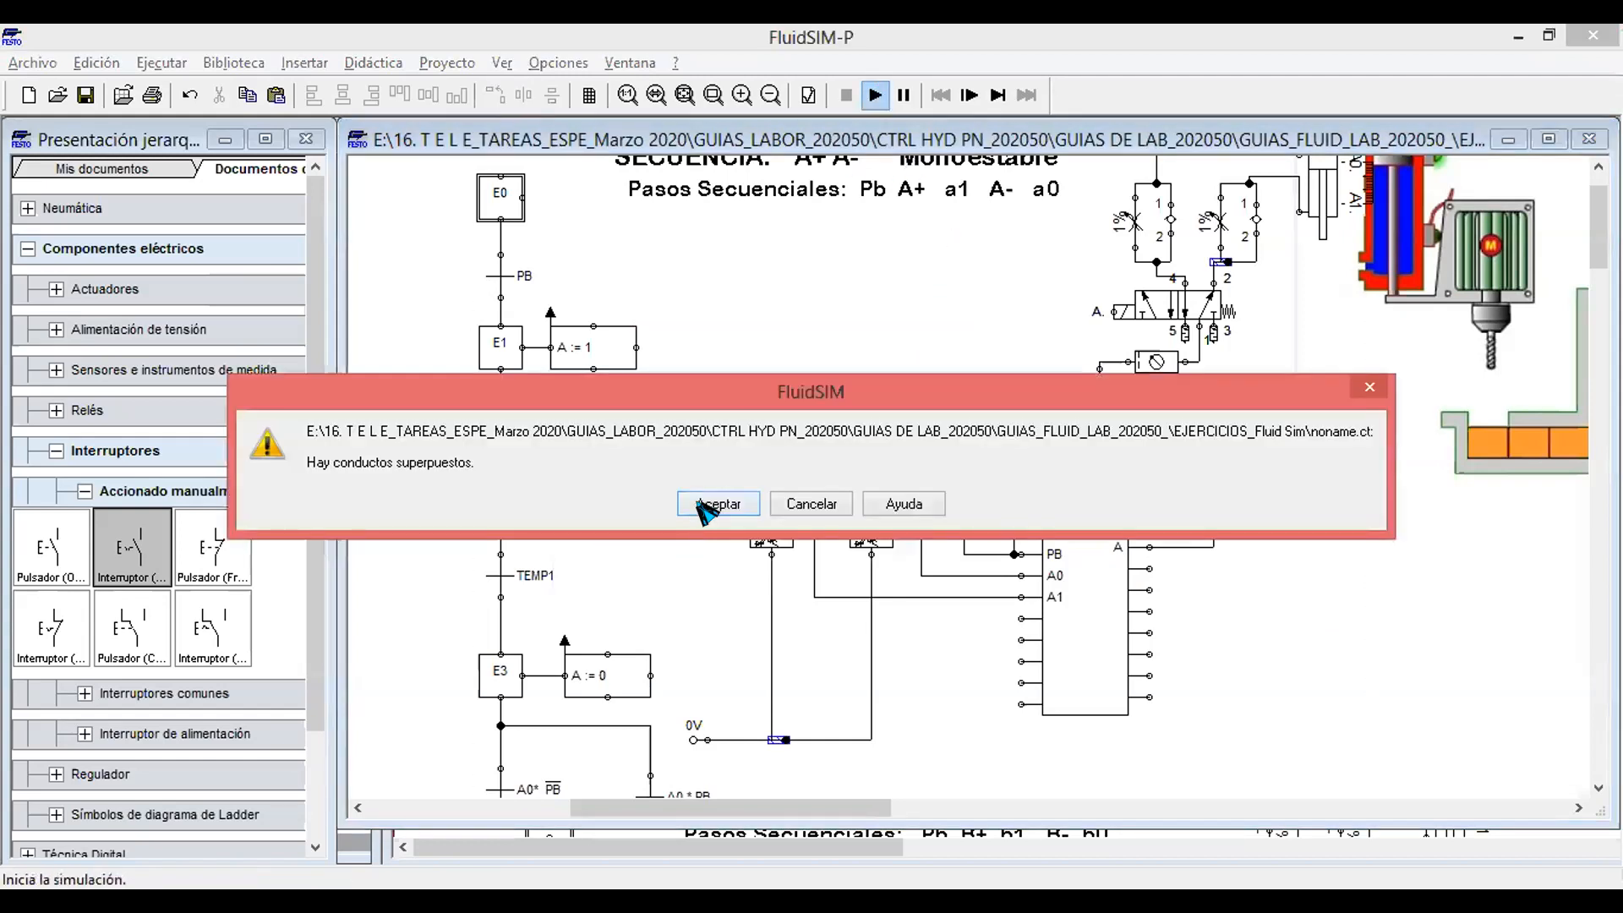
left_click(716, 504)
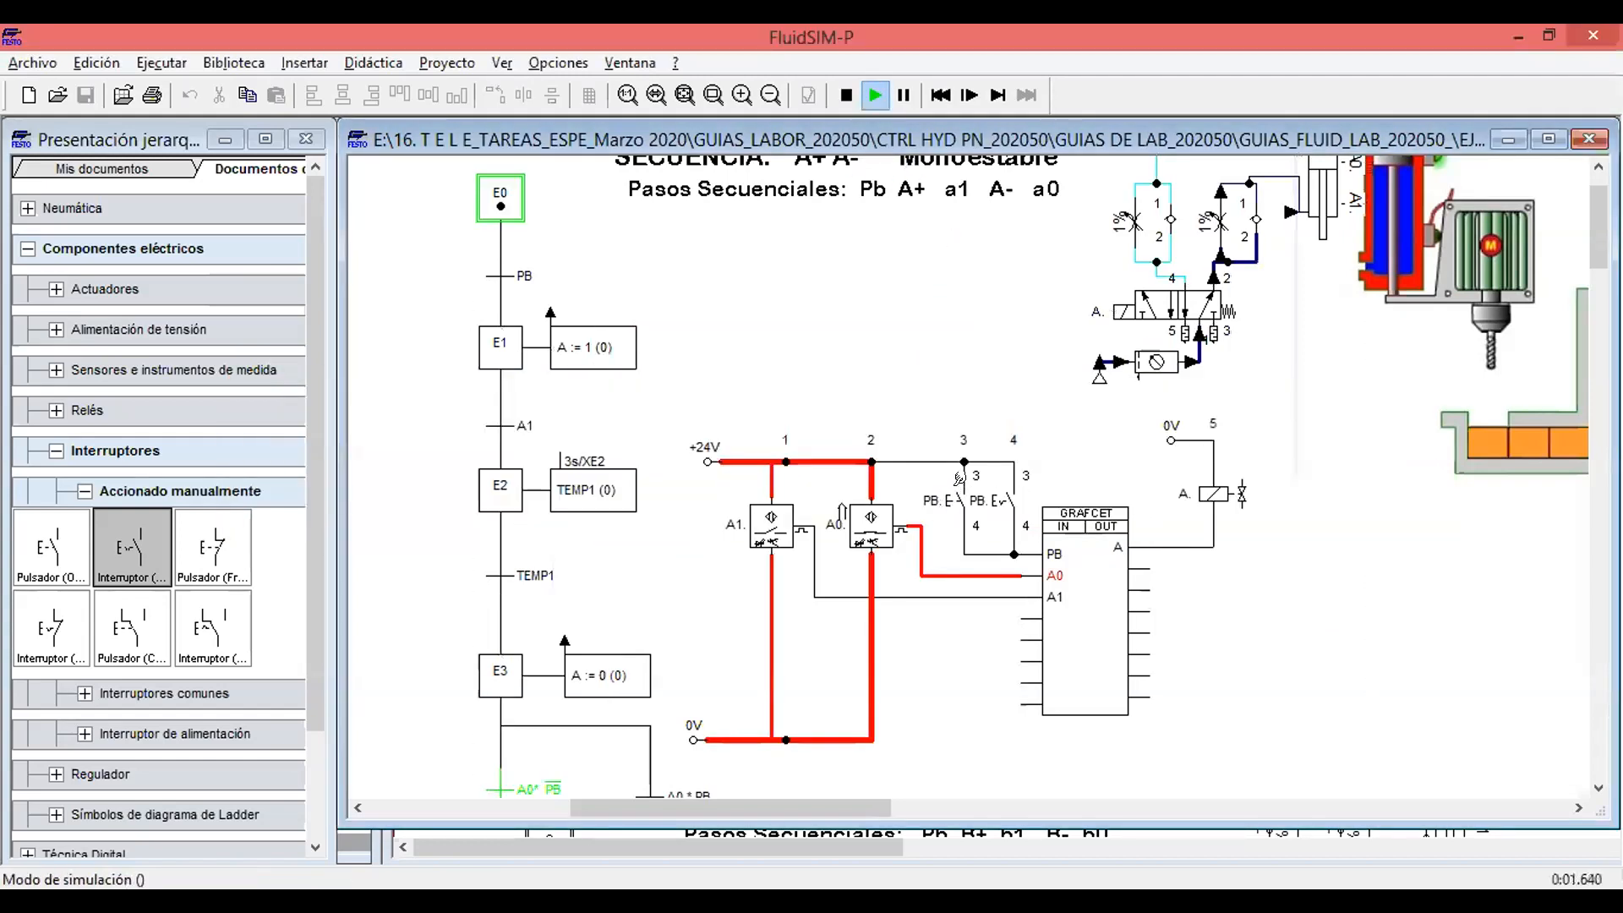
left_click(958, 478)
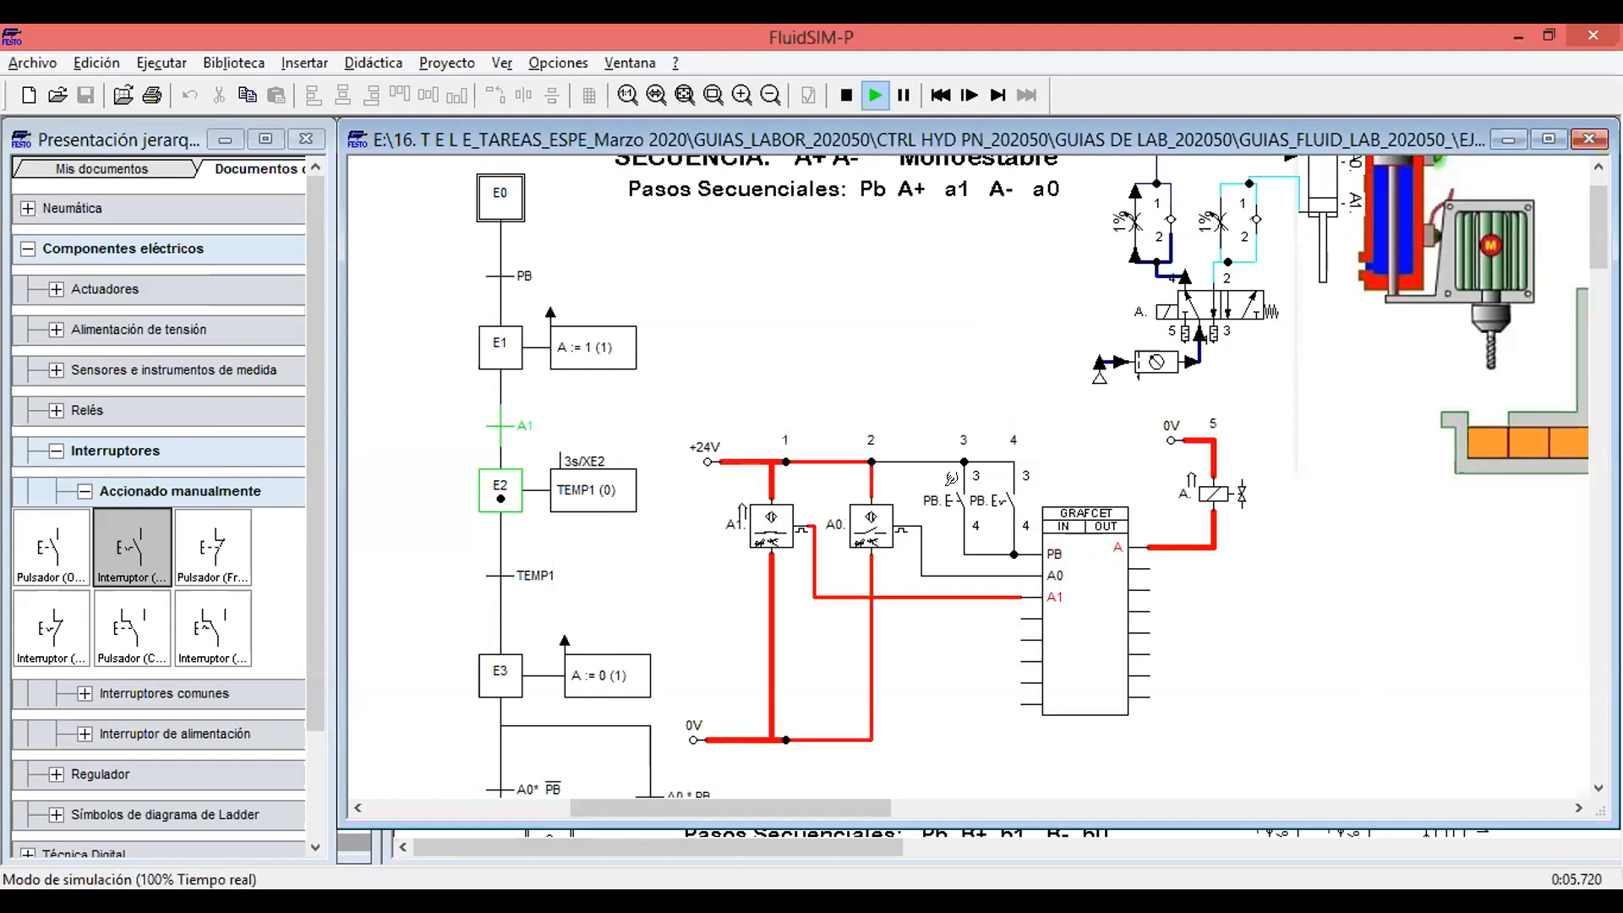
scroll(1330, 604, "down", 1)
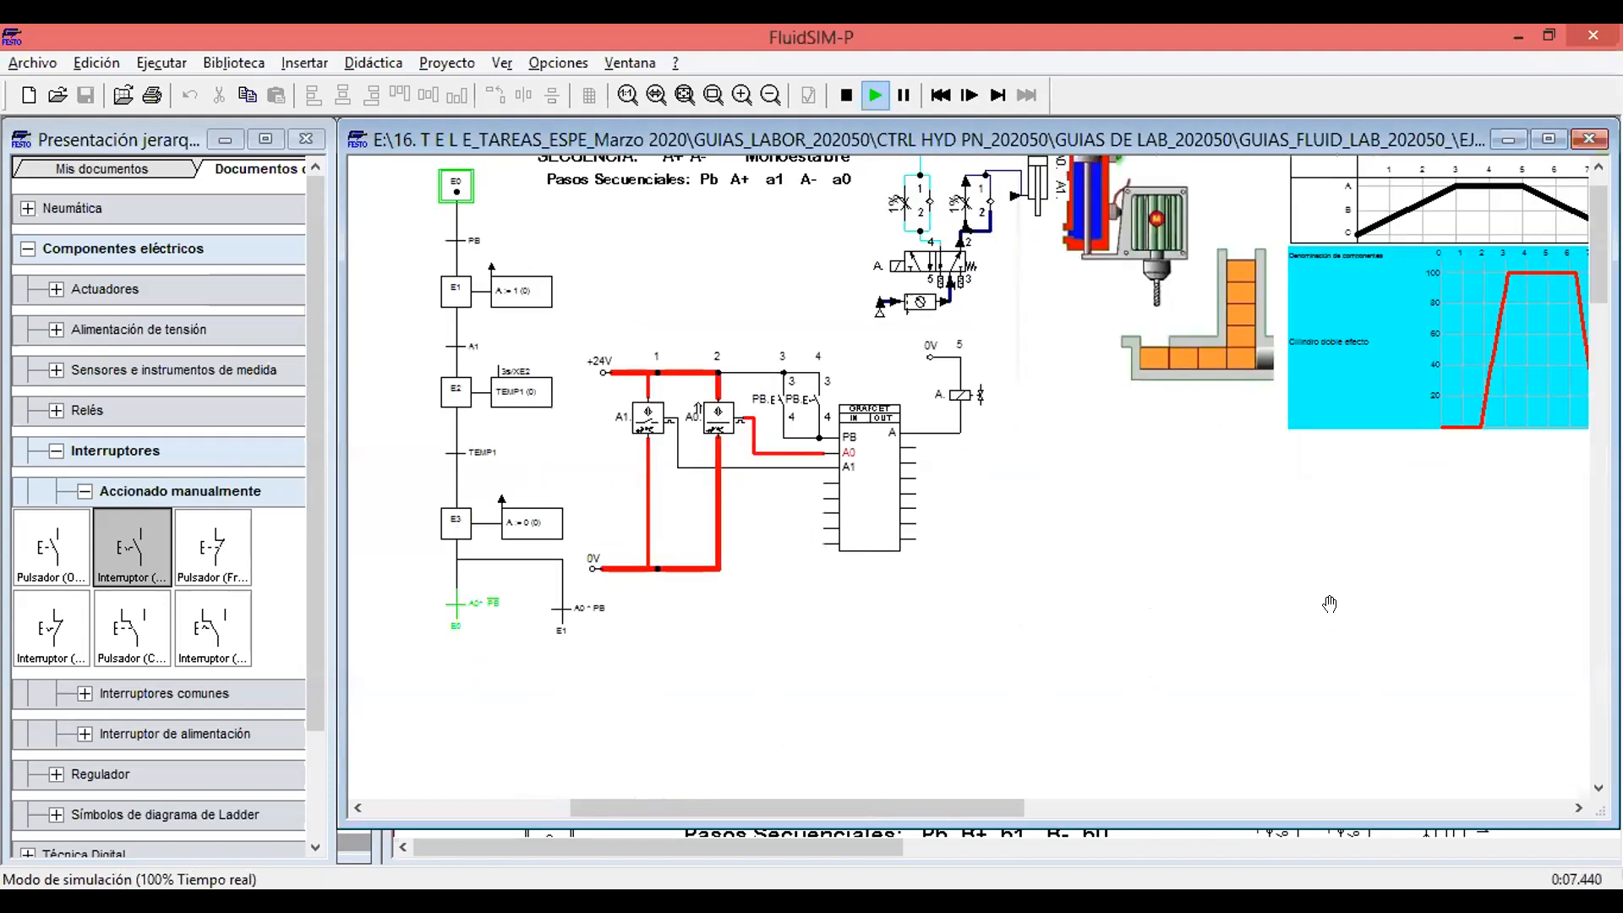
scroll(1329, 603, "down", 1)
Latch the PB switch to run repeated cycles, release it to end the cycling, and stop the simulation.
left_click(679, 317)
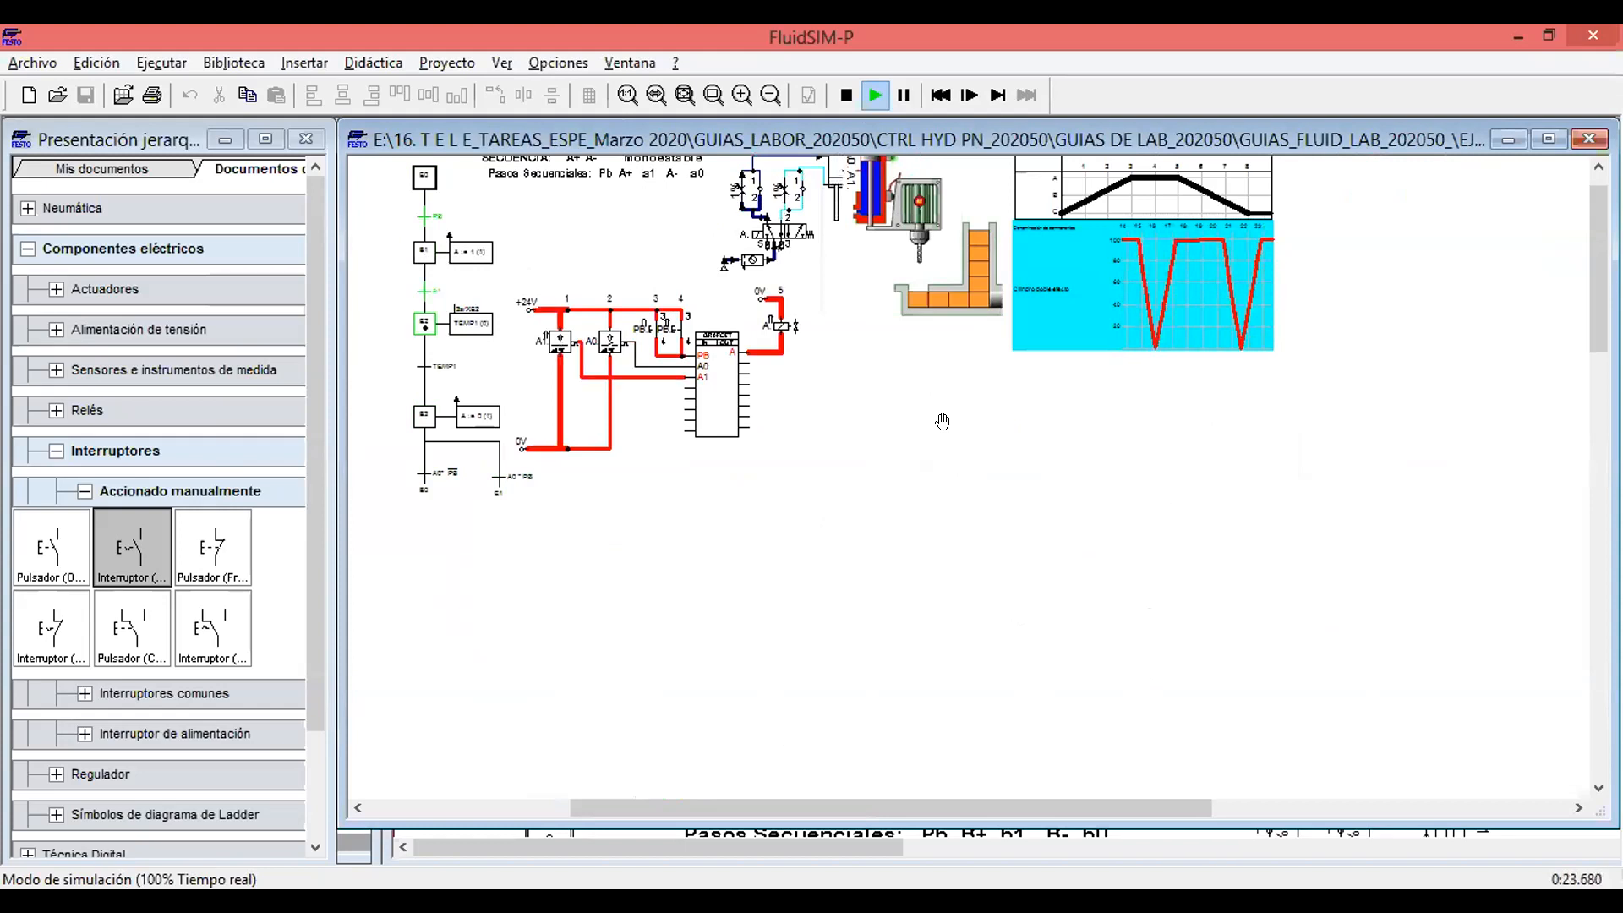
scroll(834, 442, "up", 1)
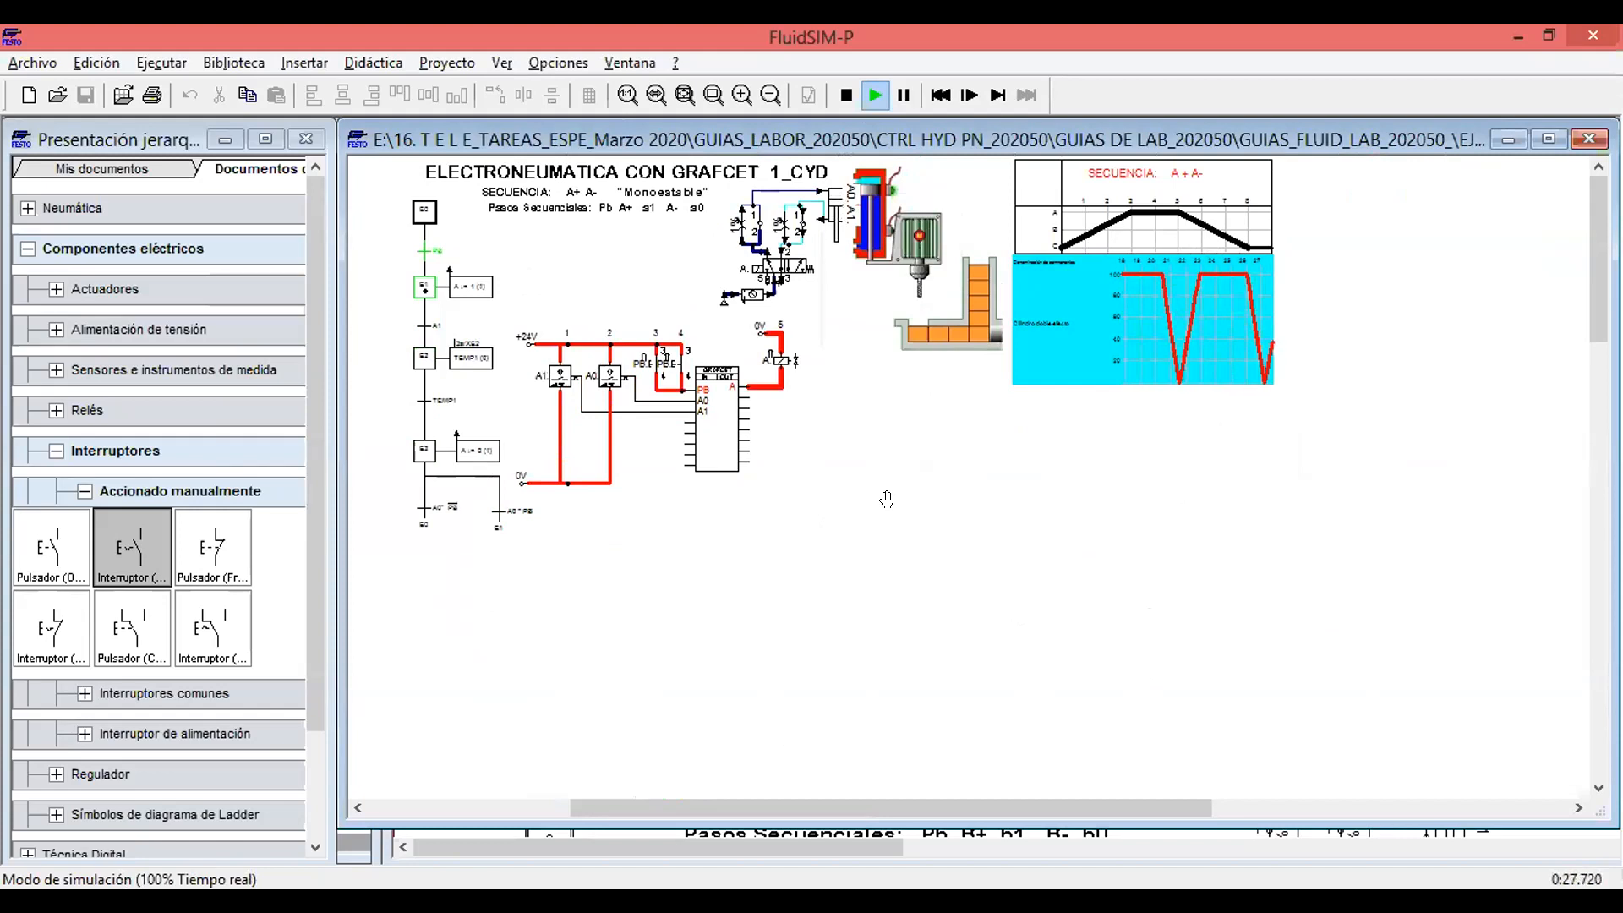
scroll(886, 499, "up", 1)
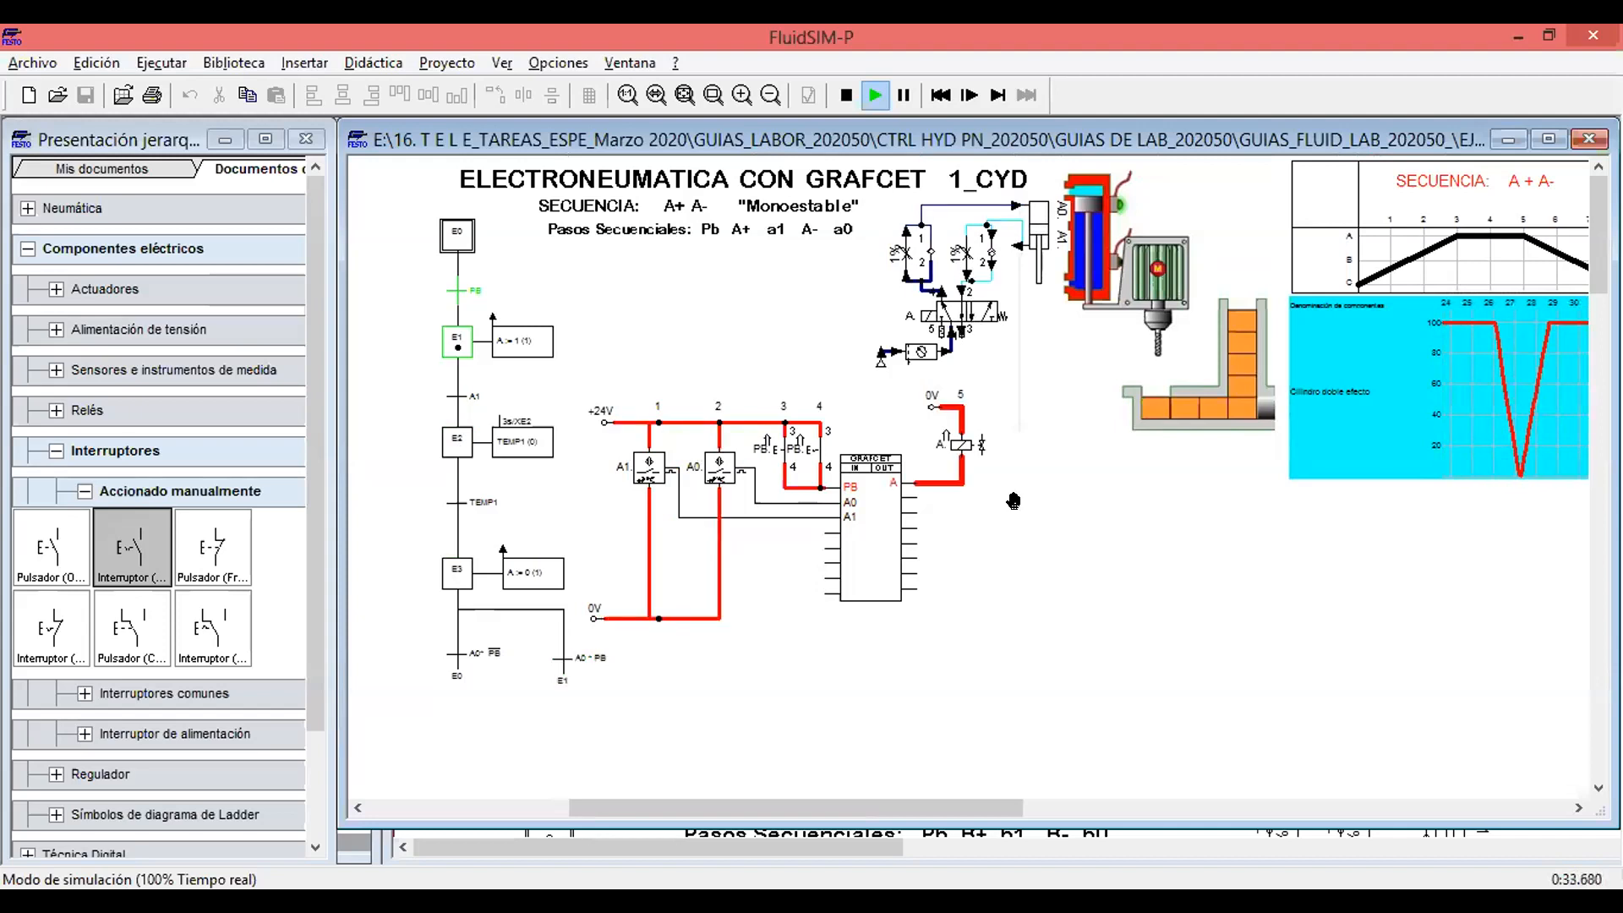
left_click(814, 431)
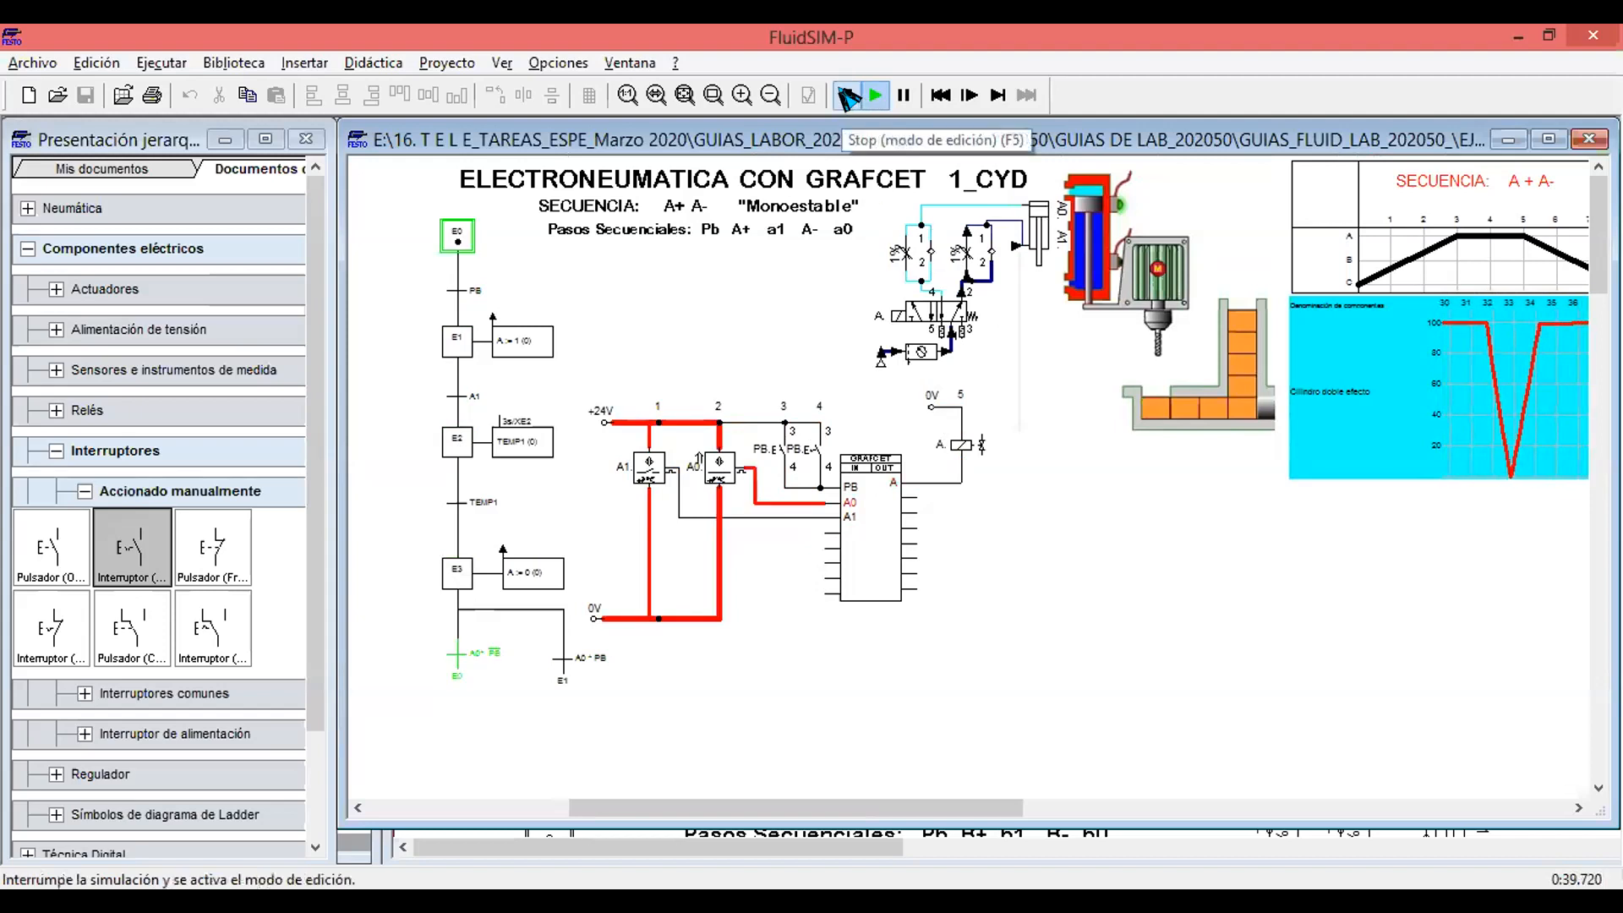
left_click(845, 95)
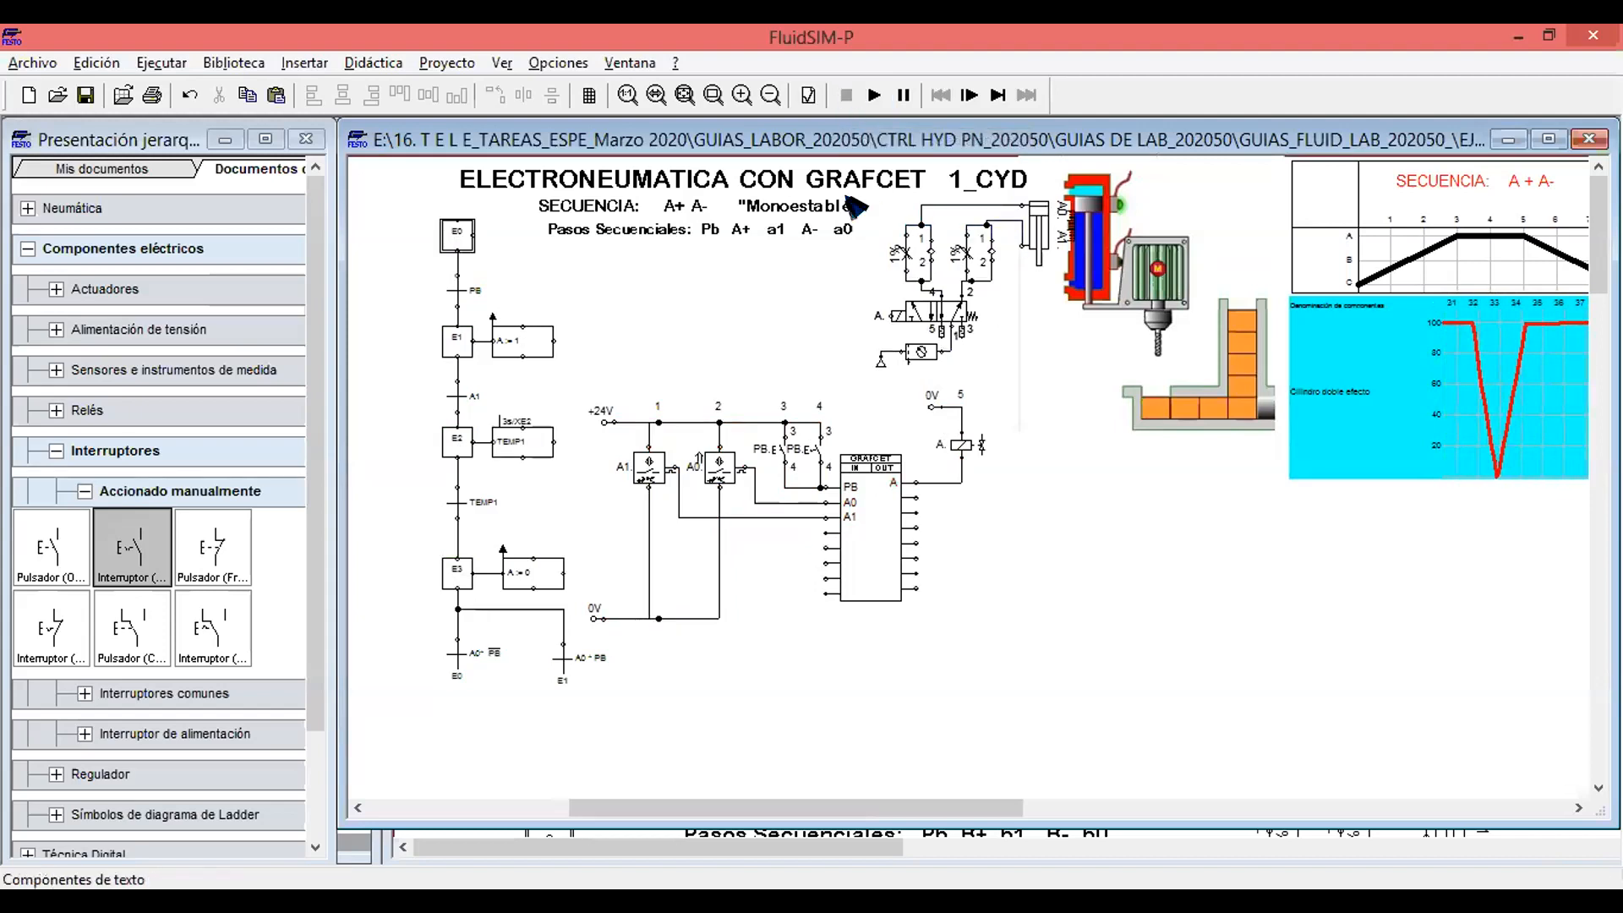
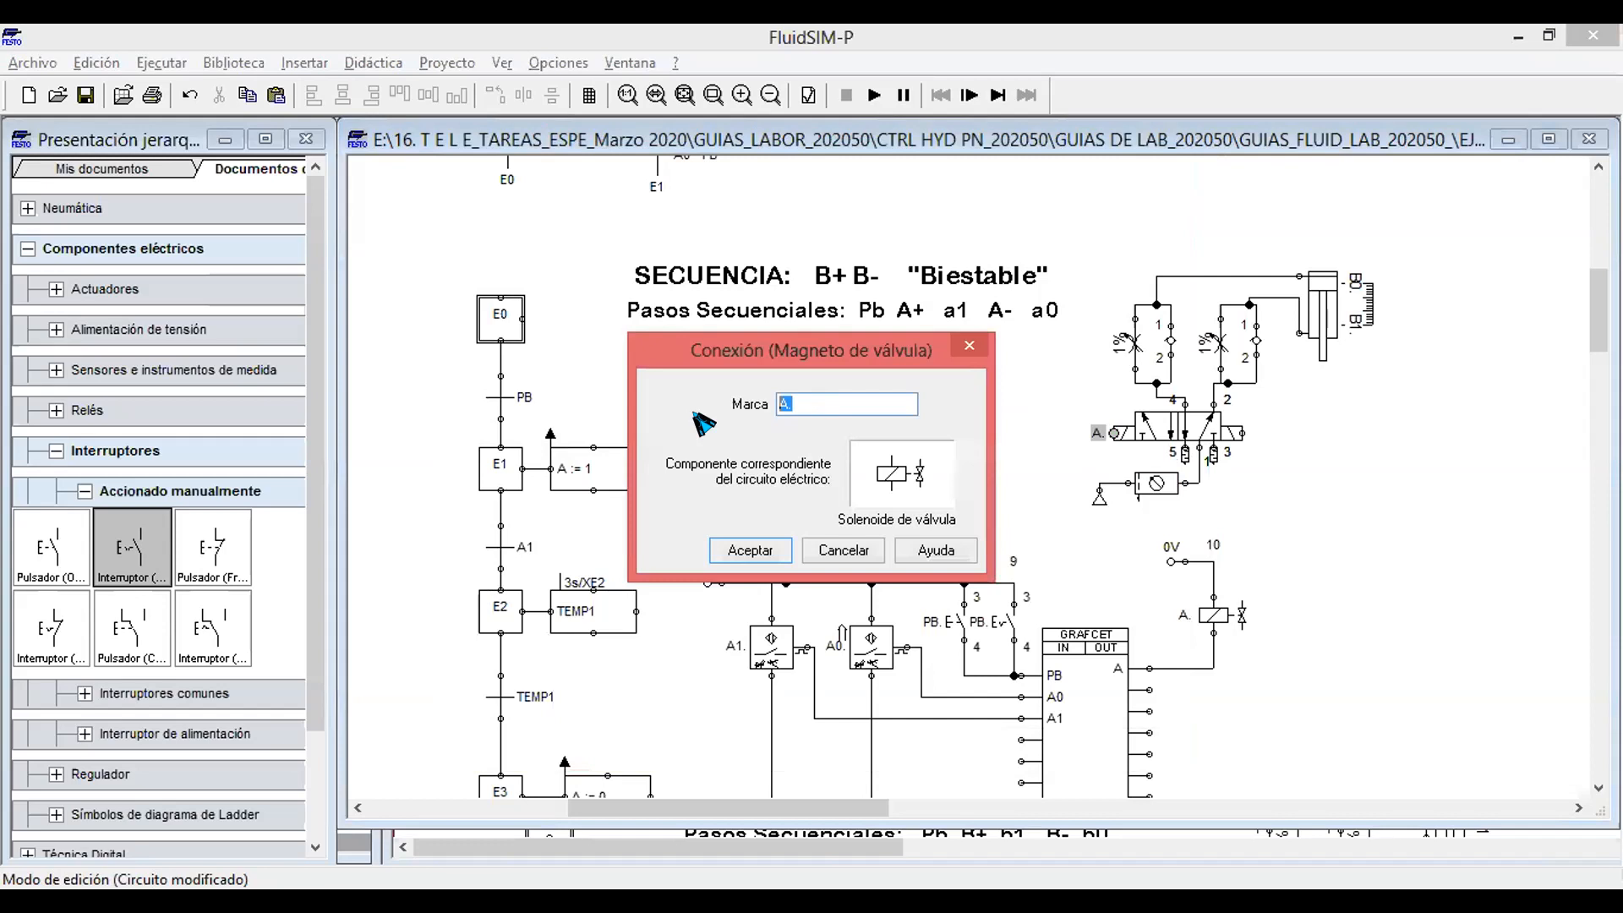
Label the two solenoids of the B+ B- bistable valve AMAS and AMENOS.
type("mas.")
left_click(750, 550)
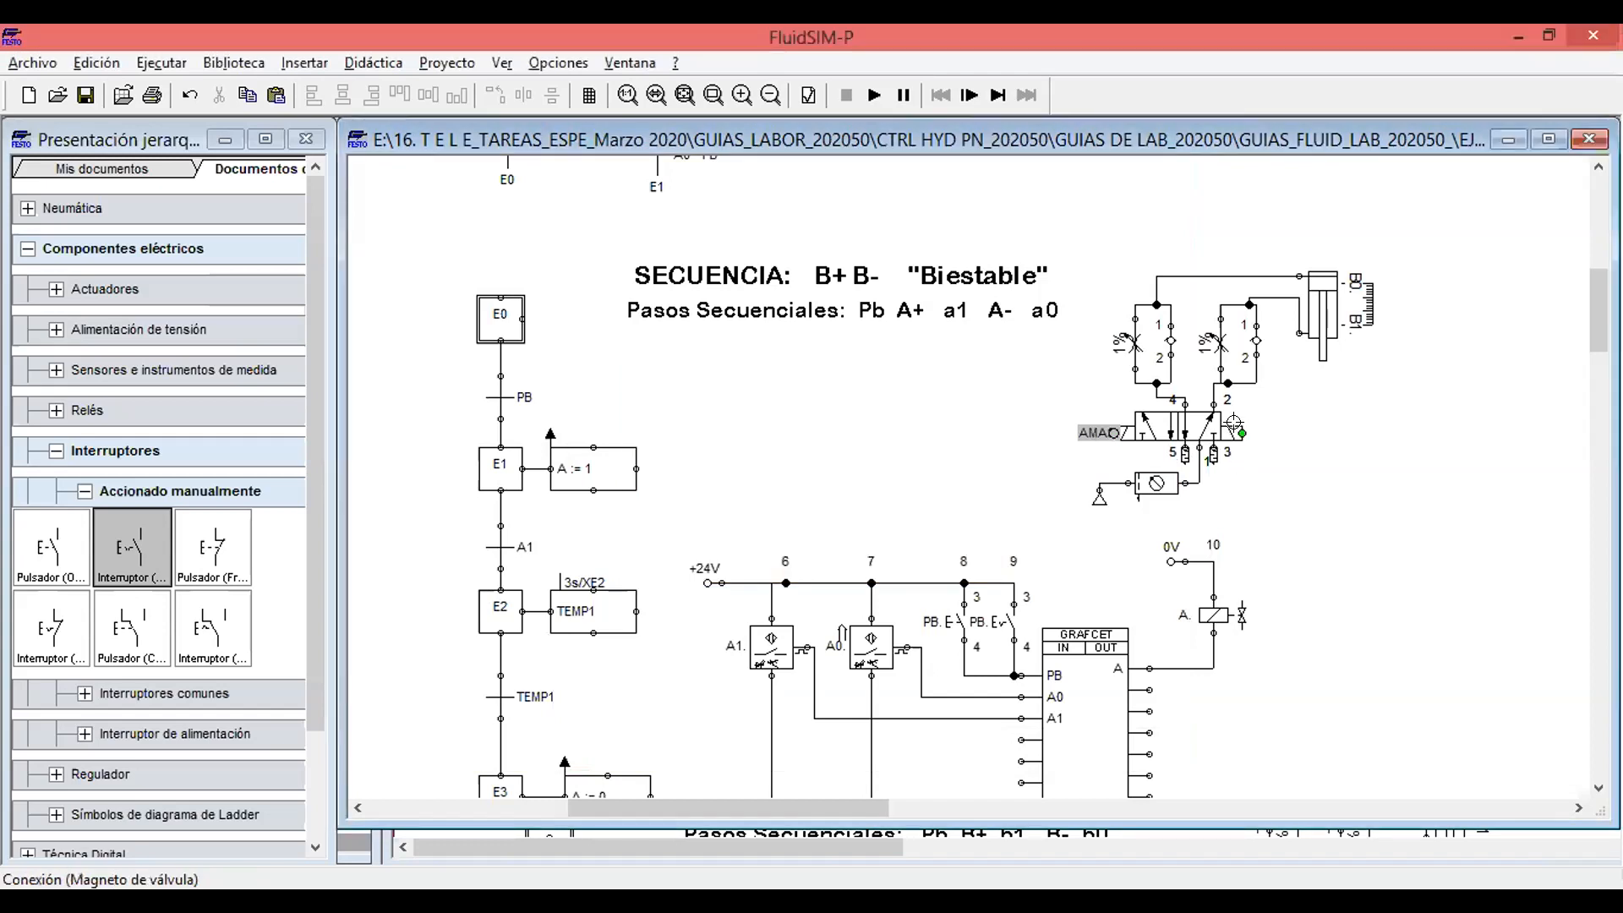
double_click(1239, 431)
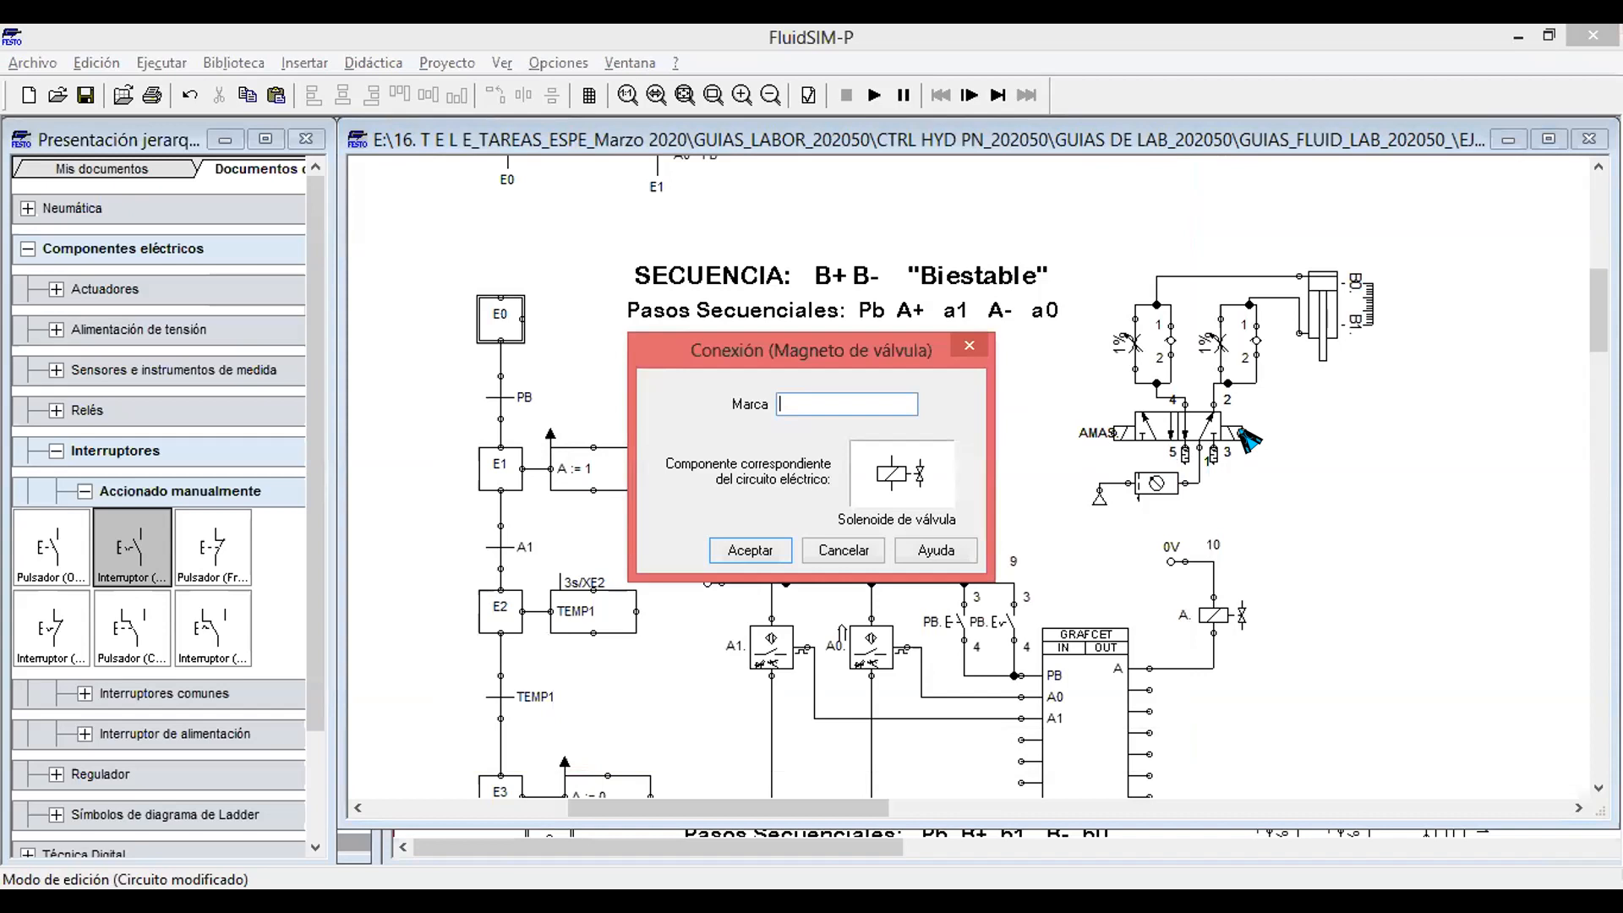
type("Amenos.")
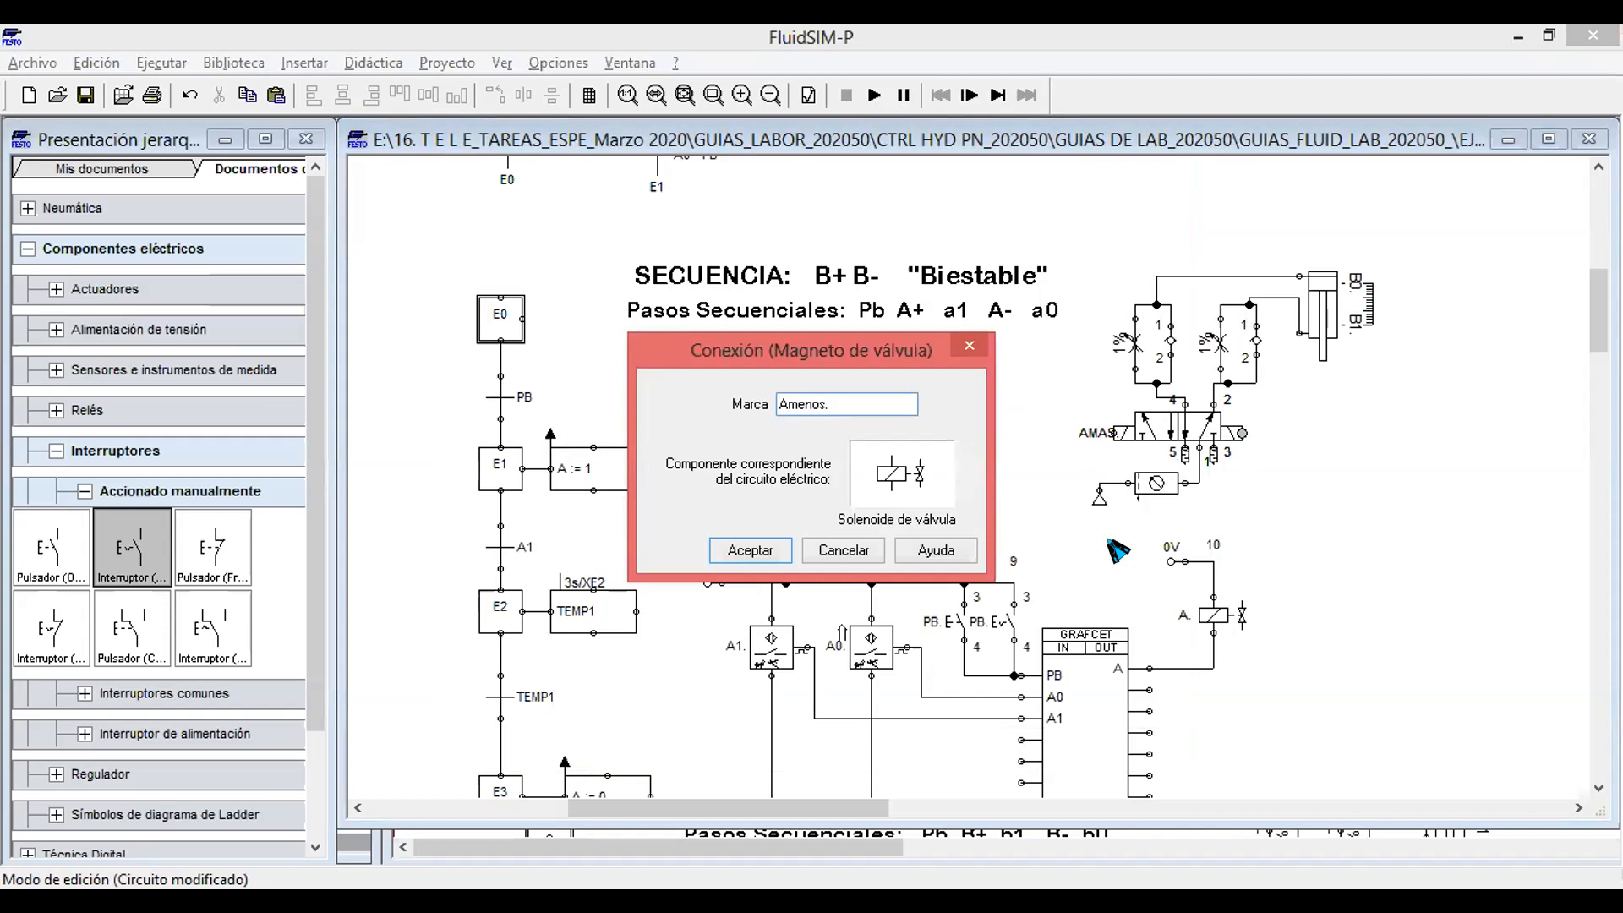
left_click(750, 551)
scroll(1305, 518, "down", 3)
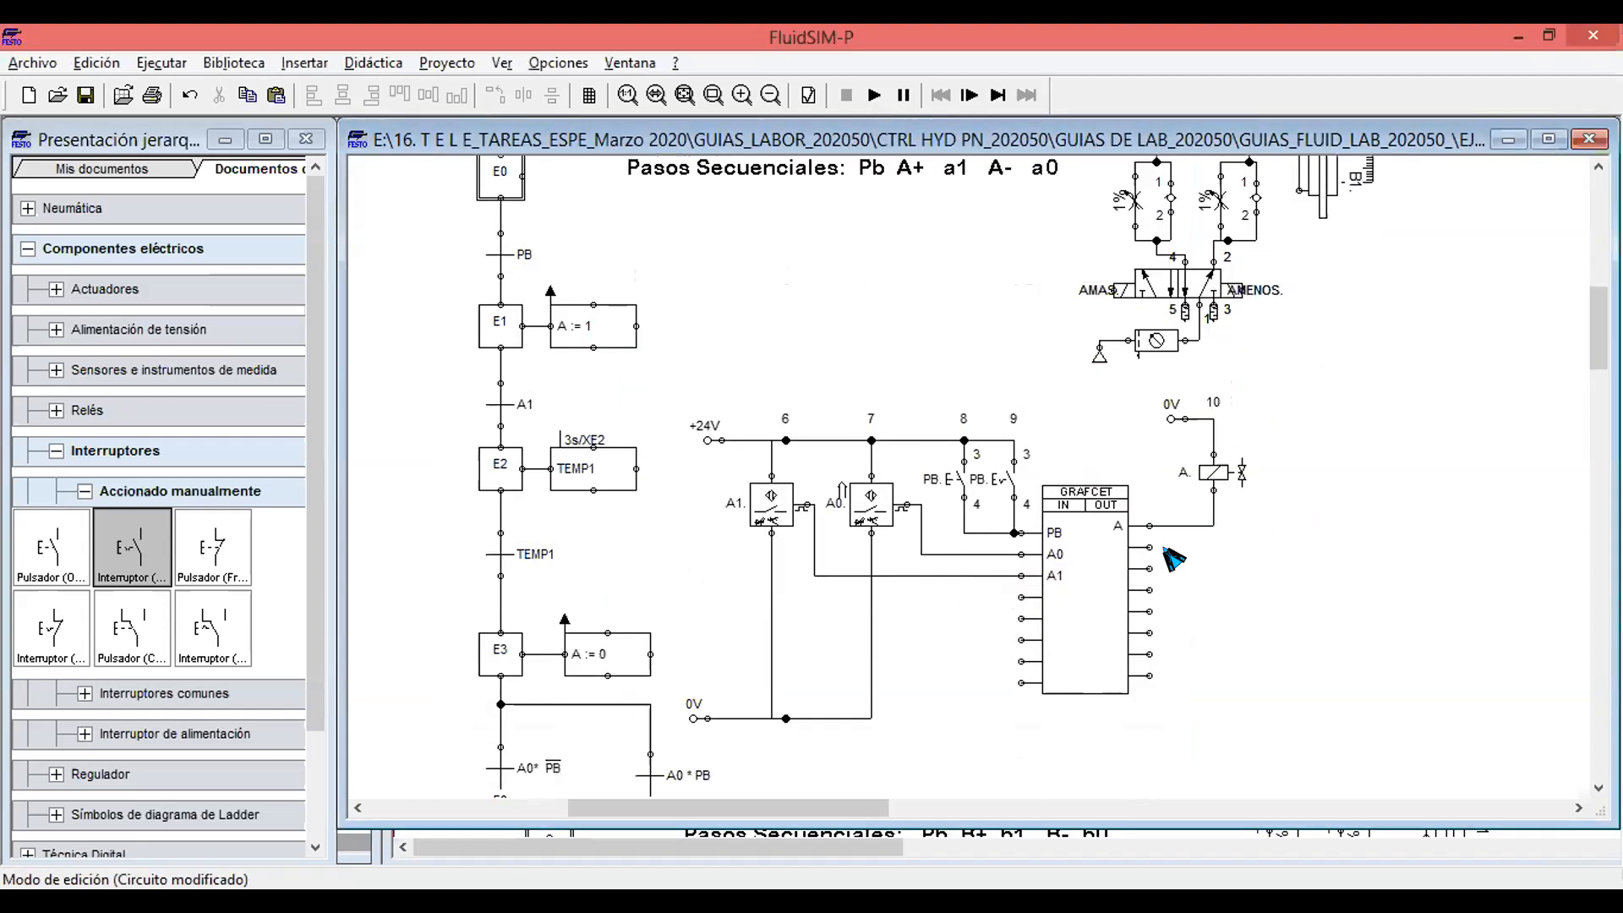
Rename the first three inputs of the second circuit's GRAFCET block to PB1, B0 and B1.
double_click(1067, 569)
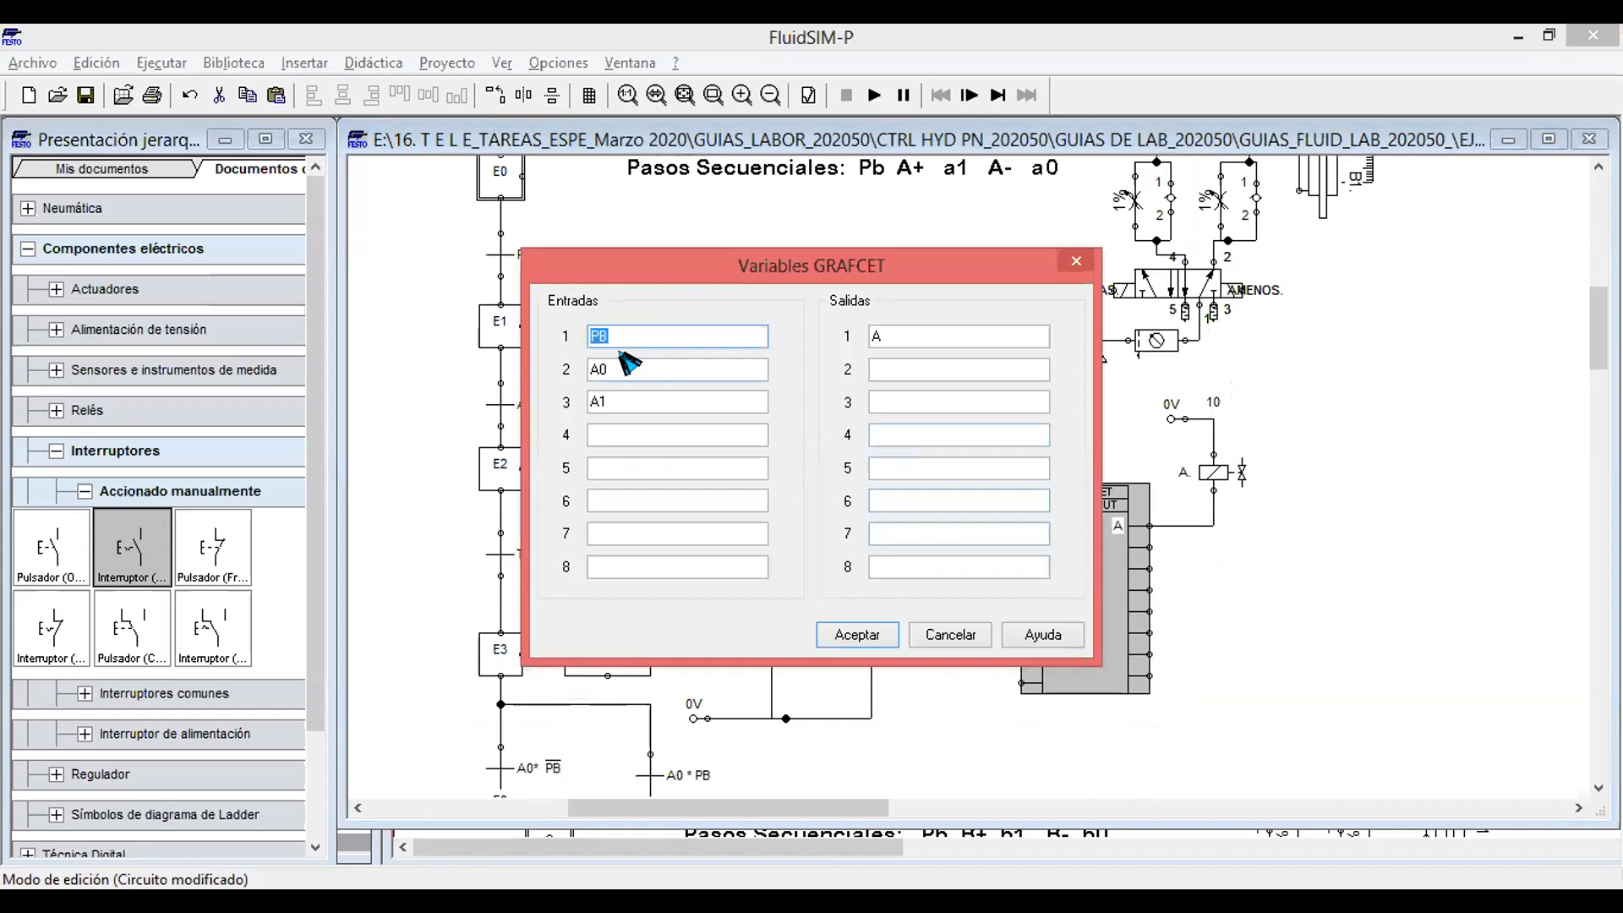
left_click(617, 329)
type("1.")
double_click(594, 369)
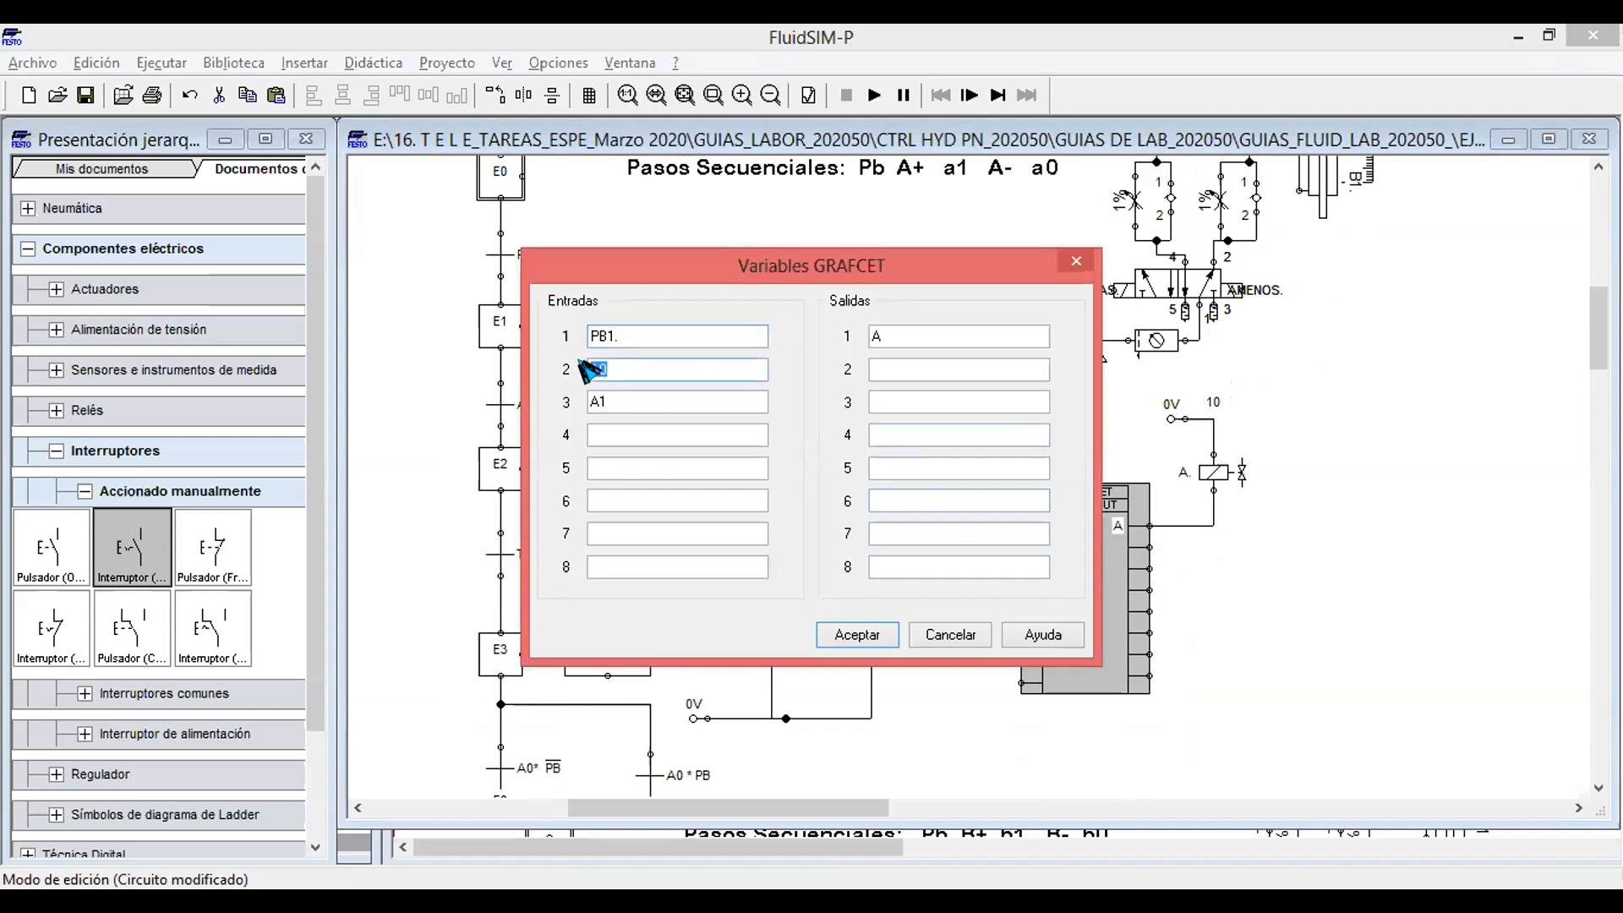
type("B0")
left_click_drag(552, 393, 556, 394)
type("B")
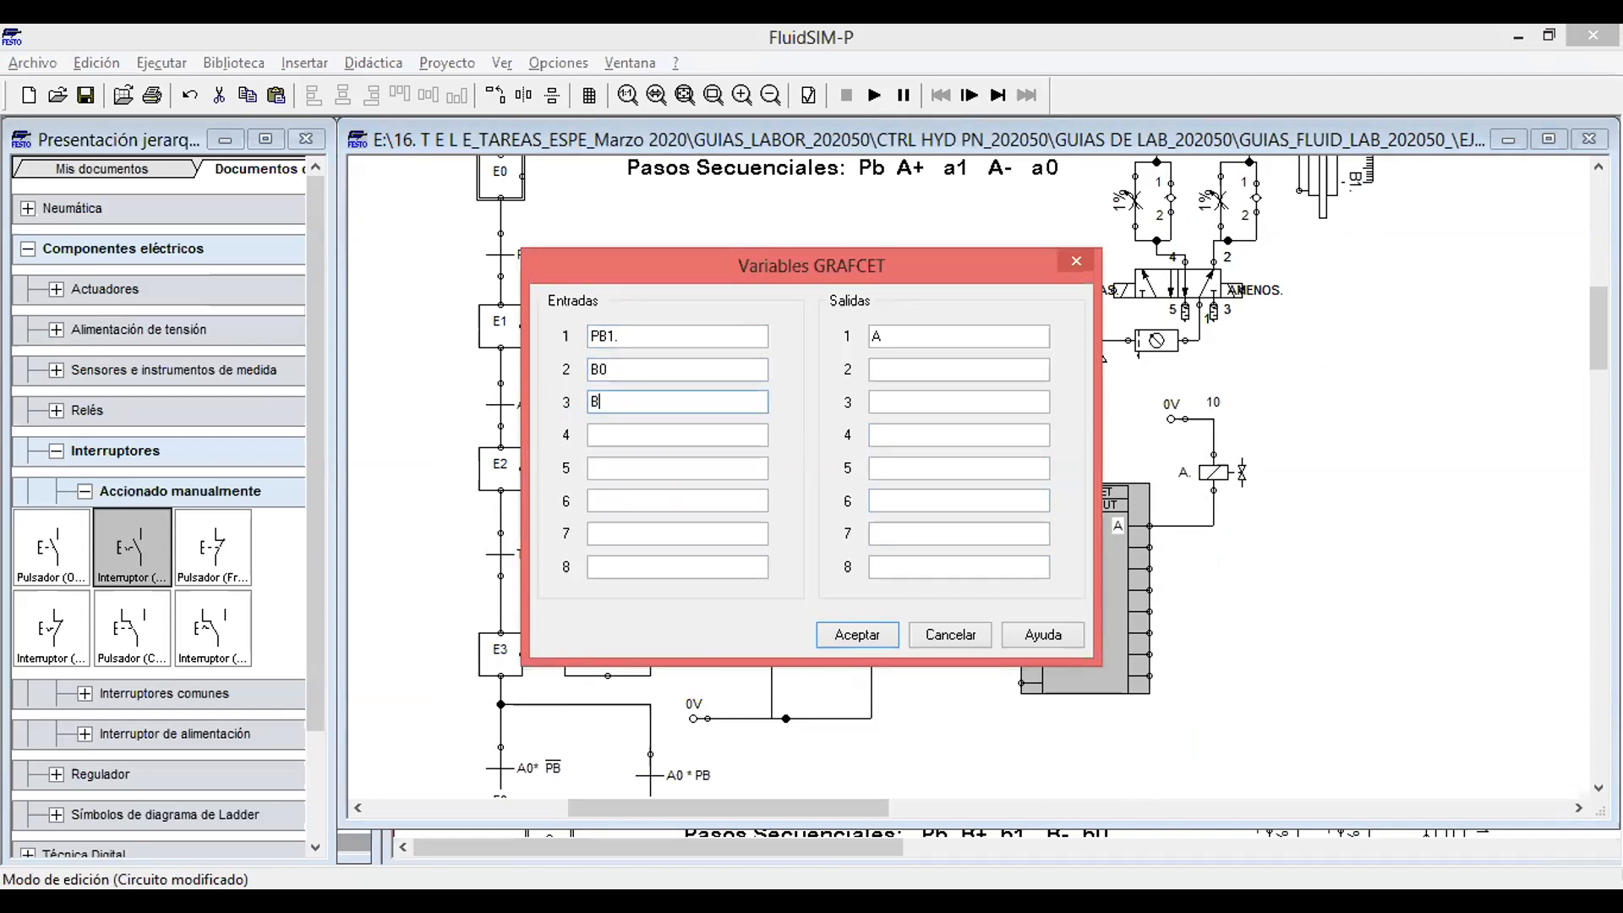
Name the first two GRAFCET outputs Amas and Amenos.
left_click_drag(894, 326, 839, 338)
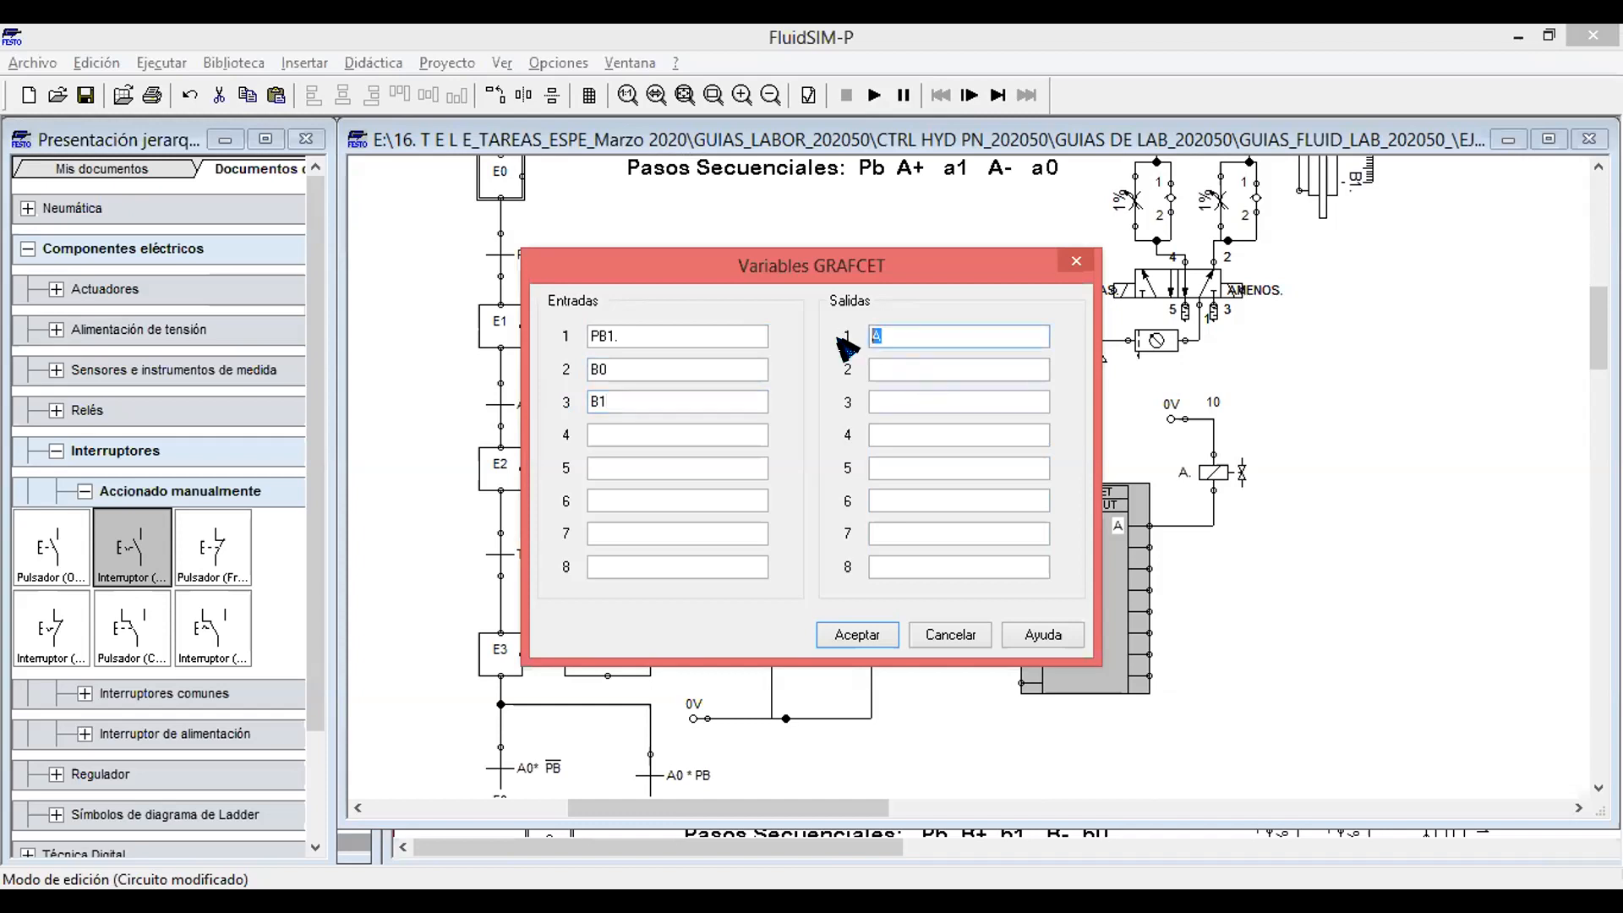
type("M")
type("mas")
left_click(886, 360)
type("Amenos")
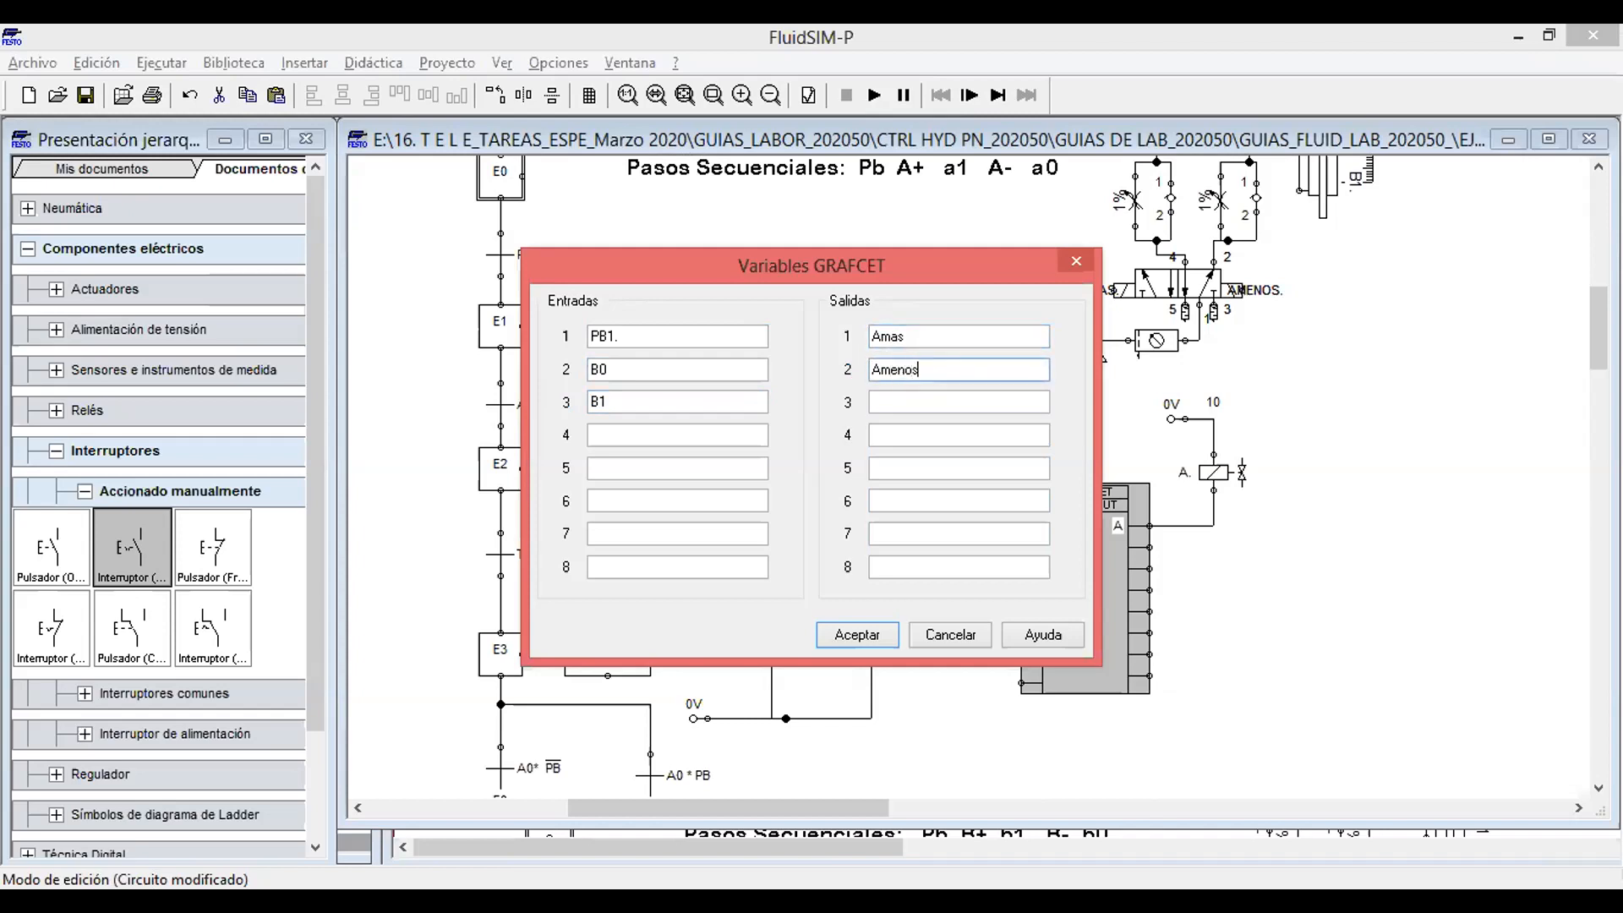
Set the first two GRAFCET outputs to Bmas and Bmenos, remove the trailing period from input PB1, and accept the variables.
double_click(897, 335)
left_click(635, 328)
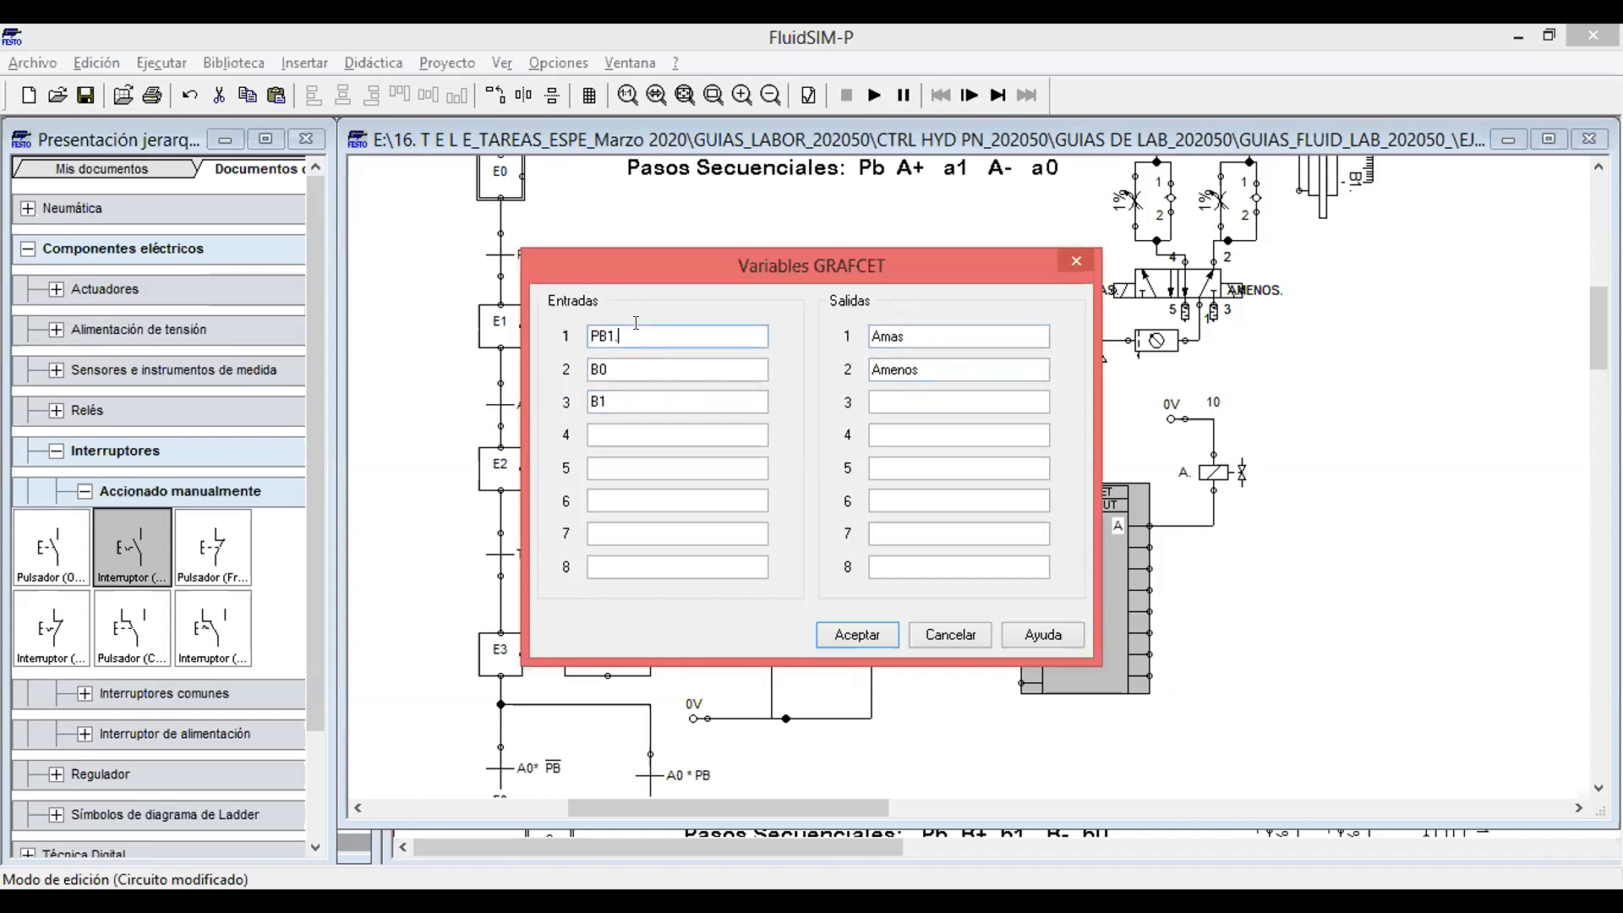
double_click(900, 336)
type("Bmas")
double_click(937, 369)
type("Bmeno")
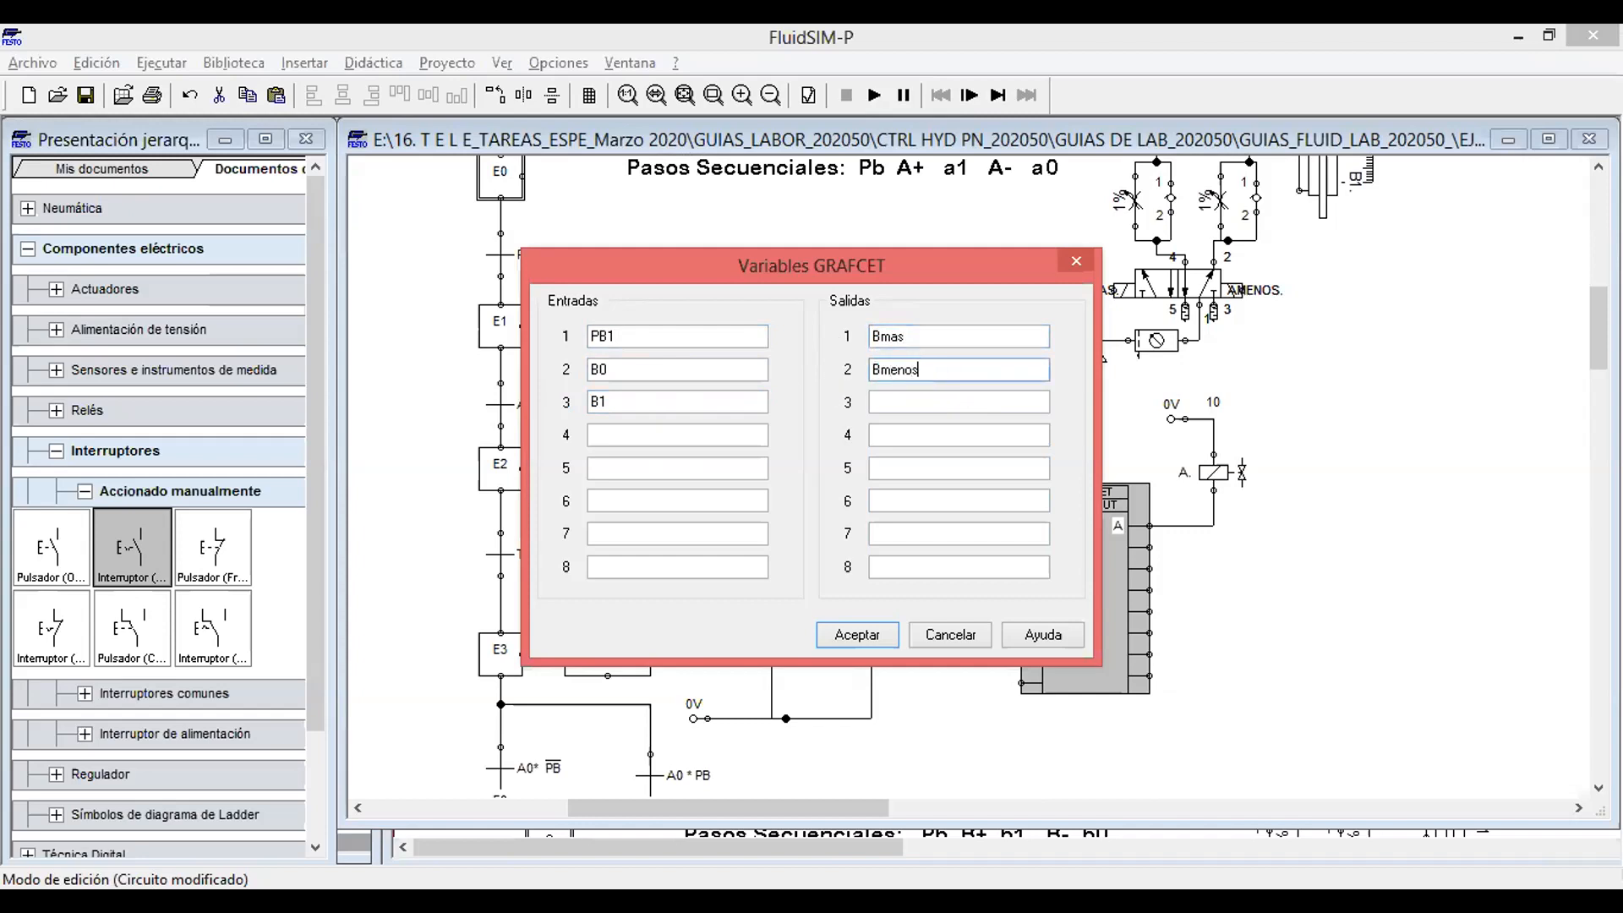
left_click(866, 634)
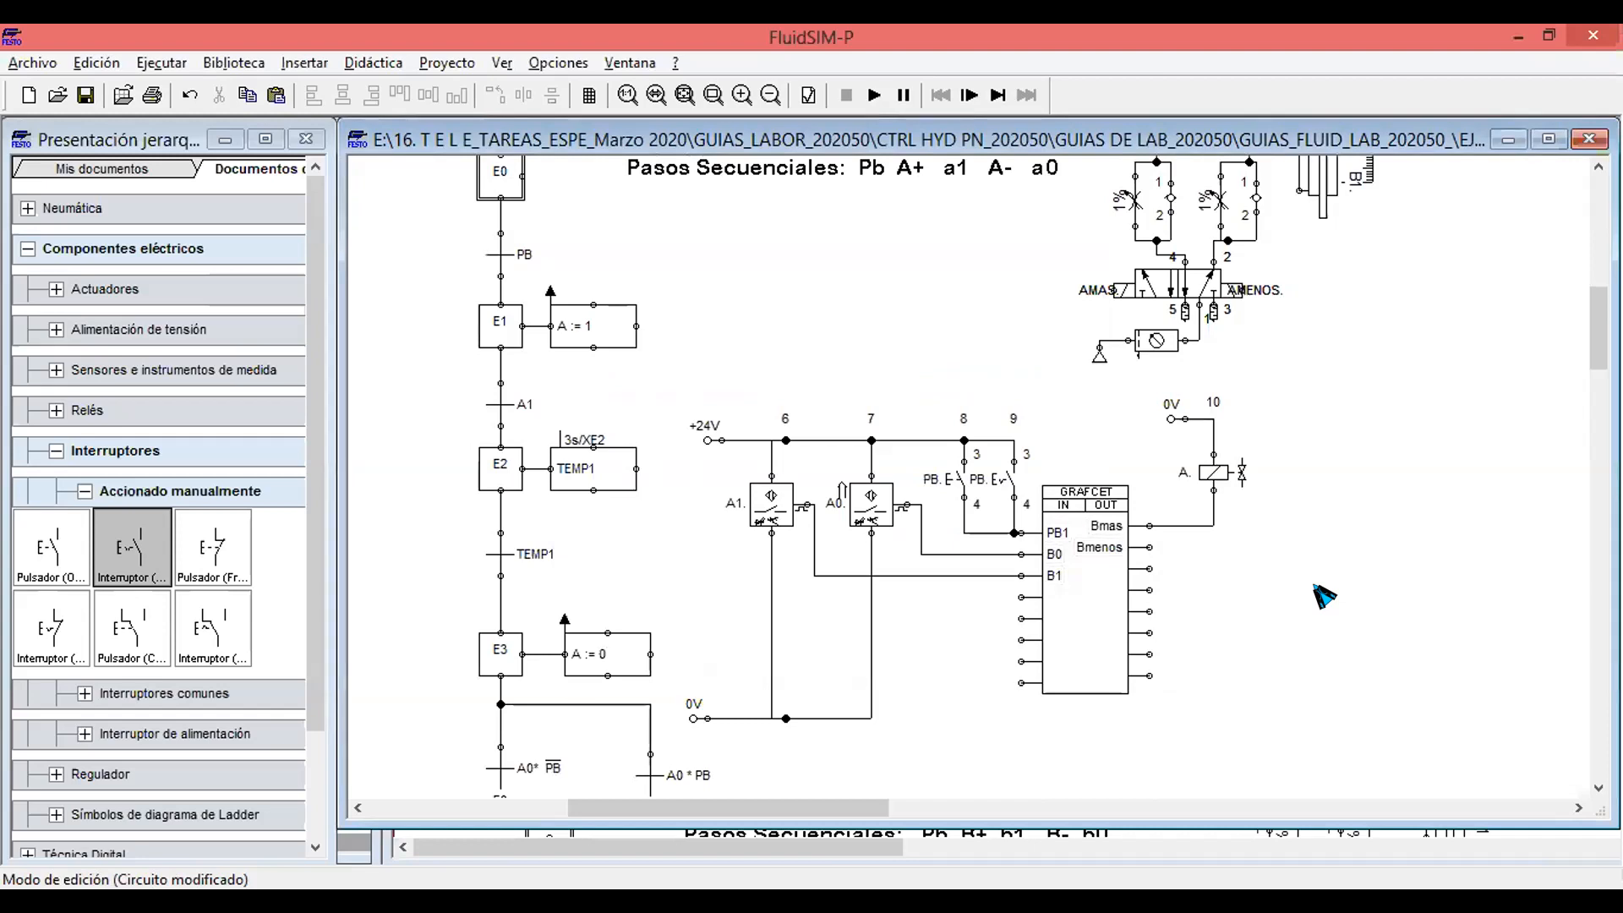
Rename the first GRAFCET input to PB2 and add Reset as the fourth input.
double_click(1095, 628)
type("PB2")
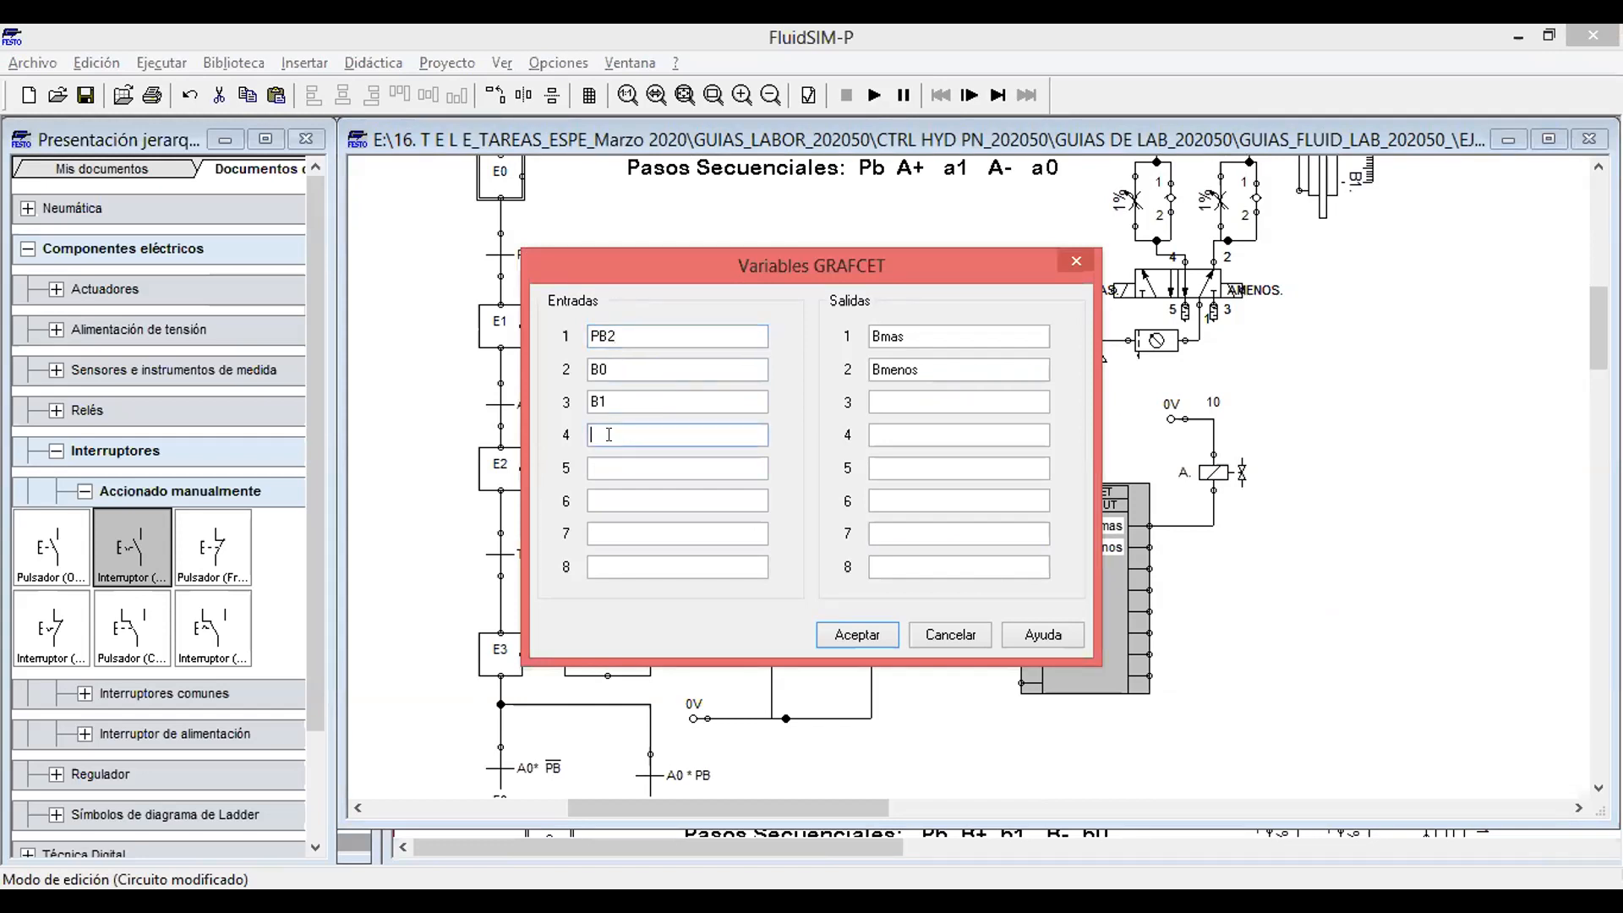
type("Reset")
left_click(857, 634)
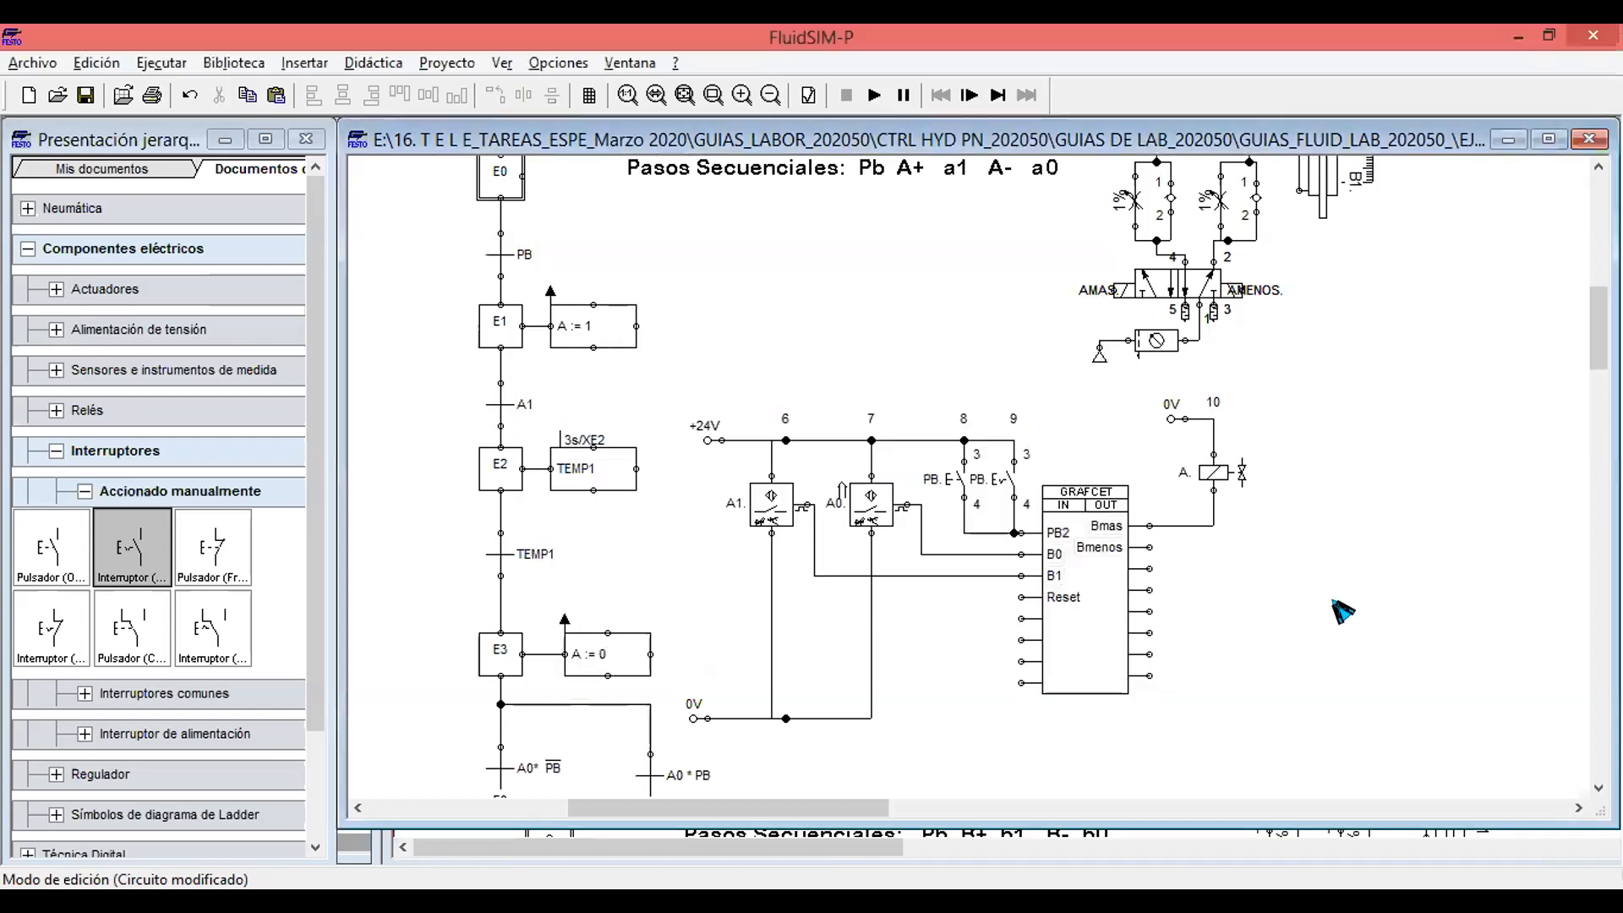
left_click(1215, 478)
double_click(1215, 478)
left_click(827, 395)
left_click_drag(685, 397, 690, 406)
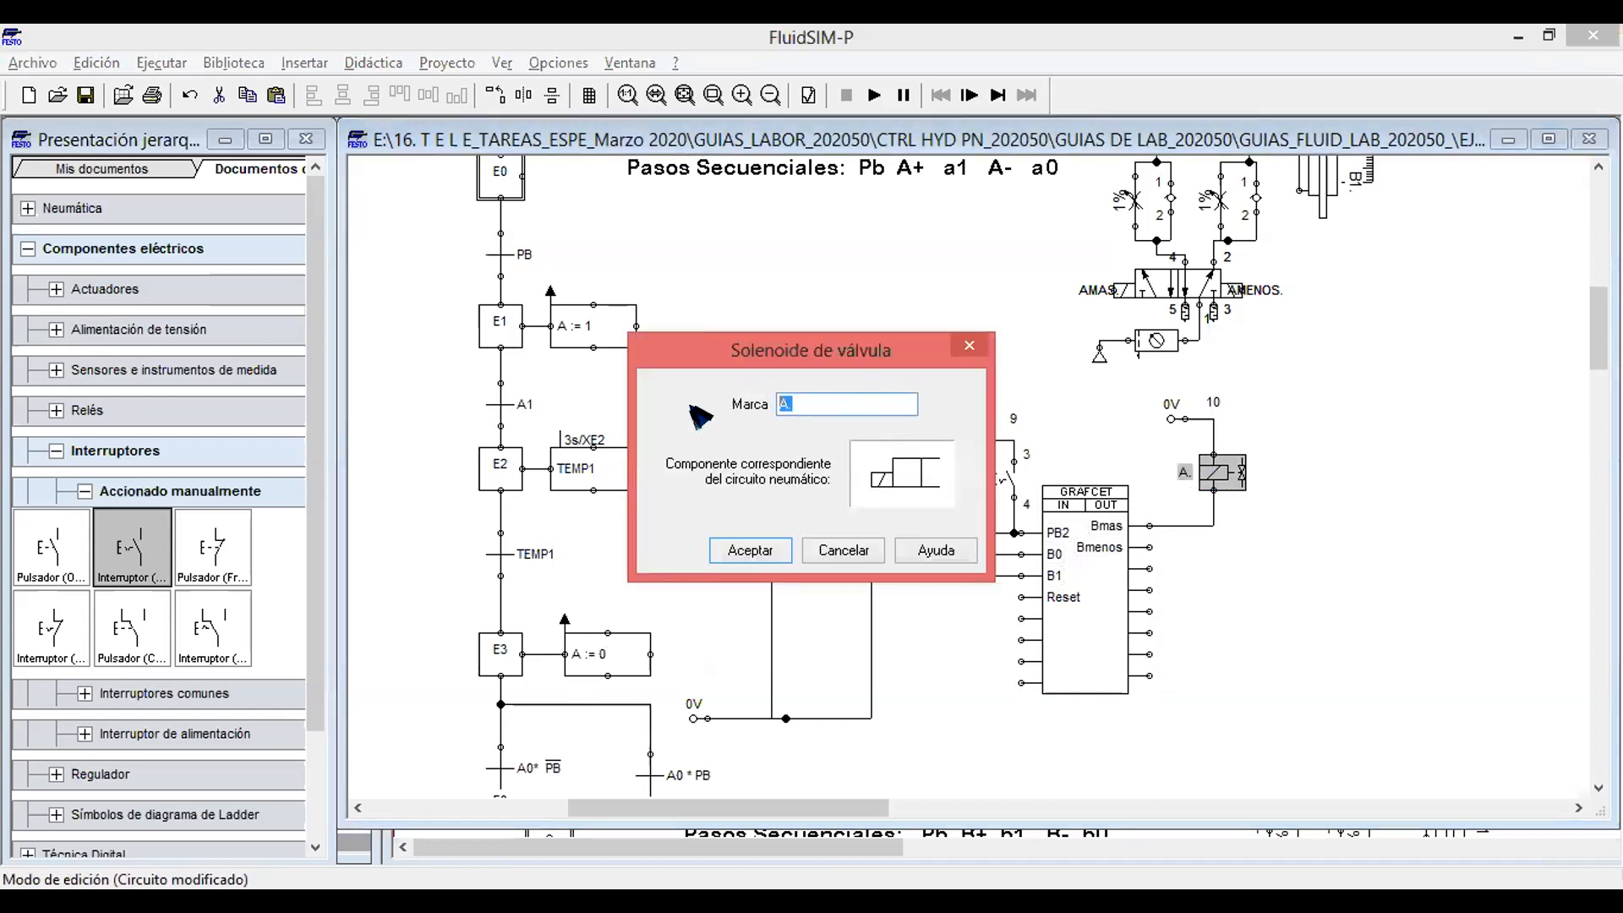
left_click(1380, 435)
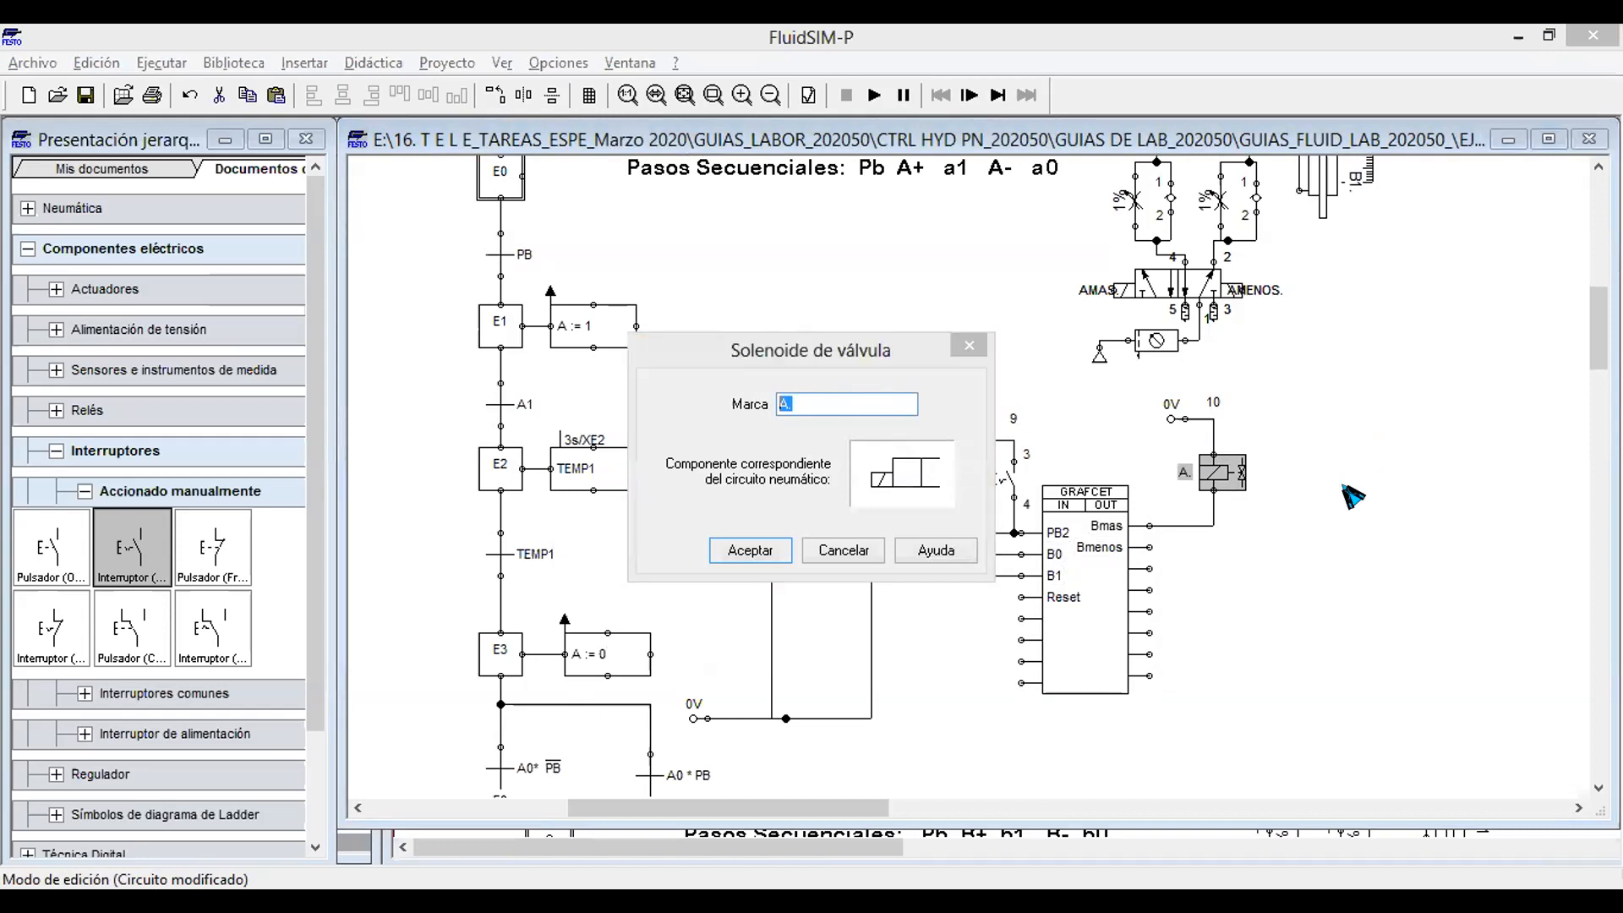
key("Return")
Change the sequential steps text under the Biestable title to Pb B+ b1 B- b0.
scroll(1269, 435, "up", 3)
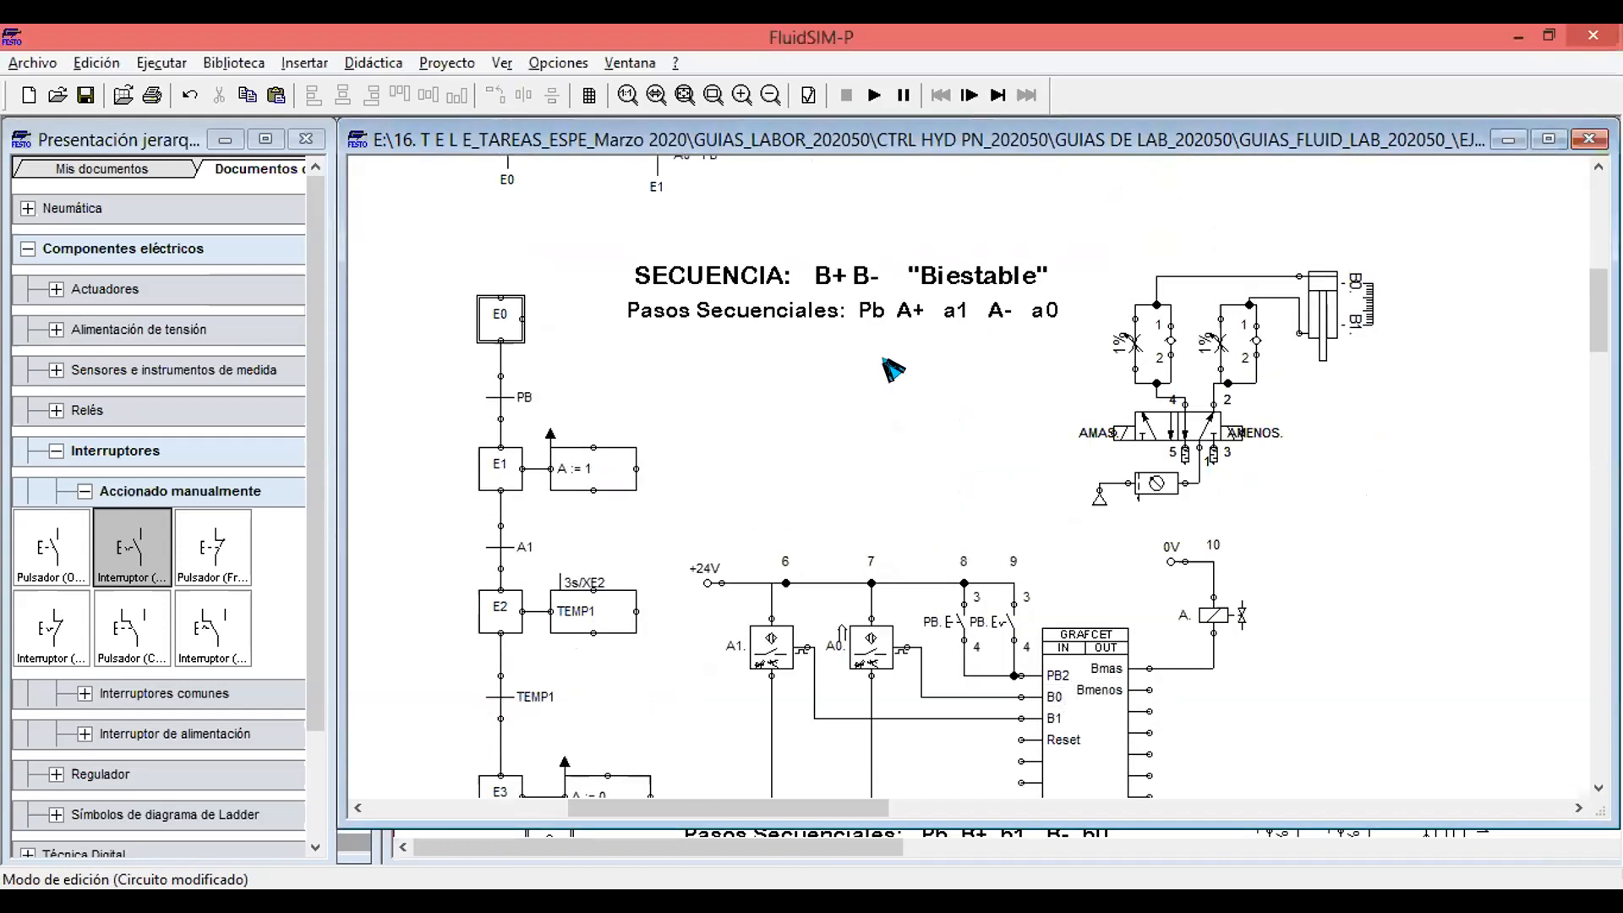
left_click(790, 310)
double_click(791, 311)
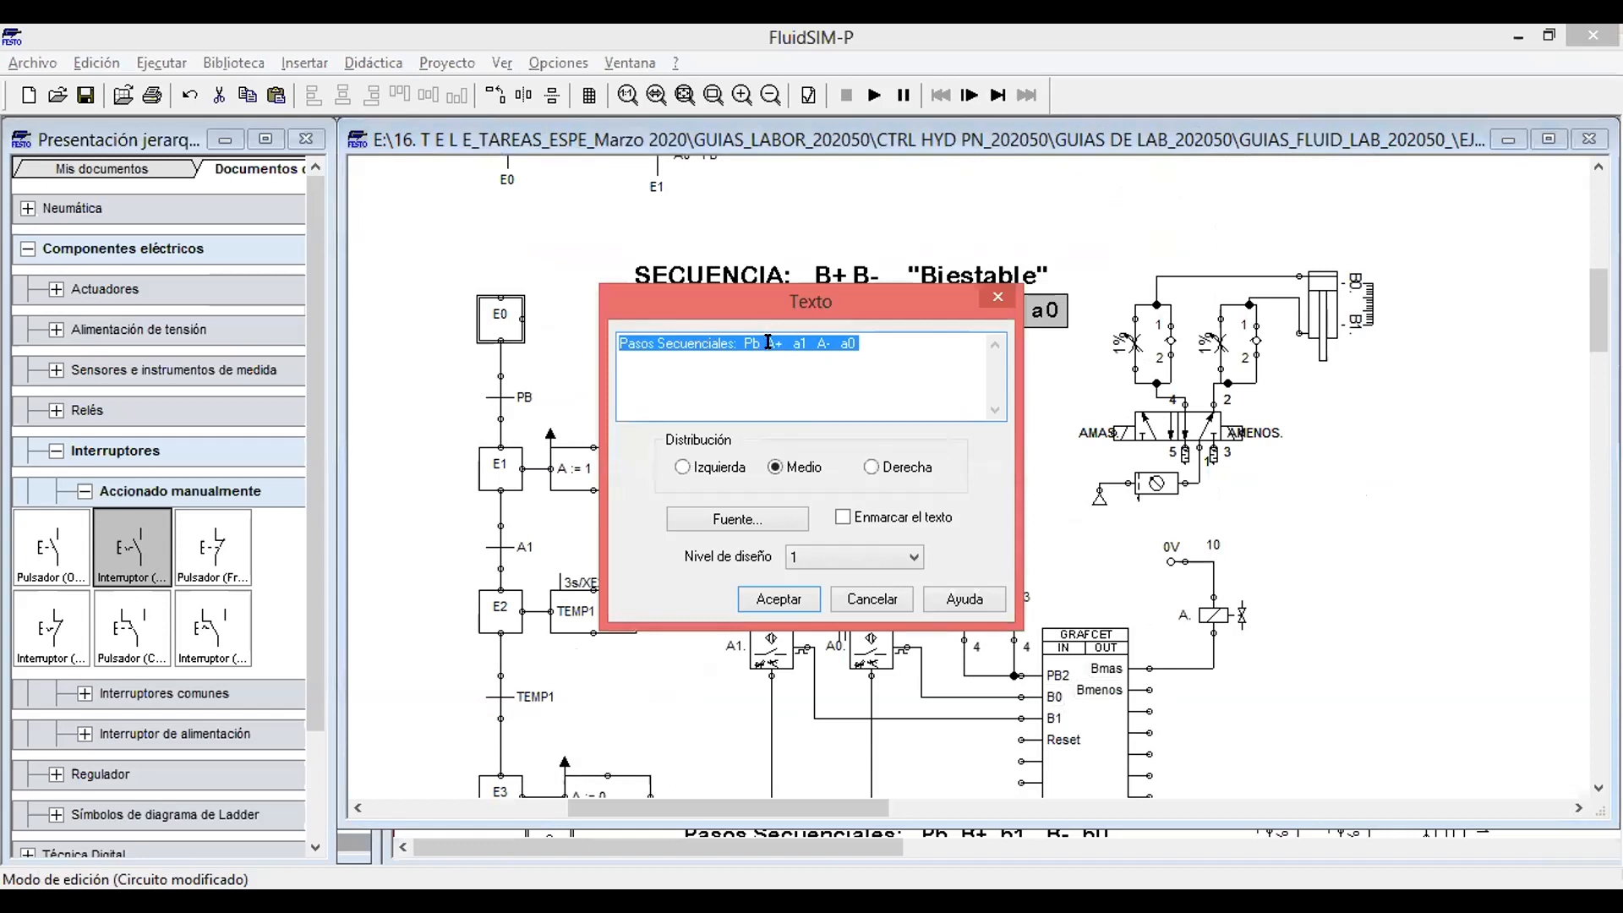
left_click(774, 345)
key("BackSpace")
type("B")
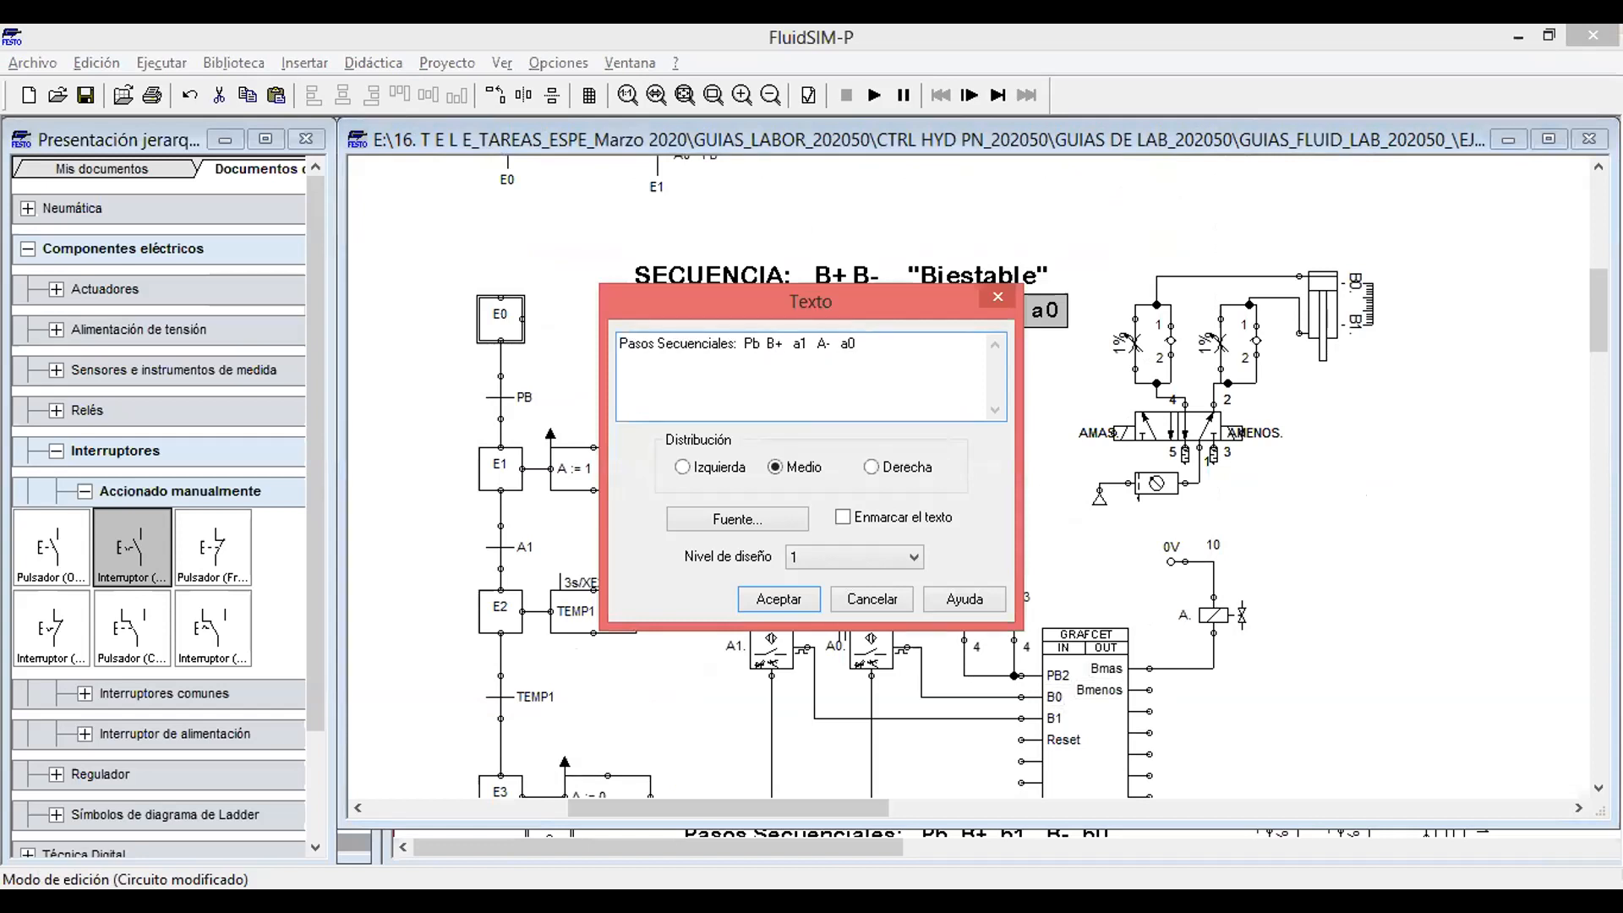
left_click(824, 343)
key("BackSpace")
type("B")
left_click(776, 600)
Relabel the solenoid at the left end of the 5/n valve as BMAS, keeping the trailing period.
left_click(1205, 431)
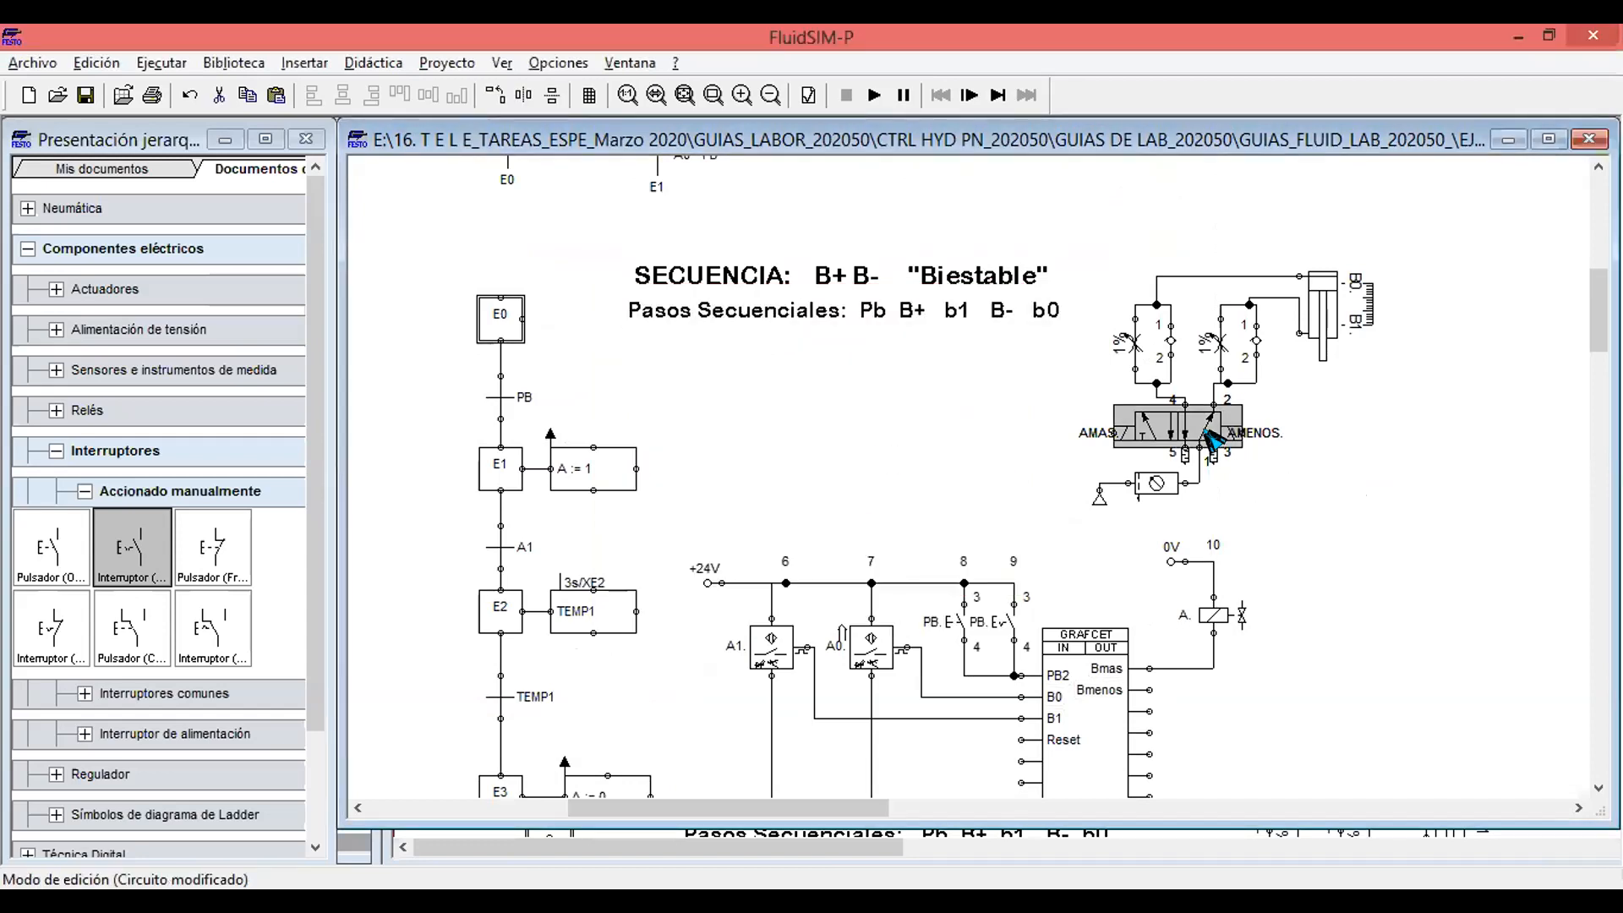
double_click(1214, 438)
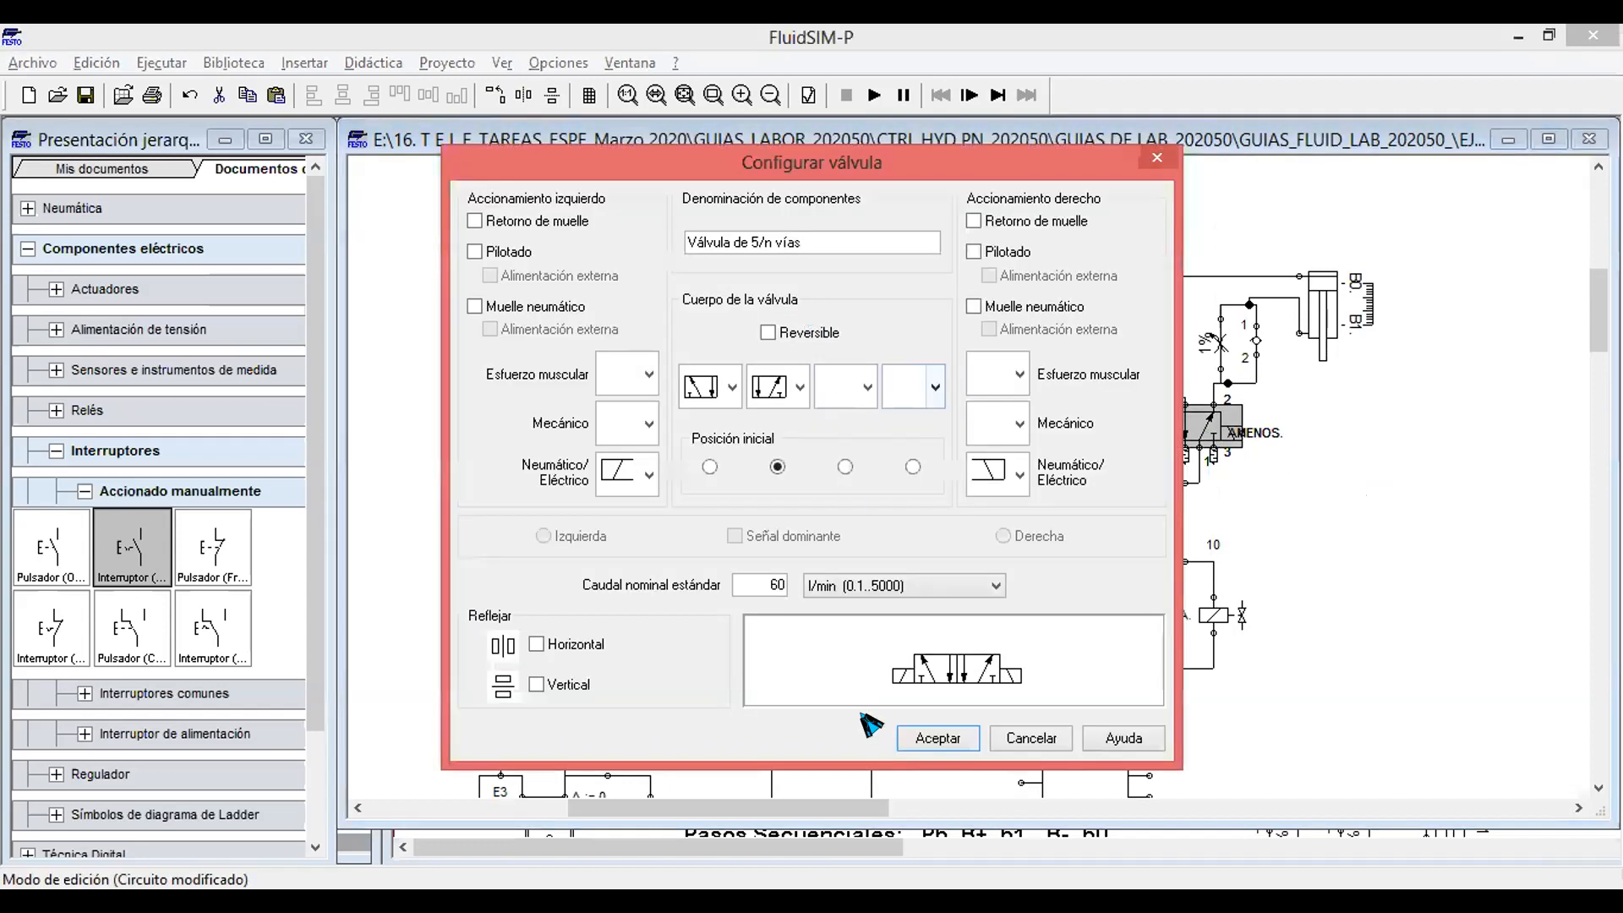
left_click(935, 732)
left_click(1105, 425)
double_click(1105, 426)
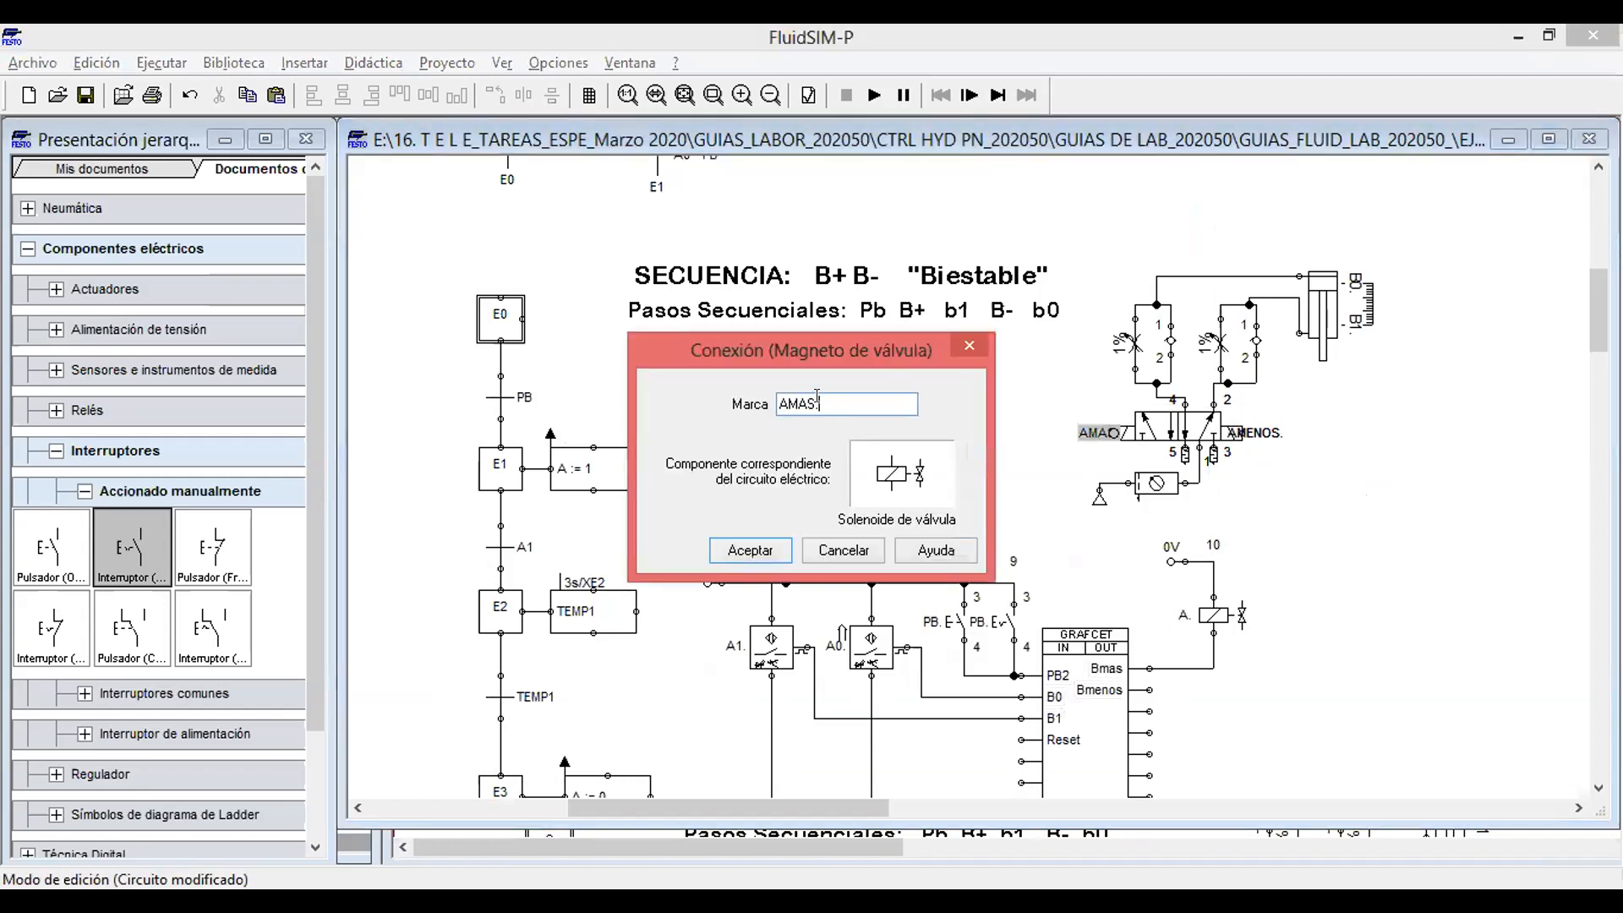
left_click(780, 404)
type("b")
key("BackSpace")
type("B")
key("Delete")
key("Return")
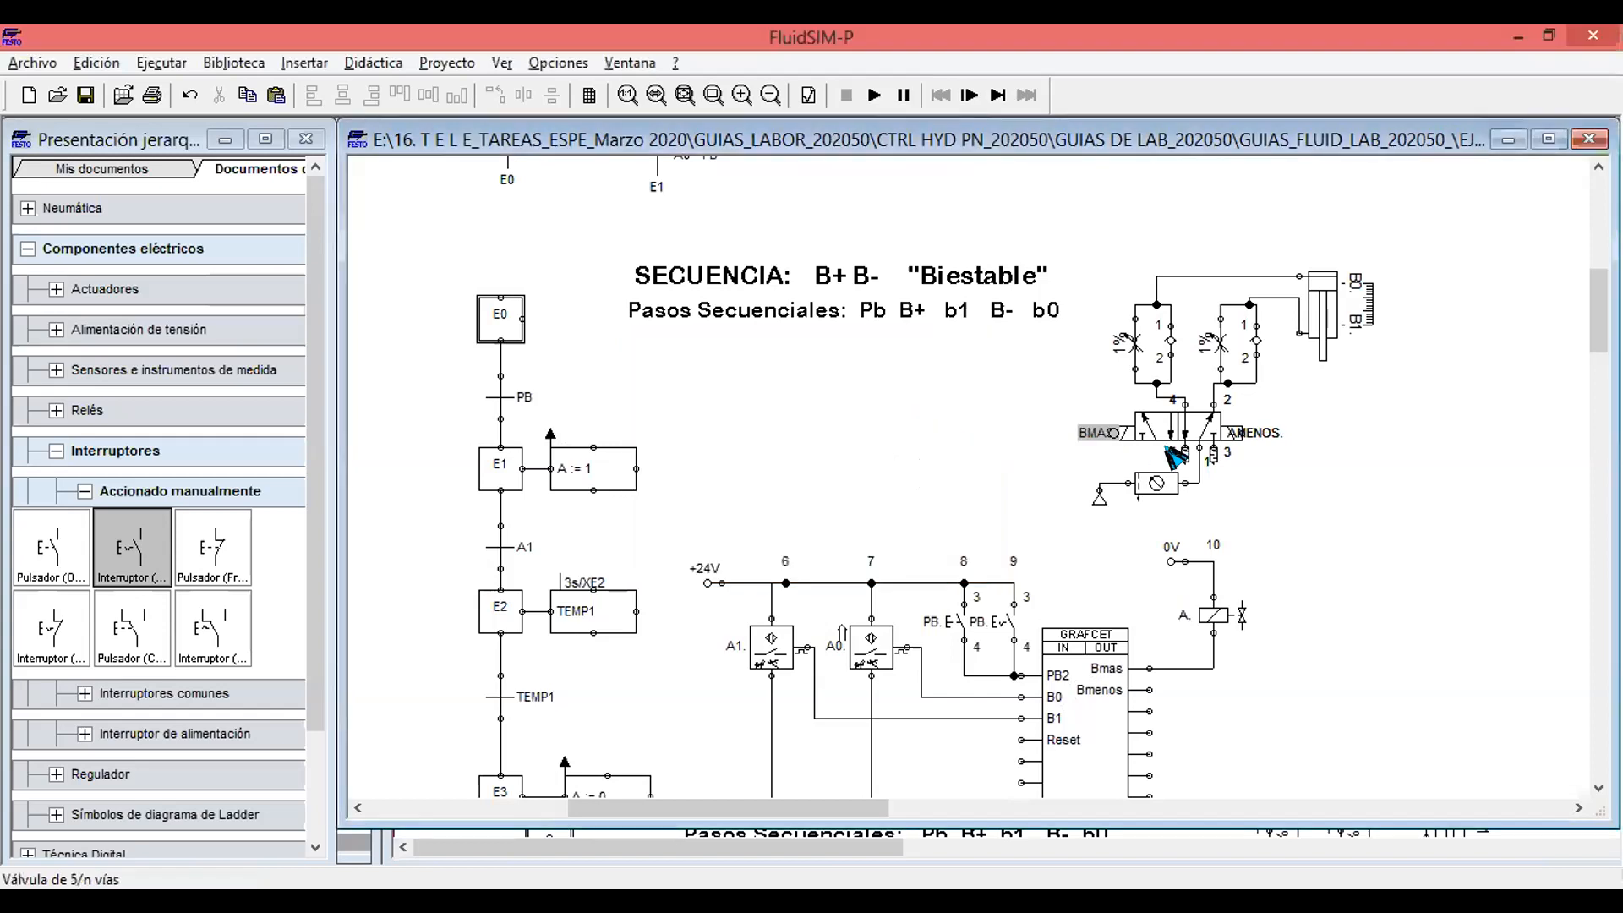
Relabel the solenoid at the right end of the valve as BMENOS, keeping the trailing period.
double_click(1252, 433)
left_click(864, 400)
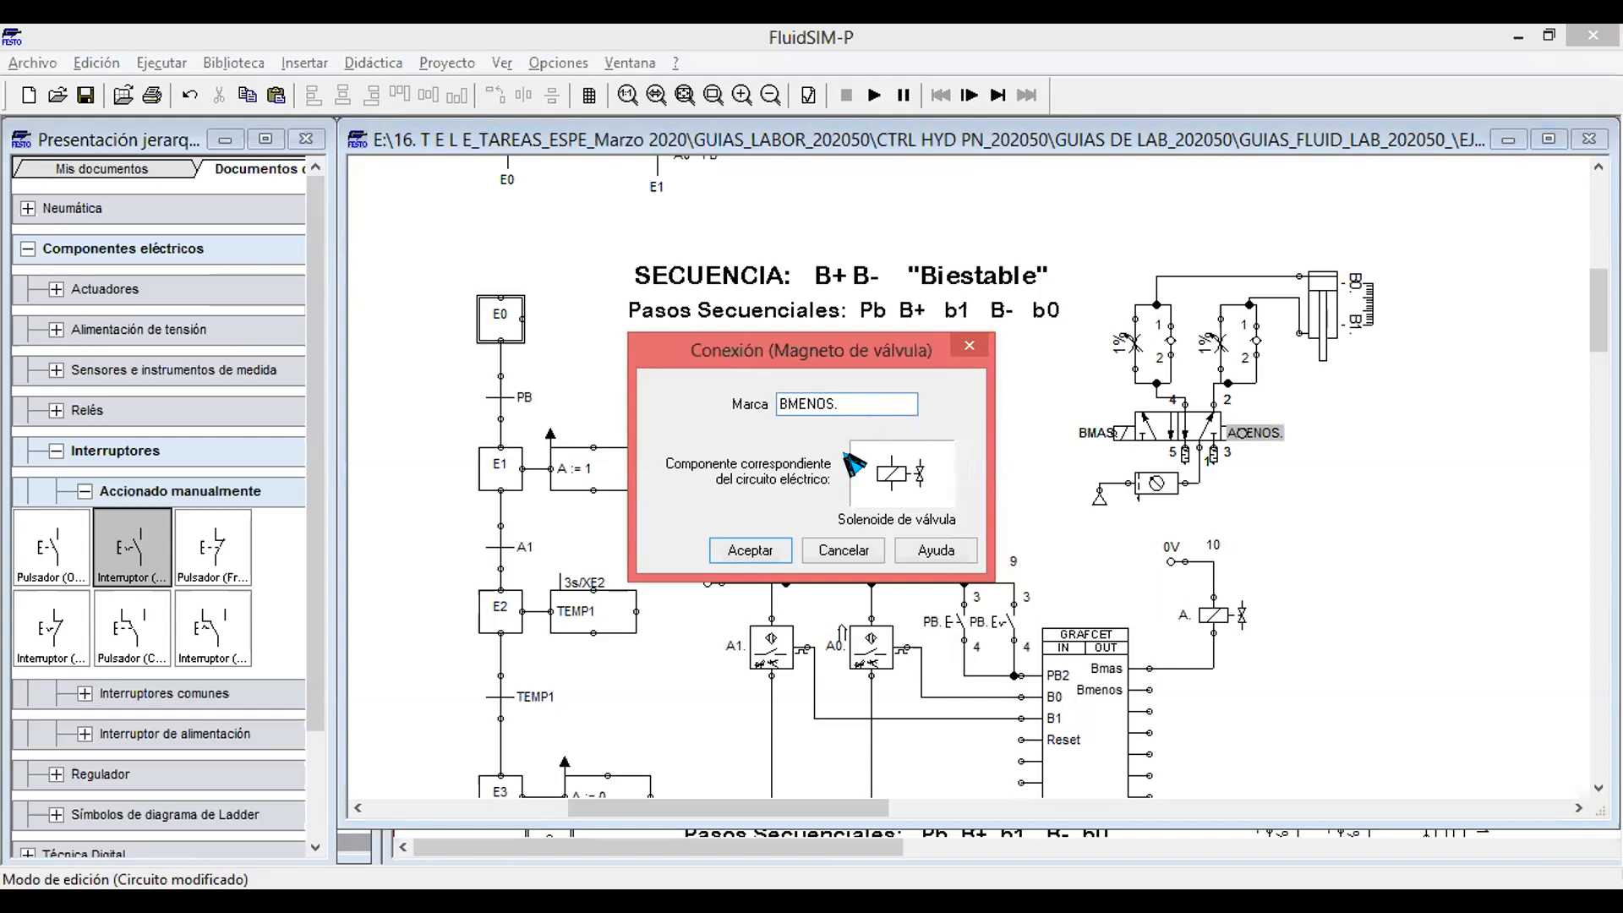
left_click(786, 553)
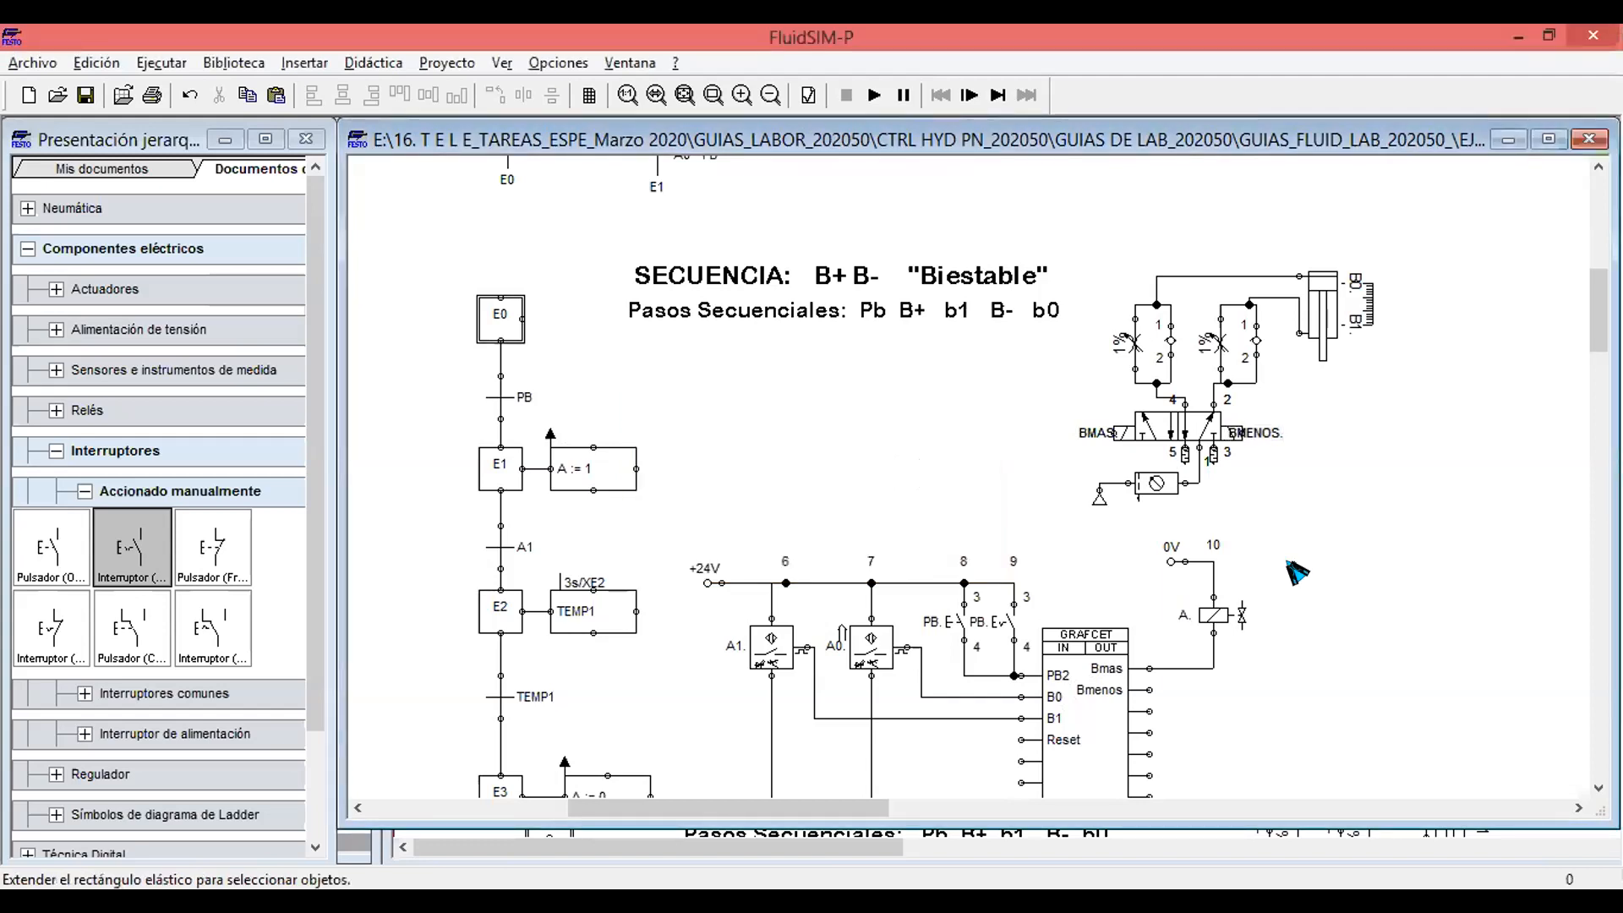
Relabel the electrical valve solenoid wired to the first GRAFCET output as Bmas with a trailing period.
scroll(1289, 573, "down", 2)
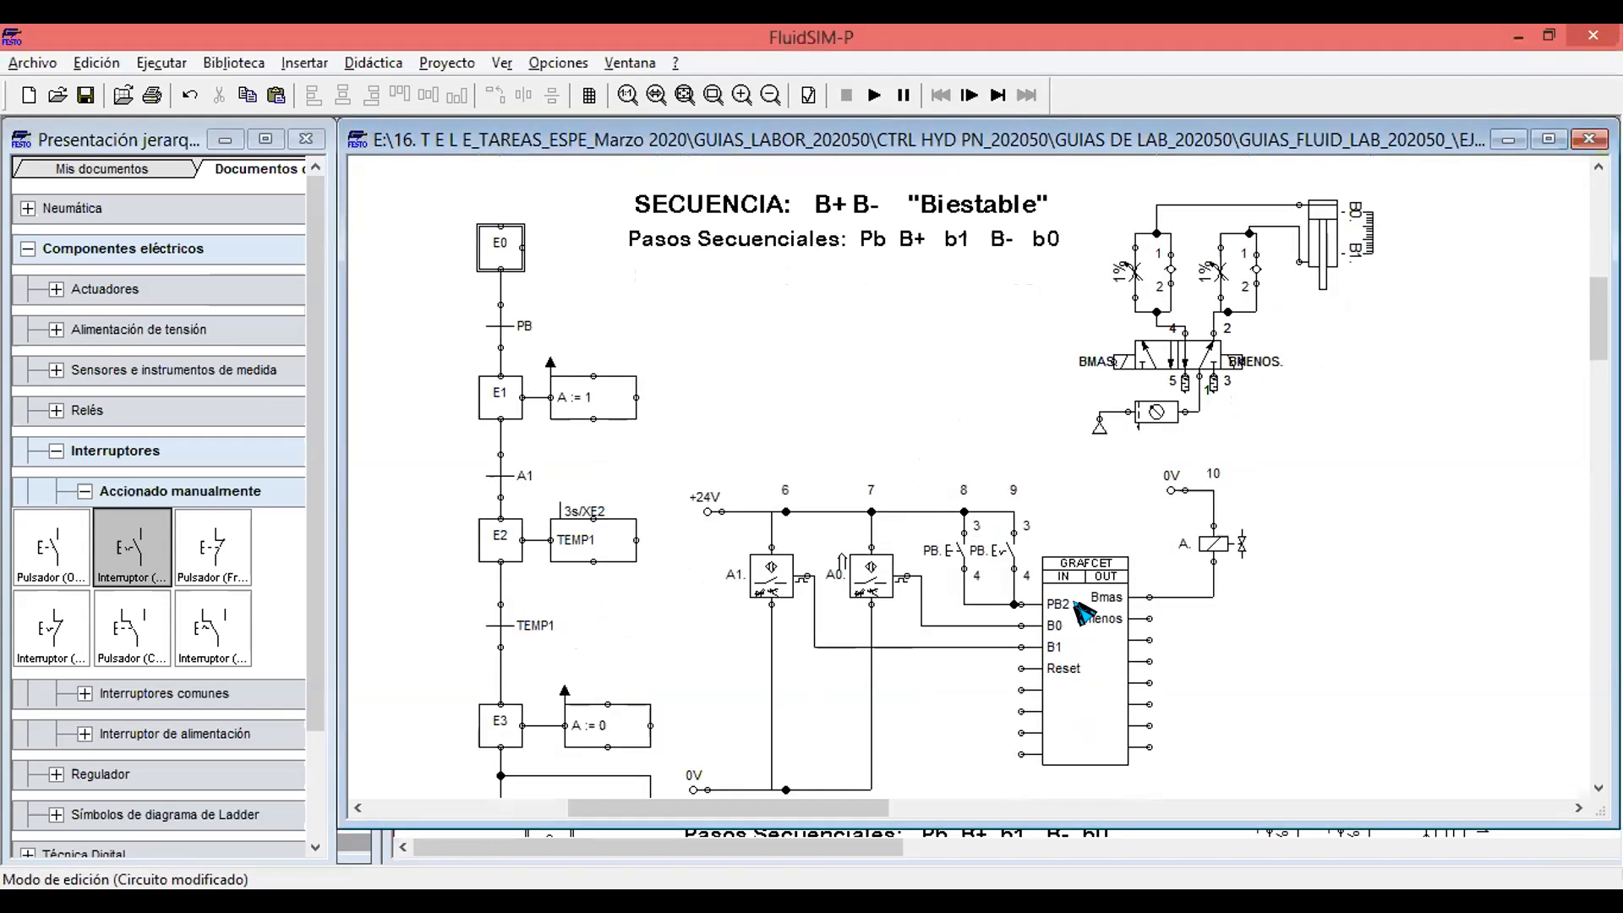
double_click(1214, 544)
type("Bmas")
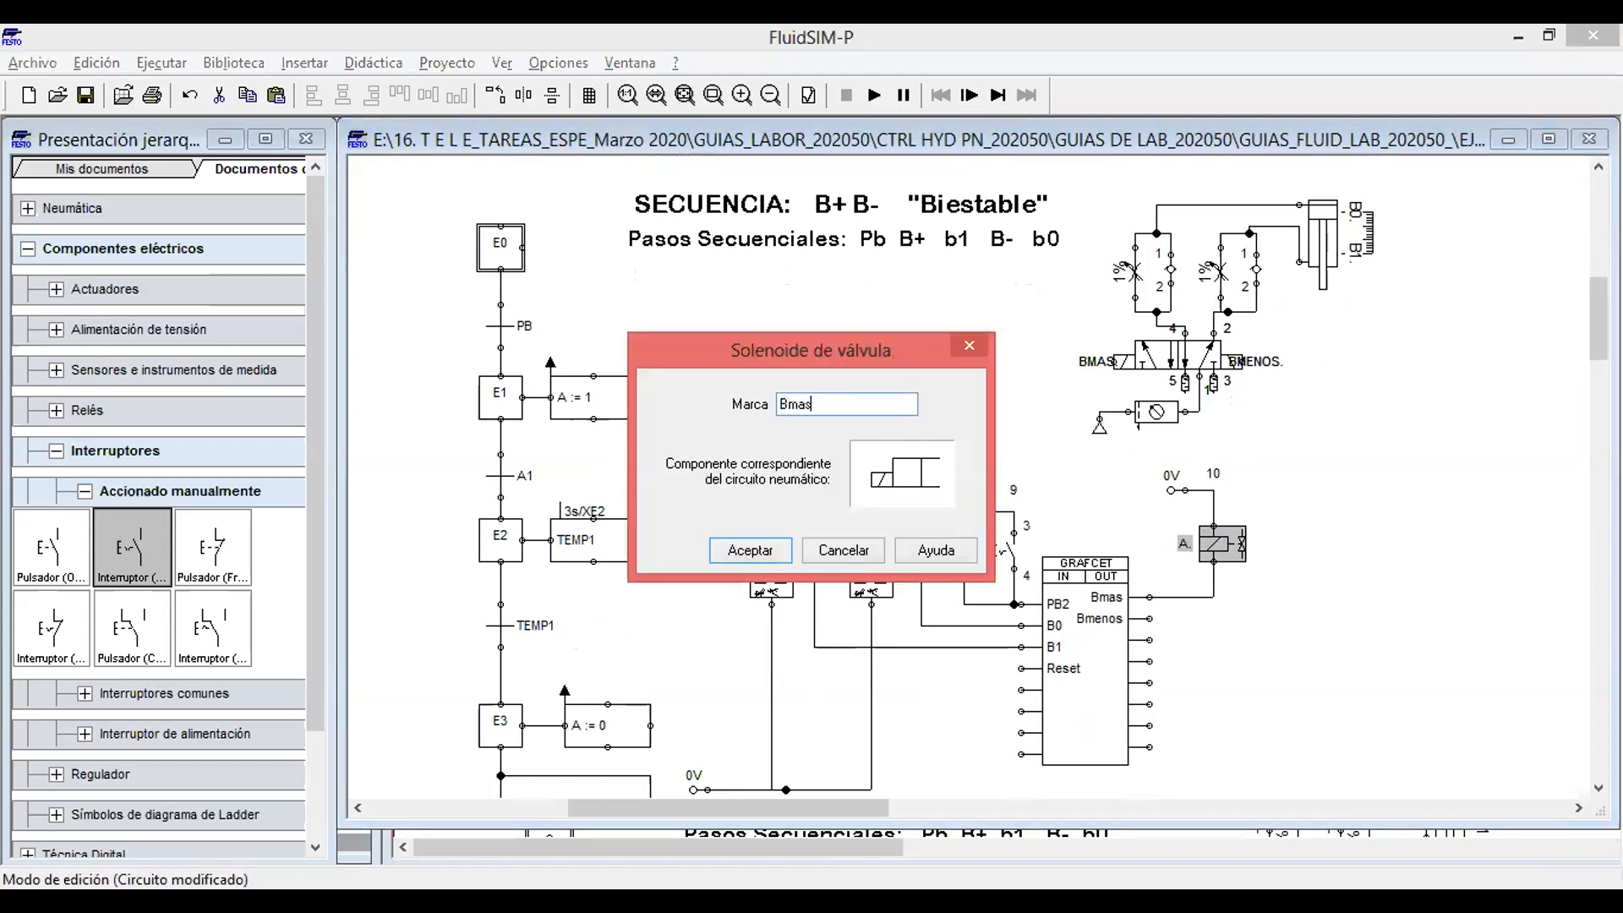
type(".")
key("Return")
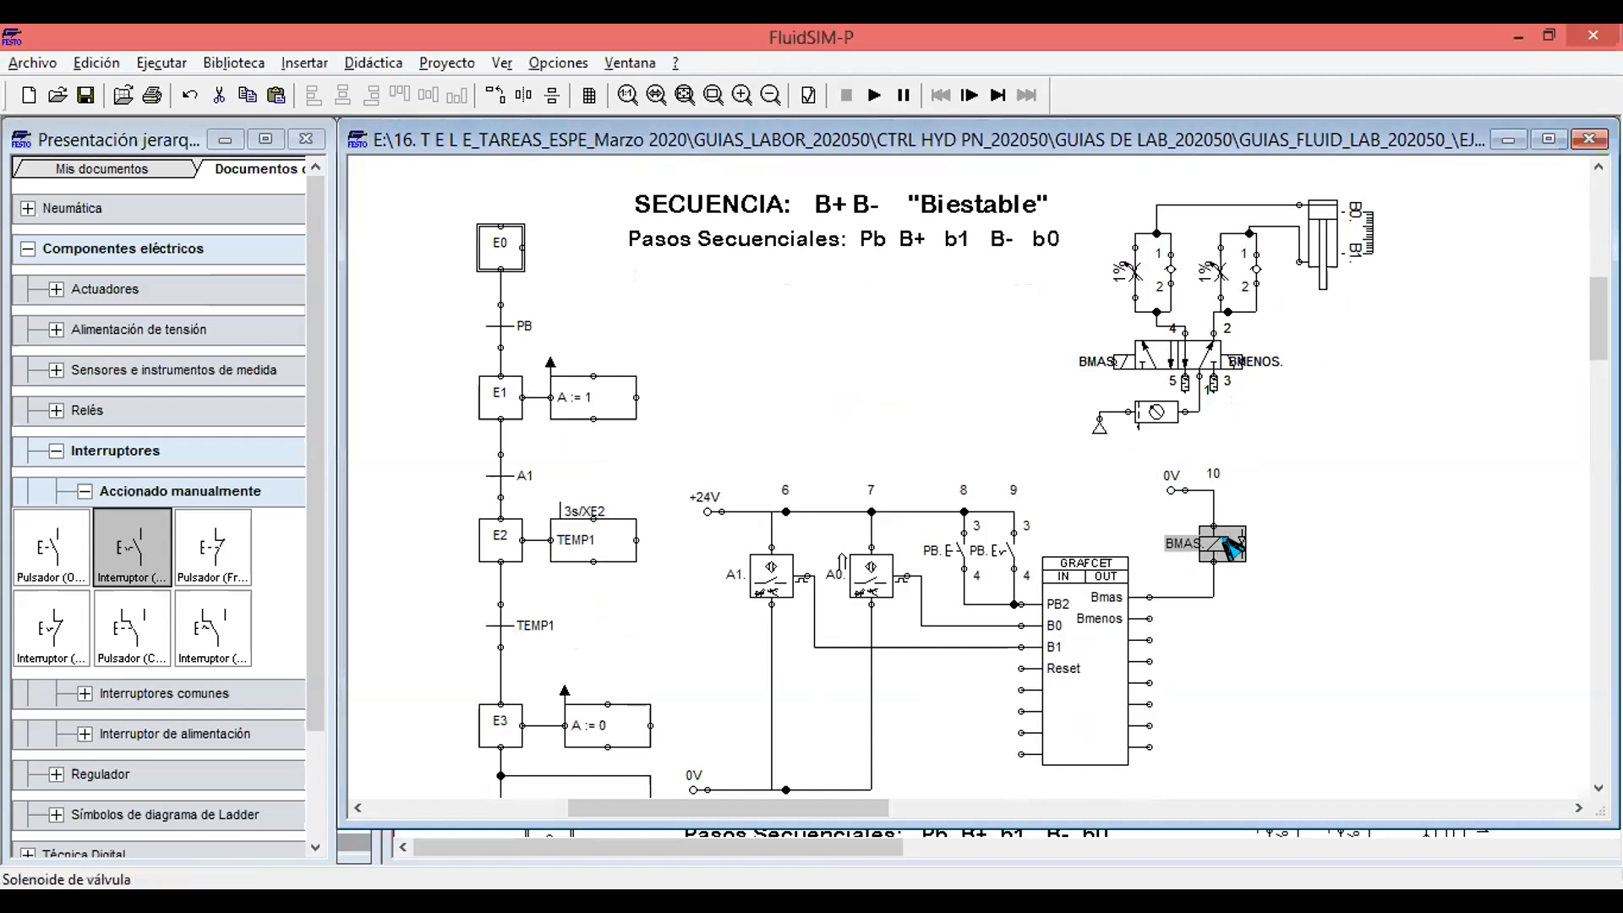
Duplicate the Bmas solenoid, place the copy to its right, and label it Bmenos with a trailing period.
key("ctrl+c")
key("ctrl+v")
left_click_drag(1028, 525, 1284, 523)
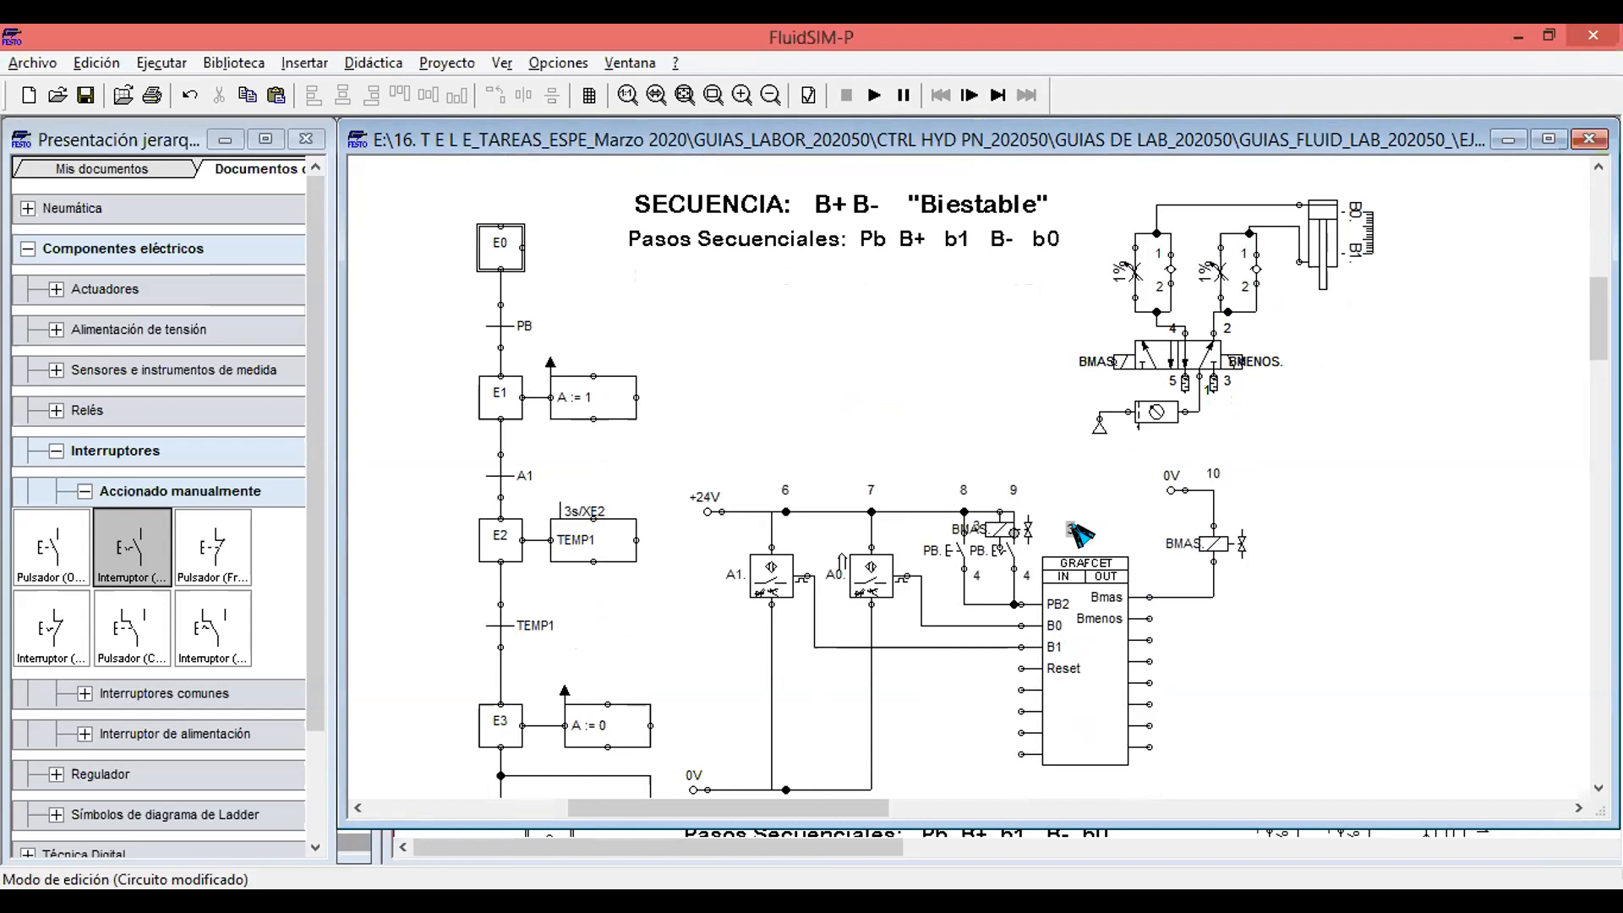
left_click_drag(1069, 526, 1308, 535)
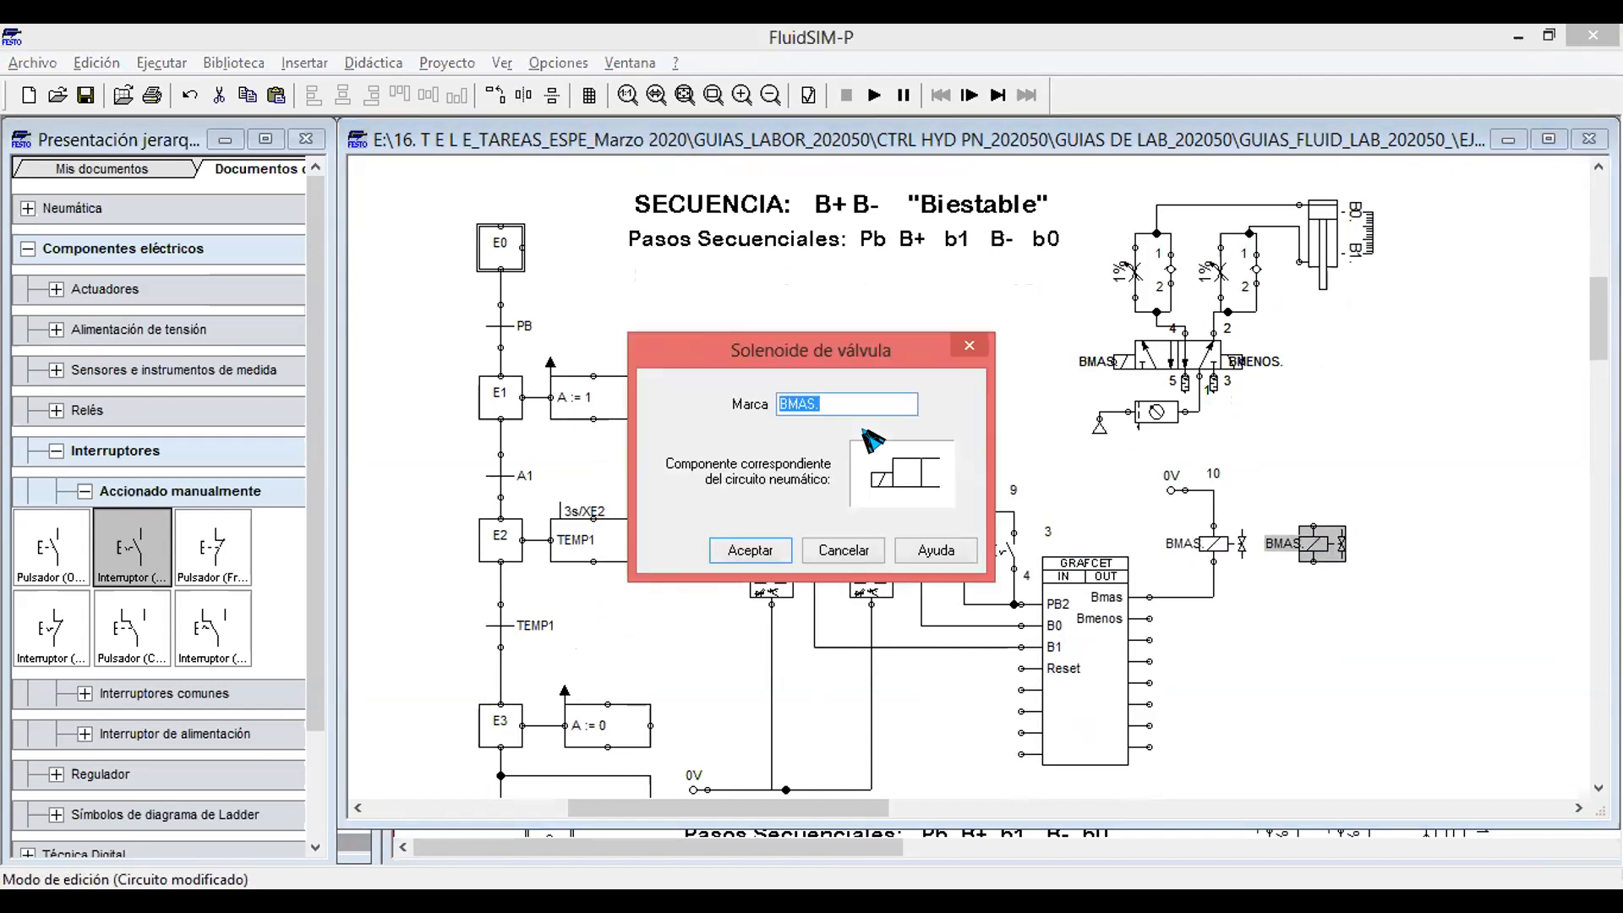
type("Bmenos.")
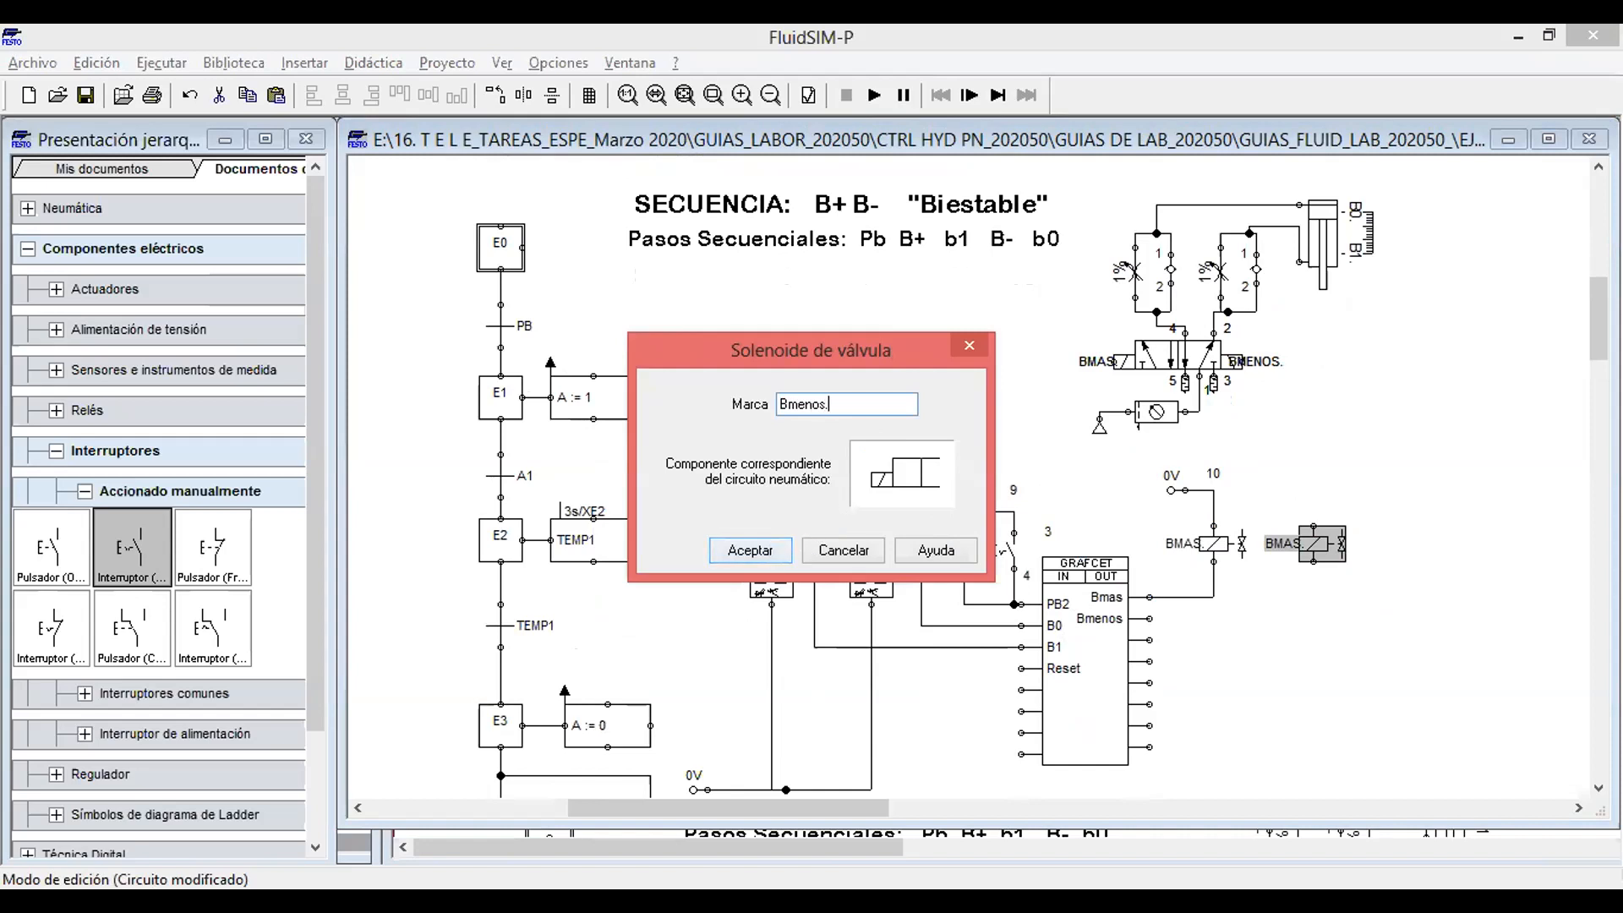
left_click(772, 550)
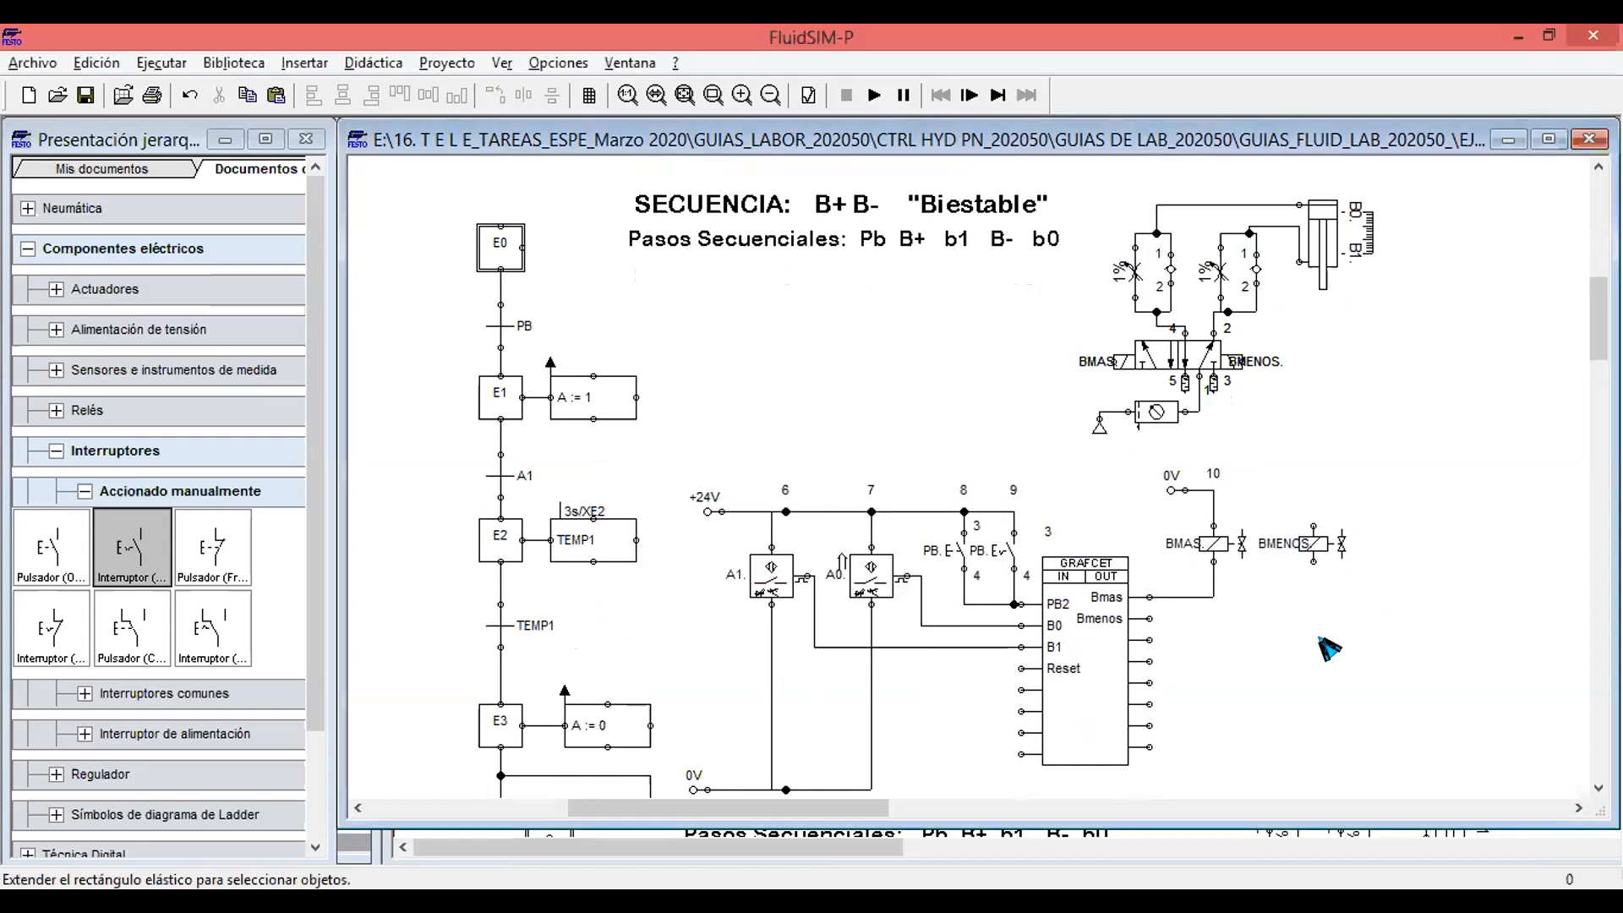
Wire the Bmenos solenoid in parallel with the Bmas solenoid, between the 0V line and the Bmas output wire.
left_click_drag(1313, 526, 1212, 490)
left_click_drag(1195, 591, 1197, 593)
left_click(1254, 590)
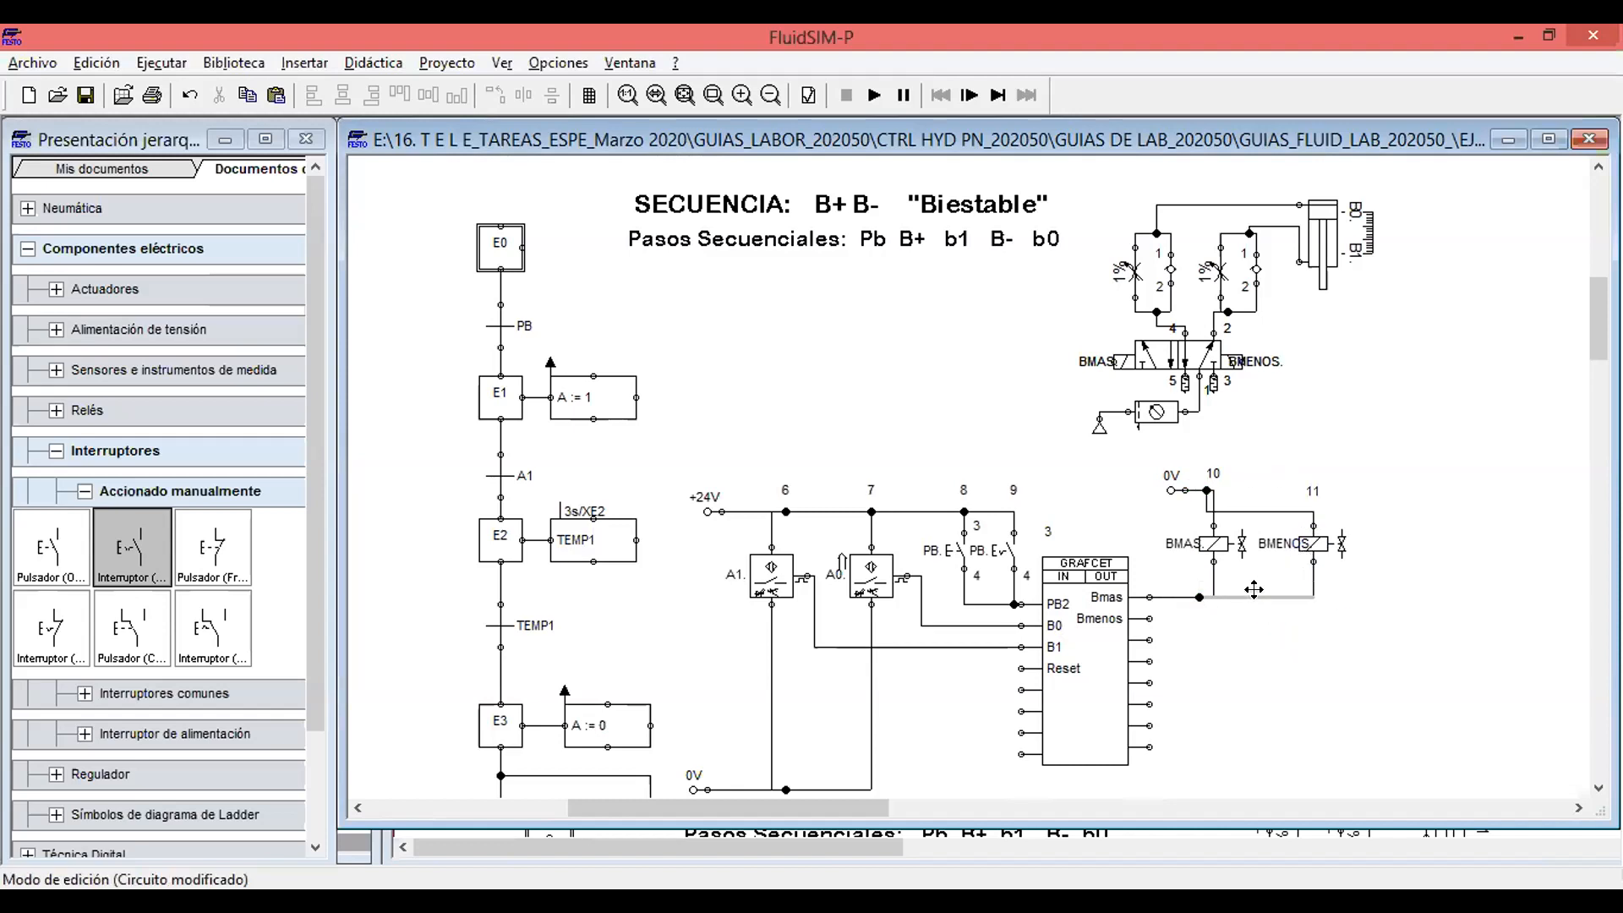
left_click_drag(1247, 500, 1247, 475)
left_click_drag(1345, 506, 1454, 501)
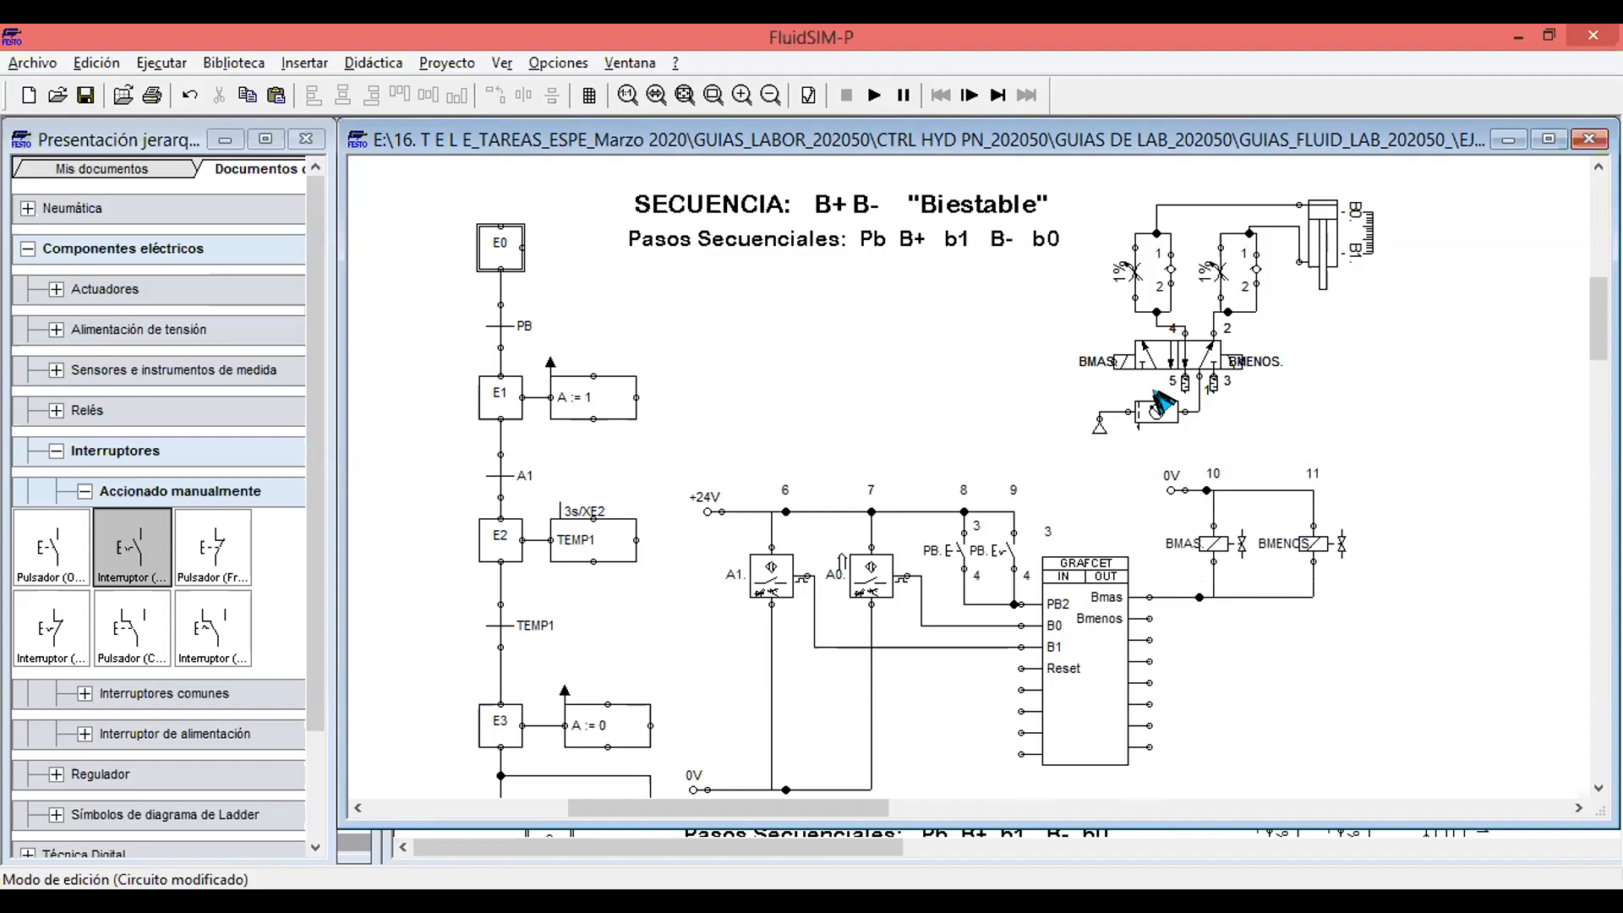
Relabel the momentary pushbutton feeding the first GRAFCET input as PB2.
mouse_move(1162, 379)
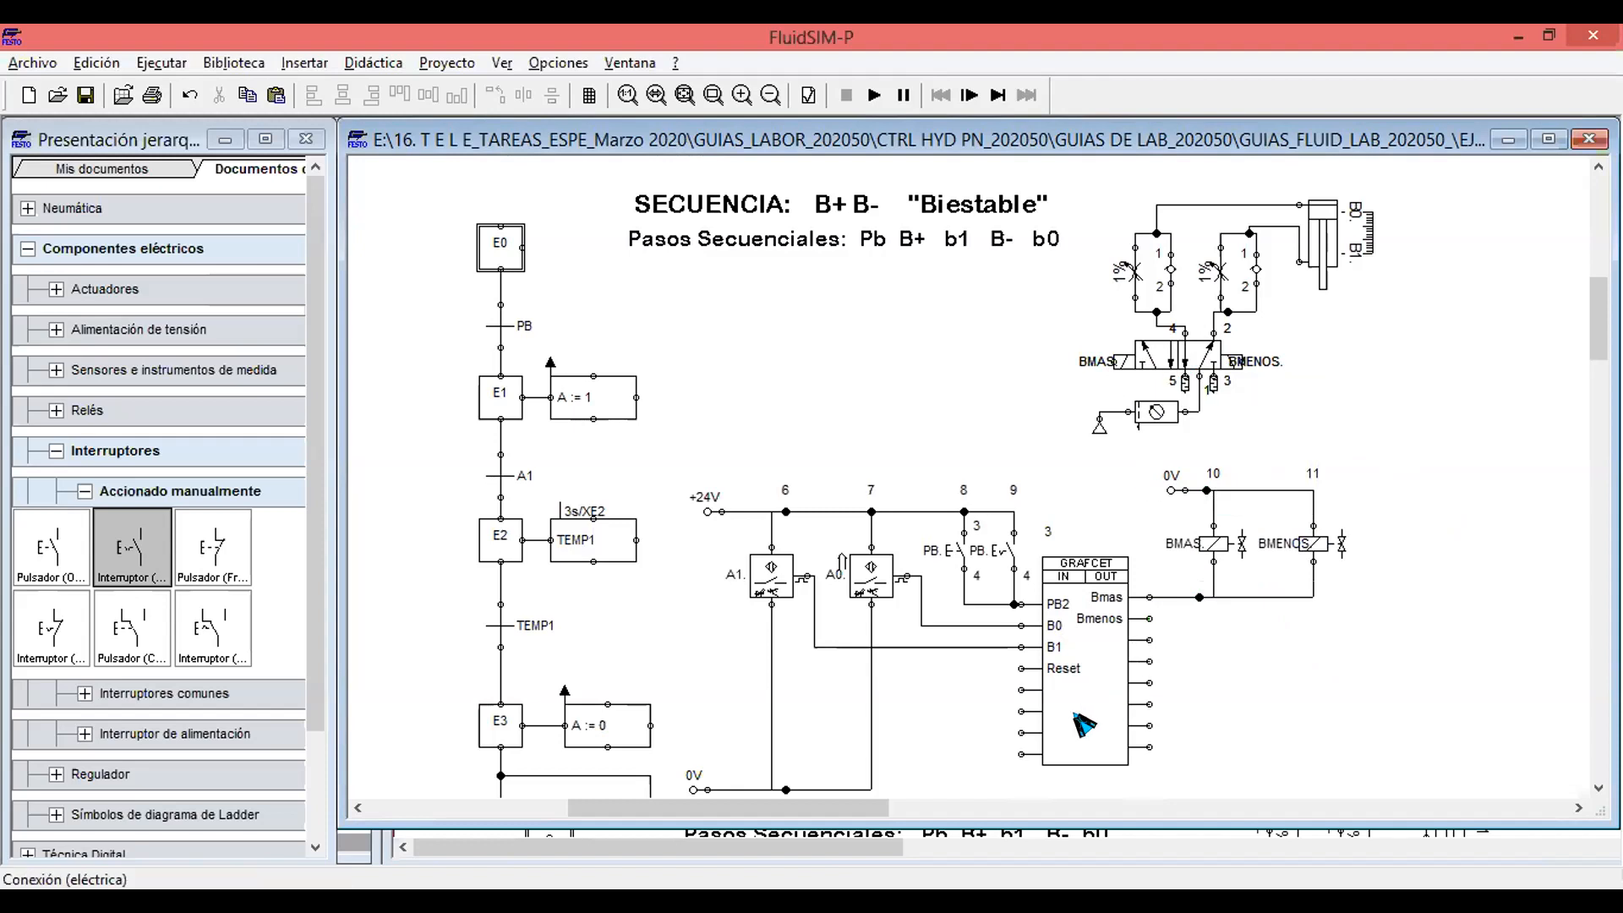
left_click(963, 551)
double_click(963, 550)
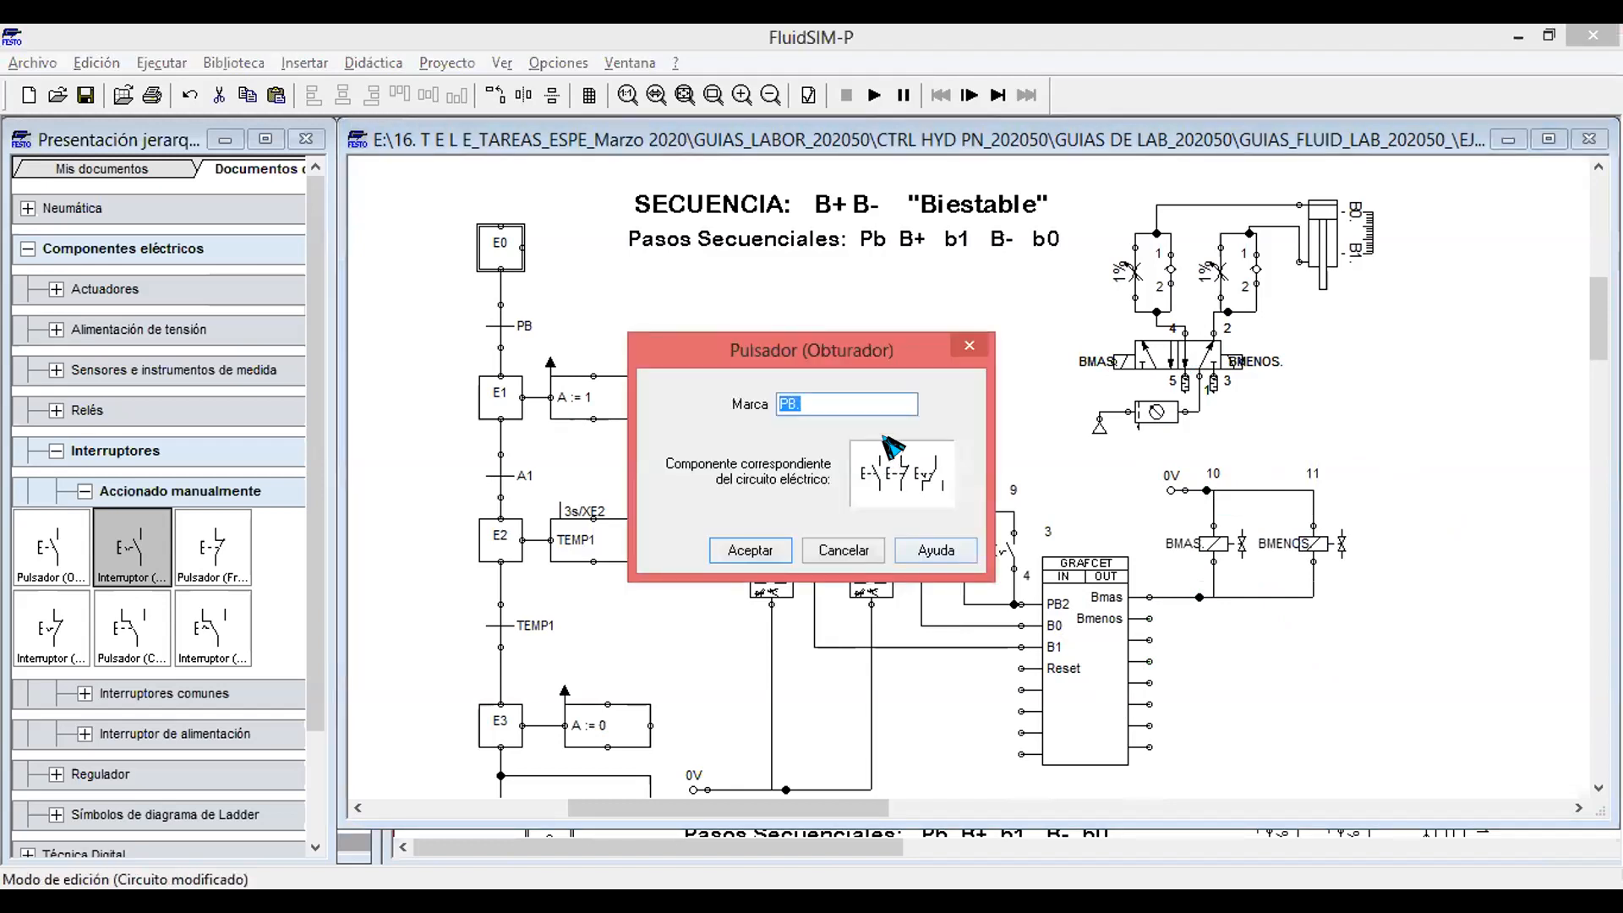
key("End")
key("BackSpace")
type("2")
key("Return")
Relabel the optical sensors A1 and A0 as b1 and b0, each with a trailing period.
scroll(1251, 726, "down", 2)
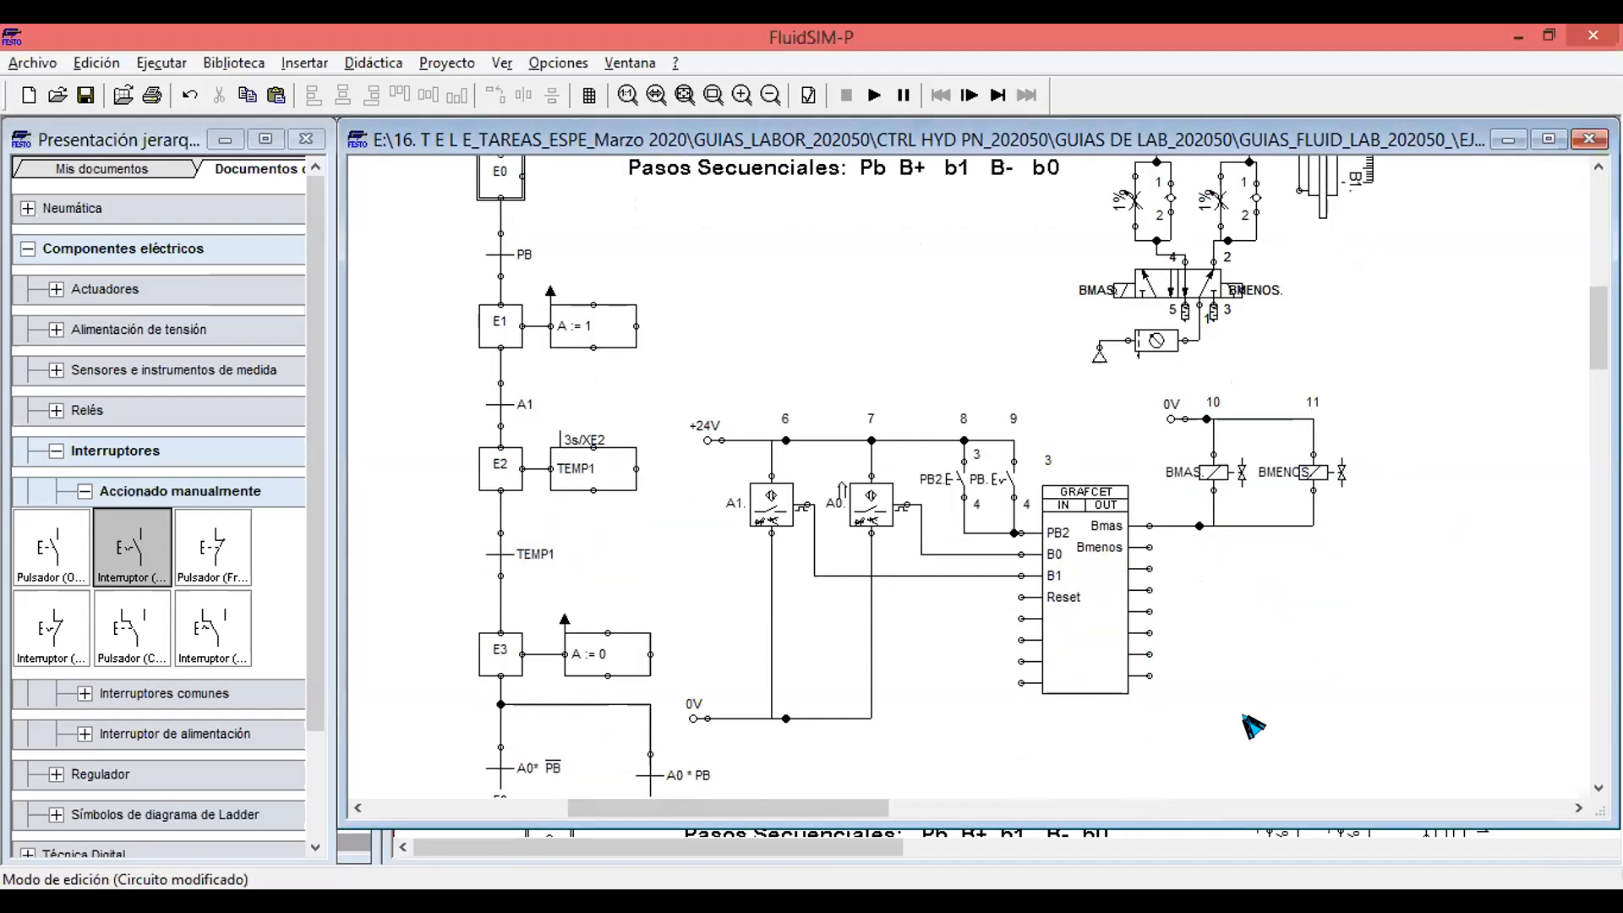
left_click(769, 506)
left_click_drag(807, 402, 724, 416)
type("b1.")
key("Return")
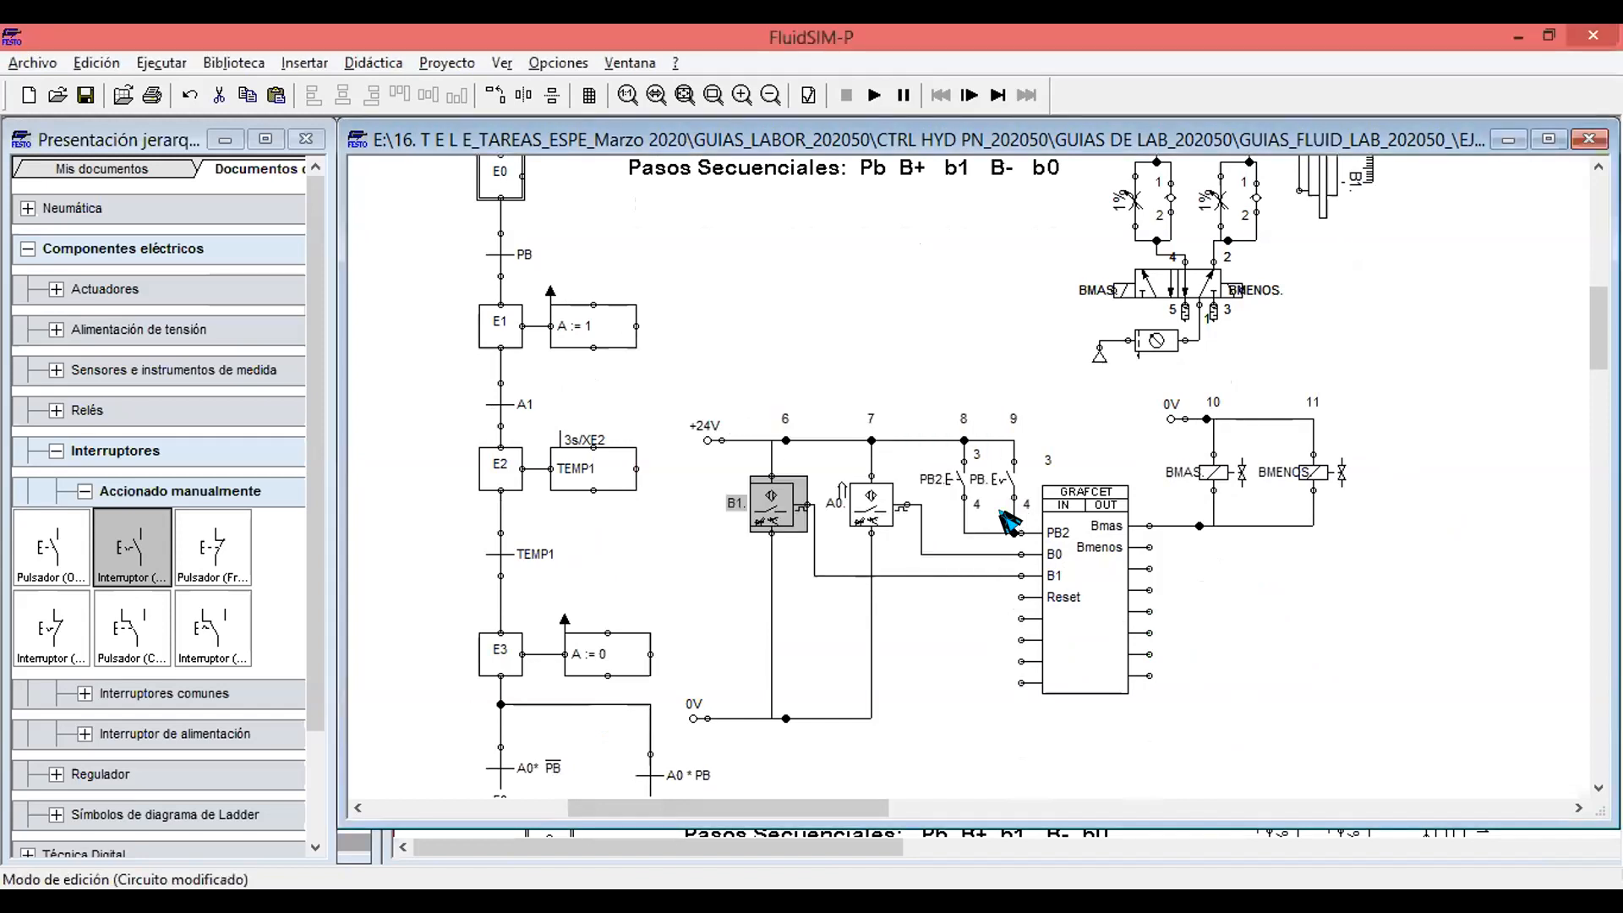
left_click(864, 506)
double_click(865, 509)
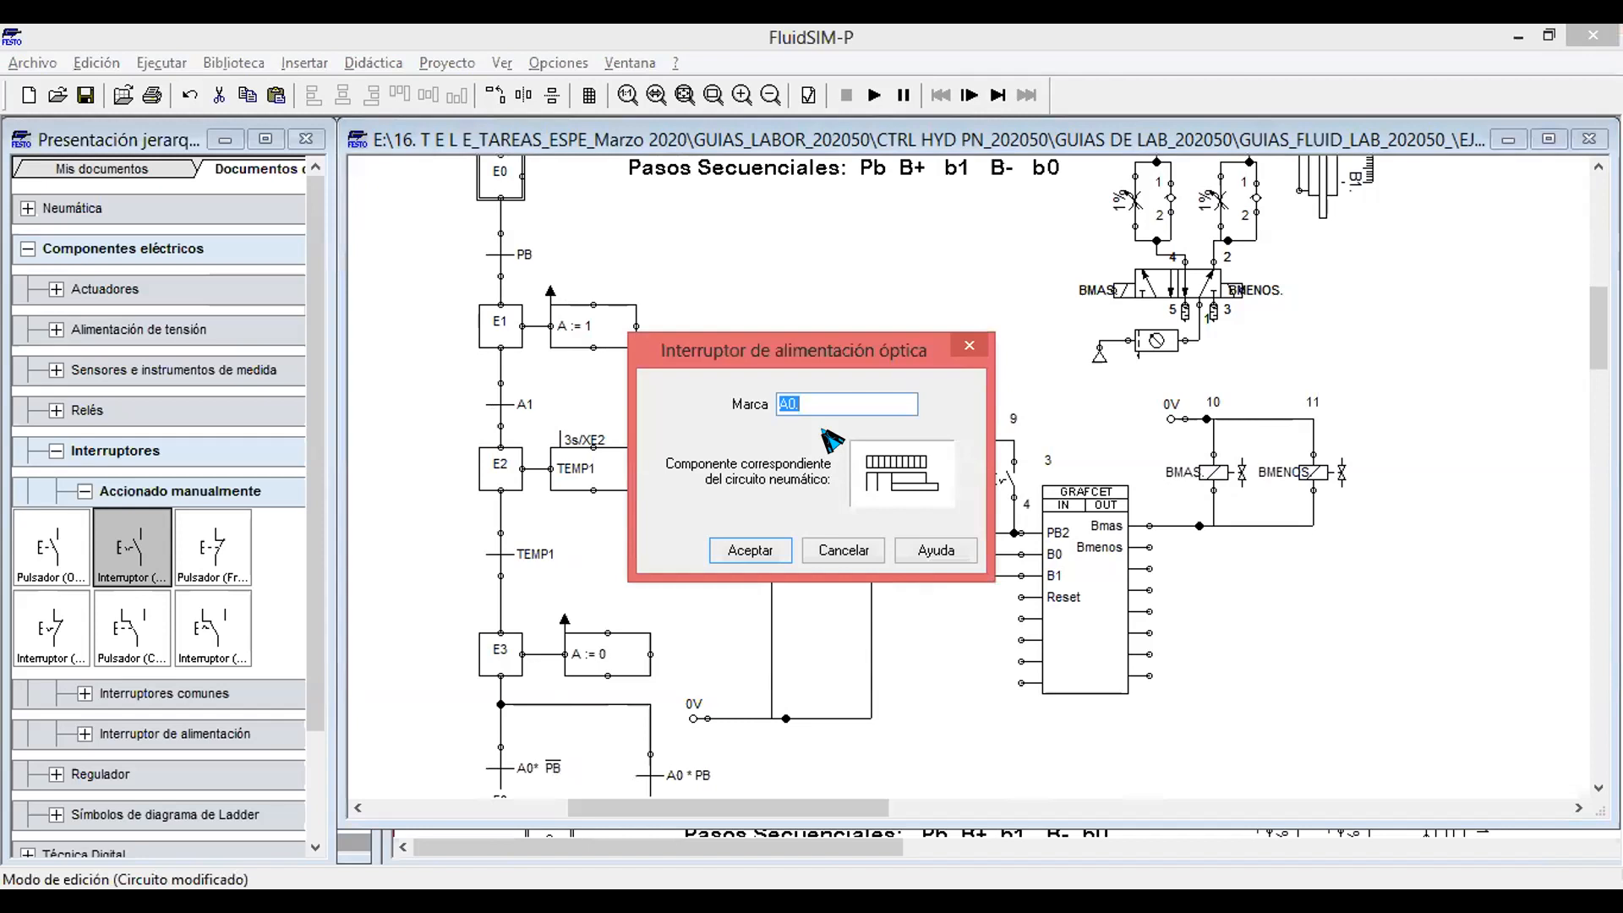
type("b0.")
key("Return")
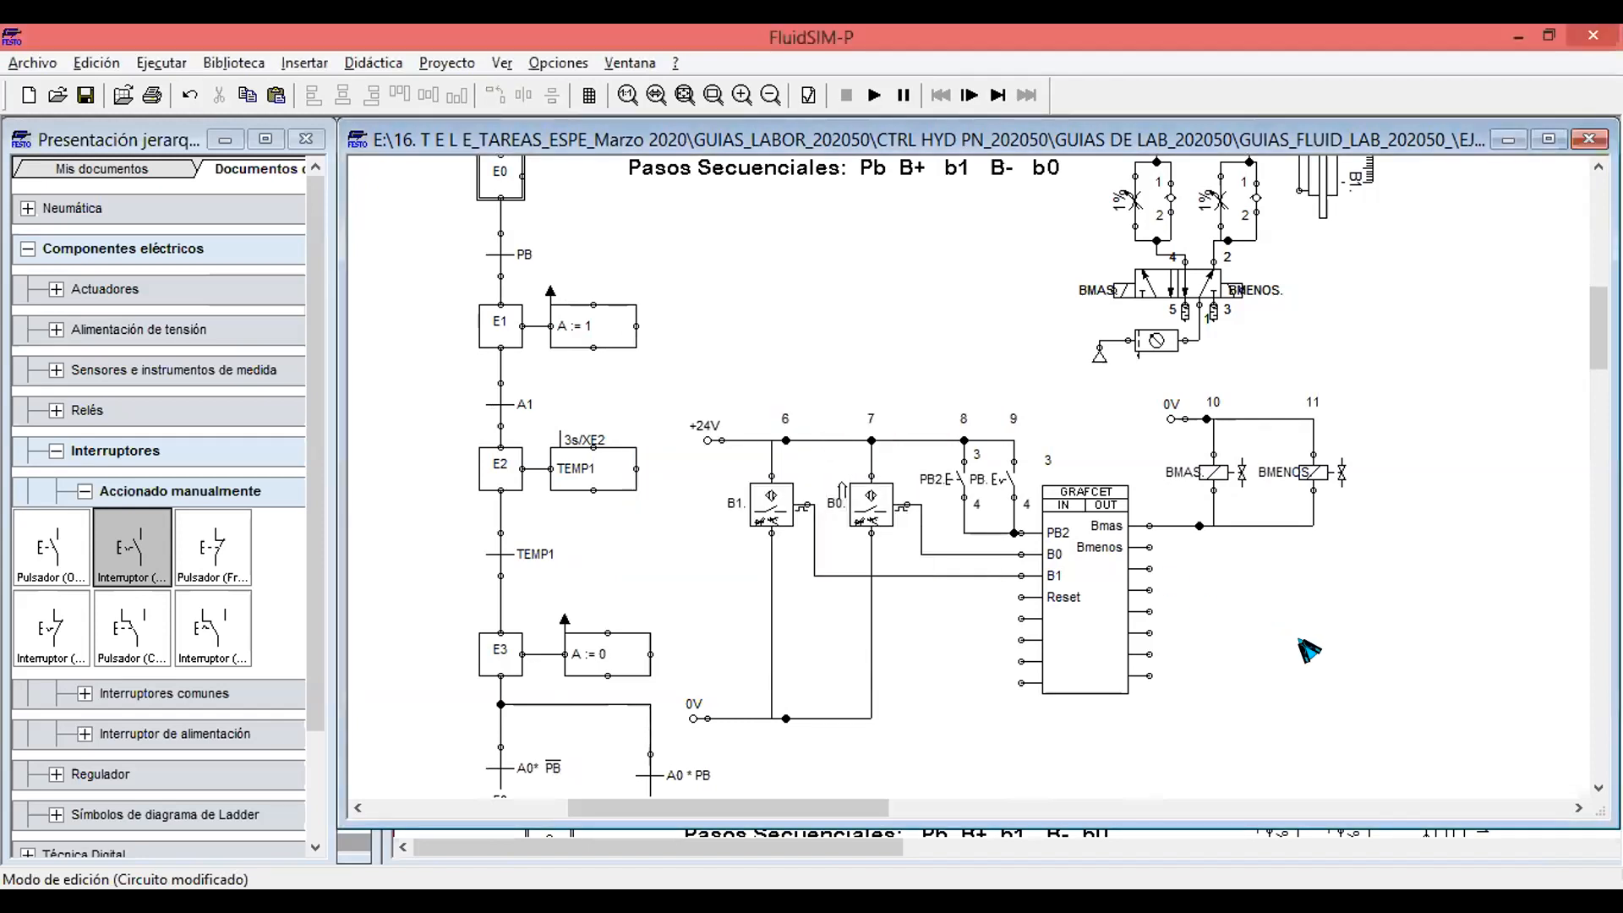
Copy the PB2 pushbutton to the free area below it, and shift the GRAFCET block with both output solenoids to the right.
left_click(960, 481)
left_click_drag(962, 482, 919, 616)
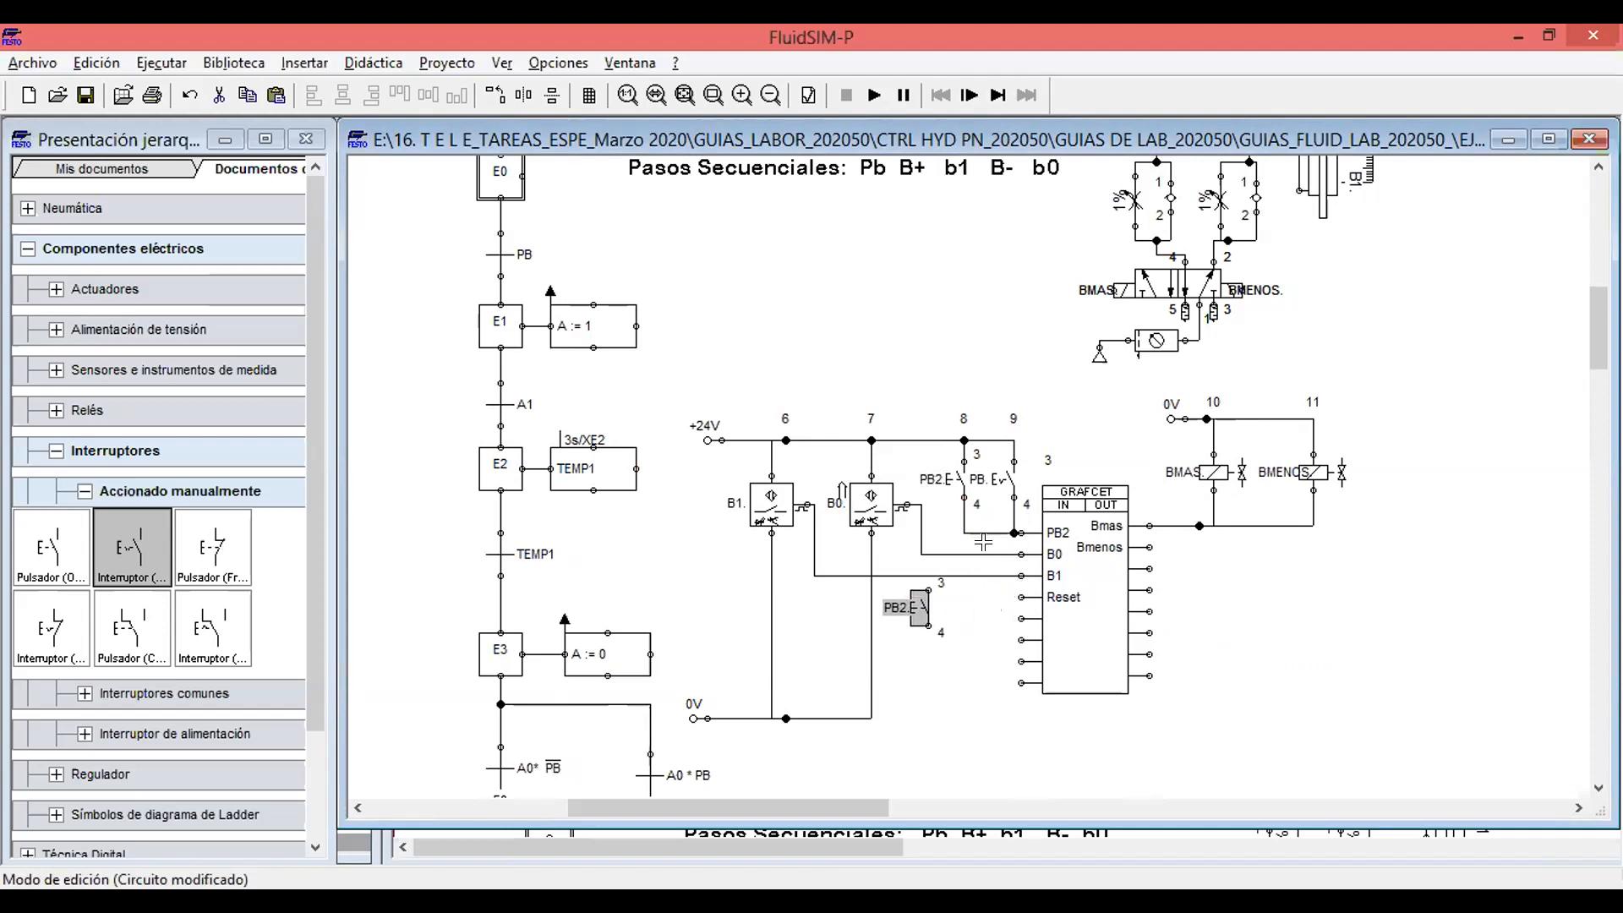
mouse_move(939, 416)
left_mouse_down()
mouse_move(972, 488)
mouse_move(947, 401)
mouse_move(1047, 465)
mouse_move(1391, 764)
mouse_move(1388, 725)
left_mouse_up()
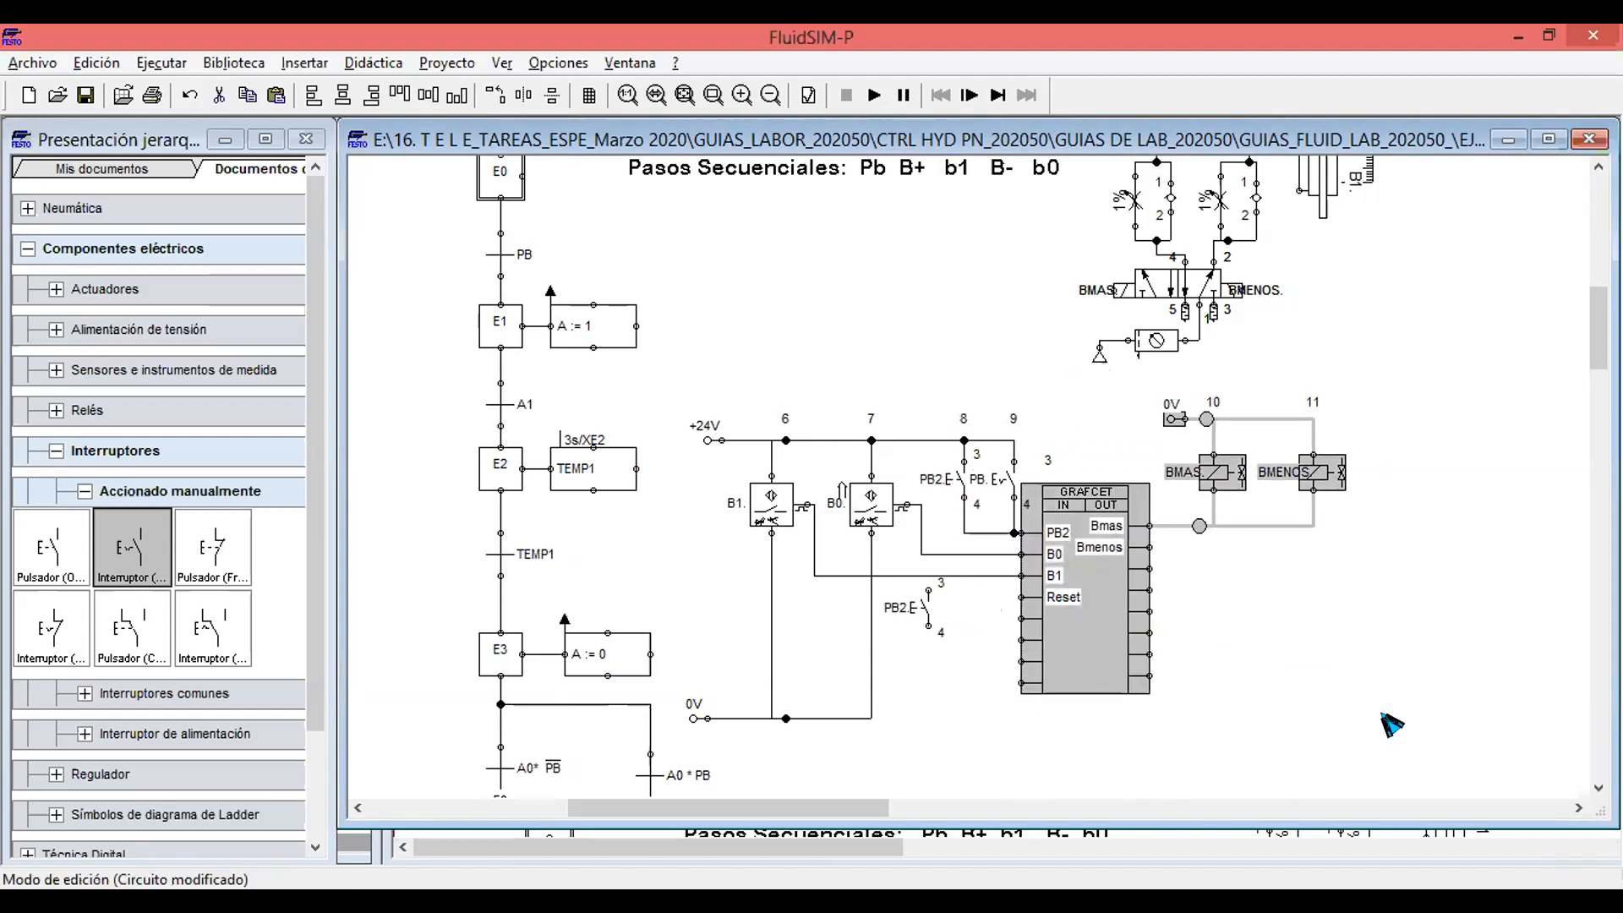
key("Right")
key("Right")
key("Right")
key("Right")
key("Right")
key("Right")
key("Right")
key("Right")
key("Right")
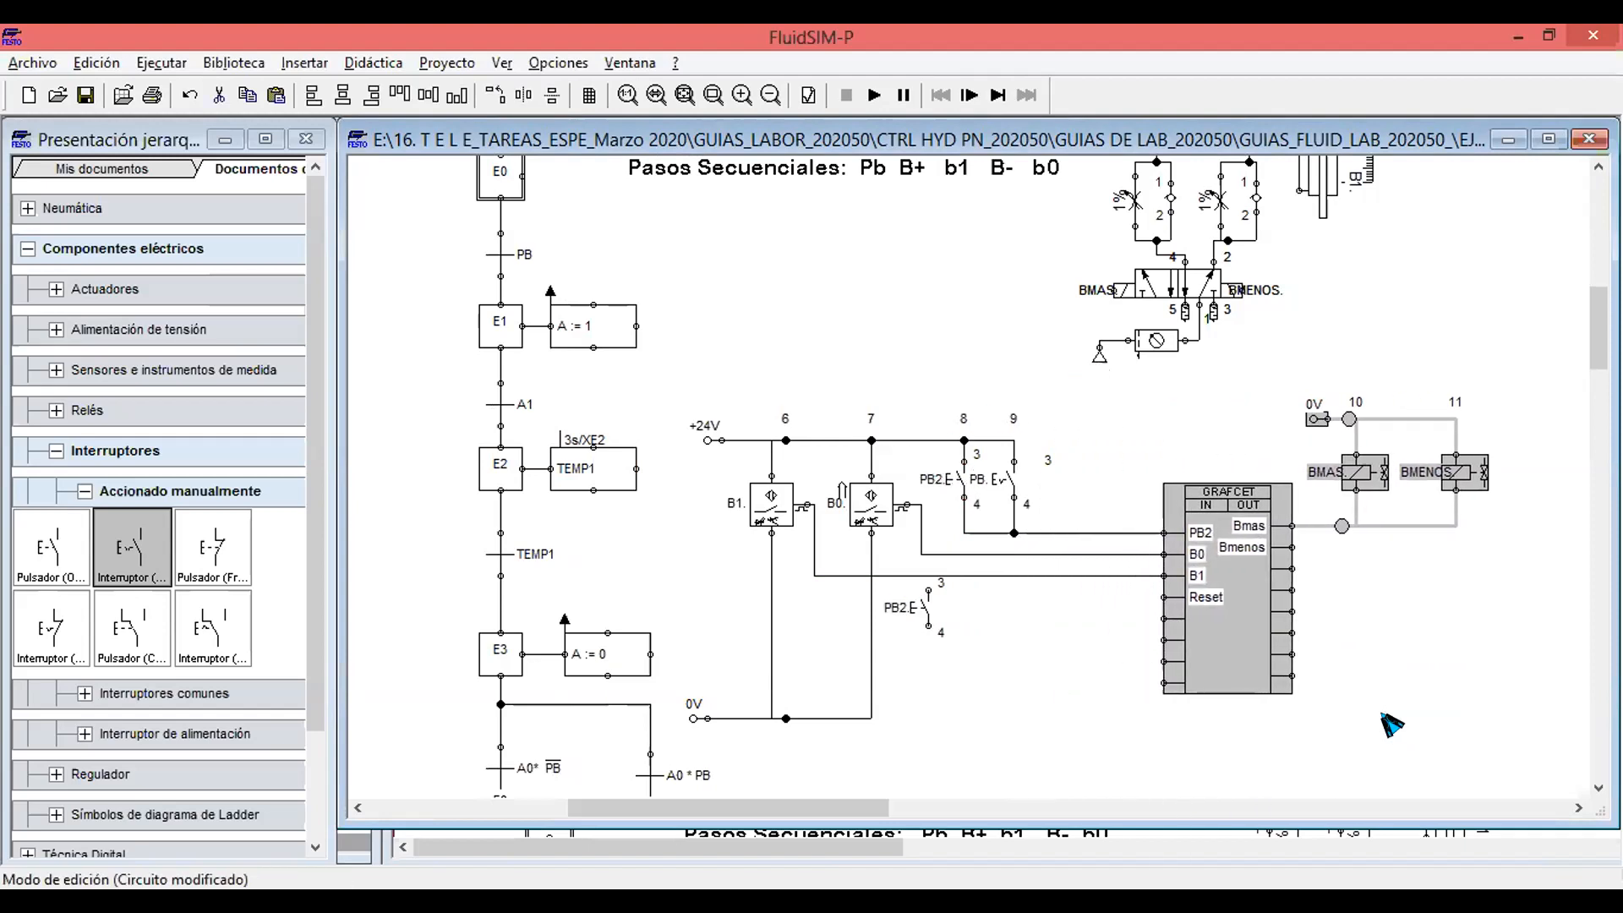
Shift the parallel PB2 and PB contacts with their wiring to the right, closer to the GRAFCET block.
left_click_drag(926, 412, 1075, 554)
key("Right")
key("Right")
key("Right")
key("Right")
key("Right")
key("Right")
key("Right")
key("Right")
key("Right")
key("Right")
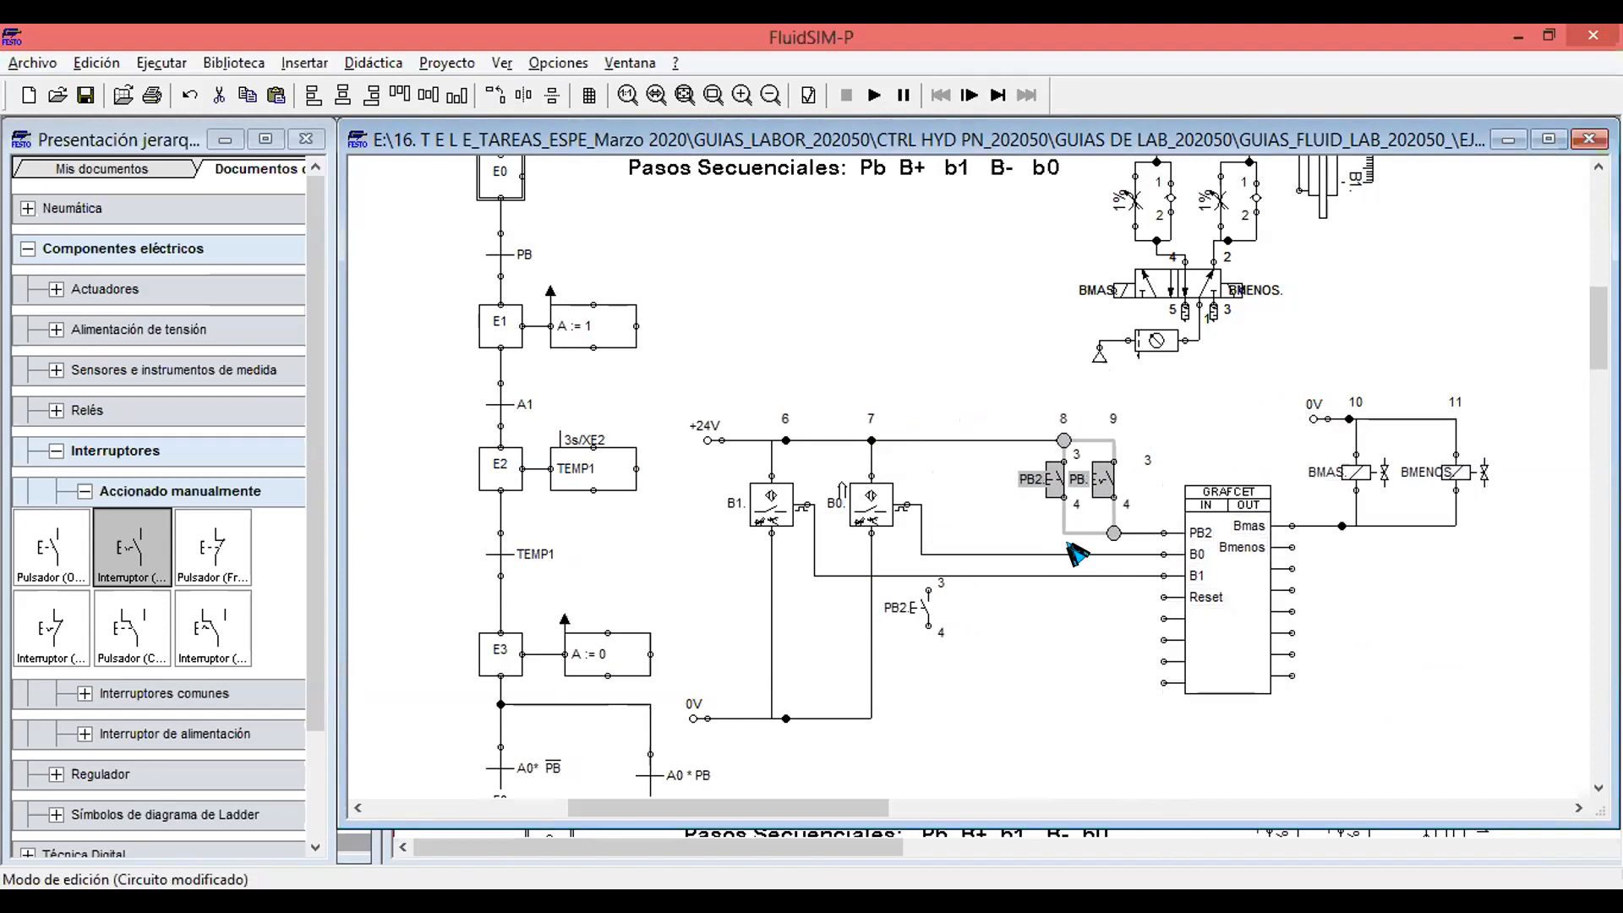
Place the copied pushbutton between the B0 sensor and PB2, and wire it from the +24V line to the Reset input.
left_click_drag(934, 612, 980, 499)
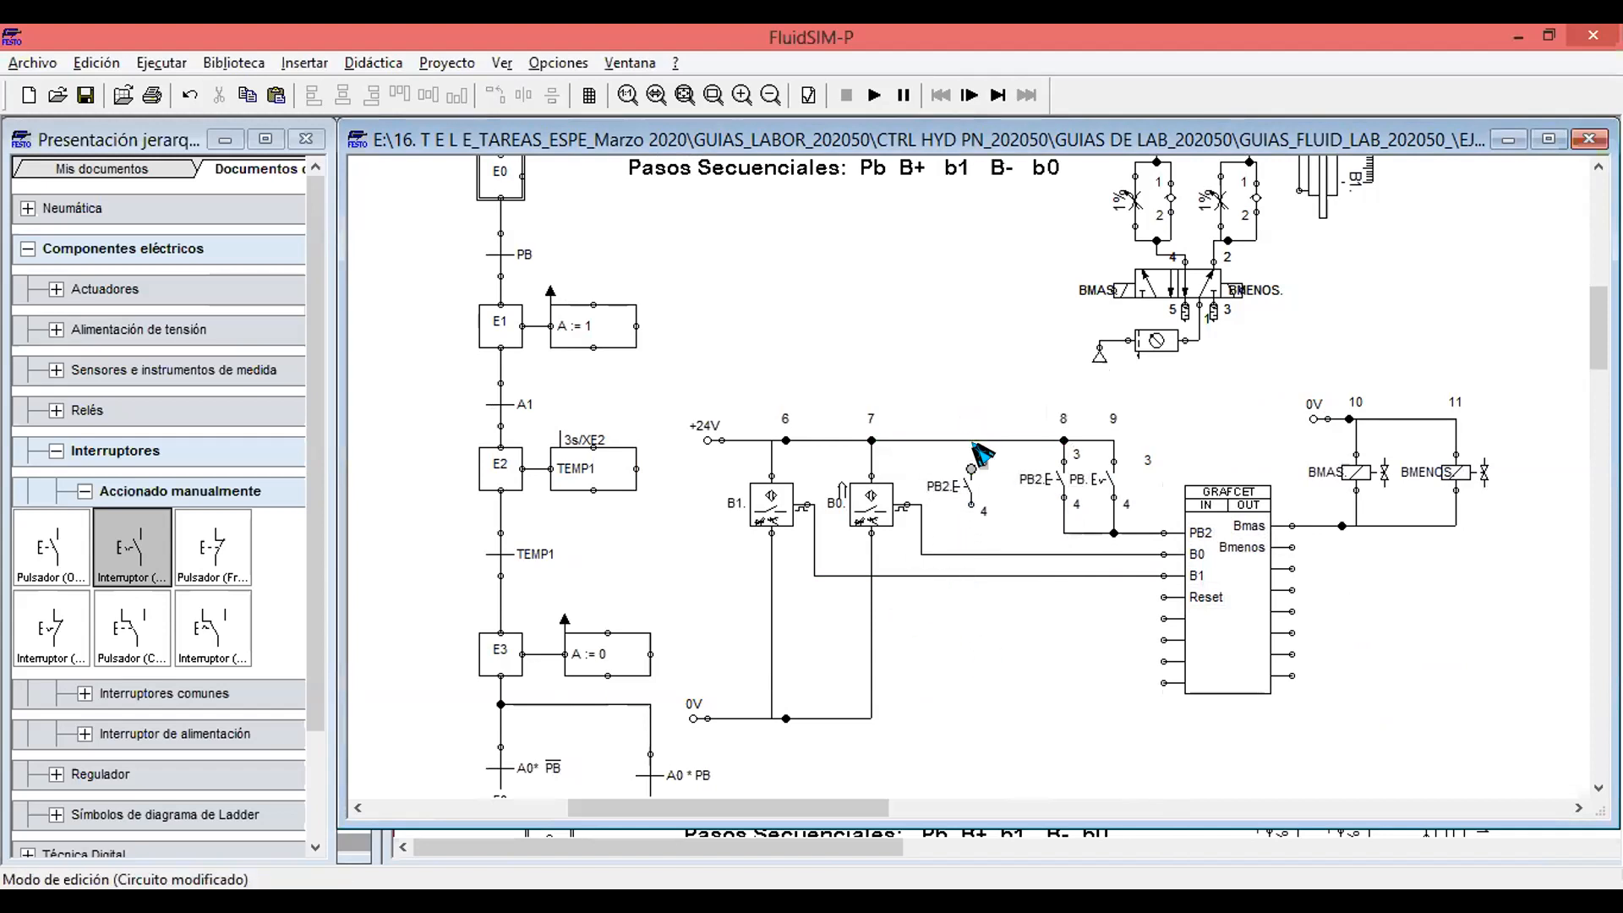
left_click_drag(963, 435, 965, 439)
left_click_drag(971, 505, 984, 596)
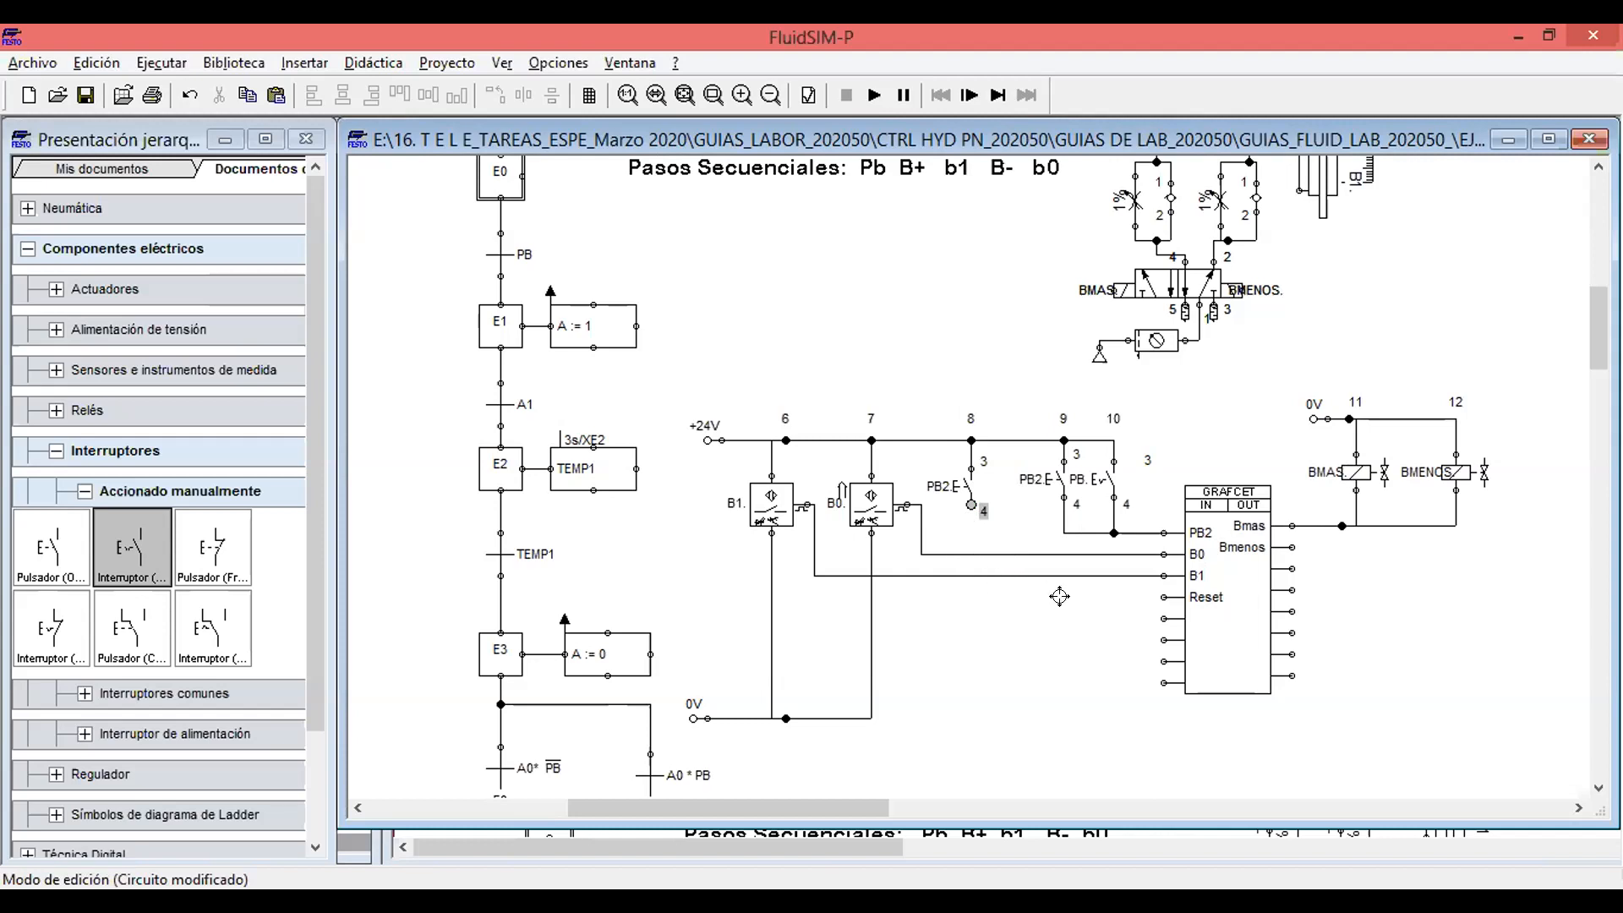
left_click_drag(1155, 592, 1157, 595)
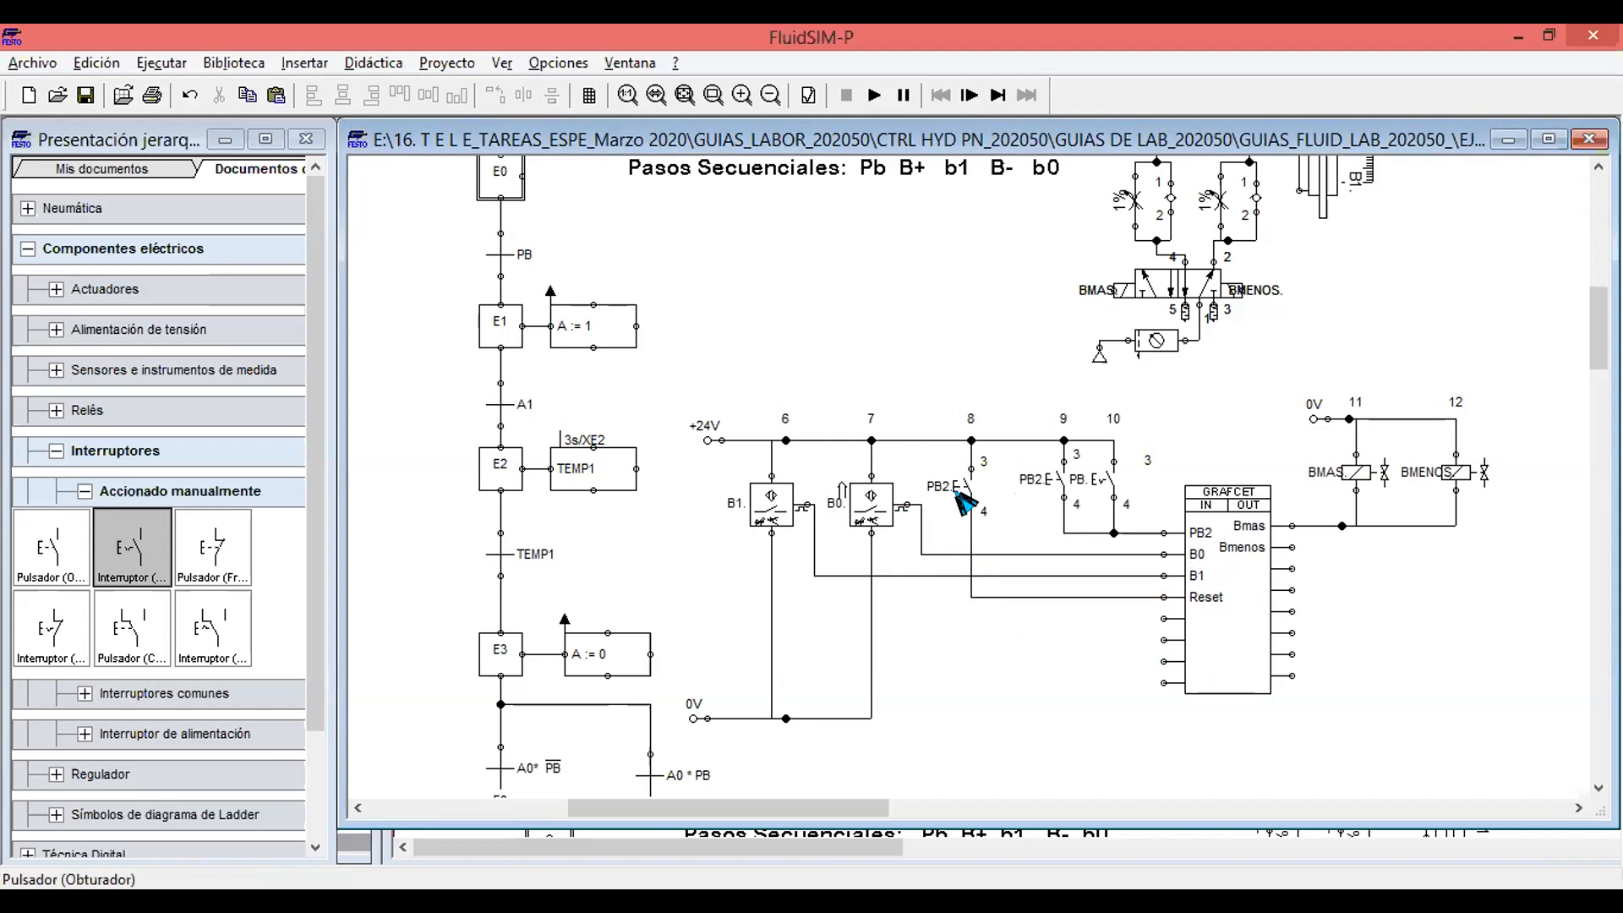
Label the pushbutton wired to the Reset input as Reset with a trailing period.
left_click(979, 493)
double_click(979, 493)
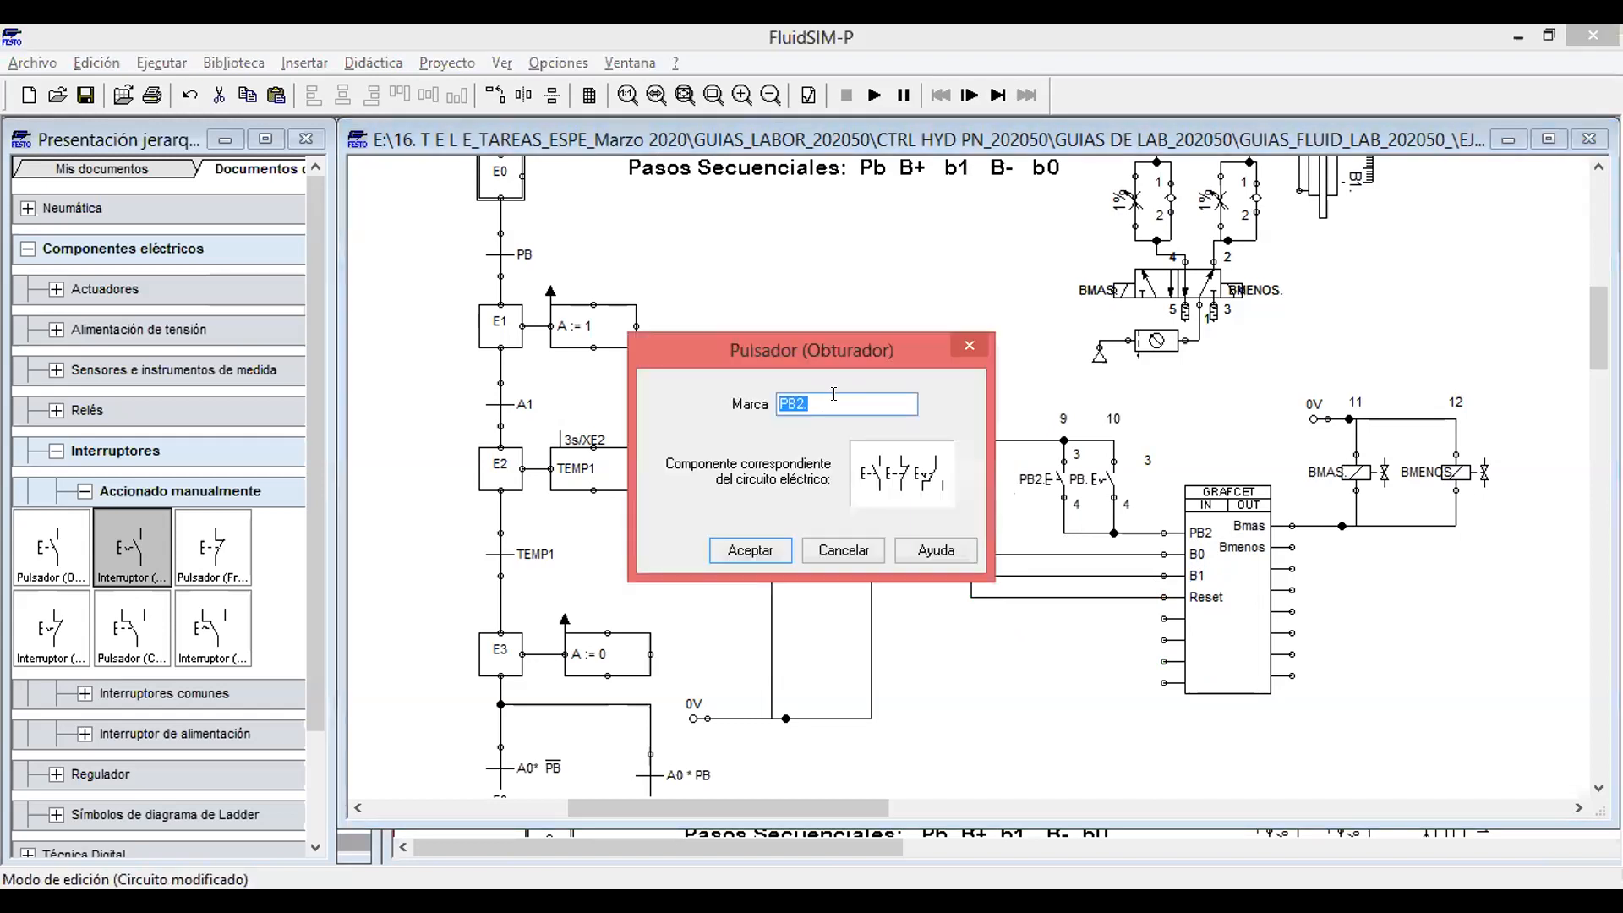
type("Reset.")
key("Return")
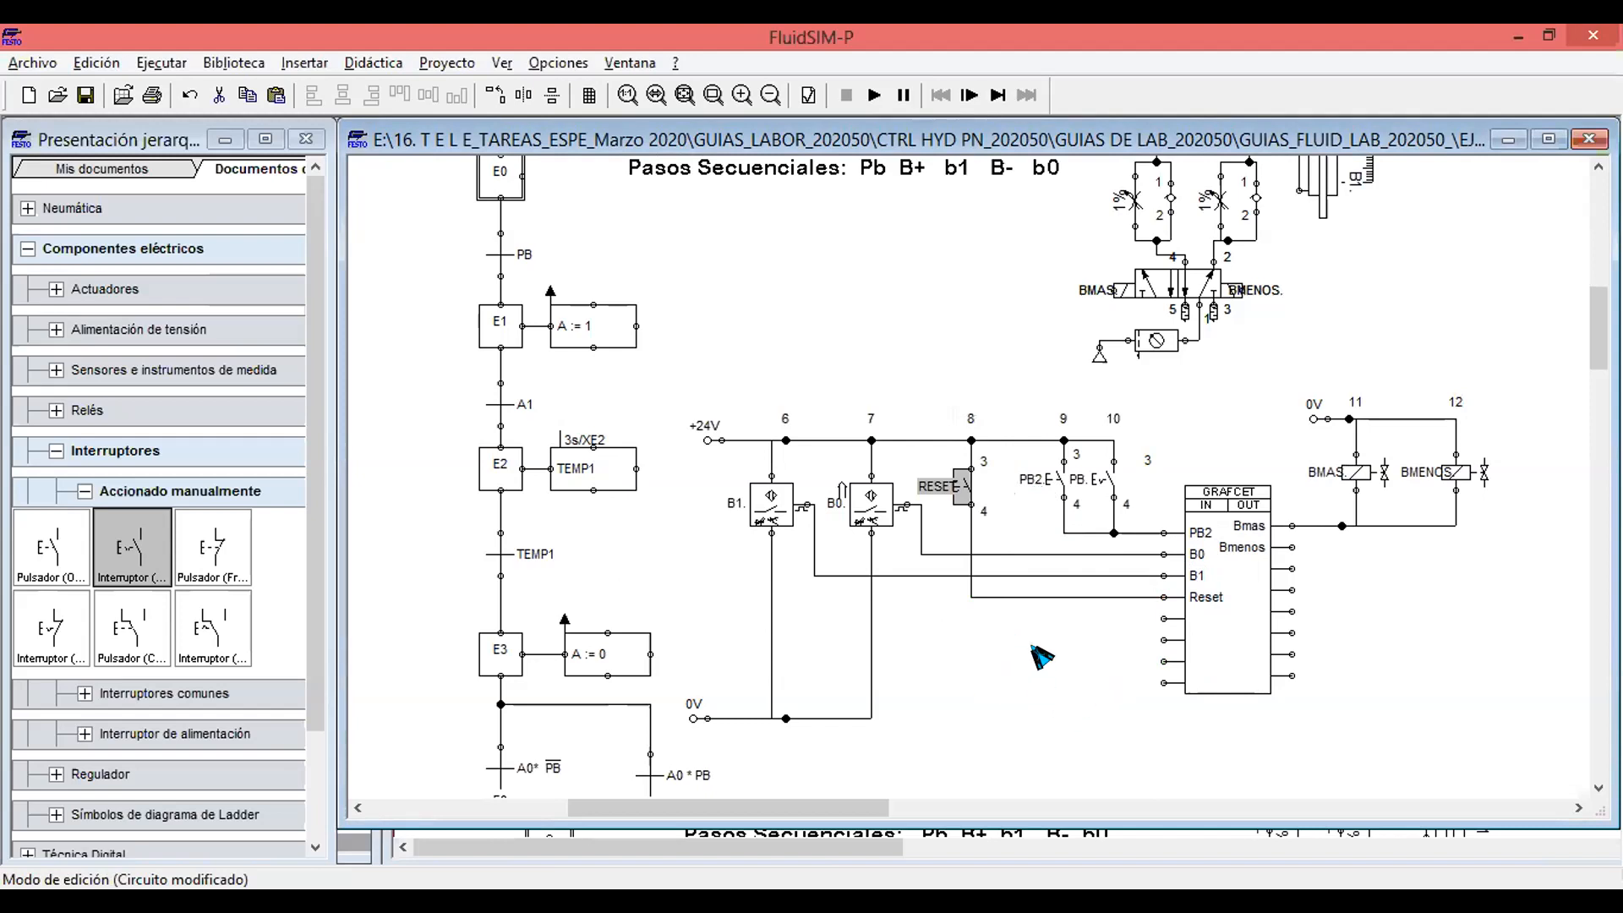
Shift the B1 and B0 sensors, the Reset pushbutton and their supply terminals slightly right, away from the GRAFCET sequence chart.
scroll(1032, 648, "down", 1)
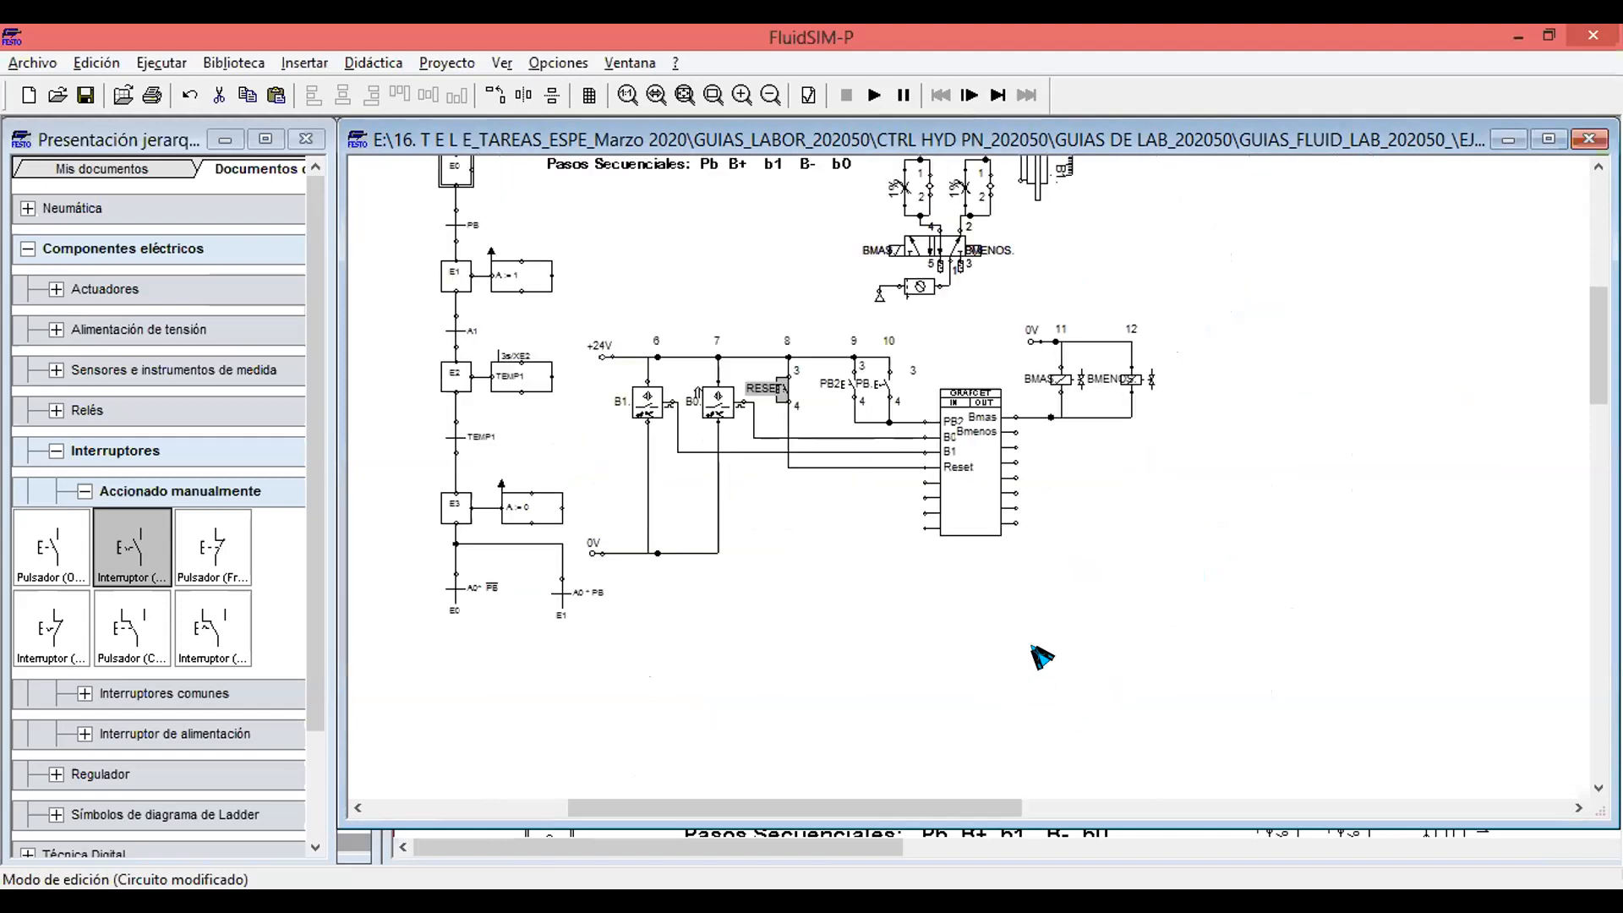
scroll(1032, 647, "up", 1)
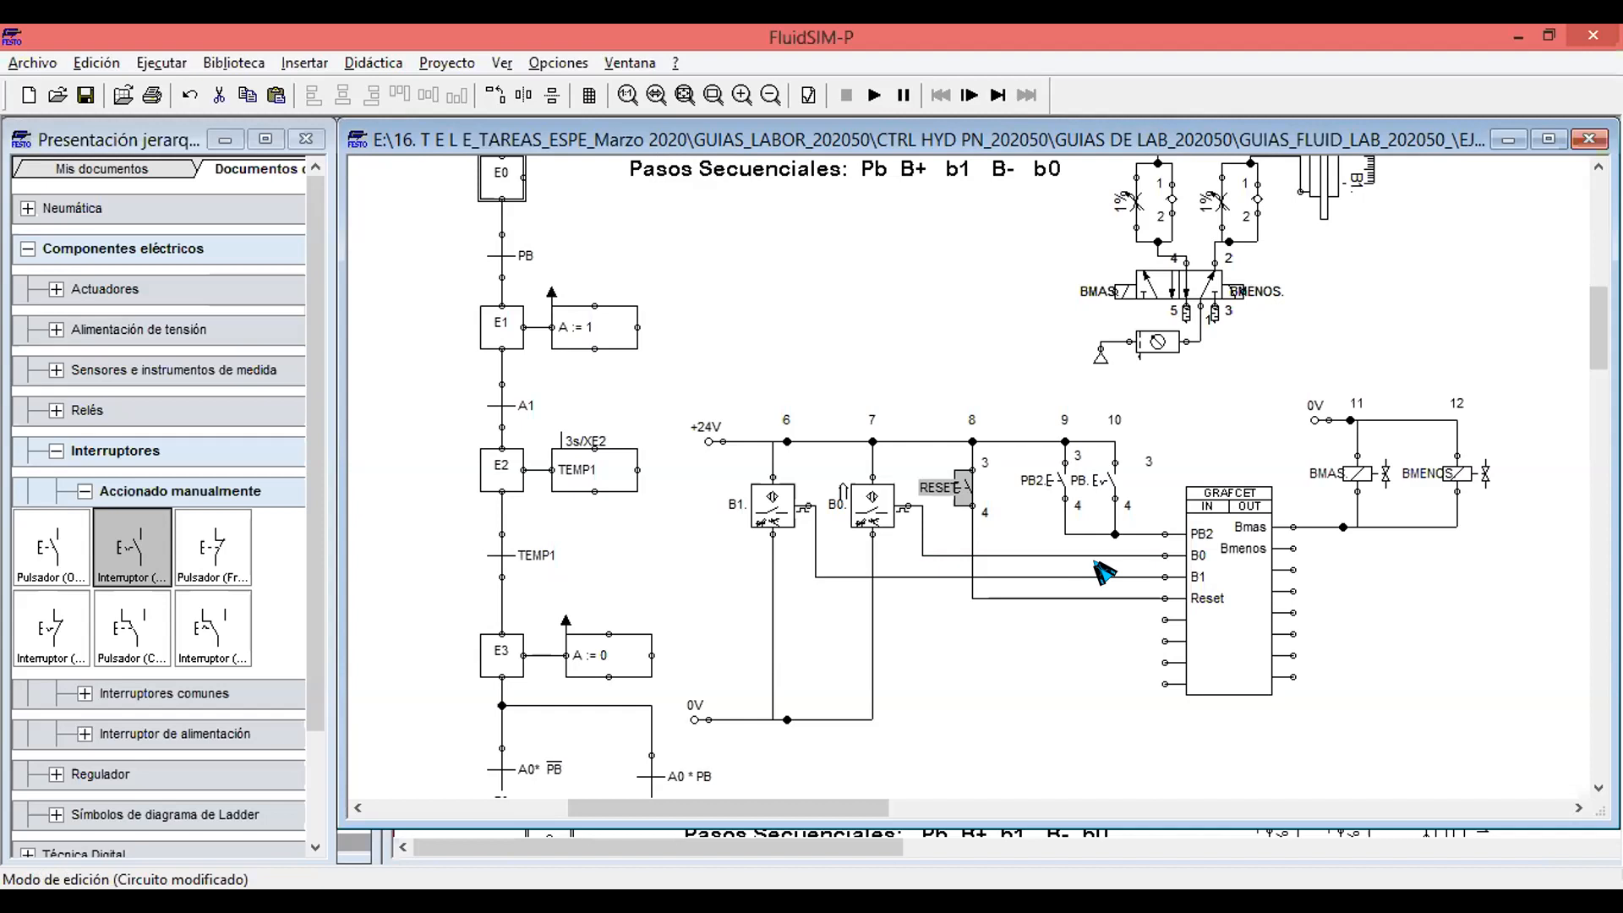
left_click_drag(677, 395, 1014, 738)
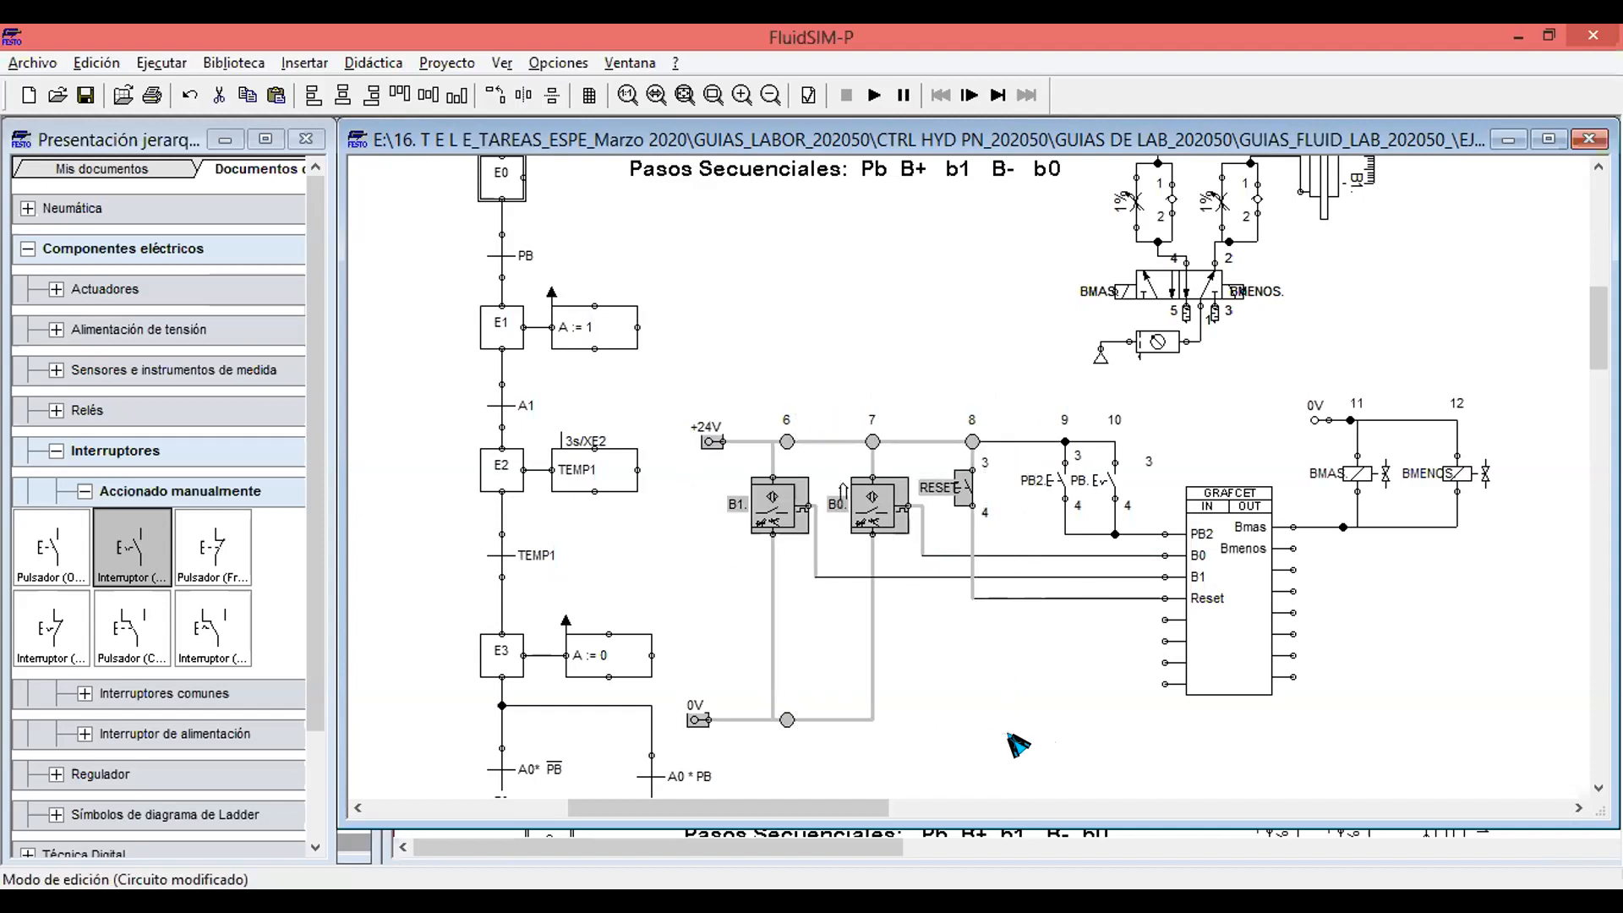
key("Right")
key("Right")
key("Right")
key("Right")
key("Right")
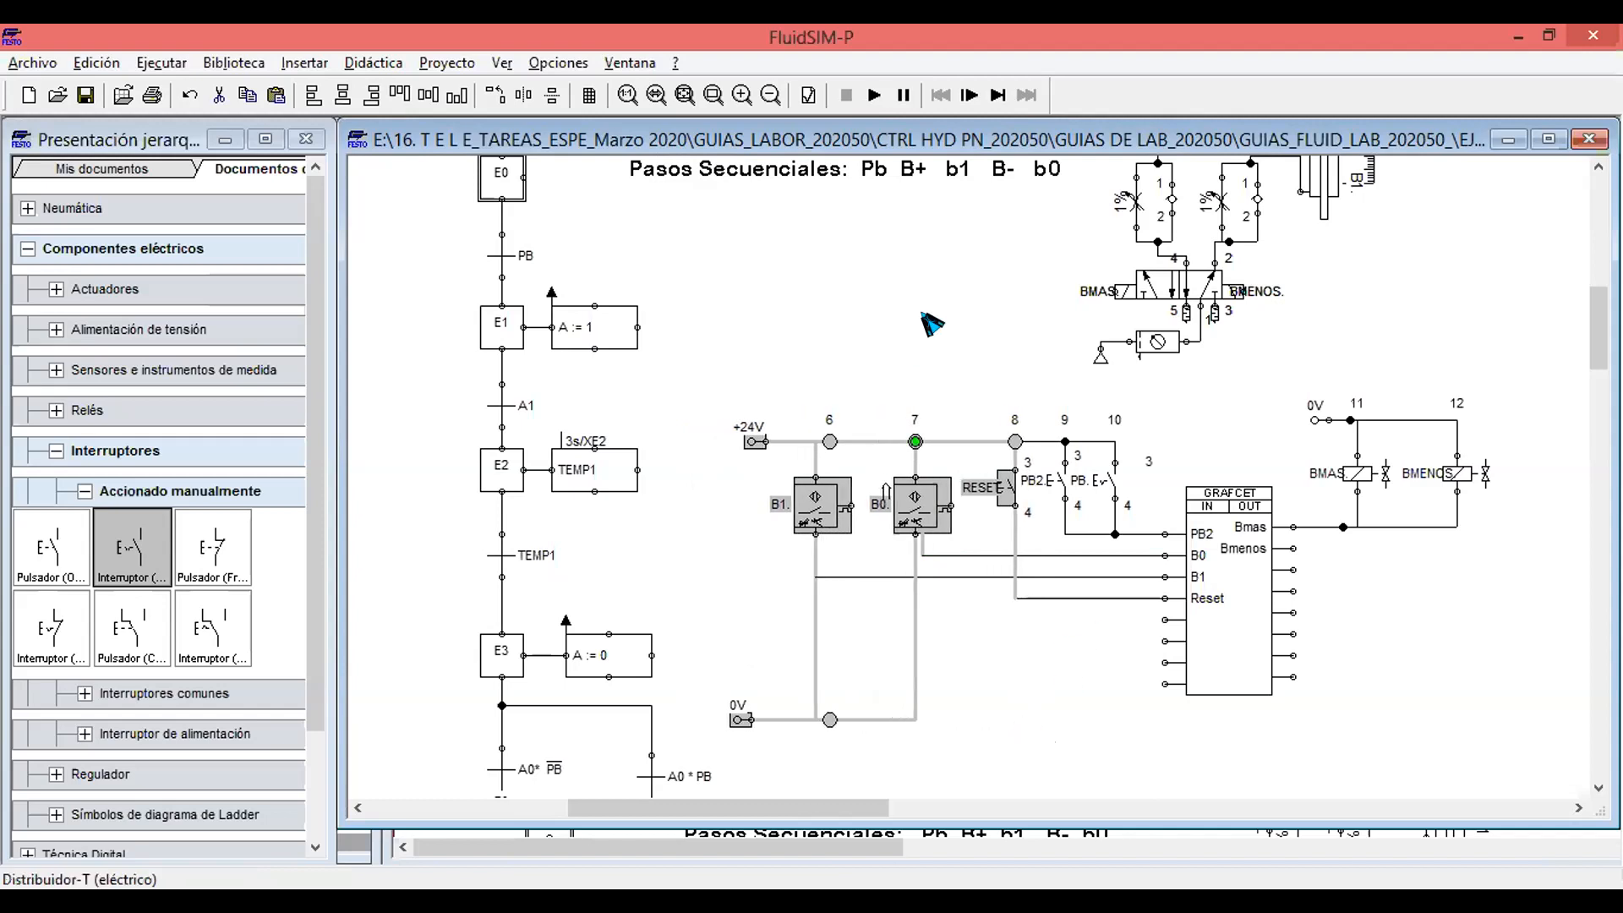
left_click(923, 316)
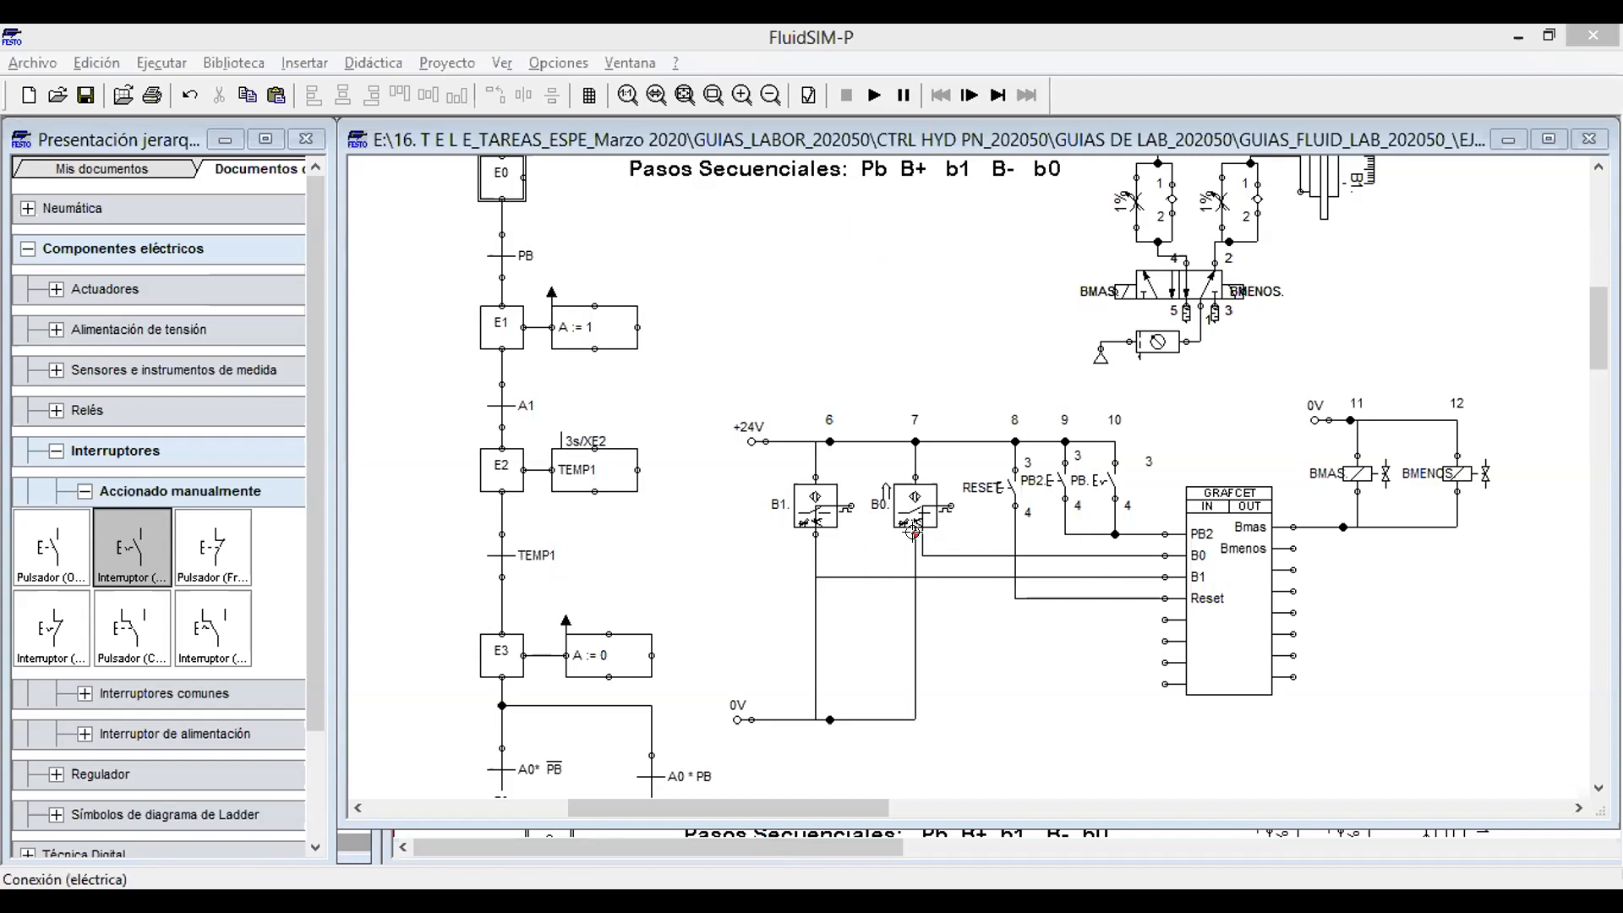
Move the start of the GRAFCET B0 input wire from the sensor's lower supply terminal to the B0 sensor's signal output.
left_click(913, 531)
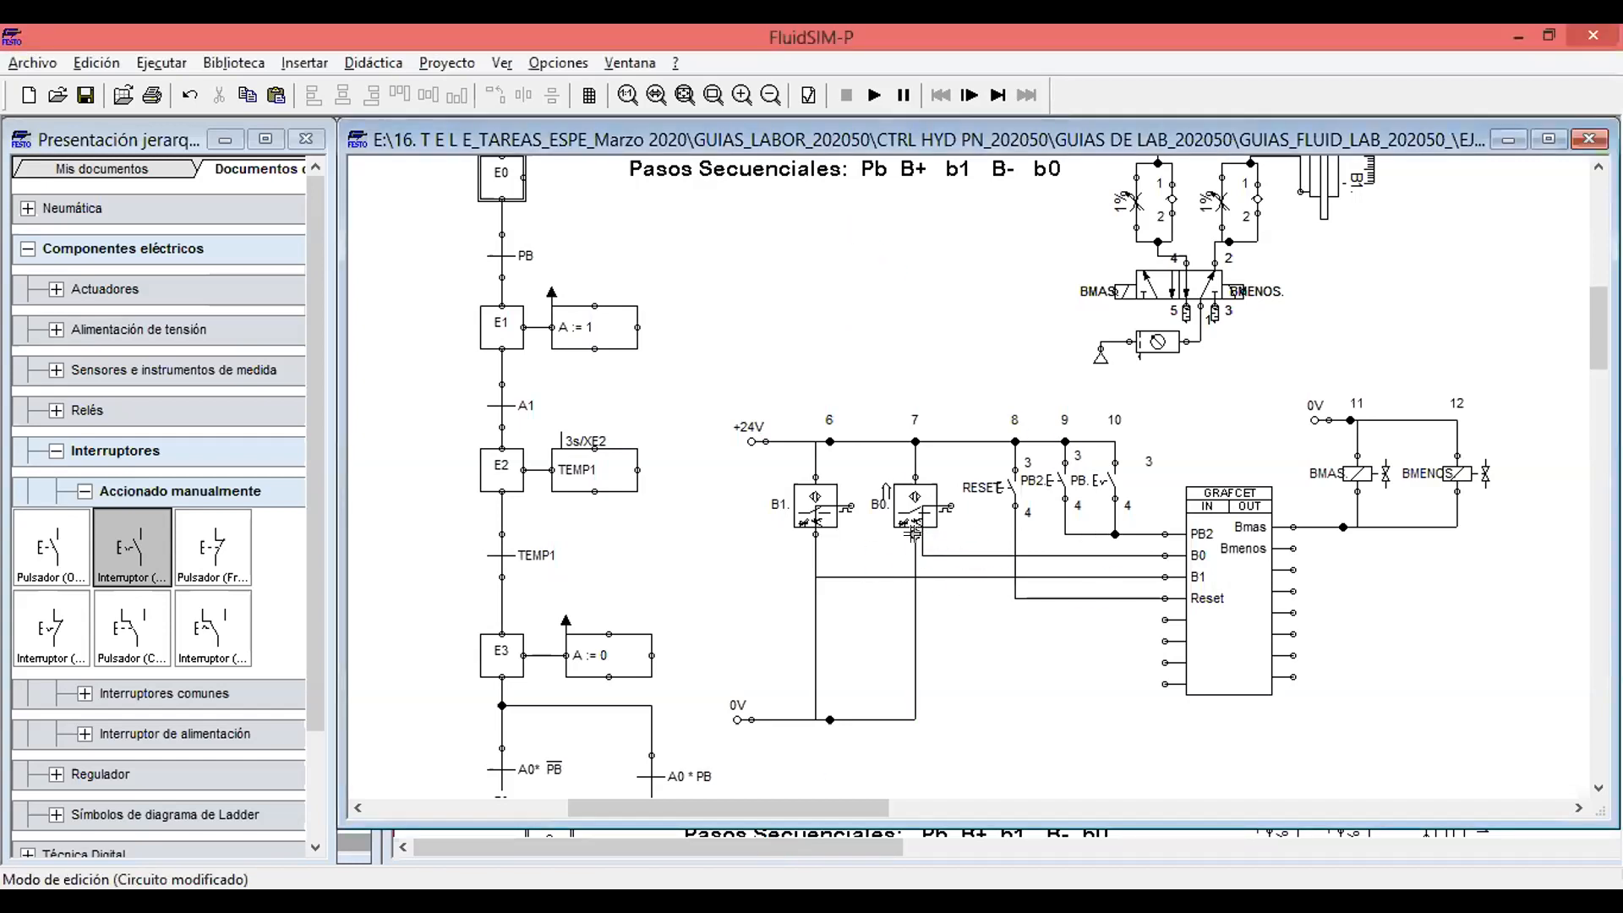
left_click_drag(913, 531, 949, 530)
left_click_drag(948, 530, 954, 533)
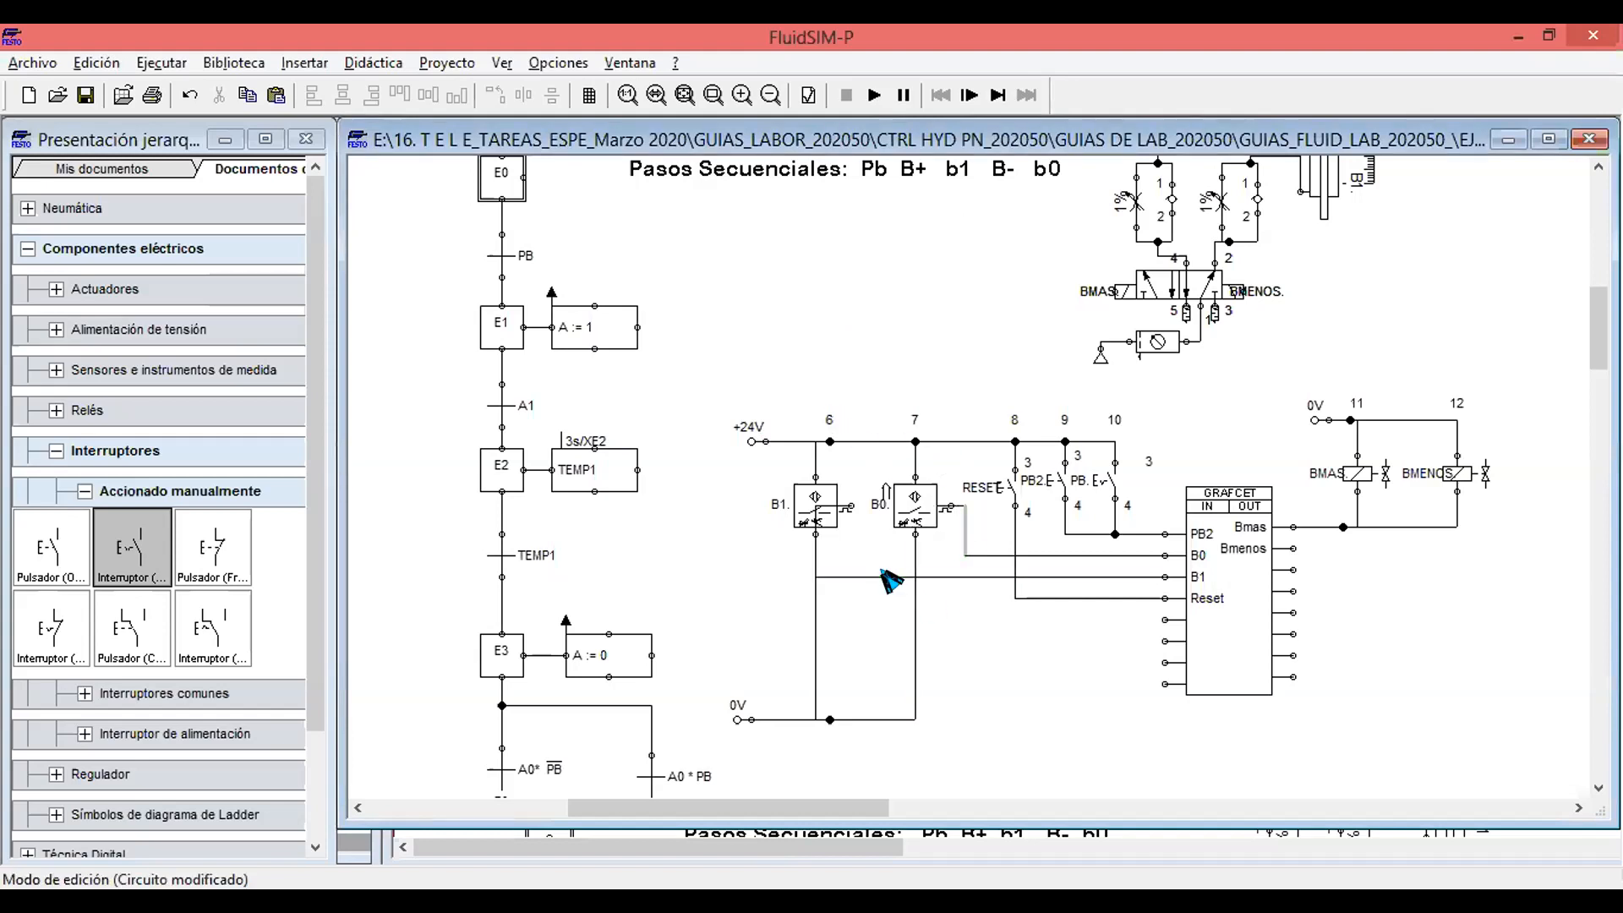
Delete the wire feeding the GRAFCET B1 input and connect the B1 sensor's signal output to that input.
left_click_drag(867, 569, 916, 611)
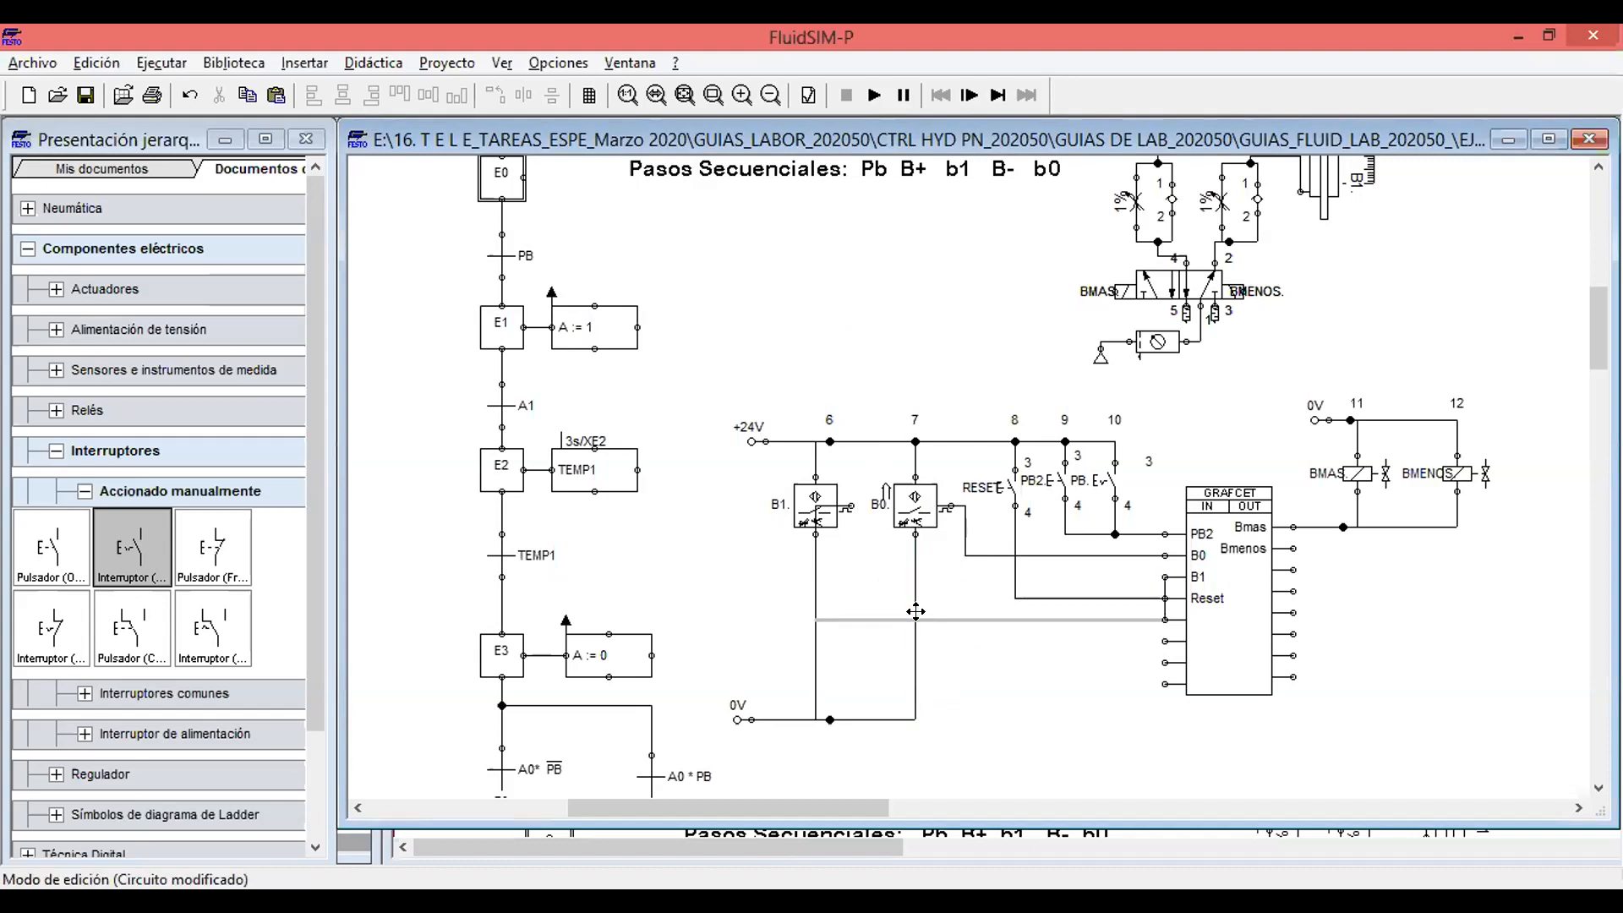
key("Delete")
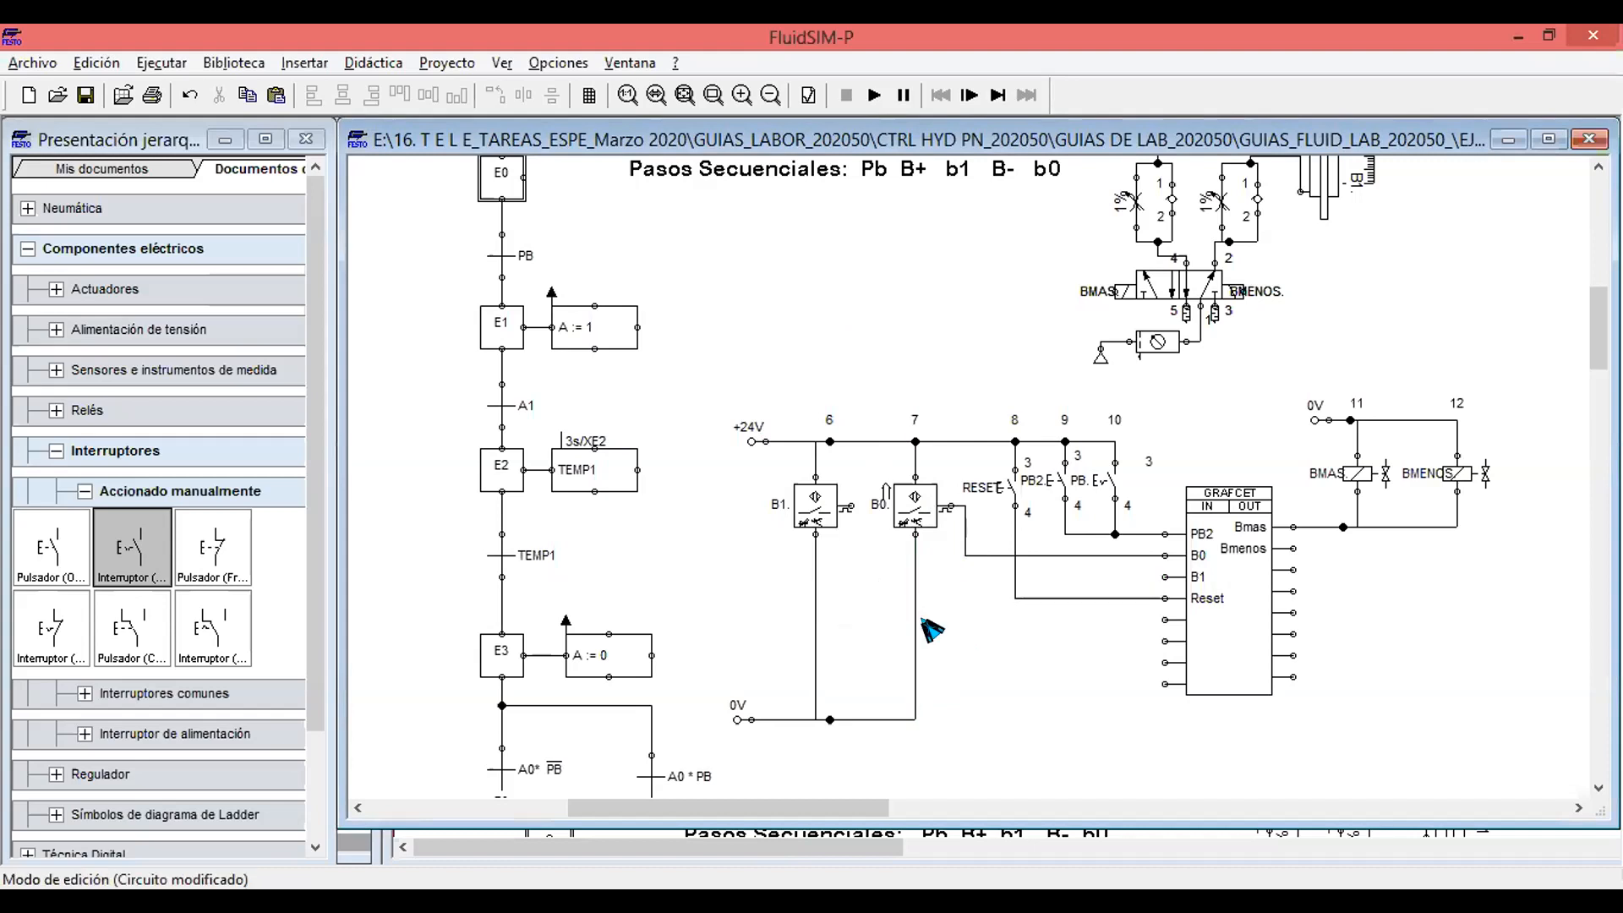
left_click_drag(848, 507, 1155, 568)
left_click_drag(976, 506, 947, 571)
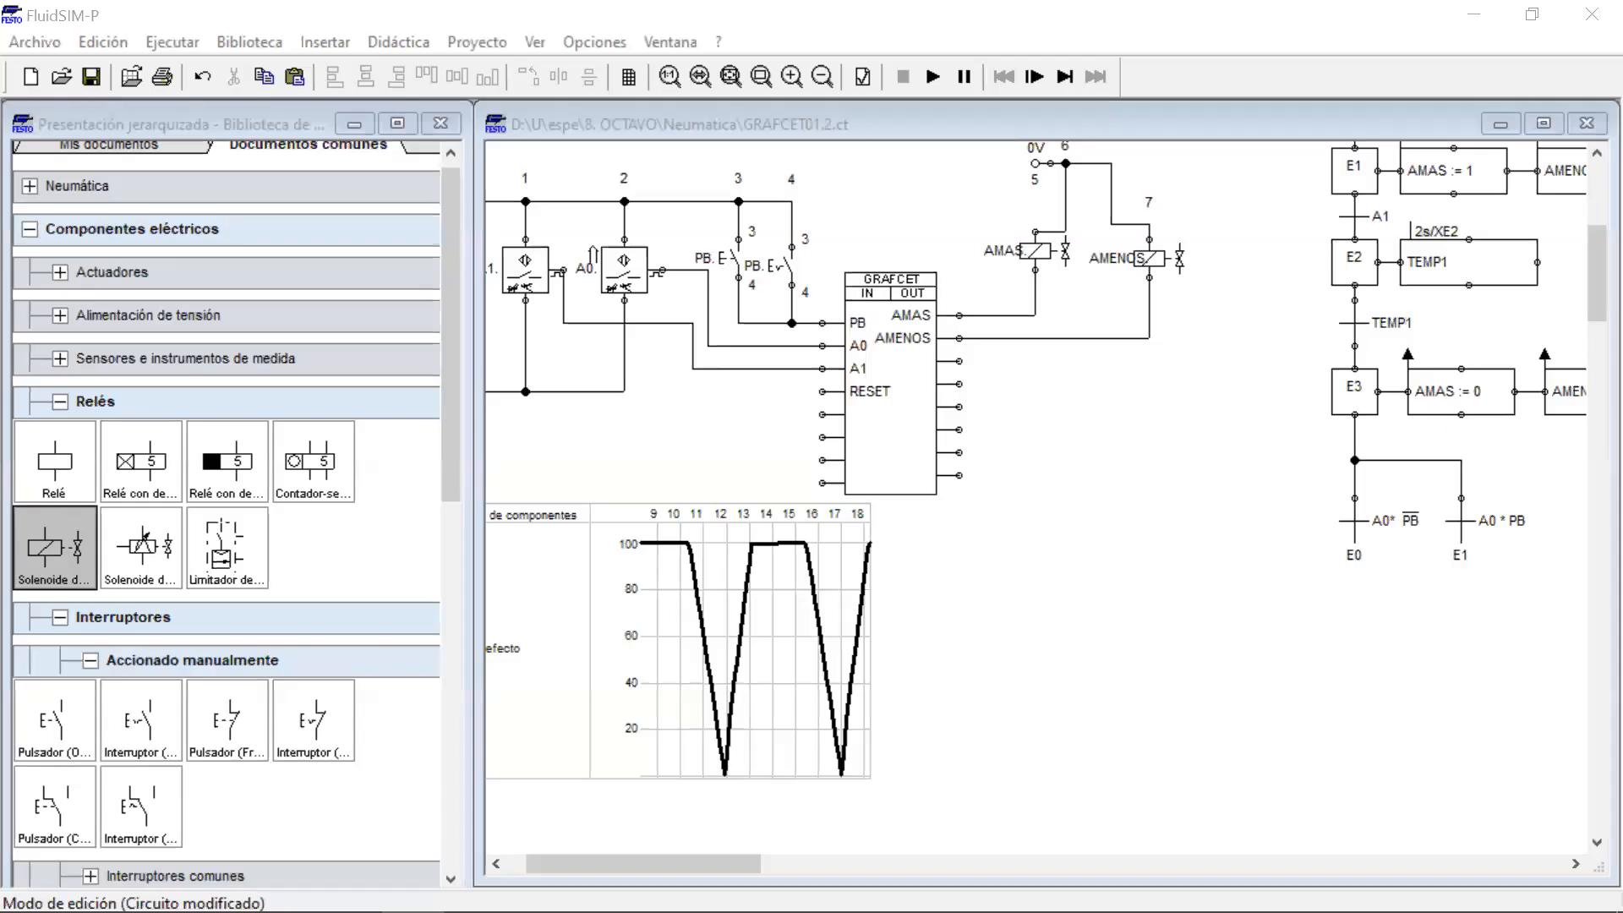
Switch to GRAFCET01.2.ct, simulate its AMAS/AMENOS circuit by actuating the PB pushbutton, examine the cycle and stop the simulation.
scroll(1203, 738, "up", 3)
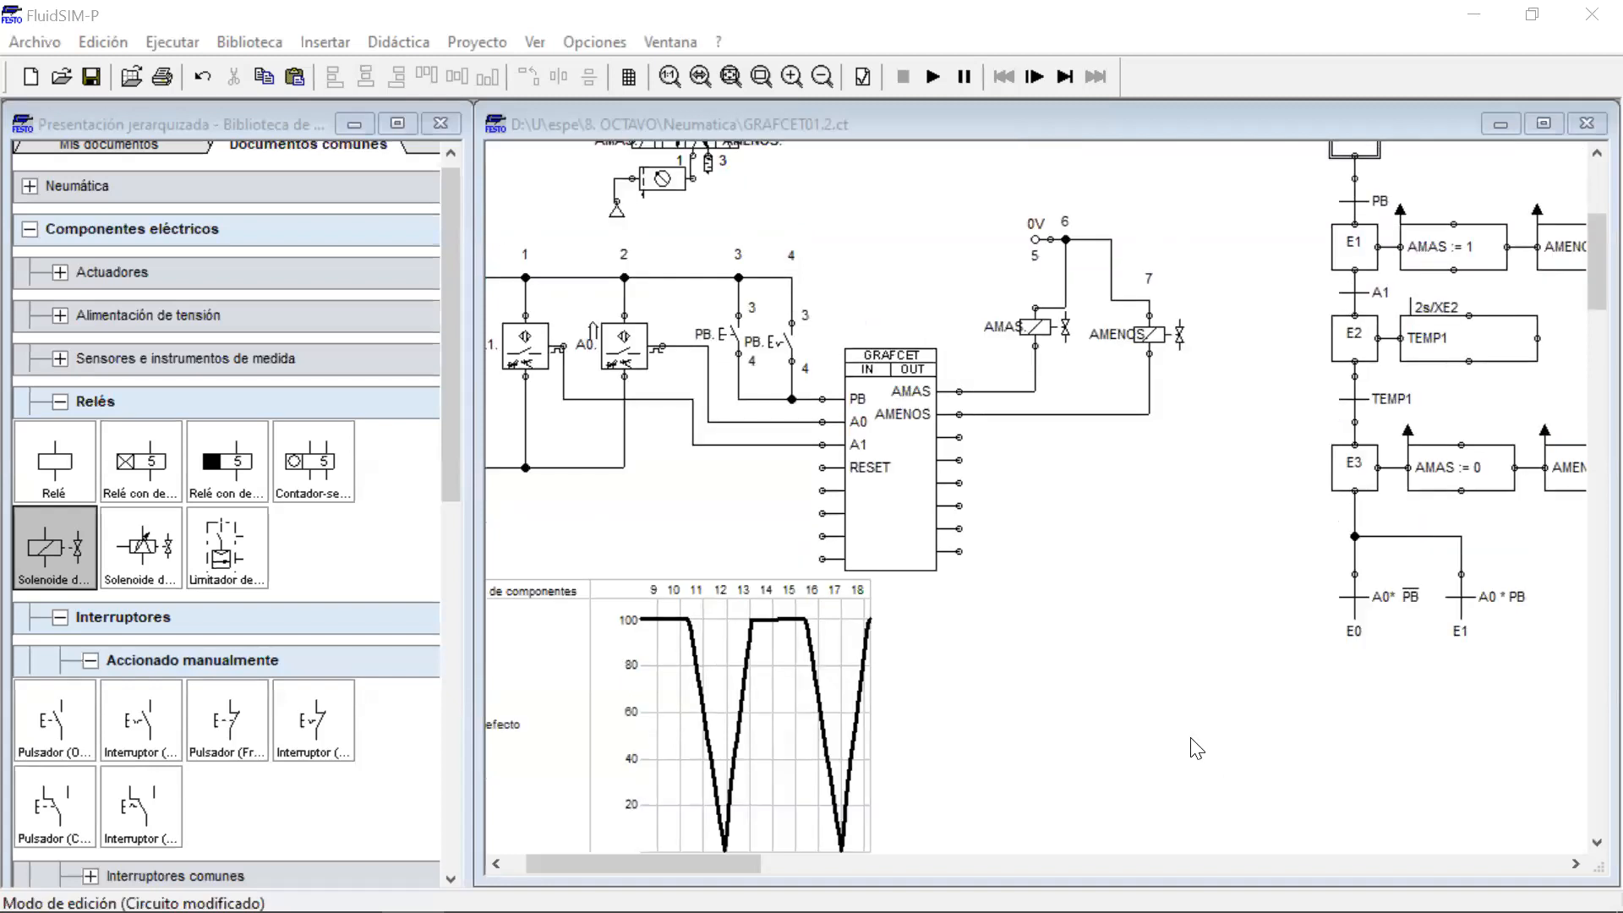
scroll(1197, 749, "up", 6)
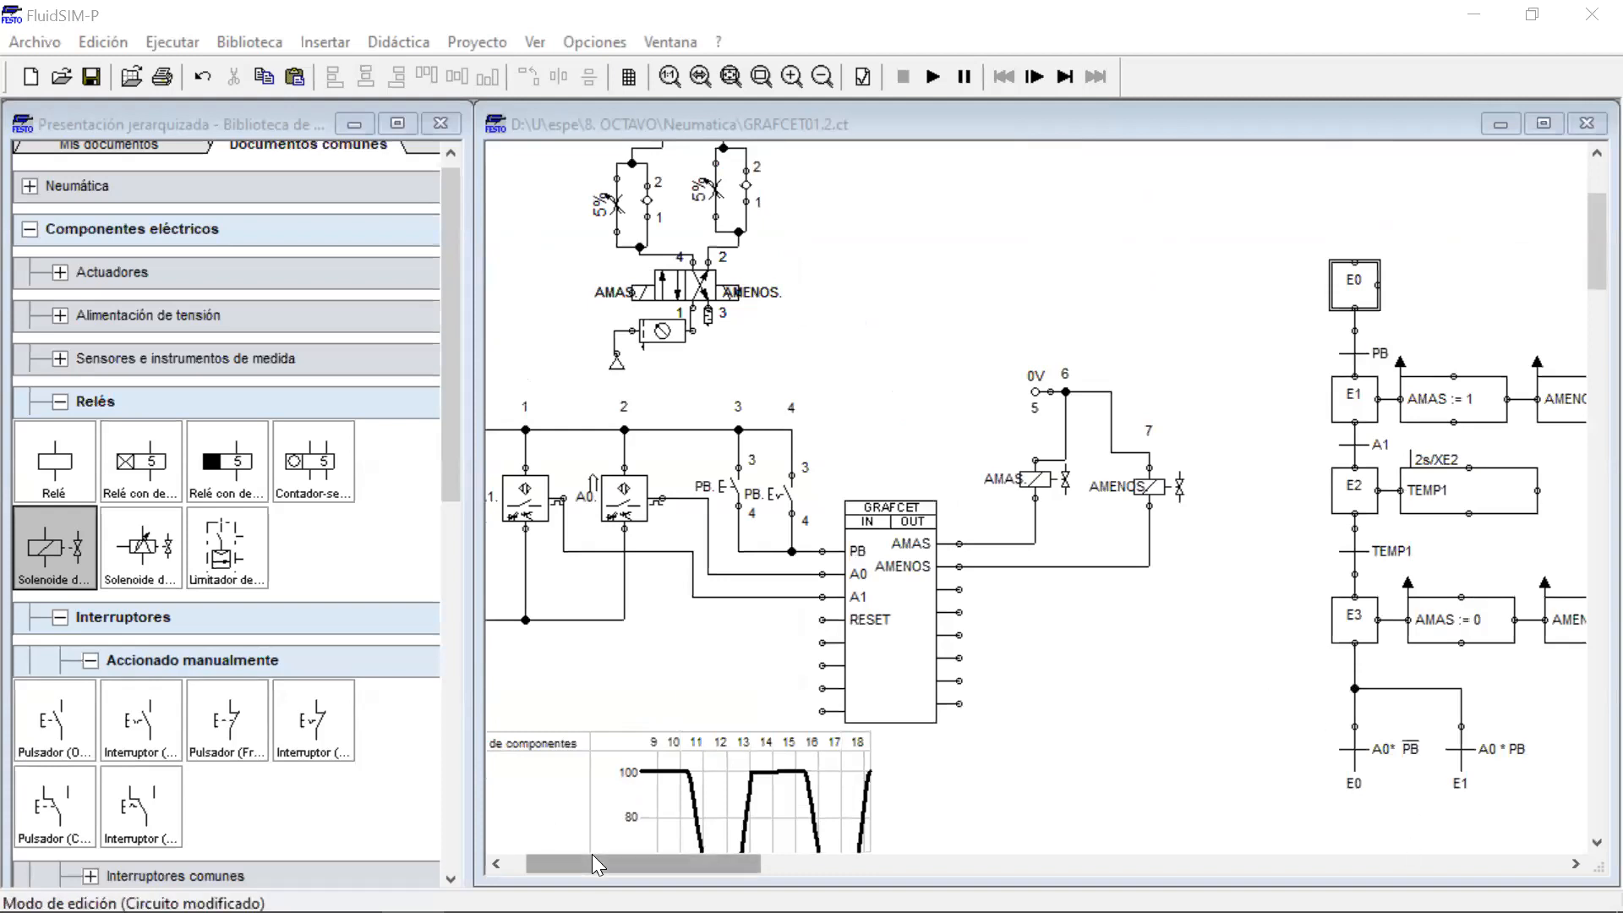
left_click_drag(592, 857, 637, 858)
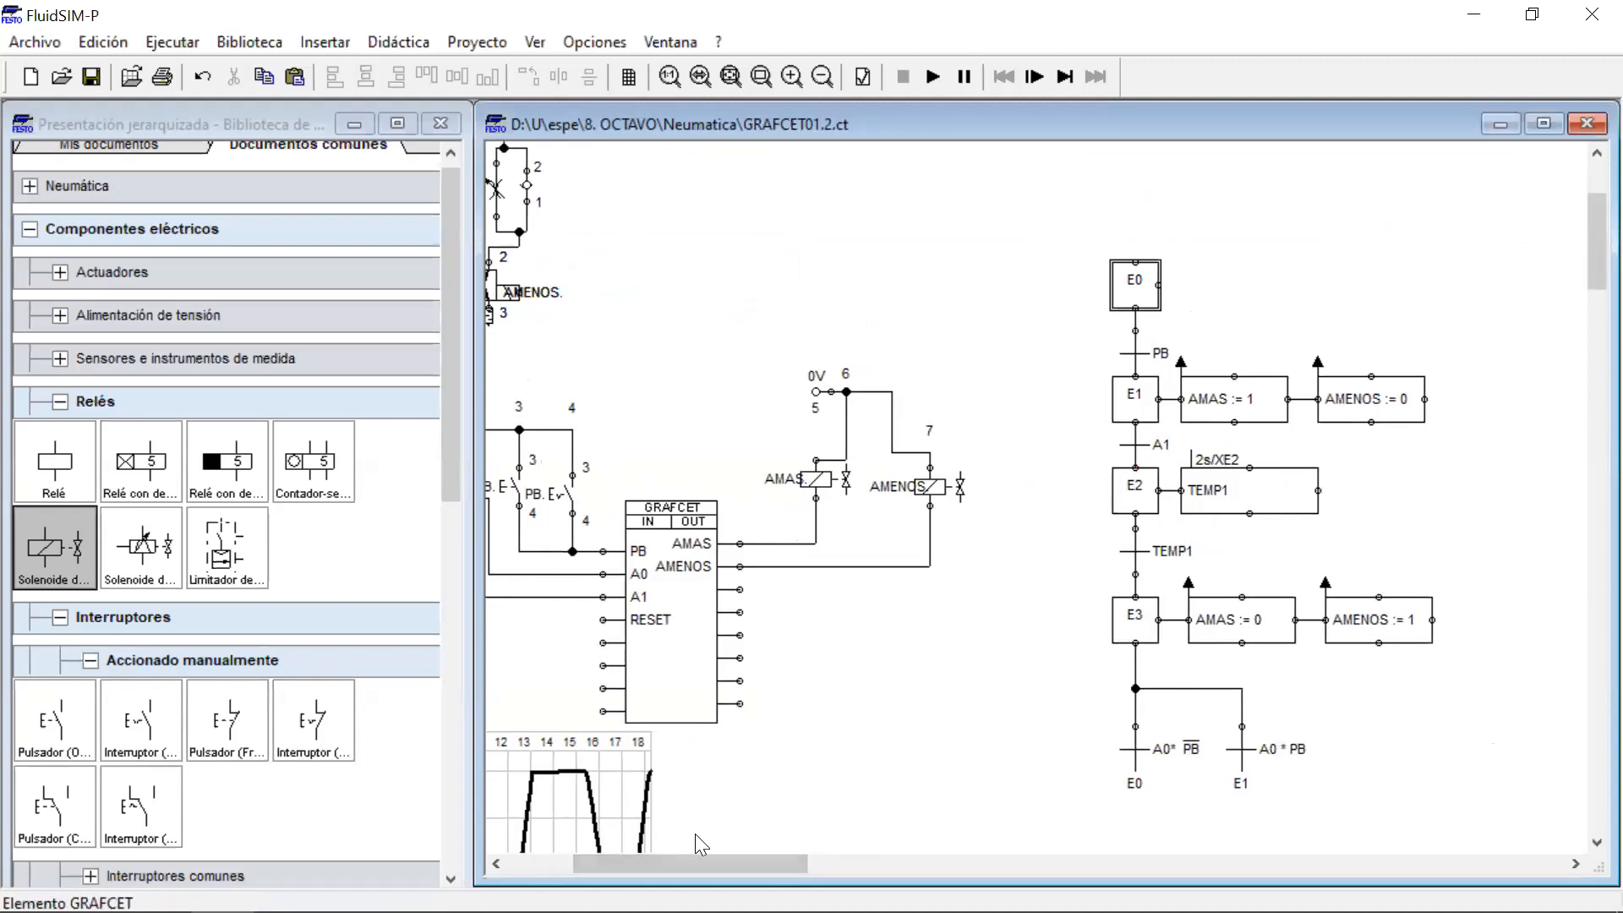
left_click_drag(687, 855, 658, 856)
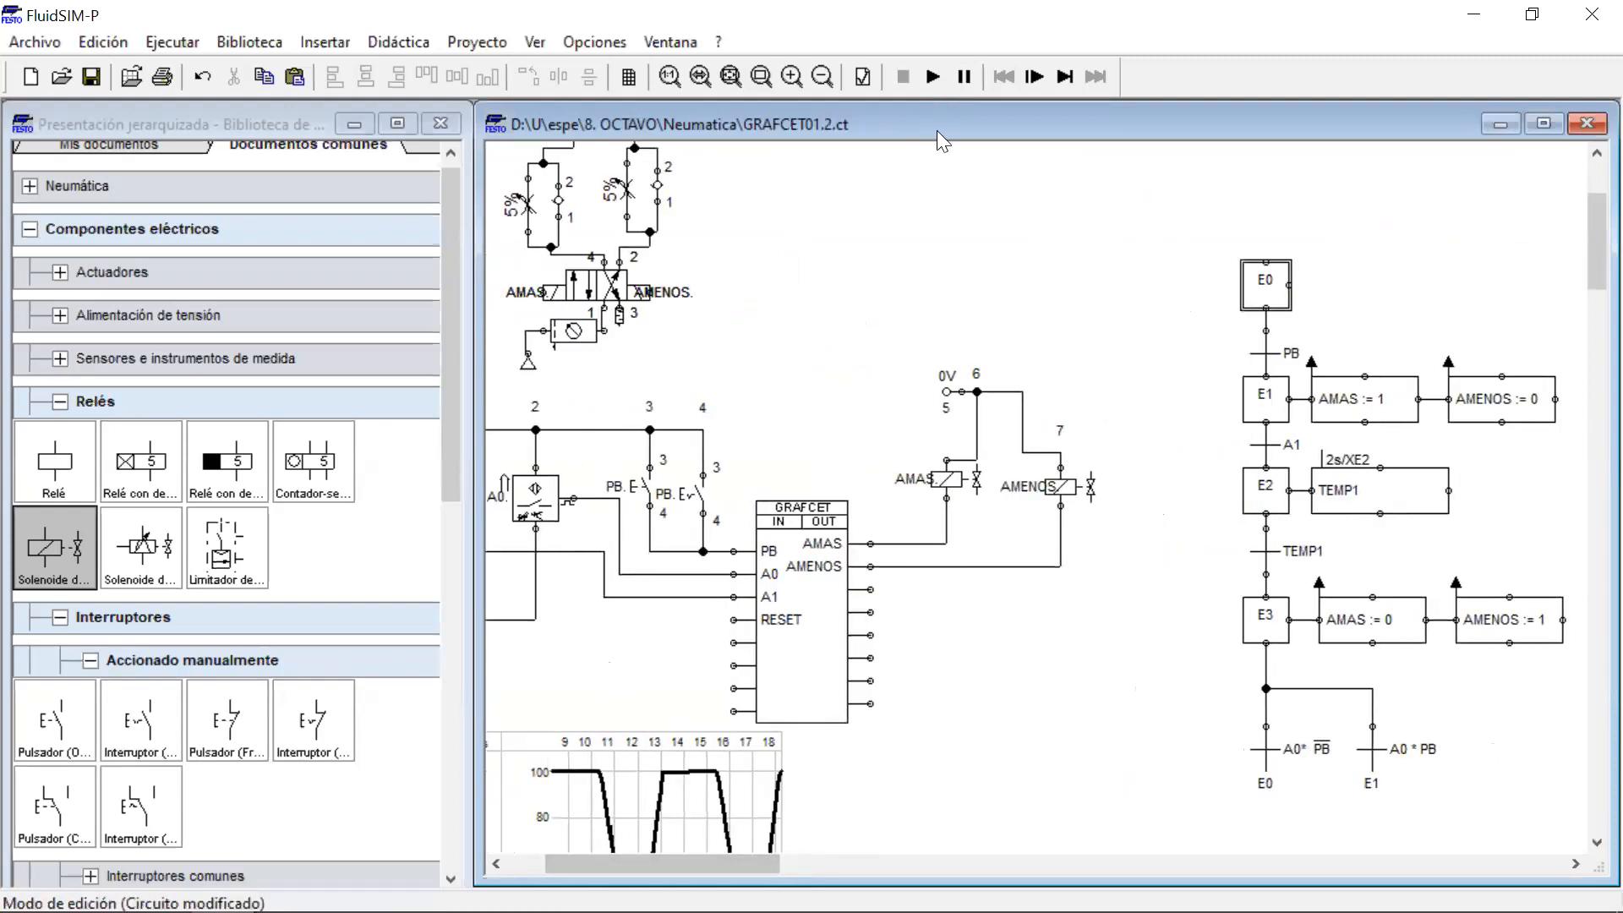
left_click(933, 77)
left_click(650, 475)
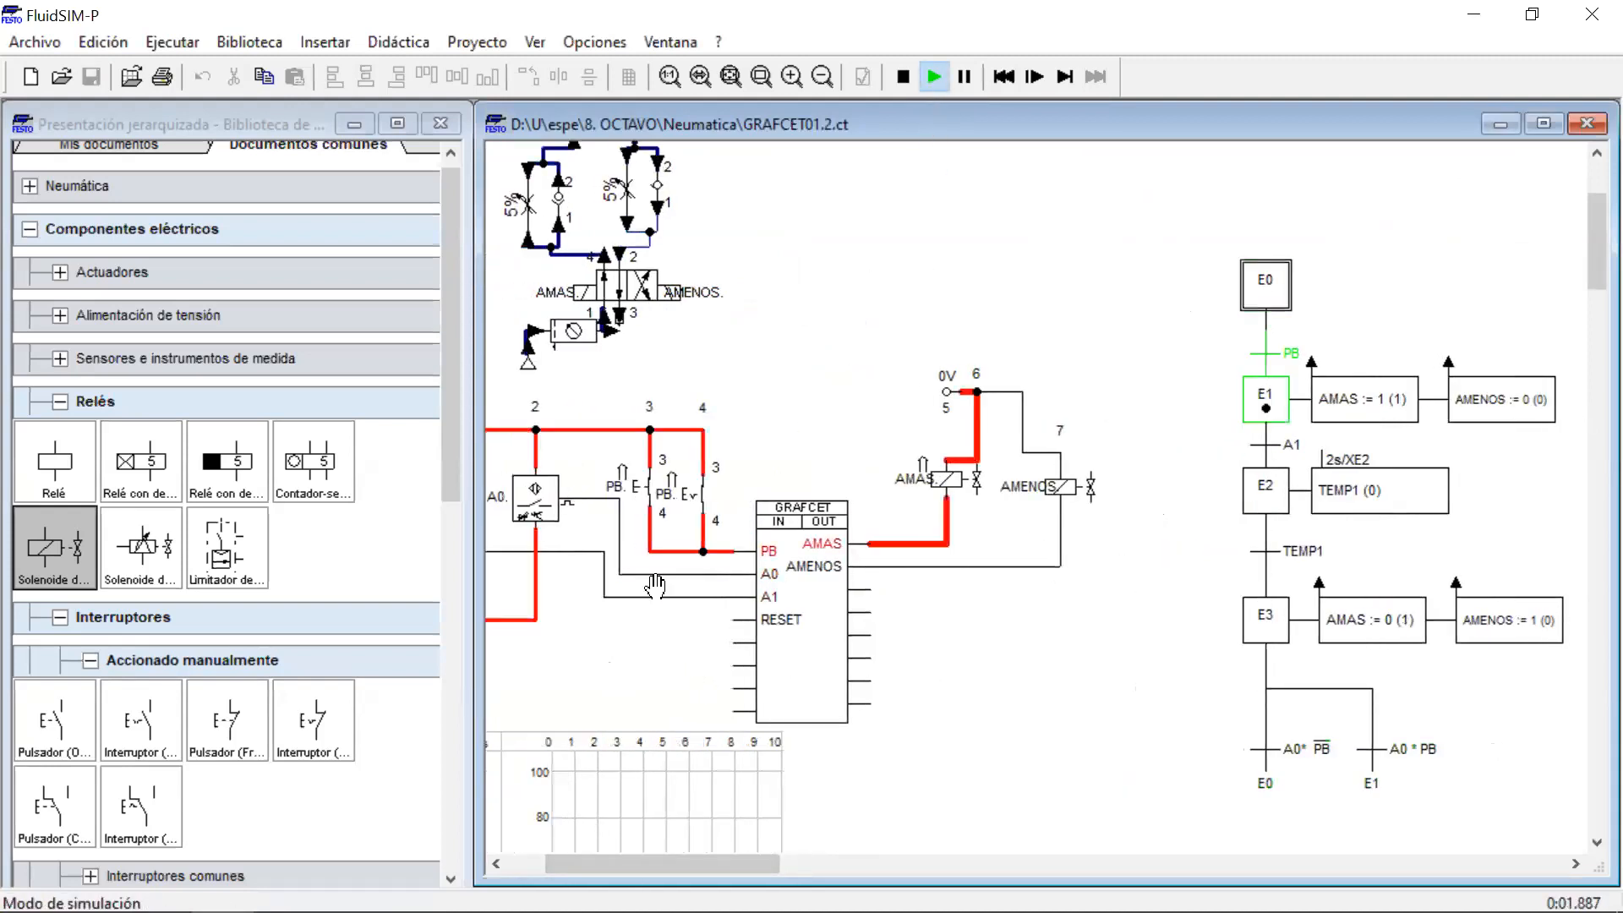
scroll(717, 845, "down", 3)
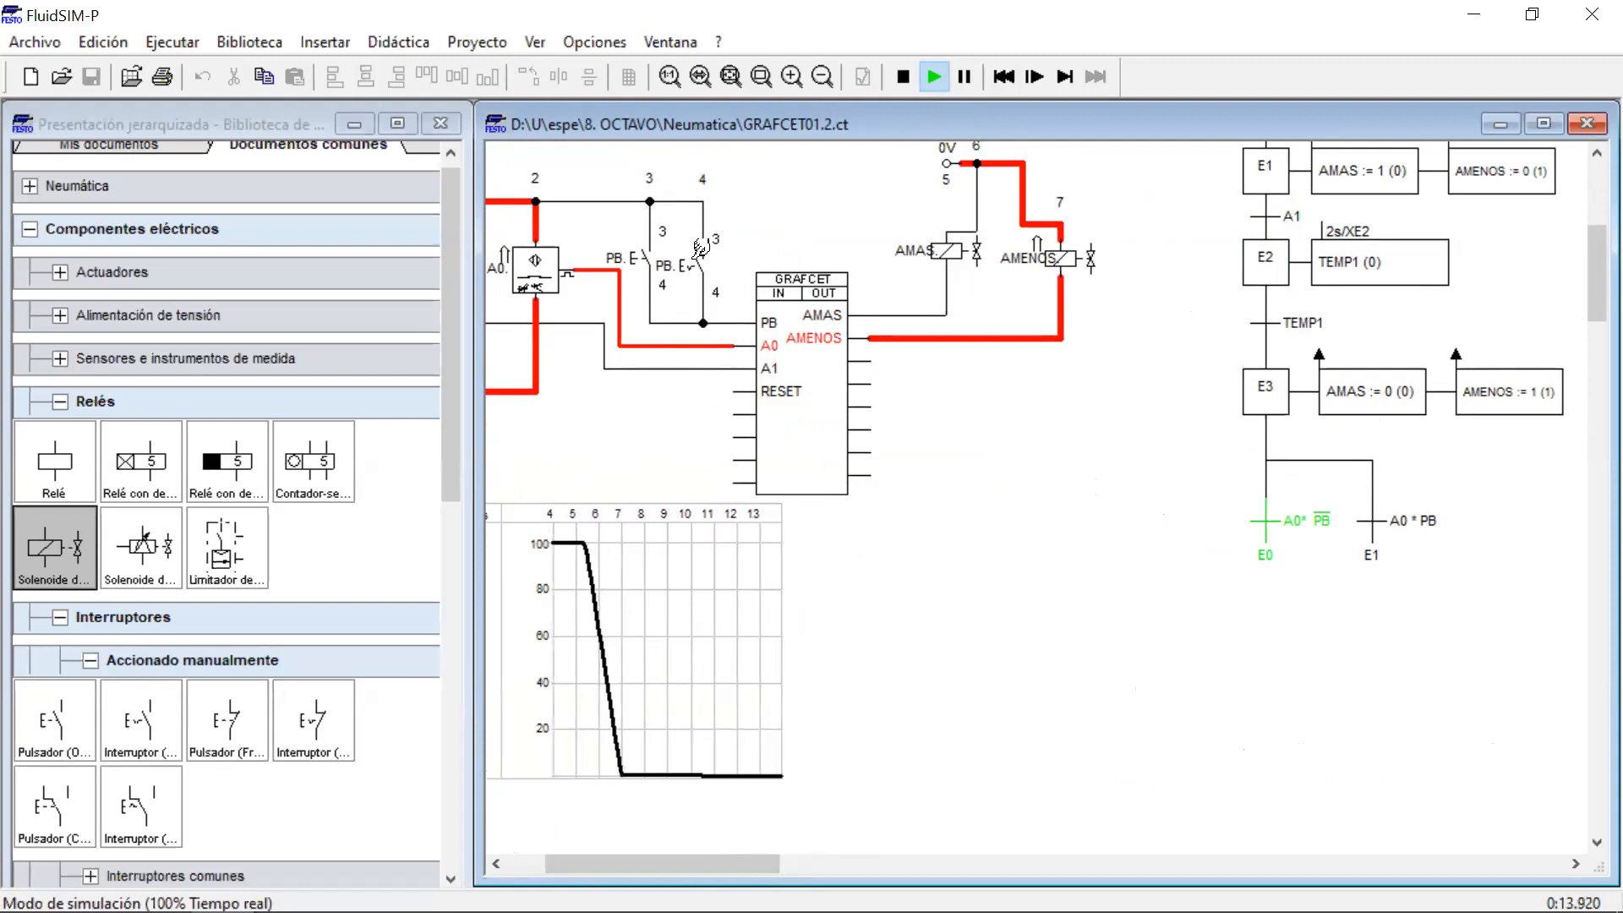
scroll(999, 448, "up", 3)
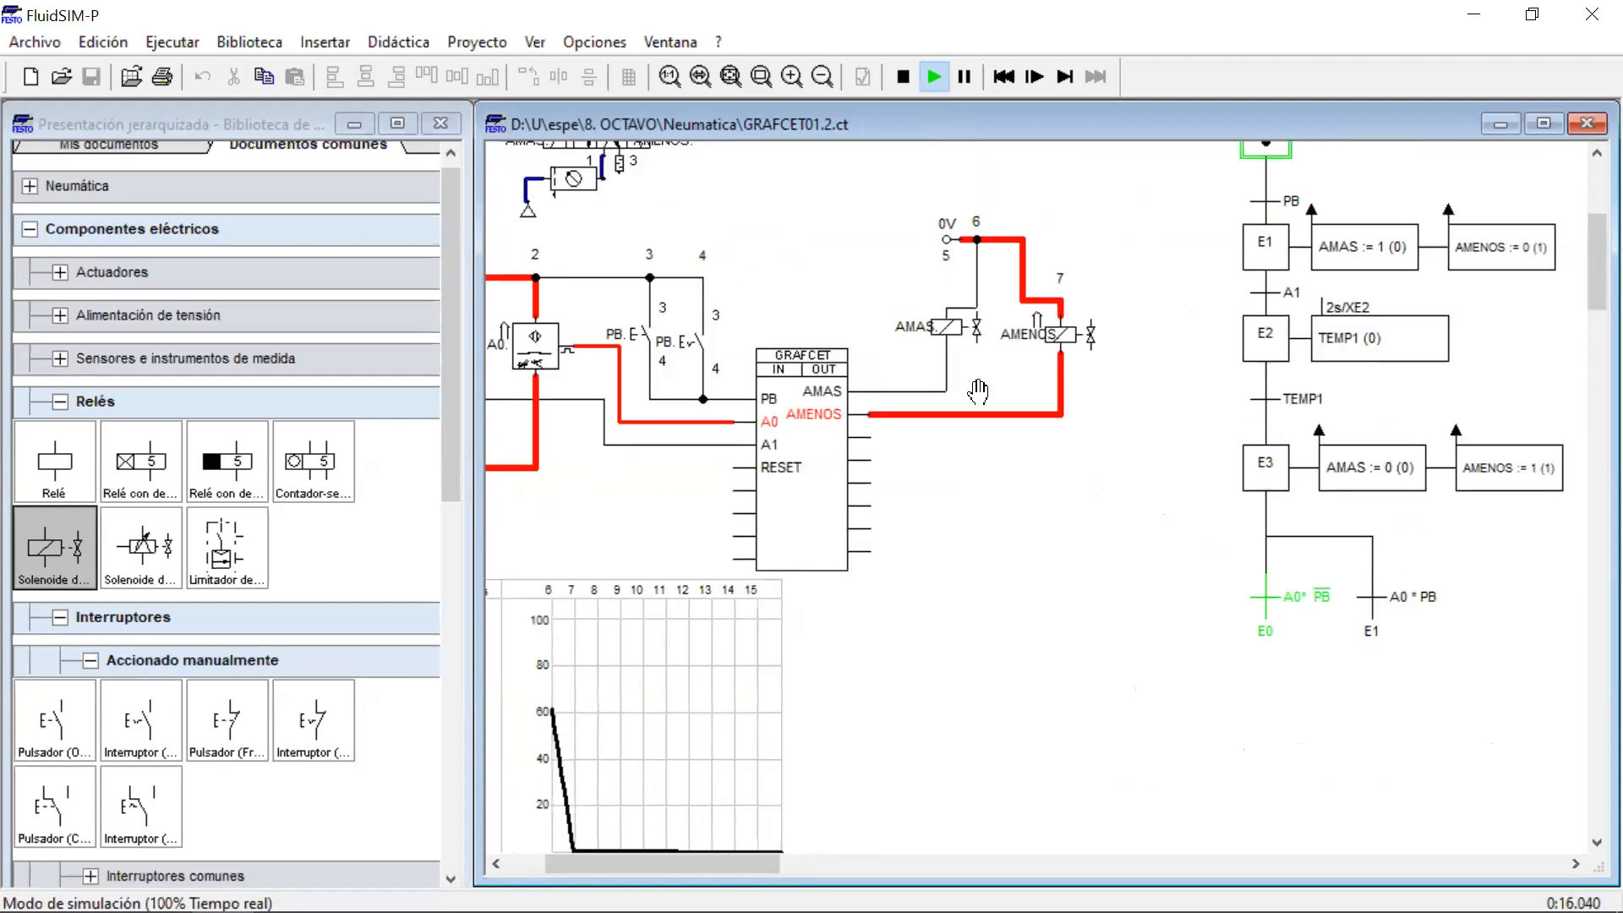
left_click(906, 88)
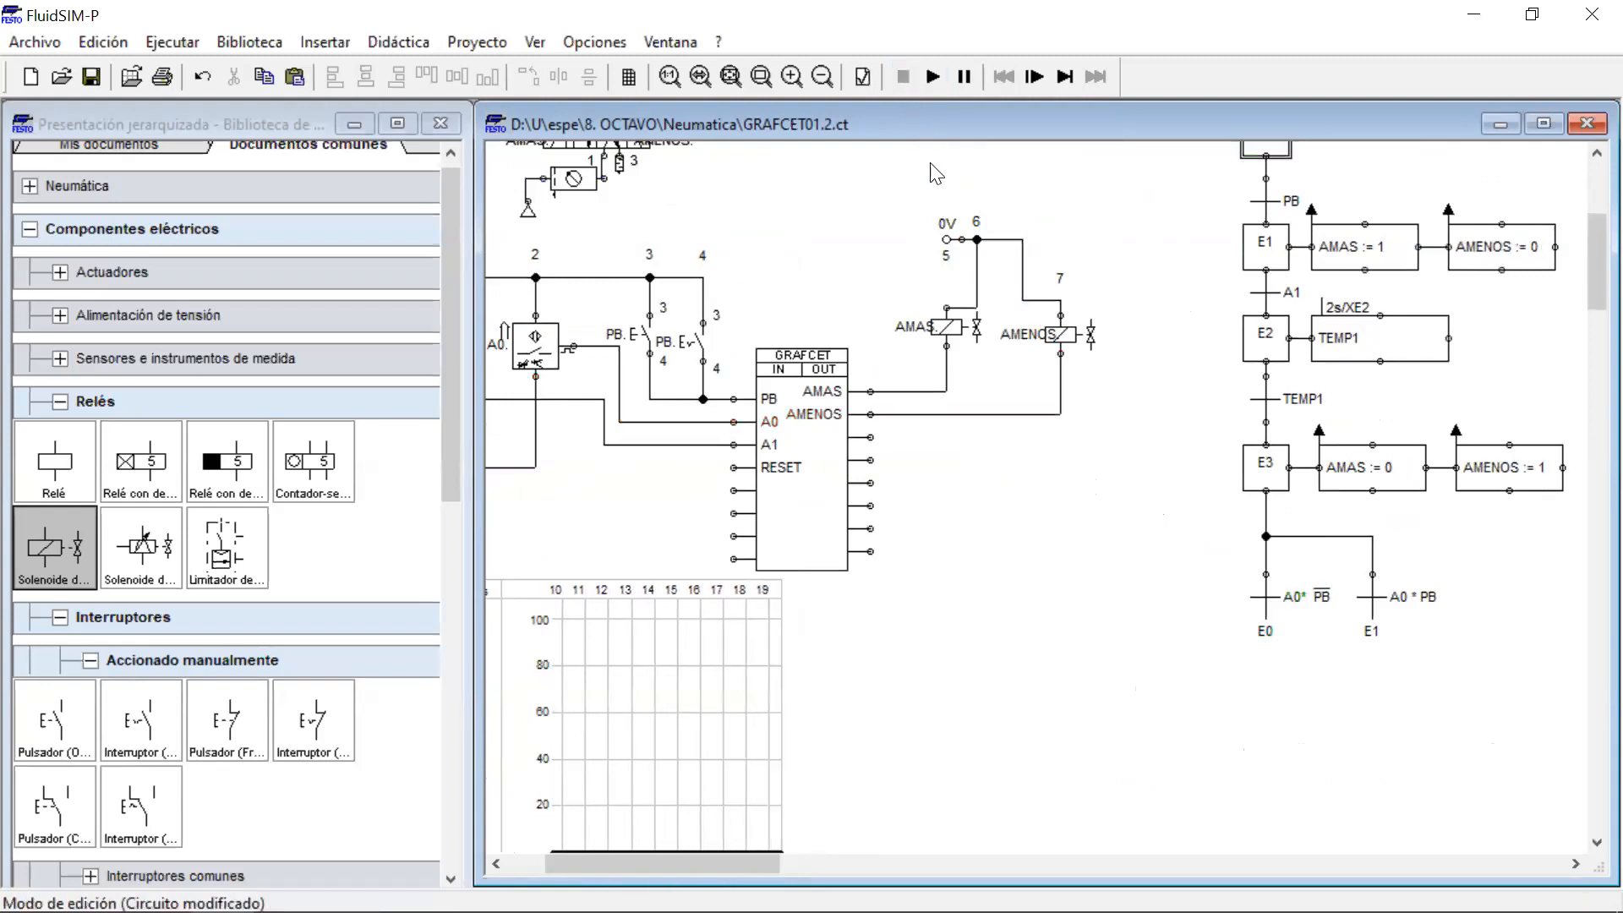
Delete the AMENOS := 0 action from step E1 and simulate the circuit with the PB pushbutton and the latching PB switch.
left_click(1506, 245)
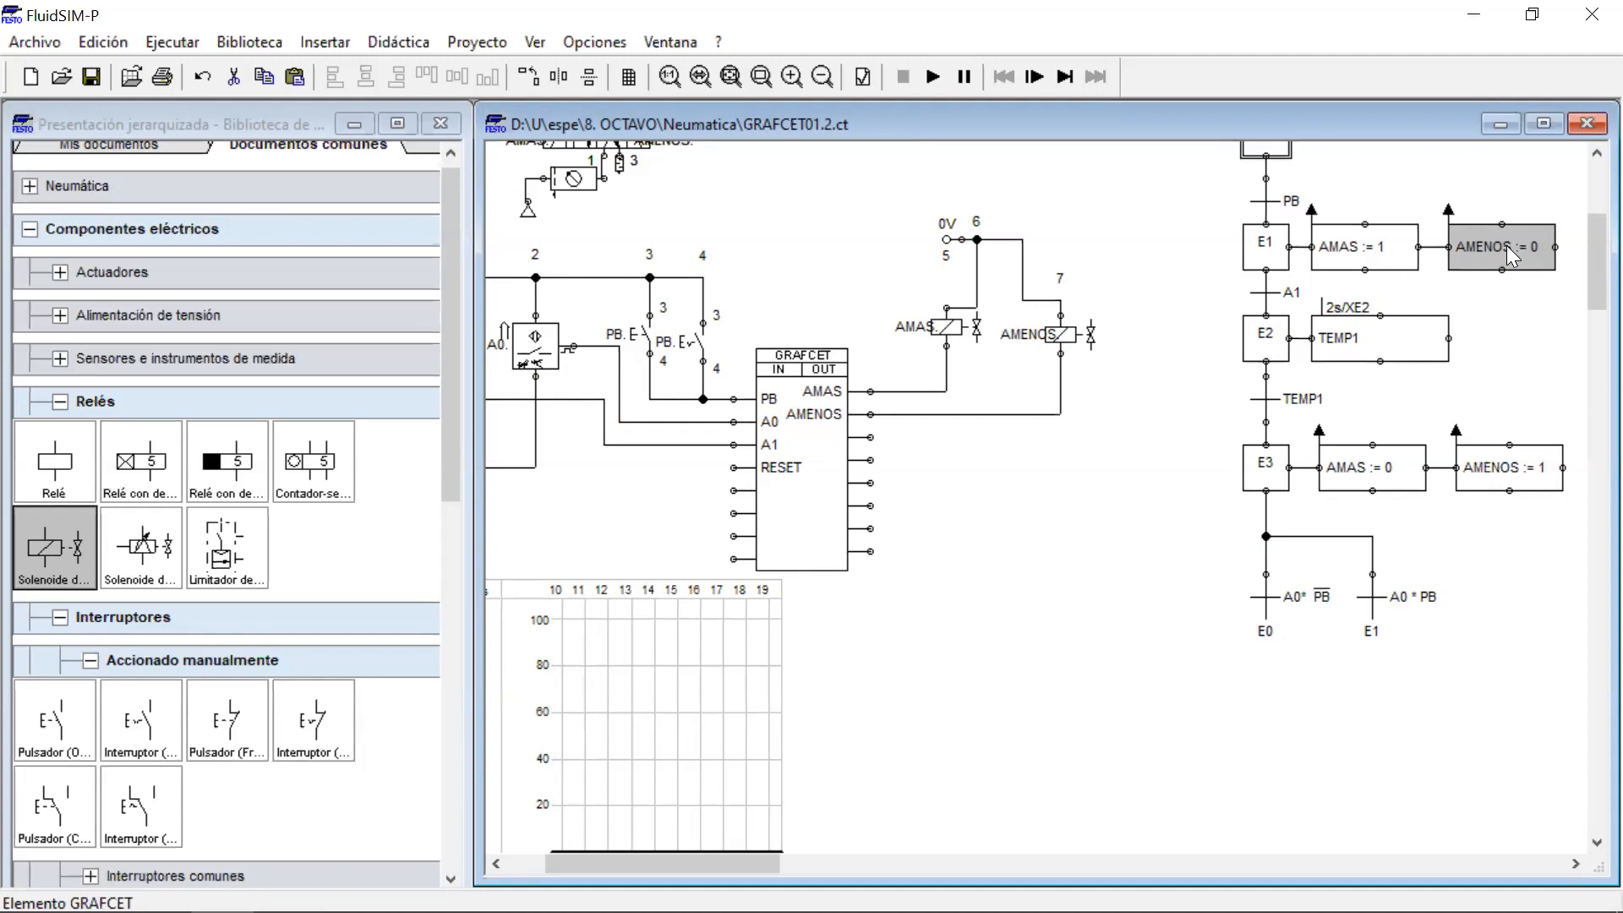
key("Delete")
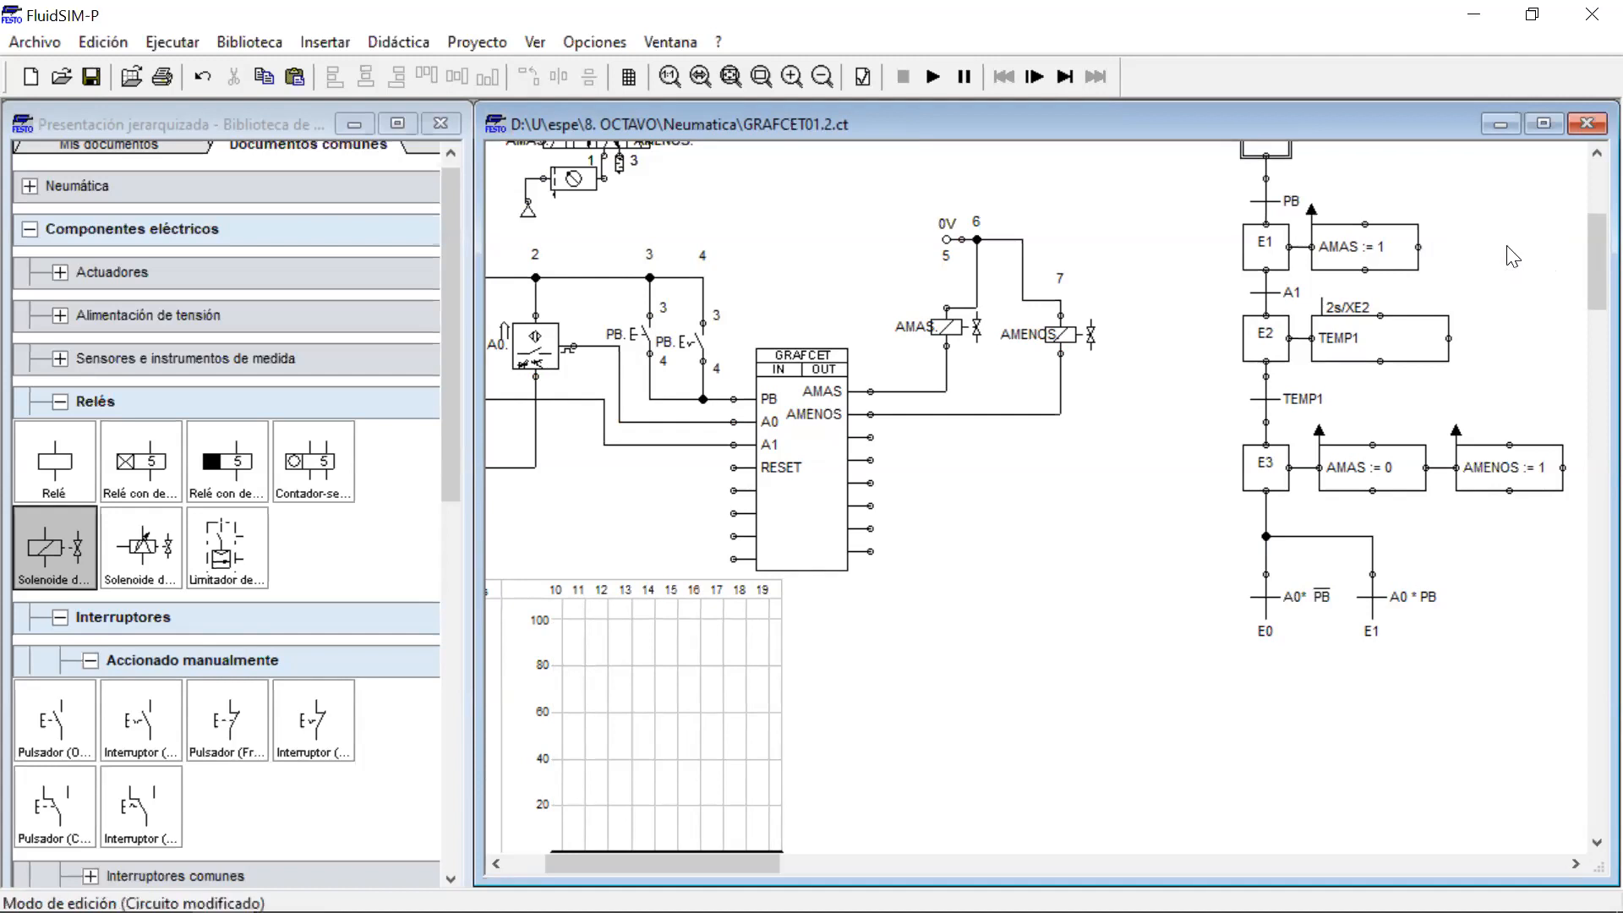
left_click(933, 77)
left_click(652, 316)
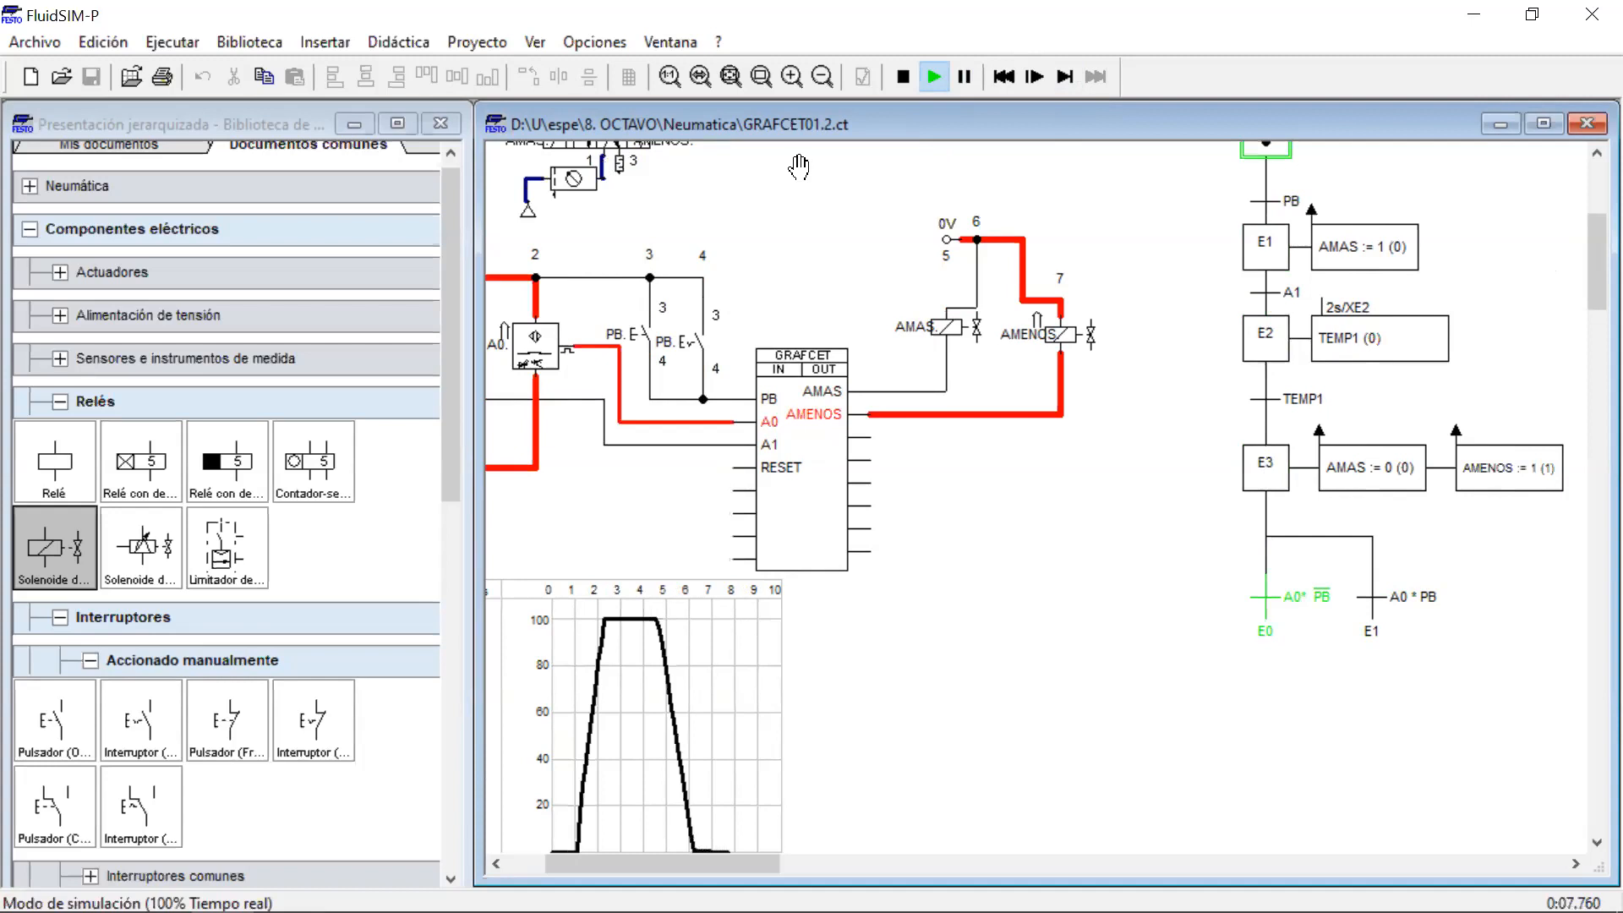
left_click(695, 334)
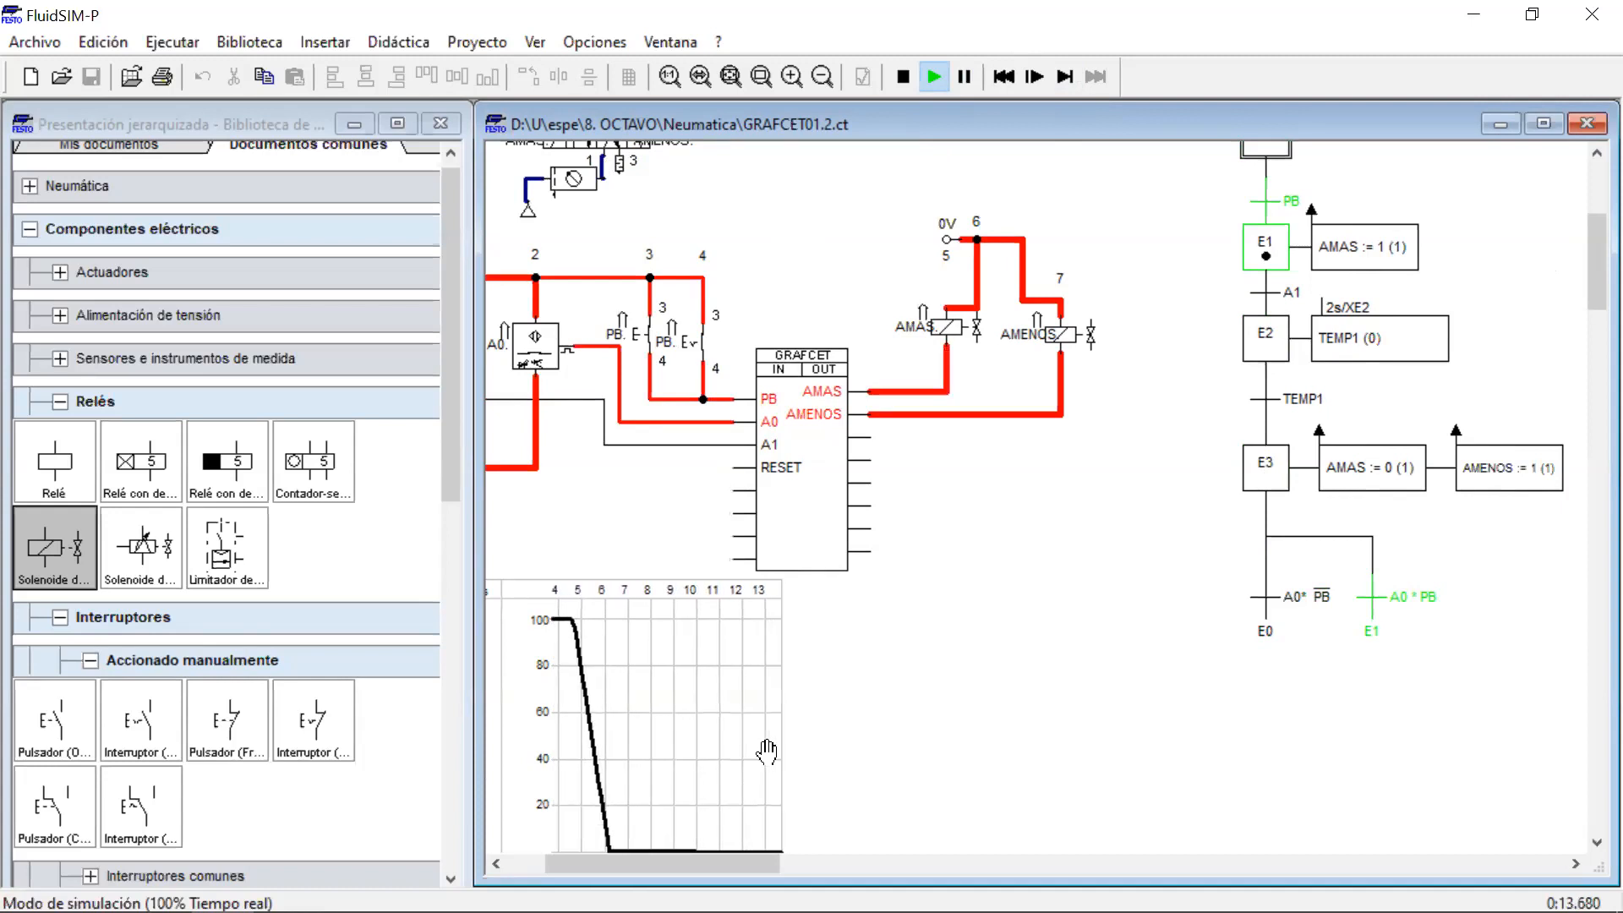
scroll(767, 751, "up", 1)
left_click(901, 78)
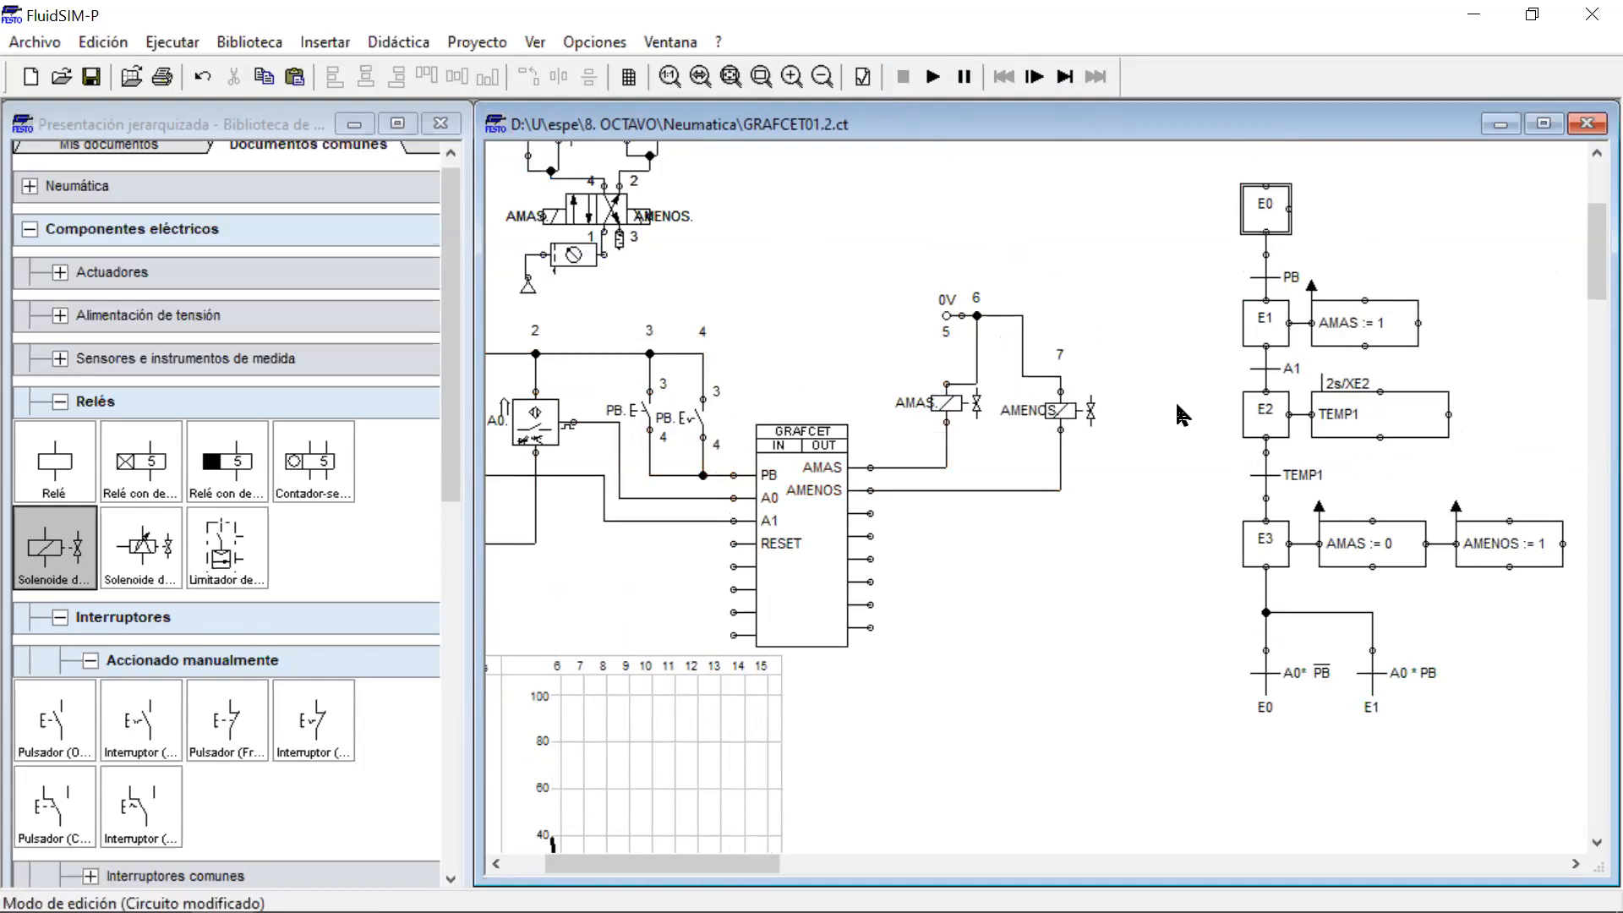
Change the AMAS action of step E1 to a conditional action (Acción condicionada) with an empty condition.
left_click(1334, 332)
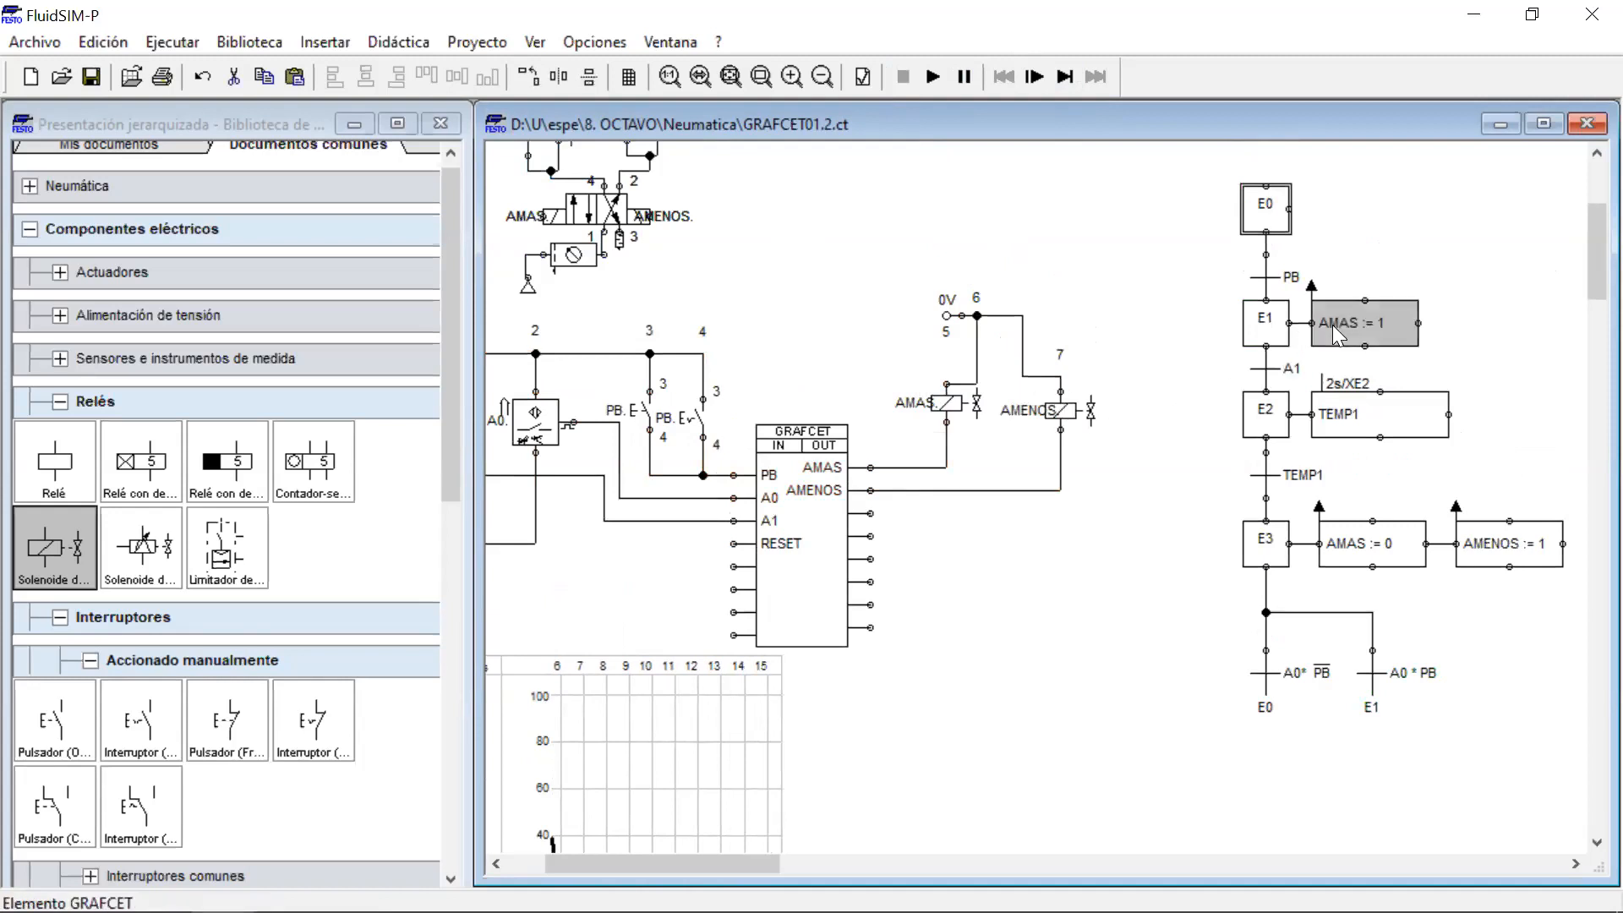
double_click(1334, 331)
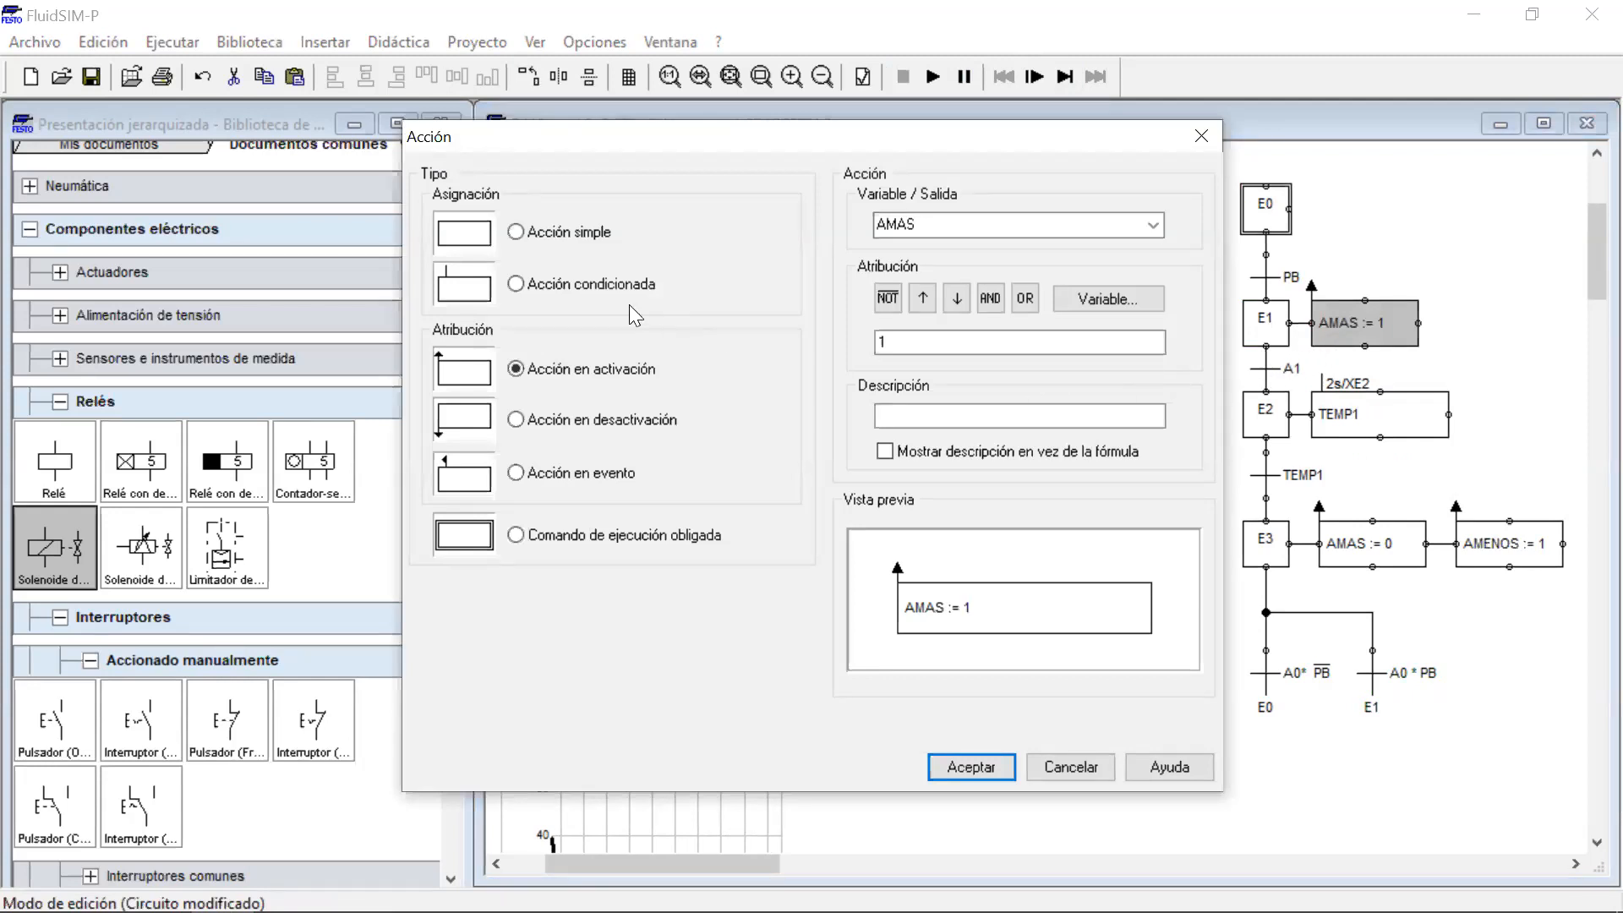
left_click(567, 286)
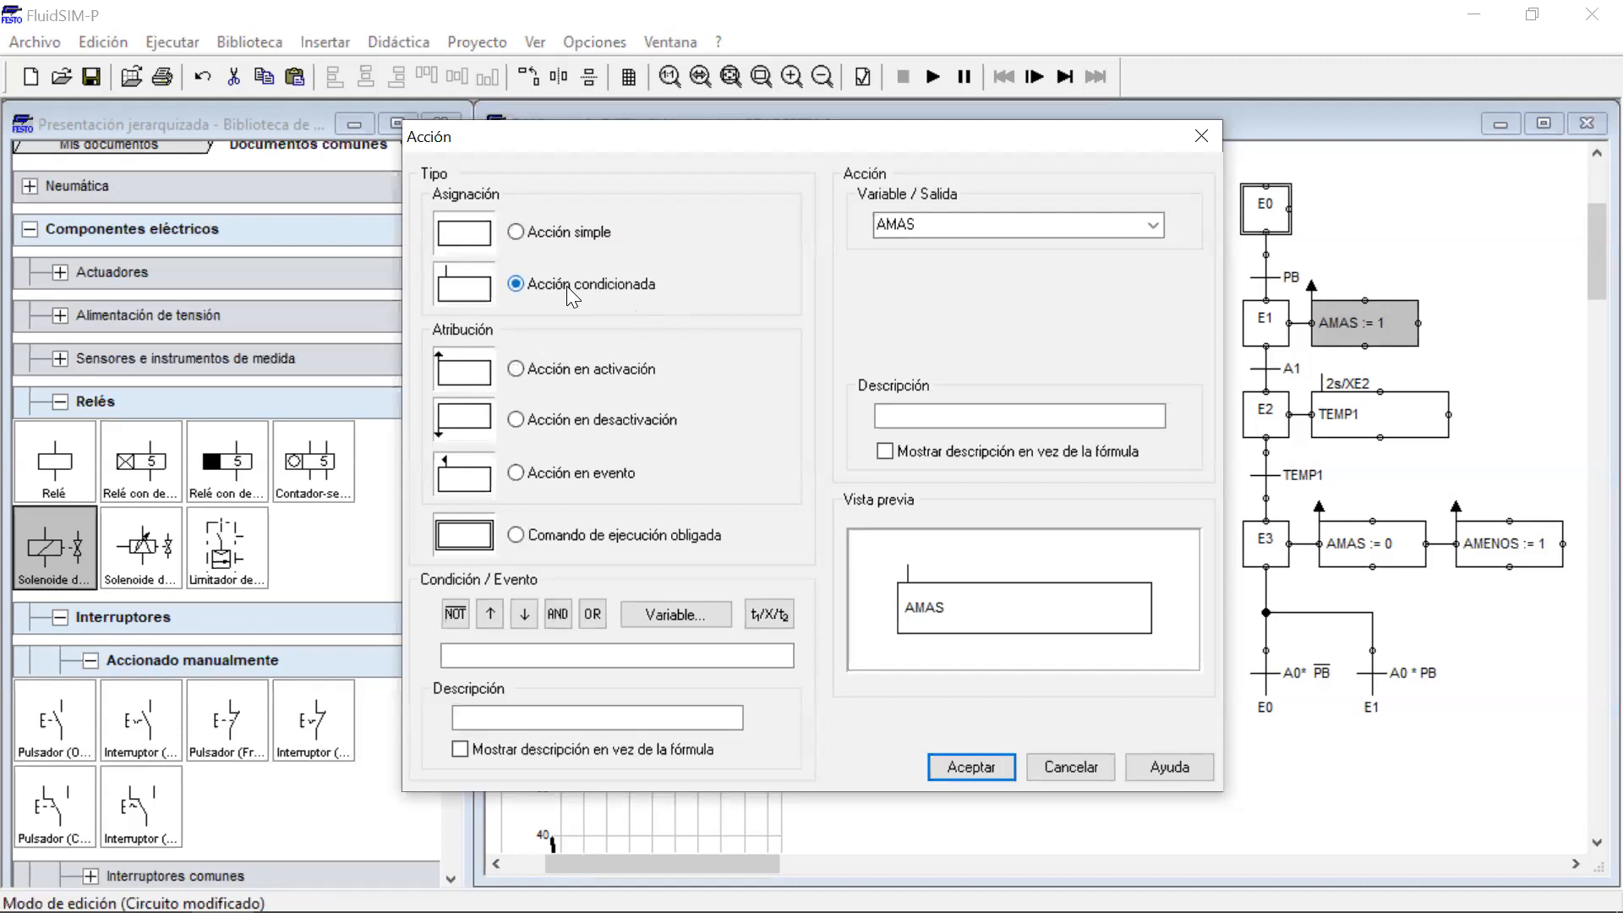
left_click(972, 767)
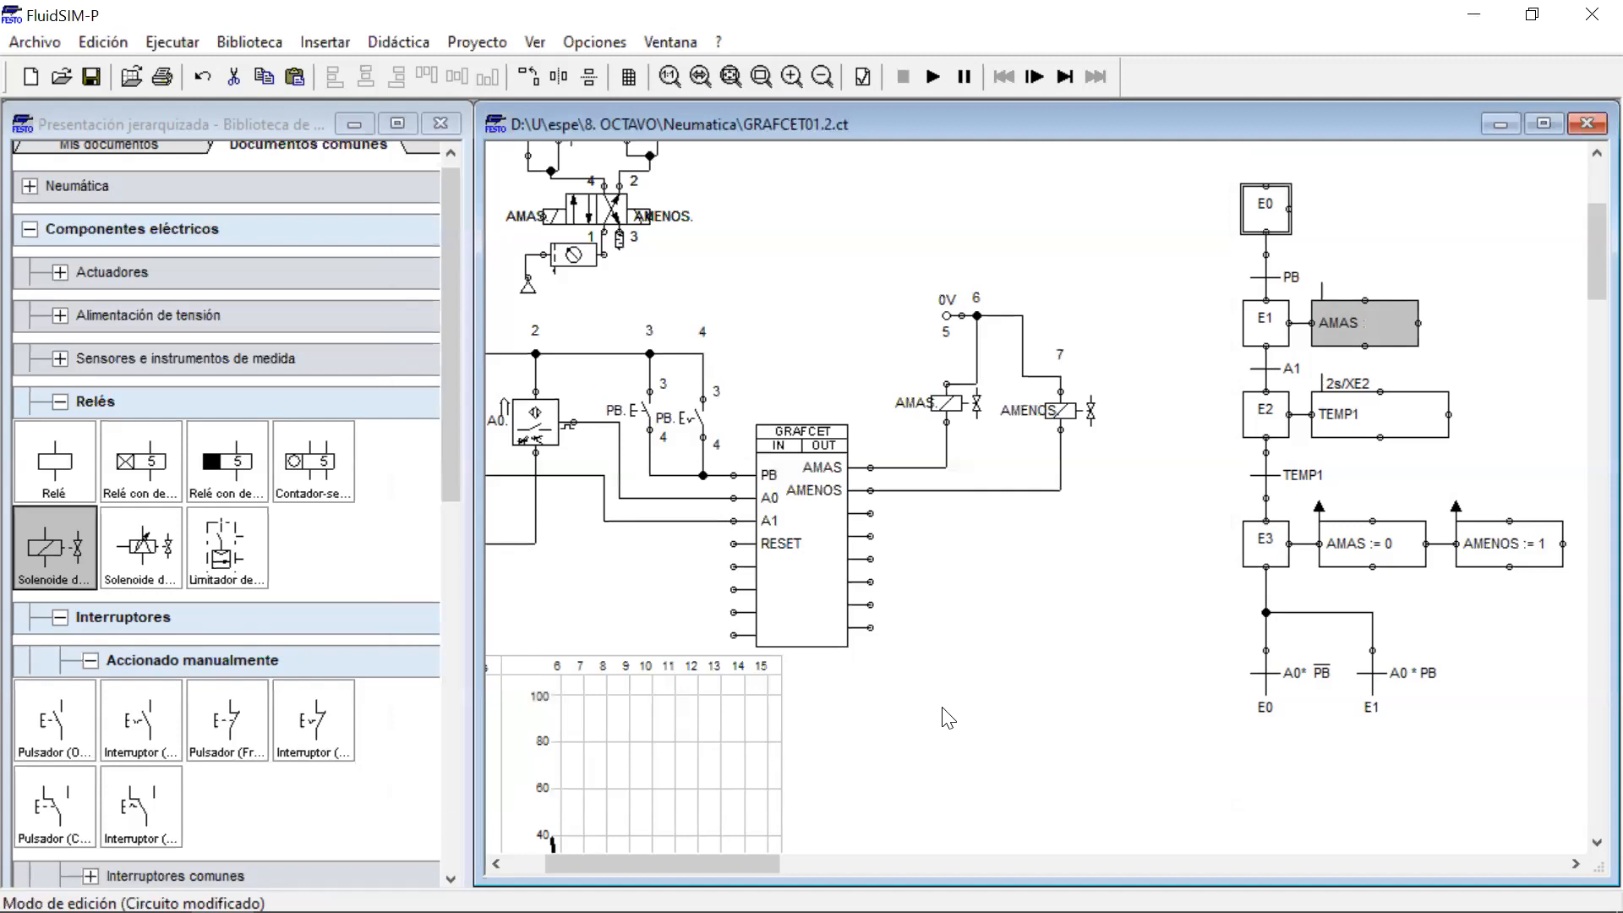
Delete the AMAS := 0 action from step E3, move the AMENOS := 1 action beside E3 and connect it directly to the step.
scroll(923, 717, "down", 2)
scroll(927, 717, "down", 2)
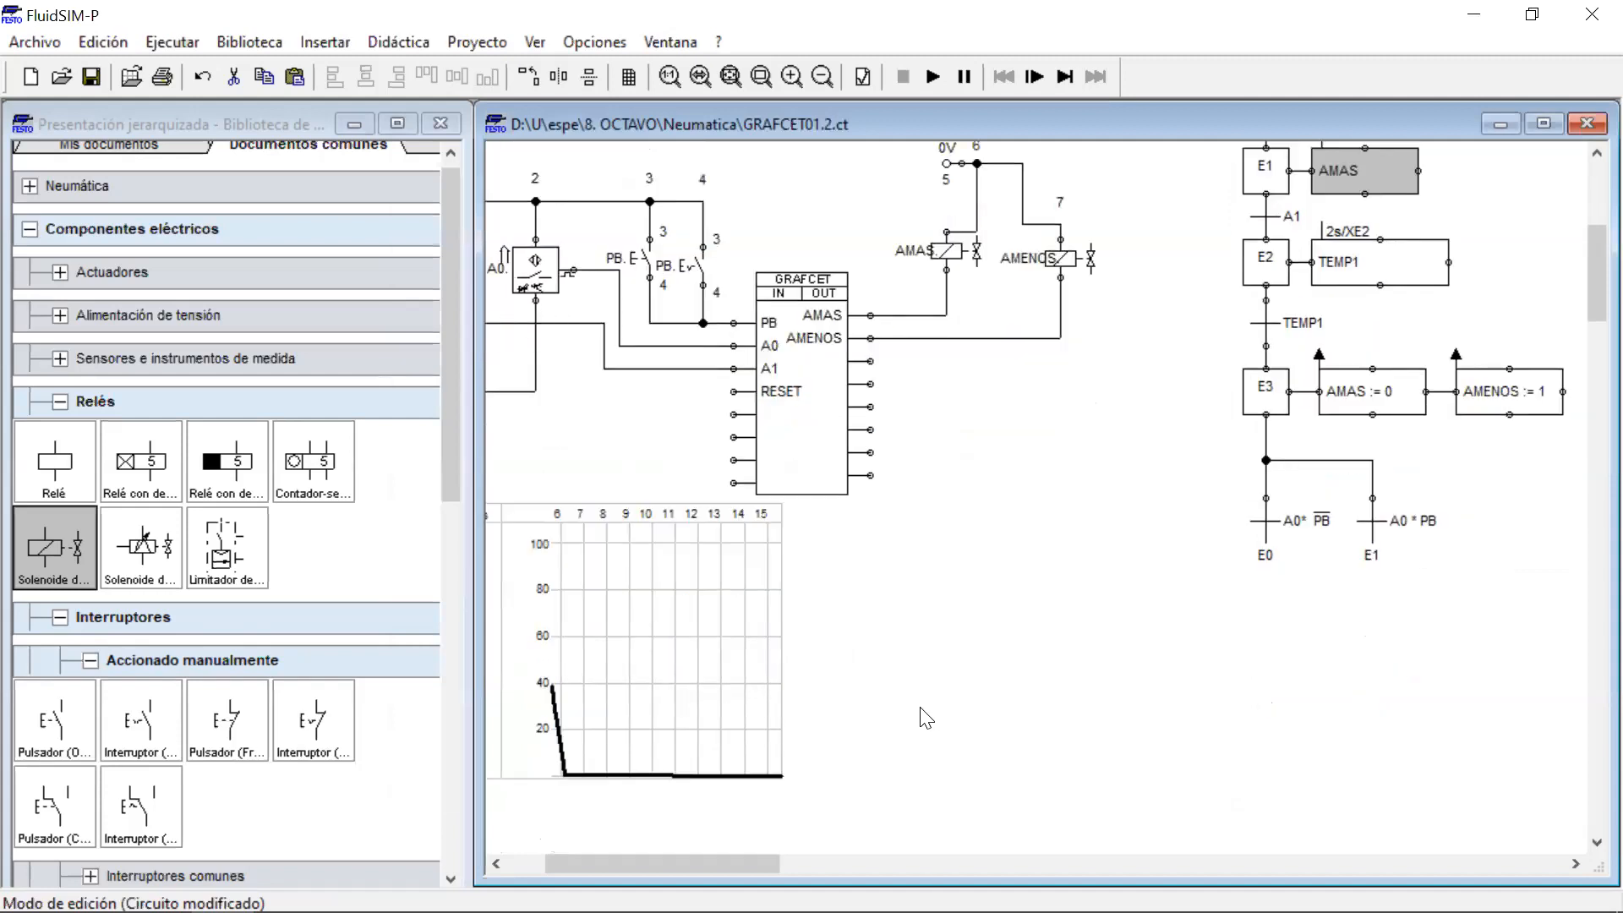
left_click(1391, 397)
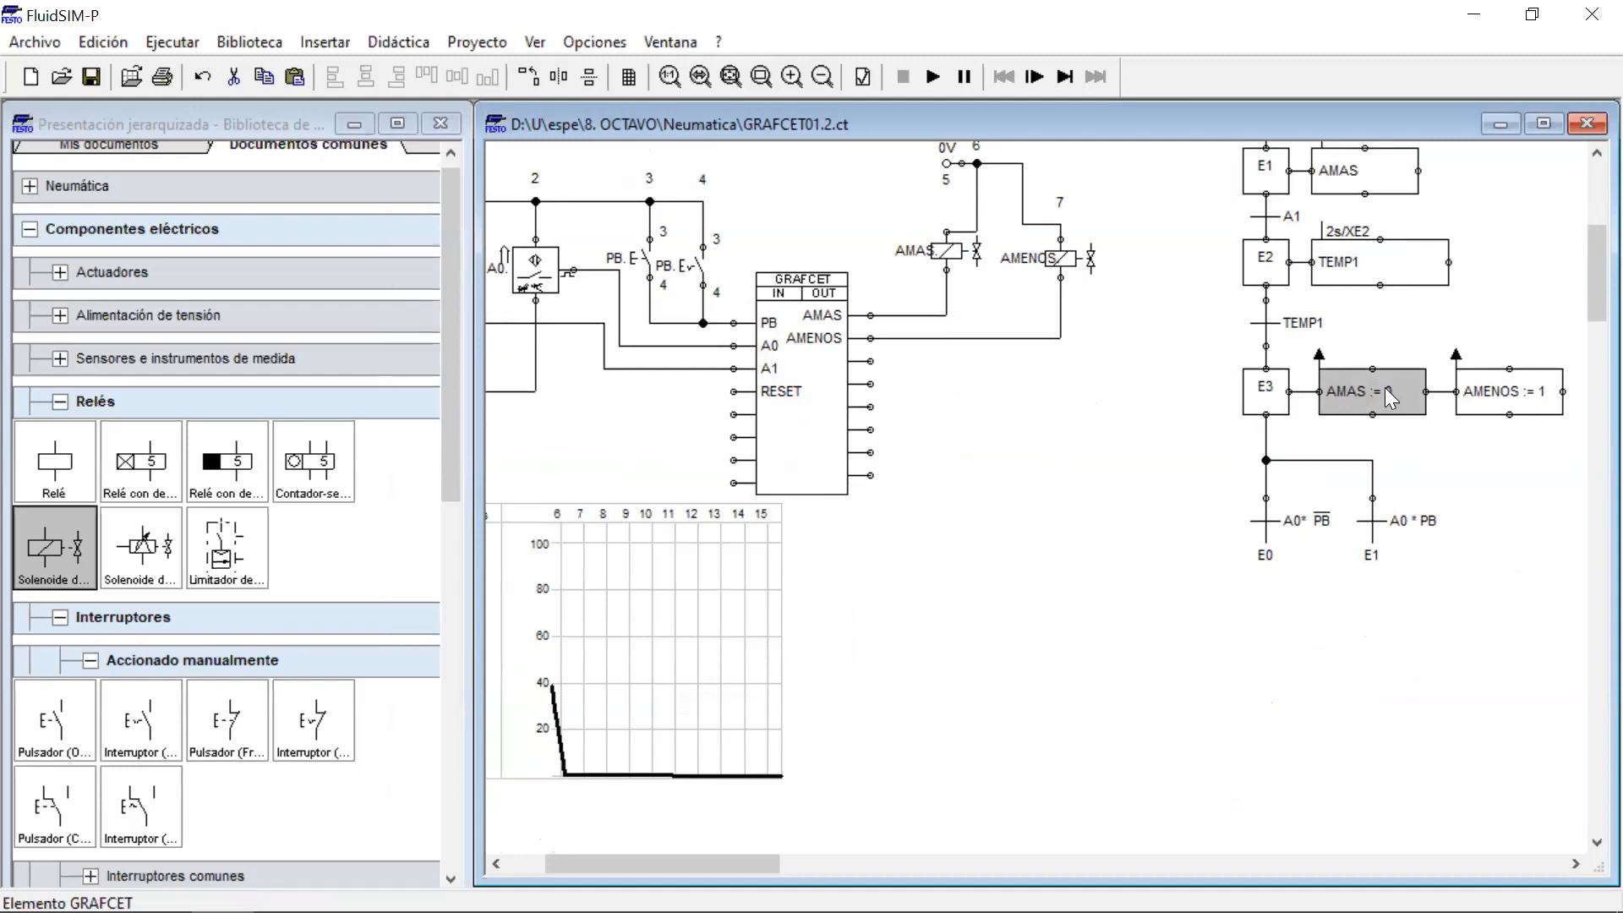
key("Delete")
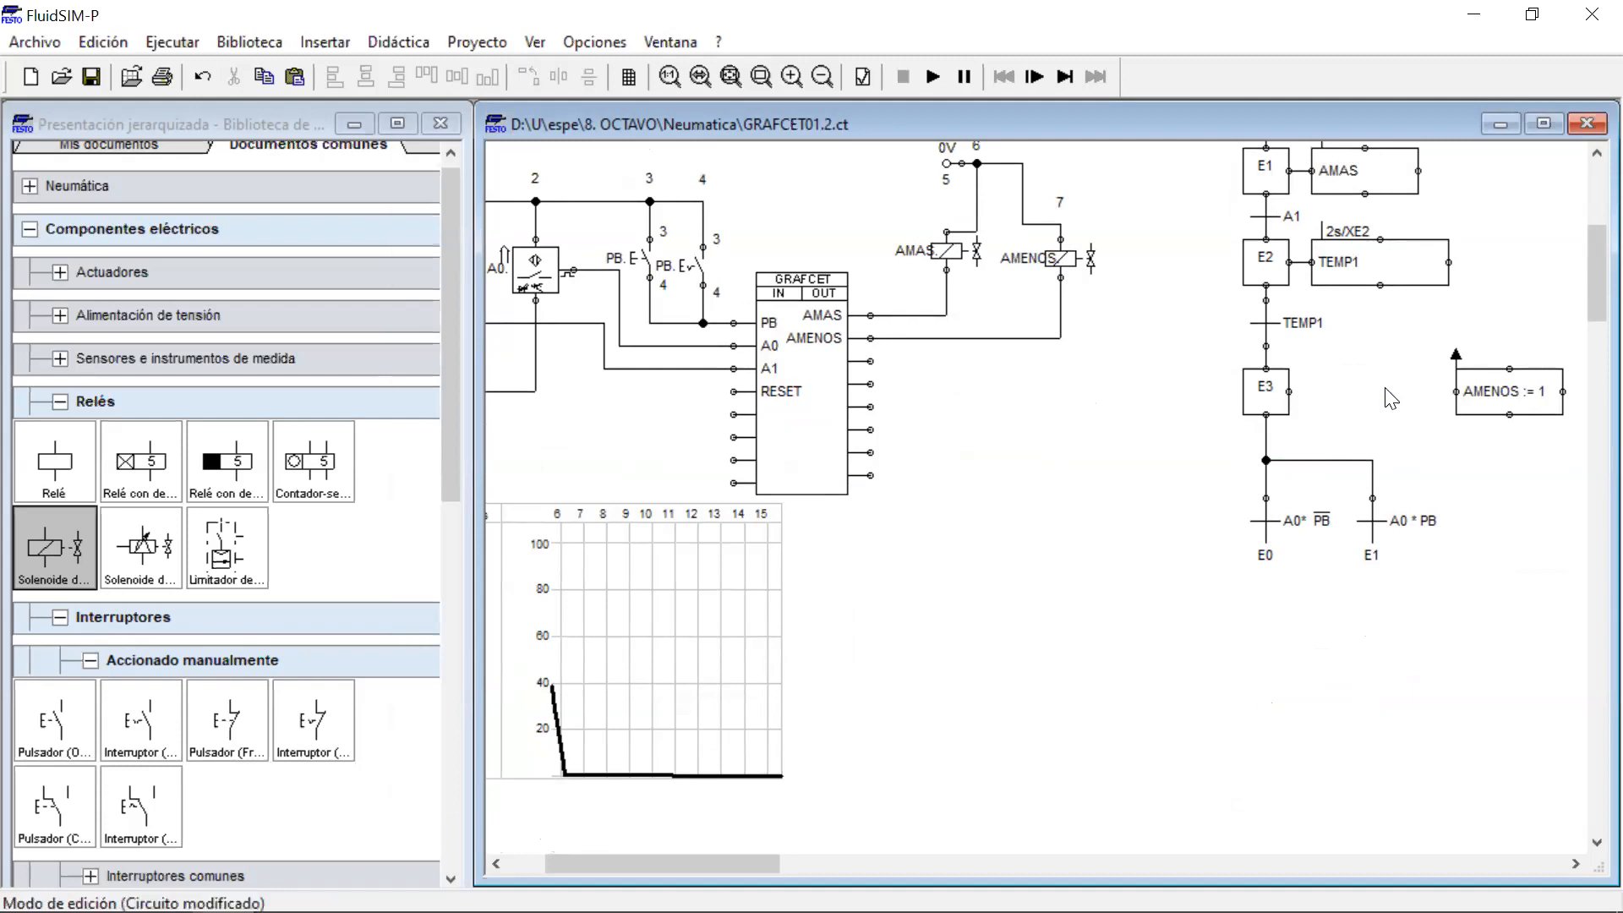
left_click_drag(1509, 391, 1289, 391)
left_click(1328, 392)
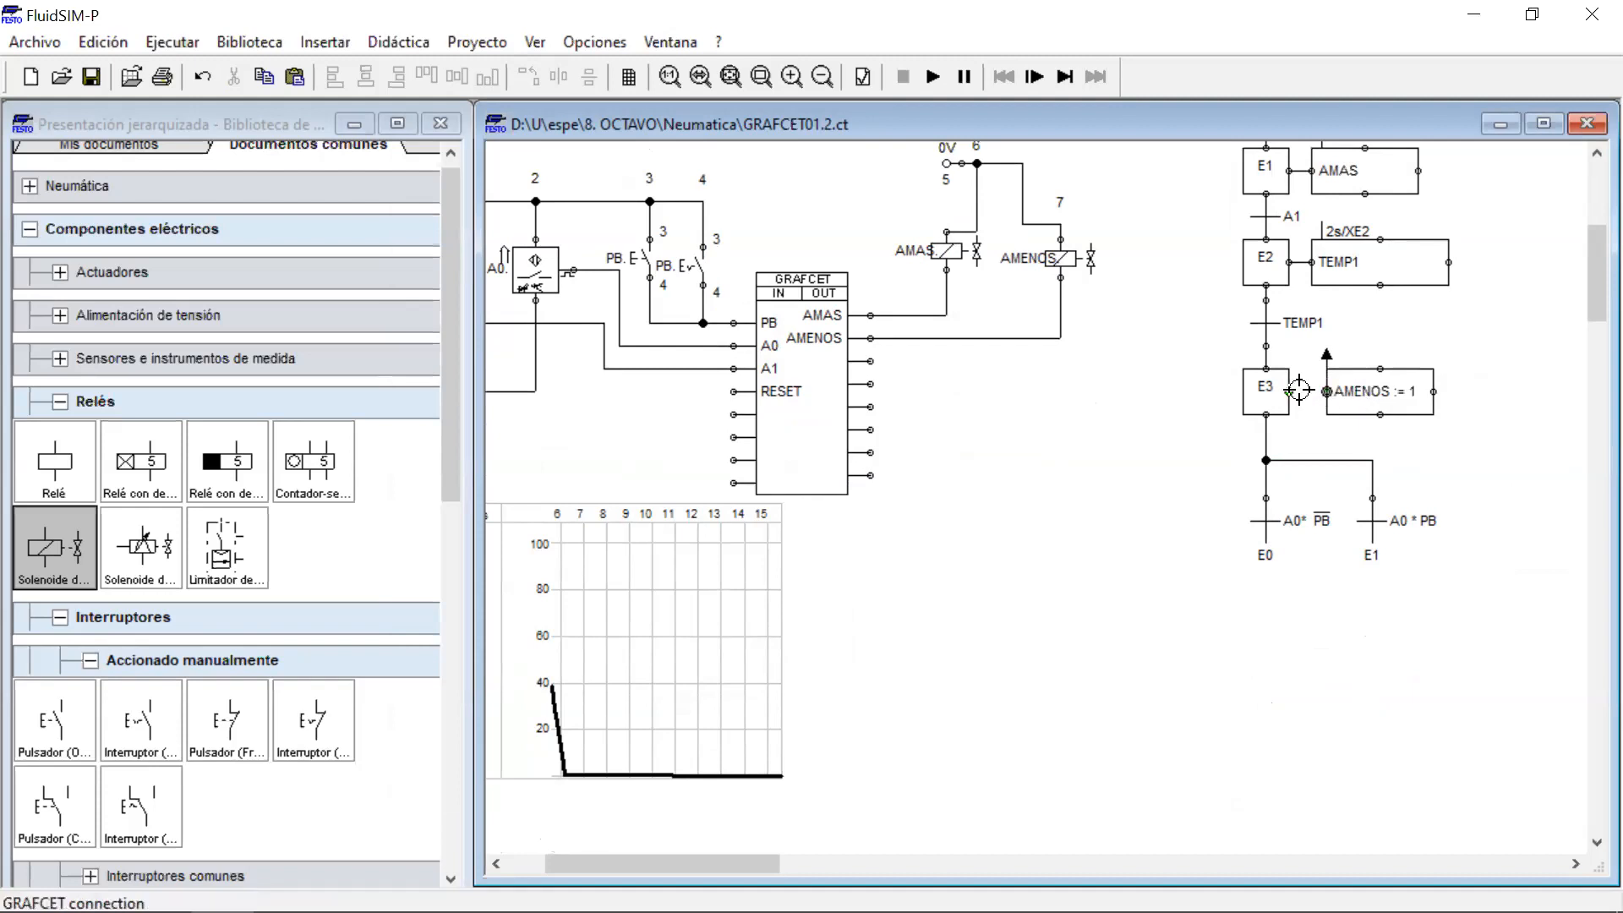
Change the AMENOS action of step E3 to a conditional action (Acción condicionada) with an empty condition.
left_click(1361, 404)
double_click(1363, 402)
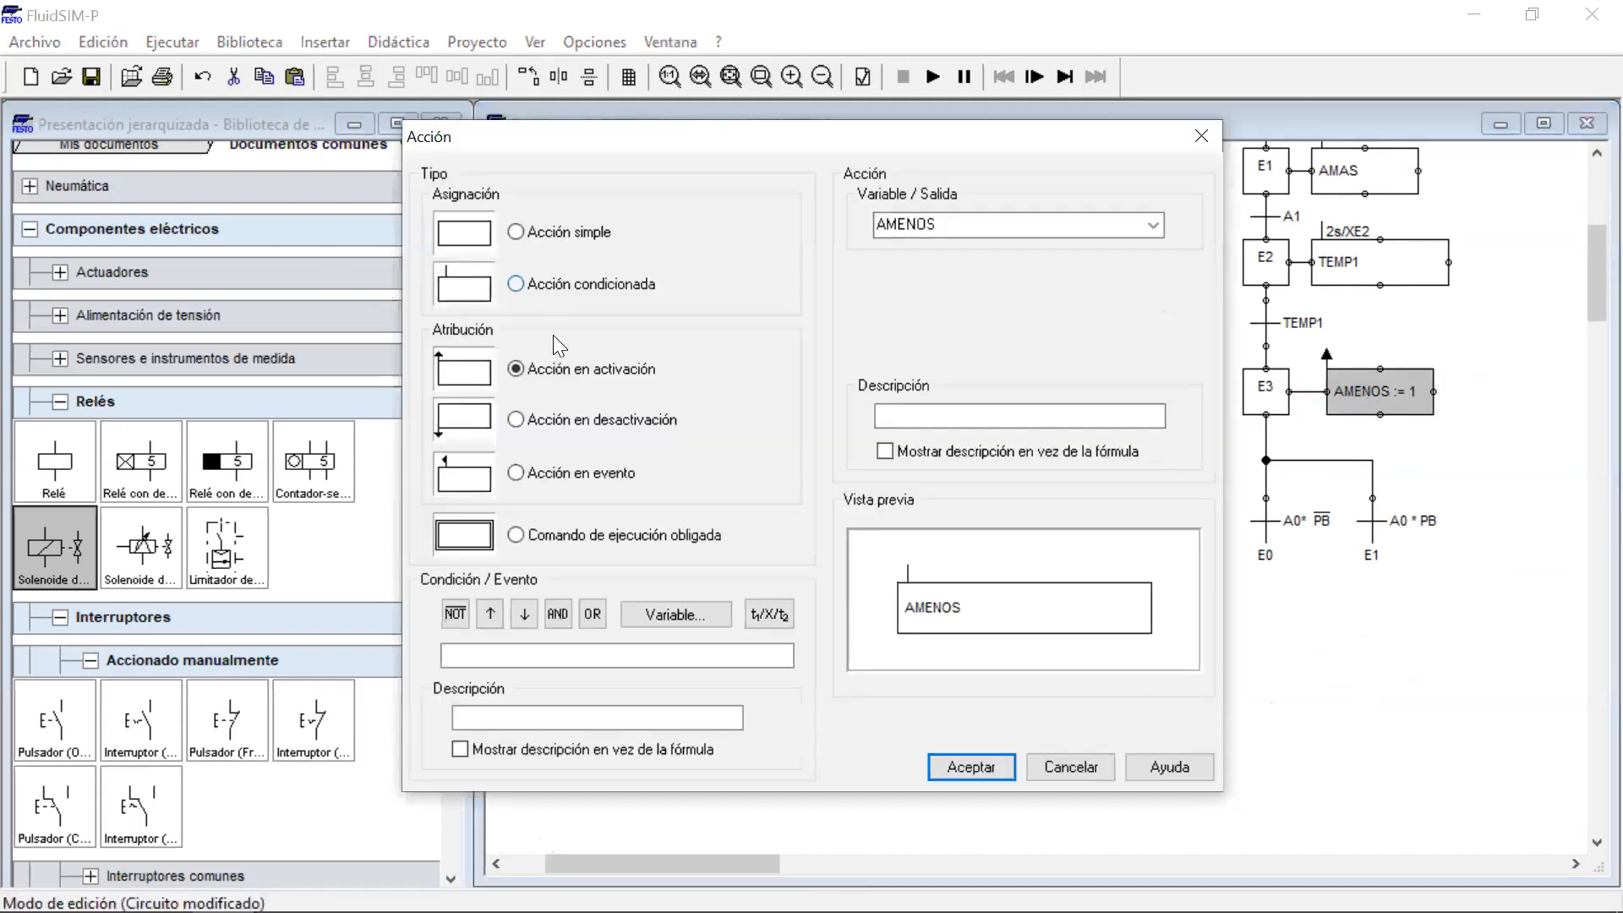
left_click(962, 768)
Simulate the circuit with the conditional AMAS and AMENOS actions, actuating the latching PB switch to check single and repeated cycles.
left_click_drag(777, 860, 756, 860)
scroll(782, 558, "up", 3)
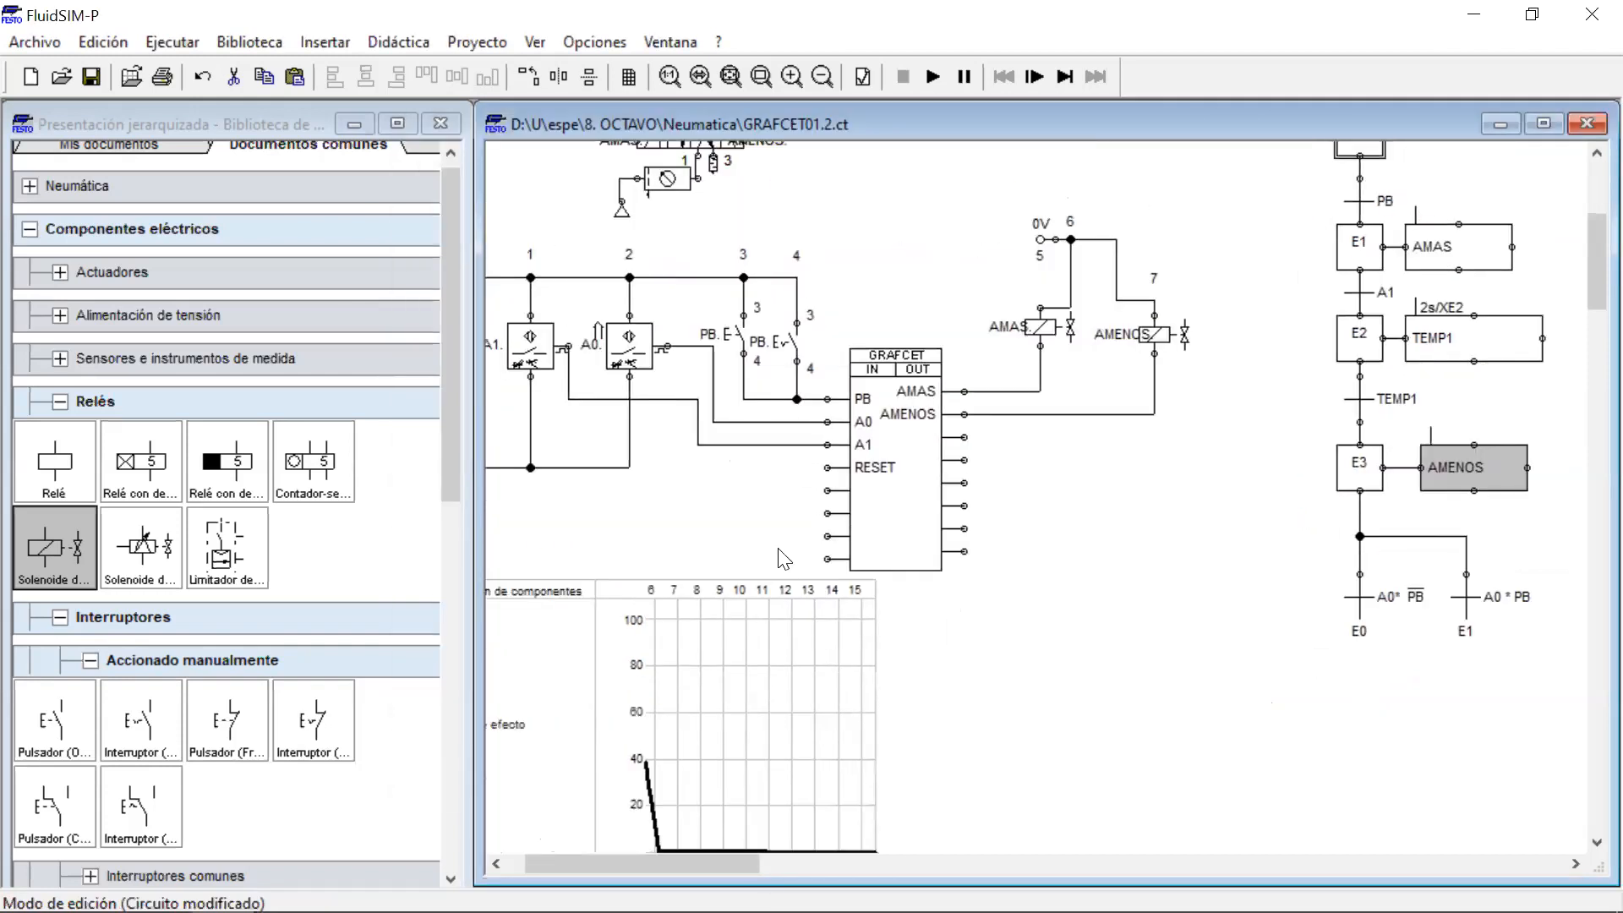
left_click(934, 77)
left_click(786, 396)
scroll(942, 550, "down", 3)
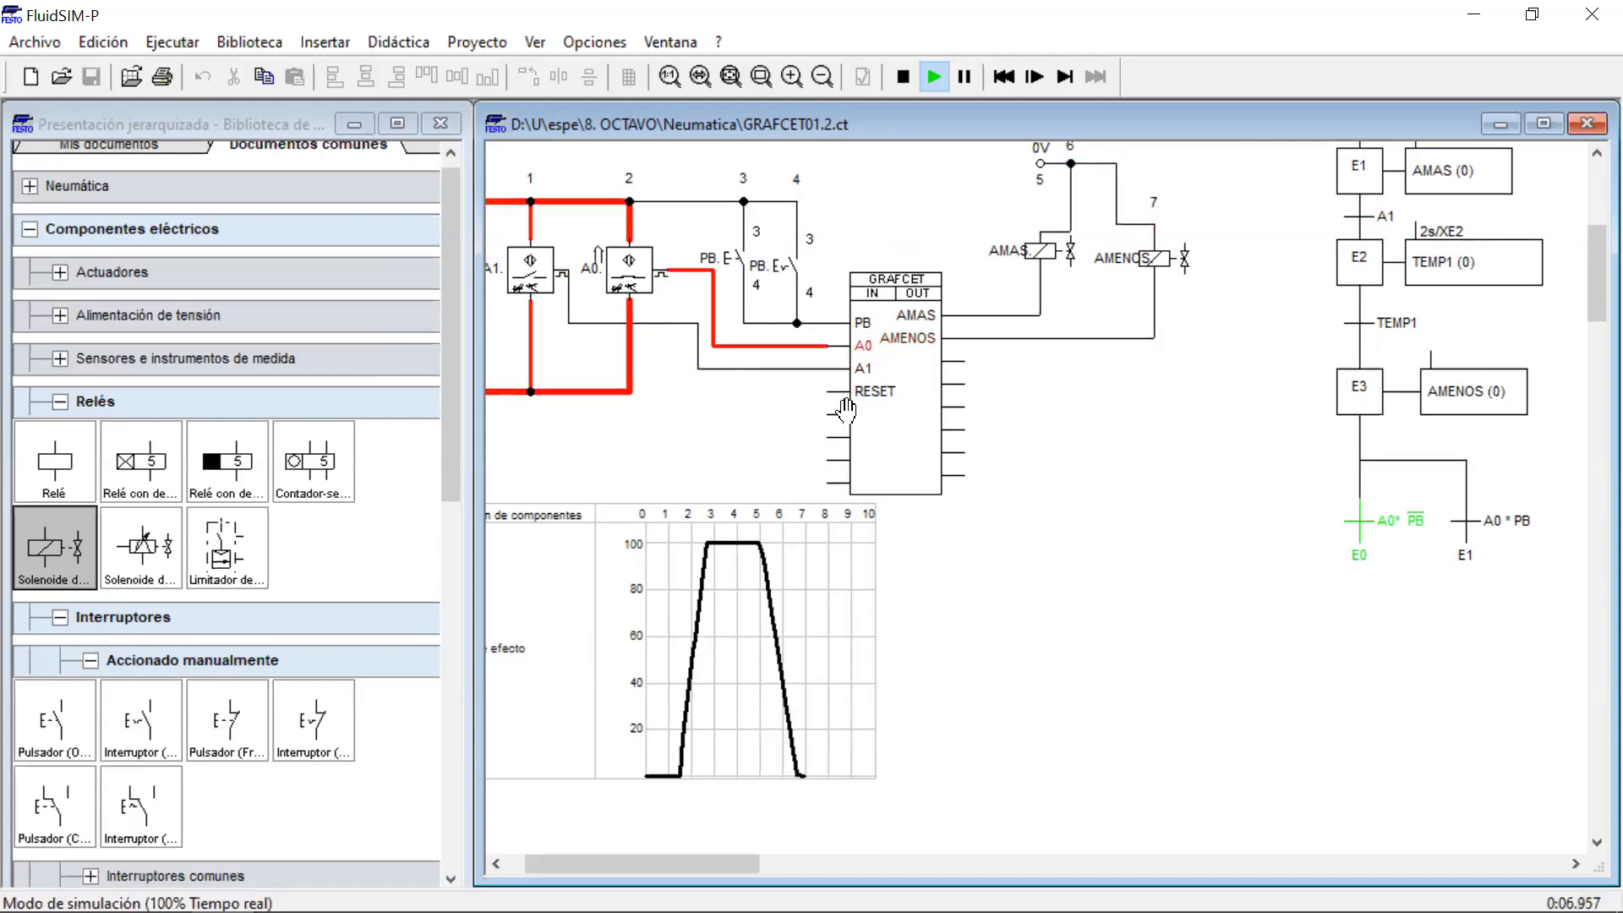
left_click(796, 250)
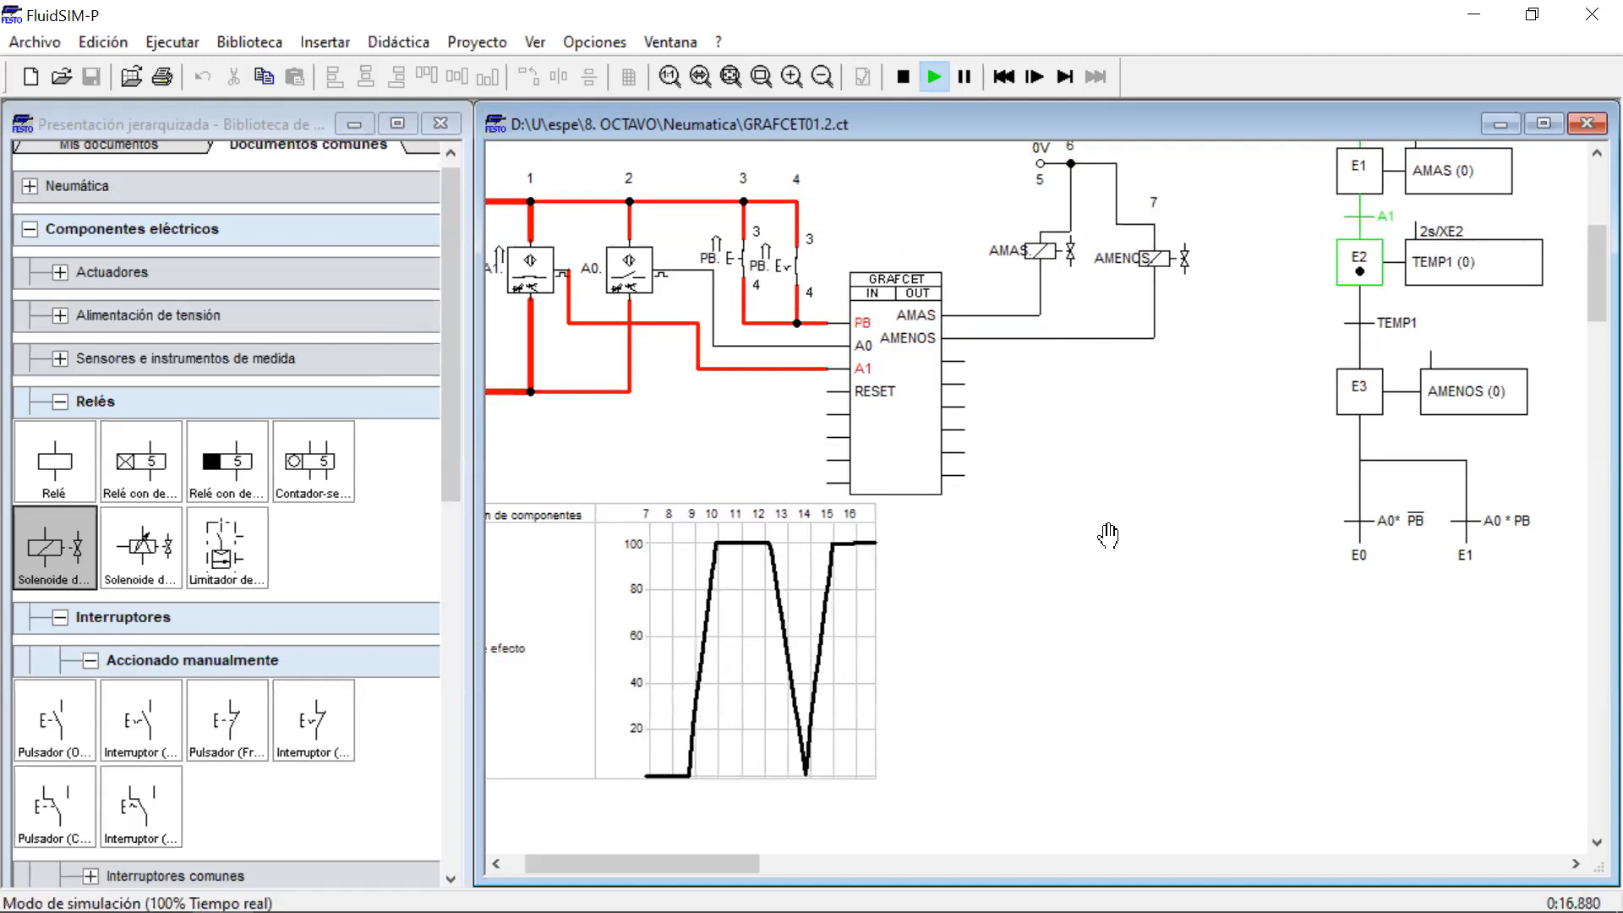
scroll(1056, 497, "up", 2)
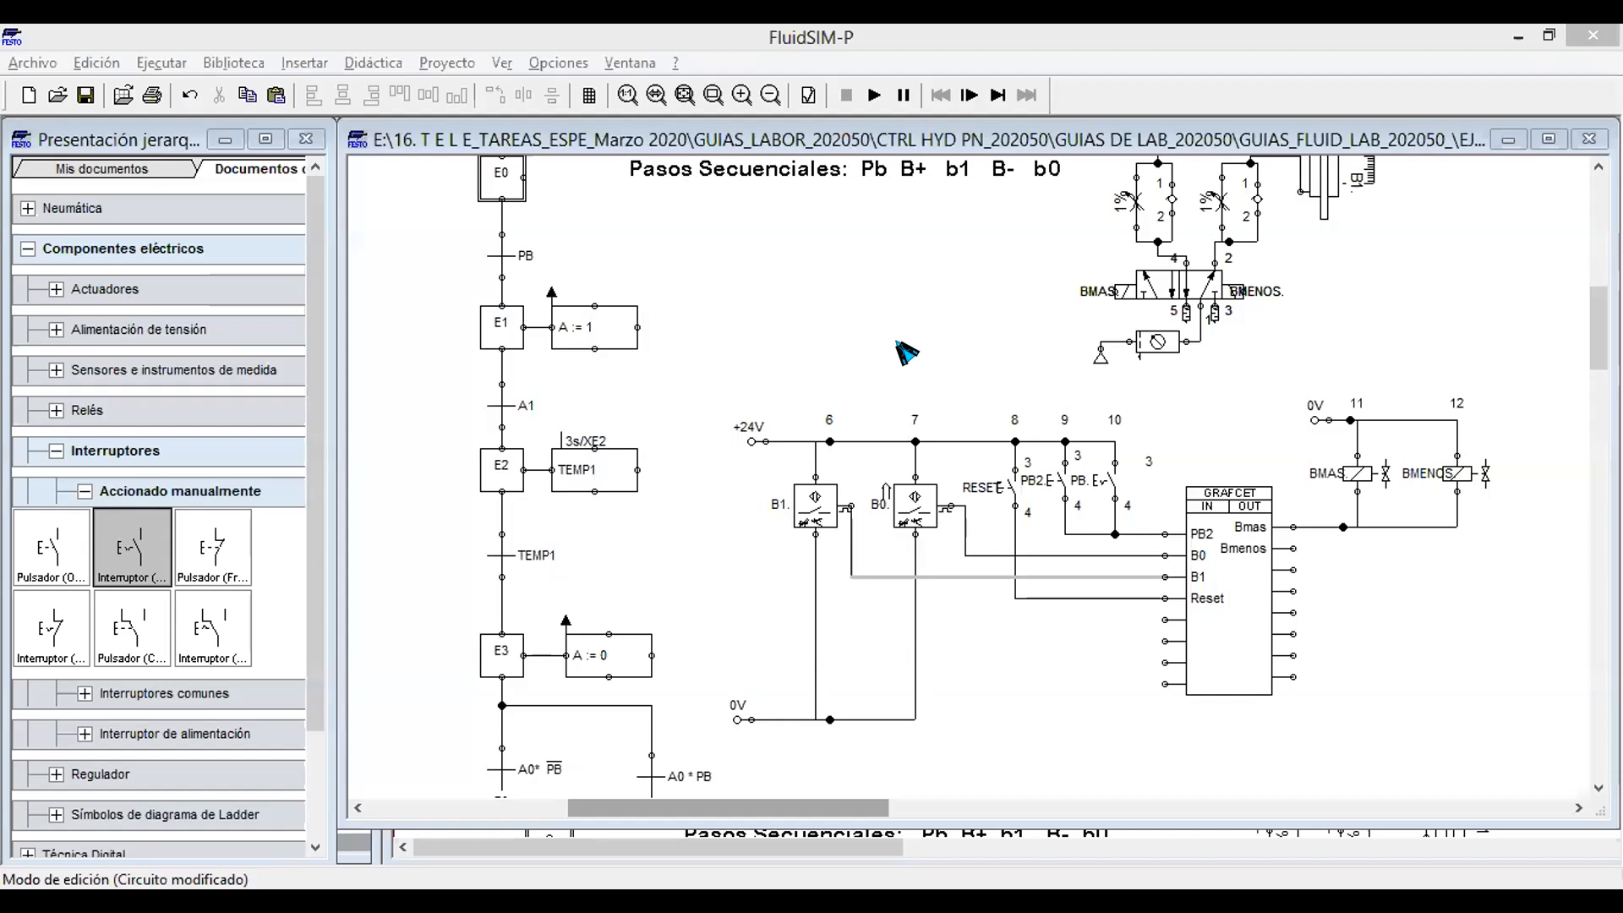
Switch back to the B+ B- circuit and change the A := 1 action of step E1 to Acción condicionada with an empty condition.
scroll(897, 355, "down", 2)
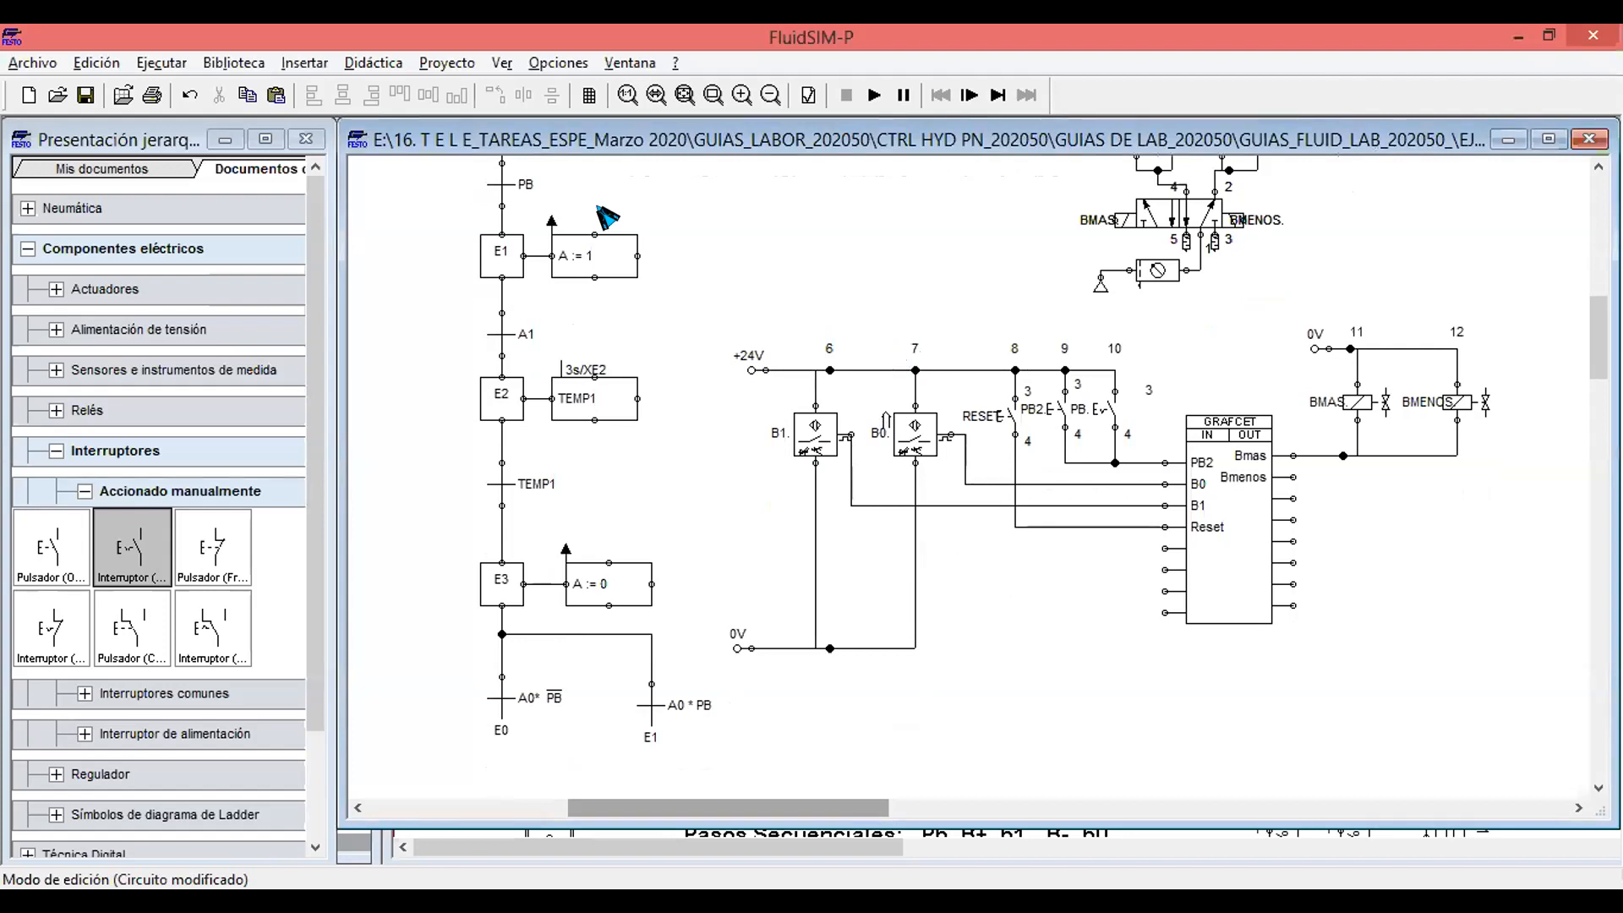
double_click(594, 255)
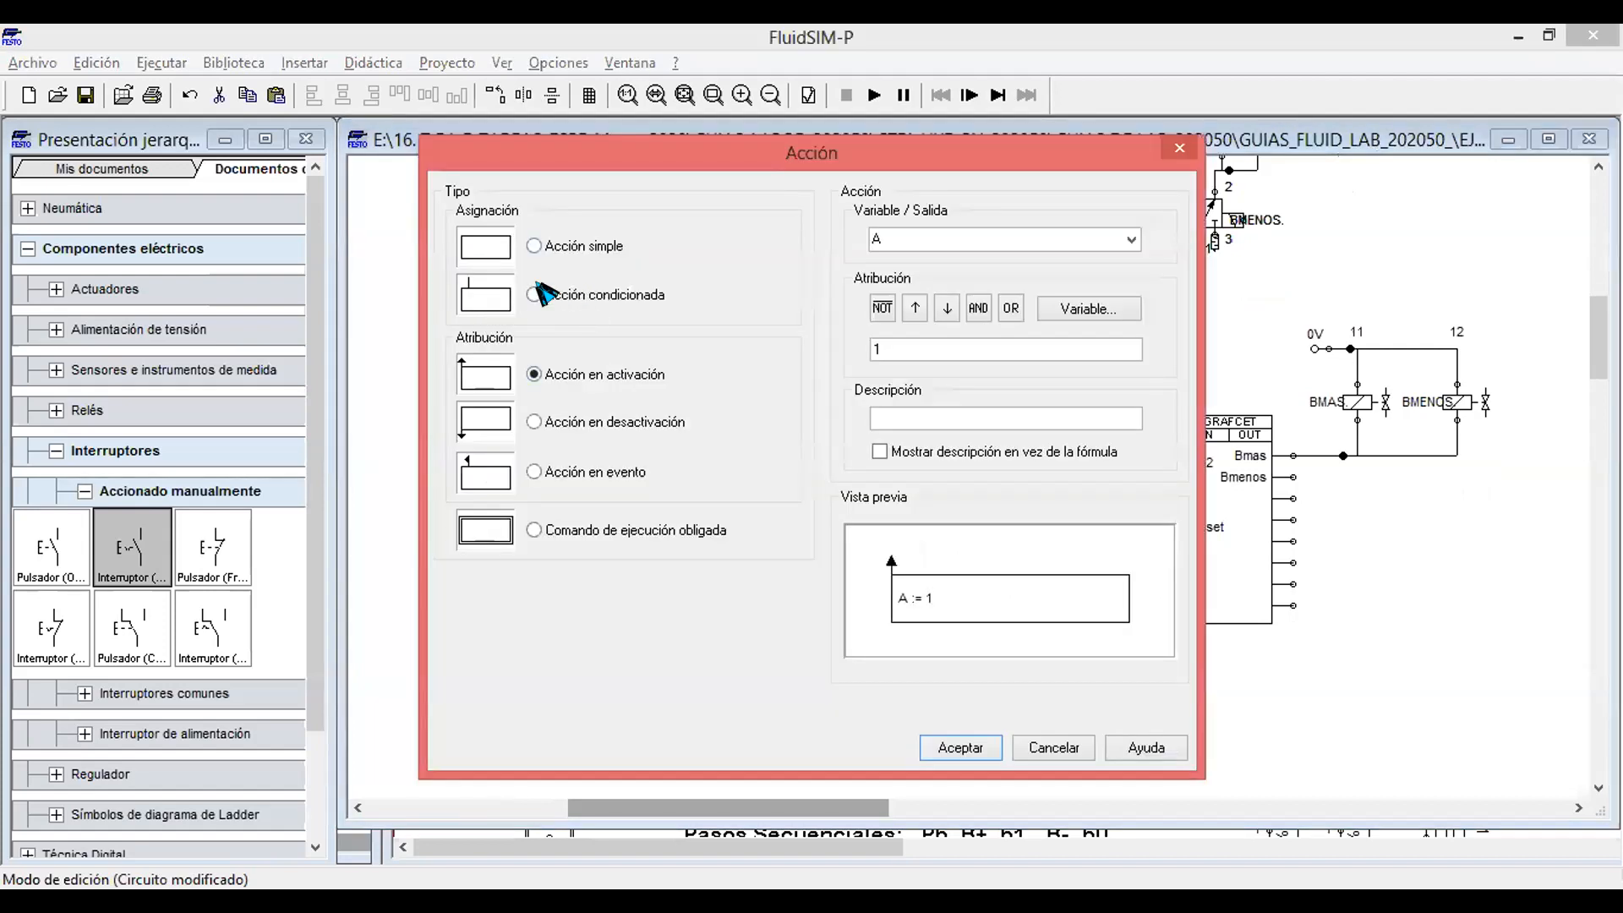
left_click(535, 294)
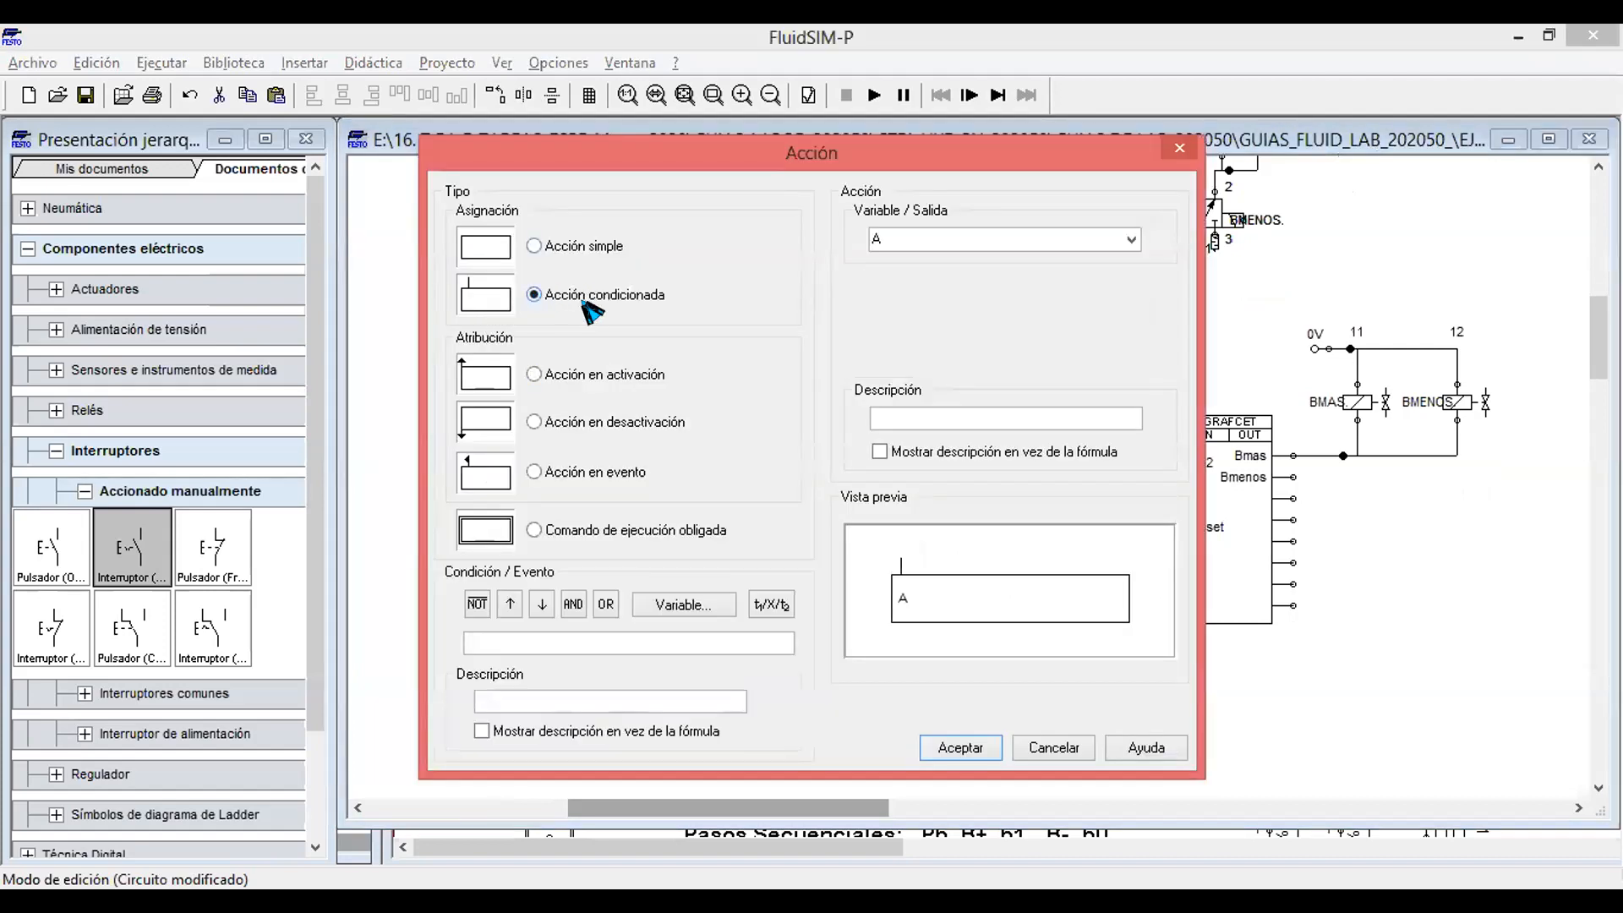
left_click(991, 749)
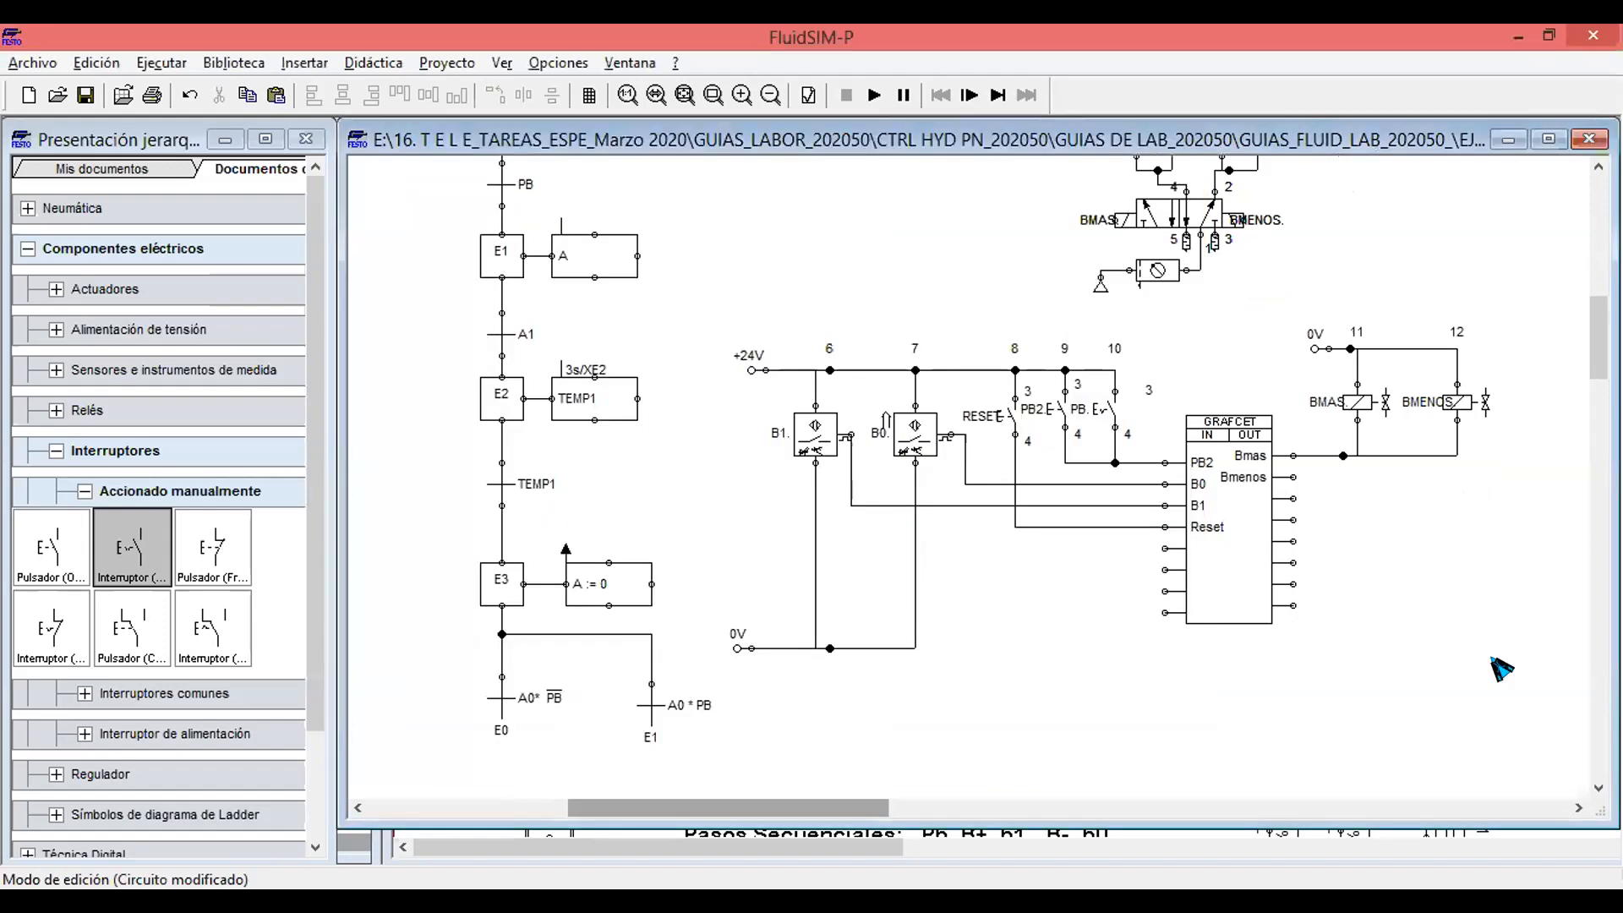
Assign the output variable Bmas to the conditional action of step E1.
left_click(554, 262)
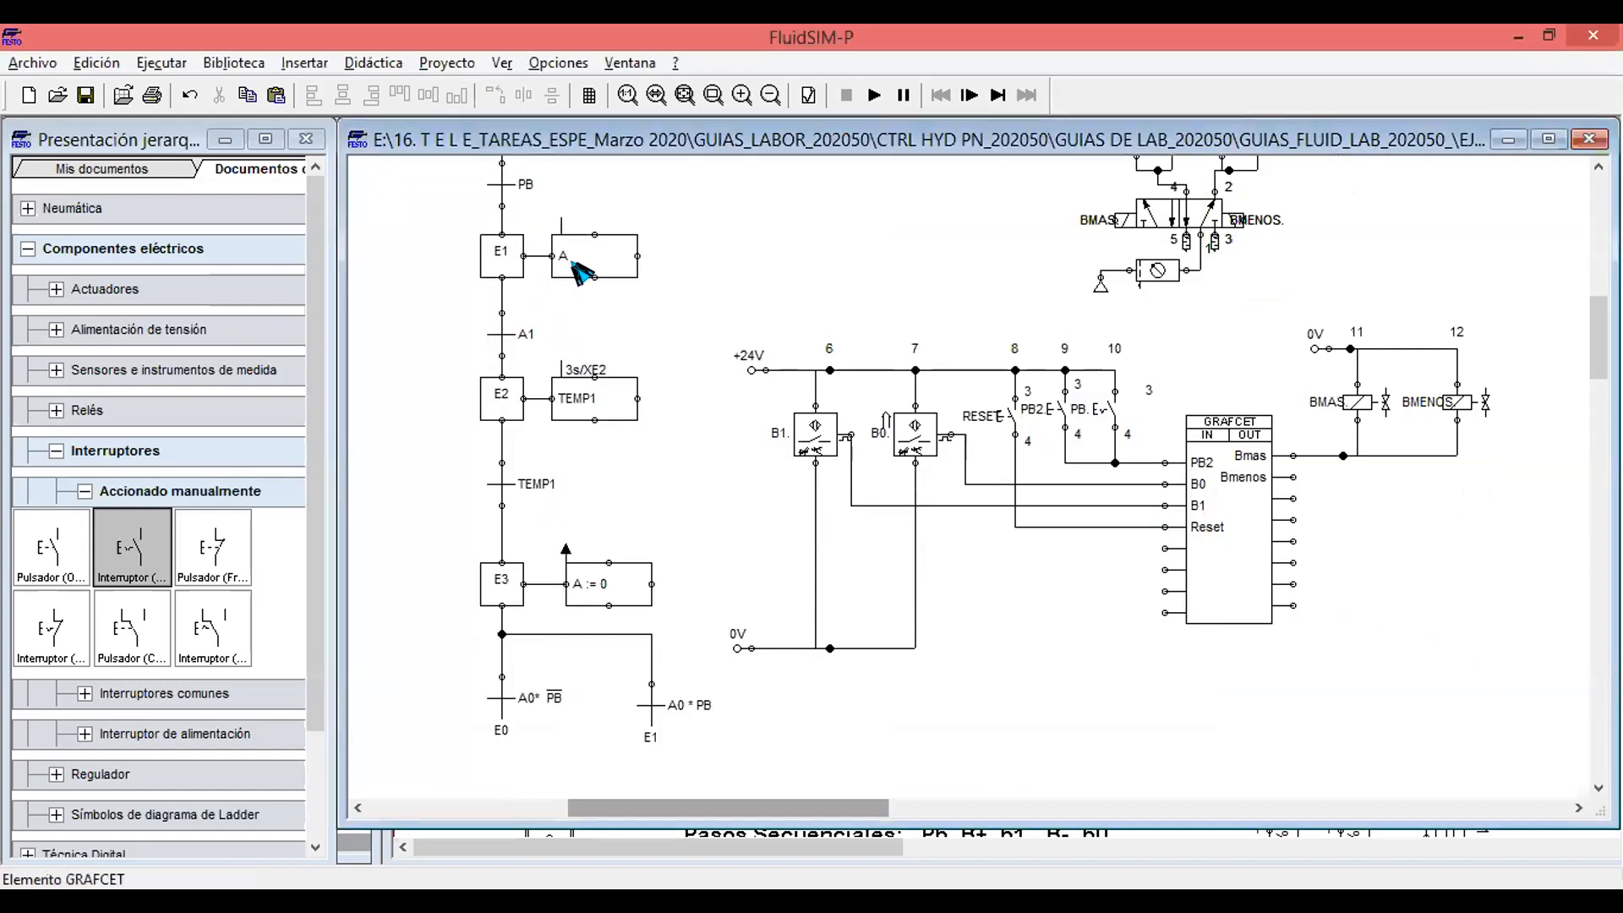
double_click(584, 268)
left_click(1131, 240)
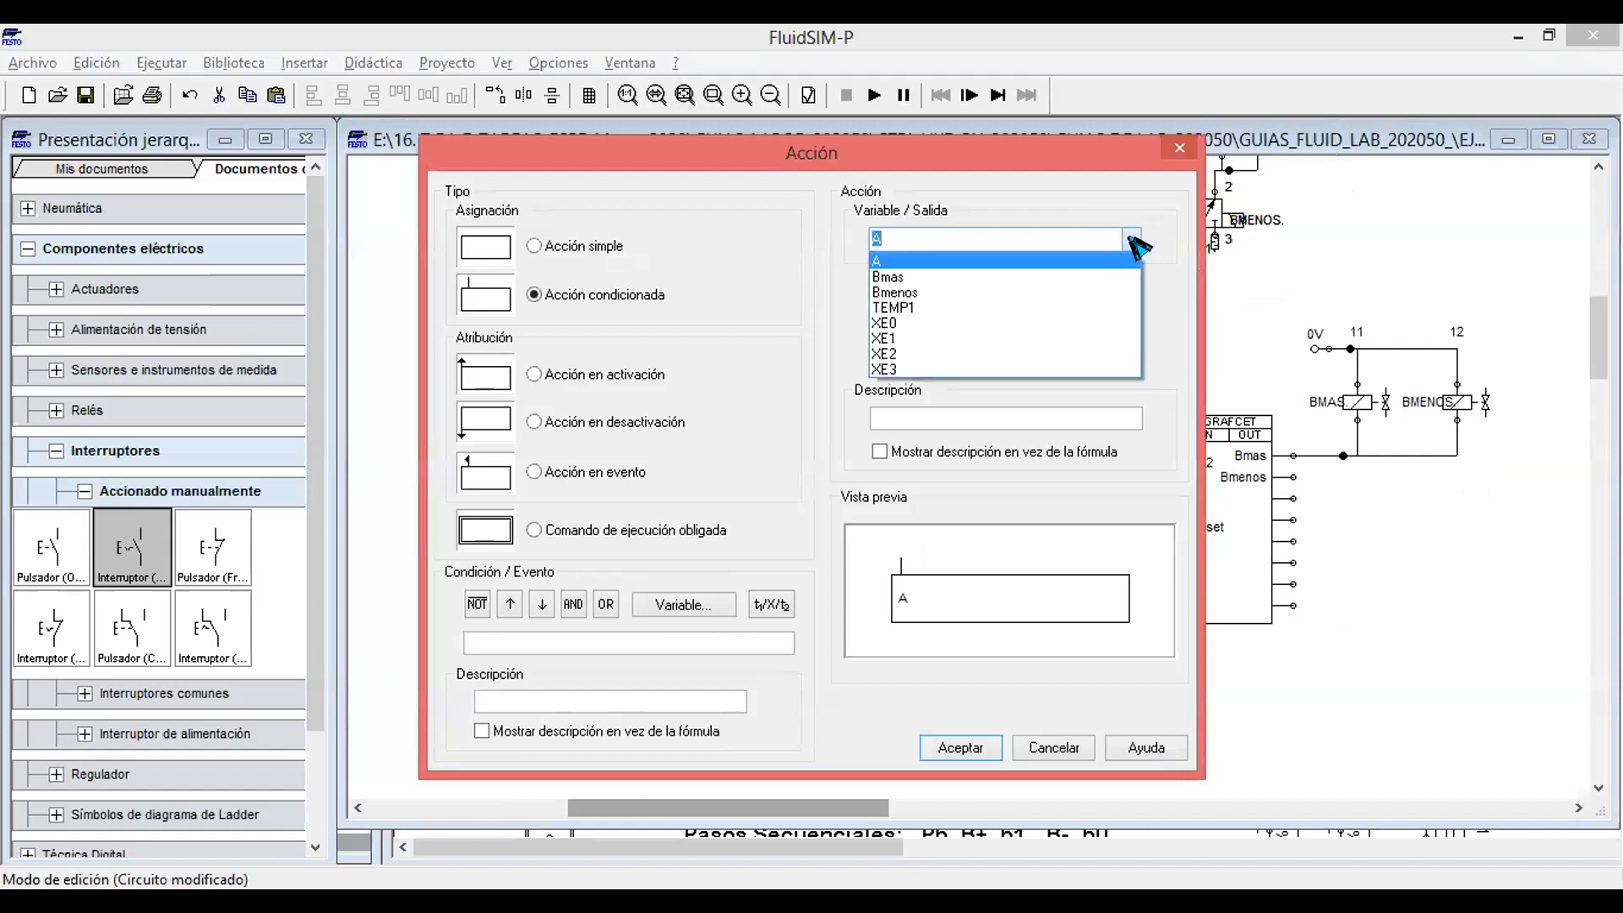
left_click(950, 278)
left_click(981, 749)
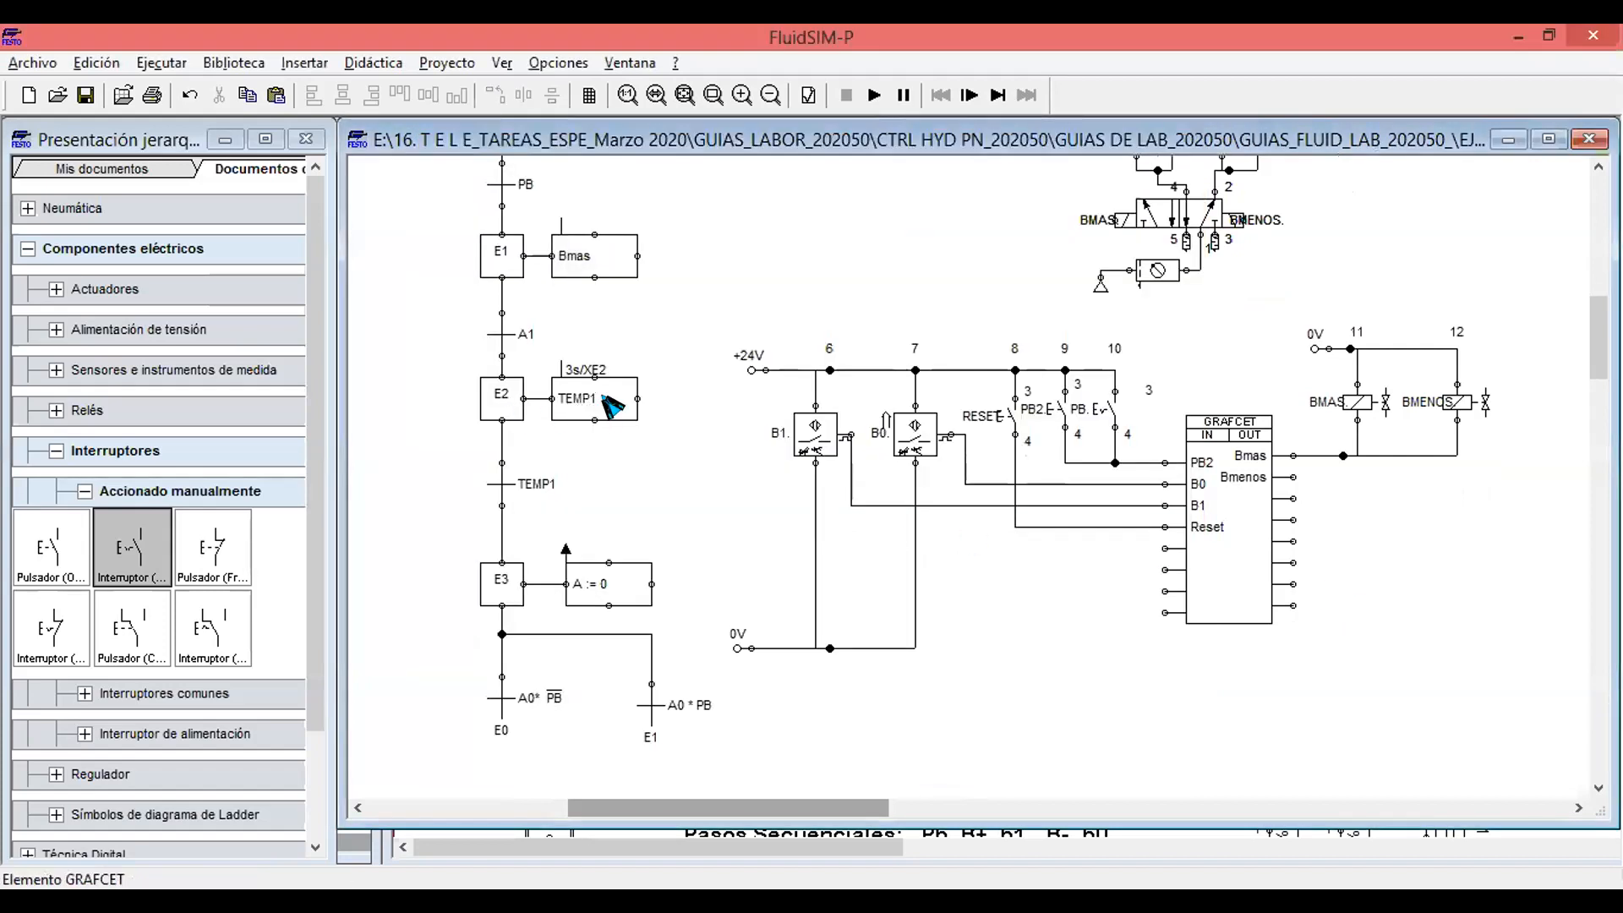
Rename the timer variable in the action of step E2 as TEMP2.
double_click(608, 406)
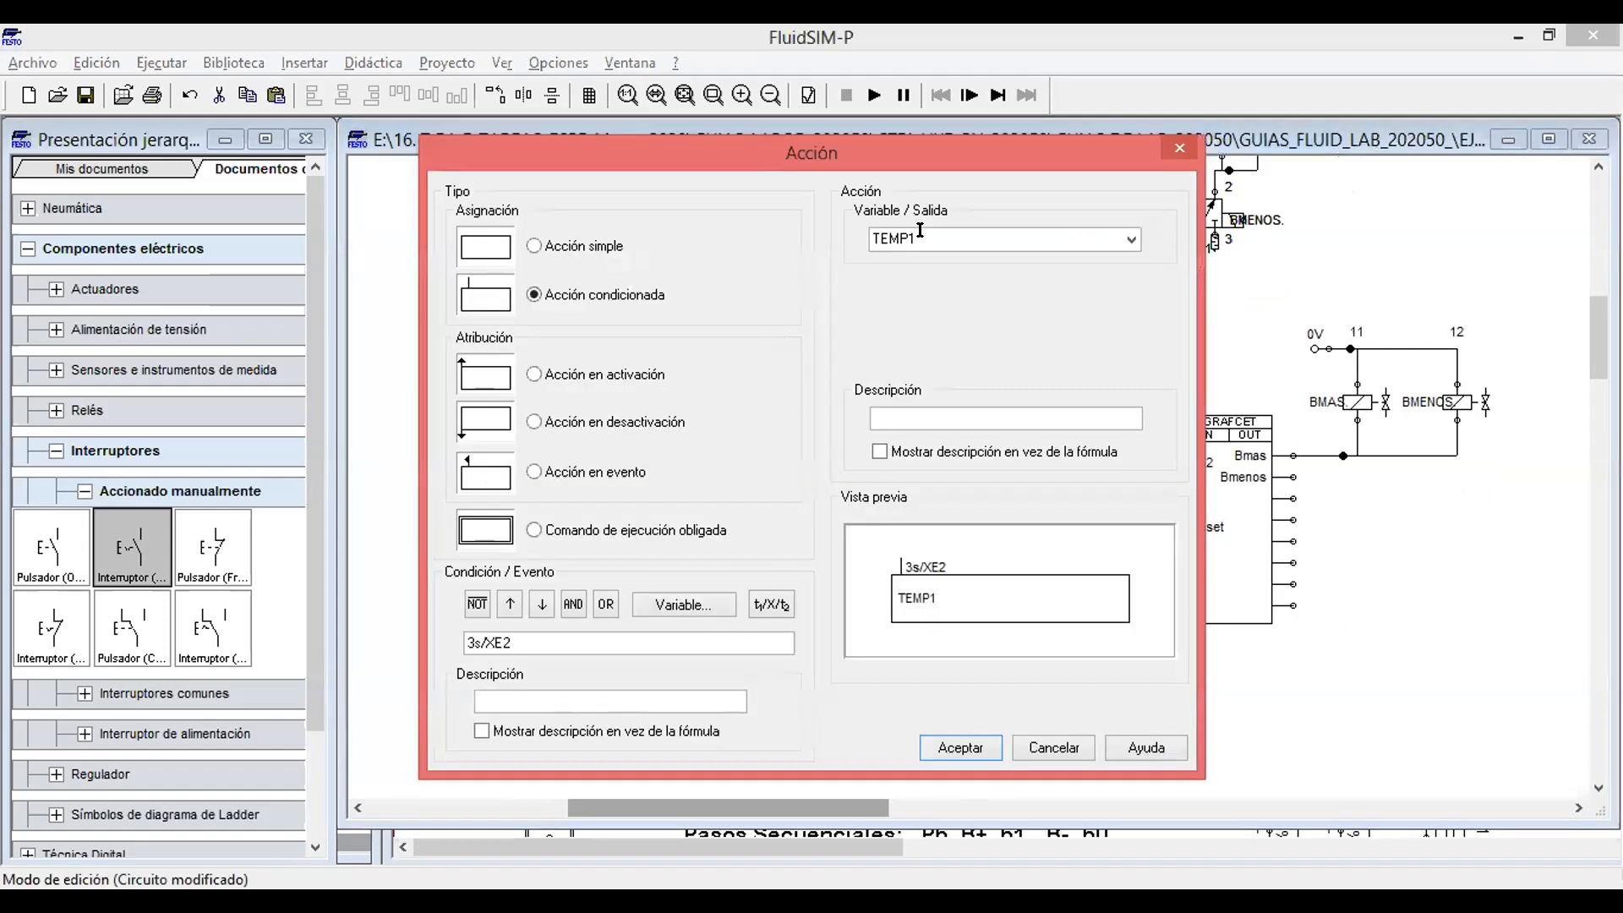
left_click(920, 230)
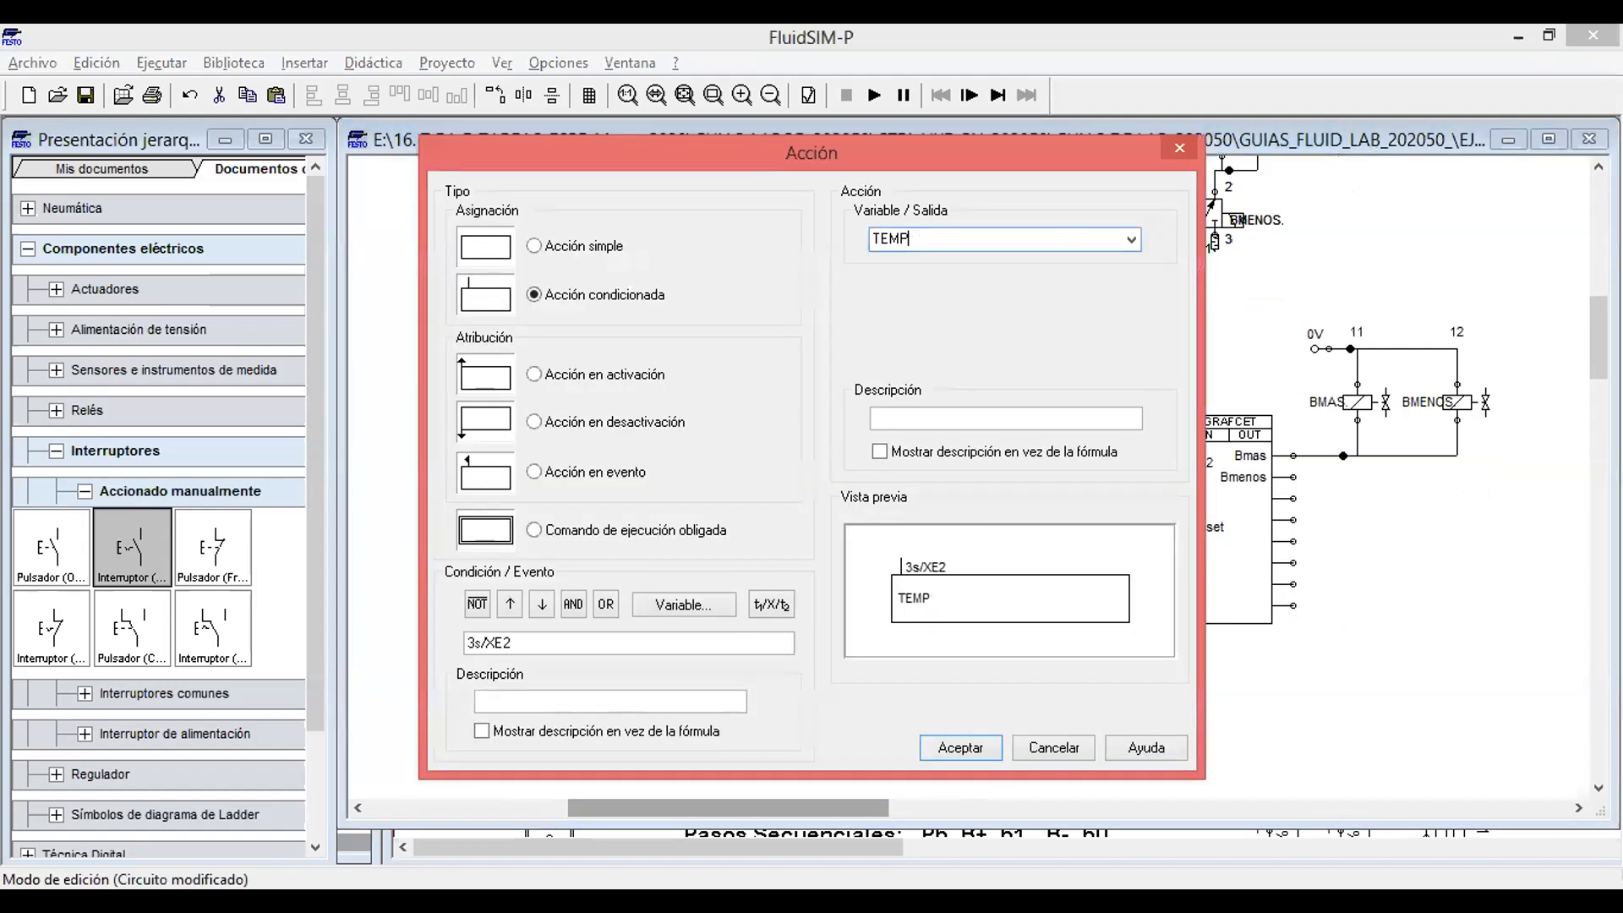
type("2")
key("Return")
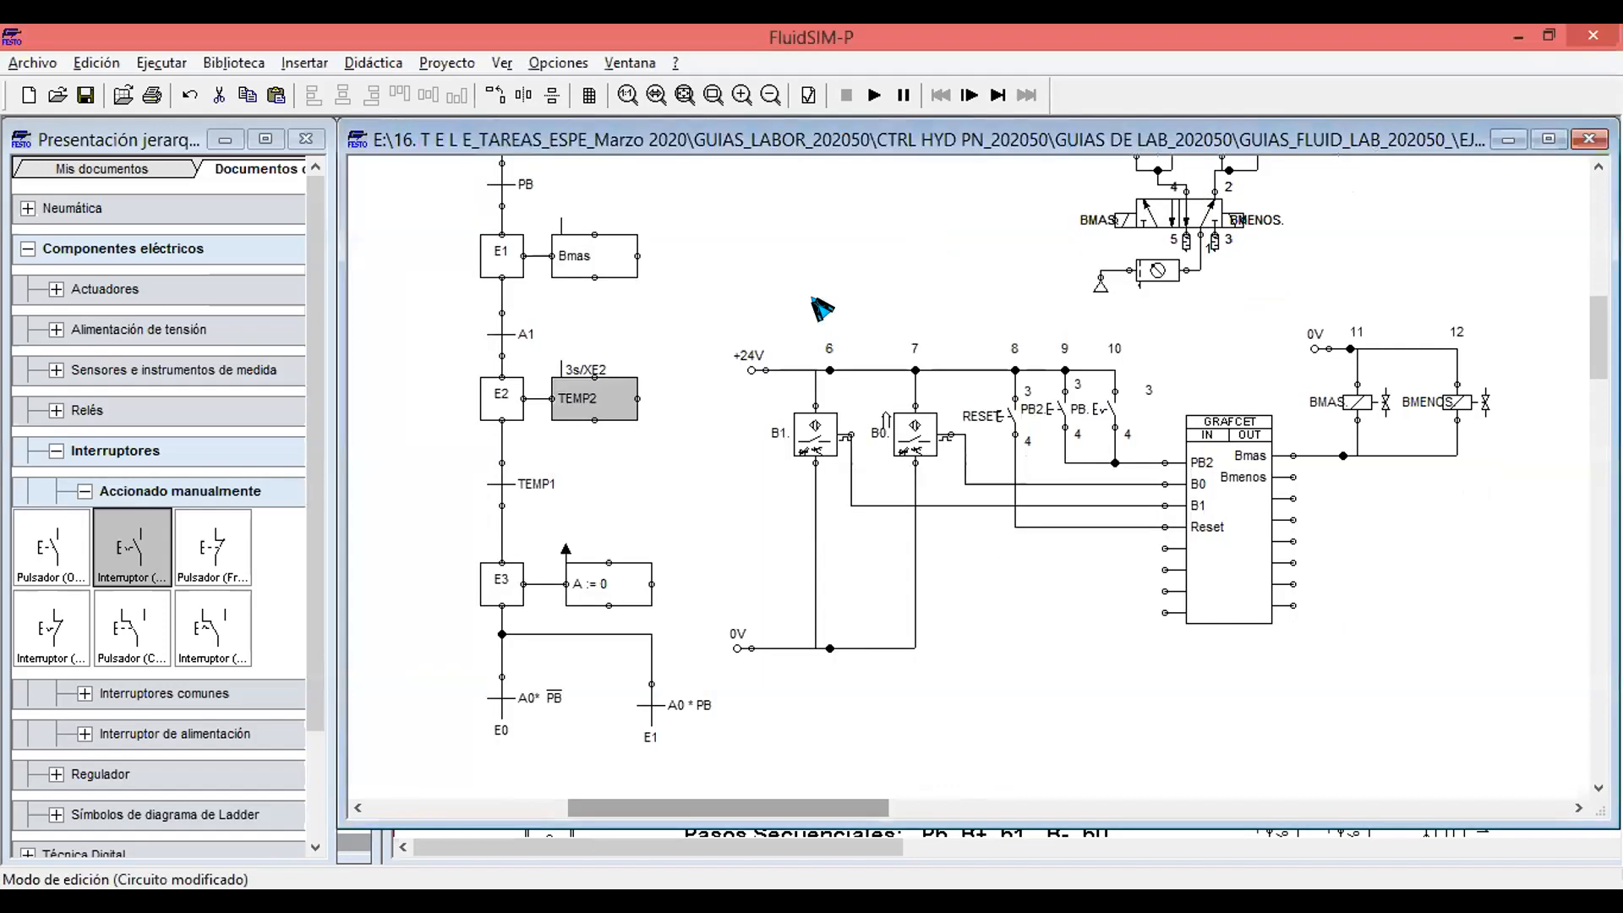
Clear the condition of step E2's TEMP2 action and insert the variable TEMP2 as its condition.
double_click(620, 391)
left_click_drag(668, 154, 997, 127)
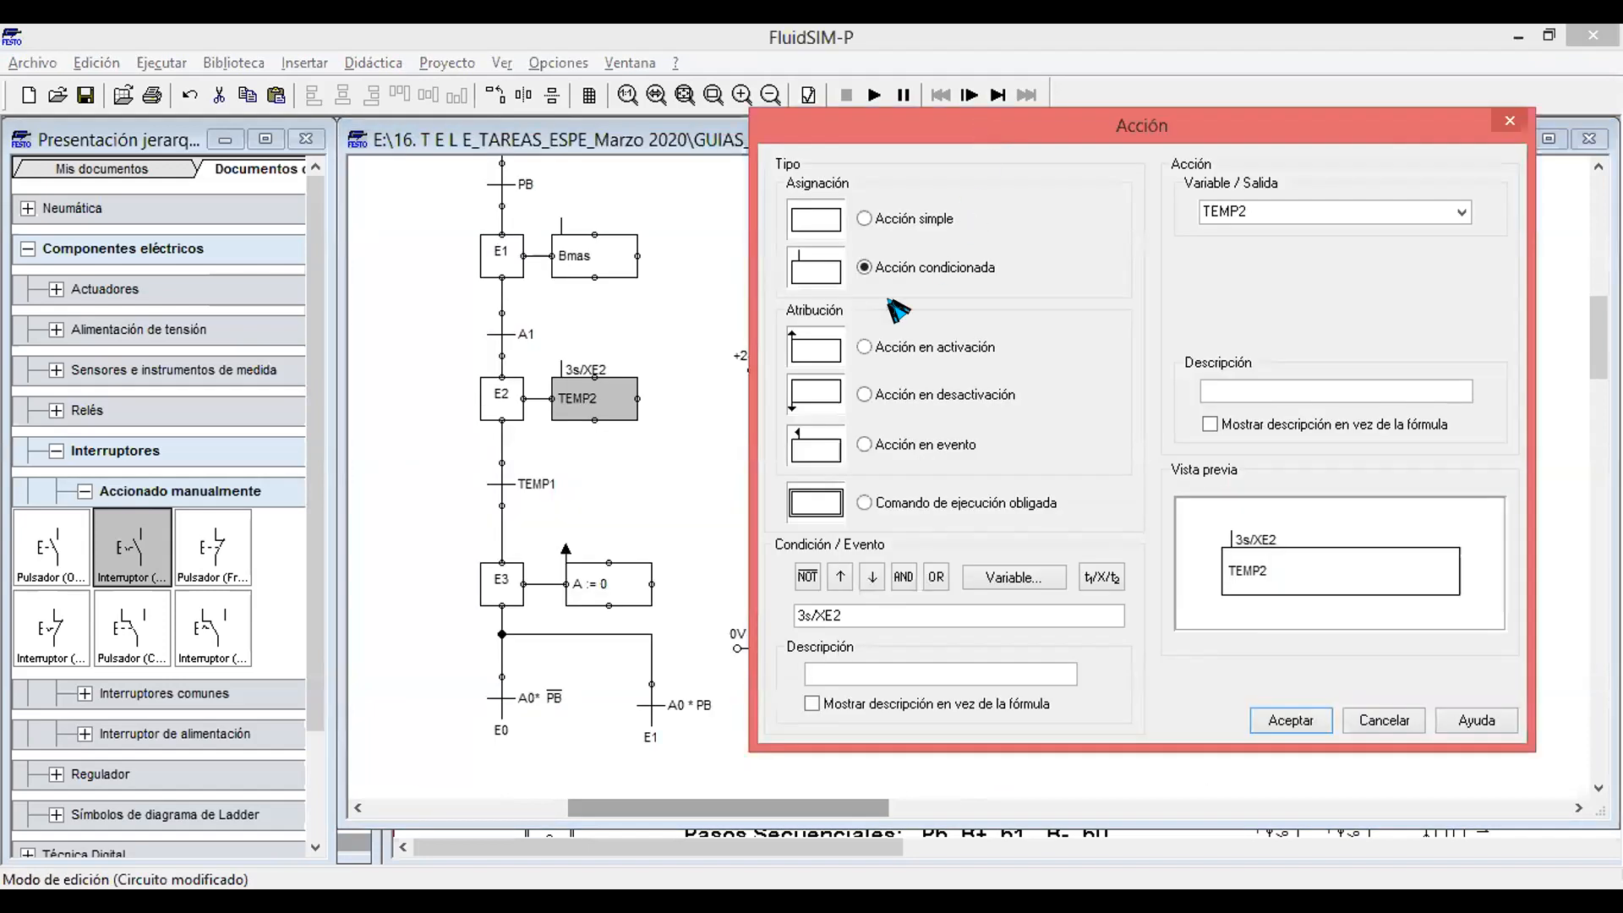
left_click(1026, 575)
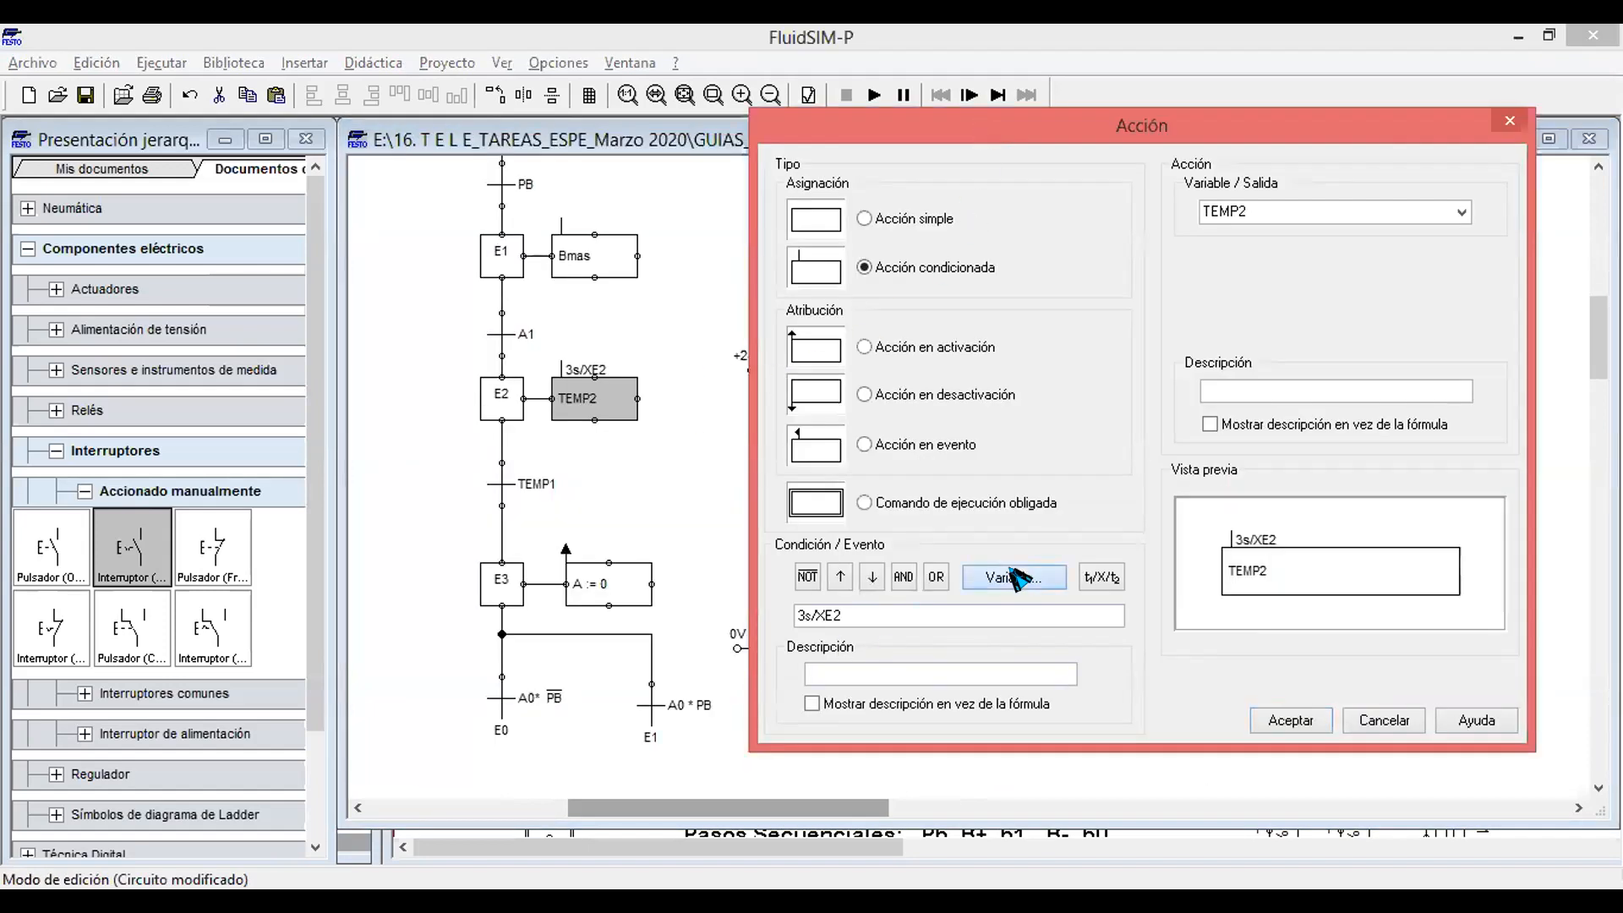
left_click(1236, 284)
left_click_drag(871, 612, 743, 616)
key("BackSpace")
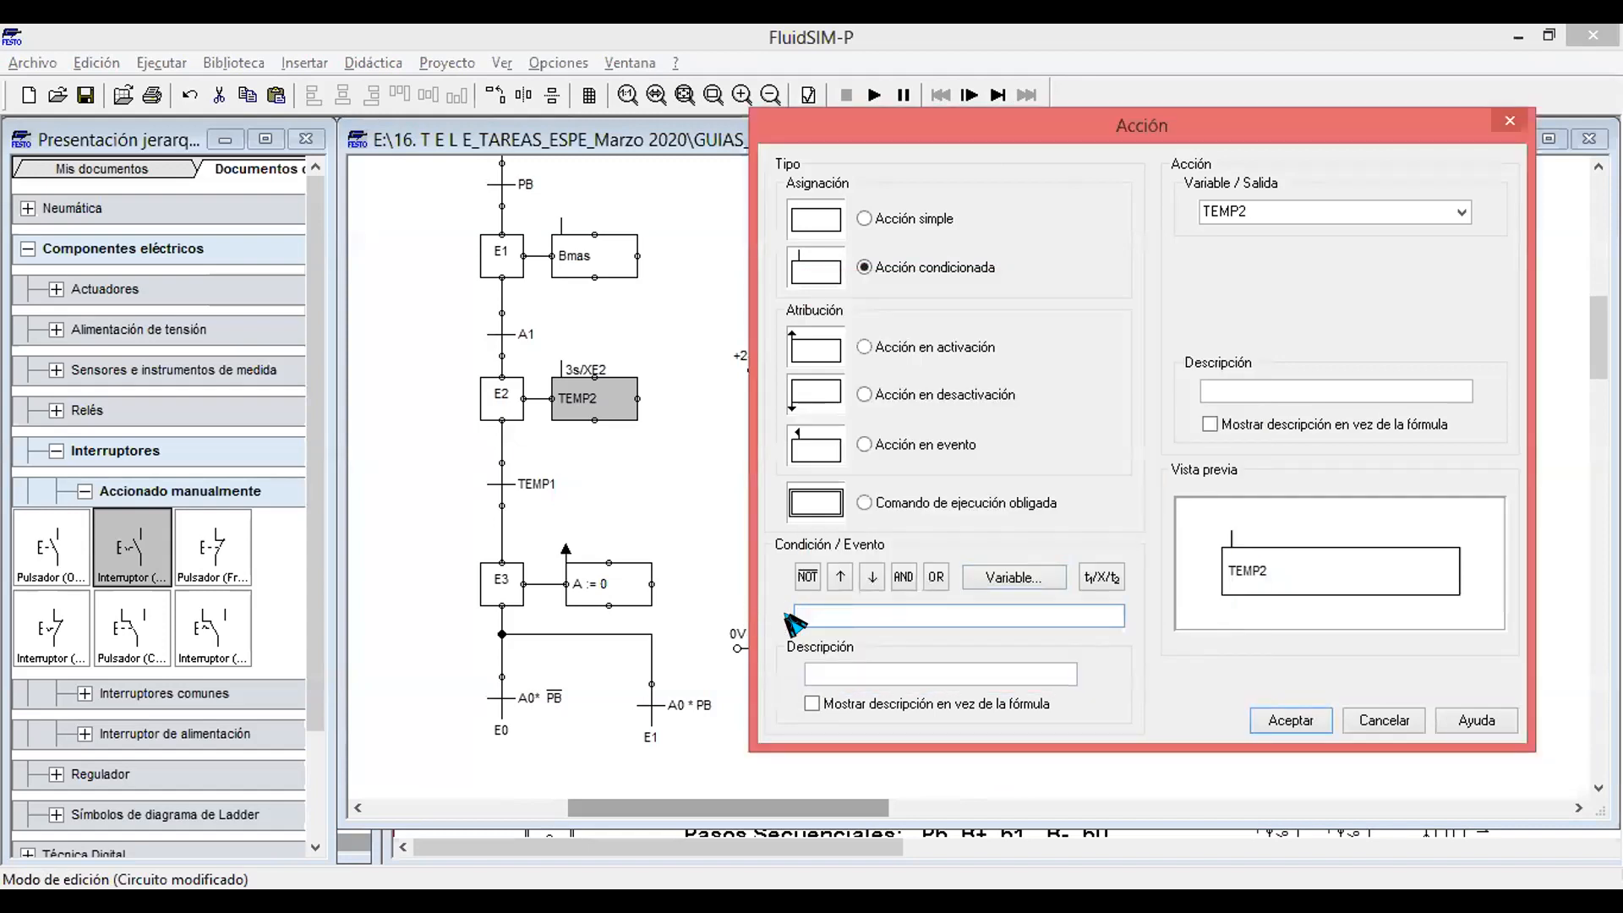
left_click(1015, 577)
left_click_drag(1233, 491, 1242, 556)
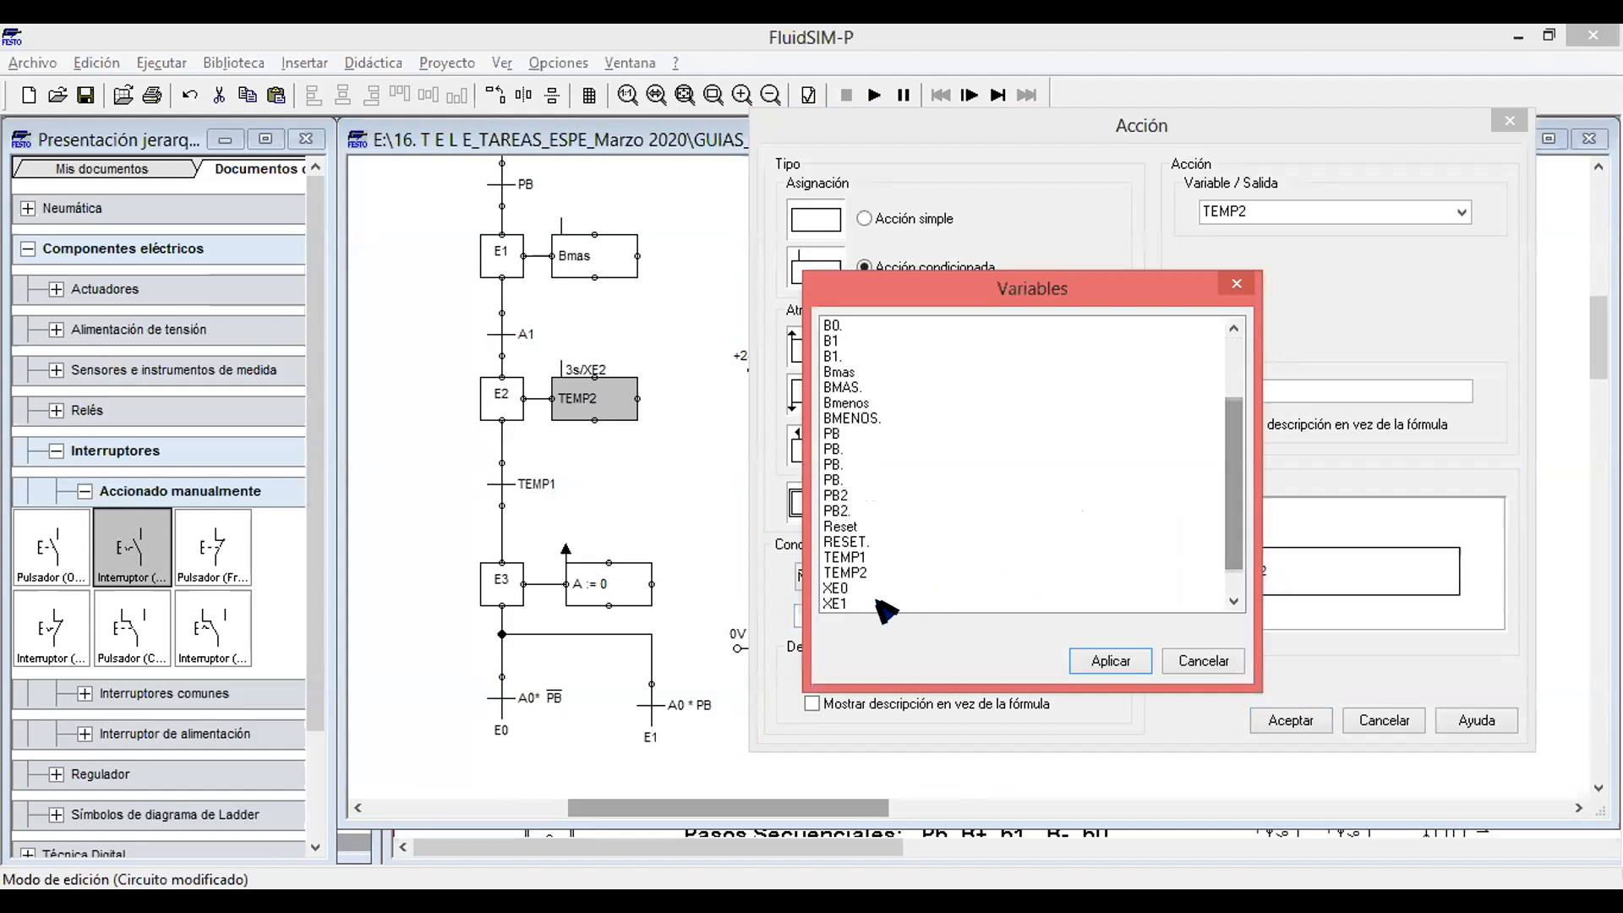
left_click(845, 572)
left_click(1103, 662)
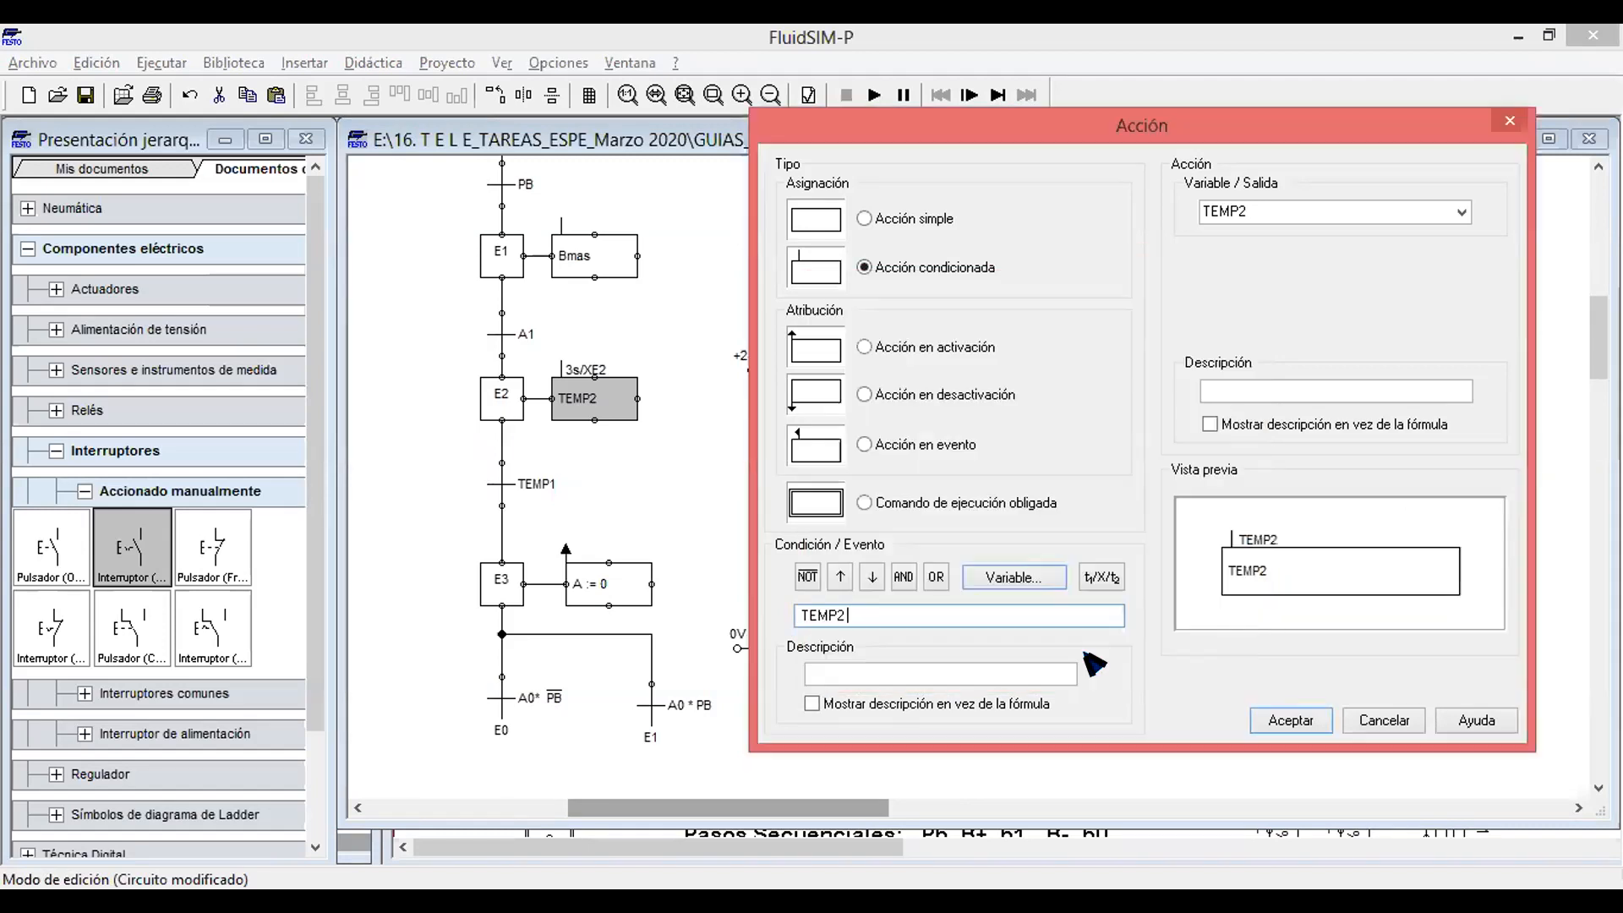
Set the condition of step E2's TEMP2 action to a 3 s switch-on delay on XE2.
left_click(1106, 579)
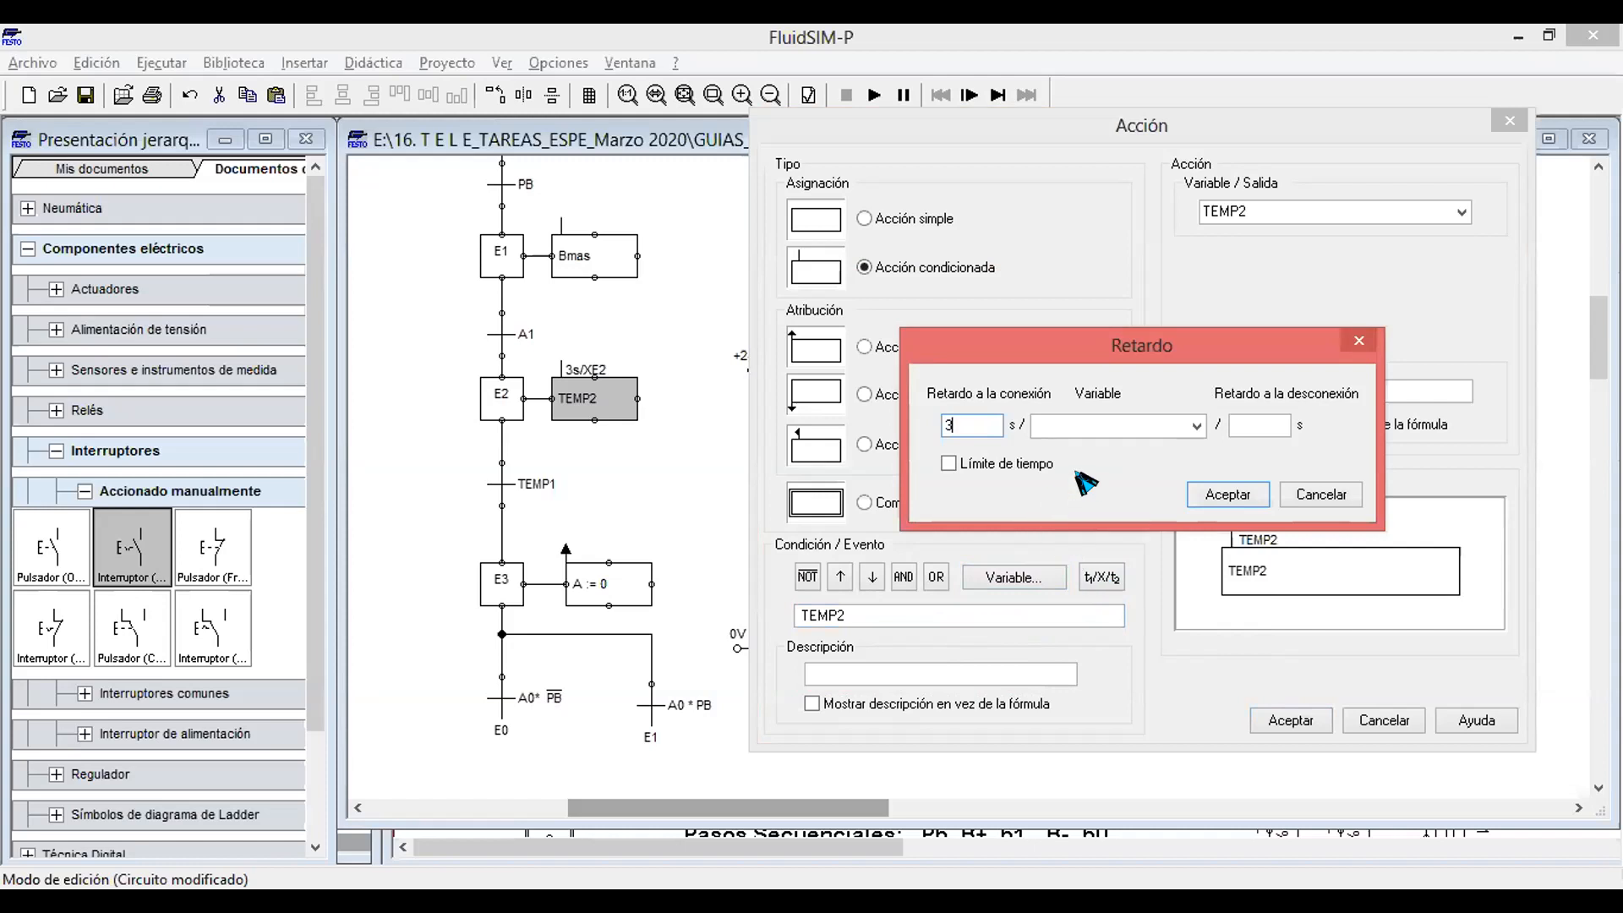
left_click(1198, 427)
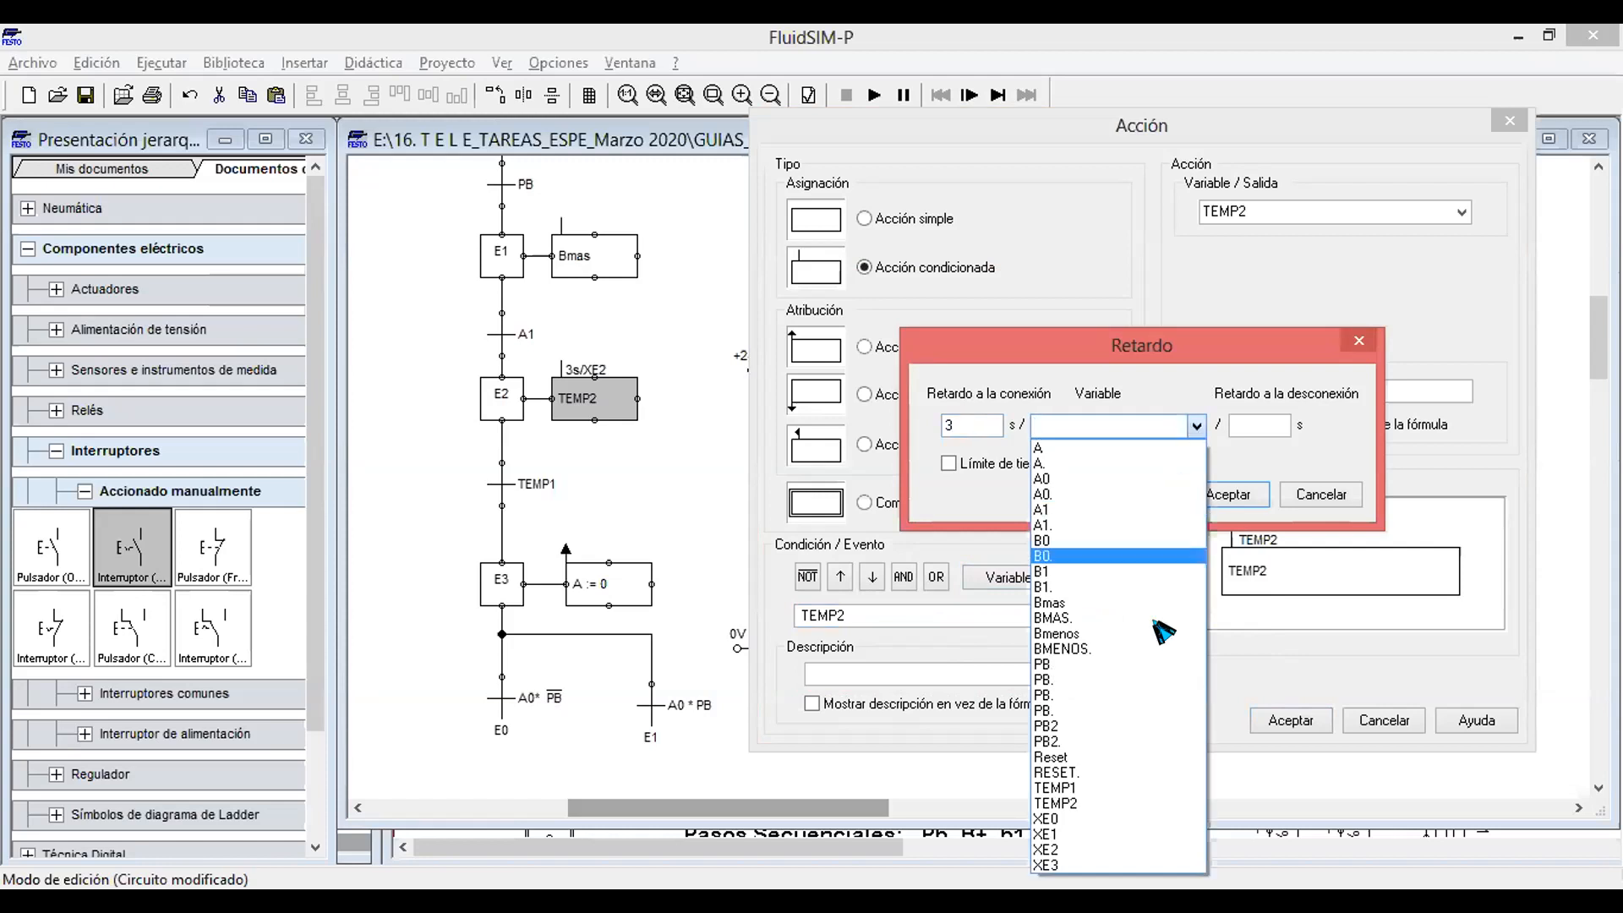
left_click(1133, 850)
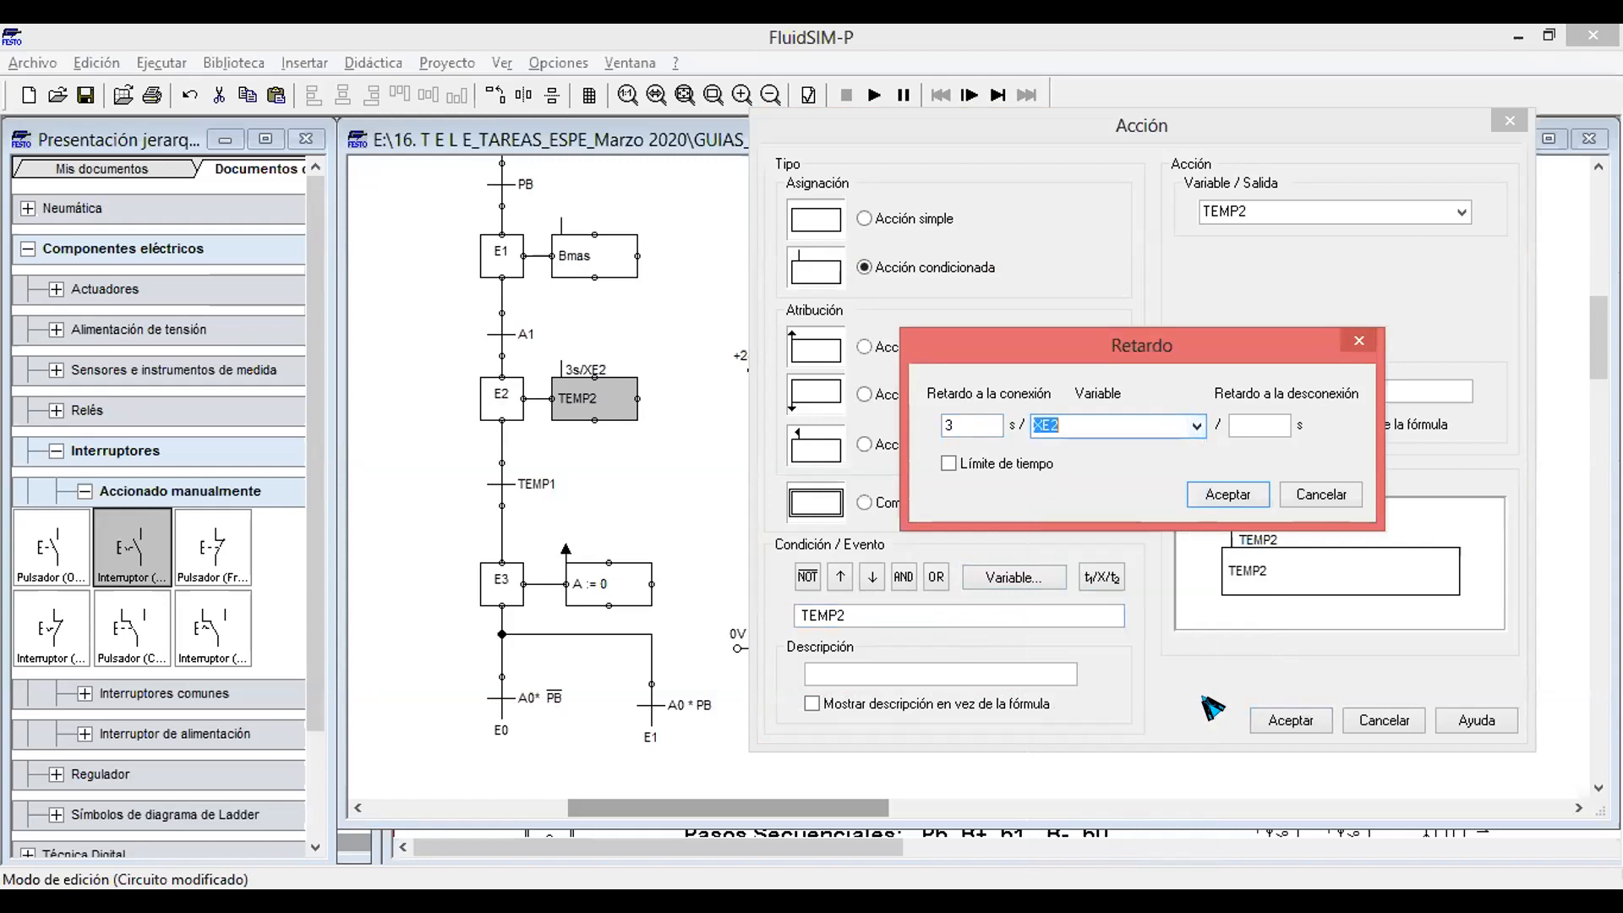
left_click(1228, 497)
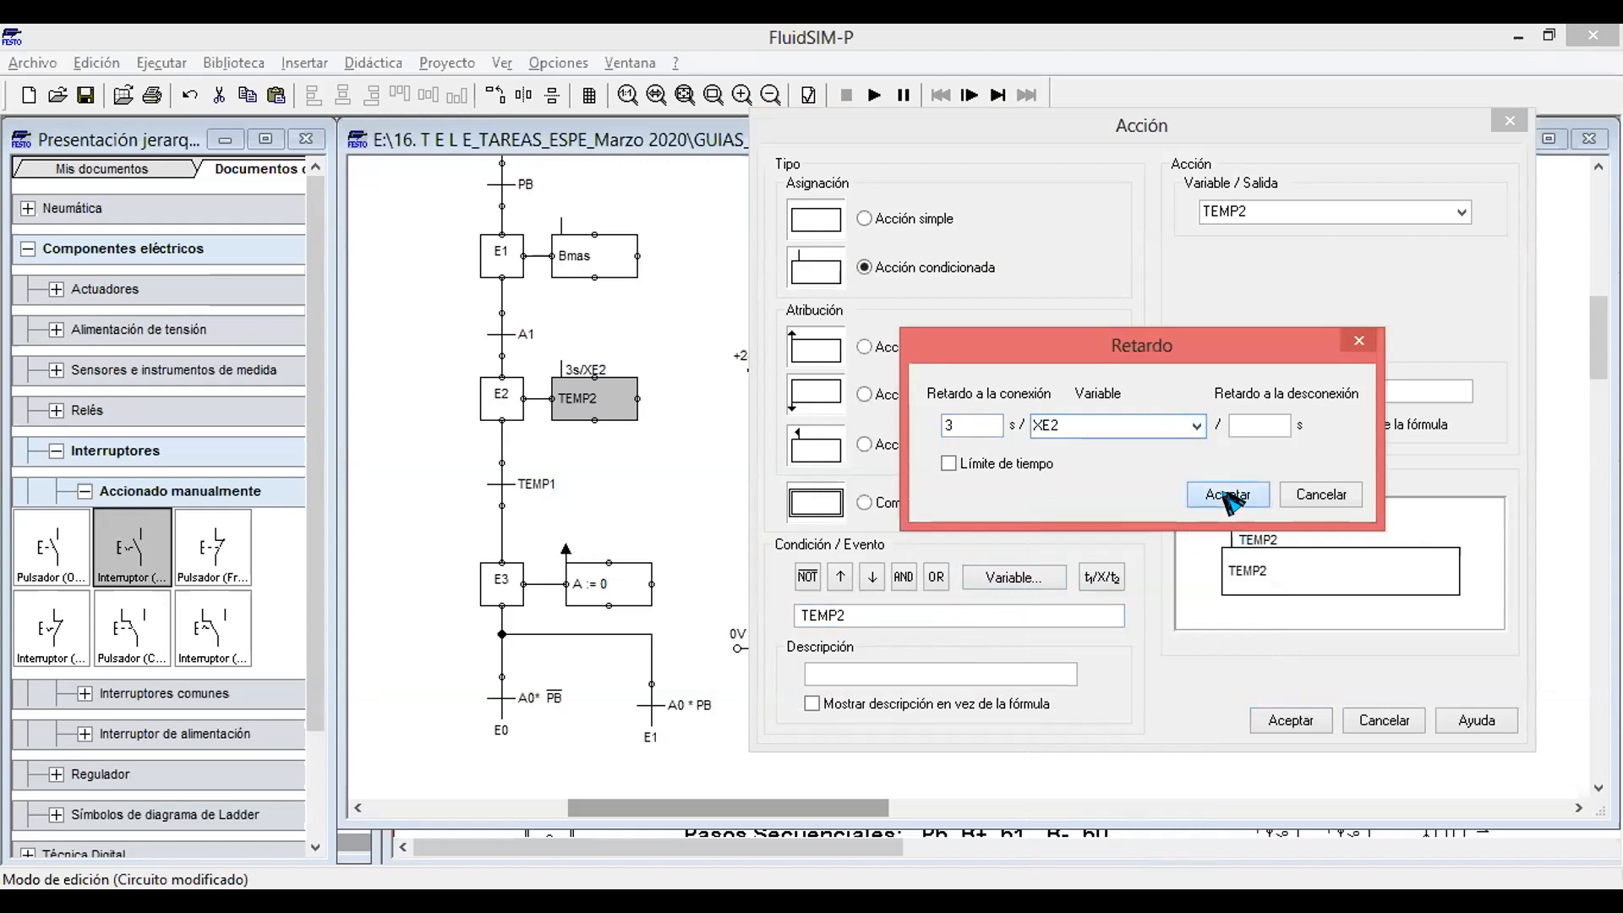
left_click(1291, 721)
Change the A := 0 action of step E3 to Acción condicionada with the output variable Bmenos.
scroll(699, 537, "up", 2)
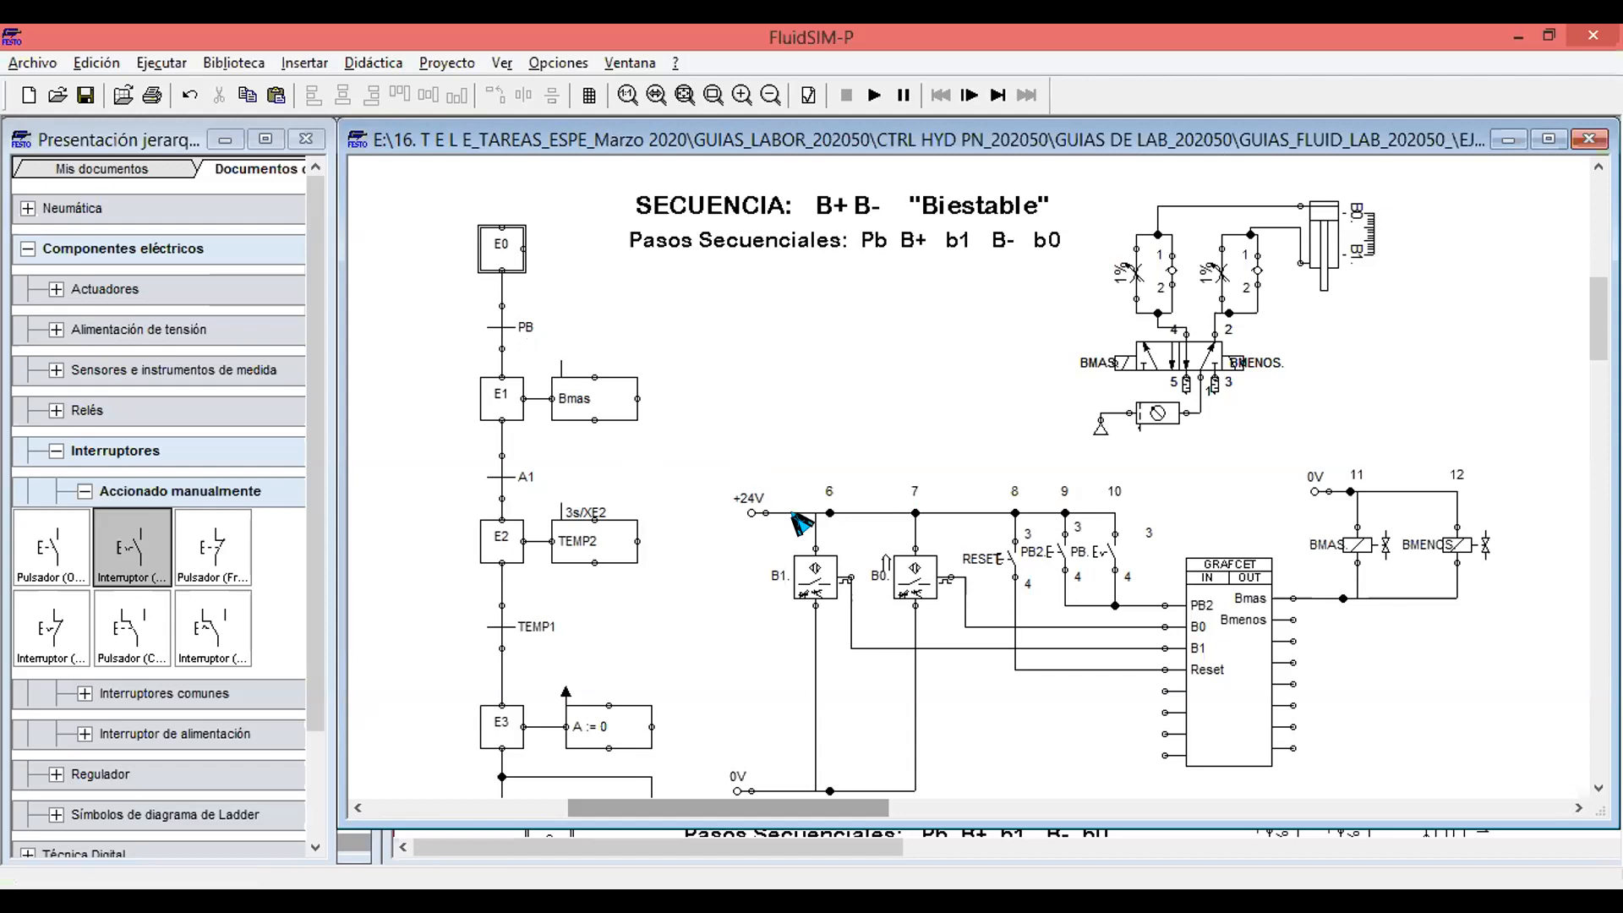
scroll(799, 538, "down", 4)
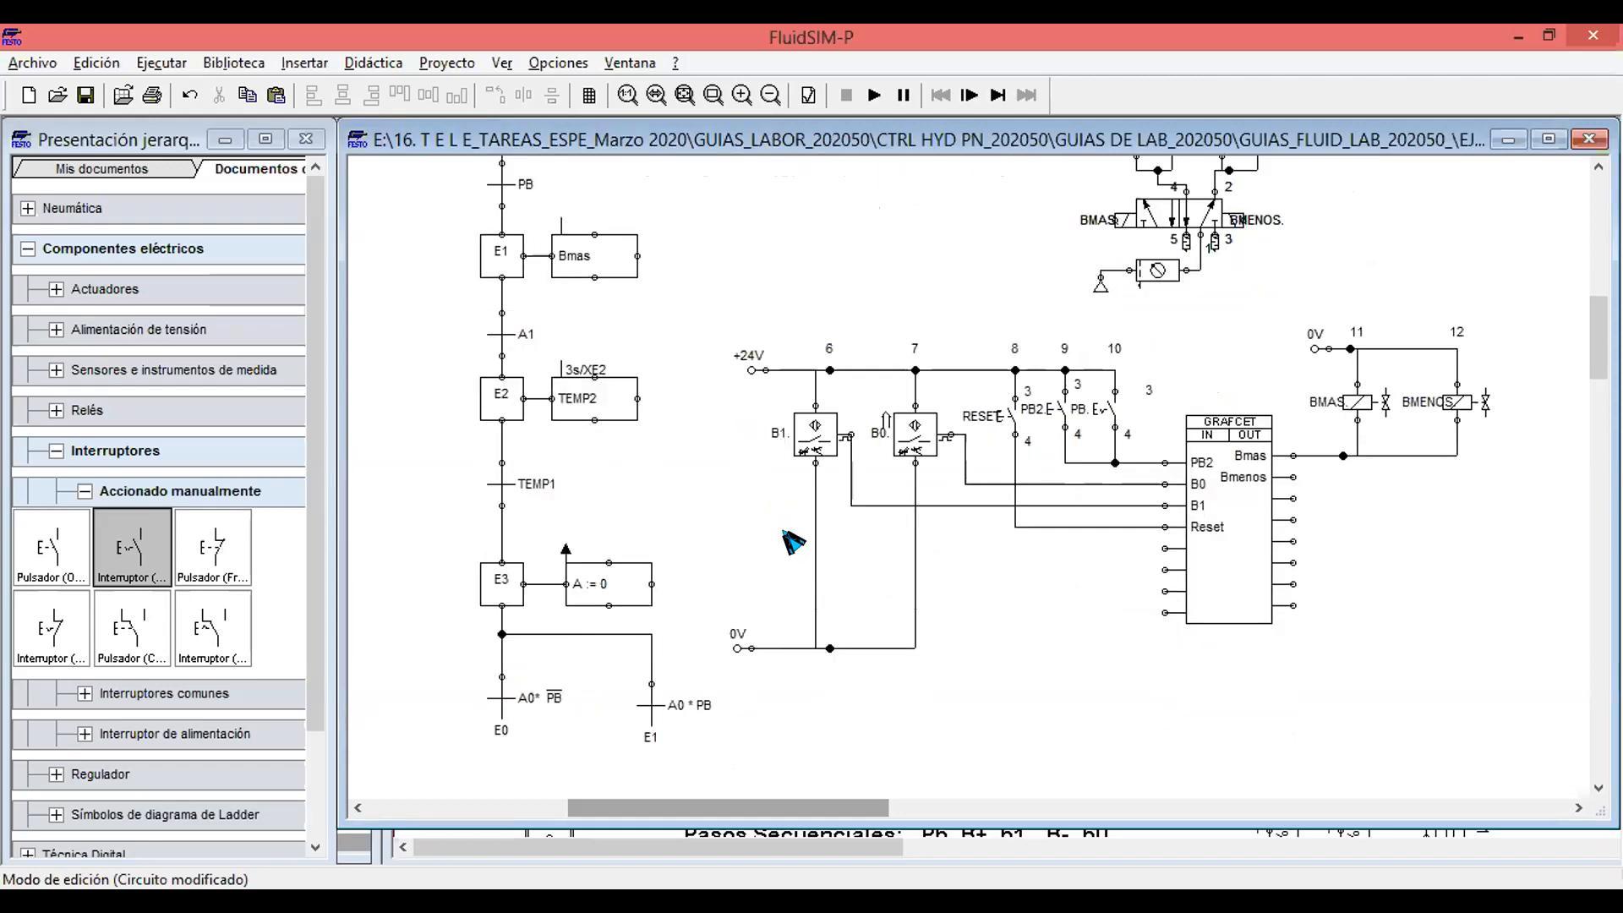
double_click(623, 591)
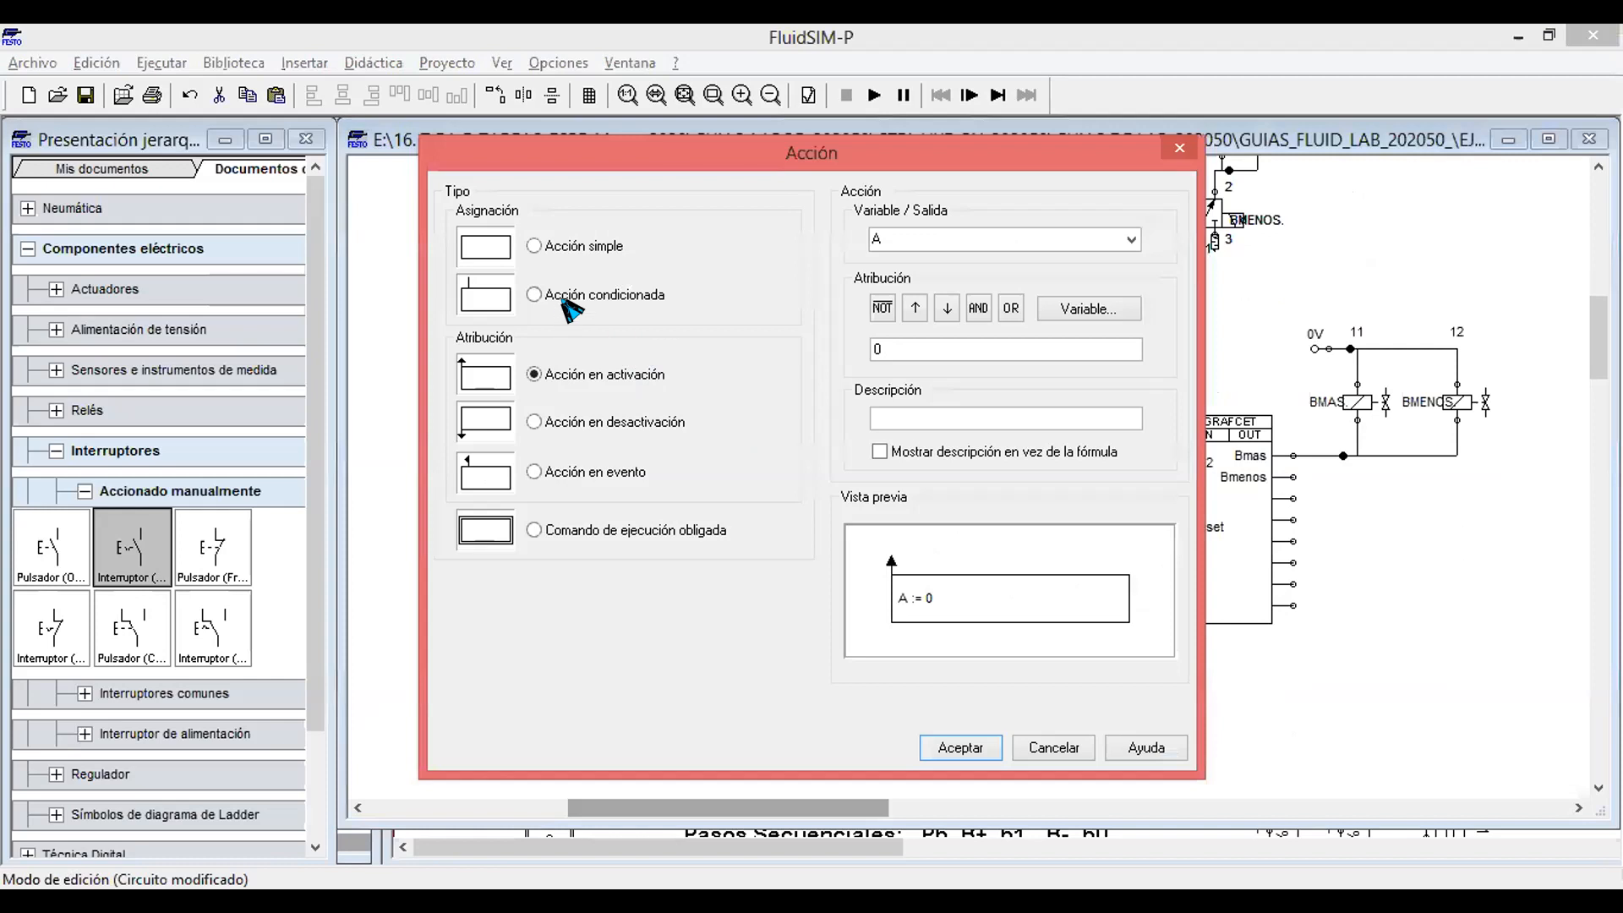
left_click(535, 294)
left_click(1131, 240)
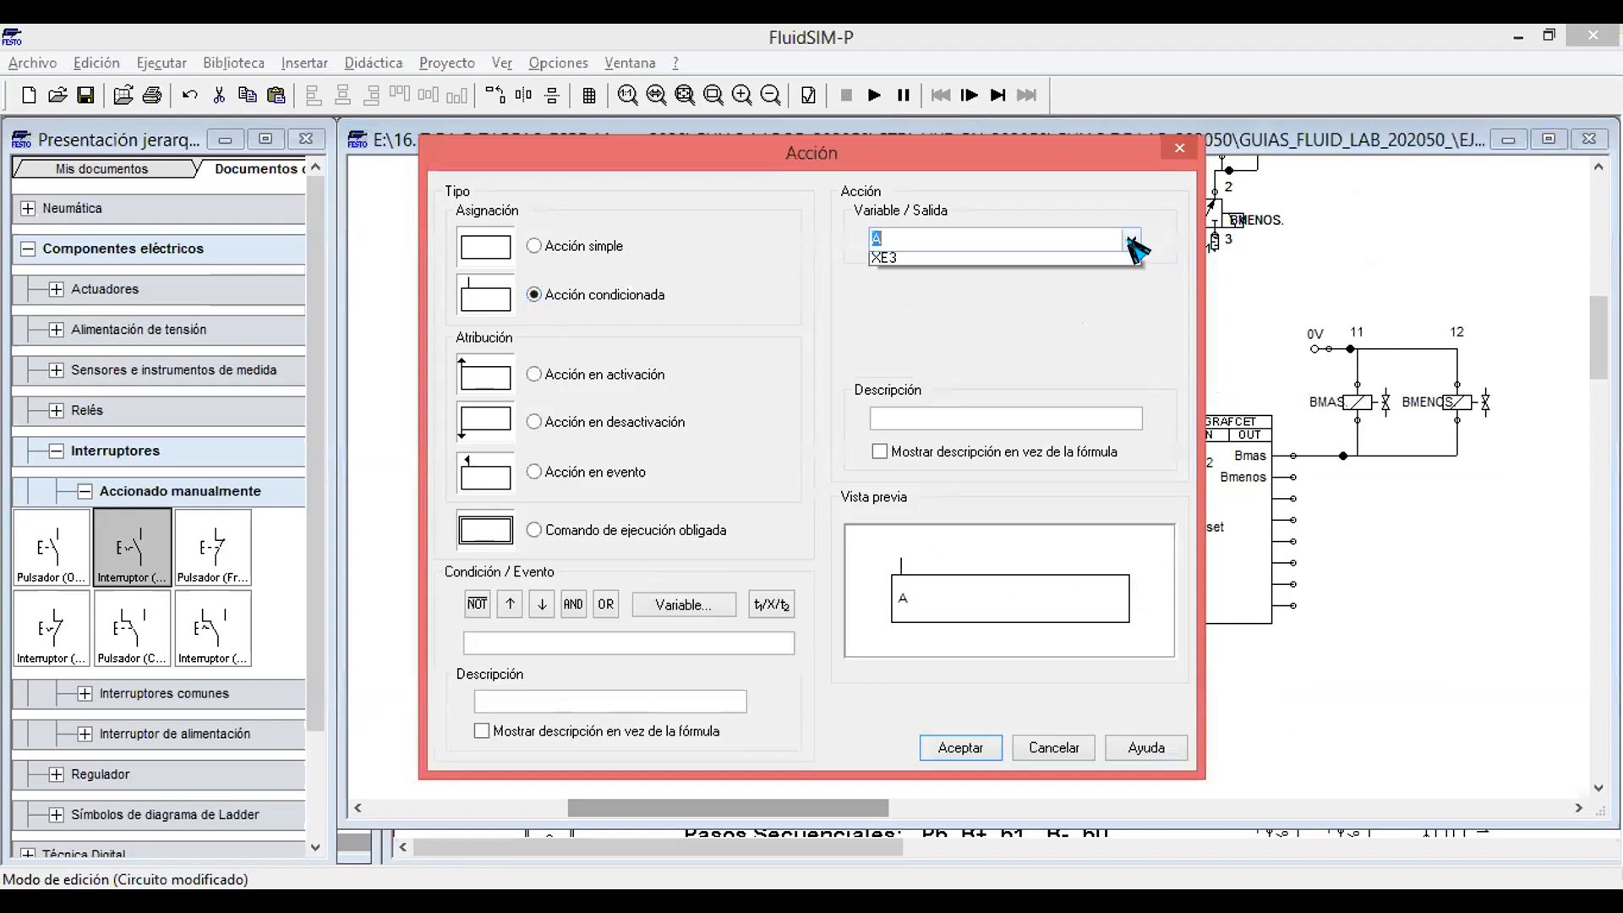
left_click(979, 279)
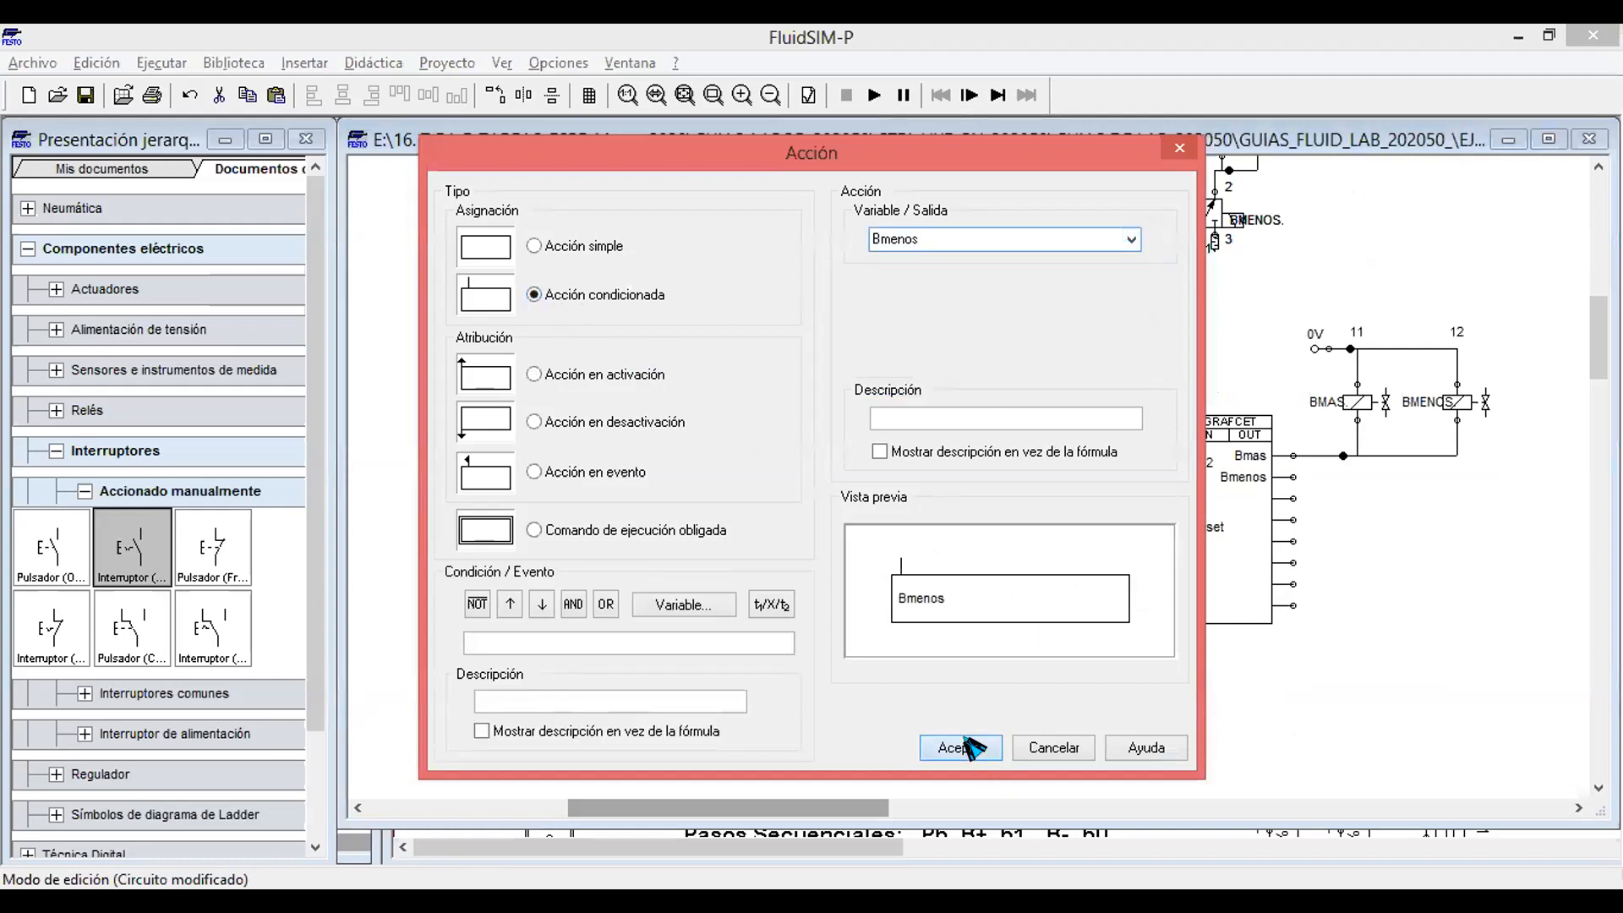
left_click(968, 747)
Replace the A1 condition of the transition between steps E1 and E2 with the variable B1.
scroll(1010, 592, "up", 3)
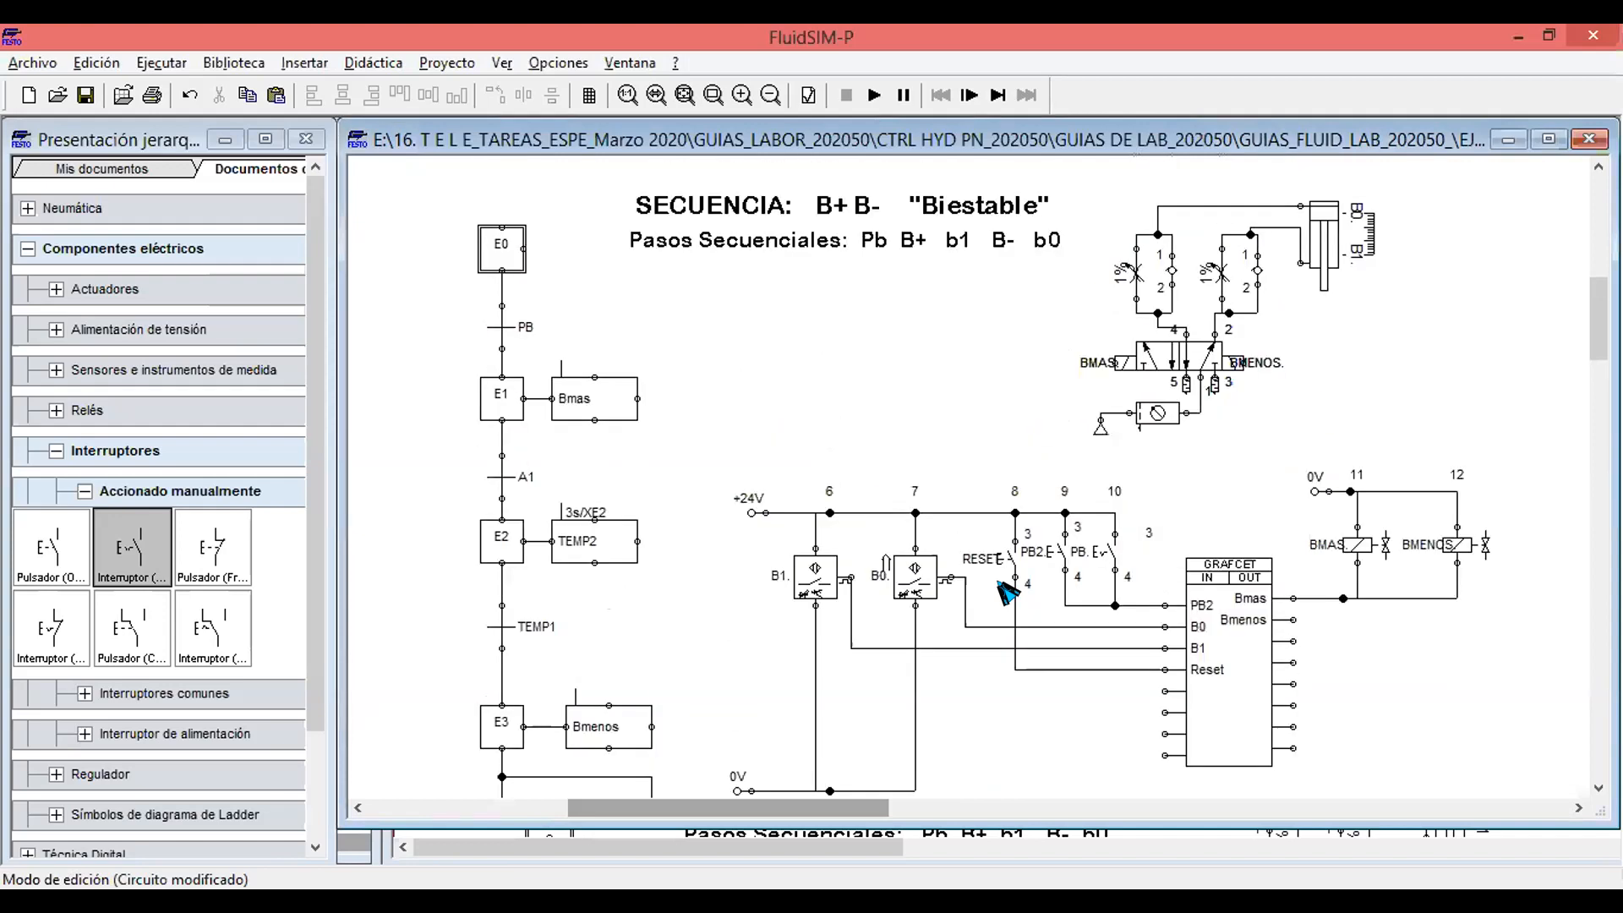
scroll(832, 680, "down", 2)
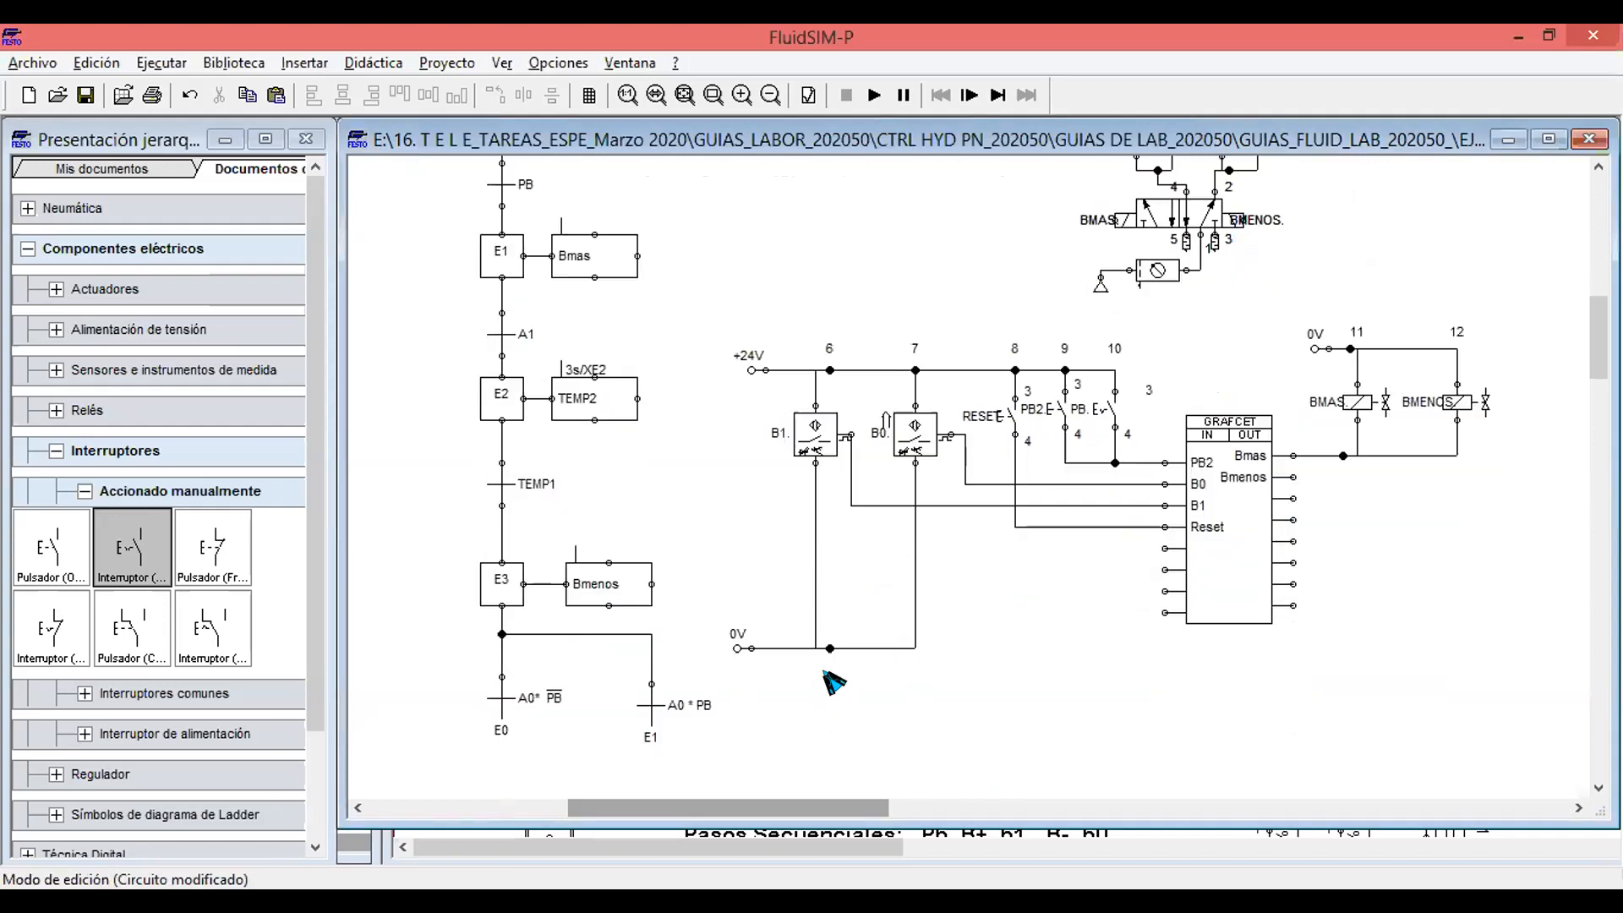
left_click(505, 338)
double_click(507, 341)
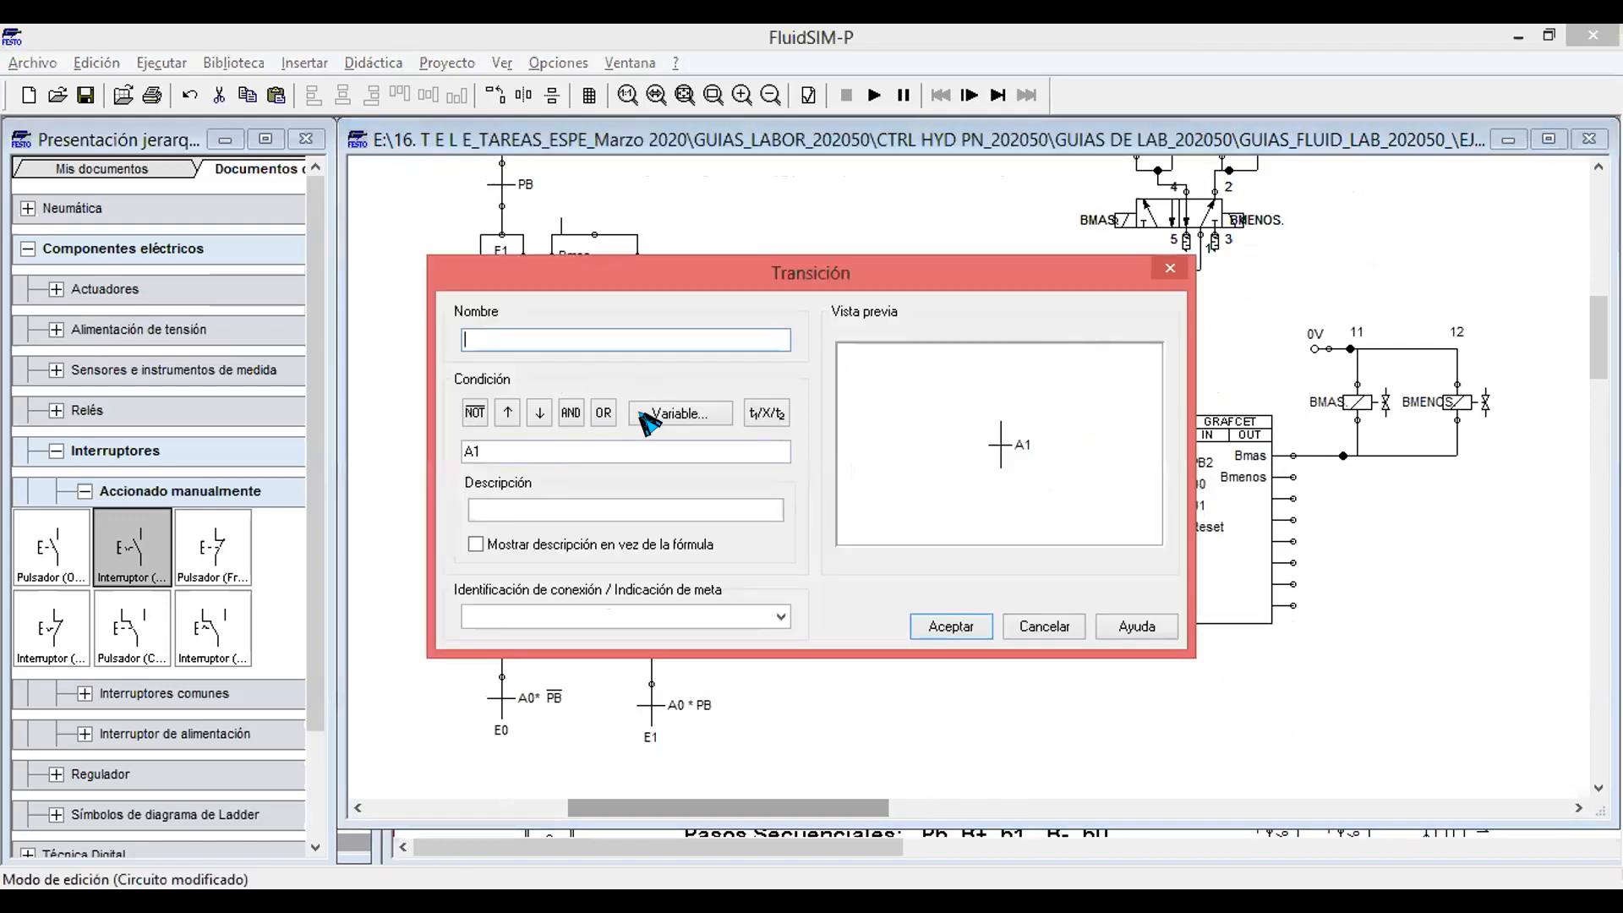
left_click(676, 416)
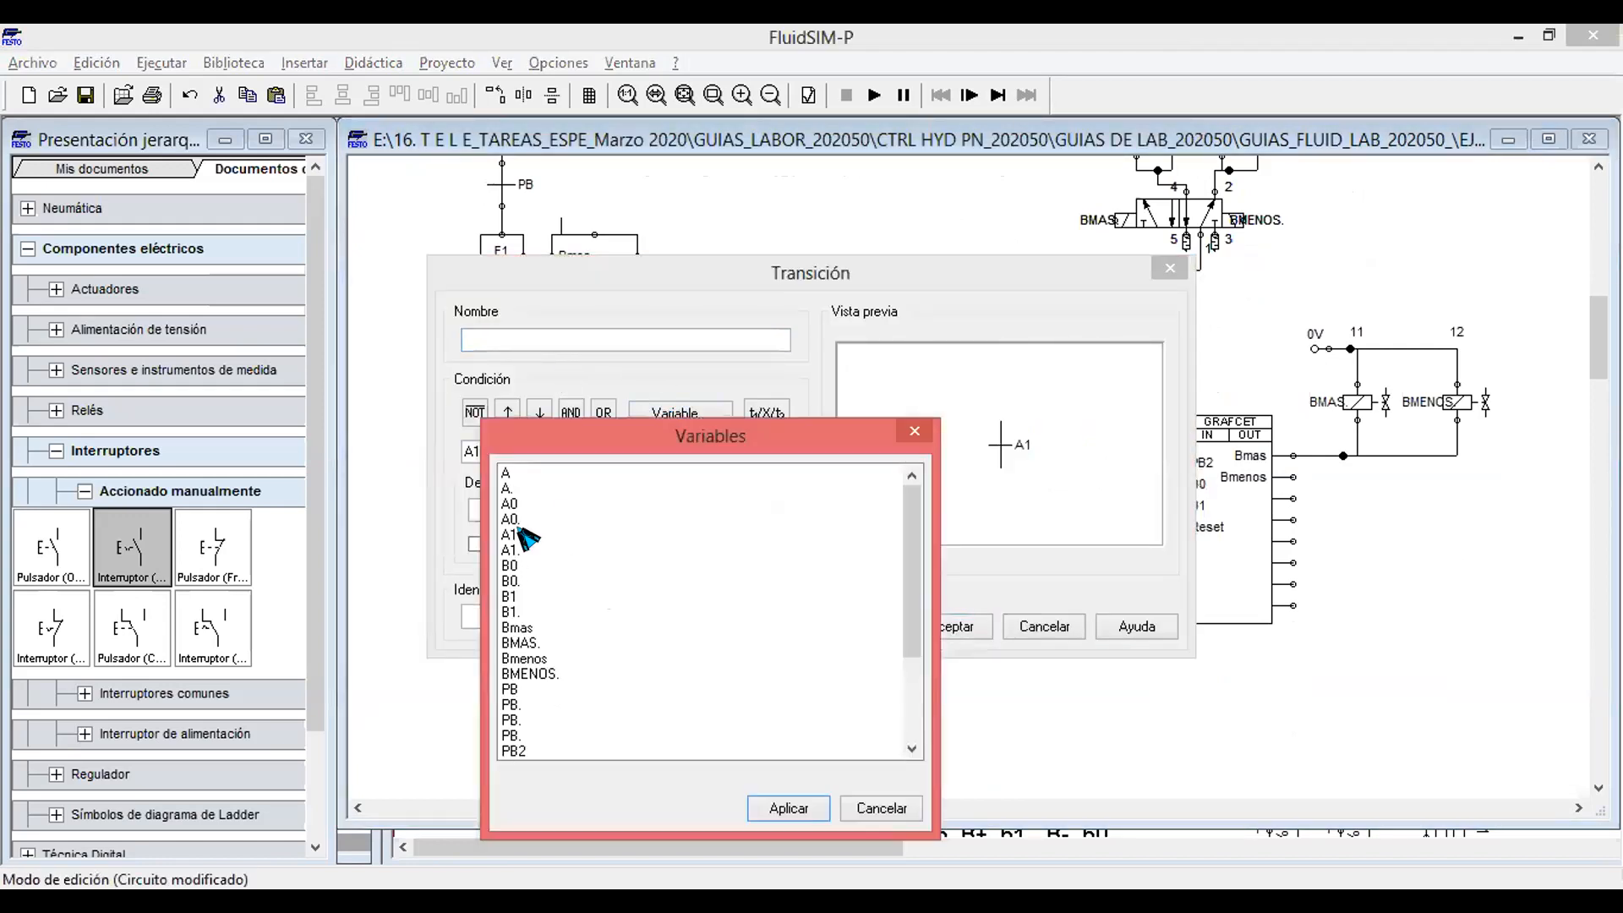
left_click(519, 596)
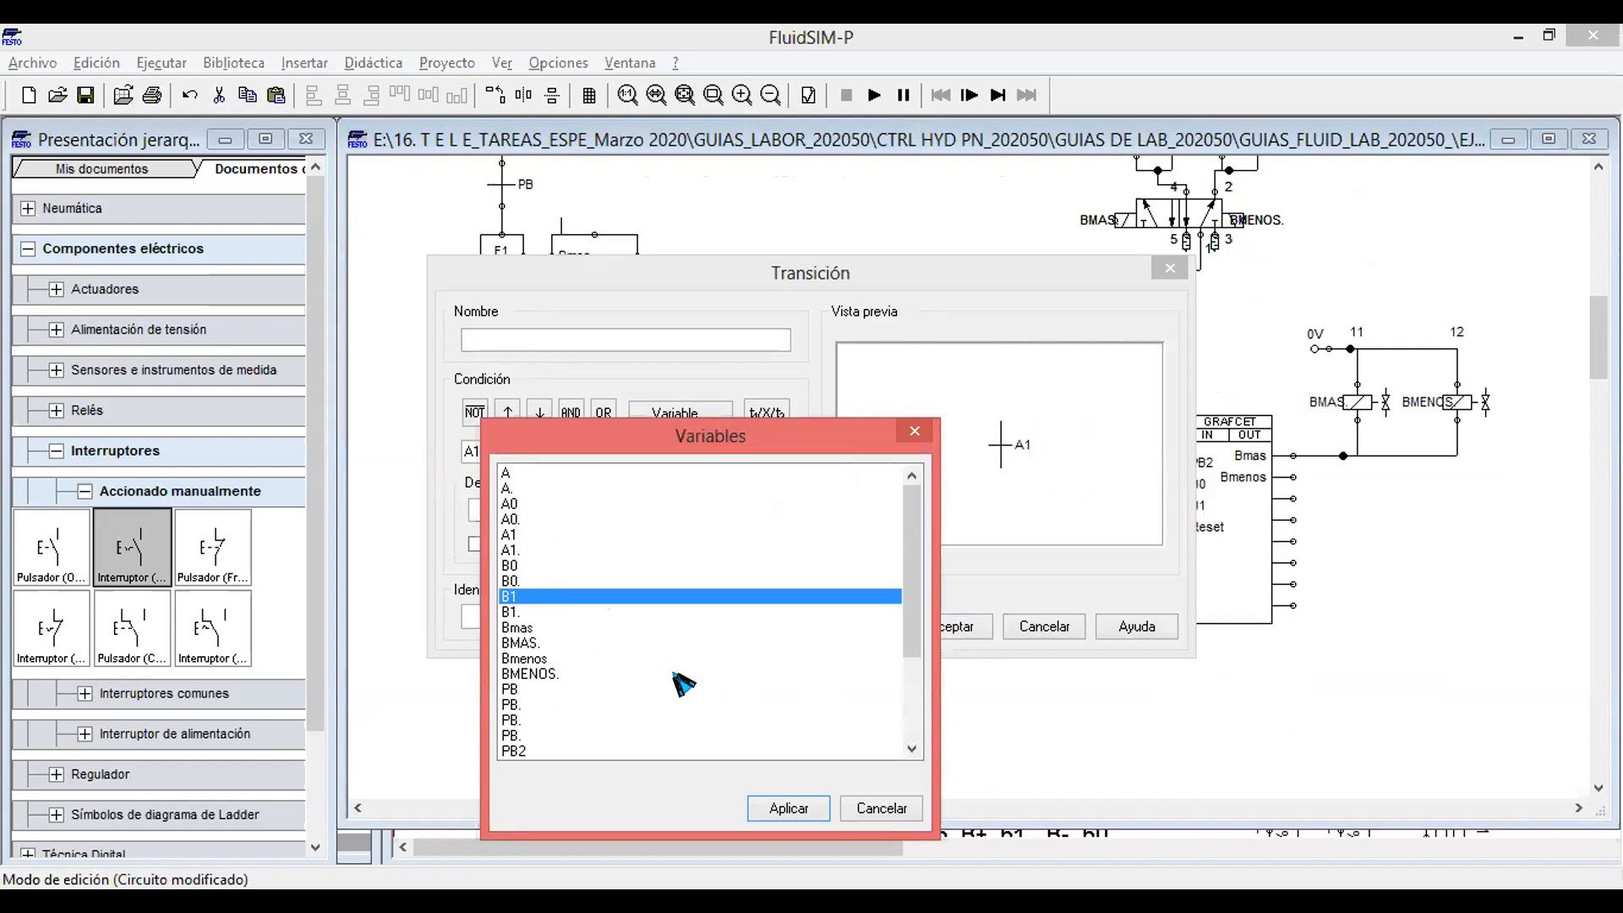
left_click(786, 809)
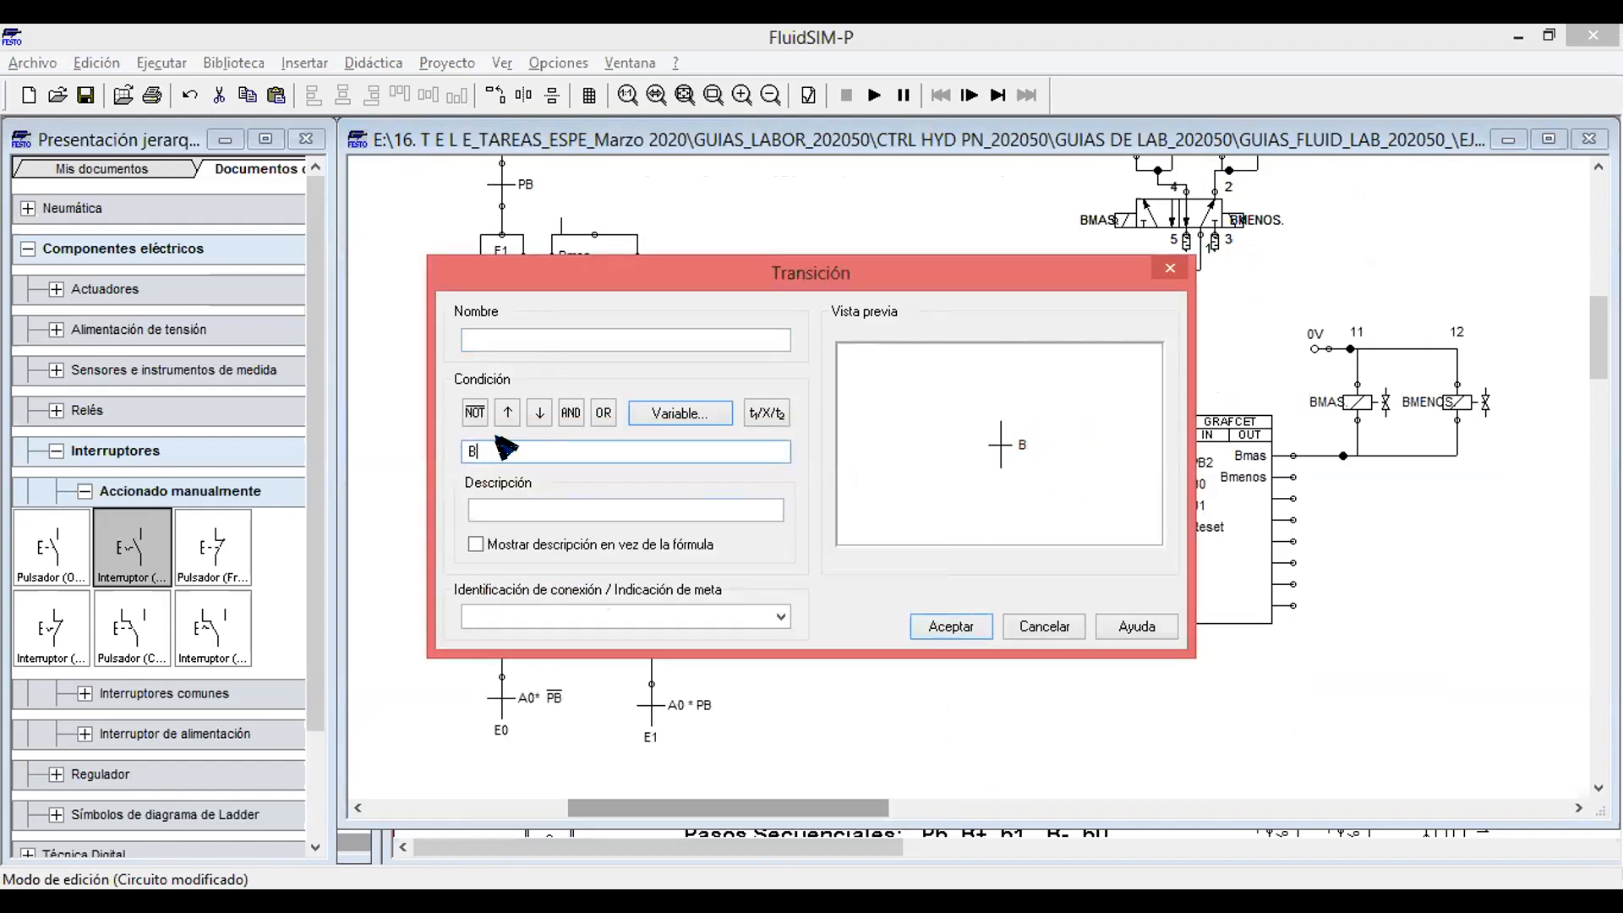
left_click(685, 413)
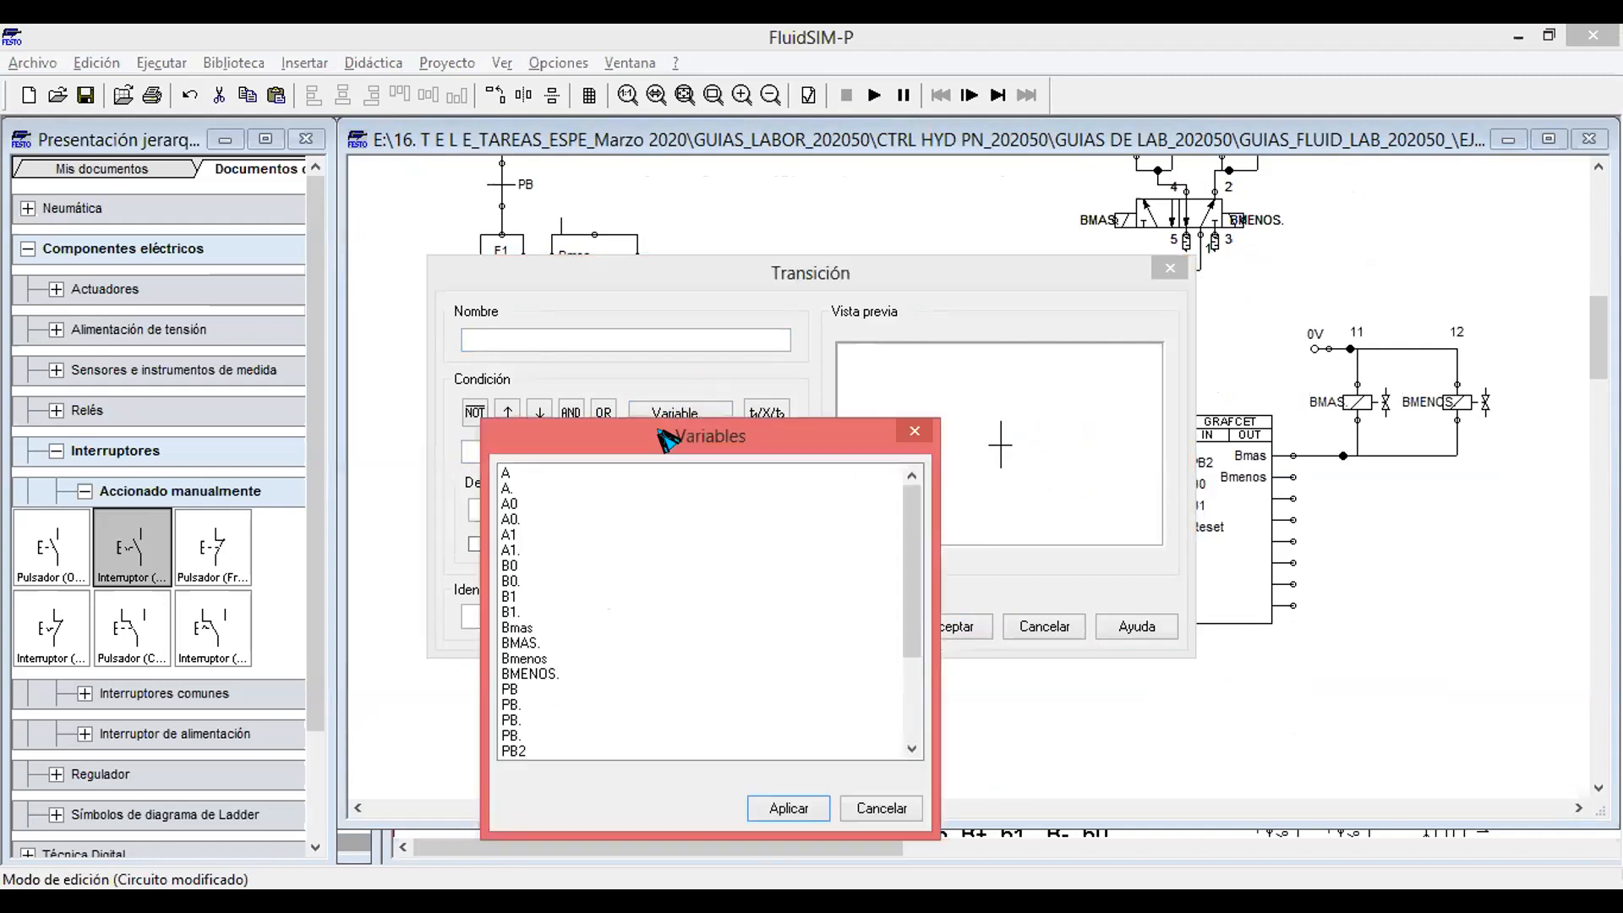
left_click(531, 596)
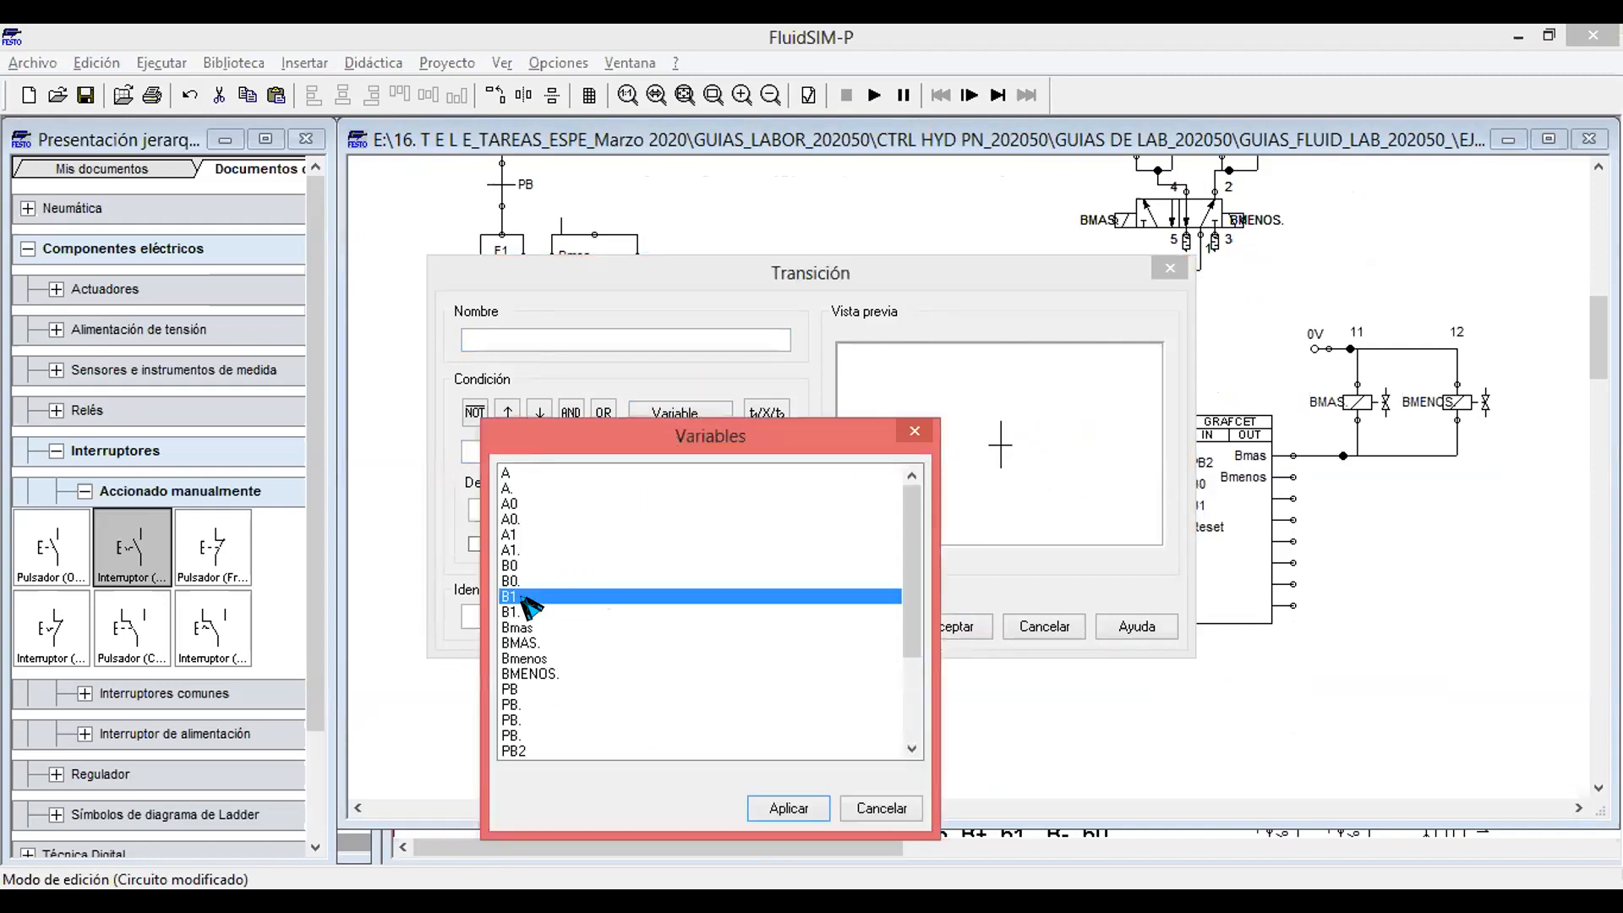
left_click(786, 809)
left_click(935, 625)
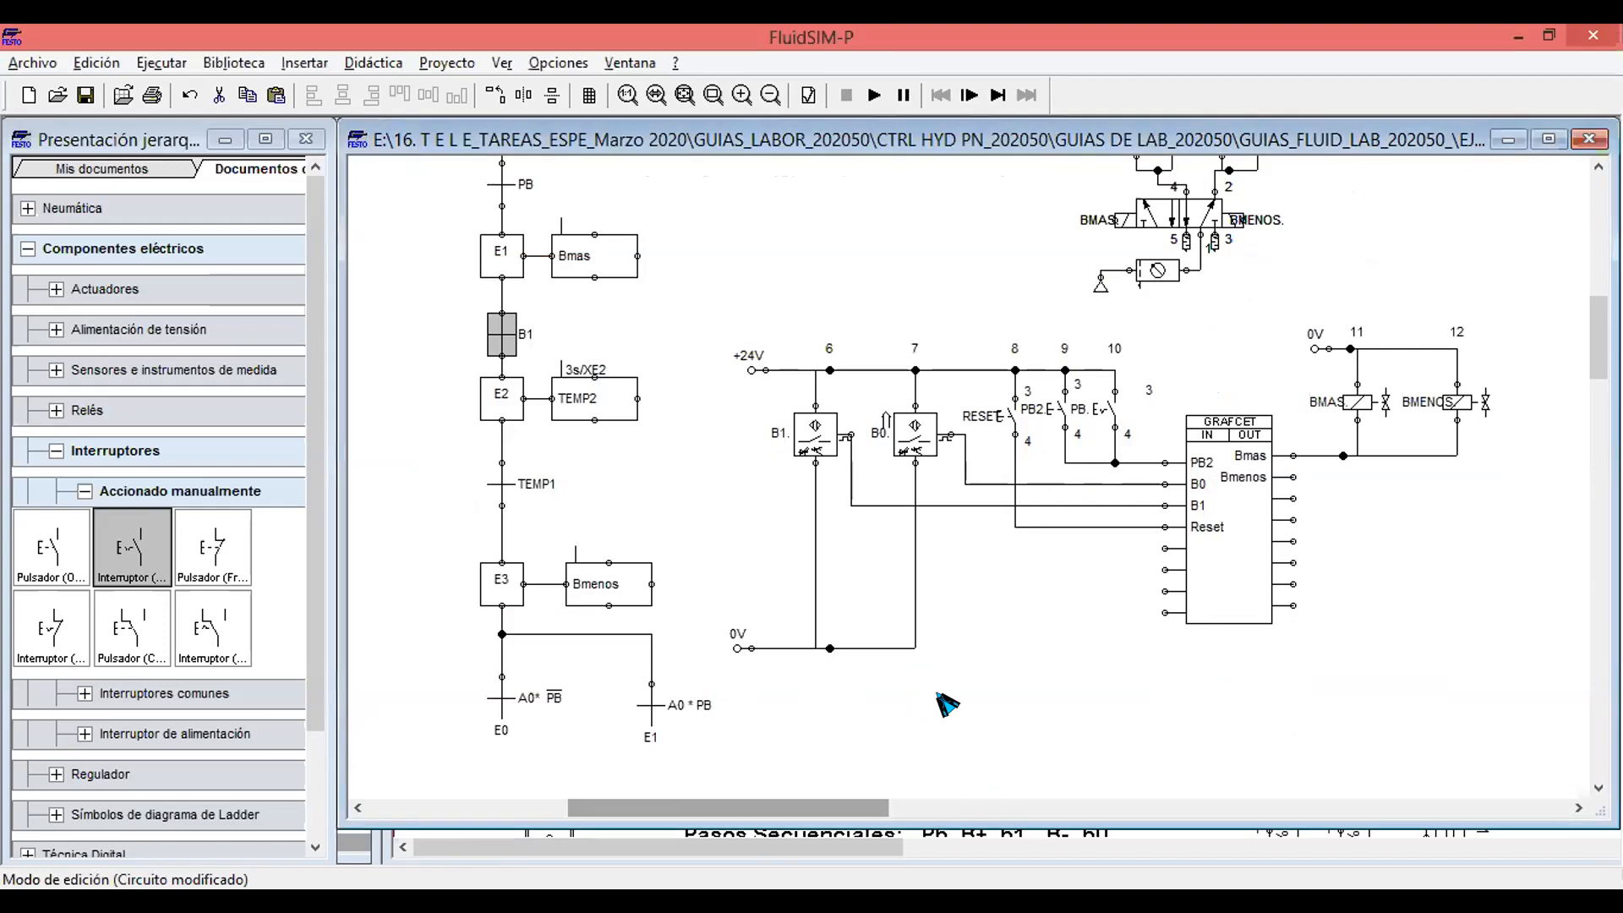
left_click(940, 694)
Replace the PB condition of the transition between steps E0 and E1 with the variable PB2.
scroll(940, 694, "up", 1)
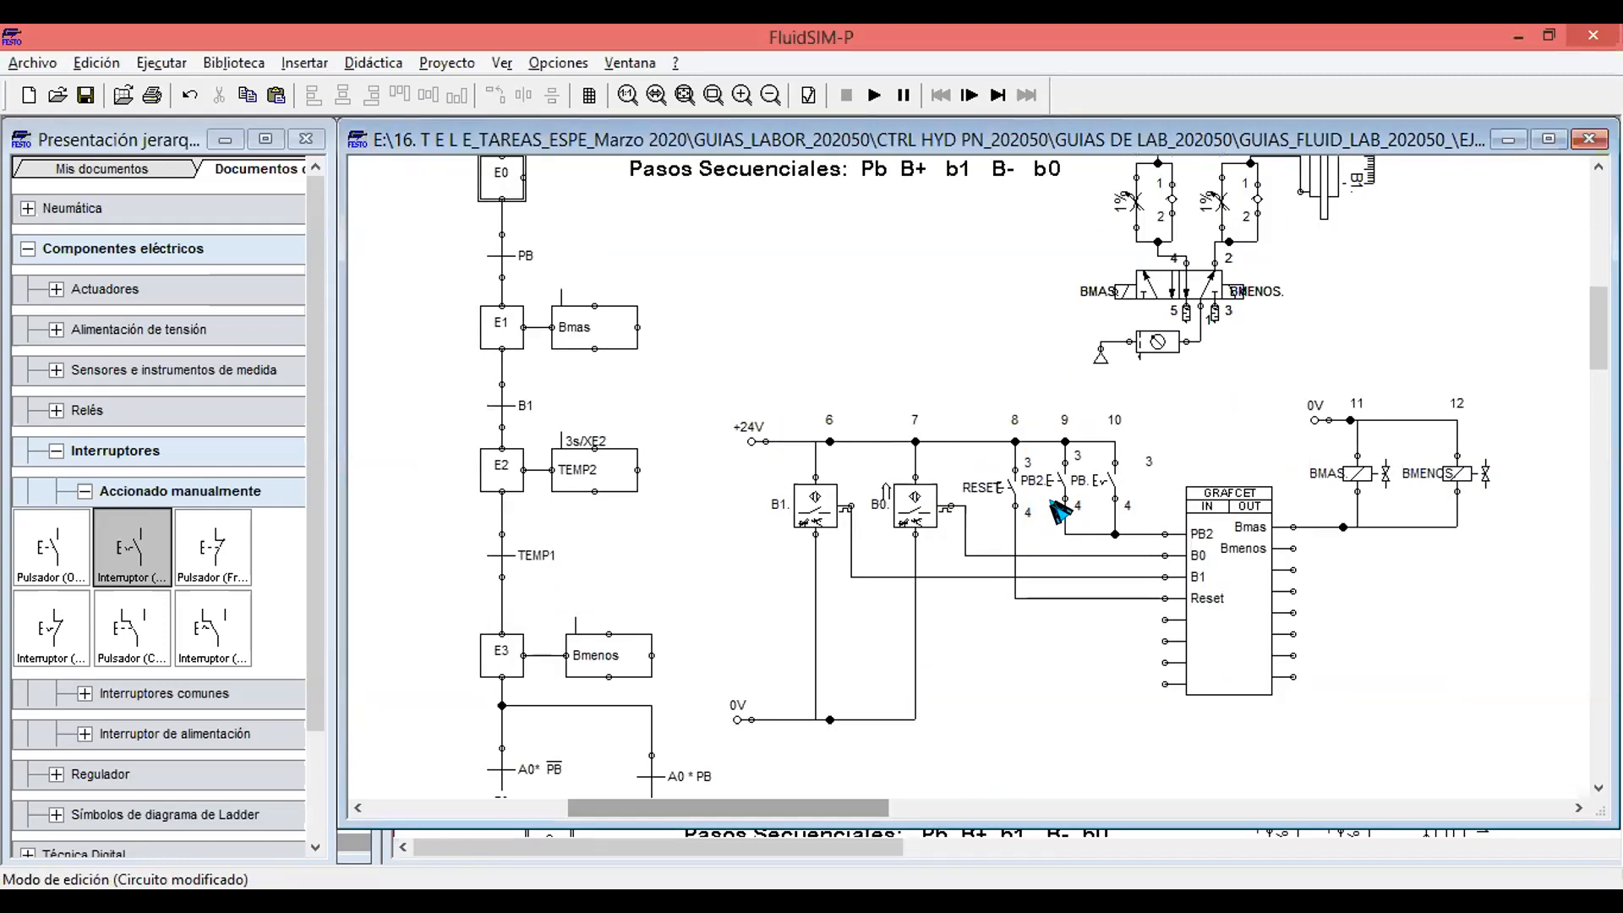
double_click(516, 258)
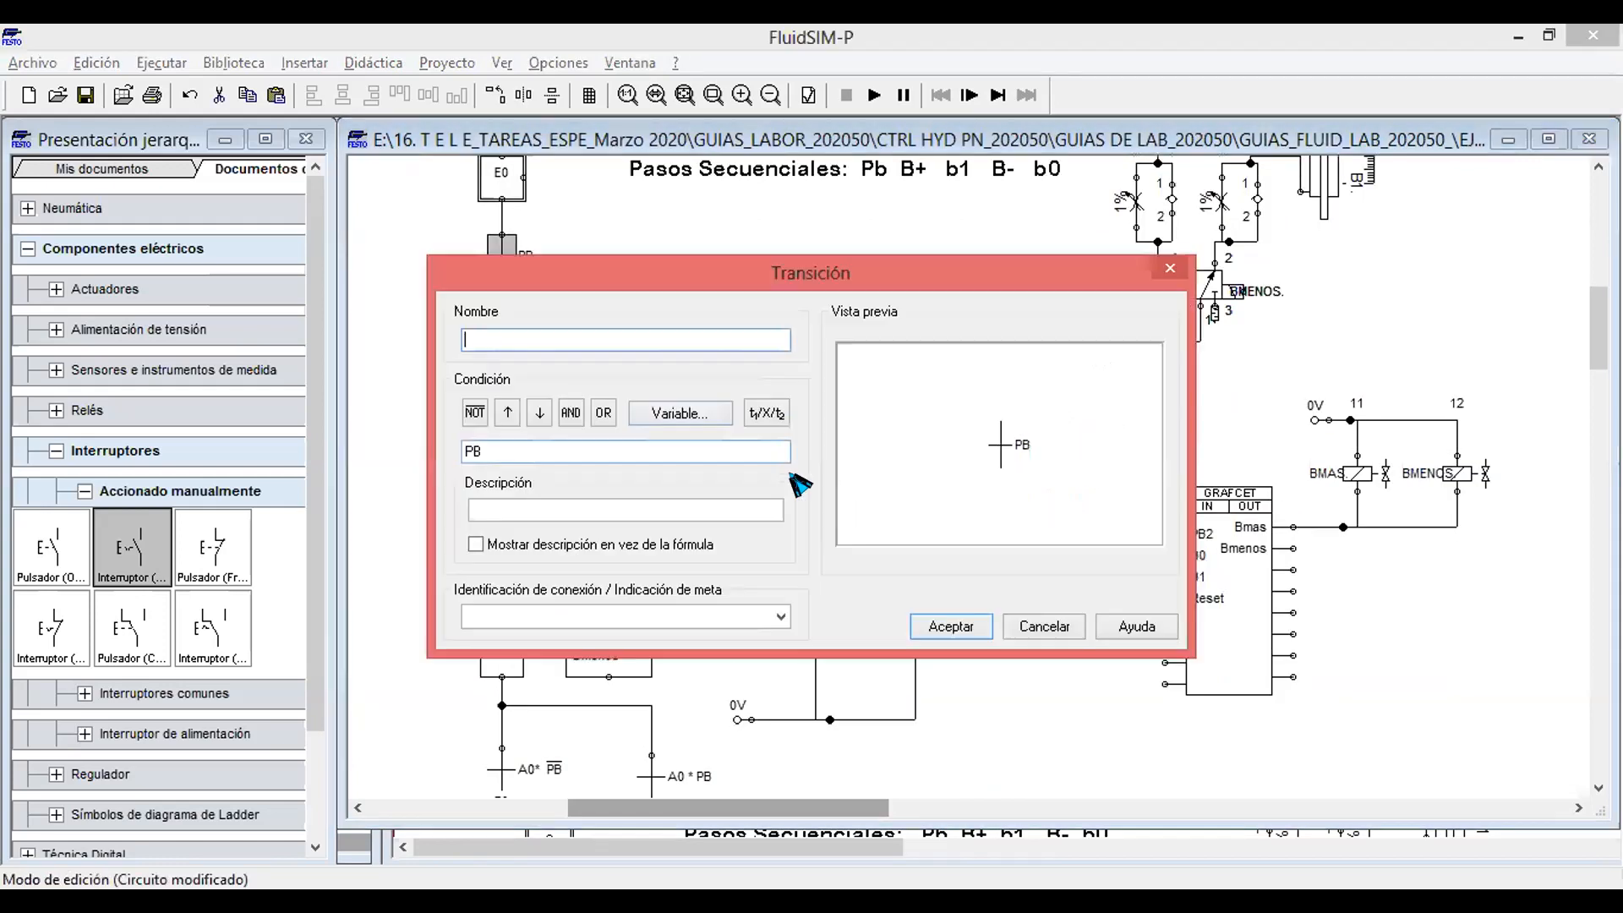
left_click_drag(434, 443, 390, 463)
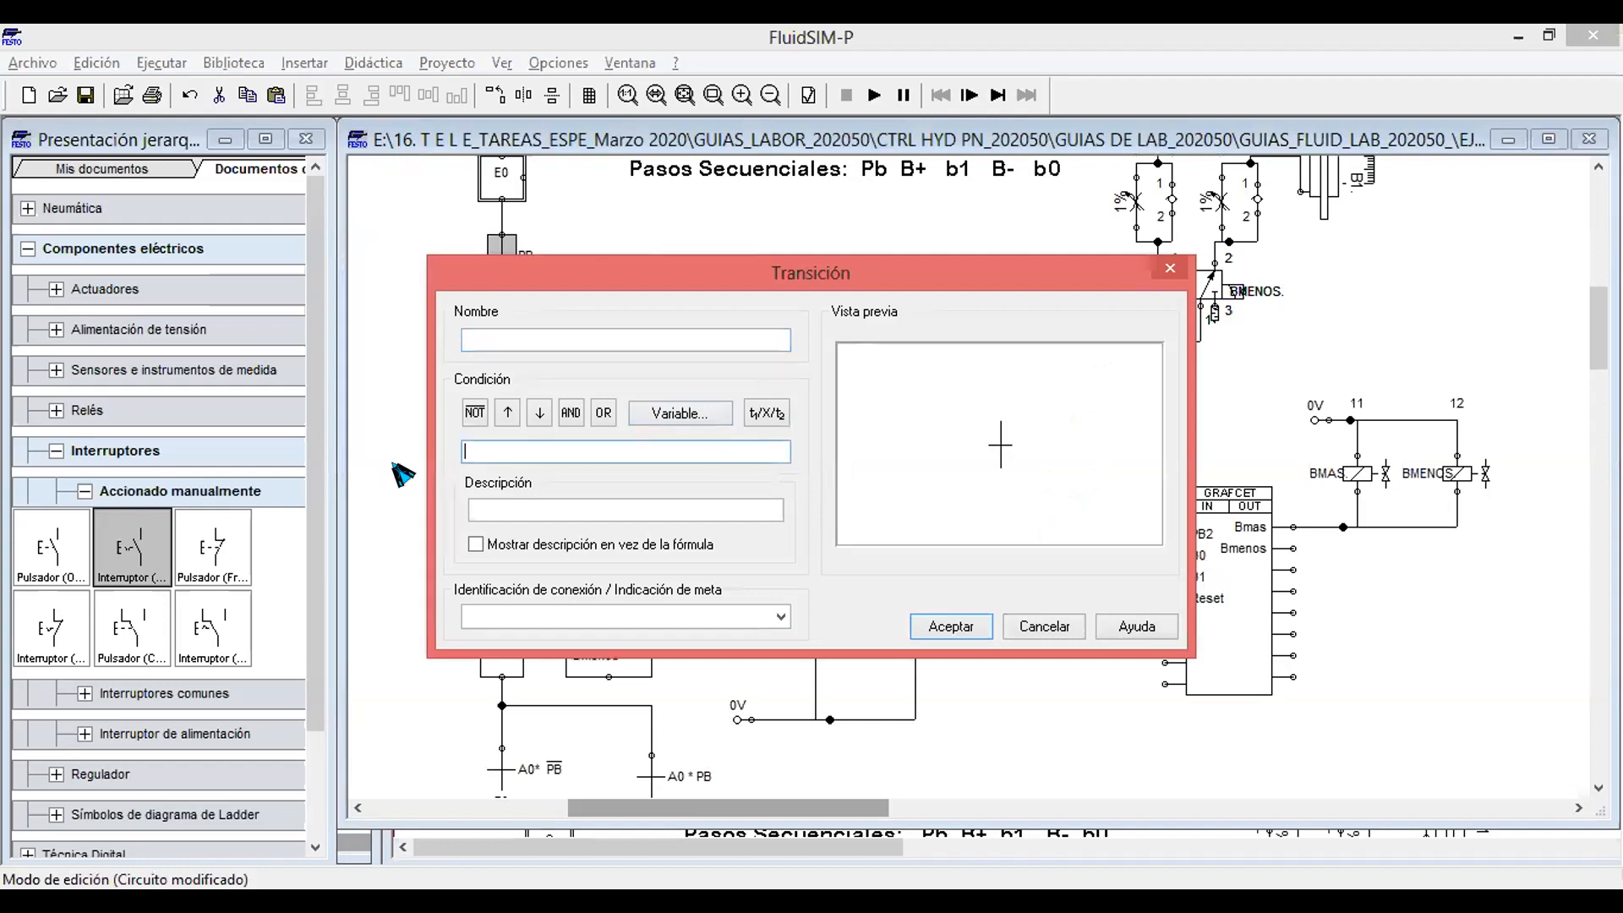
left_click(656, 416)
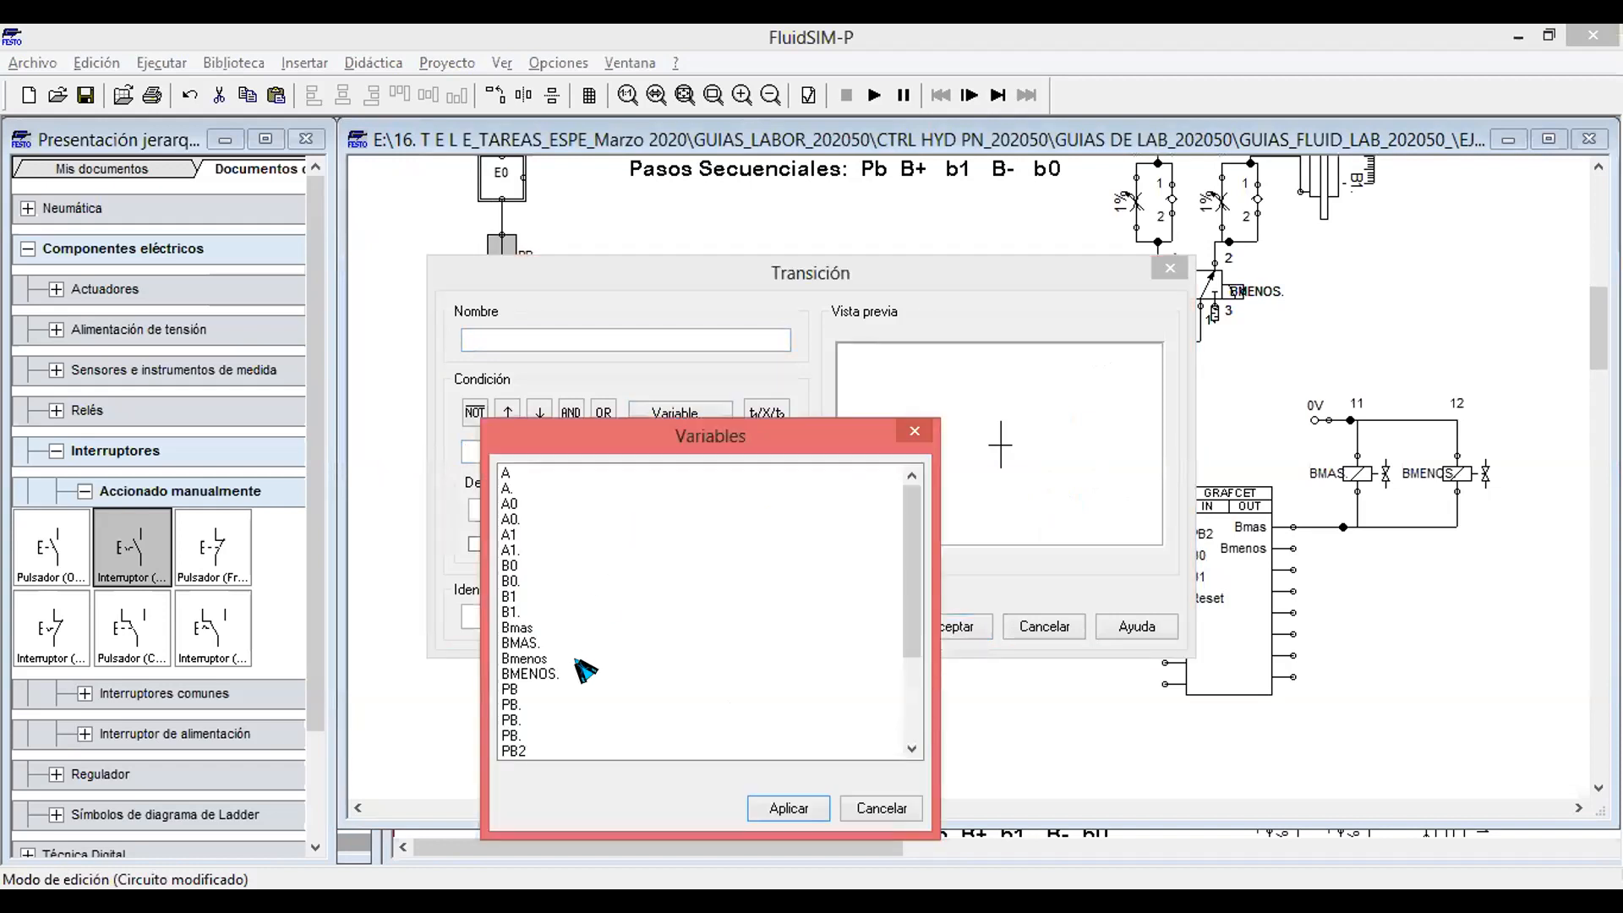
scroll(599, 643, "down", 2)
left_click(516, 612)
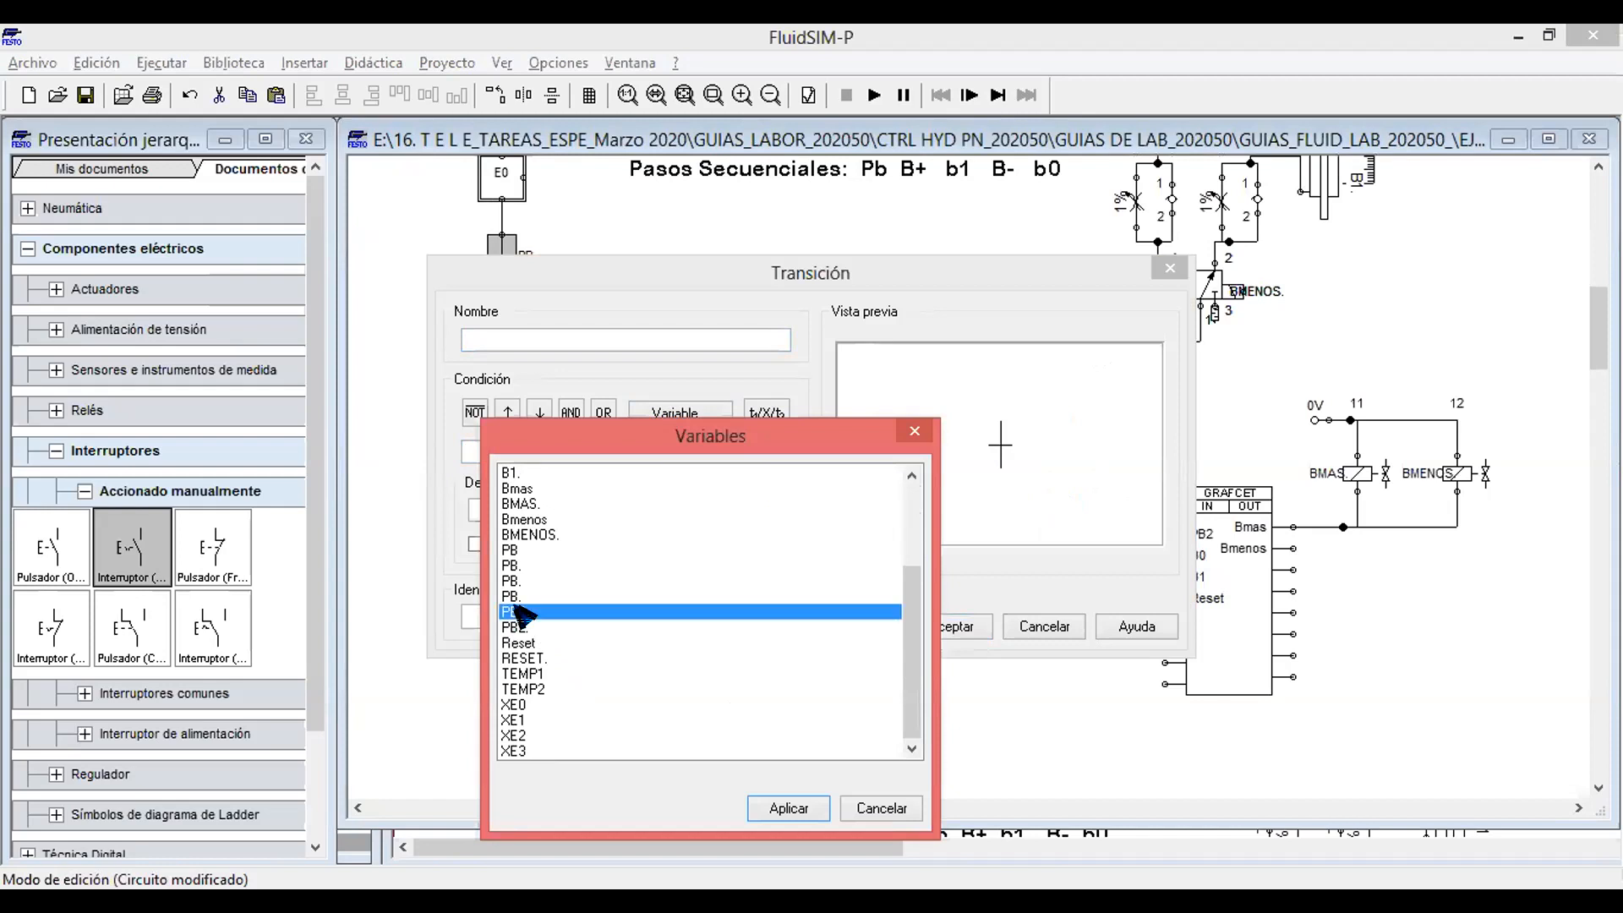
left_click(782, 807)
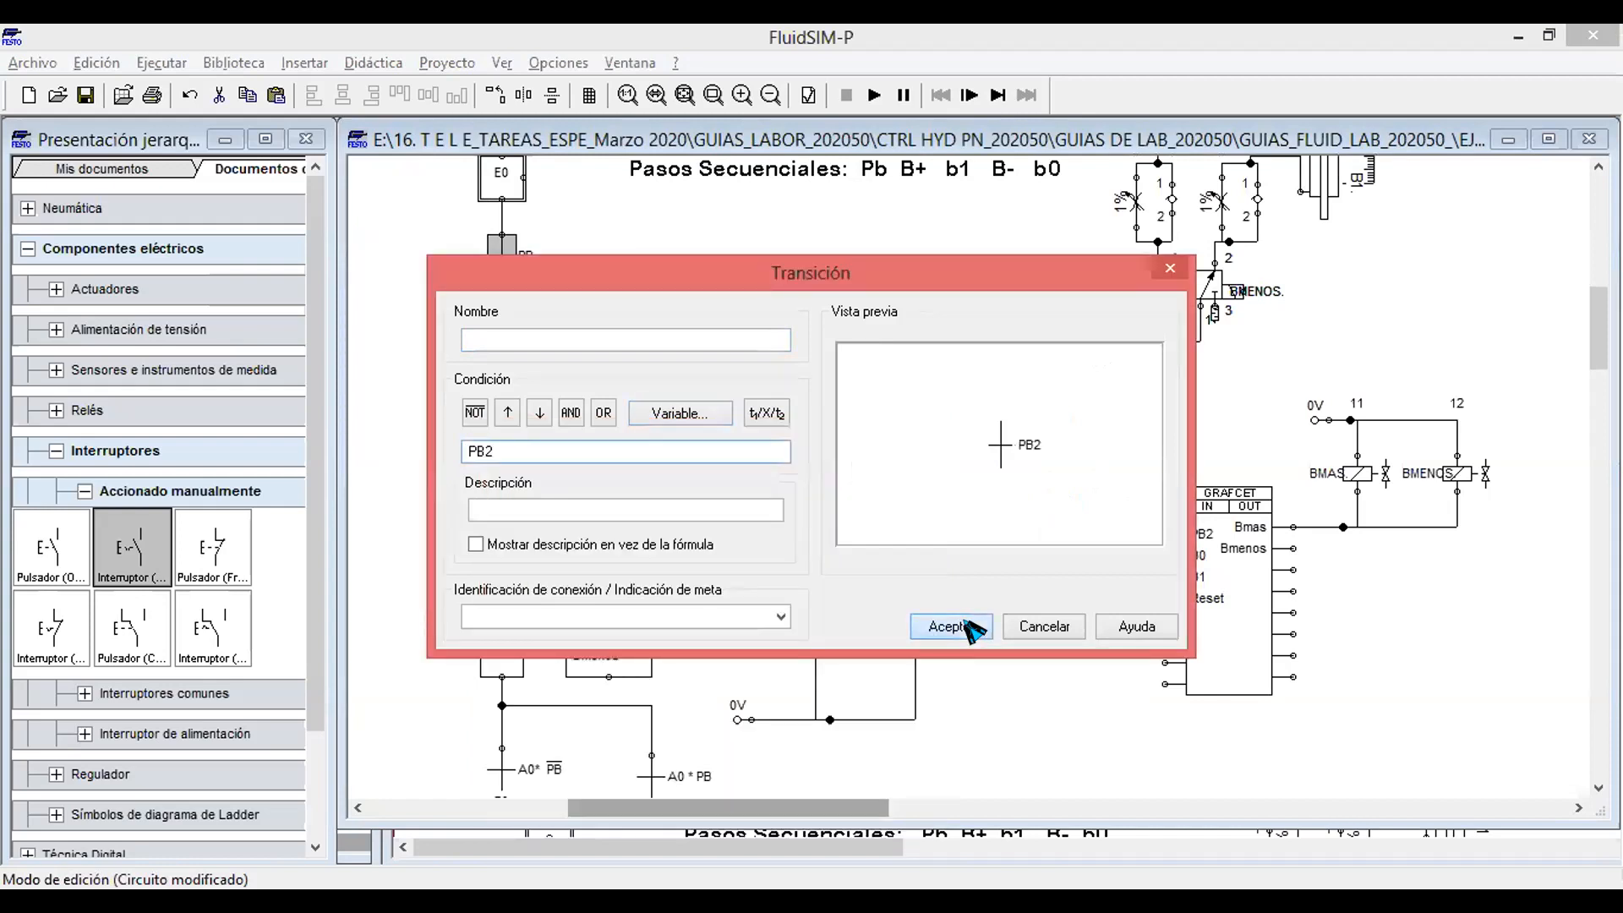
left_click(964, 627)
left_click(663, 573)
scroll(664, 572, "up", 1)
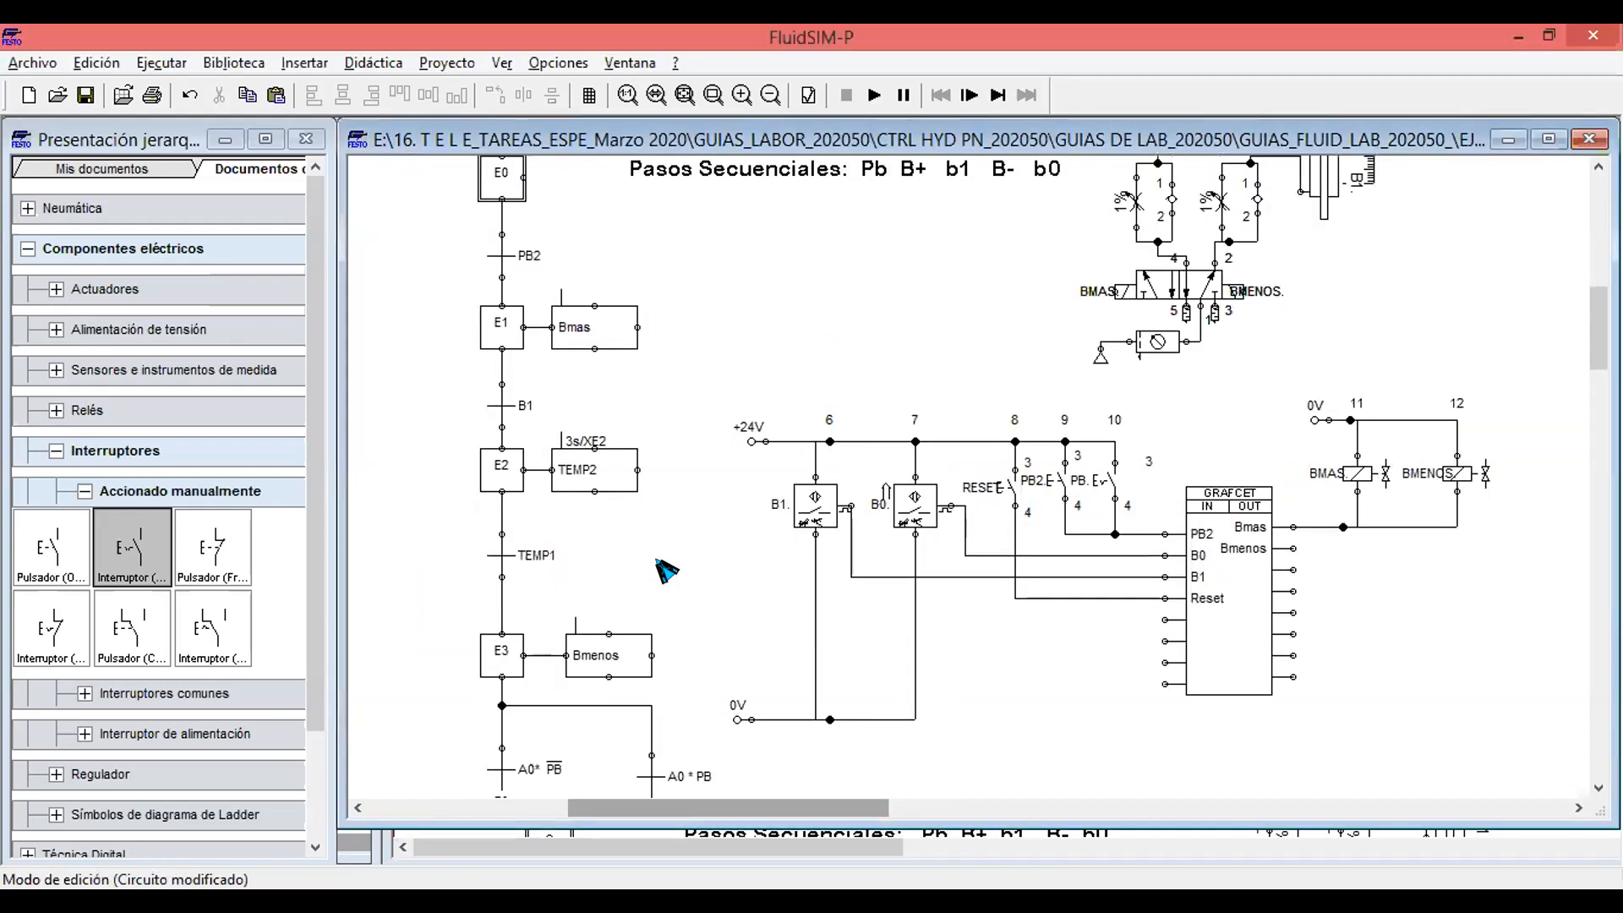
Replace A0 with the variable B0 in the condition of the transition that returns from step E3 to E0.
scroll(666, 571, "down", 3)
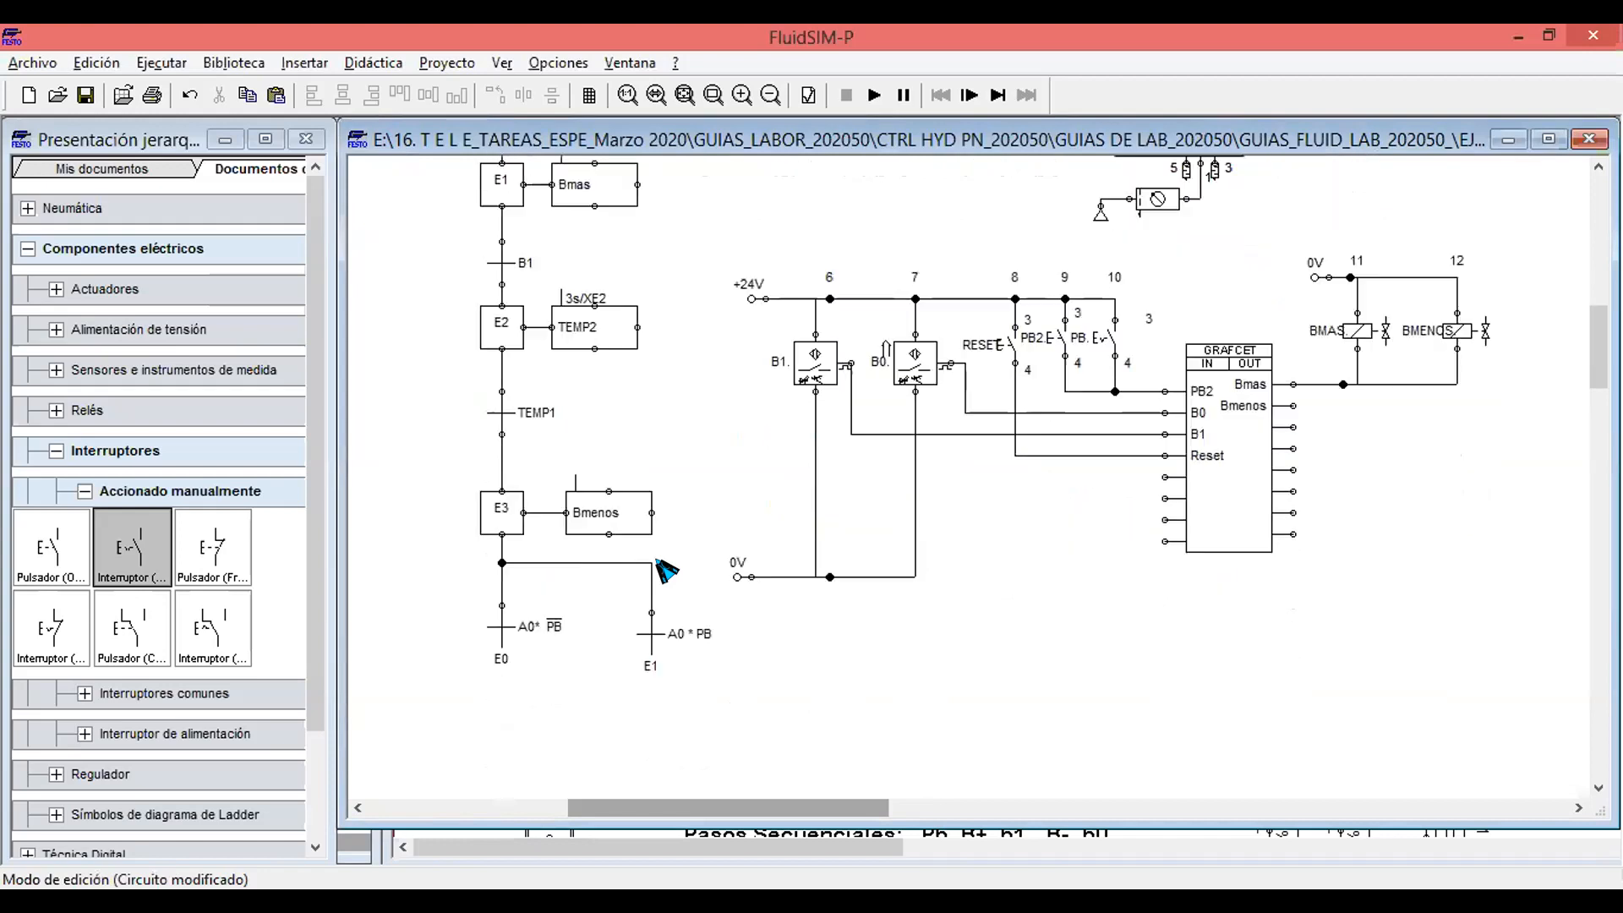
left_click(497, 627)
double_click(502, 632)
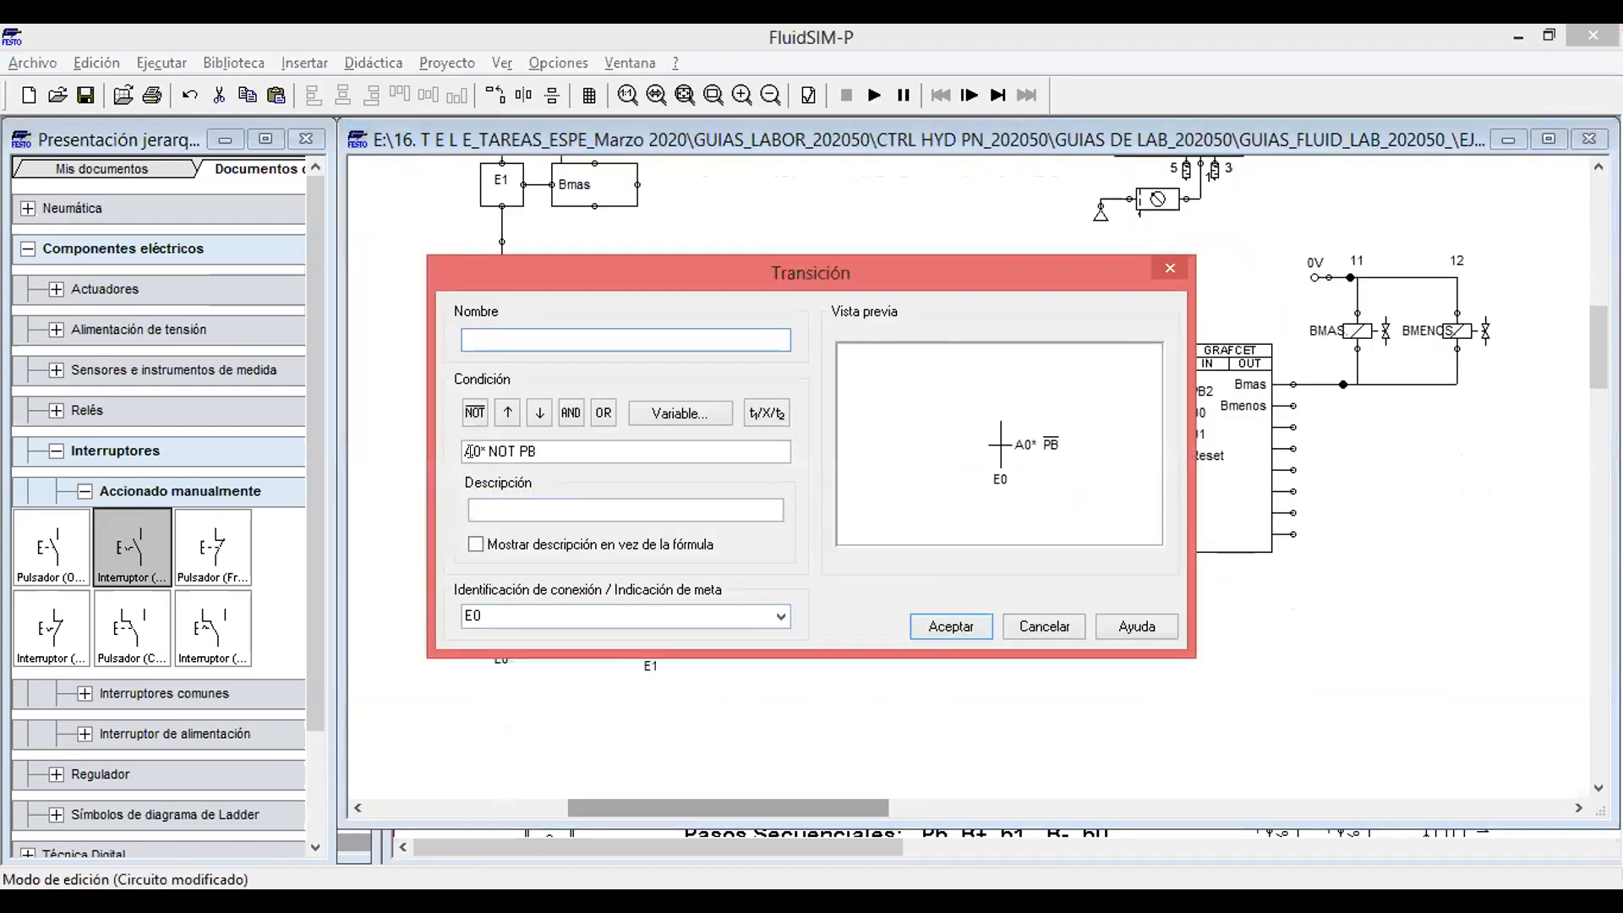
double_click(470, 451)
key("Delete")
left_click(672, 413)
left_click(539, 567)
left_click(790, 808)
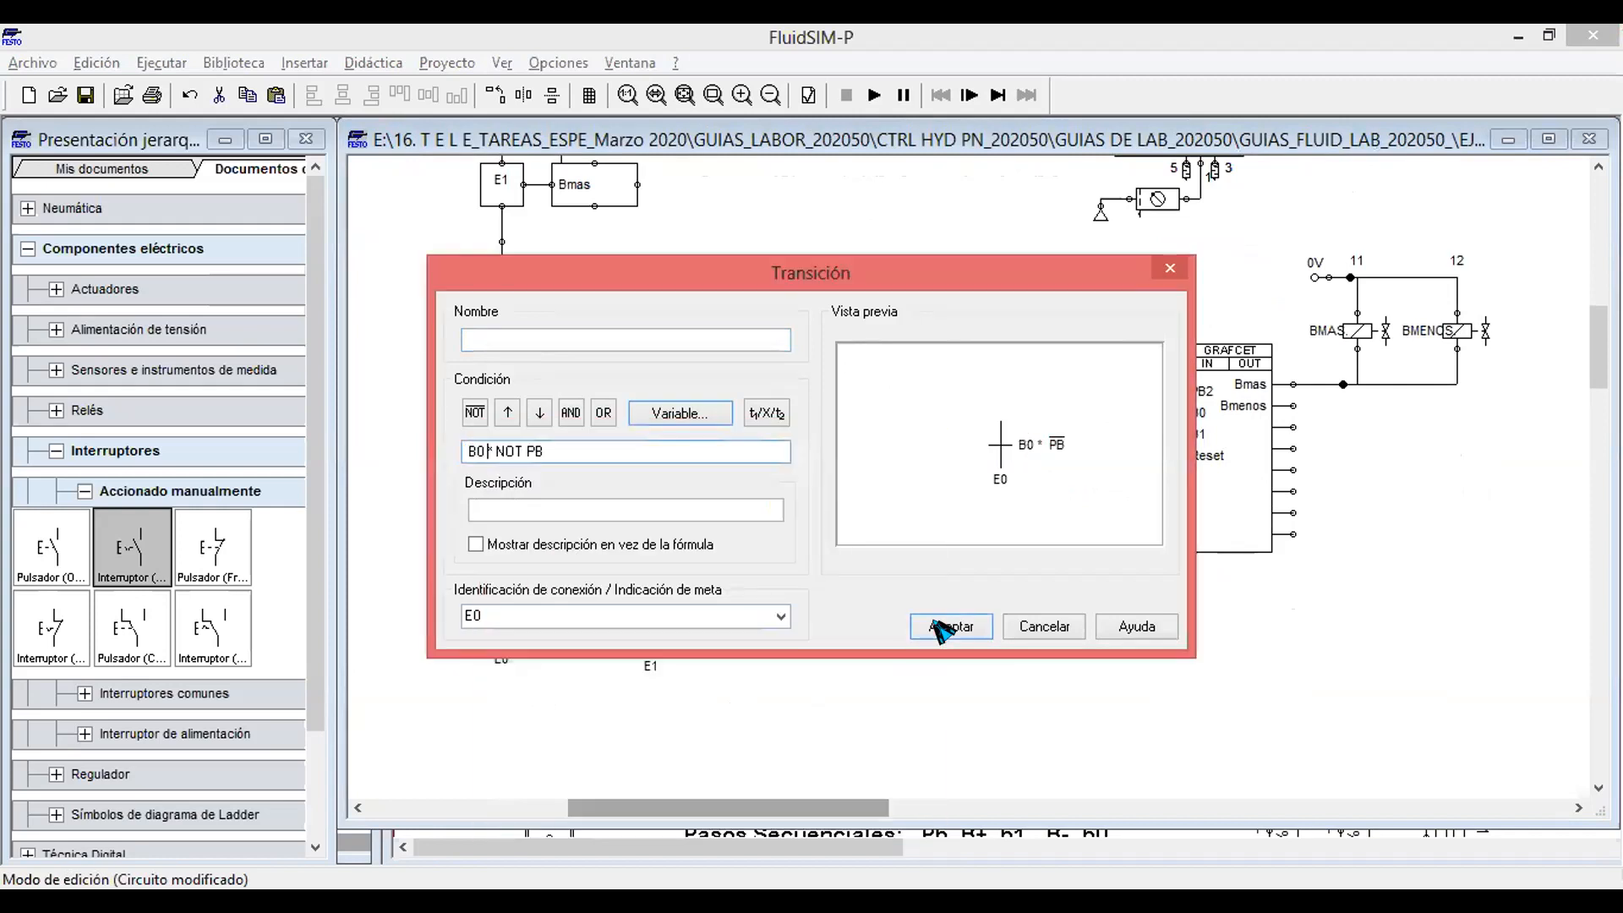
left_click(947, 626)
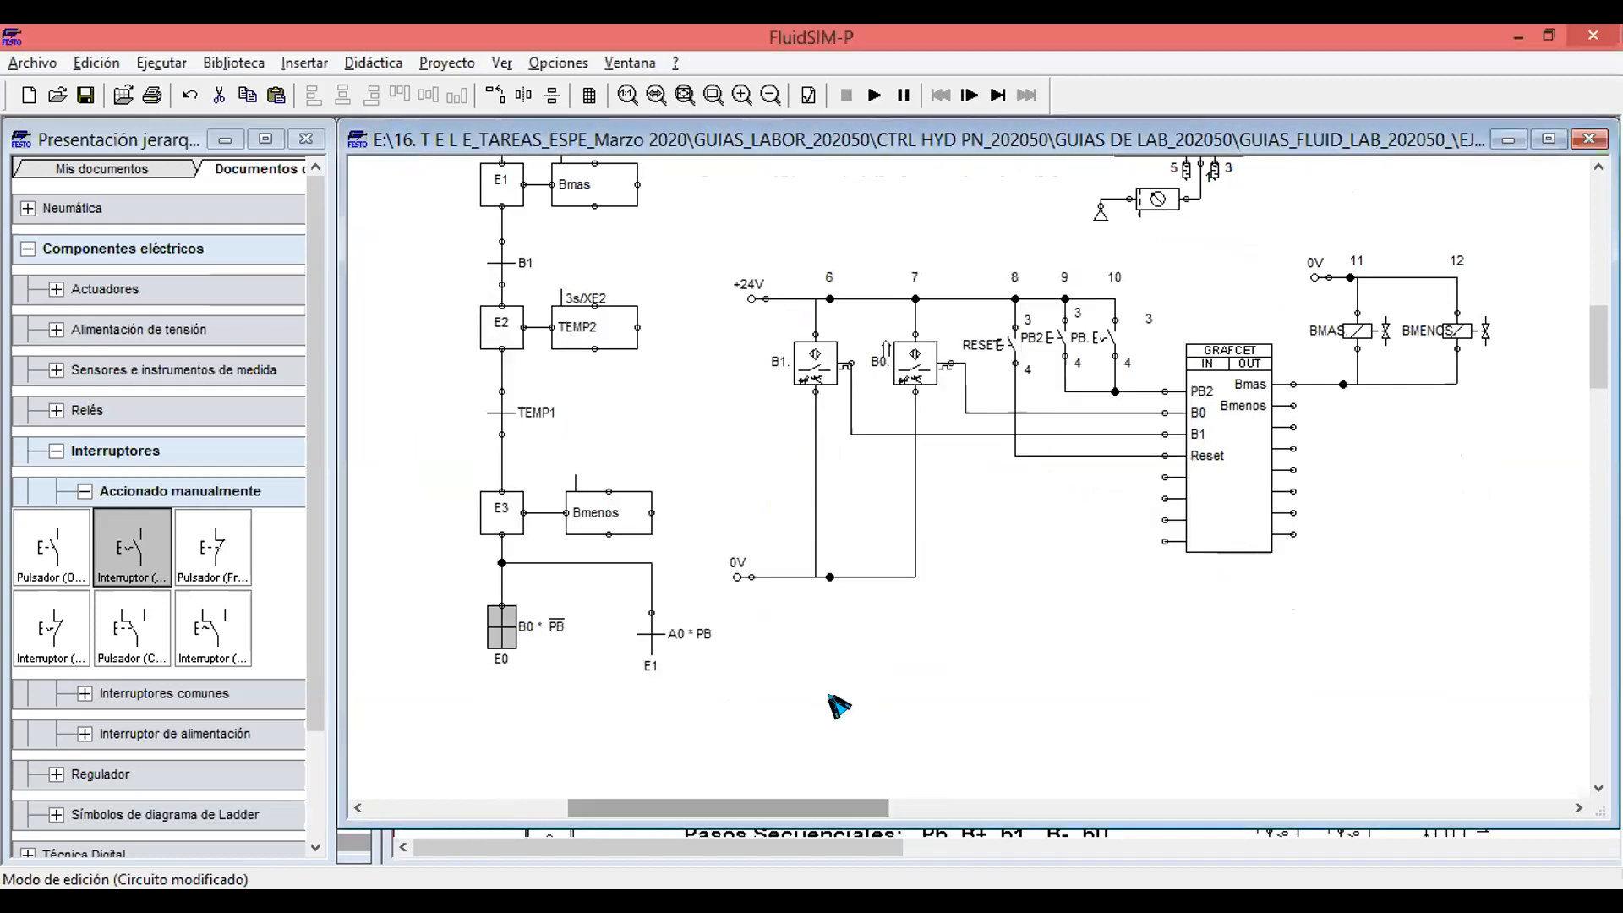
Replace A0 with the variable B0 in the condition of the transition that jumps from step E3 to E1.
double_click(653, 626)
double_click(470, 450)
left_click(681, 415)
left_click(517, 565)
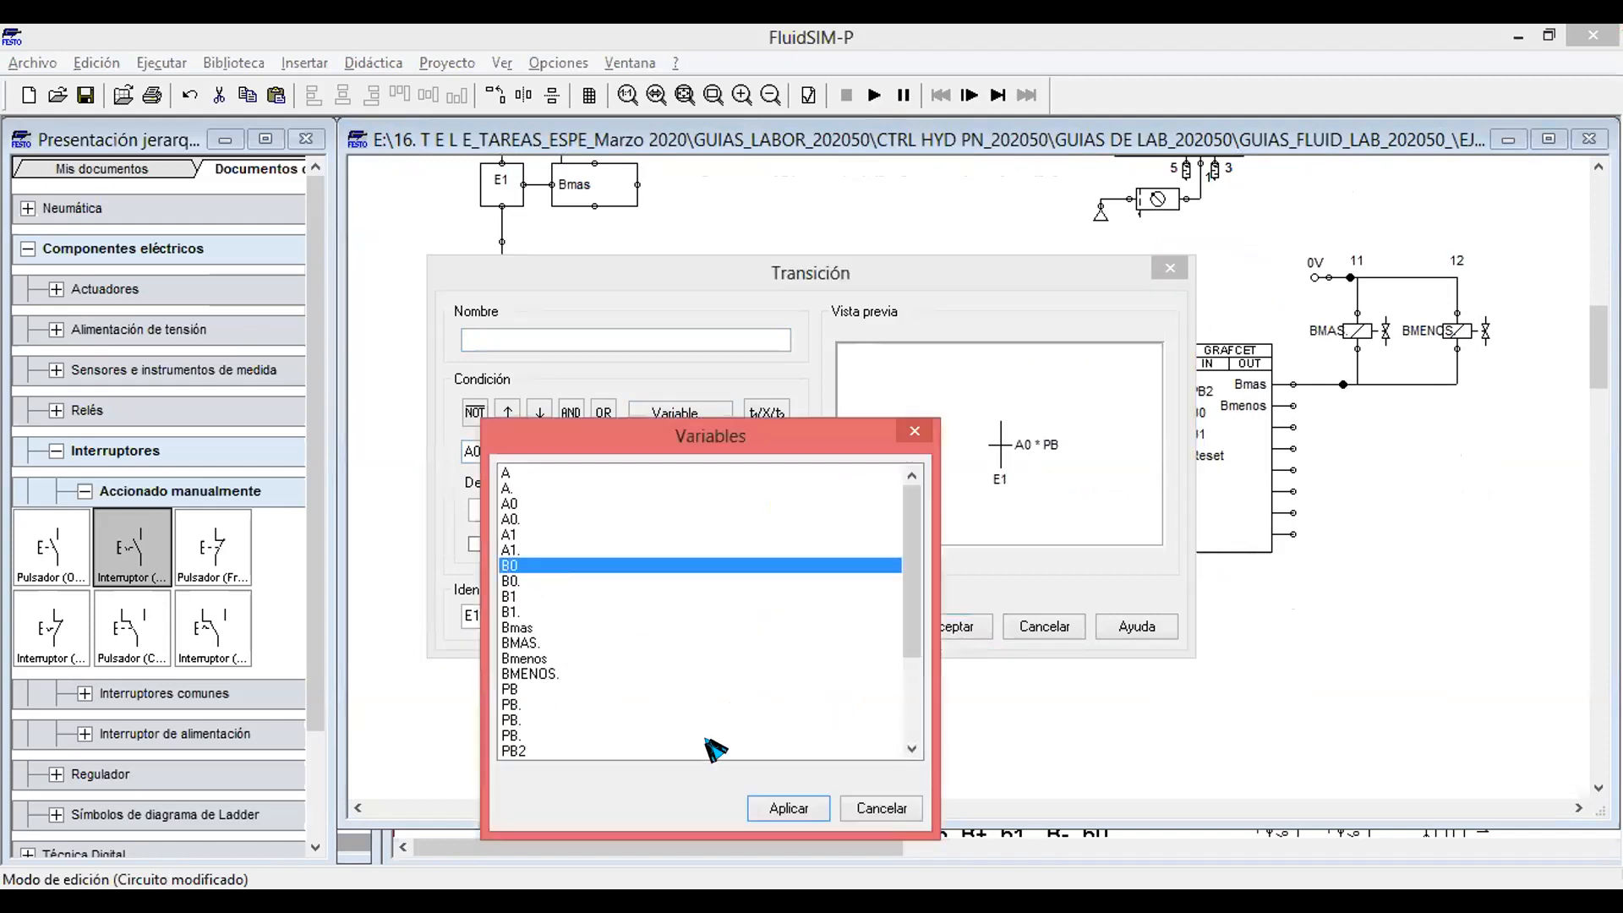
left_click(786, 809)
key("Delete")
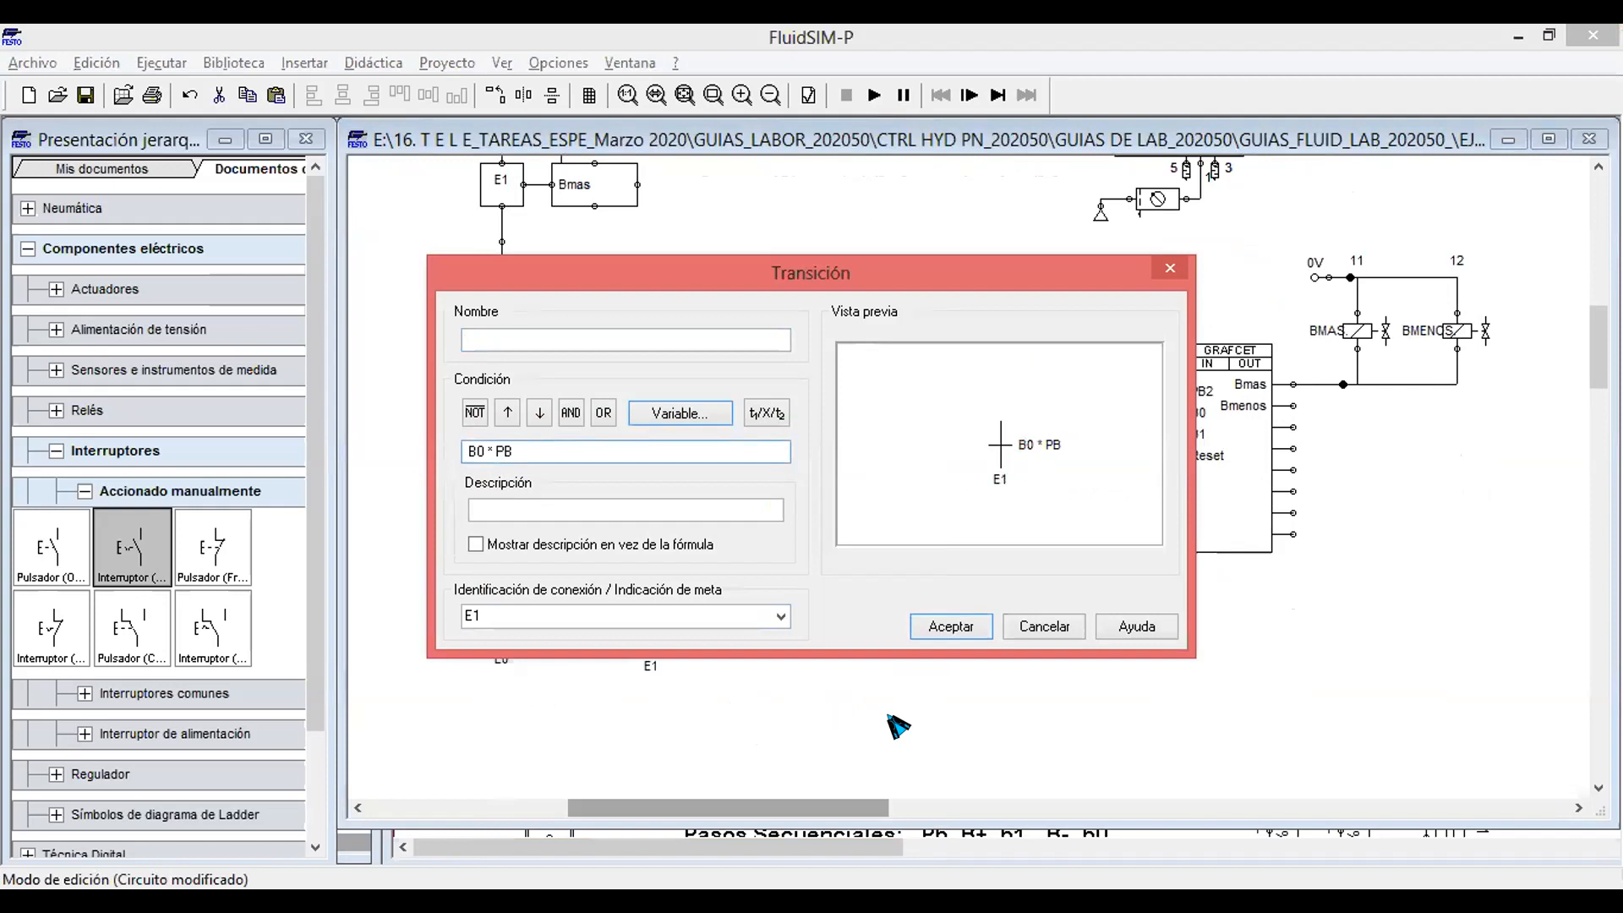
left_click(945, 625)
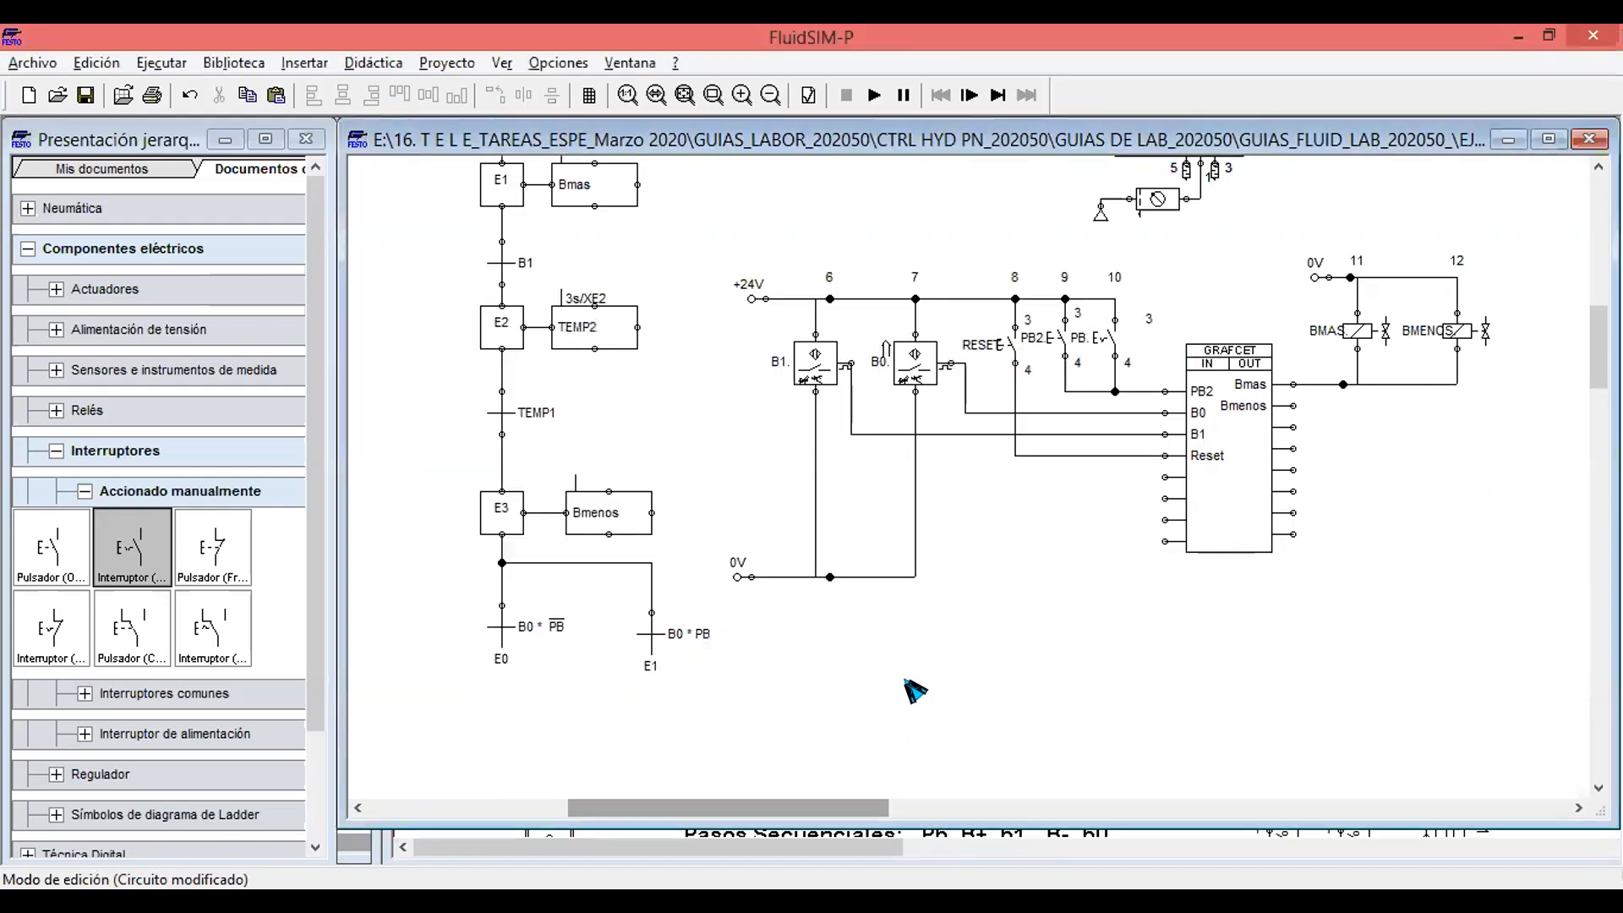
Try to start the simulation of the edited B+ B- circuit.
scroll(913, 689, "up", 2)
scroll(913, 689, "up", 2)
scroll(904, 680, "up", 1)
scroll(903, 680, "down", 2)
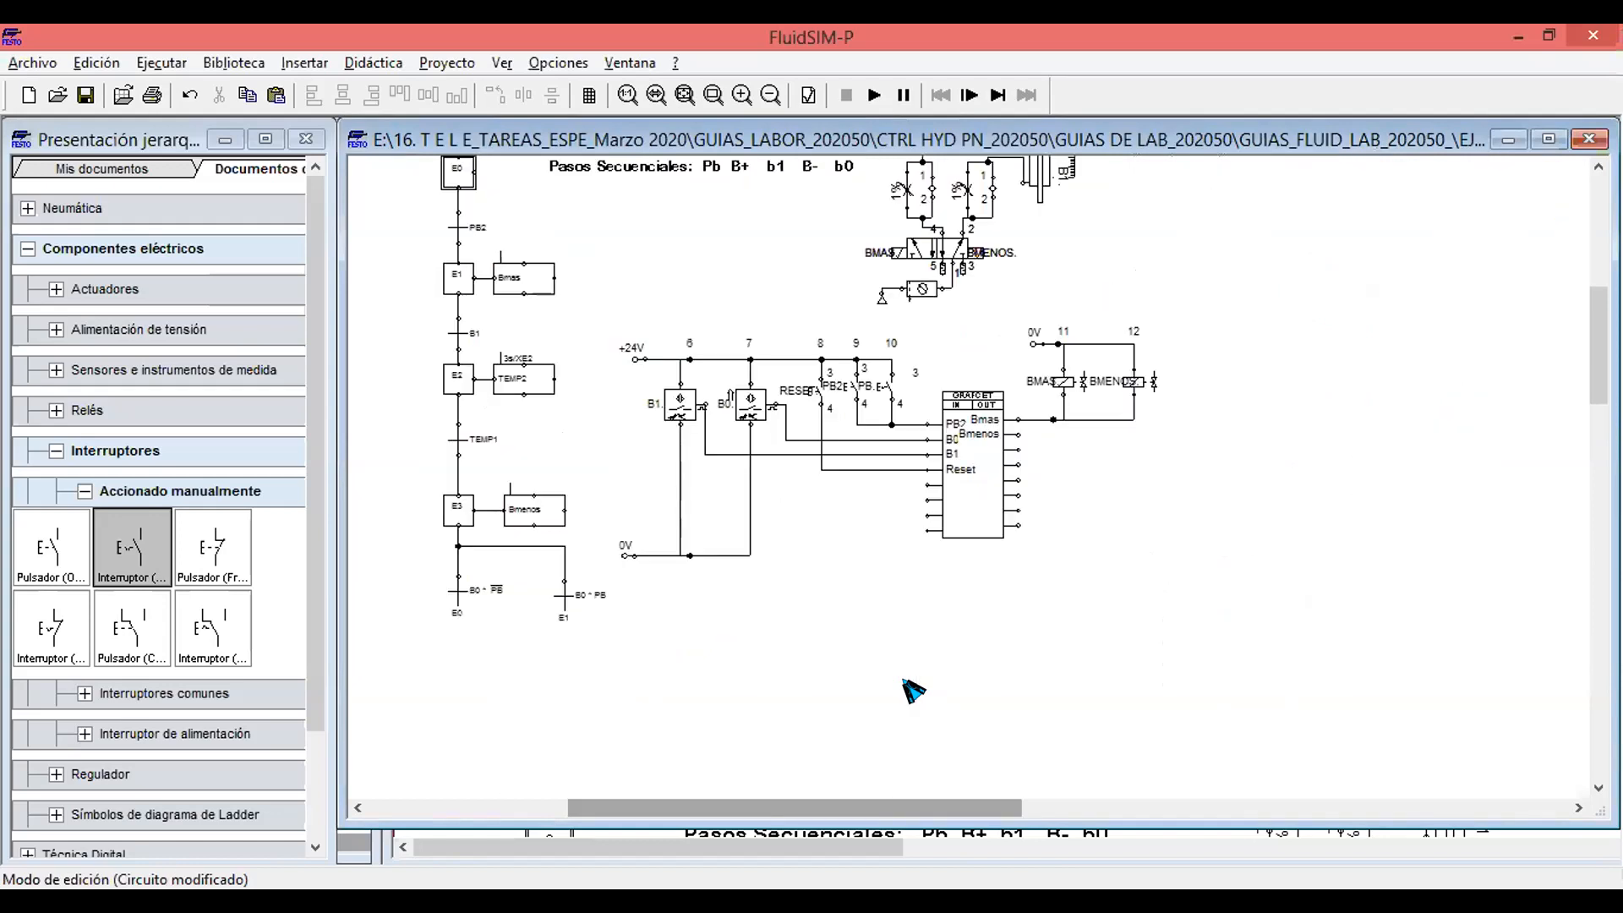
scroll(913, 689, "up", 1)
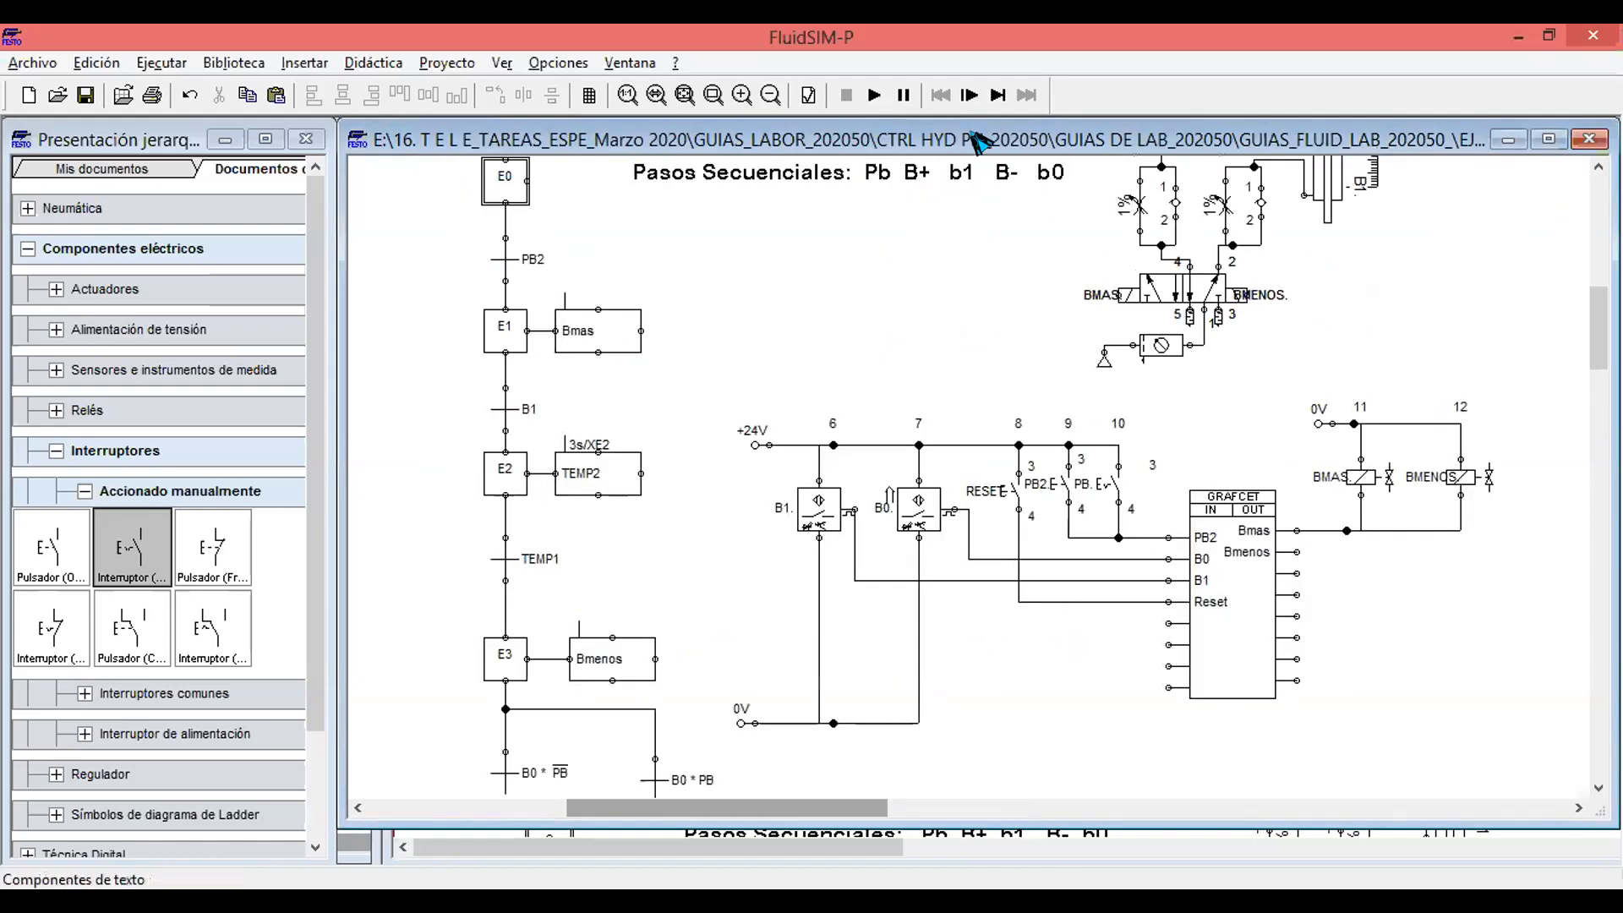
left_click(875, 95)
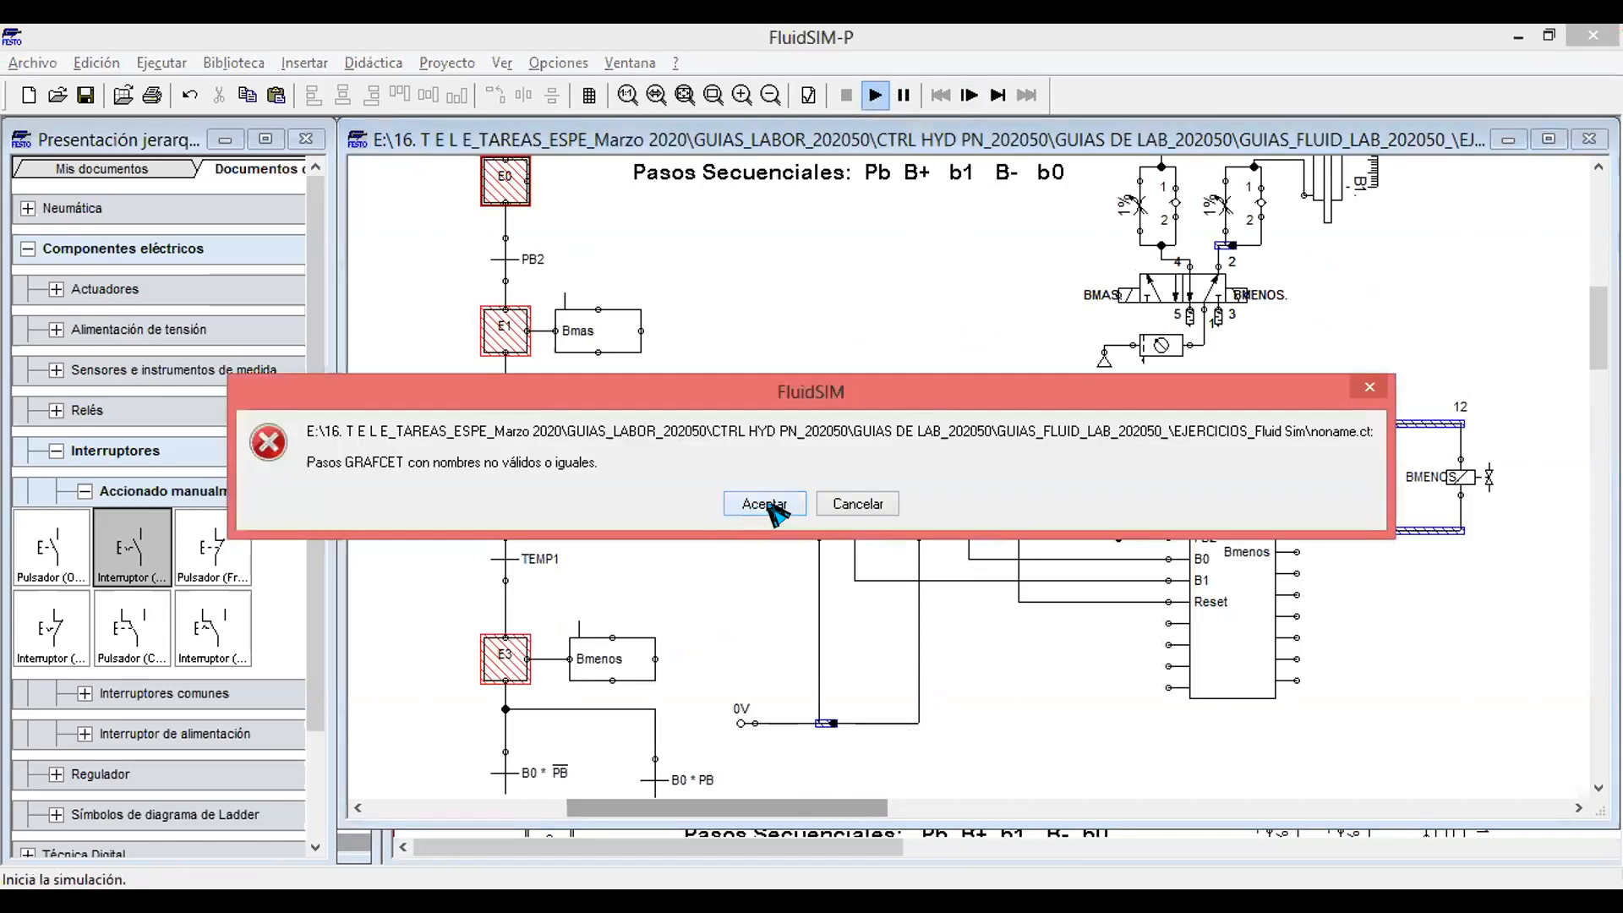
left_click(766, 504)
Compare the highlighted GRAFCET step names of the A sequence with those of the B+ B- sequence.
scroll(713, 478, "up", 10)
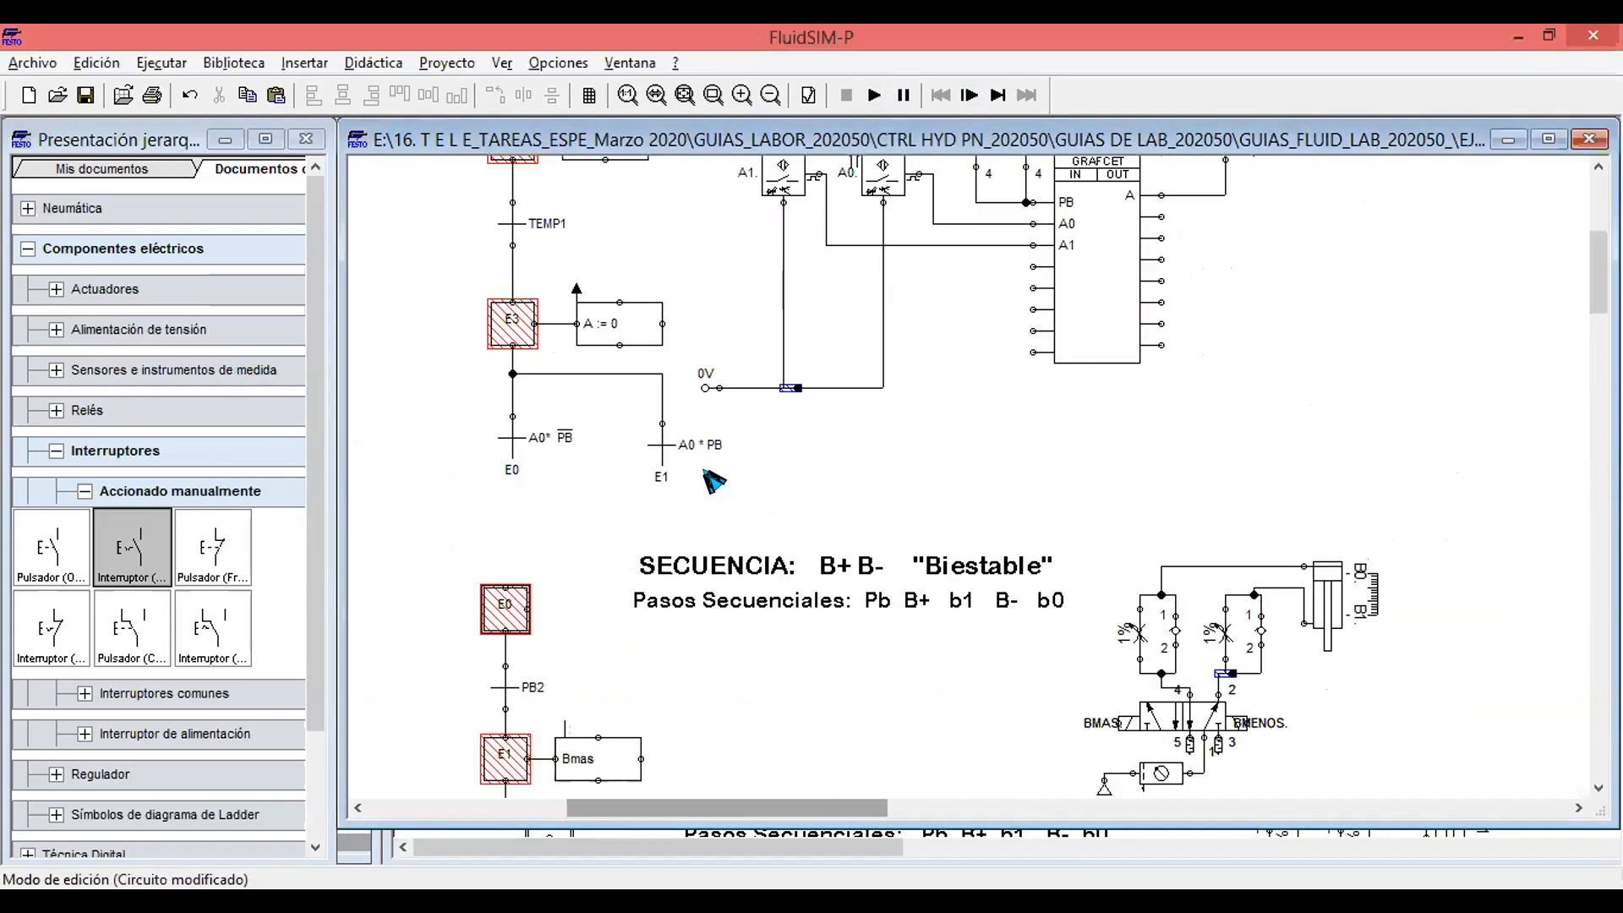
scroll(715, 481, "down", 2)
scroll(703, 492, "up", 2)
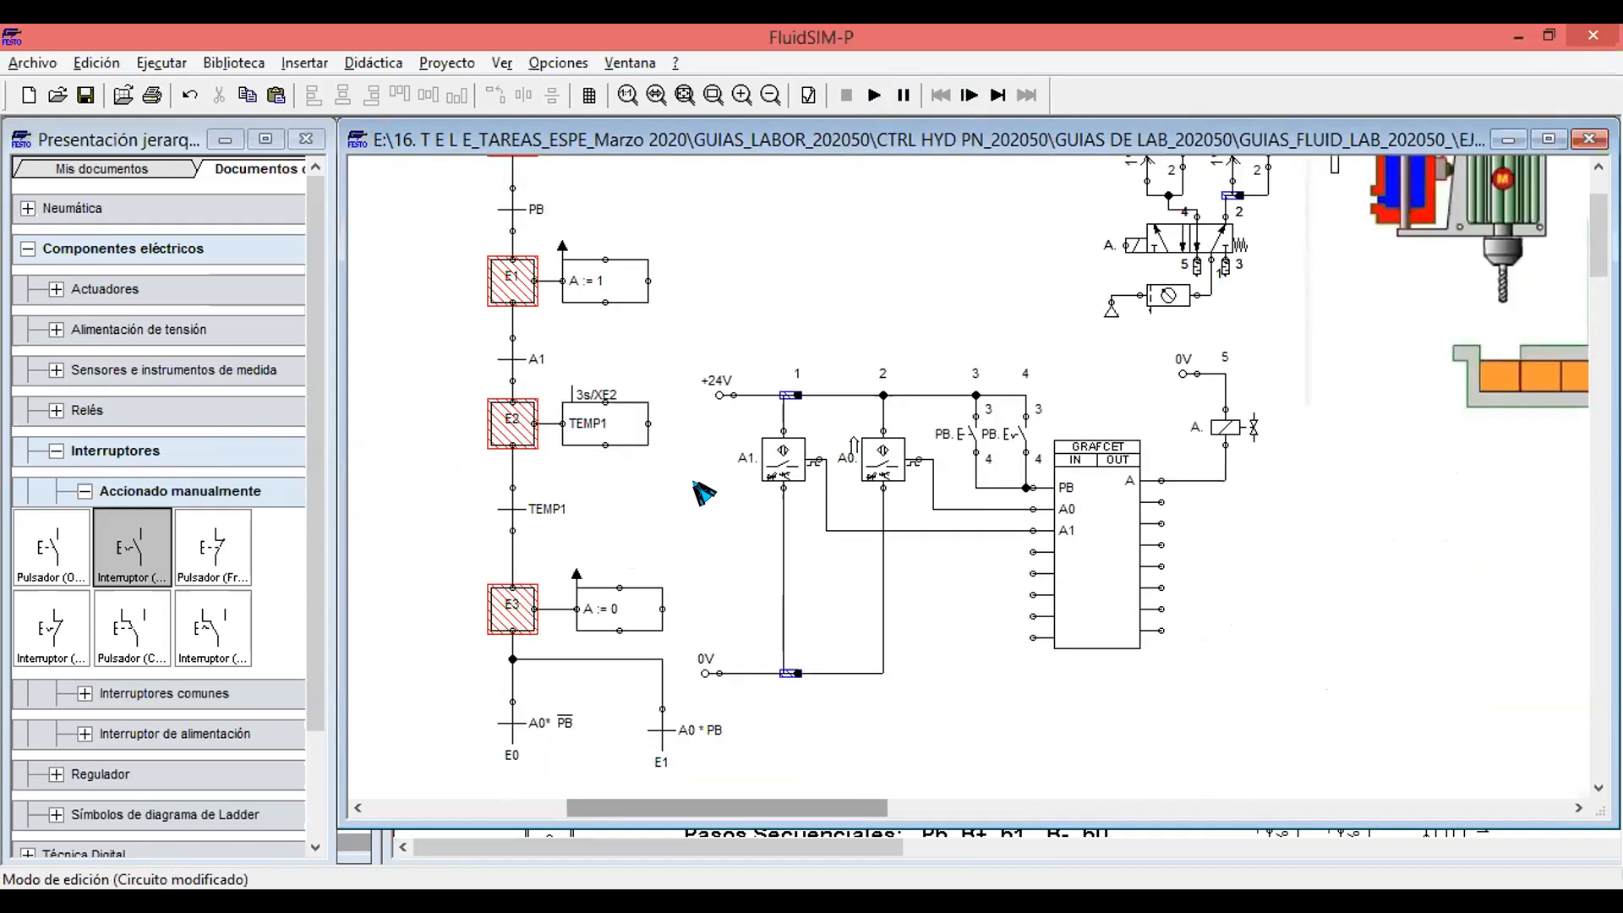
scroll(696, 499, "down", 20)
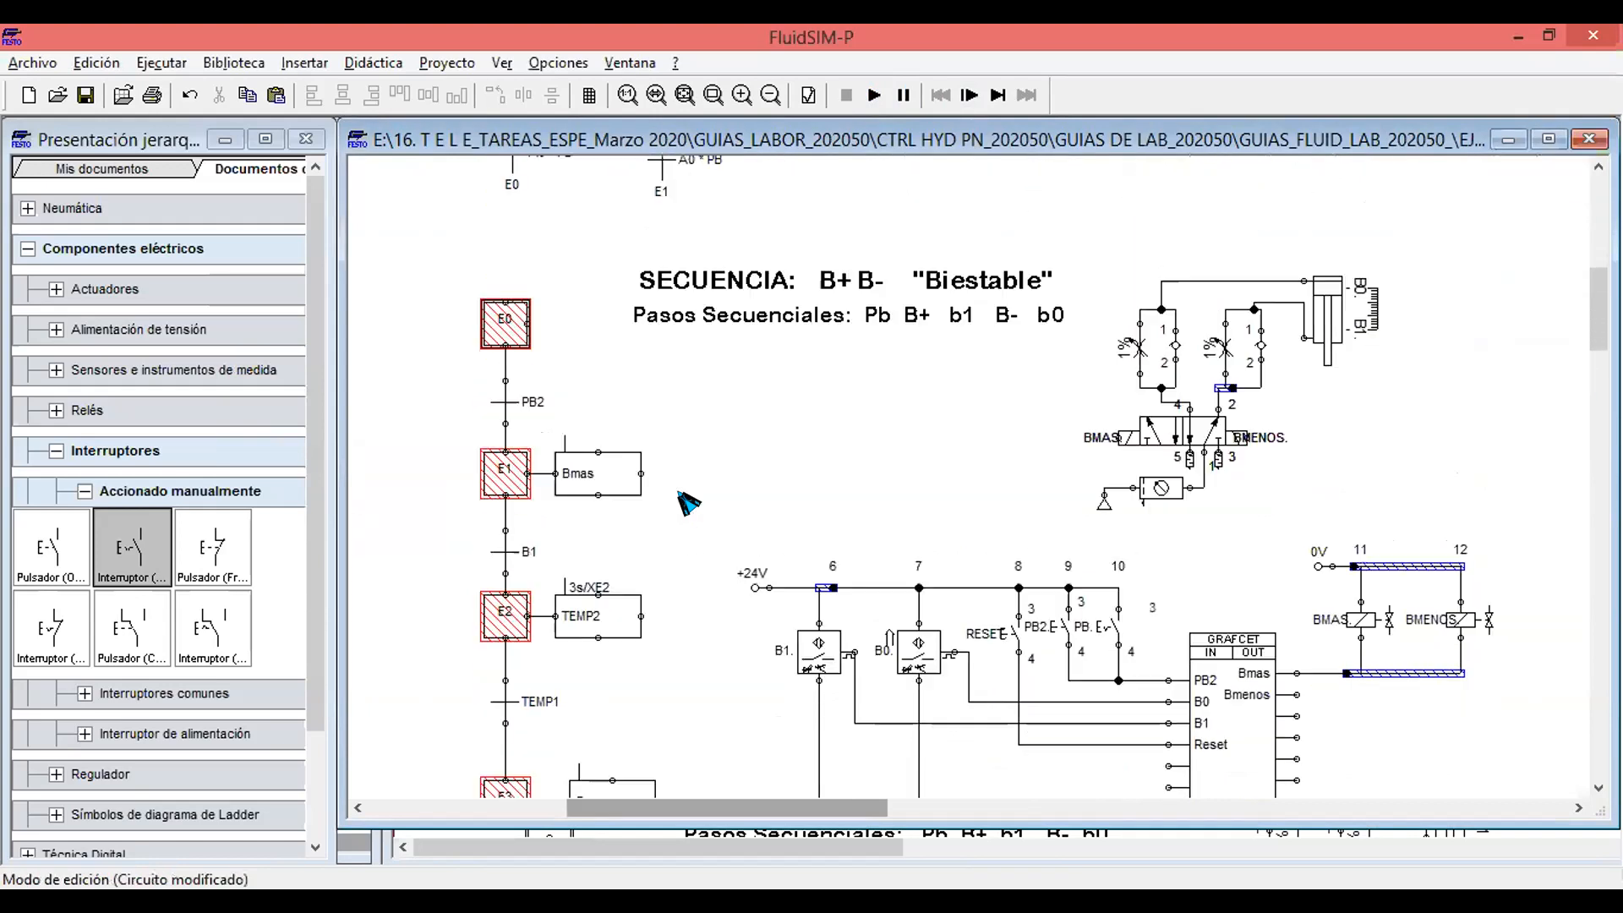
scroll(820, 351, "up", 1)
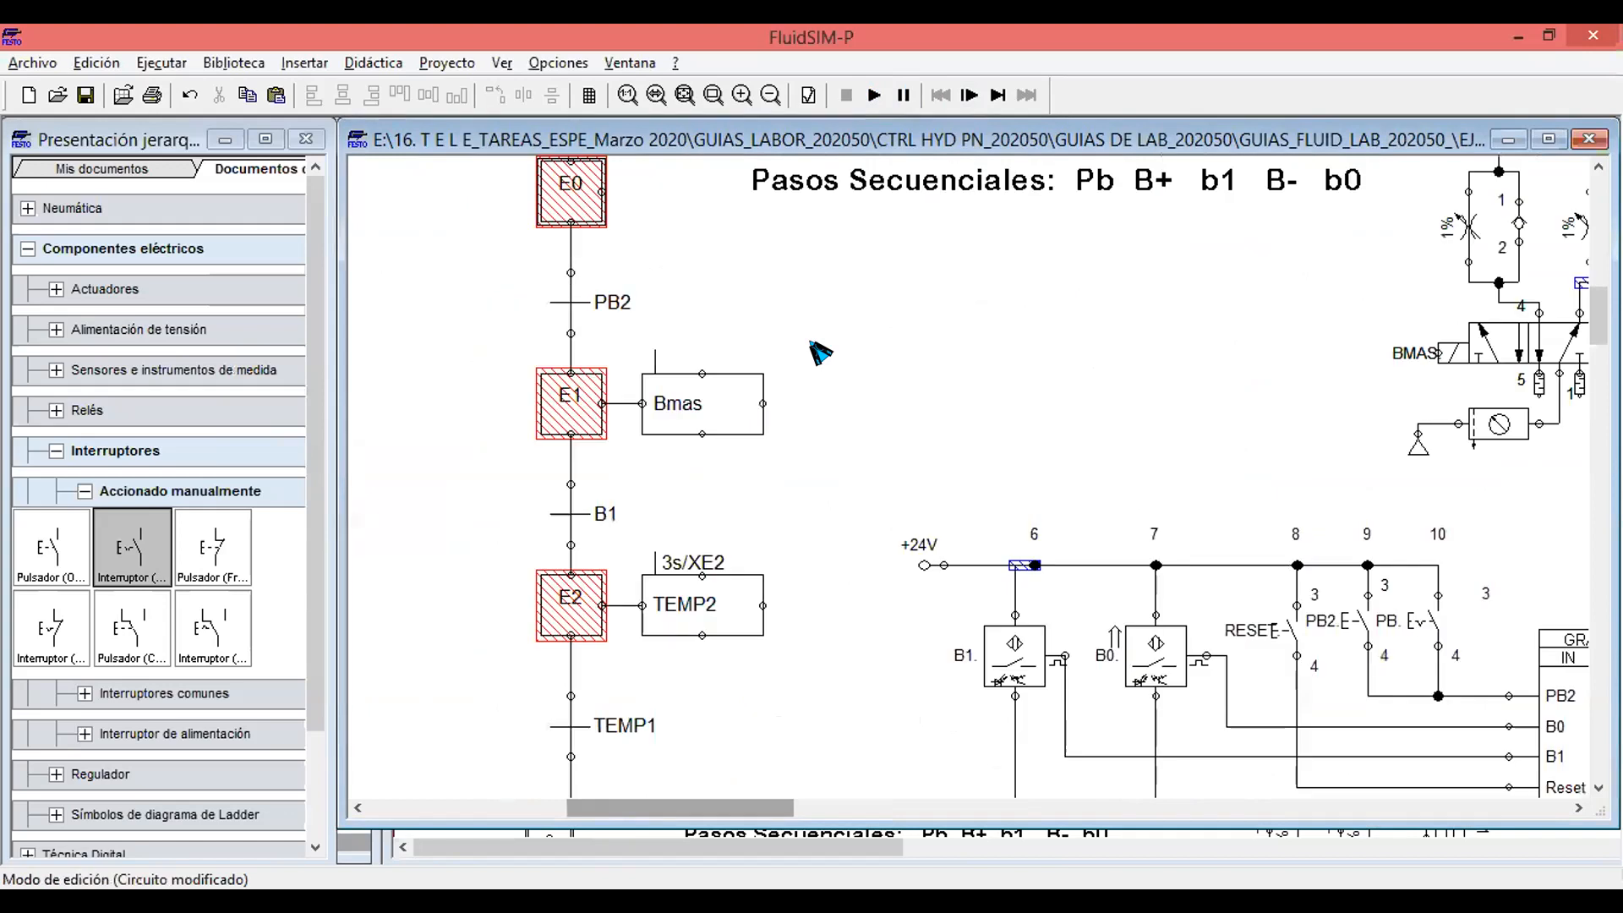
scroll(820, 351, "down", 2)
scroll(824, 351, "up", 3)
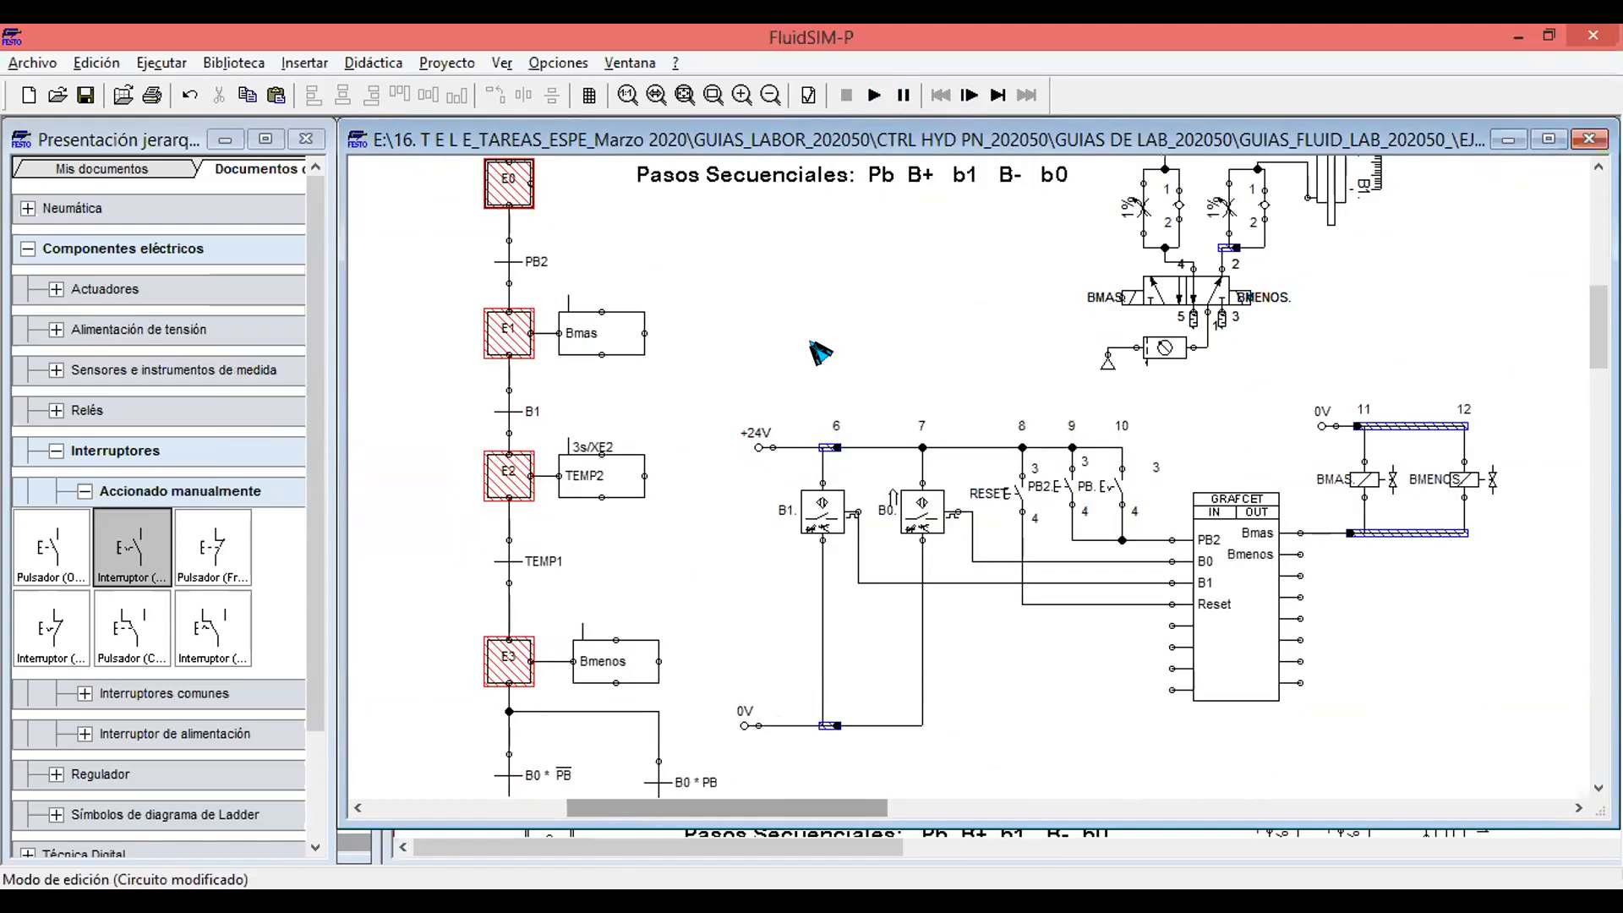
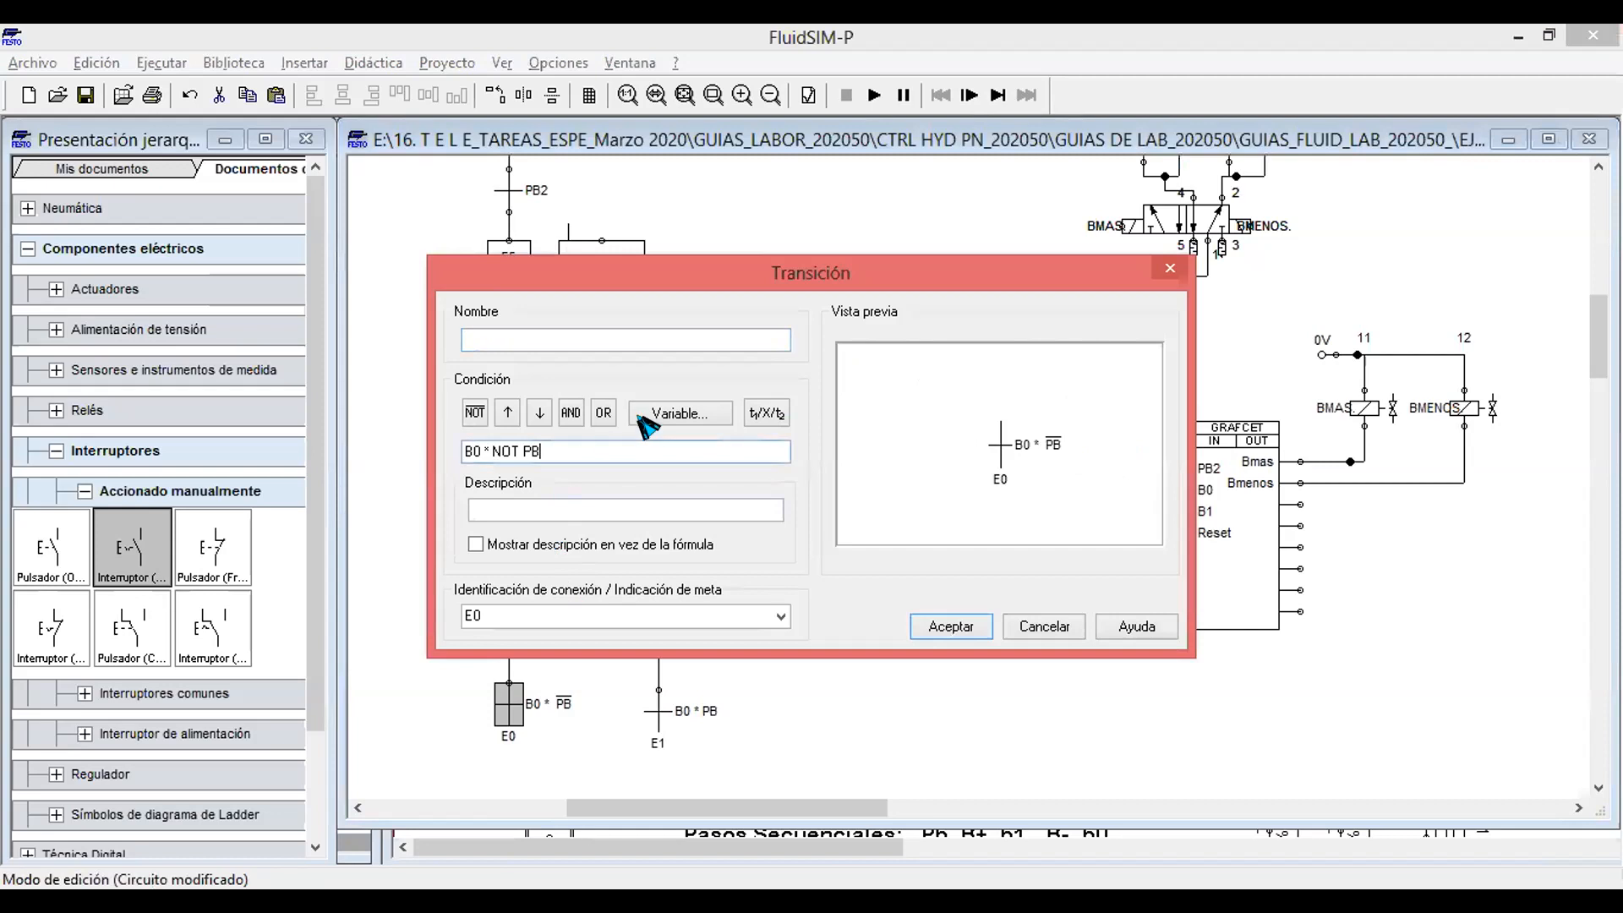
scroll(573, 689, "down", 1)
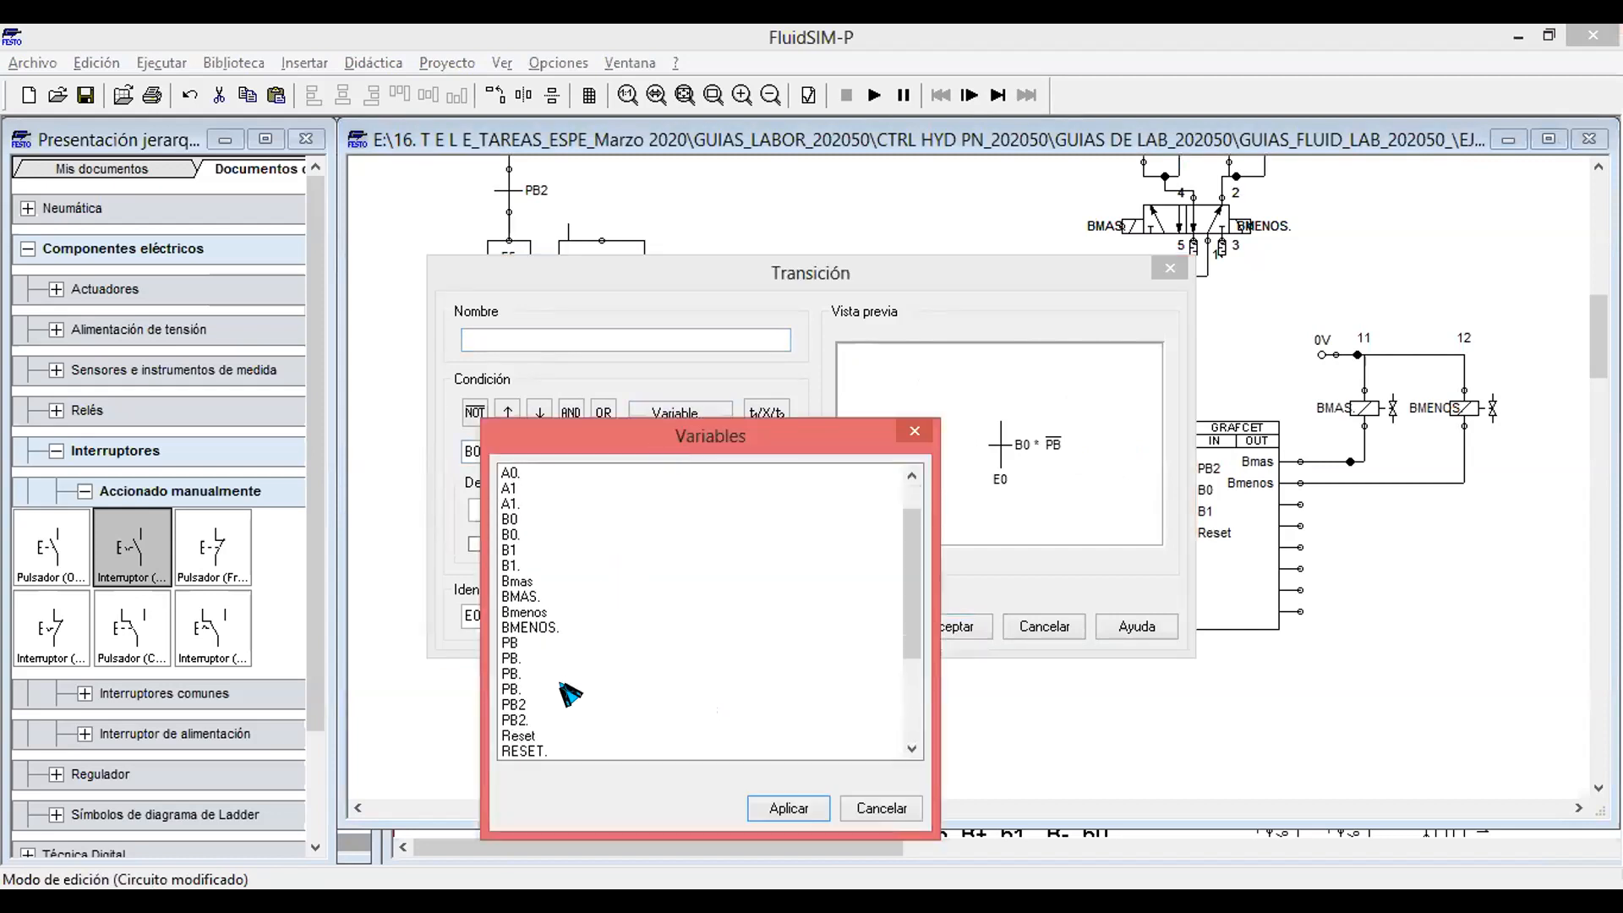
left_click(528, 706)
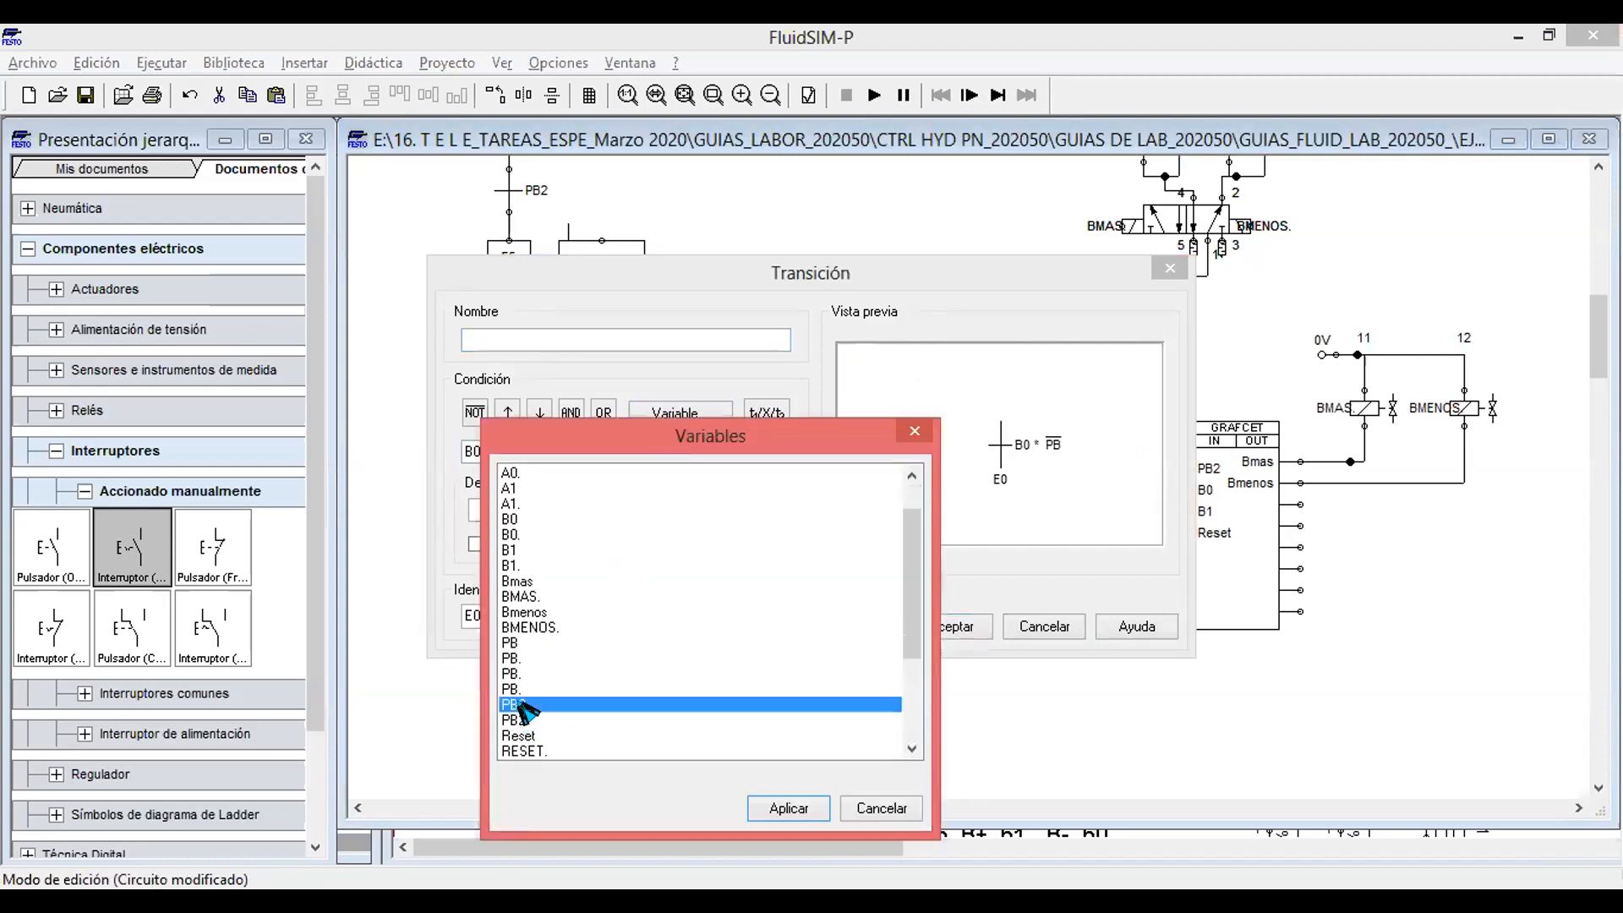
left_click(749, 810)
key("BackSpace")
key("BackSpace")
key("BackSpace")
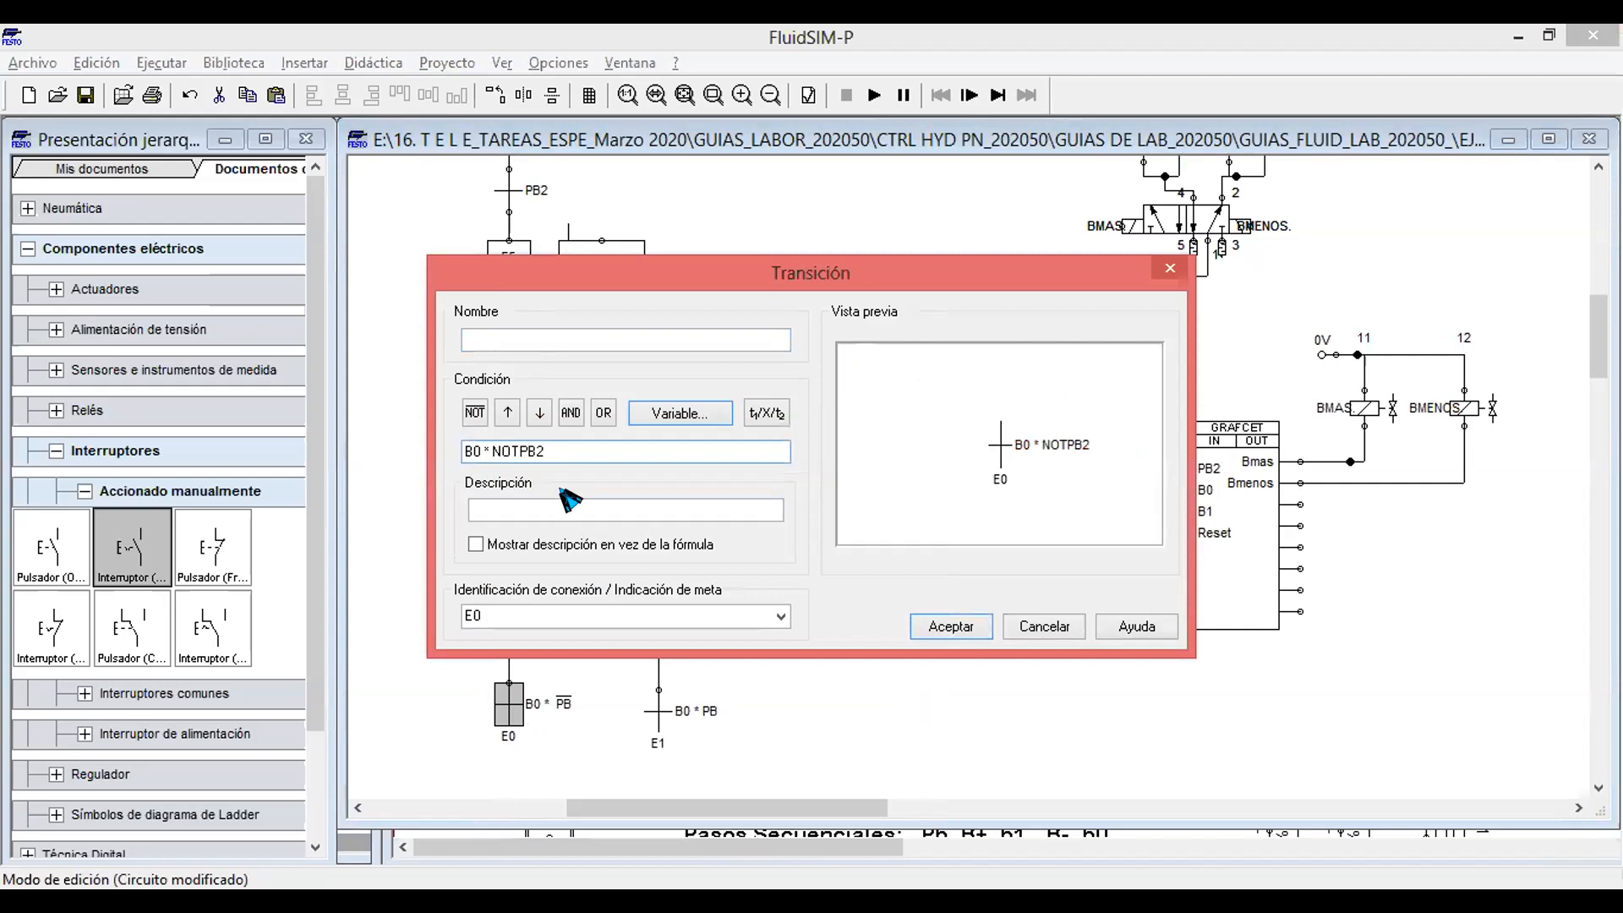
Rebuild the condition of the transition leading to E0 as B0 * NOT PB2, using the negation operator and the variable PB2.
left_click_drag(548, 450, 490, 449)
key("BackSpace")
left_click(474, 413)
left_click(665, 413)
scroll(617, 682, "down", 3)
left_click(529, 659)
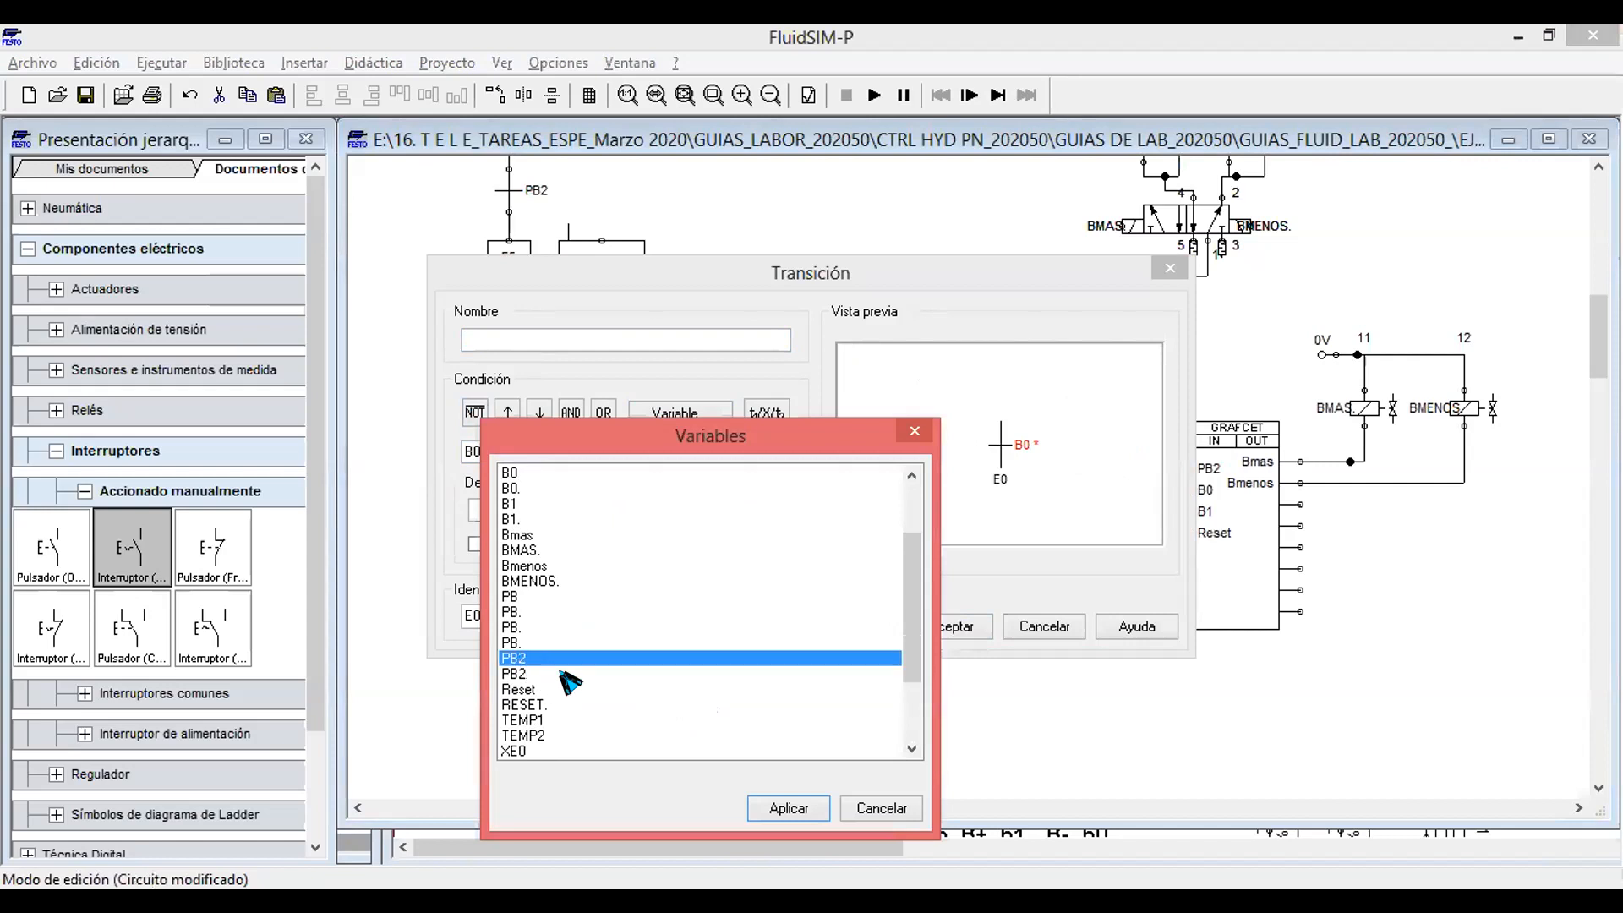
left_click(778, 809)
left_click(948, 627)
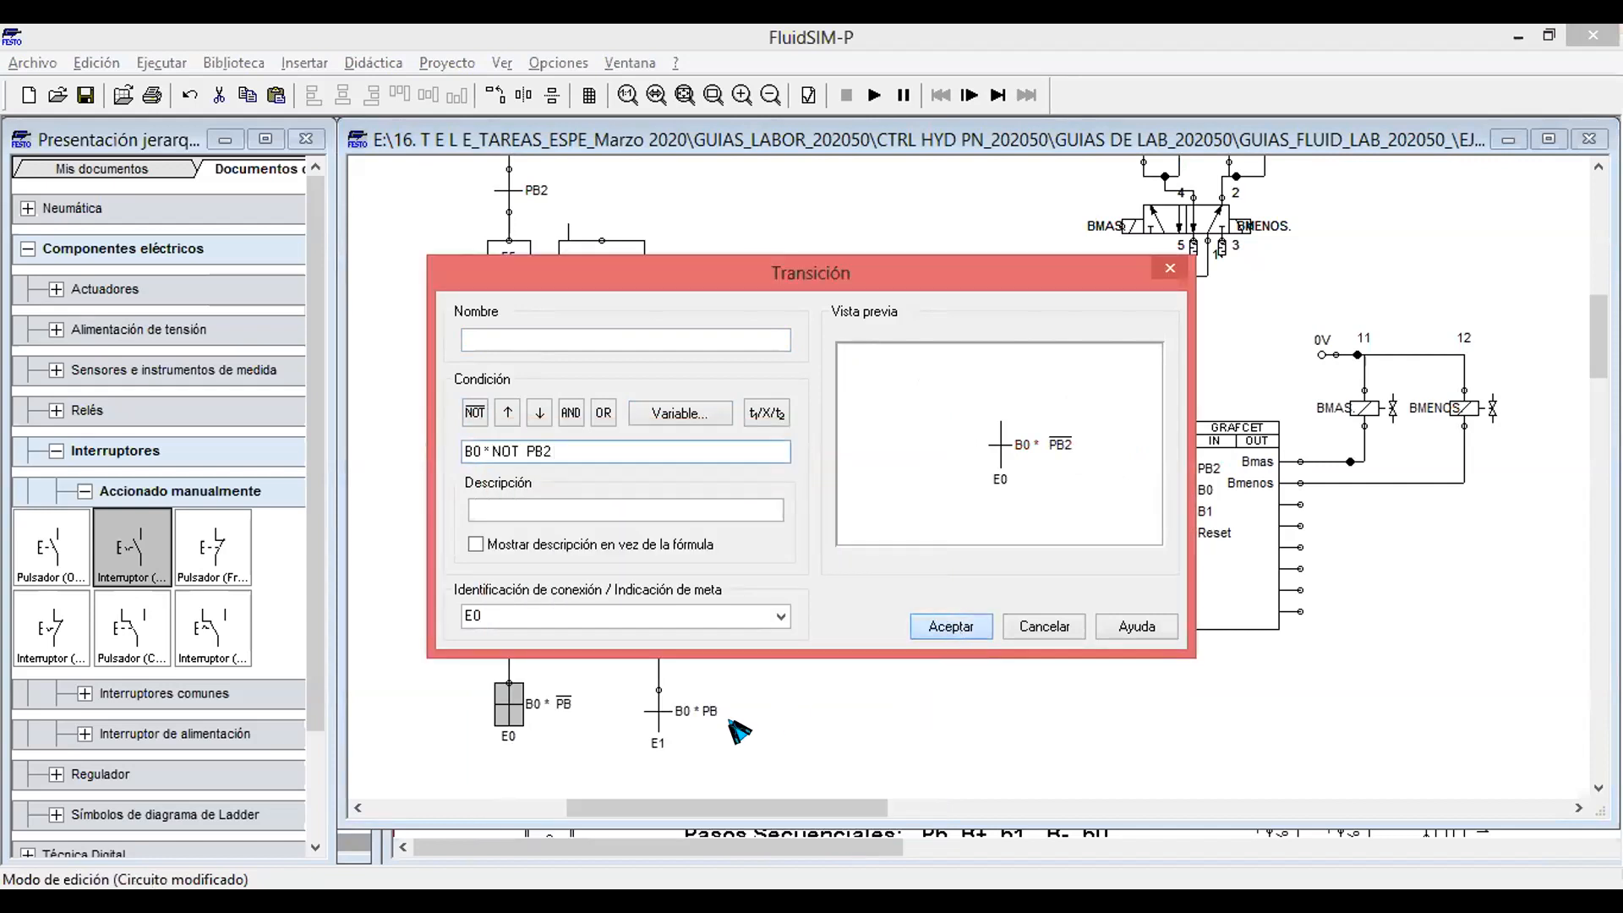
Replace PB with the variable PB2 in the transition leading to E1, giving the condition B0 * PB2.
double_click(658, 717)
left_click(525, 449)
key("BackSpace")
key("BackSpace")
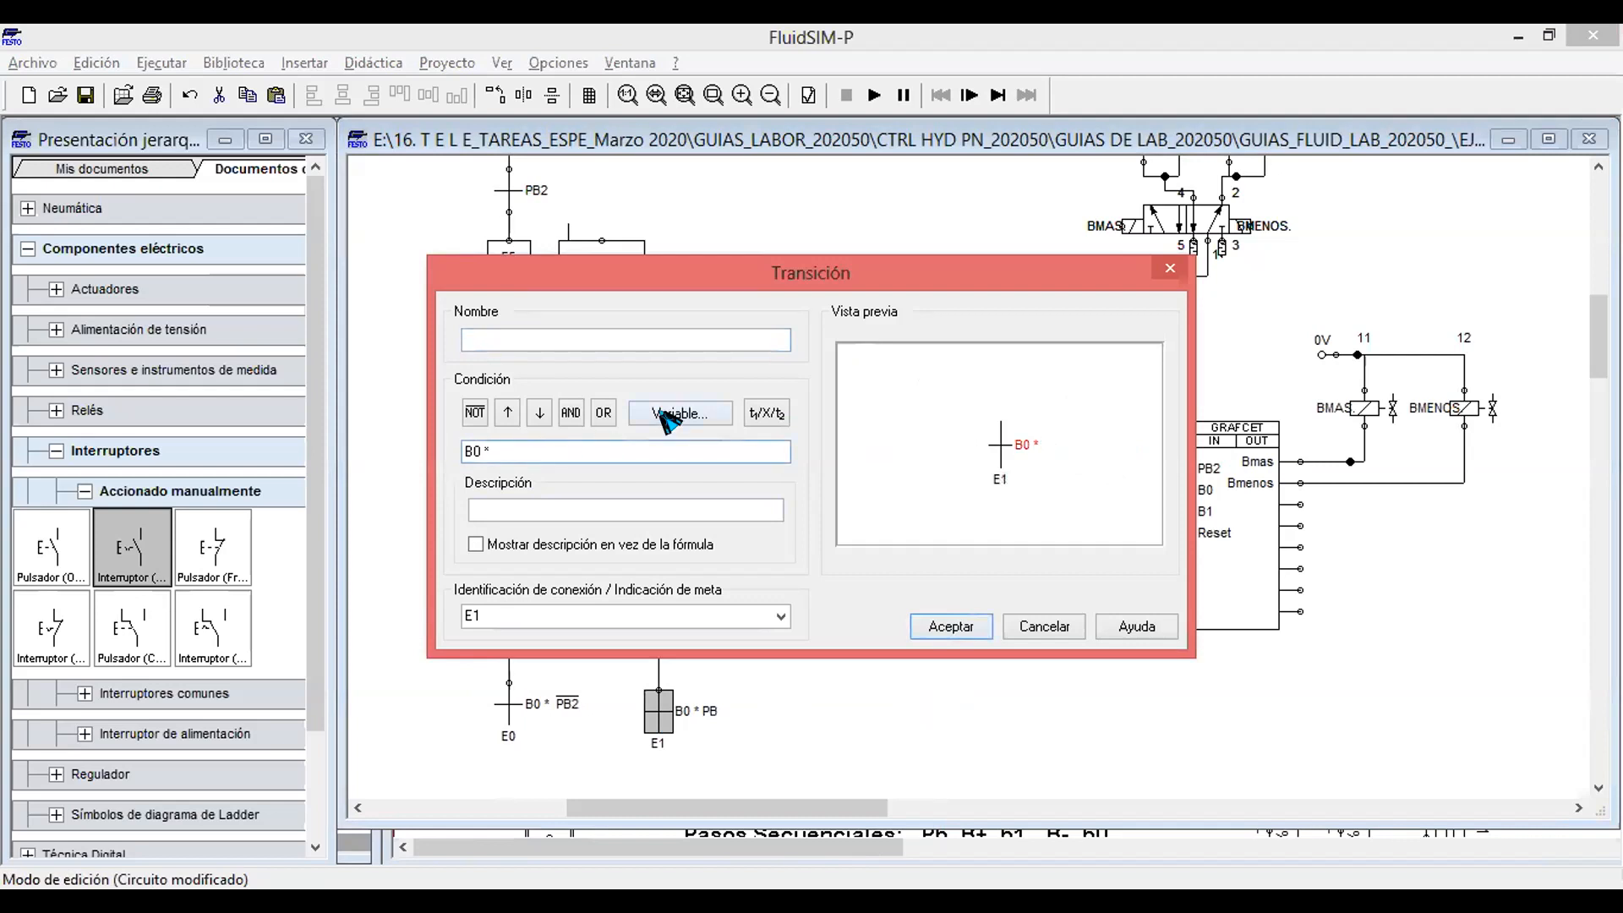
left_click(668, 413)
scroll(604, 686, "down", 3)
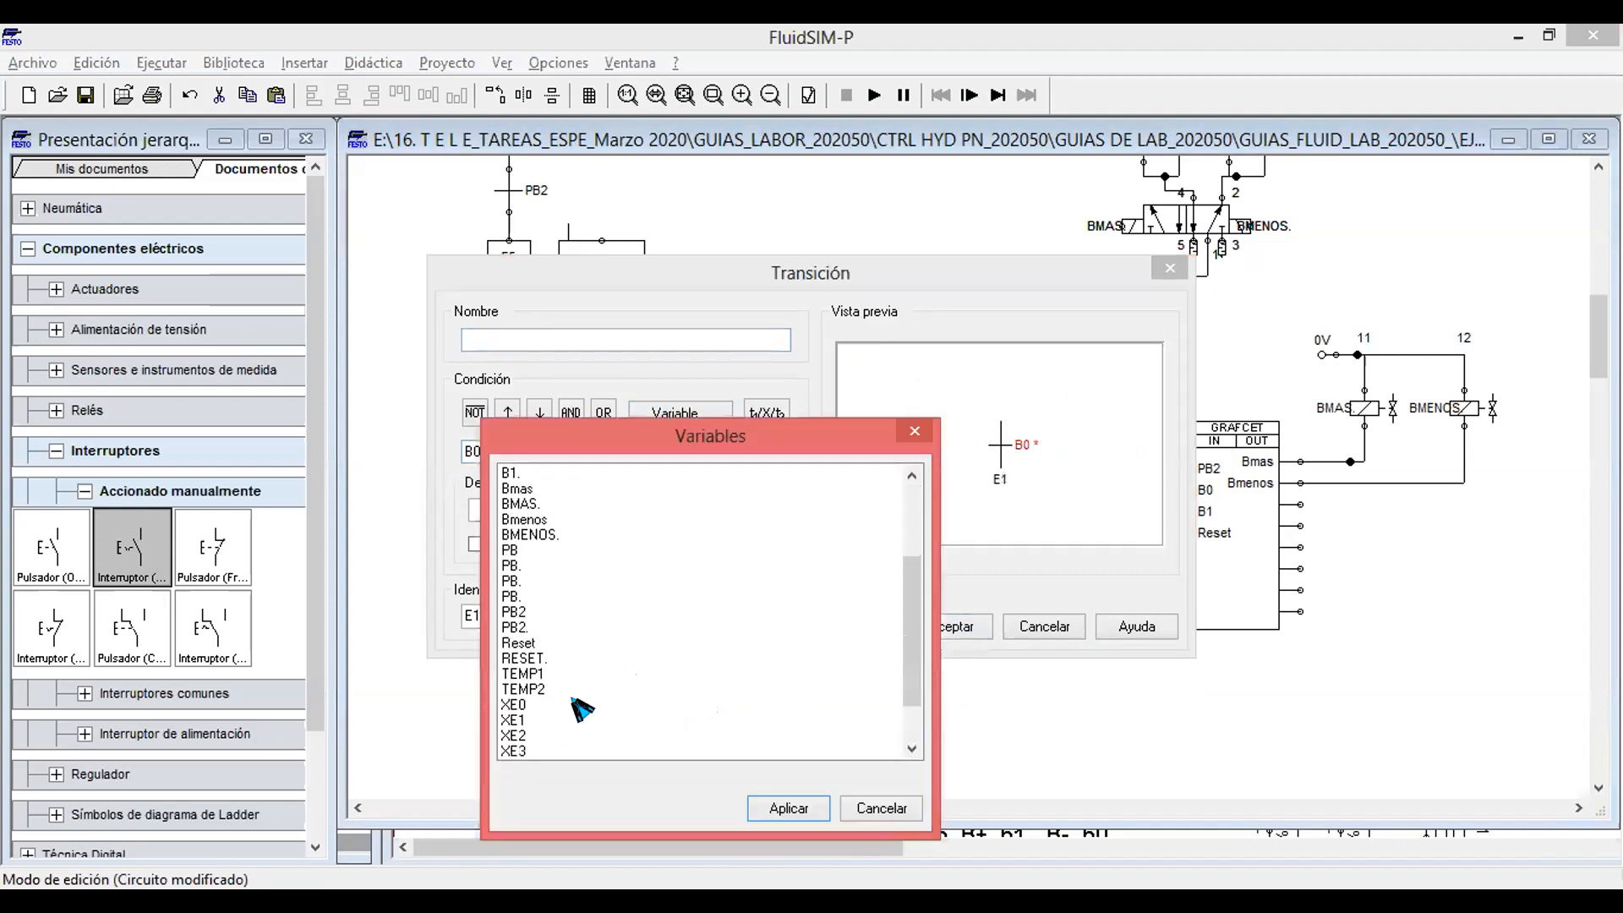
left_click(529, 612)
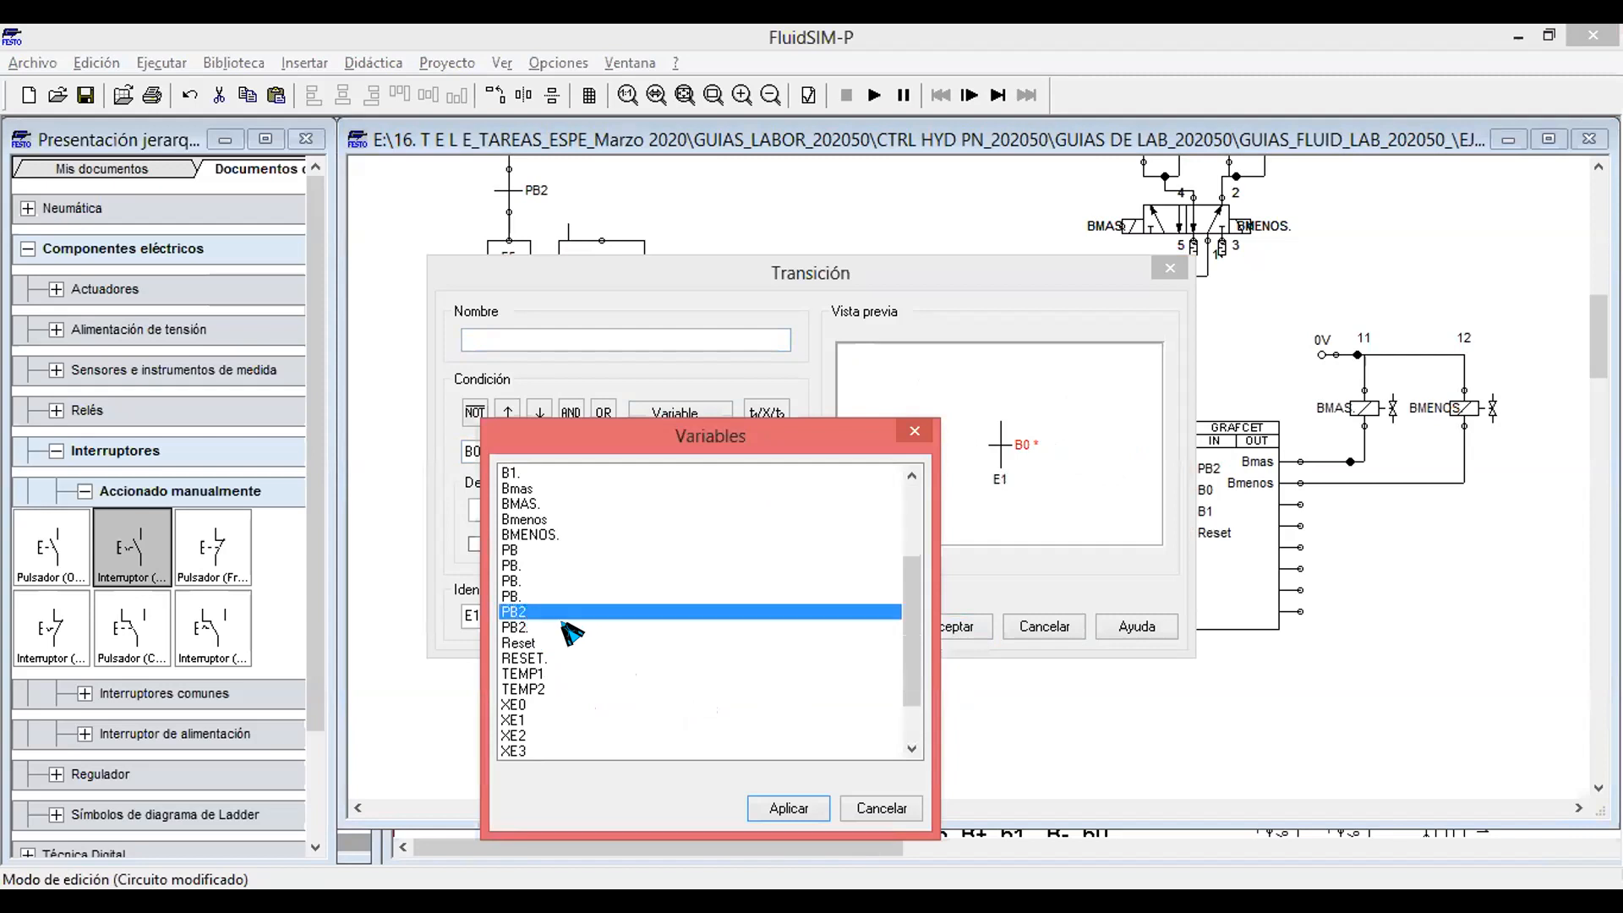
left_click(779, 810)
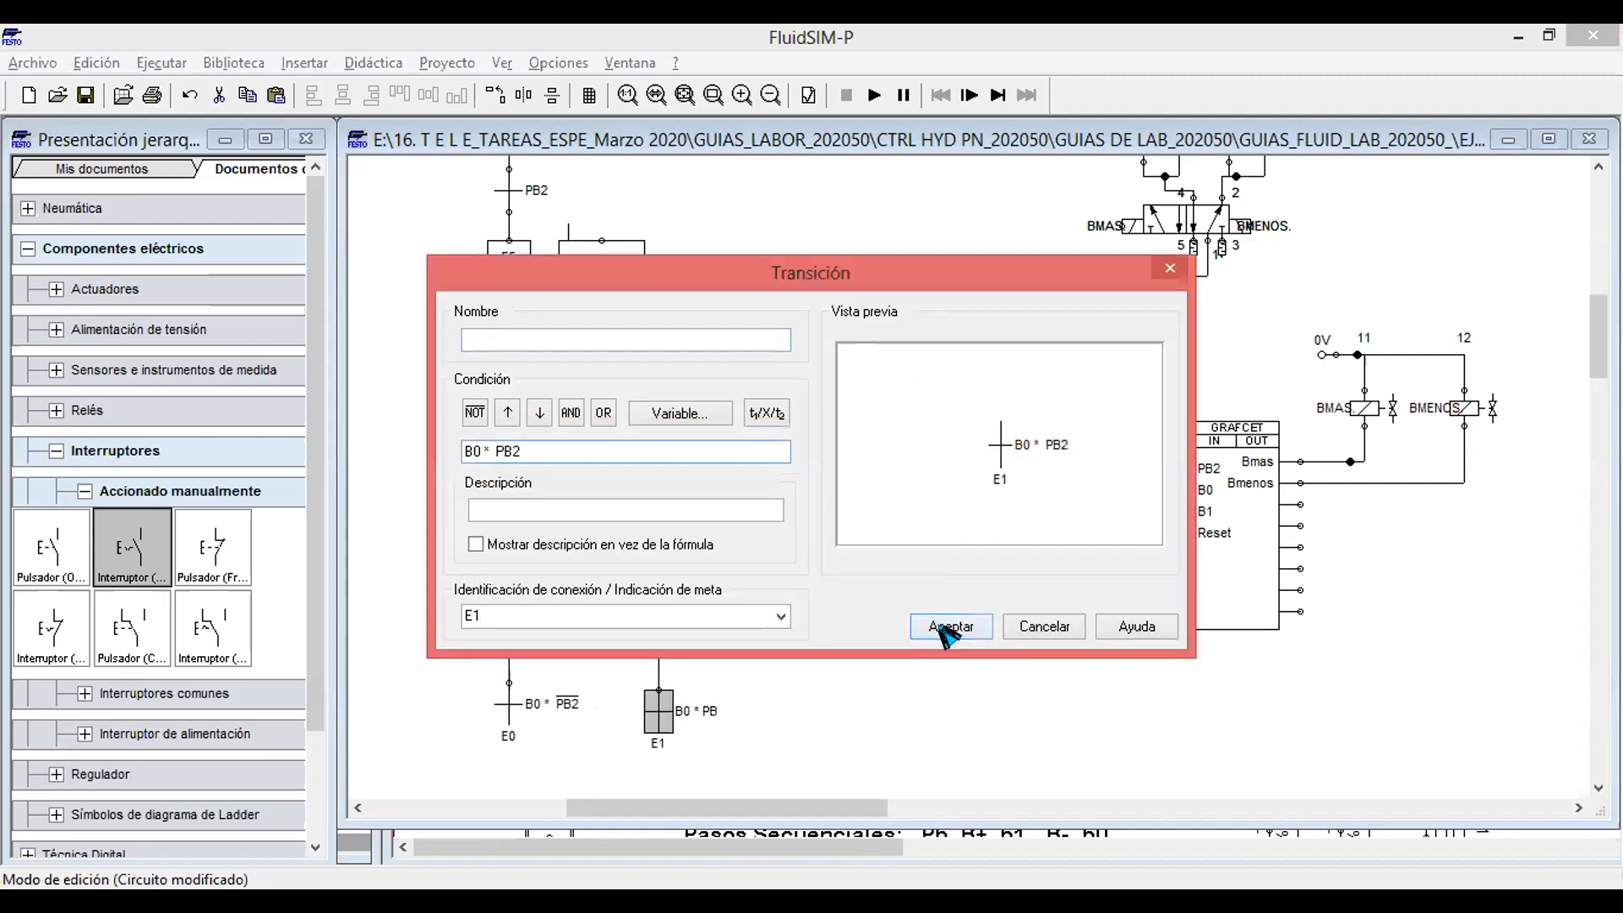
left_click(947, 626)
Set the target step of the B0 * NOT PB2 transition below E7 to E4.
scroll(961, 566, "up", 2)
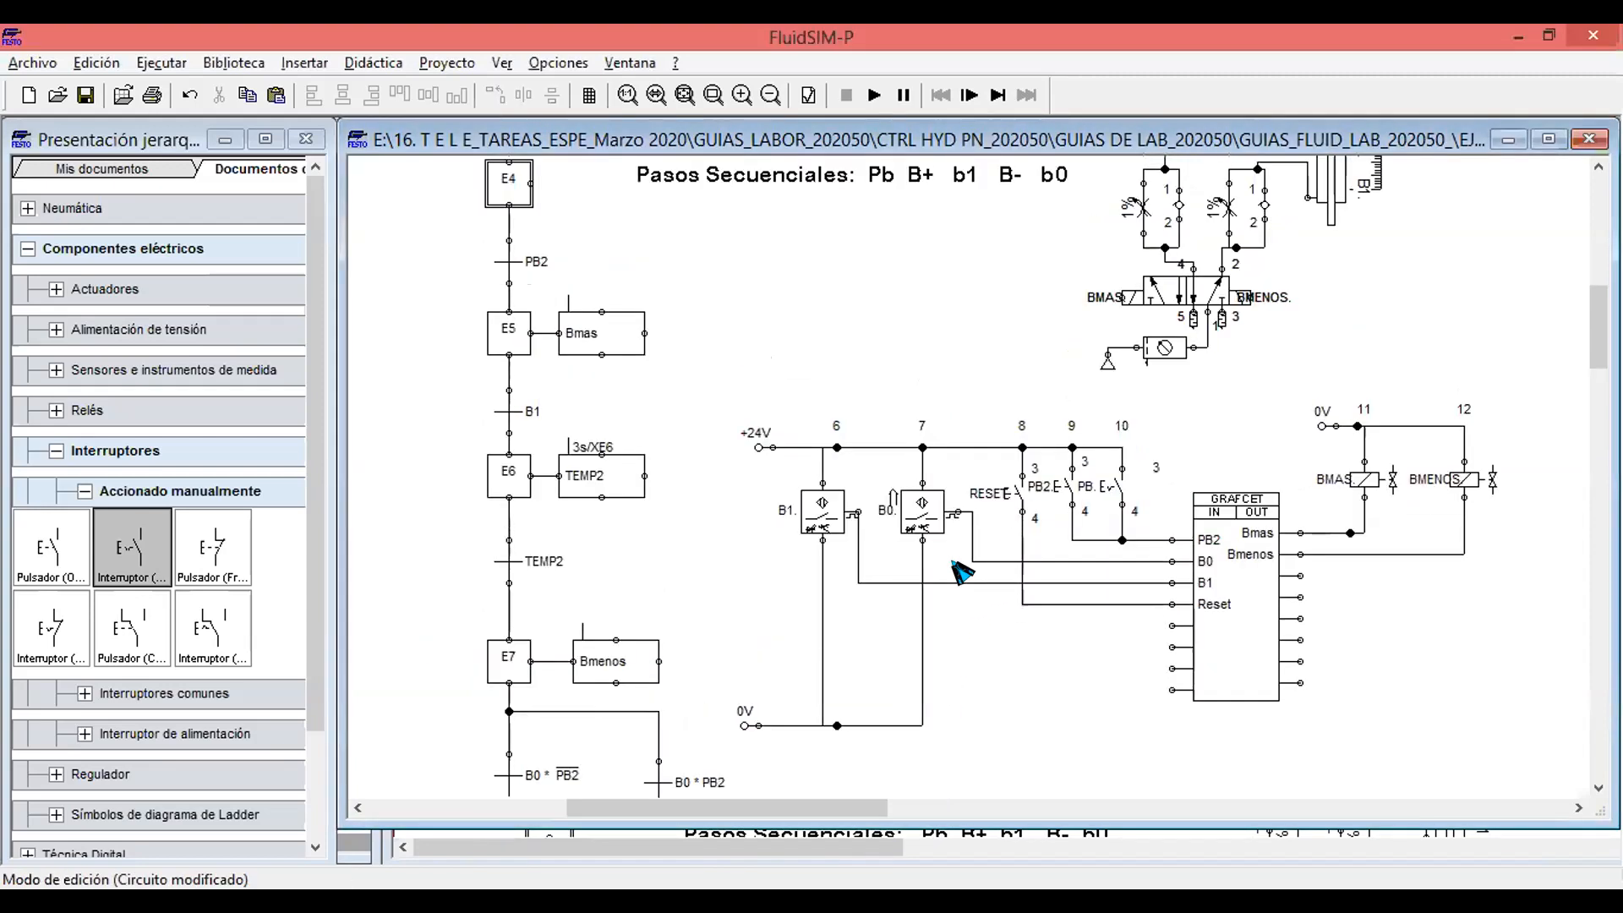
scroll(961, 572, "down", 4)
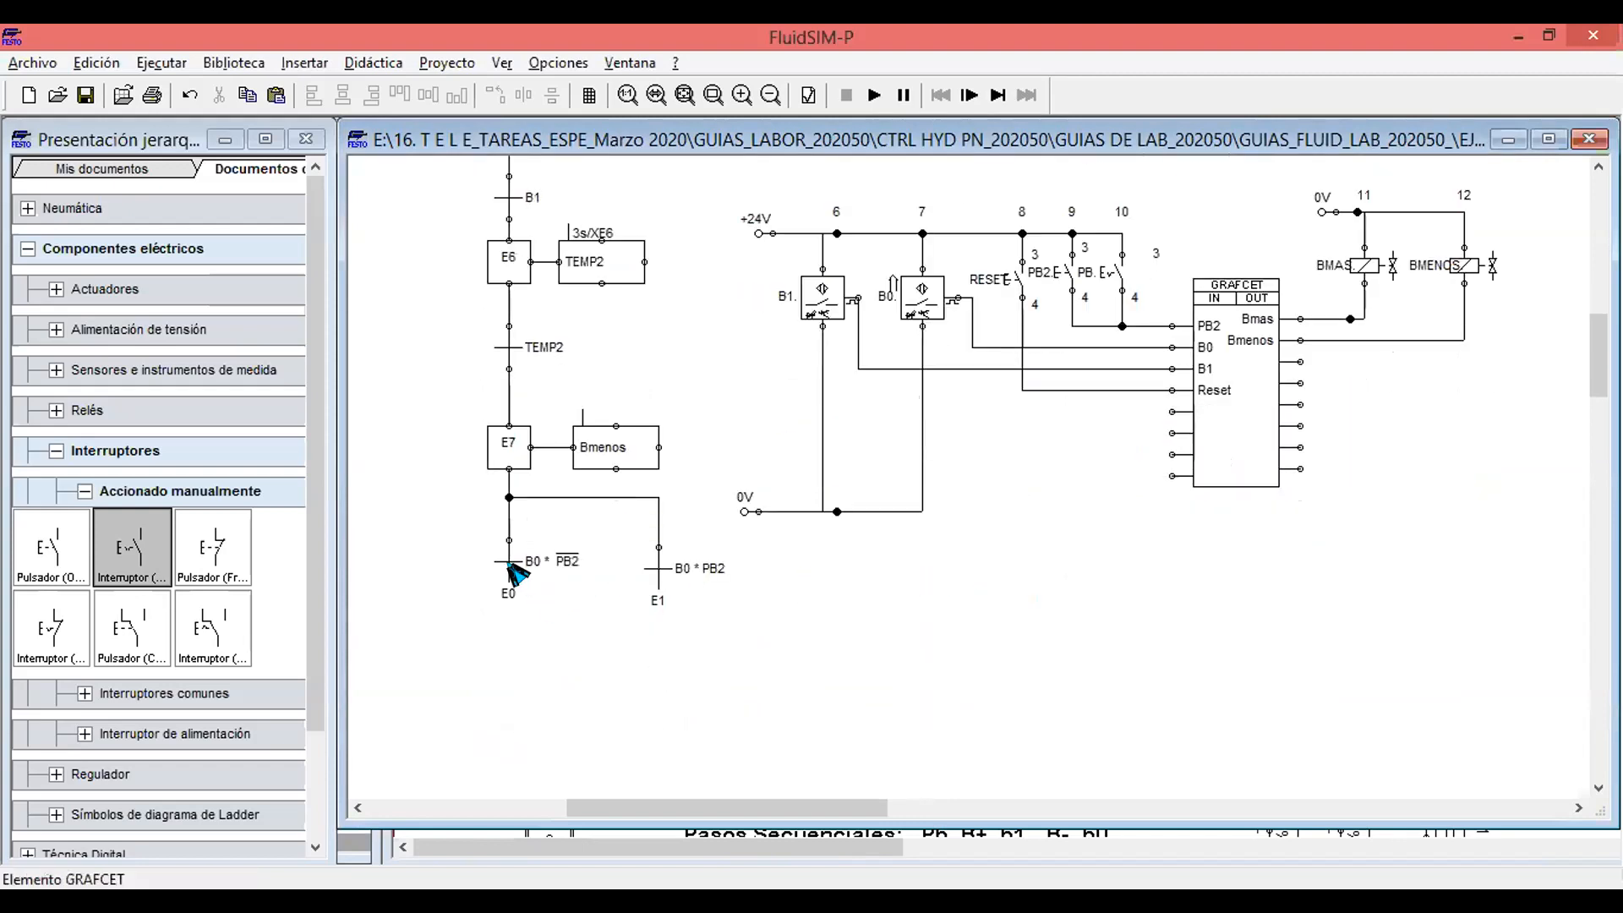
double_click(513, 563)
left_click(780, 617)
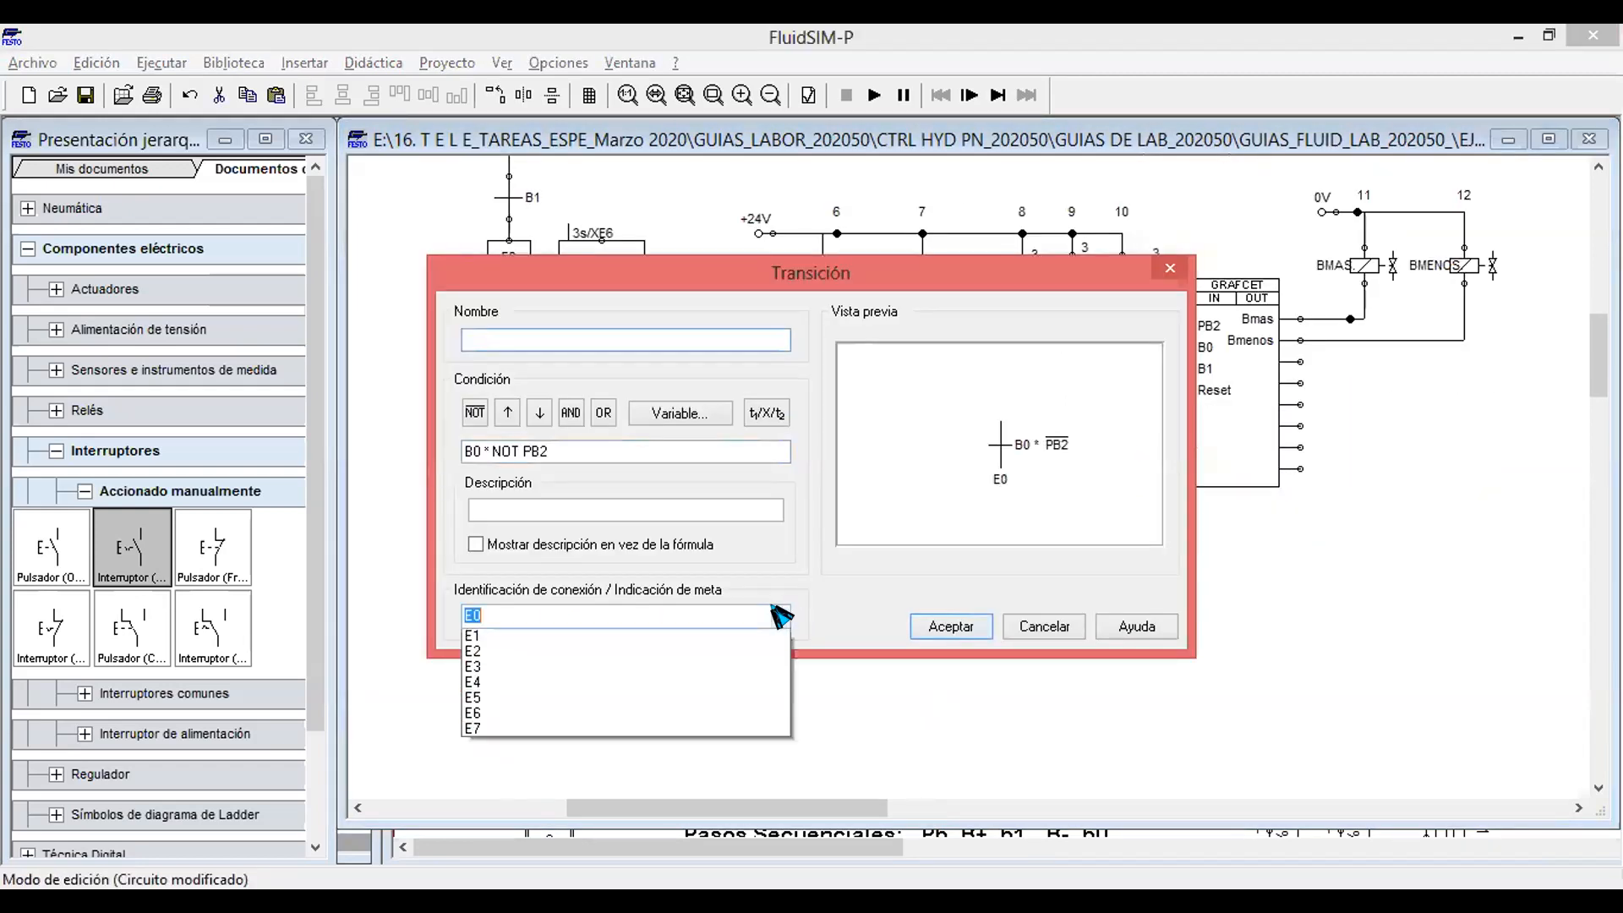
left_click(583, 699)
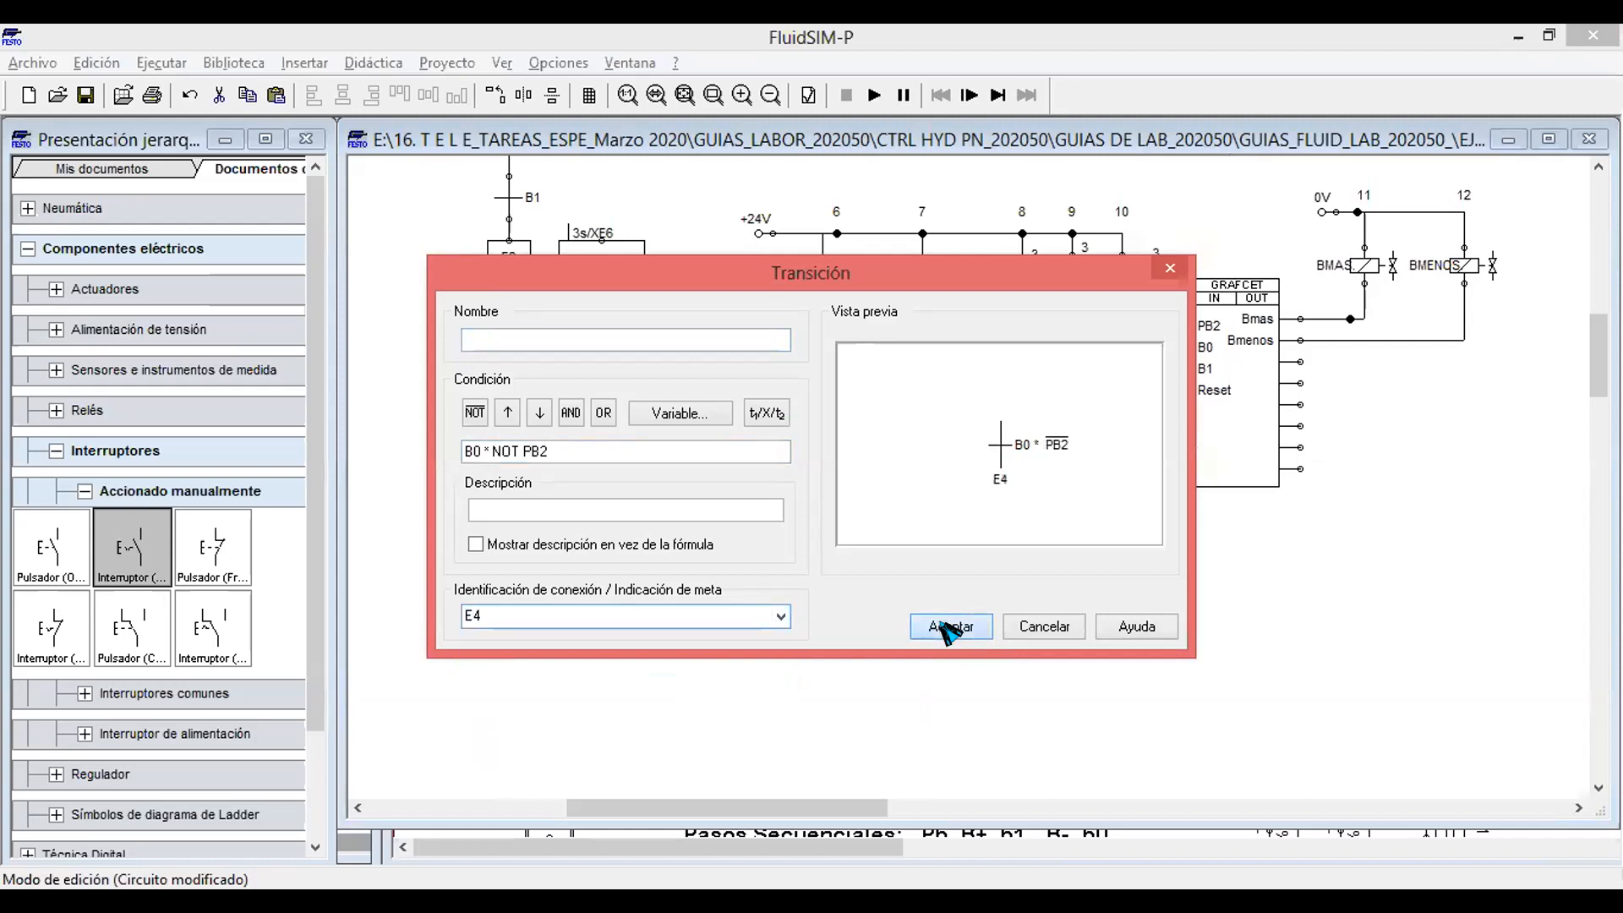
left_click(950, 626)
scroll(833, 669, "up", 3)
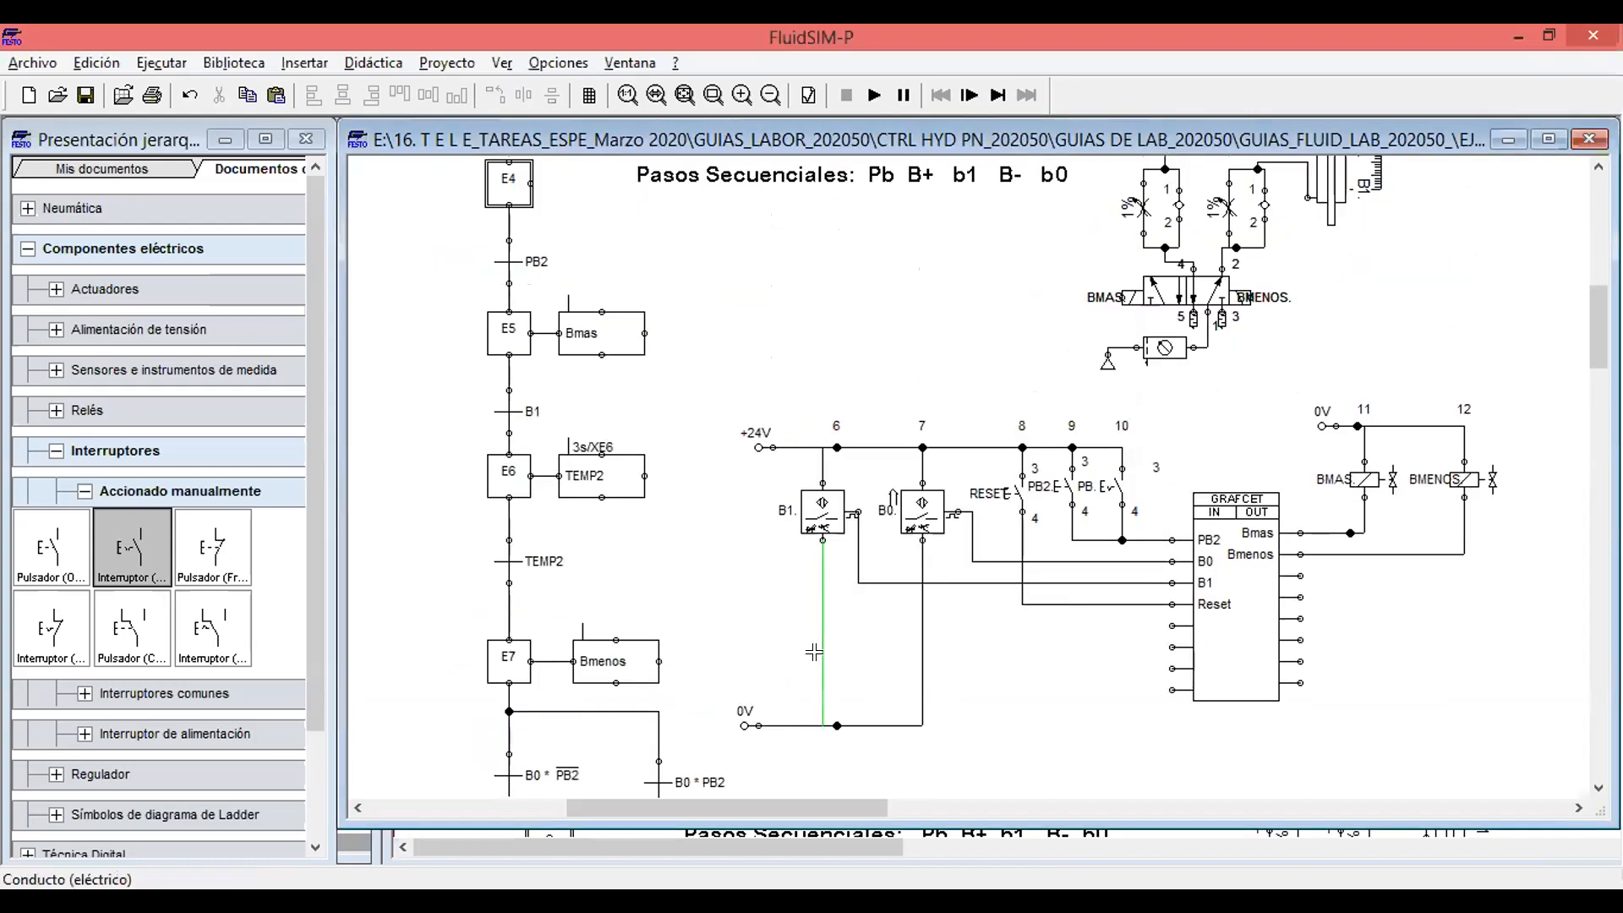
Set the target step of the B0 * PB2 transition below E7 to E5.
scroll(824, 672, "down", 2)
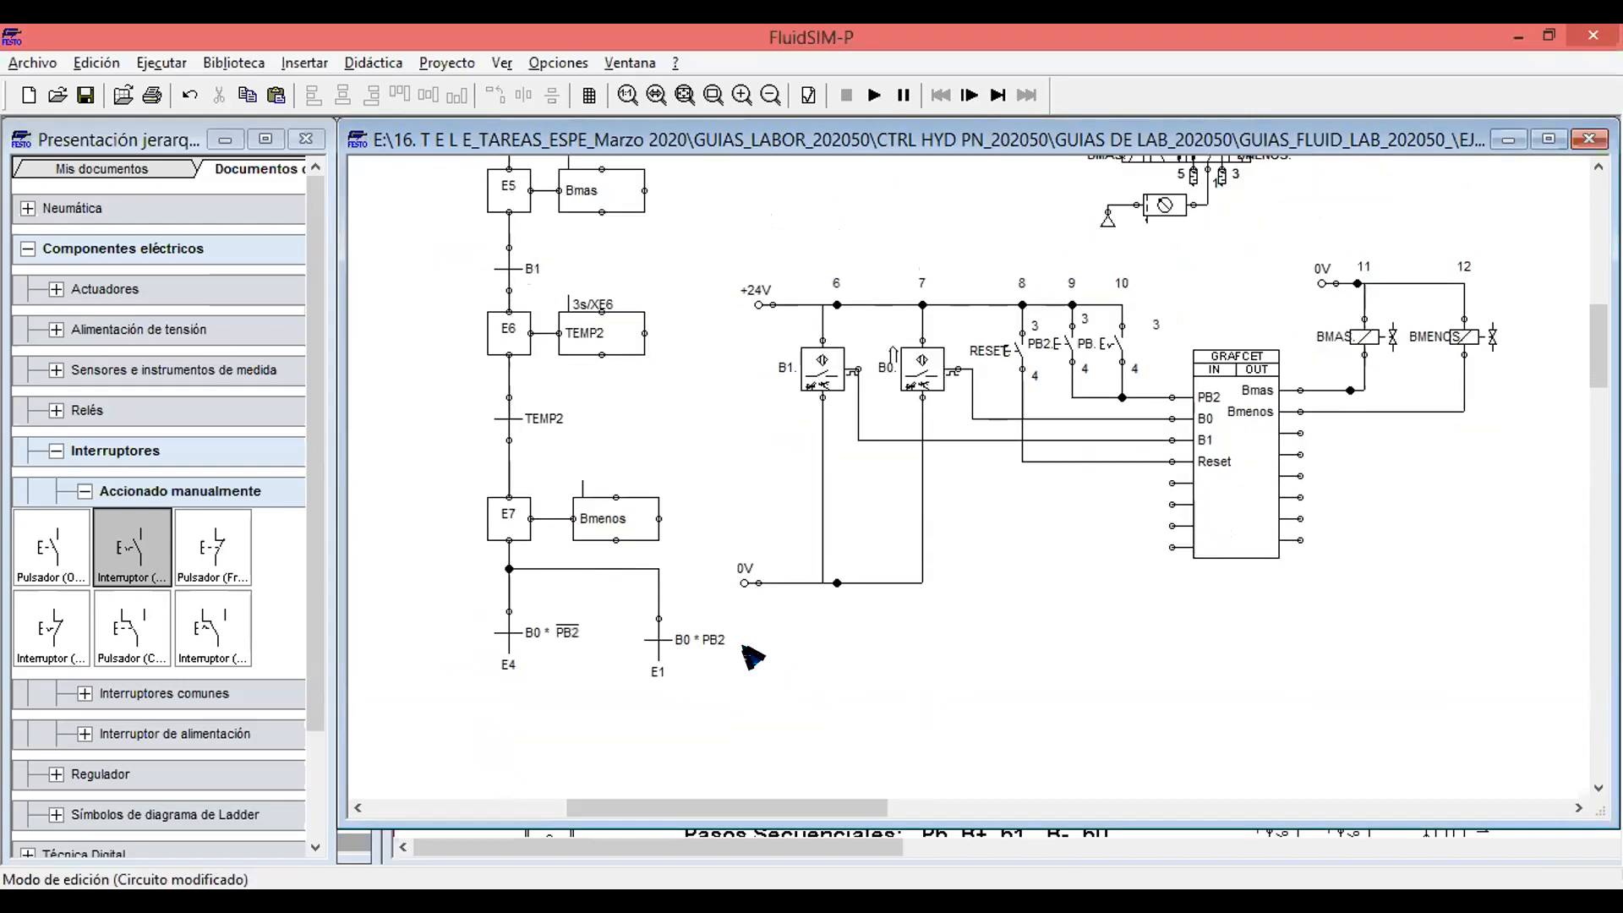
left_click(655, 644)
double_click(658, 647)
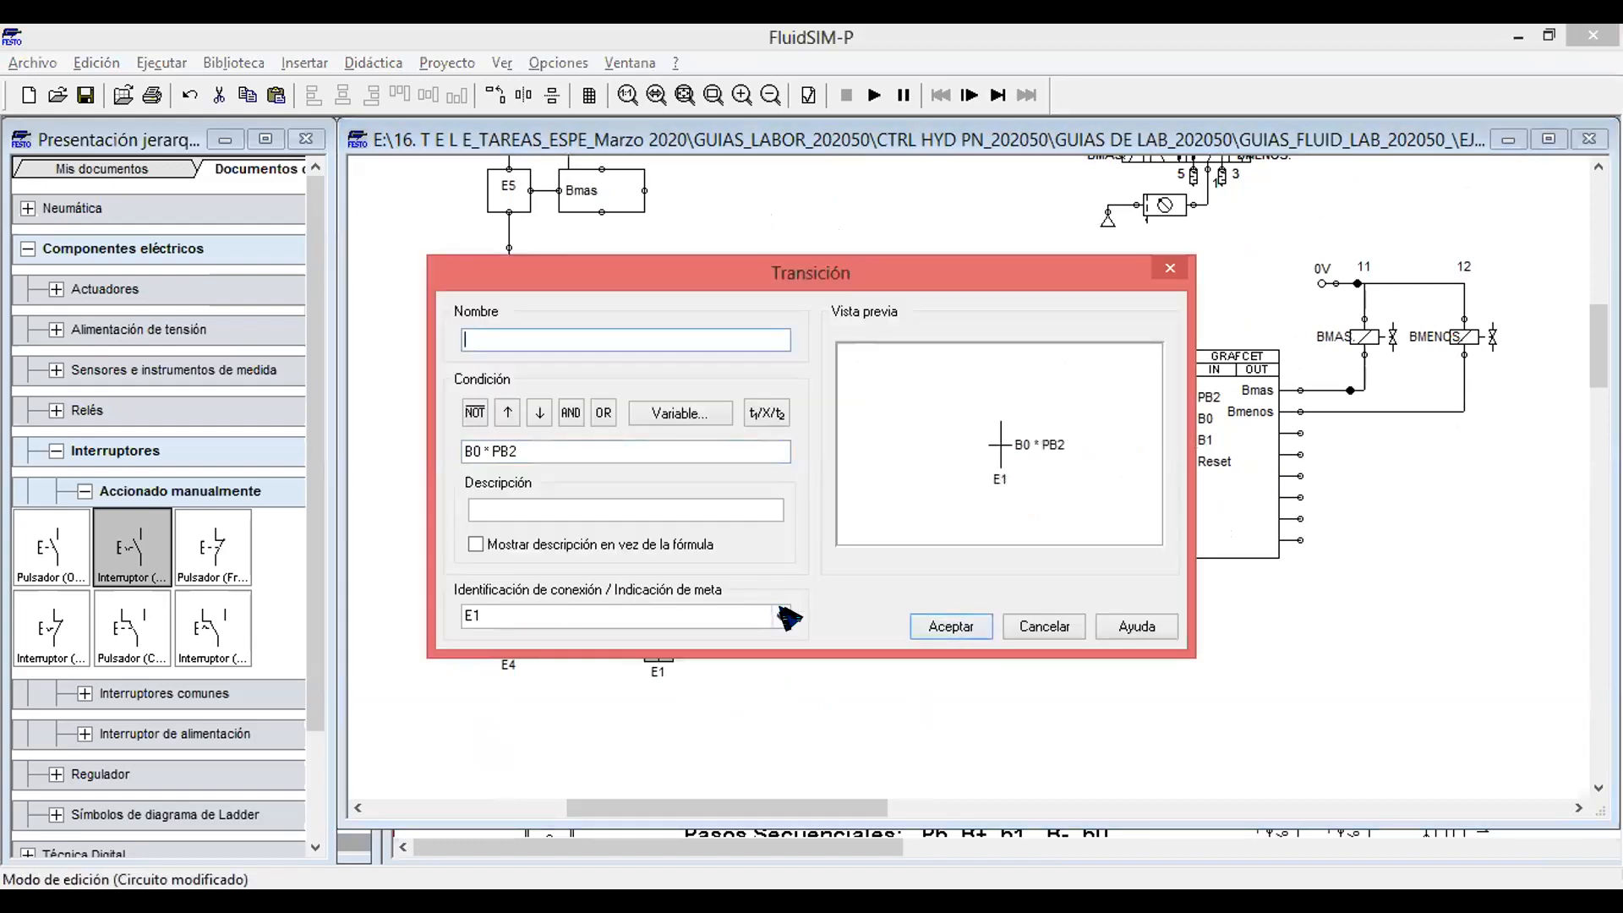
left_click(780, 617)
left_click(627, 715)
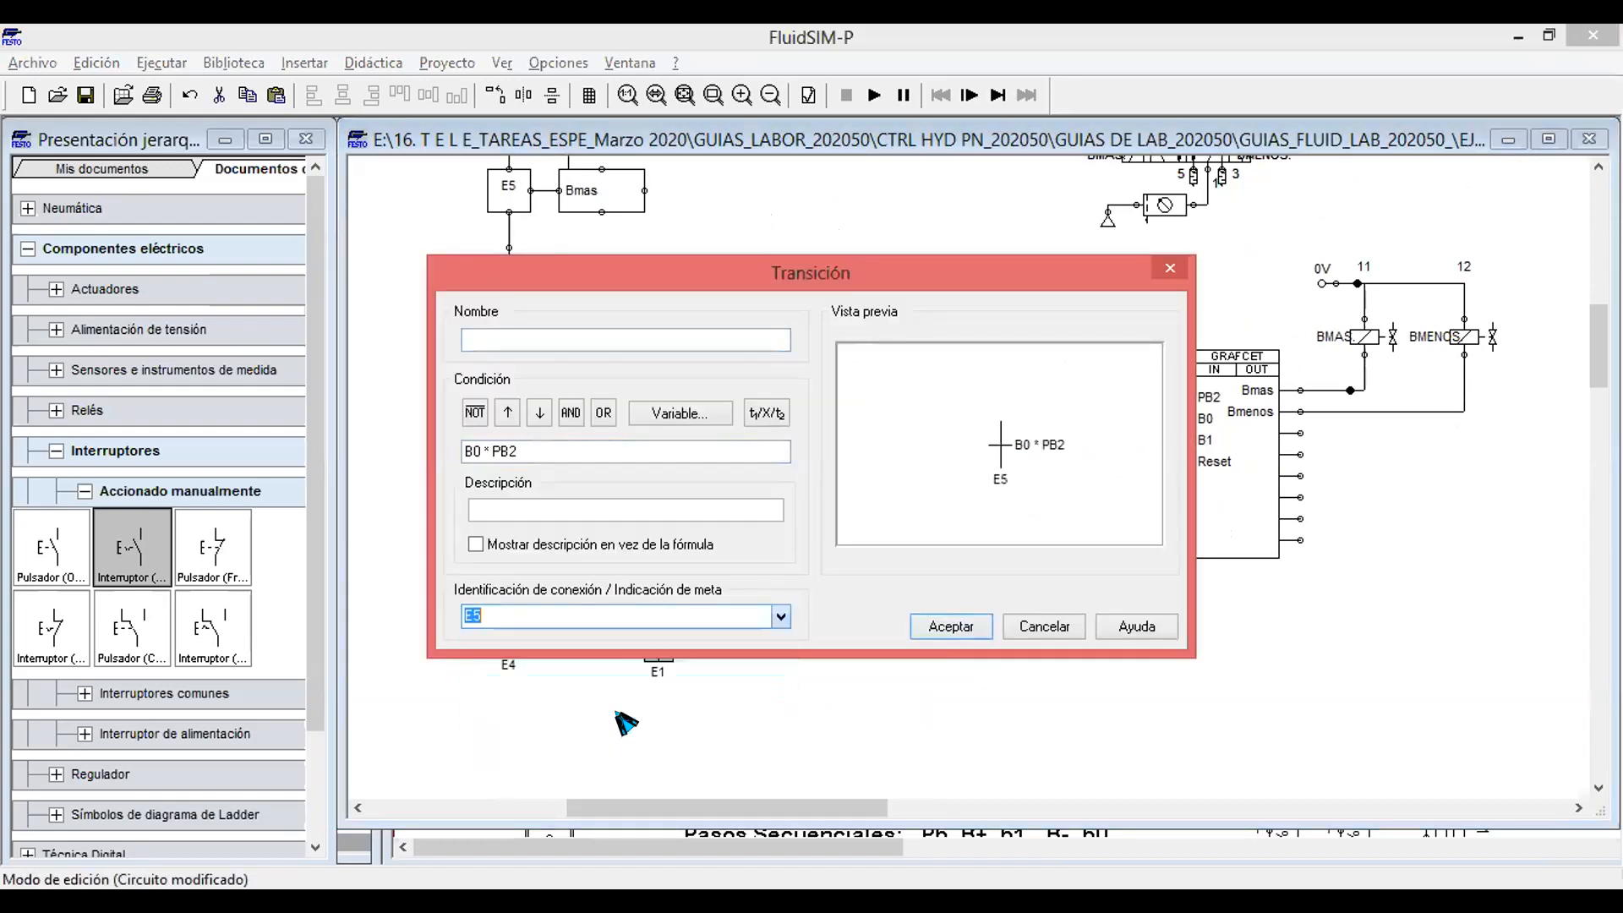
left_click(951, 627)
Start the simulation of the B+ B- circuit, accepting the overlapping conduits, with the whole sequence in view.
scroll(937, 531, "up", 3)
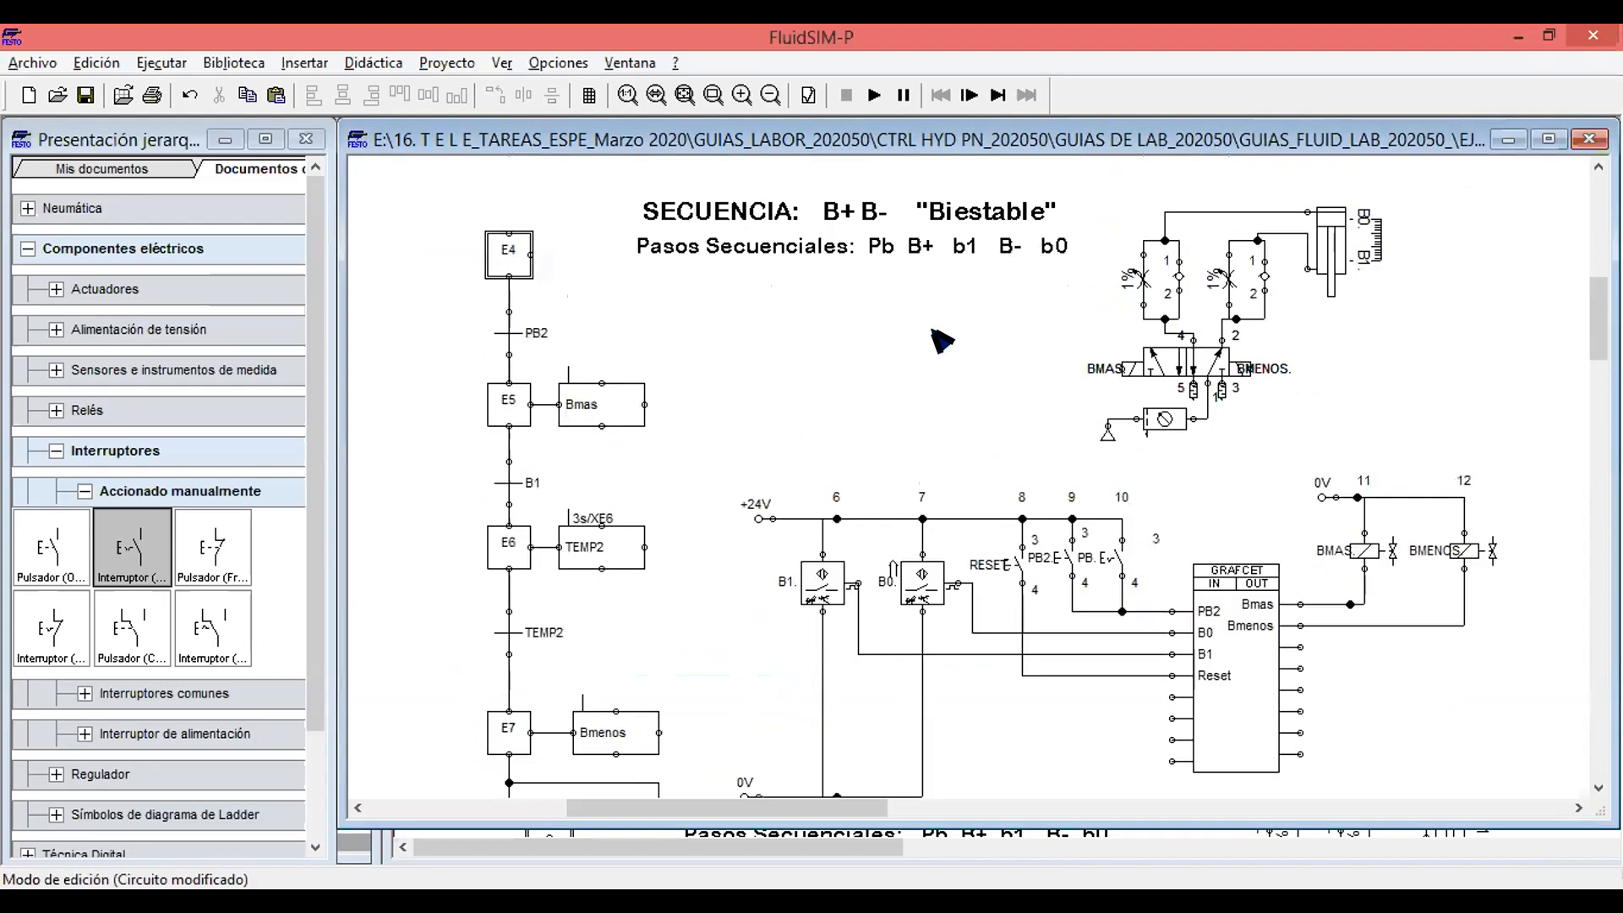
left_click(874, 94)
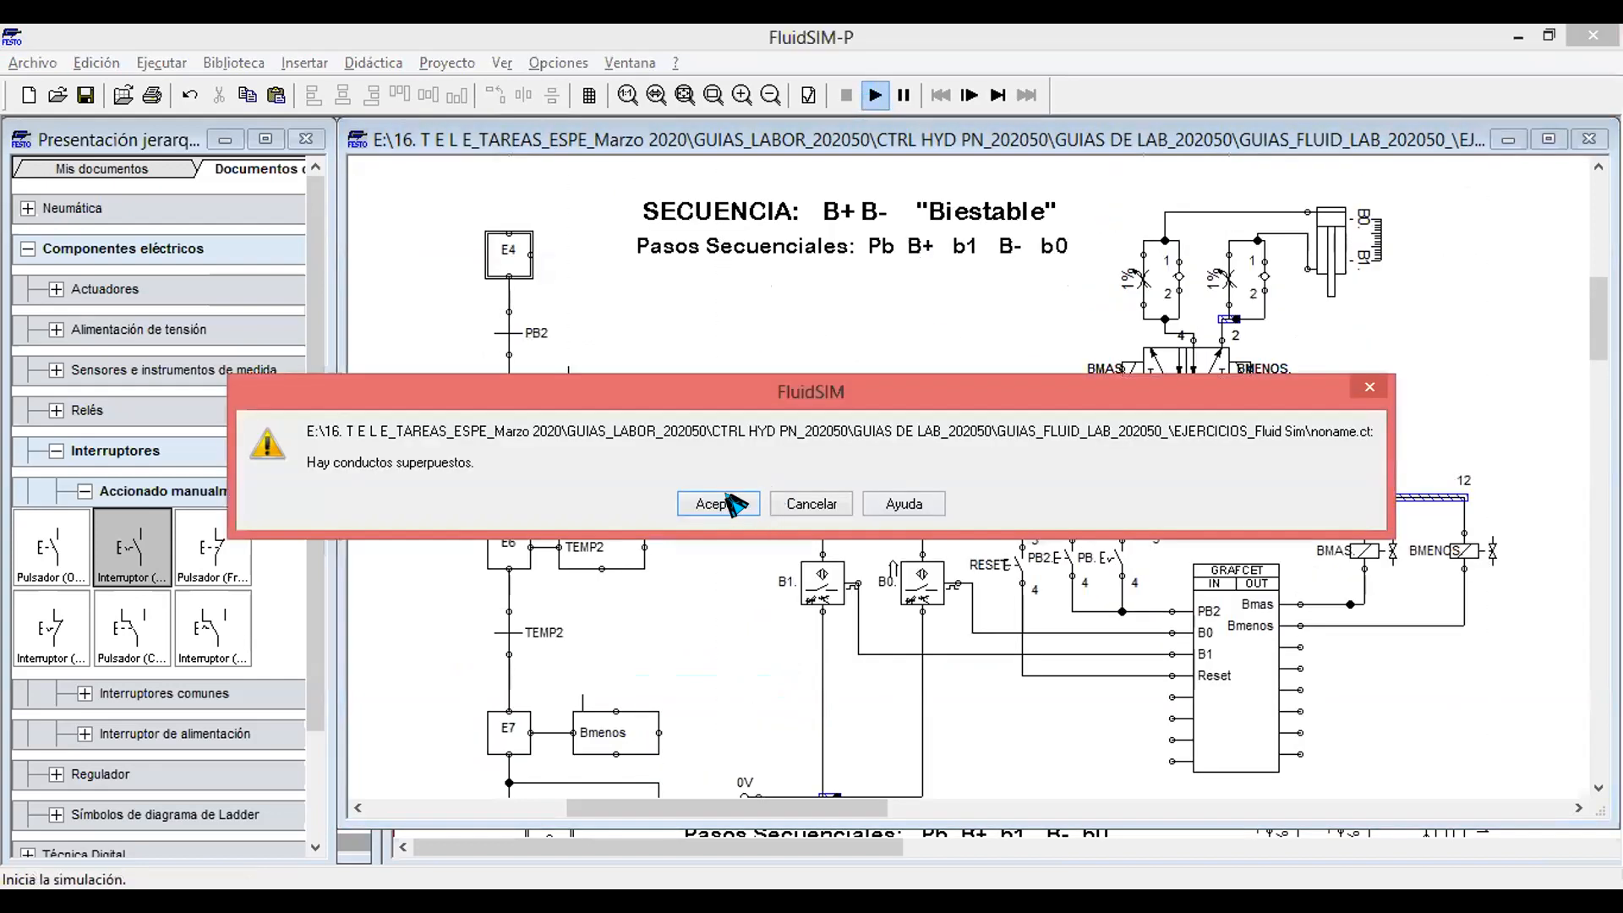
left_click(729, 504)
left_click(726, 508)
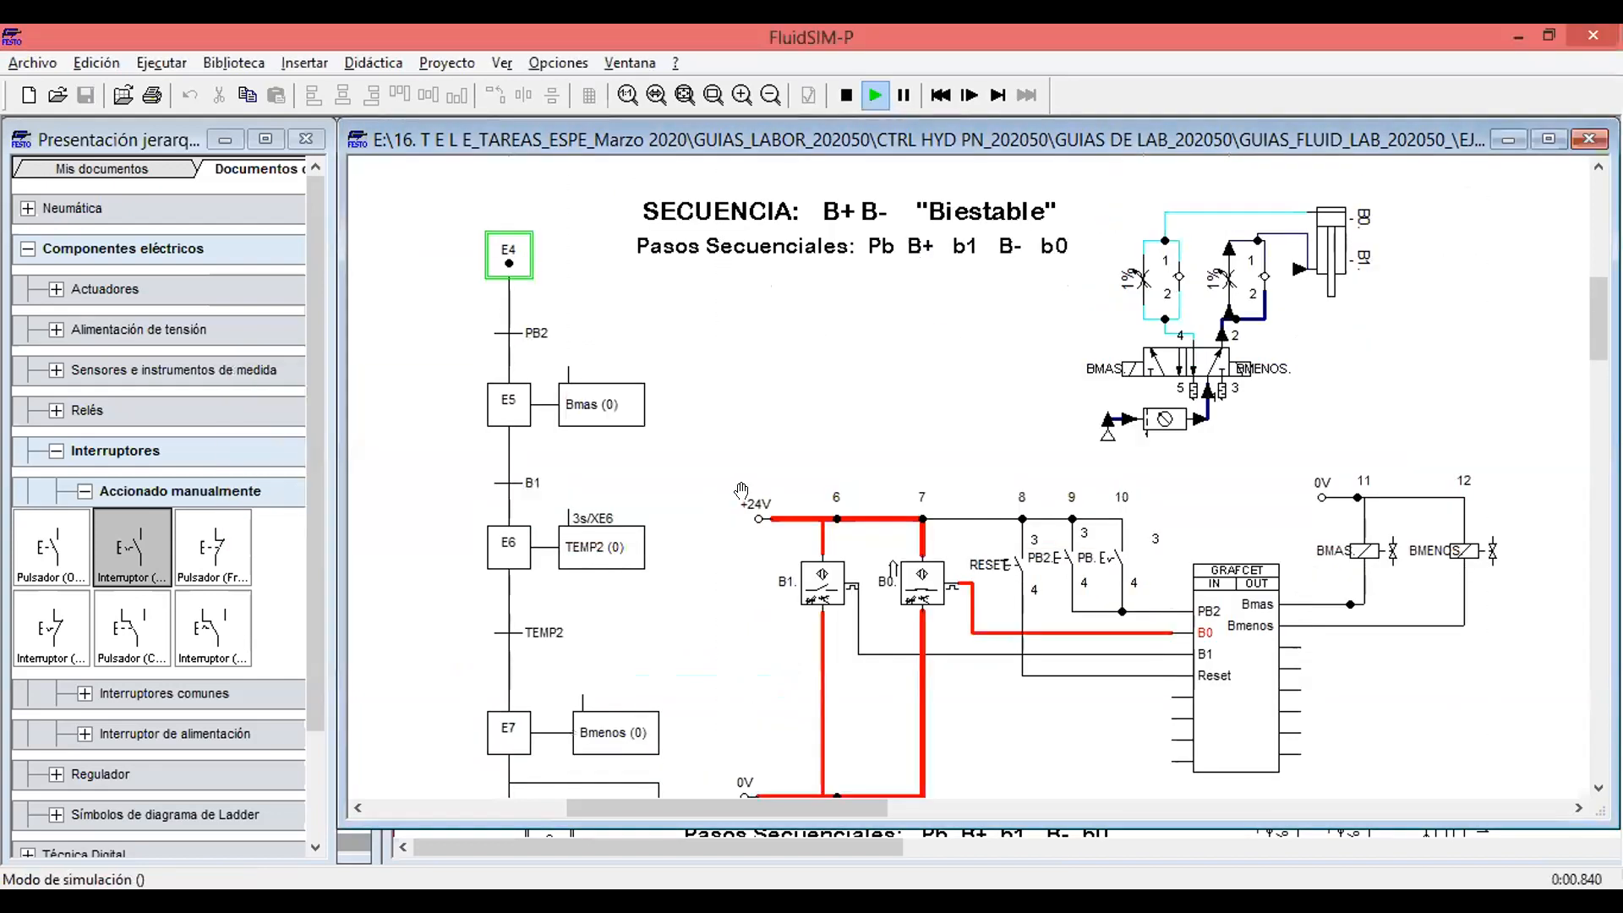
scroll(978, 511, "down", 1)
scroll(1136, 547, "down", 1)
scroll(997, 455, "up", 1)
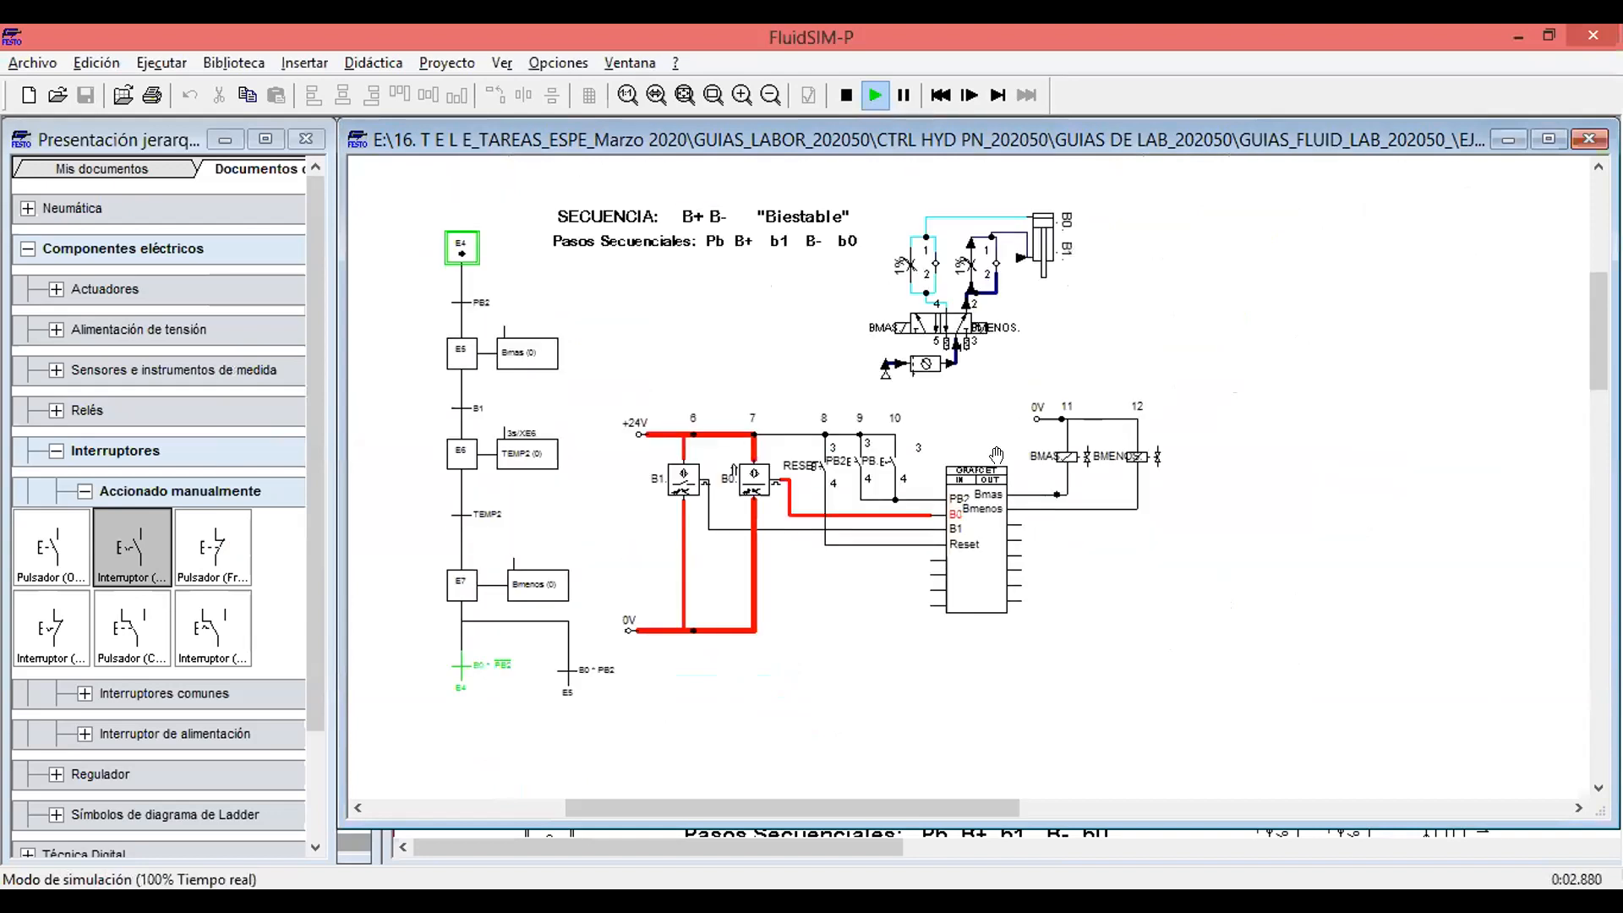
Actuate pushbutton PB2 and the latching switch PB to run the B+ B- cycle, and stop the simulation.
left_click(856, 454)
left_click(893, 447)
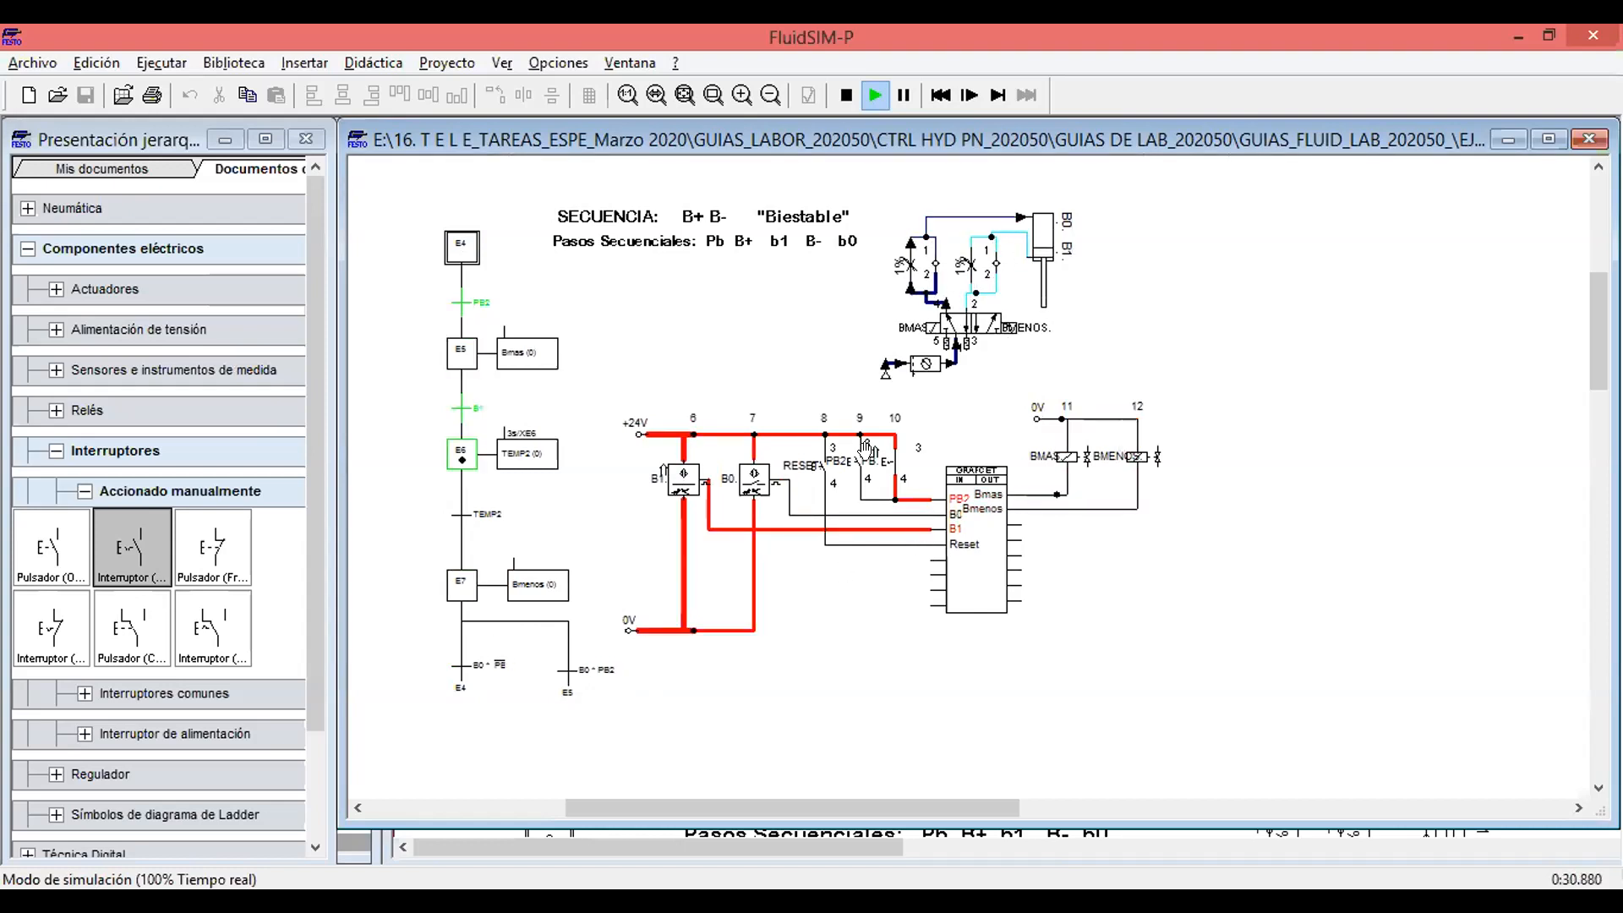
left_click(845, 94)
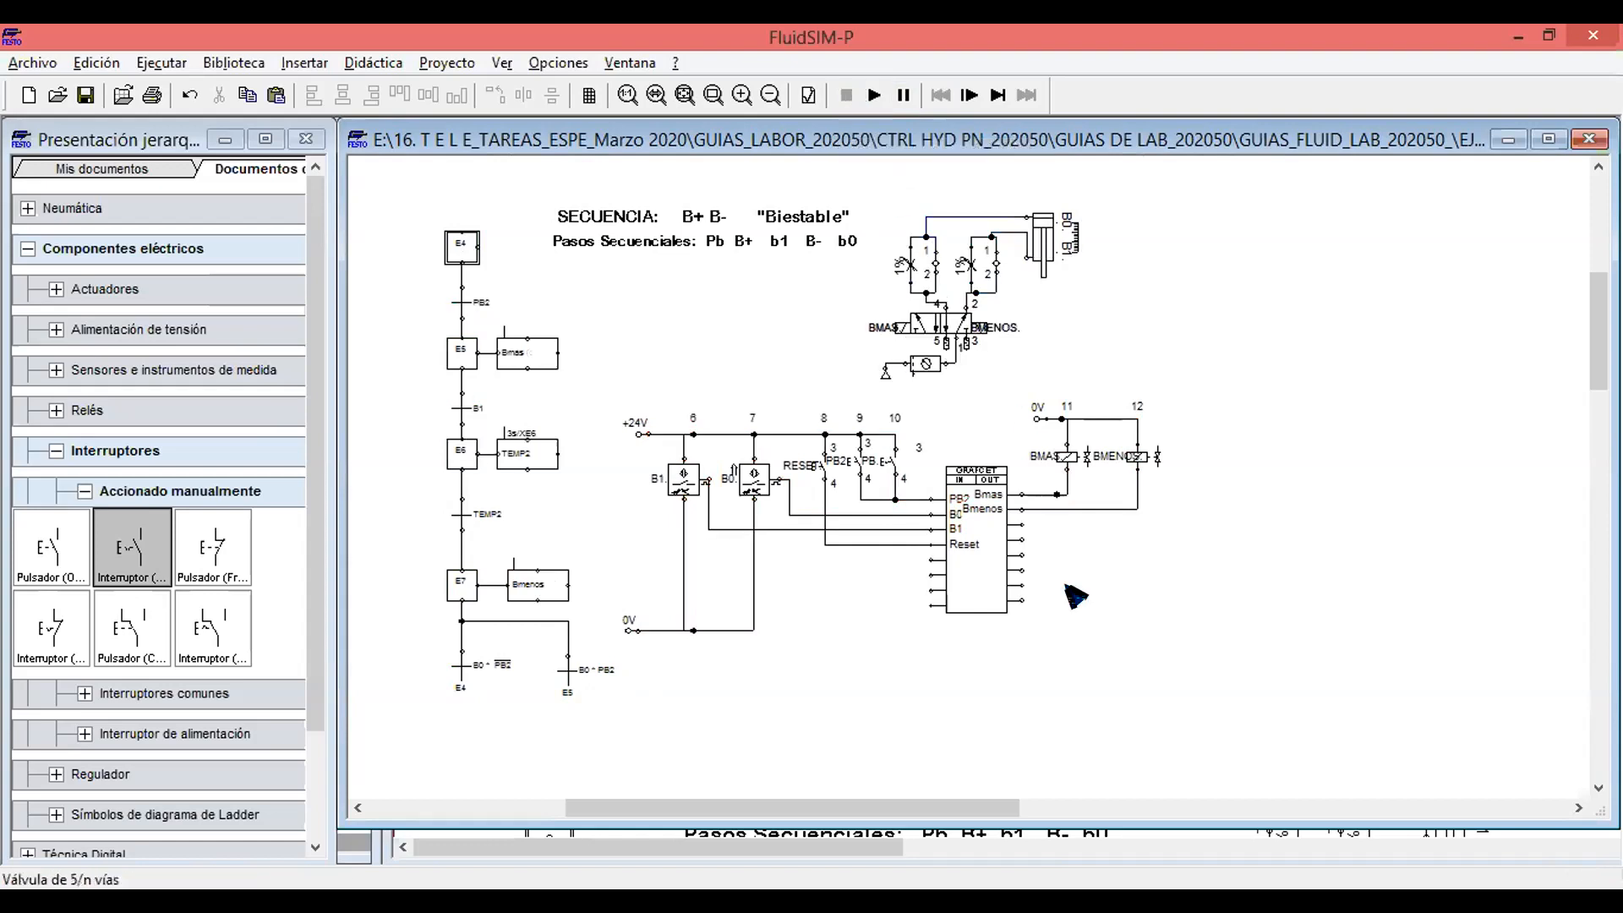
scroll(818, 665, "up", 1)
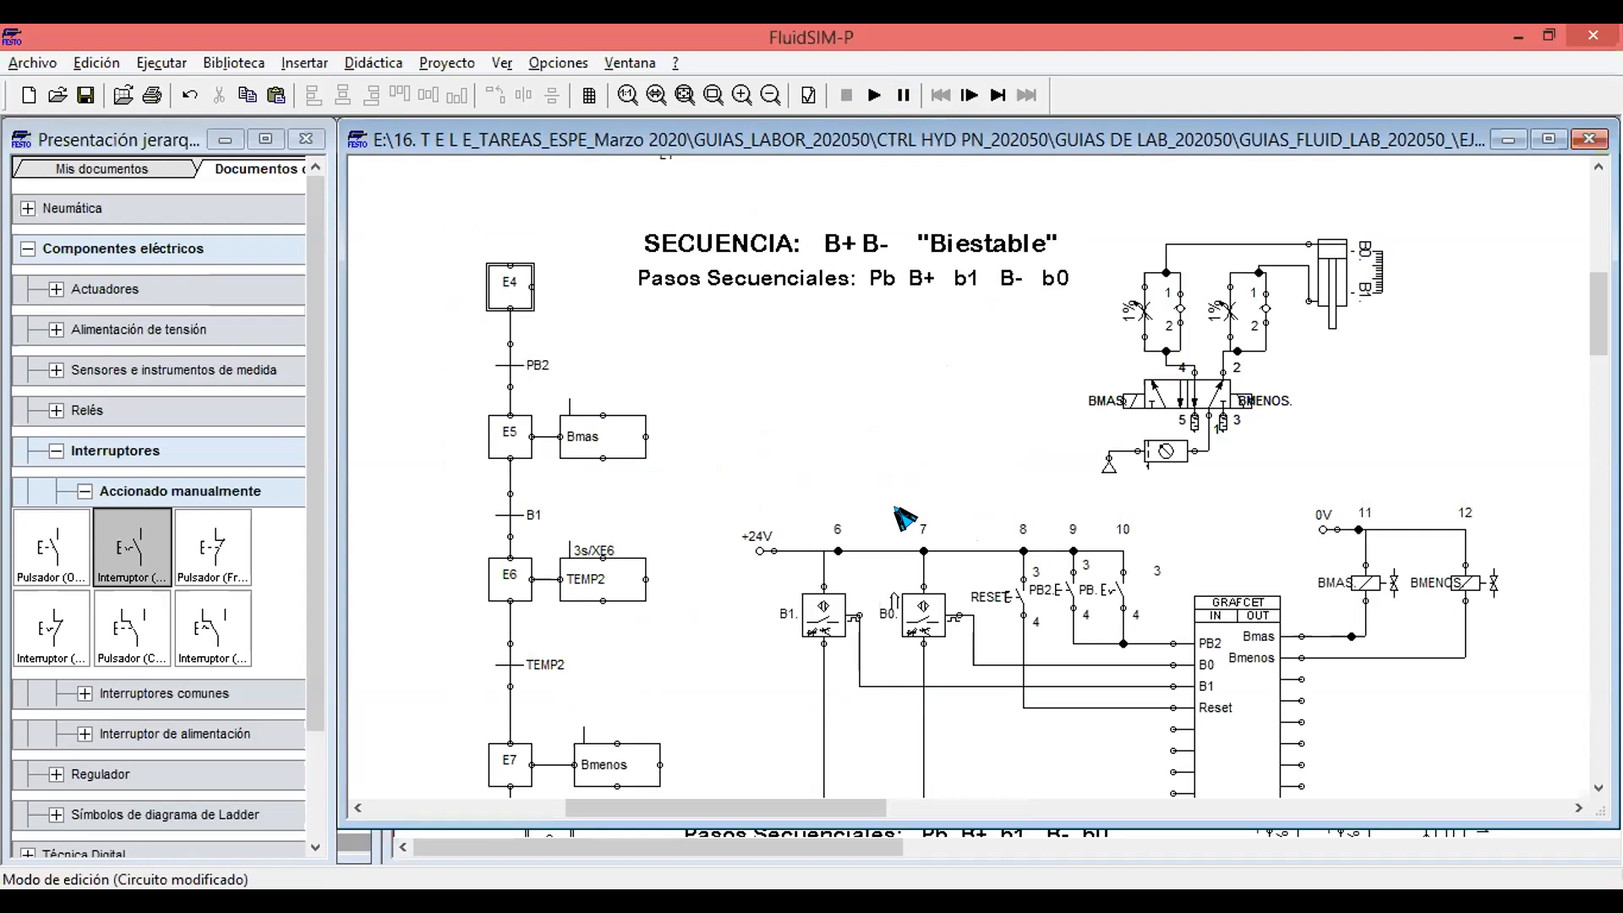
scroll(917, 491, "down", 3)
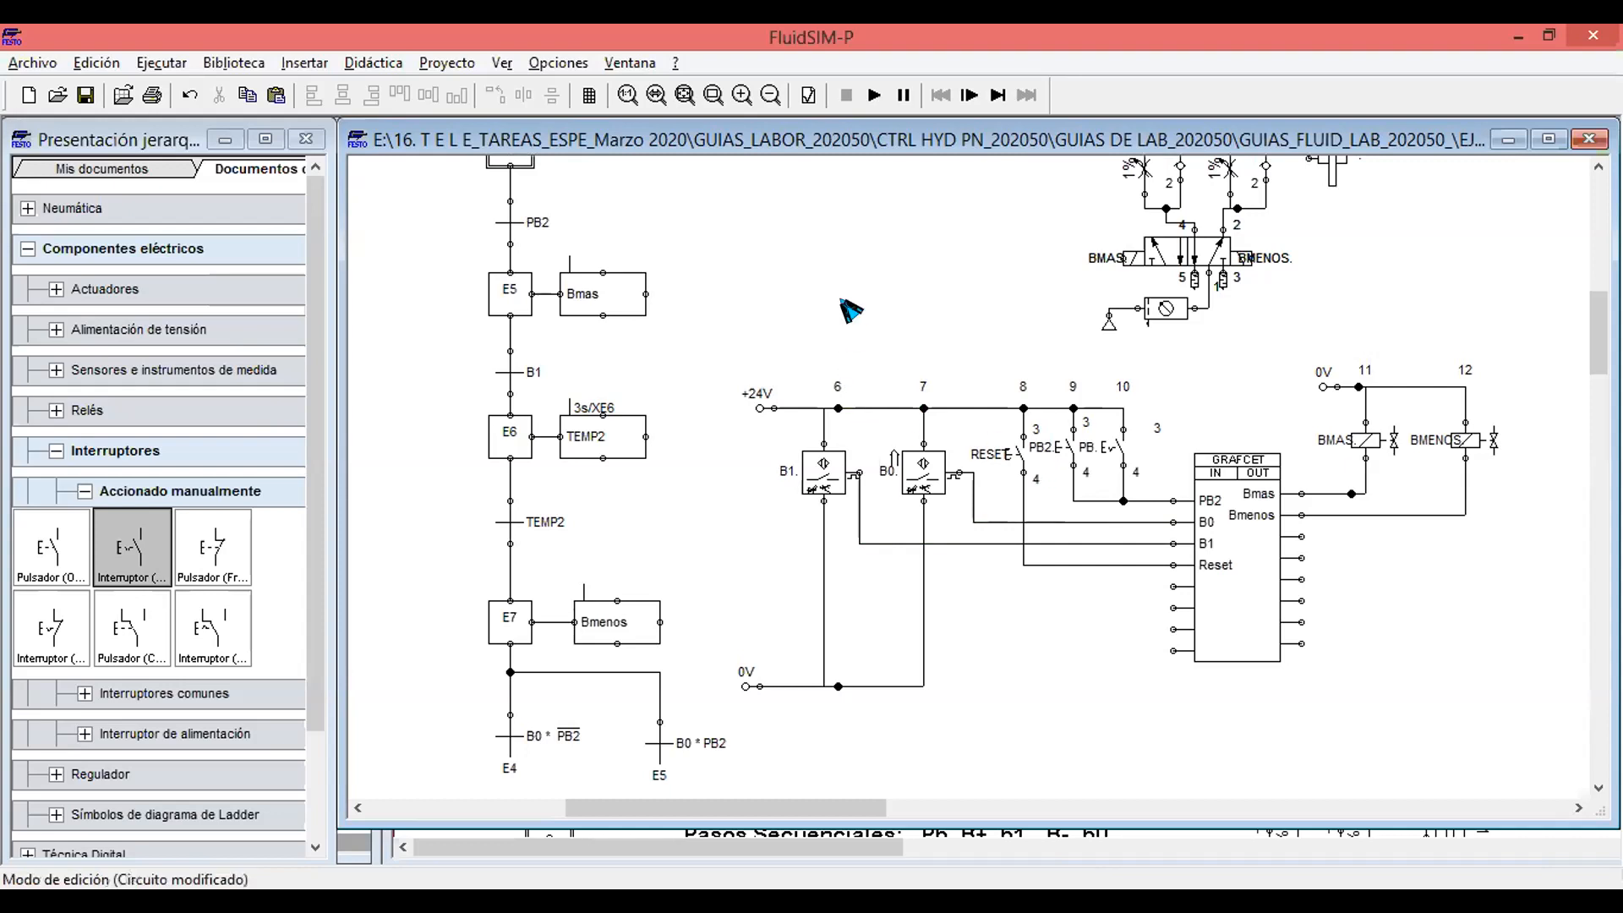
scroll(840, 348, "up", 1)
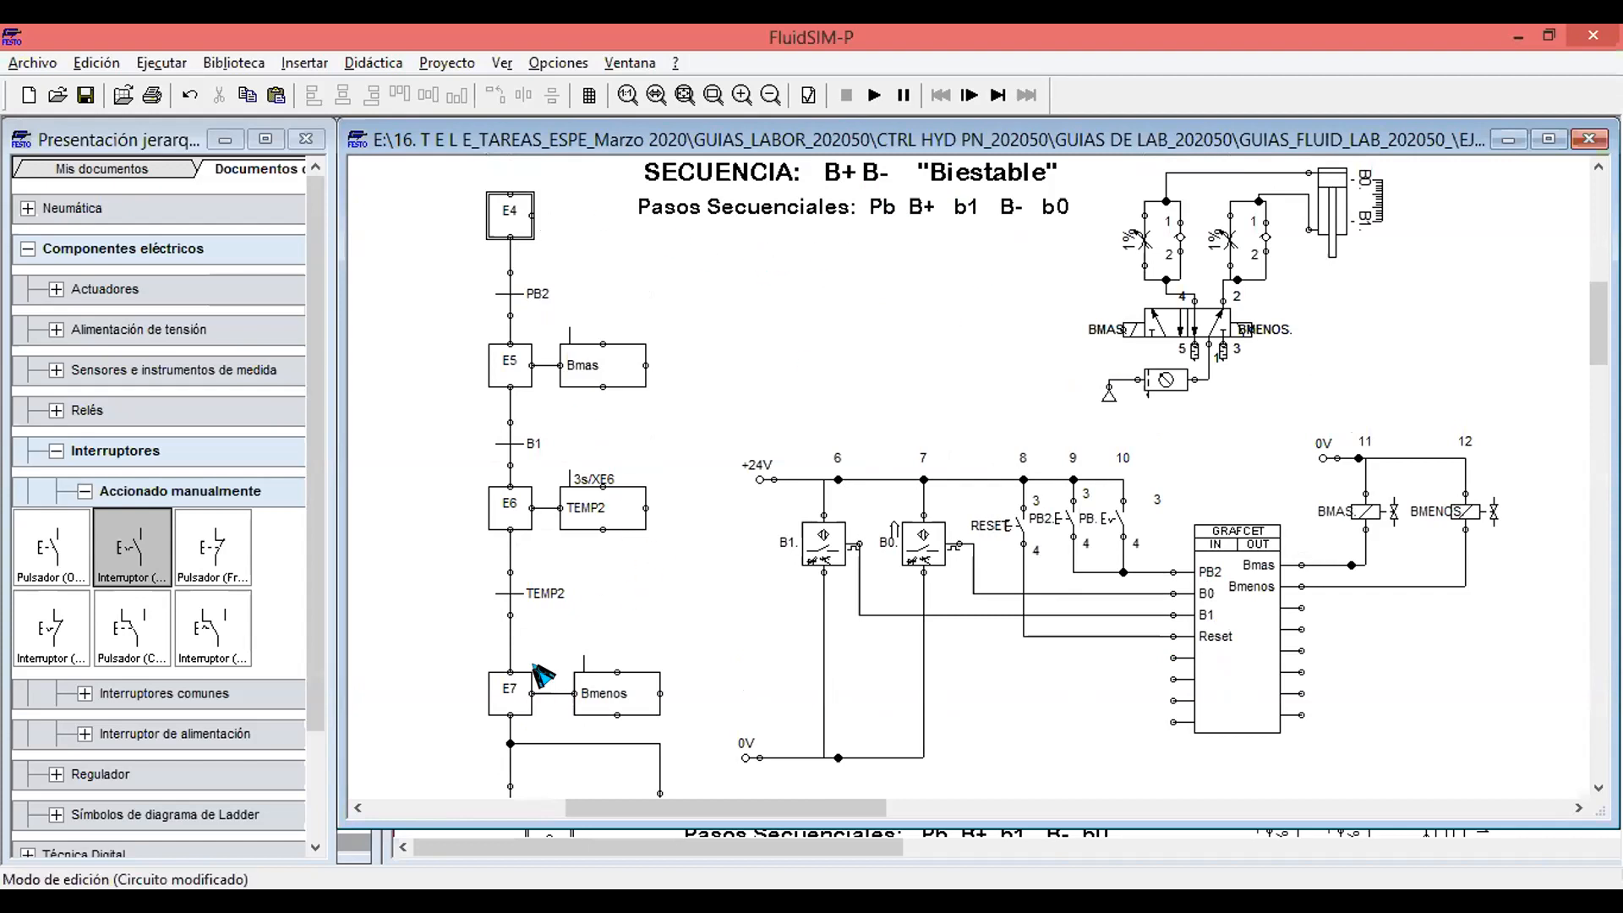
scroll(237, 632, "down", 3)
Duplicate the "Pasos Secuenciales" text and place the copy just below the original.
scroll(518, 569, "up", 5)
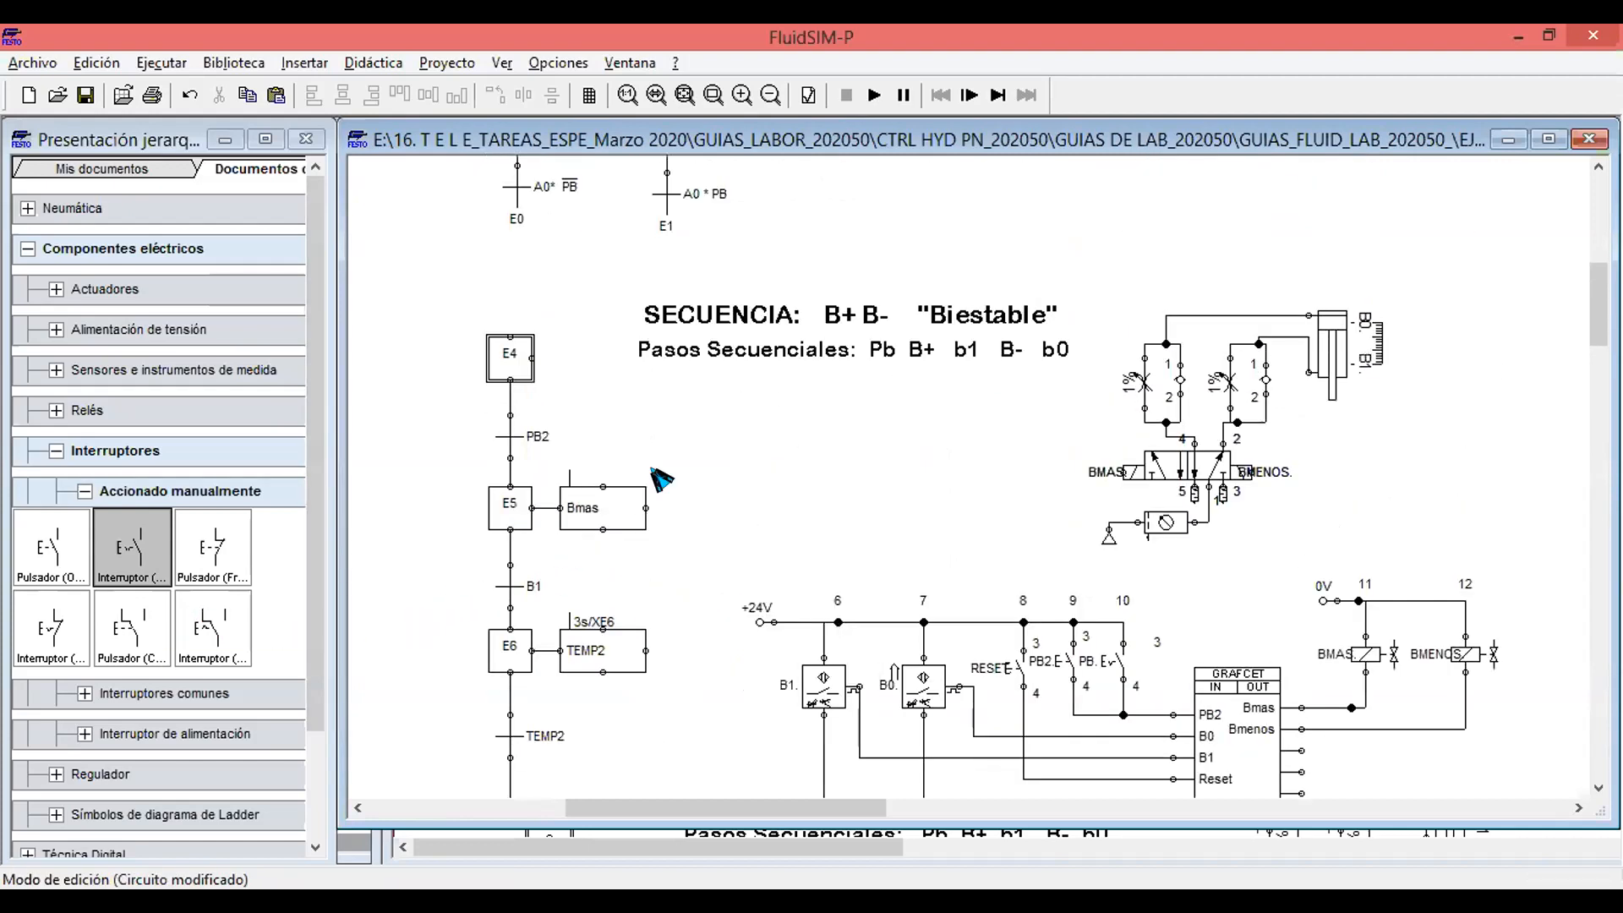
left_click(765, 347)
key("ctrl+c")
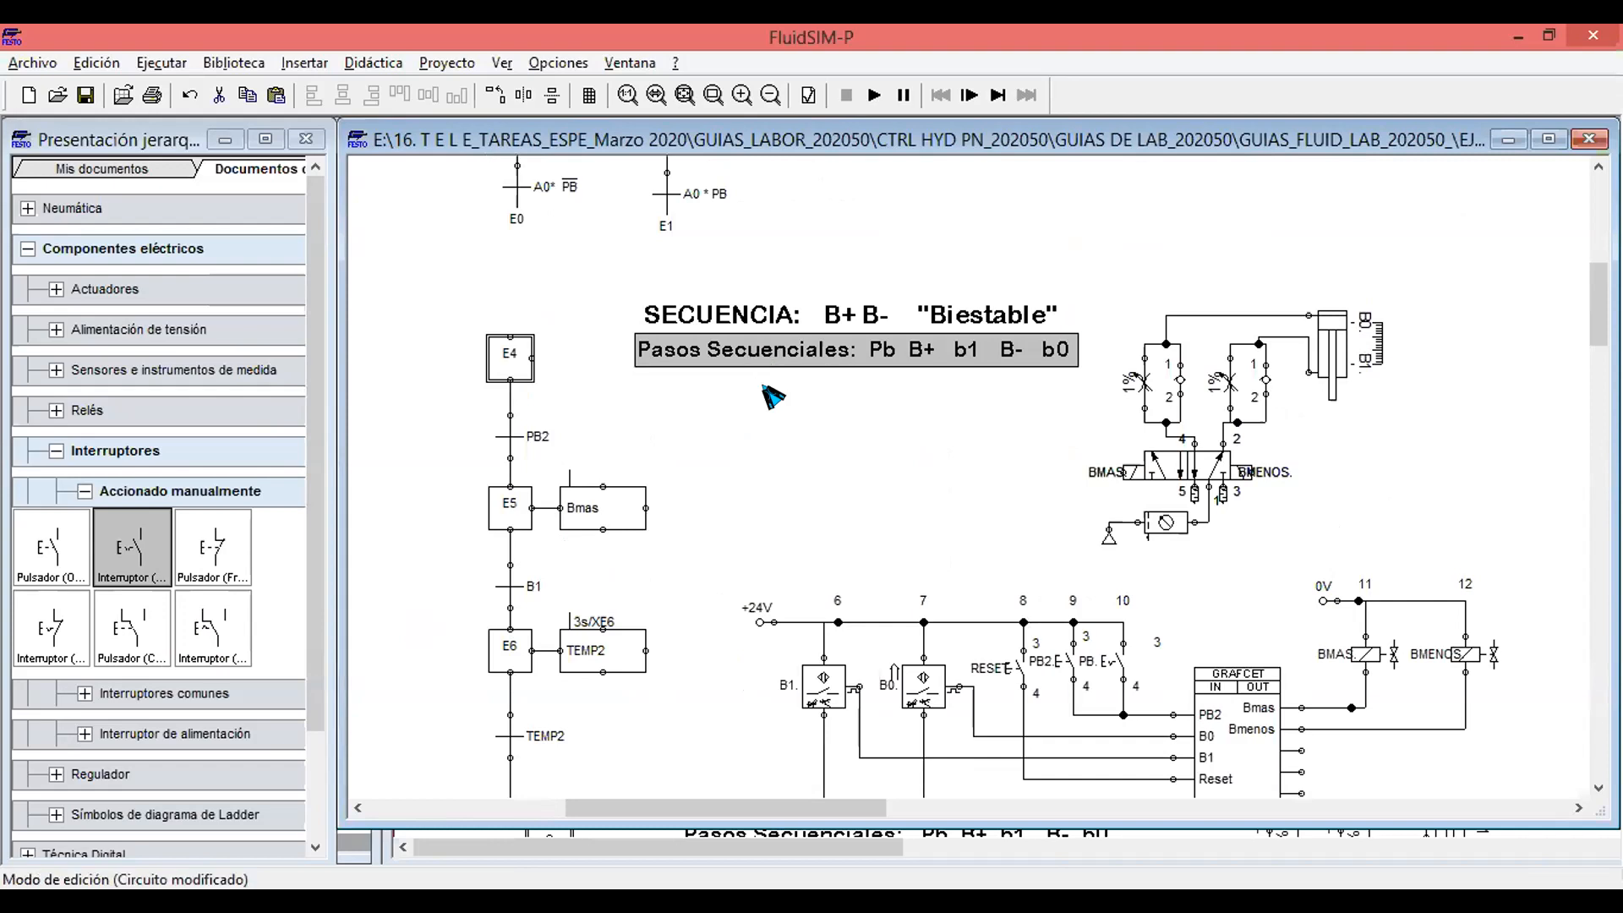
key("ctrl+v")
left_click_drag(875, 519, 734, 419)
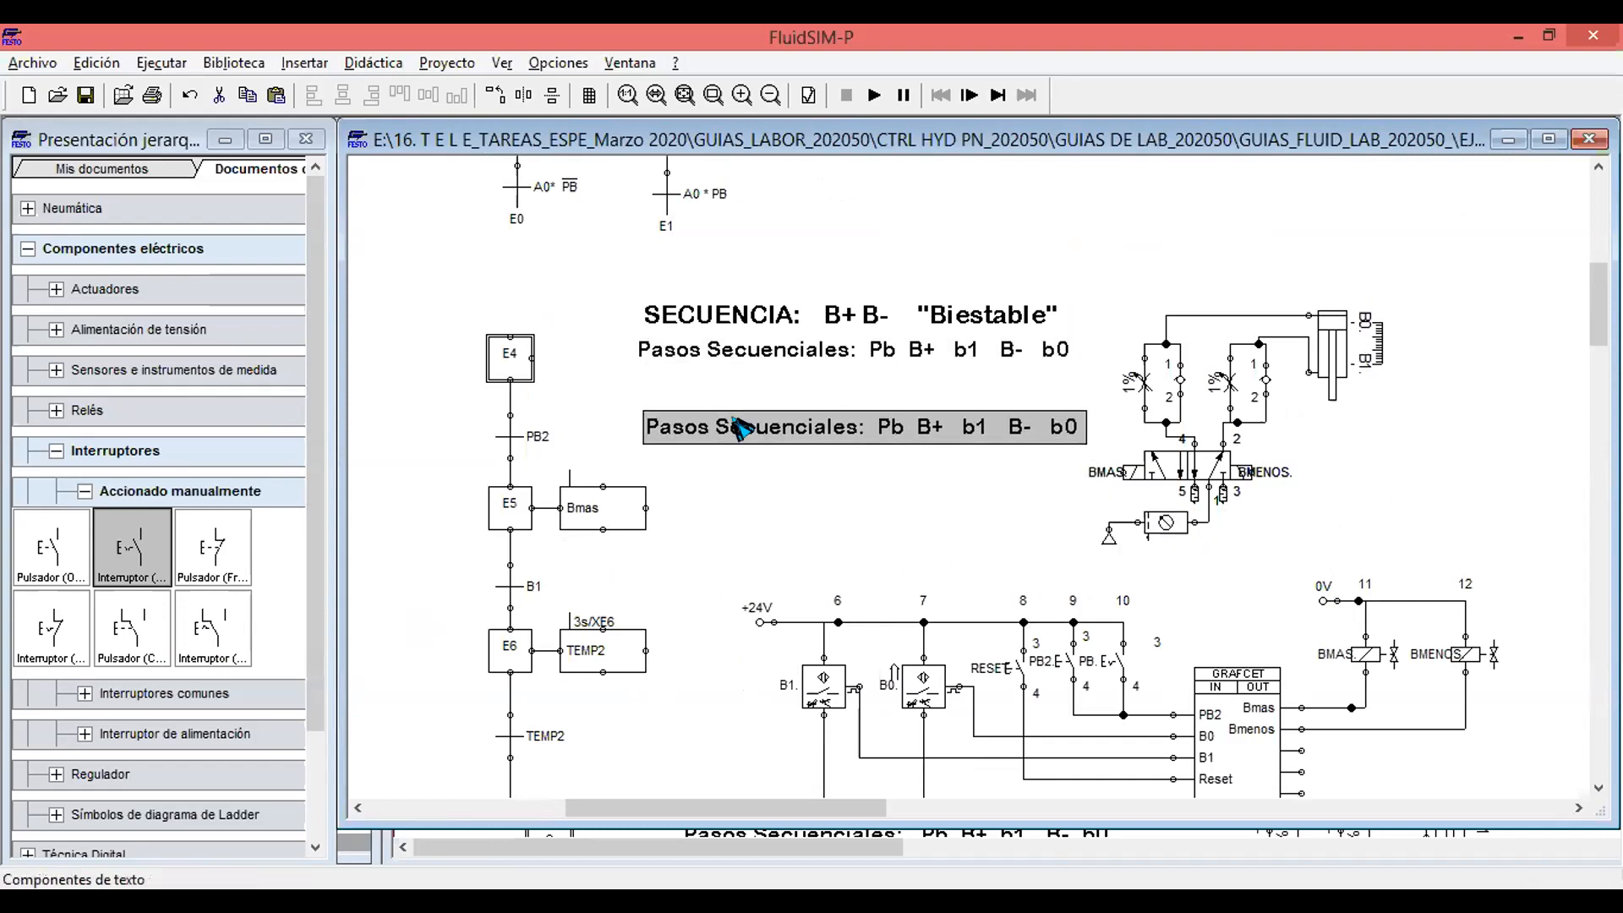
Change the copied text to "PB3 Ciclo cnt" and place it to the right of step E4's transition.
double_click(737, 427)
type("PB3   Ciclo")
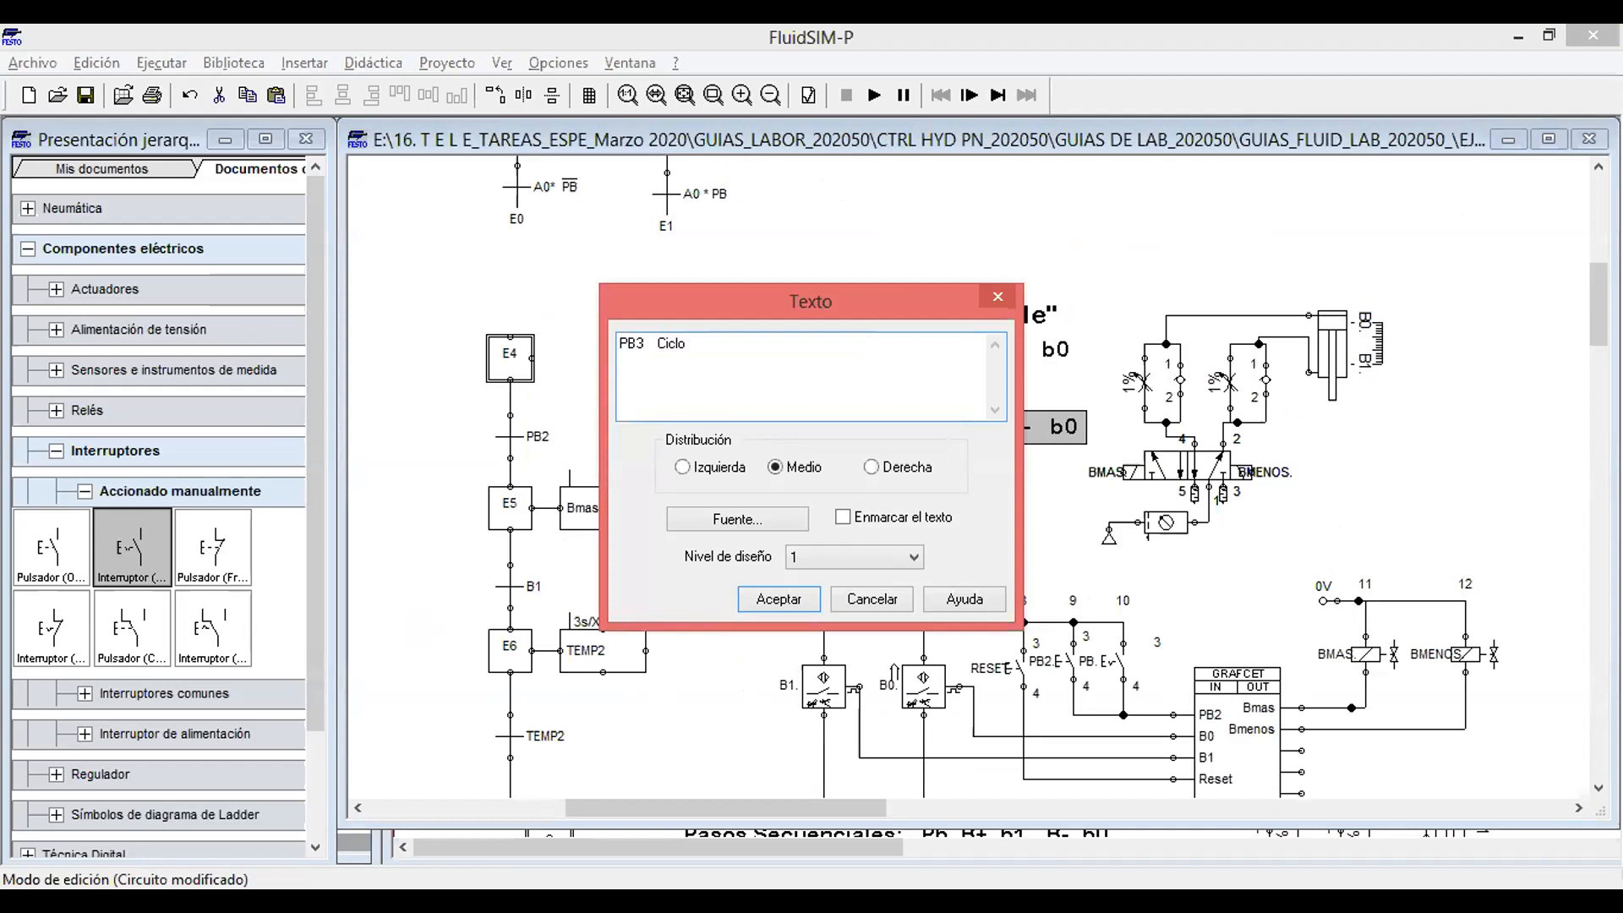
type("cnt")
key("Return")
left_click(823, 503)
left_click(828, 418)
left_click_drag(837, 428, 664, 421)
left_click(752, 499)
Append "#" to the PB3 text so that it reads "PB3 Ciclo cnt #".
scroll(753, 499, "down", 3)
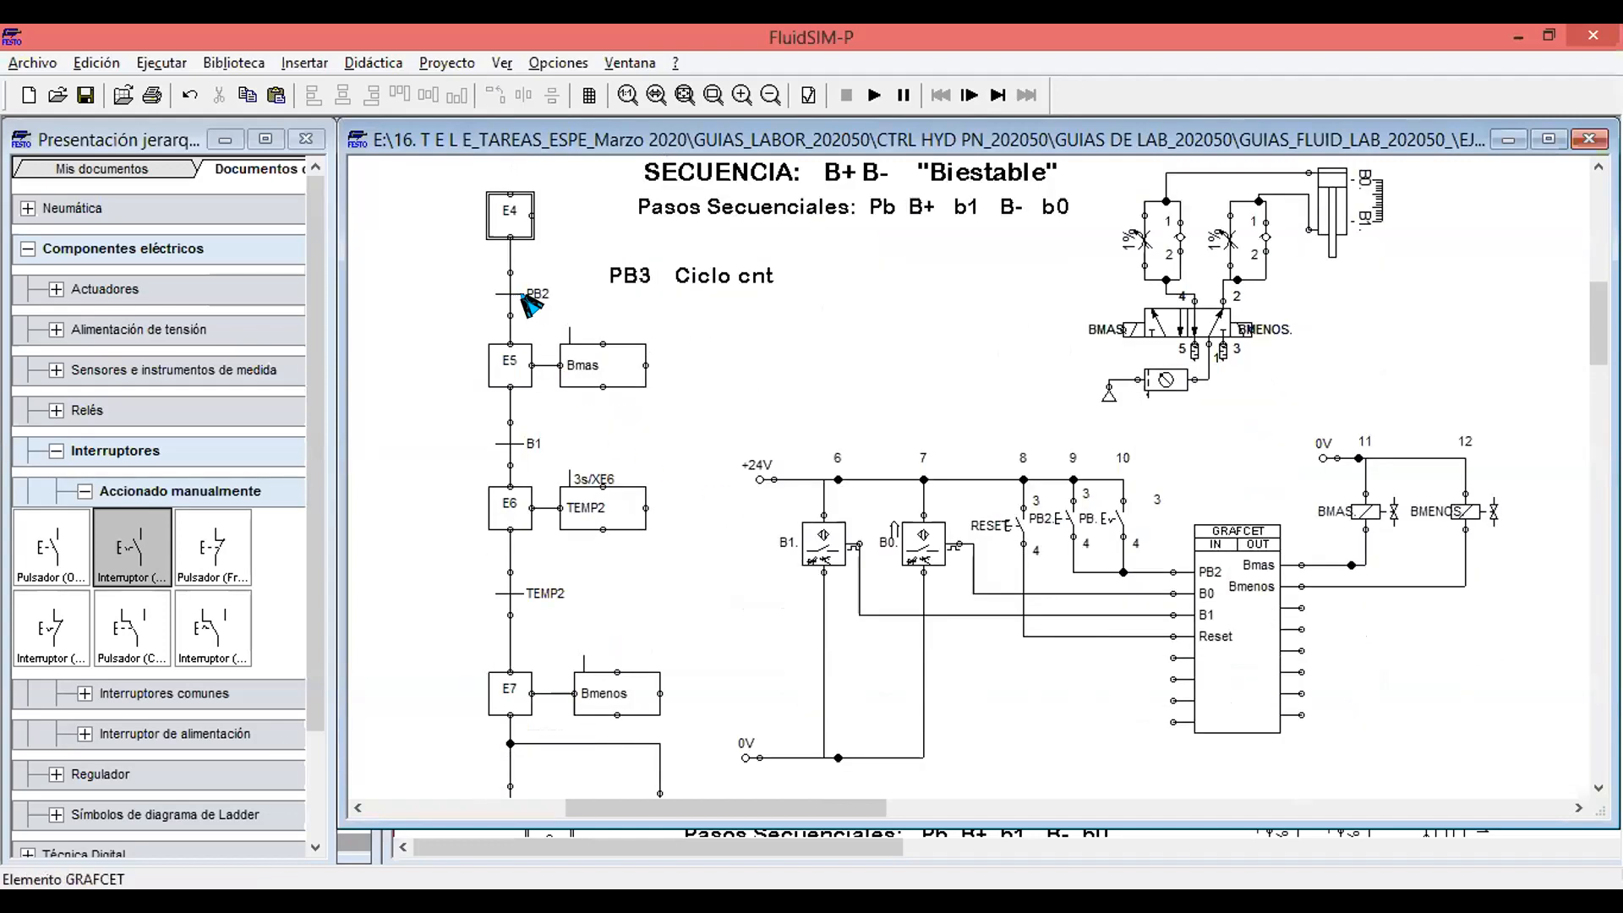
scroll(898, 400, "up", 5)
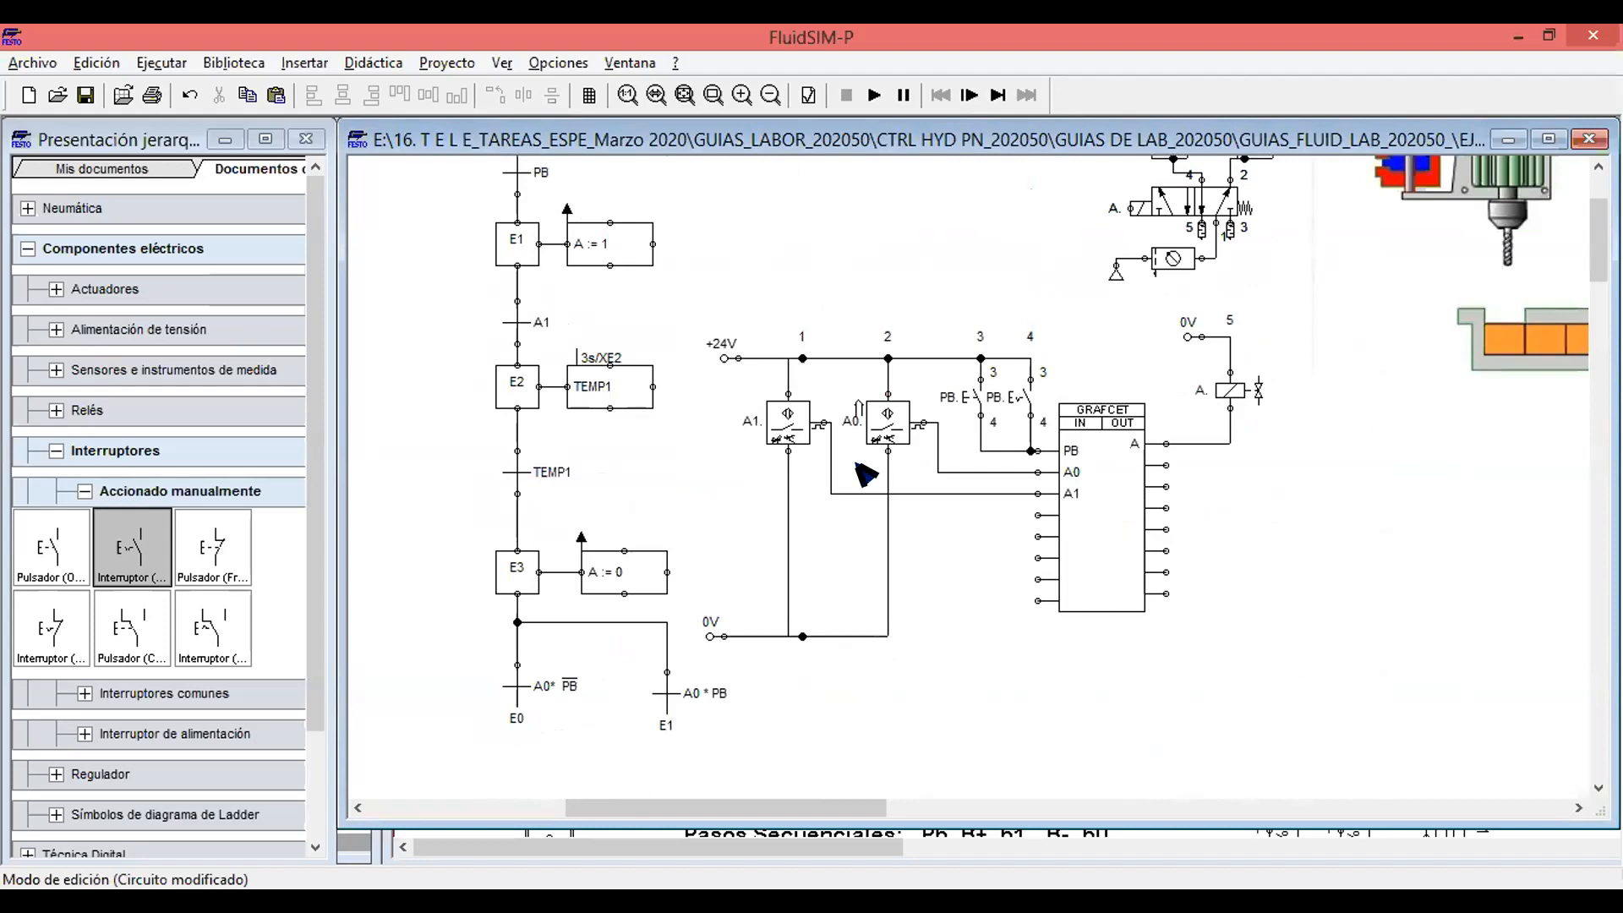
scroll(864, 473, "down", 5)
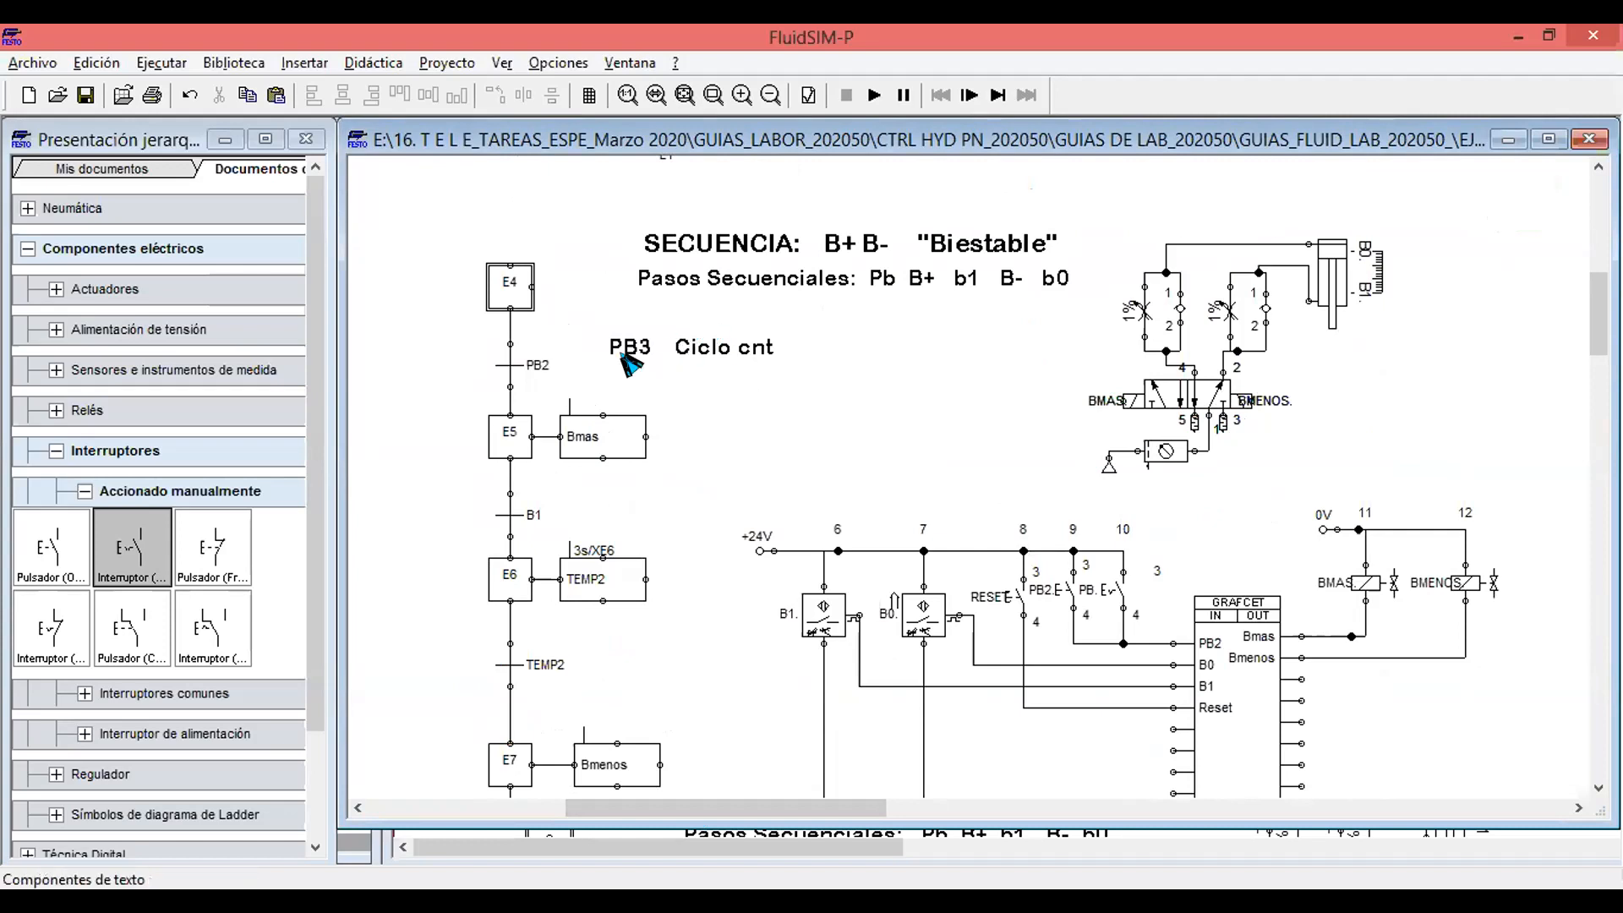
left_click(750, 345)
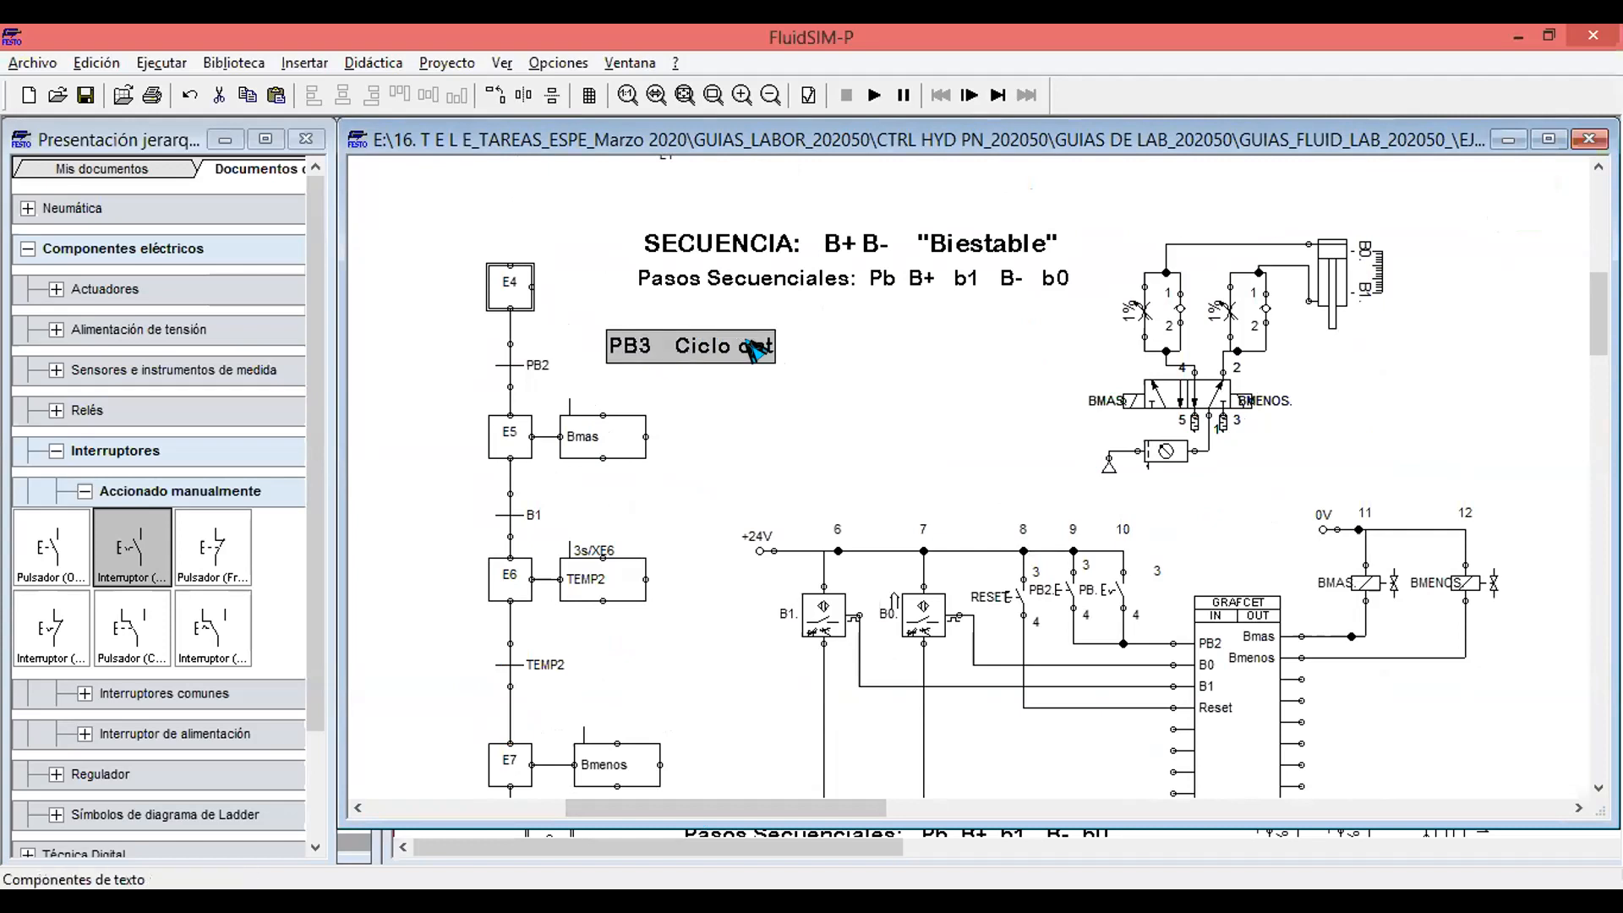
double_click(748, 343)
left_click(994, 292)
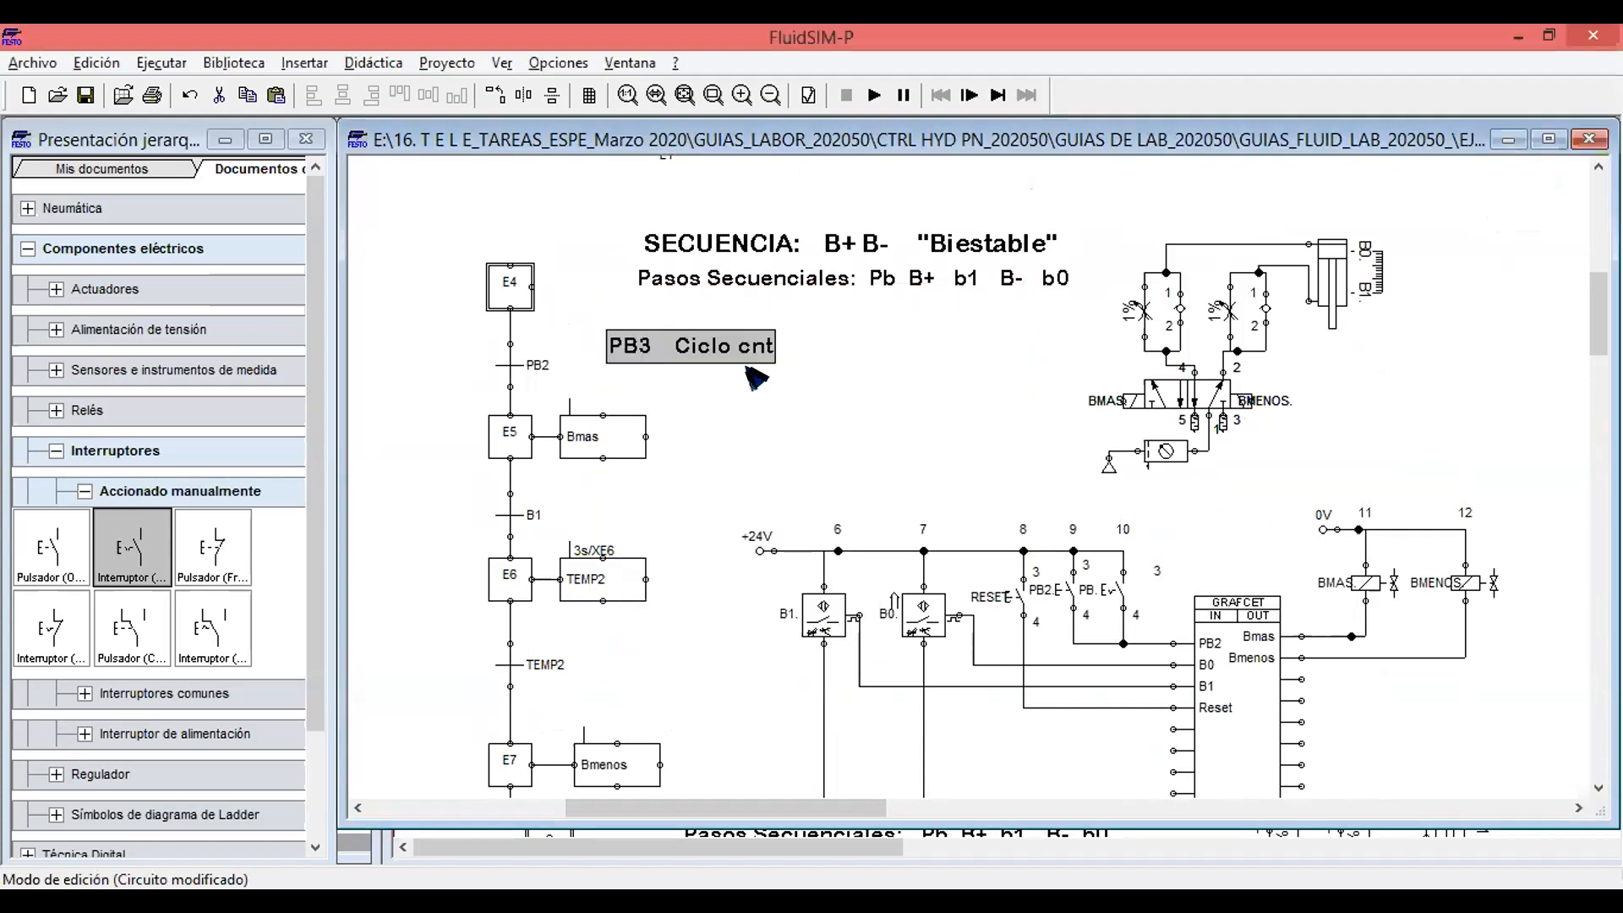
double_click(725, 349)
left_click(788, 342)
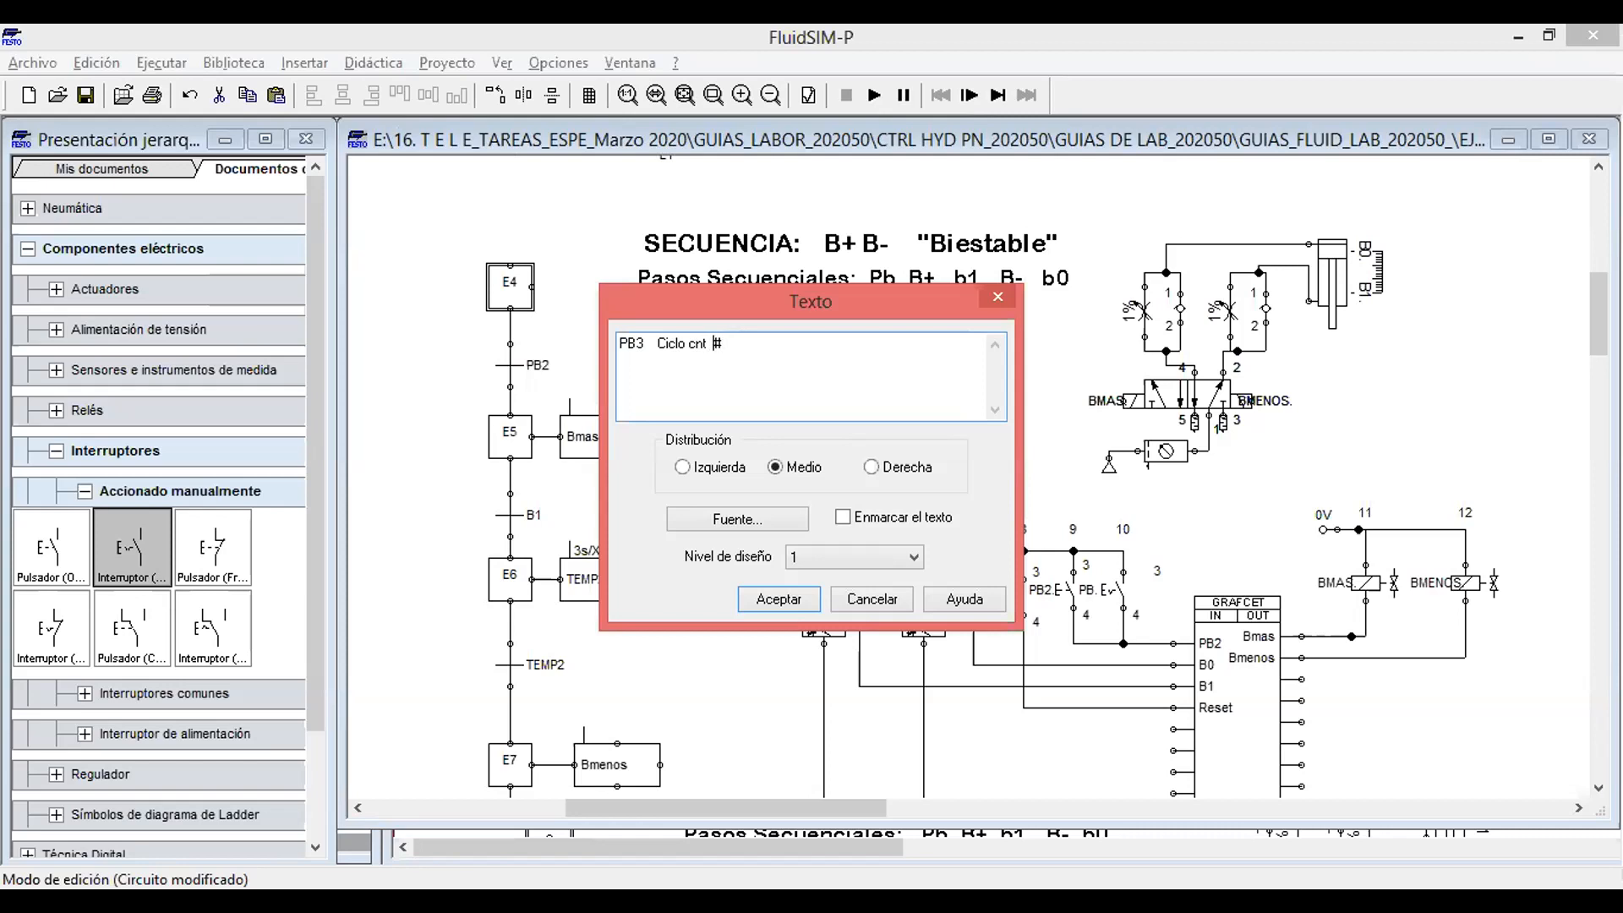
left_click(788, 601)
left_click(810, 431)
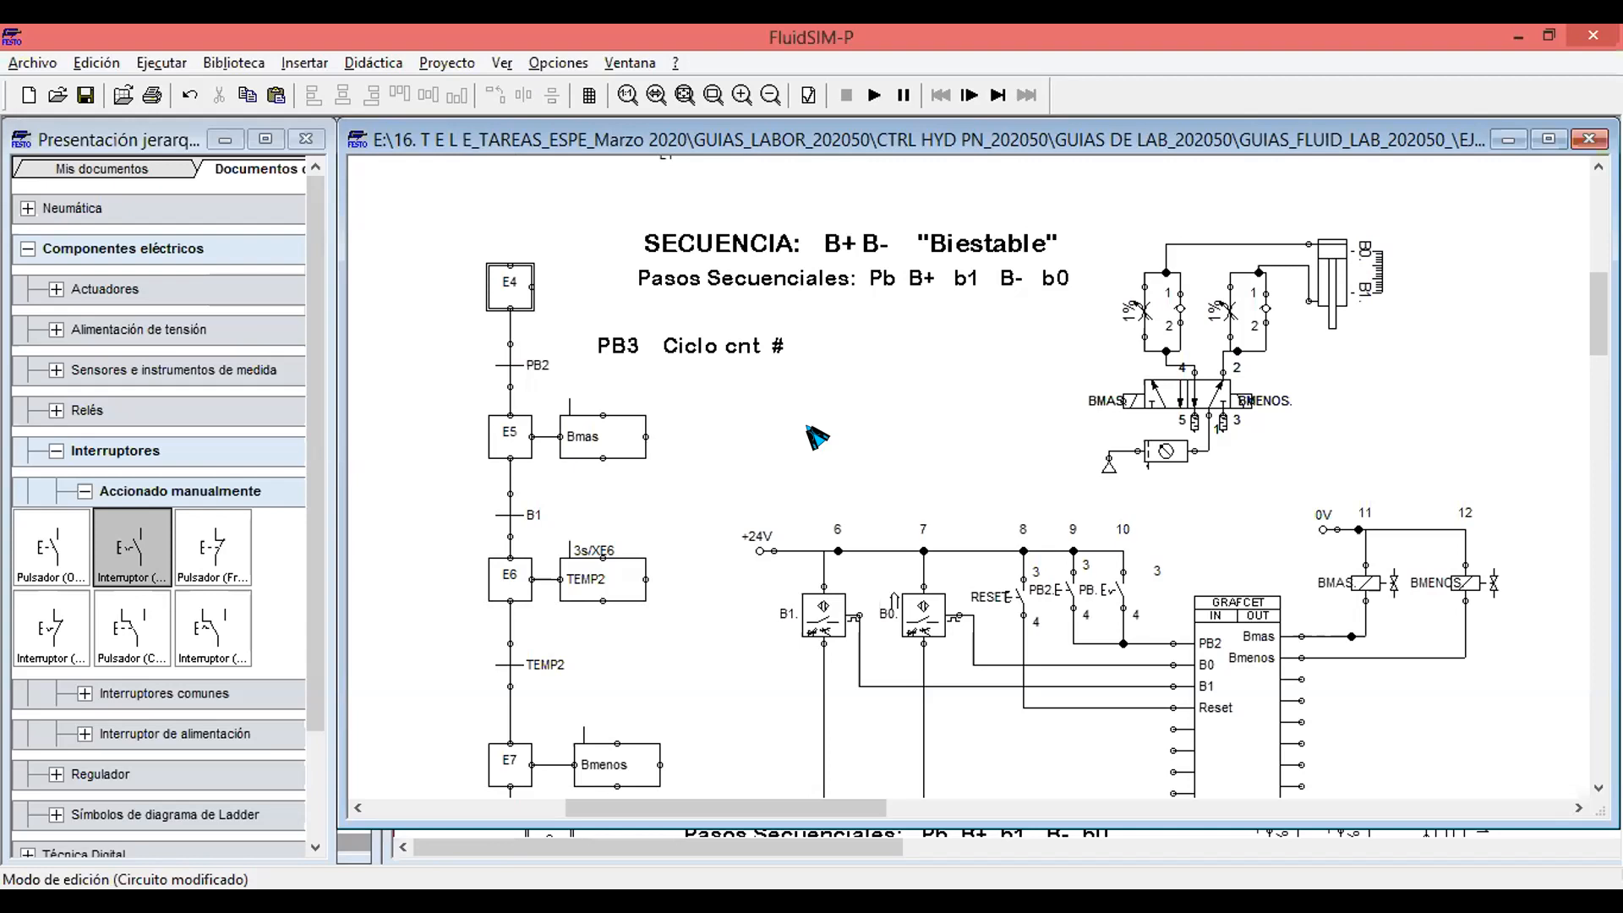
Set the external communication in the OPC/DDE options to OPC mode.
left_click(500, 64)
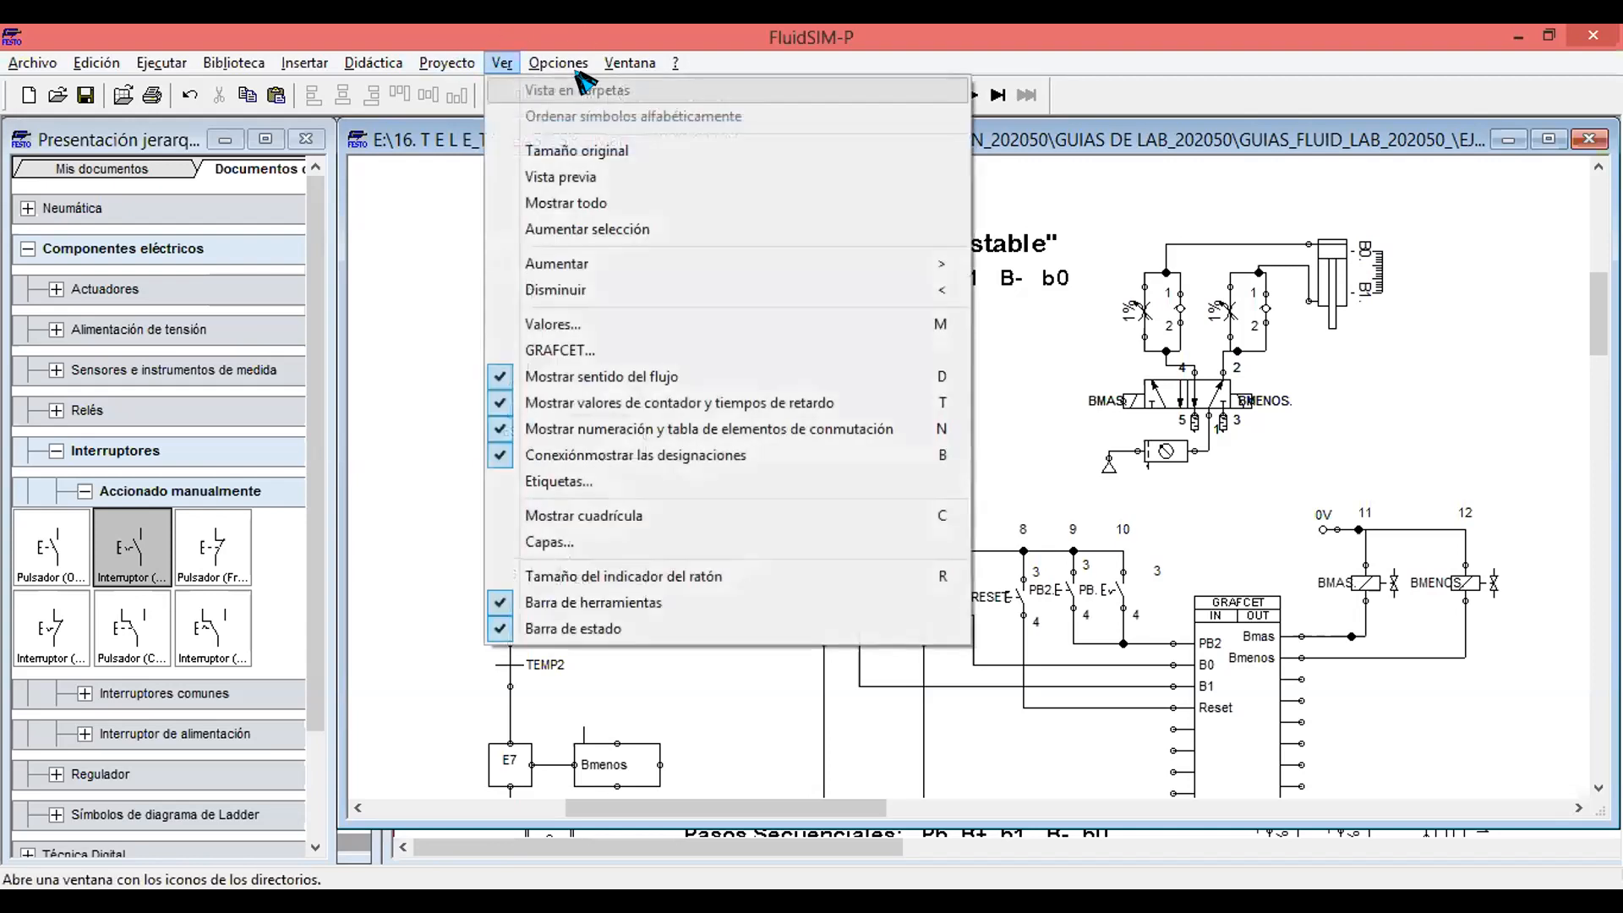
mouse_move(553, 64)
left_click(606, 118)
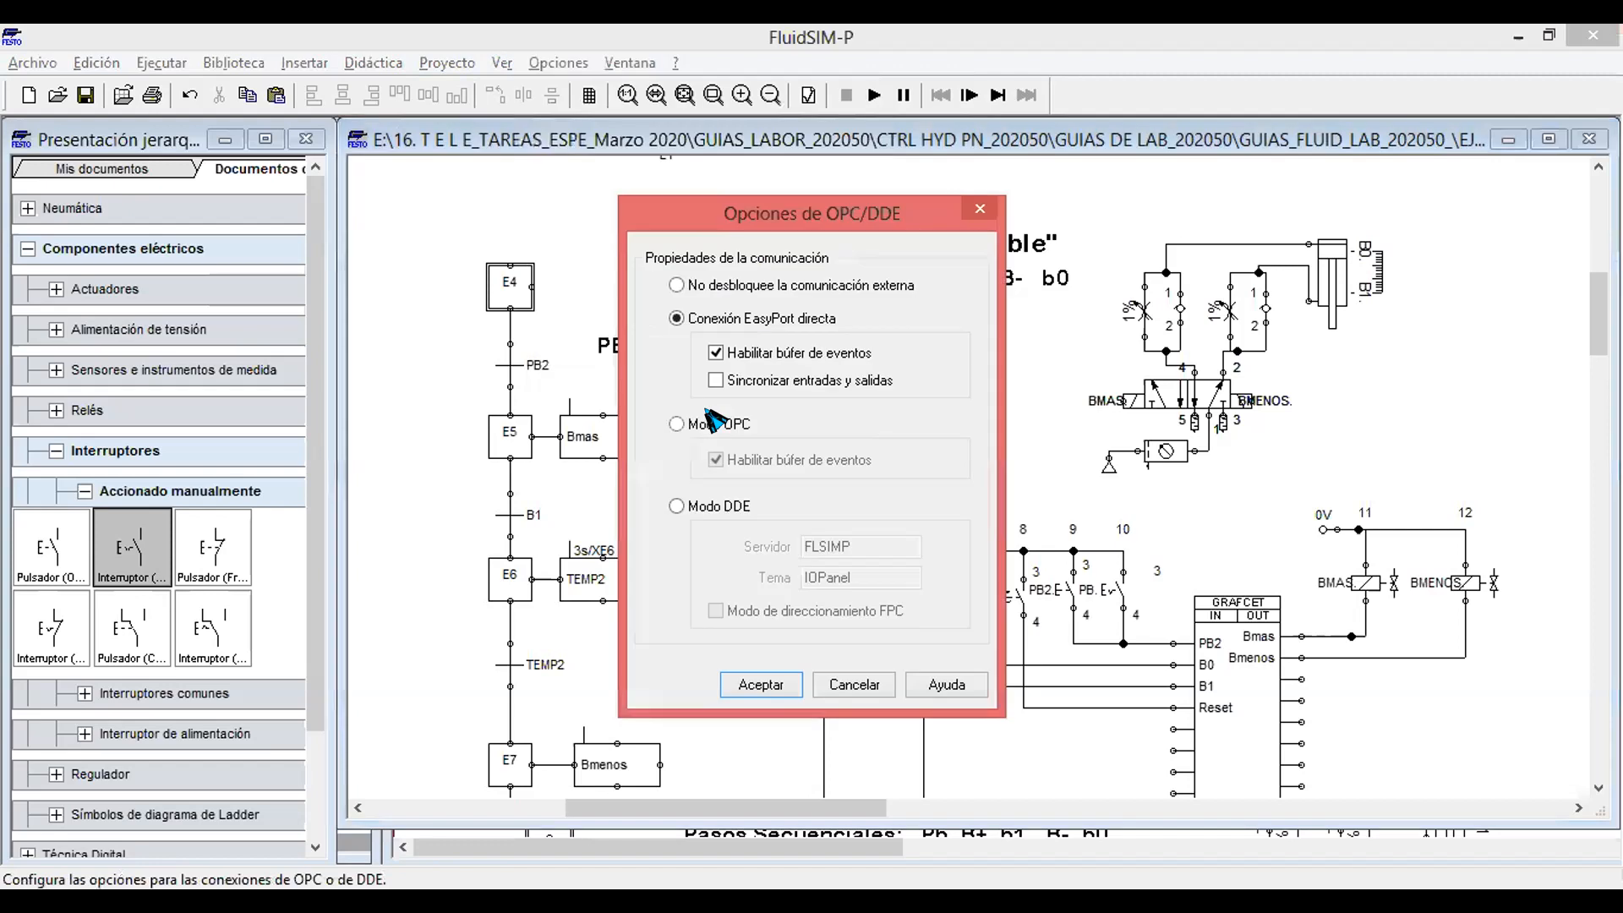
left_click(678, 425)
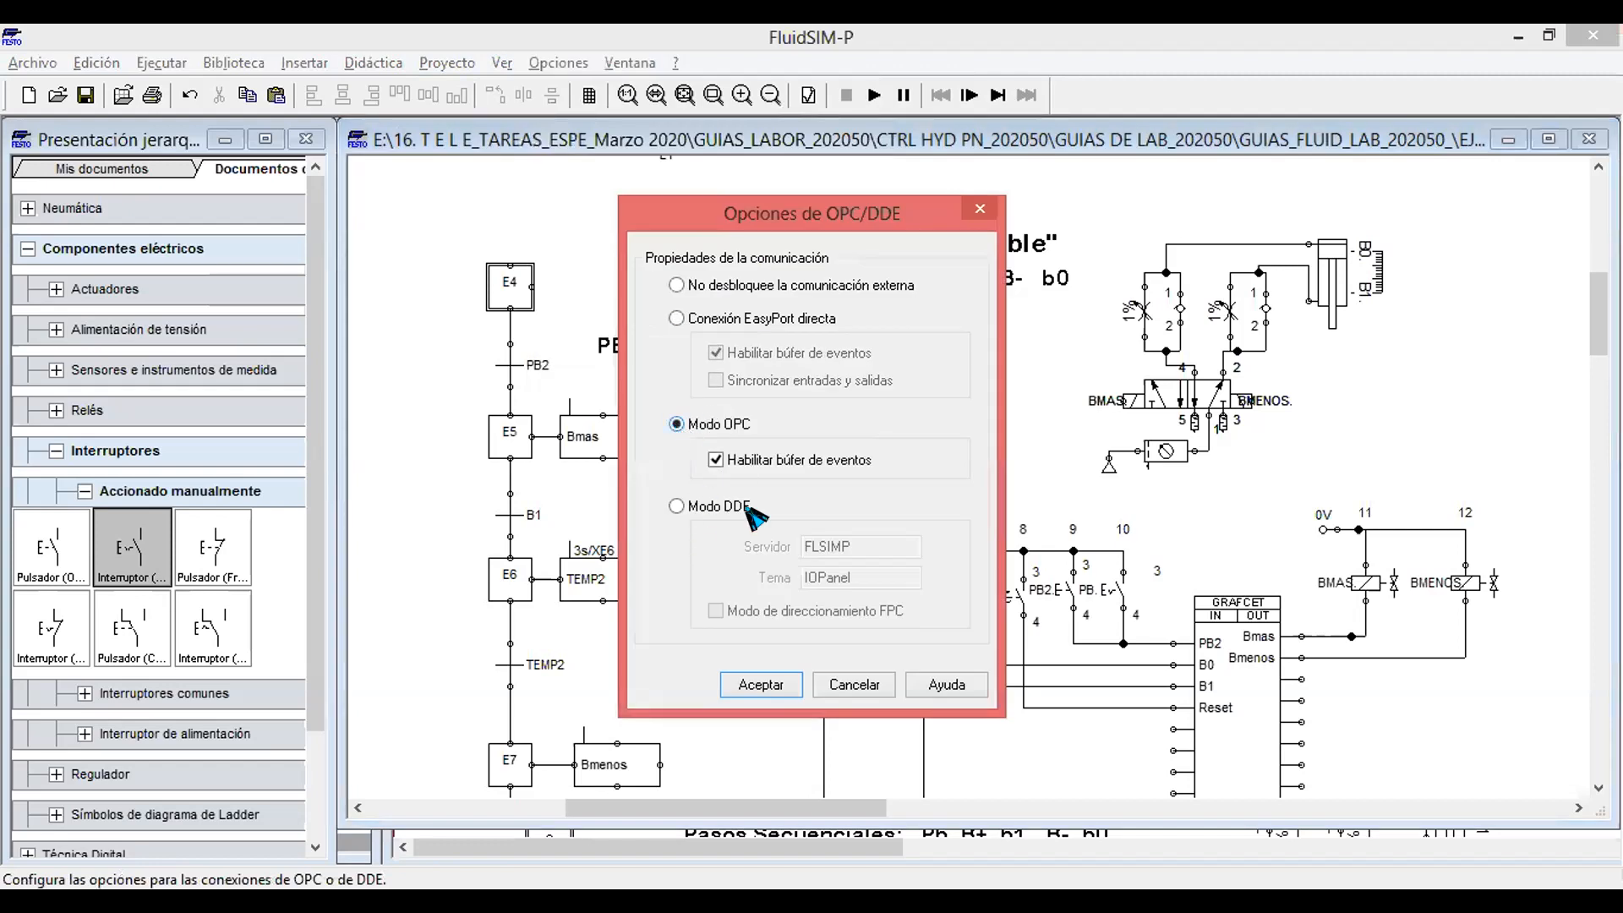
left_click(760, 685)
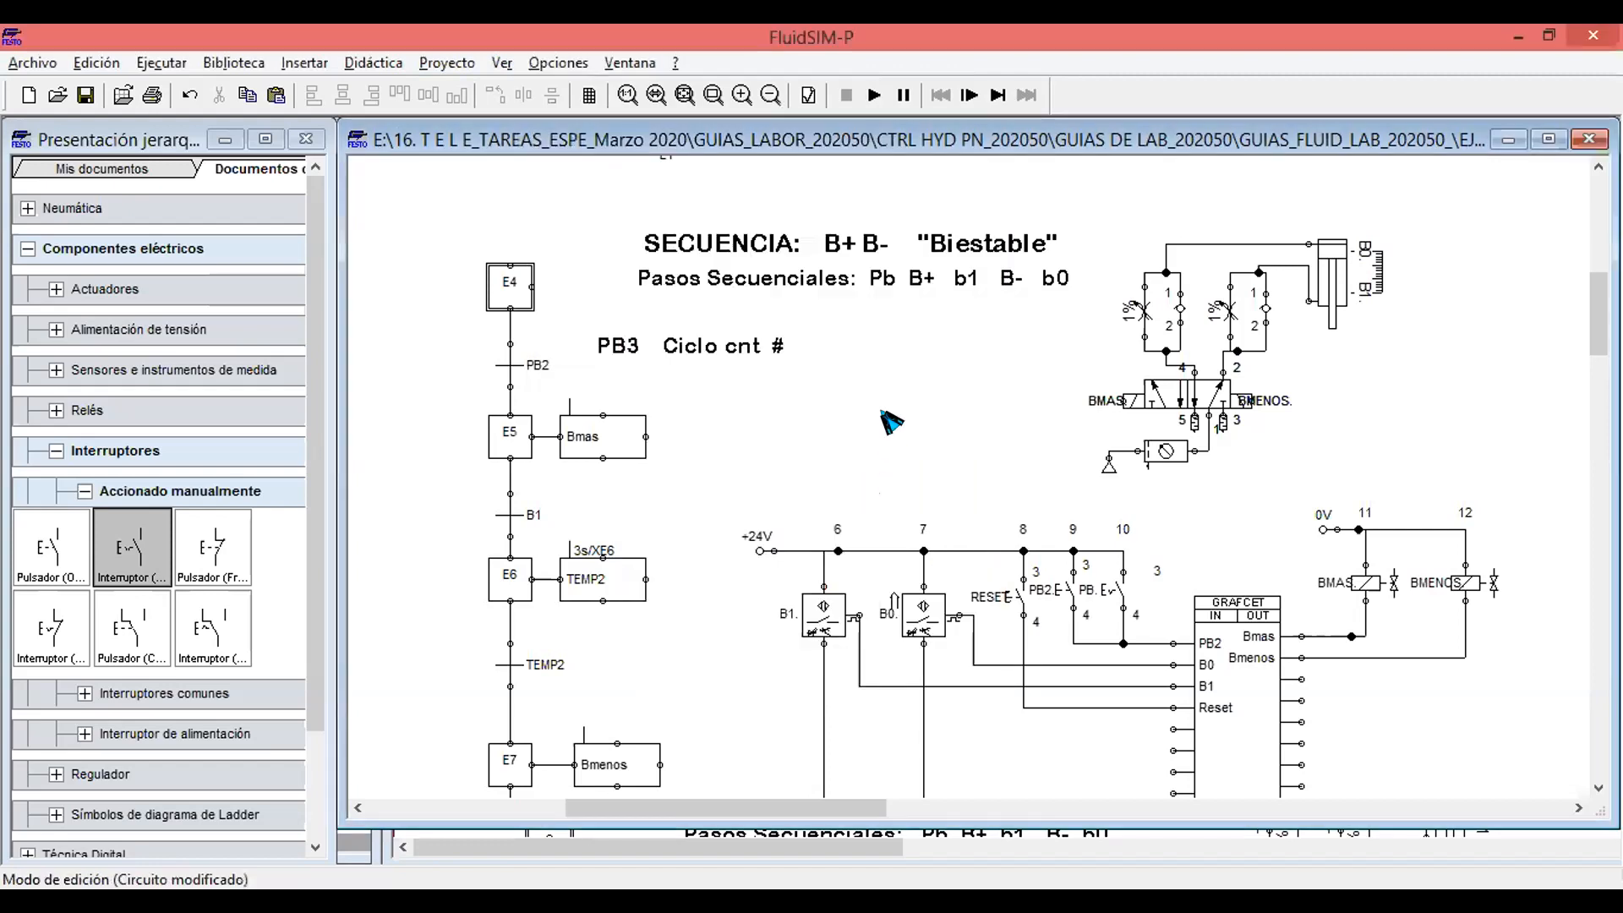
Collapse the manually operated switches category in the component library.
left_click(85, 491)
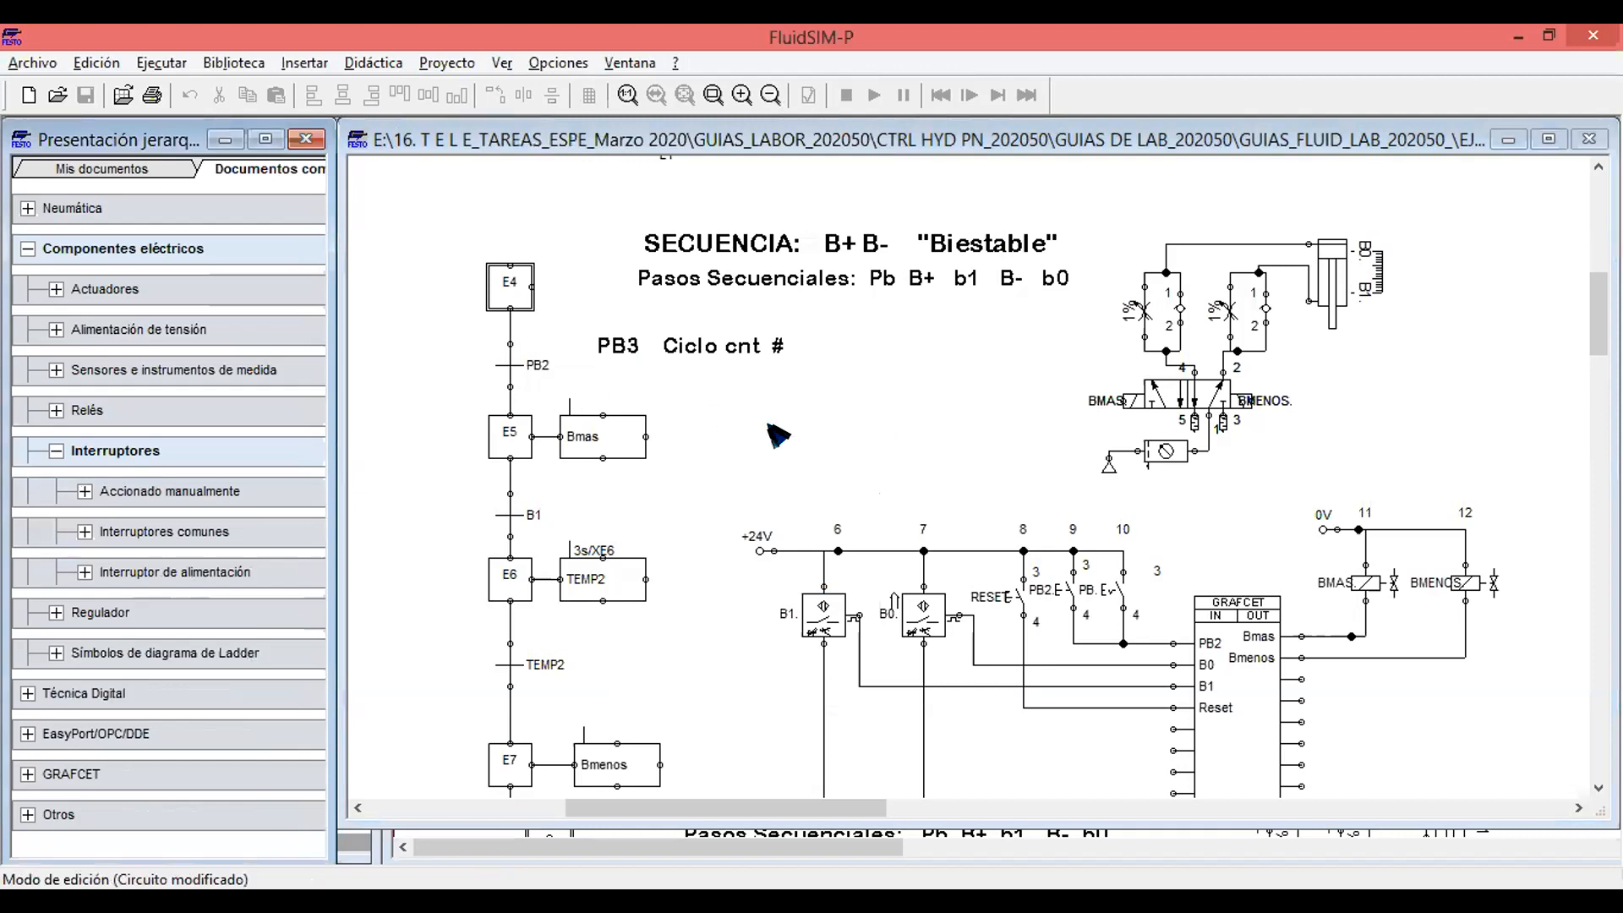